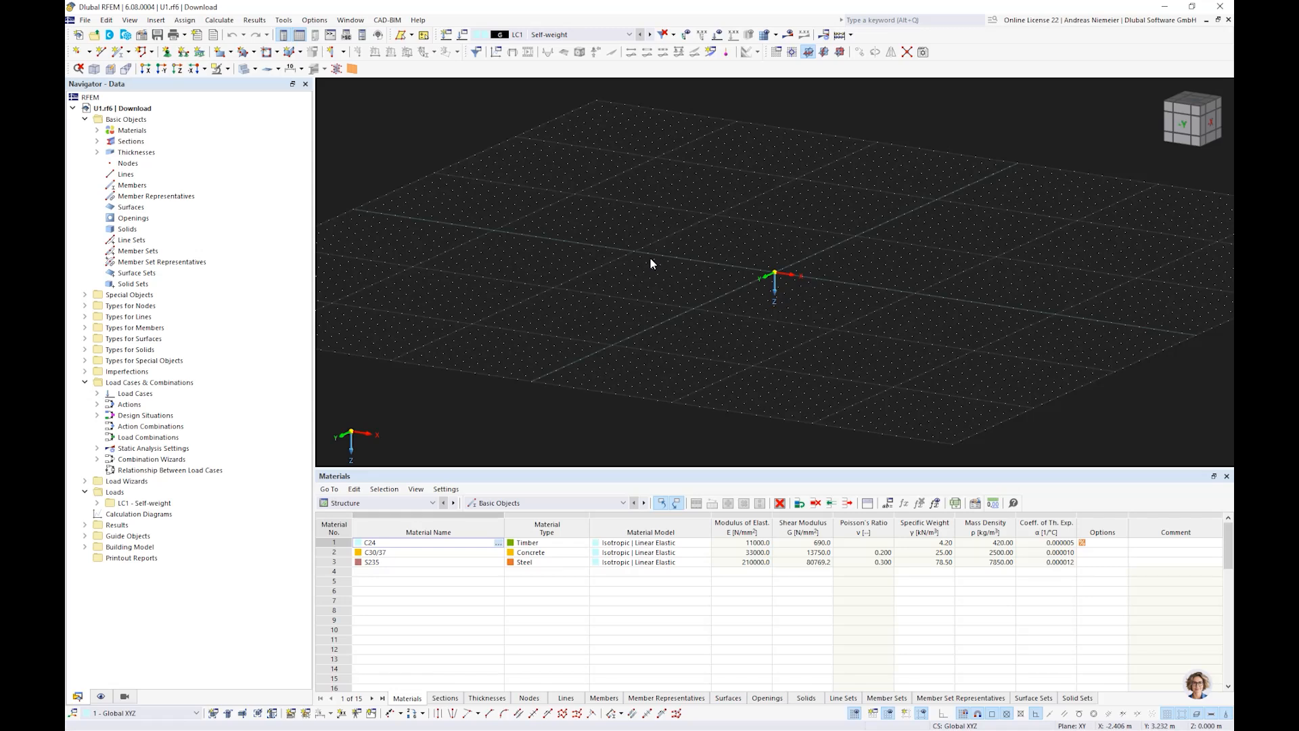
Create a background layer among the guide objects and load the DXF file Regelgeschoss.dxf into it.
click(84, 119)
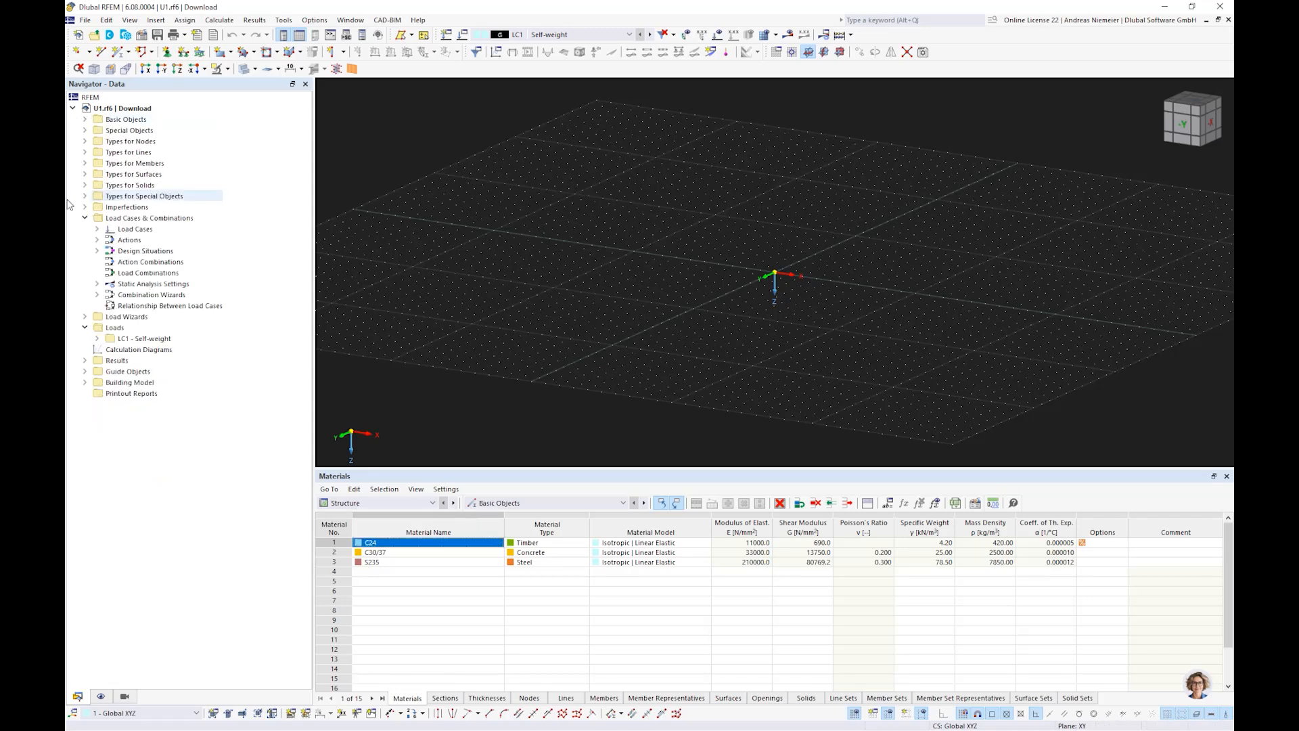
click(84, 218)
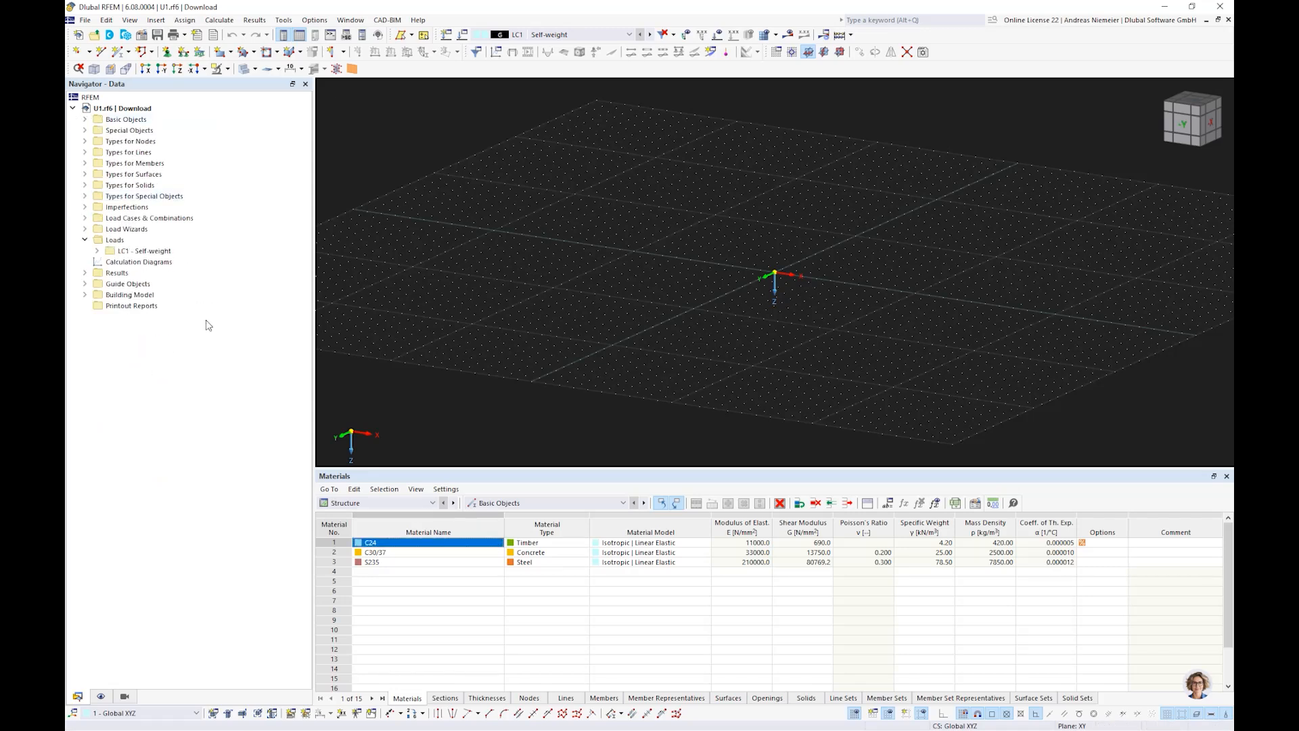
click(85, 294)
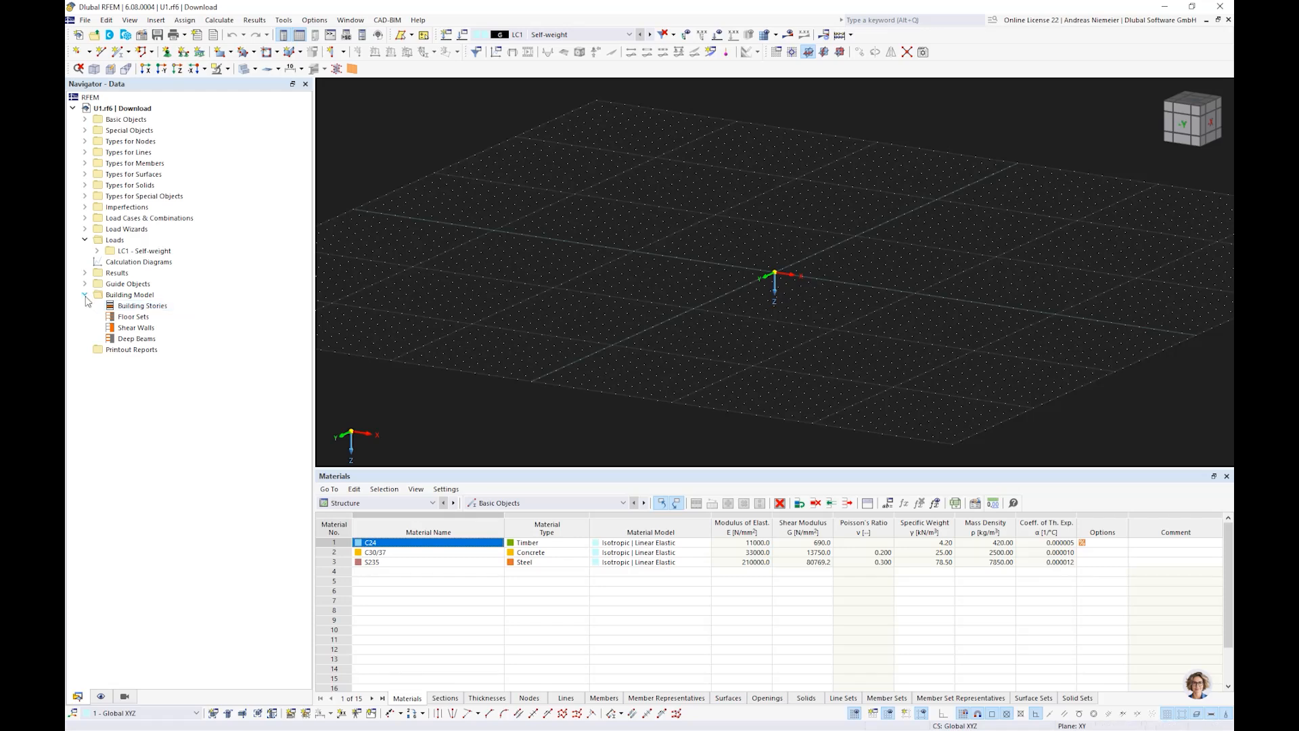
double_click(133, 285)
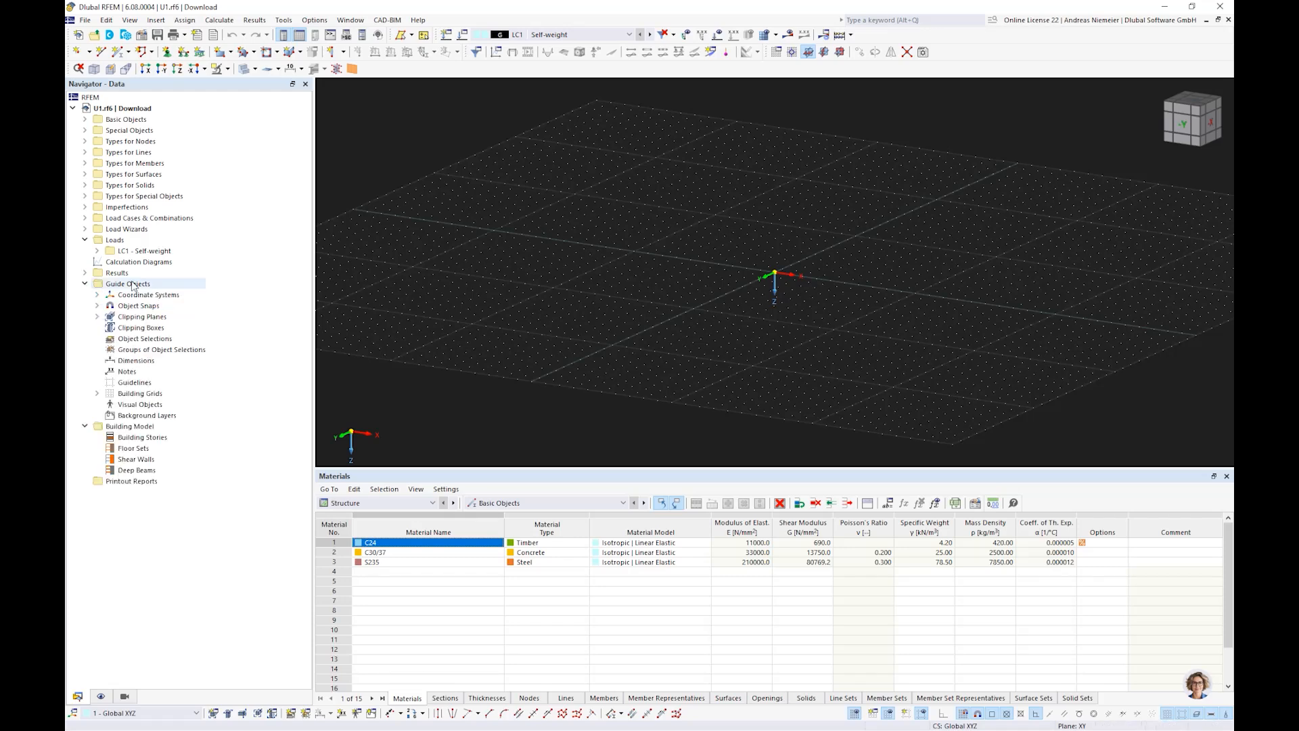
click(142, 416)
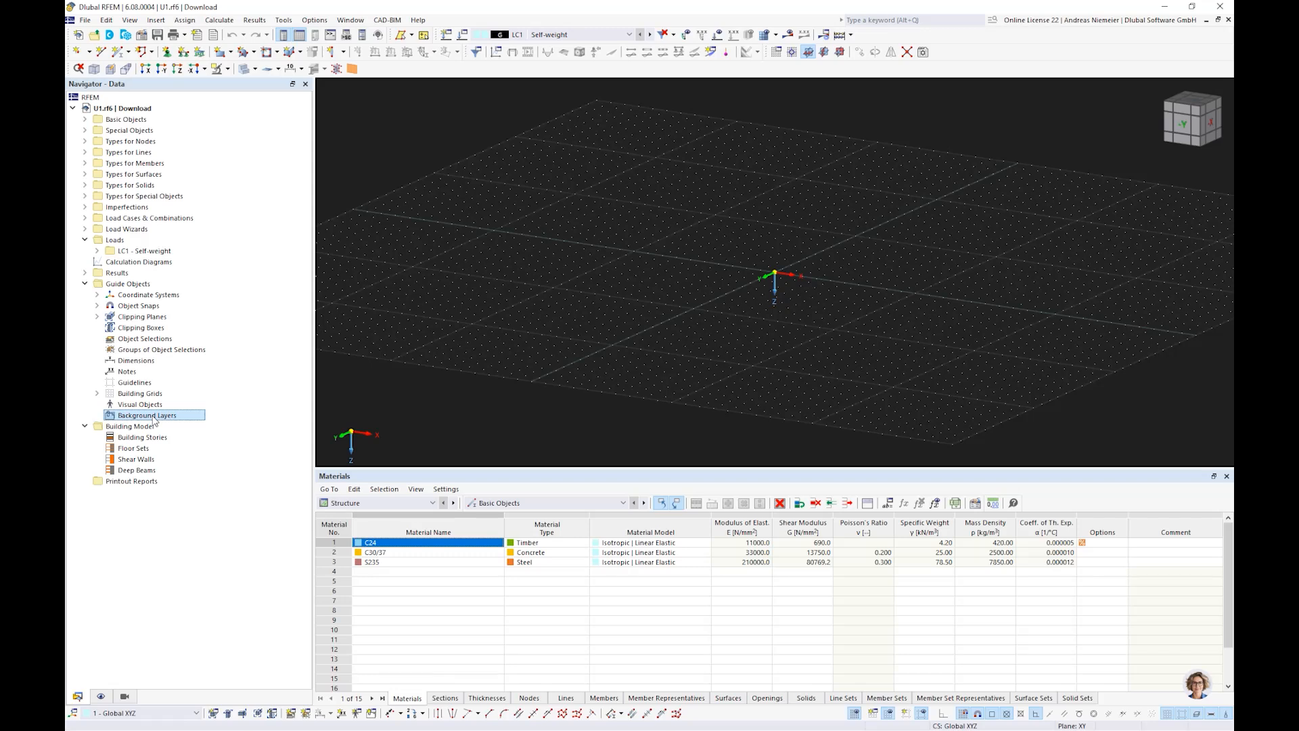
double_click(154, 417)
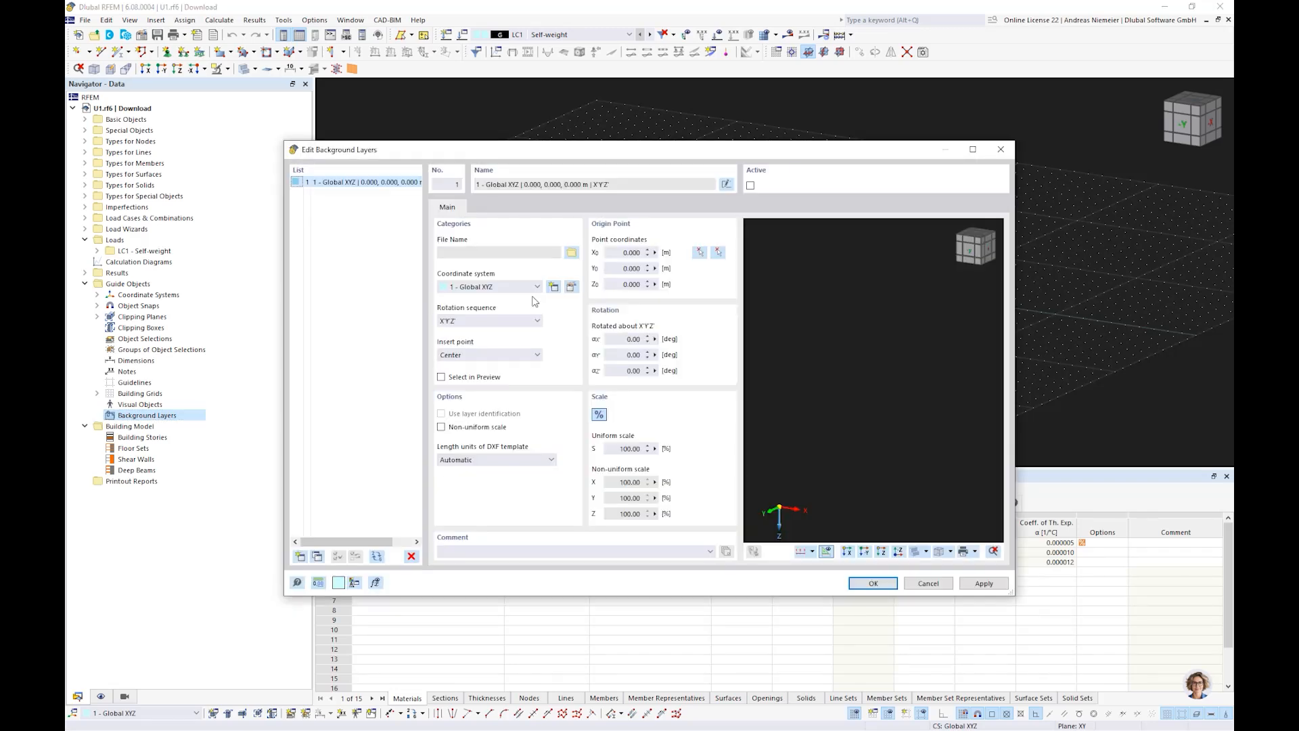
click(571, 253)
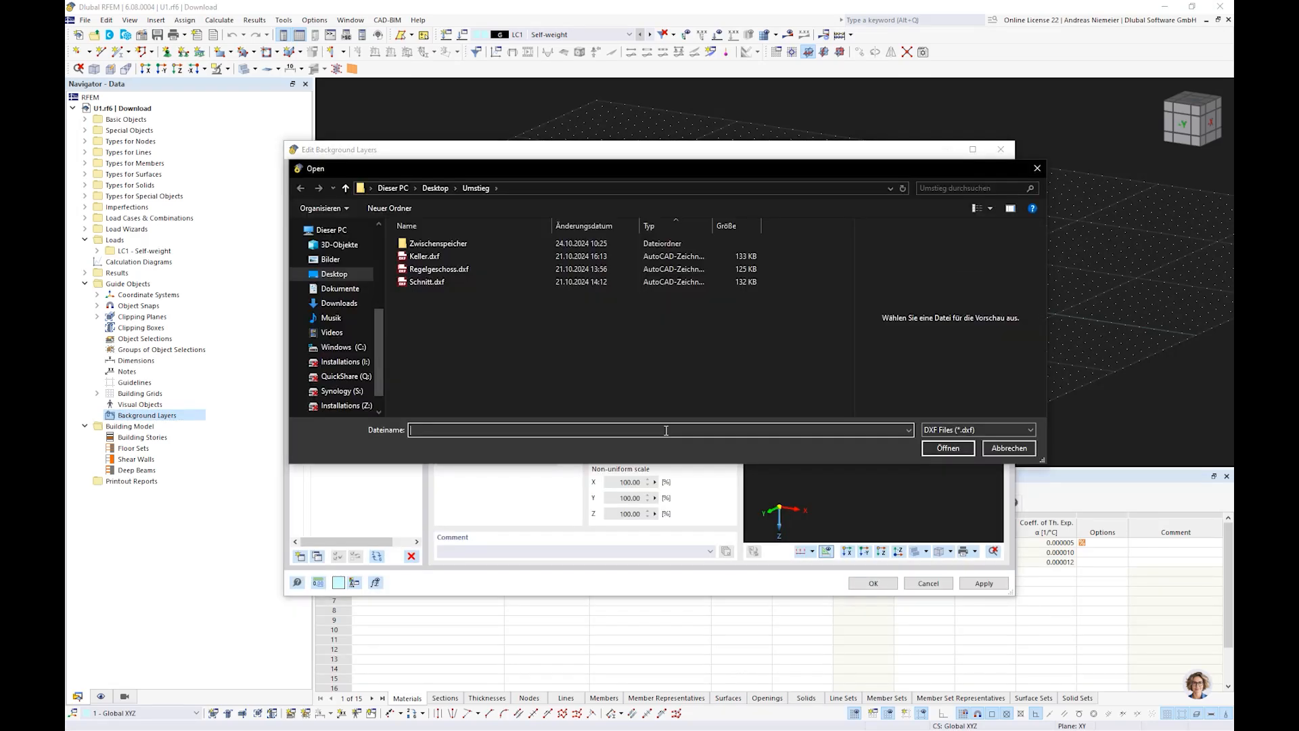
click(433, 268)
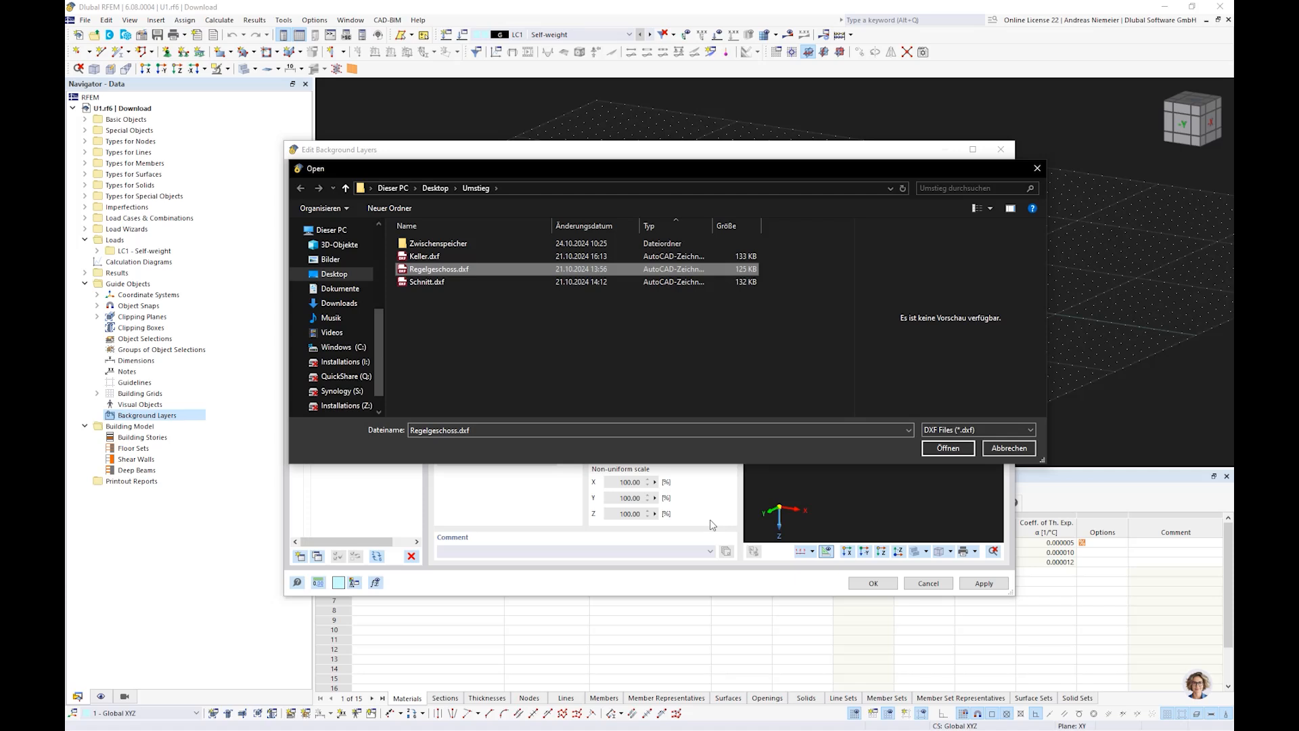
click(947, 449)
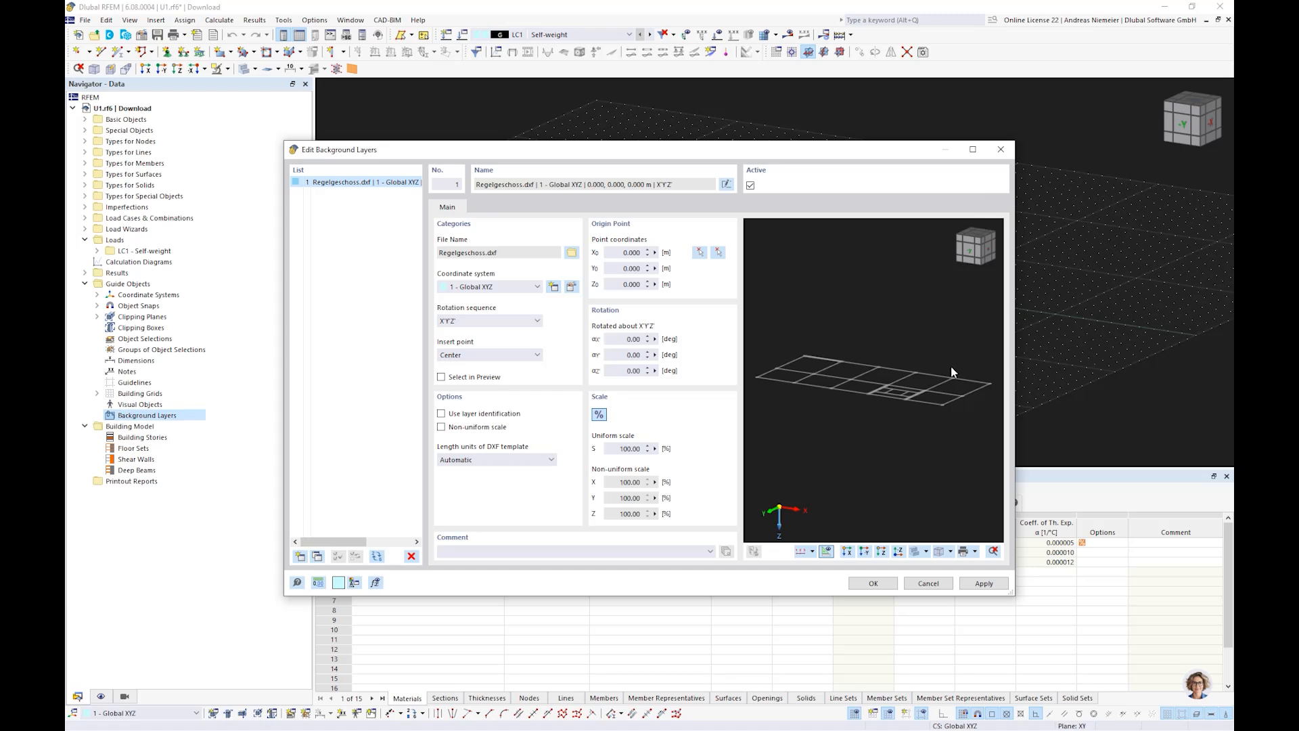
Rotate the background layer by 180° about the Z-axis and apply it to the model.
click(633, 370)
text(180)
click(629, 355)
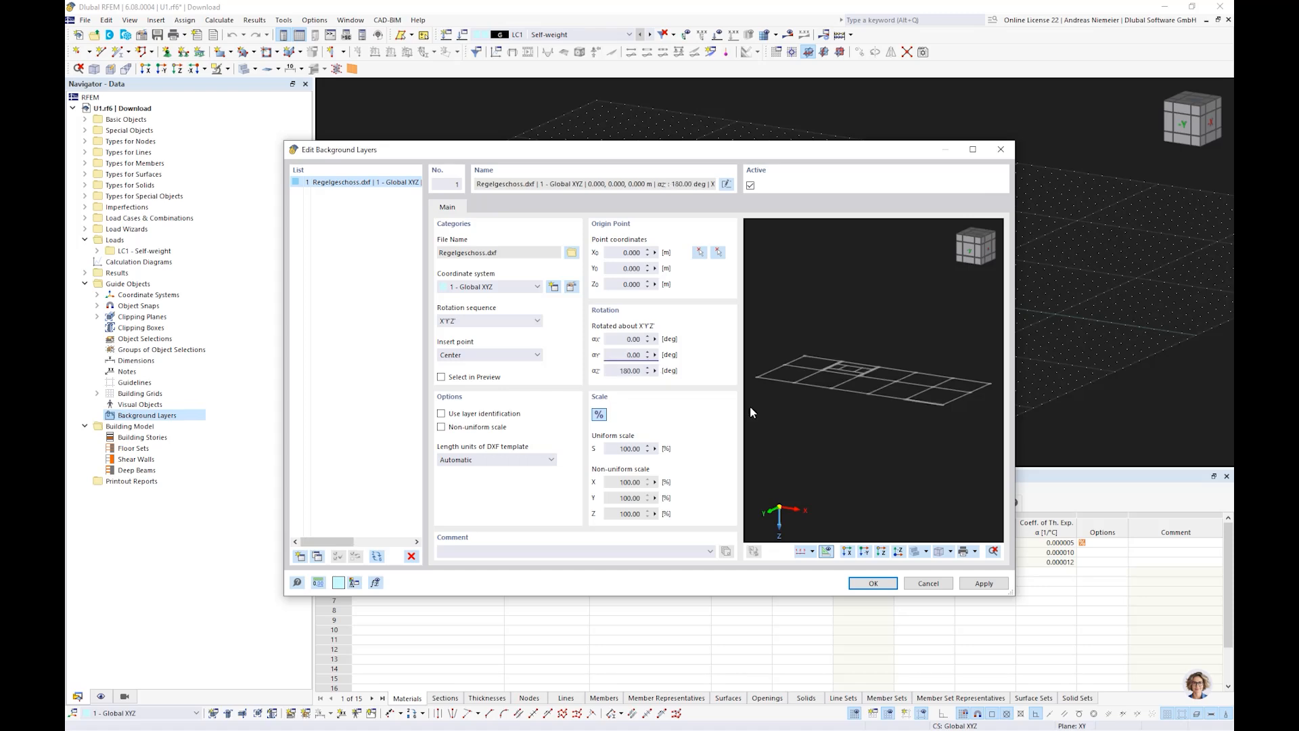
click(873, 583)
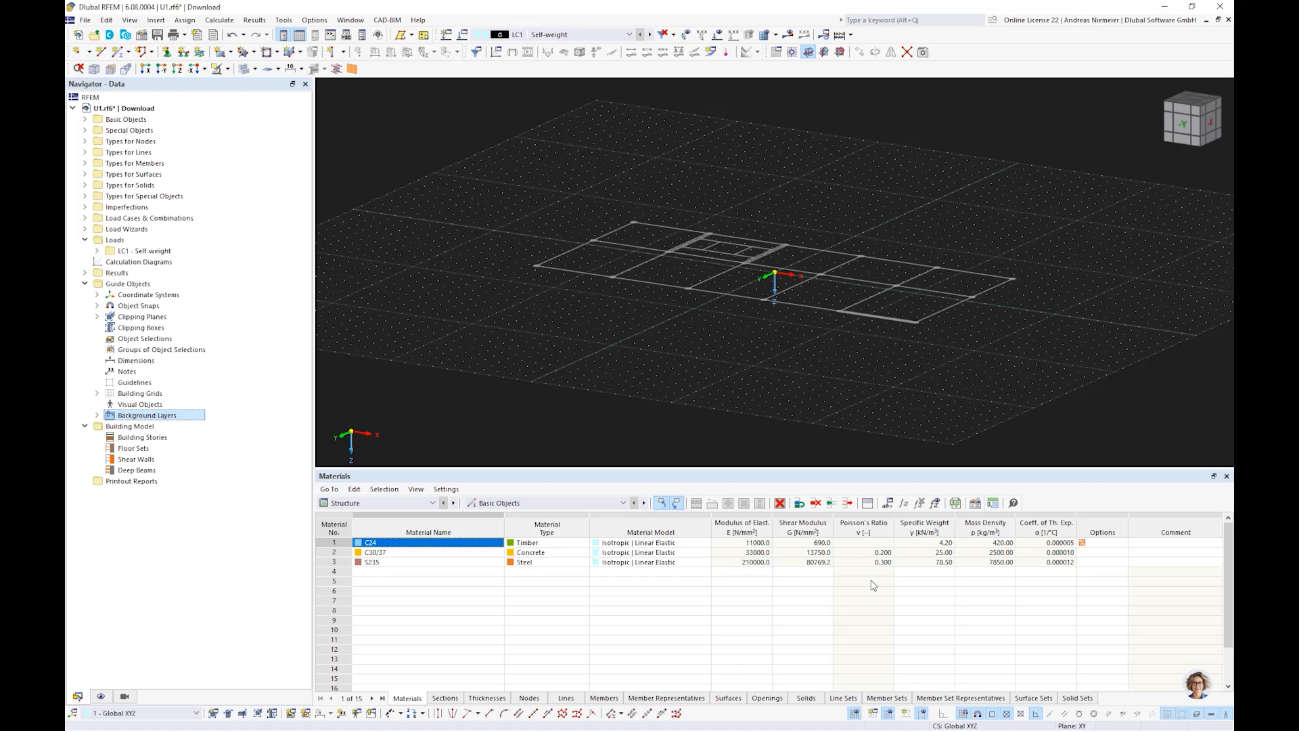
Add a second building story above the existing one and set its height to 3.2 m.
ctrl+middle_drag(611, 319, 637, 351)
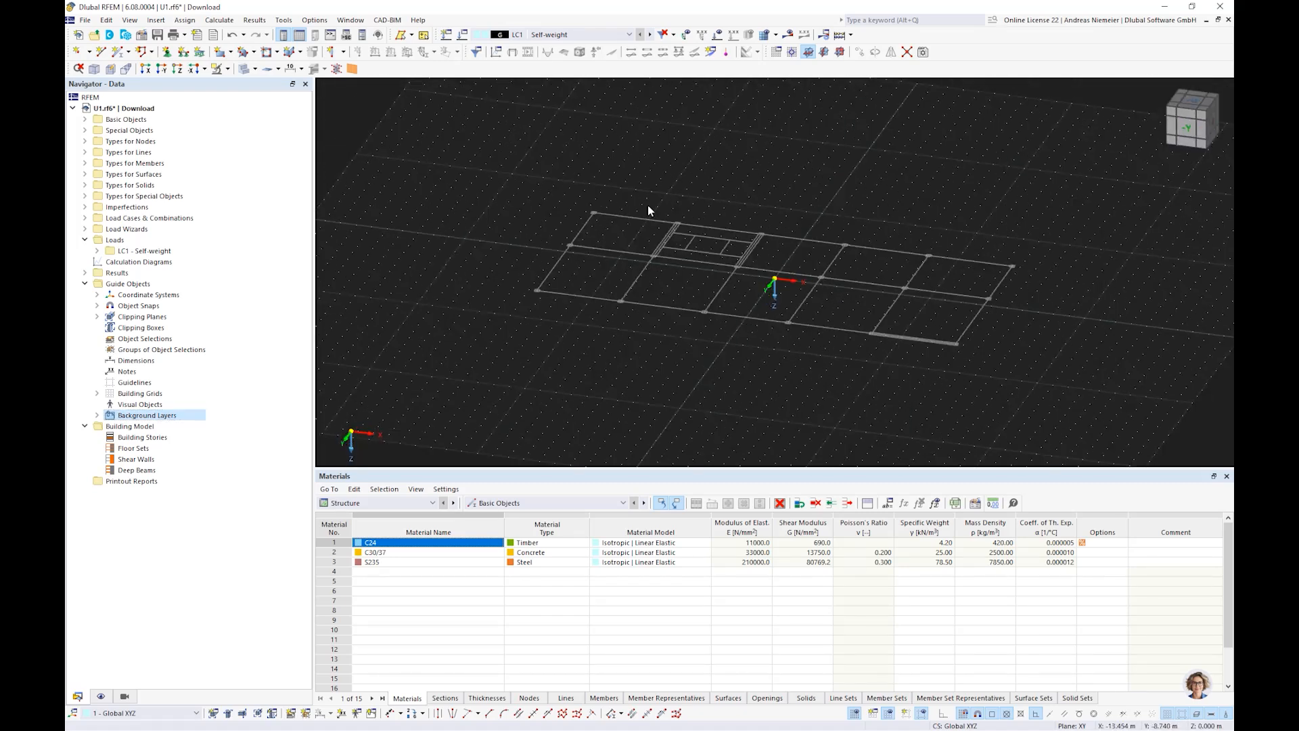
middle_drag(648, 205, 554, 224)
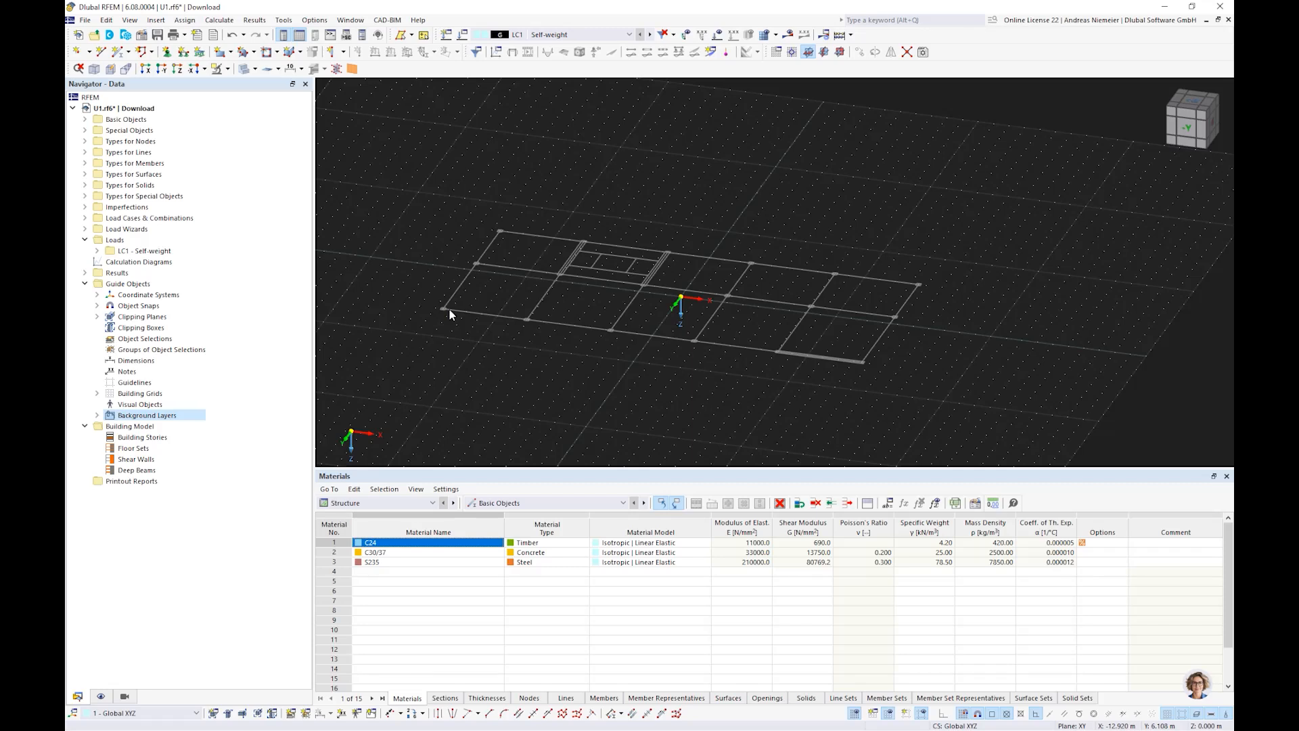
scroll(449, 310, up, 3)
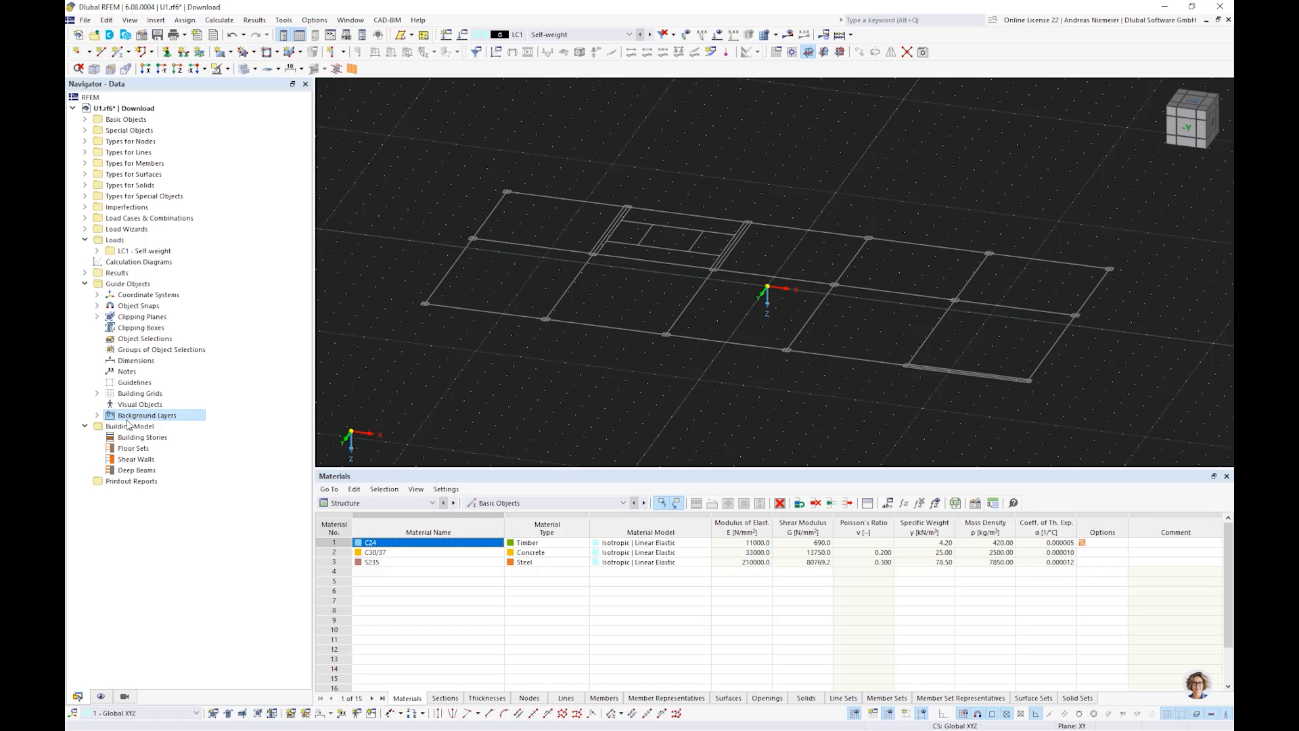
double_click(130, 441)
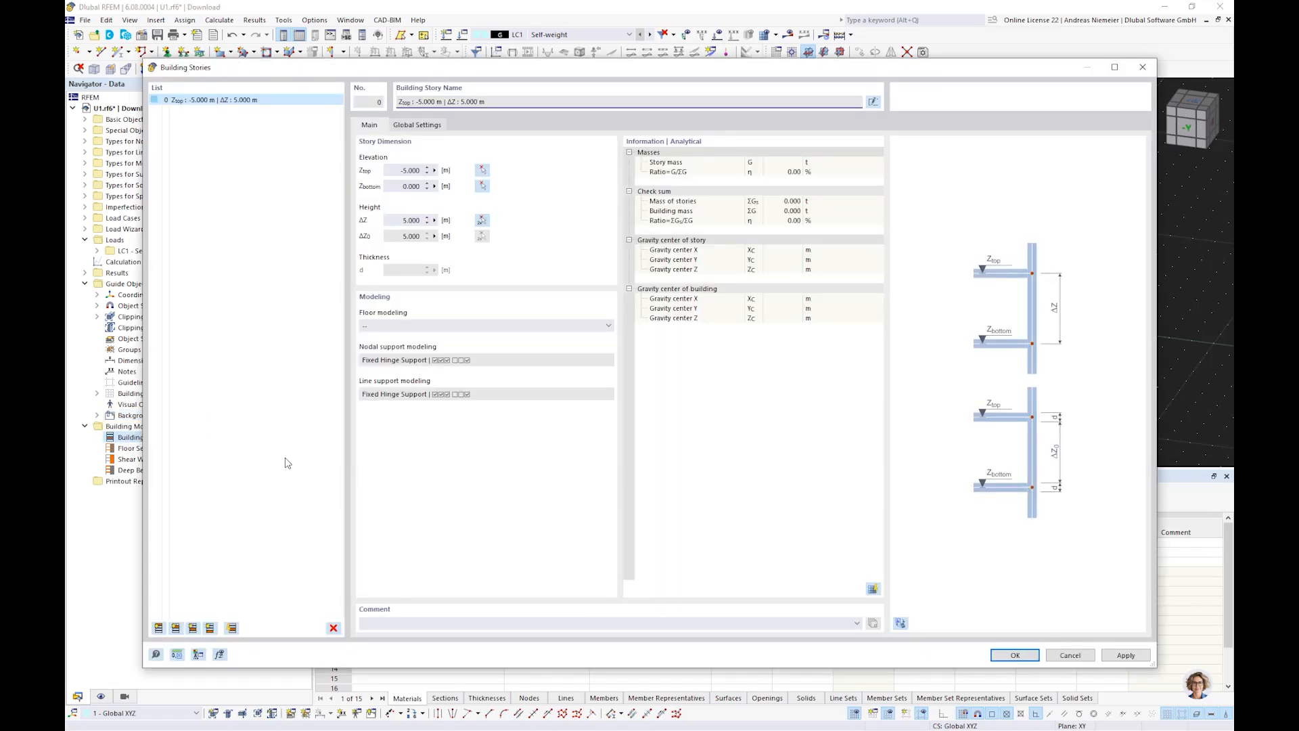
click(156, 628)
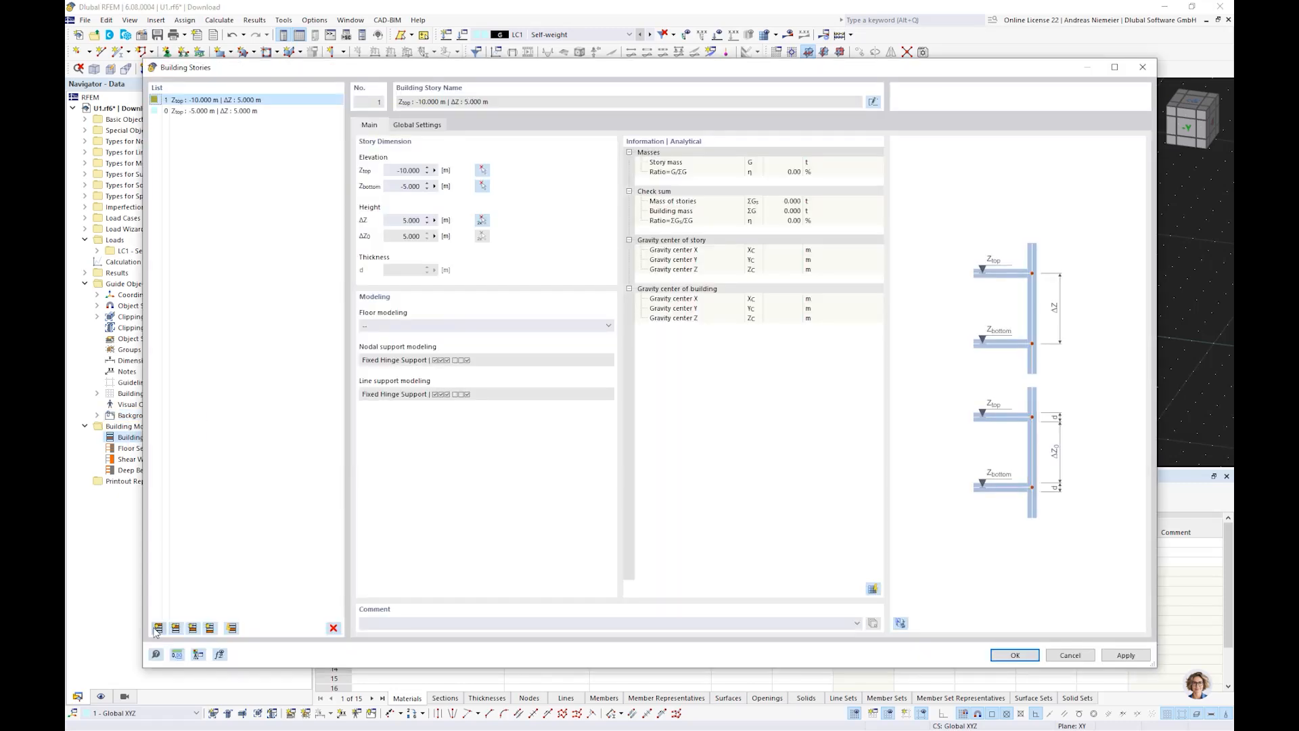
click(223, 112)
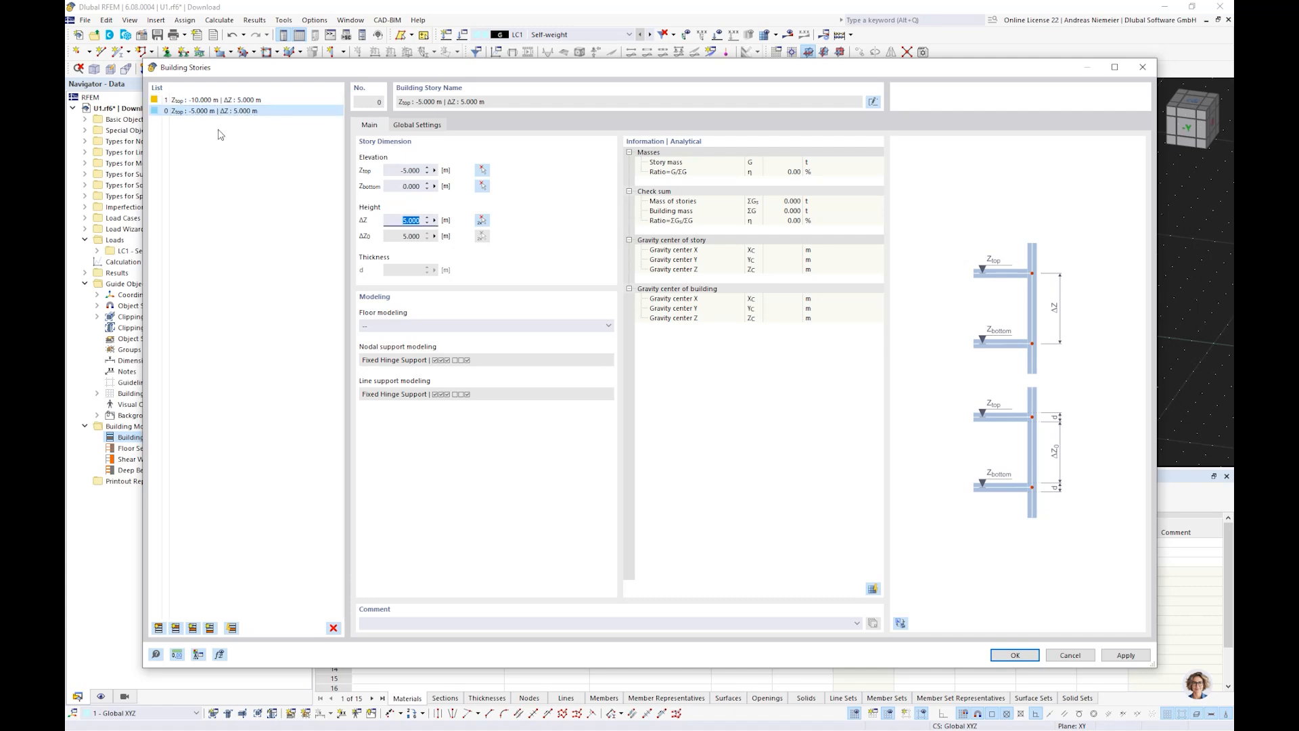
click(221, 101)
text(3,2)
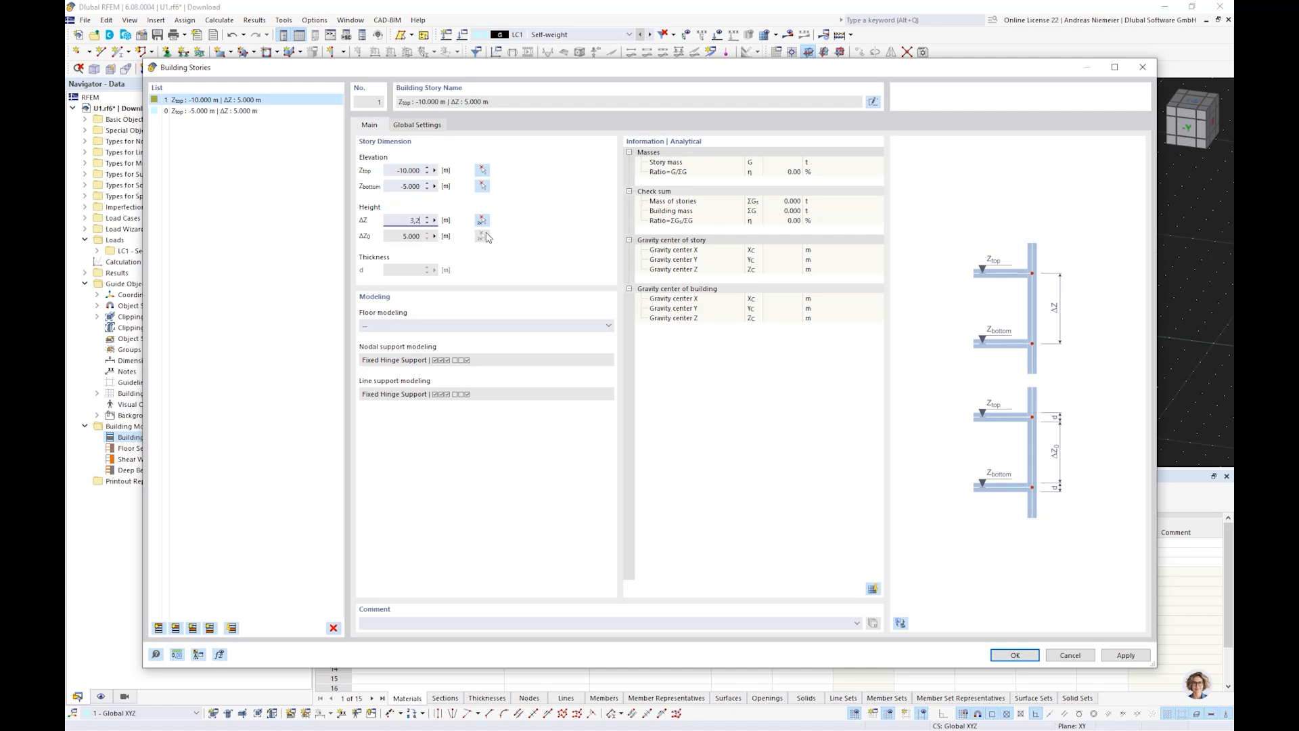
Assign Rigid Diaphragm floor modeling to both building stories together, keep the Fixed Hinge Support options, and create the stories.
click(257, 112)
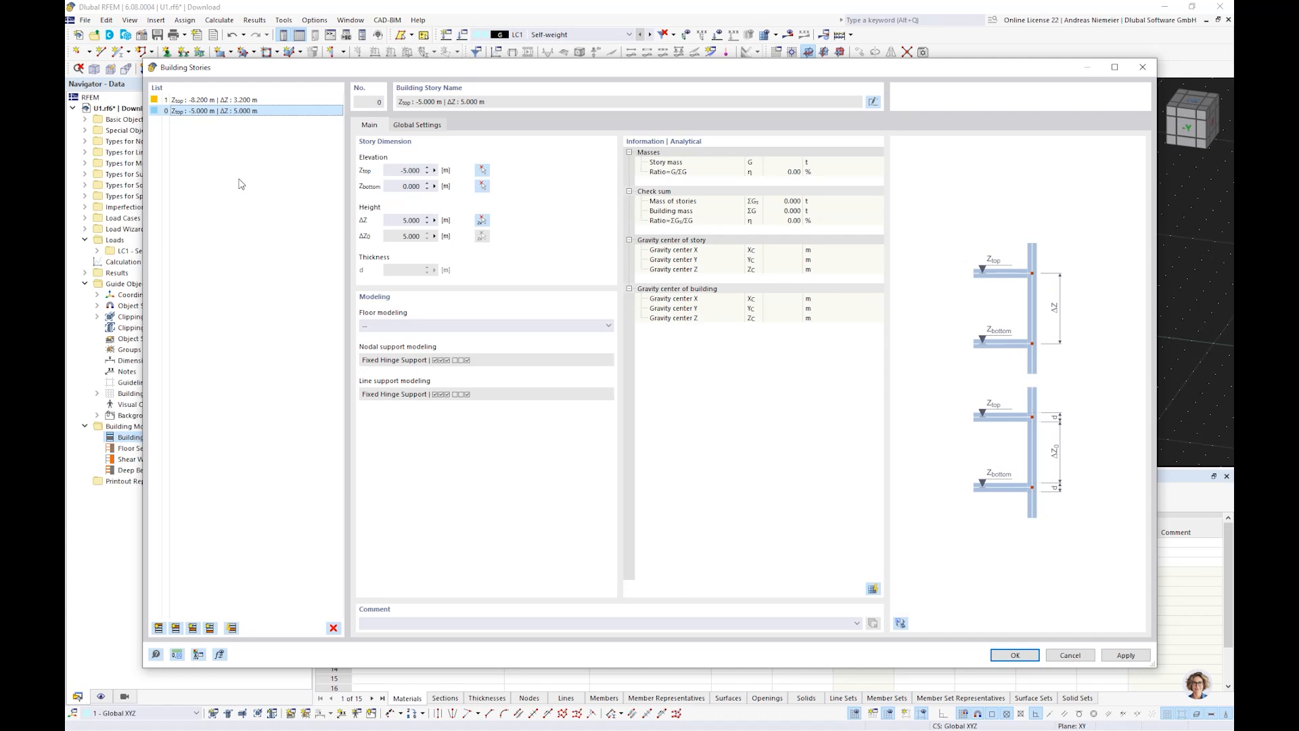
shift+click(234, 100)
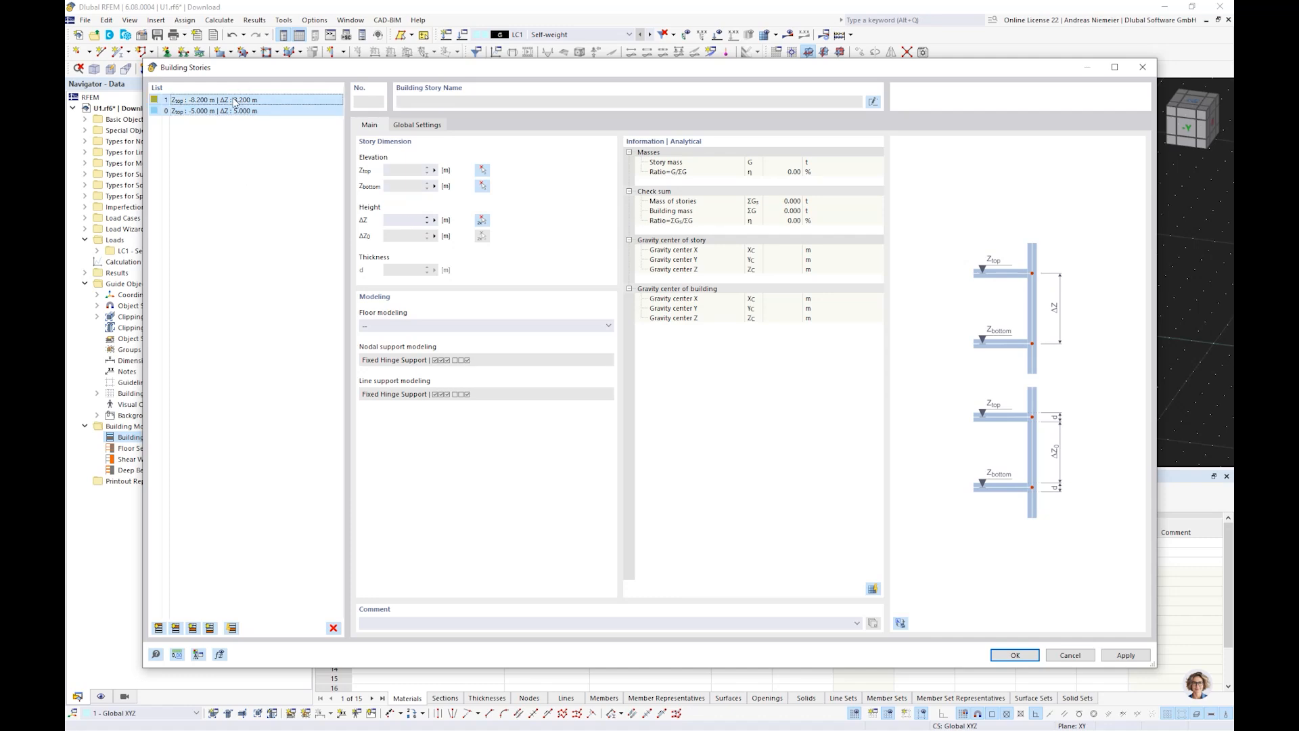
click(383, 327)
click(392, 346)
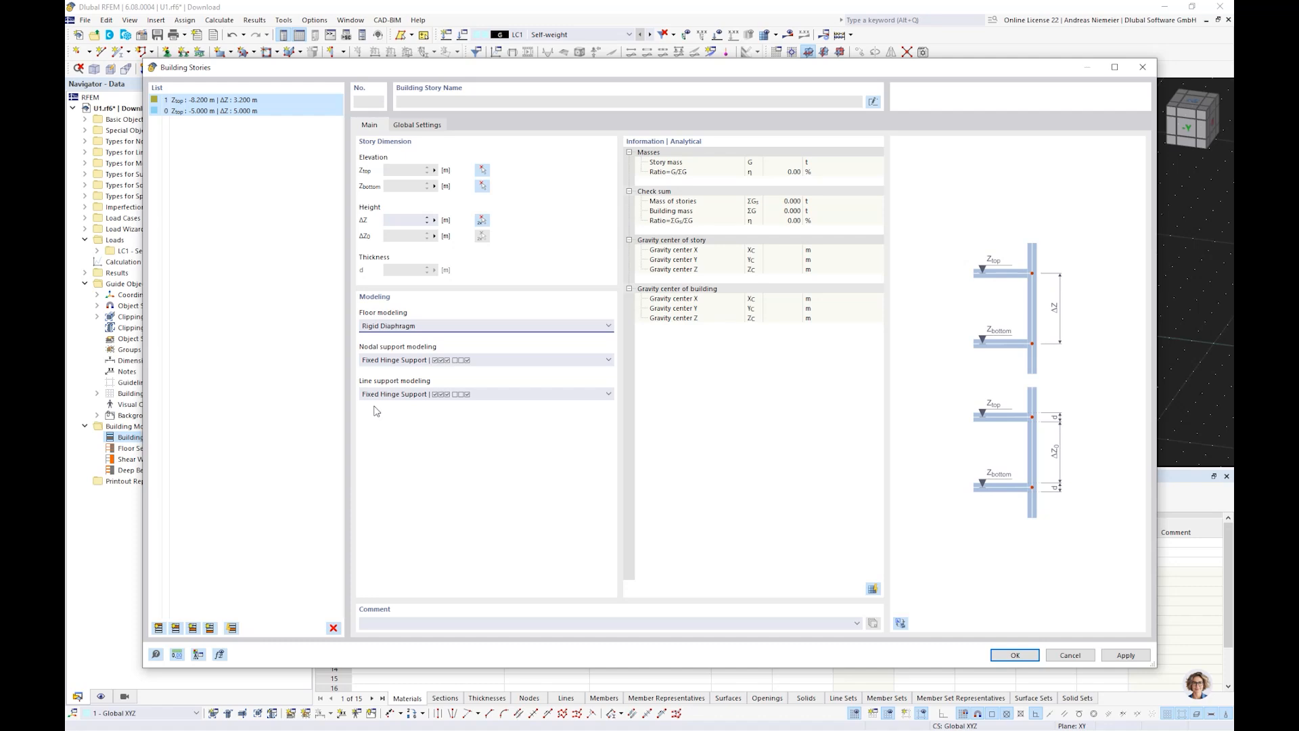
click(436, 364)
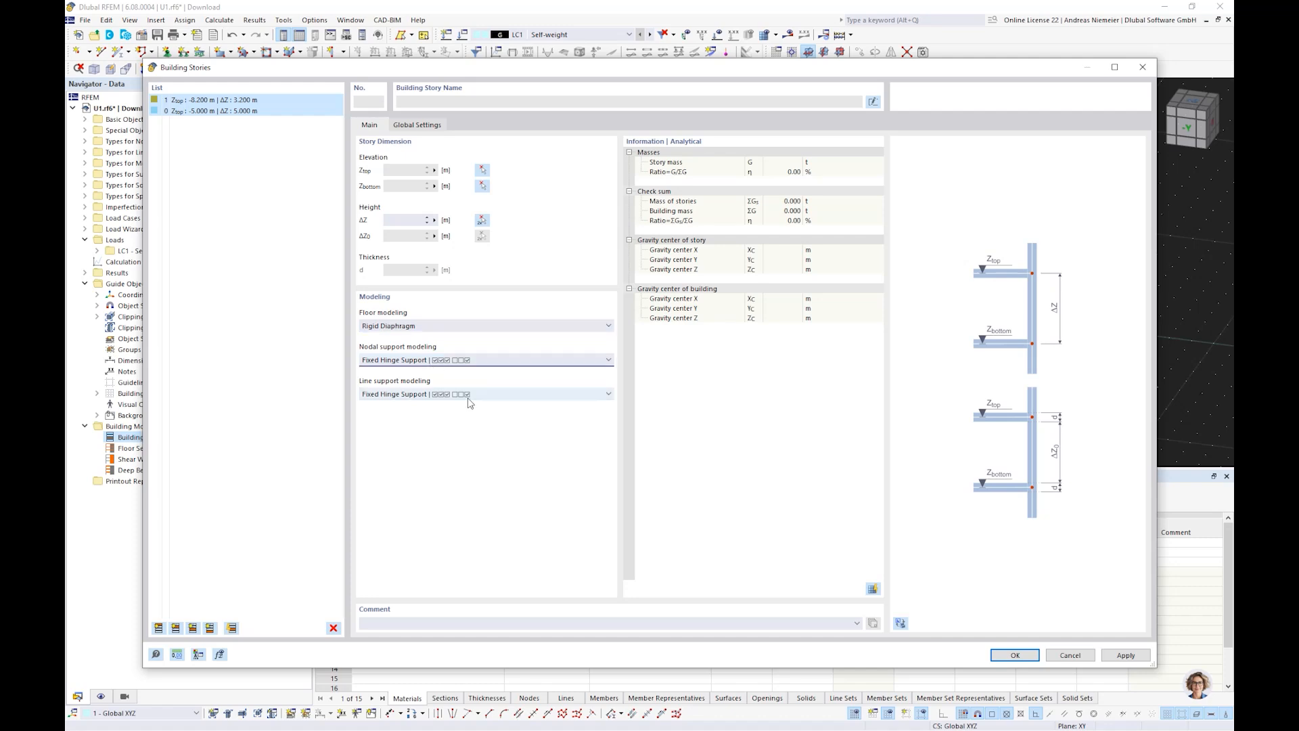
click(999, 656)
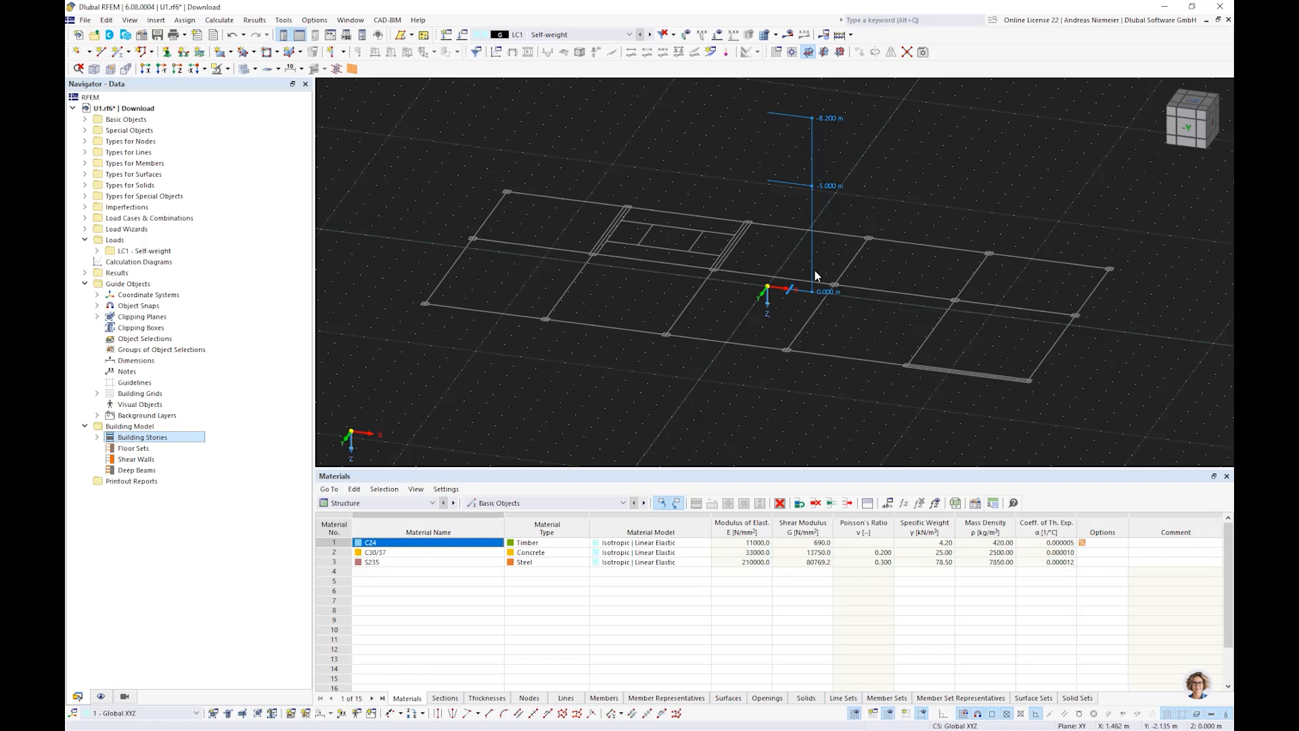
Start a new building-model column and define its section as a massive square with a 300 mm side.
click(344, 54)
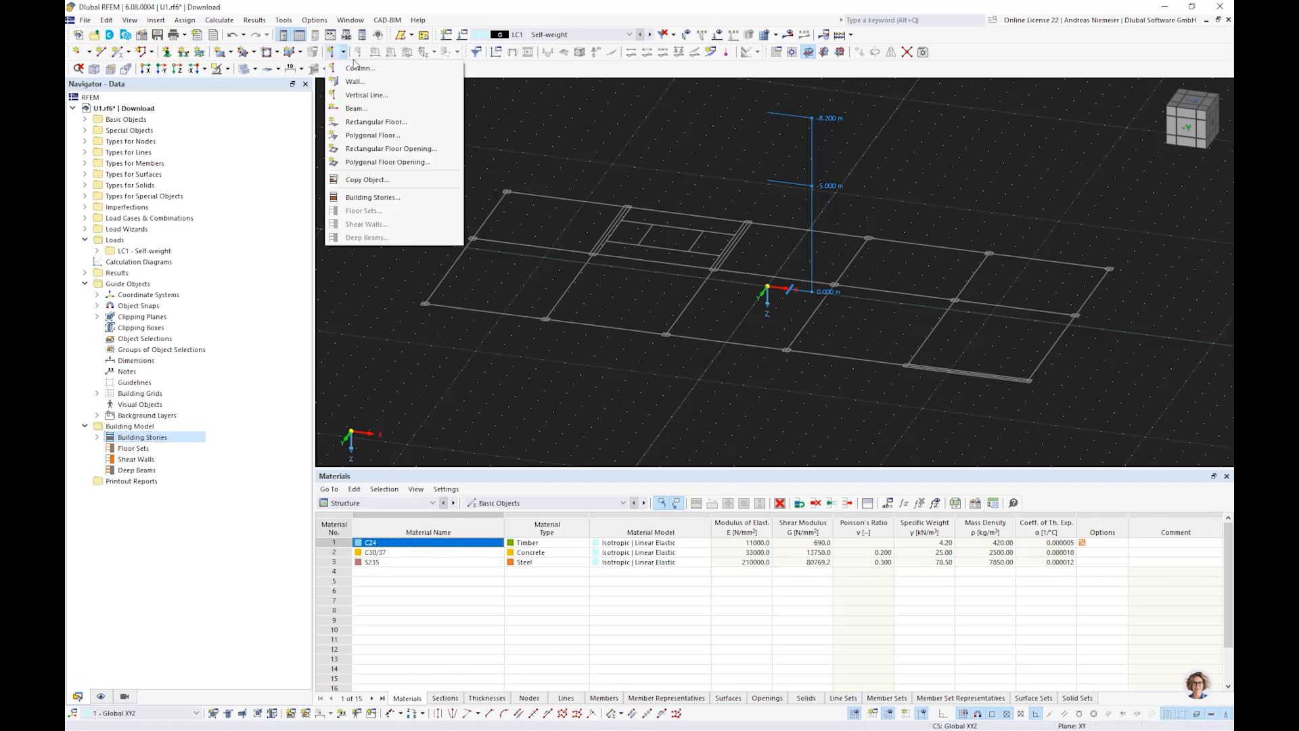
click(354, 68)
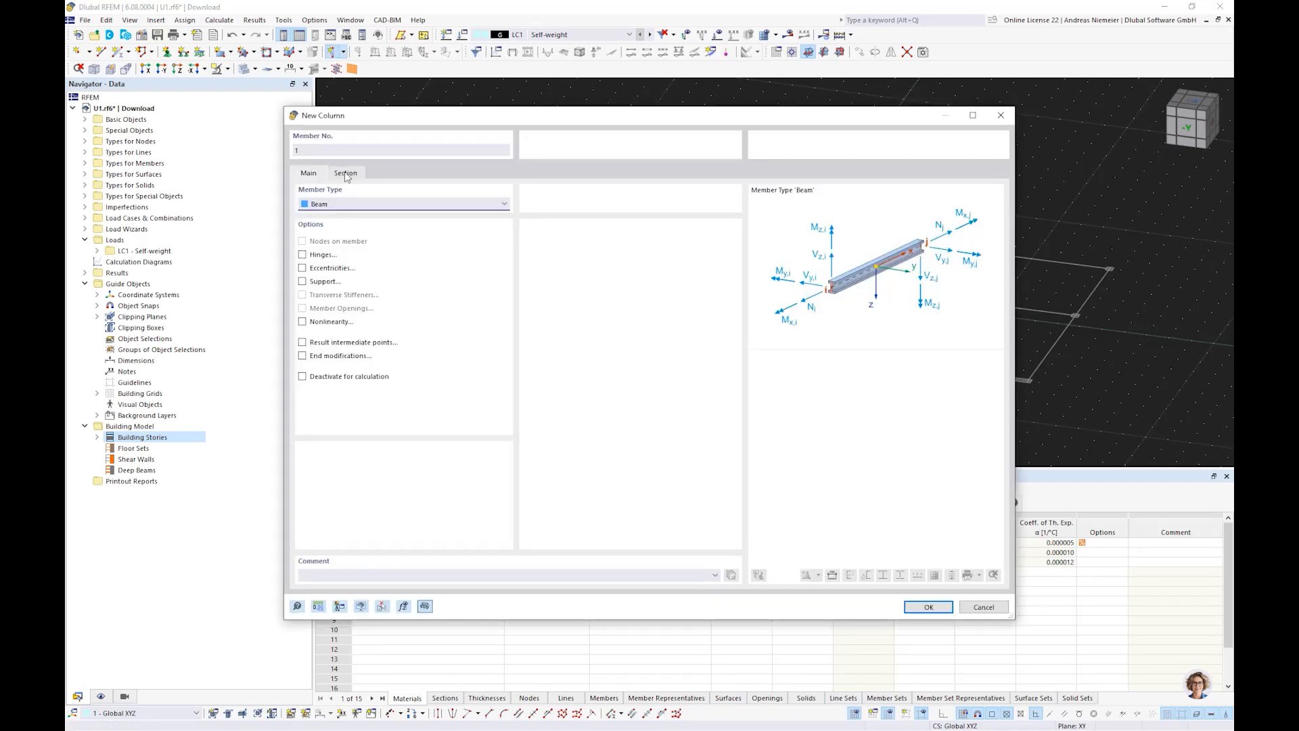
click(346, 173)
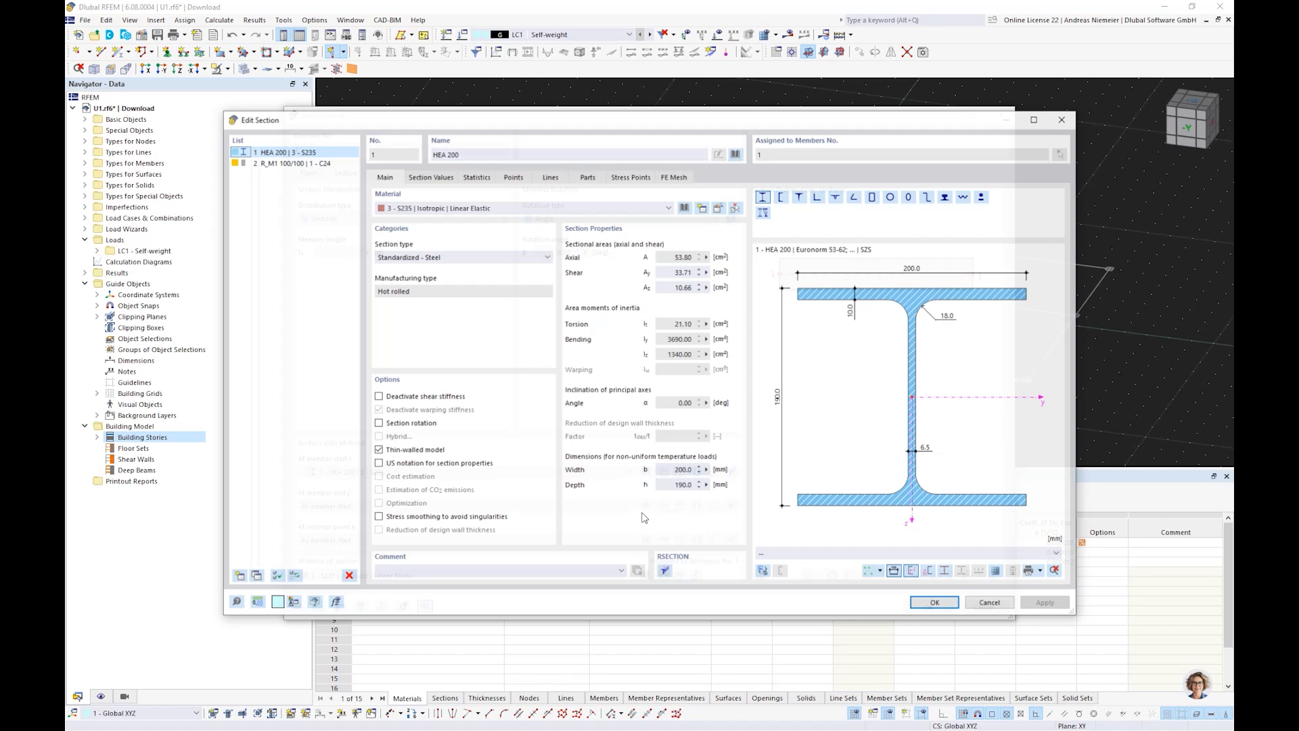
click(734, 155)
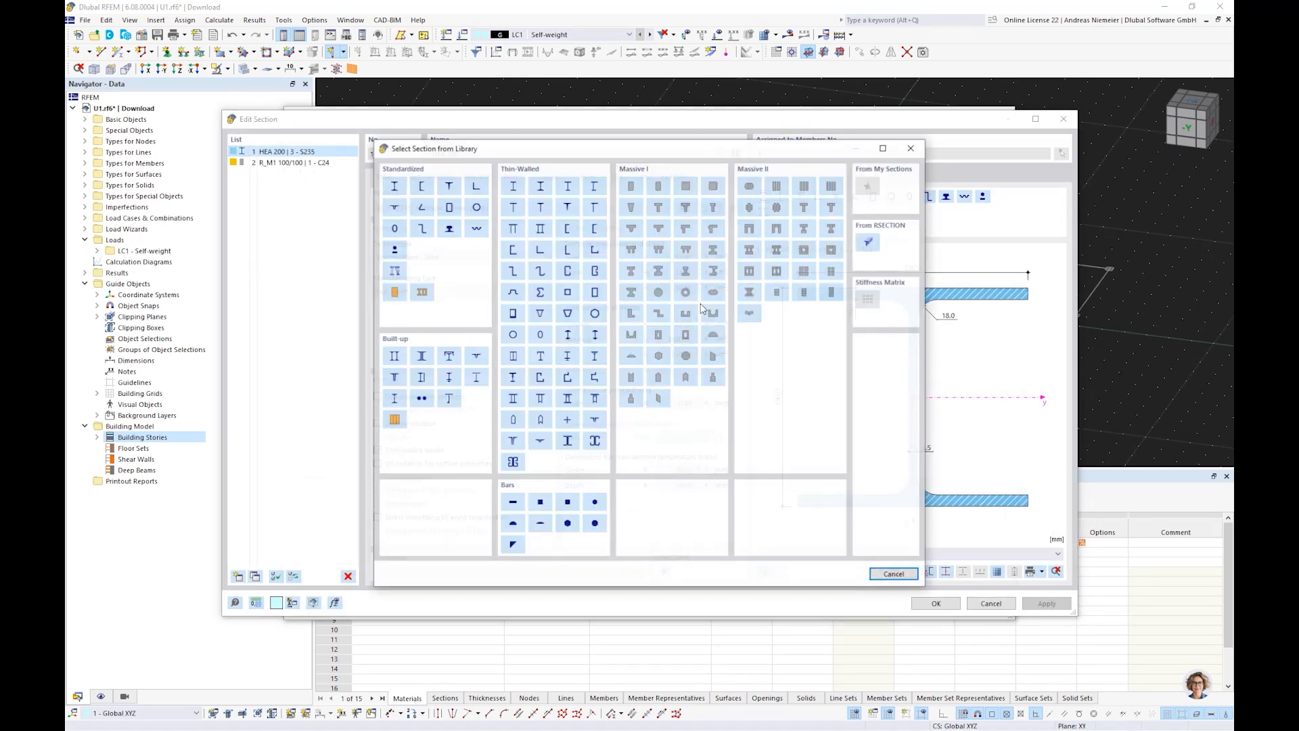
click(686, 189)
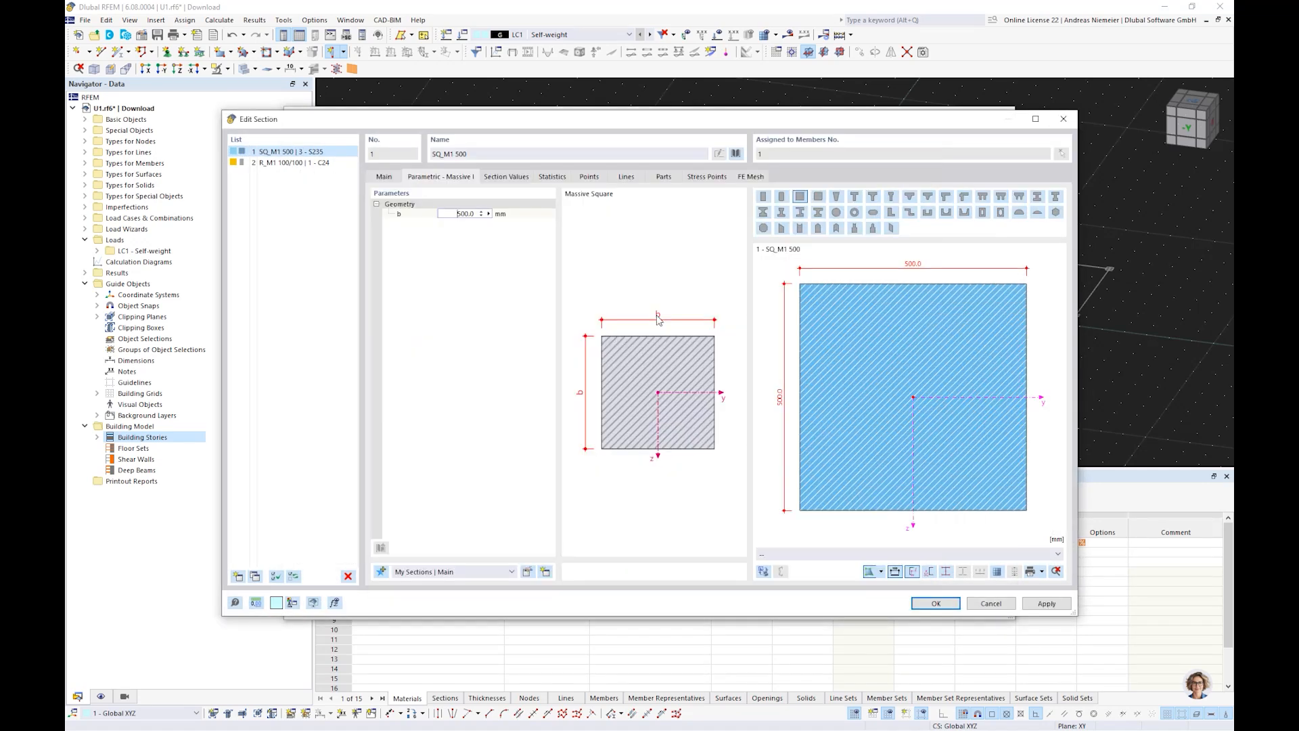
double_click(457, 213)
text(300)
click(383, 176)
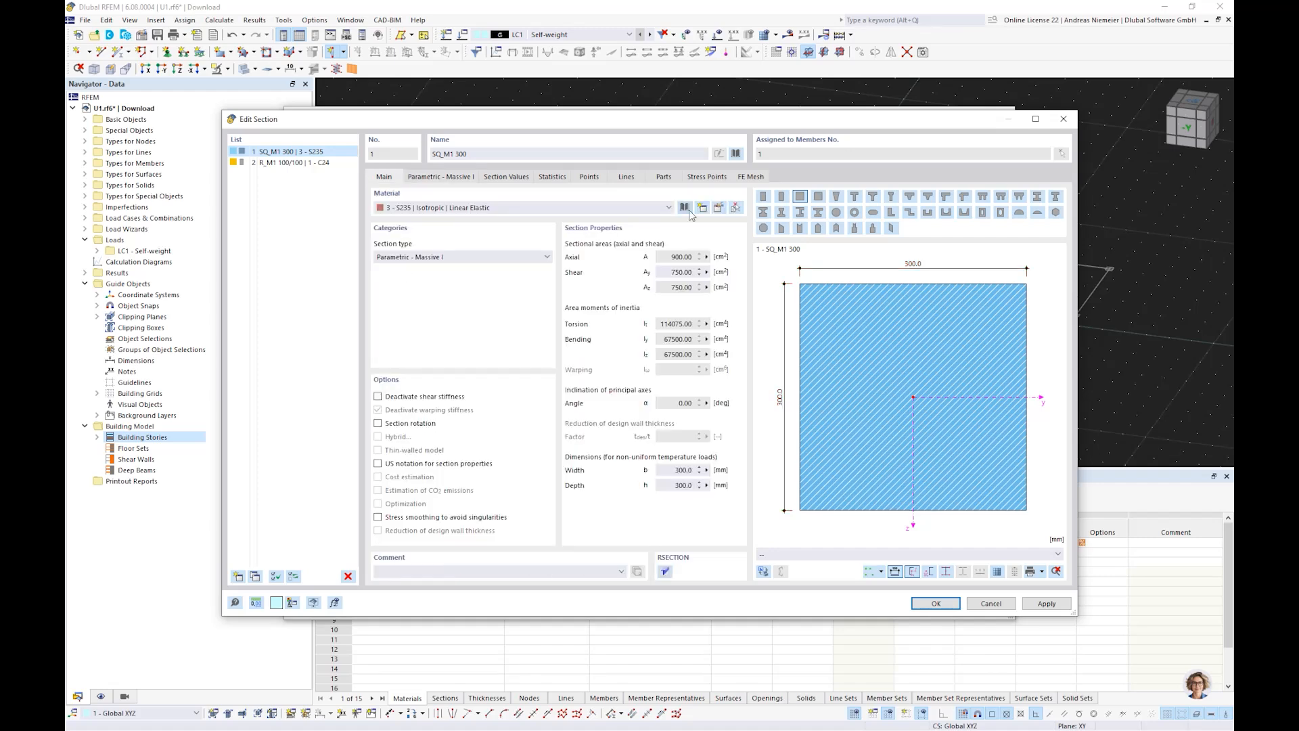
Replace the column section's S235 material with concrete C30/37 from the European Union EN 1992-1-1 series in the library.
click(719, 208)
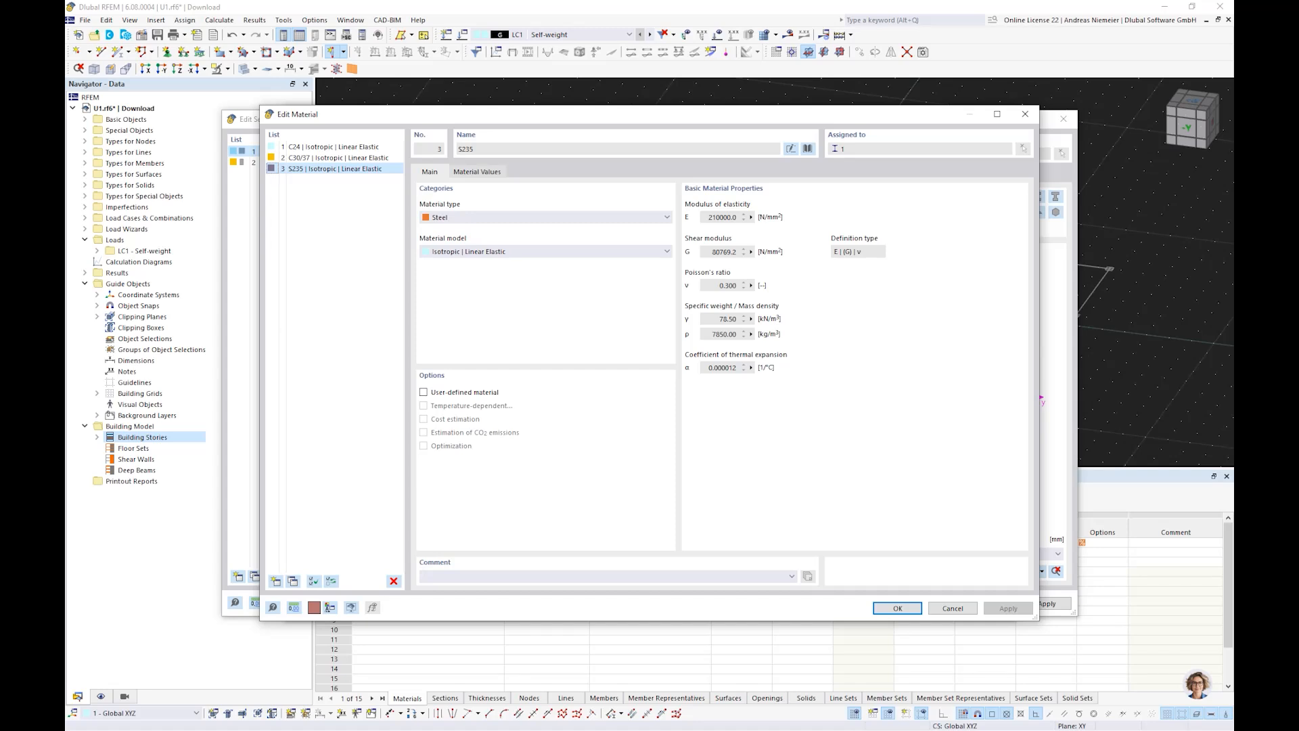
click(814, 150)
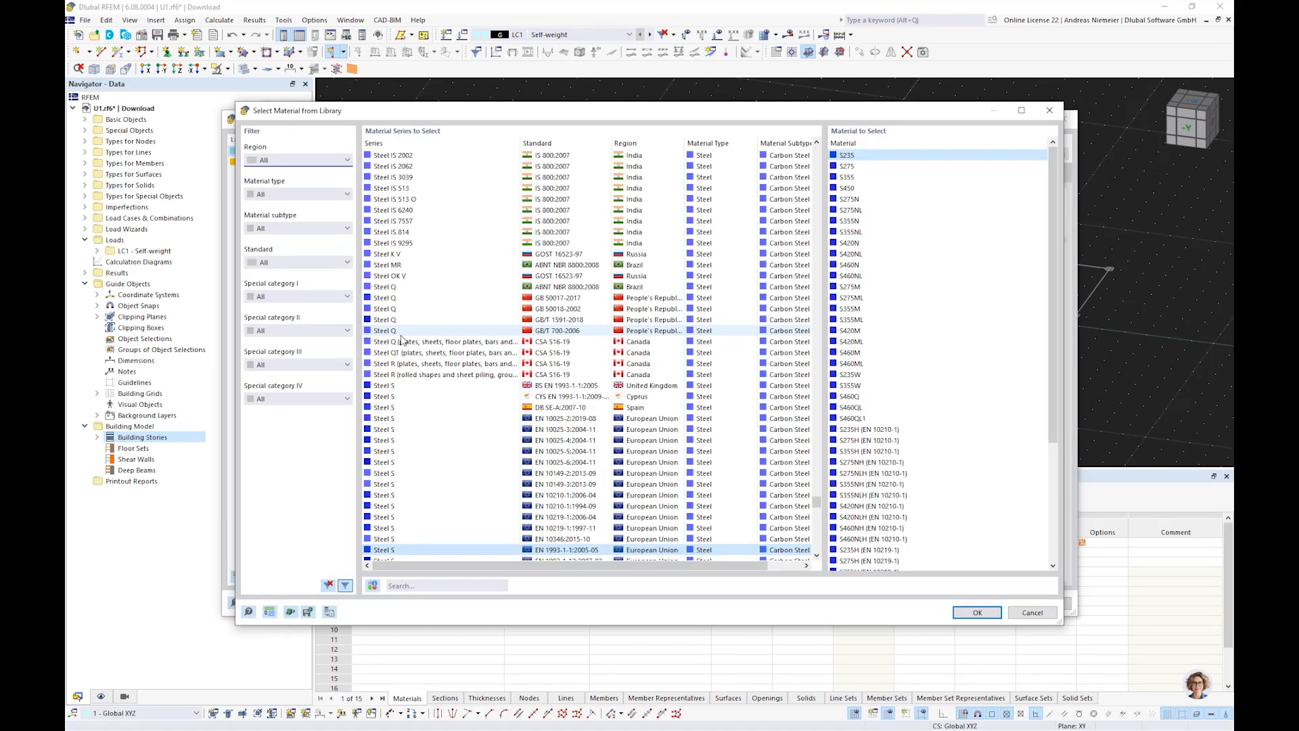
click(447, 586)
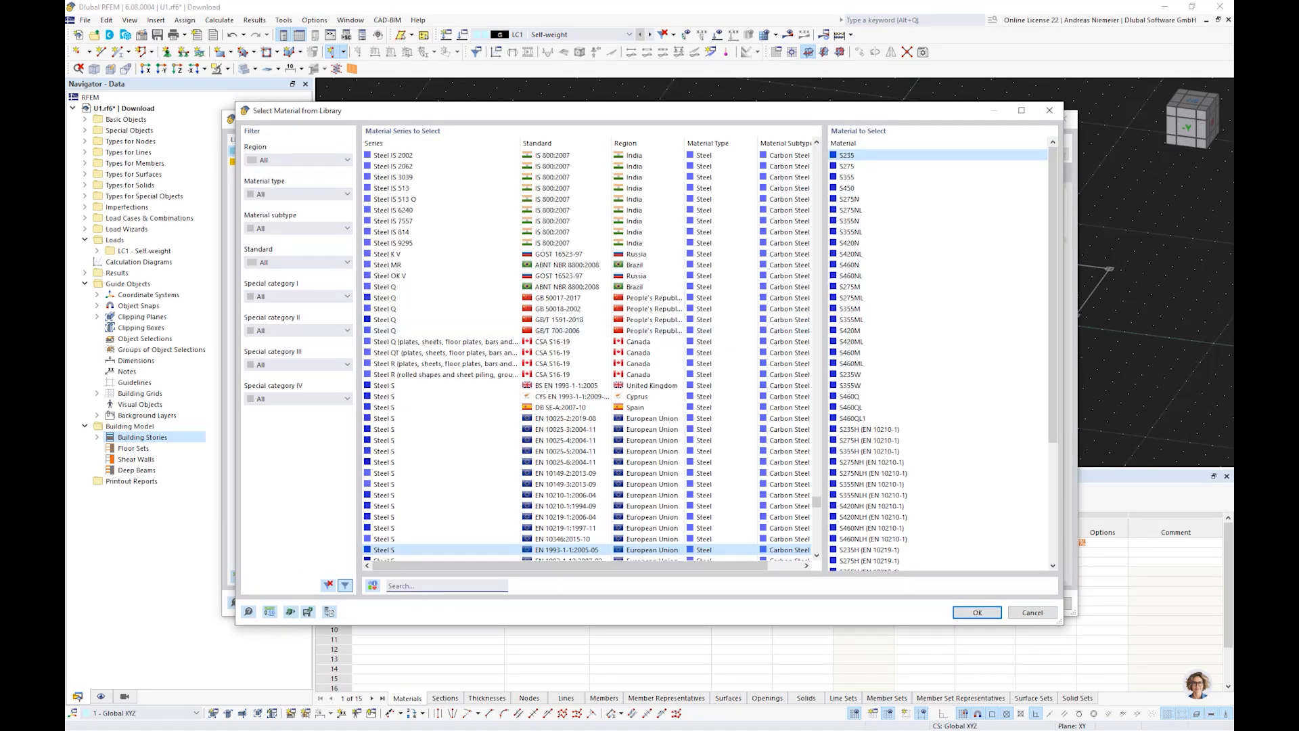
text(c30)
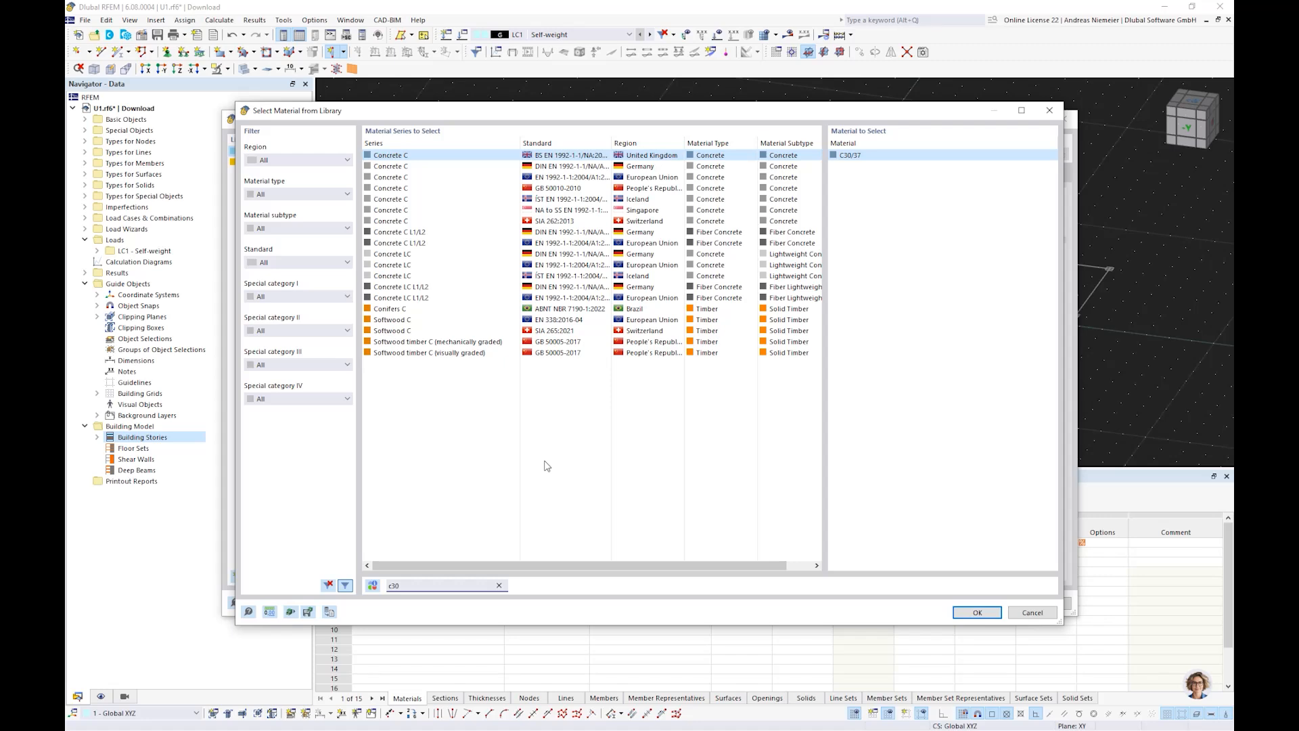
click(565, 176)
click(955, 612)
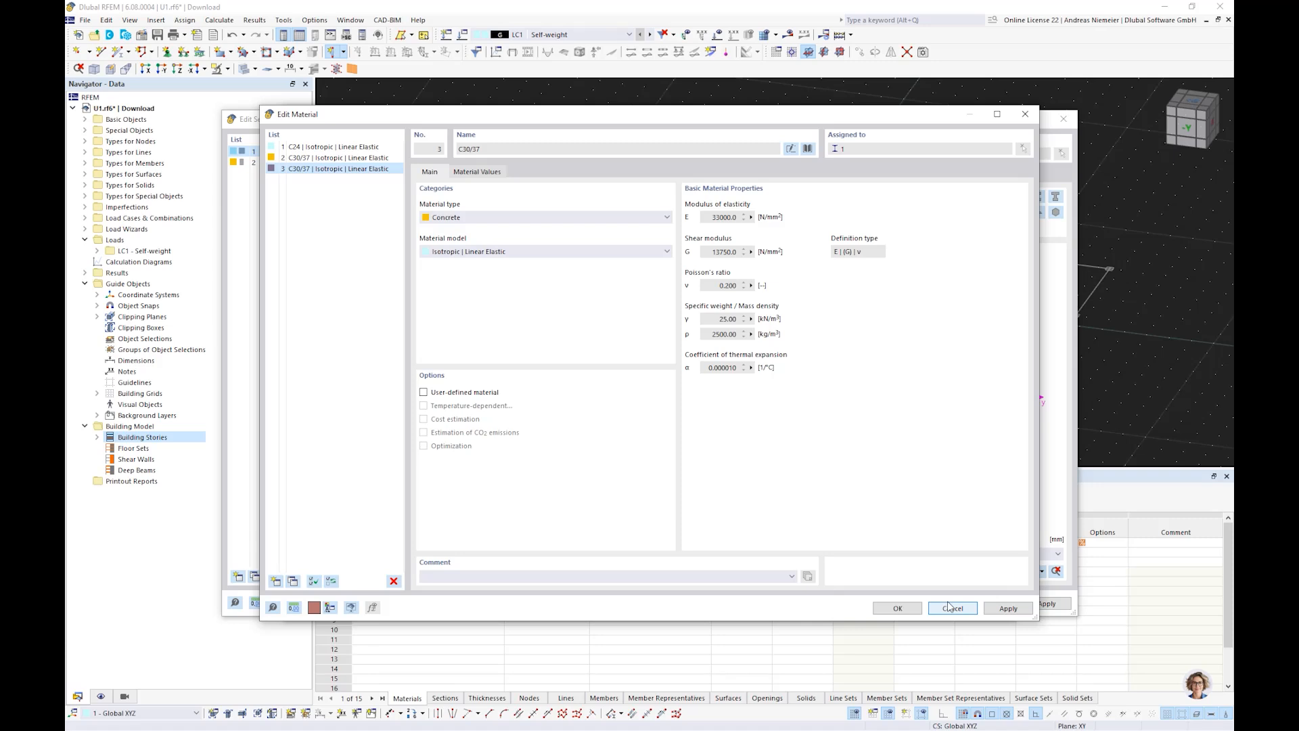
click(893, 603)
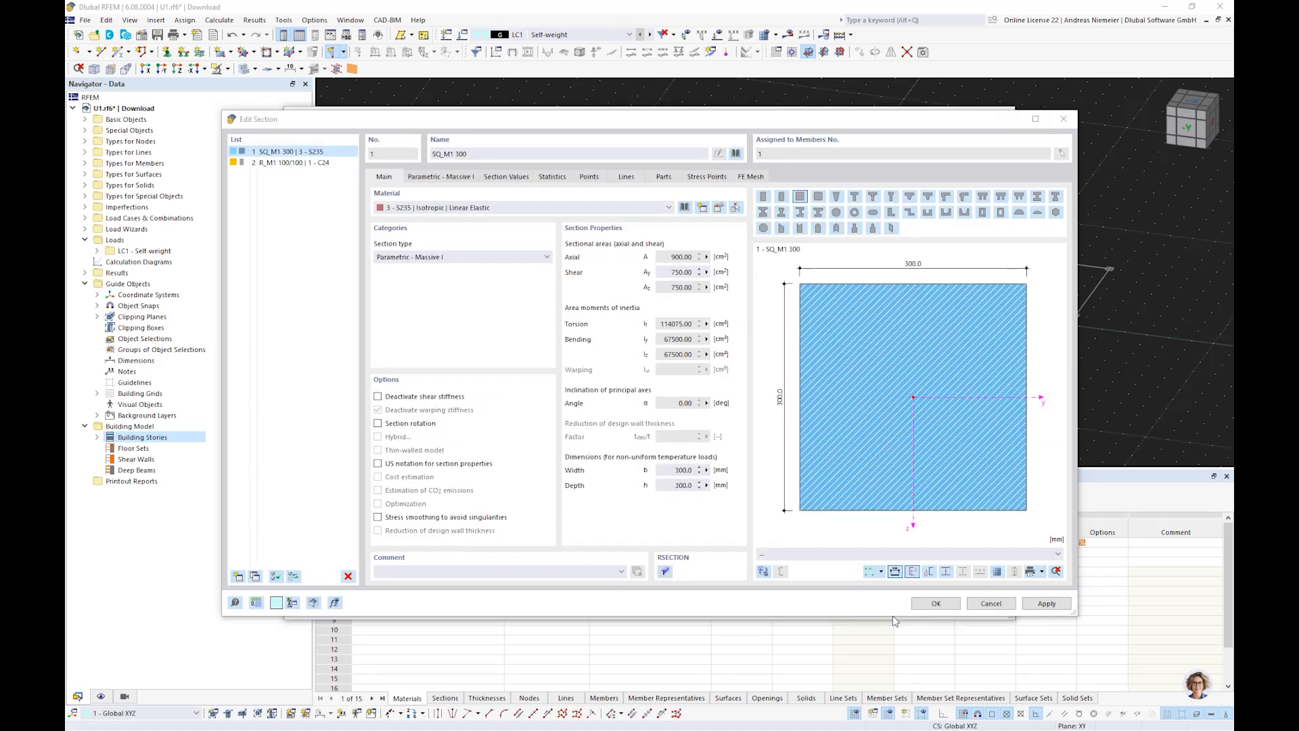
Confirm the column section and column definition, and assign the new columns to all building stories.
click(972, 603)
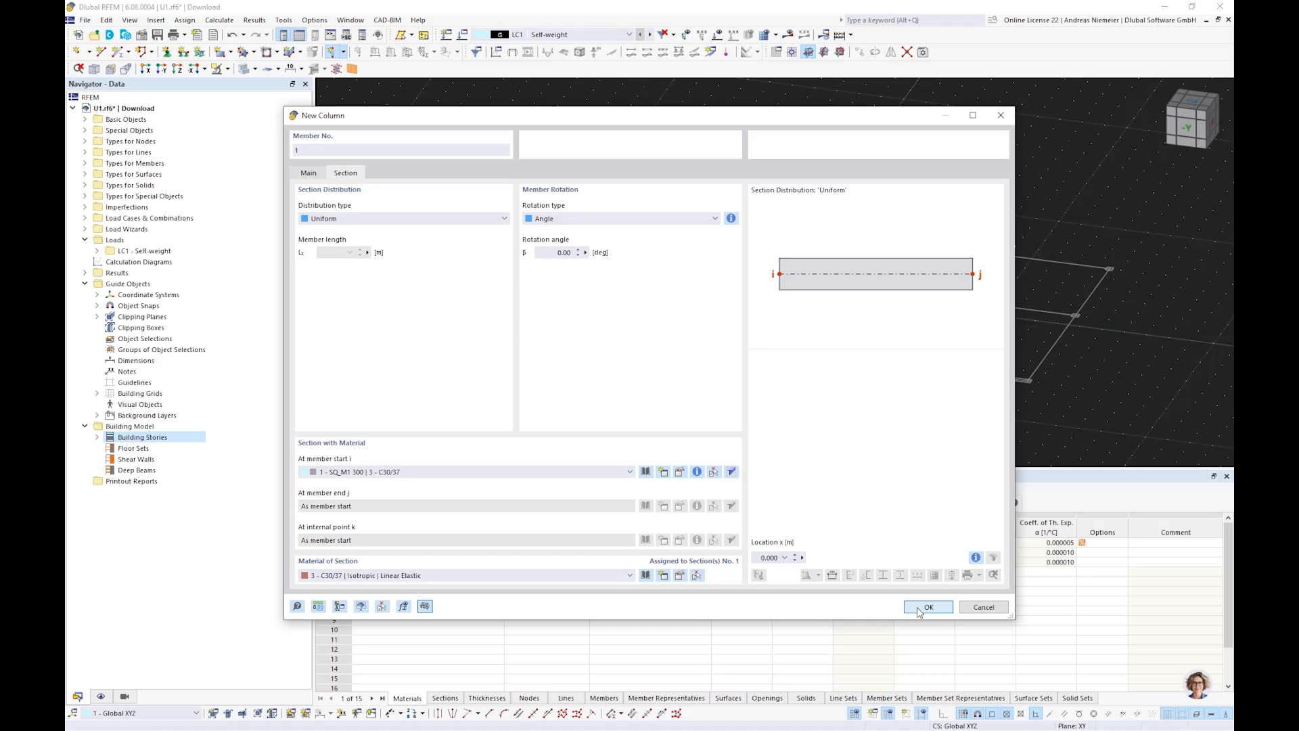
click(928, 607)
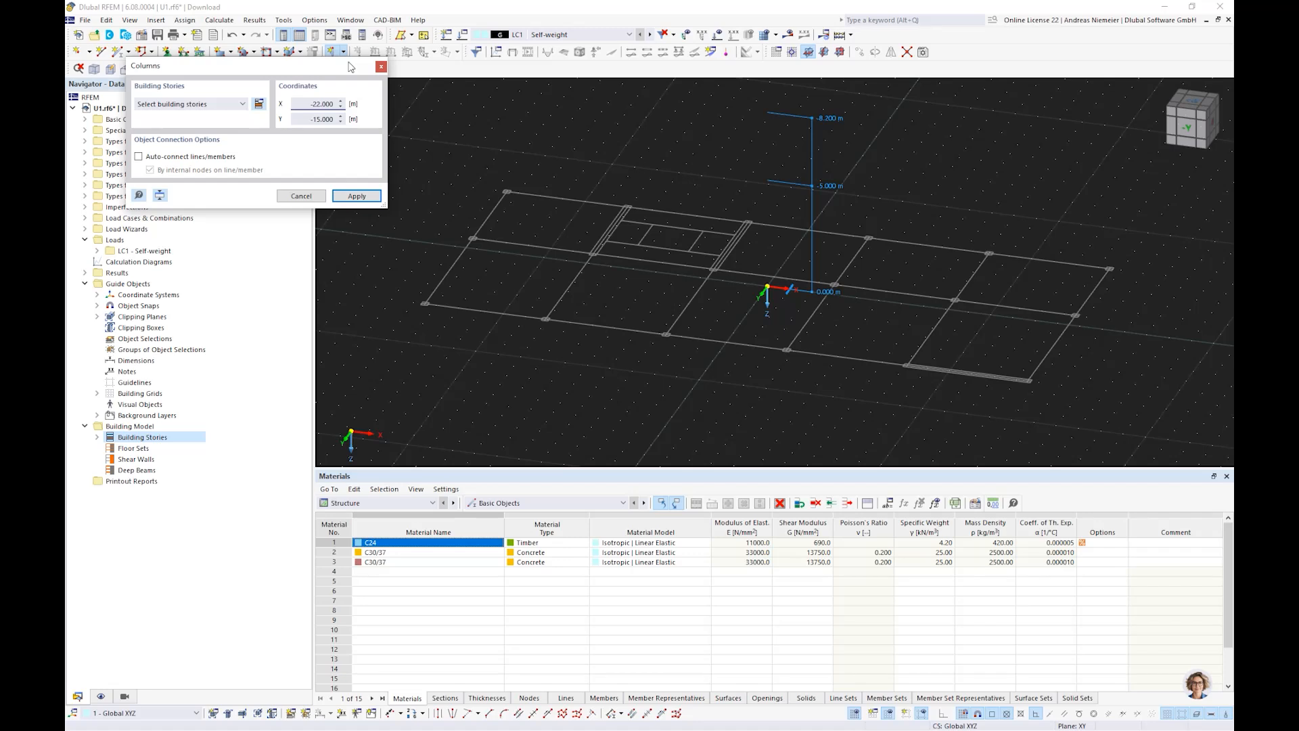
drag(271, 73, 241, 115)
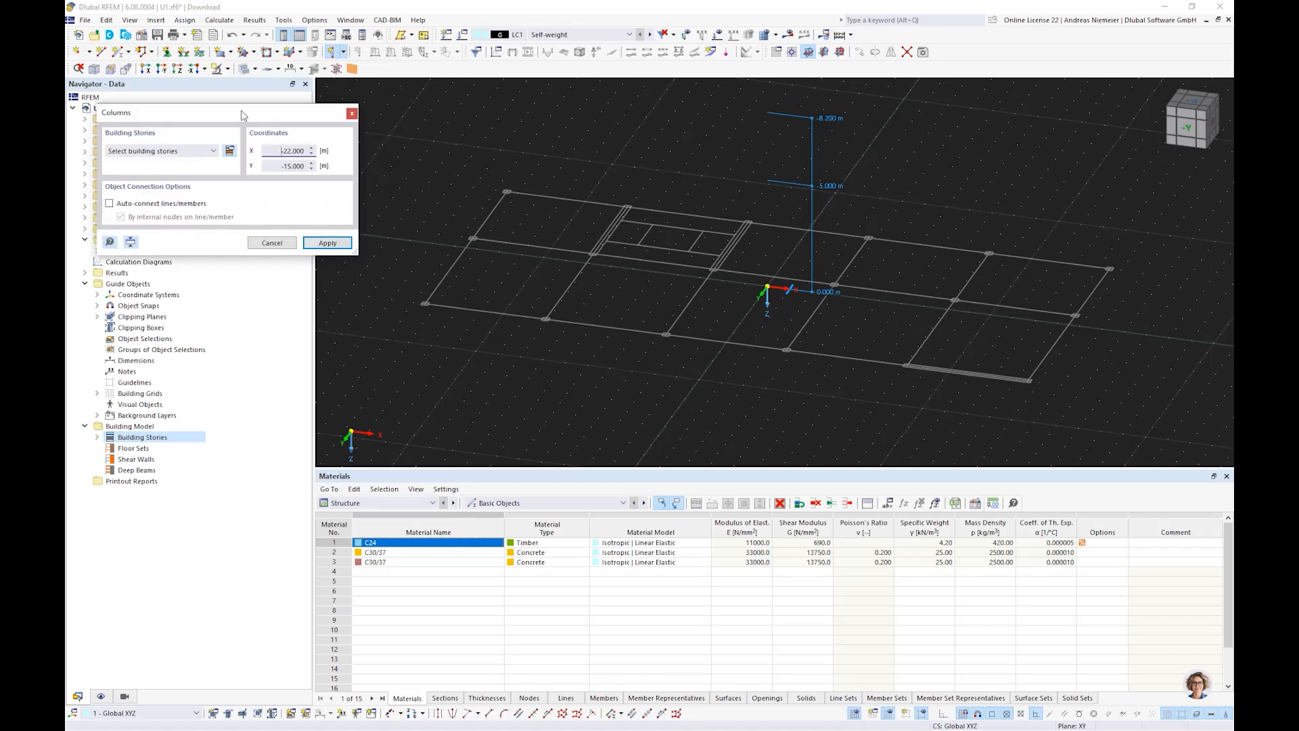
click(211, 151)
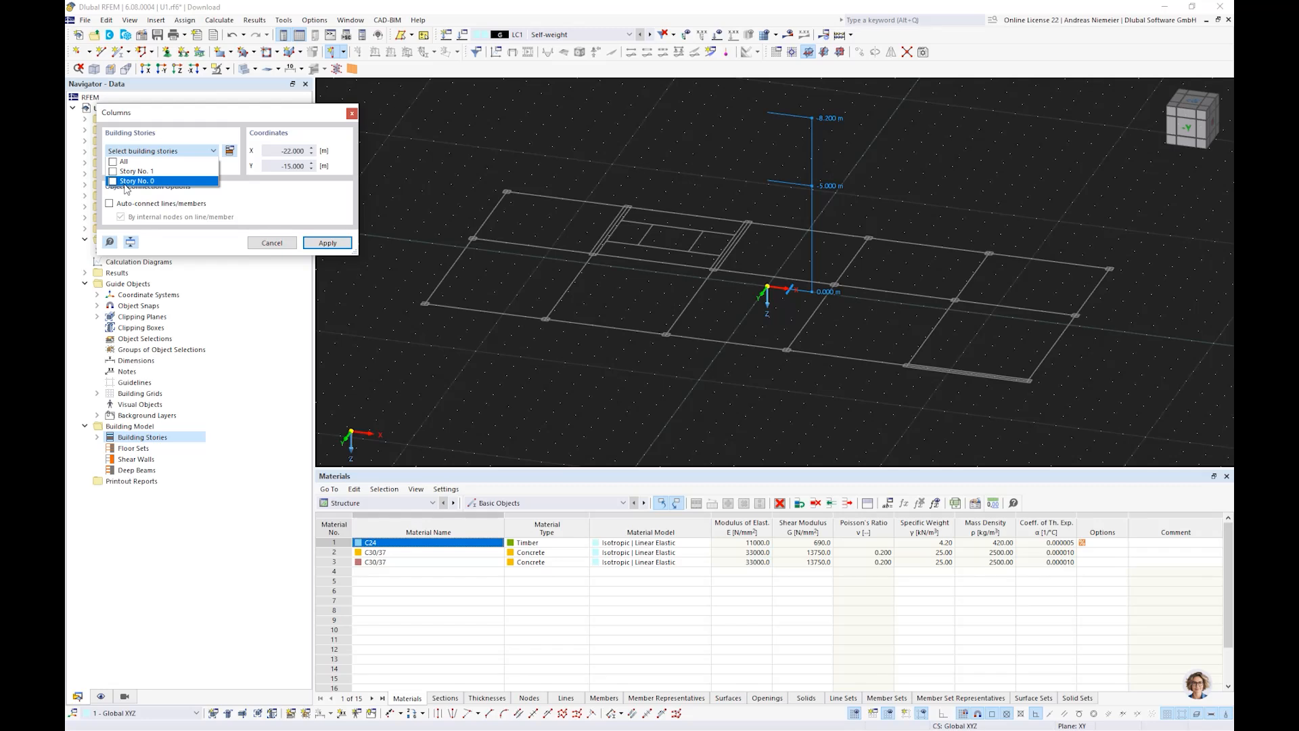
click(113, 163)
click(285, 196)
Place columns on the X -13.5 m axis at its Y 6 m corner and its intersection with the middle axis.
scroll(424, 304, up, 5)
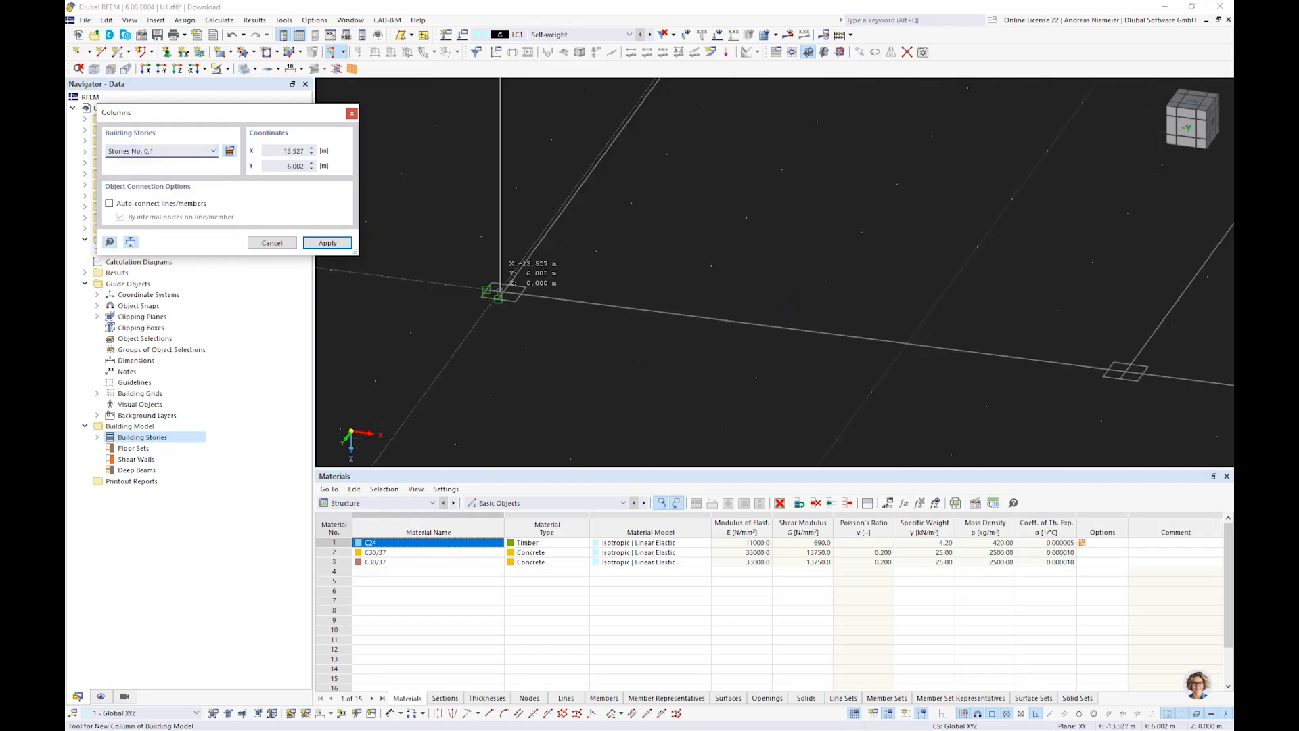
scroll(499, 298, up, 3)
scroll(519, 302, up, 2)
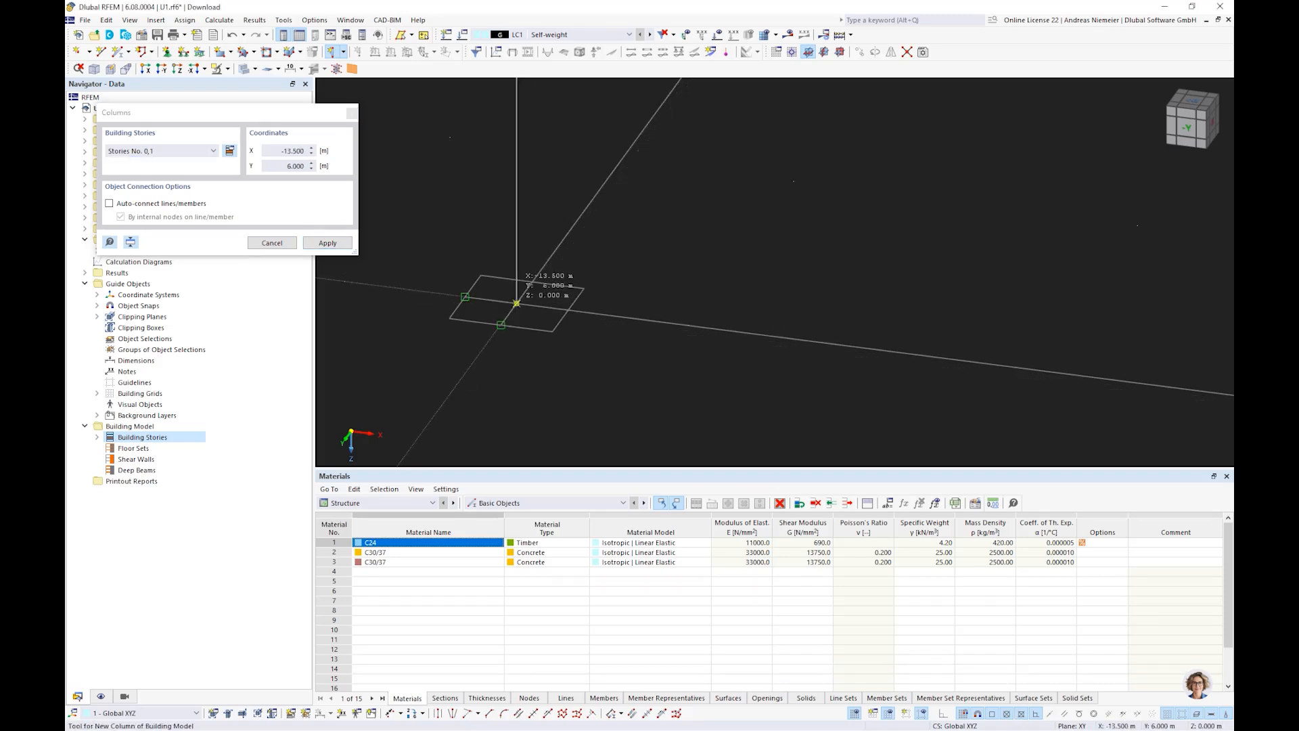
click(516, 302)
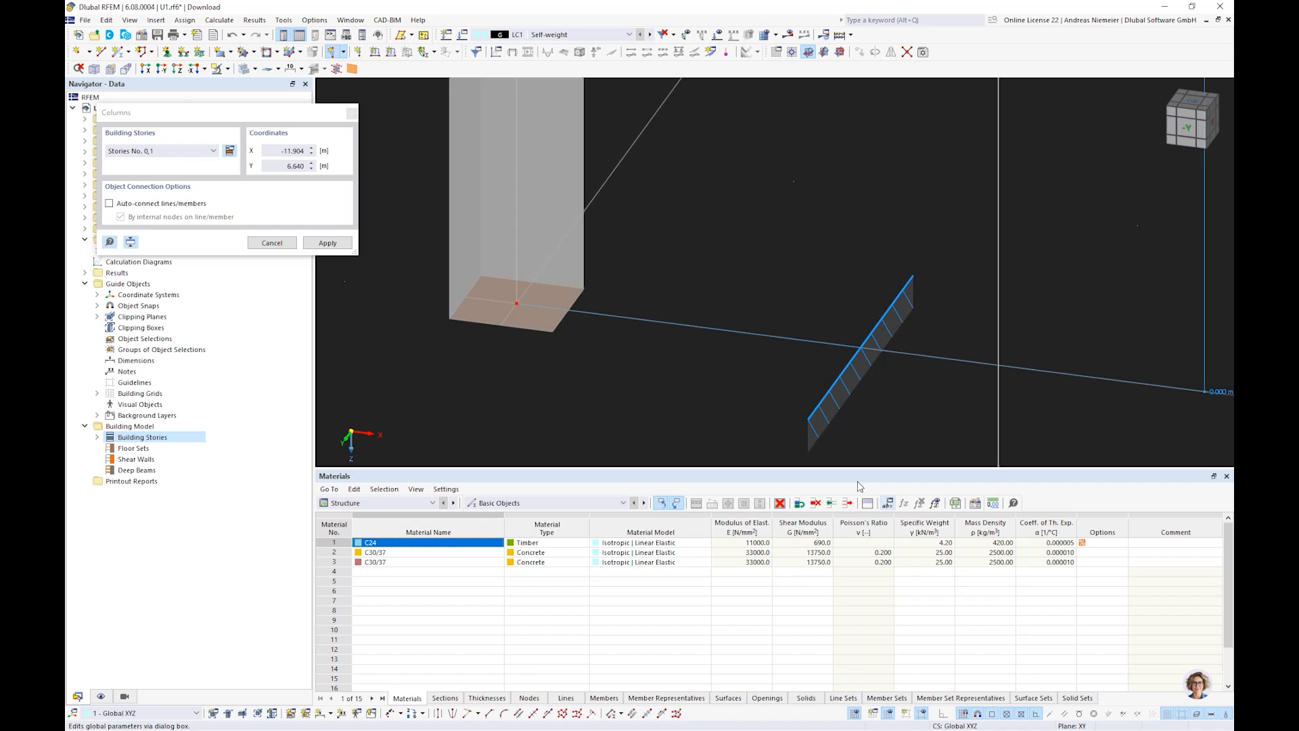
scroll(846, 305, down, 5)
scroll(692, 128, up, 3)
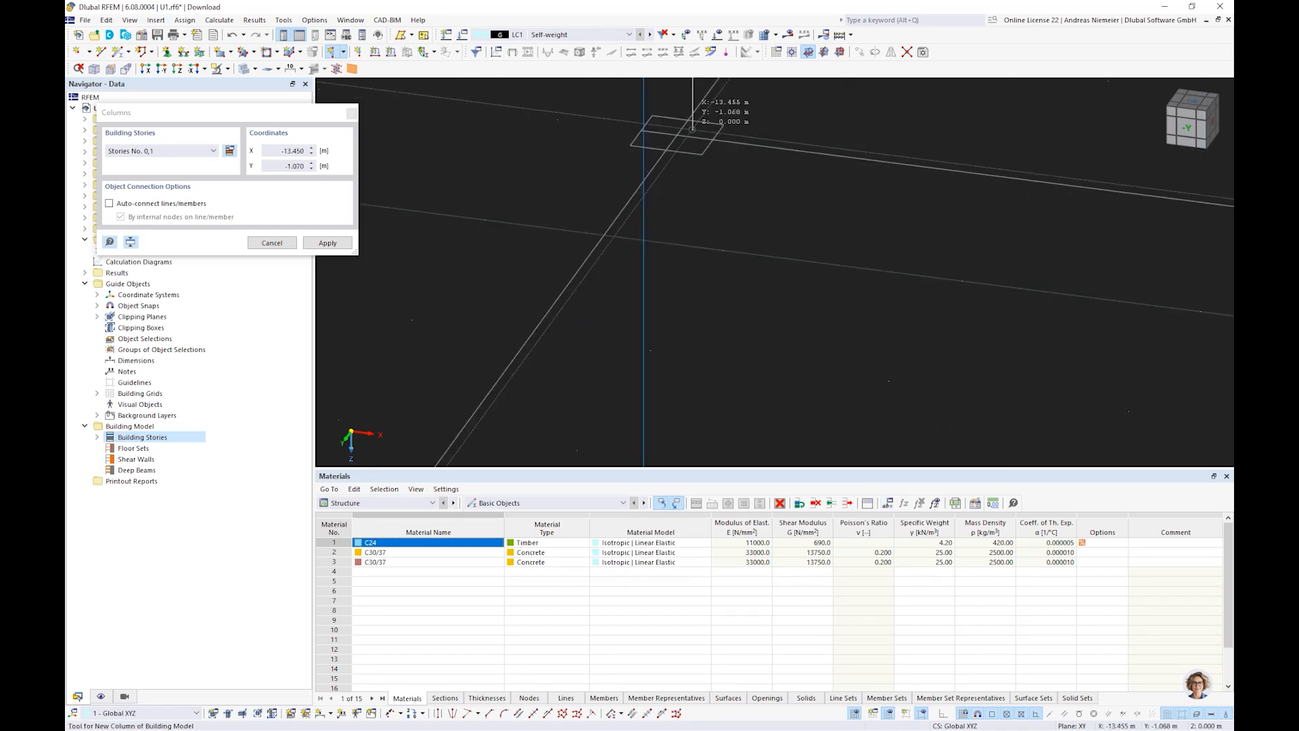
click(678, 135)
scroll(703, 199, down, 3)
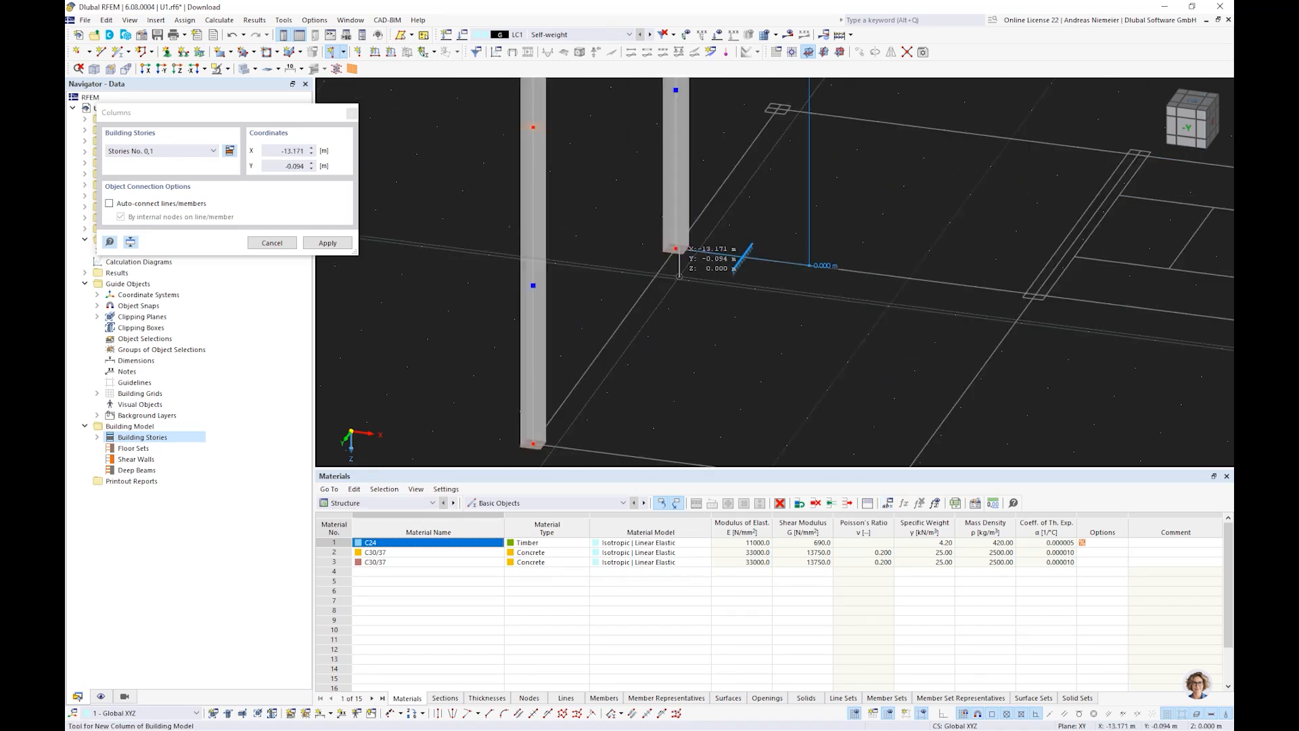
ctrl+middle_drag(680, 276, 677, 270)
In the plan view, place a column at the floor plan corner X -13.5 m, Y -6 m.
click(177, 69)
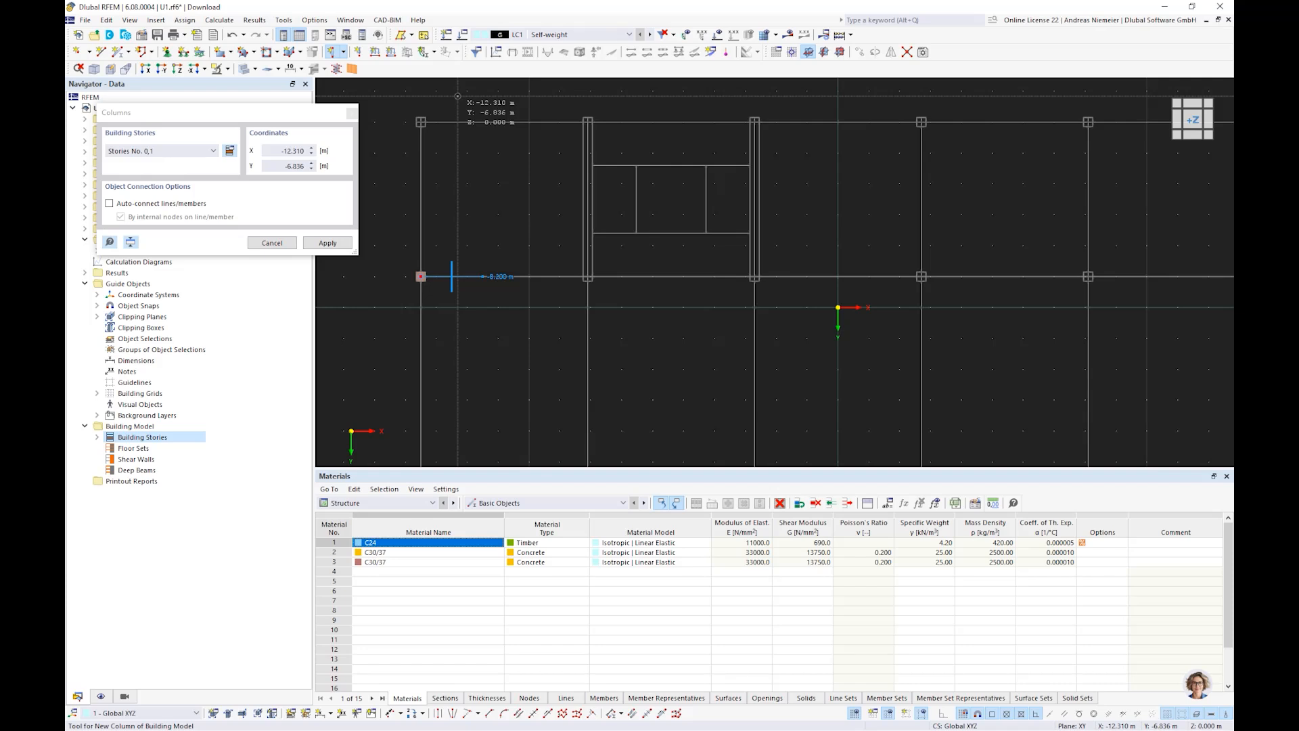
scroll(421, 127, up, 3)
middle_drag(421, 127, 506, 194)
scroll(495, 169, up, 5)
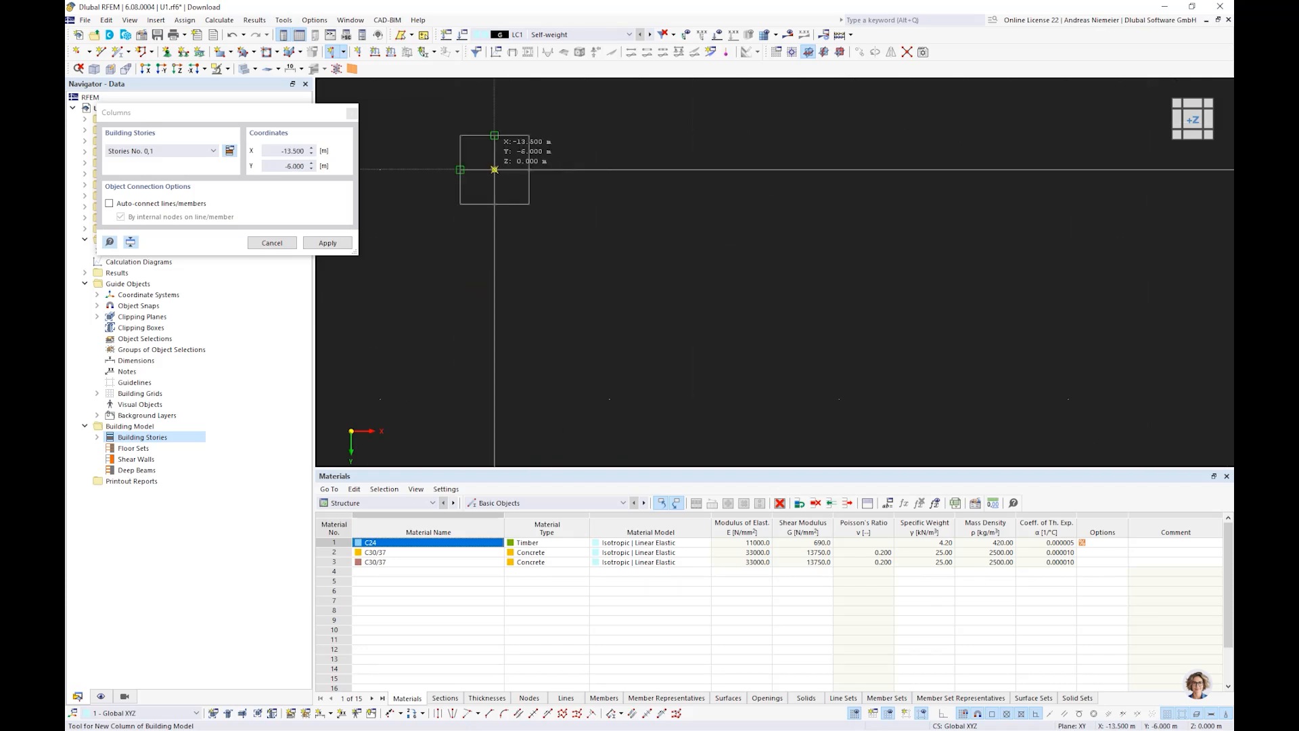
scroll(541, 174, down, 6)
Place three more columns on the Y -6 m axis, at the three marked positions between the stair core and the far corner.
scroll(851, 221, up, 5)
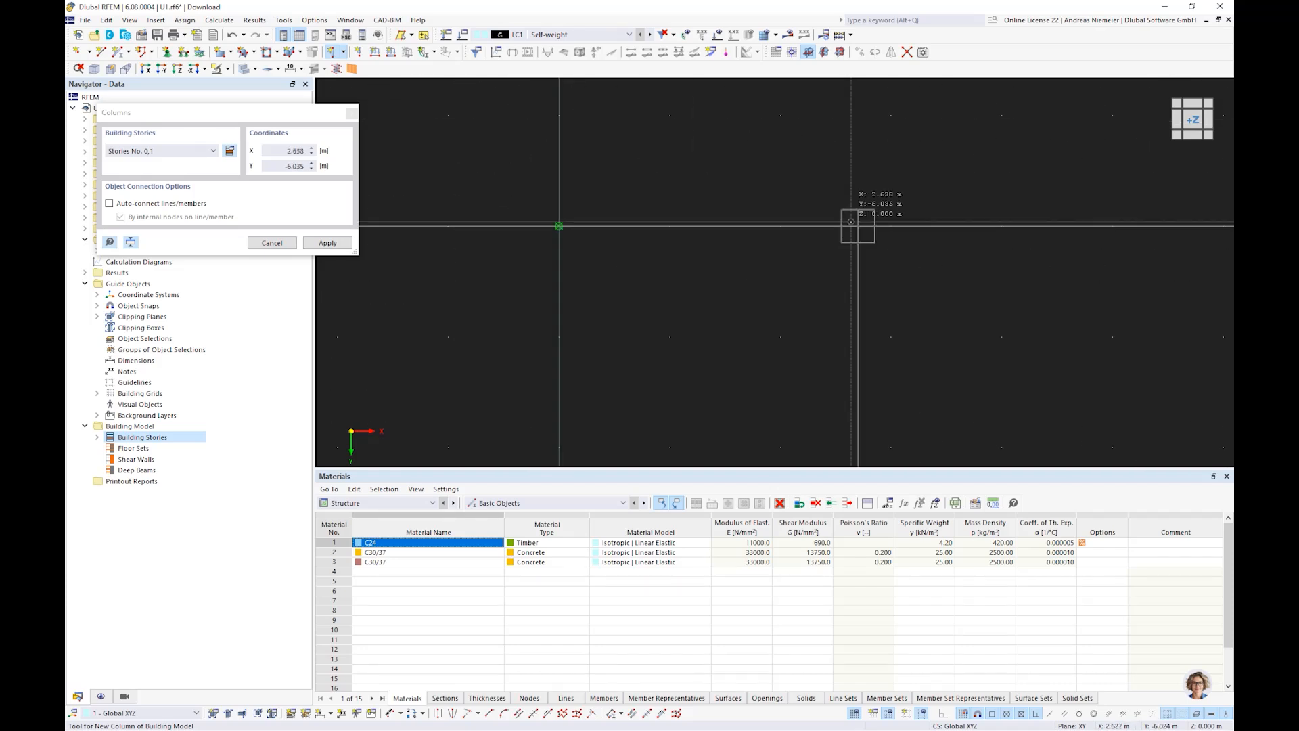
scroll(850, 222, down, 3)
scroll(857, 245, up, 3)
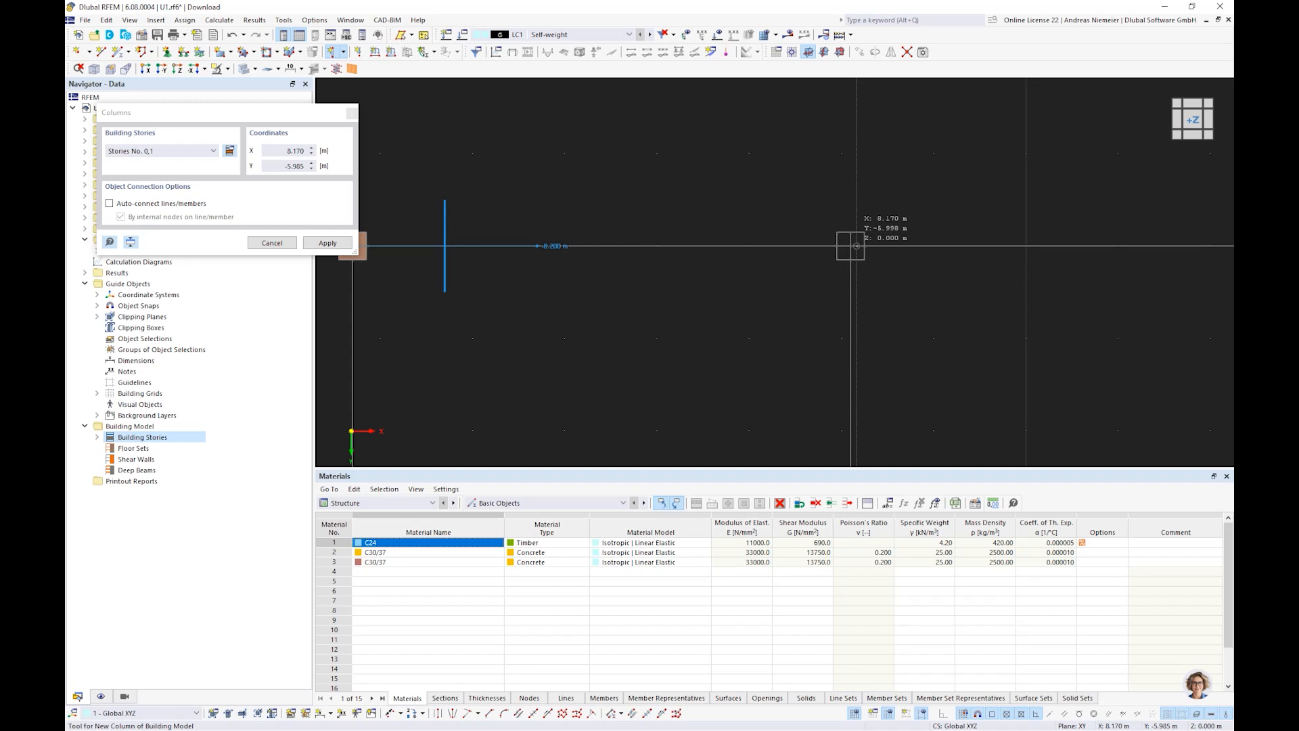
click(856, 245)
scroll(626, 309, down, 4)
scroll(974, 279, up, 5)
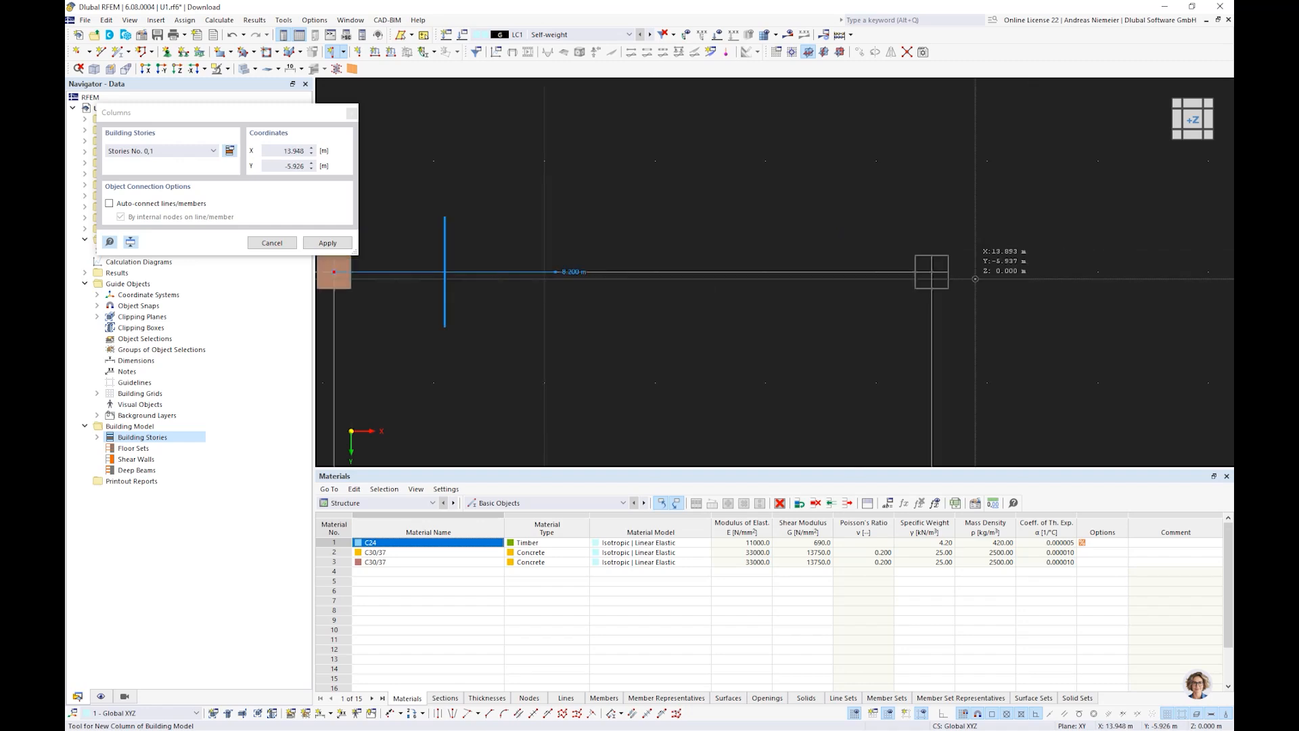
click(974, 279)
scroll(900, 235, down, 3)
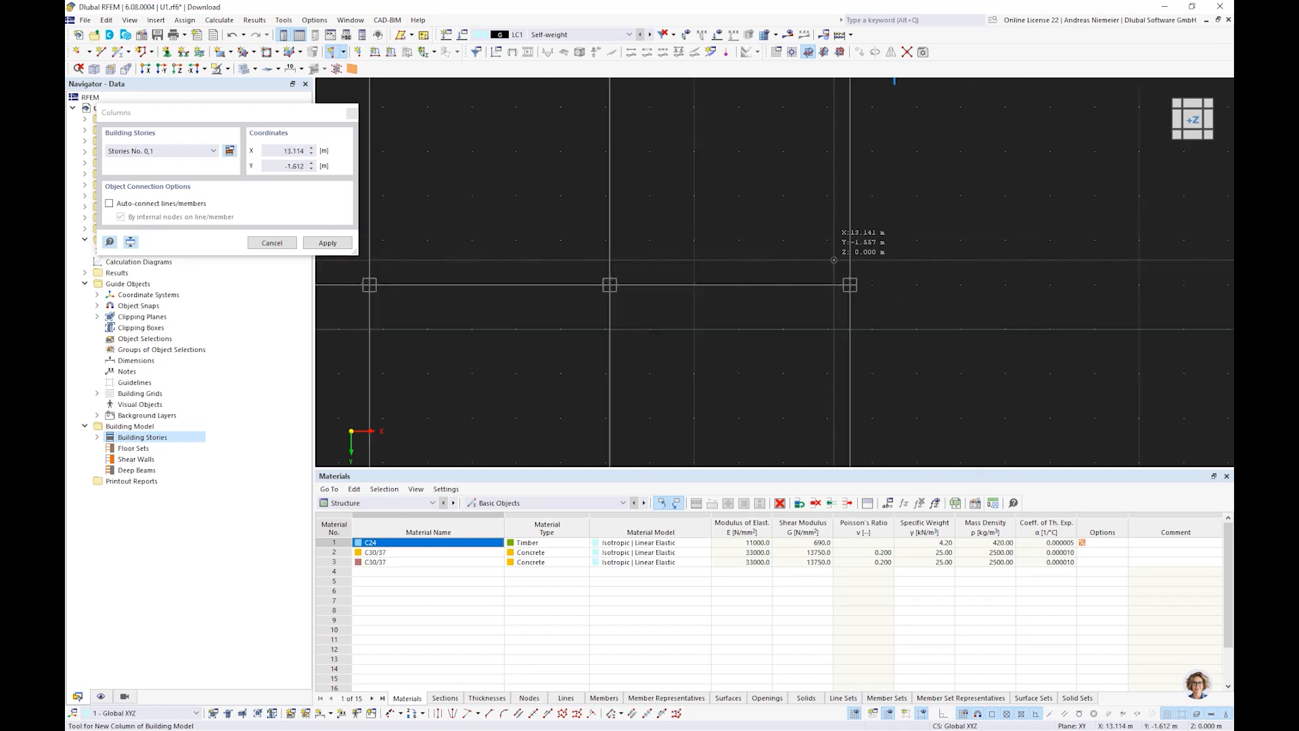
Place three columns on the middle Y -1 m axis, from the outer edge back to the third marked position.
scroll(833, 259, up, 3)
click(862, 297)
scroll(807, 368, down, 3)
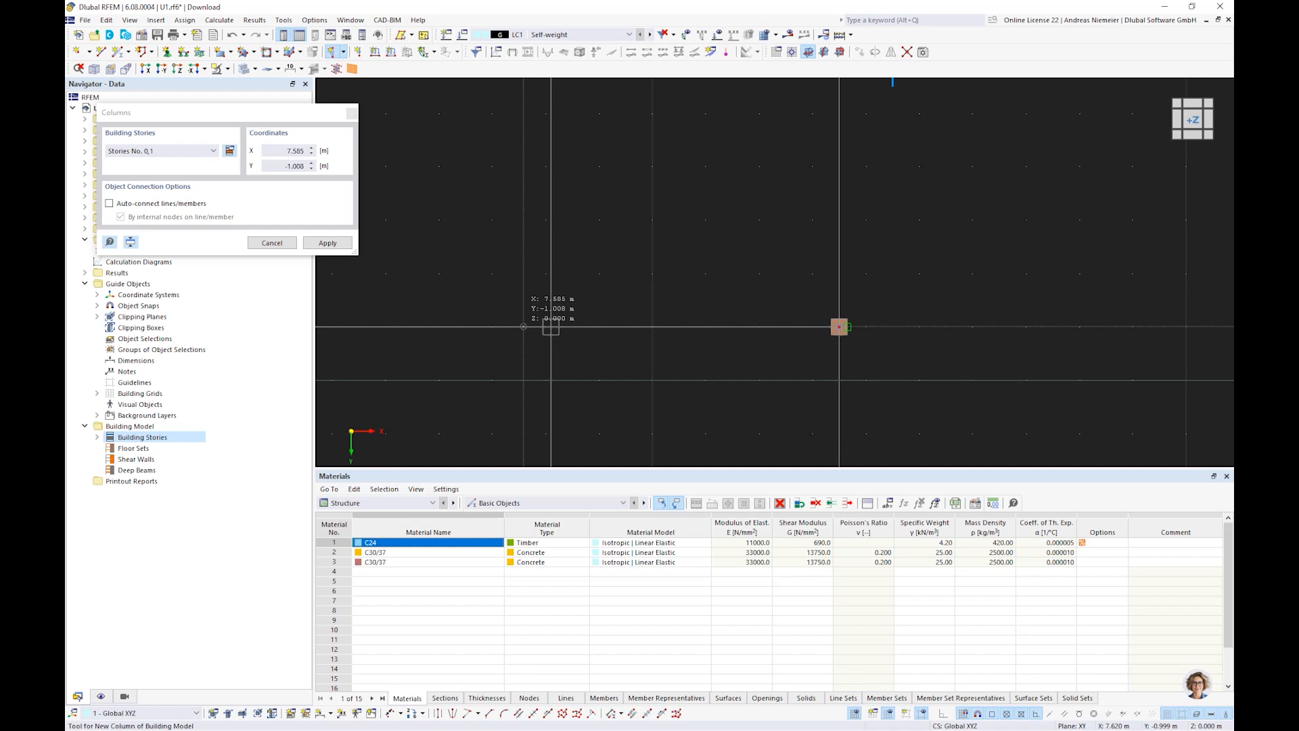
scroll(550, 327, up, 3)
click(570, 325)
scroll(512, 330, down, 3)
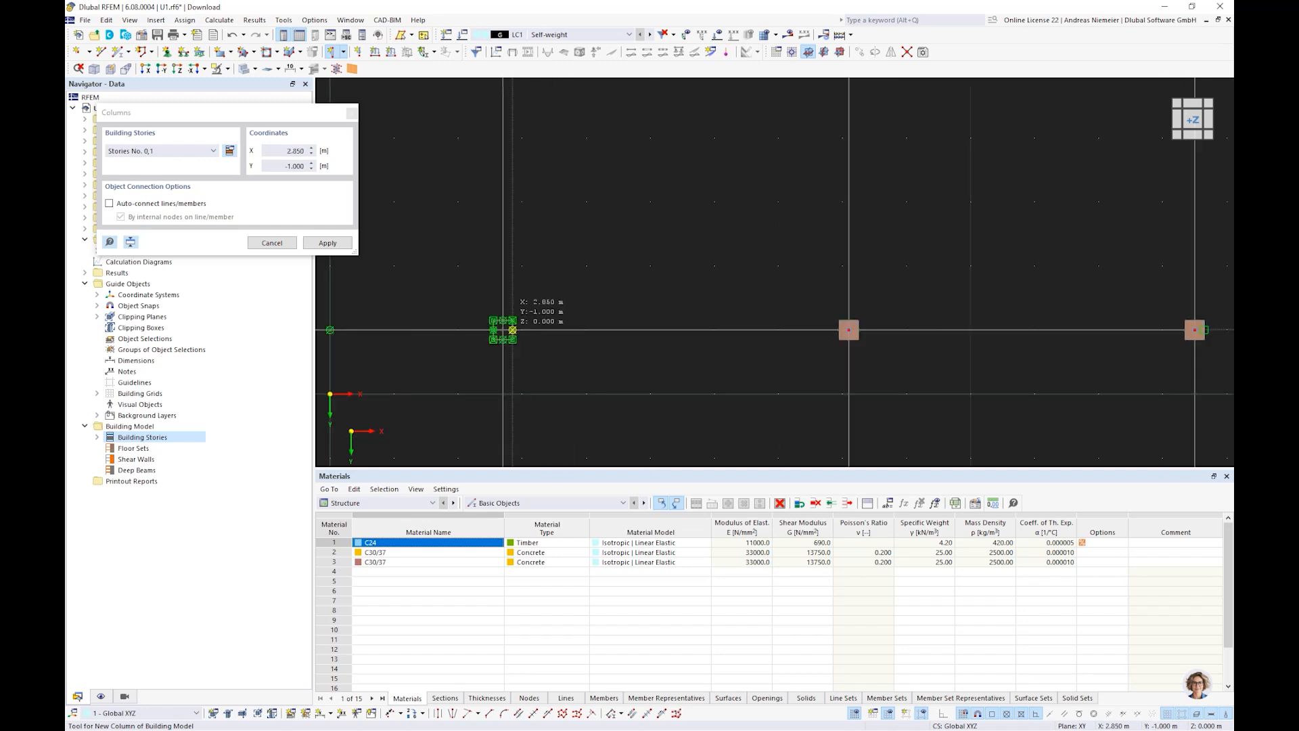
click(512, 329)
scroll(512, 329, up, 2)
Place columns on the Y 6 m axis at X 2.7 m, the next marked position, and X -8.1 m, and finish column placement.
scroll(659, 371, down, 5)
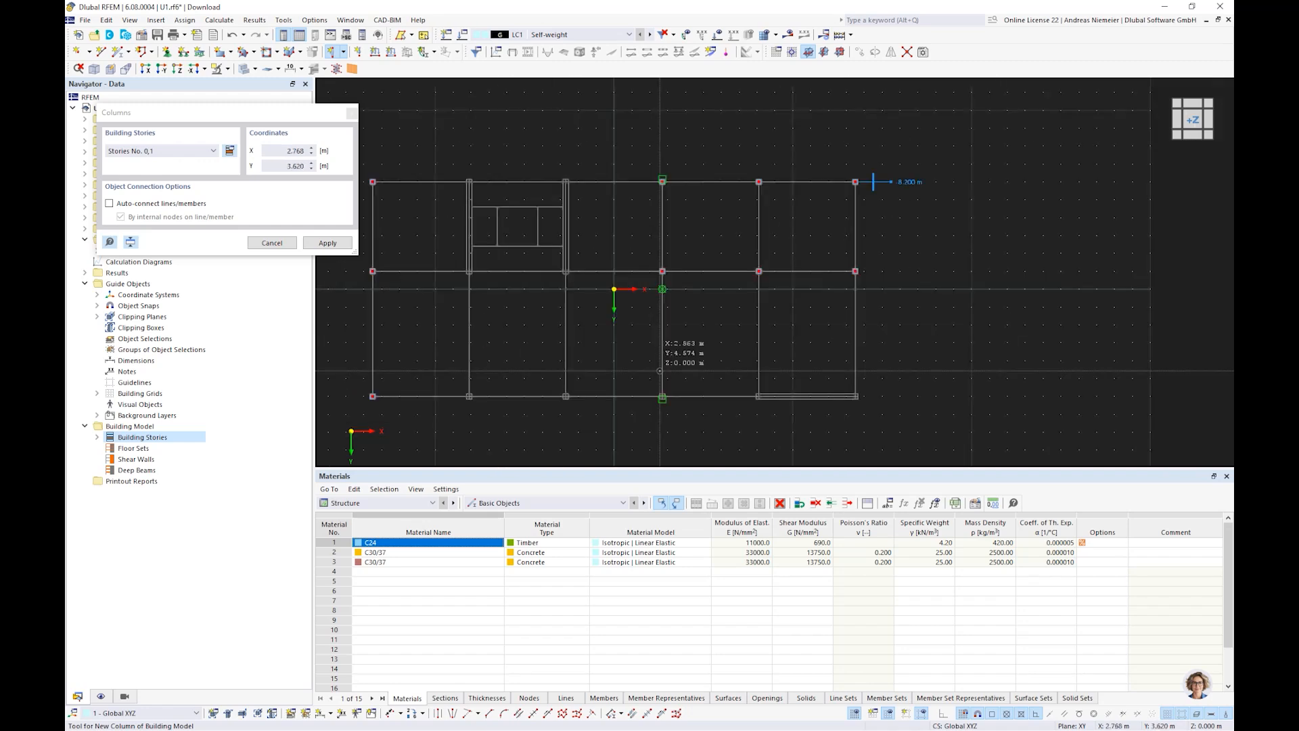
scroll(659, 371, up, 4)
click(620, 368)
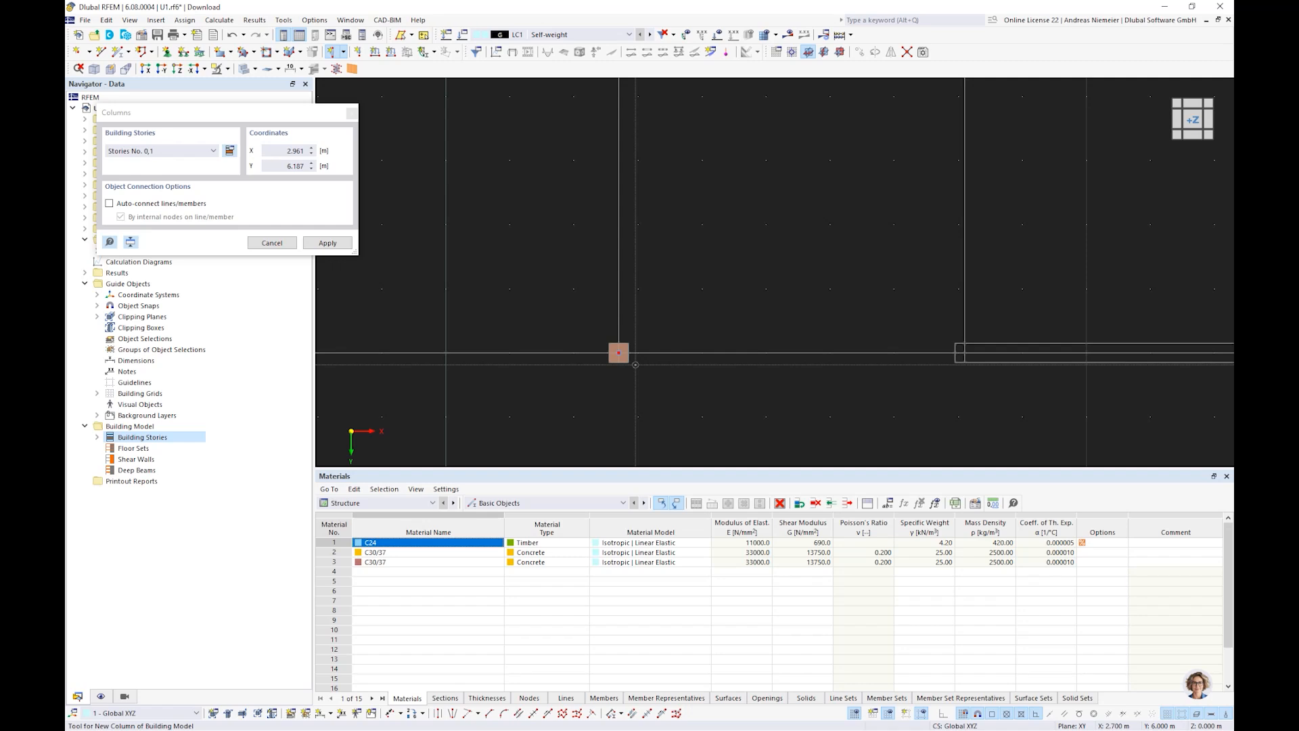
scroll(635, 364, down, 4)
scroll(539, 378, up, 5)
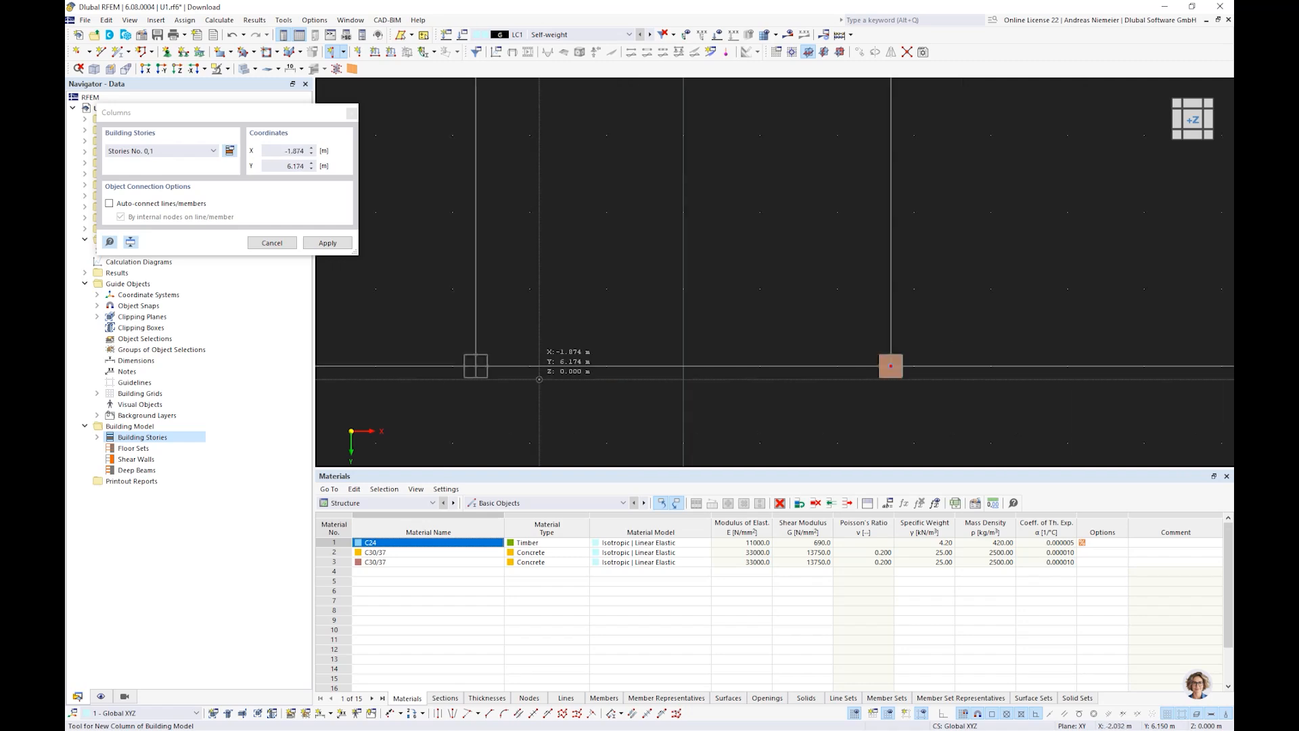
click(475, 366)
scroll(764, 376, down, 5)
scroll(665, 390, up, 5)
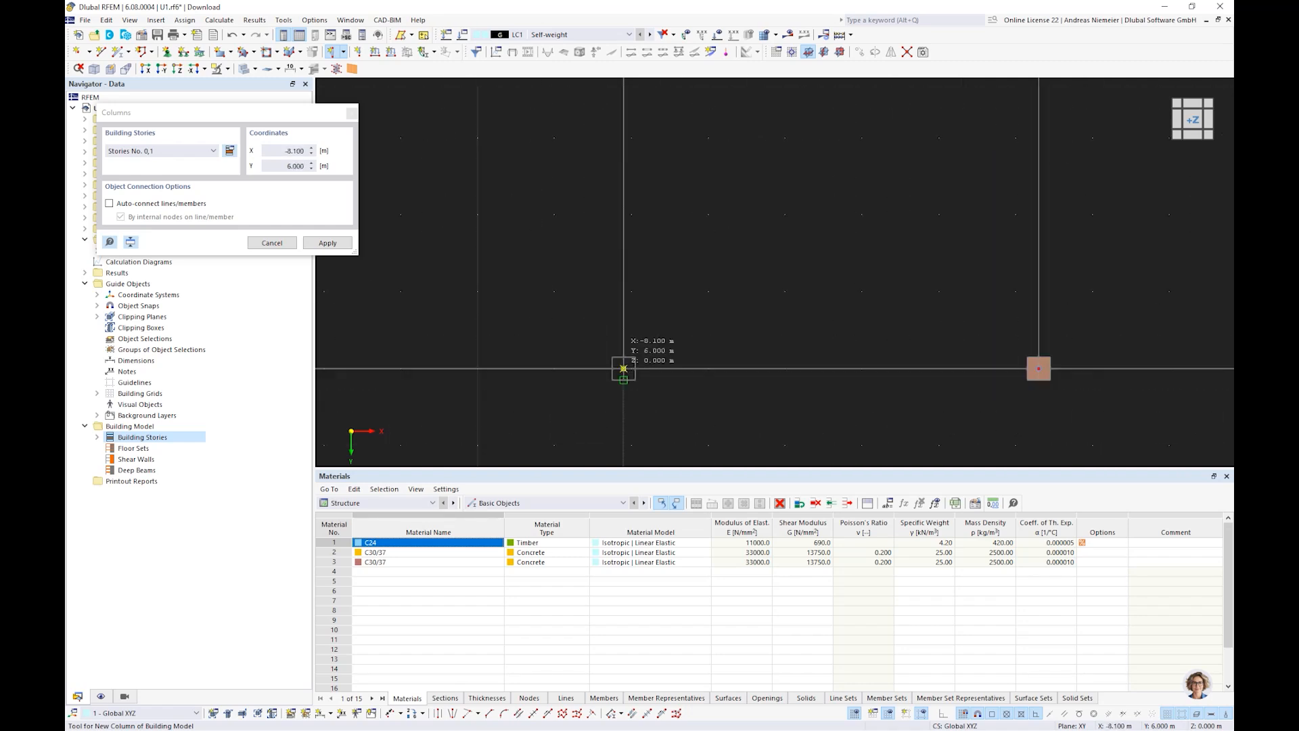
click(623, 369)
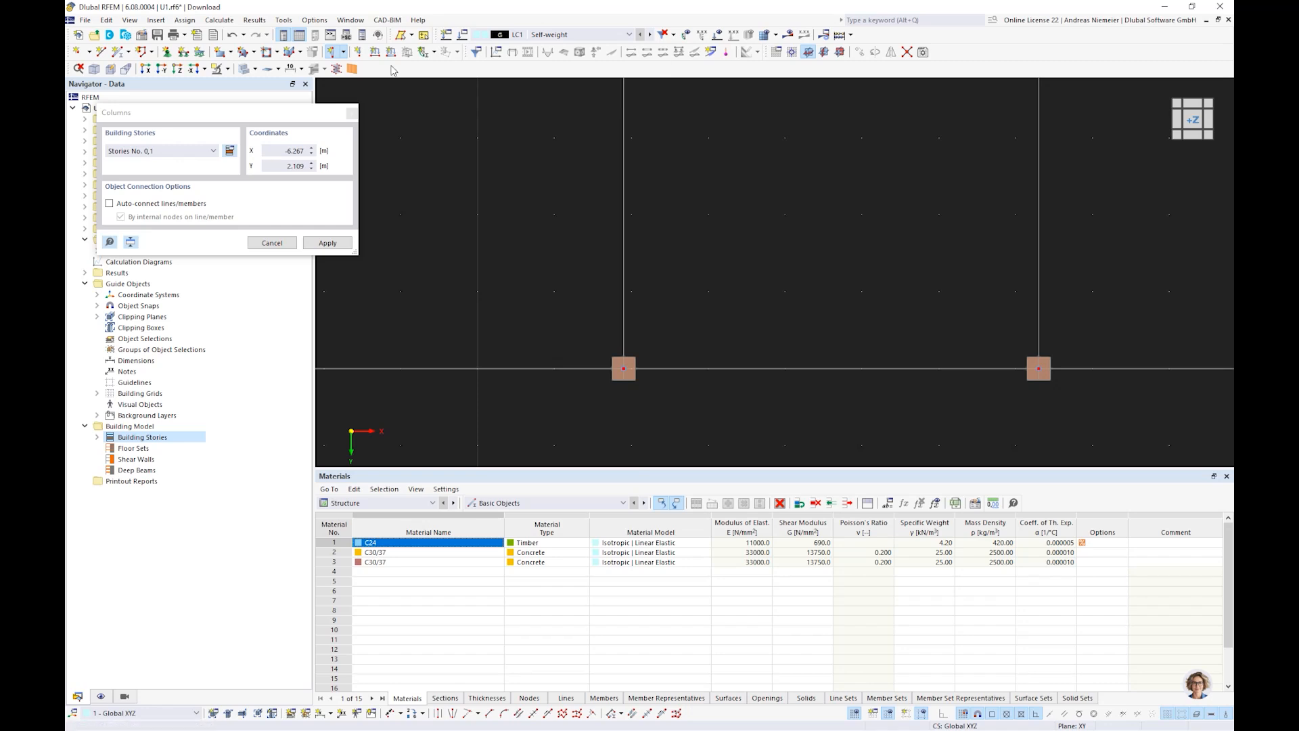
key(Escape)
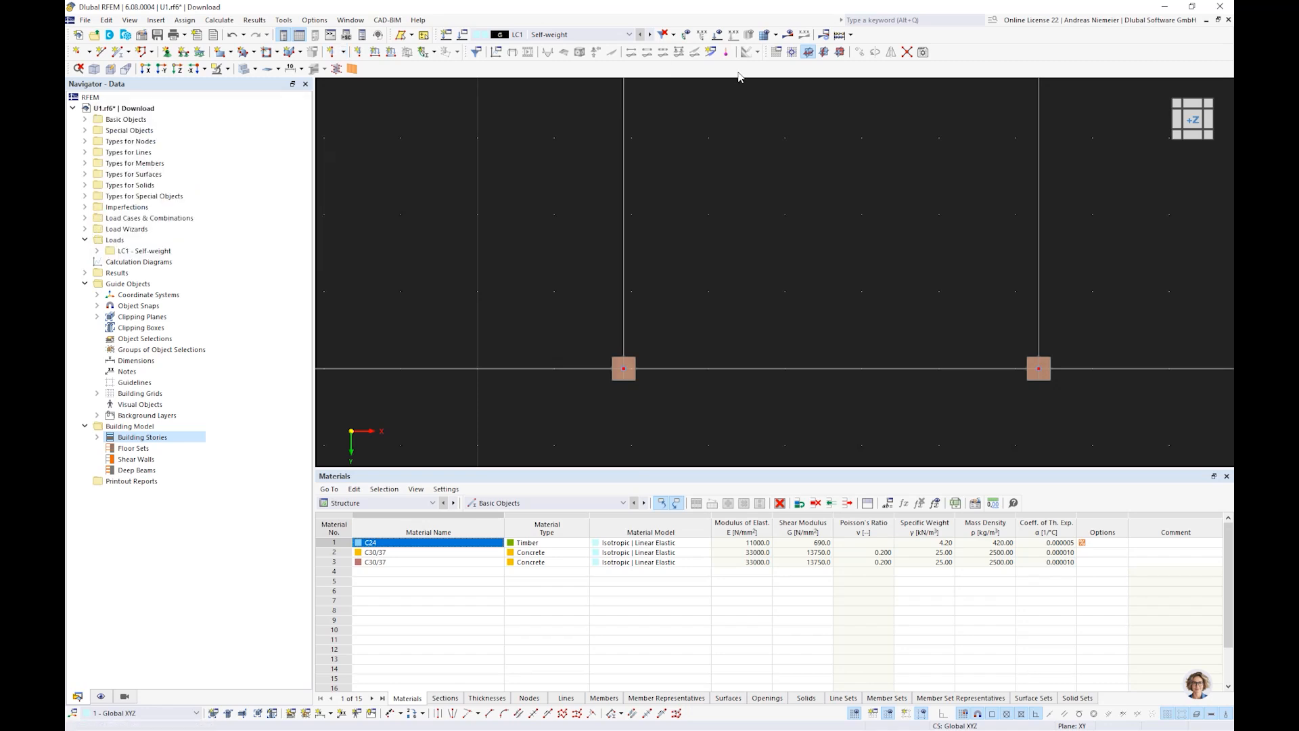
Move the third toolbar row up into the first row and inspect the placed columns in 3D.
drag(68, 67, 882, 41)
click(882, 37)
scroll(605, 339, down, 3)
ctrl+middle_drag(605, 339, 663, 361)
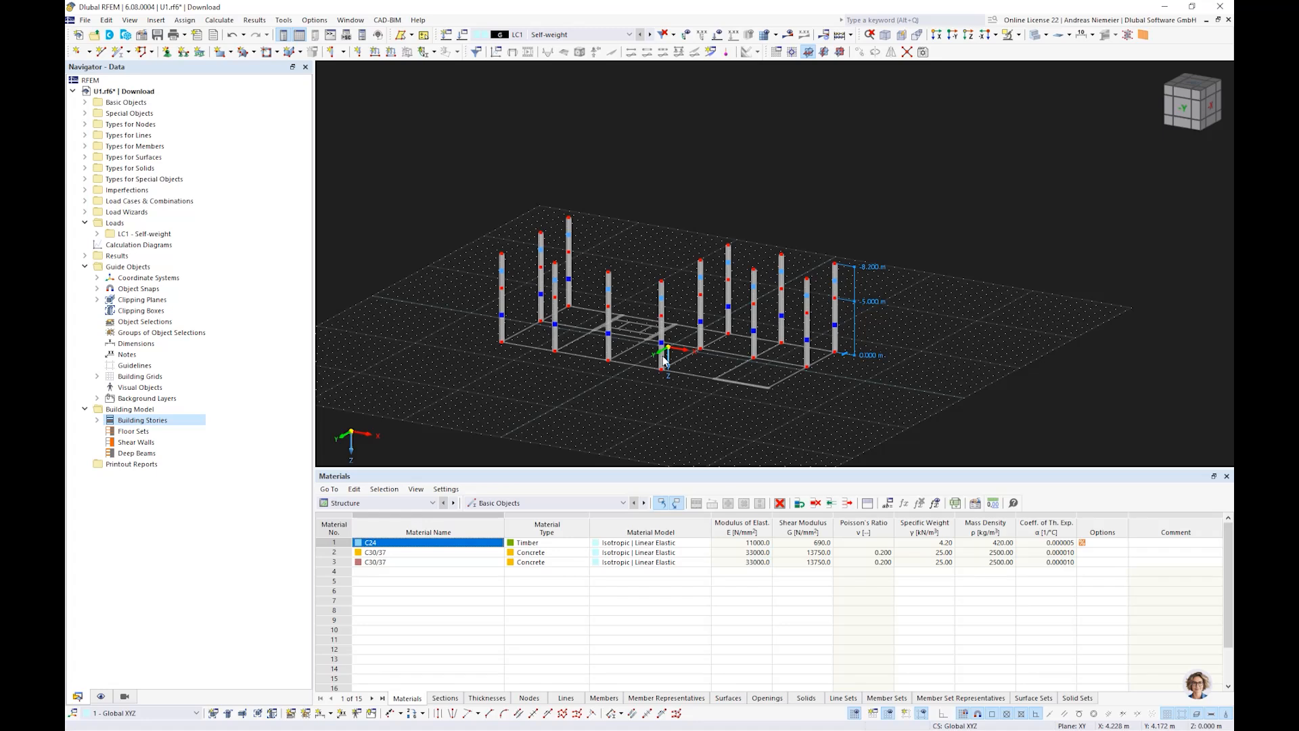
scroll(664, 361, up, 2)
scroll(669, 390, up, 1)
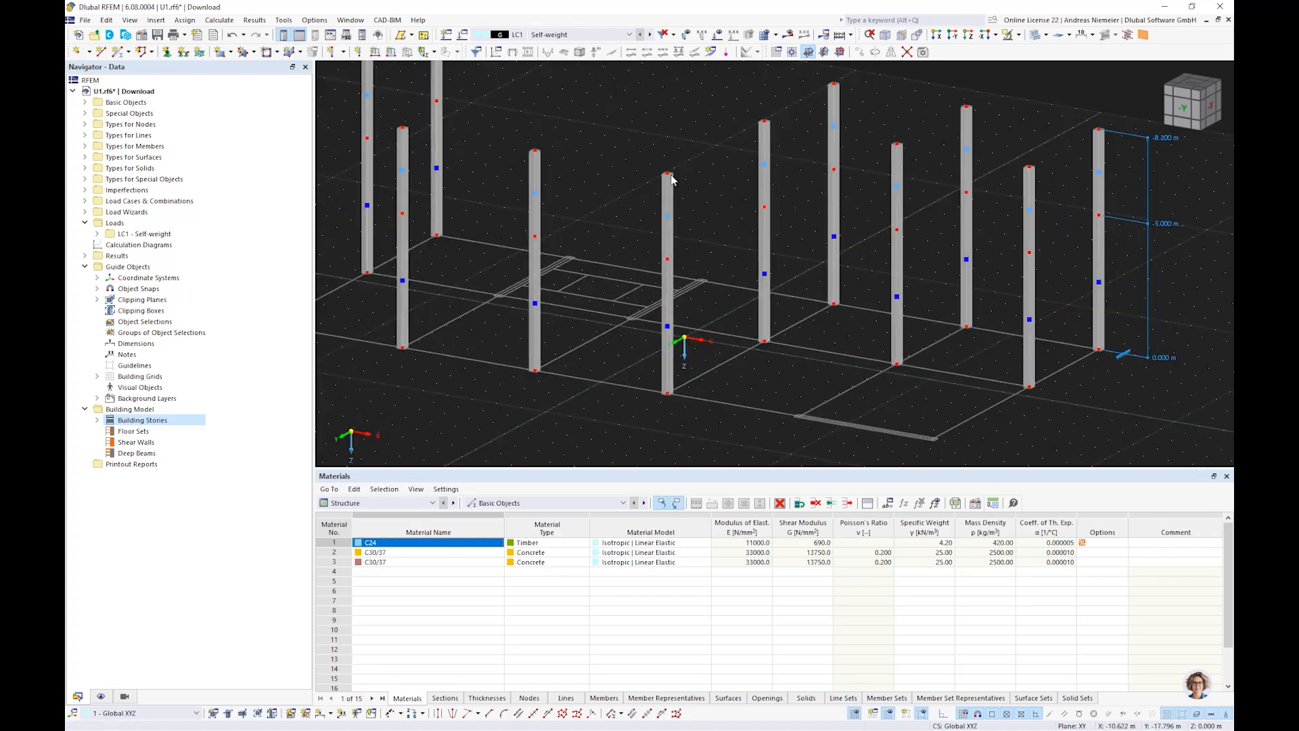
scroll(671, 180, down, 2)
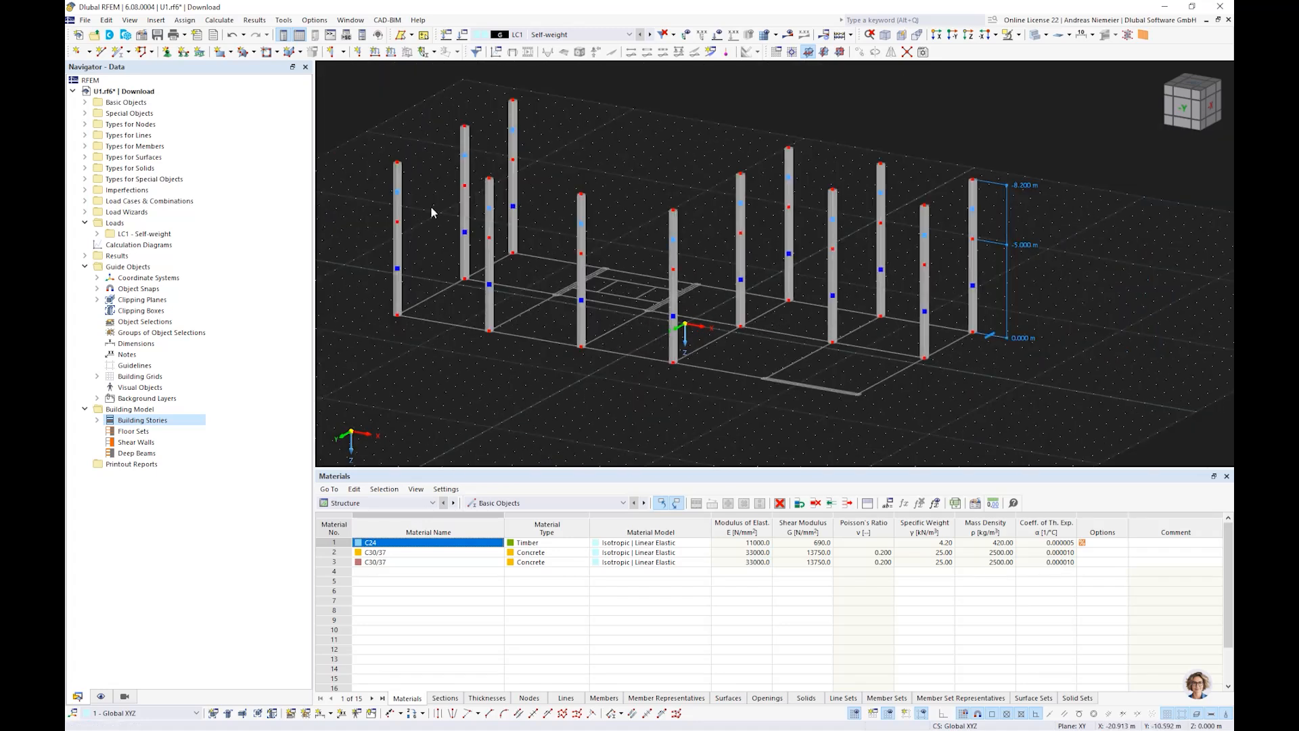
Start a new polygonal floor and create a uniform 220 mm thickness for it in C30/37 concrete.
click(344, 52)
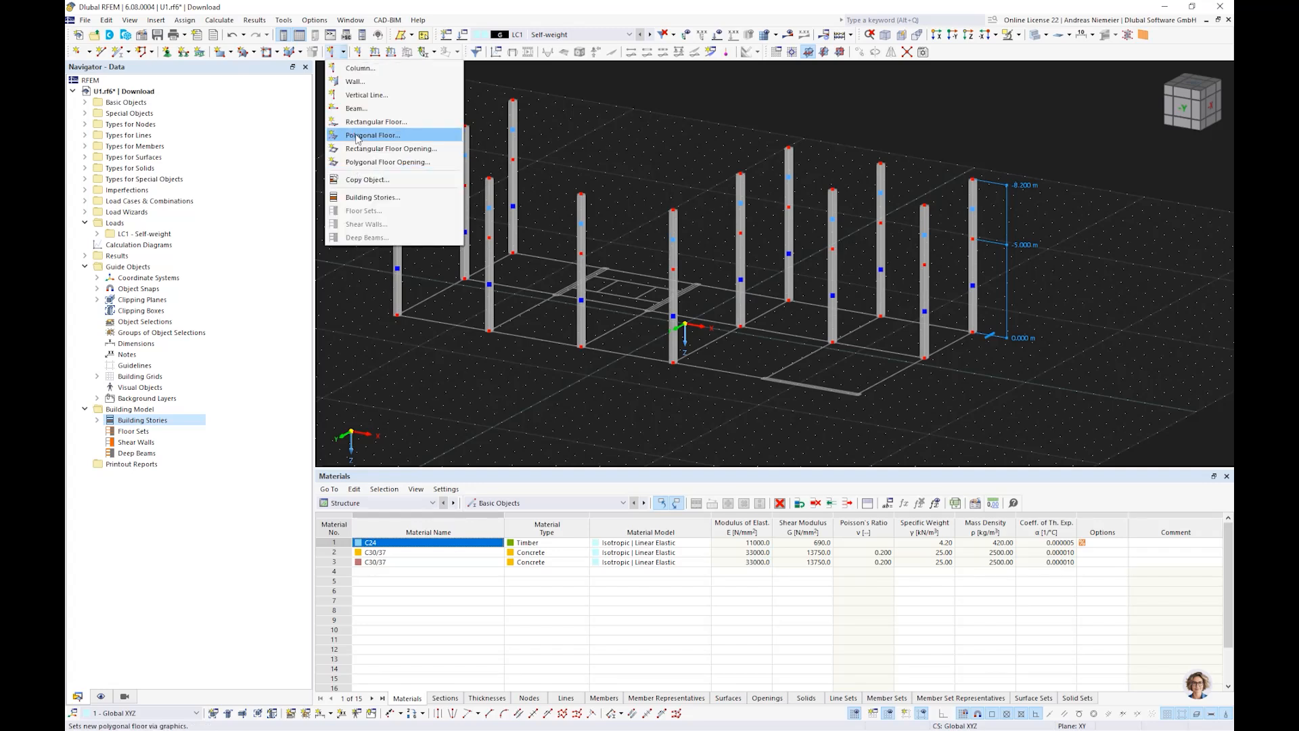
click(357, 136)
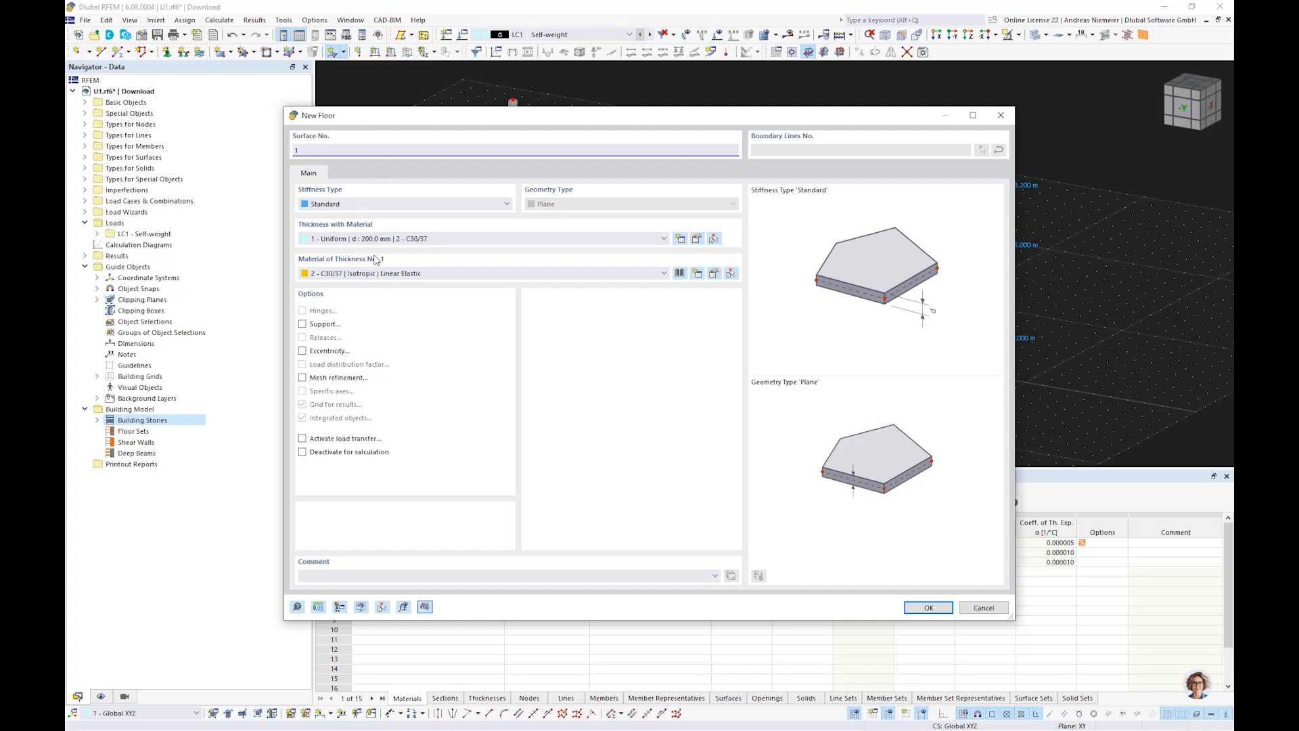
click(680, 239)
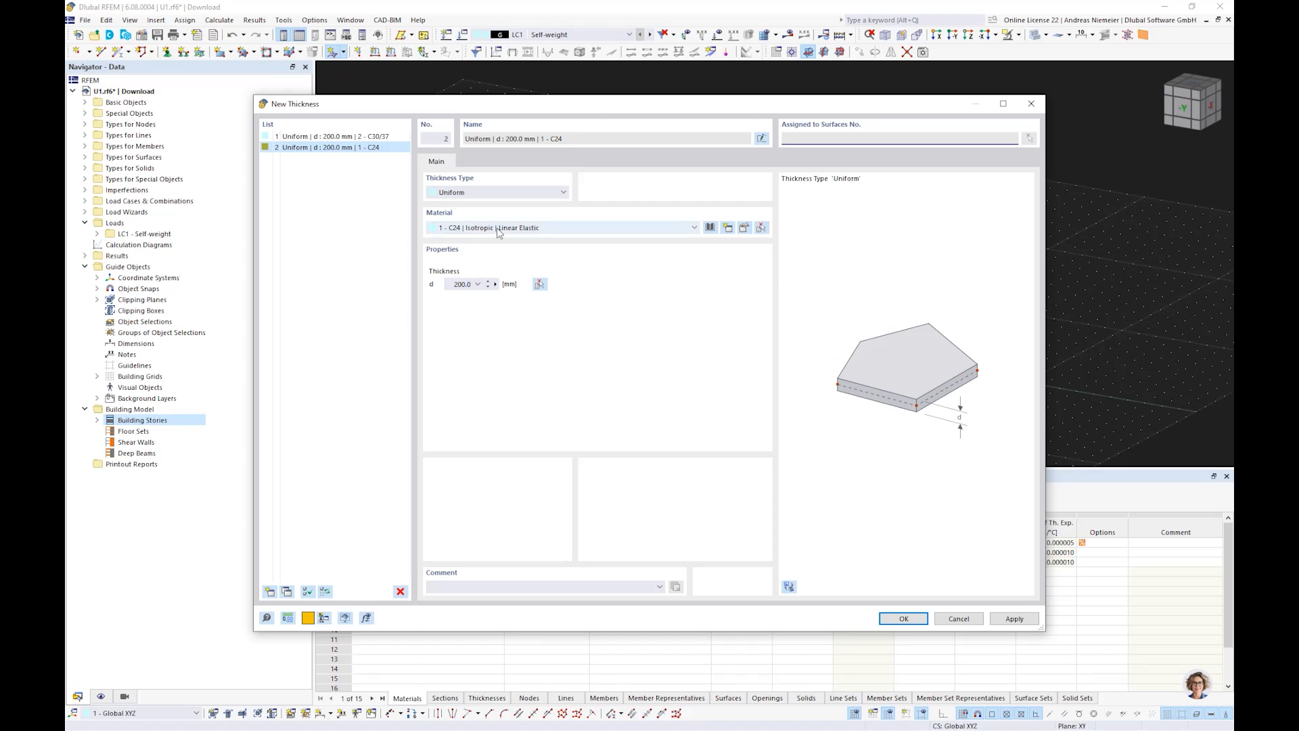
click(499, 230)
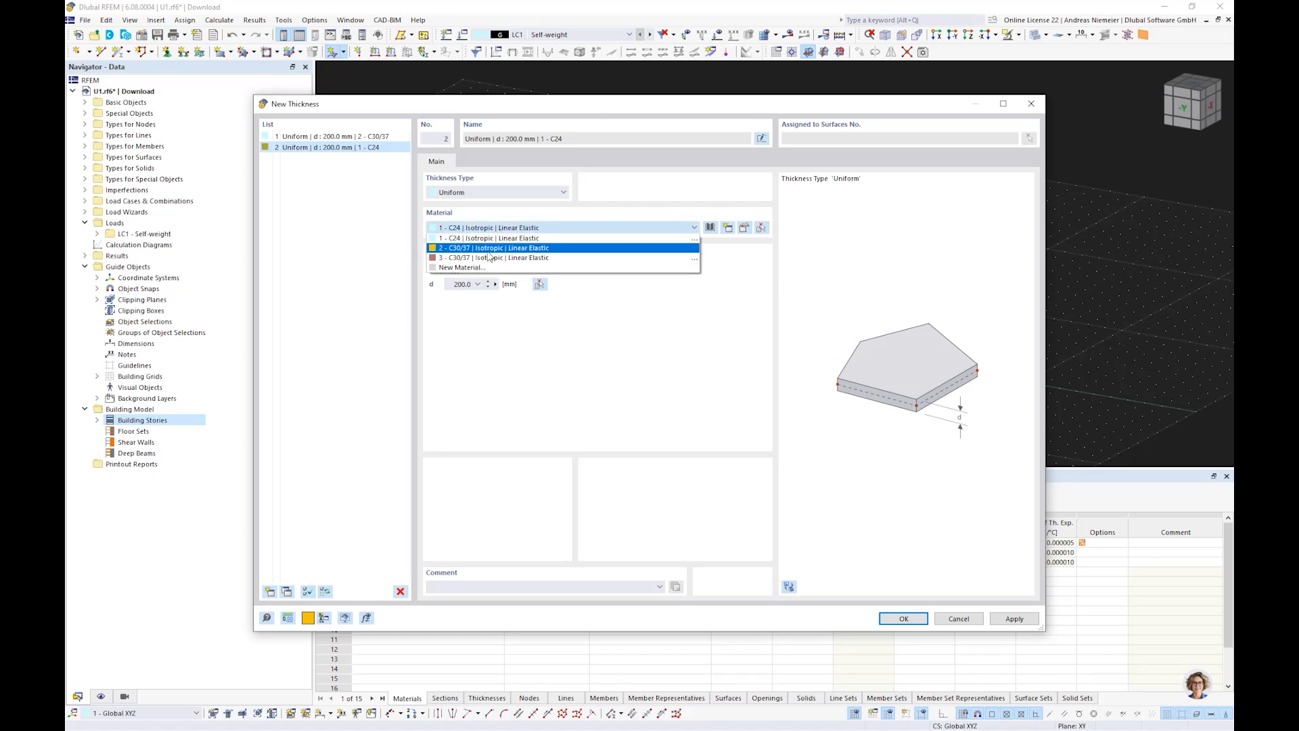
click(489, 249)
key(Tab)
text(220)
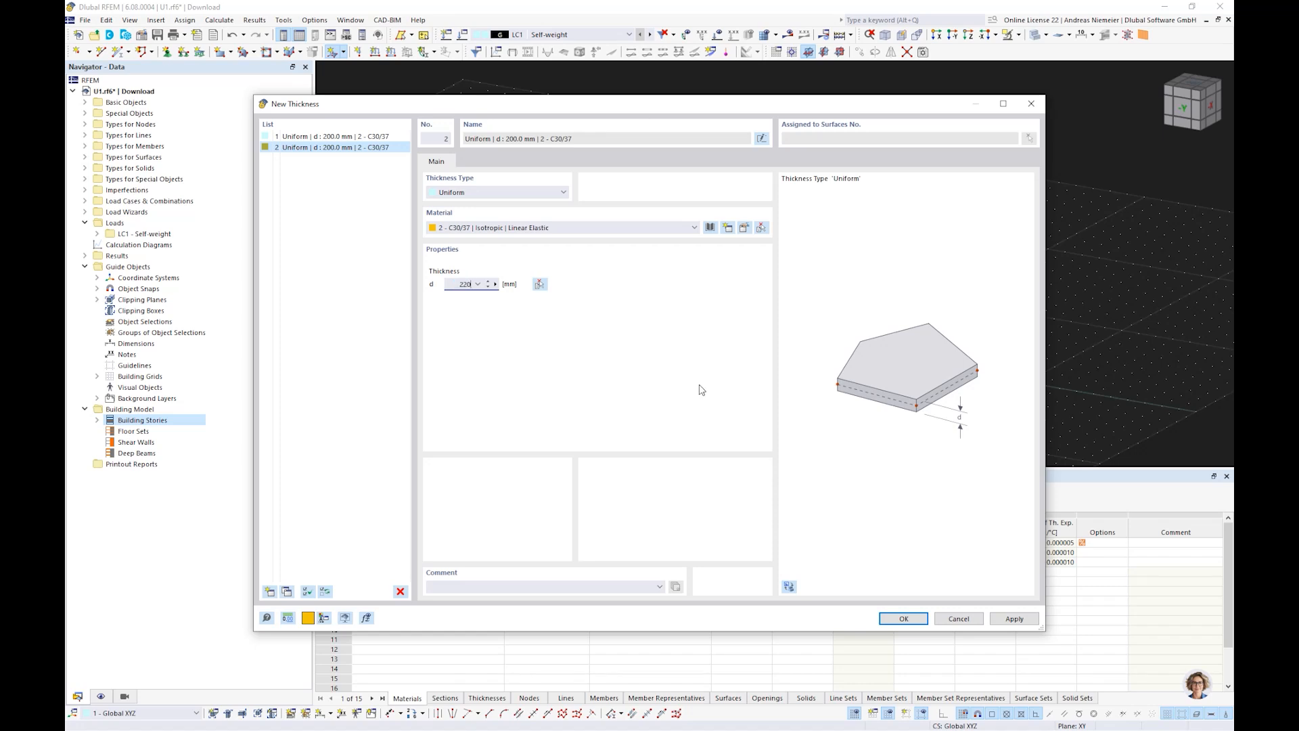
key(Tab)
click(912, 619)
click(923, 612)
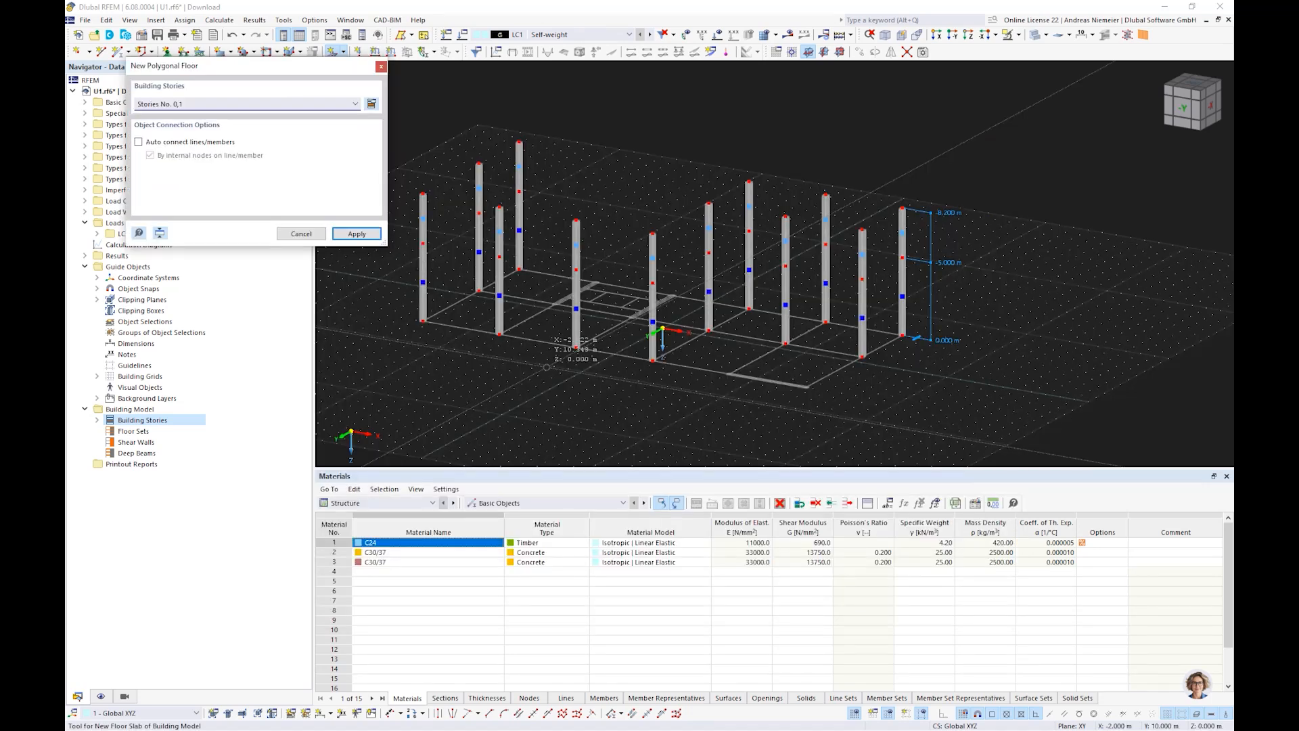
Set the first three outline corners of the polygonal floor at the outer building corners, ending at X 13.5 m, Y -6 m.
scroll(448, 343, up, 2)
scroll(449, 343, up, 5)
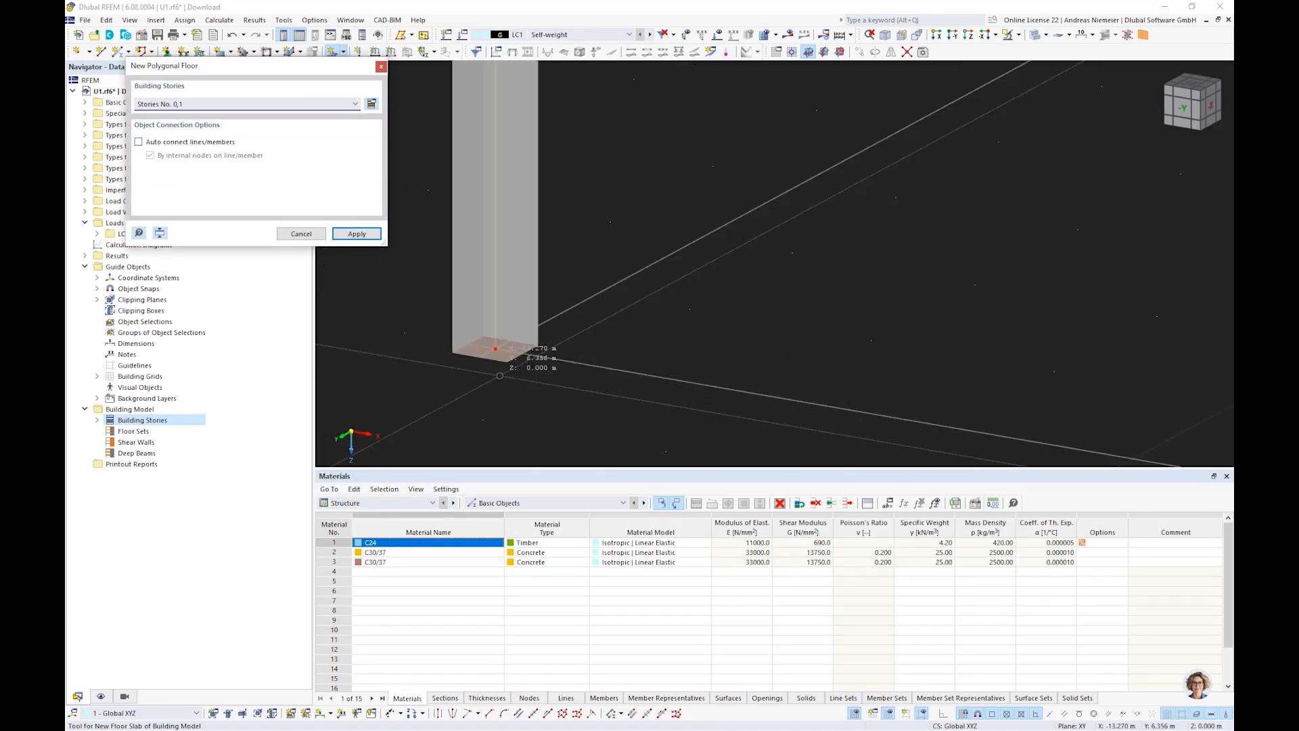
scroll(493, 342, up, 2)
scroll(491, 329, down, 5)
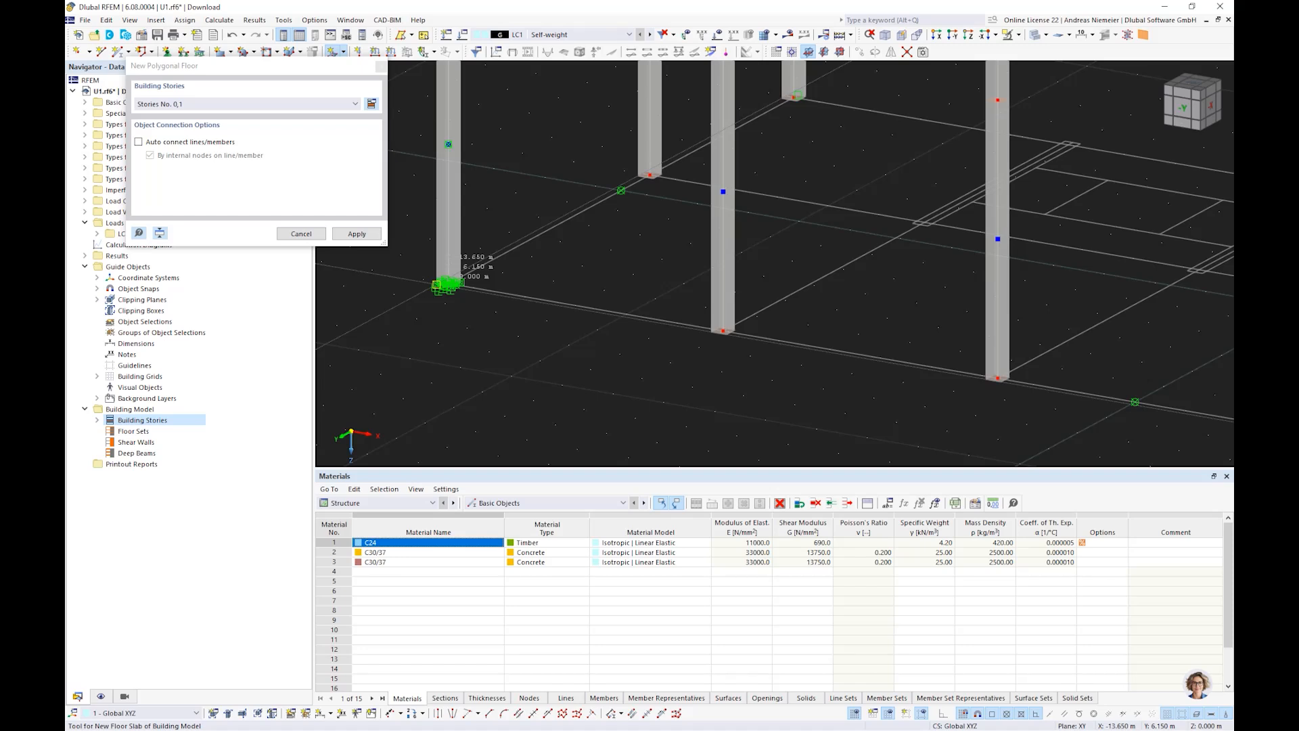
scroll(448, 282, down, 5)
scroll(921, 351, up, 3)
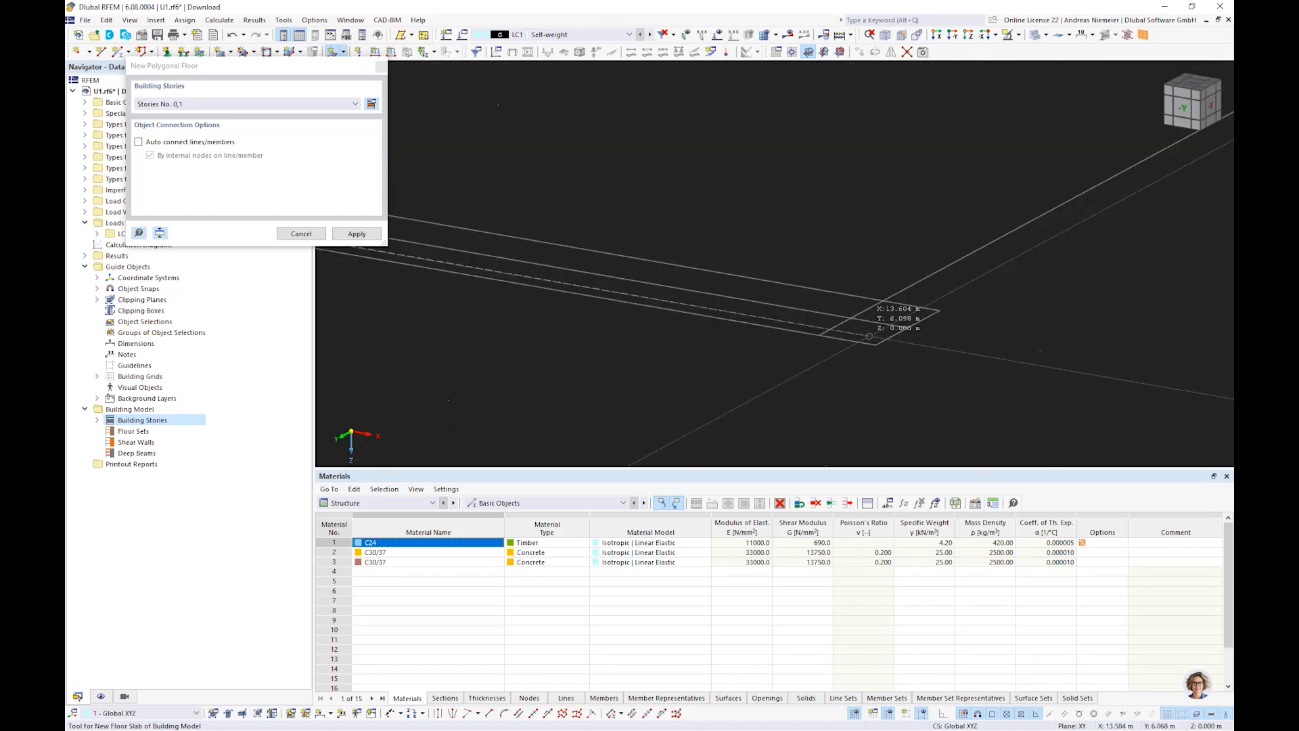
scroll(738, 359, down, 3)
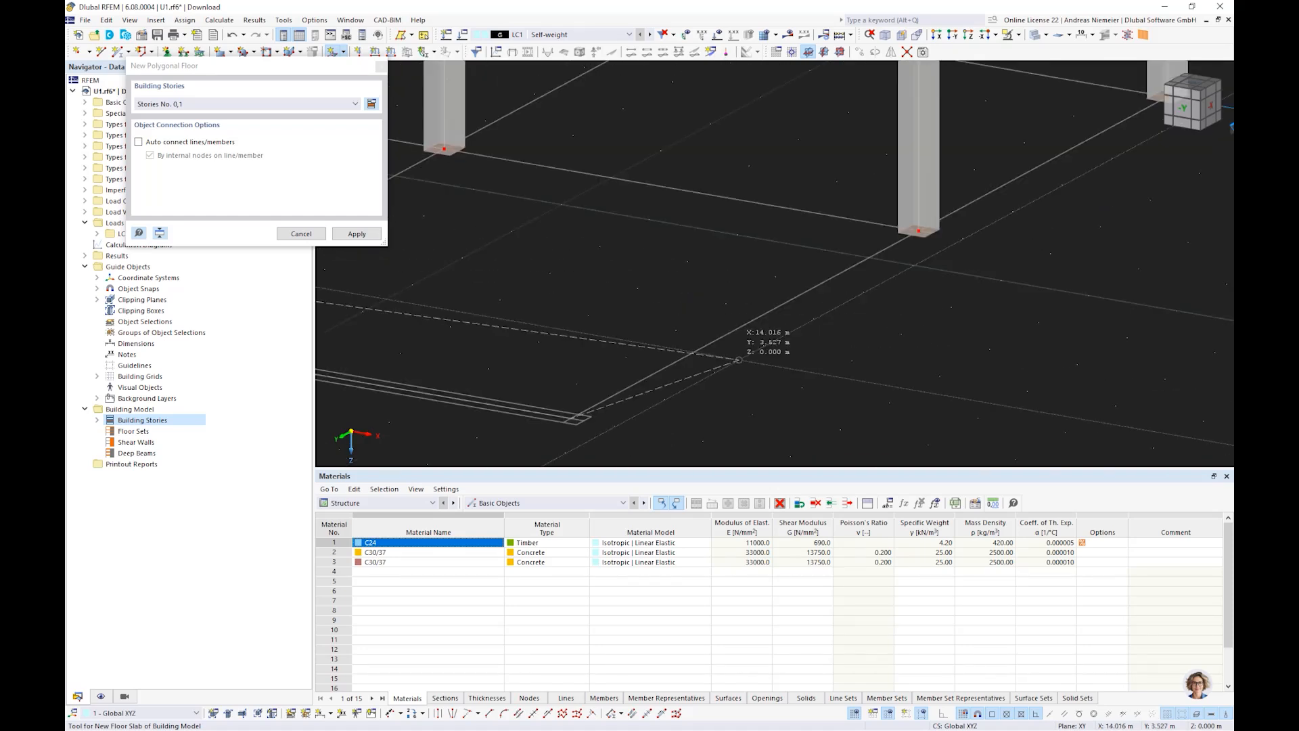
scroll(806, 312, up, 3)
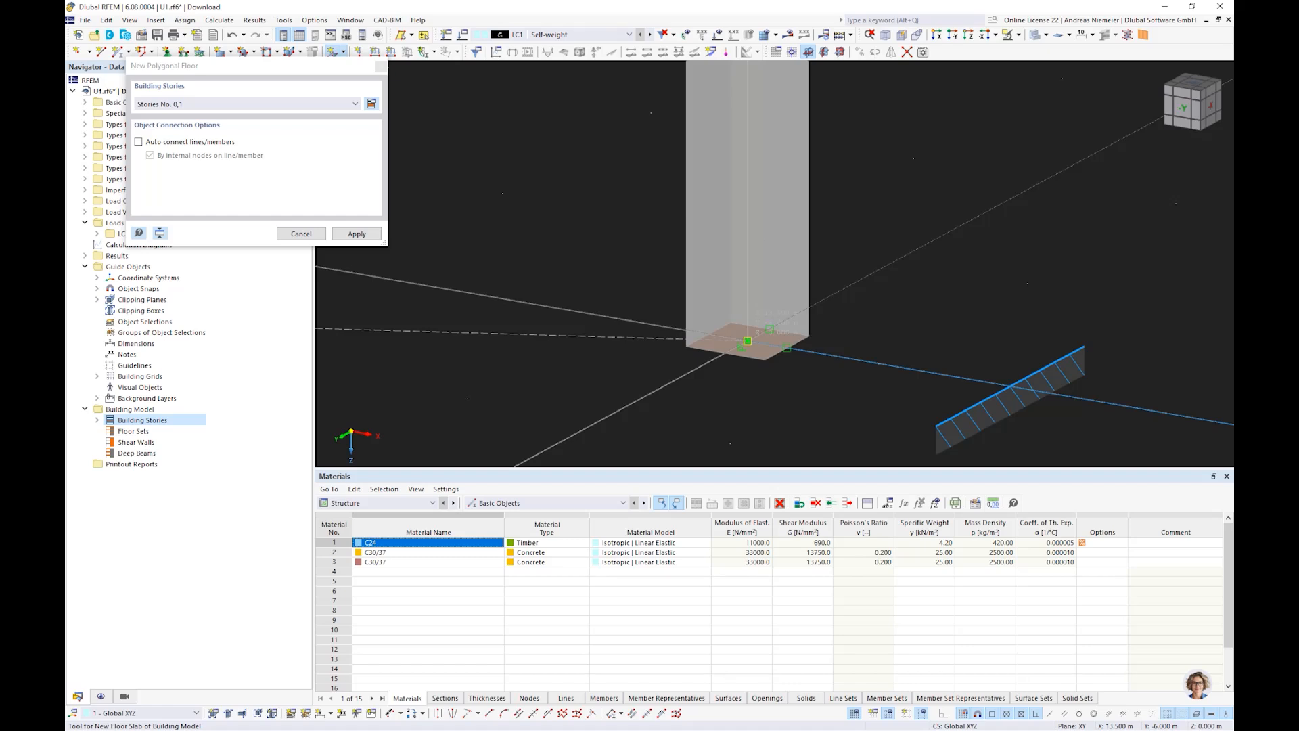
scroll(945, 411, down, 5)
scroll(945, 410, down, 3)
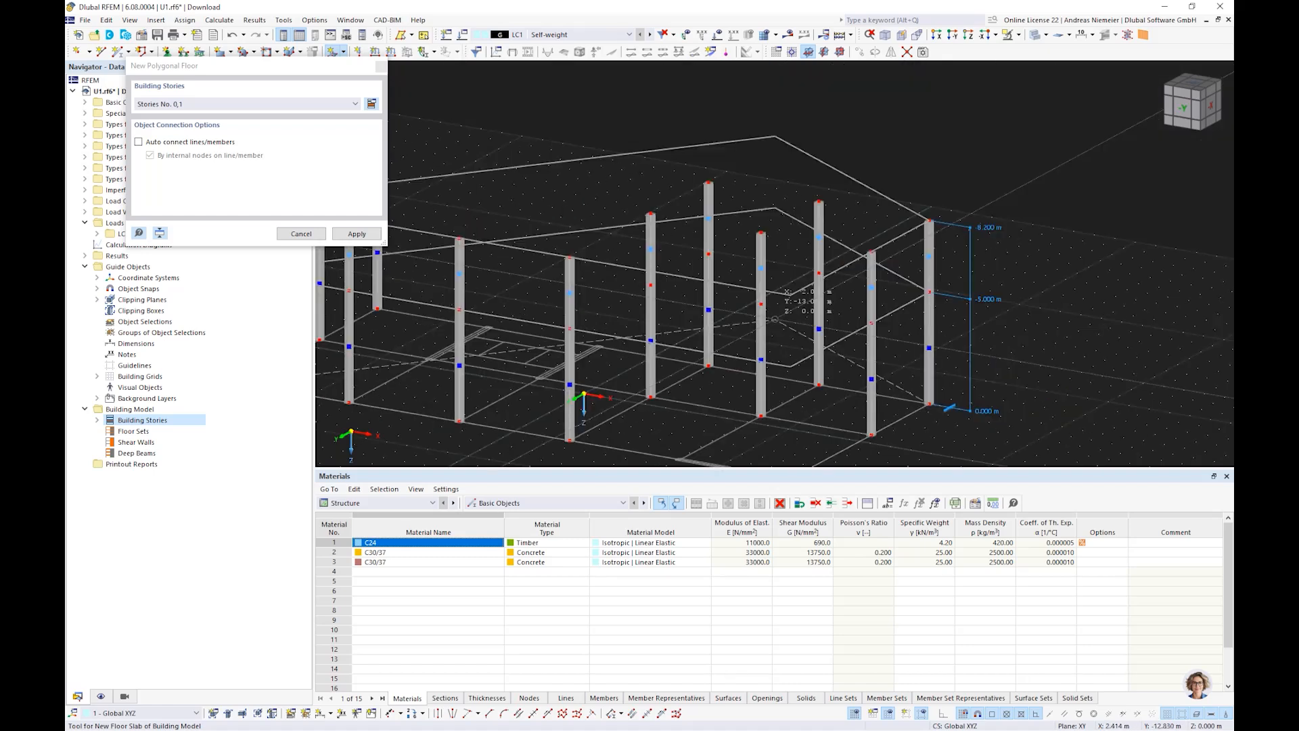
Restrict the polygonal floor being outlined to Story No. 0 only.
click(256, 106)
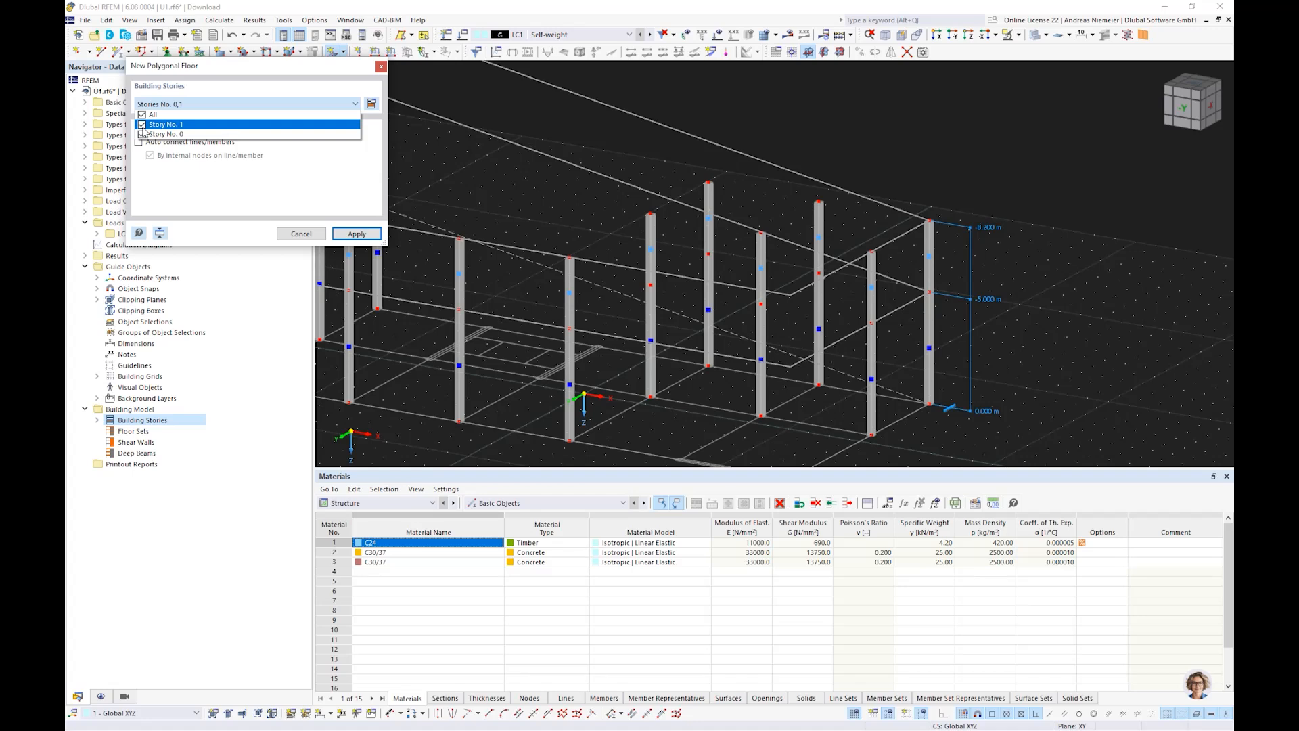
click(144, 133)
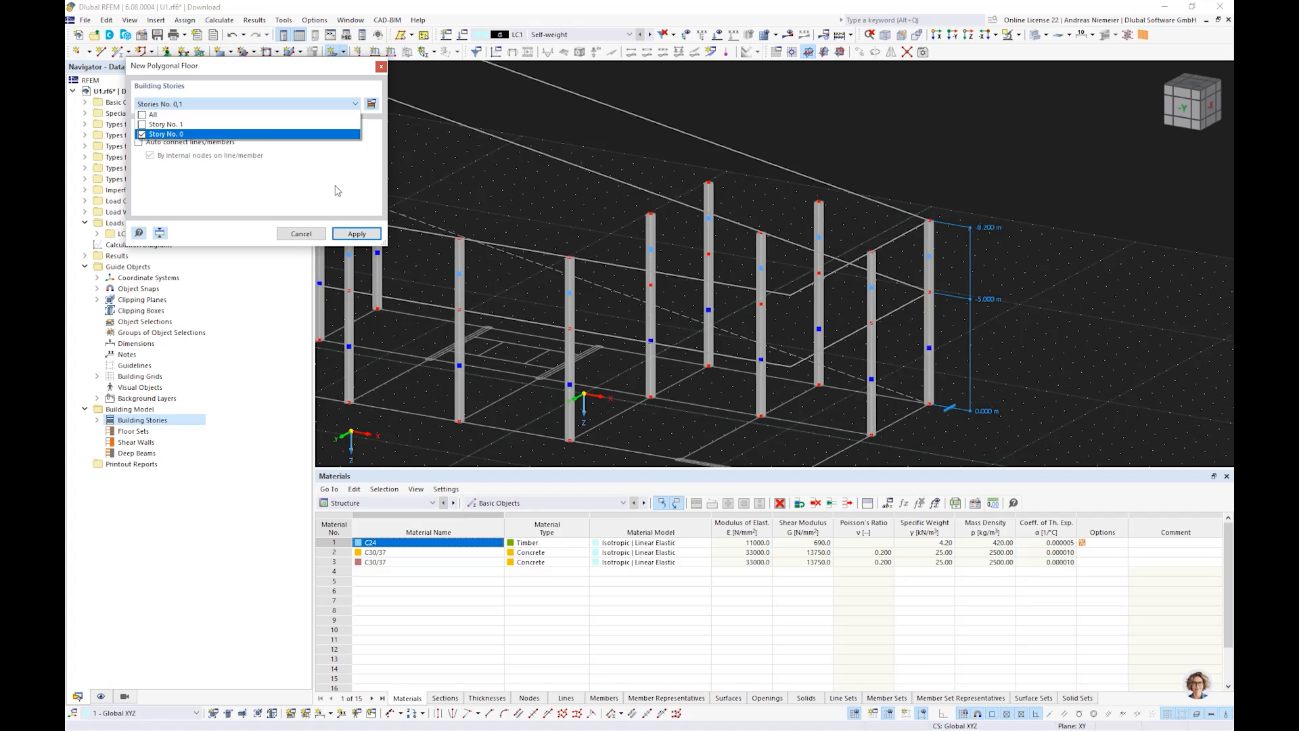
click(338, 190)
Continue the floor outline from X -2.7 m, Y -6 m around the stairwell recess to its far side at X -8.1 m.
scroll(708, 309, up, 2)
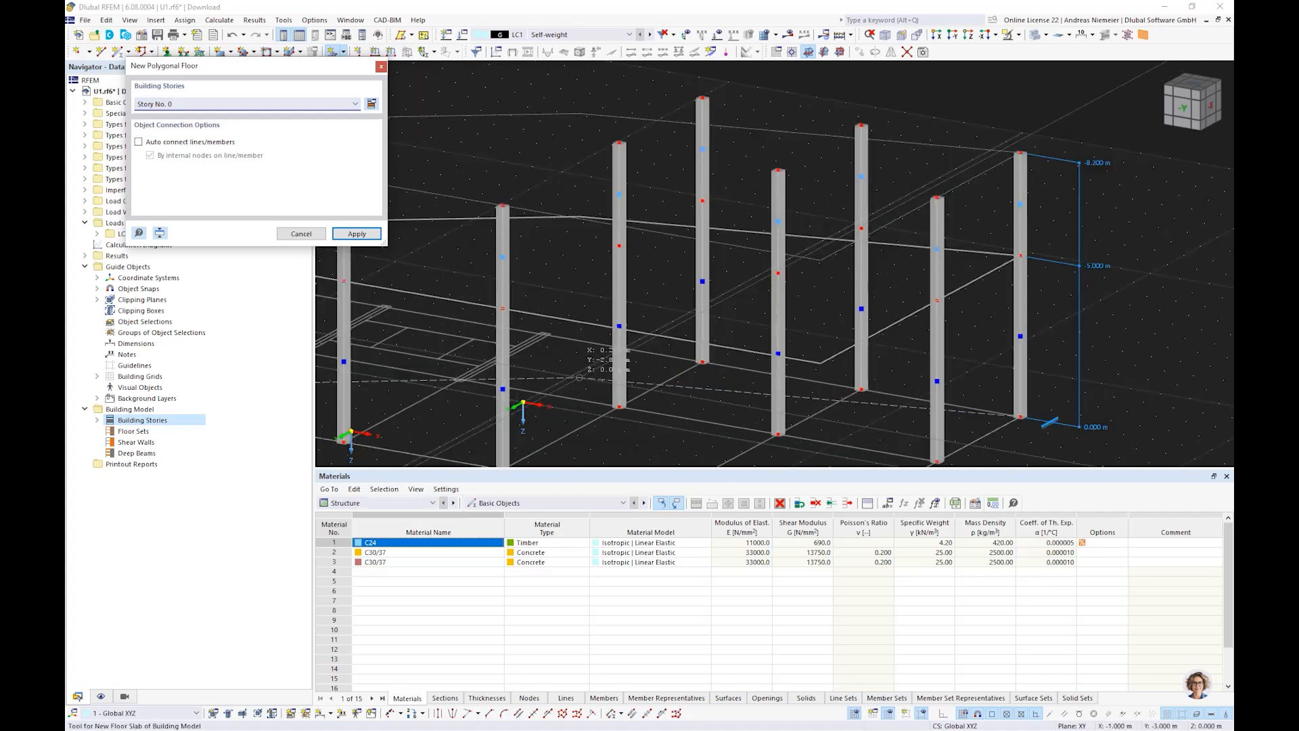
scroll(611, 306, up, 3)
scroll(622, 313, up, 2)
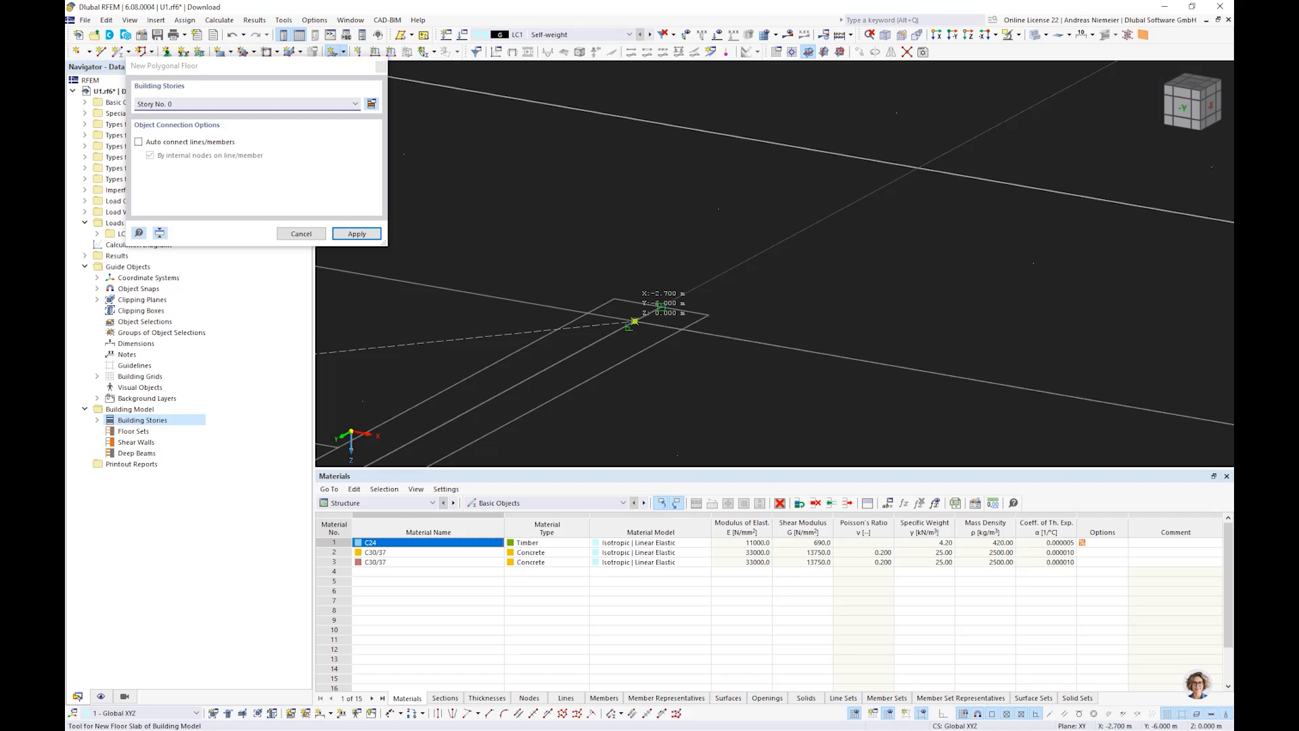
scroll(634, 321, down, 5)
scroll(845, 221, up, 3)
click(851, 220)
scroll(876, 265, down, 5)
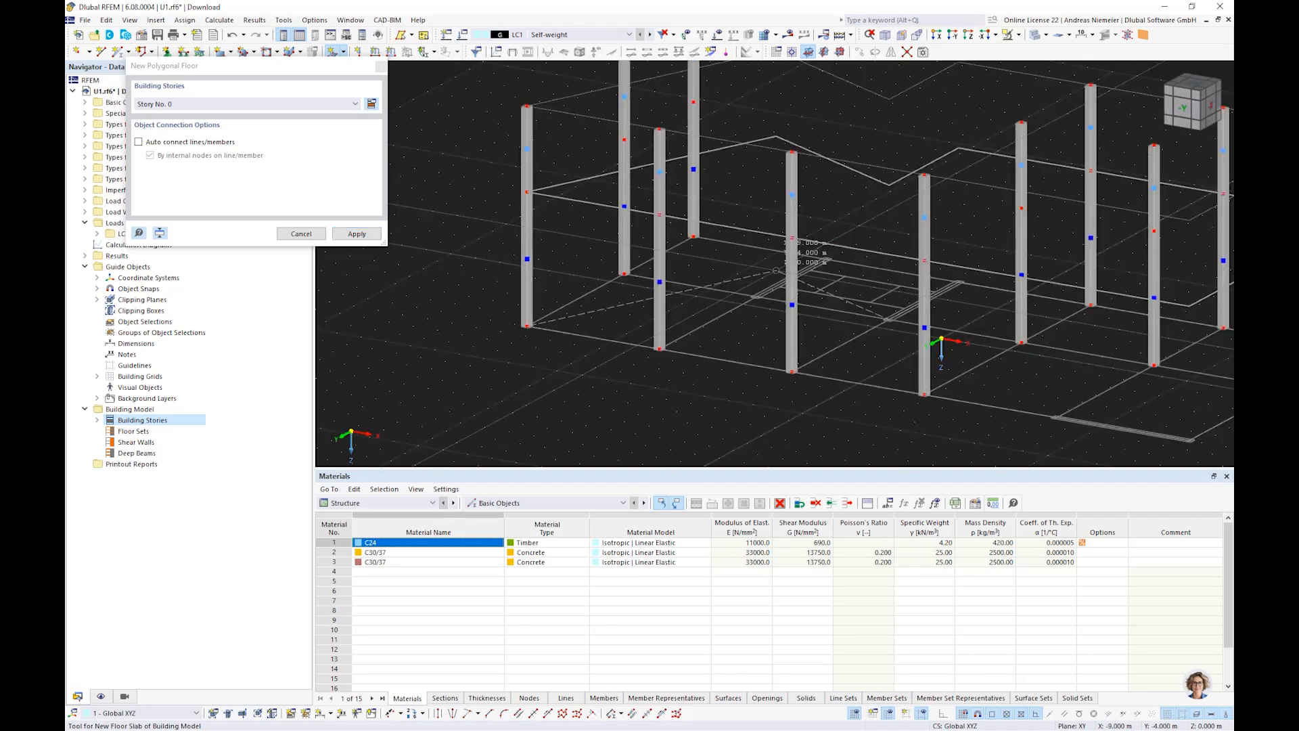
scroll(776, 271, up, 5)
scroll(708, 365, down, 5)
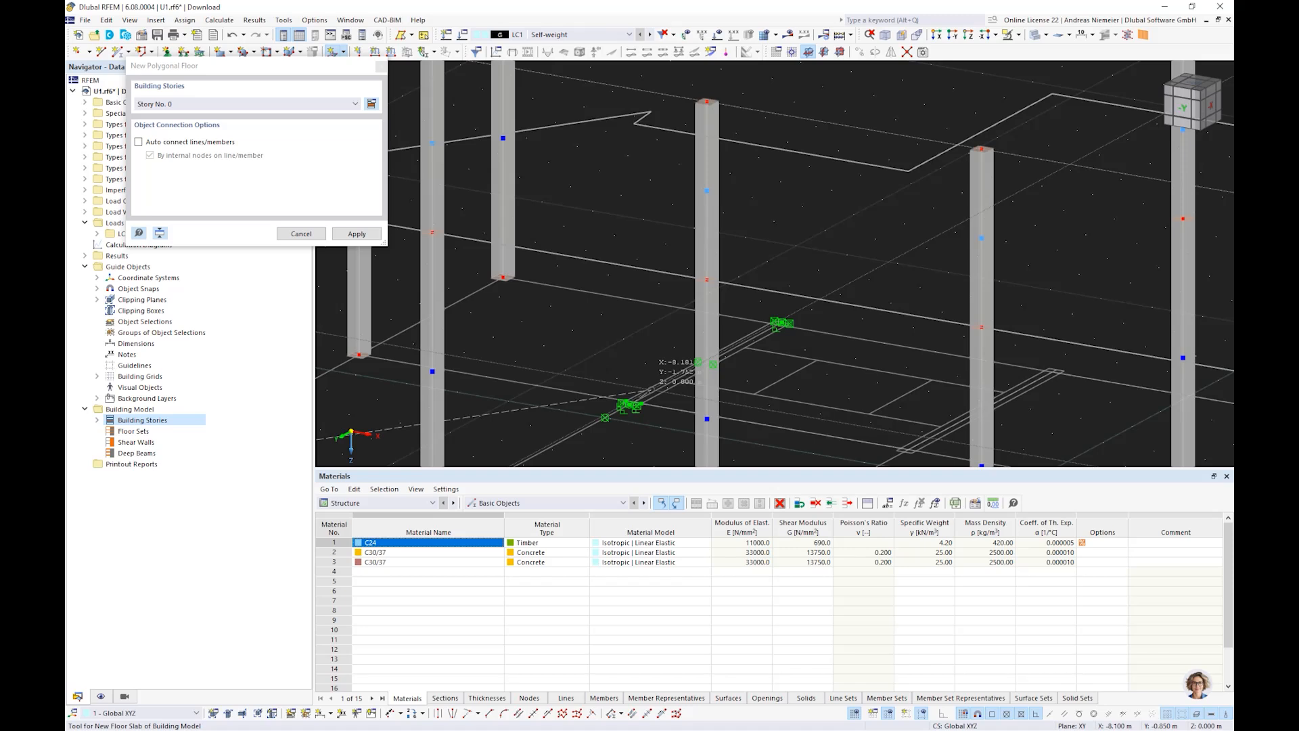
scroll(703, 365, up, 5)
click(711, 348)
scroll(902, 368, down, 1)
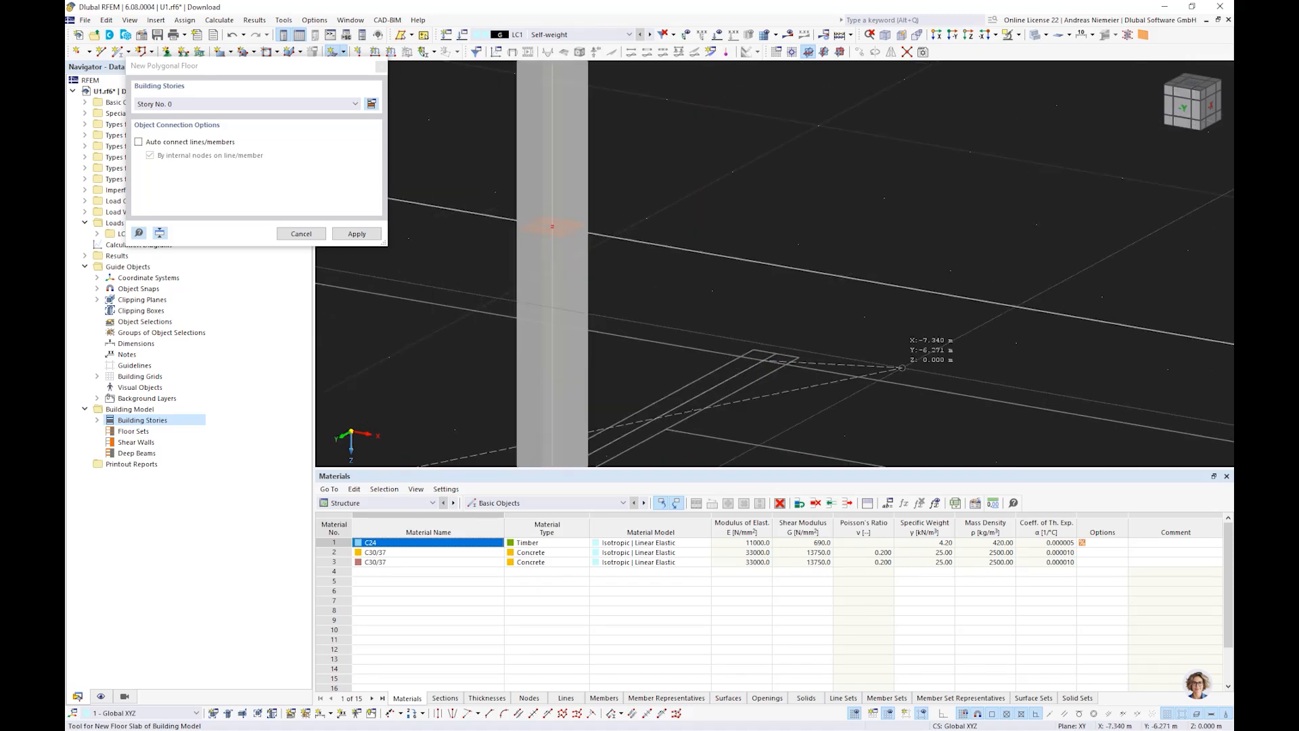
Close the Story No. 0 floor outline through the corner at X -13.5 m, Y -6 m and finish floor placement.
scroll(902, 368, down, 5)
scroll(727, 353, up, 5)
scroll(727, 352, up, 2)
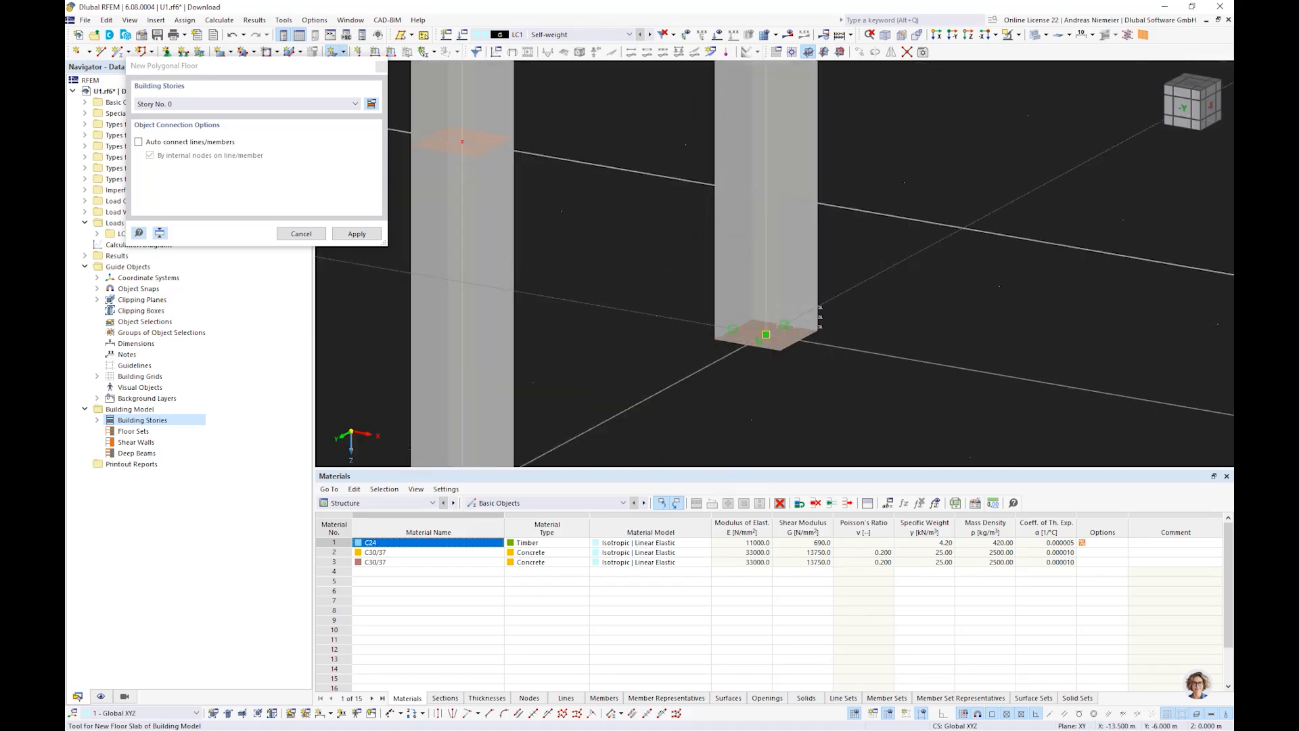
scroll(766, 334, down, 2)
scroll(697, 347, down, 4)
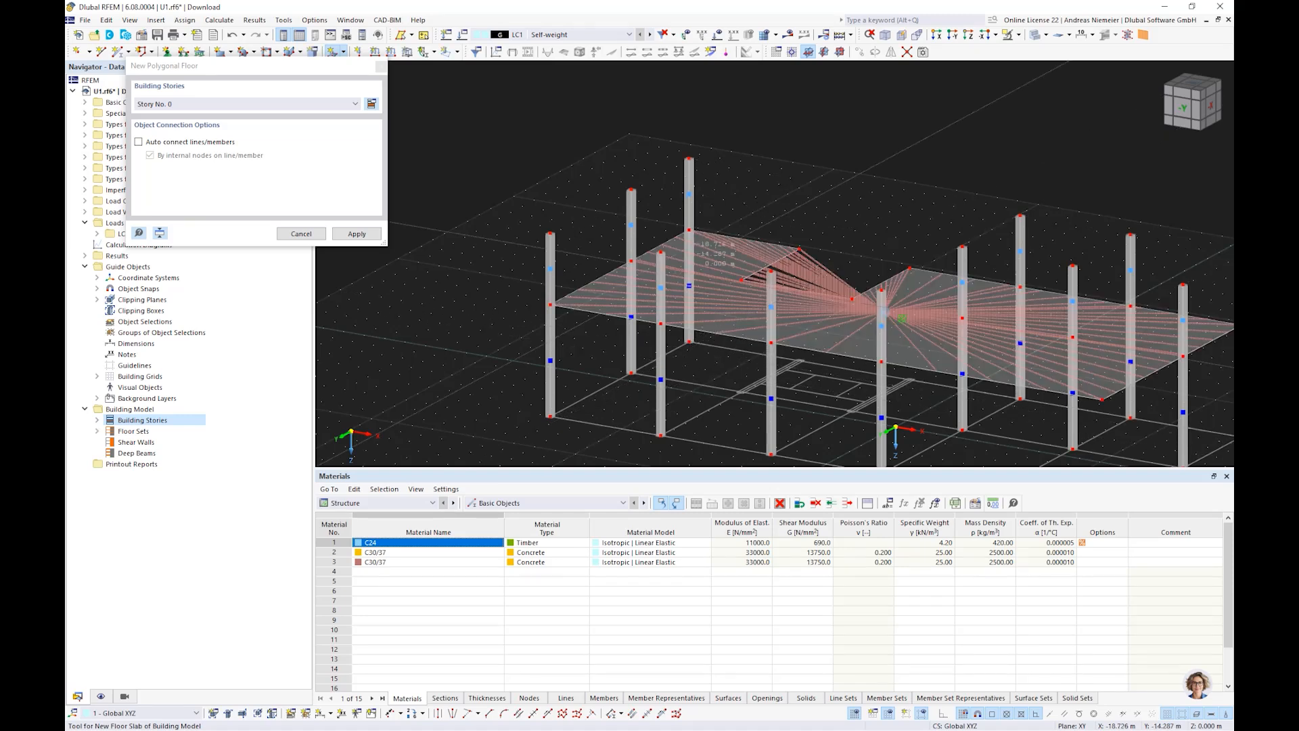
key(Escape)
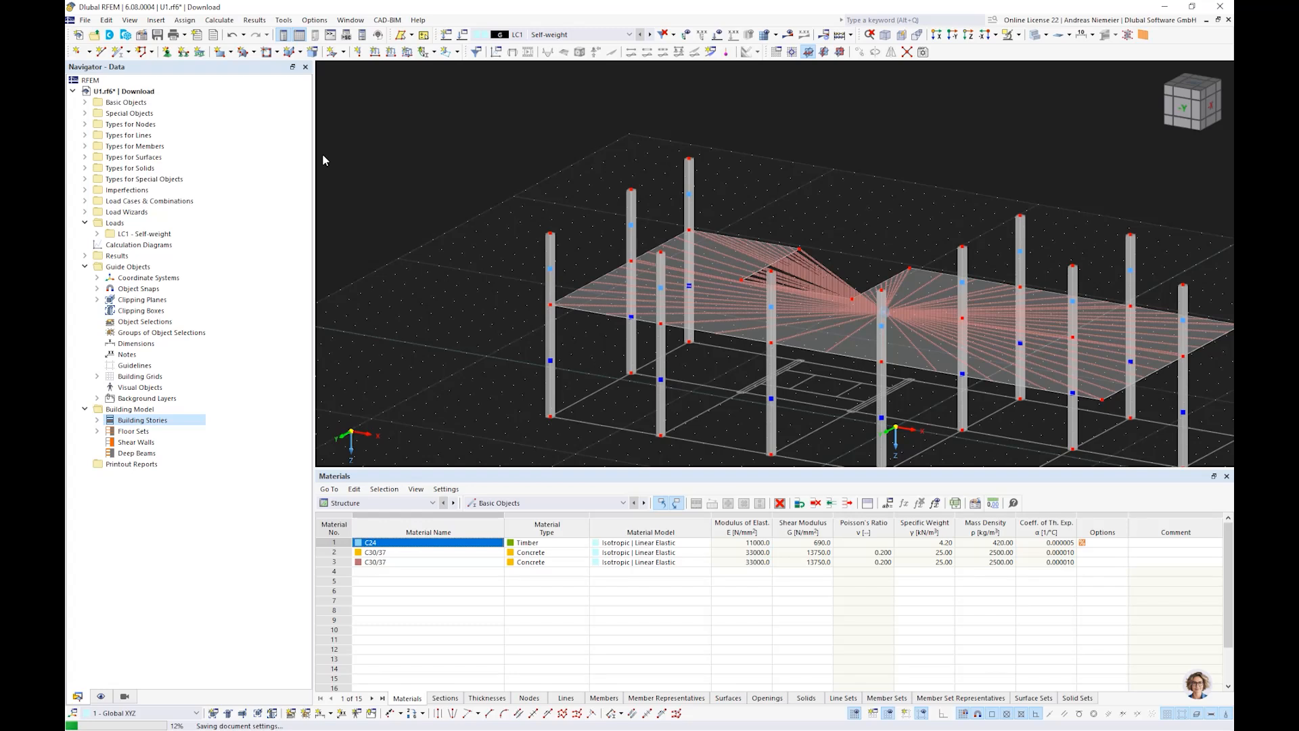
Start another polygonal floor with the 220 mm C30/37 thickness and assign it to Story No. 1 only.
click(332, 53)
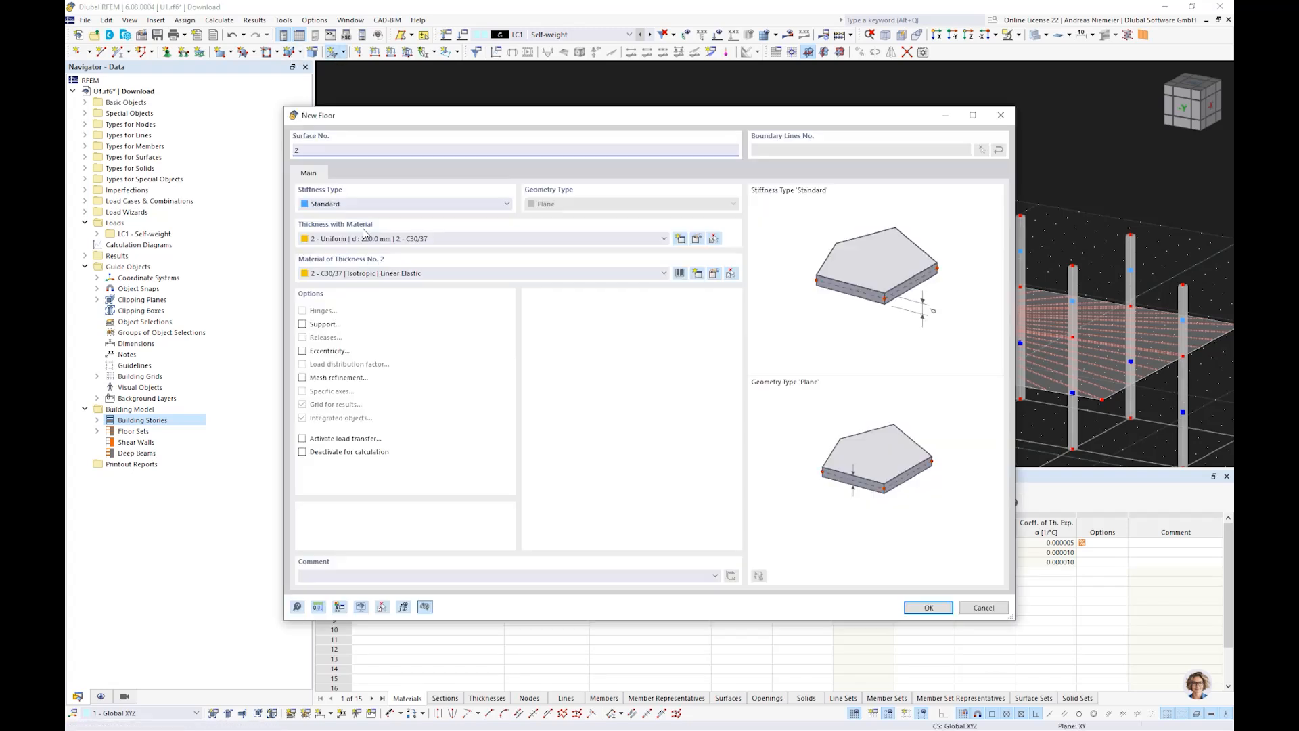
click(927, 607)
click(163, 104)
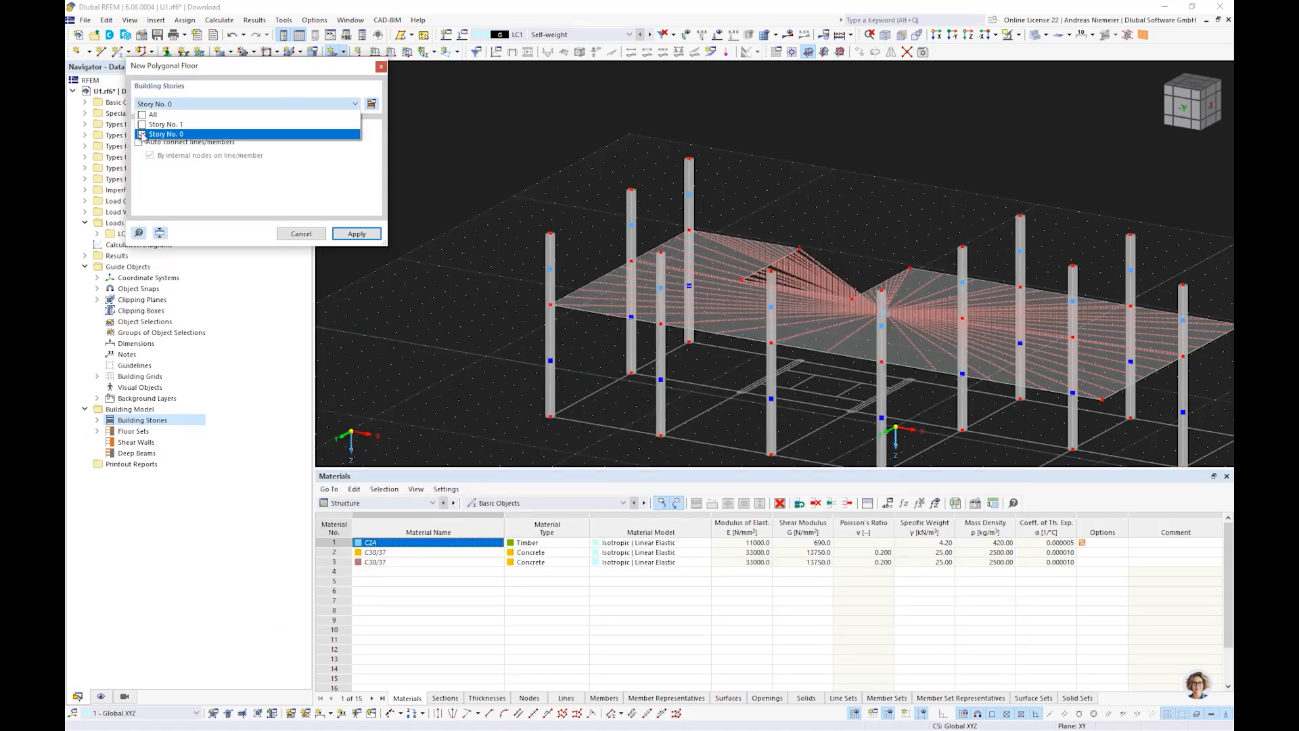
click(142, 125)
click(405, 236)
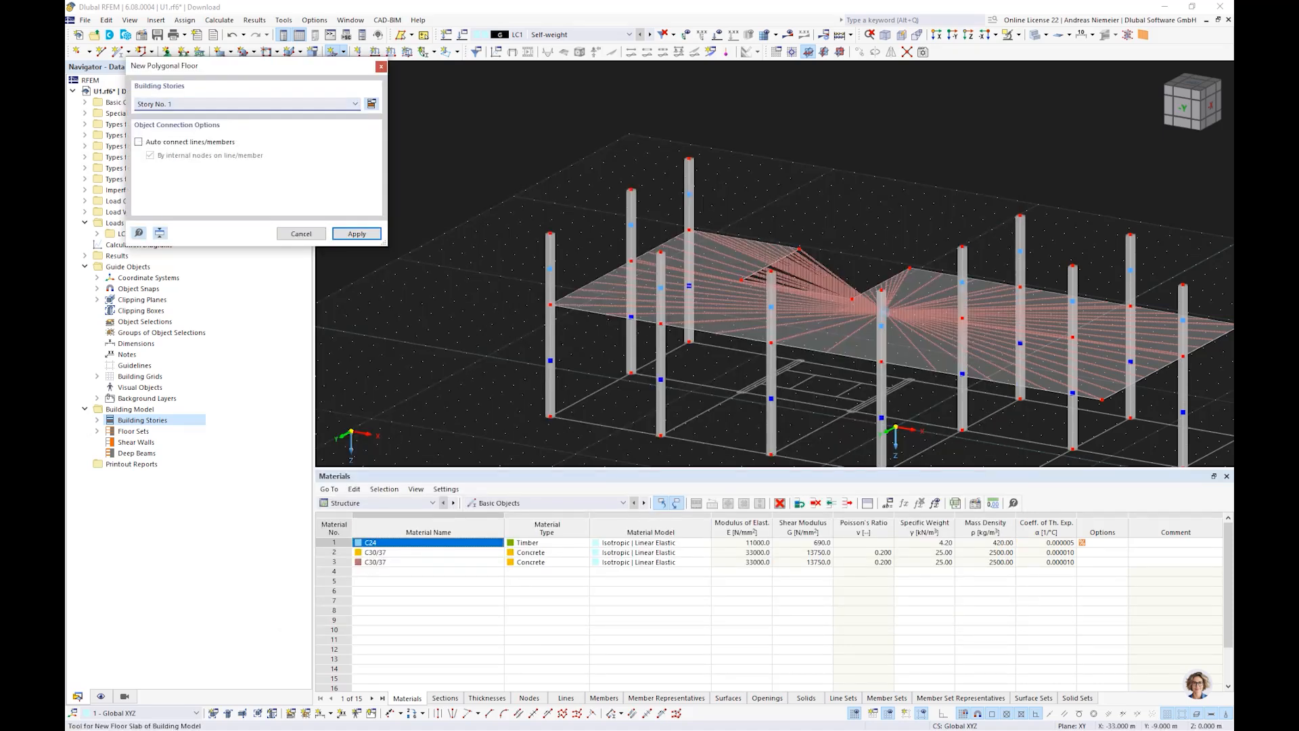
Outline the long Y 6 m edge of the Story No. 1 floor between the two outer building corners.
scroll(514, 237, up, 5)
click(513, 237)
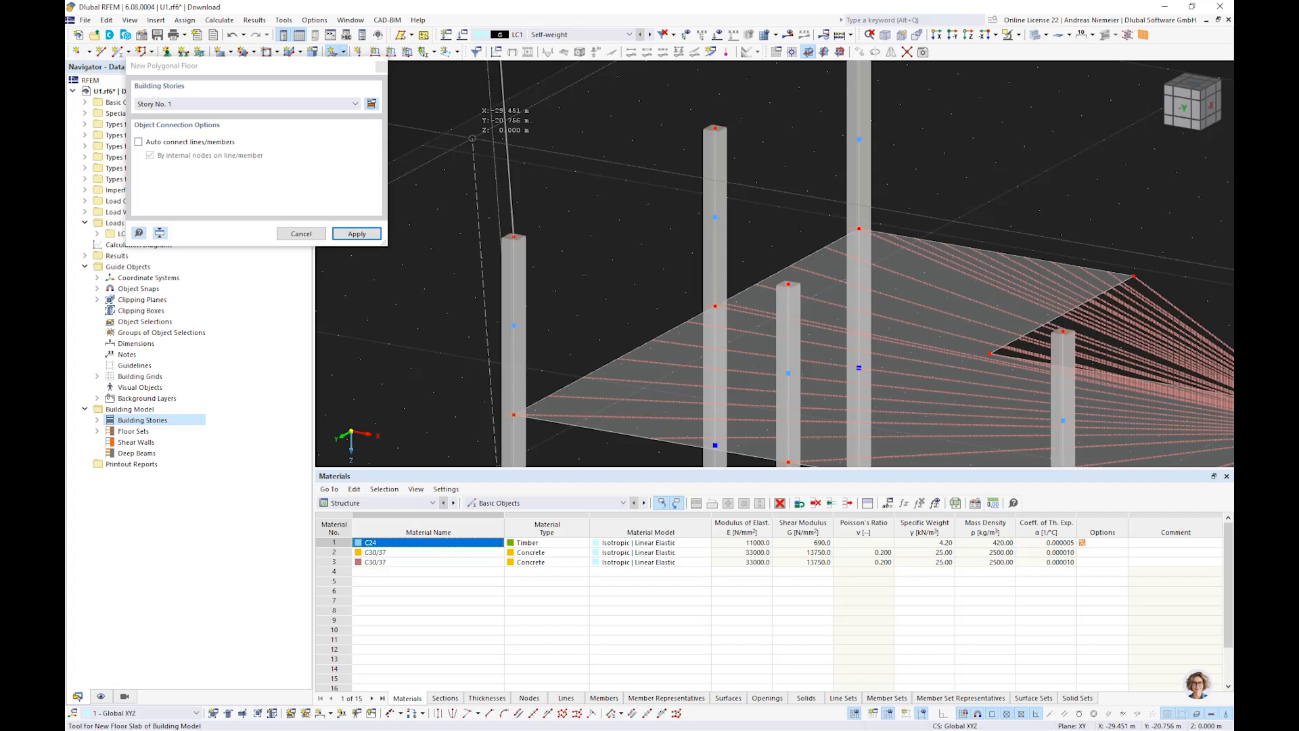
scroll(472, 138, down, 5)
scroll(683, 206, up, 5)
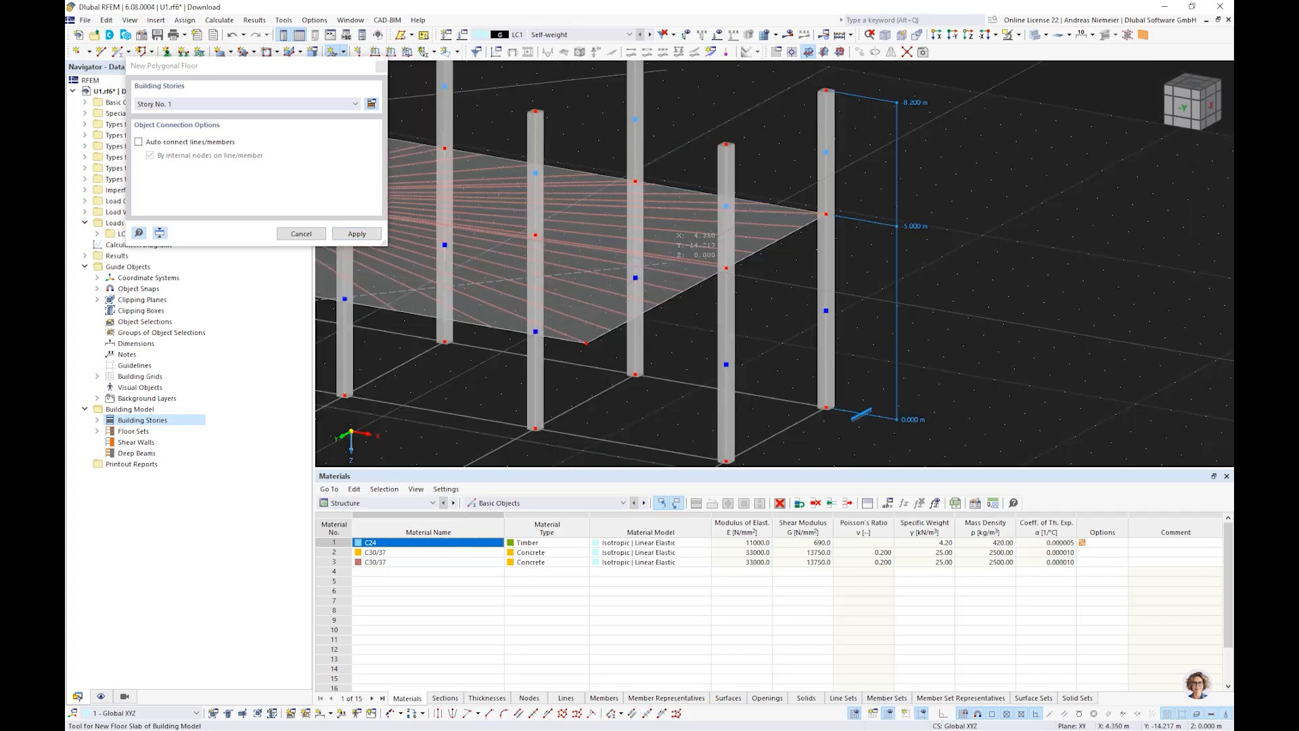
scroll(673, 230, down, 4)
scroll(672, 251, up, 5)
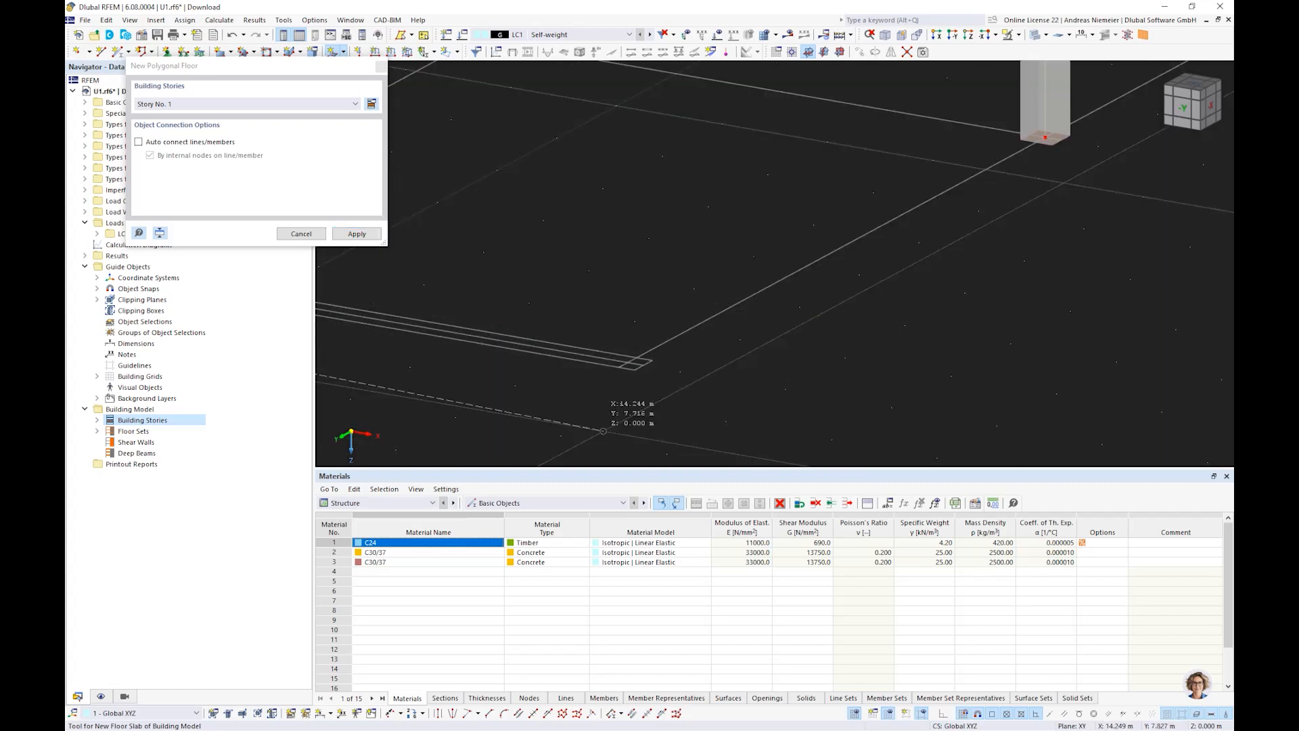
scroll(629, 331, up, 3)
scroll(629, 330, up, 2)
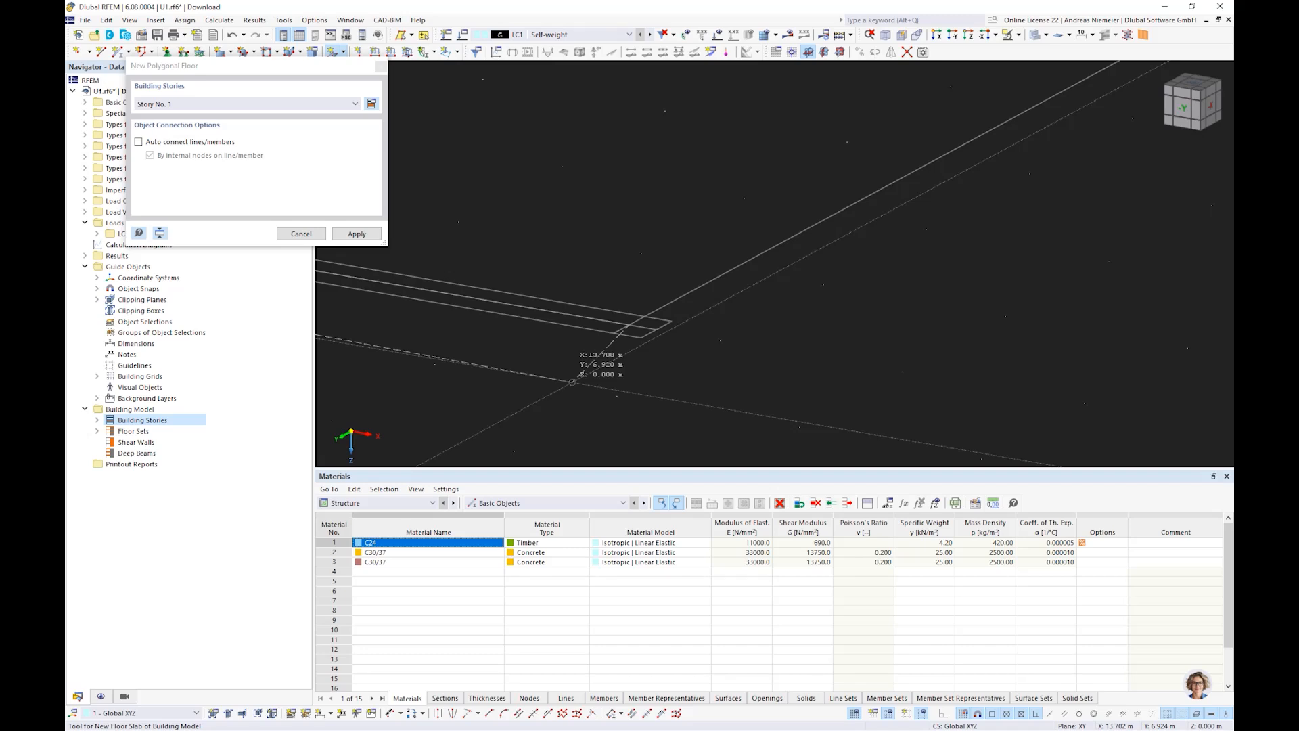
Complete the rectangular Story No. 1 floor through the Y -6 m corners at X 13.5 m and X -13.5 m, and finish placement.
scroll(571, 382, down, 5)
scroll(771, 269, up, 3)
scroll(772, 269, up, 3)
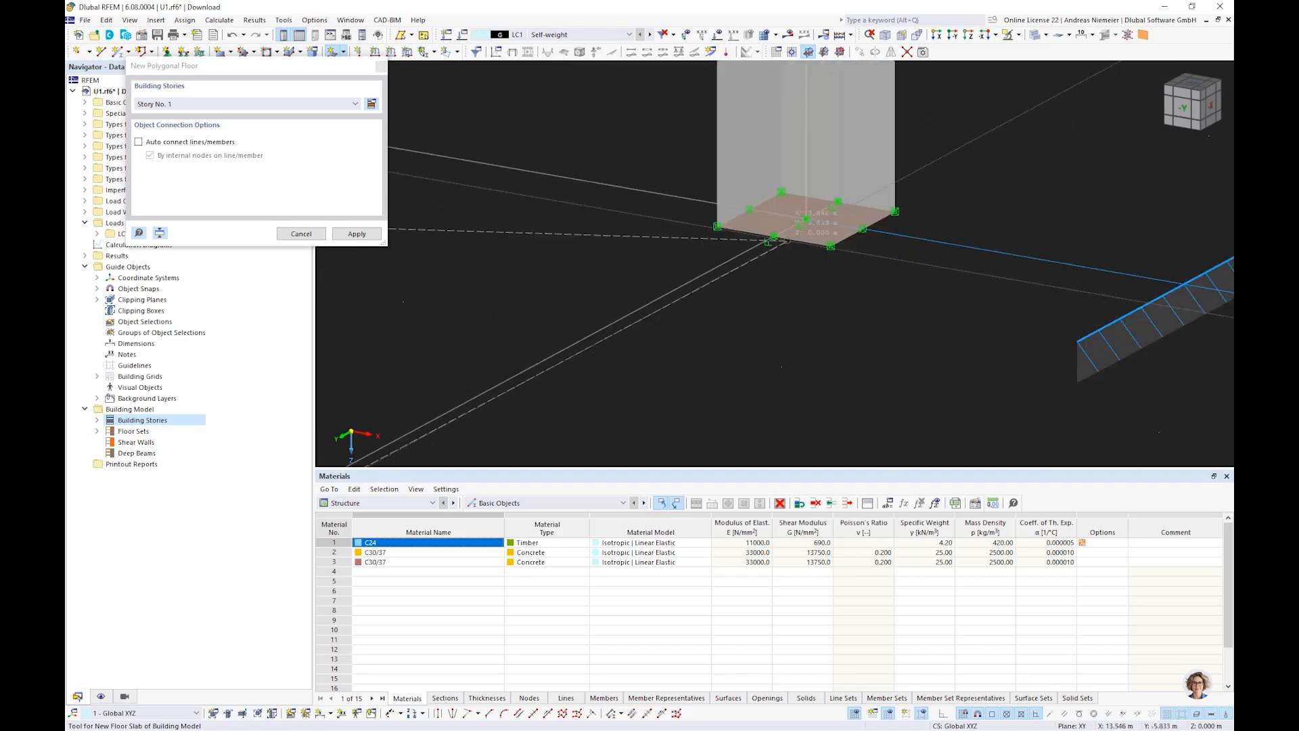
scroll(805, 218, down, 3)
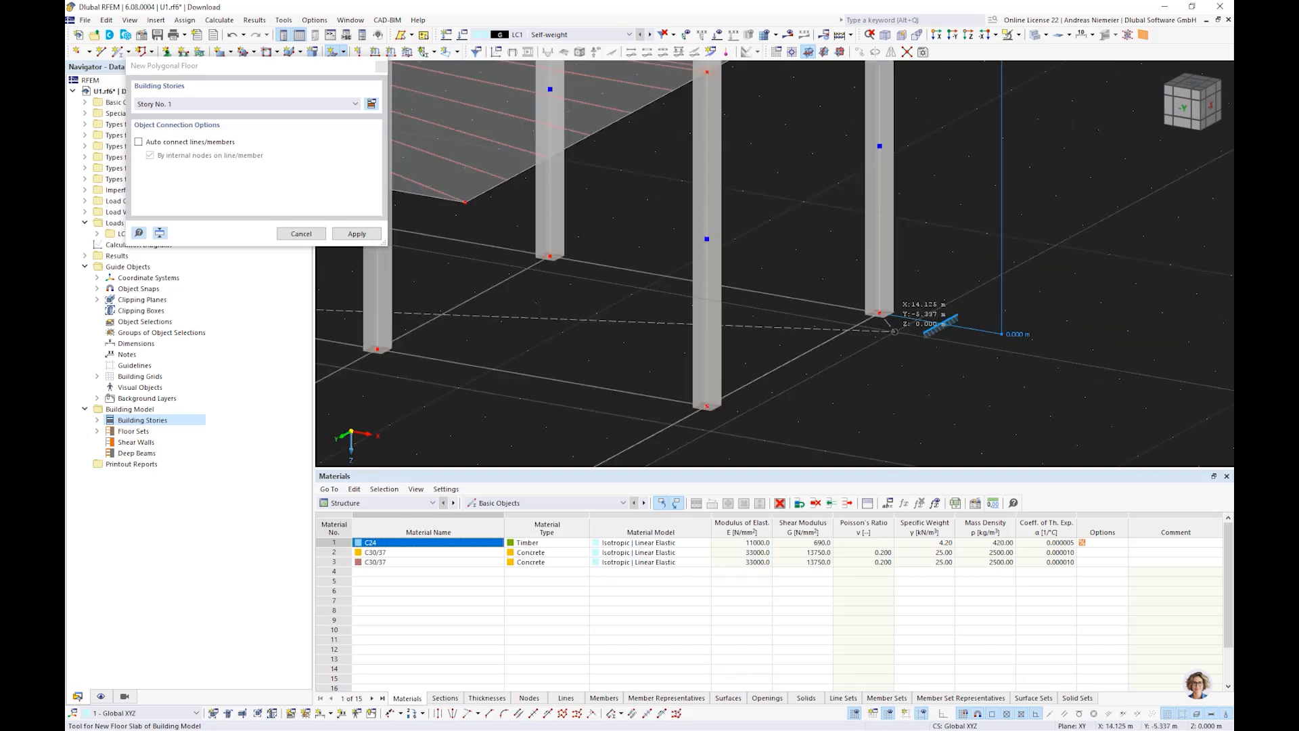
scroll(894, 330, down, 3)
scroll(594, 265, up, 5)
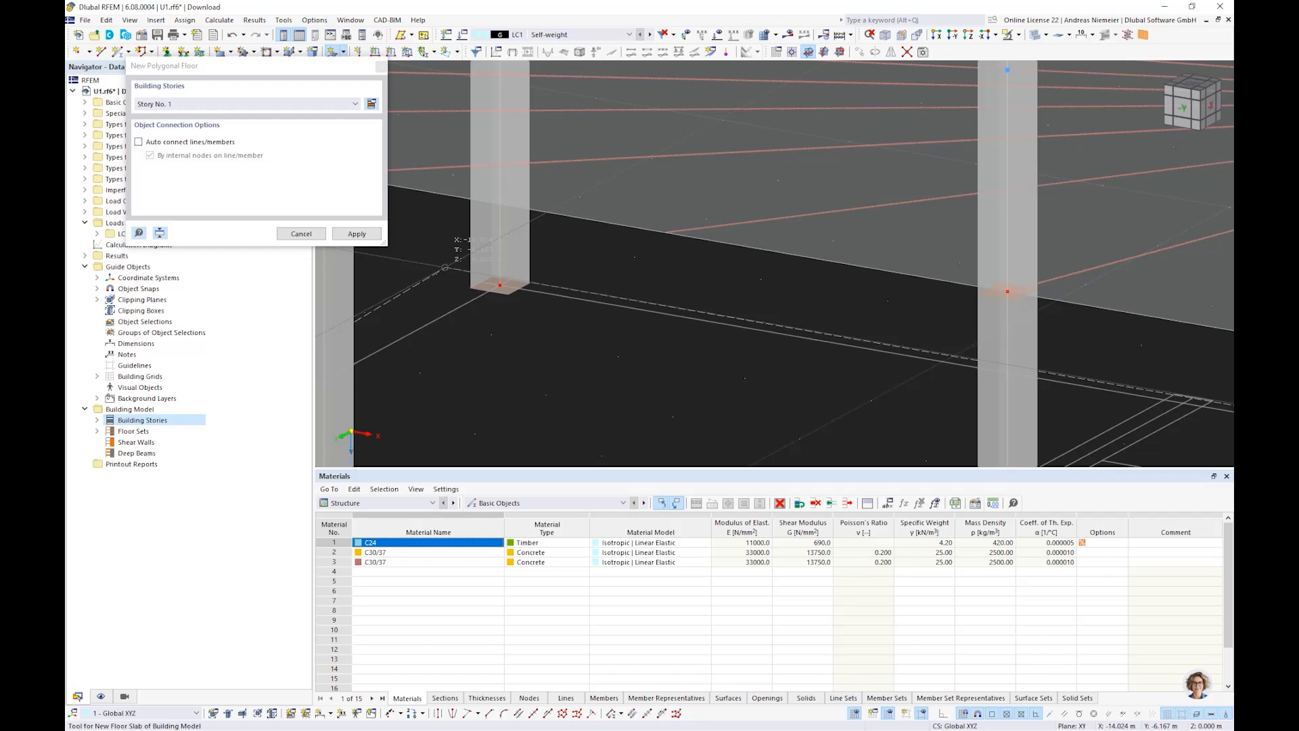
scroll(445, 267, up, 2)
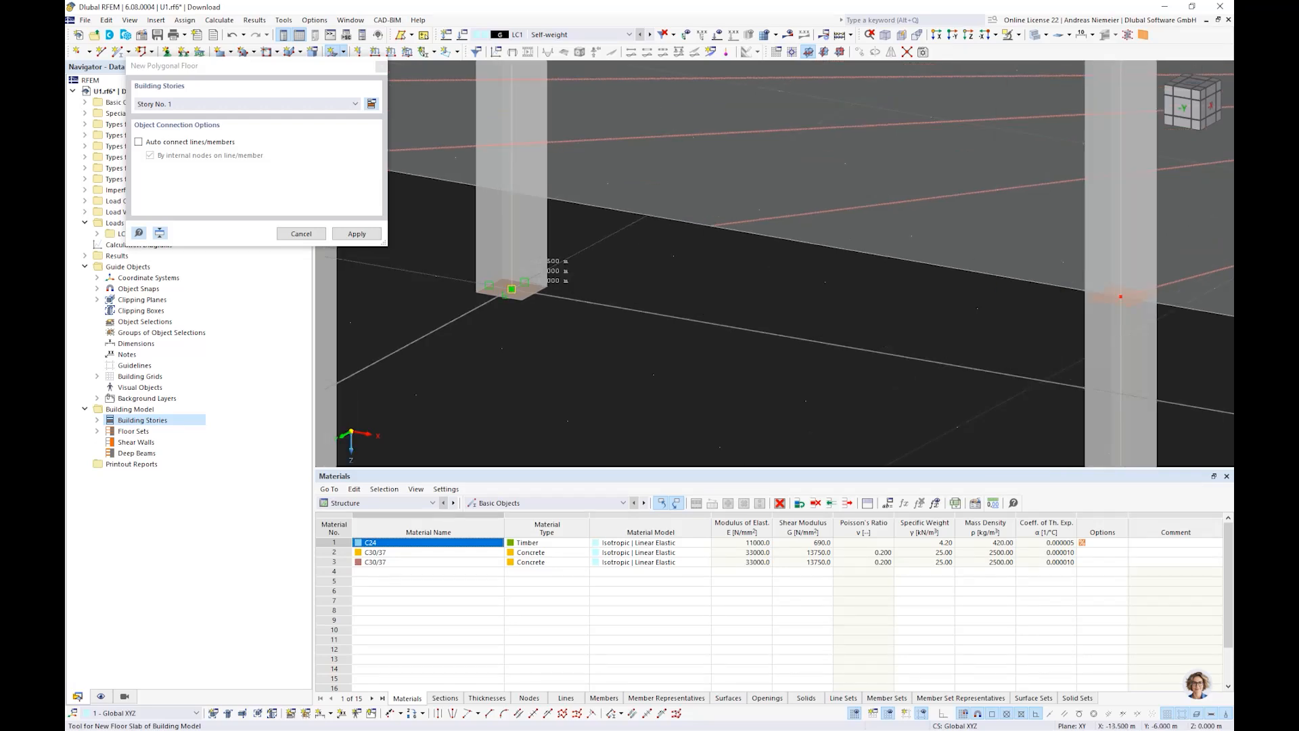
scroll(511, 289, down, 5)
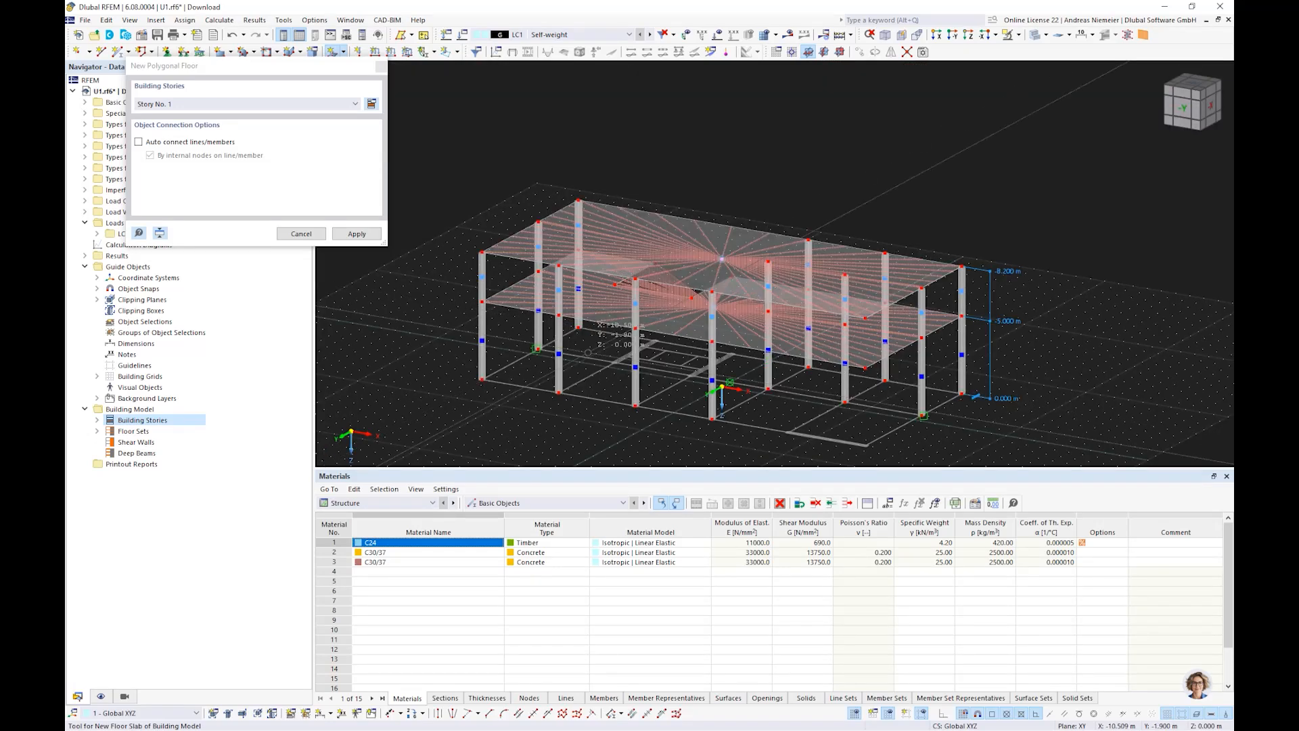
key(Escape)
Start a new building wall and create a uniform 240 mm thickness for it in C30/37 concrete.
ctrl+middle_drag(498, 391, 540, 408)
scroll(540, 409, up, 3)
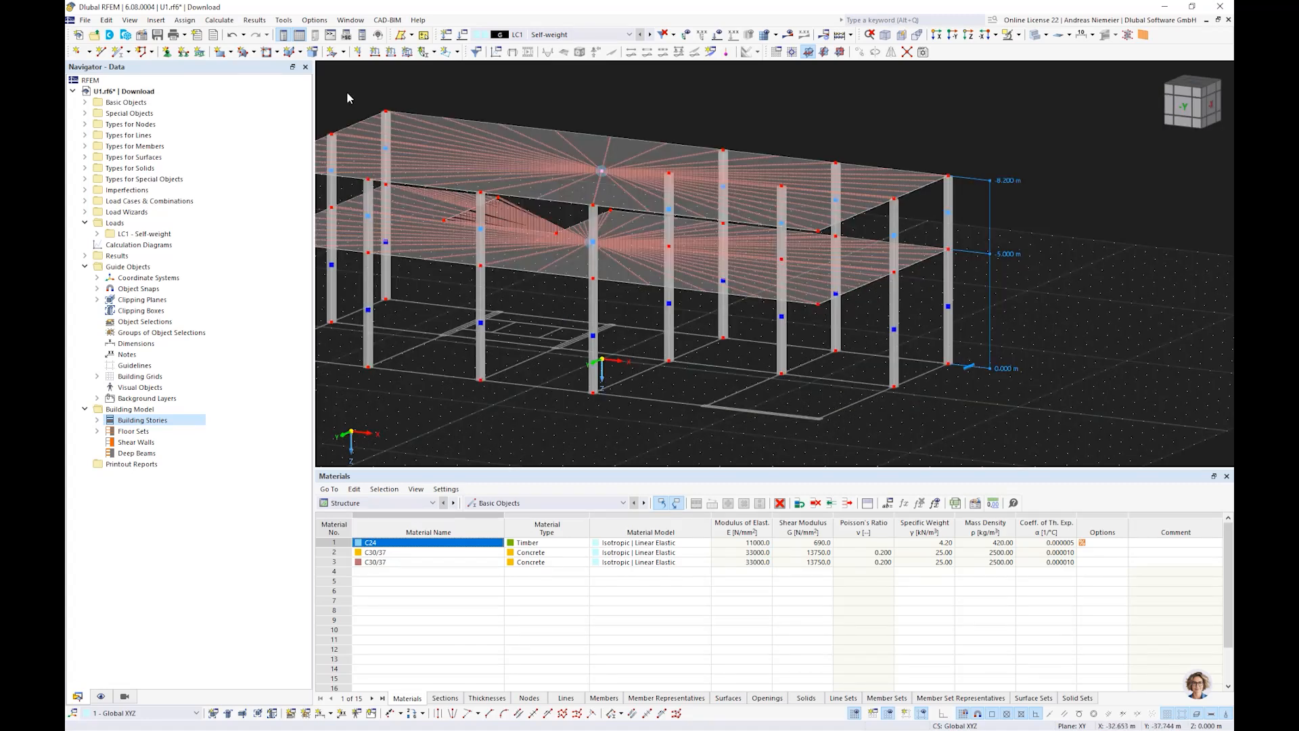
click(343, 52)
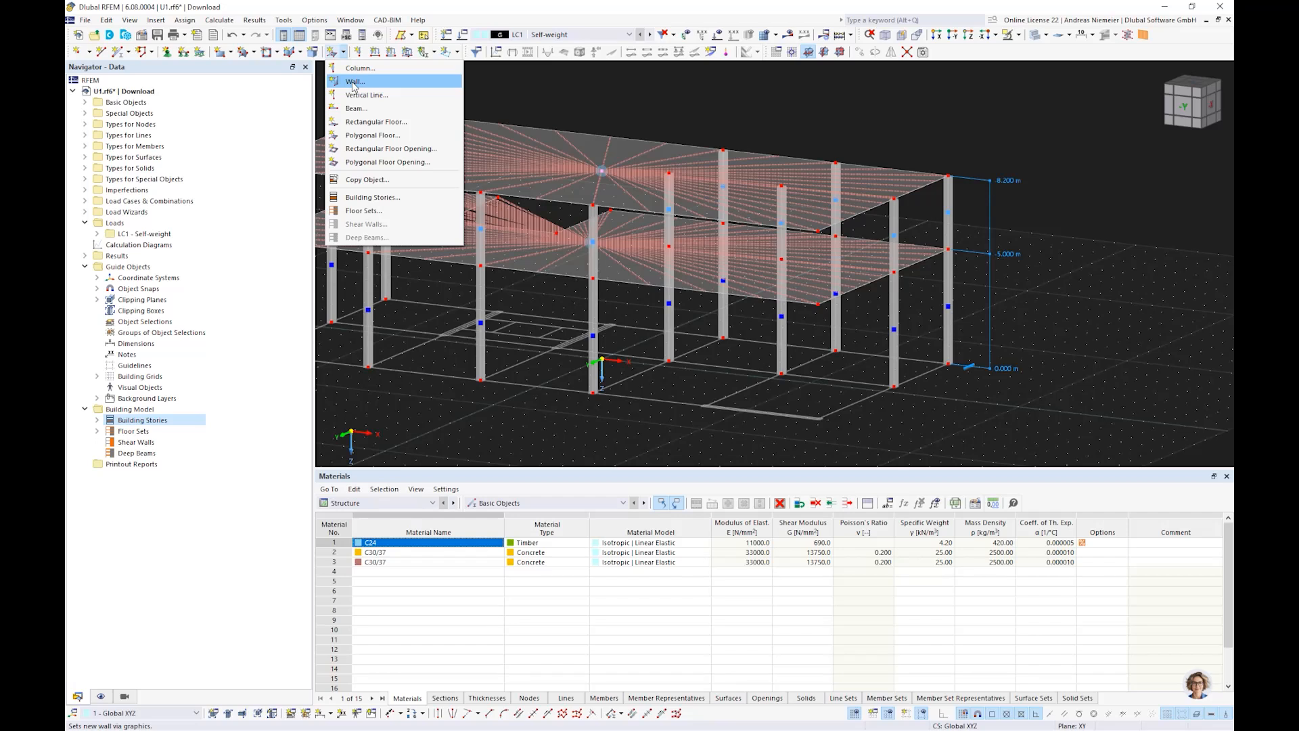
click(355, 82)
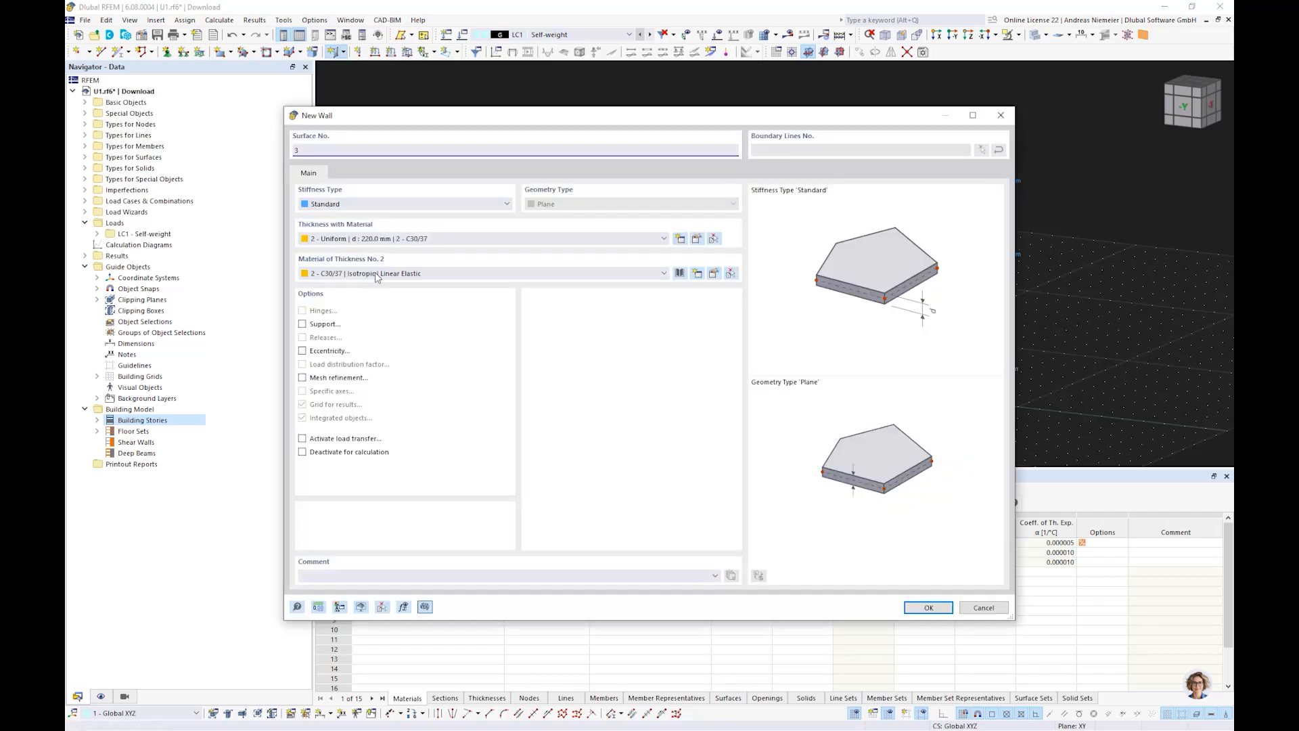
click(659, 238)
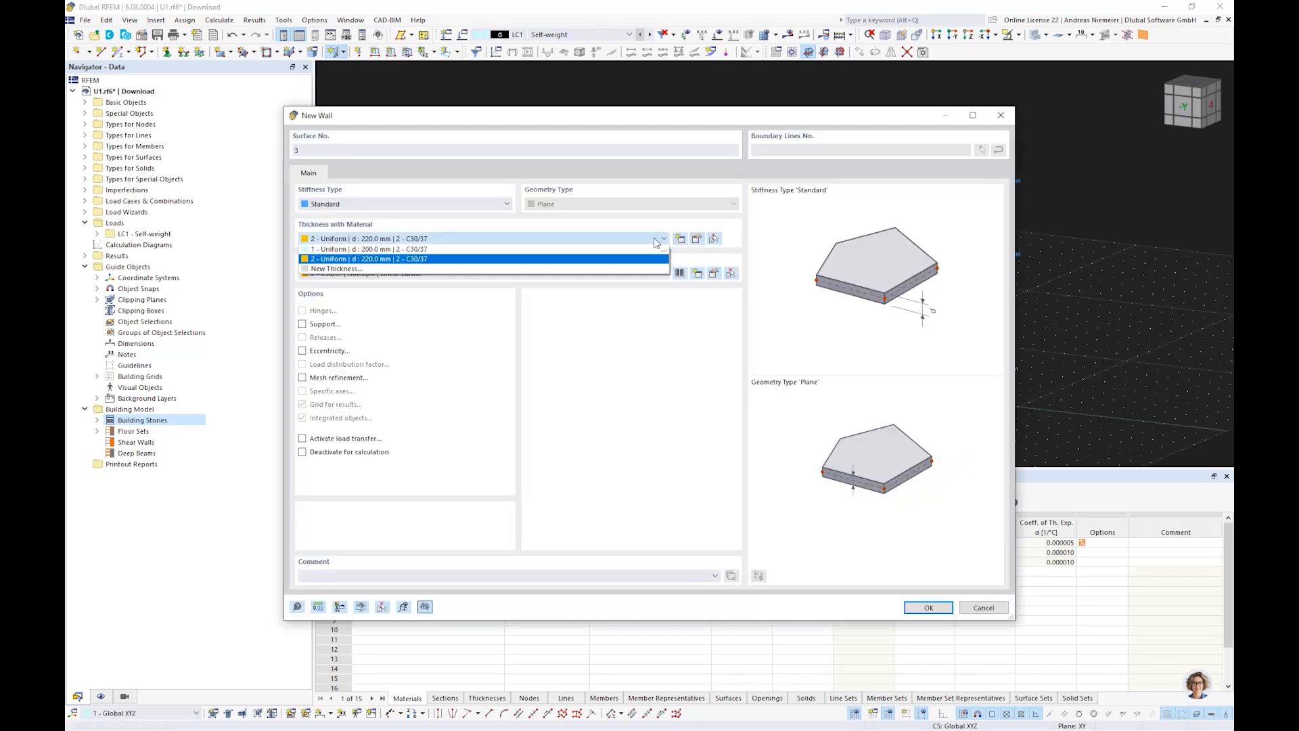
click(655, 241)
click(680, 239)
double_click(460, 284)
text(240)
click(541, 228)
click(530, 249)
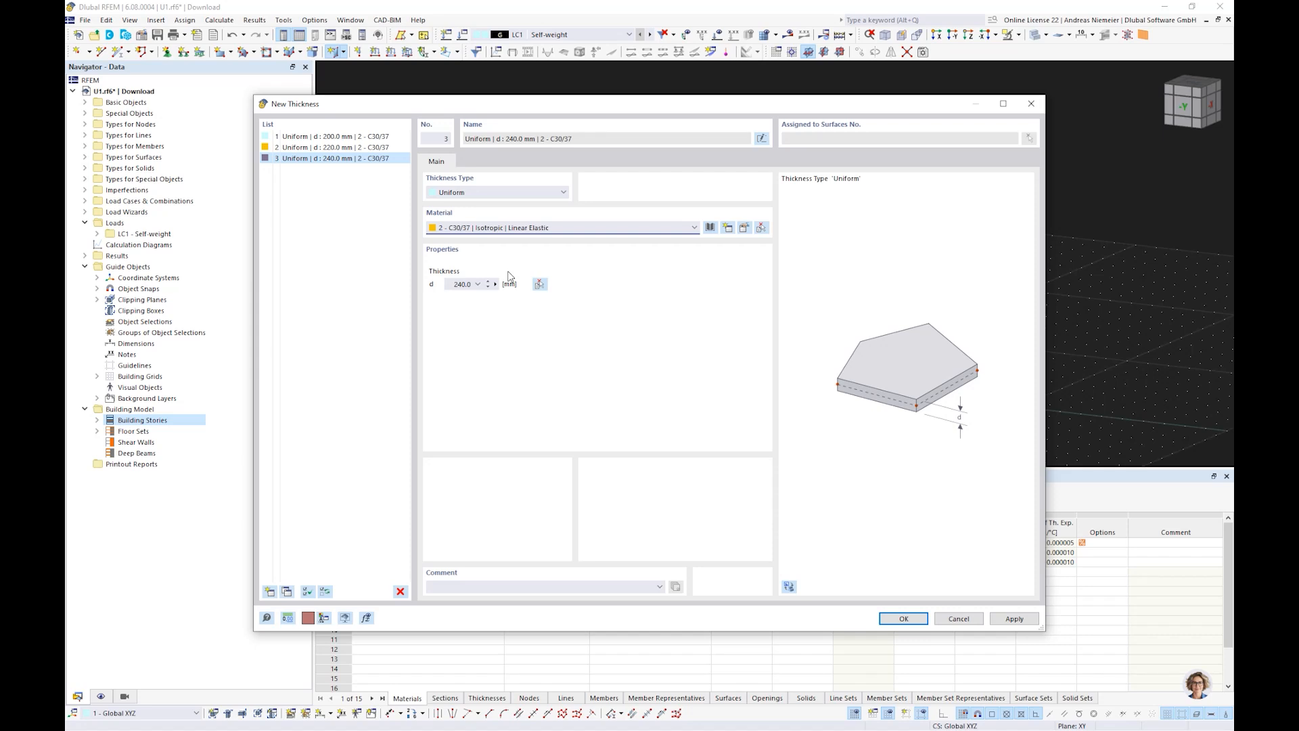
click(904, 619)
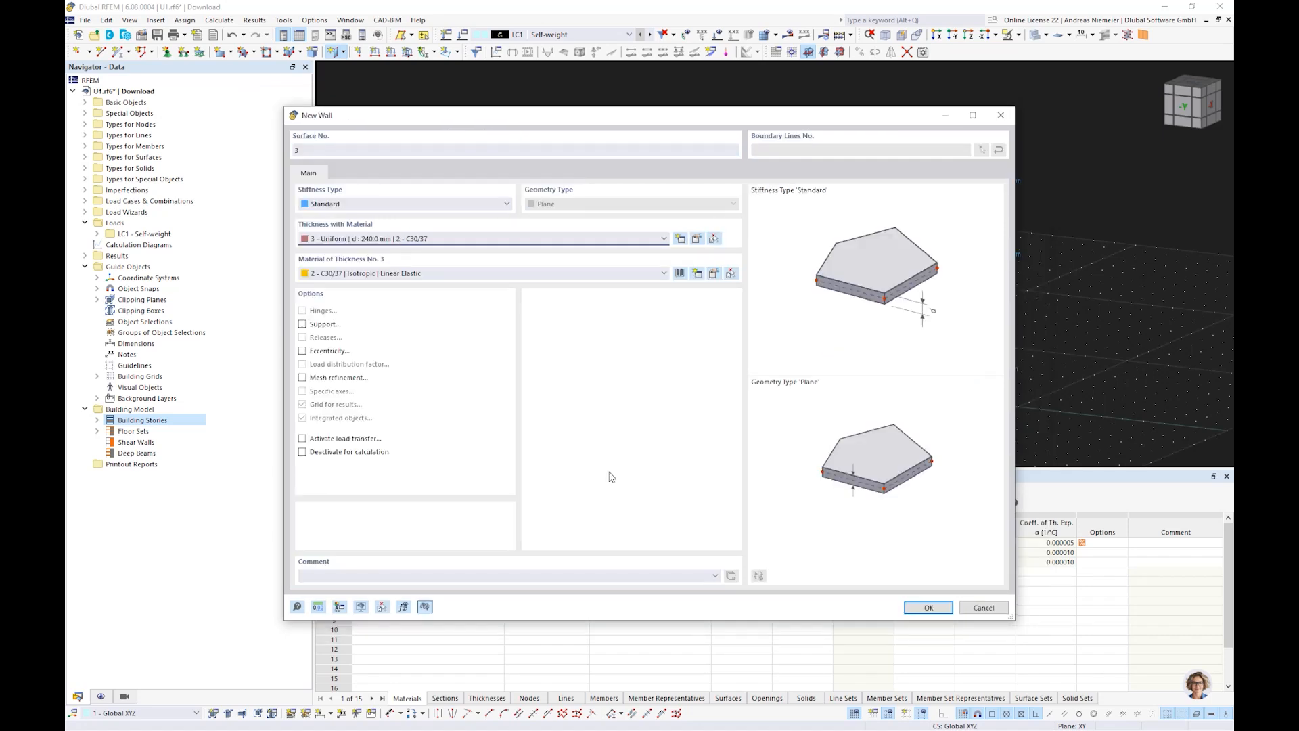
click(920, 613)
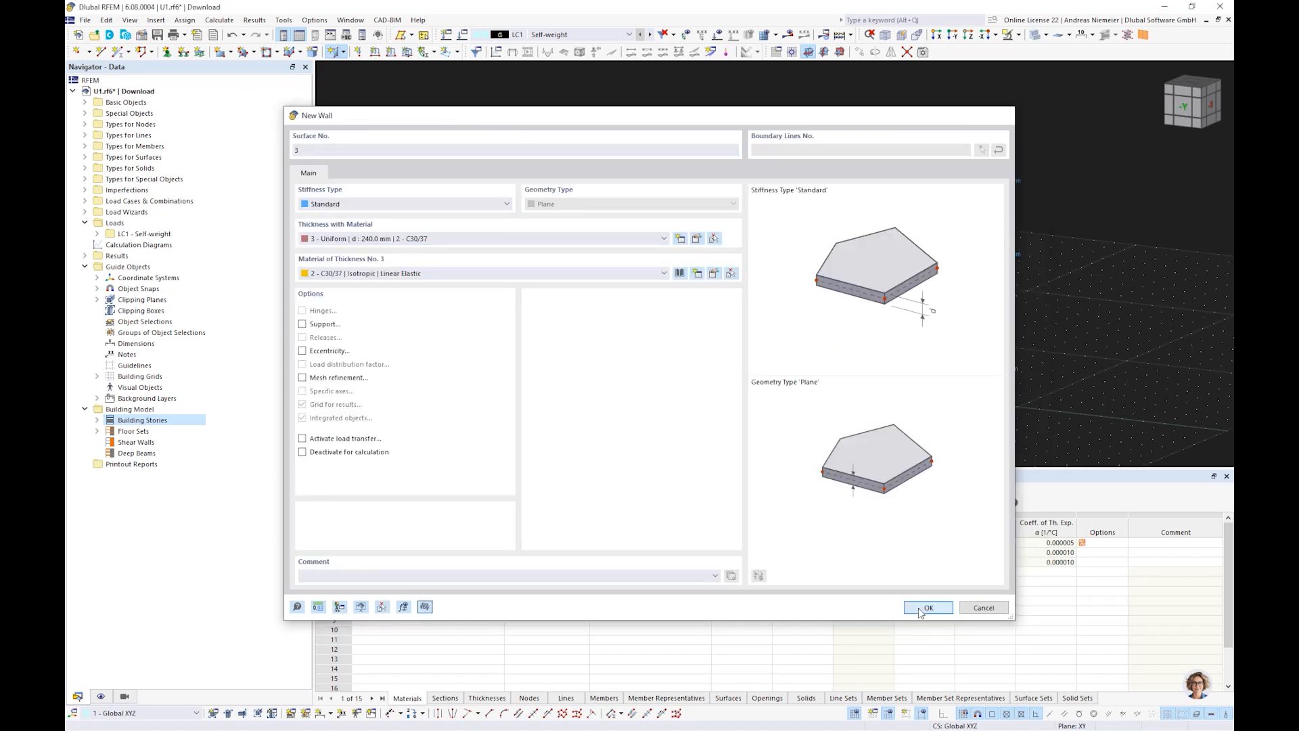
Assign the new wall to all stories and place it along the Y 6 m edge from X 8.1 m to X 13.5 m.
click(199, 106)
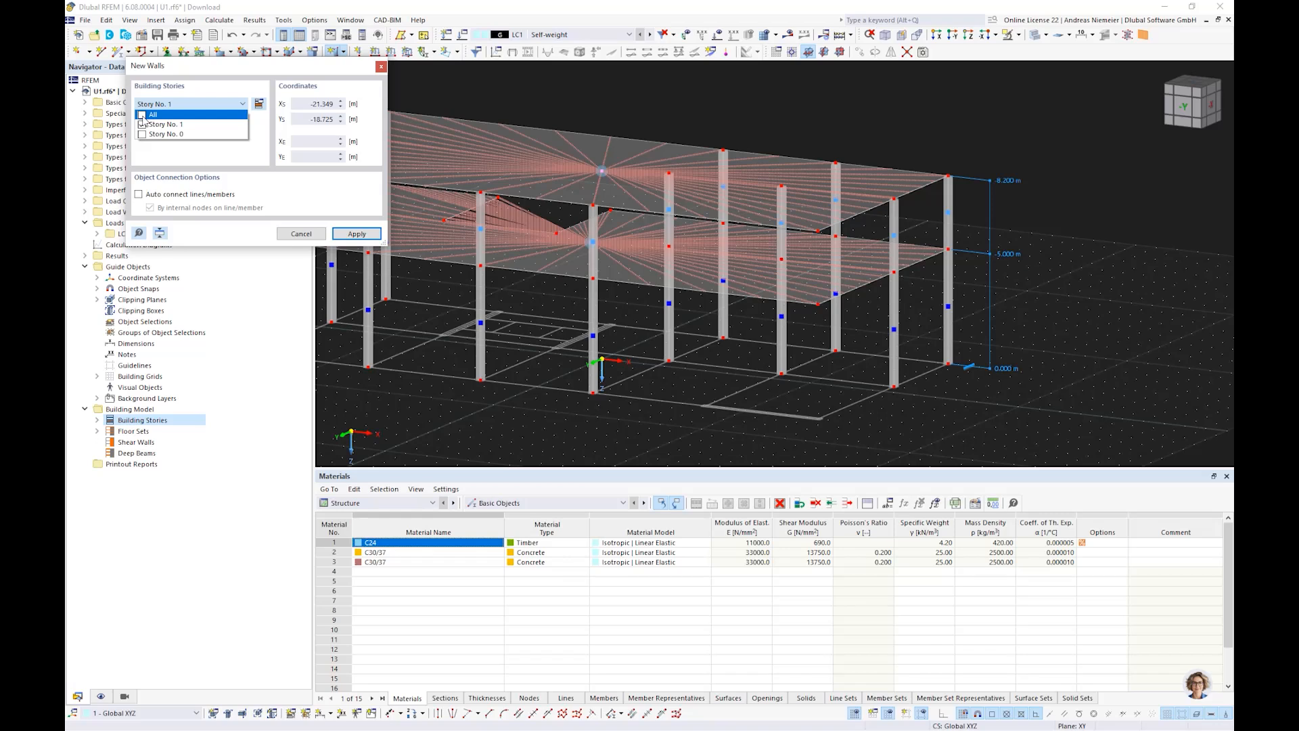
click(142, 116)
click(726, 428)
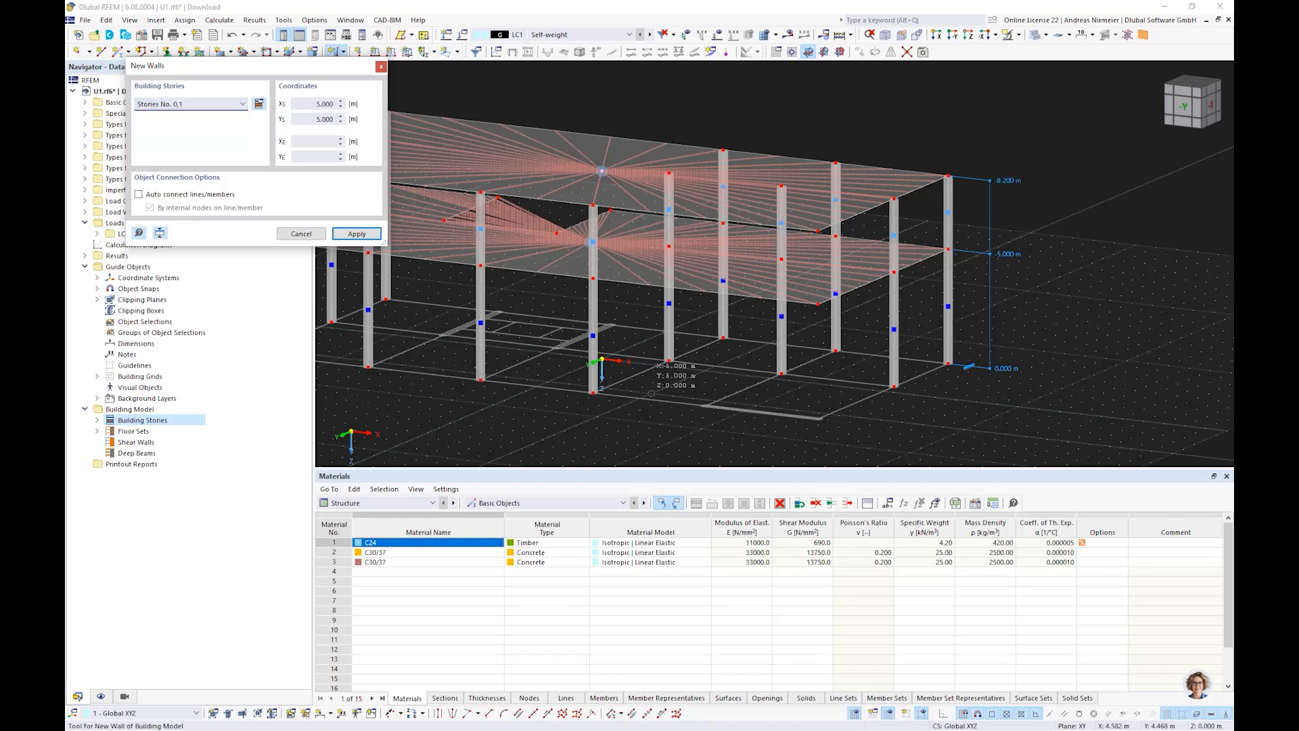
scroll(651, 393, up, 5)
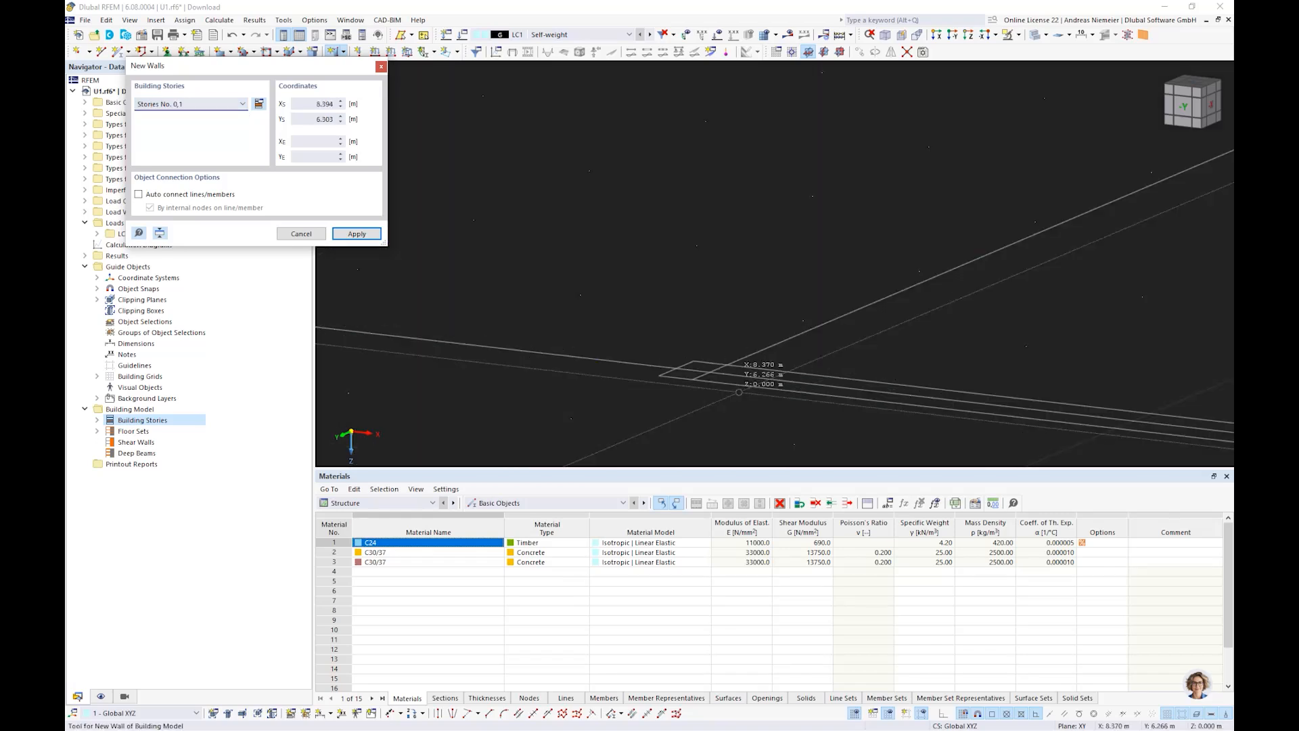
click(708, 372)
scroll(778, 339, down, 5)
scroll(865, 307, up, 5)
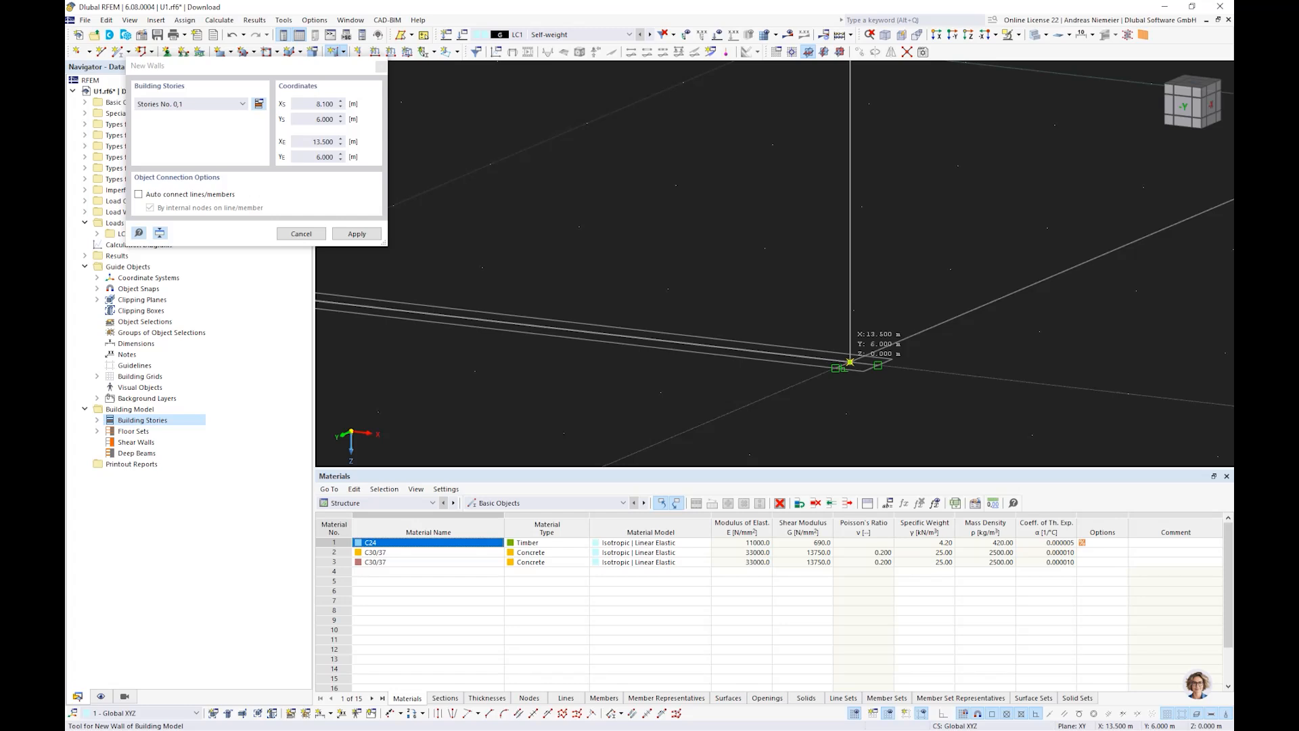
click(849, 362)
scroll(879, 399, down, 5)
scroll(758, 405, down, 5)
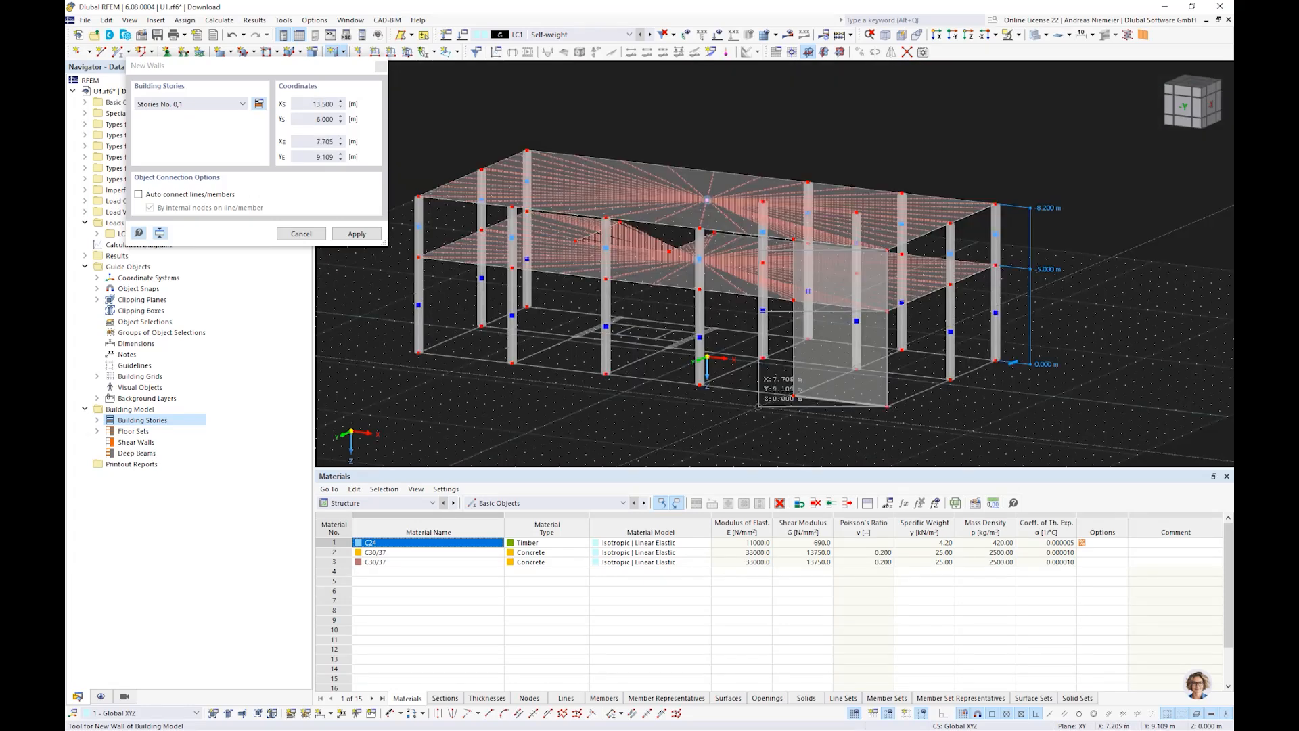
right_click(774, 412)
Place a second wall across both stories at X -2.7 m, running from Y -1 m to Y -6 m.
scroll(667, 342, up, 10)
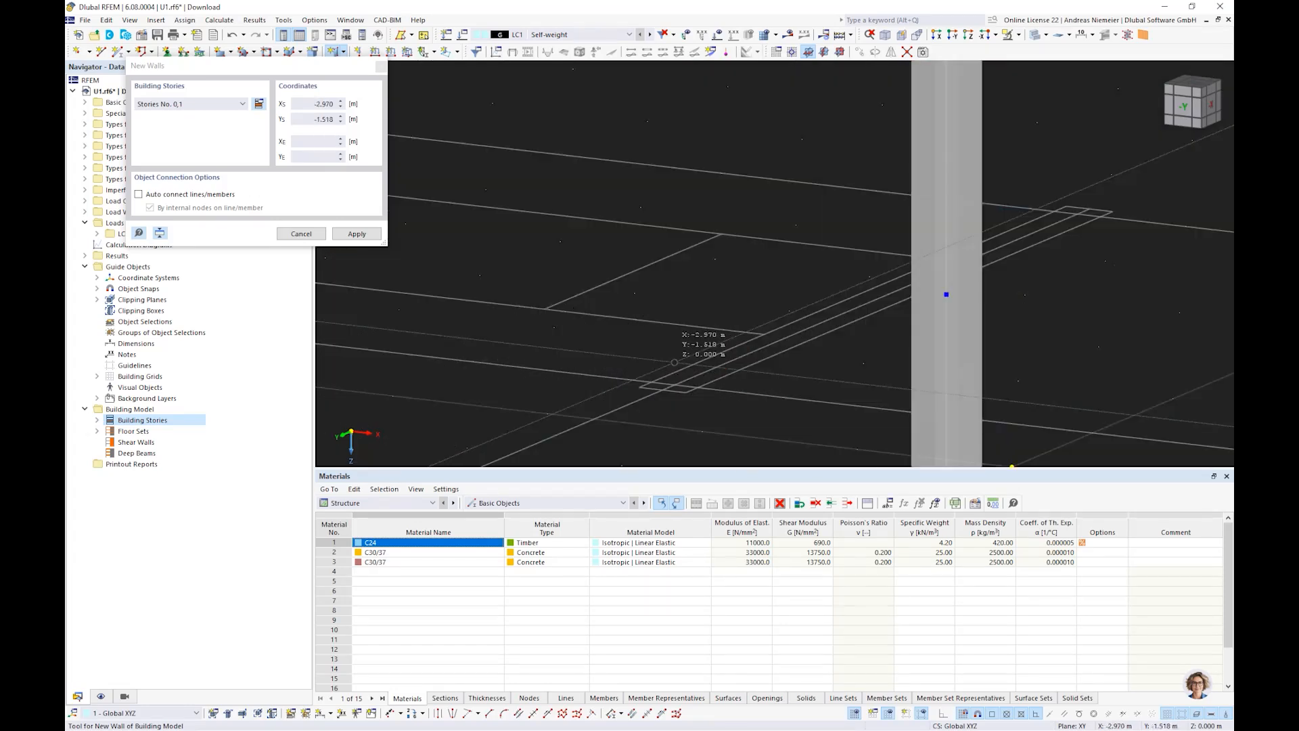
scroll(674, 362, up, 5)
click(672, 399)
scroll(690, 368, up, 5)
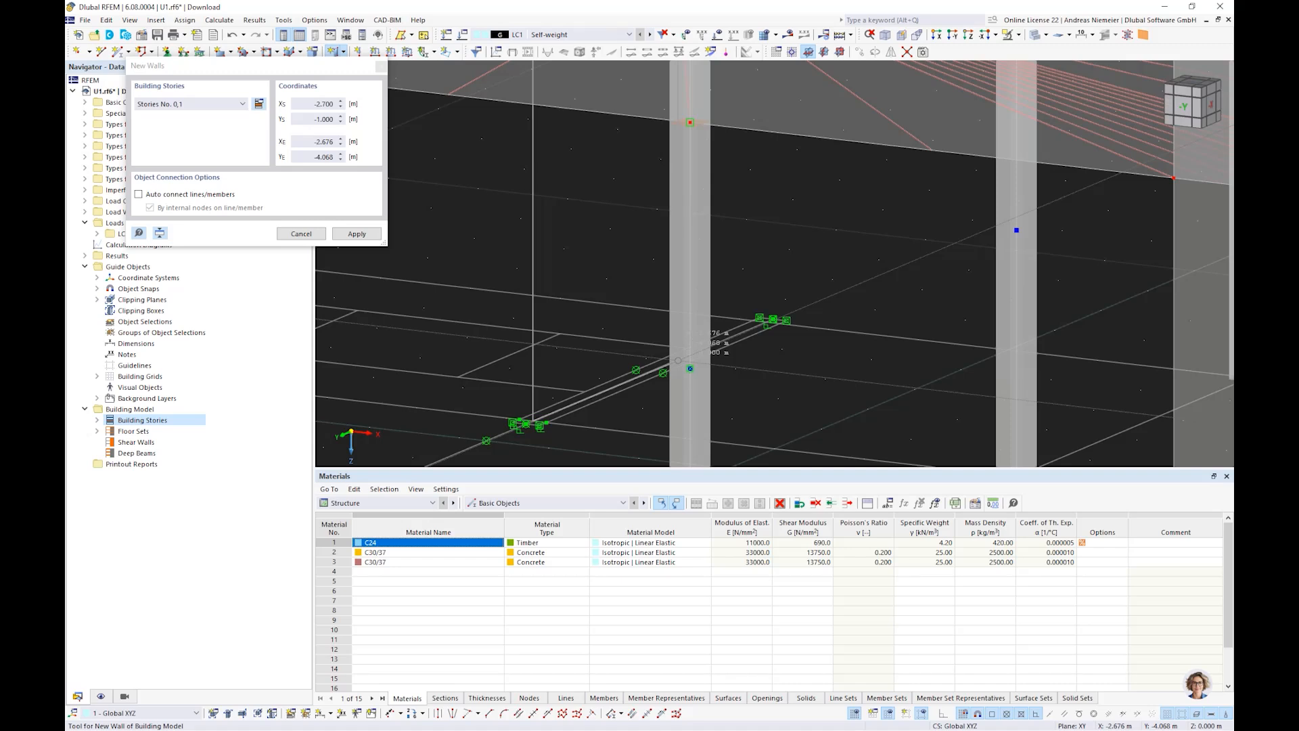
scroll(759, 328, up, 6)
click(848, 270)
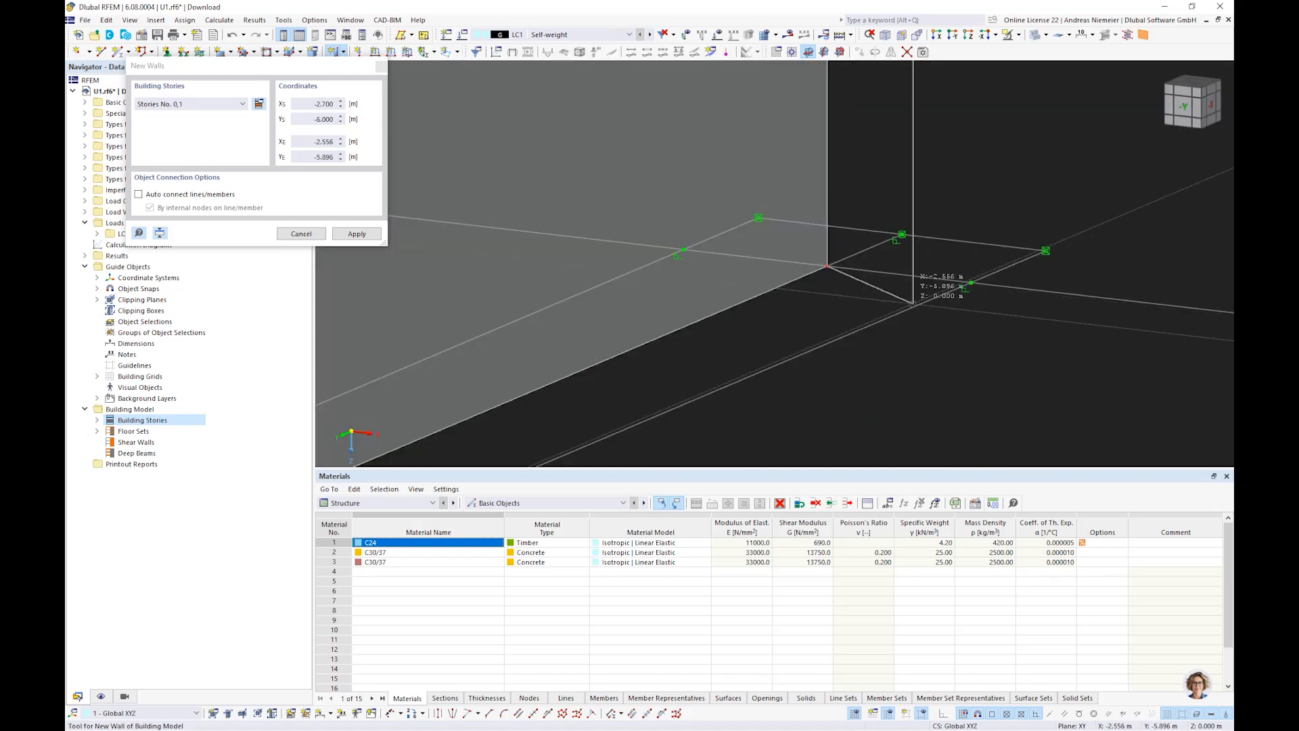
key(Escape)
Place a third wall from X -8.1 m, Y -1 m to the Y -6 m edge, and end wall placement.
scroll(907, 318, down, 8)
scroll(600, 295, up, 6)
click(609, 290)
scroll(530, 388, down, 5)
scroll(790, 241, up, 6)
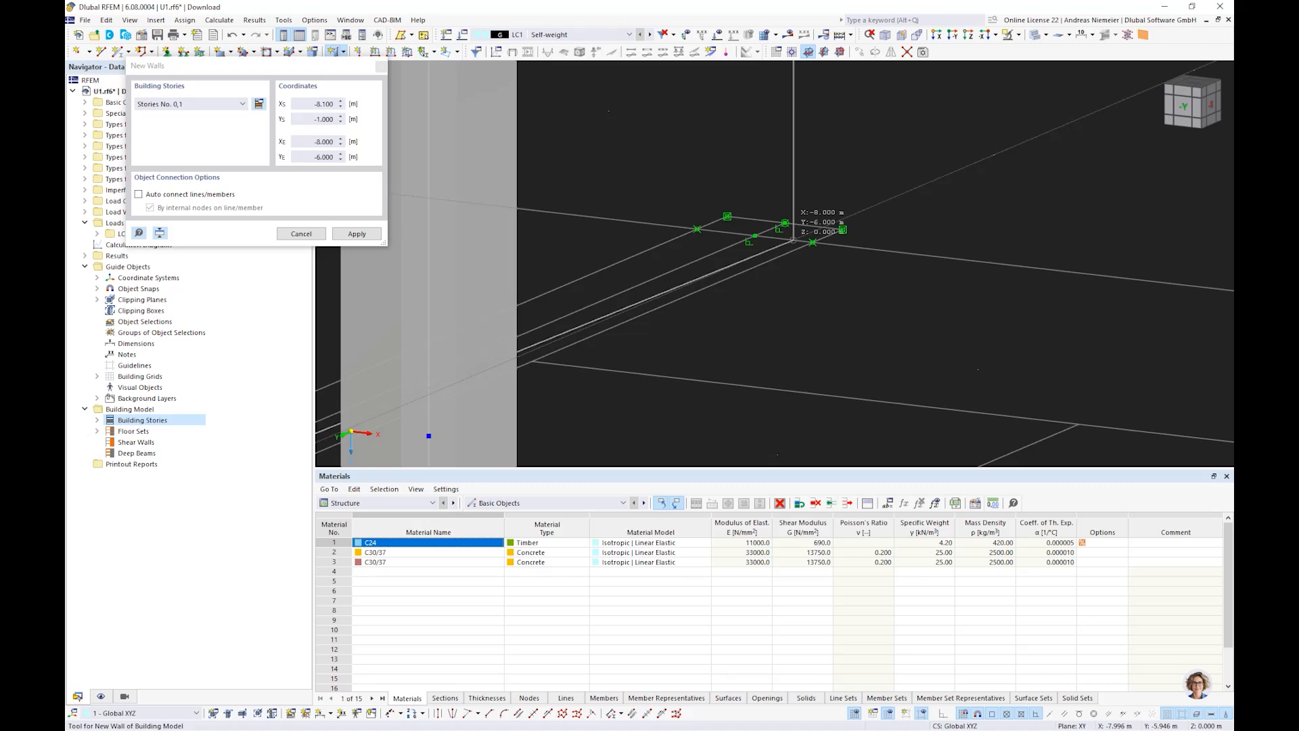
click(792, 238)
right_click(797, 297)
scroll(796, 298, down, 5)
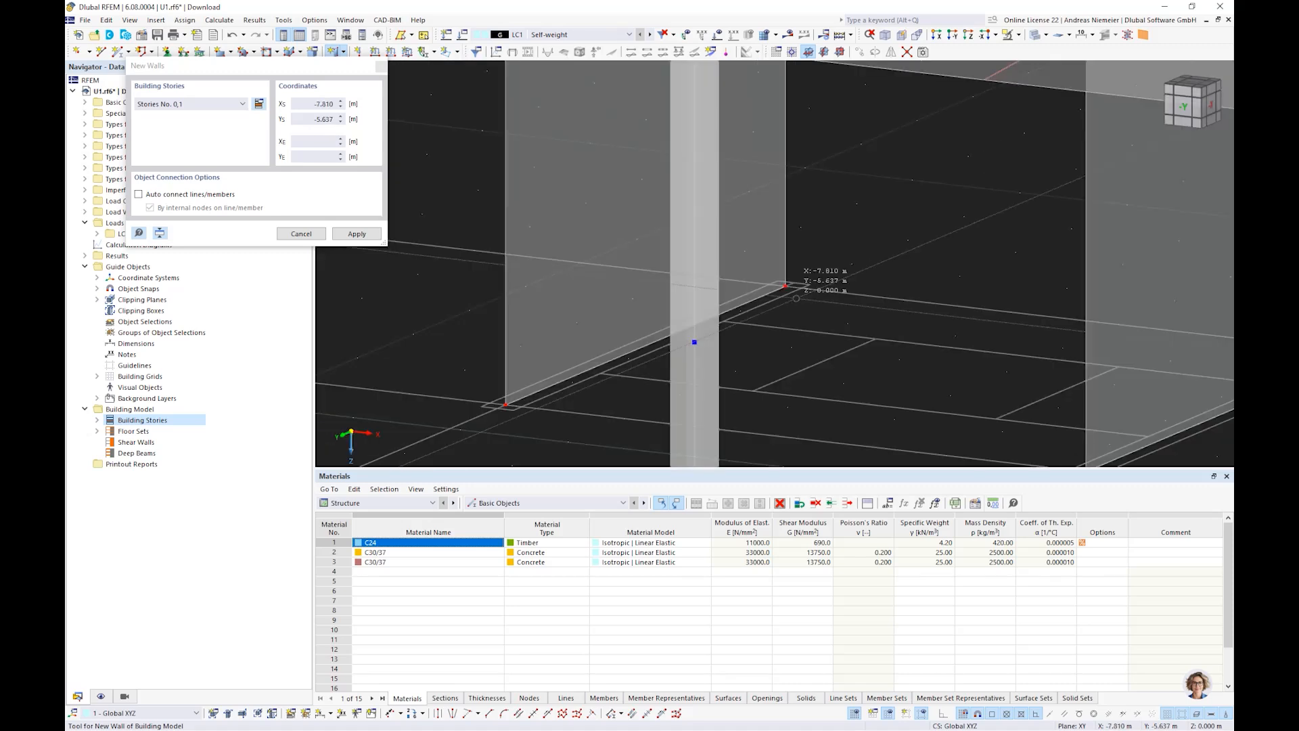
key(Escape)
Assign line supports to the ground-level lines of all three walls.
scroll(818, 316, down, 8)
scroll(818, 316, down, 2)
mouse_move(818, 316)
middle_down()
mouse_move(674, 298)
mouse_move(696, 288)
mouse_move(838, 329)
middle_up()
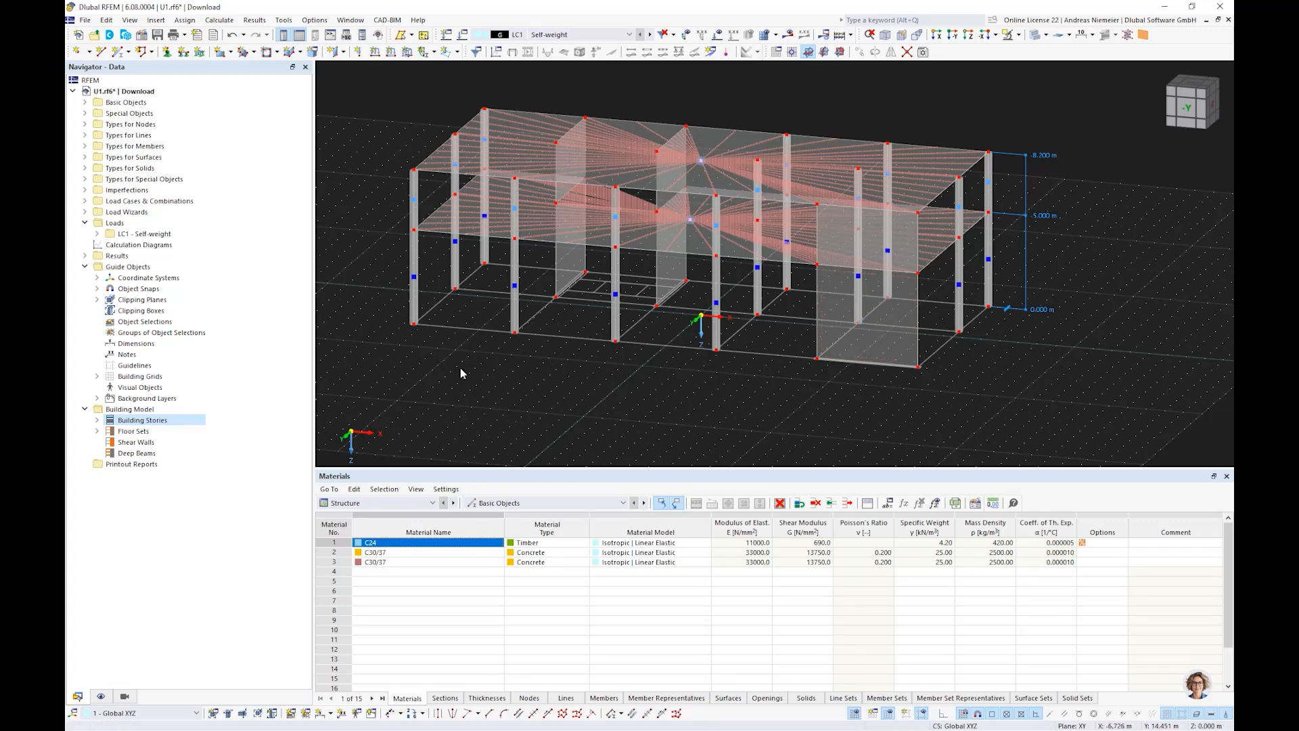
click(184, 53)
click(729, 503)
click(886, 364)
click(669, 296)
click(575, 289)
key(Escape)
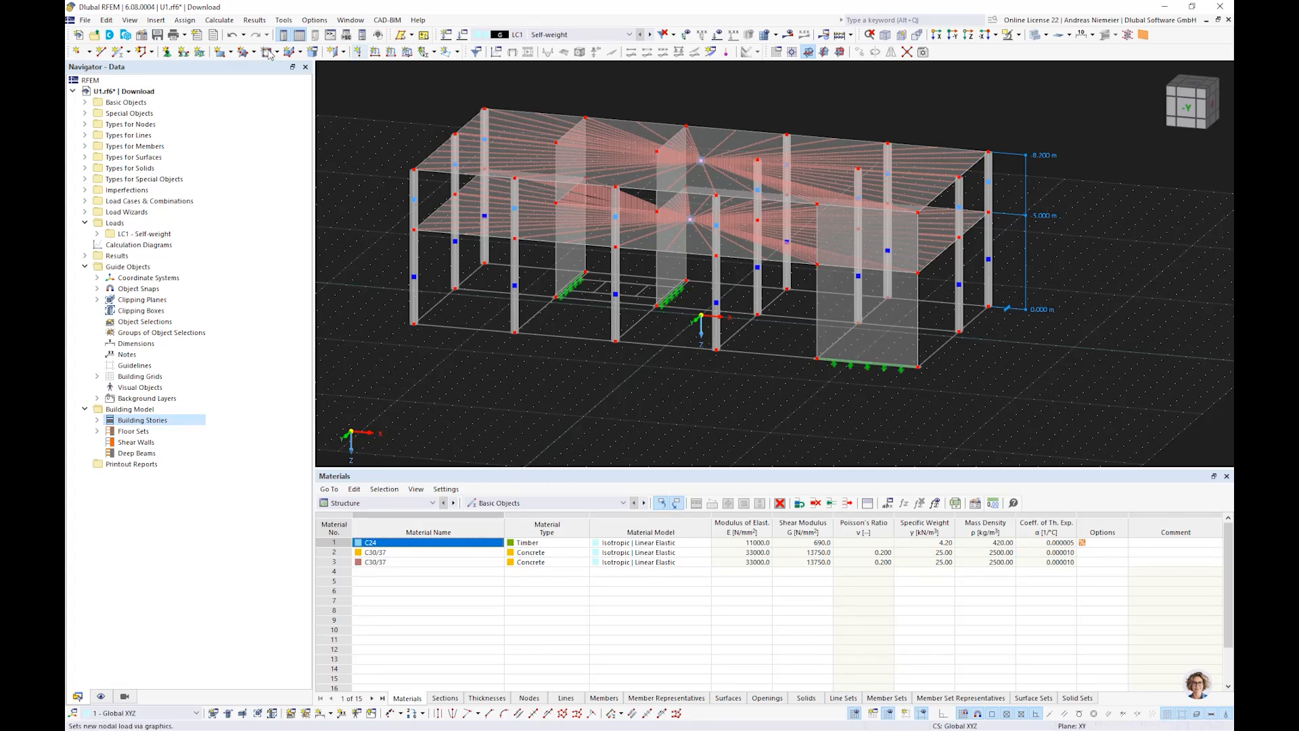
Assign the Hinged nodal support to the base nodes of all the columns.
click(168, 52)
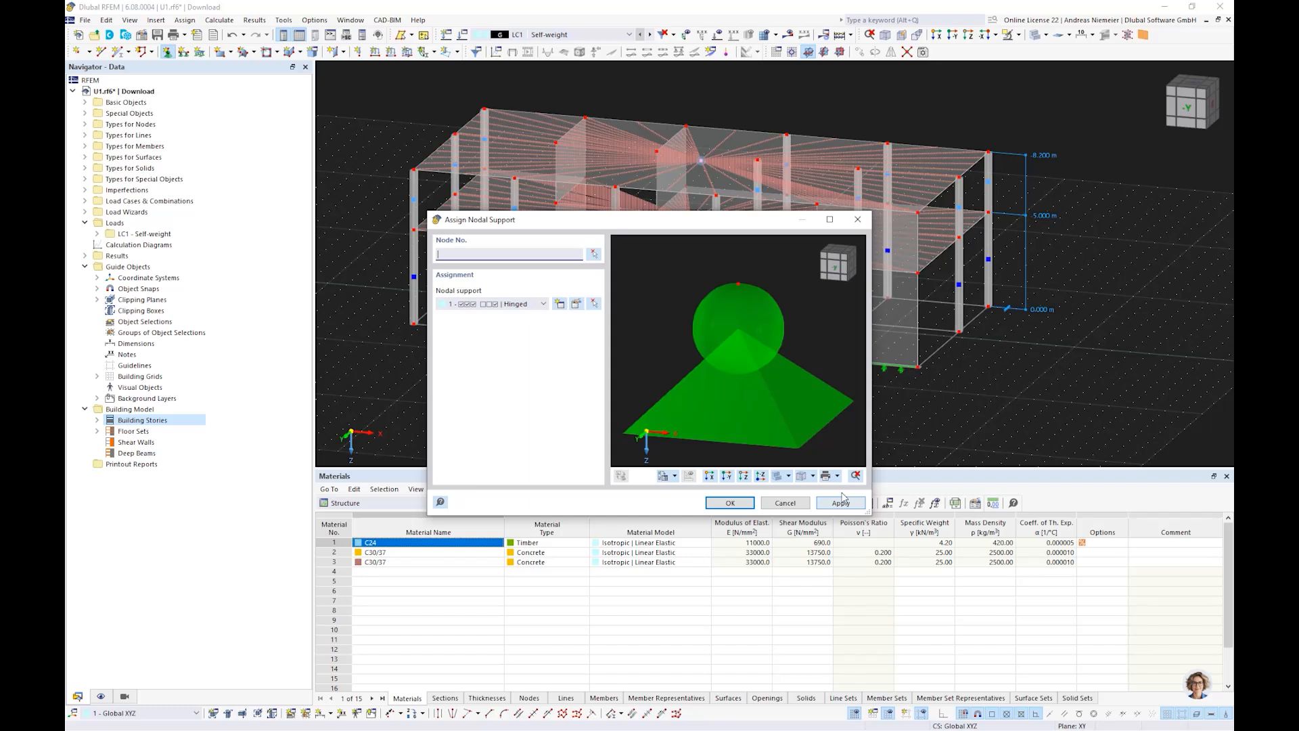
click(841, 502)
ctrl+middle_drag(392, 308, 420, 306)
drag(372, 275, 539, 357)
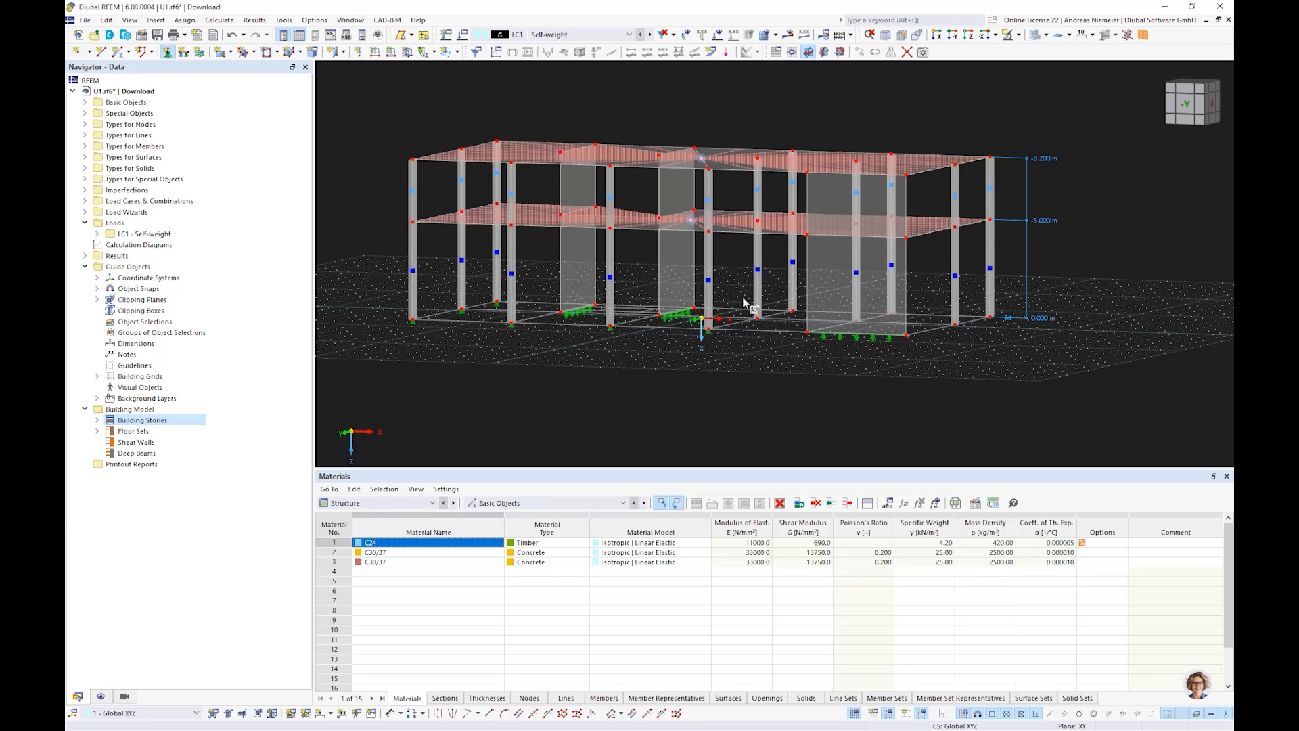
scroll(1014, 359, up, 2)
ctrl+middle_drag(1012, 365, 952, 370)
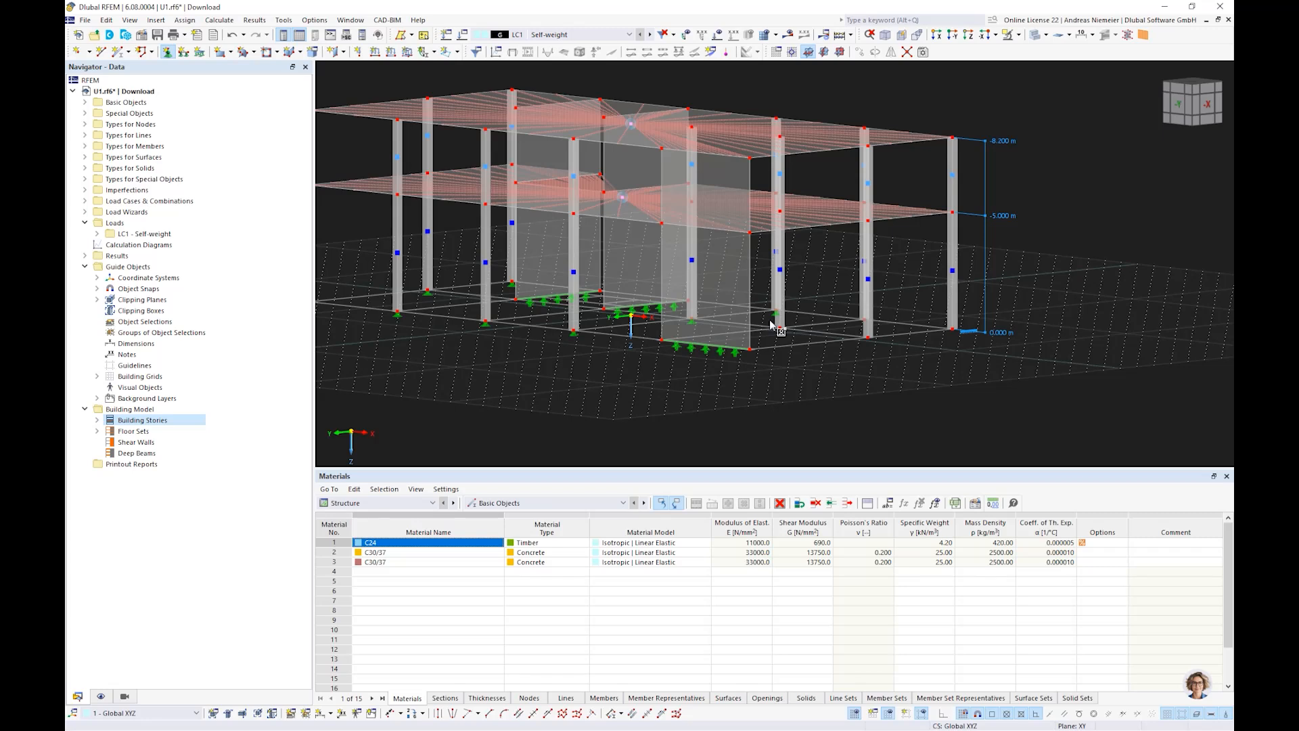
middle_drag(593, 395, 676, 400)
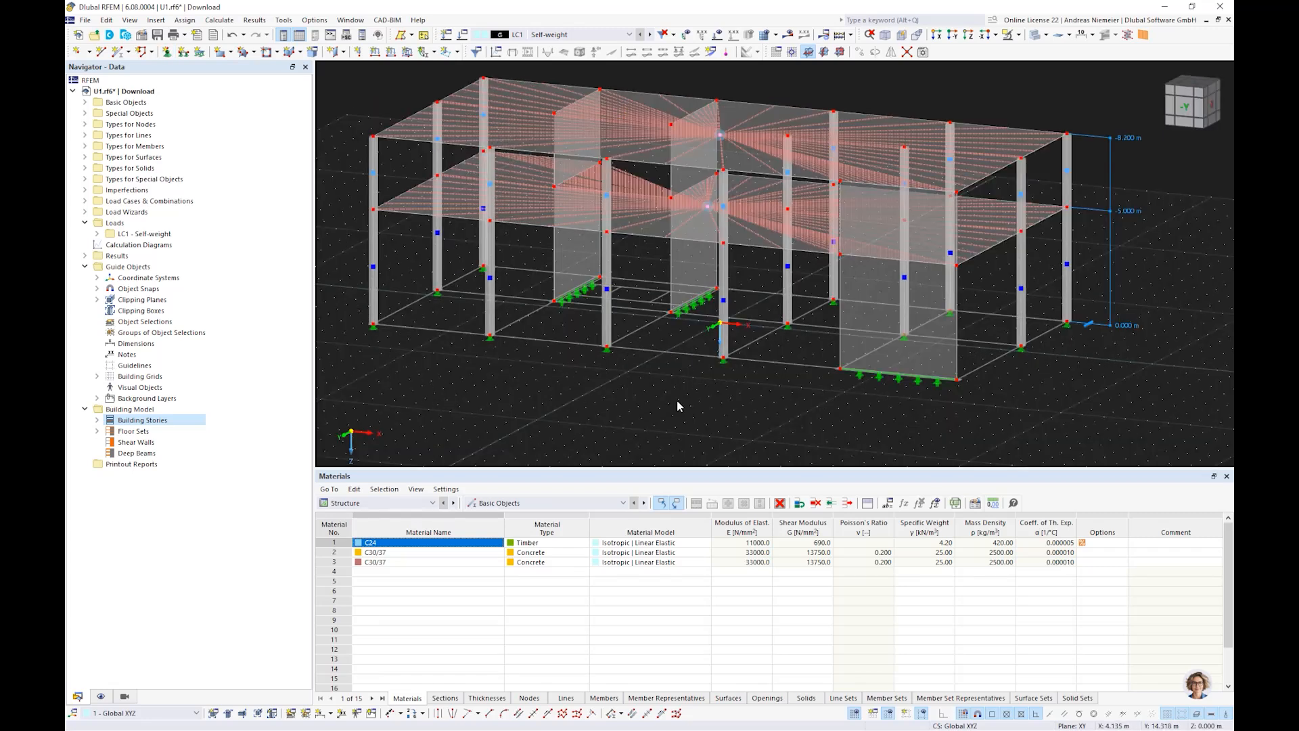
Calculate and display the LC1 Self-weight results, and close the summary table to enlarge the model view.
scroll(676, 400, down, 3)
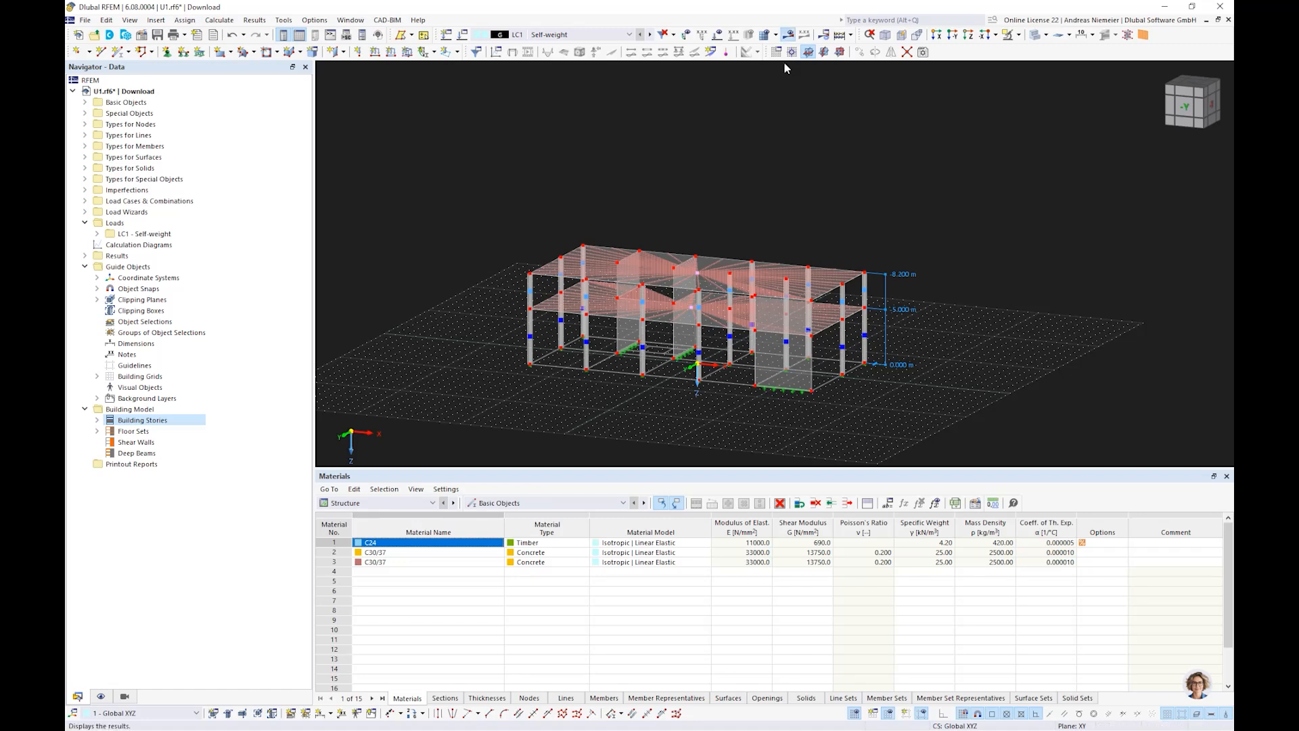
click(786, 35)
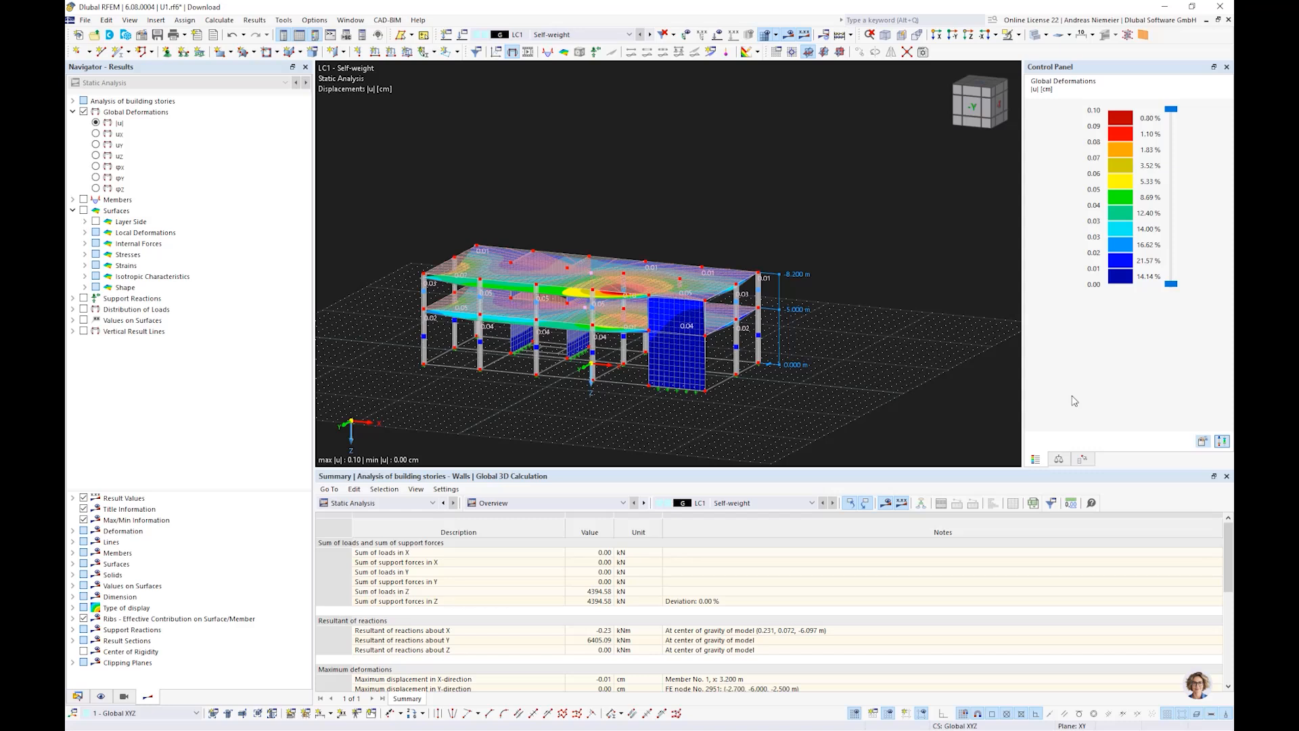
click(1226, 476)
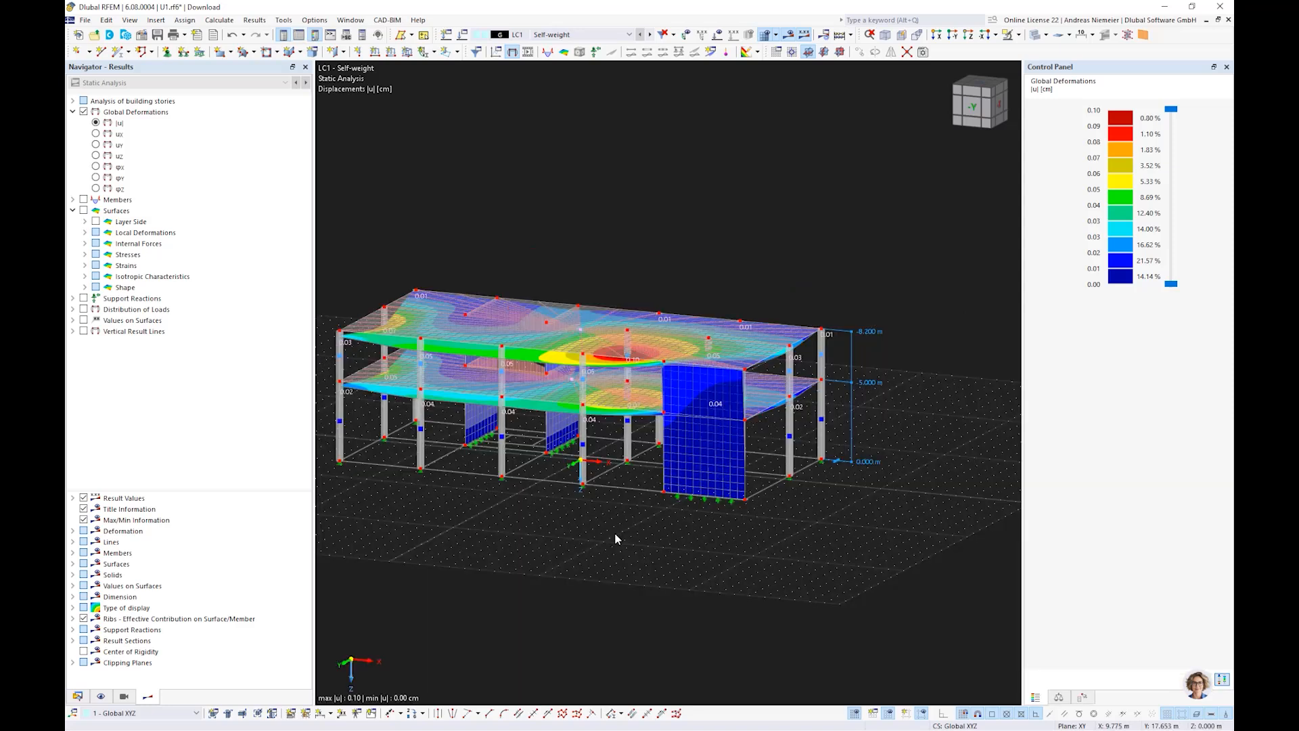
middle_drag(541, 572, 600, 522)
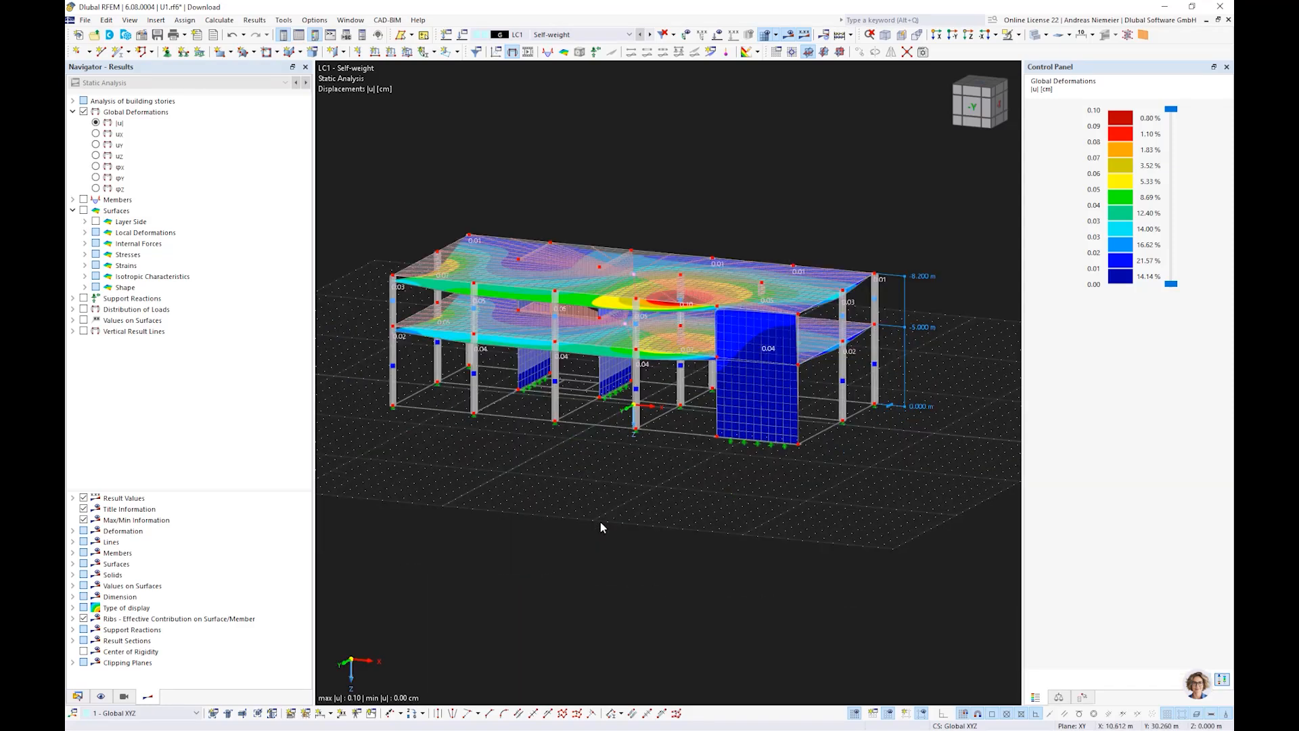
Show the global deformations from the Floors | Local 2D Calculation and examine the slabs from the side and in perspective.
click(72, 101)
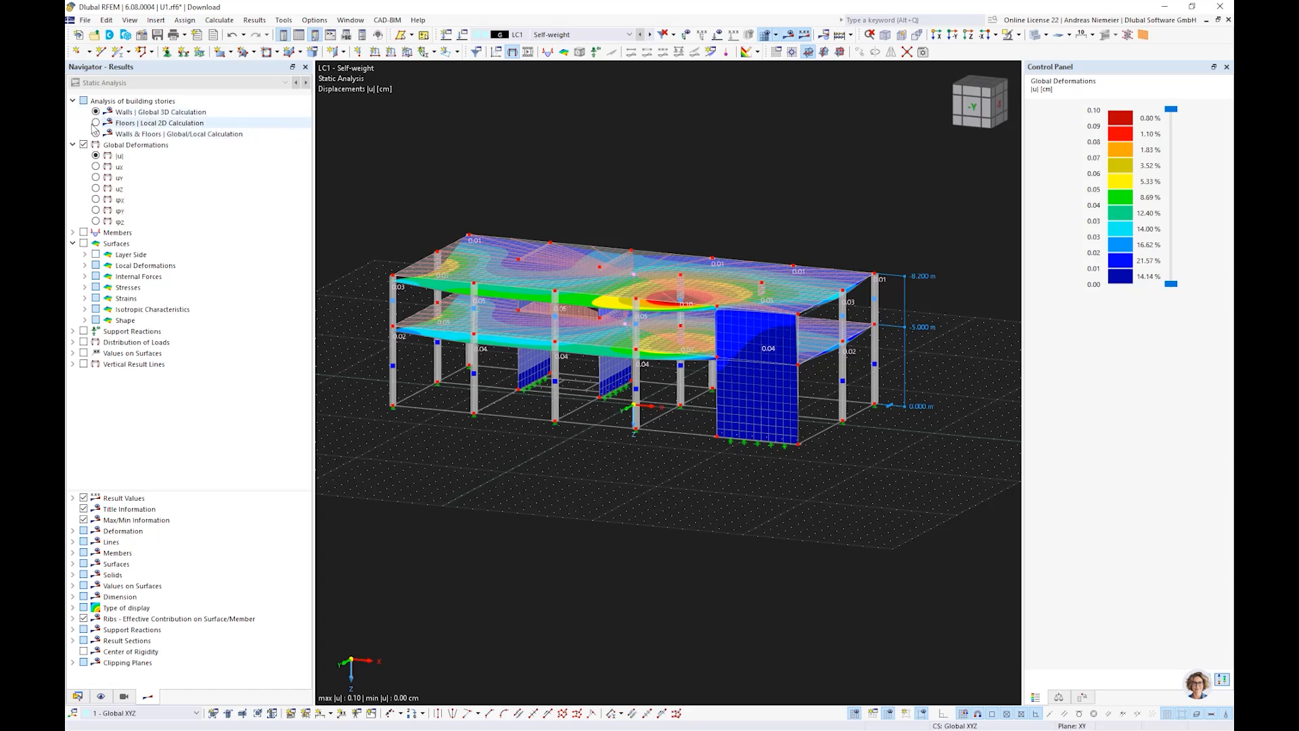
click(99, 124)
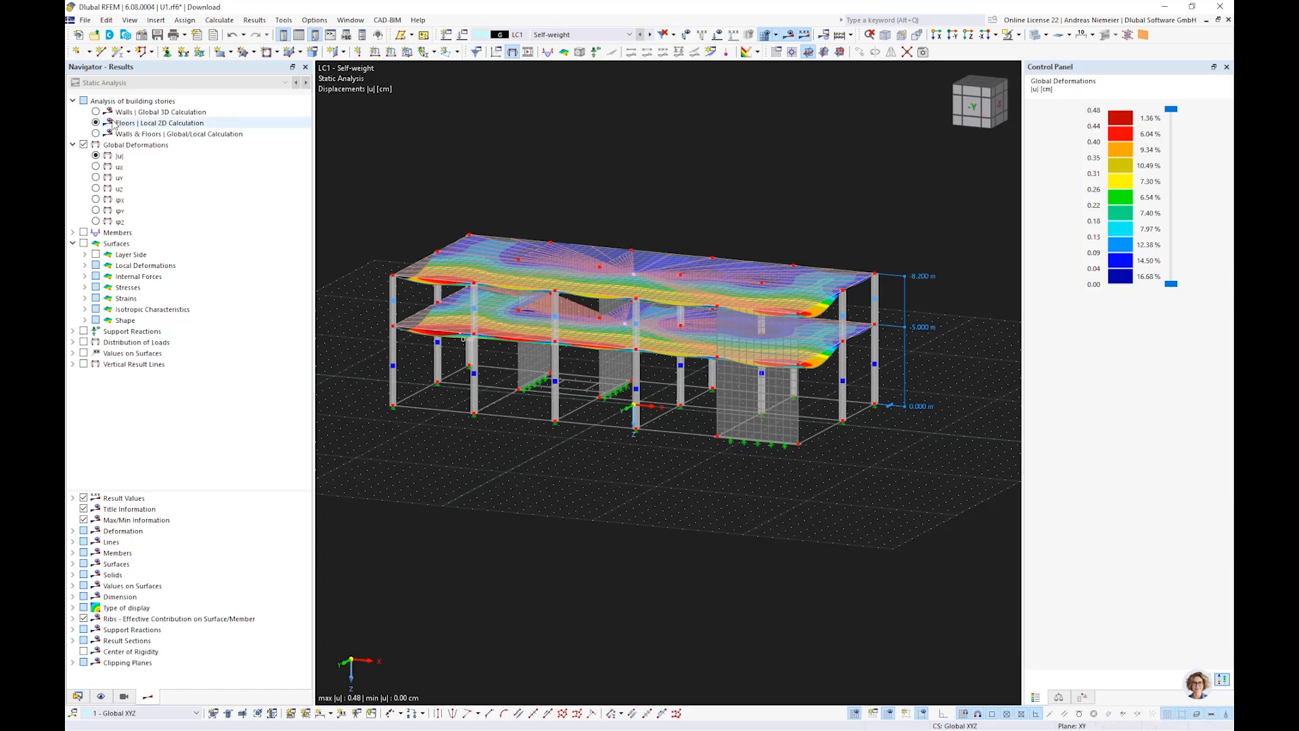
ctrl+middle_drag(594, 410, 539, 464)
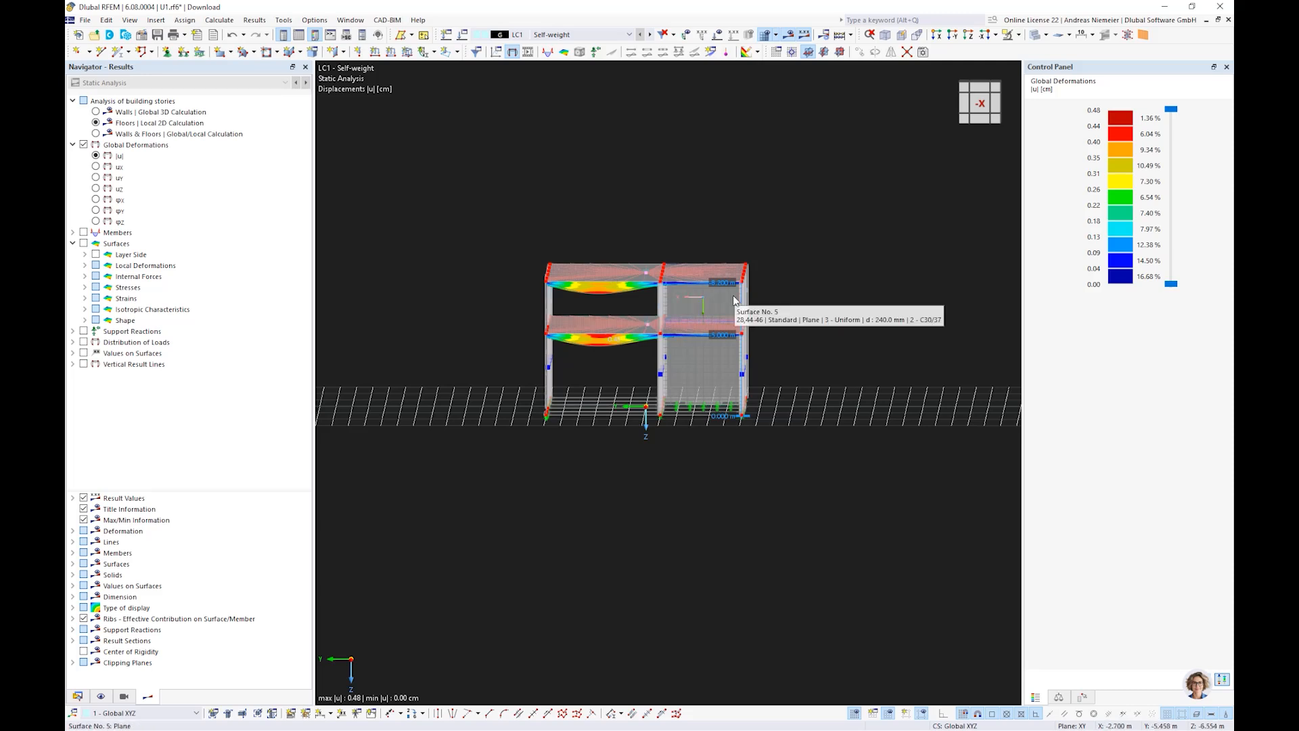
scroll(637, 341, up, 1)
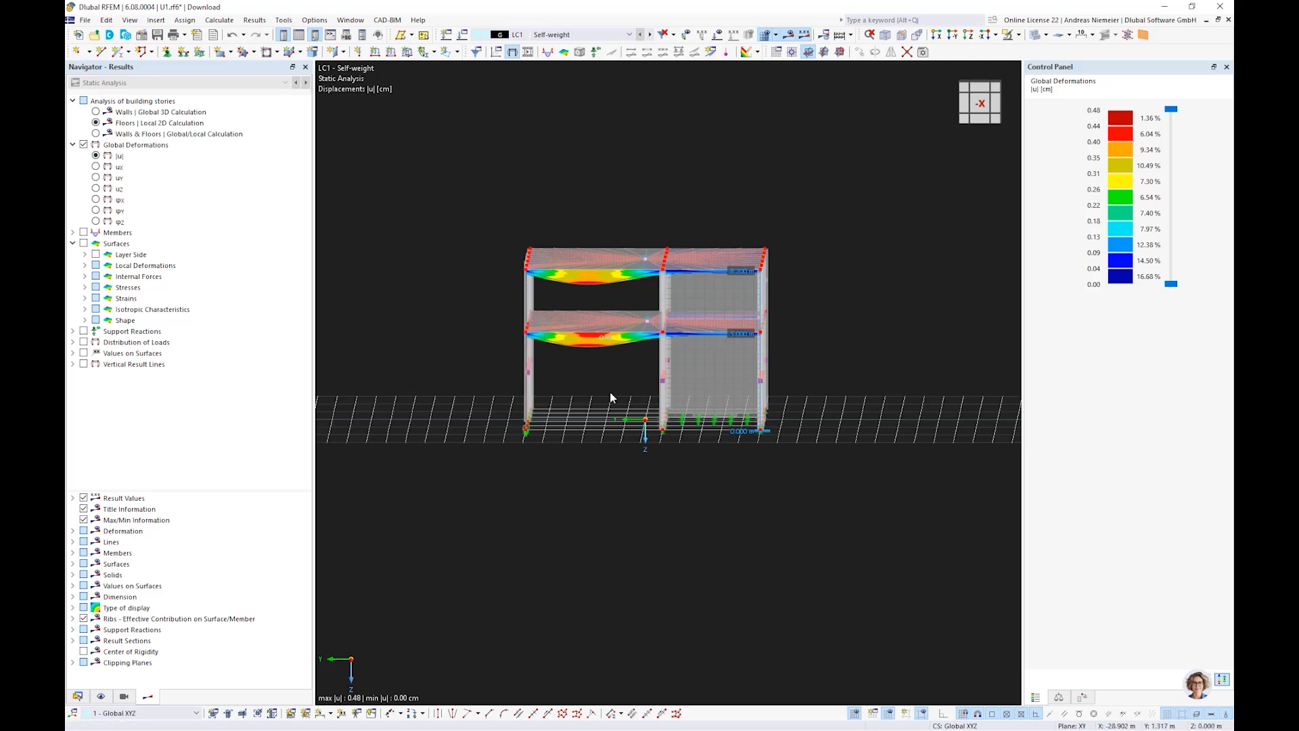
ctrl+middle_drag(415, 428, 368, 384)
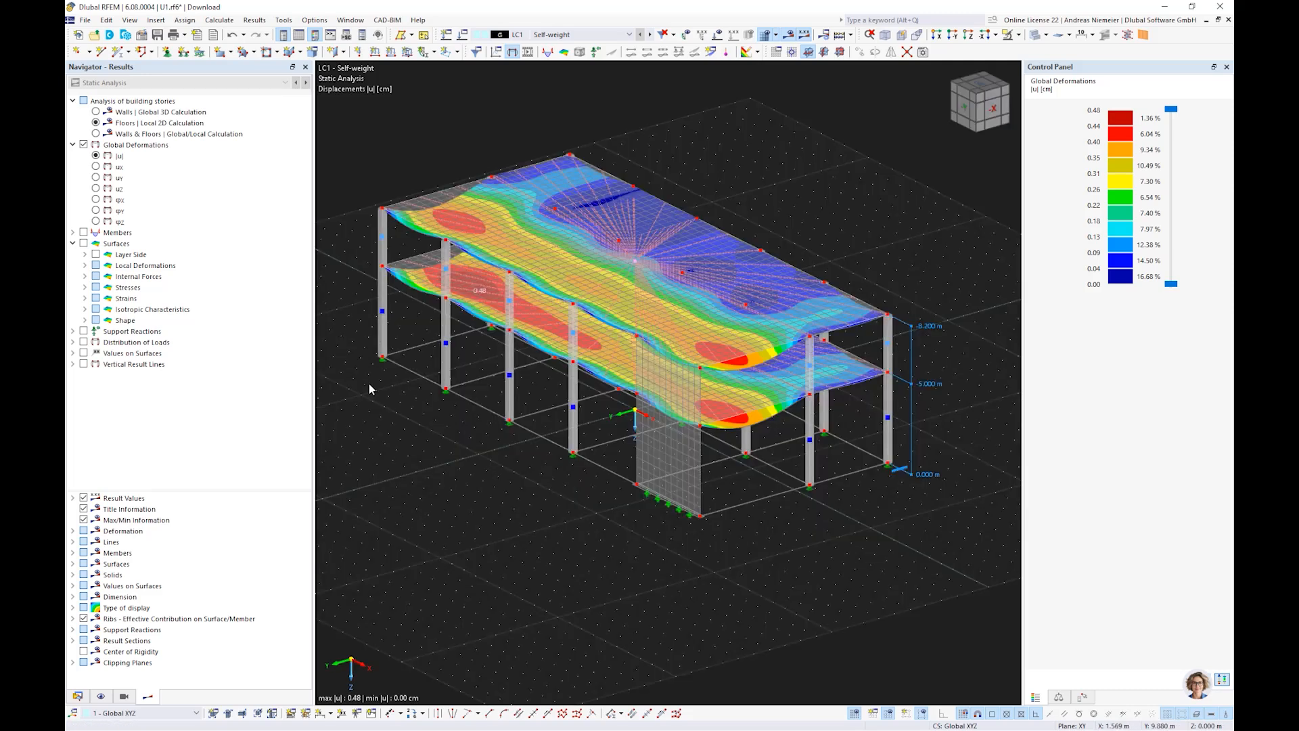
Display the basic internal forces of the floor surfaces, first the moments mx and then the axial forces nx.
click(84, 276)
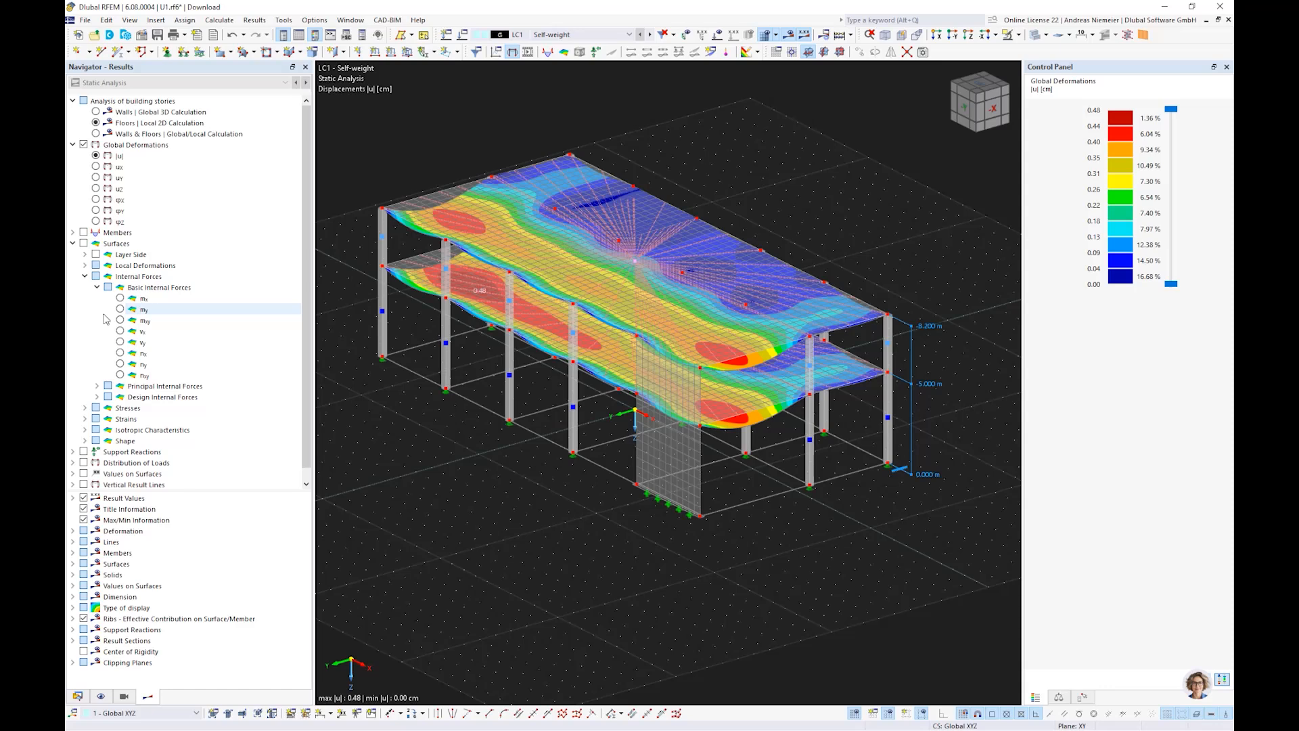
click(120, 299)
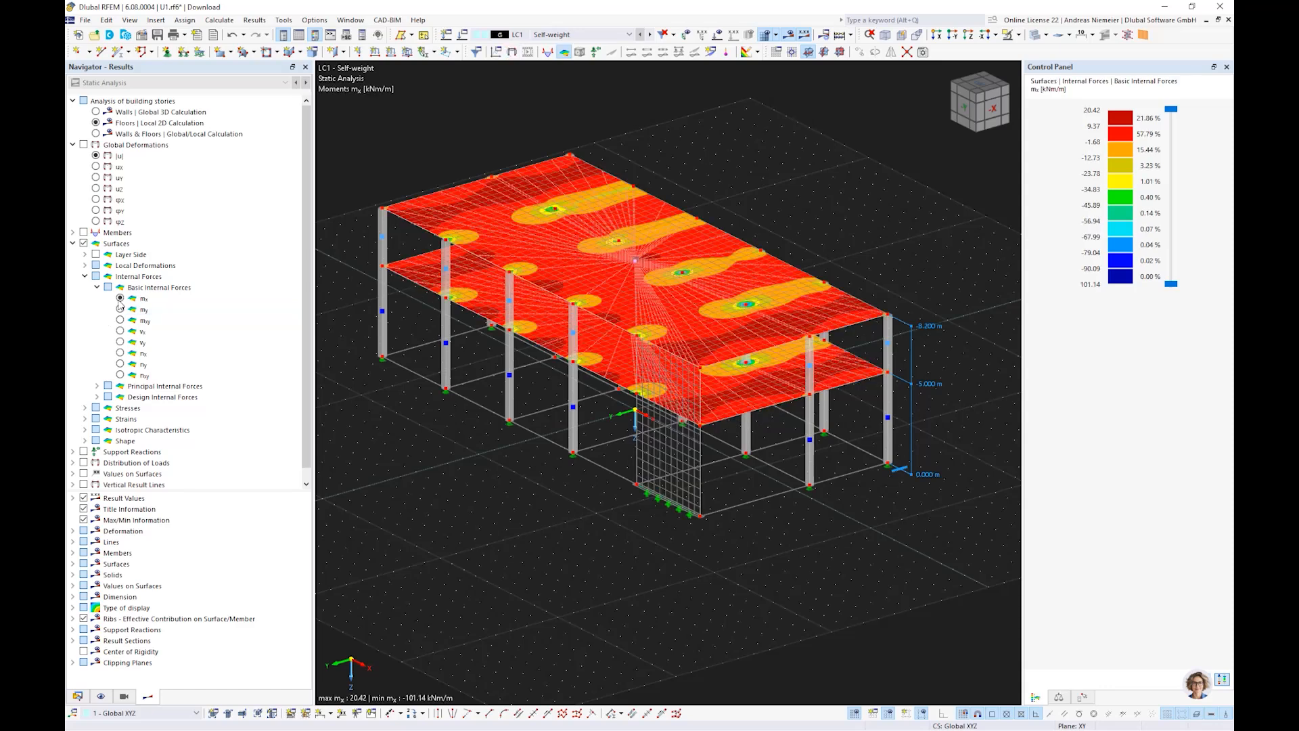
click(120, 353)
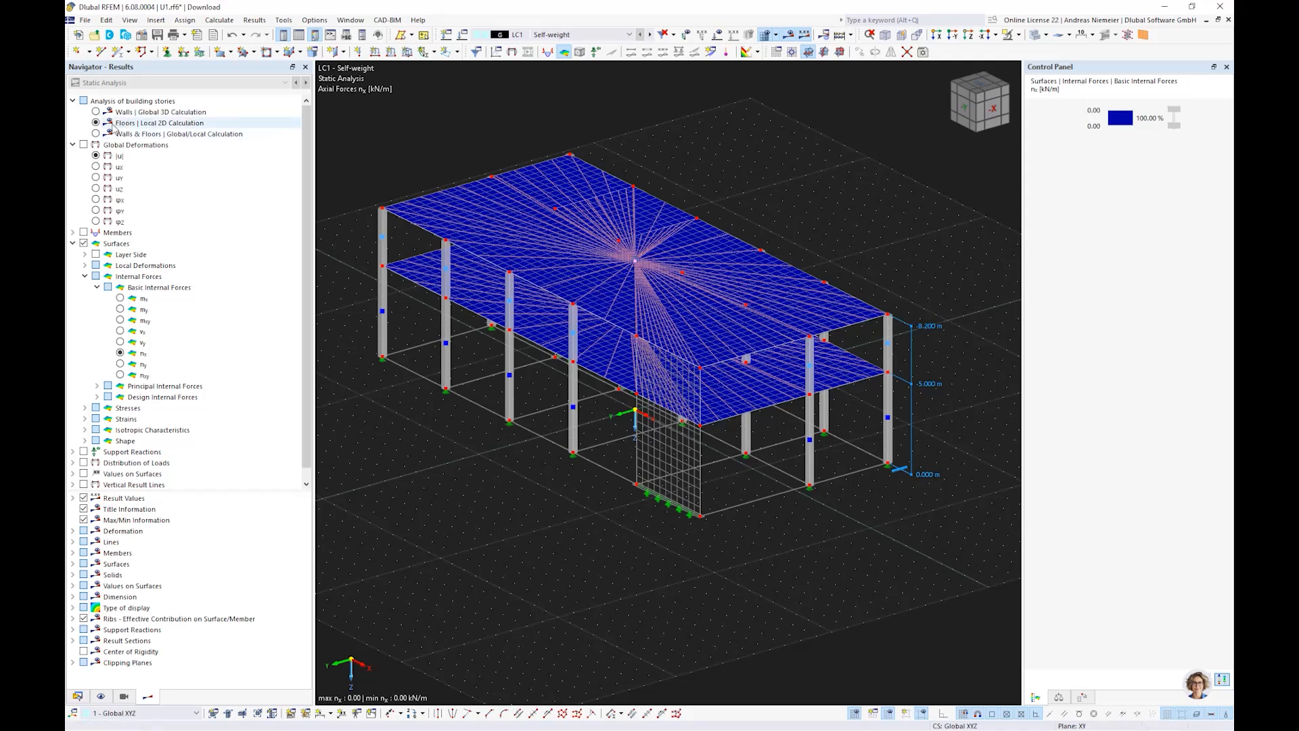
Switch to the Walls | Global 3D Calculation results and examine the axial forces nx in the walls from several angles.
click(95, 113)
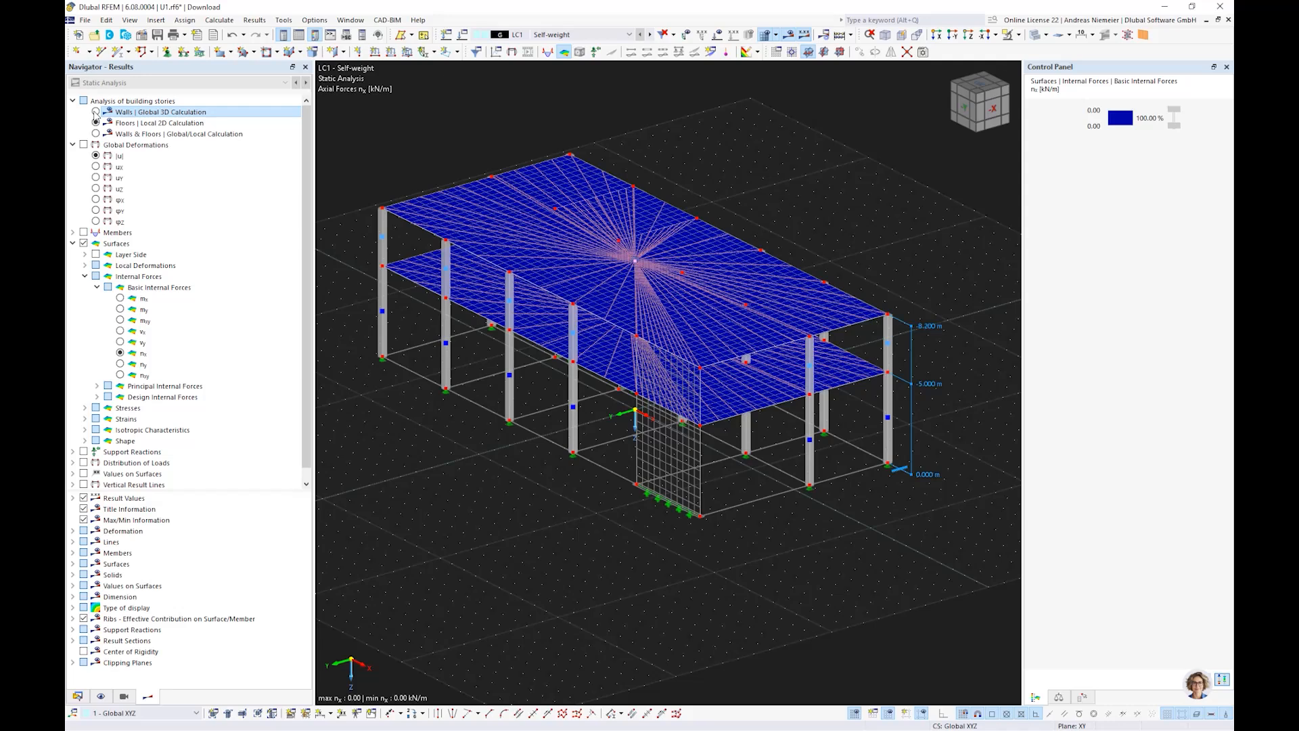
ctrl+middle_drag(538, 492, 716, 452)
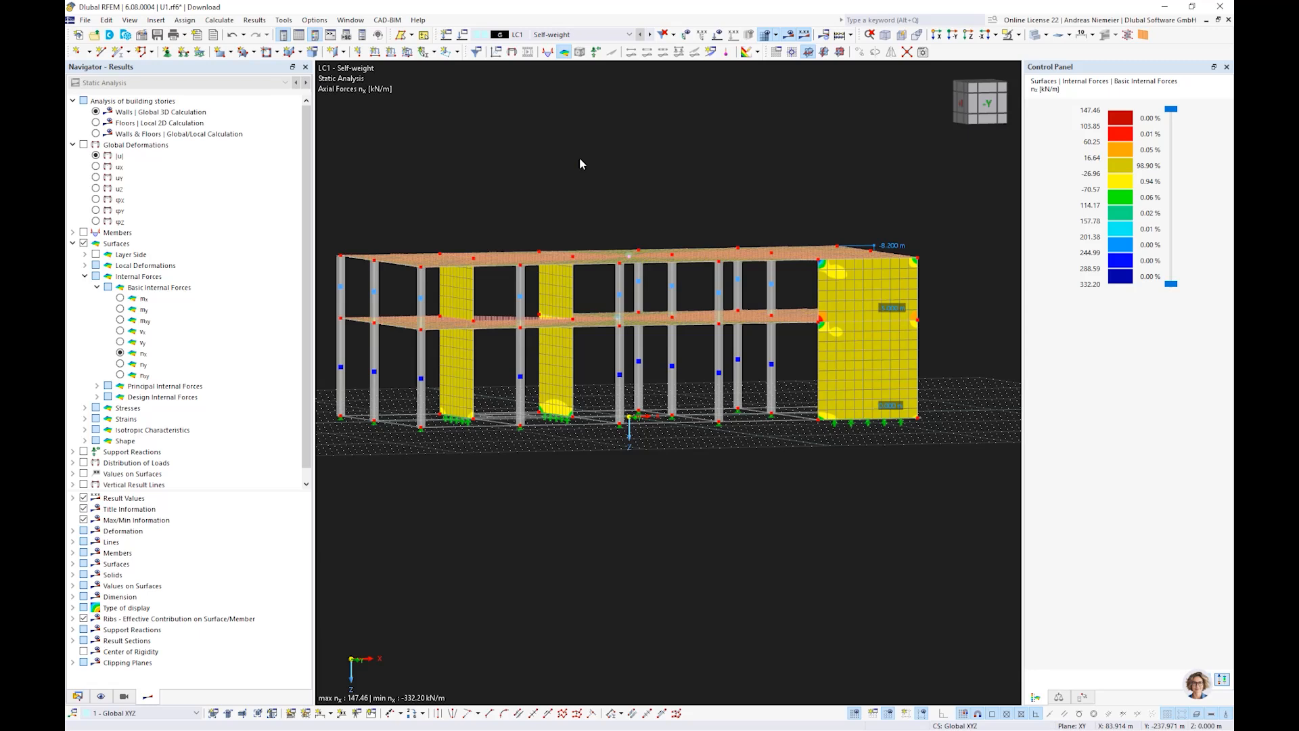
ctrl+middle_drag(580, 159, 549, 174)
scroll(644, 164, up, 1)
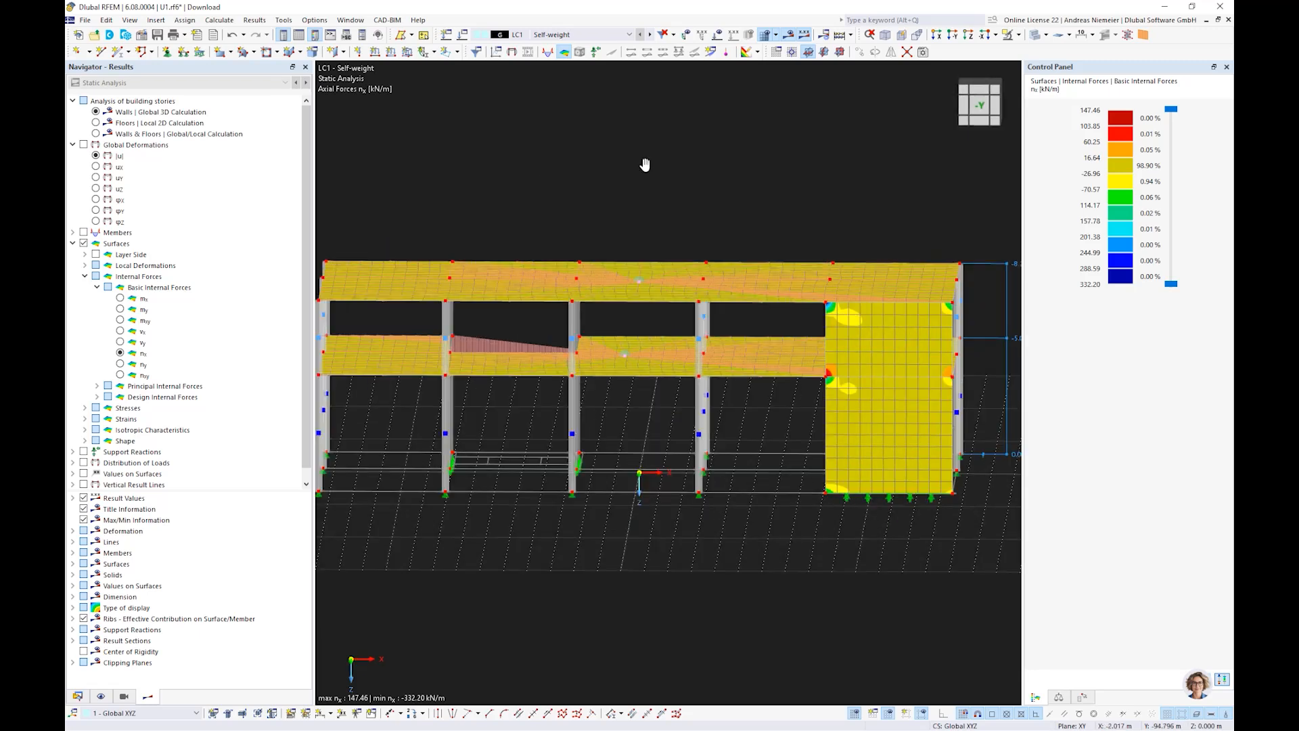
ctrl+middle_drag(644, 164, 626, 159)
scroll(626, 159, down, 2)
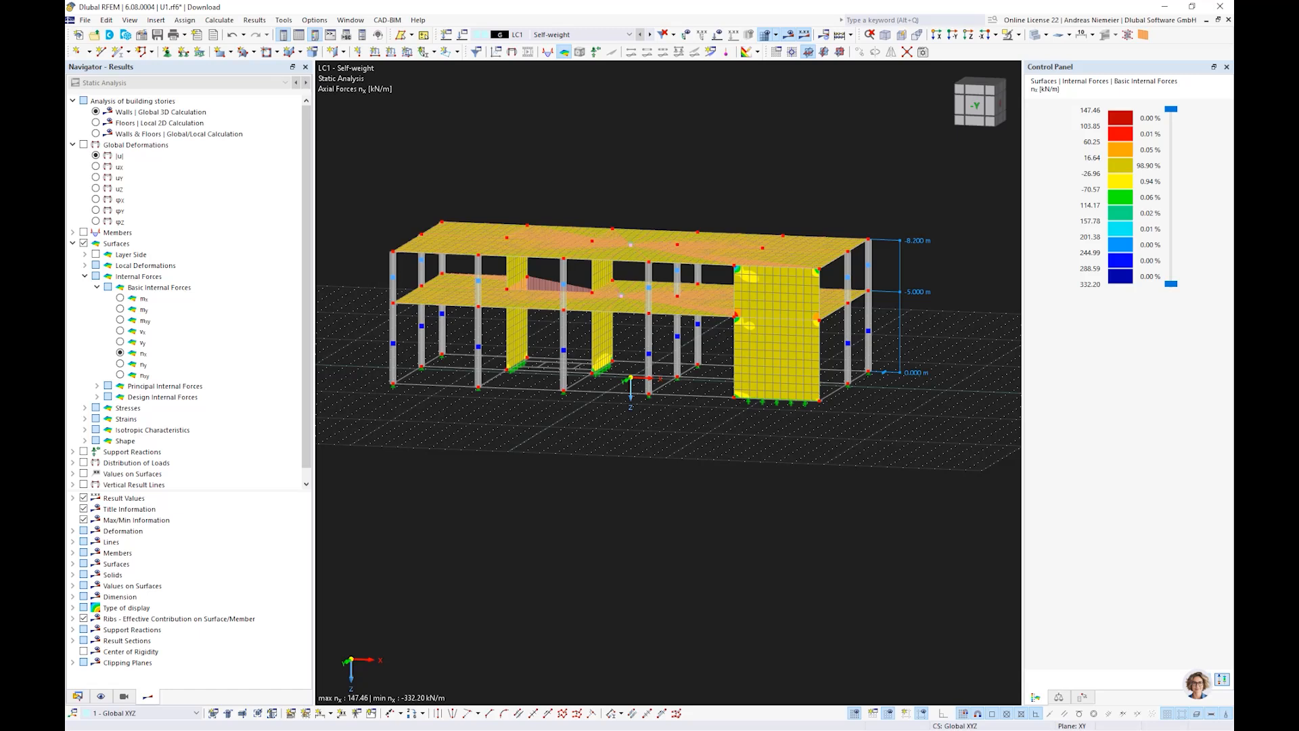
Close the current two-story building model without saving its changes.
click(86, 21)
click(144, 93)
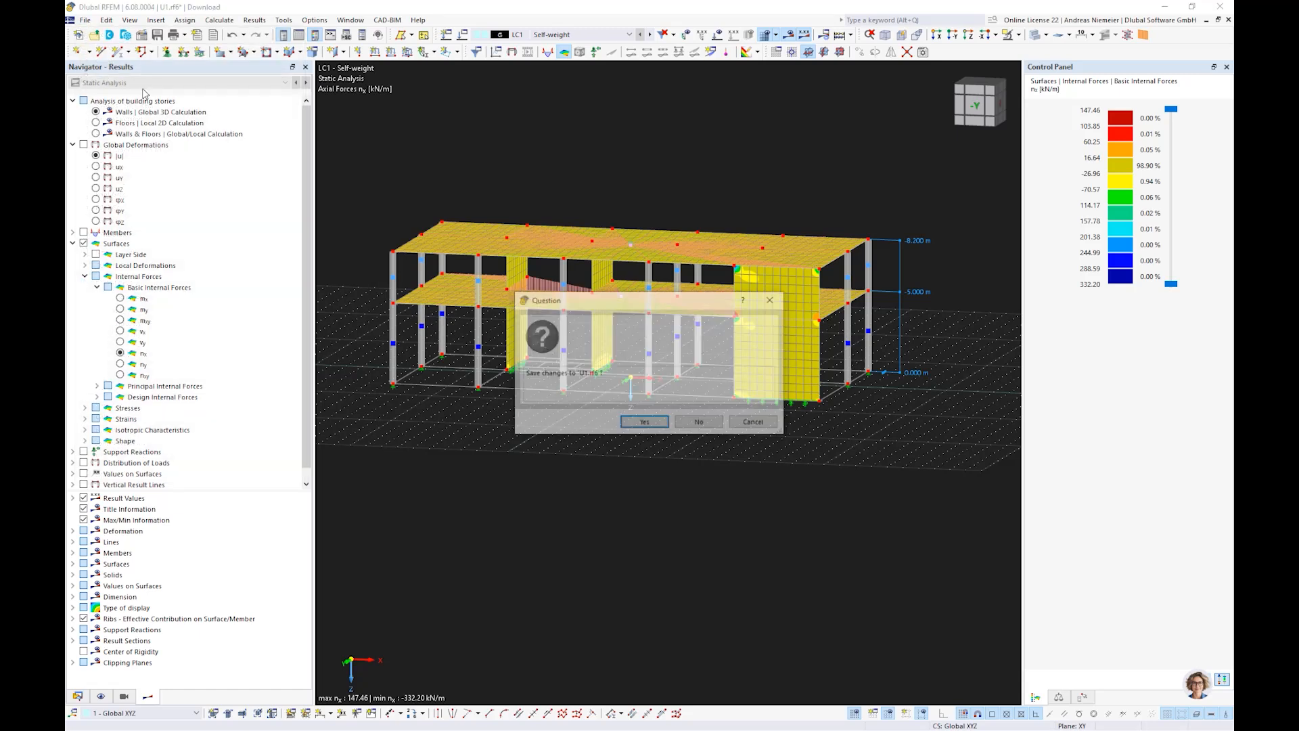
click(716, 423)
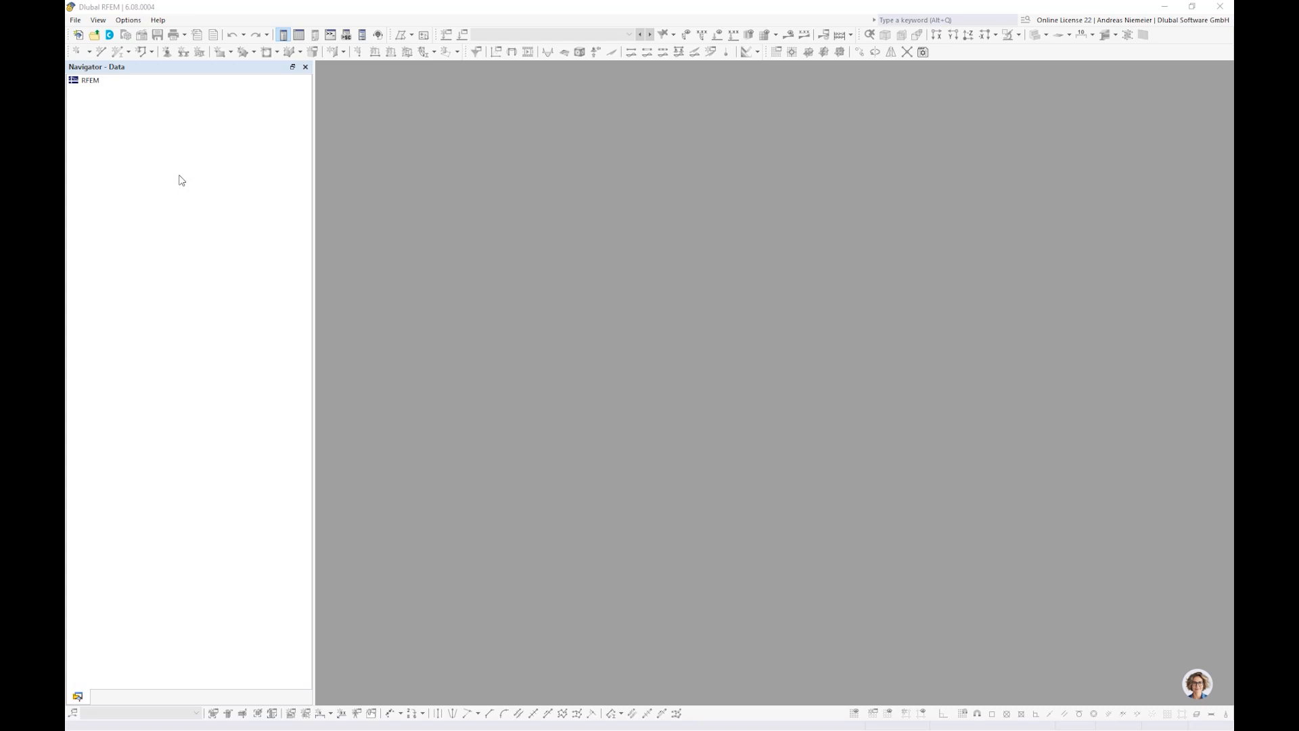
Open the model file Building Modell.rf6 from the Umstieg folder, sorting the file list by type to find it.
key(ctrl+o)
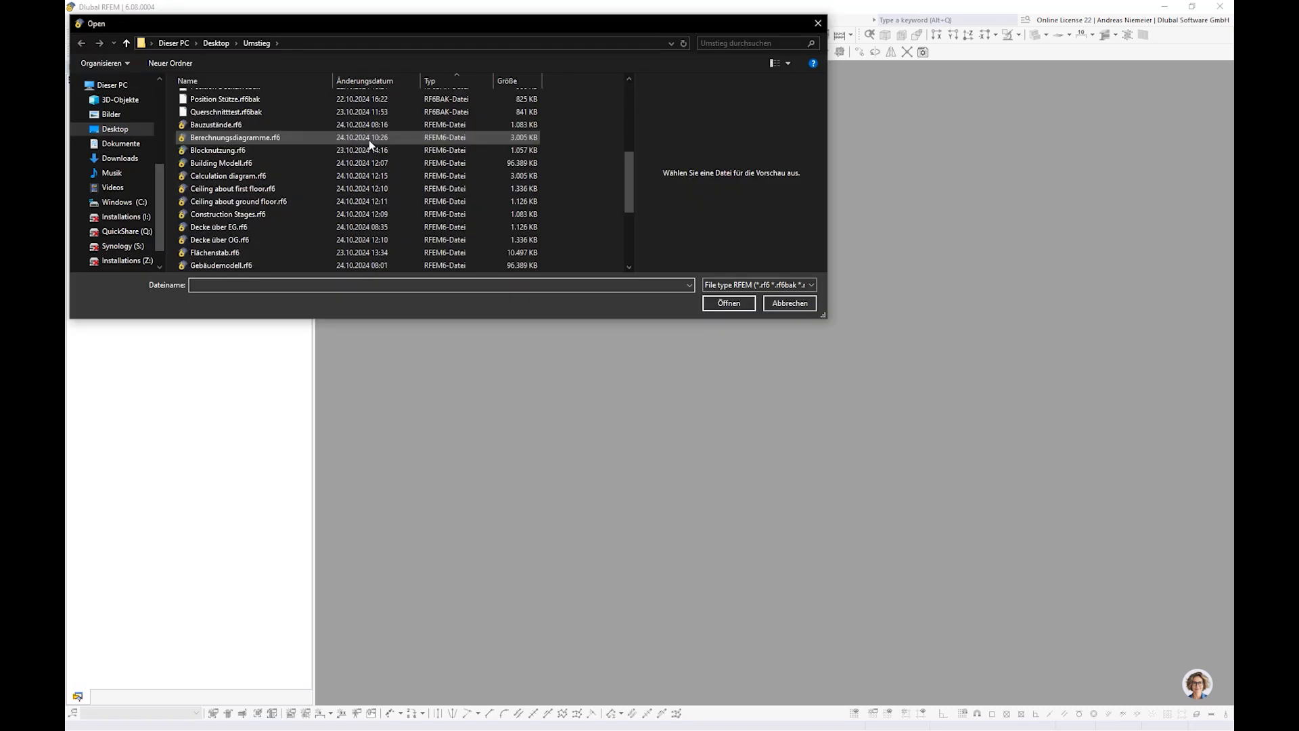
click(440, 79)
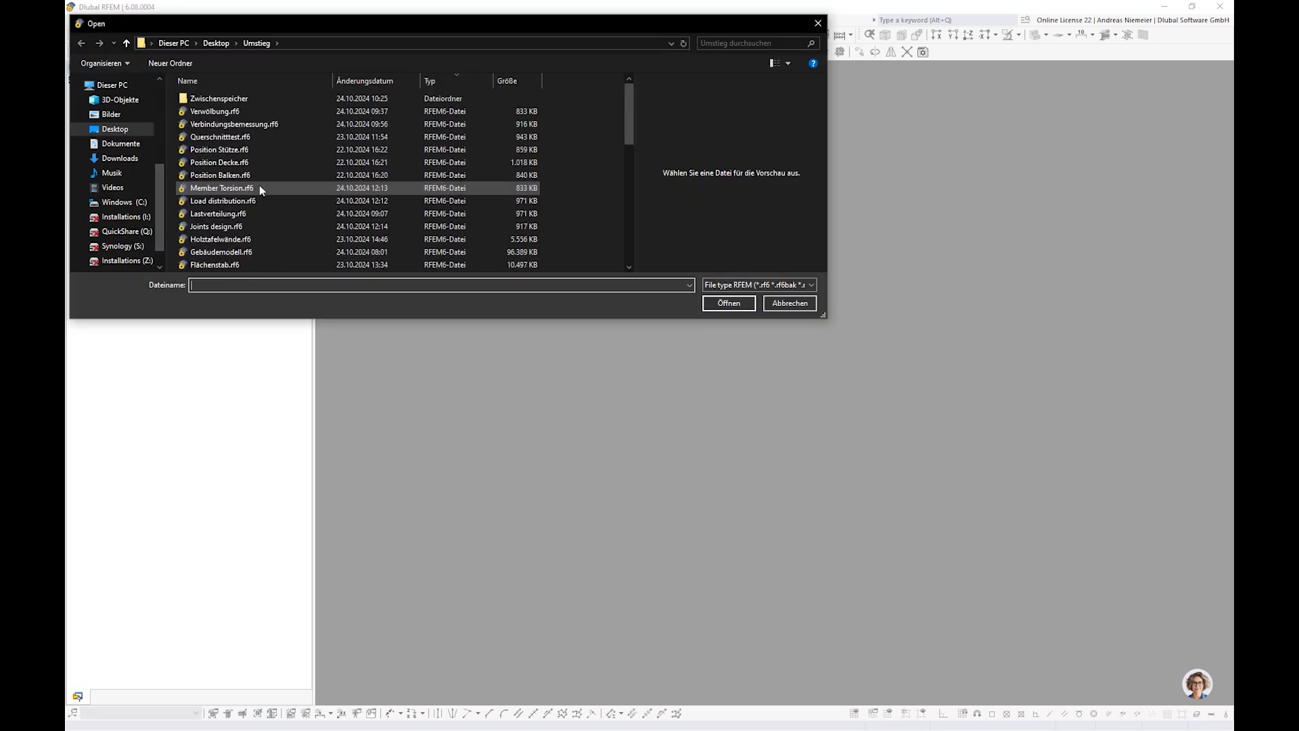
click(235, 240)
scroll(233, 239, down, 5)
click(230, 99)
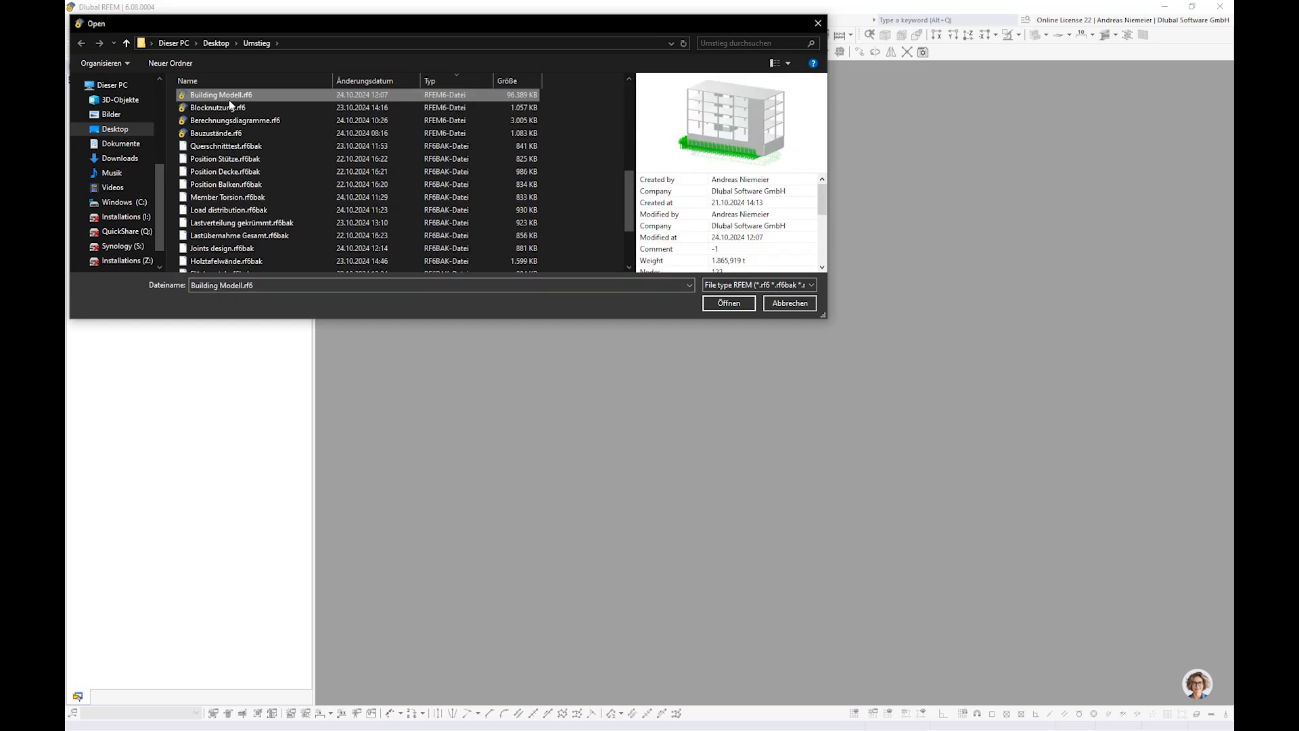
click(718, 305)
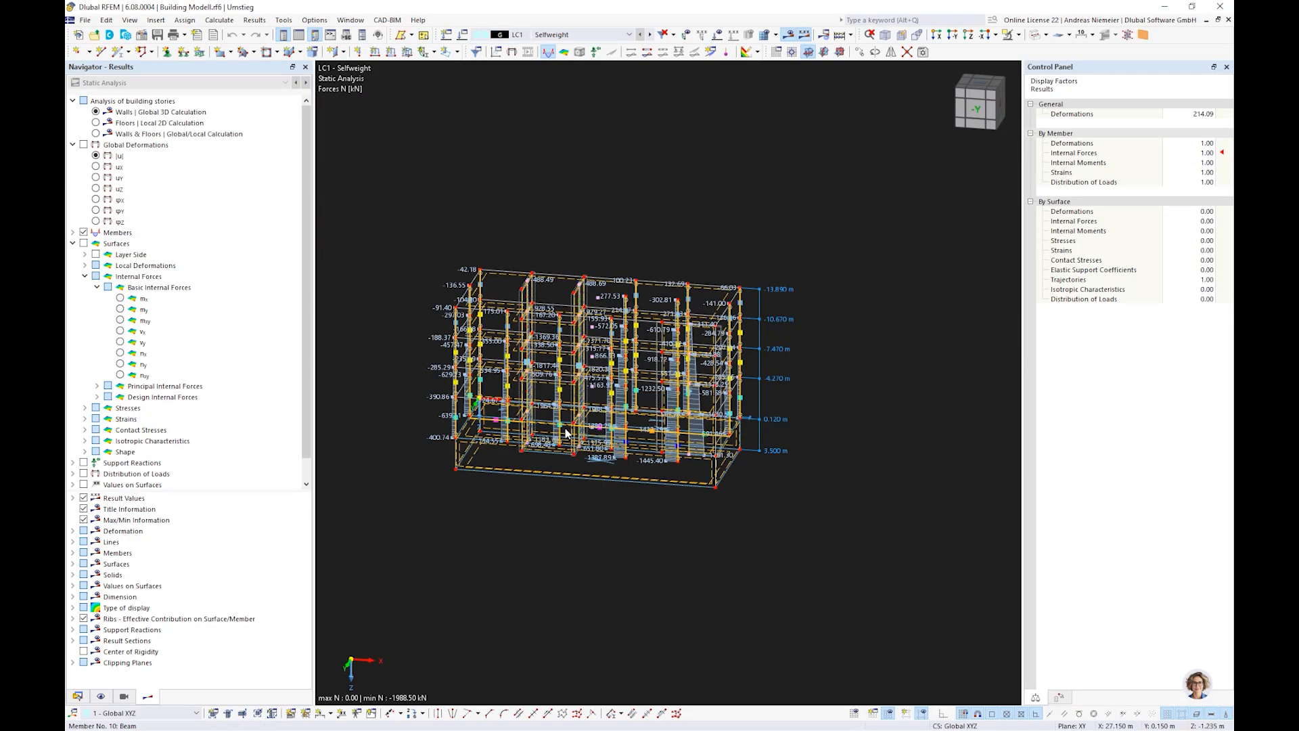
Examine the LC1 Selfweight axial forces N in the columns of the multi-story building from several angles and up close.
scroll(820, 503, up, 2)
ctrl+middle_drag(820, 503, 748, 369)
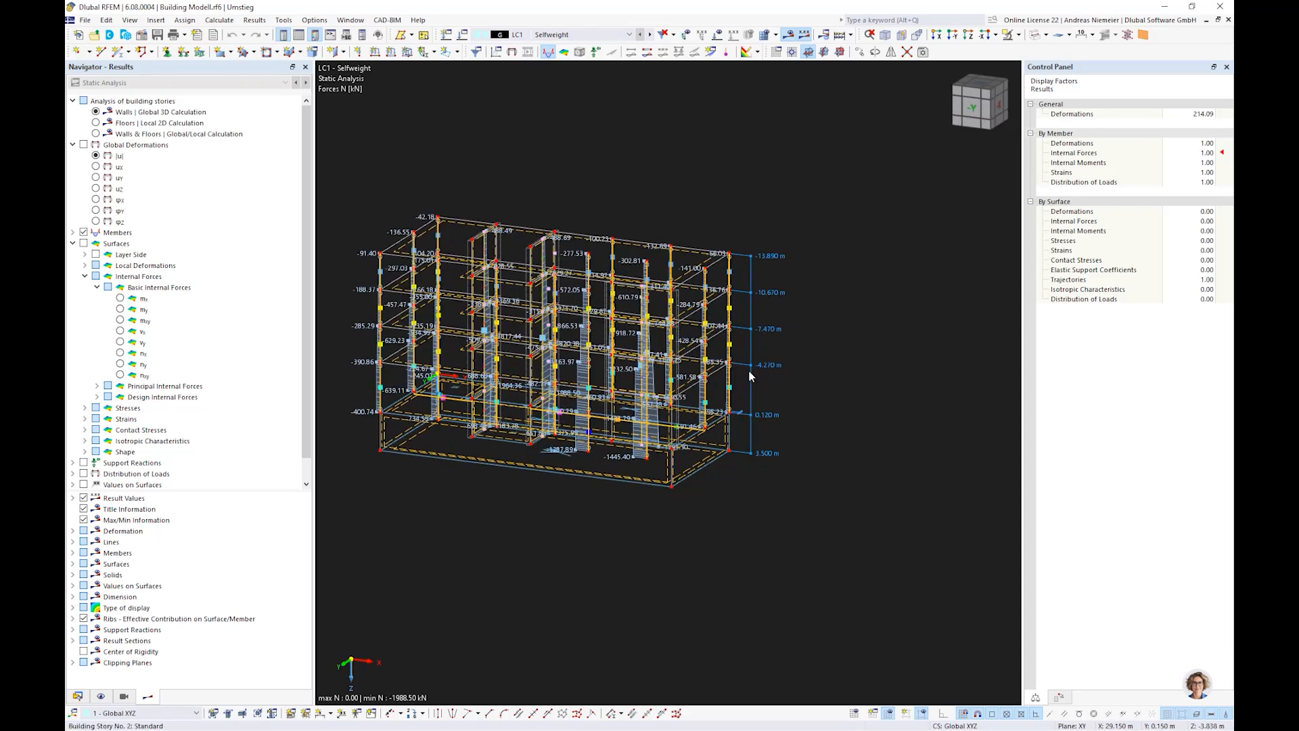
scroll(748, 369, up, 3)
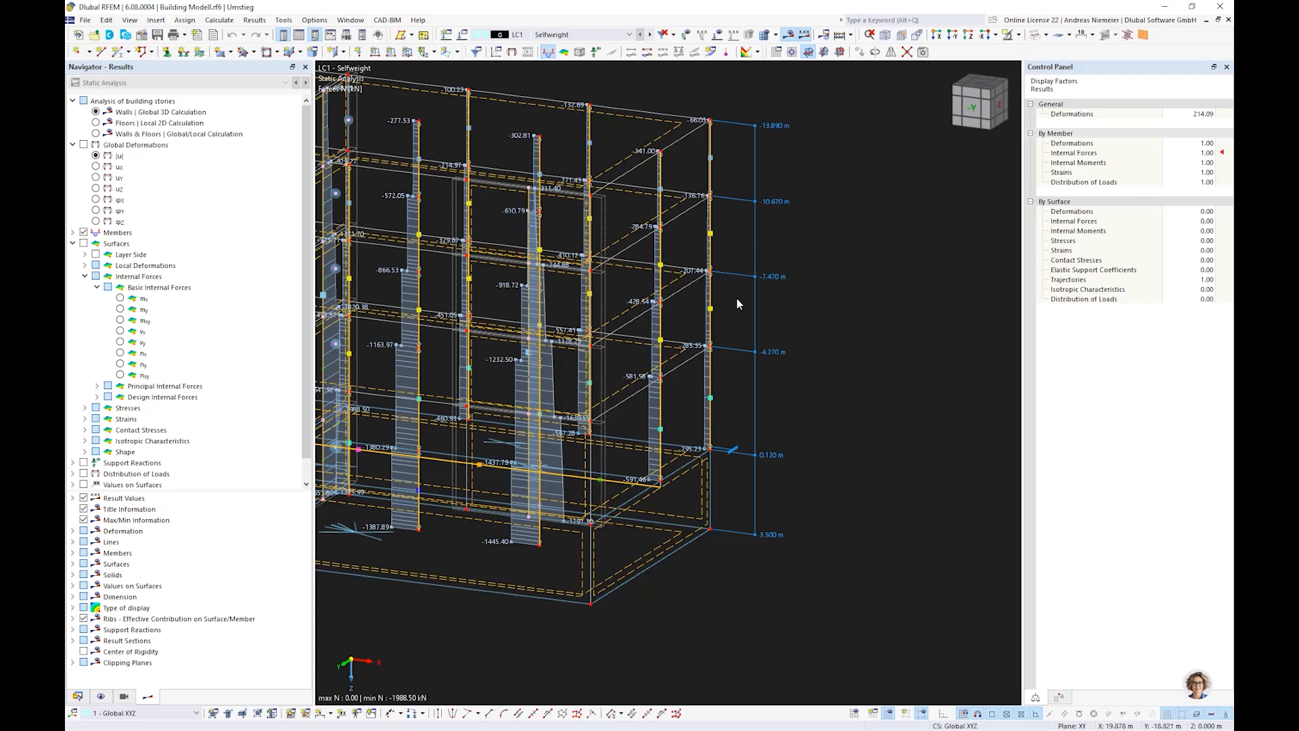
scroll(752, 335, down, 3)
scroll(654, 522, up, 1)
mouse_move(653, 522)
ctrl+middle_down()
mouse_move(558, 521)
mouse_move(634, 511)
ctrl+middle_up()
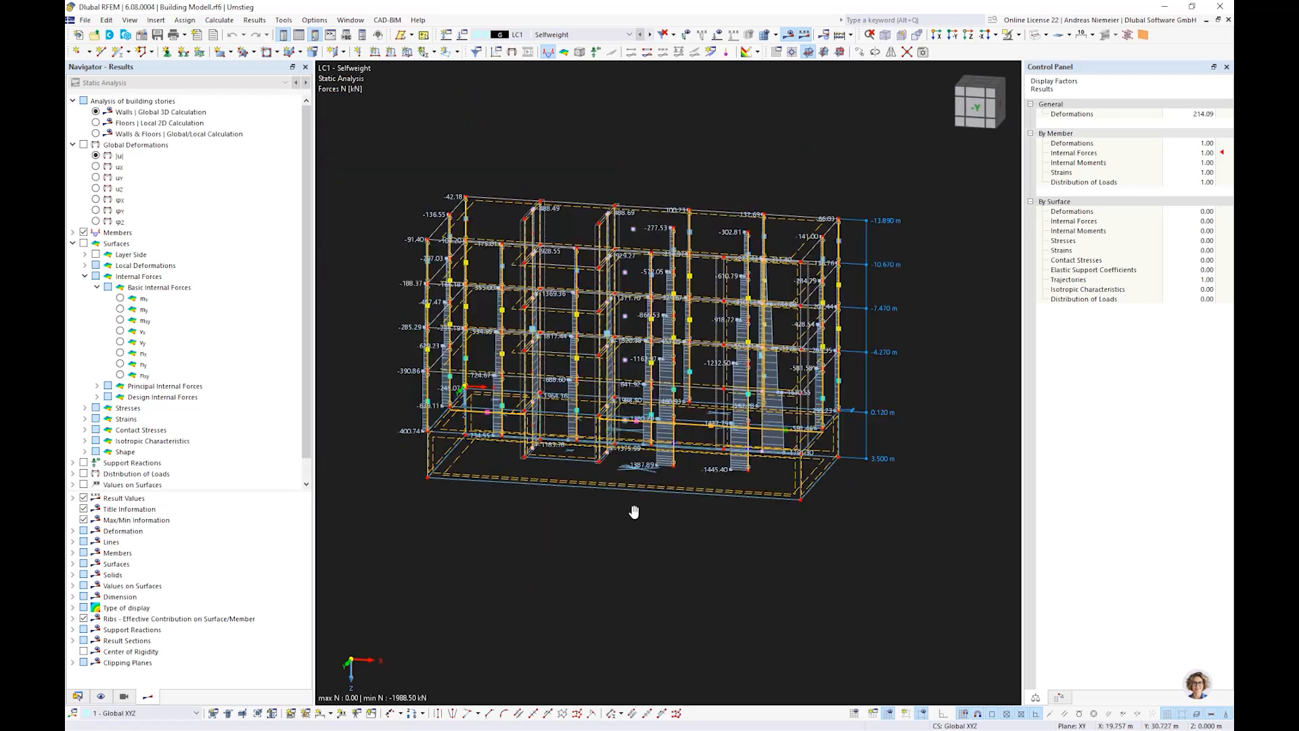
scroll(634, 512, up, 1)
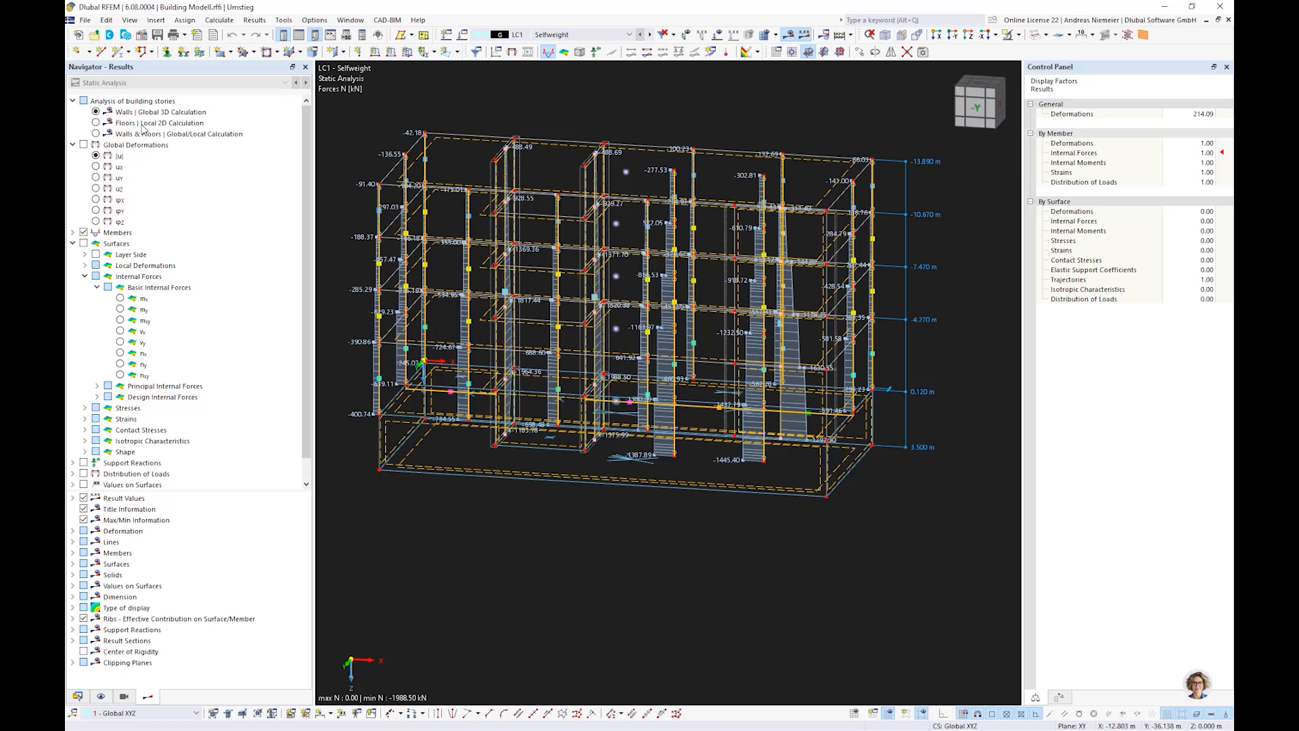
Show the global deformations from the Floors | Local 2D Calculation and examine the deflected slabs up close and from different angles.
click(97, 123)
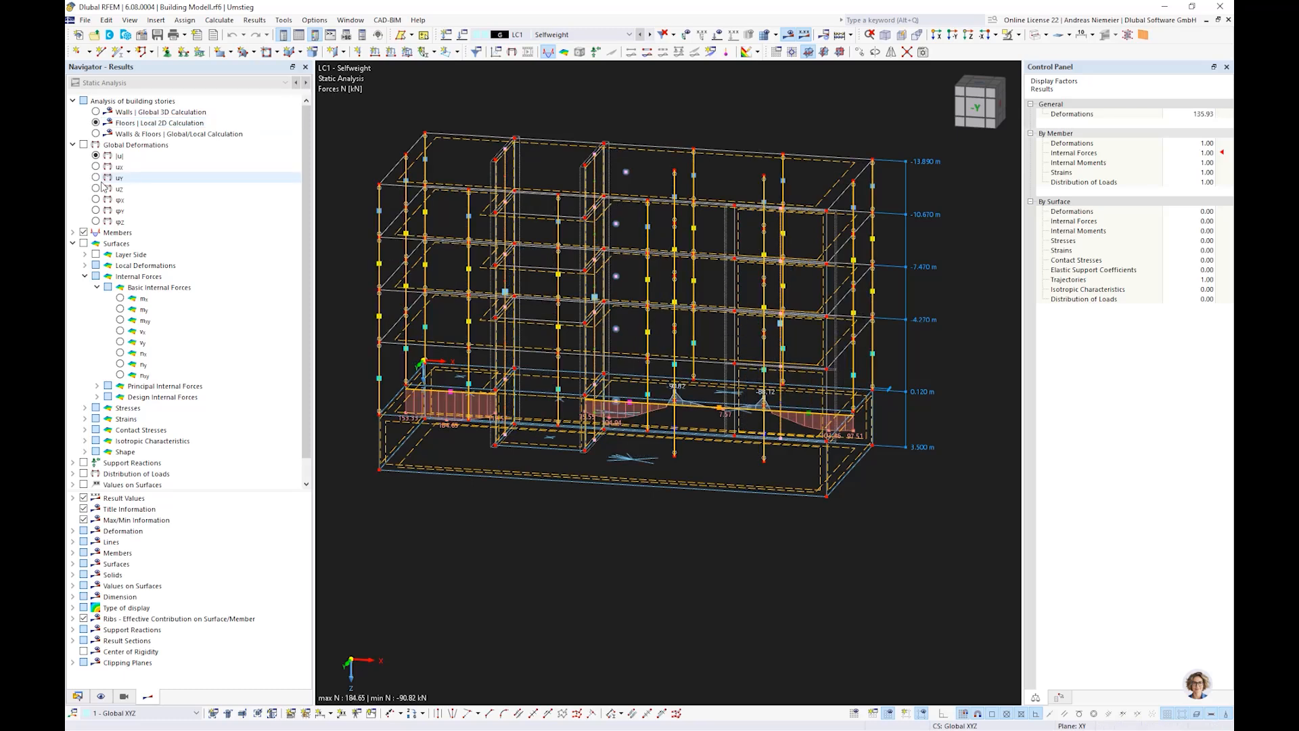
click(84, 145)
ctrl+middle_drag(705, 464, 621, 471)
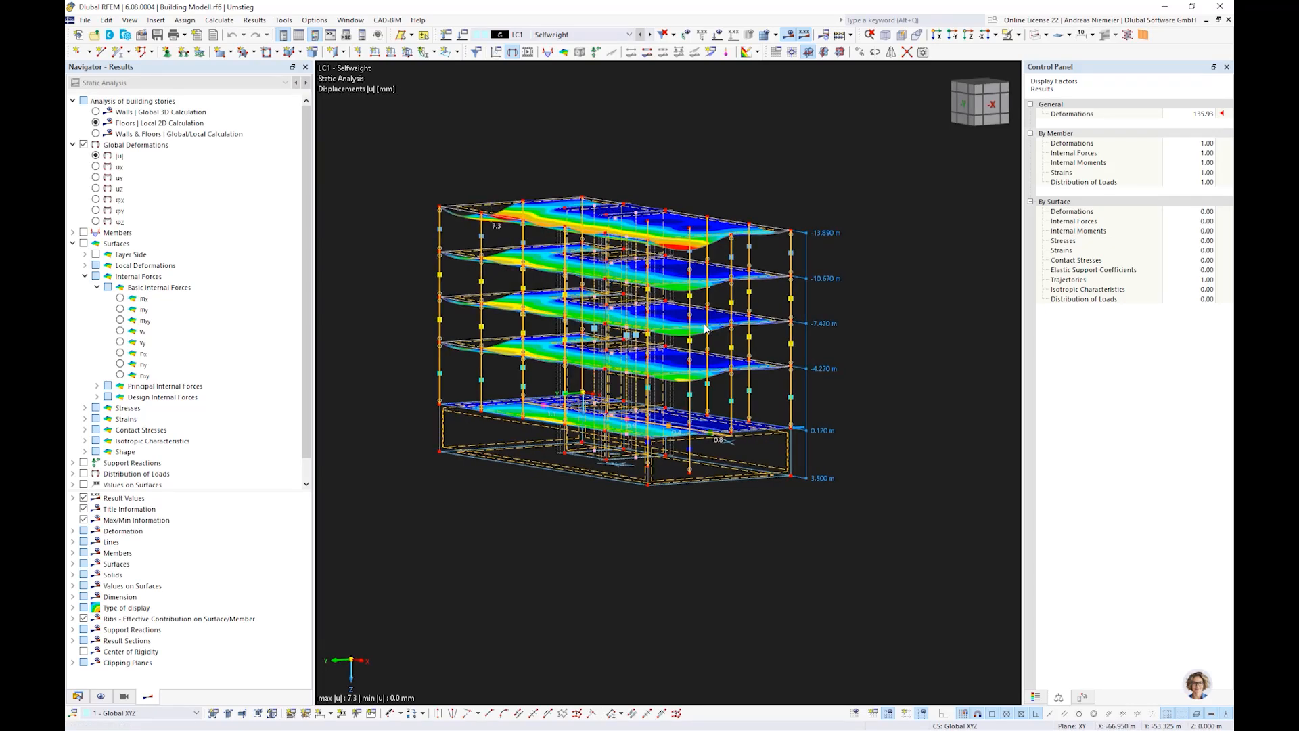
scroll(680, 179, up, 5)
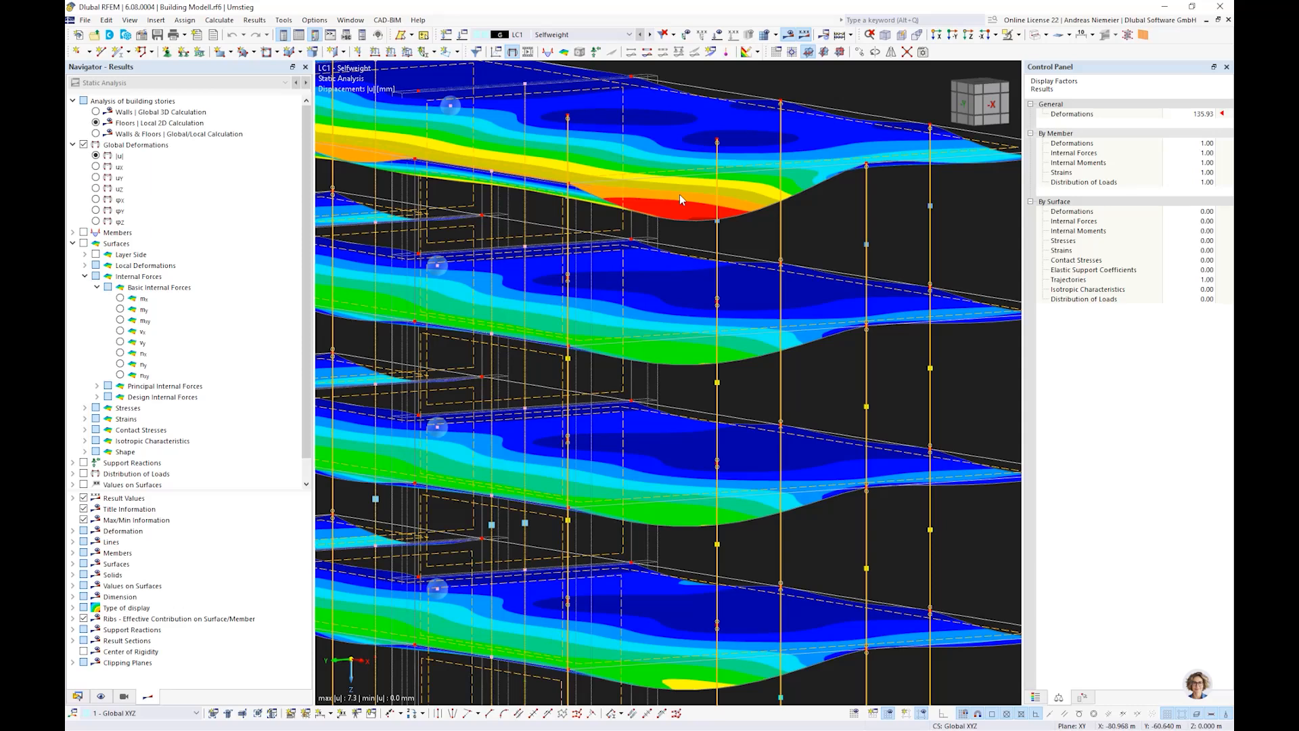
scroll(679, 193, down, 5)
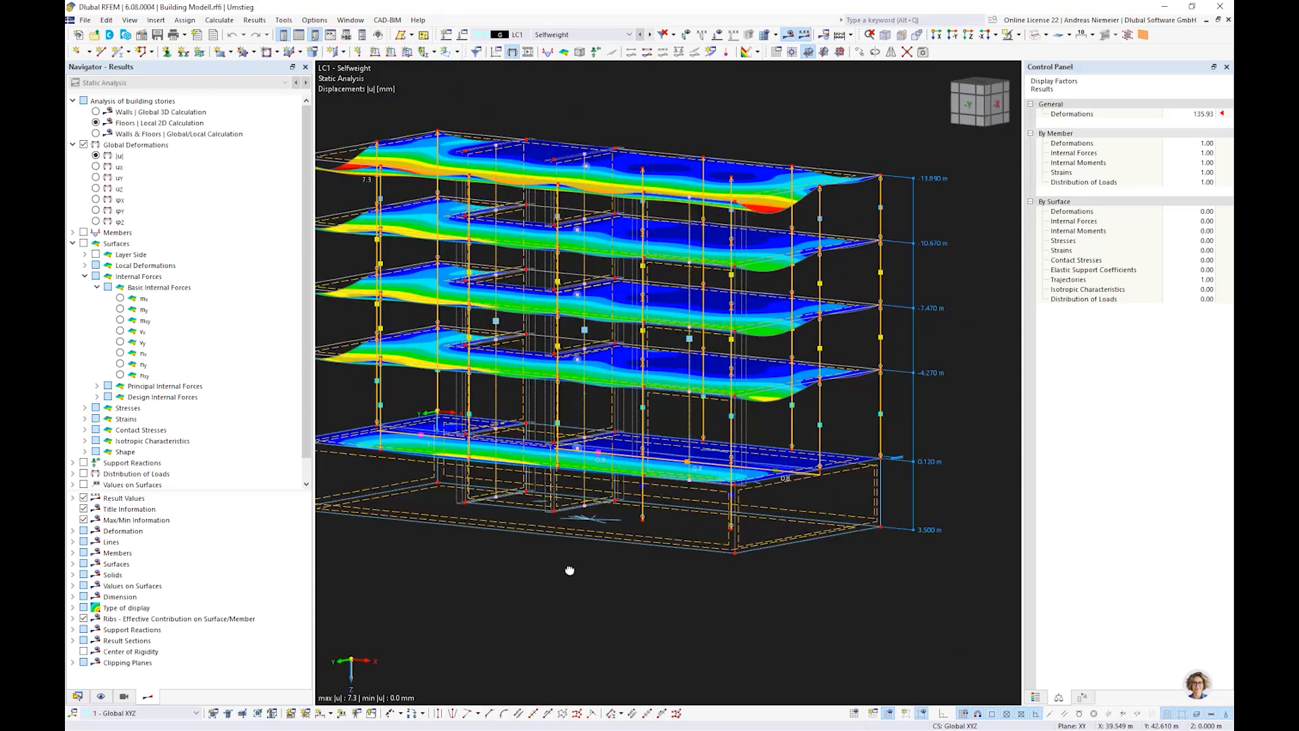
ctrl+middle_drag(570, 570, 615, 568)
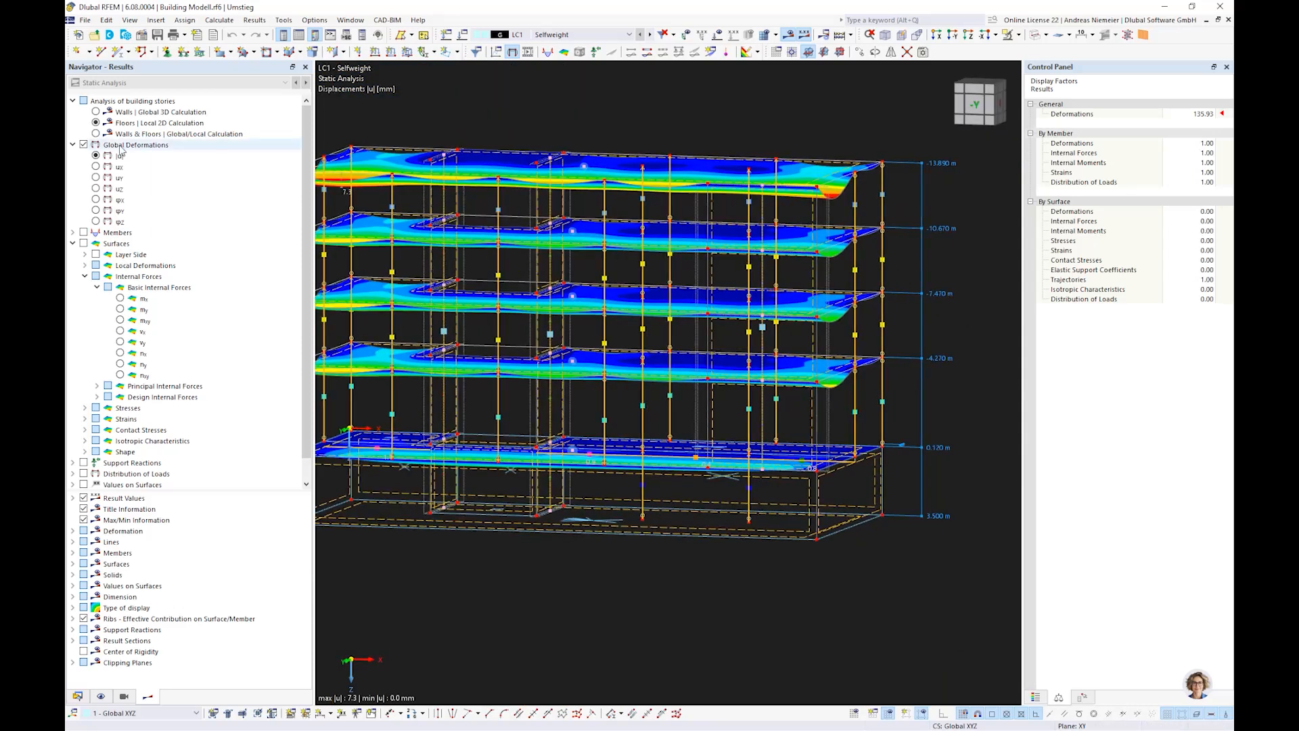
Switch to the Walls | Global 3D Calculation results and display the internal forces N of the members.
click(95, 113)
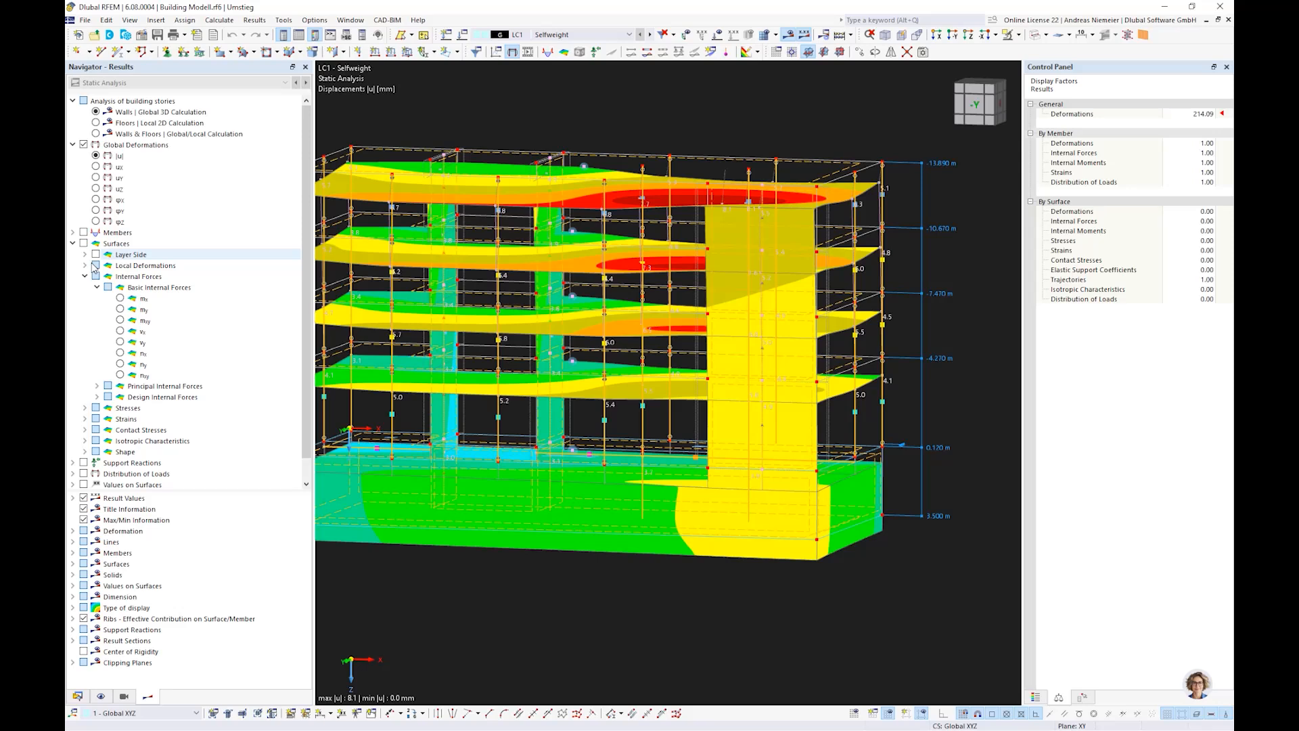
click(85, 276)
click(73, 232)
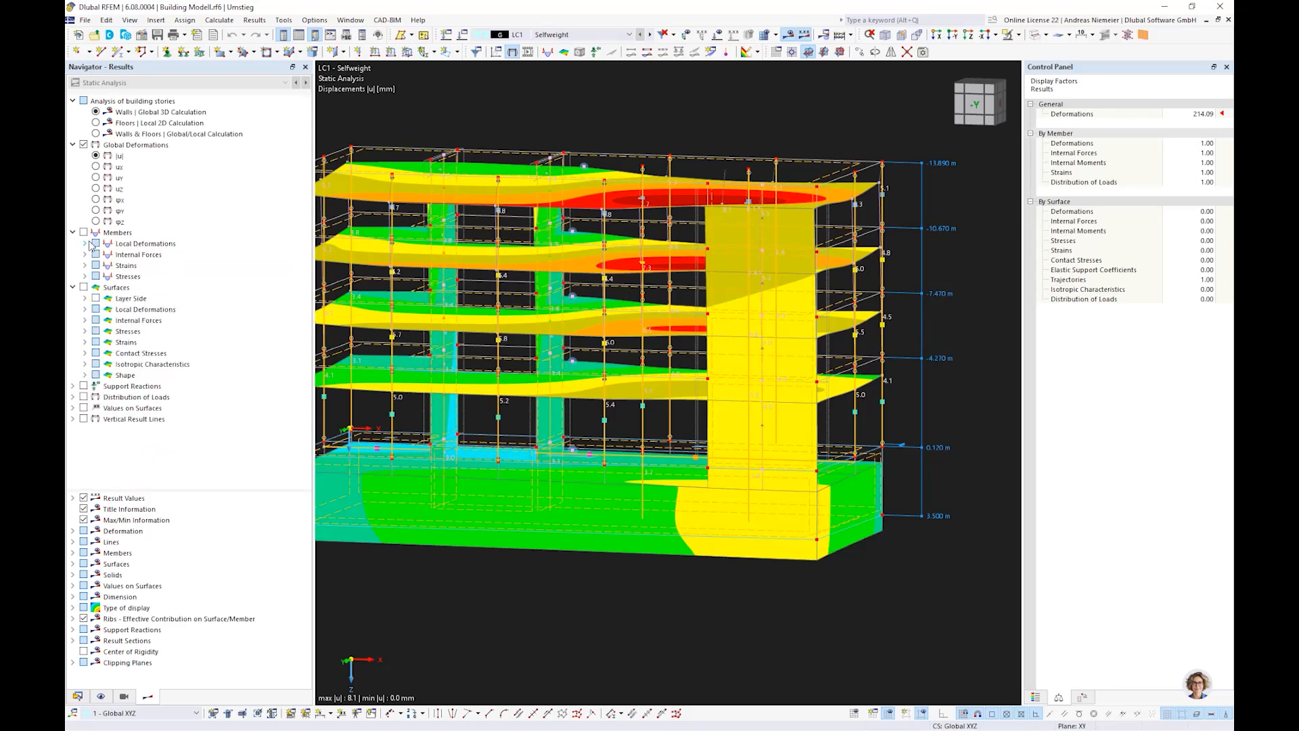
click(85, 254)
click(109, 266)
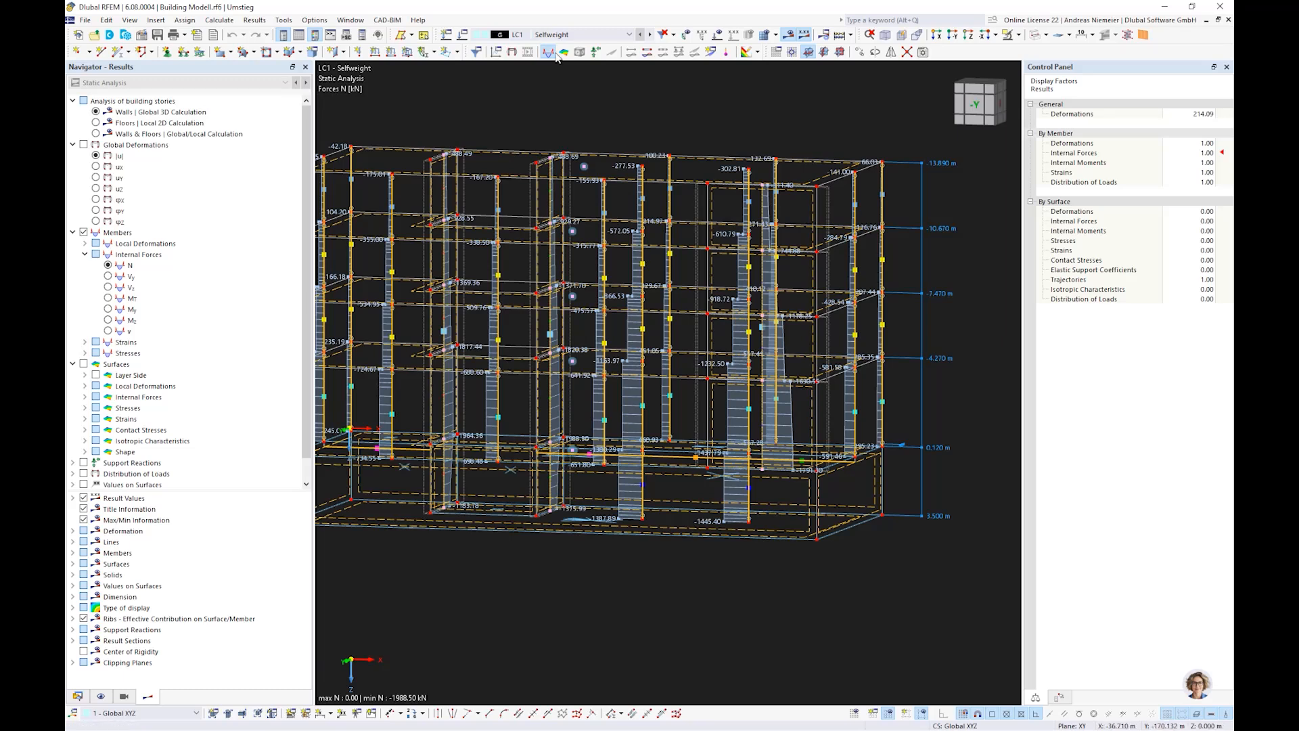
Display the member axial forces for load case LC6 Q Office ground floor and examine them in the columns.
click(575, 34)
click(626, 276)
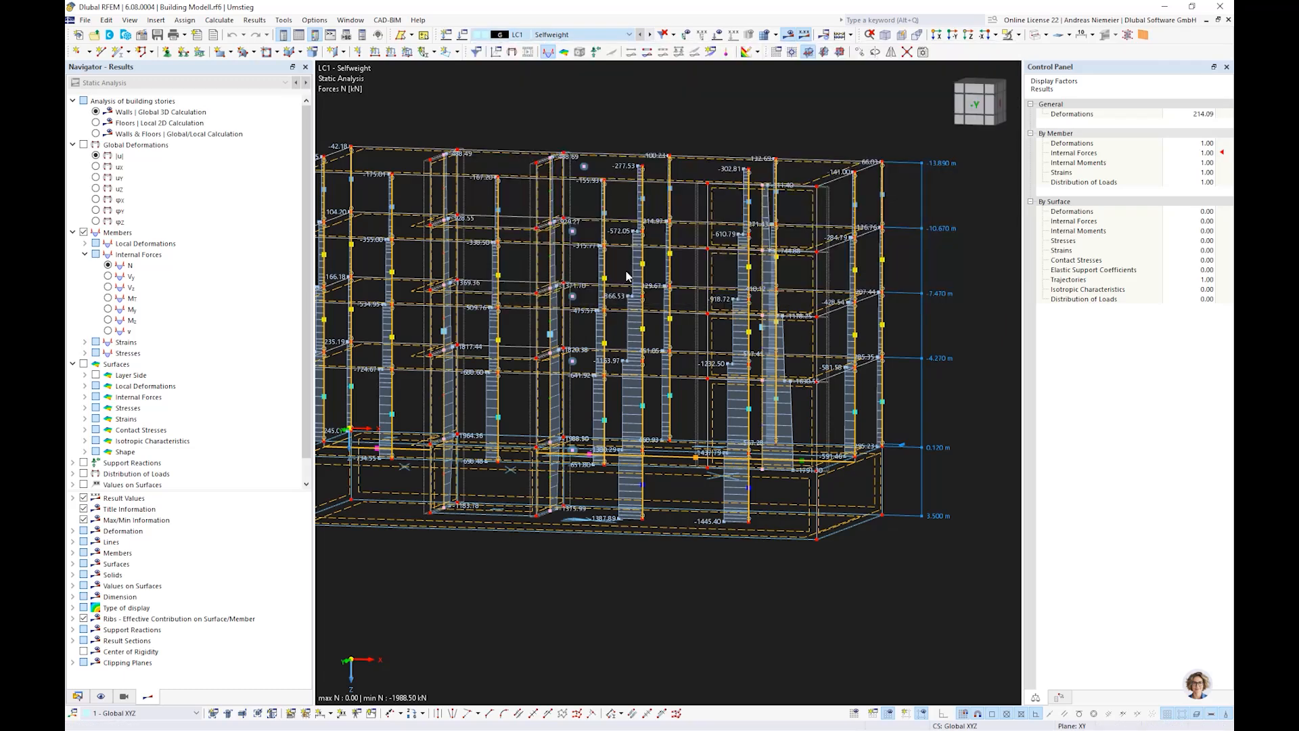
click(574, 35)
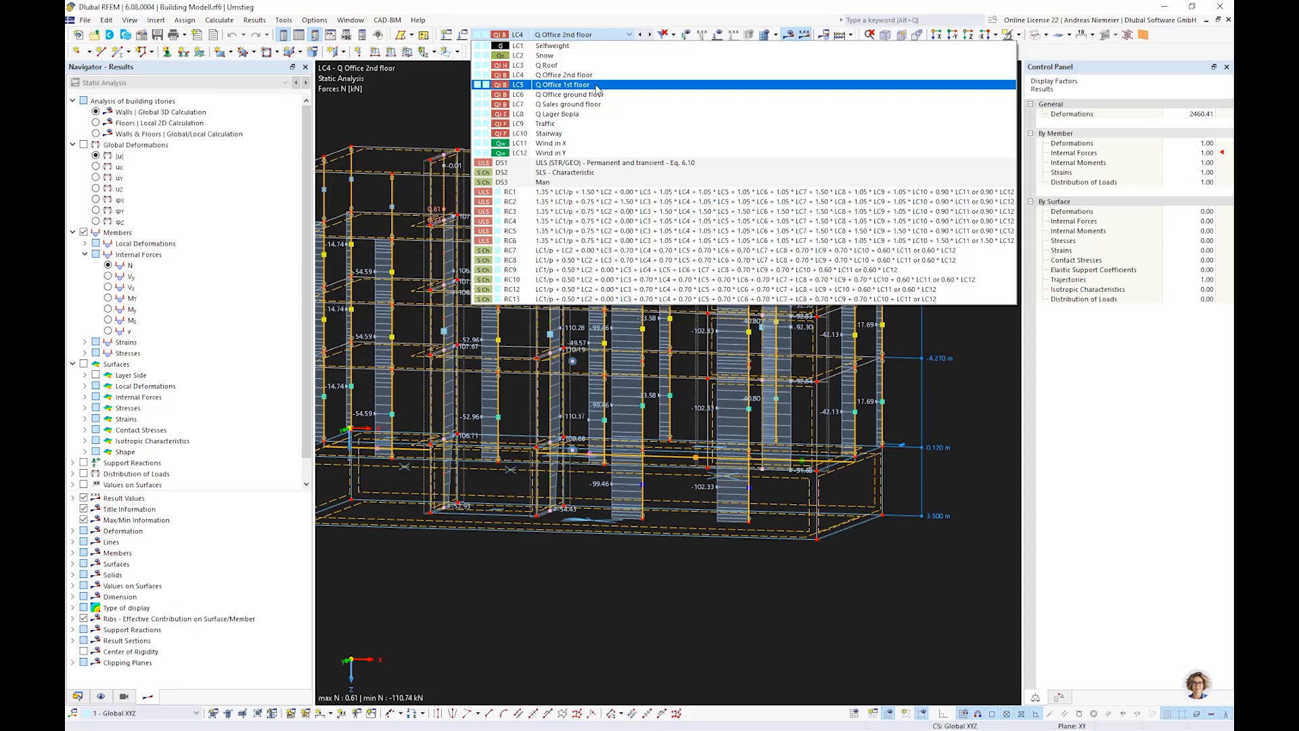
click(598, 94)
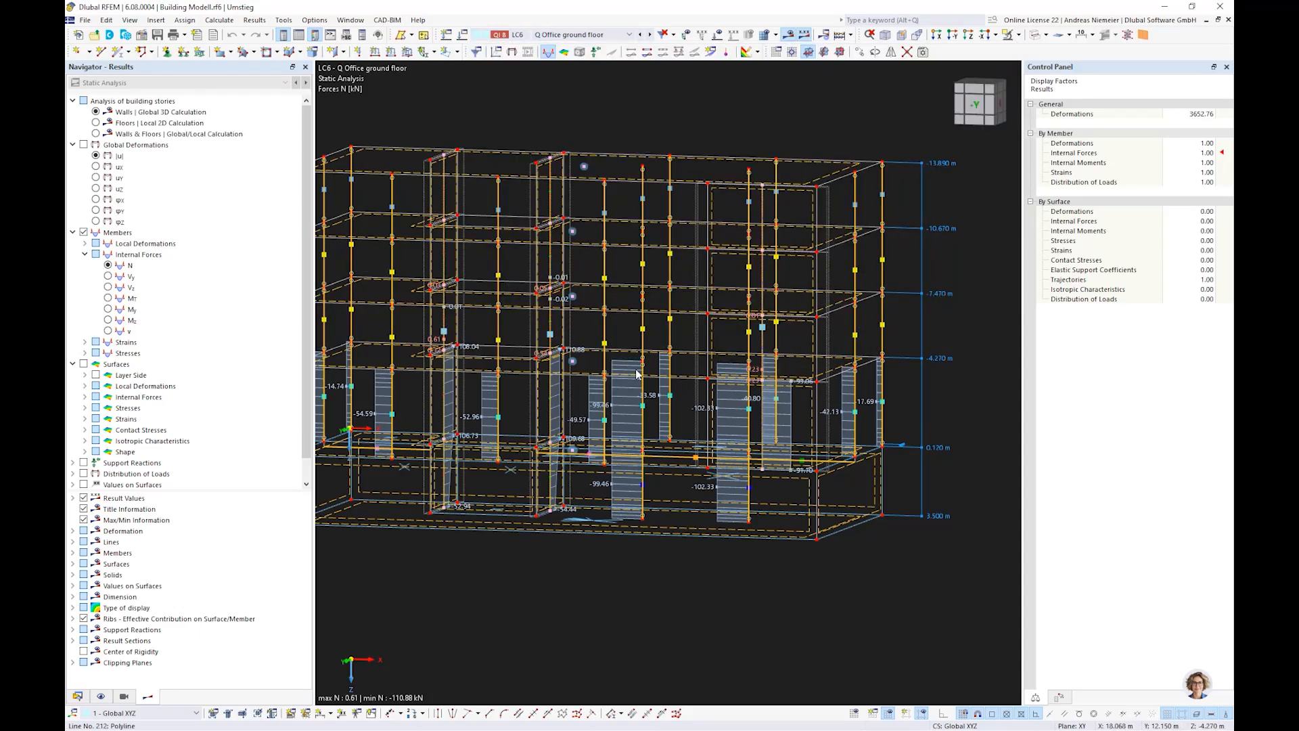
scroll(636, 374, up, 2)
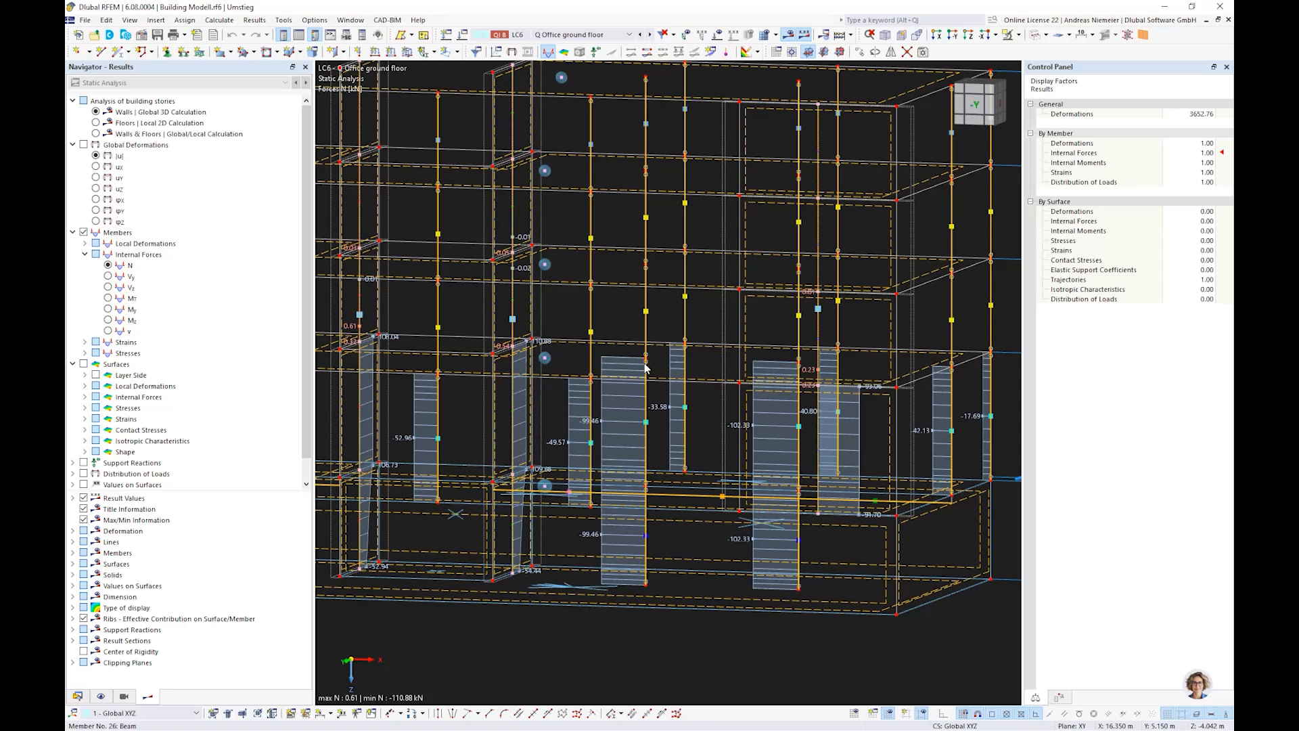
scroll(566, 234, down, 4)
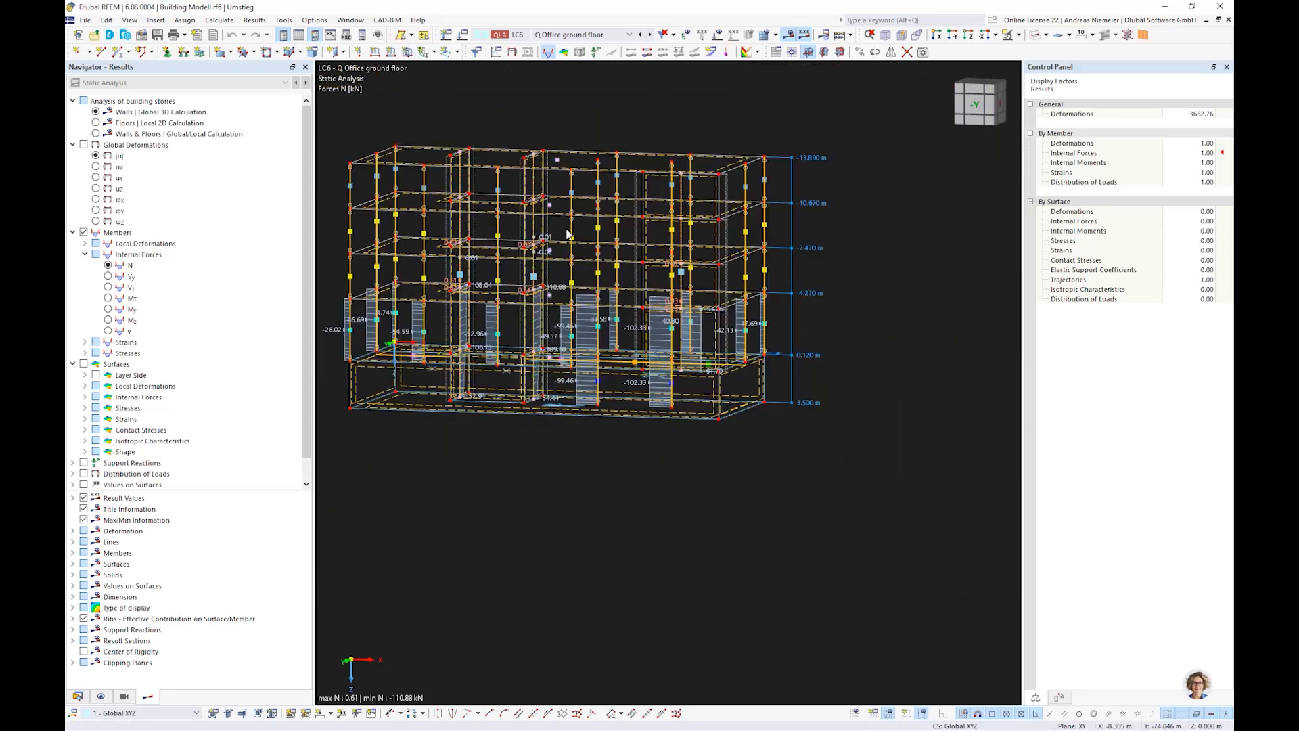
ctrl+middle_drag(703, 387, 603, 424)
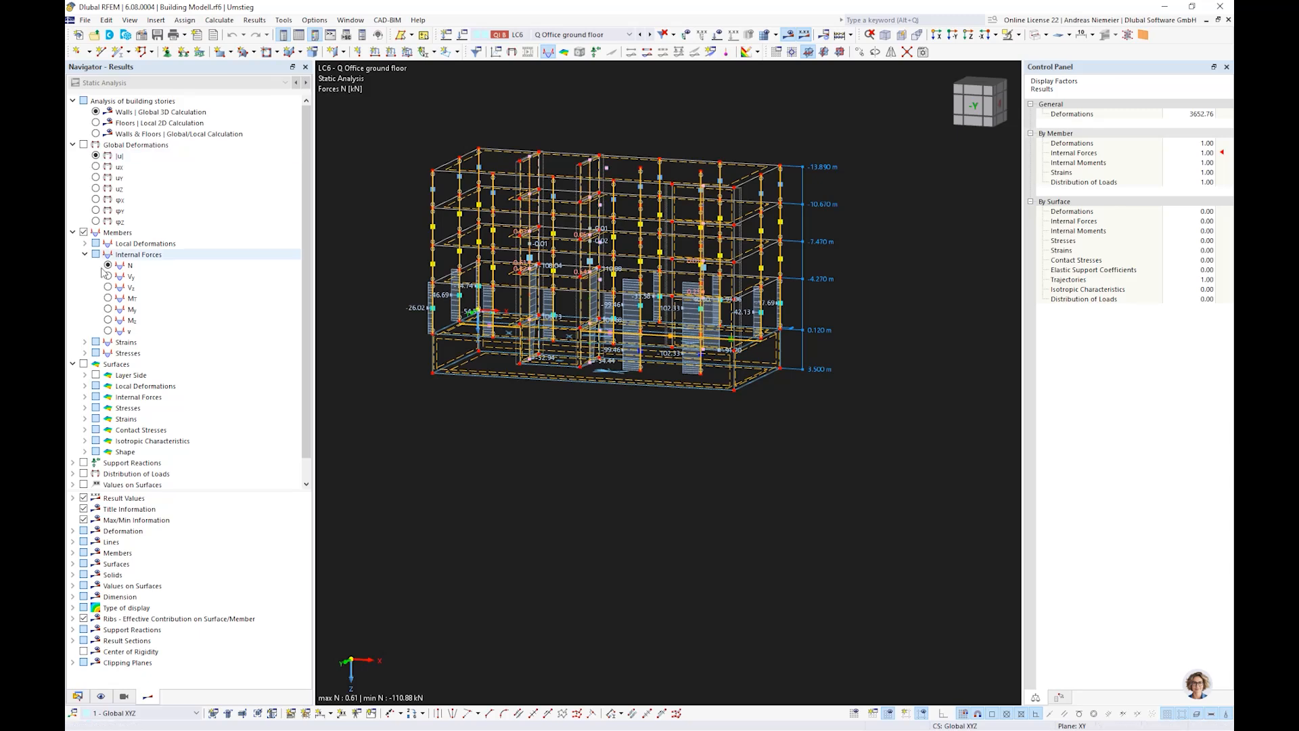
Return to load case LC1 Selfweight and show the Static Analysis table with Results by Stories.
click(538, 36)
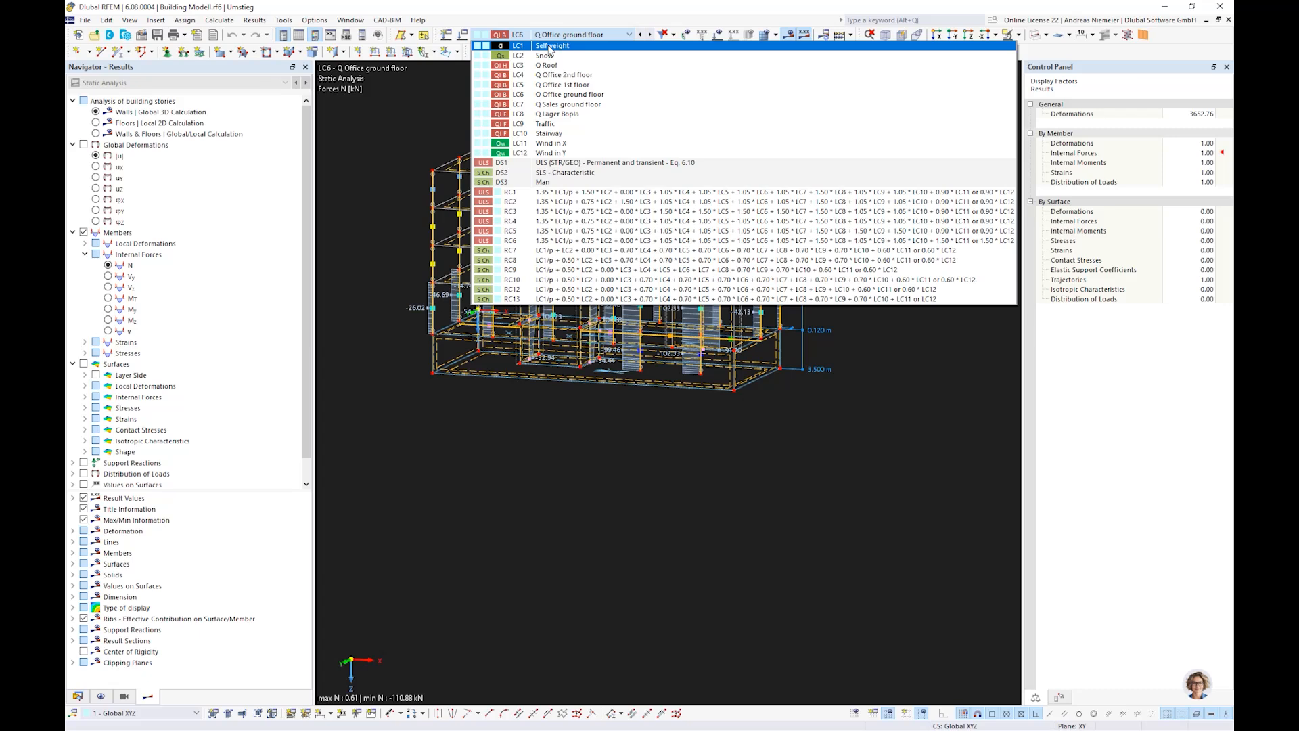
click(550, 46)
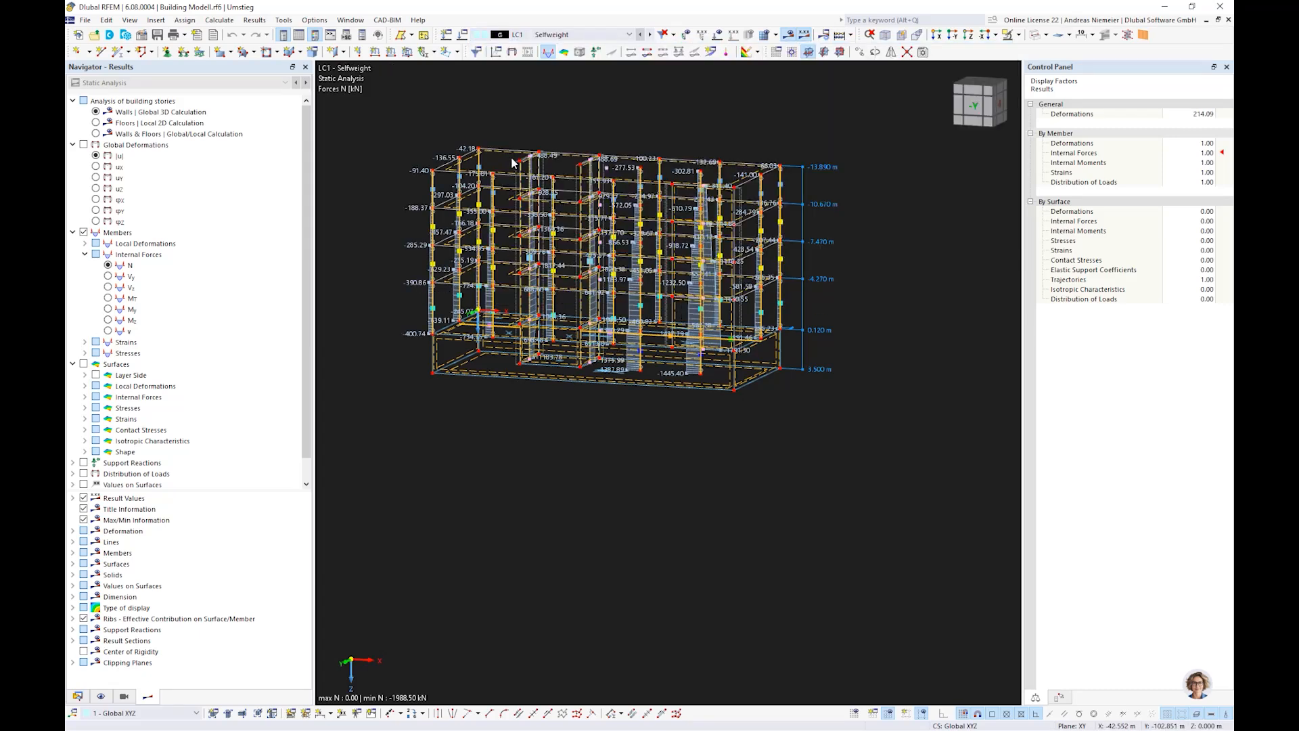
click(298, 42)
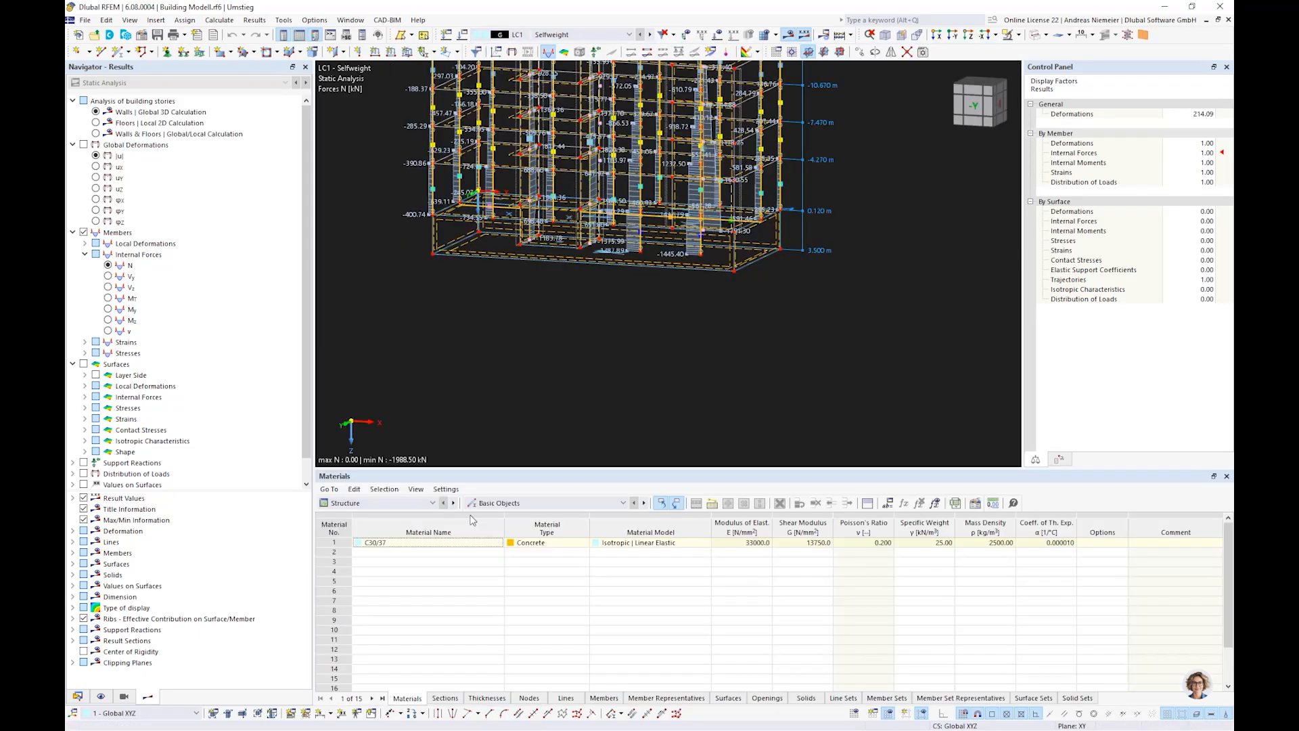
click(363, 503)
click(370, 572)
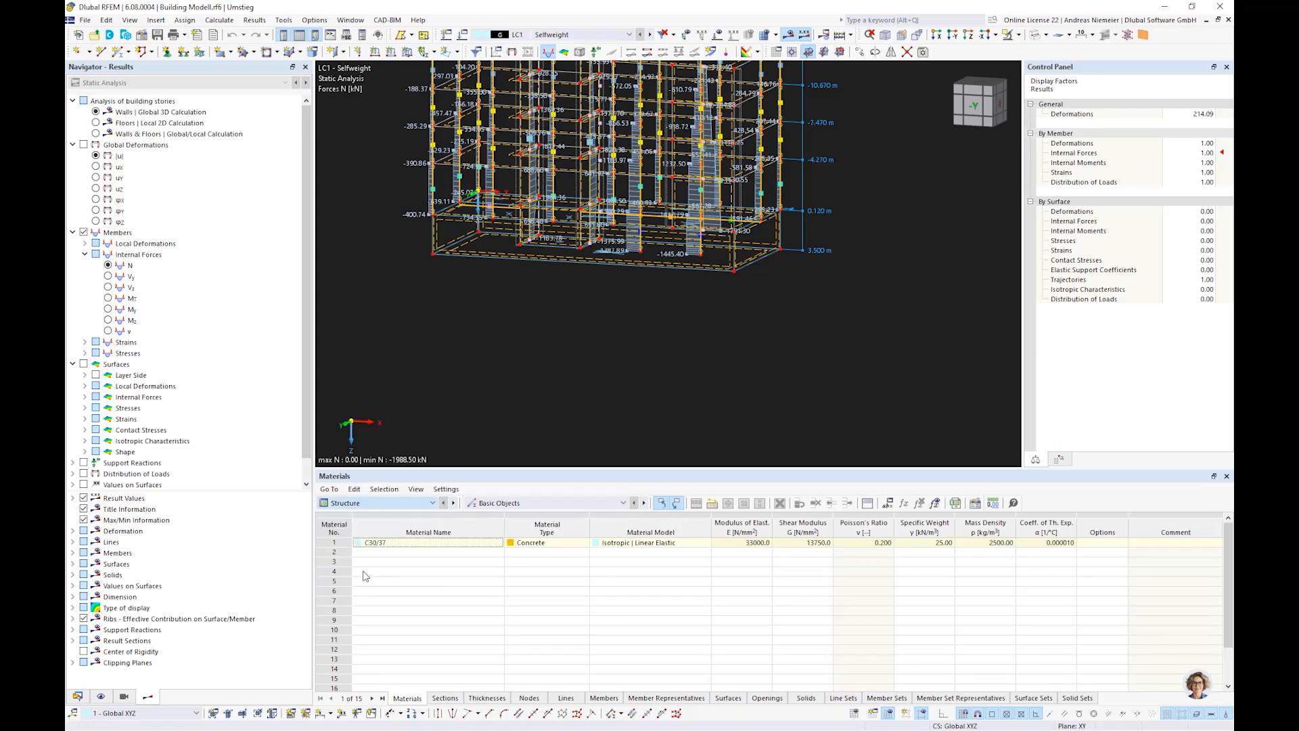
click(505, 504)
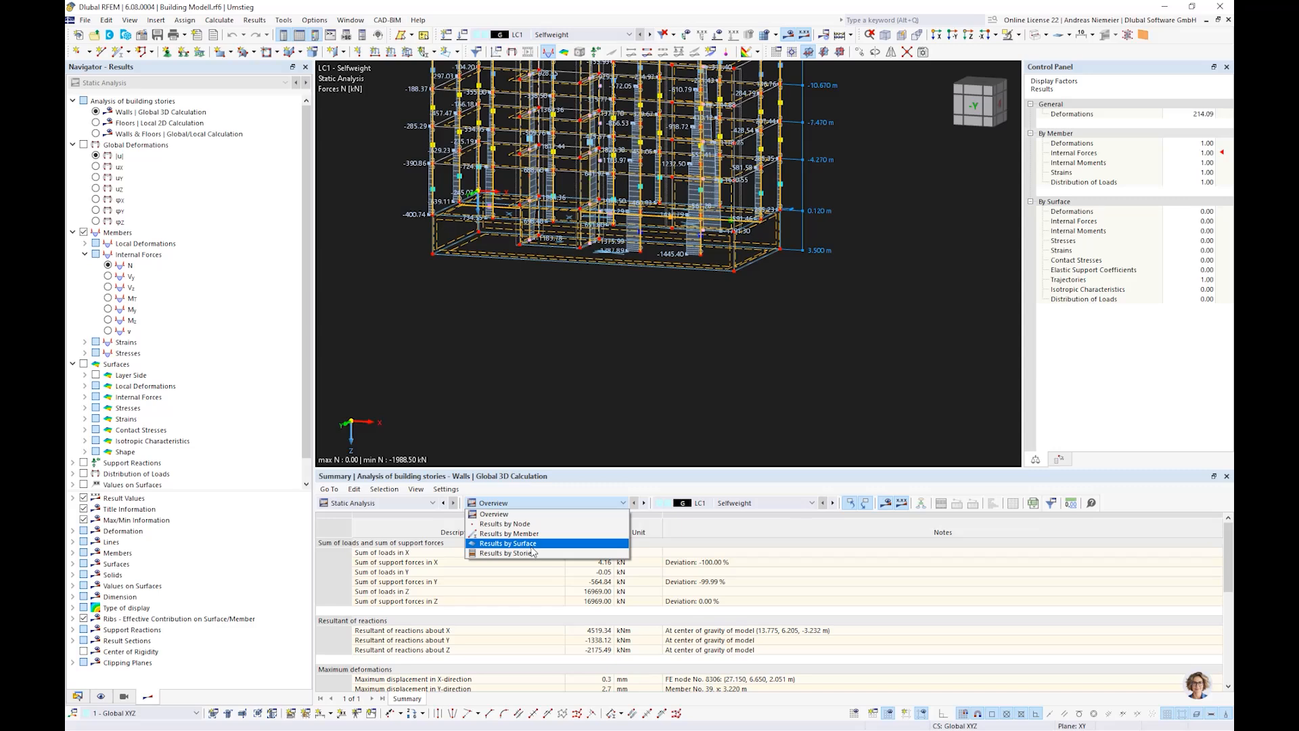
click(509, 555)
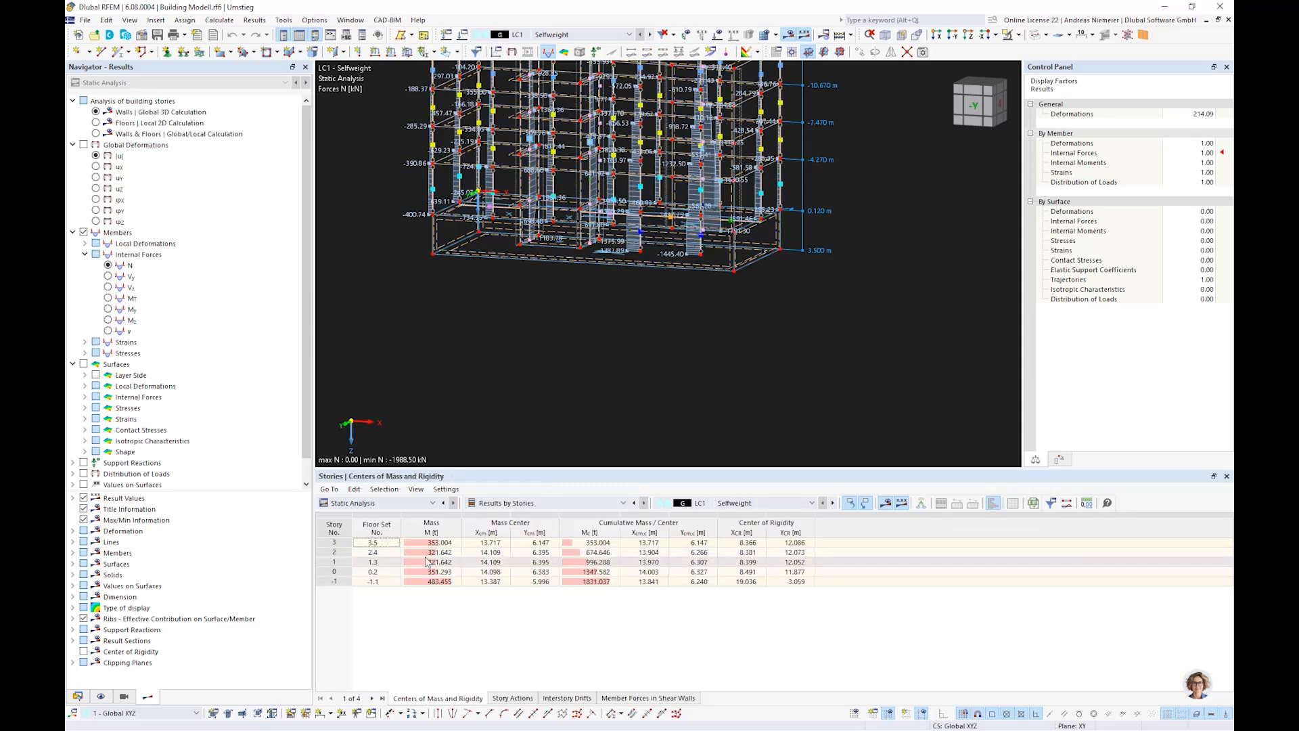
Inspect the masses of stories 3 and -1, plus story 3's mass center and center of rigidity, with their locations in the model.
click(449, 541)
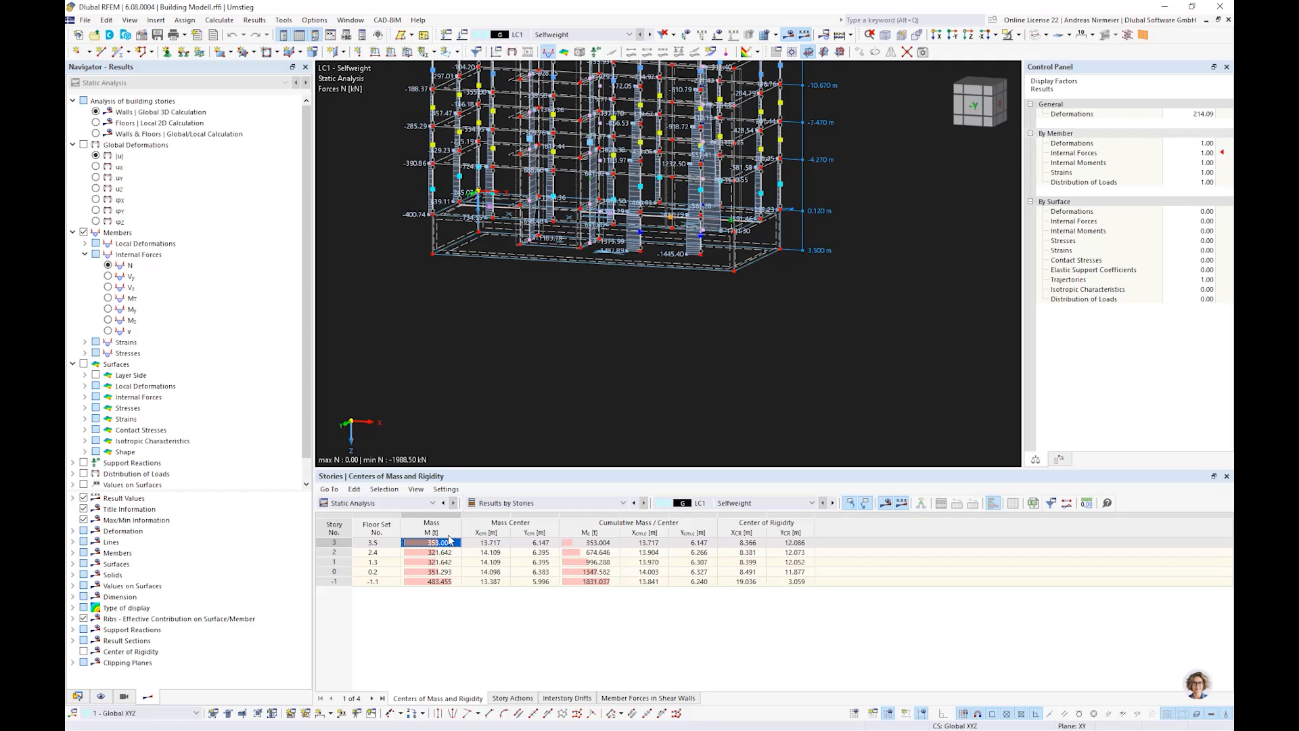
click(435, 582)
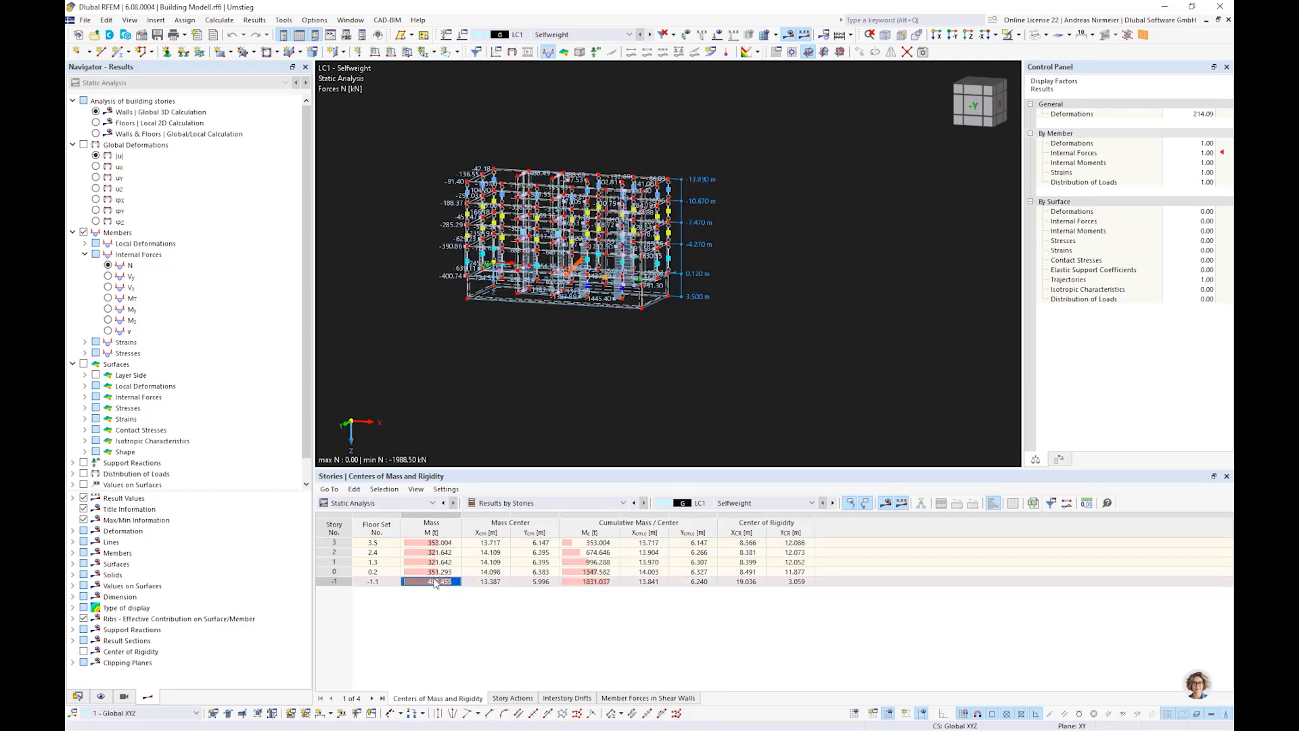
click(444, 542)
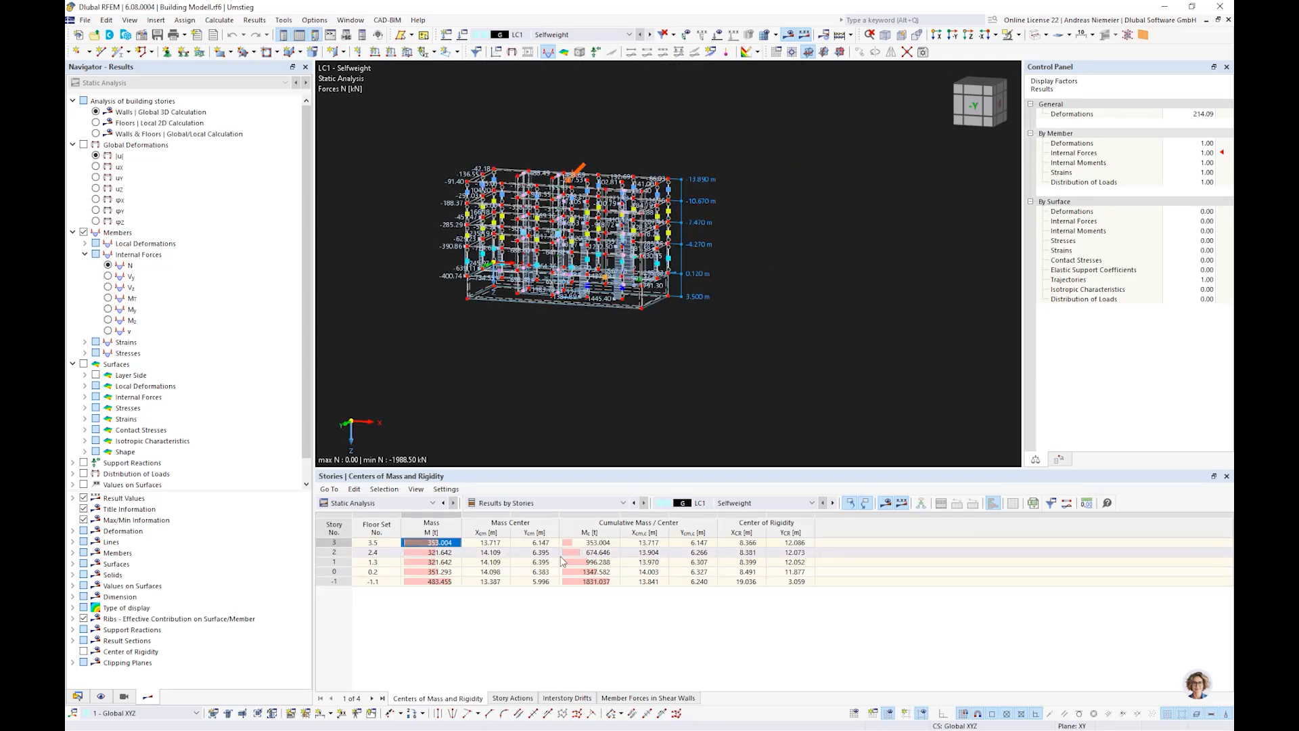
drag(485, 545, 517, 573)
click(493, 545)
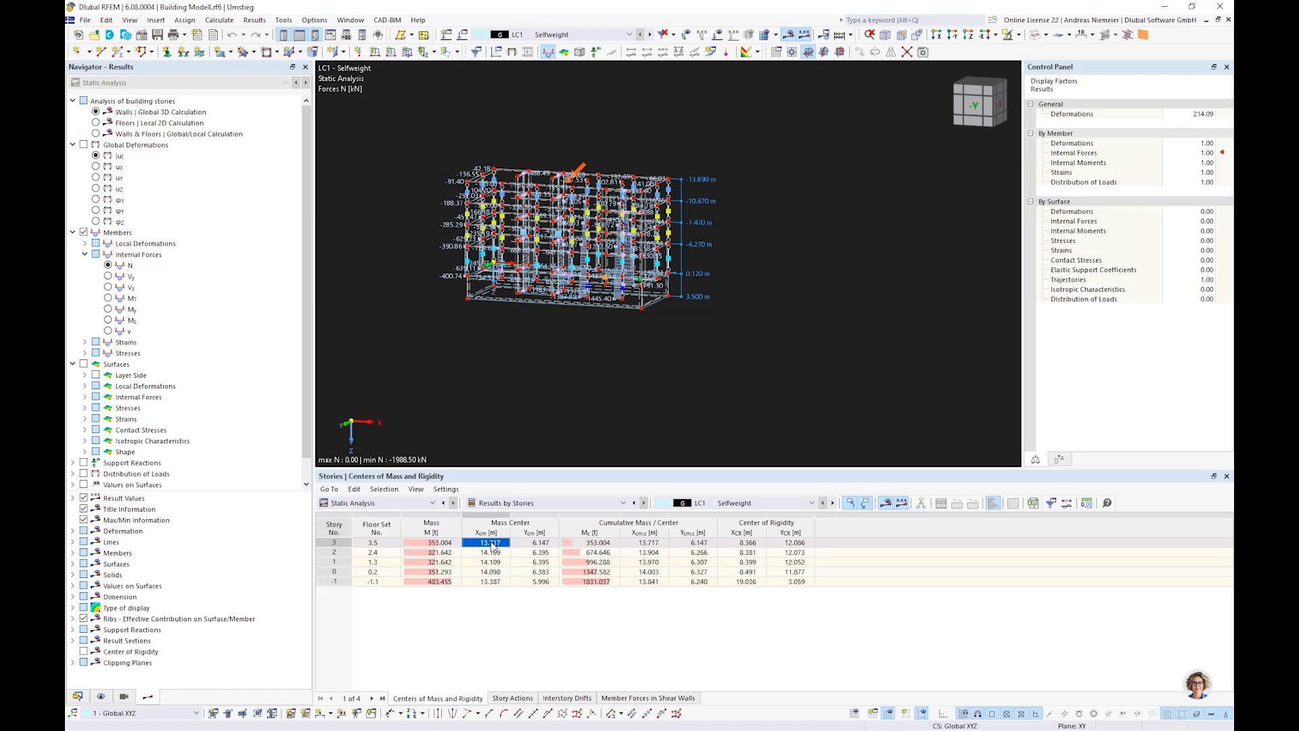
click(730, 545)
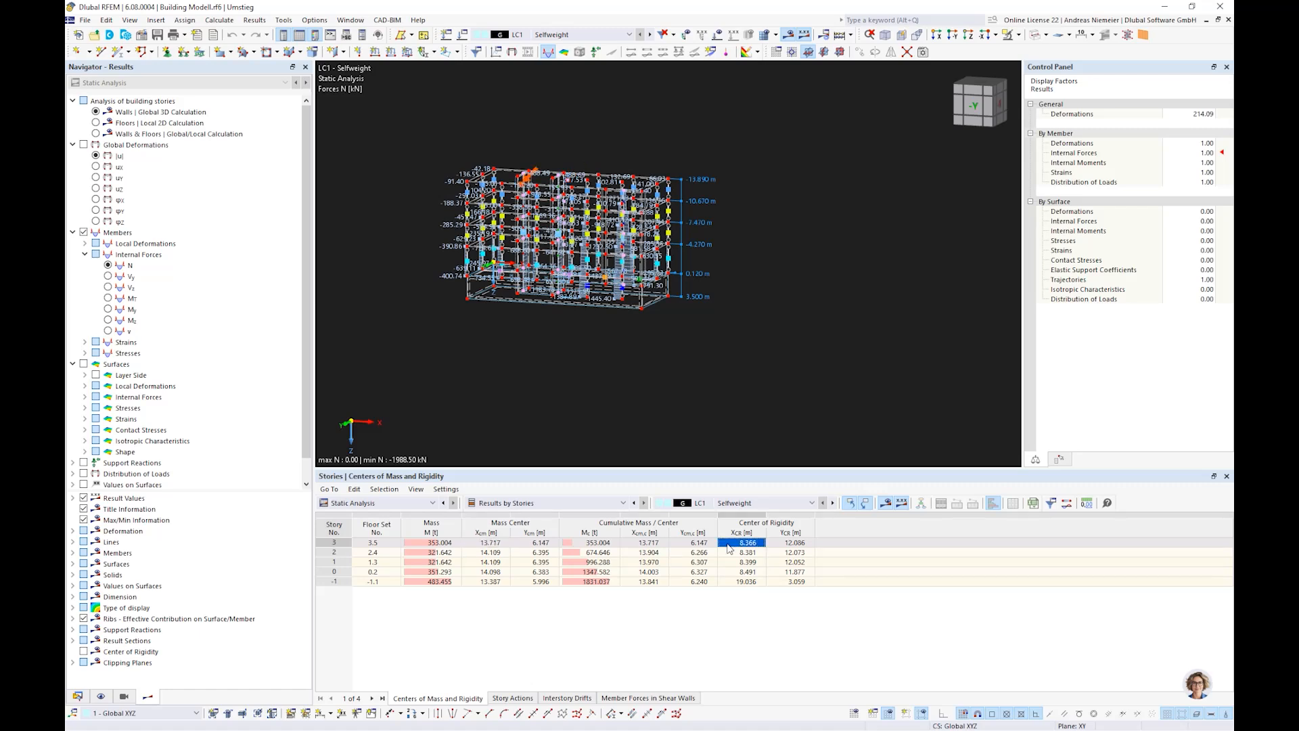
Compare the positions of story 3's mass center and center of rigidity in the model.
click(497, 543)
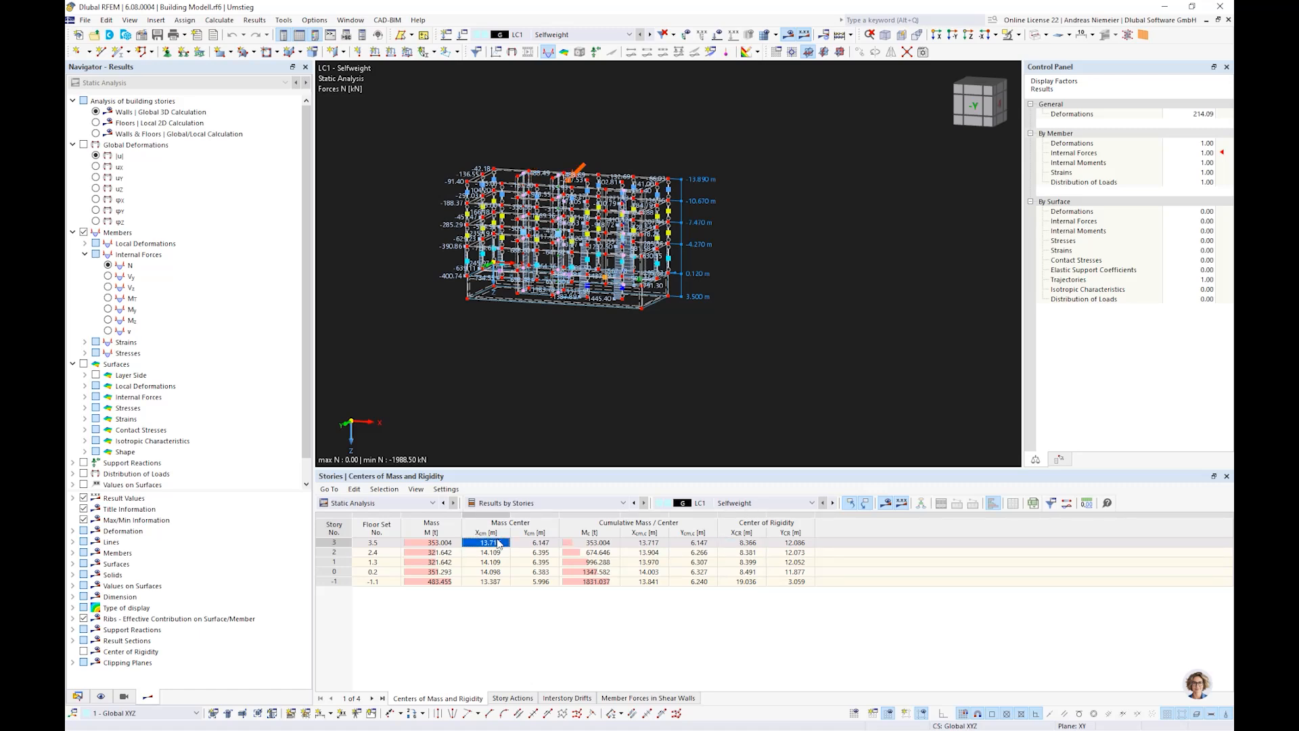
click(732, 545)
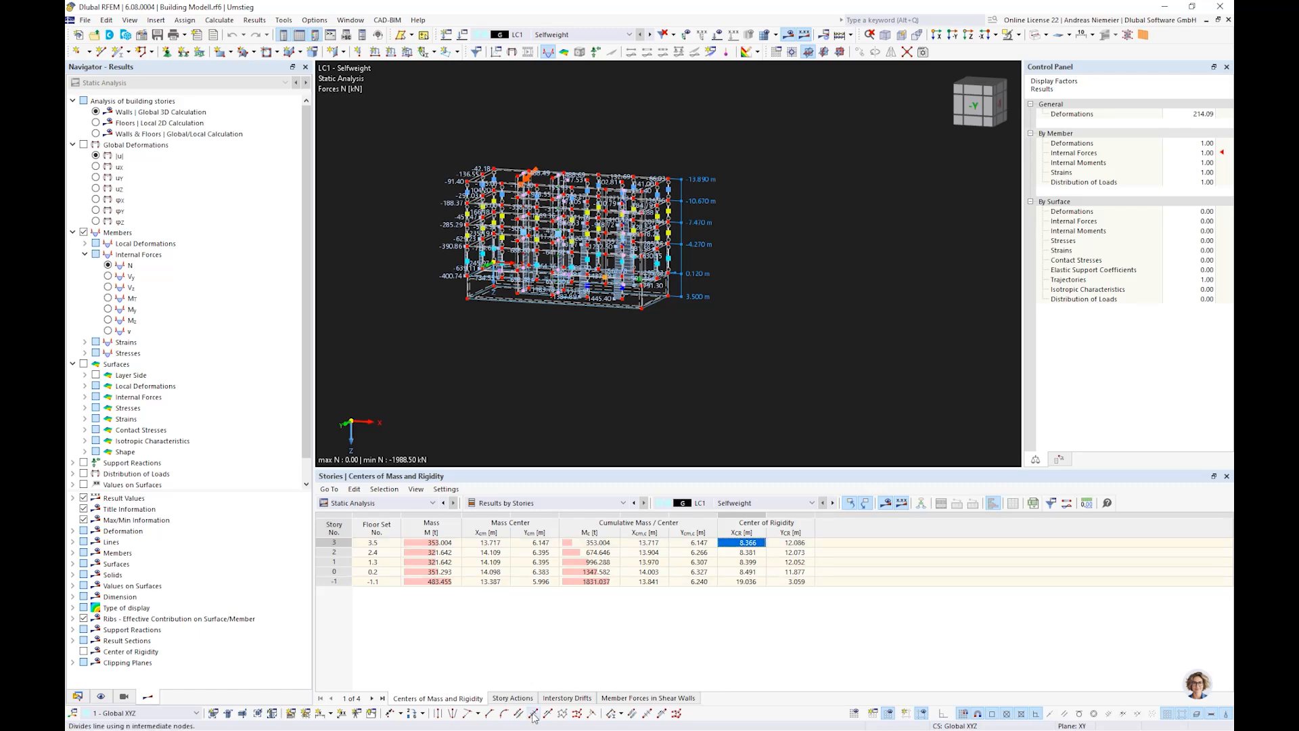
Show the Member Forces in Shear Walls results and examine the first shear walls' axial force diagrams up close in the model.
click(630, 699)
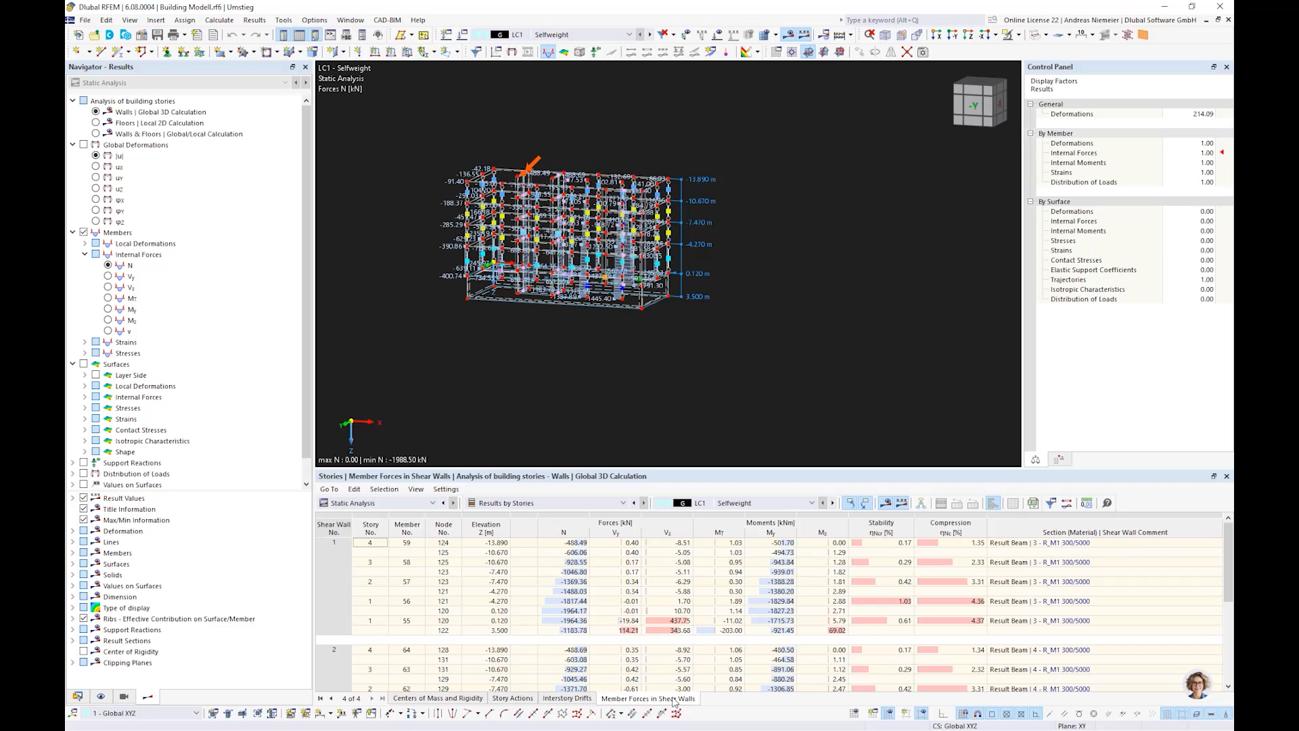
middle_drag(586, 356, 577, 362)
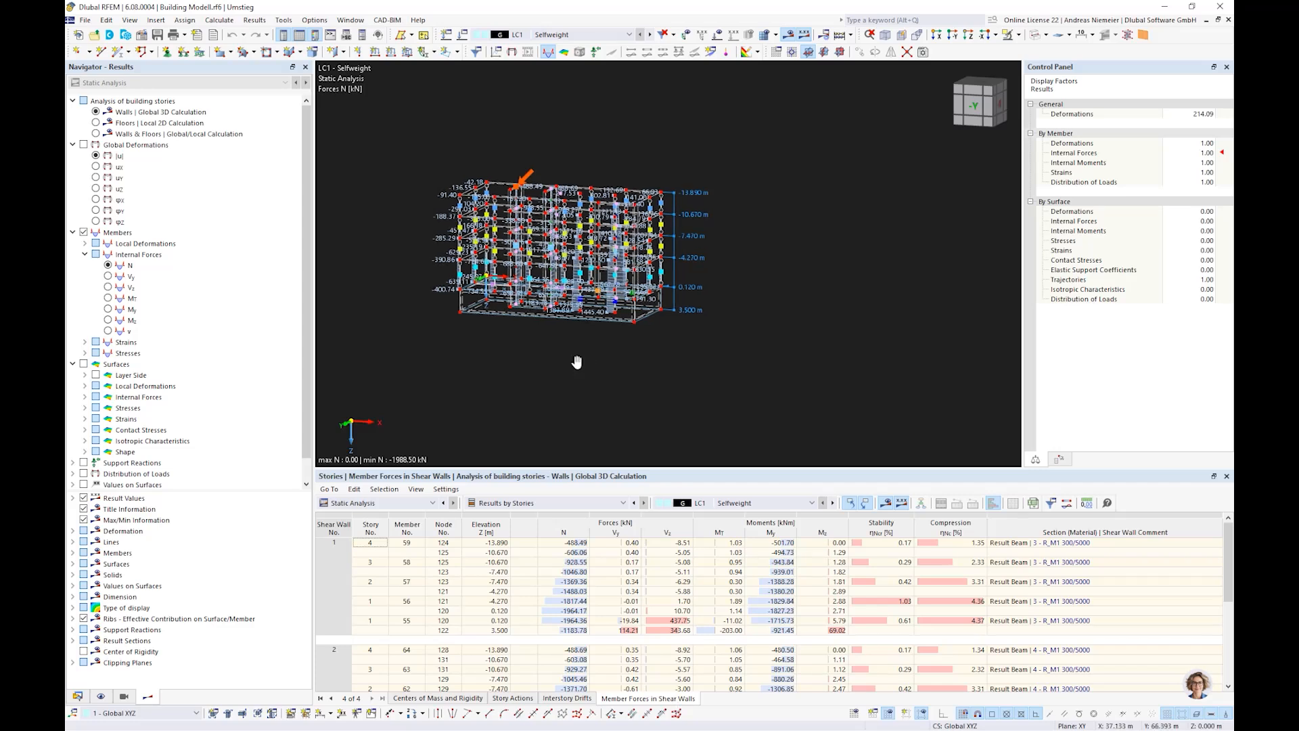
scroll(526, 317, up, 3)
scroll(523, 242, up, 1)
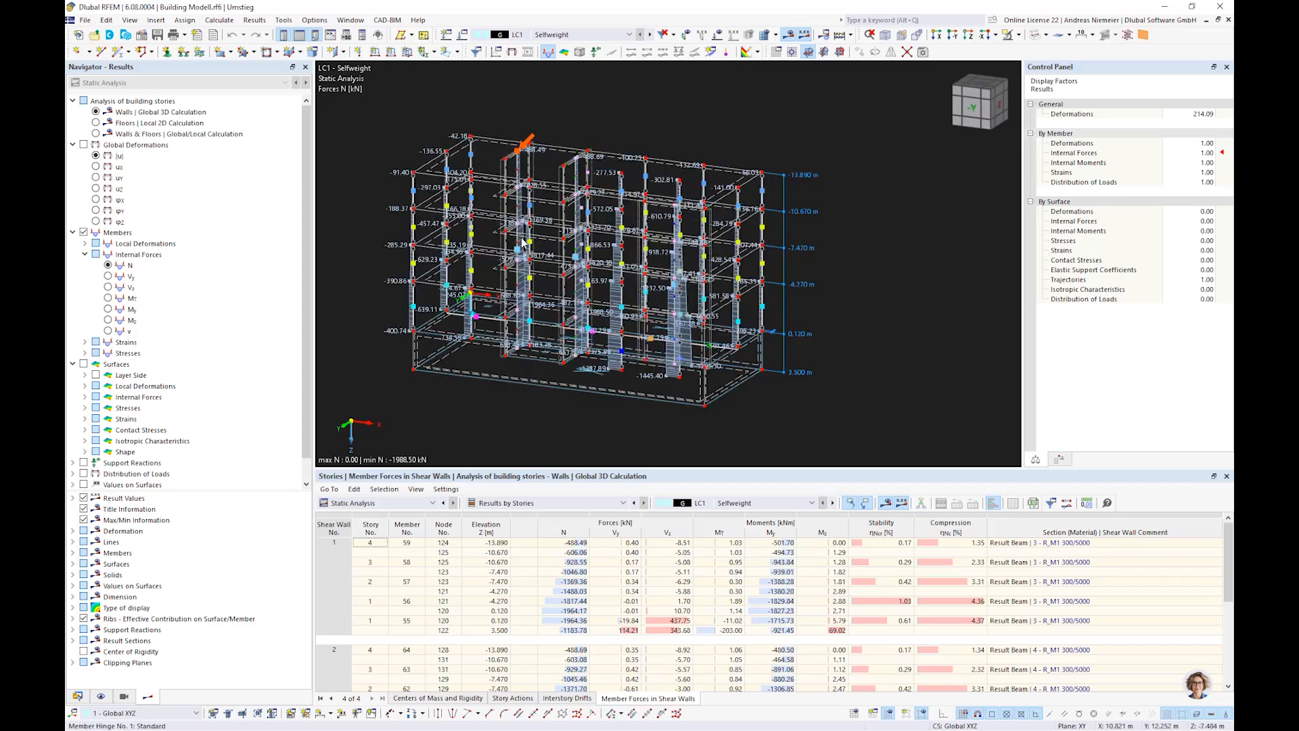
scroll(511, 143, up, 5)
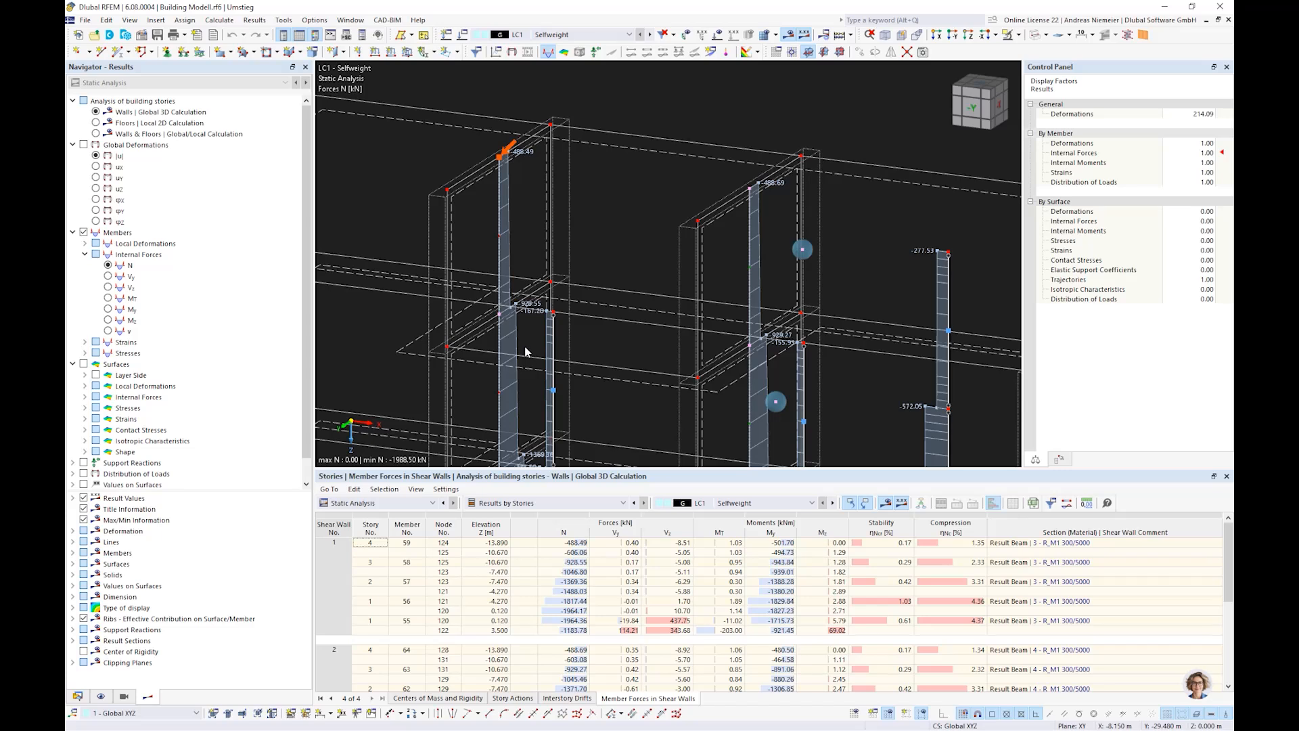
scroll(541, 379, down, 2)
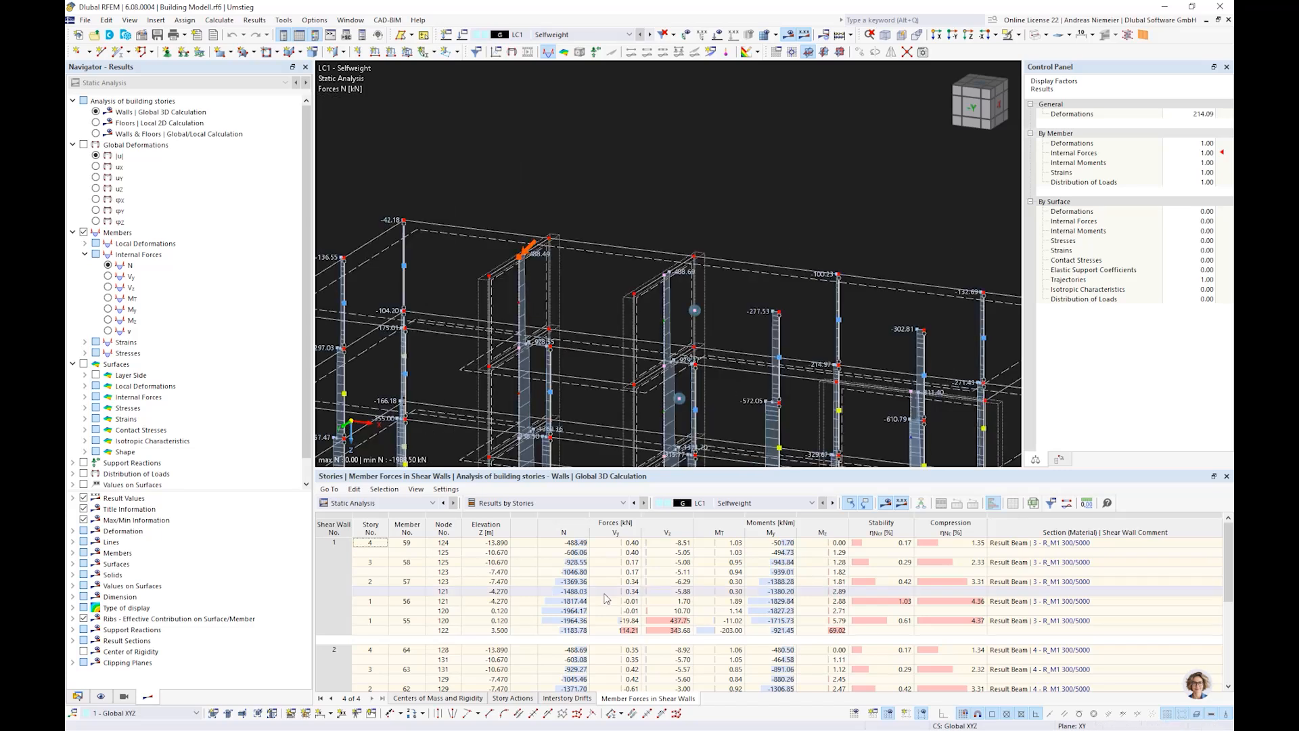
List the Shear Walls defined under Building Model in the model data.
click(76, 695)
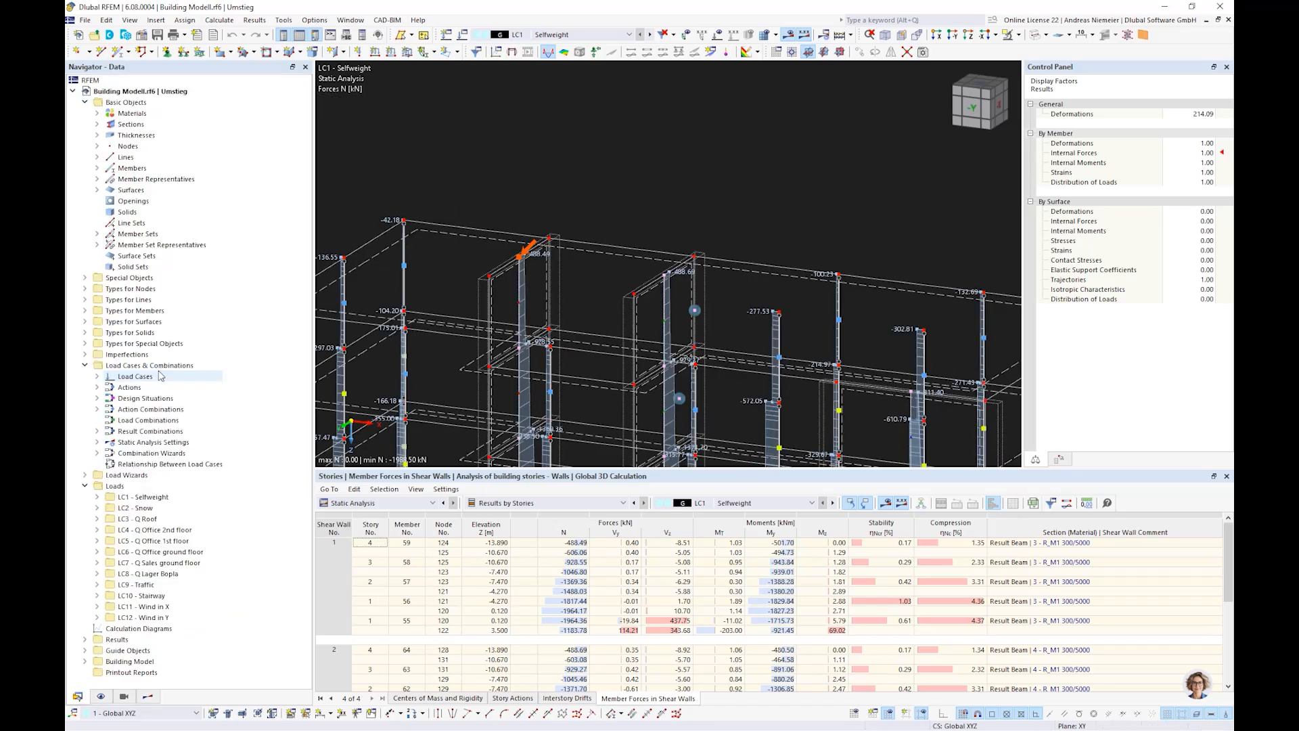
click(85, 661)
scroll(135, 608, down, 1)
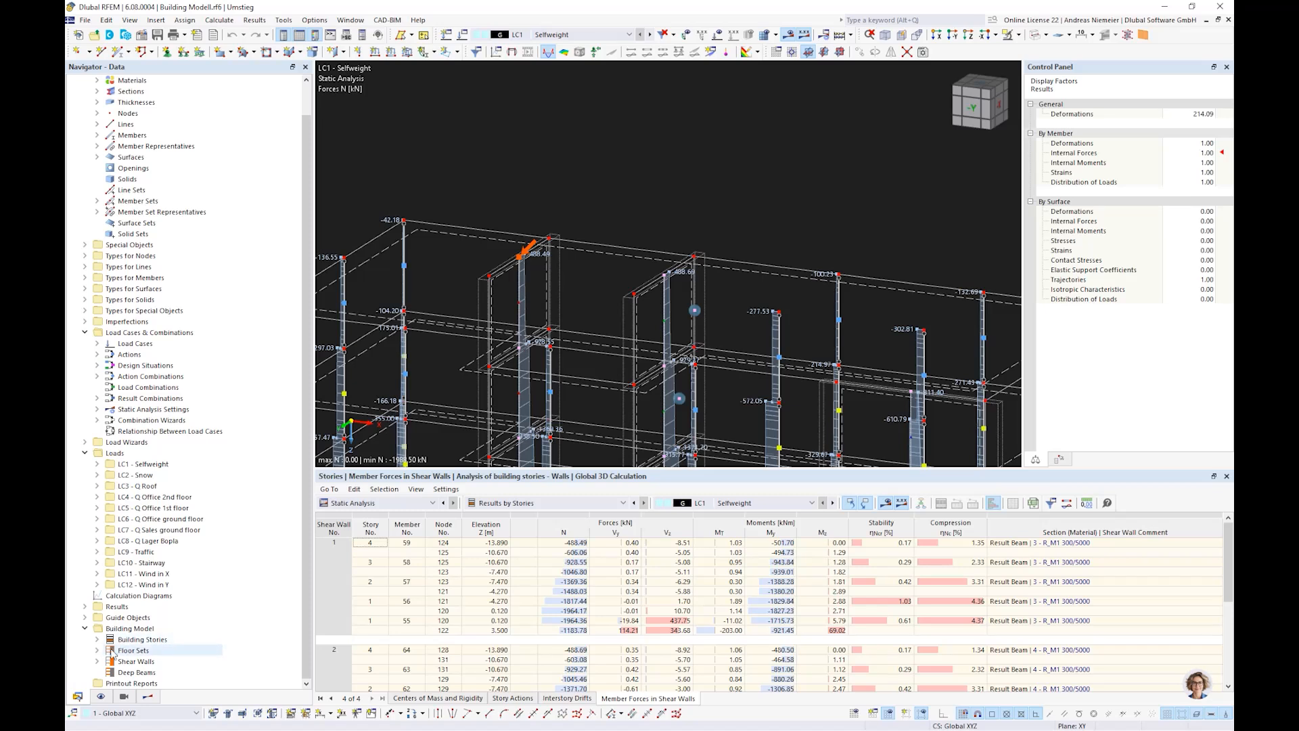
click(97, 650)
click(97, 650)
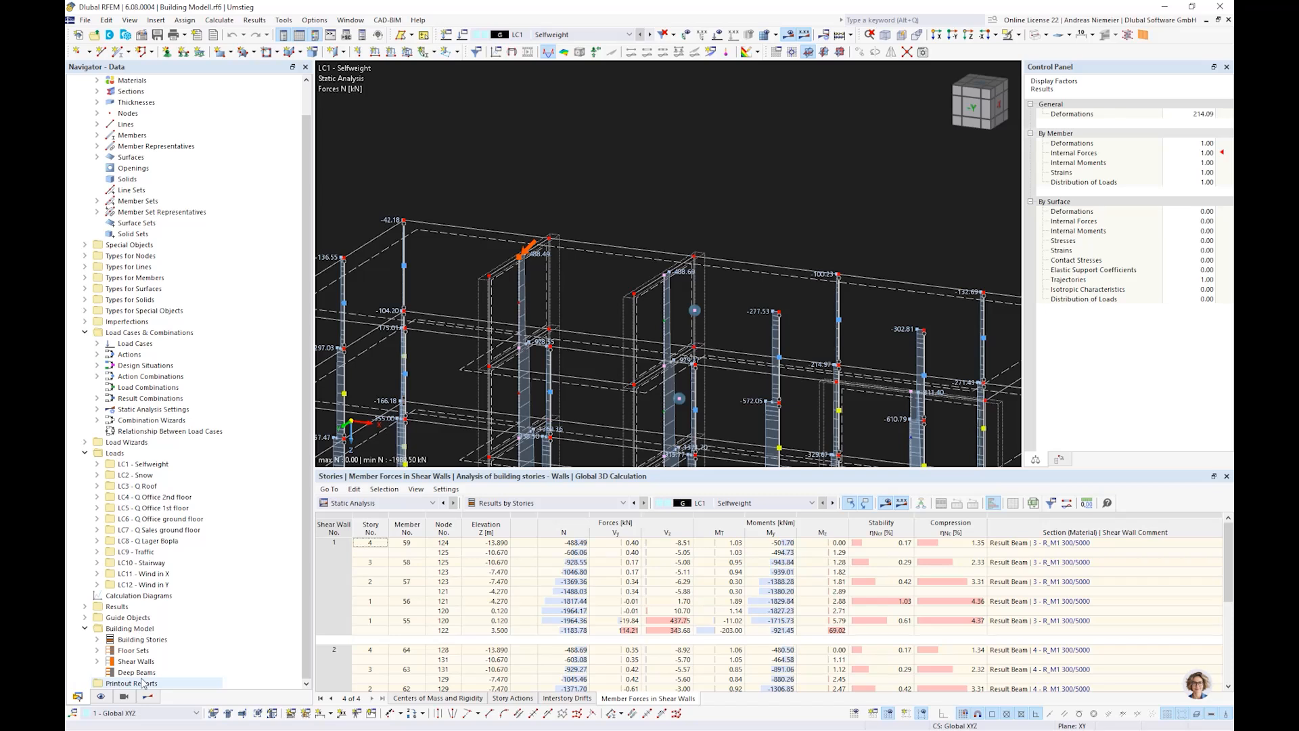
click(127, 662)
double_click(123, 665)
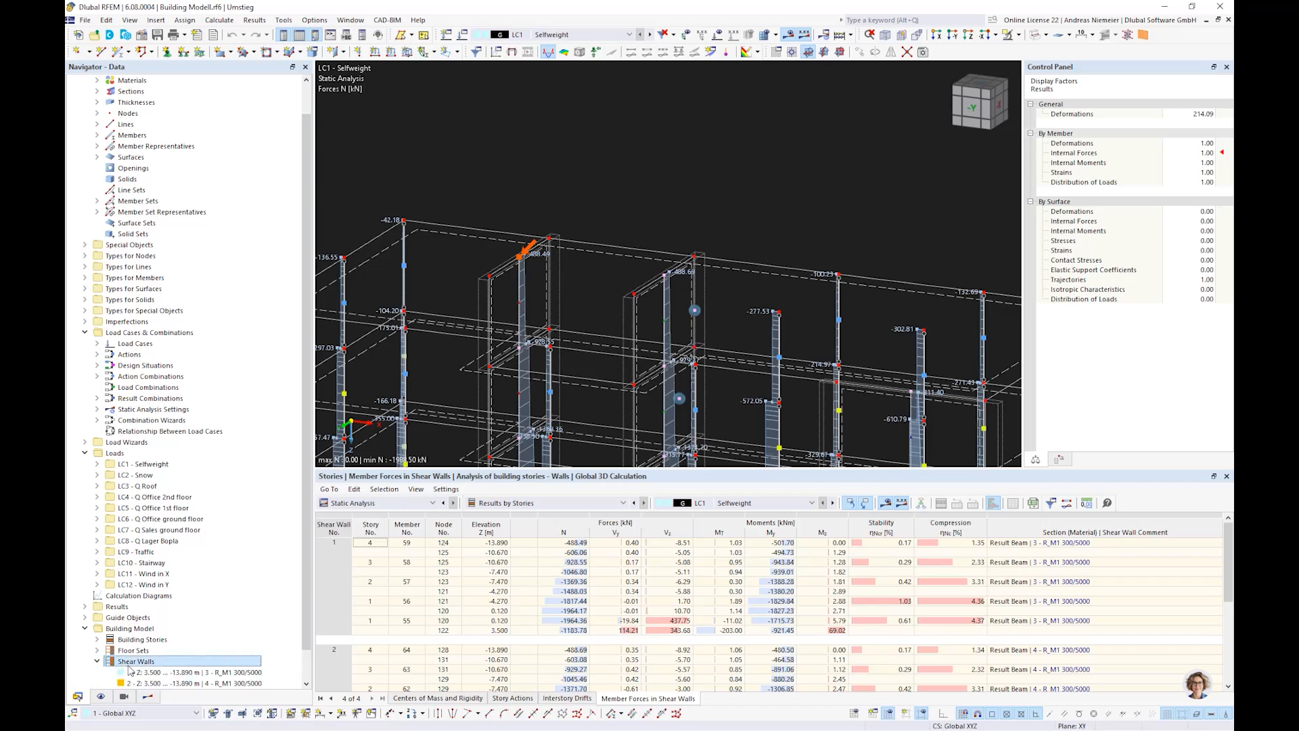
Open the definition of shear wall 1, review its segments and section R_M1 300/5000, and close it without changes.
click(151, 673)
double_click(151, 672)
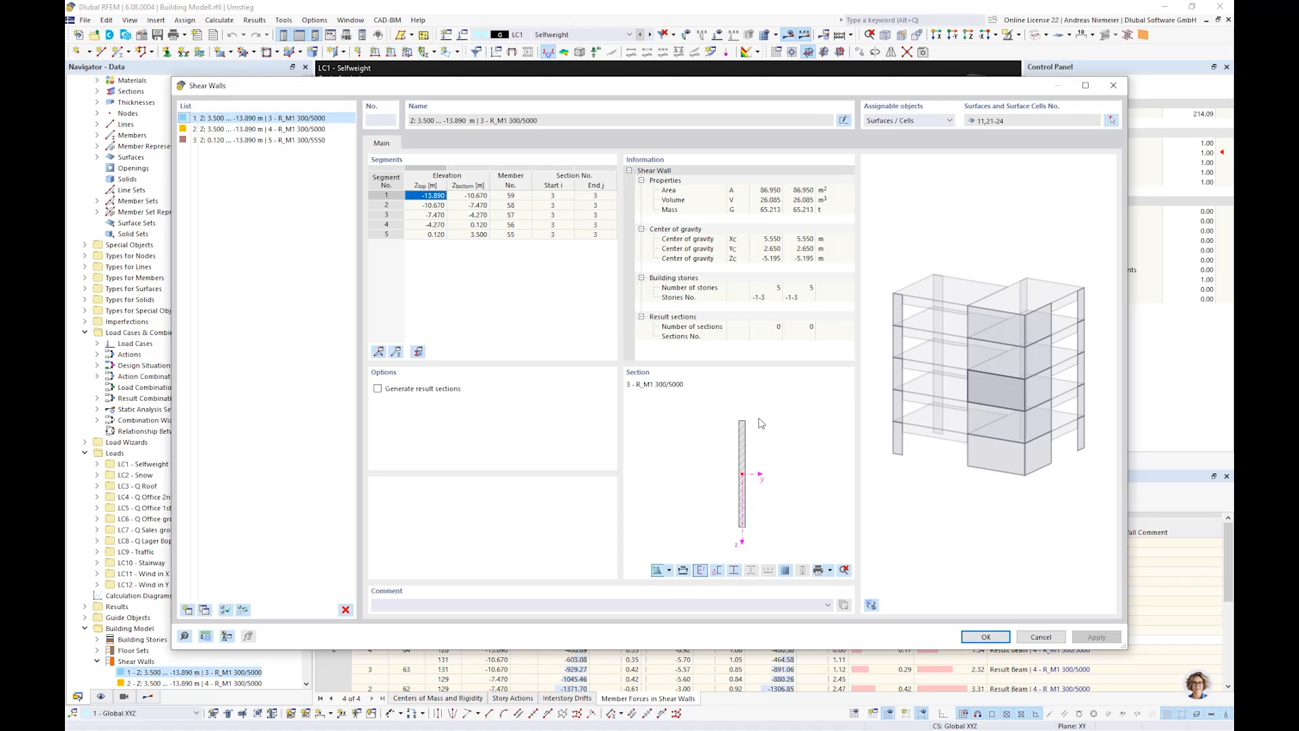
click(1041, 635)
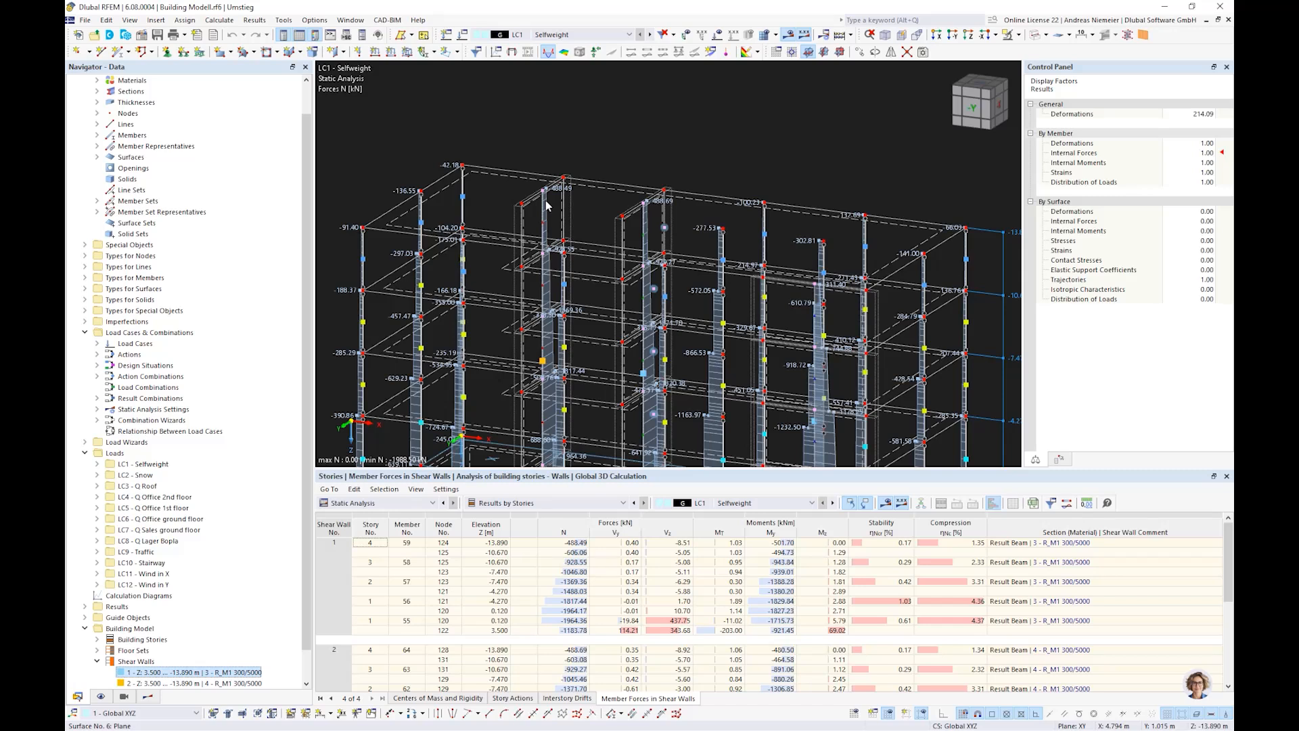
Examine how the axial force N develops over the height of the shear wall near the building's far X end.
scroll(656, 346, down, 3)
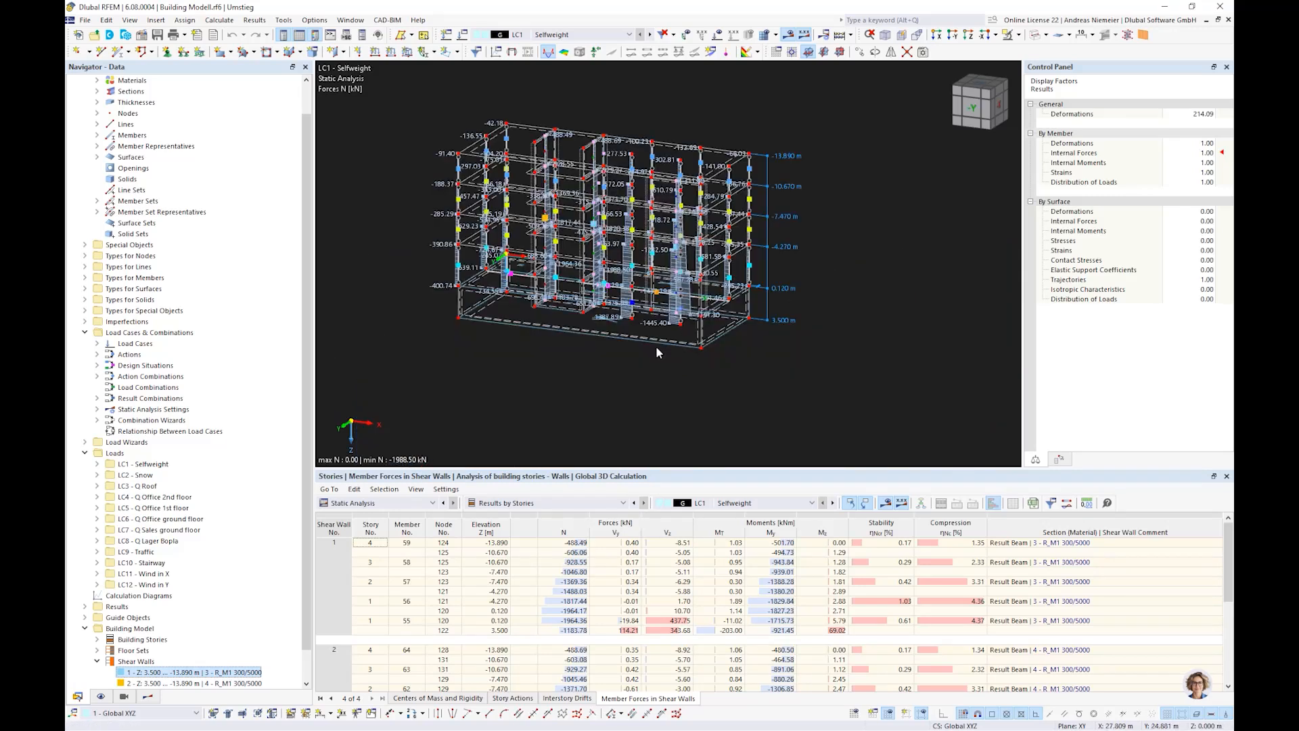
scroll(795, 344, up, 5)
ctrl+middle_drag(797, 345, 839, 378)
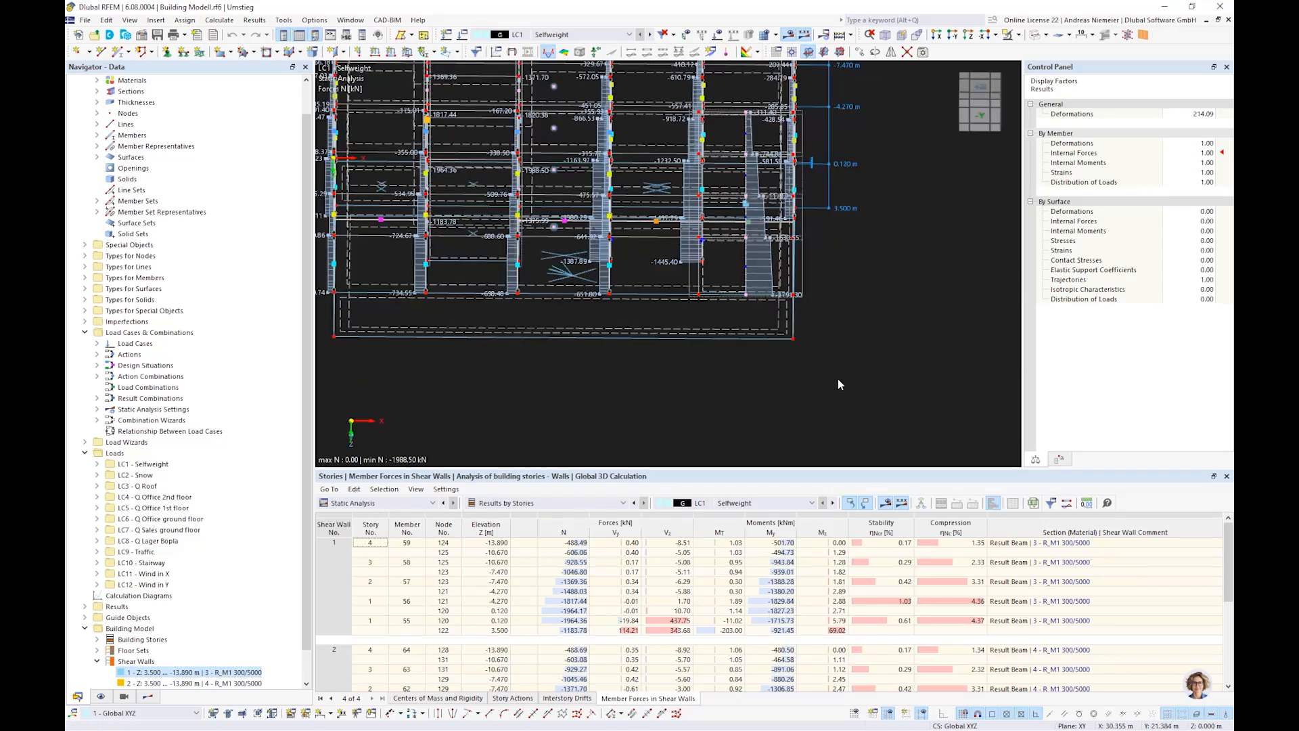
scroll(838, 378, down, 1)
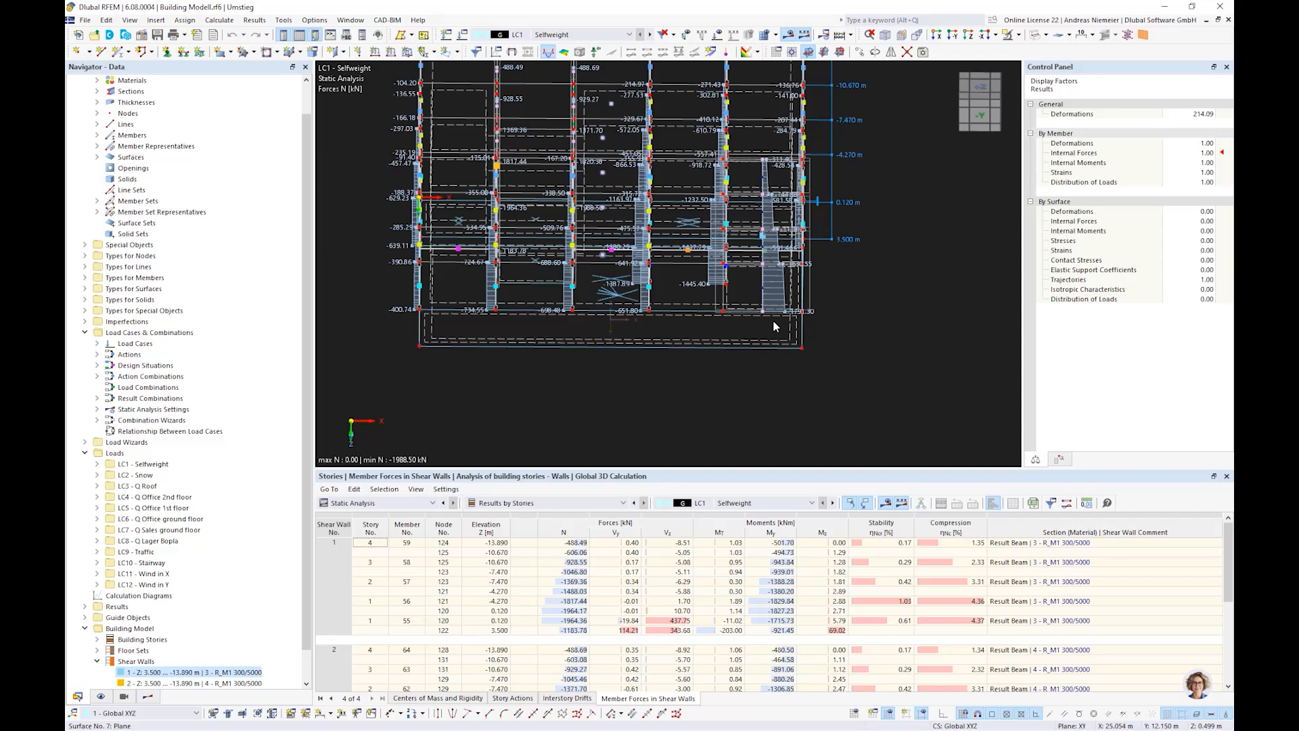
scroll(769, 160, up, 3)
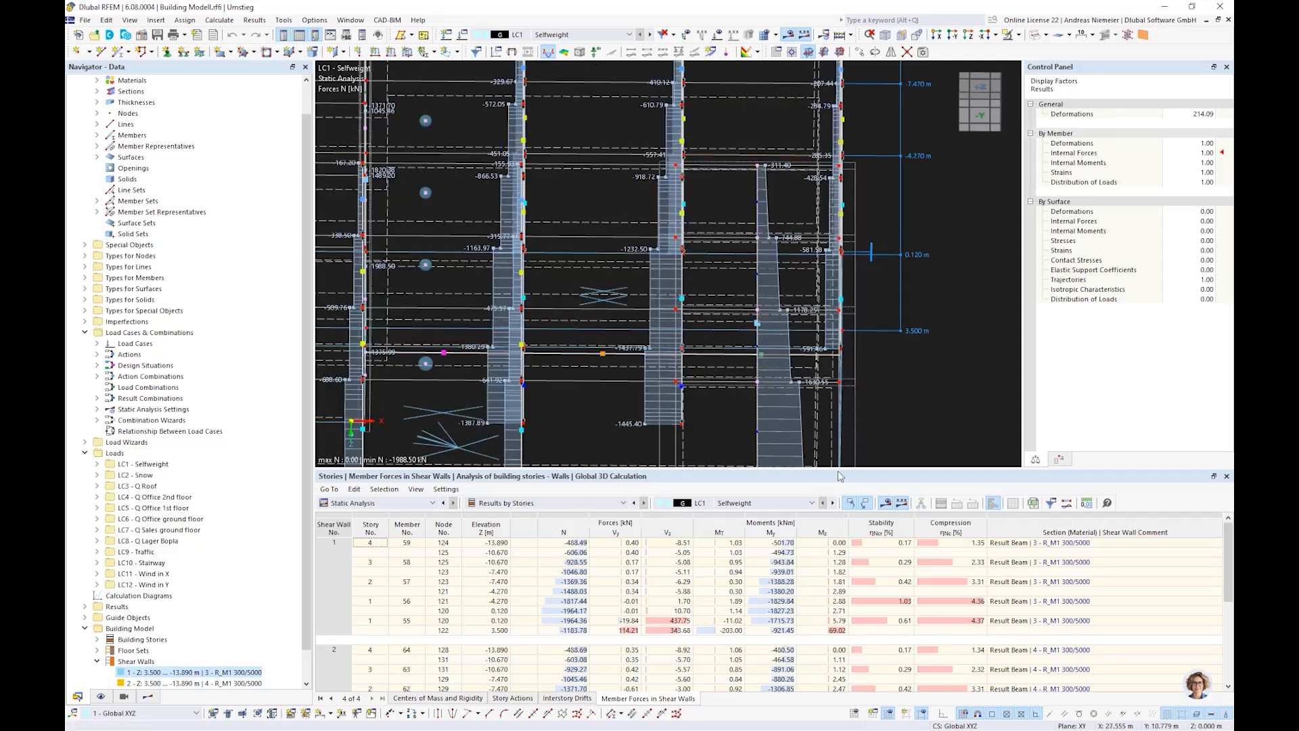
scroll(627, 375, down, 3)
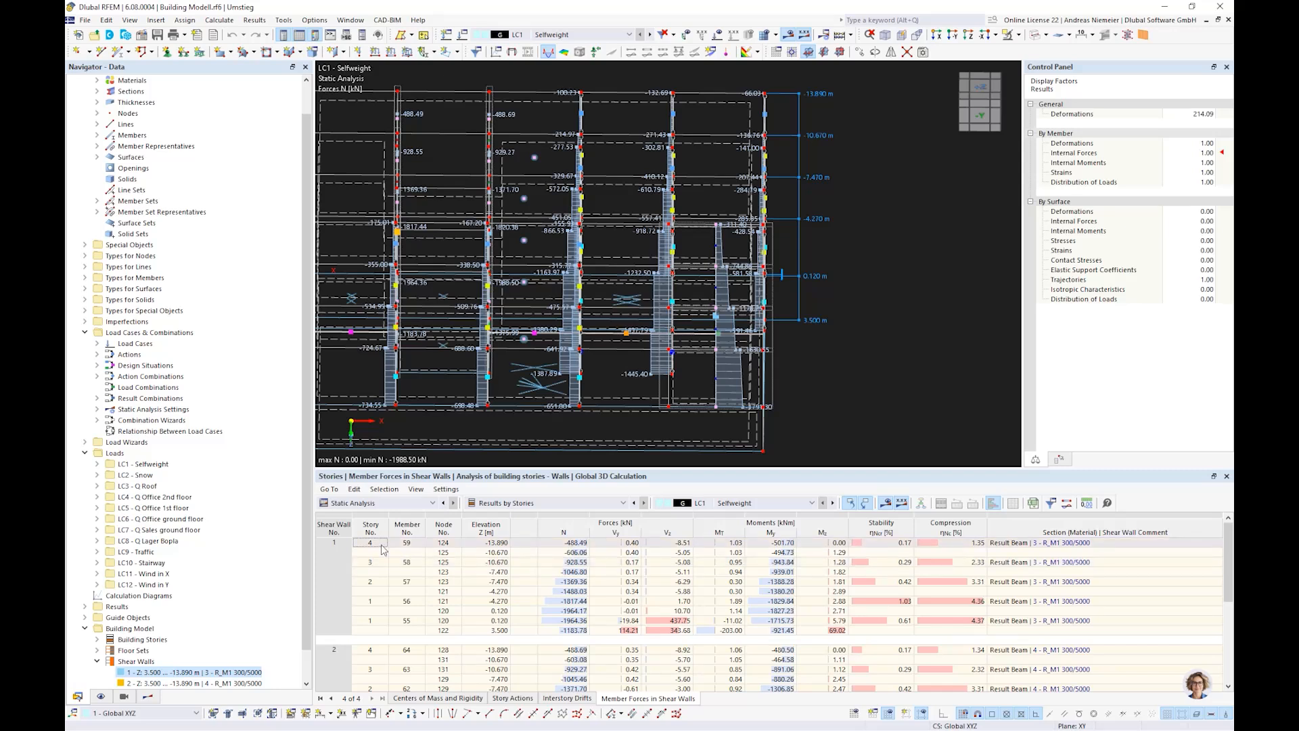
Check the axial forces N of shear wall 1 in members 59 and 55, and review the results of shear walls 2 and 3.
click(576, 545)
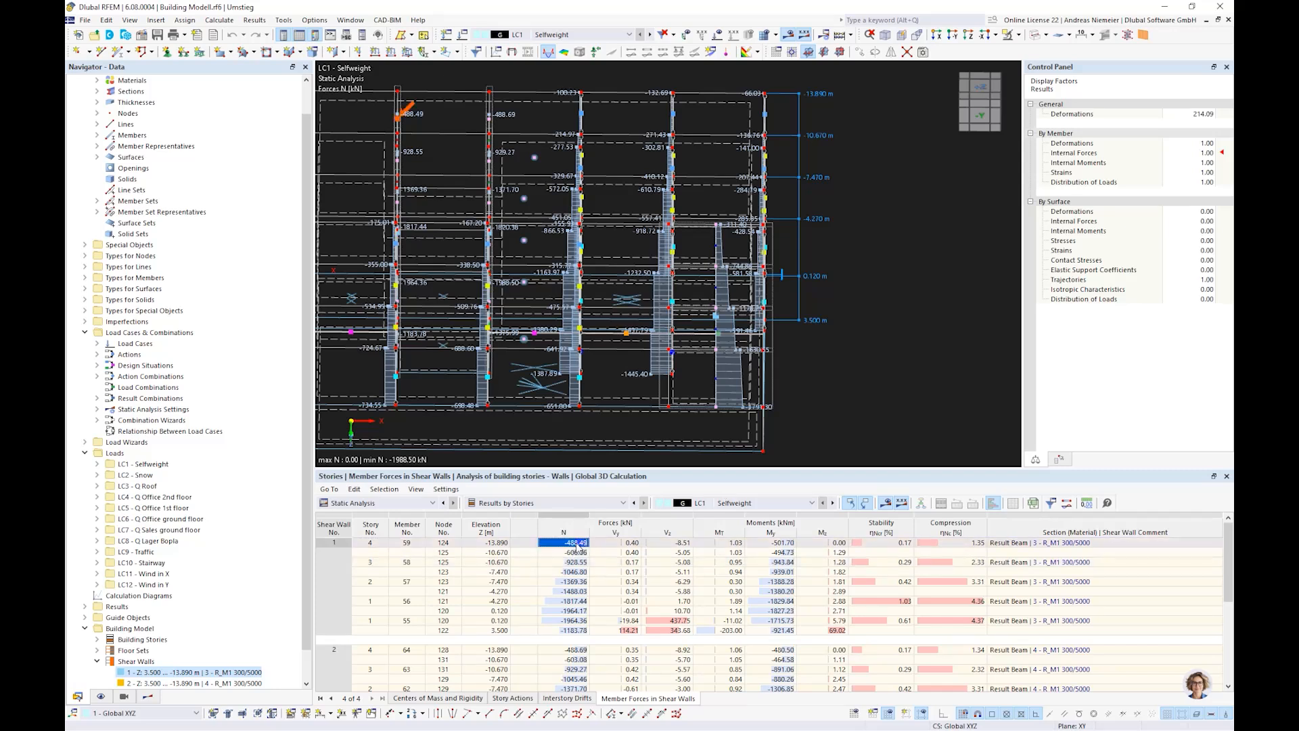
click(539, 620)
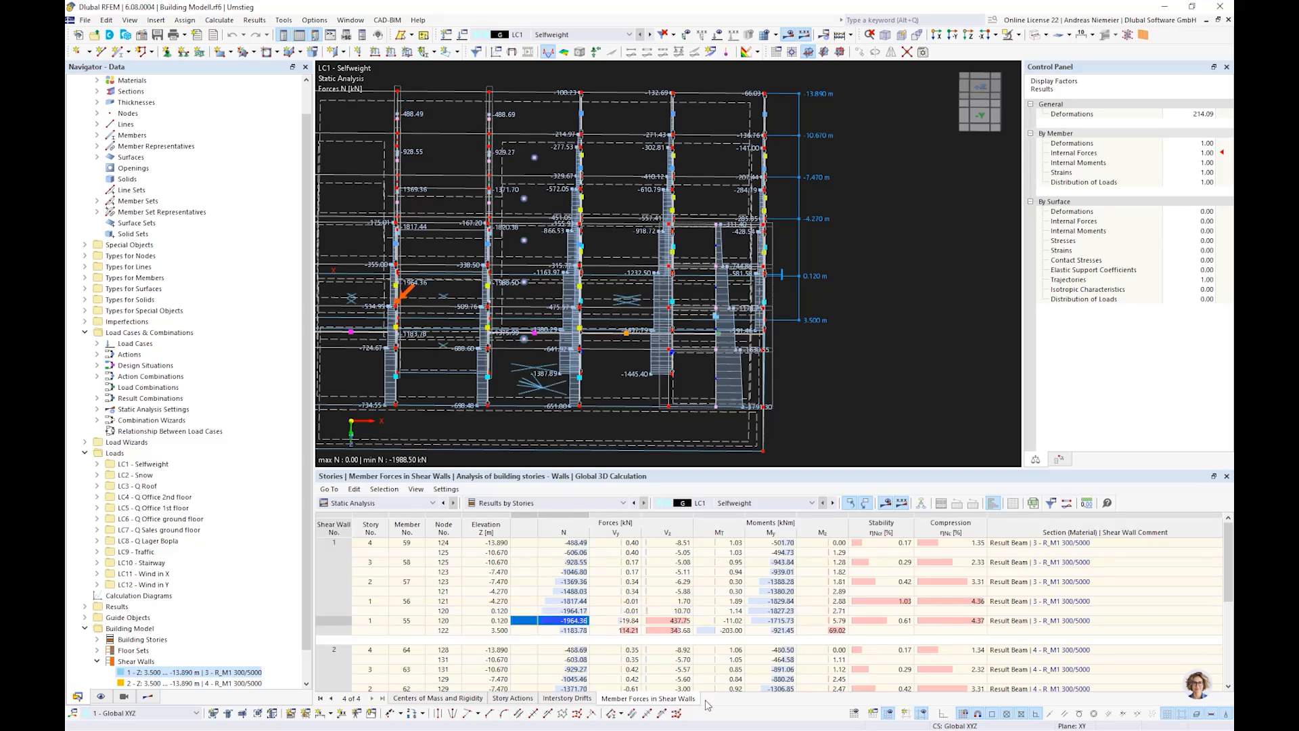
scroll(349, 609, down, 4)
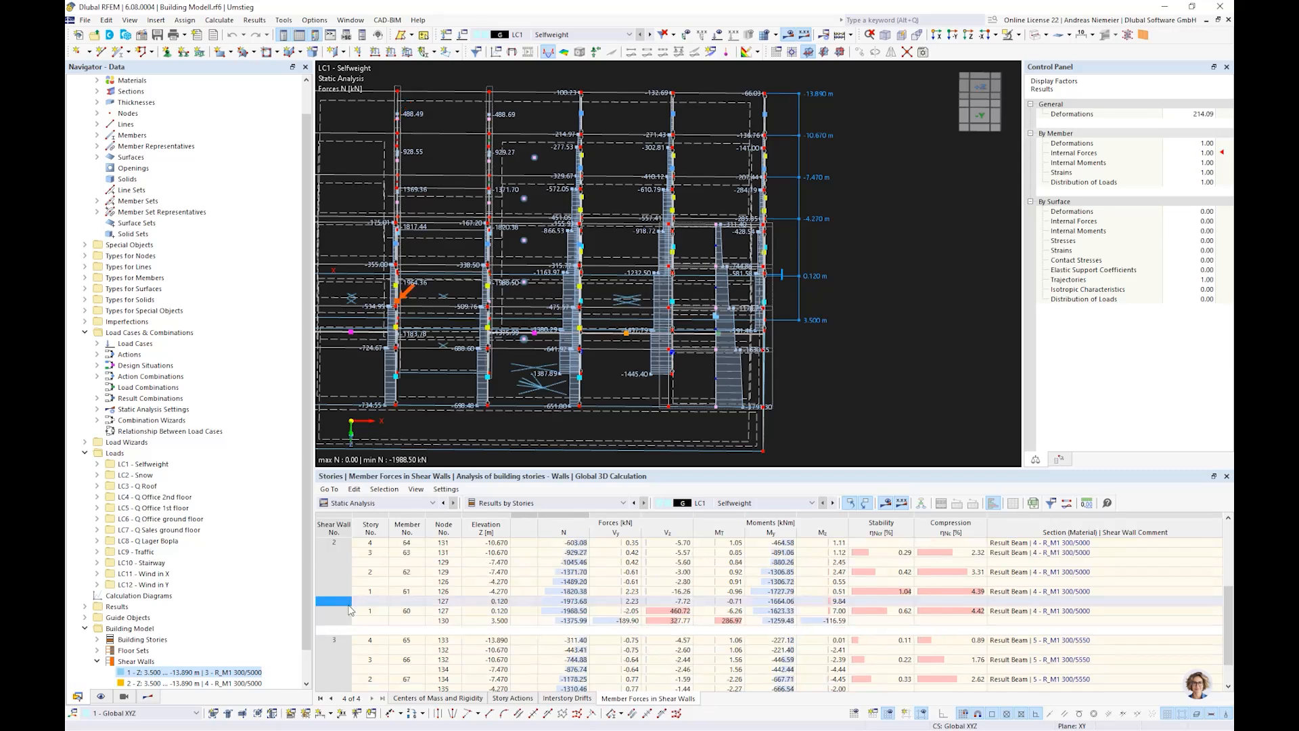
scroll(347, 618, down, 1)
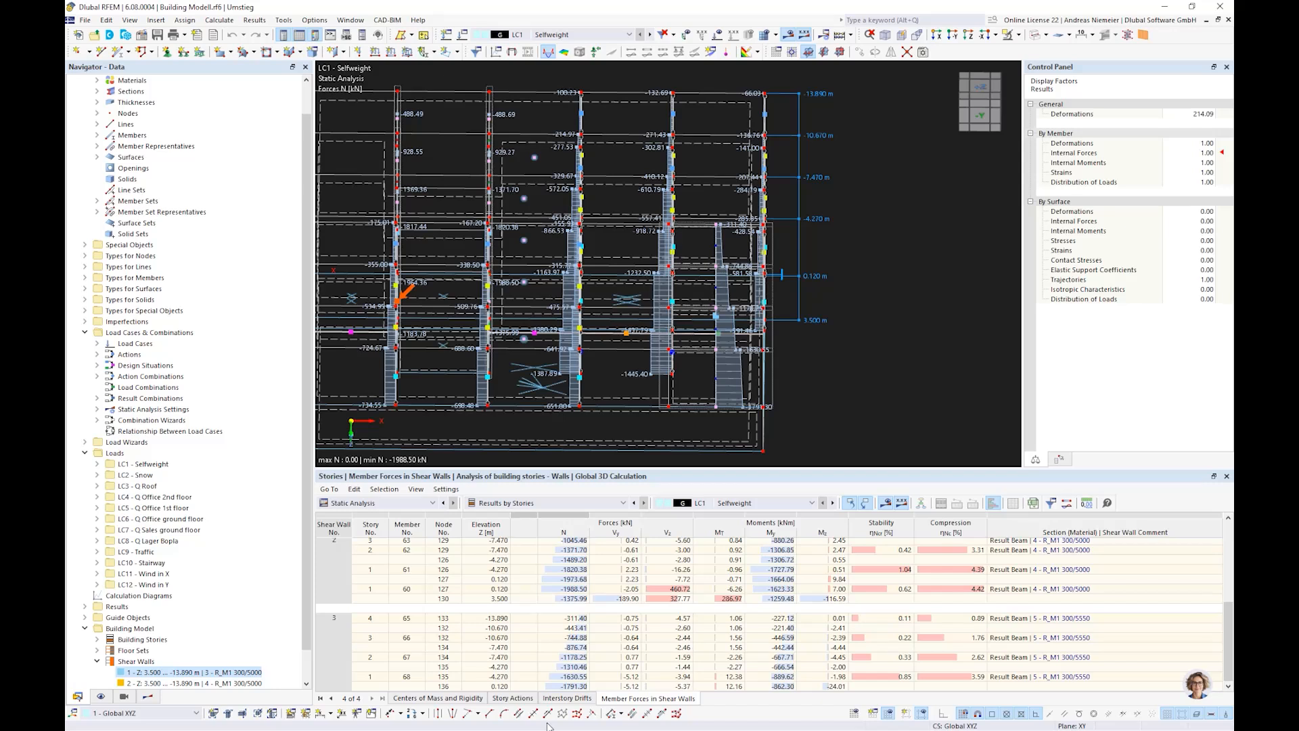
Show the Story Actions results and view the whole building from the front in perspective.
click(514, 698)
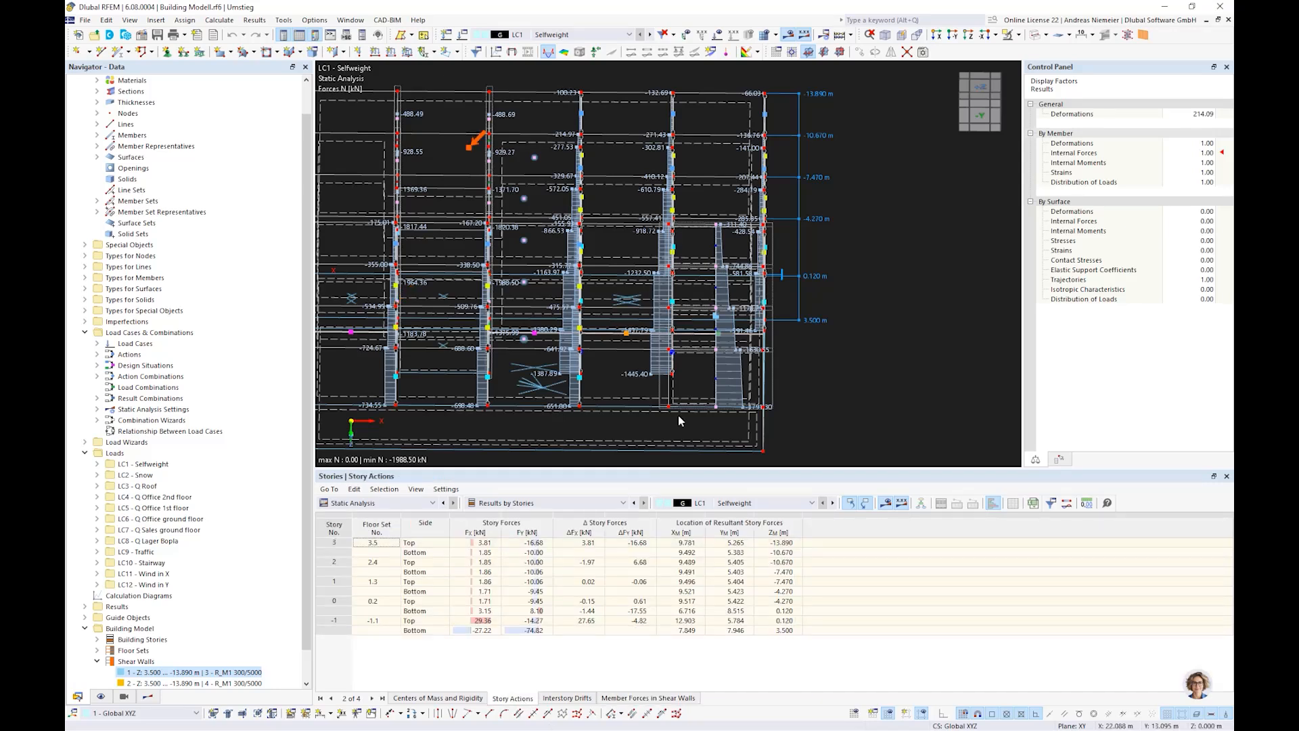
scroll(780, 382, down, 3)
ctrl+middle_drag(780, 382, 784, 346)
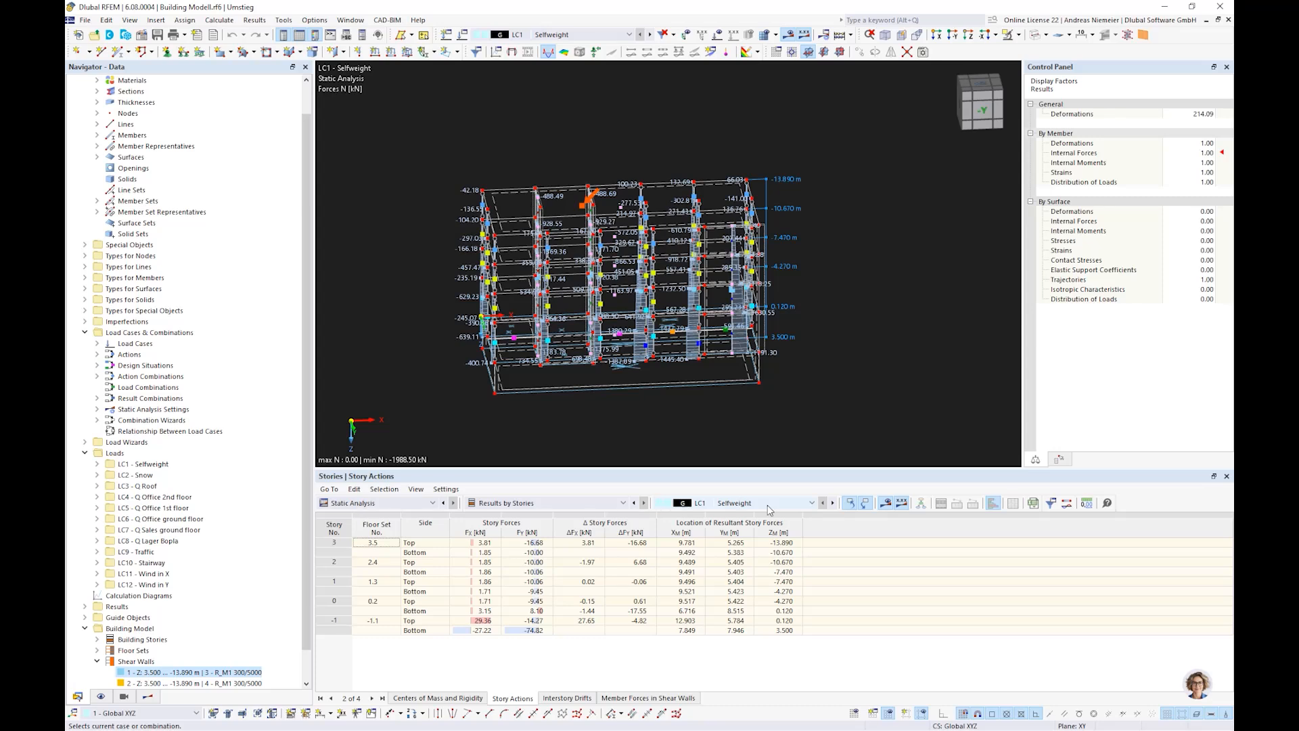
Switch to load case LC11 Wind in X and display its loads in a front view of the building.
click(769, 509)
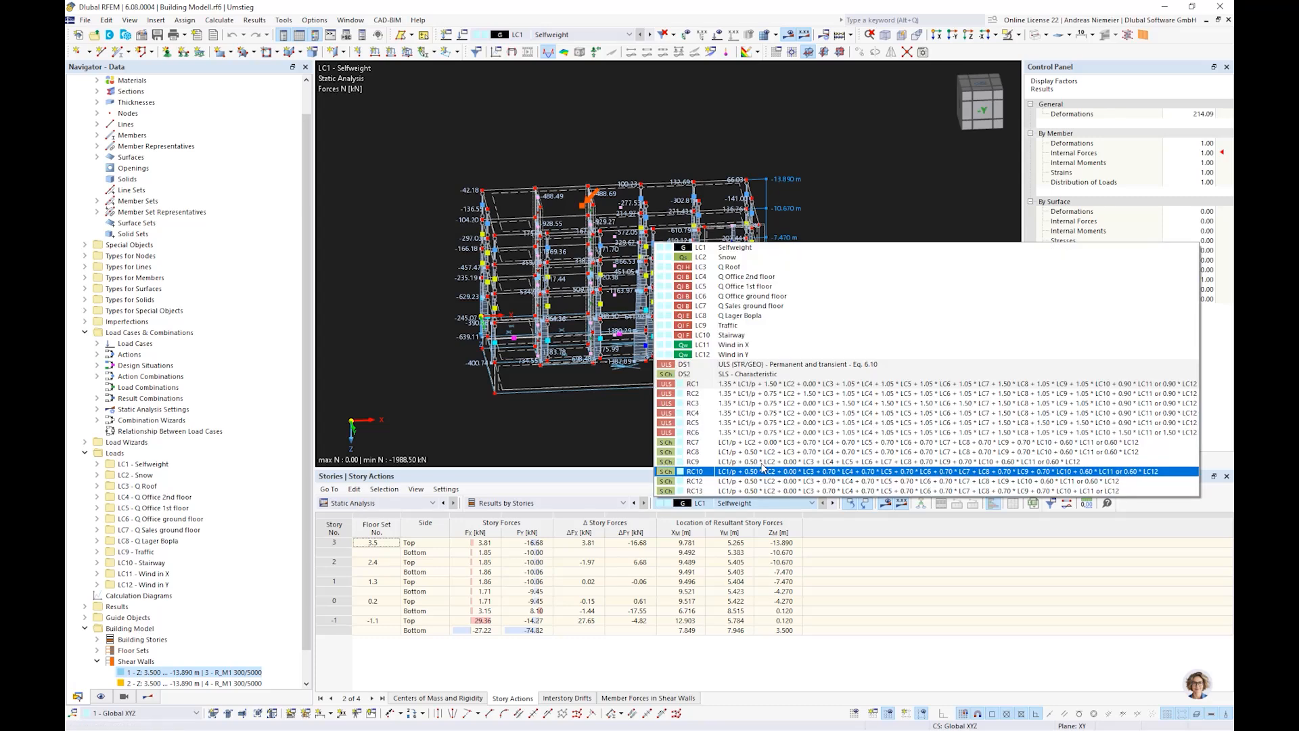
click(765, 348)
click(719, 34)
ctrl+middle_drag(790, 319, 532, 278)
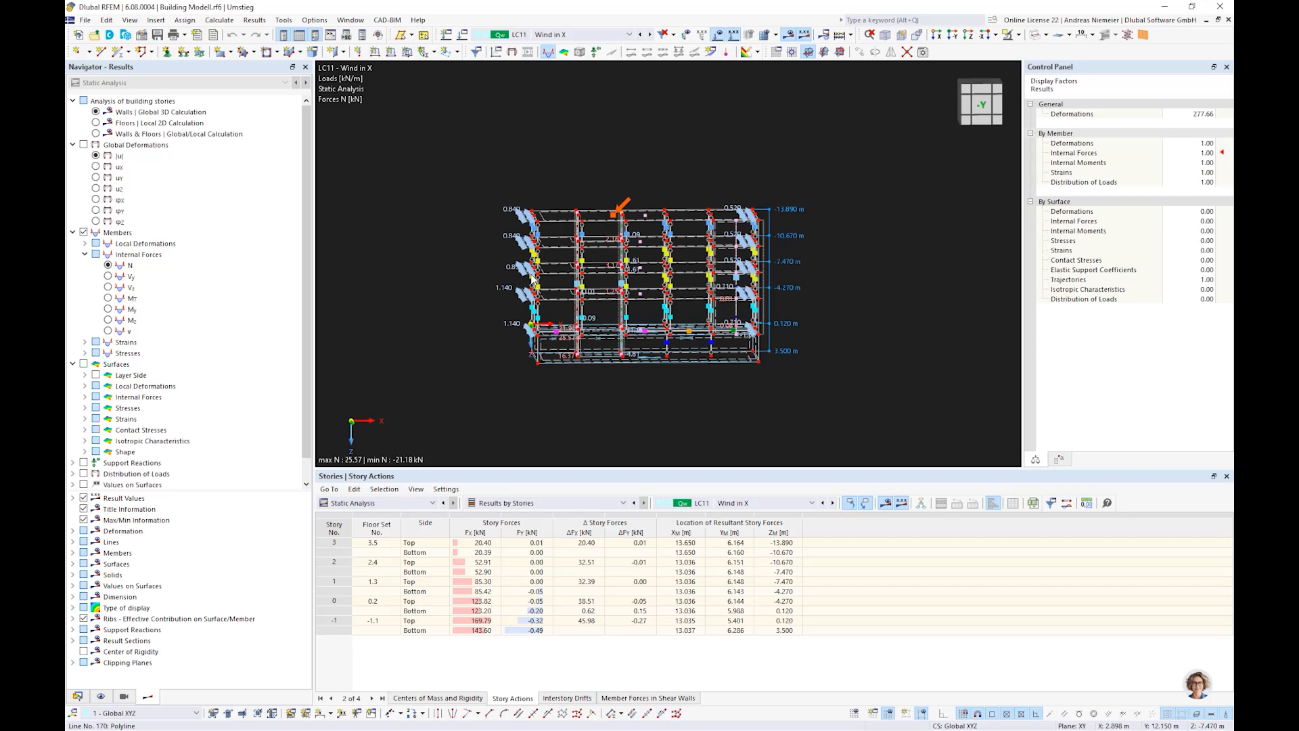
Display the Vertical Result Lines of the story forces beside the building.
middle_drag(769, 408, 742, 403)
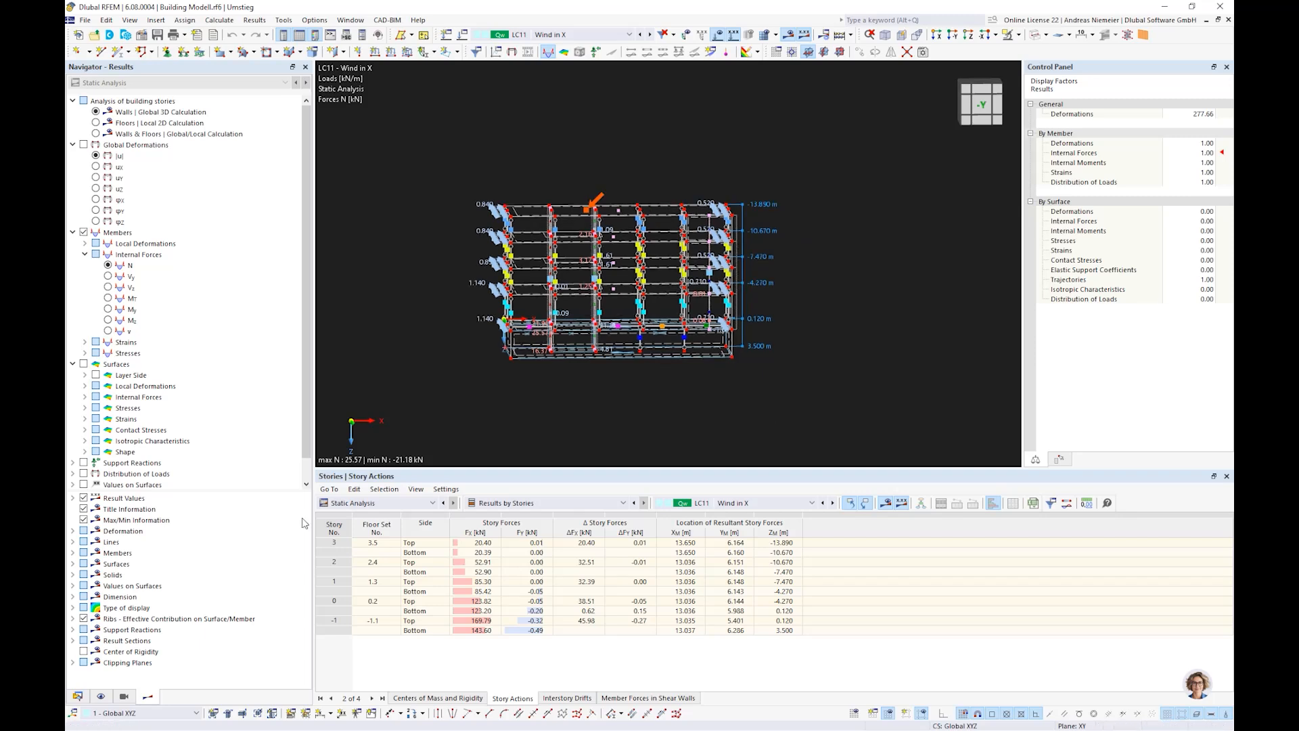
scroll(112, 347, down, 1)
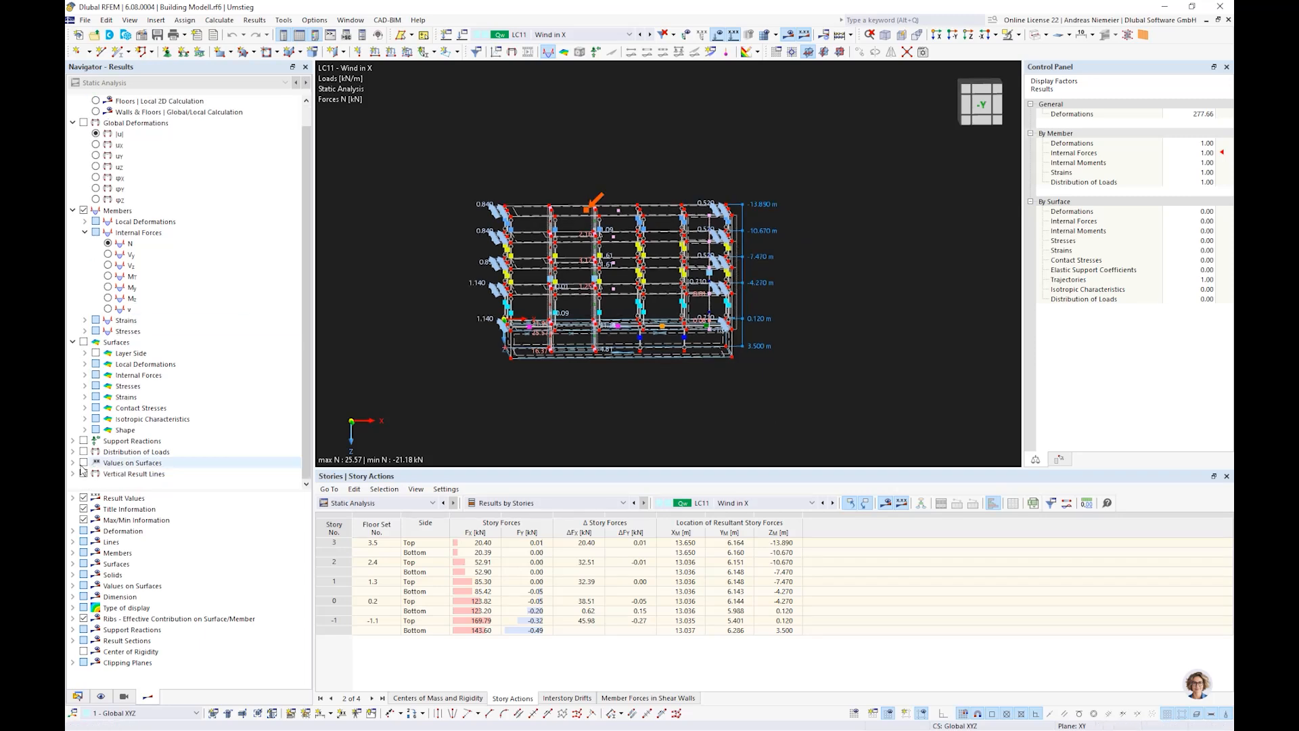
click(83, 474)
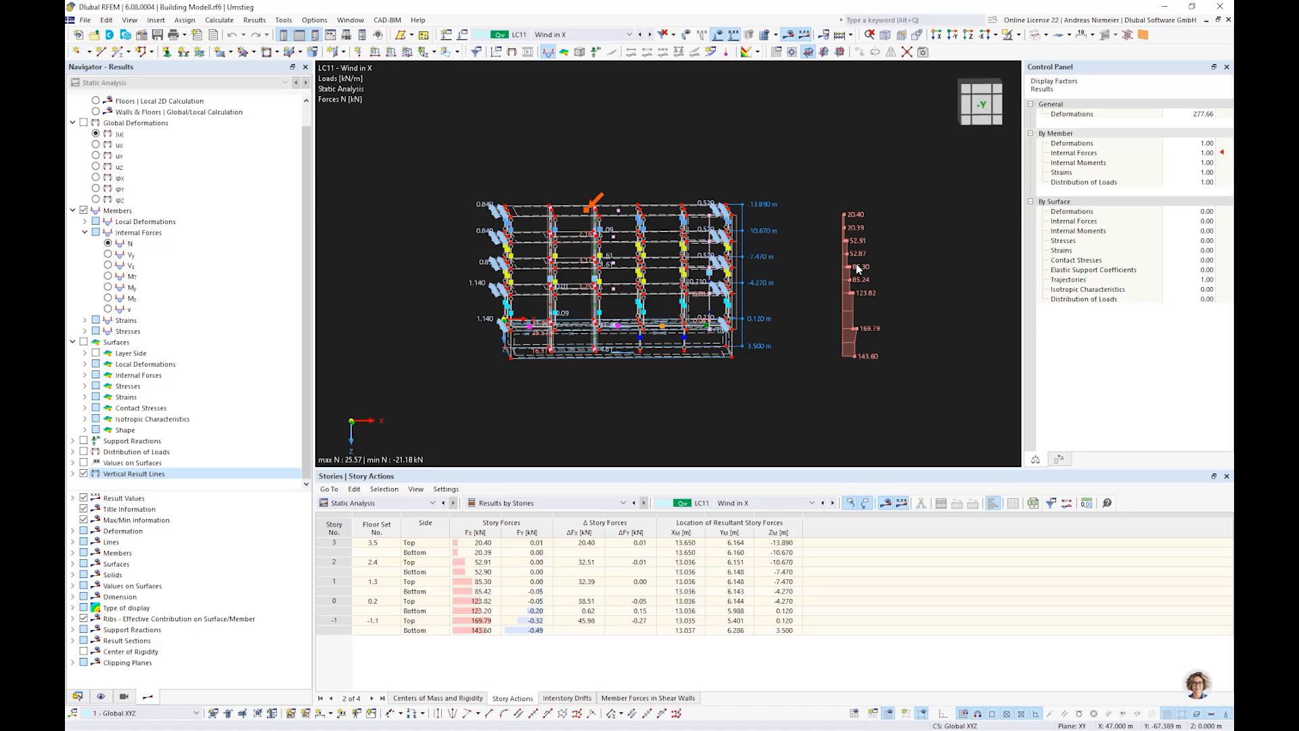
Inspect the story force differences ΔFx of the individual stories and highlight the complete set of ΔFx values against the vertical result line.
click(582, 544)
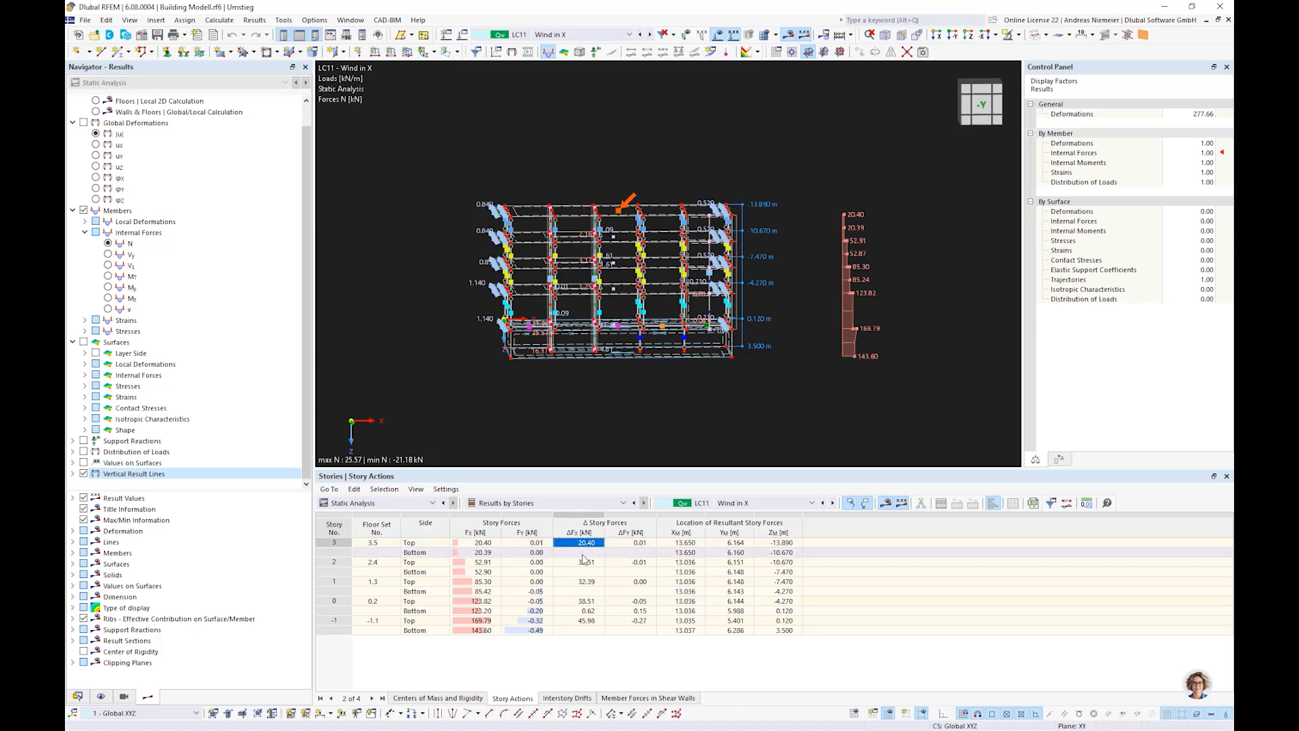
click(595, 563)
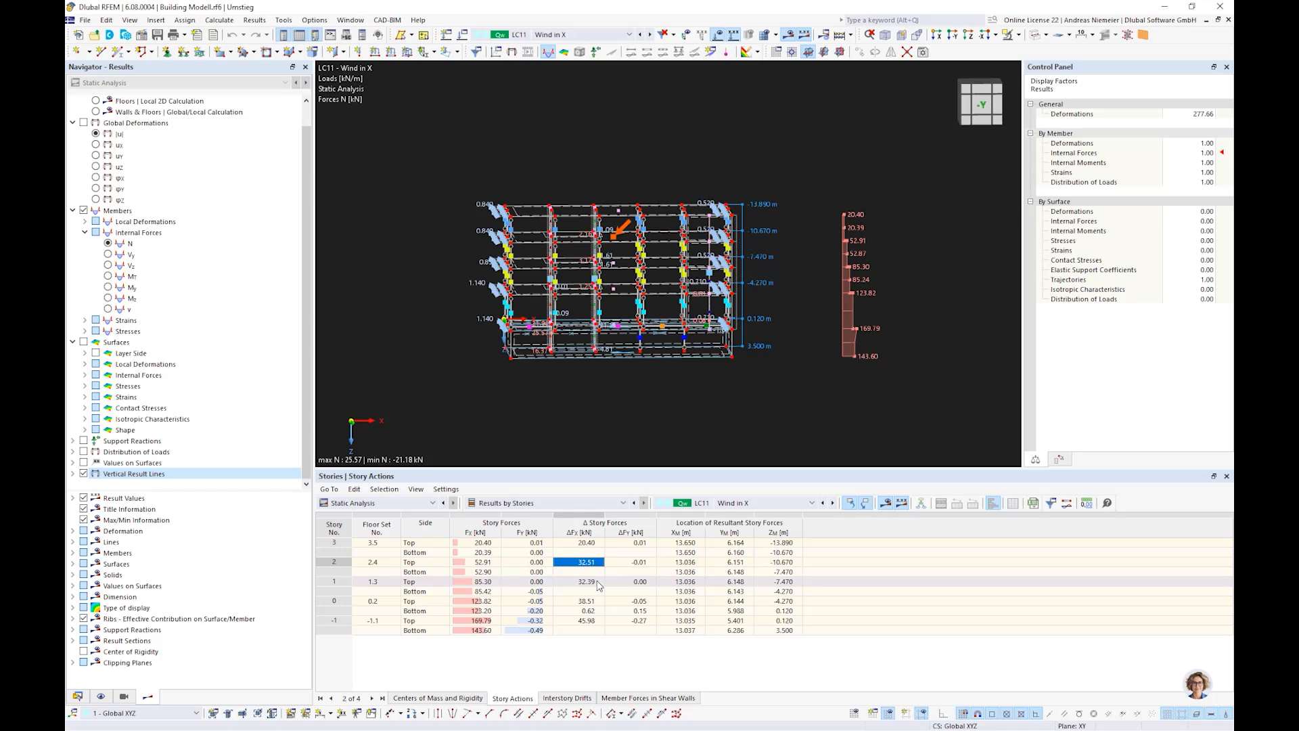
click(589, 585)
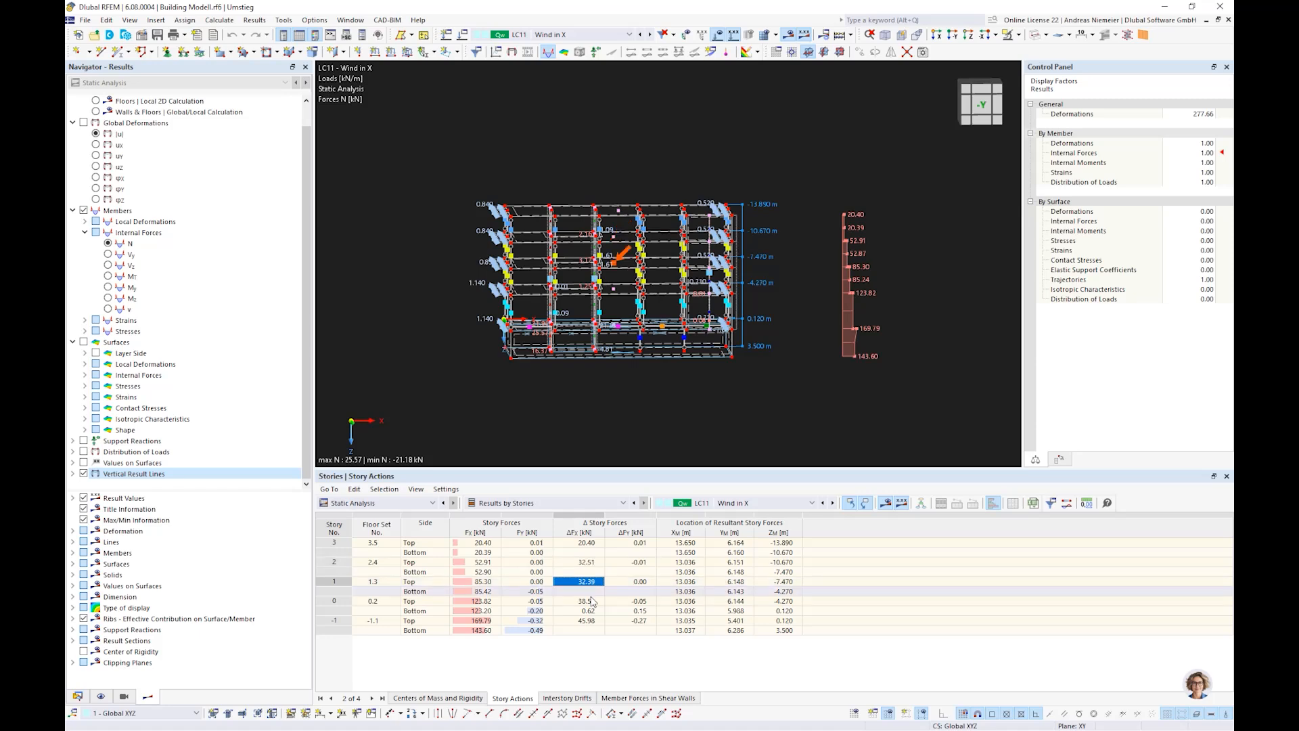
click(591, 576)
drag(591, 579, 586, 626)
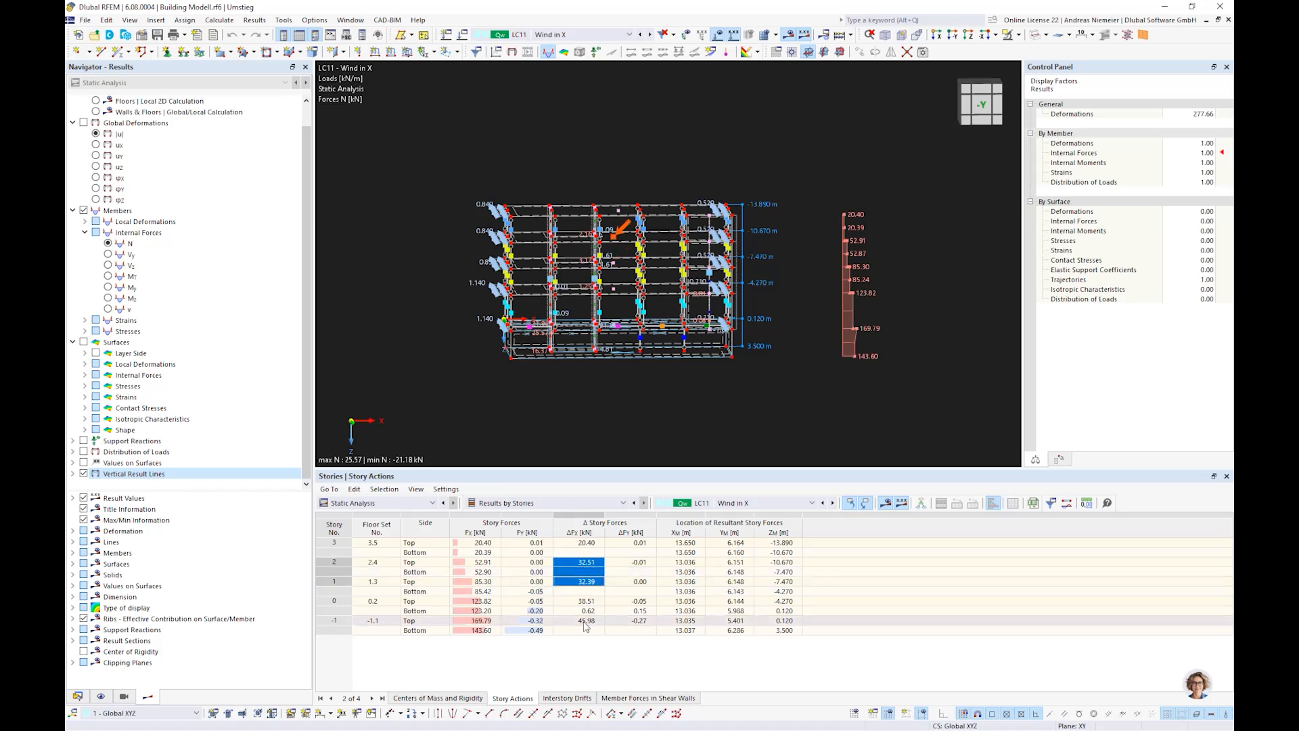
click(585, 532)
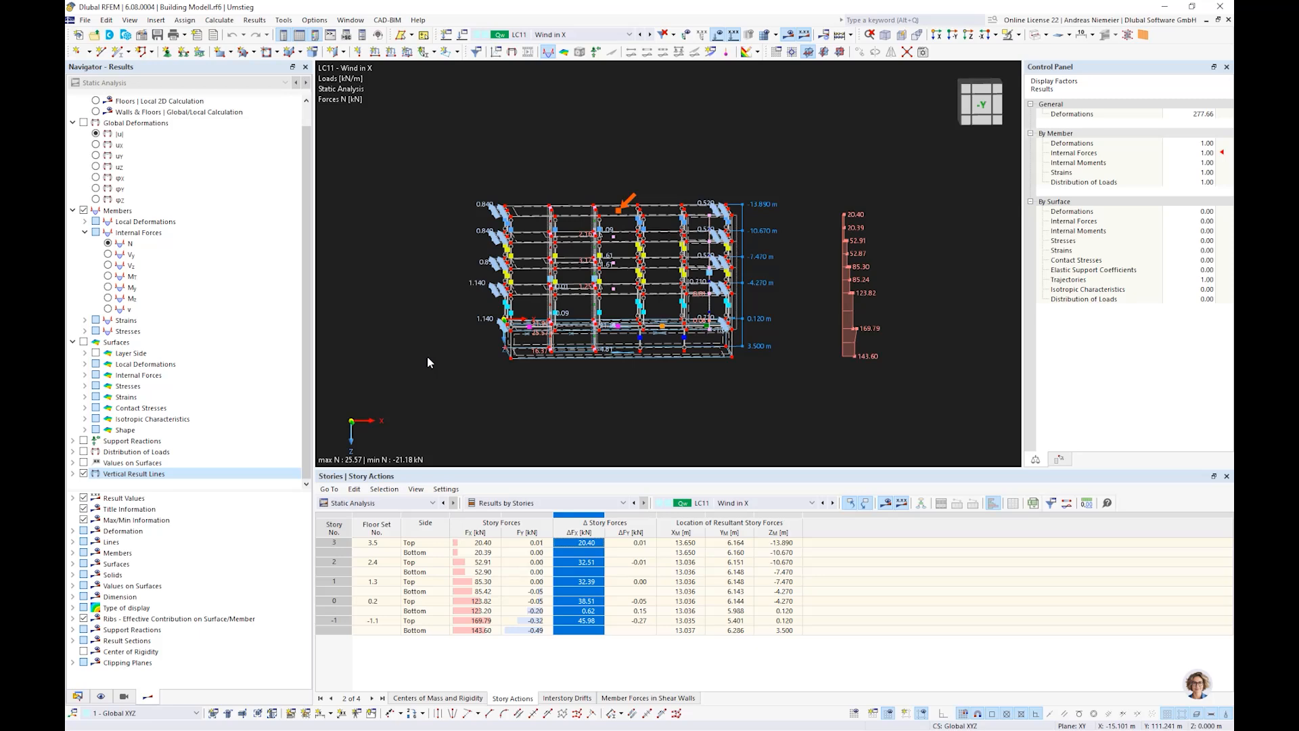
middle_drag(782, 344, 739, 420)
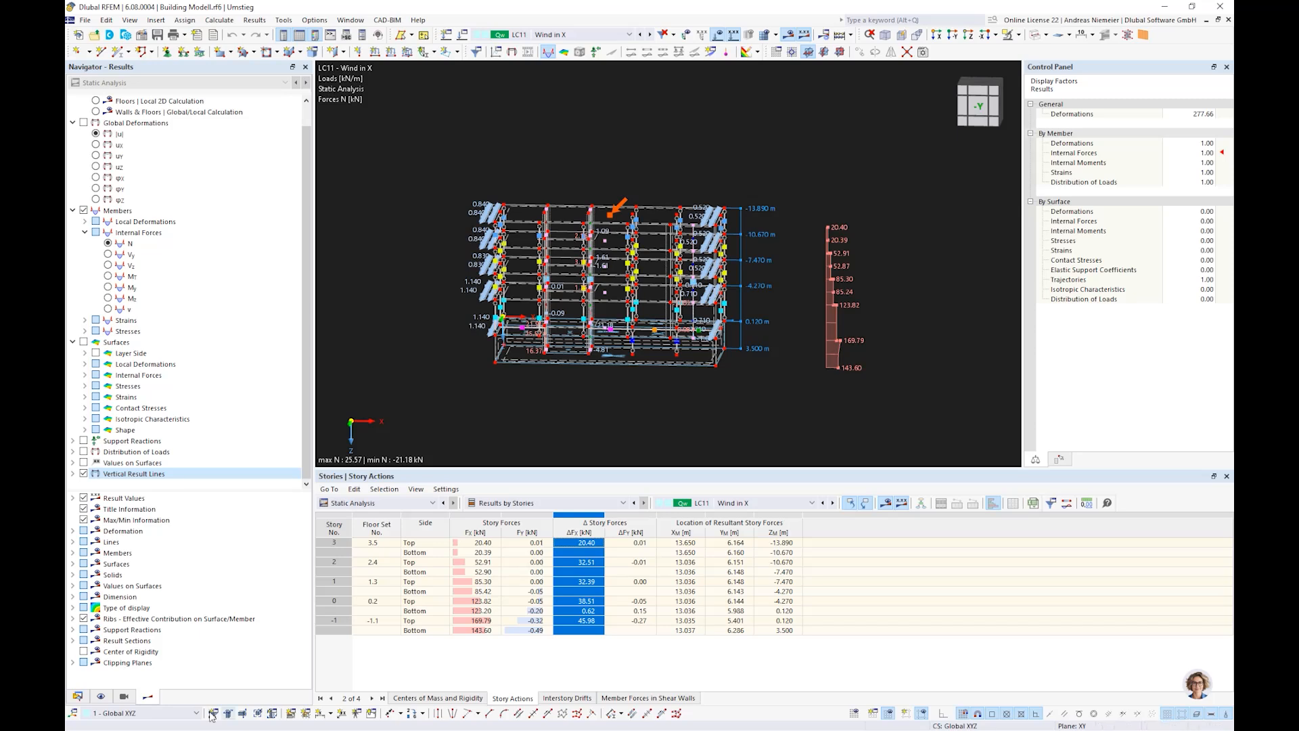
Examine the floor modeling options of building story 3. OG without changing them, and look at the building's story force line at an angle.
click(78, 697)
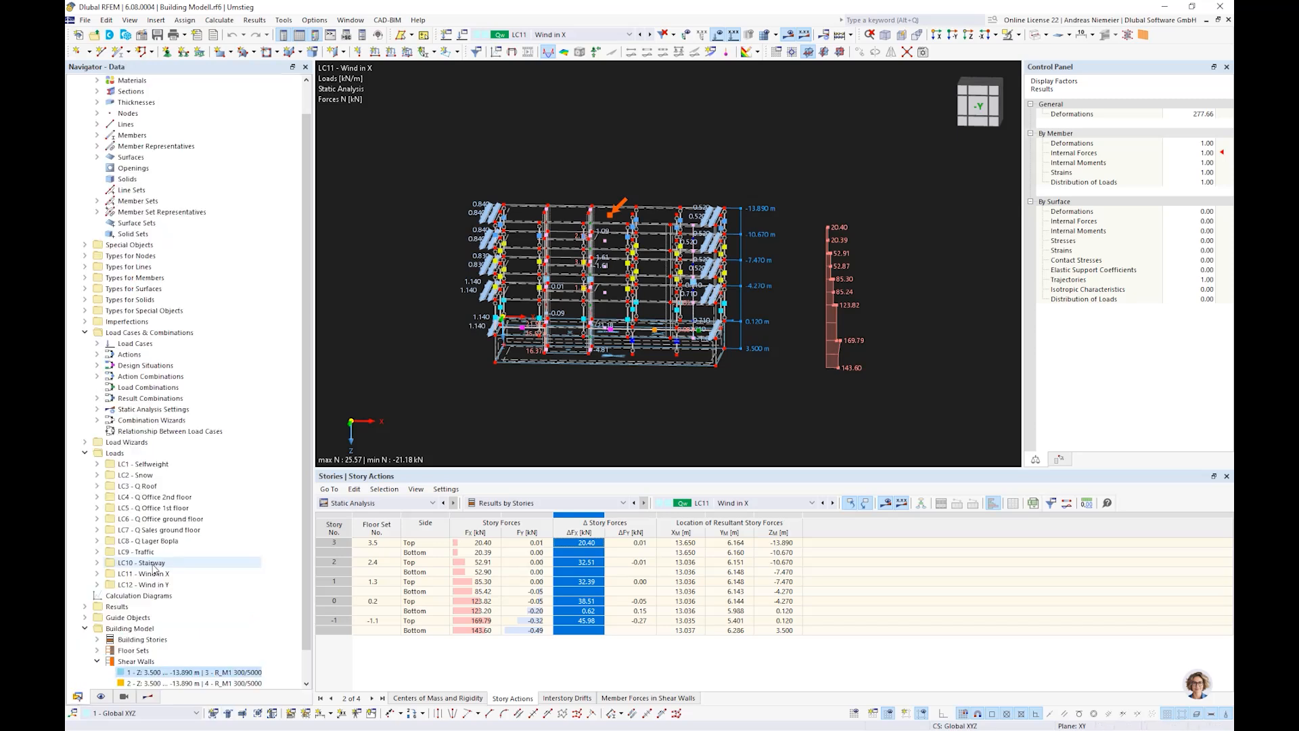
scroll(153, 568, down, 1)
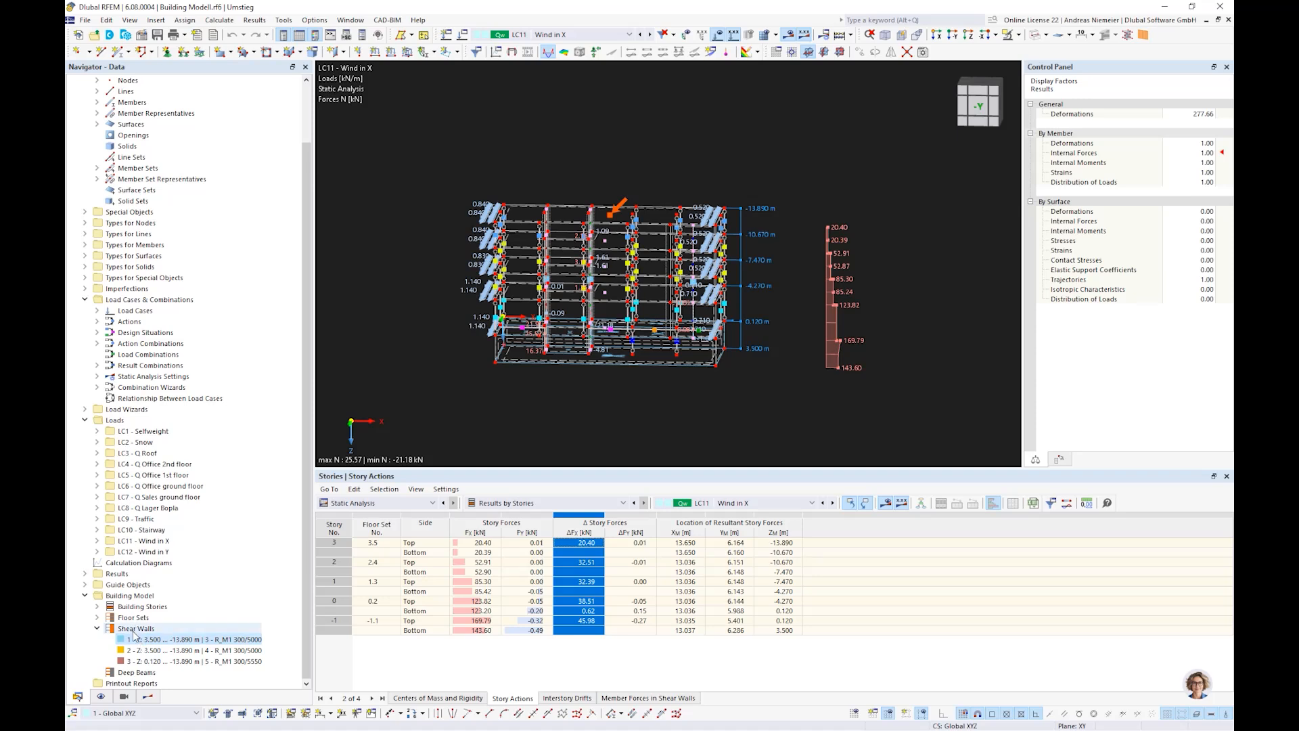
click(135, 608)
double_click(135, 608)
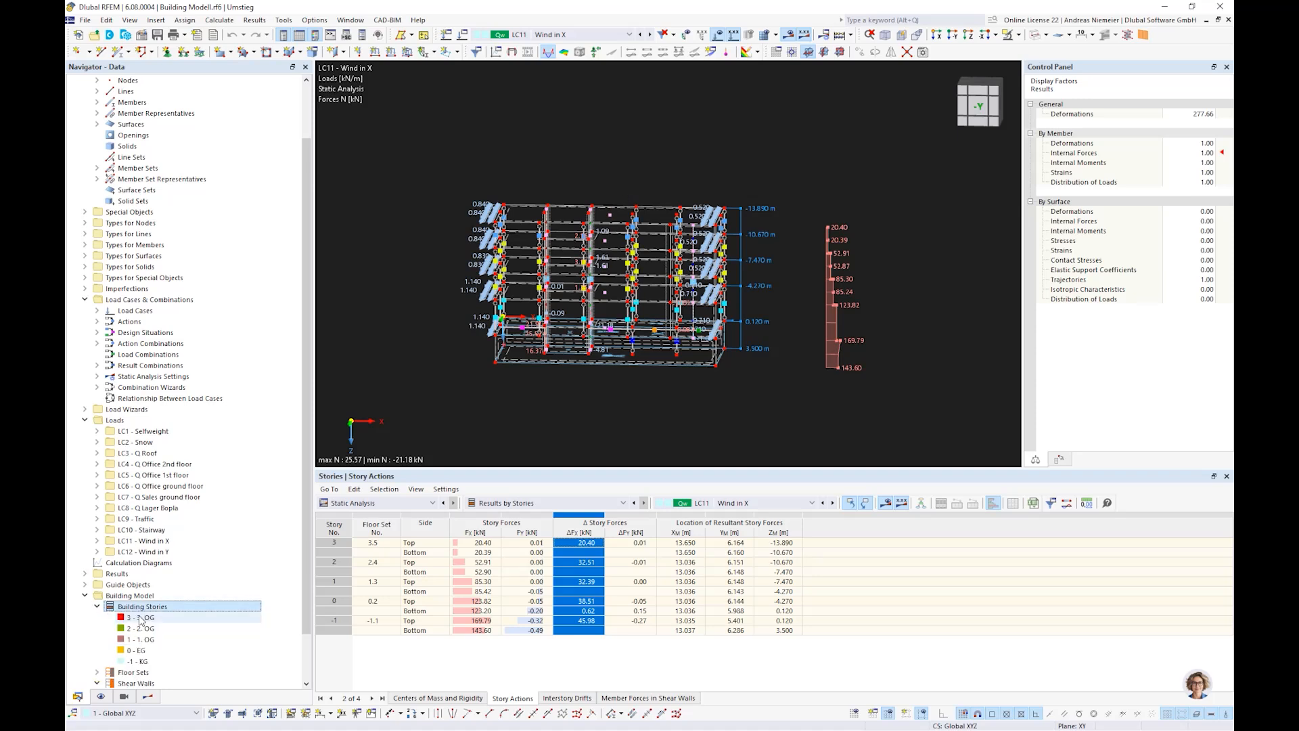
double_click(140, 617)
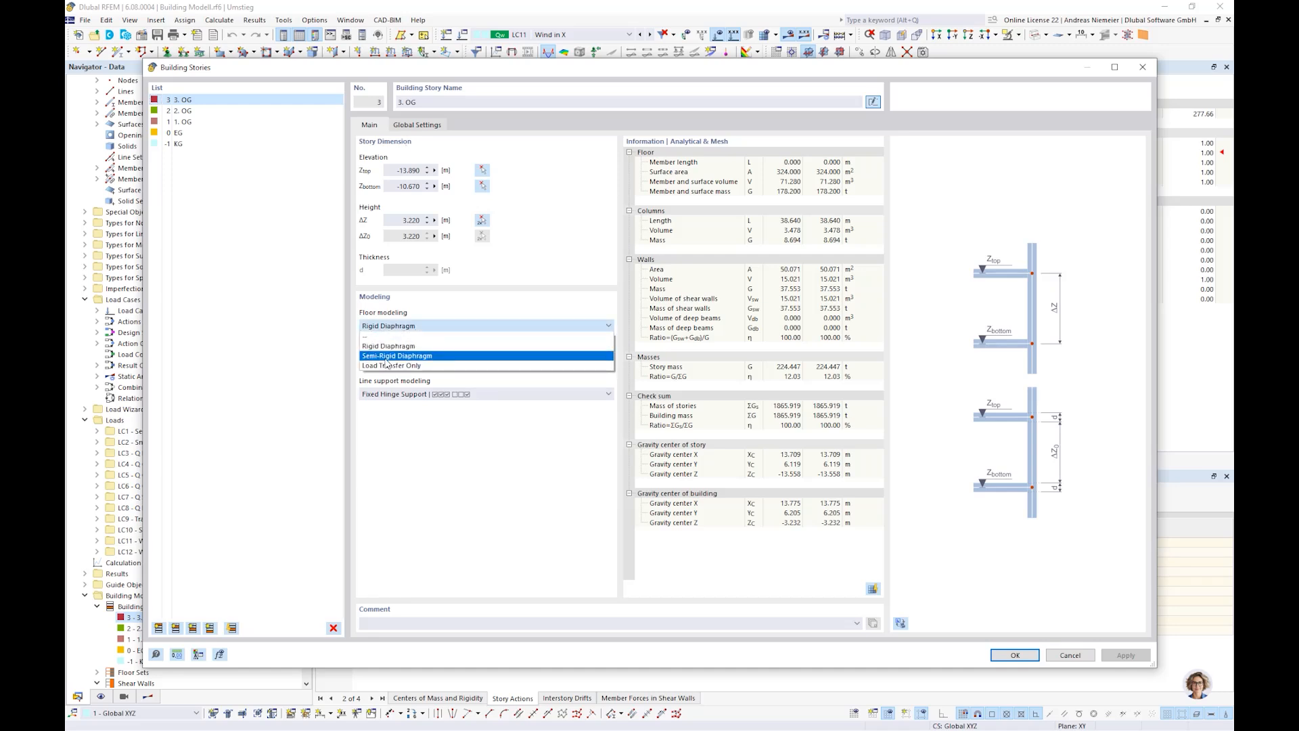
click(498, 314)
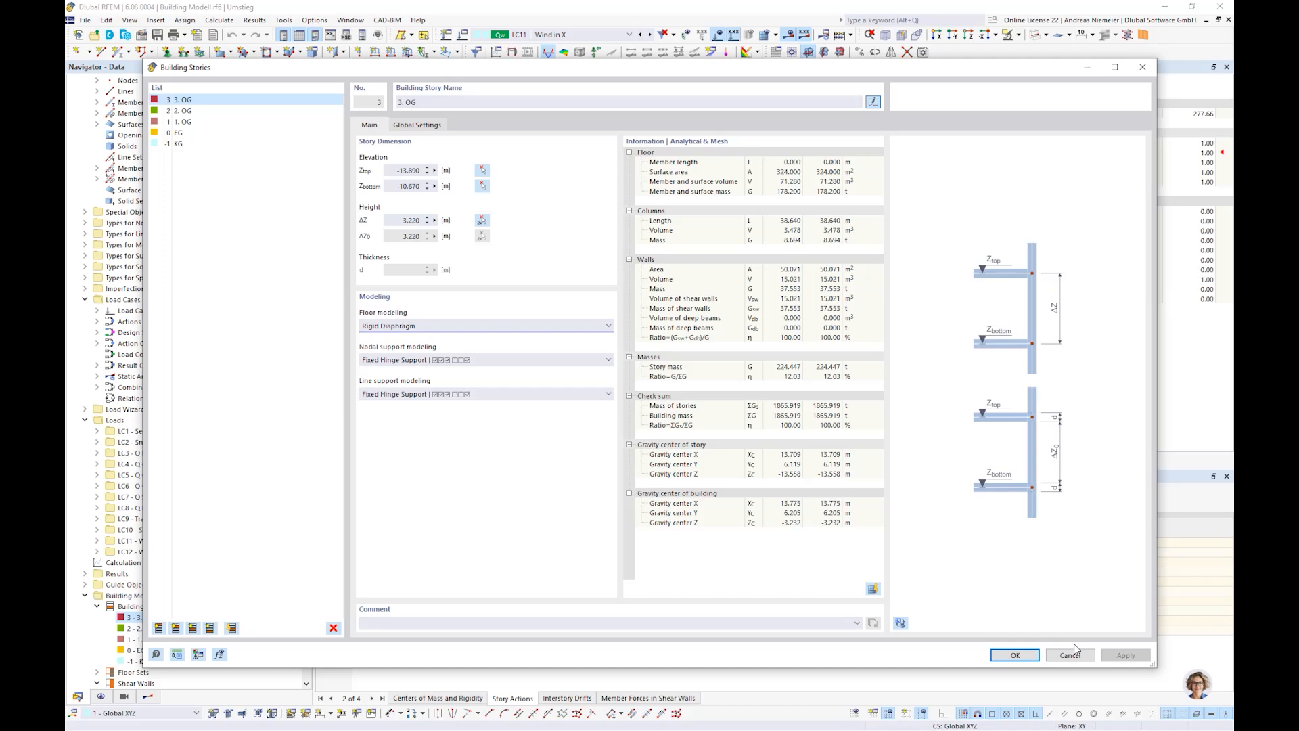
click(1072, 651)
middle_drag(762, 384, 724, 423)
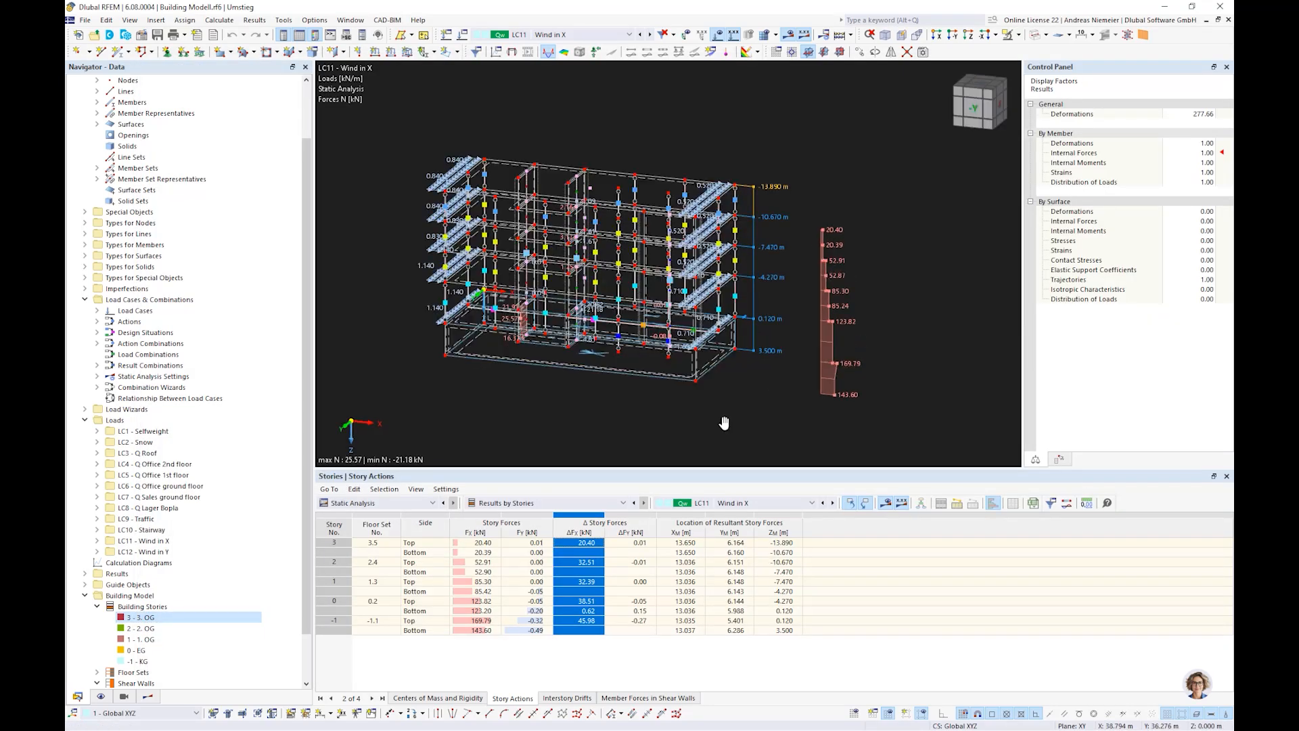
scroll(723, 423, down, 1)
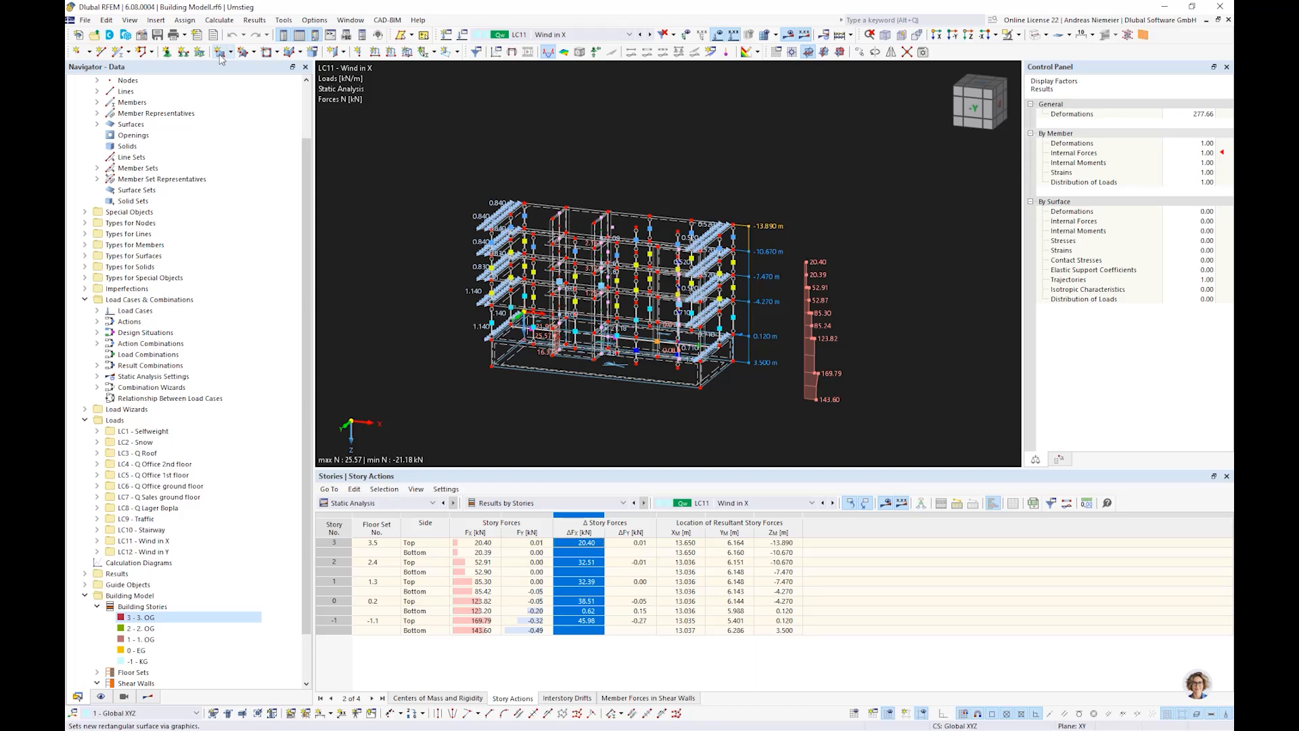
Close the building model and open the model file Construction Stages.rf6 from the Umstieg folder.
click(86, 21)
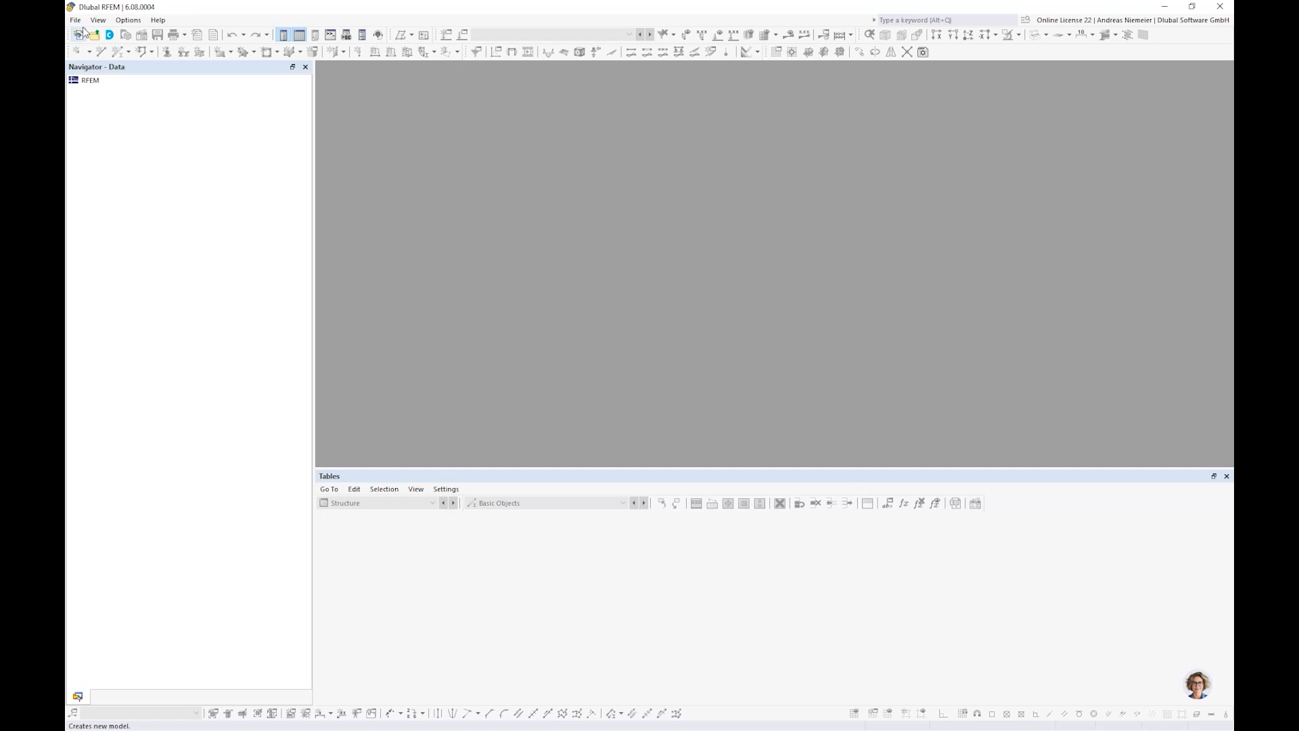
click(75, 20)
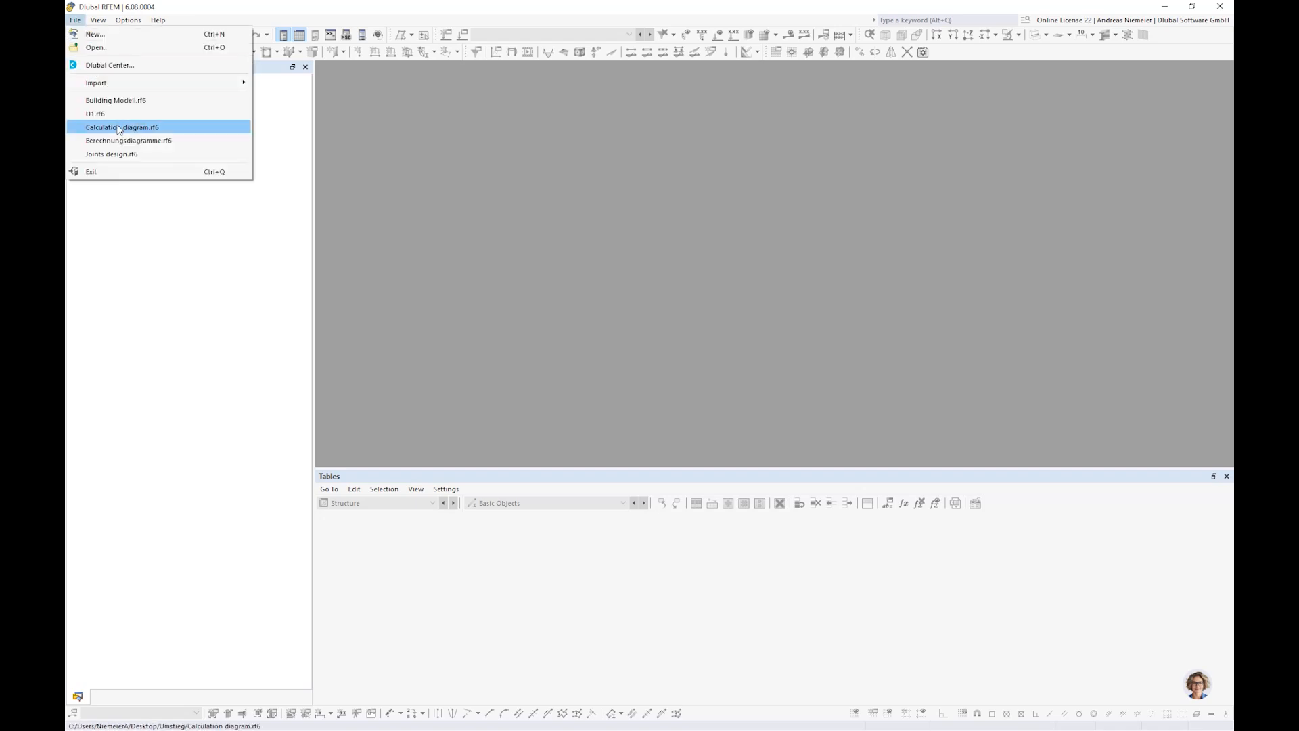
click(120, 48)
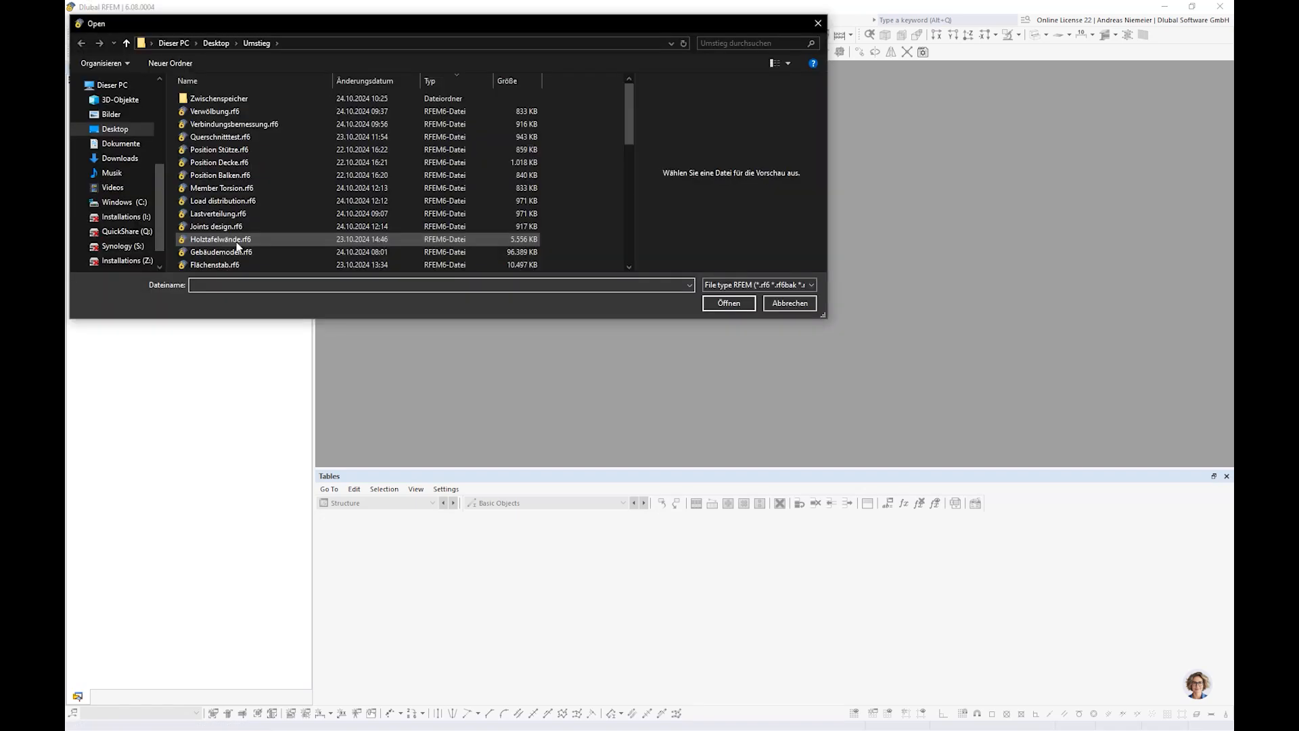
click(234, 253)
scroll(228, 262, down, 5)
click(237, 95)
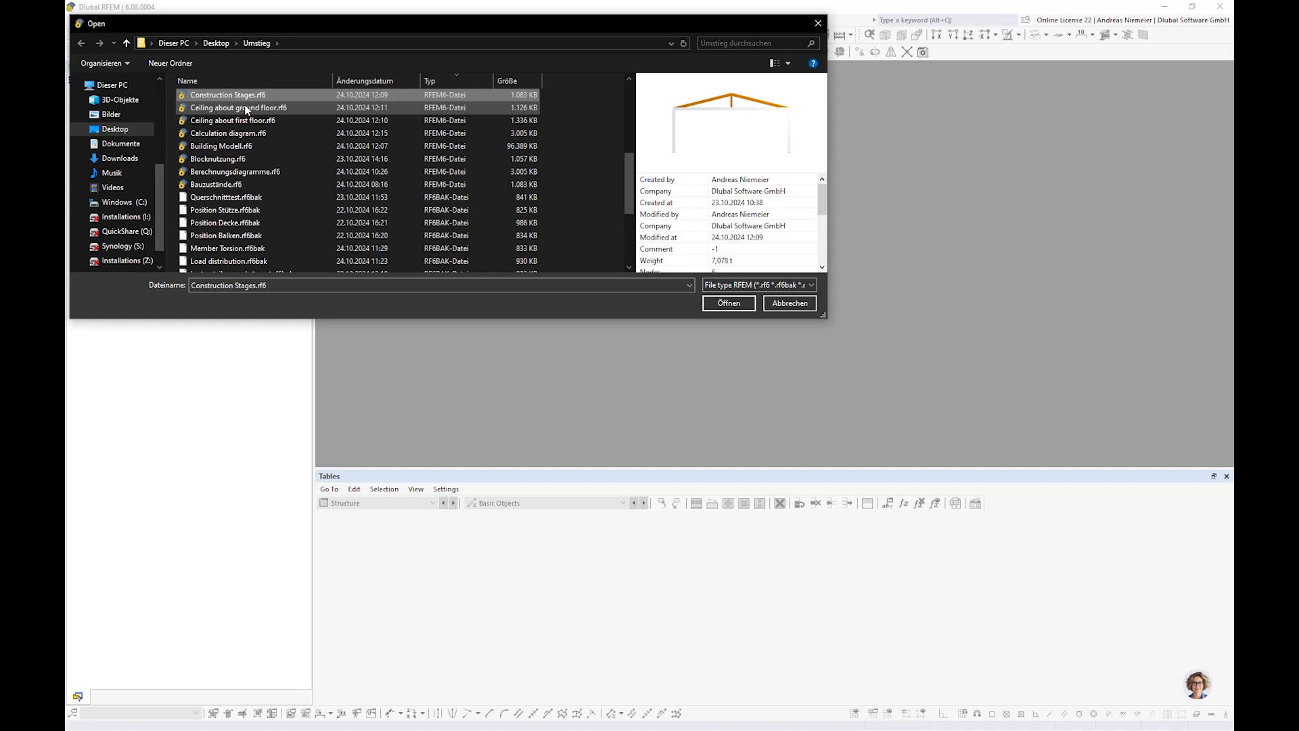
click(879, 323)
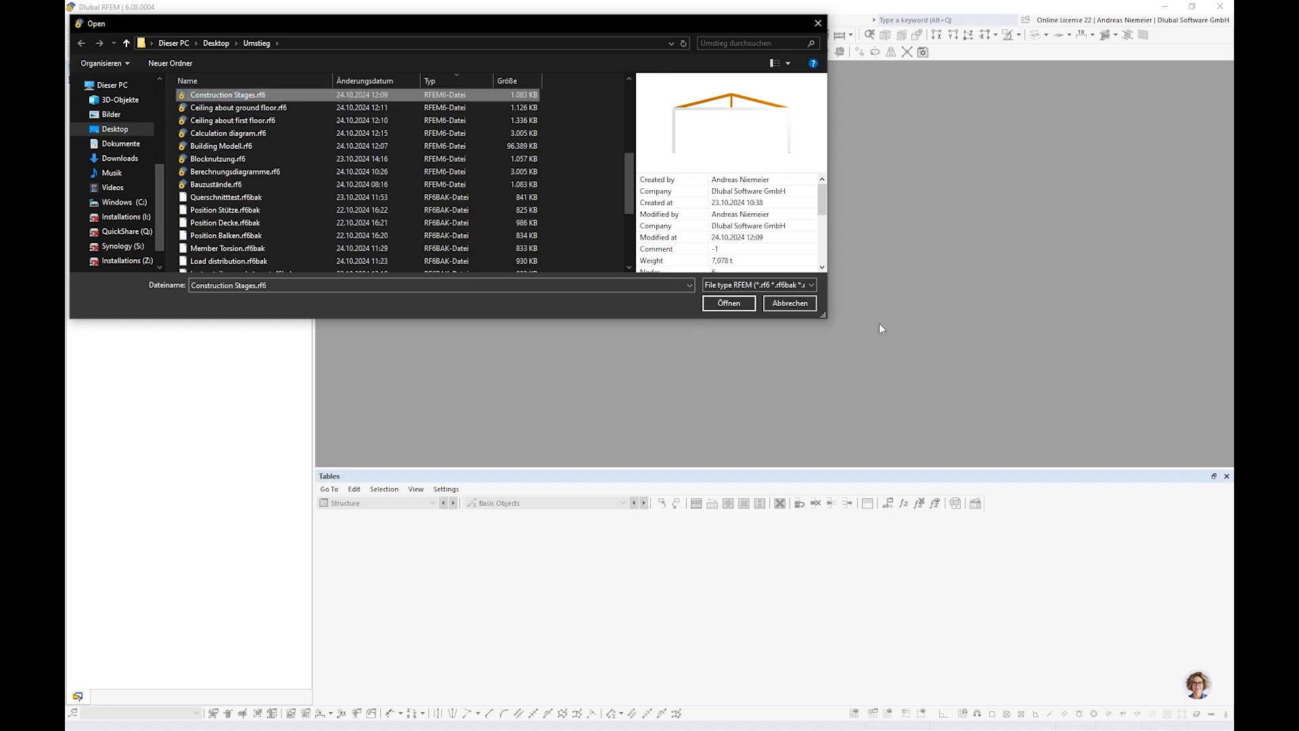
click(728, 303)
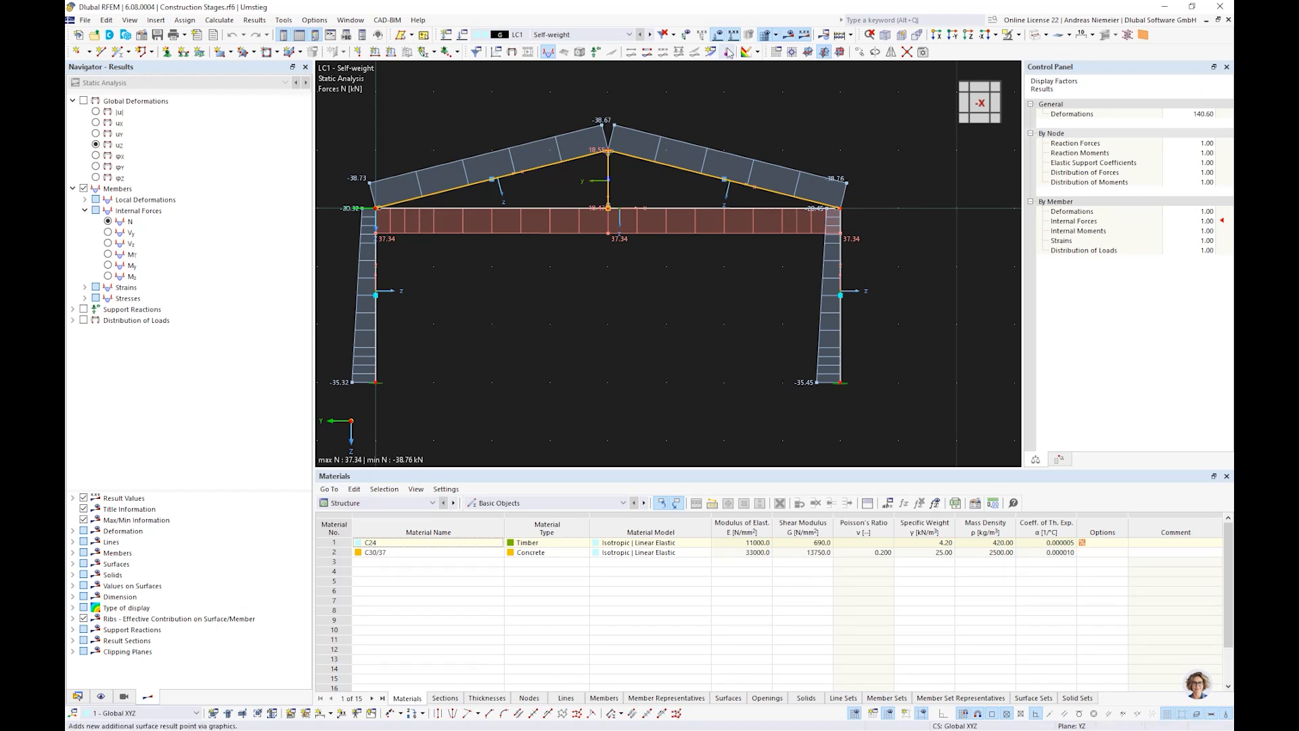
Hide the results to examine the timber and concrete frame alone, and show the LC1 Self-weight results again.
click(768, 35)
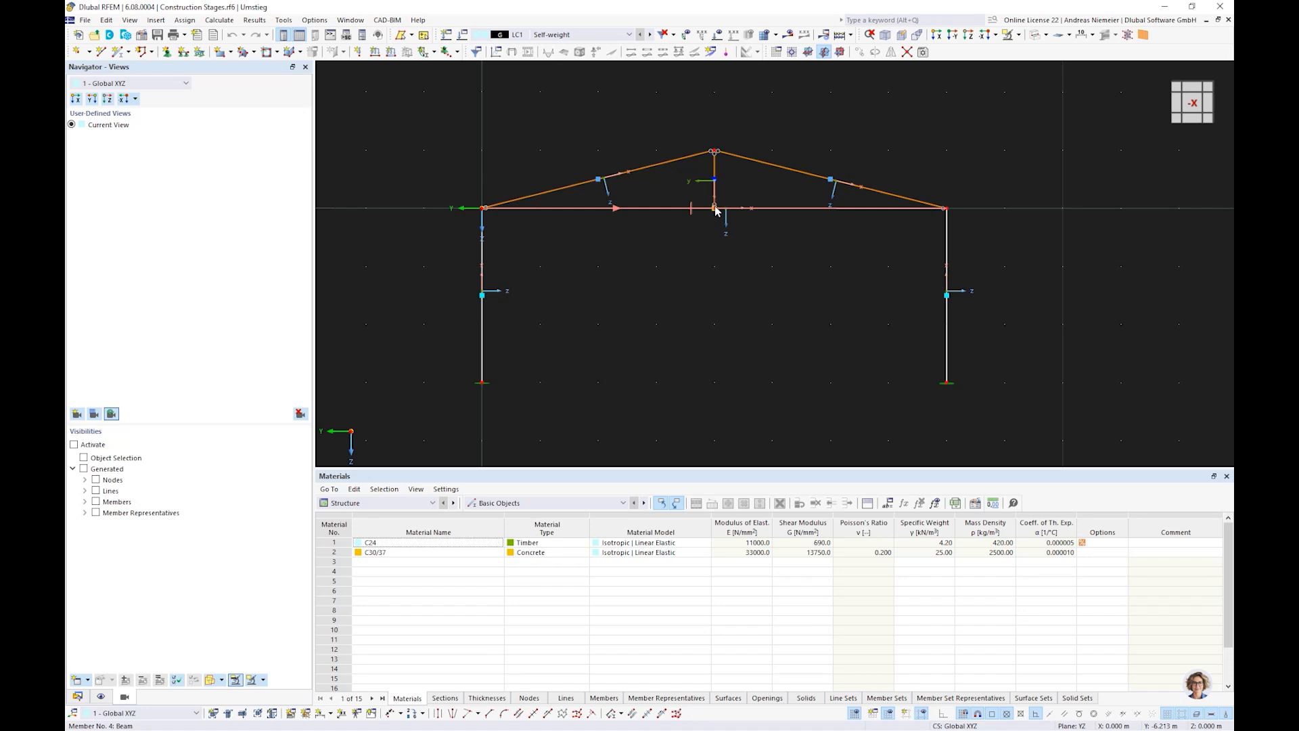
scroll(485, 209, up, 2)
scroll(486, 214, down, 2)
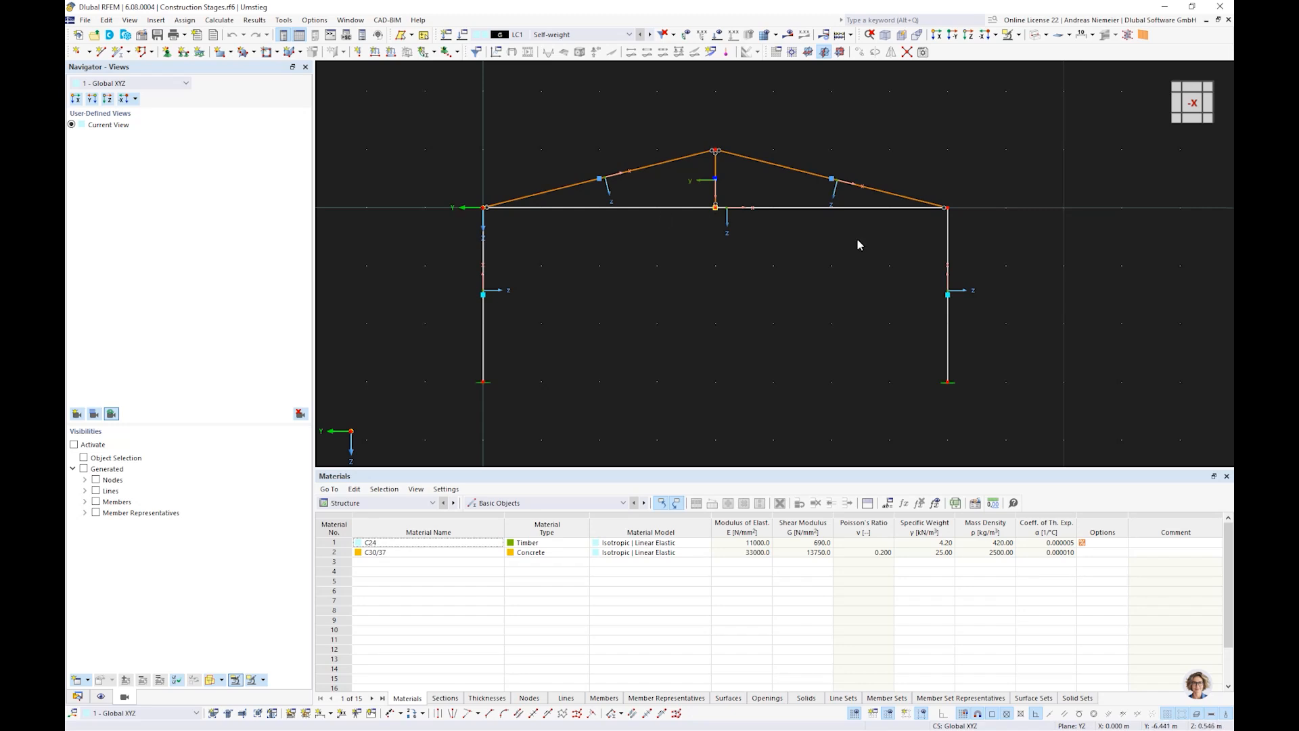
click(982, 35)
click(793, 35)
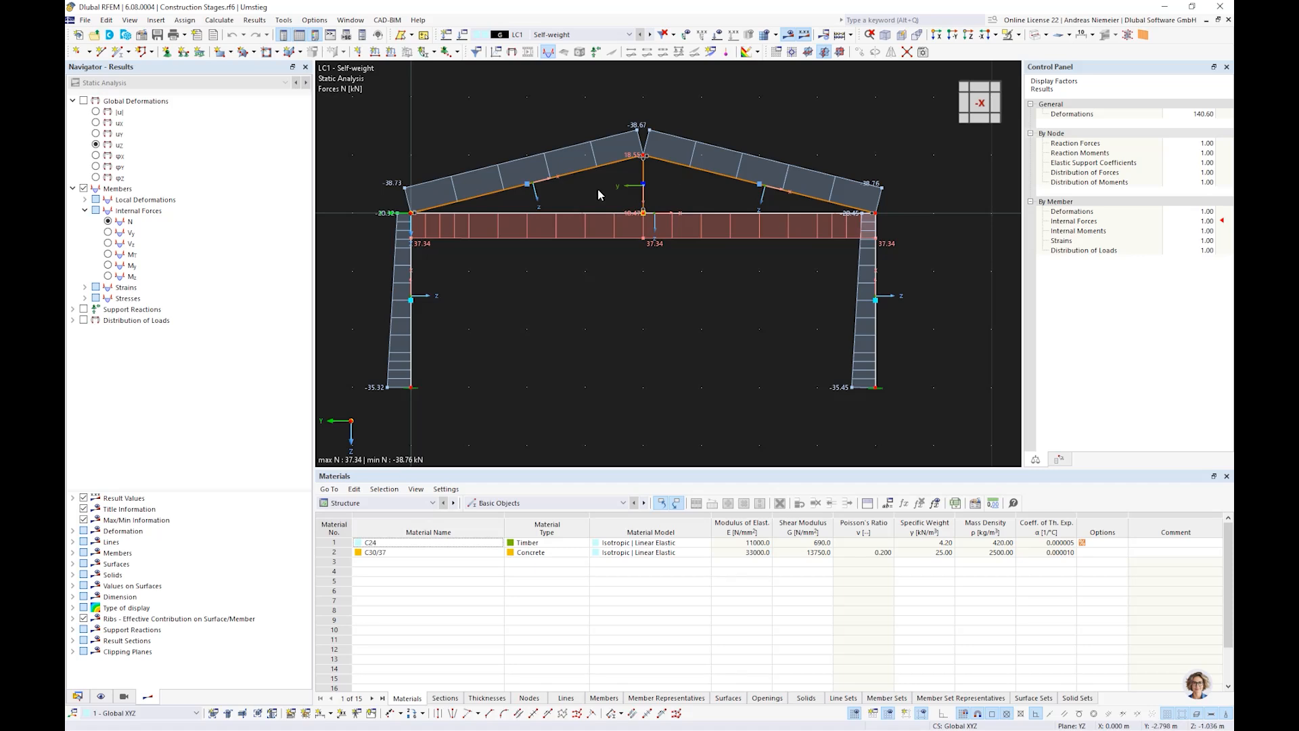
Display the global deformations uZ of the frame under self-weight.
click(718, 36)
click(718, 36)
click(83, 101)
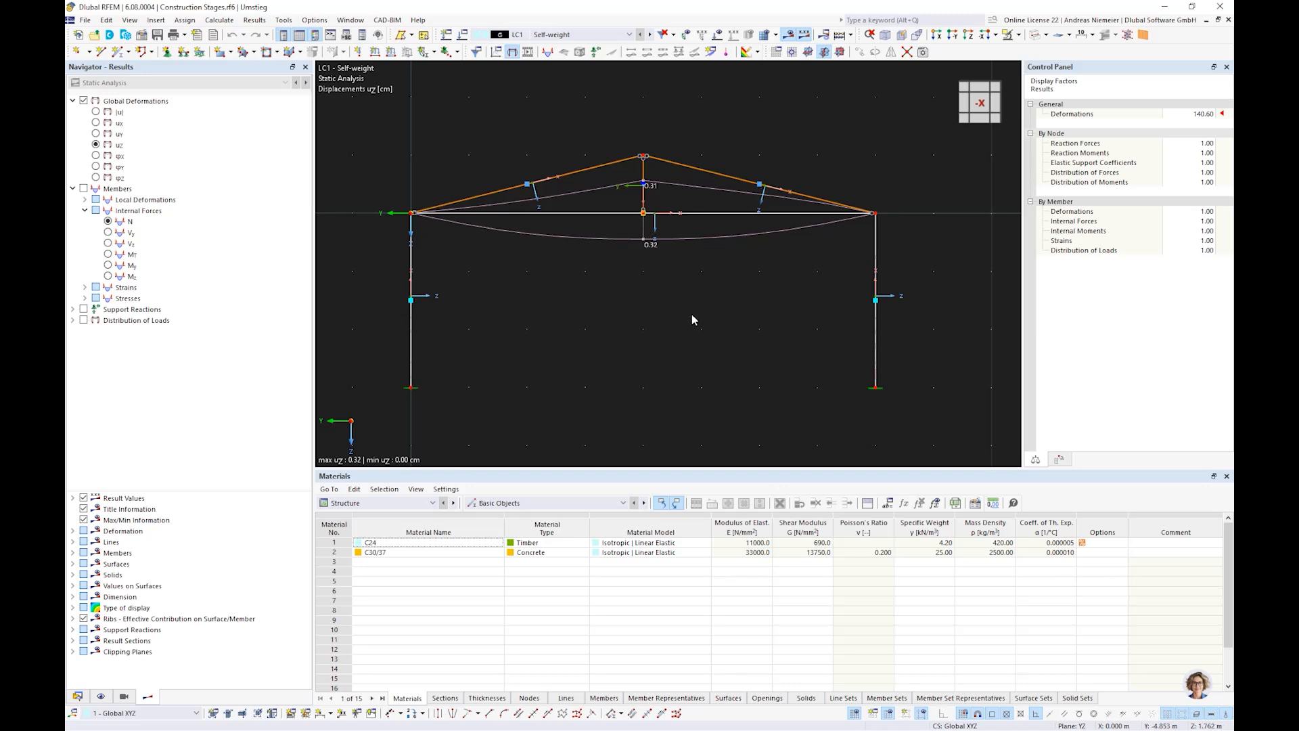
Display the member axial forces N again and examine them around the central post between ridge and girder.
click(108, 221)
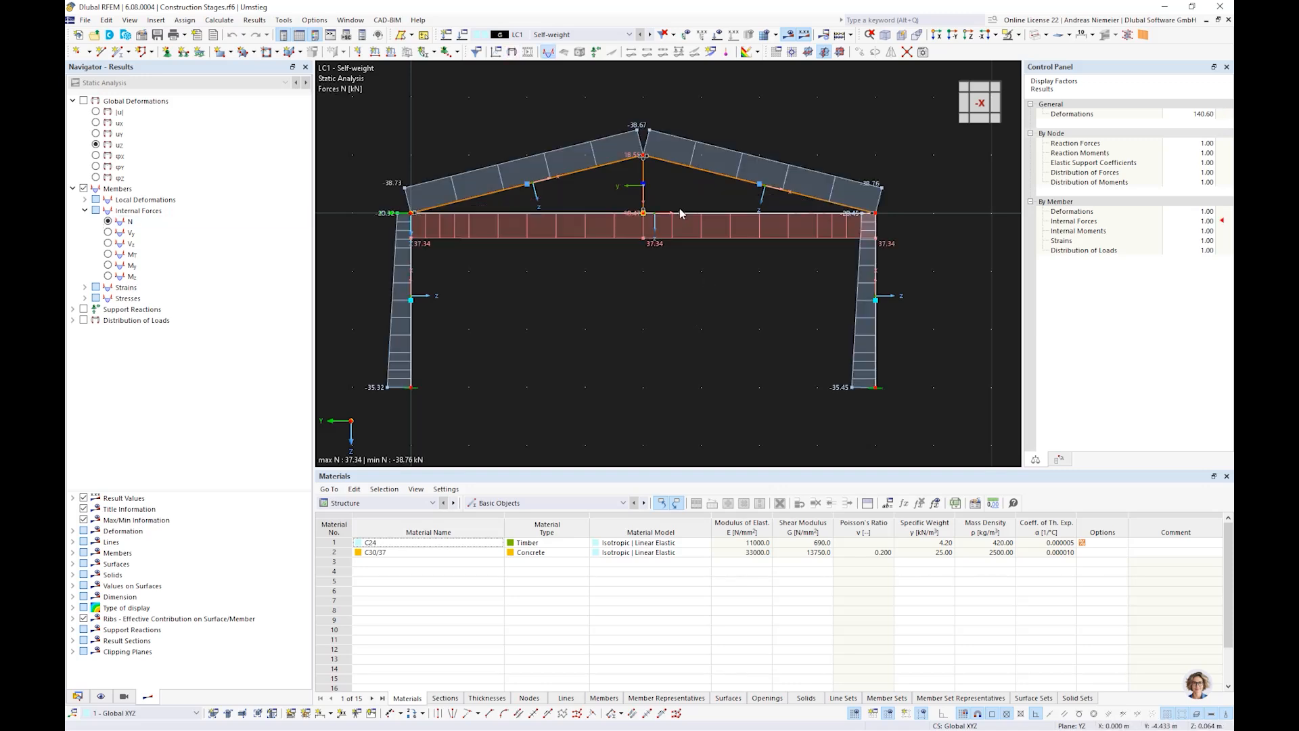
scroll(650, 166, up, 3)
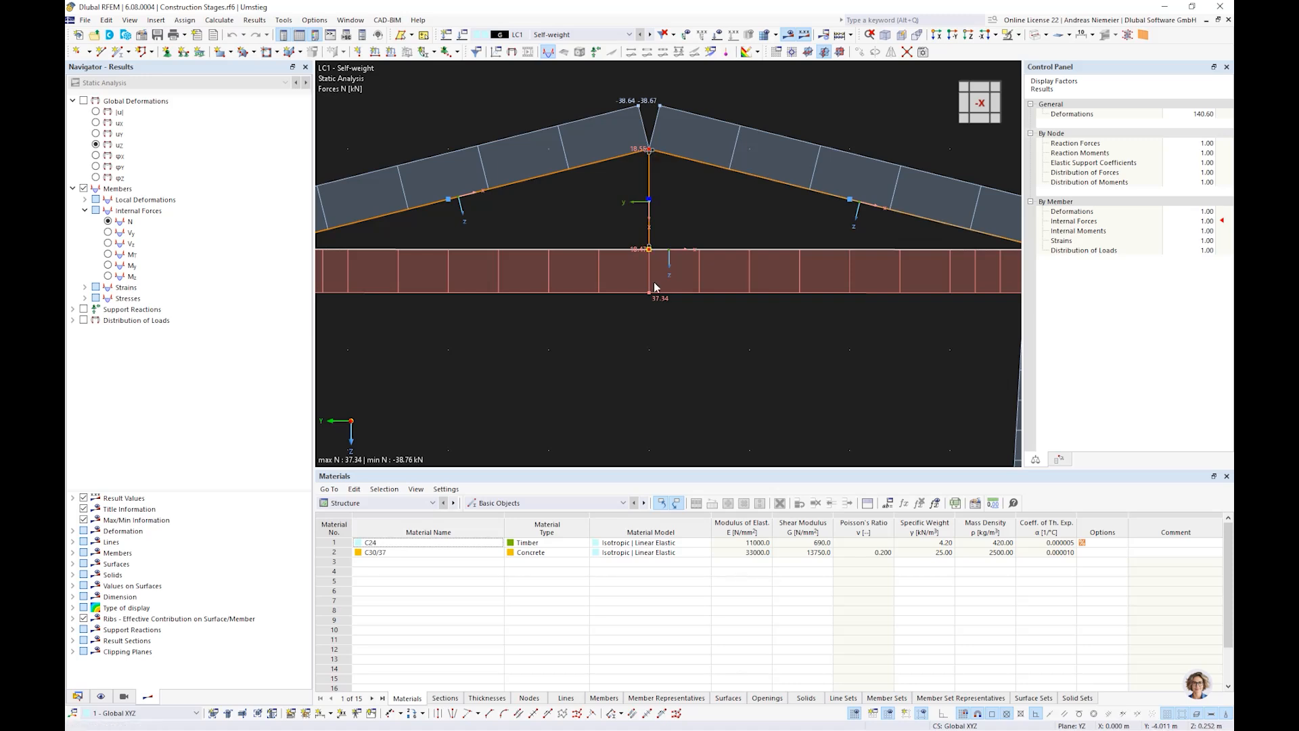
scroll(642, 291, down, 2)
scroll(639, 318, down, 2)
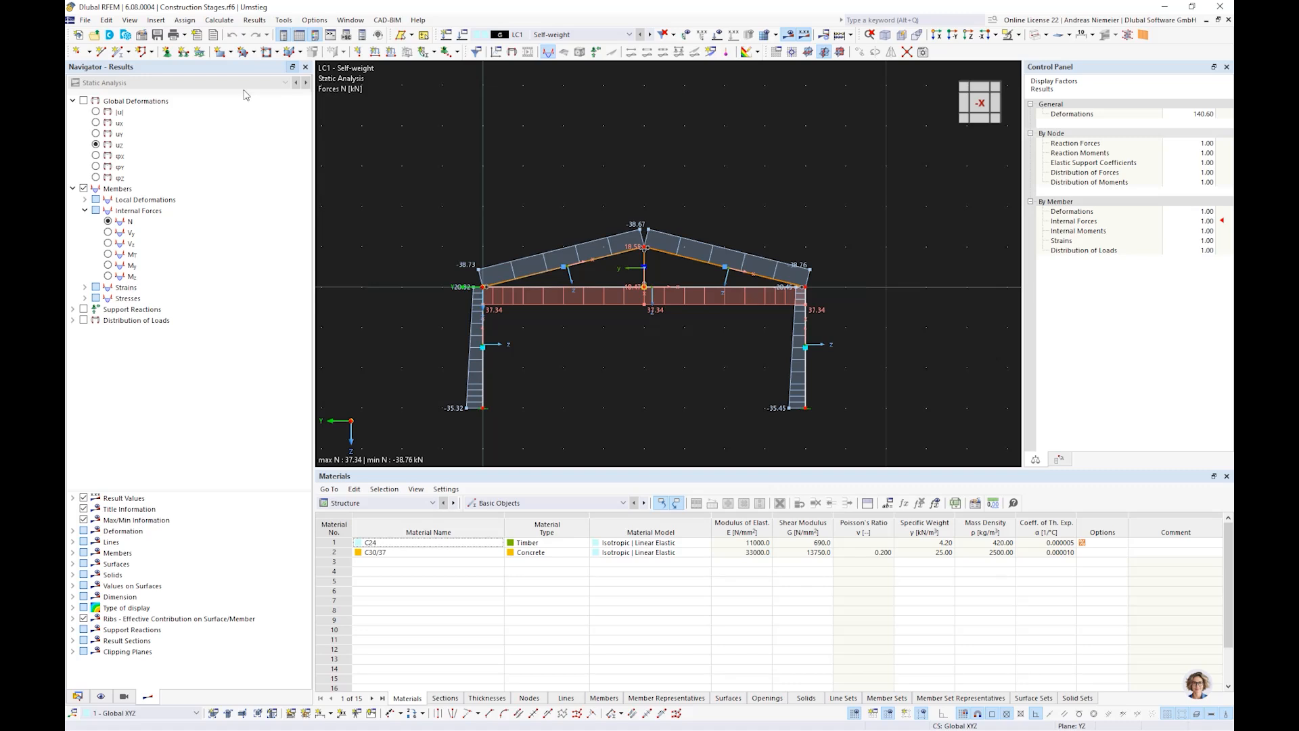
Activate the Construction Stages Analysis (CSA) add-on in the model's base data.
click(140, 35)
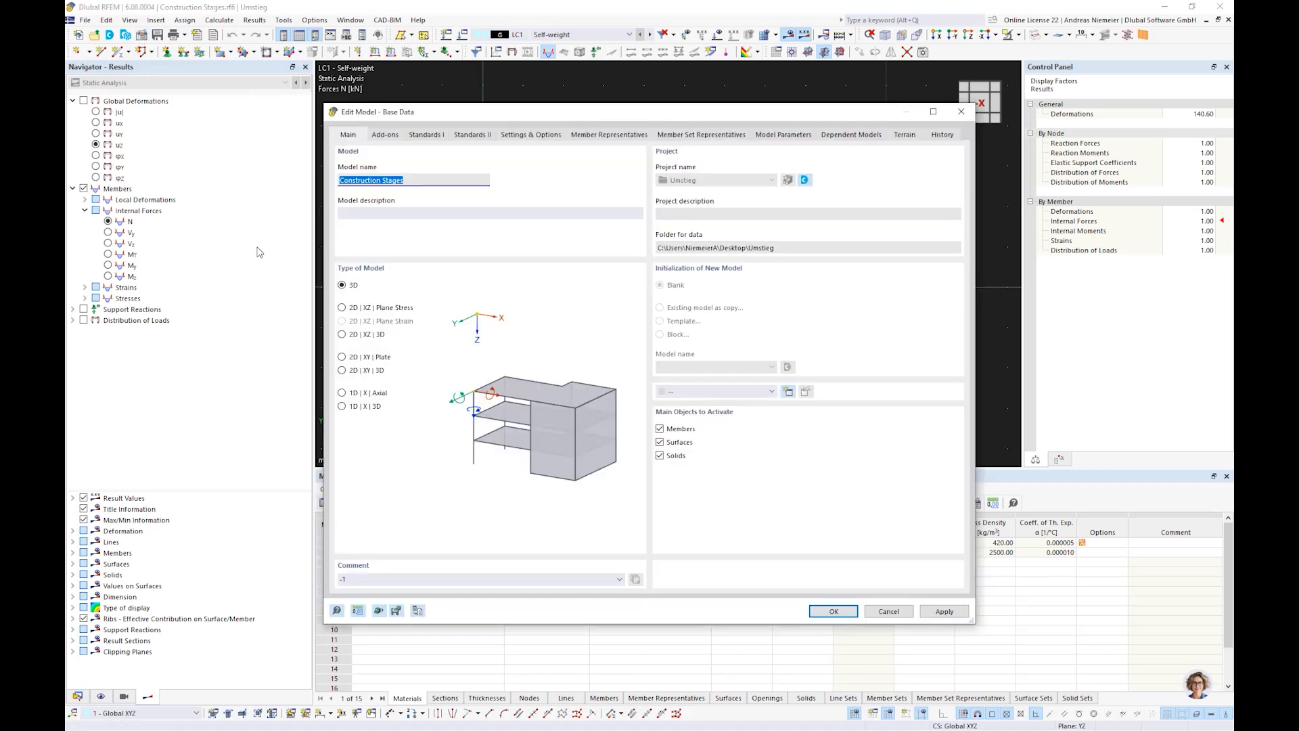
click(385, 135)
click(341, 195)
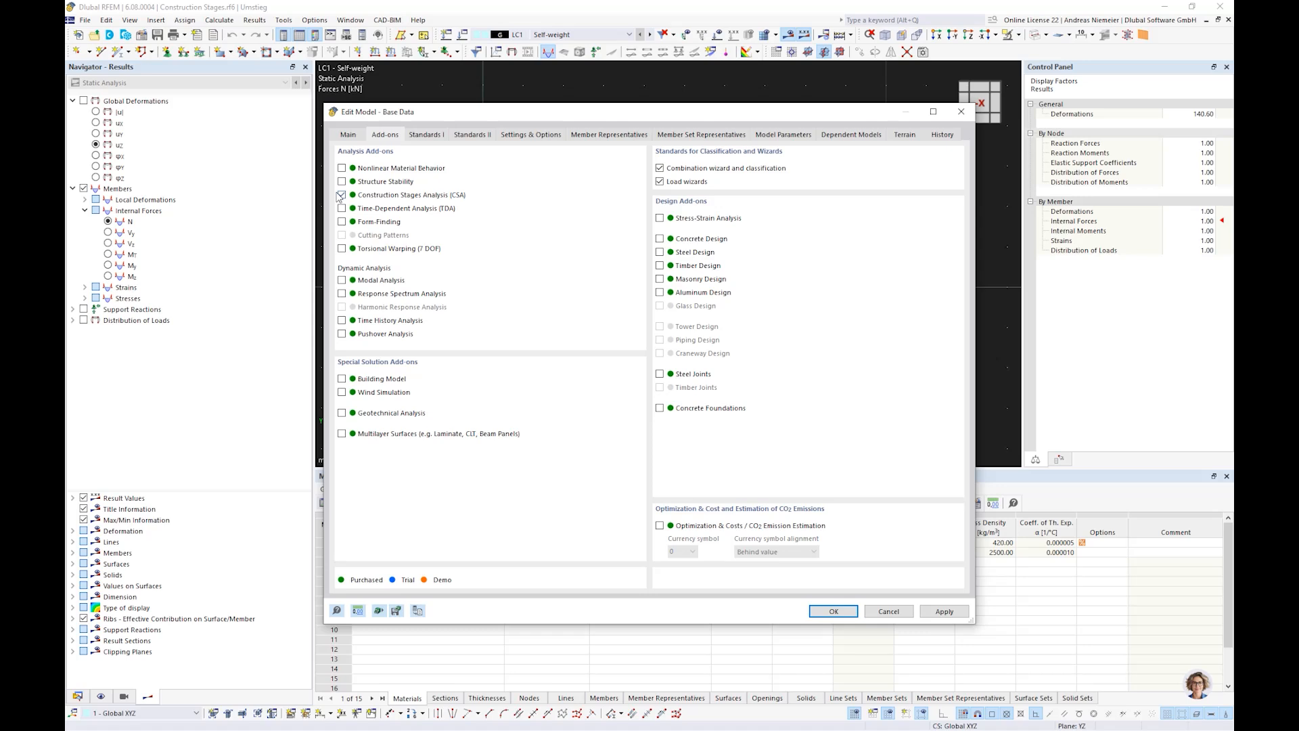
click(837, 615)
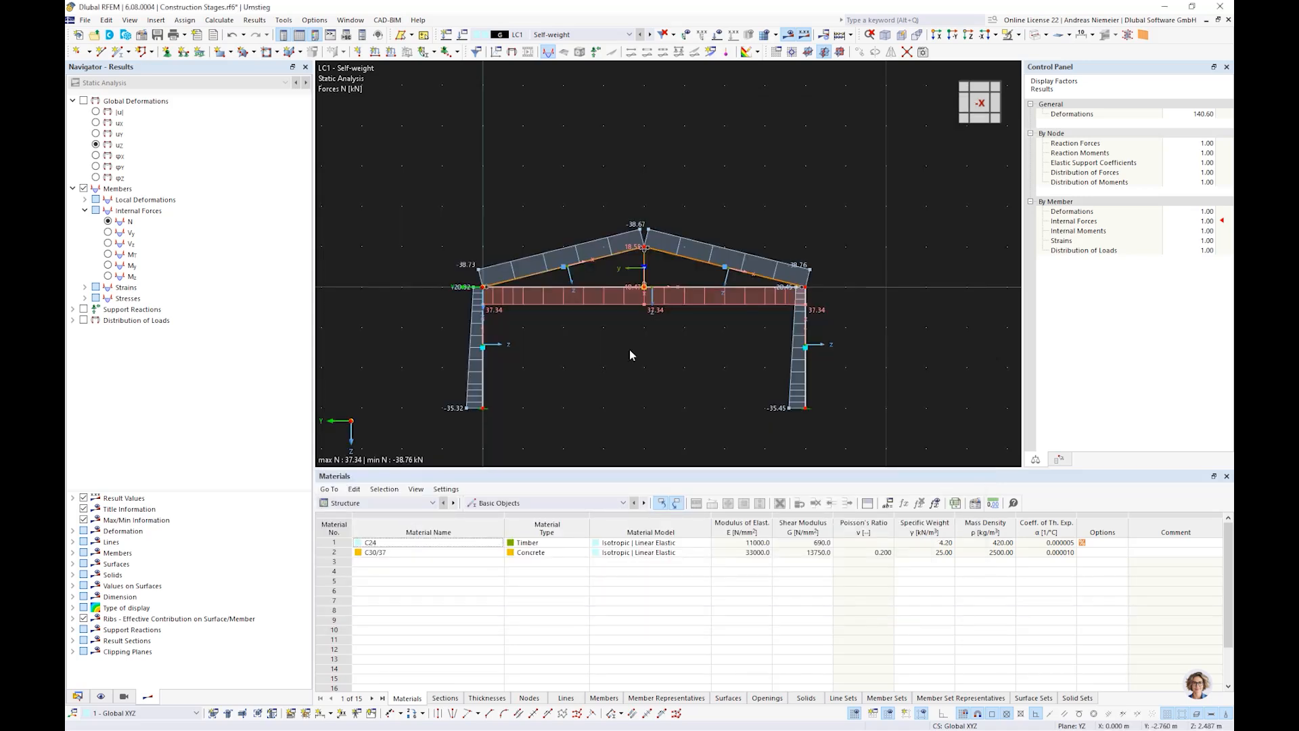
Create a first construction stage named Column and enable changes to its members and nodal supports.
click(79, 697)
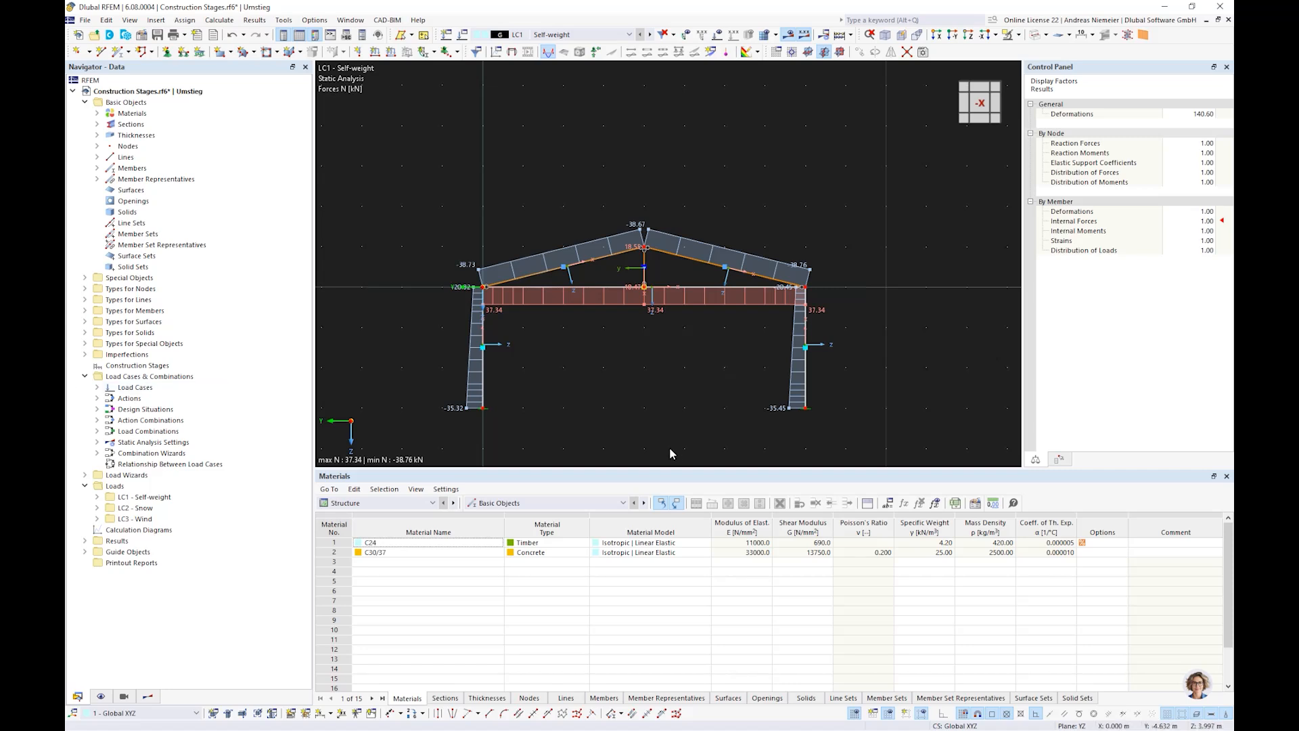
right_click(149, 367)
click(196, 387)
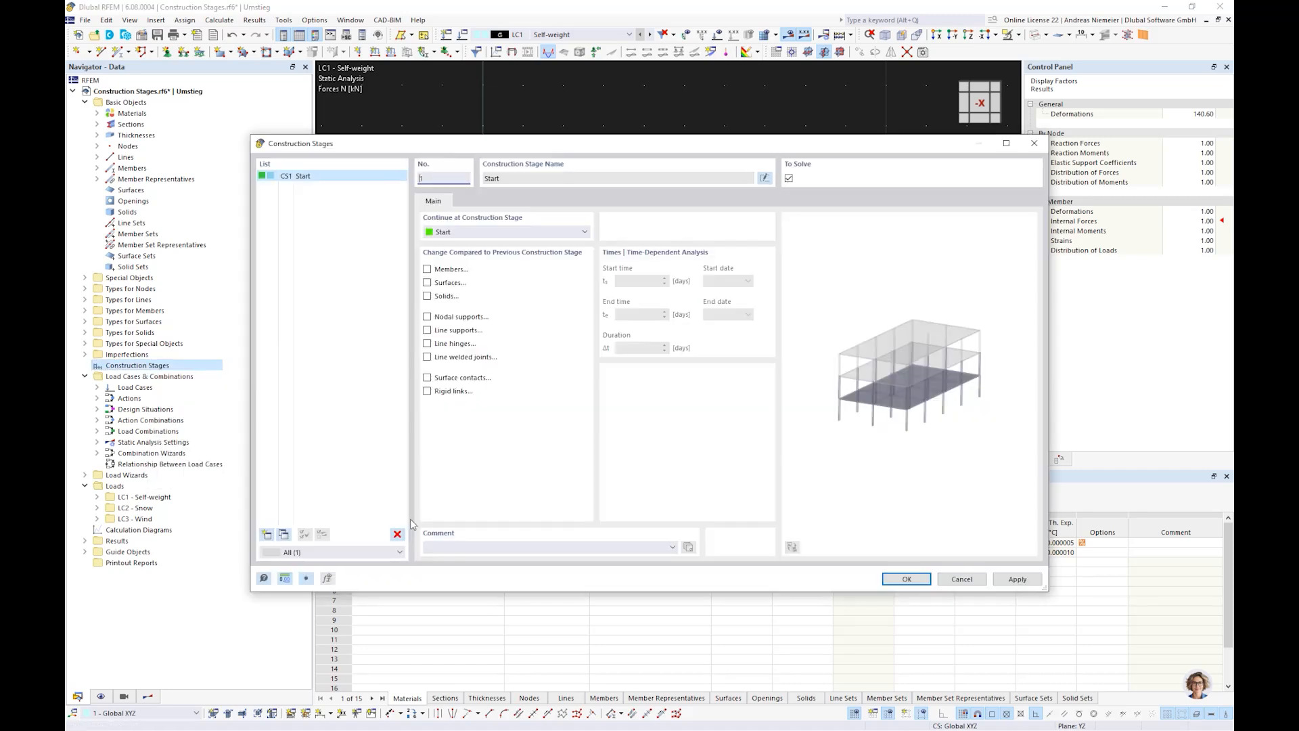
click(765, 177)
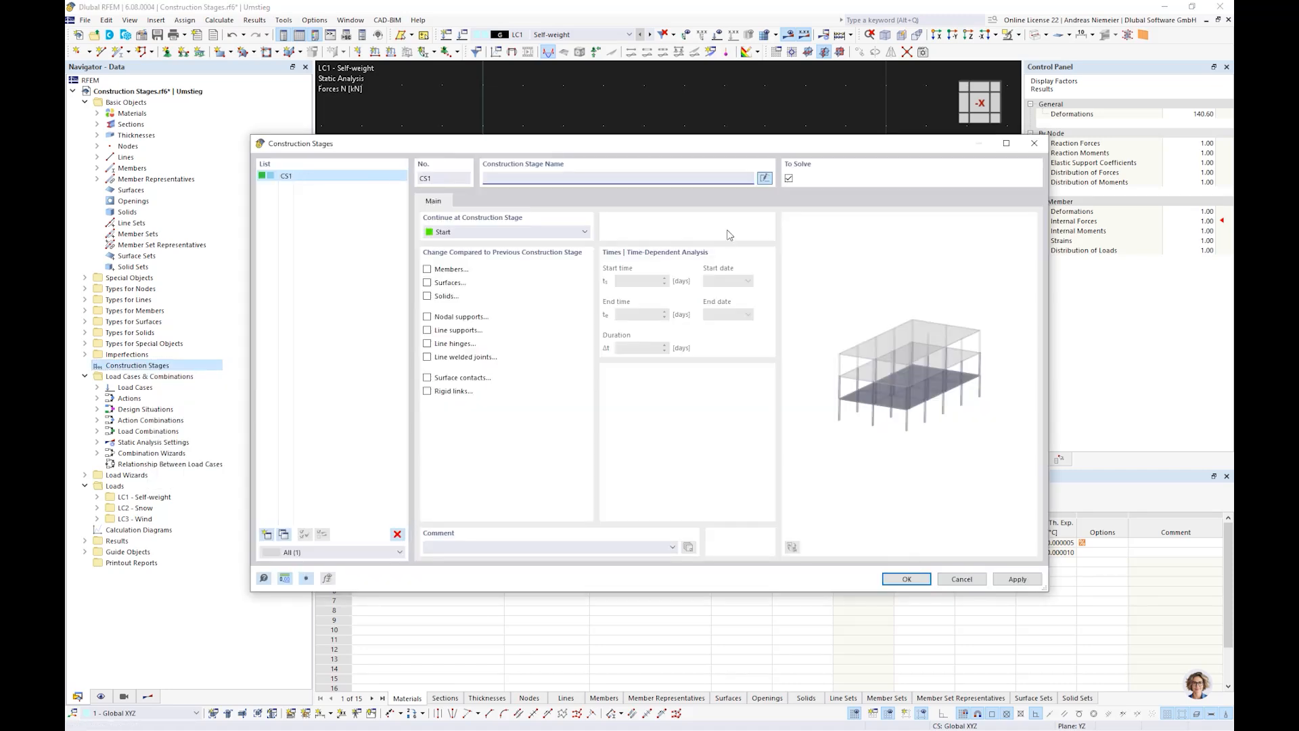
text(Column)
click(678, 282)
click(427, 270)
click(429, 317)
Add the two columns, members 5 and 6, to the Column construction stage.
click(471, 202)
click(744, 247)
click(743, 246)
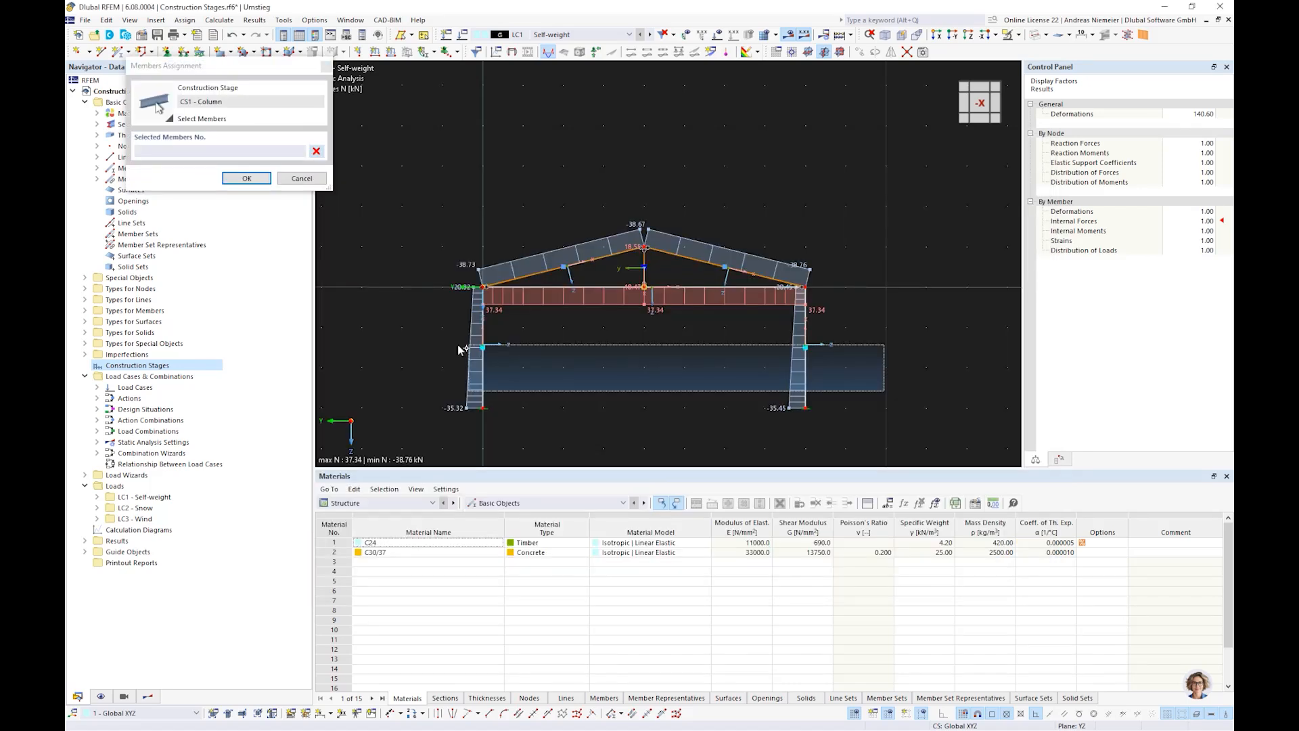
drag(462, 349, 460, 347)
click(245, 178)
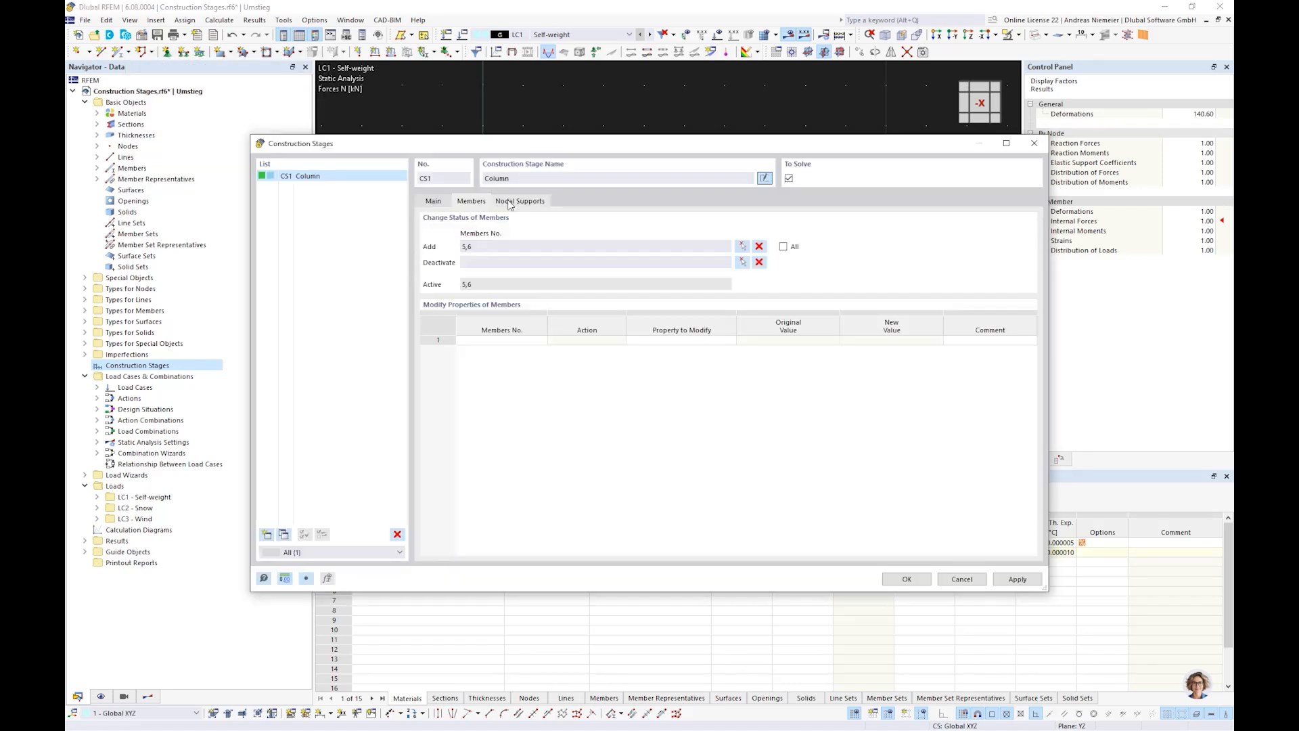
Add the nodal supports at the two column bases, nodes 5 and 7, to the Column construction stage.
click(509, 203)
click(742, 247)
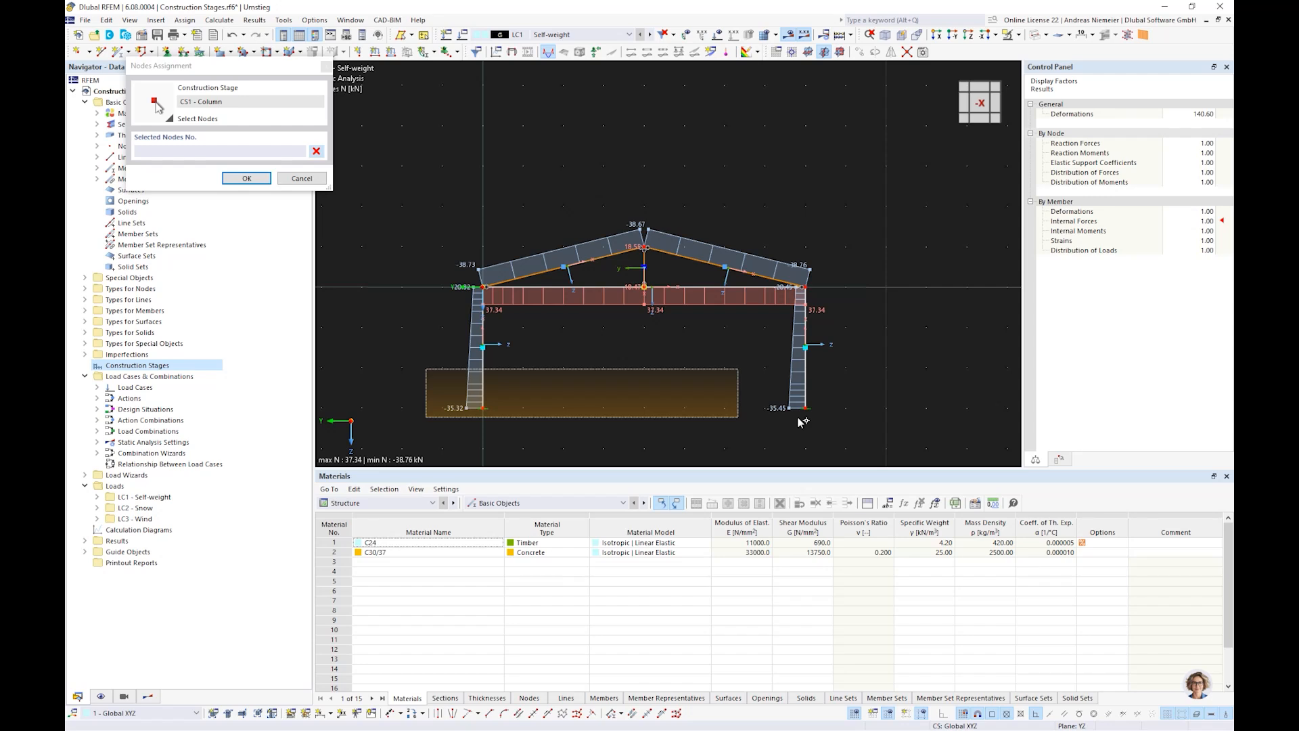
drag(800, 422, 803, 423)
click(246, 178)
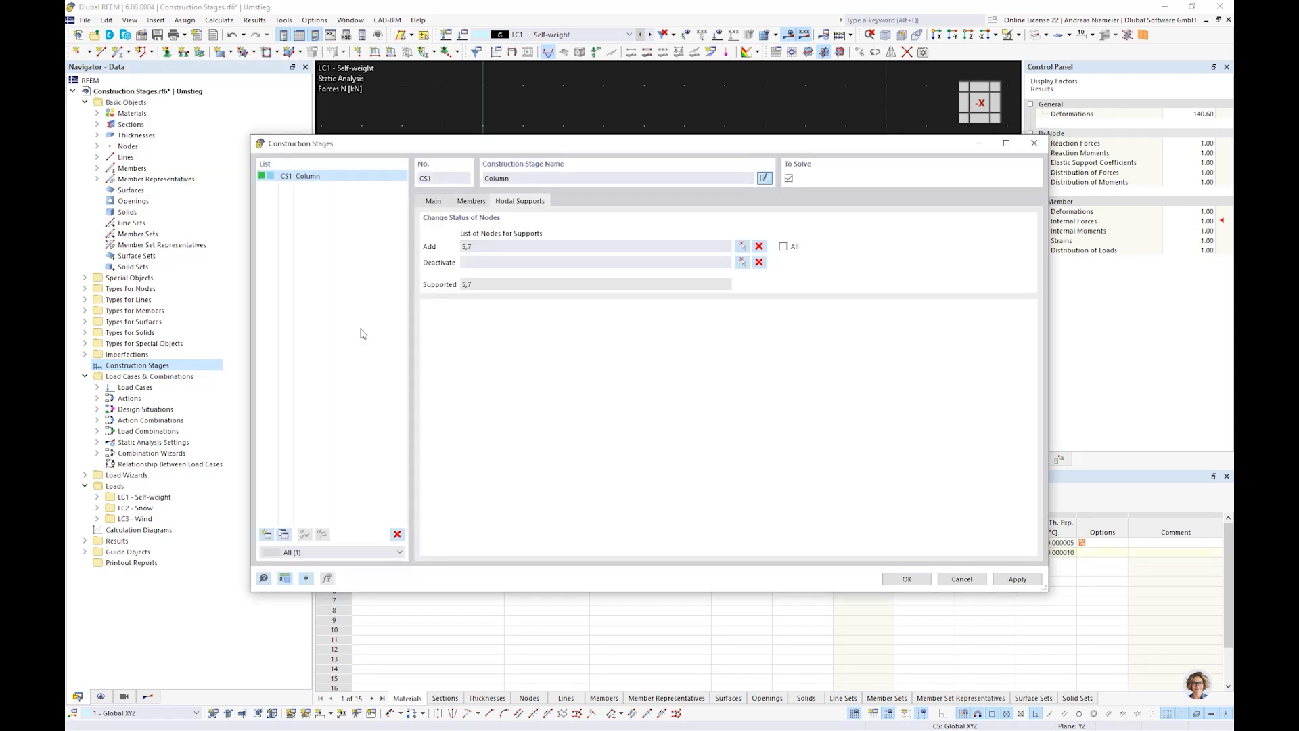
Create a second construction stage named Girder that continues from the Column stage.
click(268, 534)
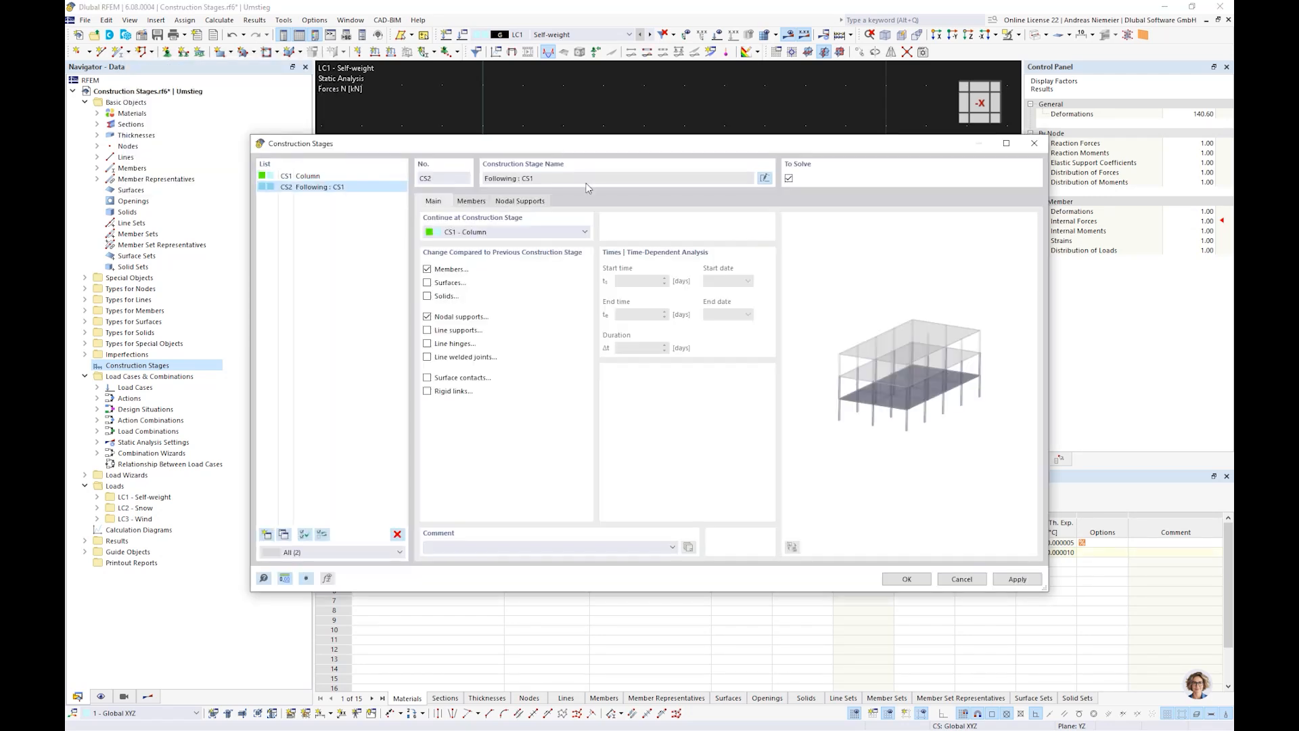
click(764, 178)
text(Girder)
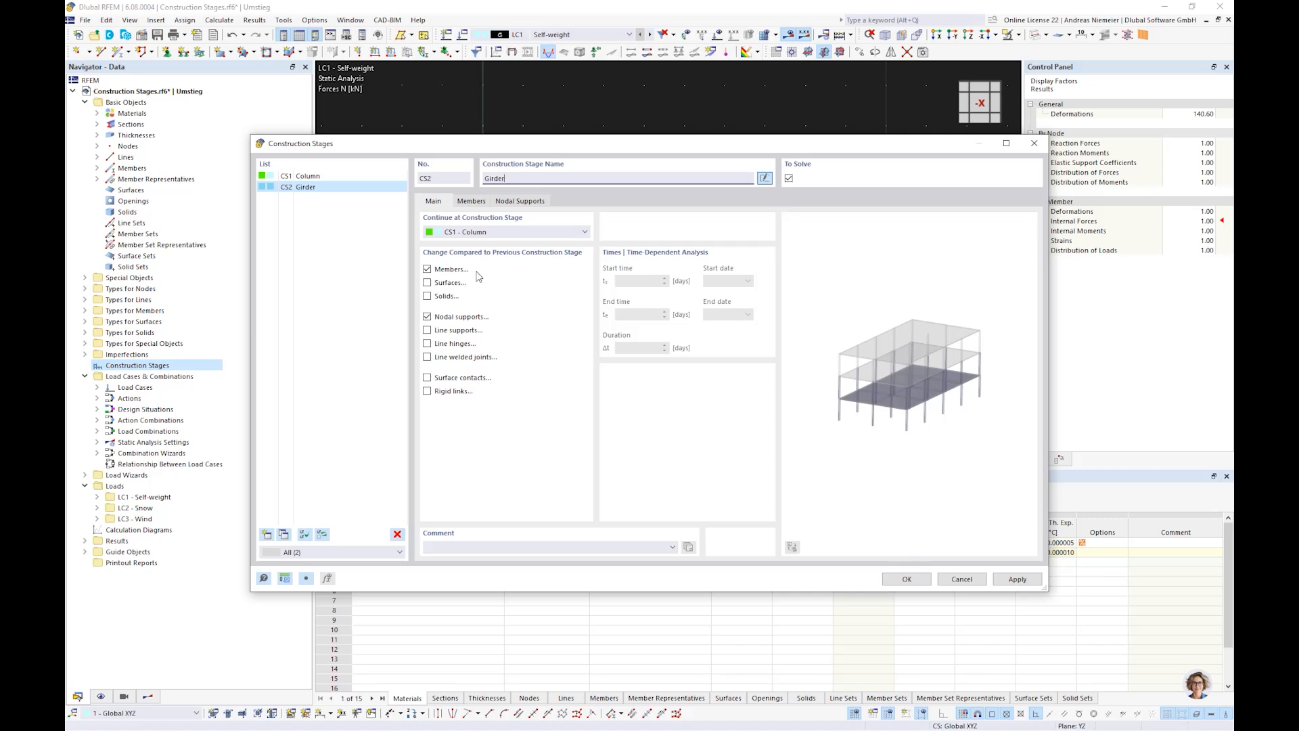
Add the horizontal girder, member 4, to the Girder construction stage.
click(469, 202)
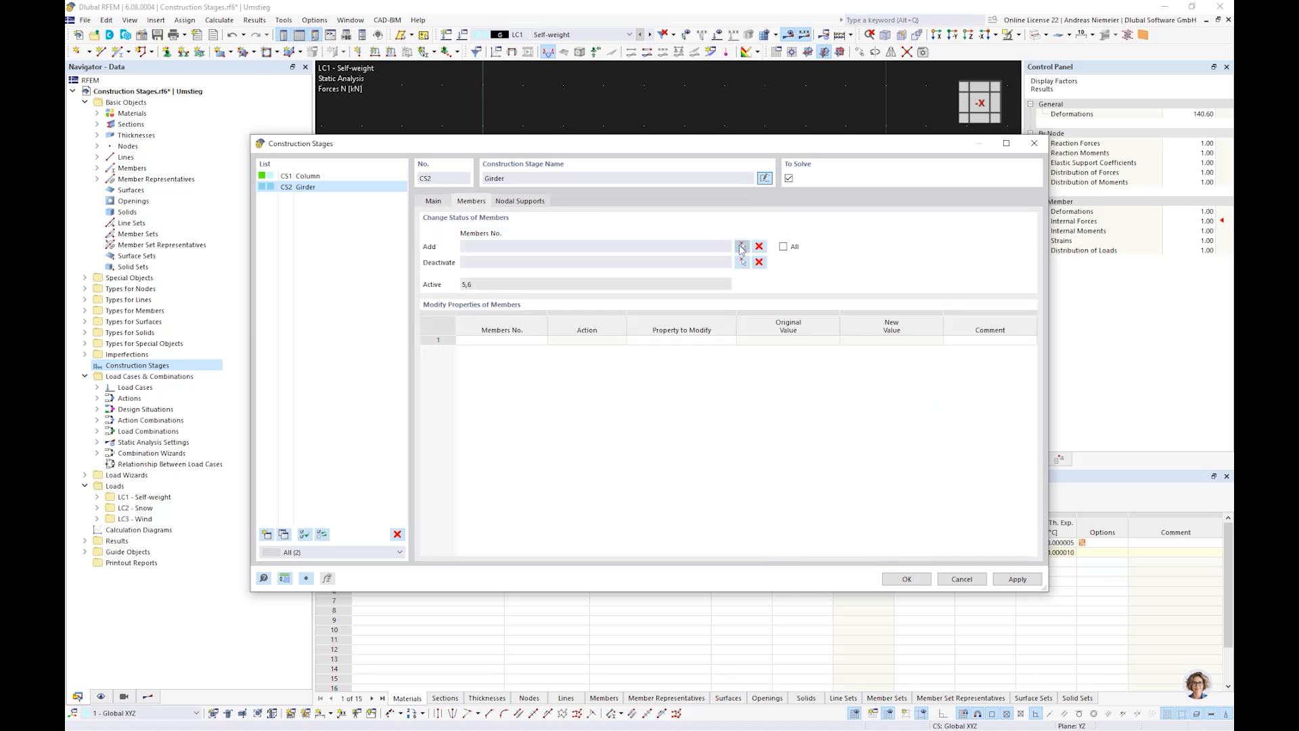
click(742, 247)
click(688, 282)
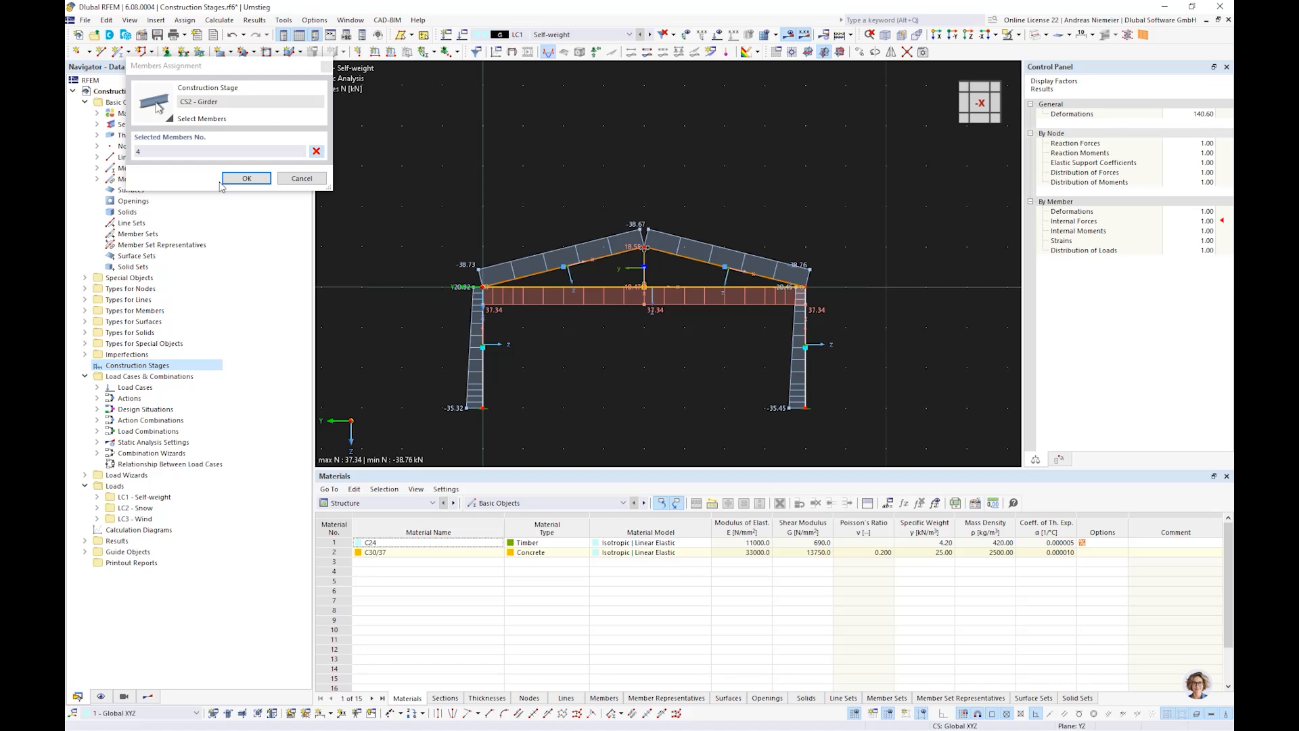
click(244, 178)
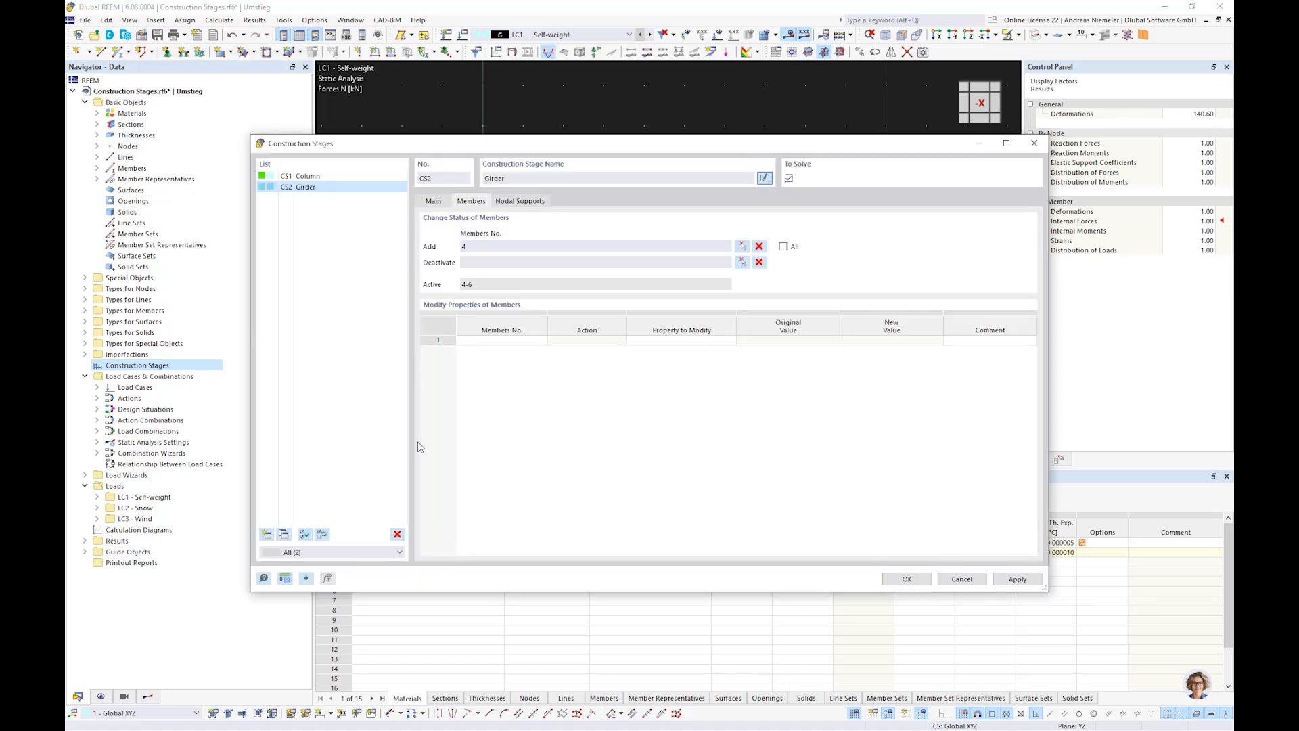
Create a third construction stage named Roof that follows the Girder stage.
click(268, 535)
click(472, 202)
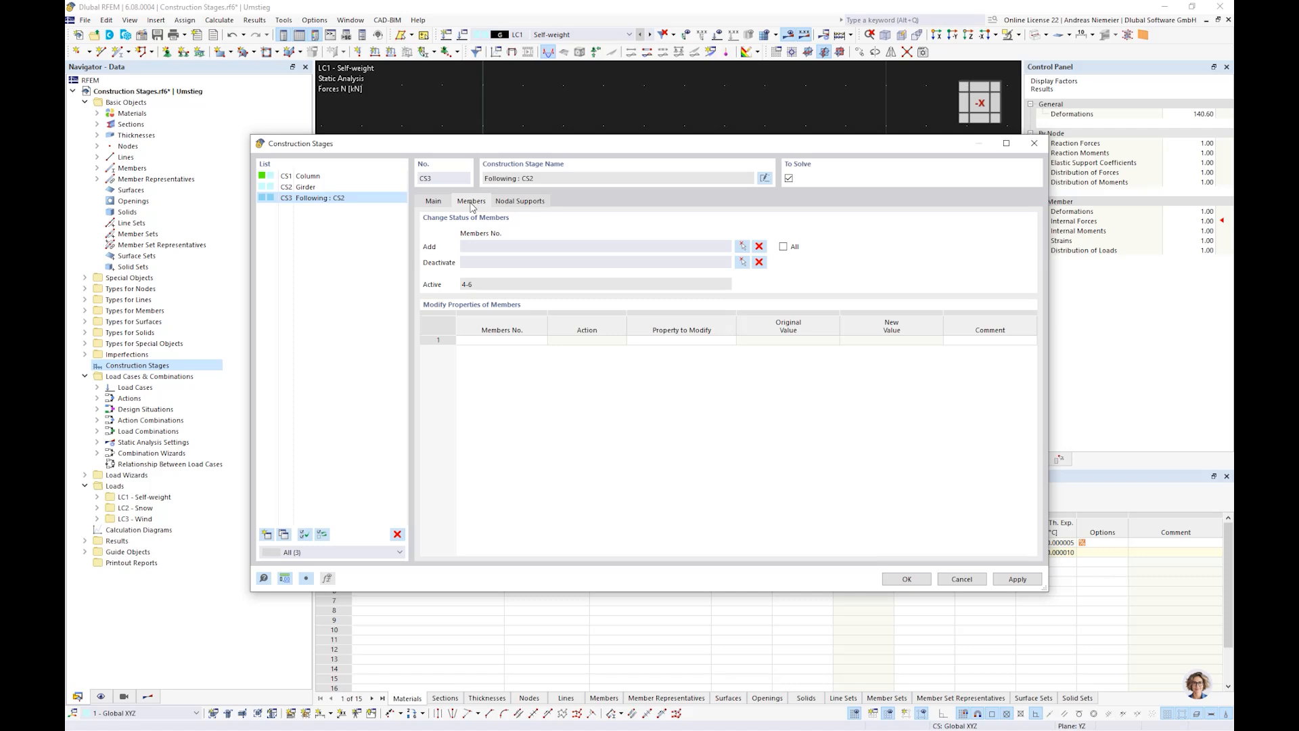
click(764, 178)
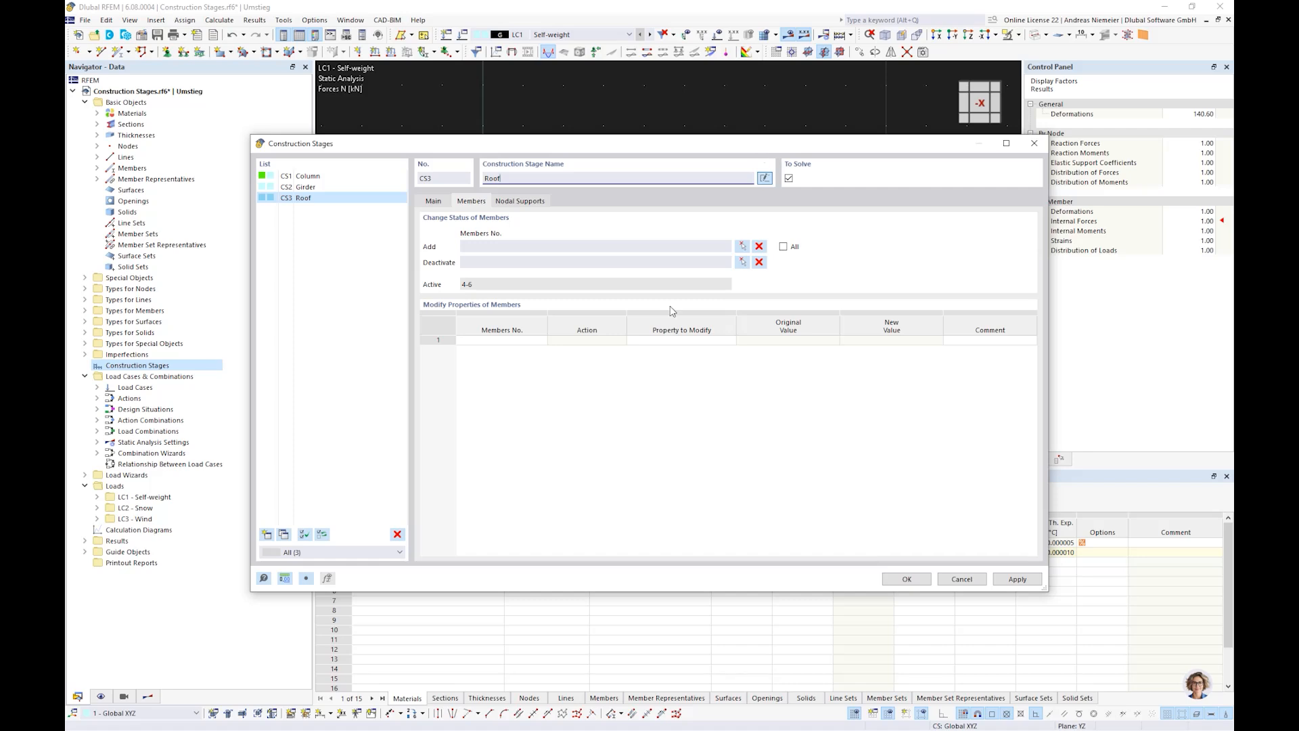
Add the two rafters and the central post to the Roof construction stage and save the construction stages.
click(743, 246)
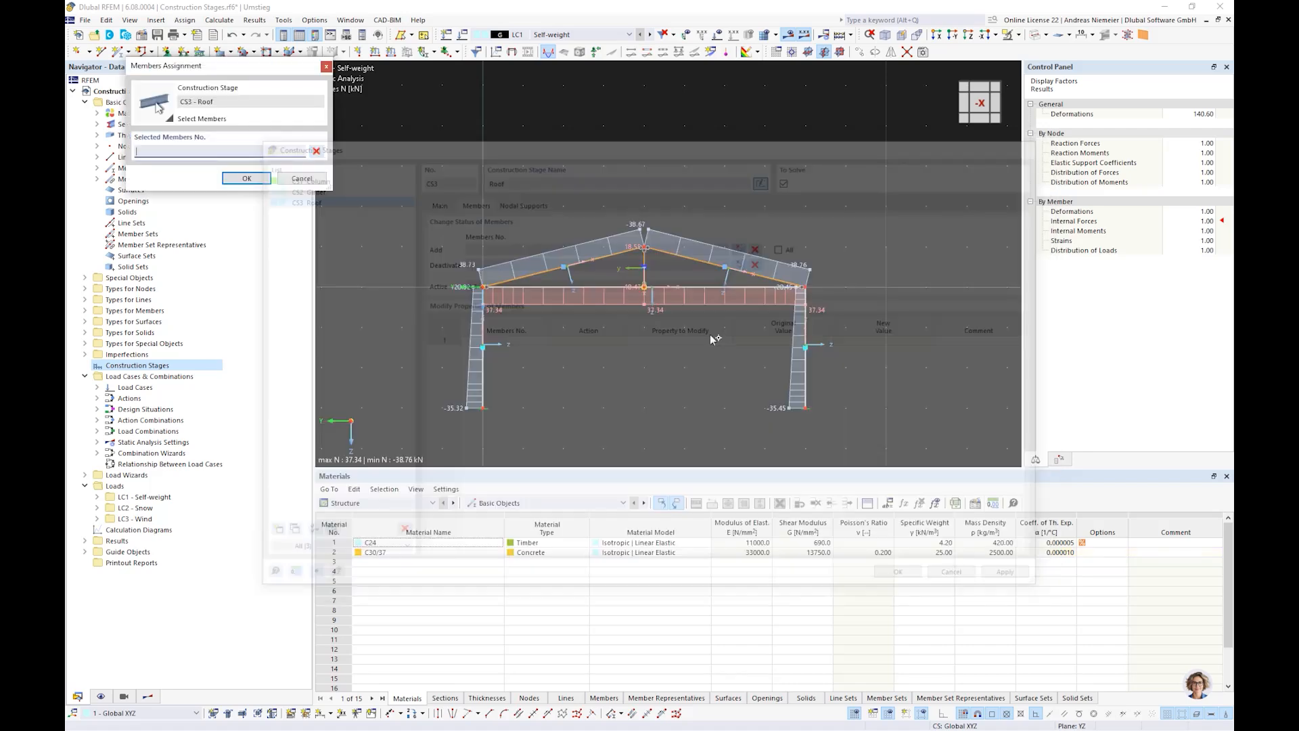
drag(693, 274, 595, 233)
click(247, 177)
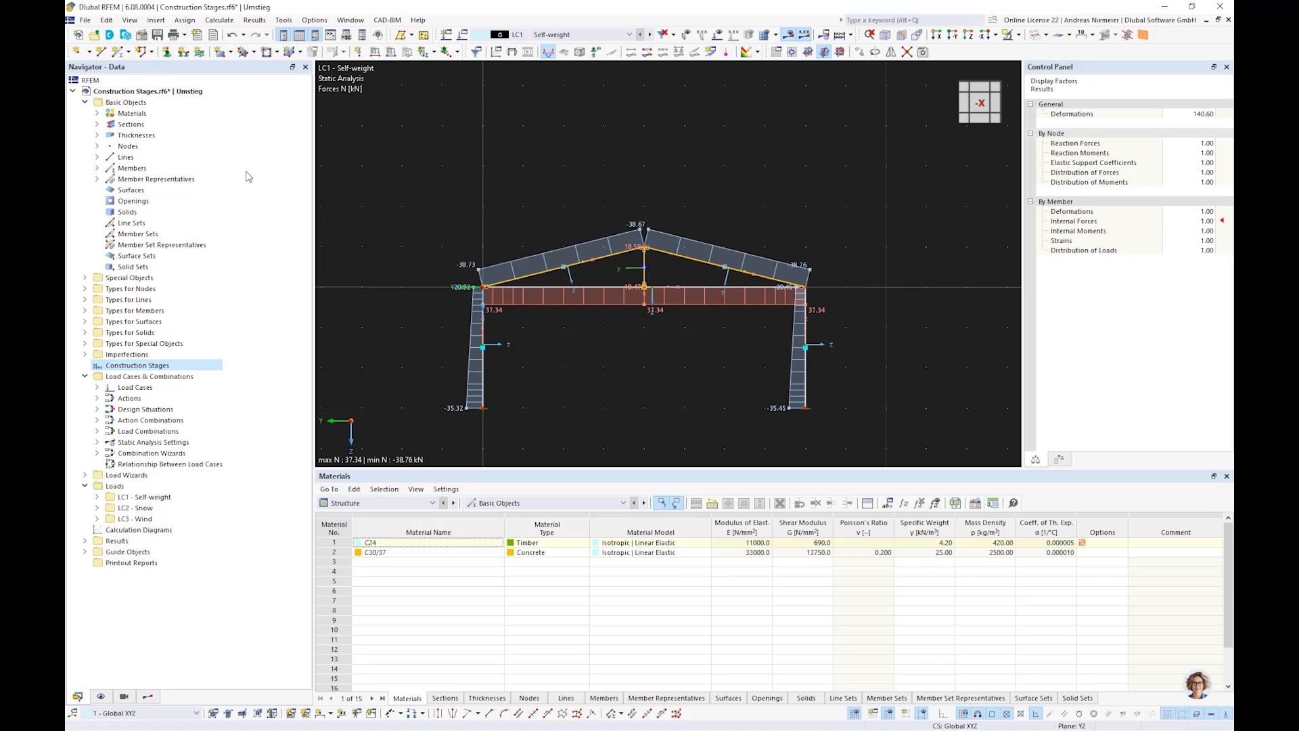
click(907, 578)
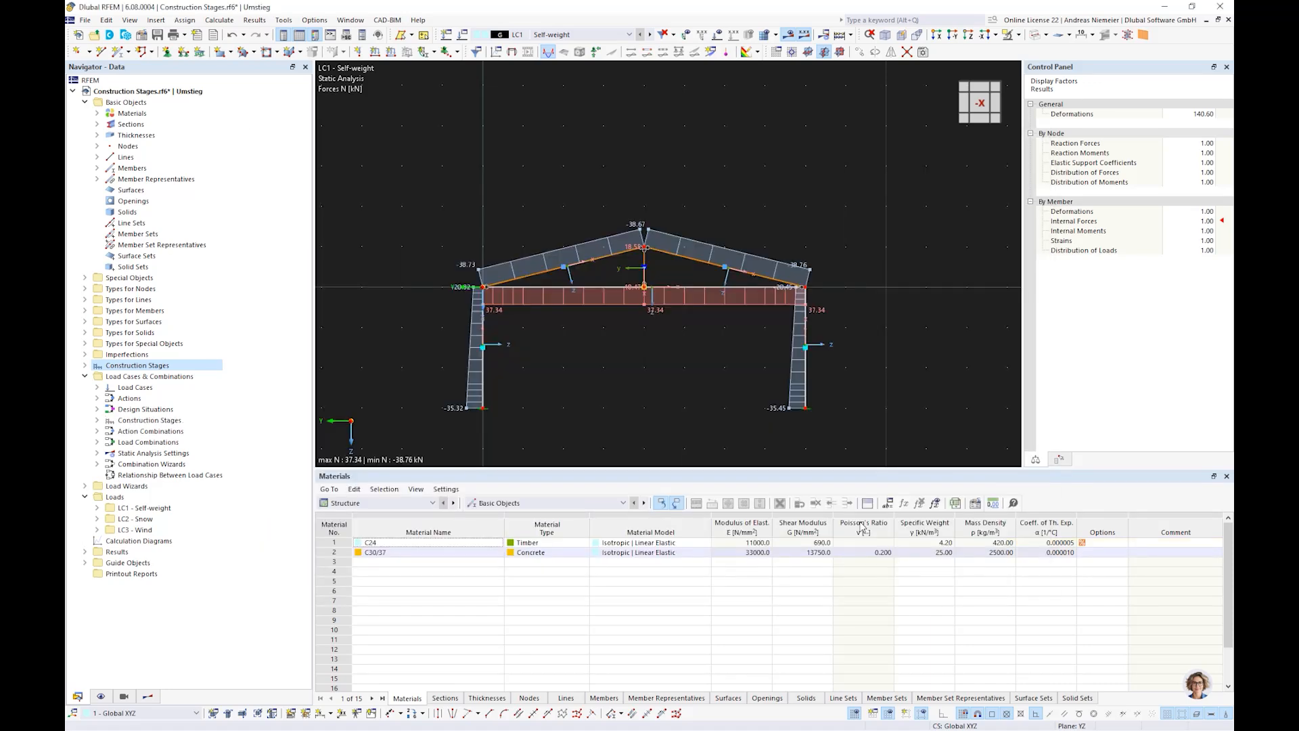
Turn off the background display of hidden objects and view the Column, Girder and Roof construction stages in turn.
click(599, 36)
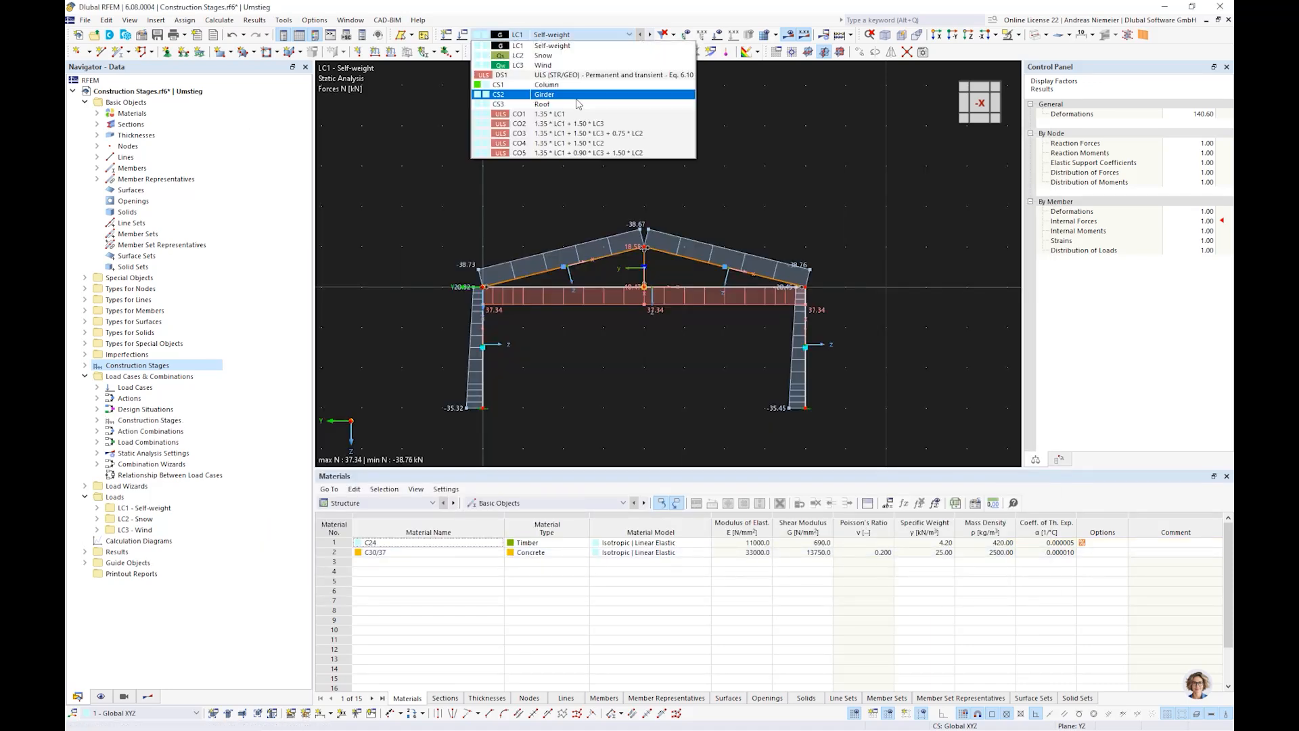
click(579, 85)
right_click(804, 154)
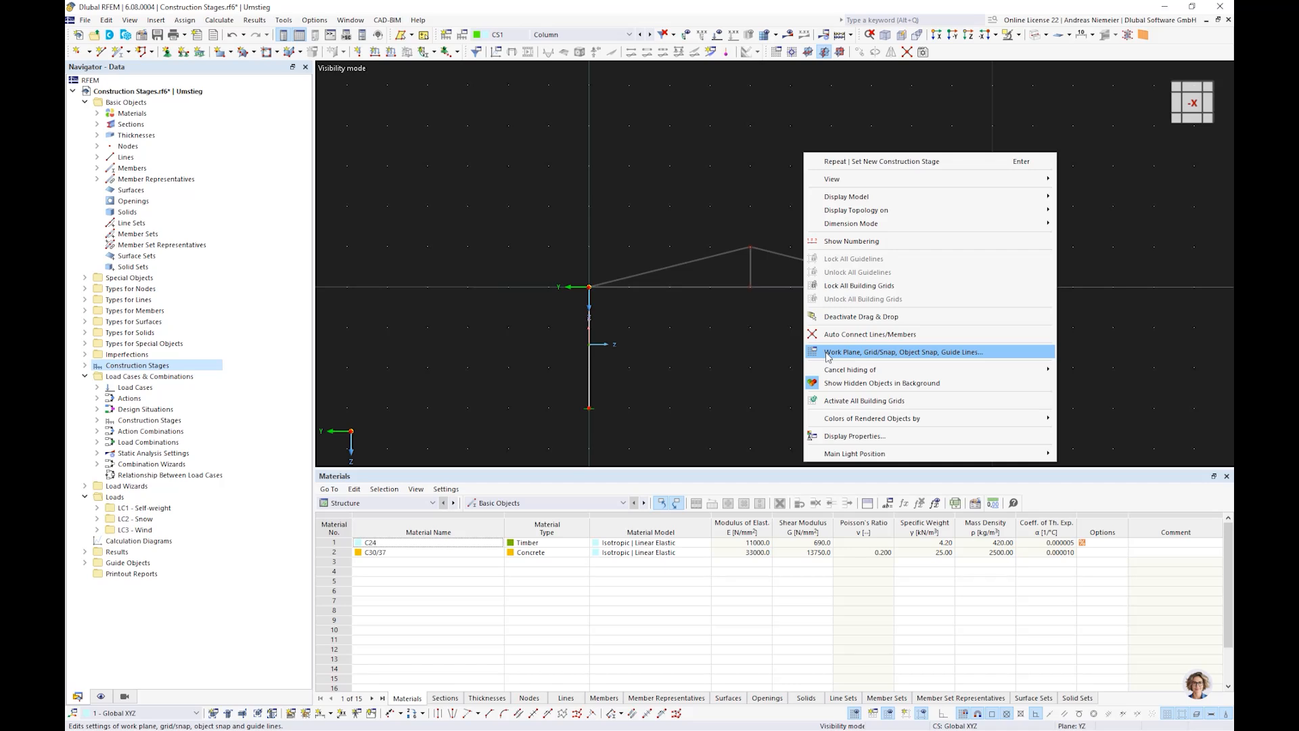
click(826, 383)
middle_drag(811, 372, 682, 301)
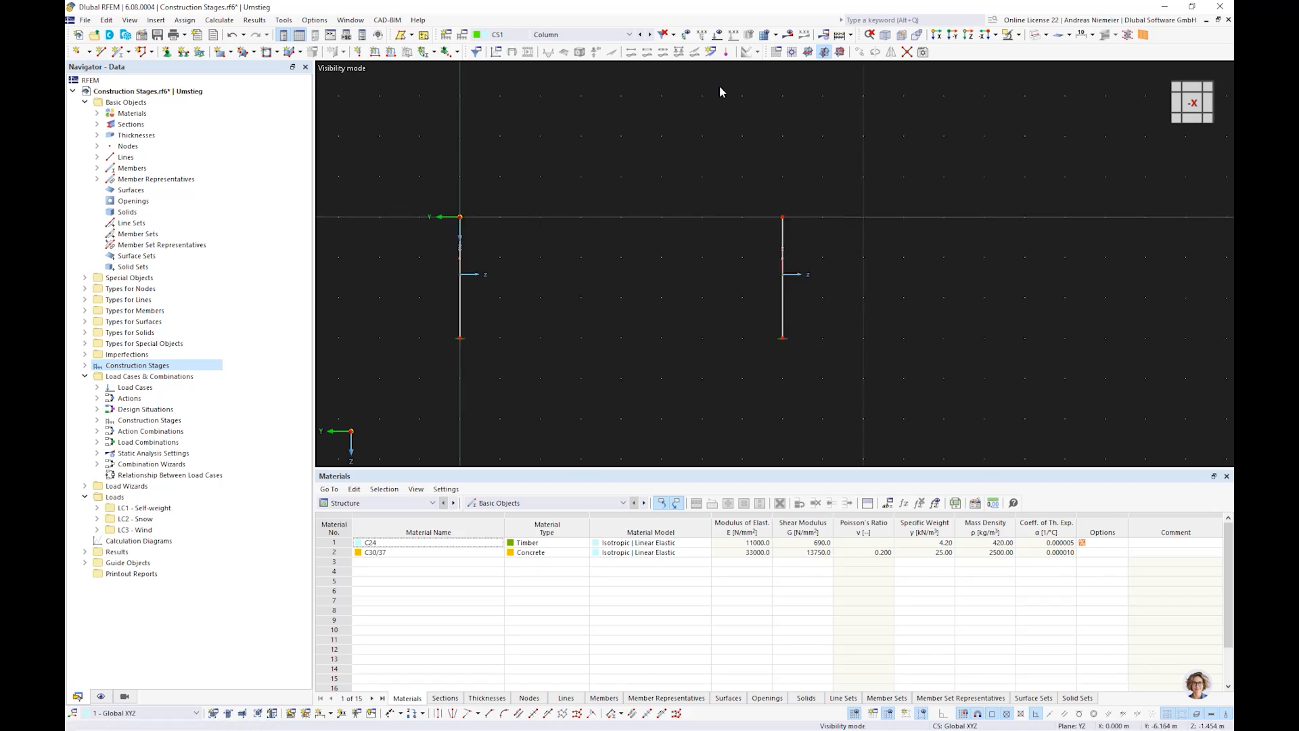
click(650, 34)
click(651, 34)
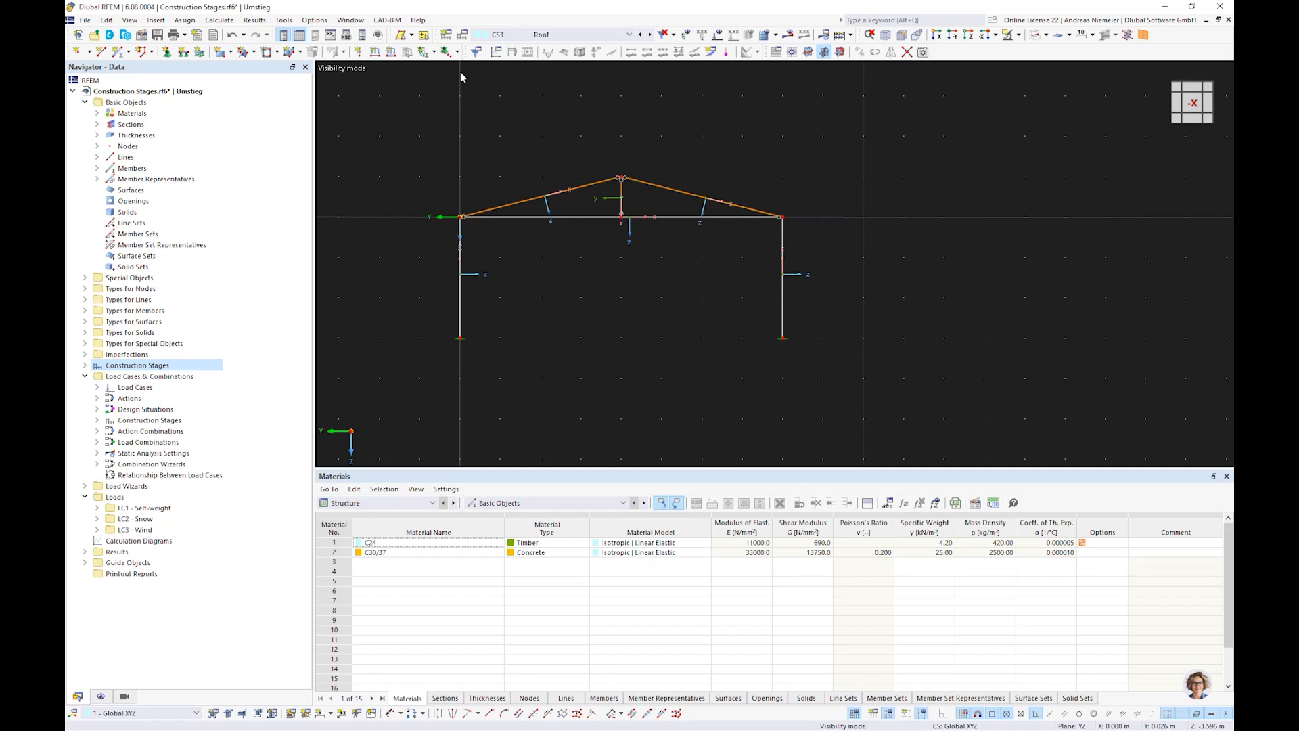
Enable consideration of the initial state in combination wizard 2, assigned to design situation DS1.
double_click(196, 377)
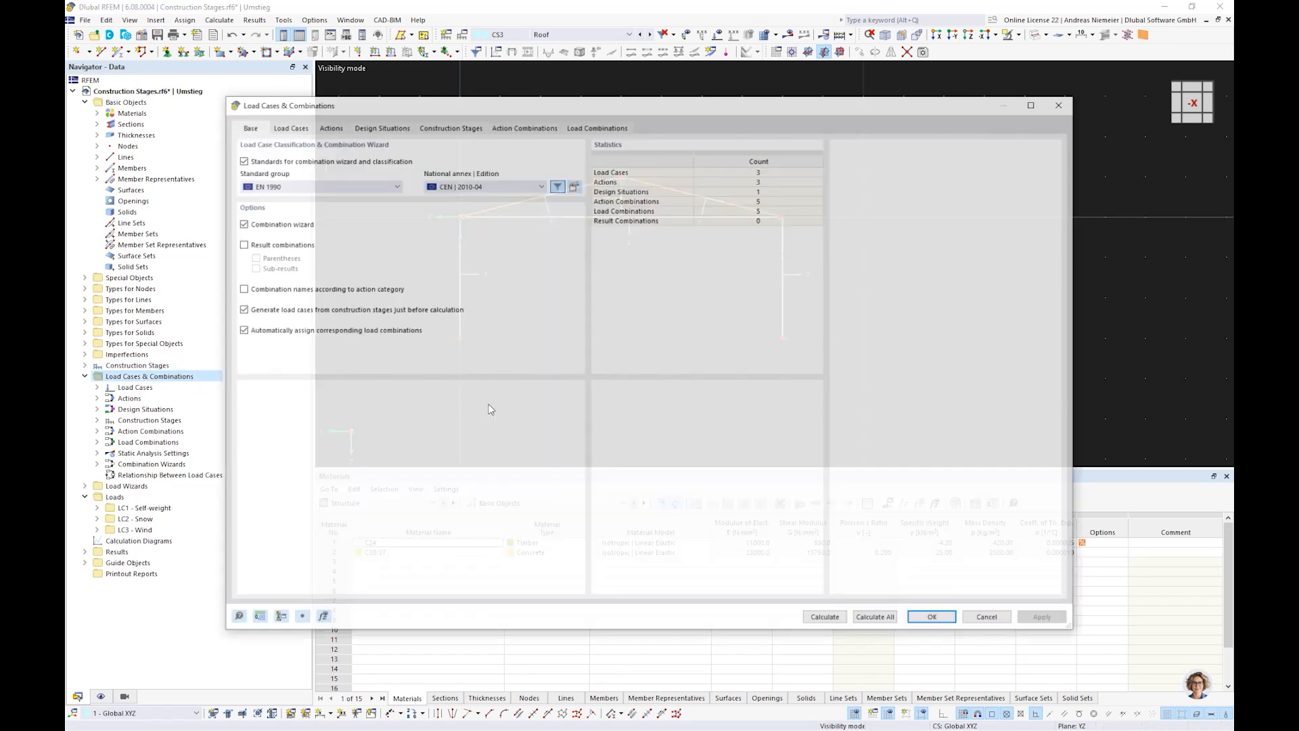
click(398, 128)
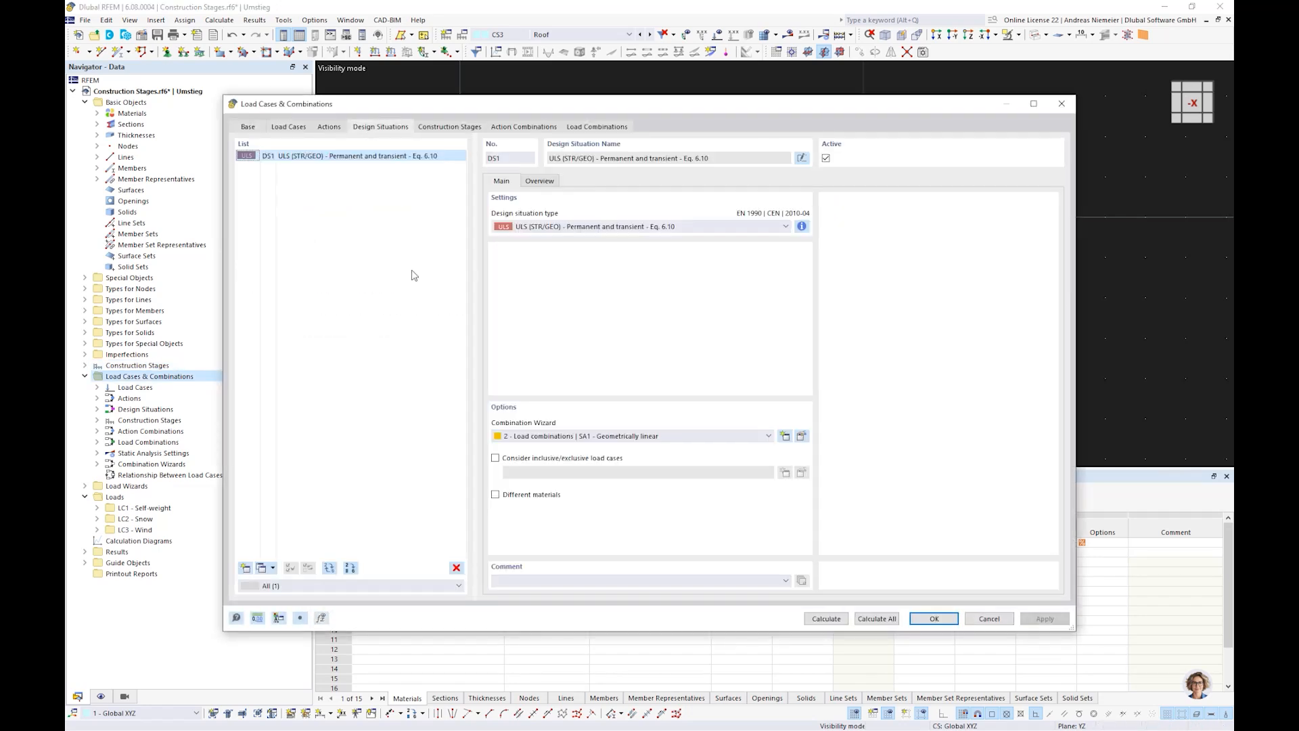
click(801, 436)
click(450, 432)
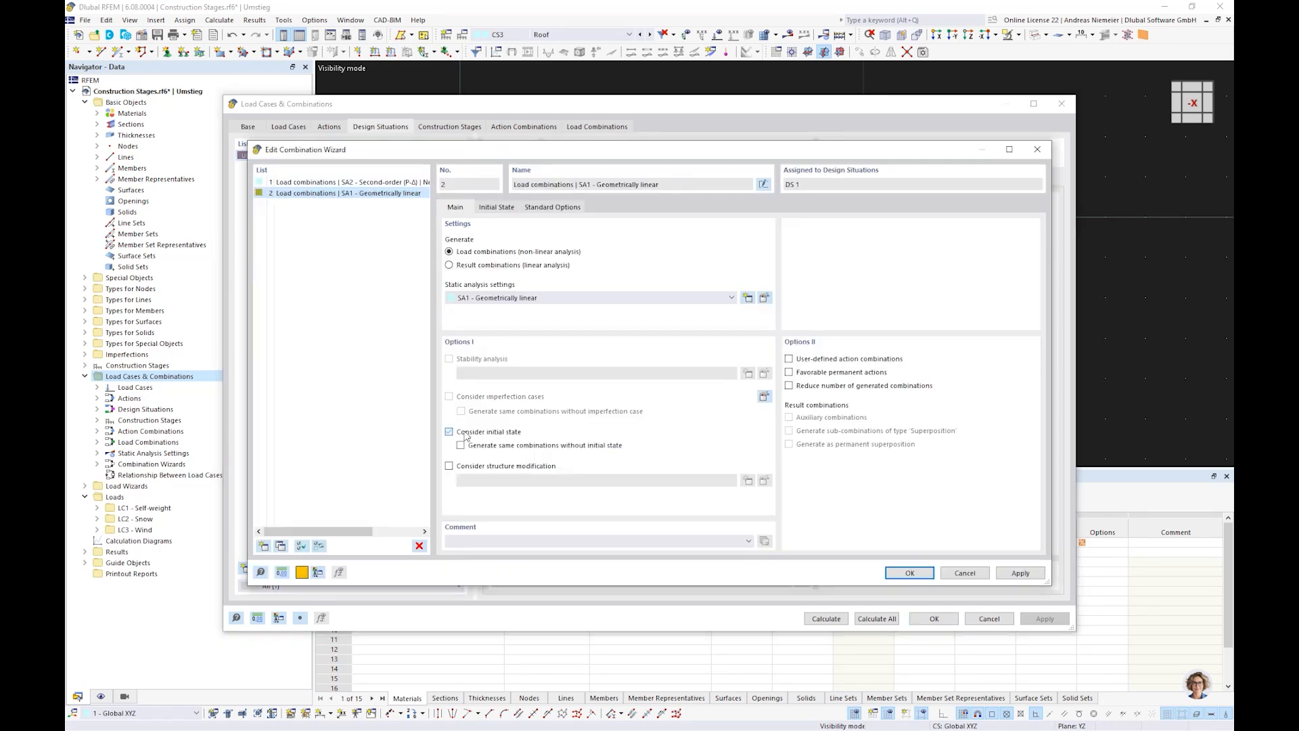
Assign the construction stages Column, Girder and Roof as initial states in the combination wizard and save it.
click(496, 208)
double_click(512, 269)
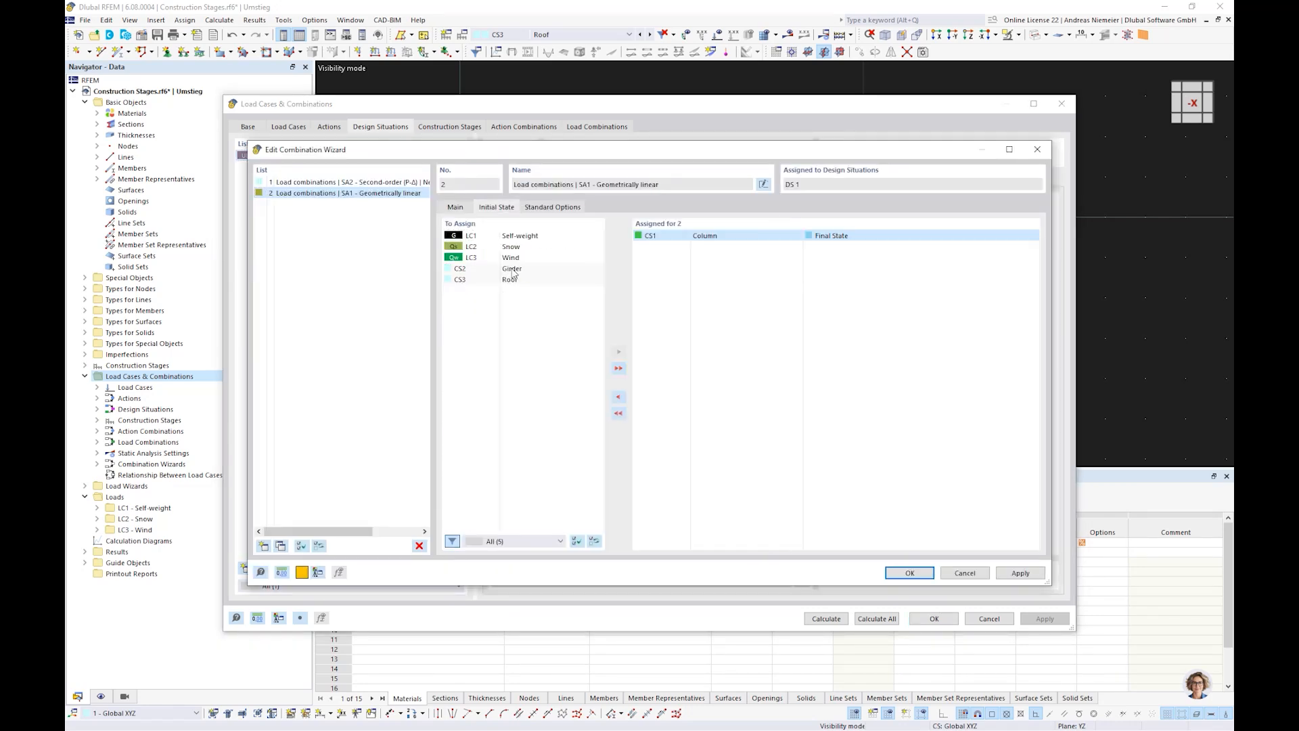
click(512, 269)
double_click(512, 270)
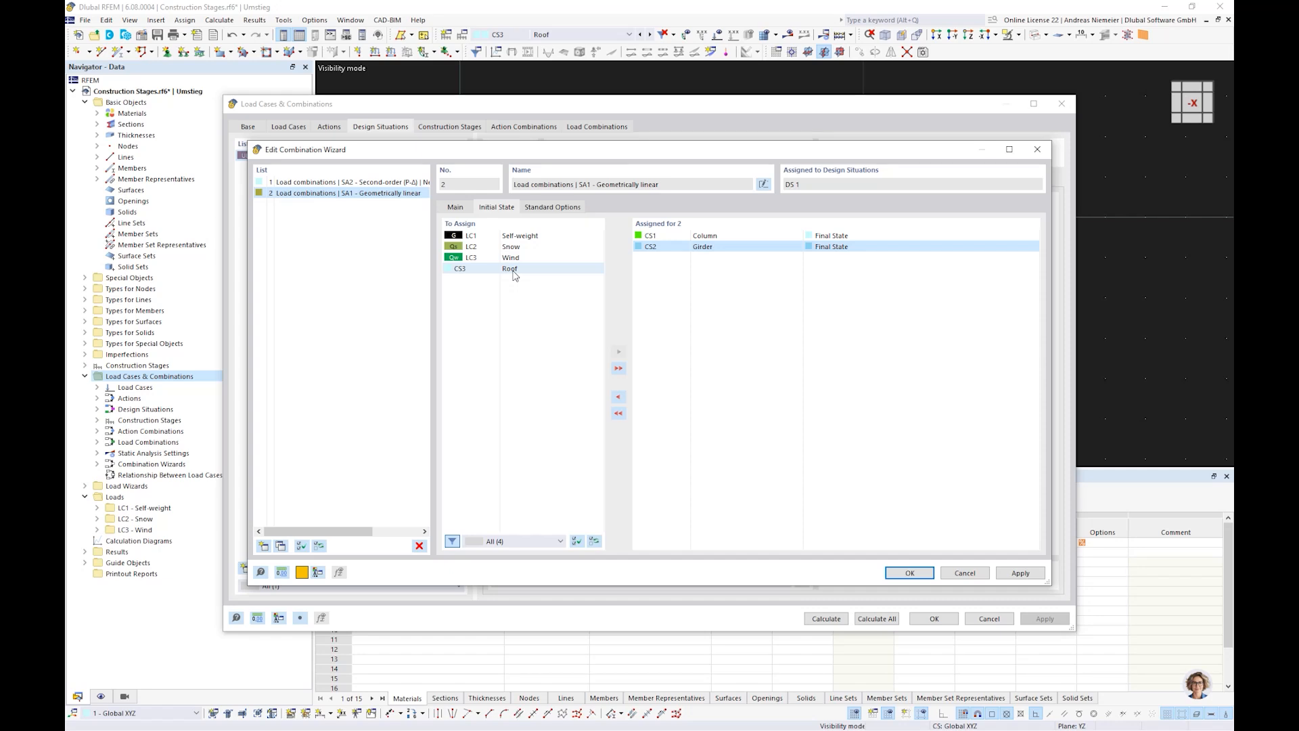
double_click(513, 269)
click(909, 573)
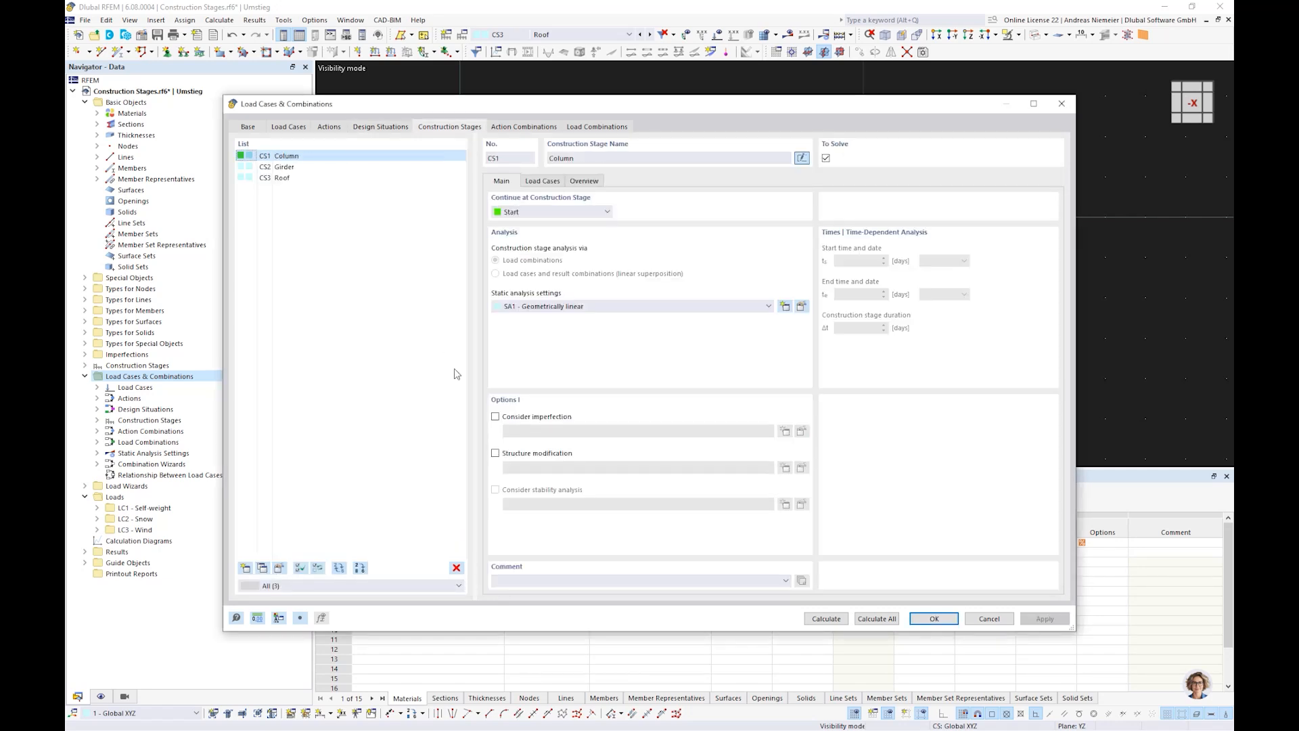
Assign load cases LC1 Self-weight and LC3 Wind to the Column construction stage, leaving only self-weight permanent.
click(542, 182)
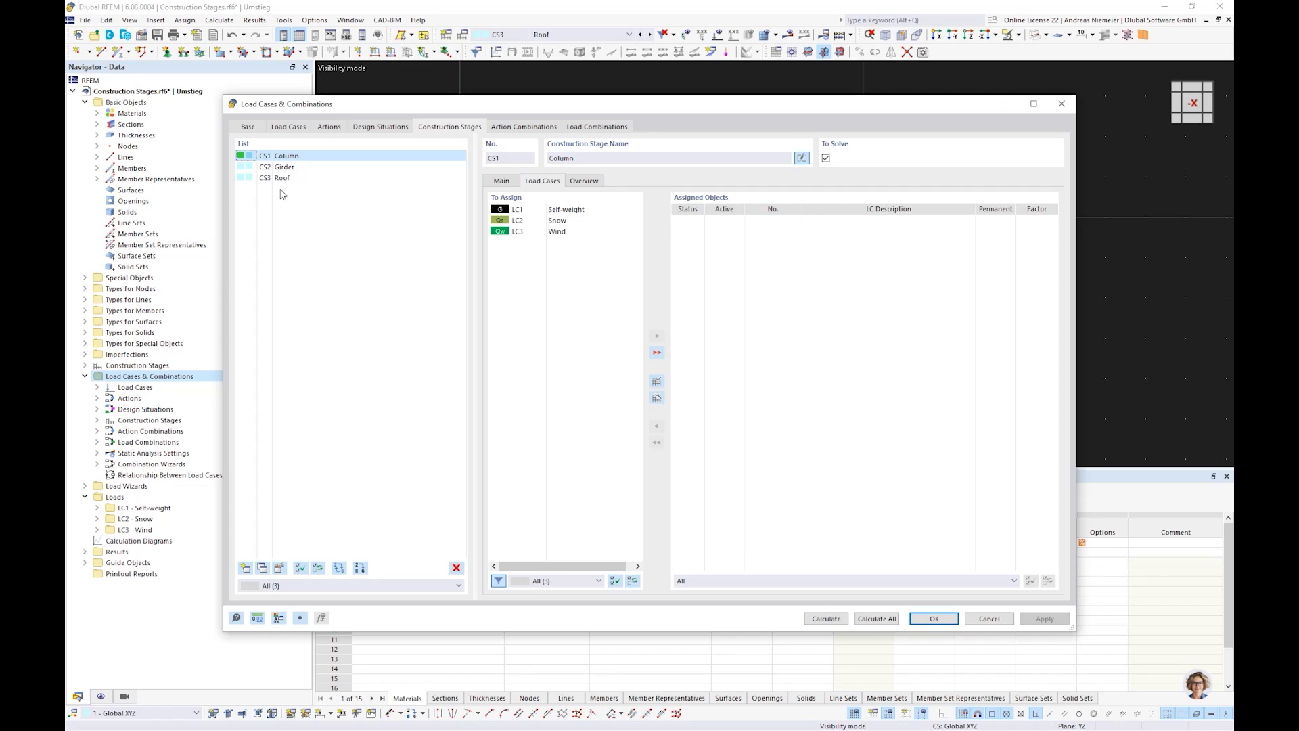
double_click(550, 210)
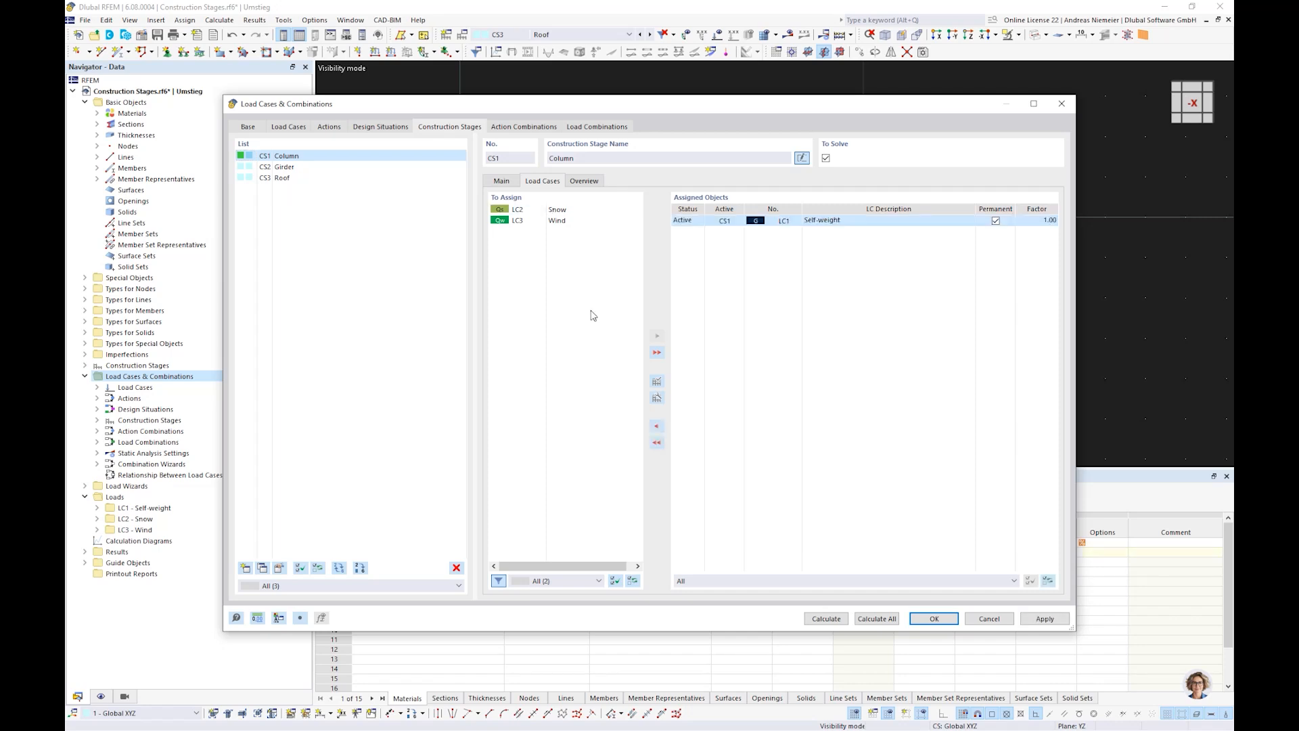
double_click(558, 221)
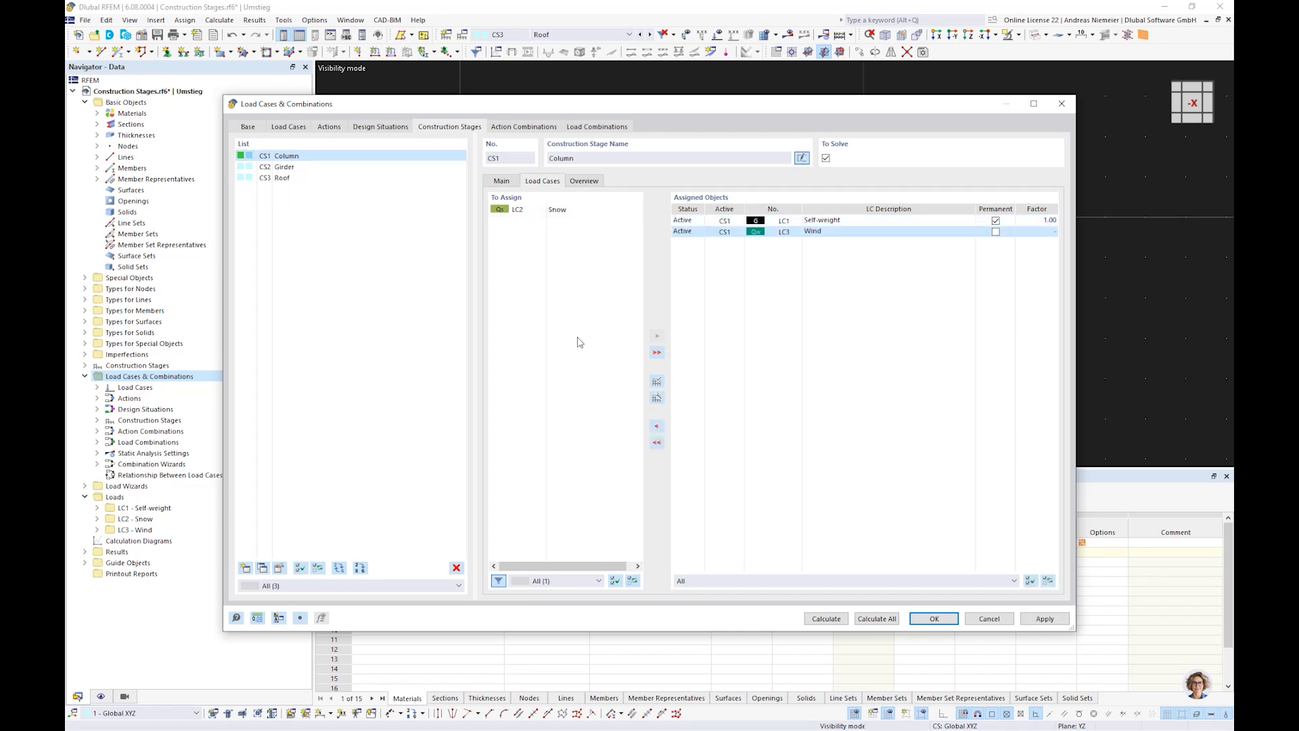
Assign load case LC3 Wind to the Girder construction stage.
click(284, 167)
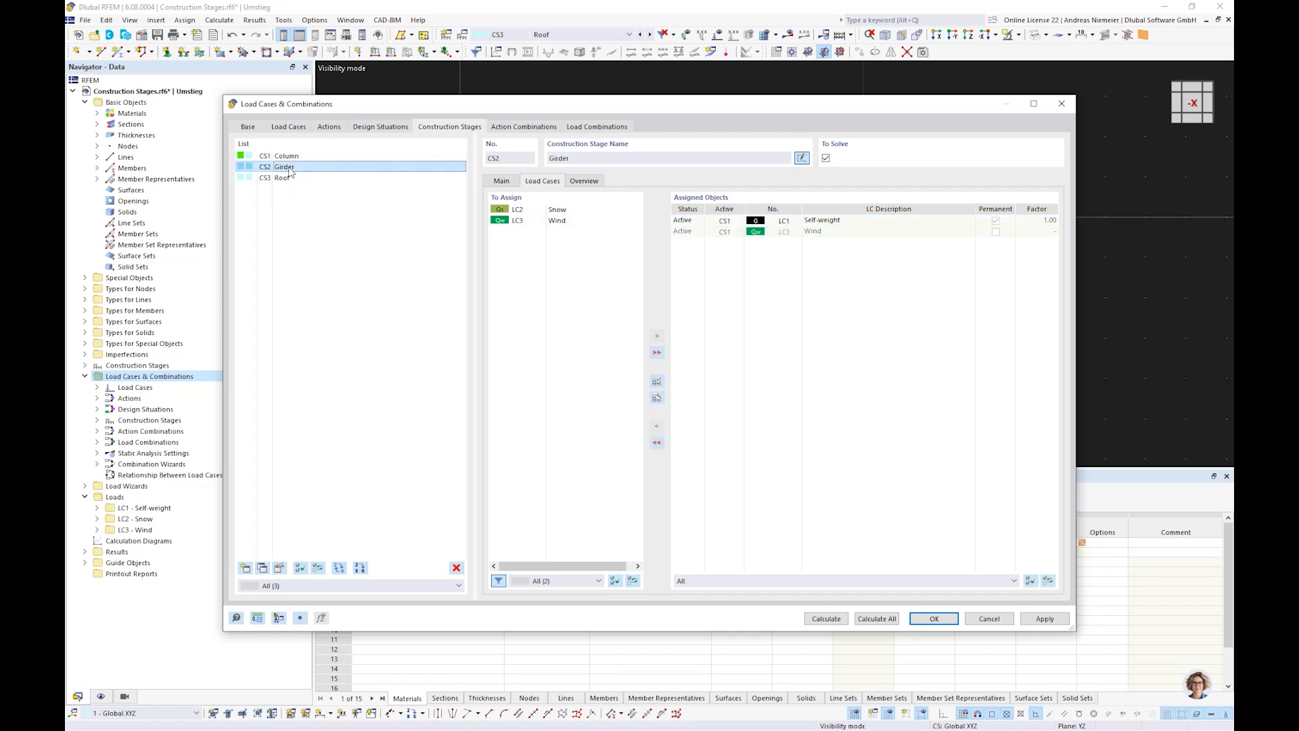
click(560, 223)
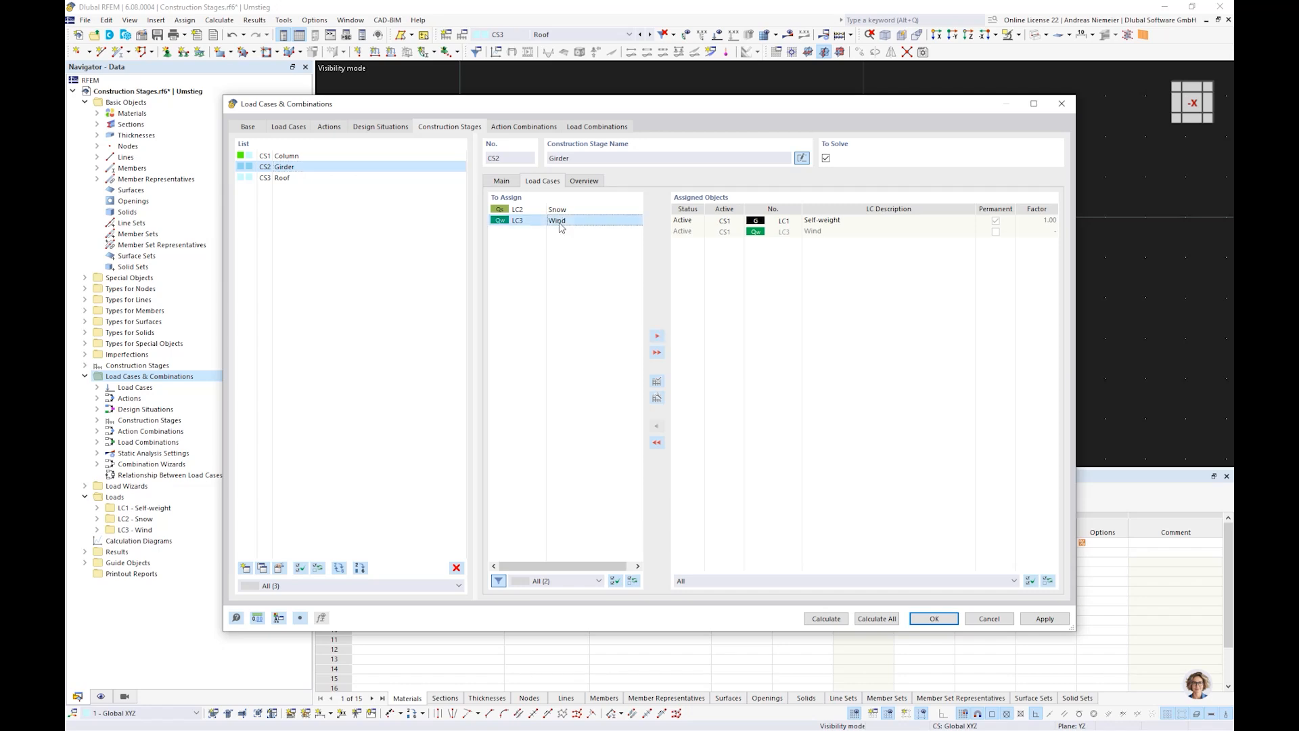
double_click(560, 223)
Assign load cases LC2 Snow and LC3 Wind to the Roof construction stage.
click(338, 177)
double_click(566, 211)
double_click(565, 211)
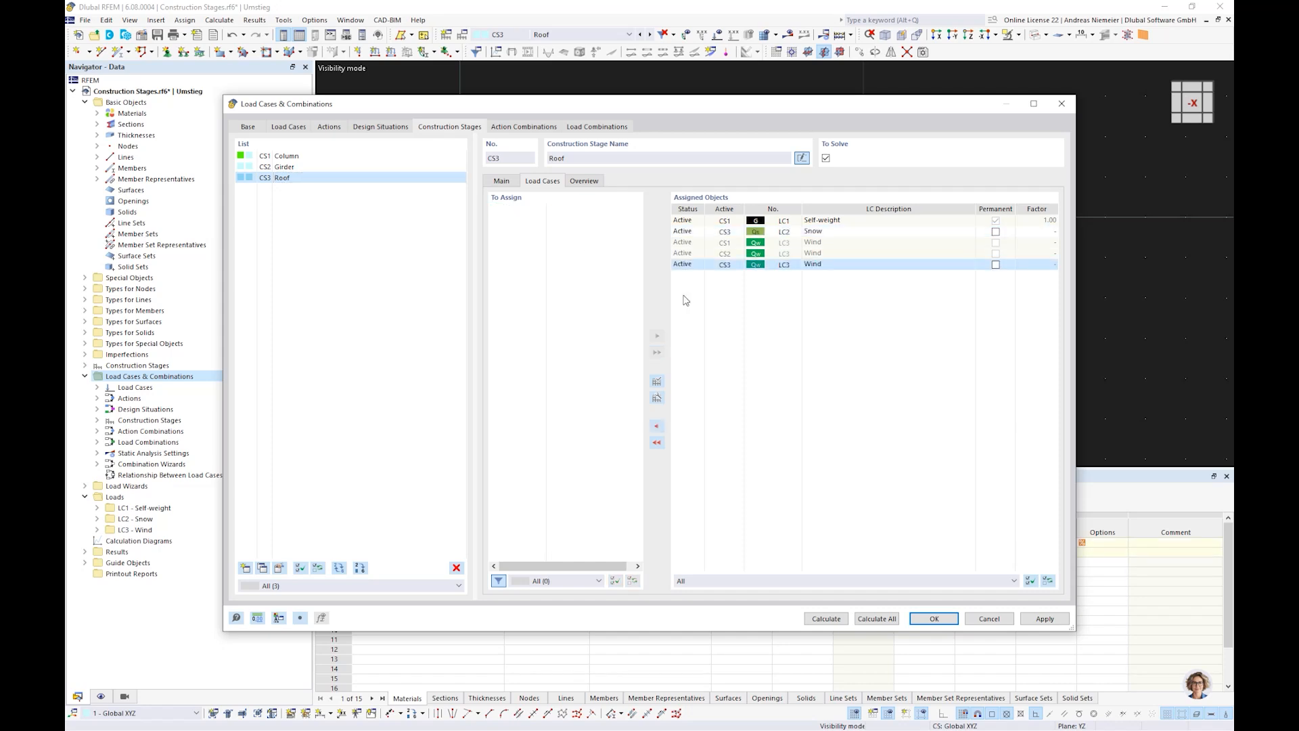
Examine the generated load combinations CO1 to CO7, checking their construction stage, initial state and assigned load cases.
click(598, 126)
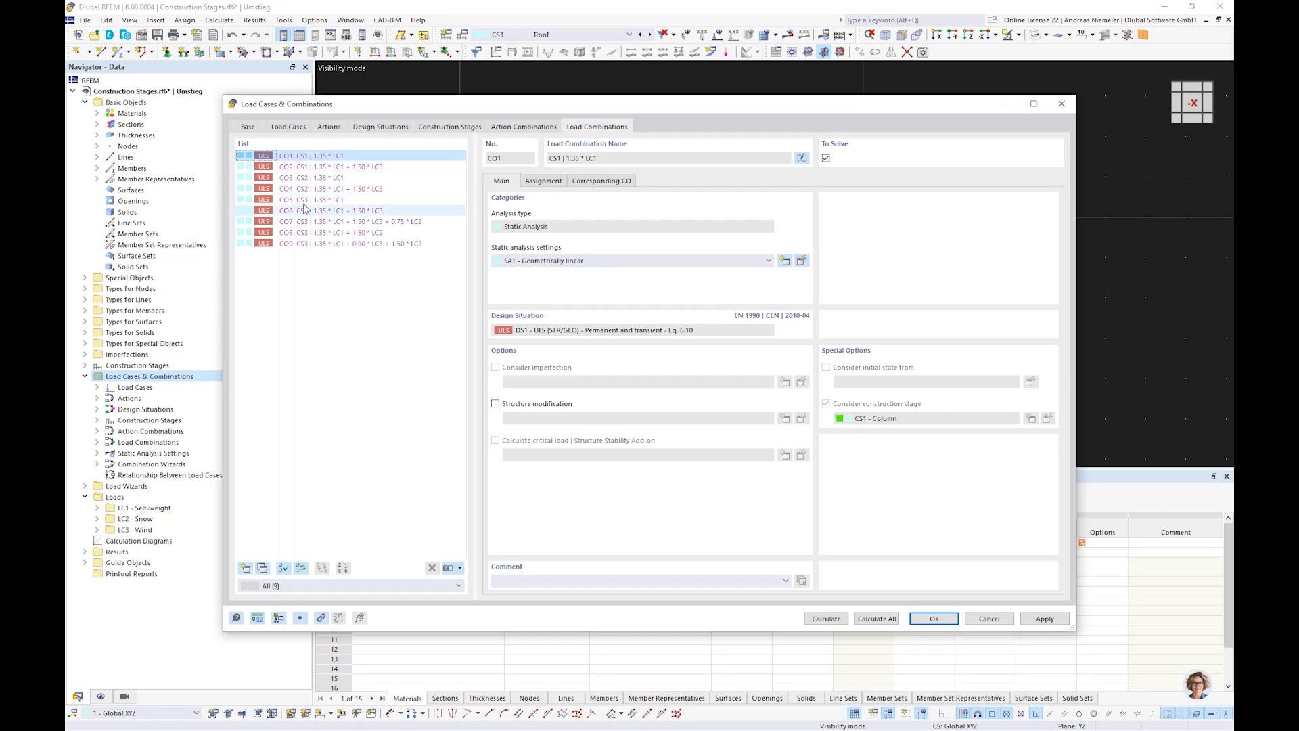
key(Down)
key(Down)
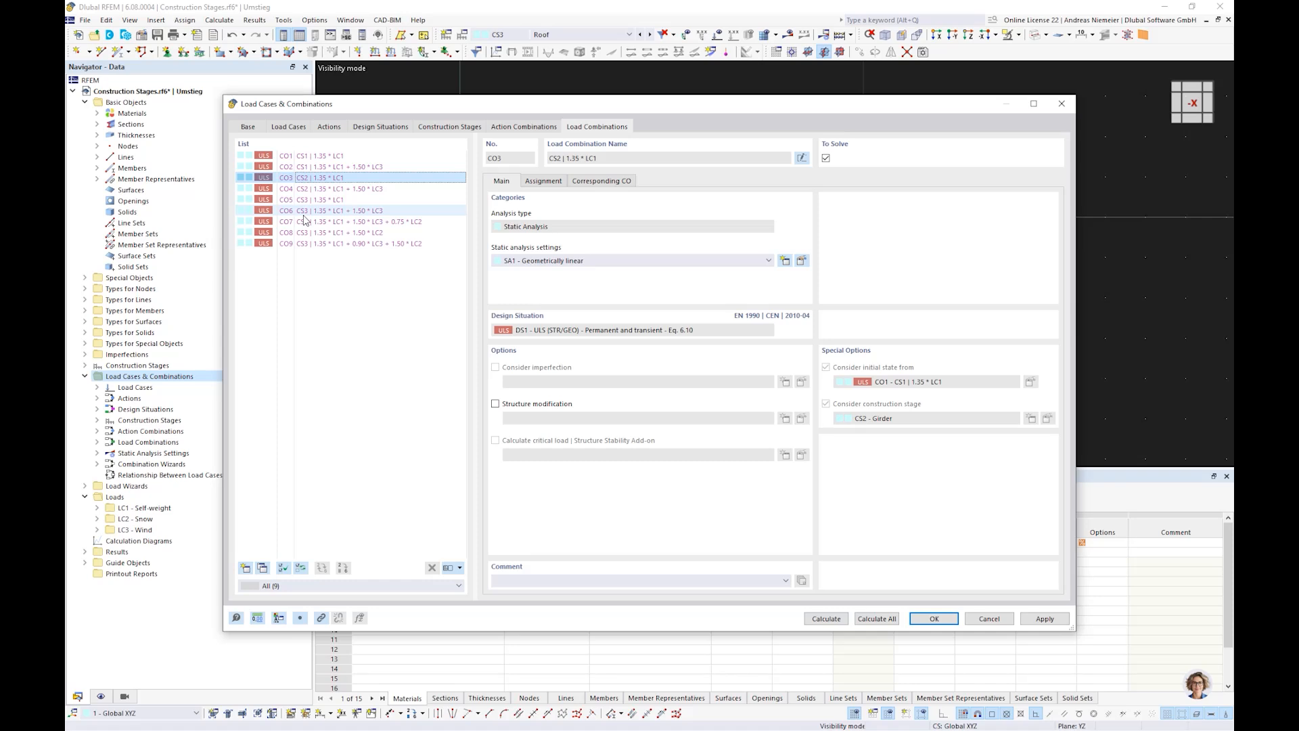
click(305, 156)
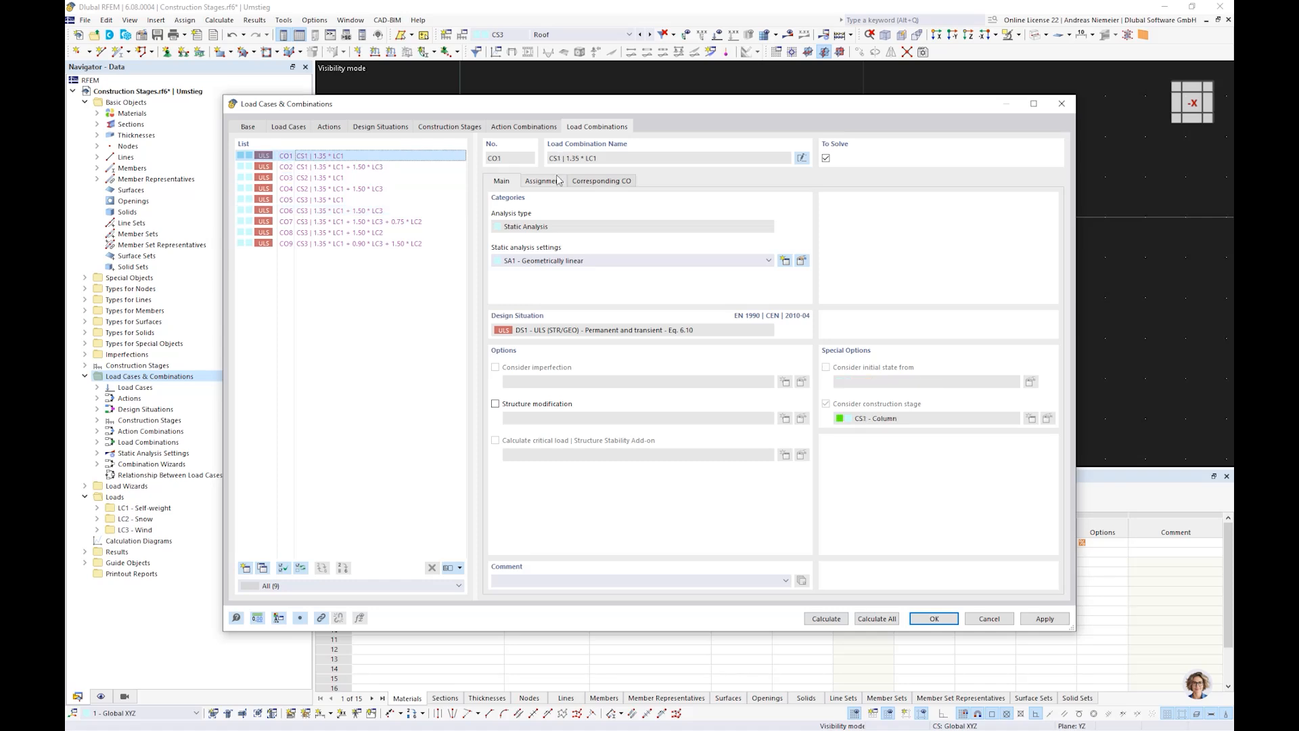
click(543, 180)
click(339, 166)
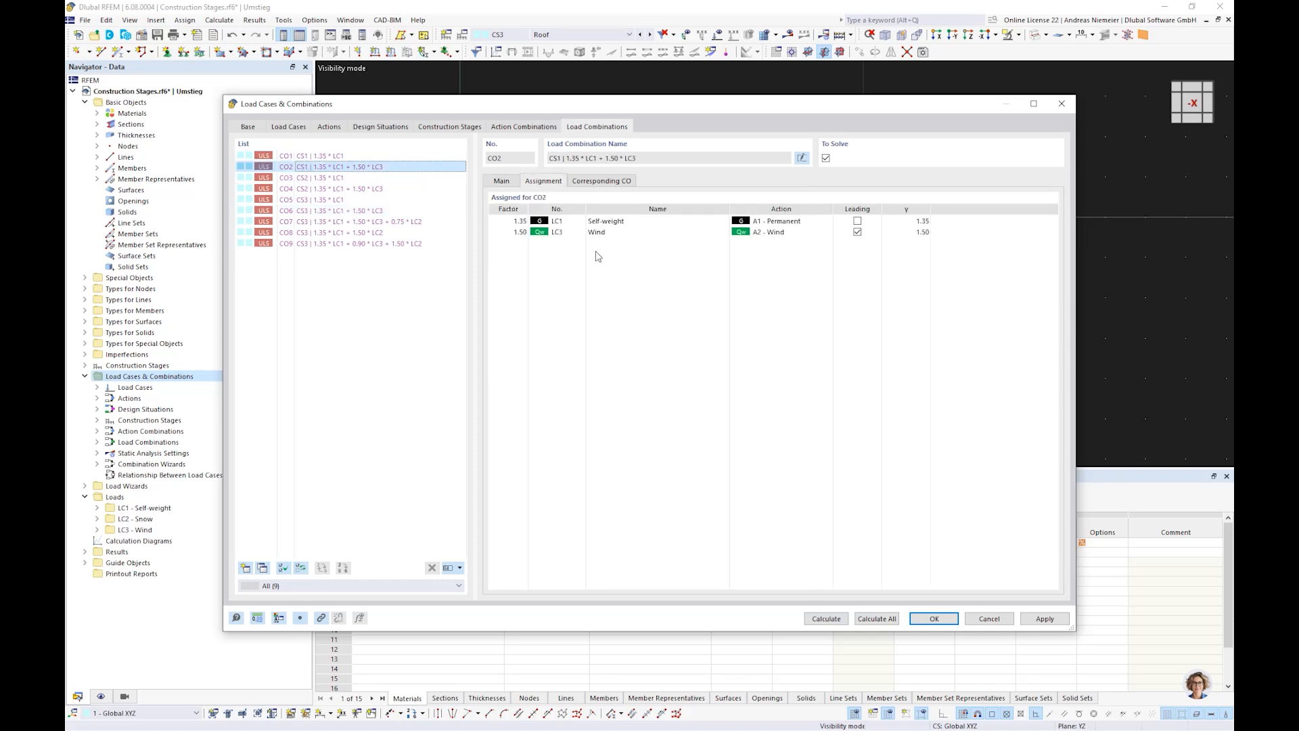
click(341, 177)
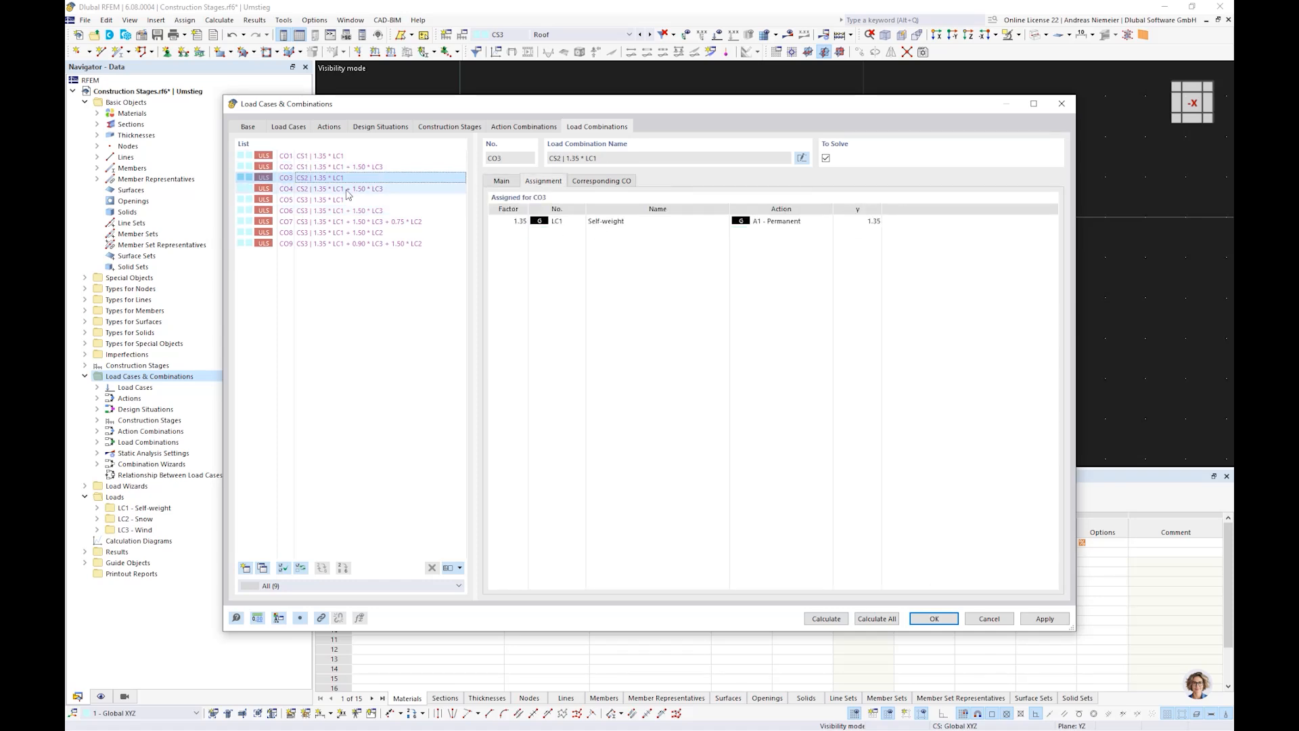
key(Down)
click(311, 201)
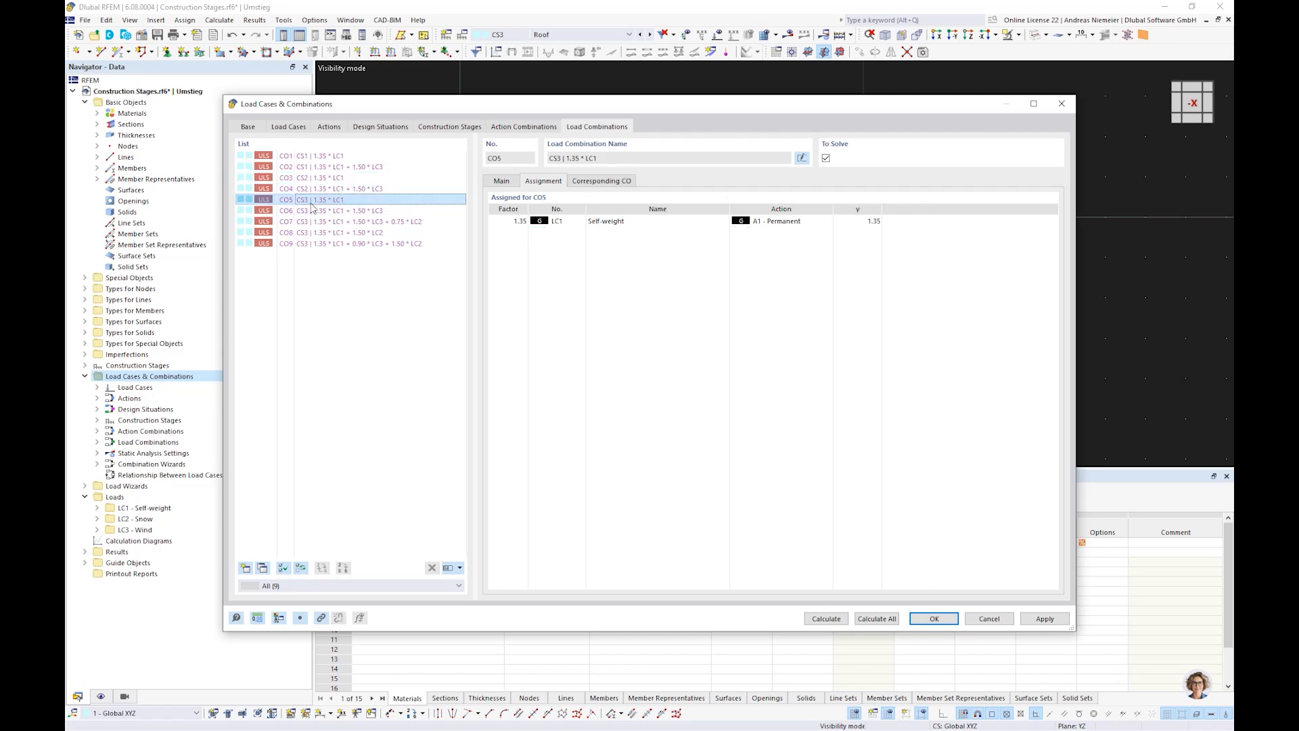
click(329, 214)
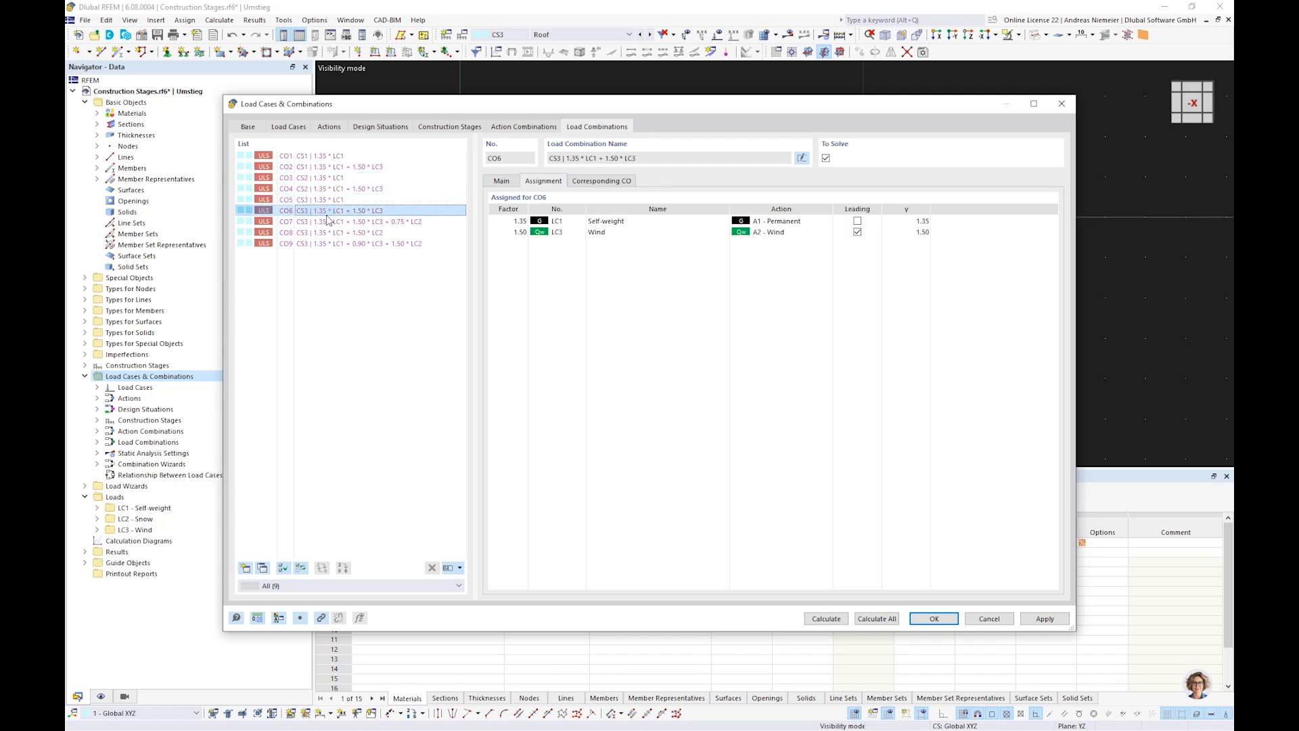
click(328, 221)
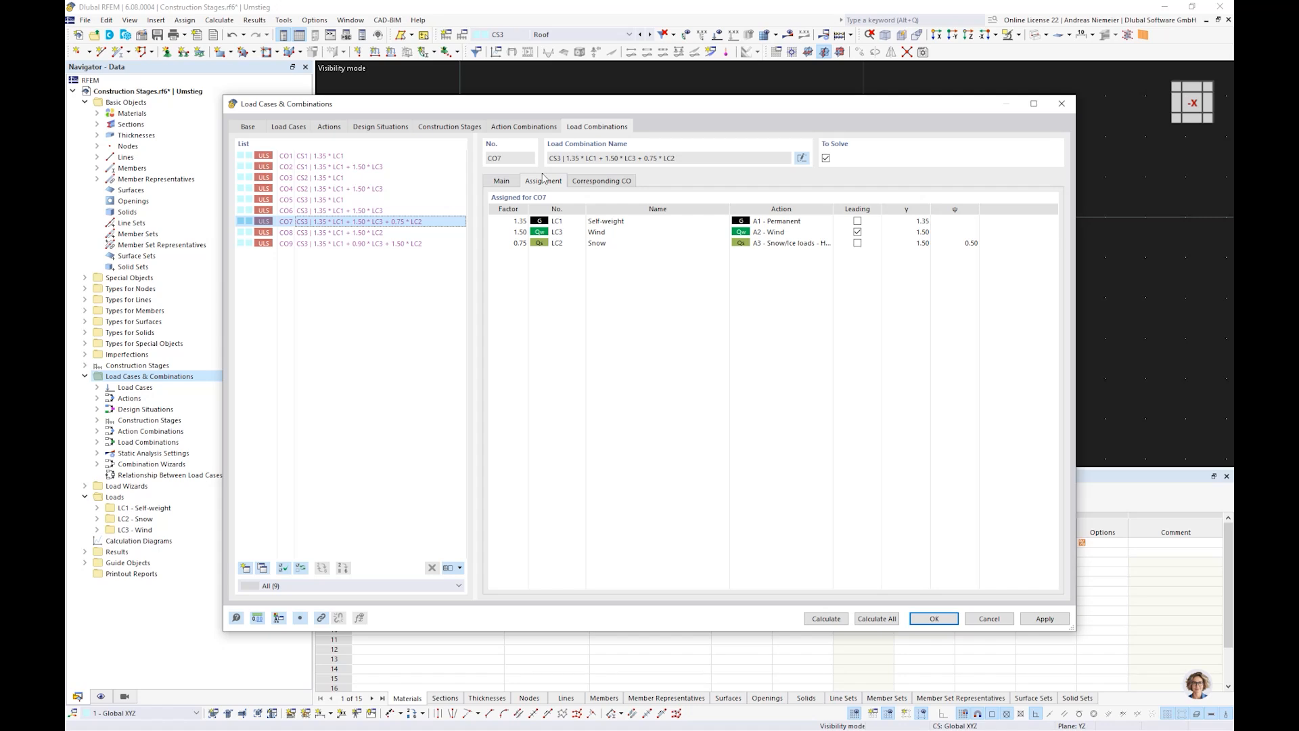
Calculate design situation DS1, ULS (STR/GEO) - Permanent and transient - Eq. 6.10.
click(380, 128)
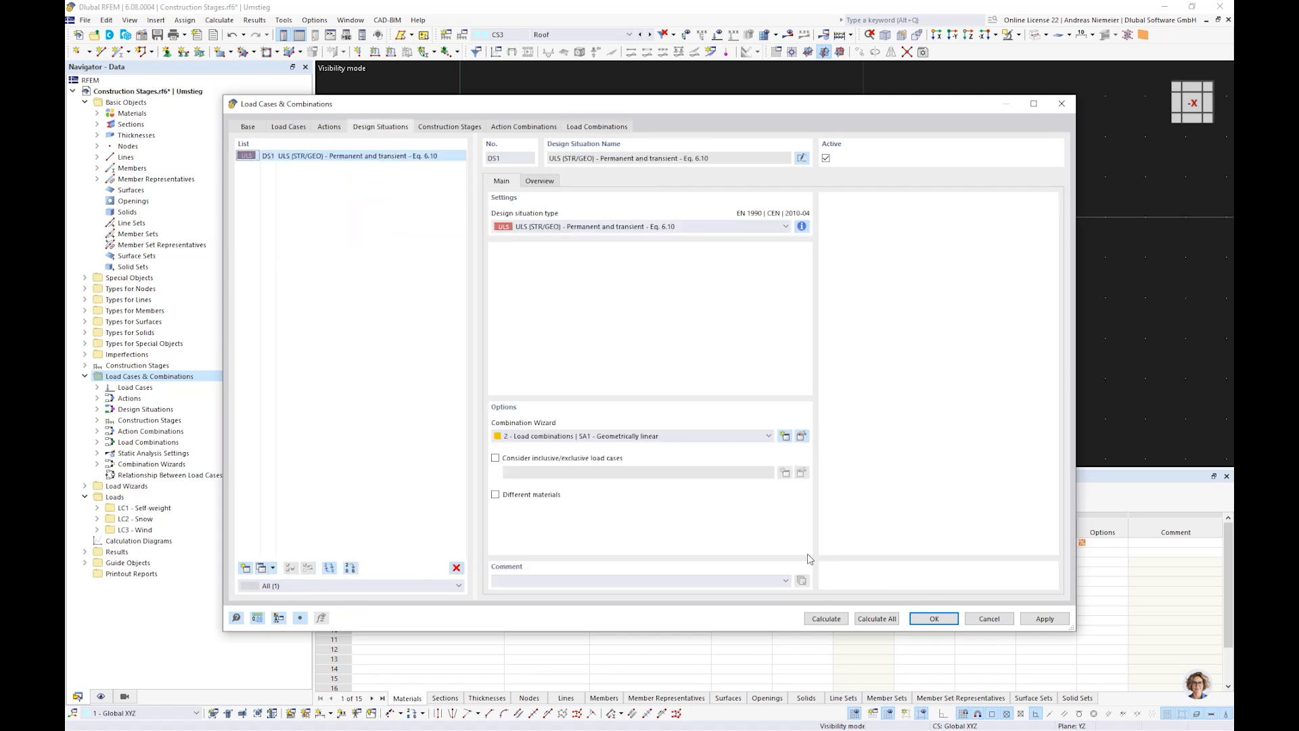
click(826, 618)
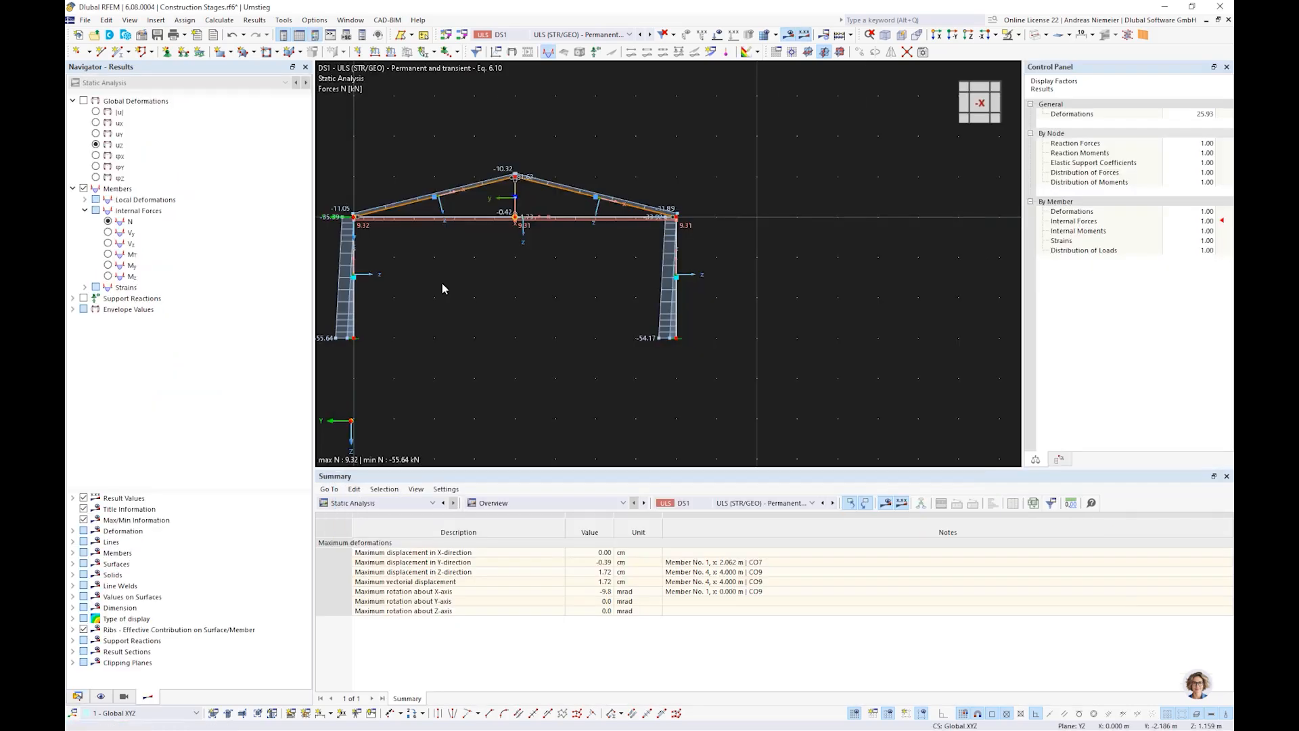
scroll(564, 342, up, 1)
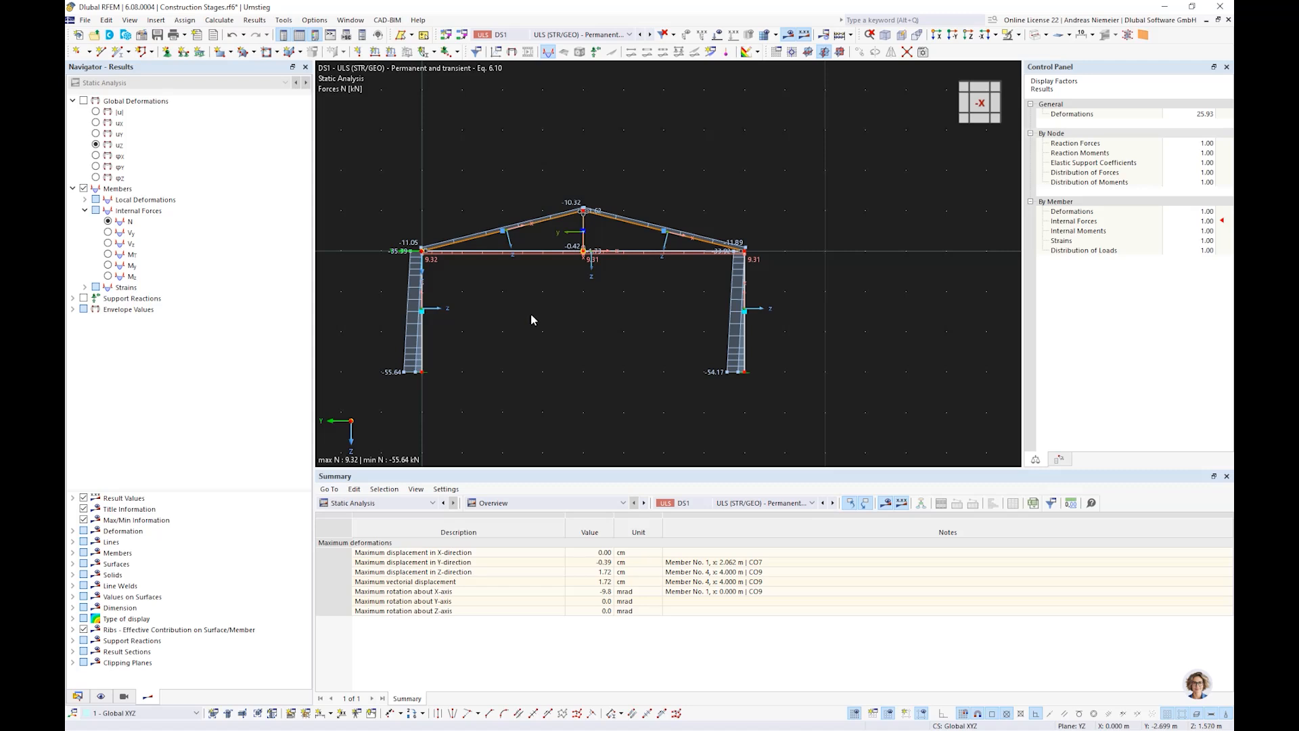
Display the axial force results for the Column stage load combinations CO1 and CO2.
click(606, 34)
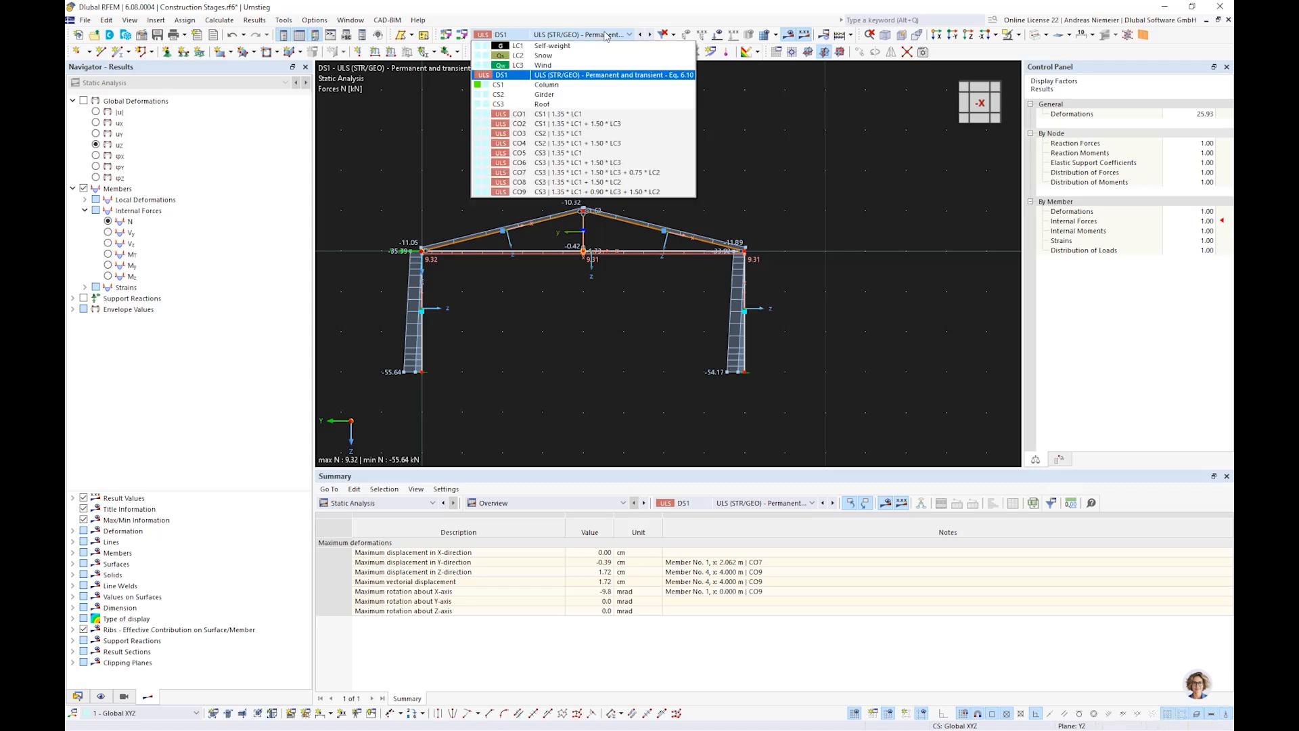
click(592, 114)
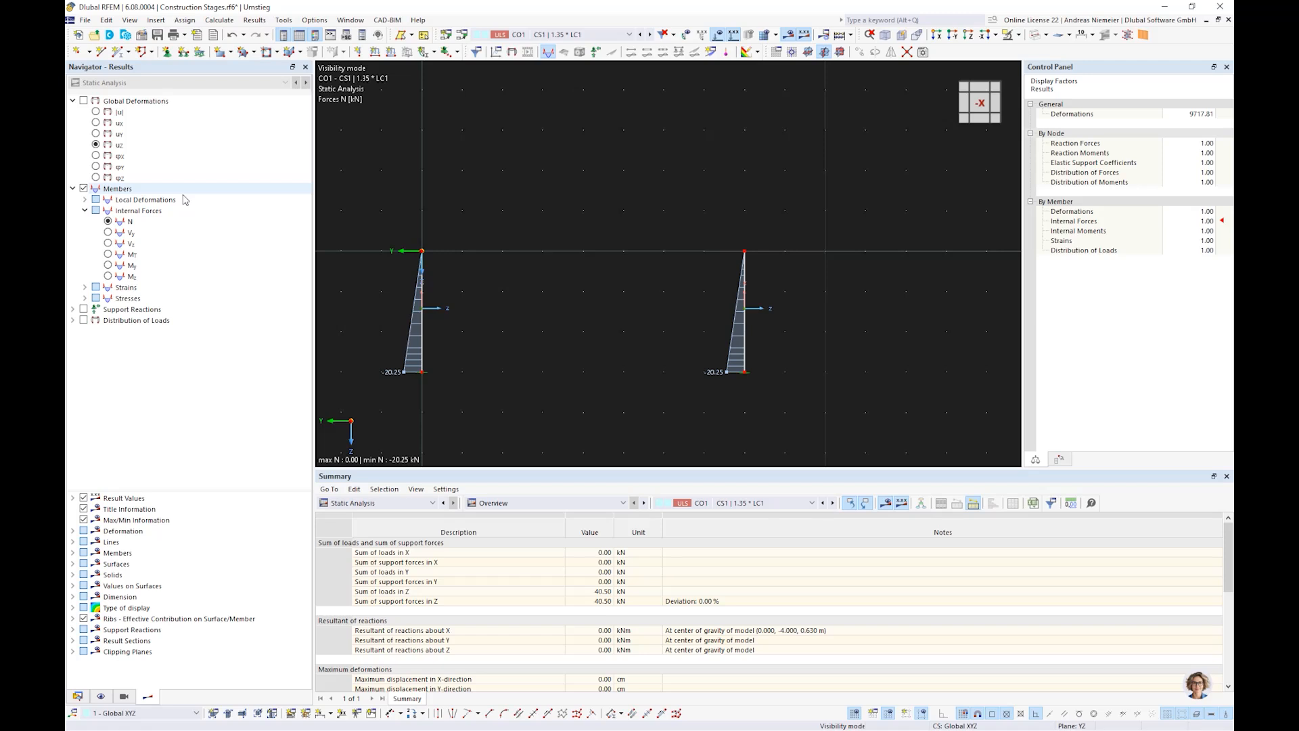
click(649, 34)
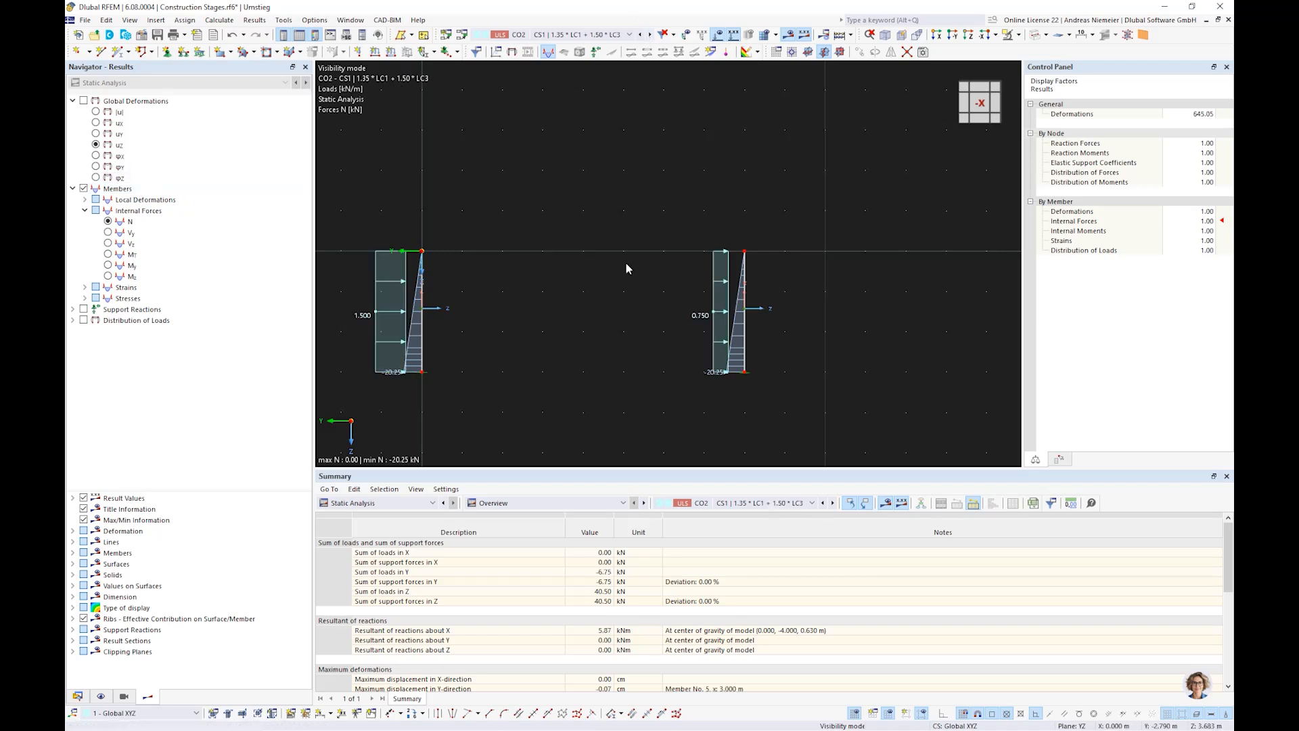
Display the axial force N, bending moment My and global uZ deformation results of the Girder stage combination CO3.
click(640, 35)
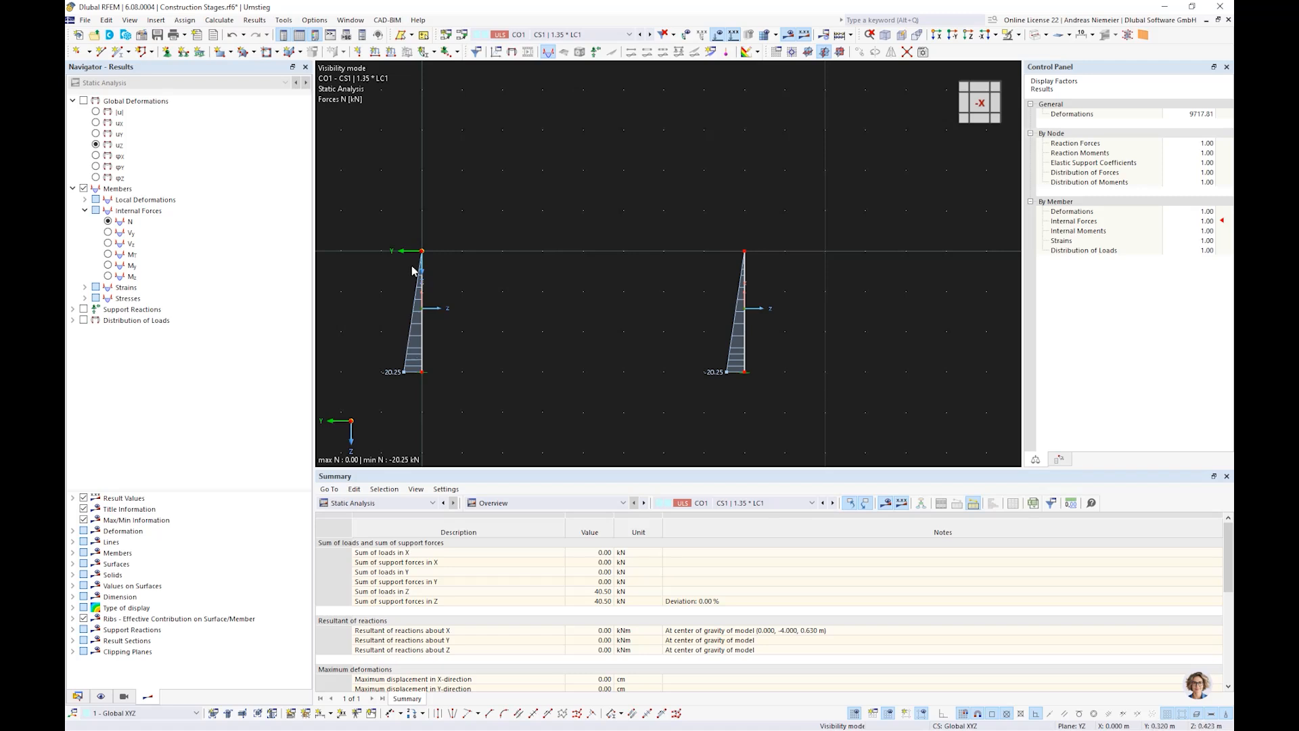
click(619, 36)
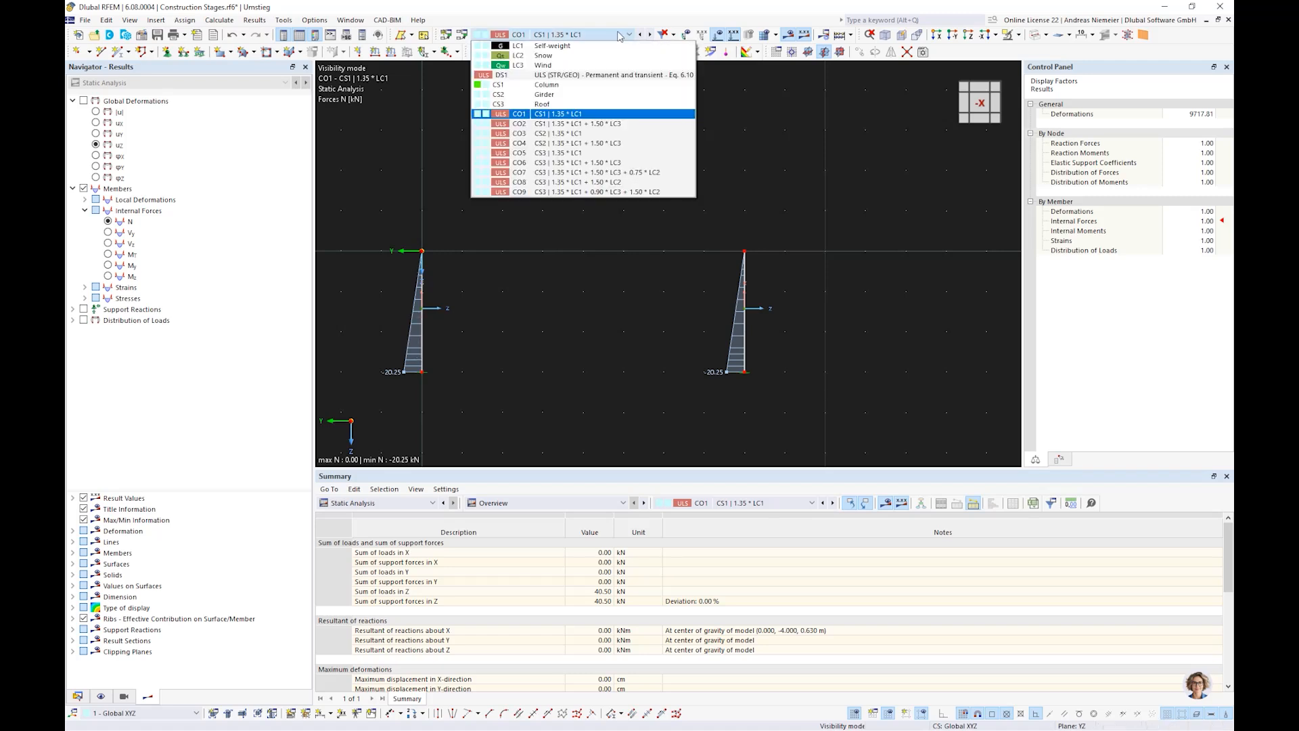
click(593, 135)
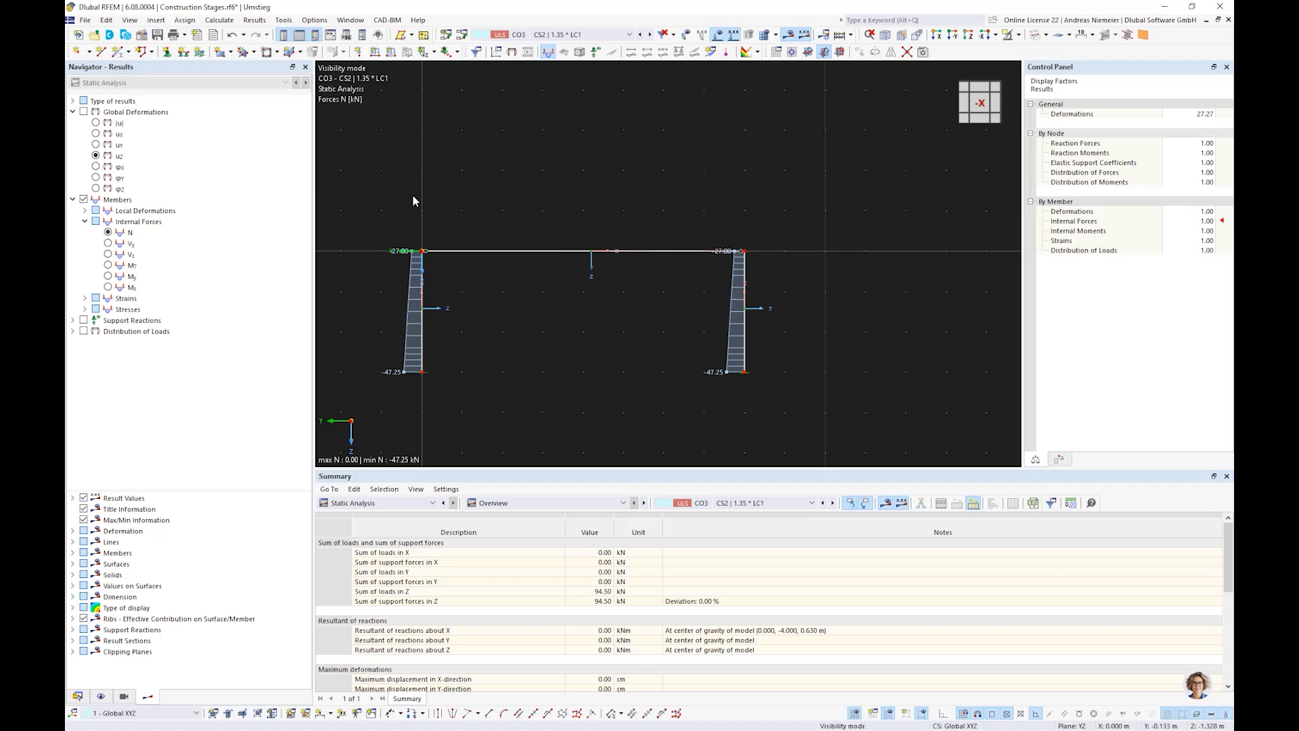
click(108, 276)
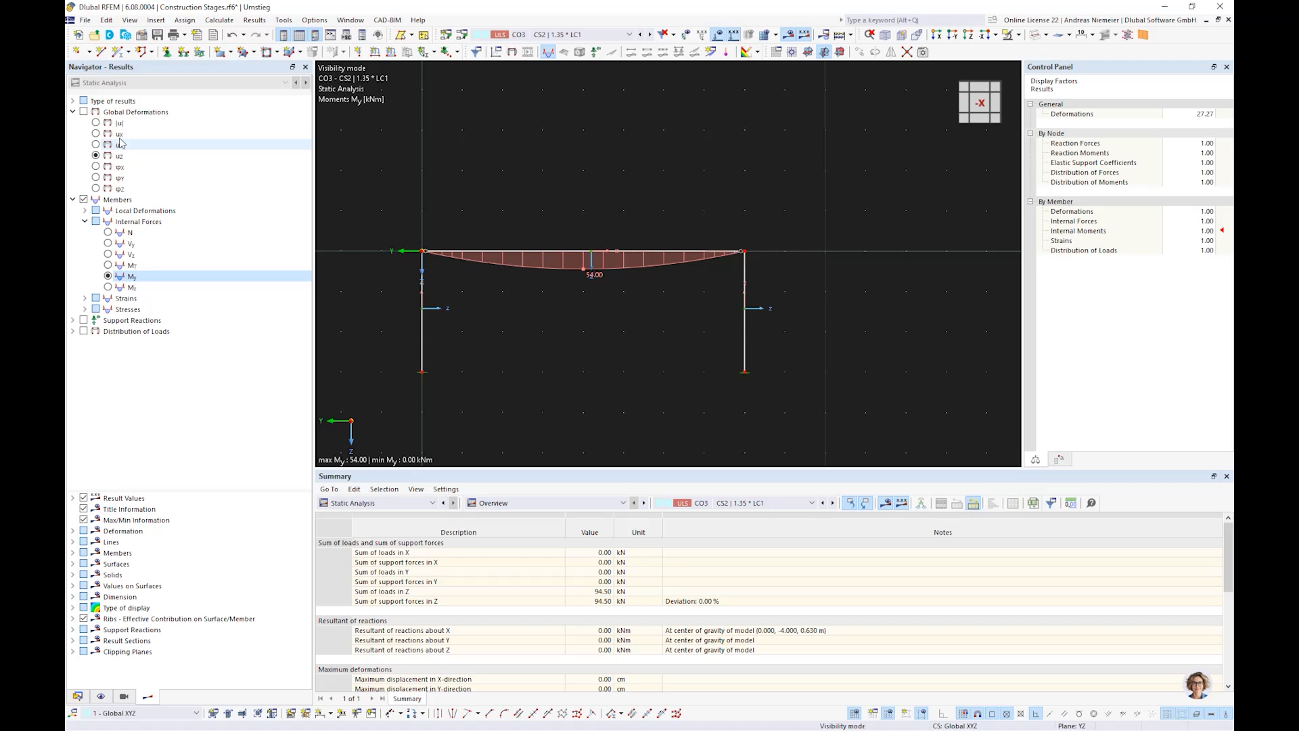
click(84, 112)
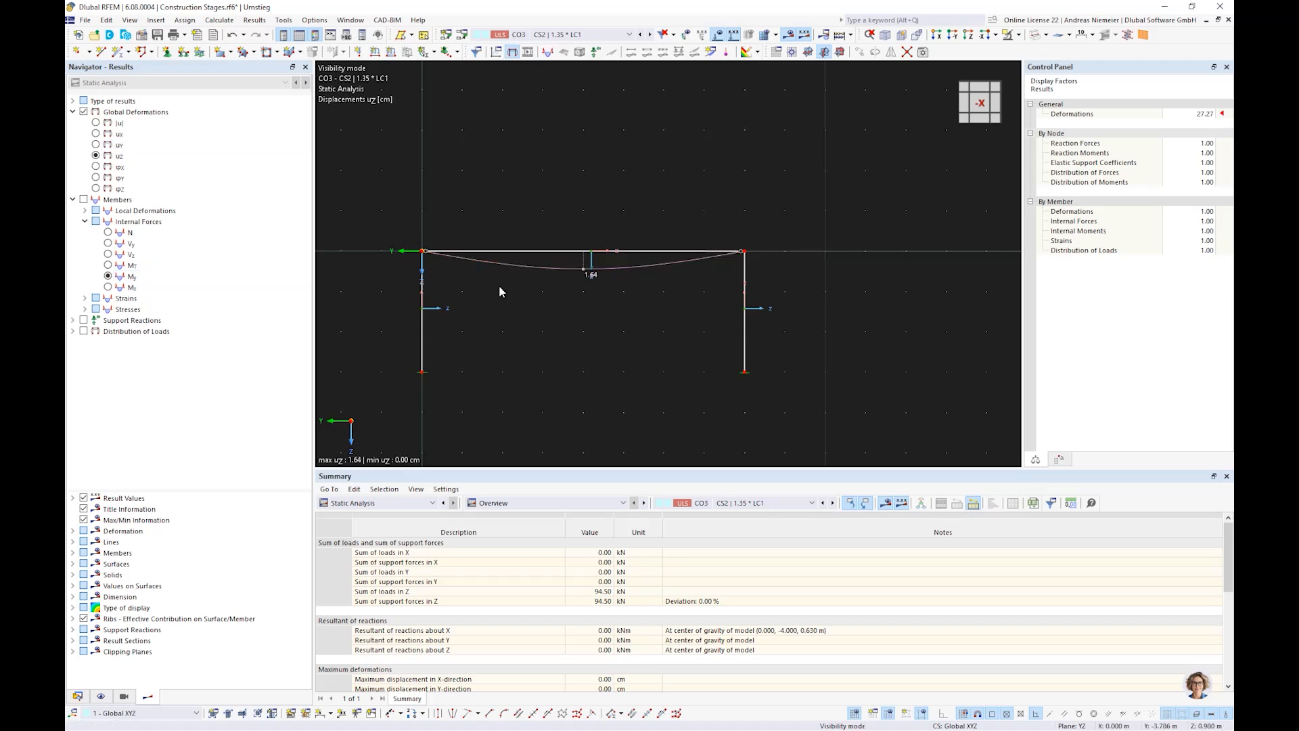
Display the global uZ deformations and axial forces N of the Roof stage combination CO5.
click(578, 36)
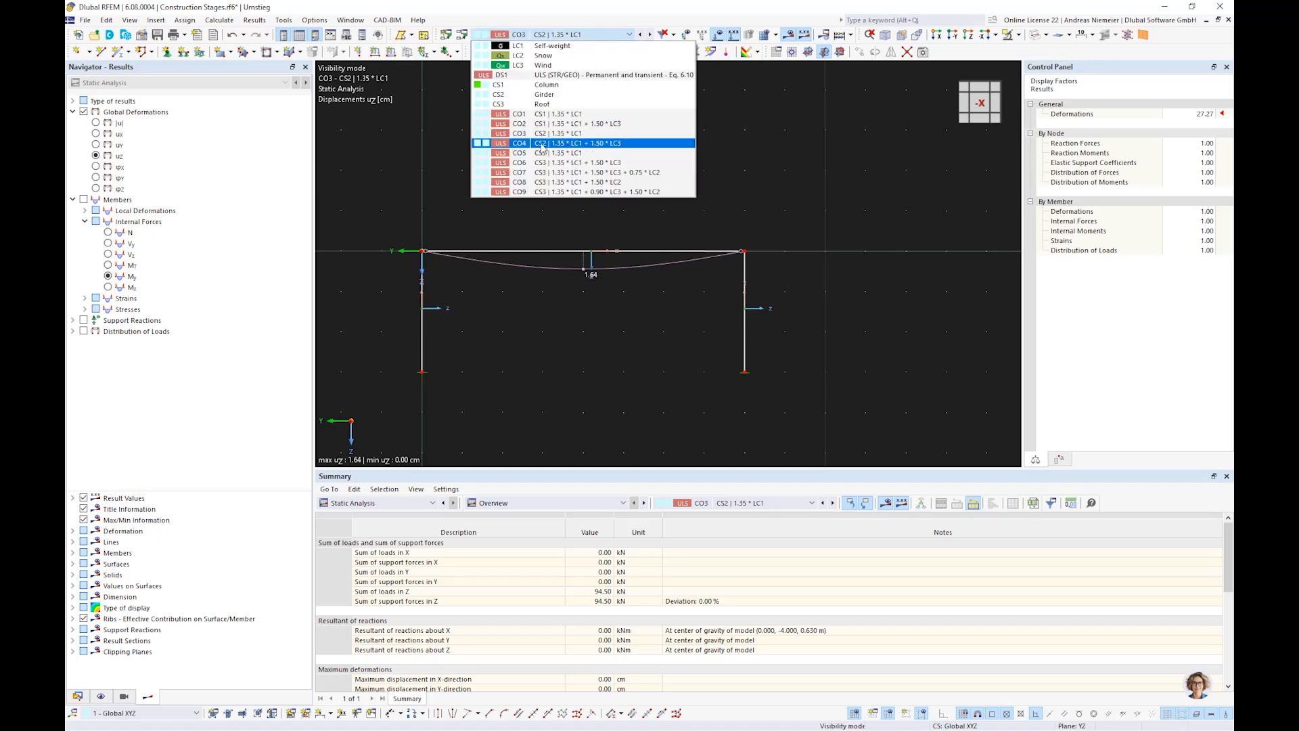
click(567, 155)
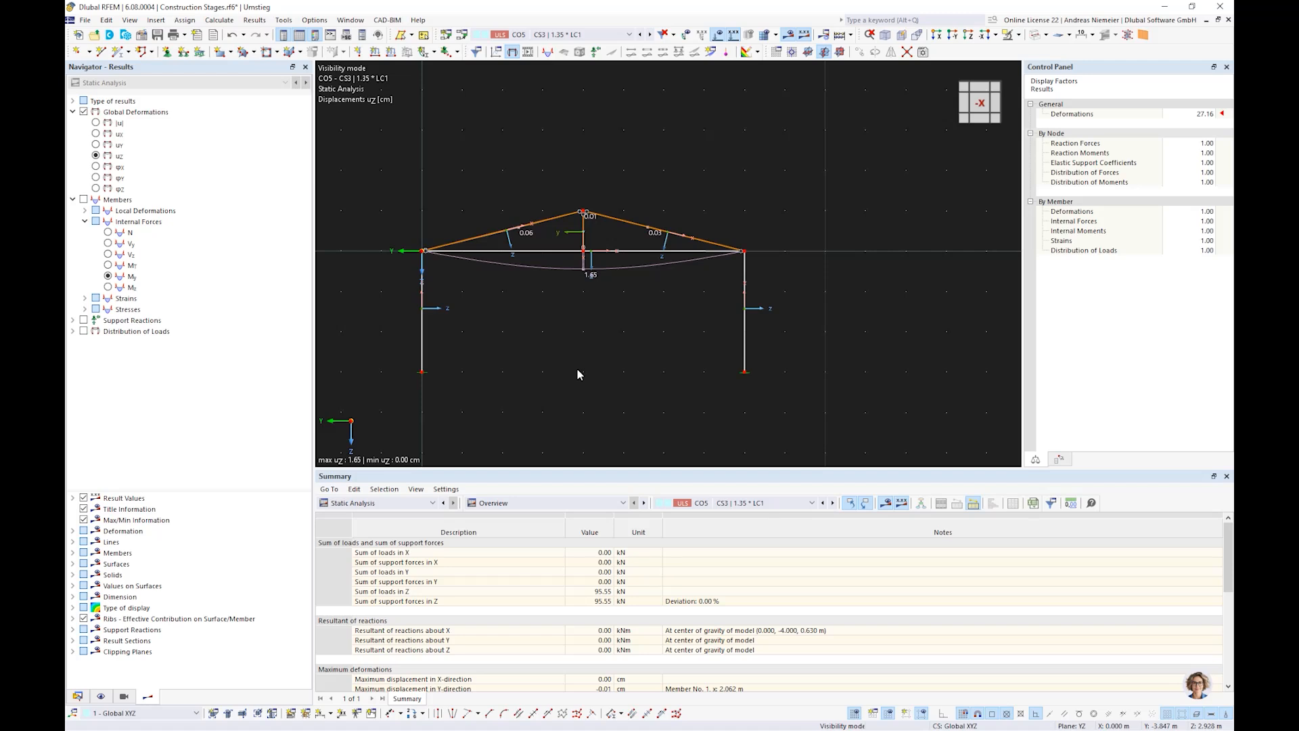
scroll(578, 368, up, 3)
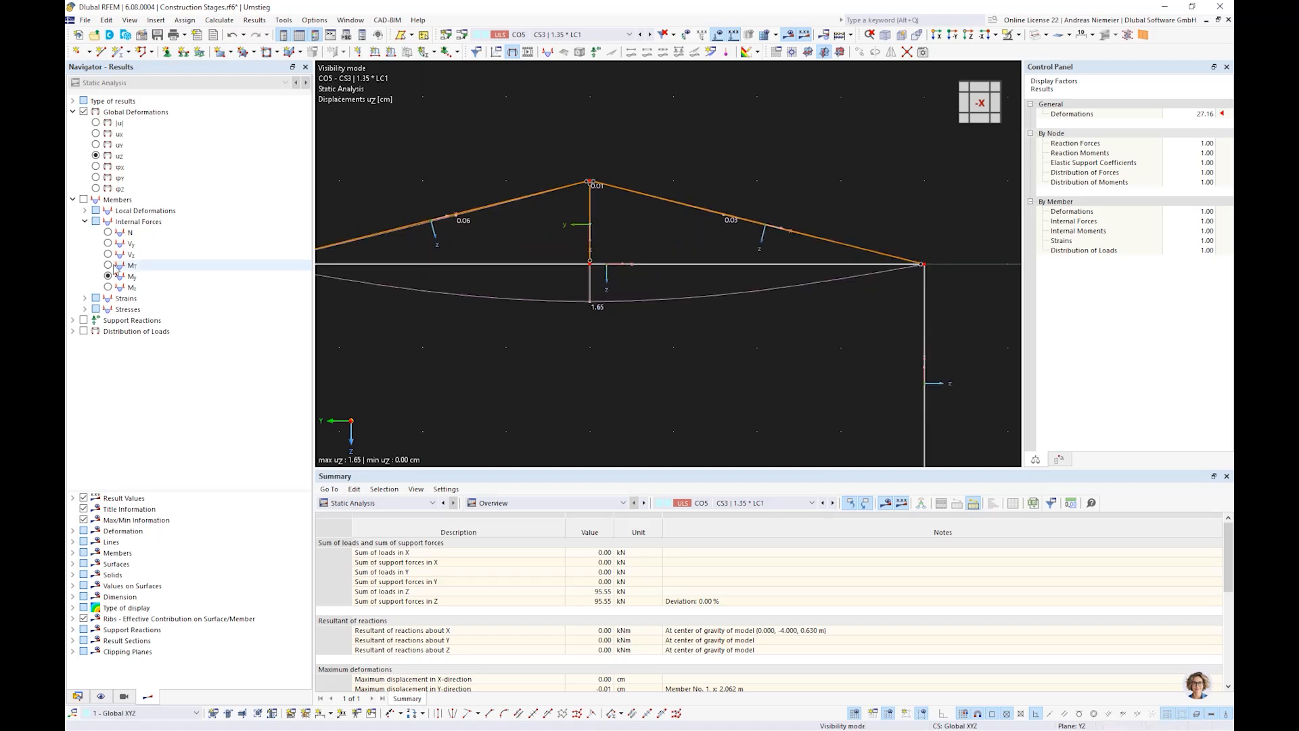
click(108, 232)
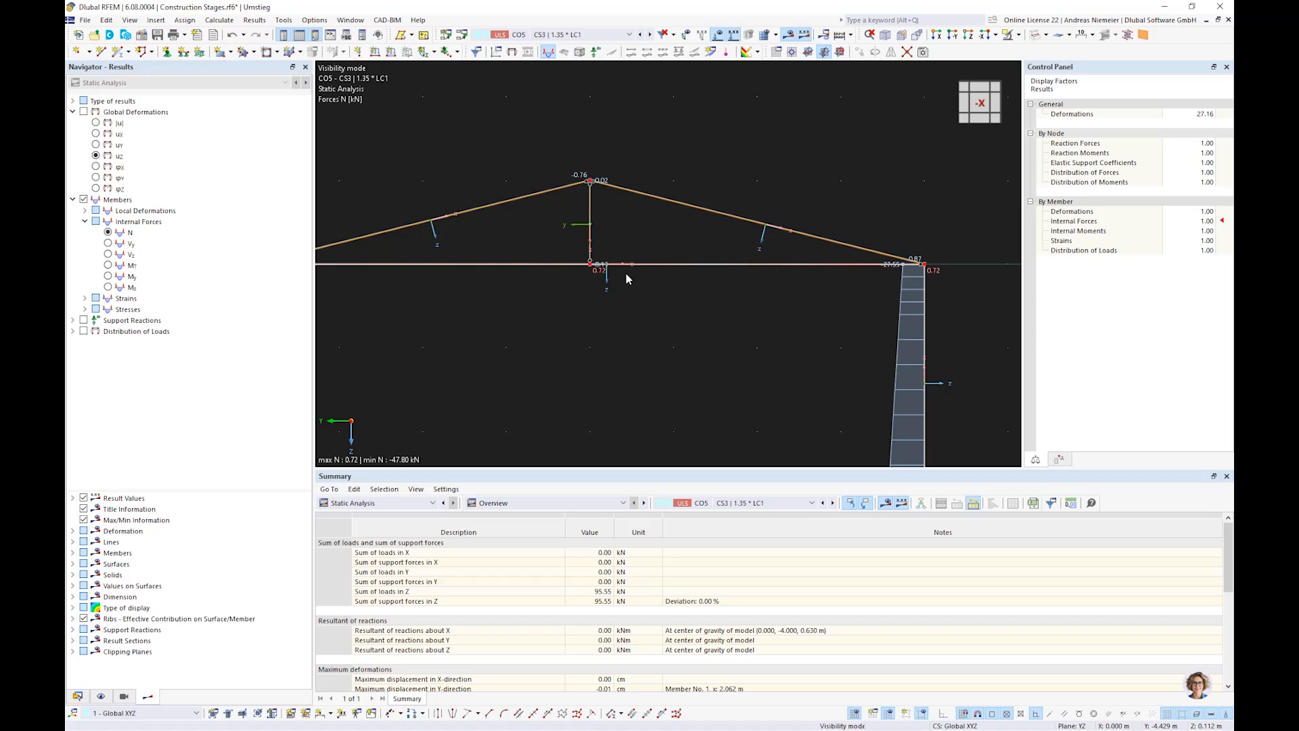
scroll(626, 278, down, 3)
scroll(638, 278, down, 1)
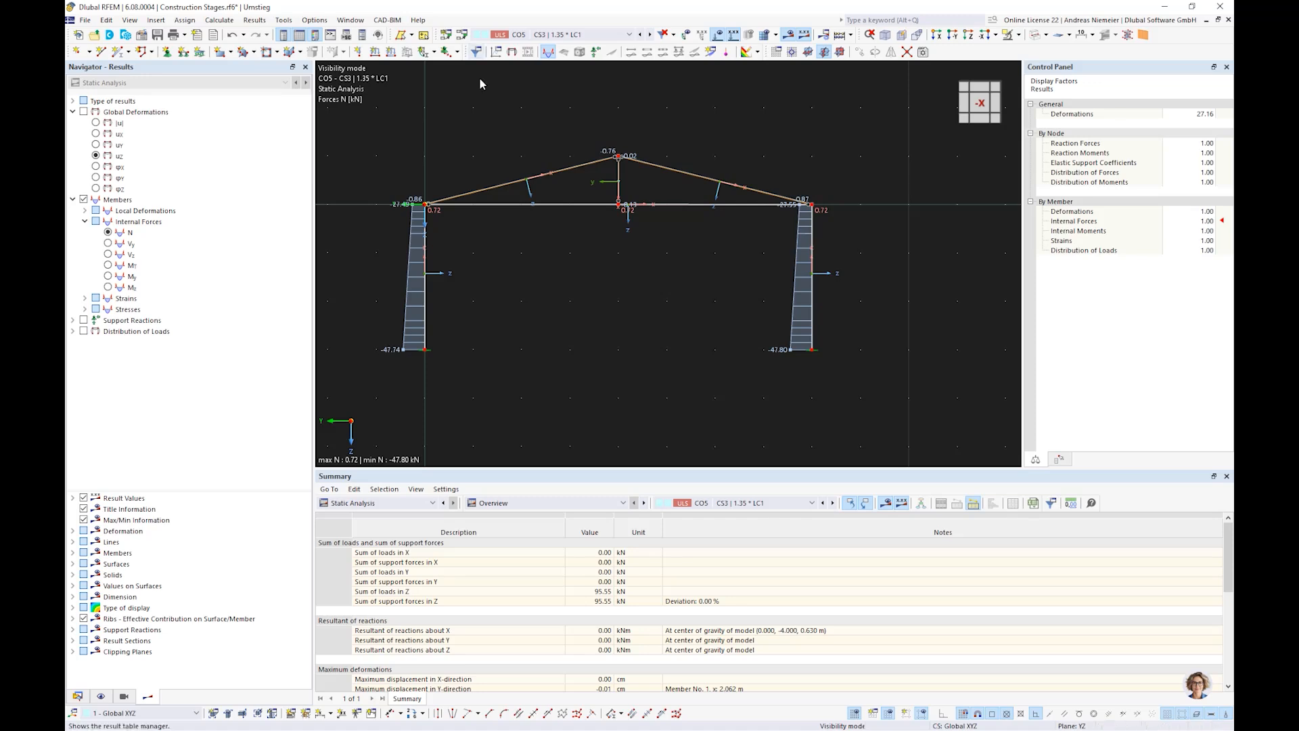
Set the static analysis settings of construction stage CS1 Column to SA3 - Large deformations | Newton-Raphson | 100 | 1.
click(471, 34)
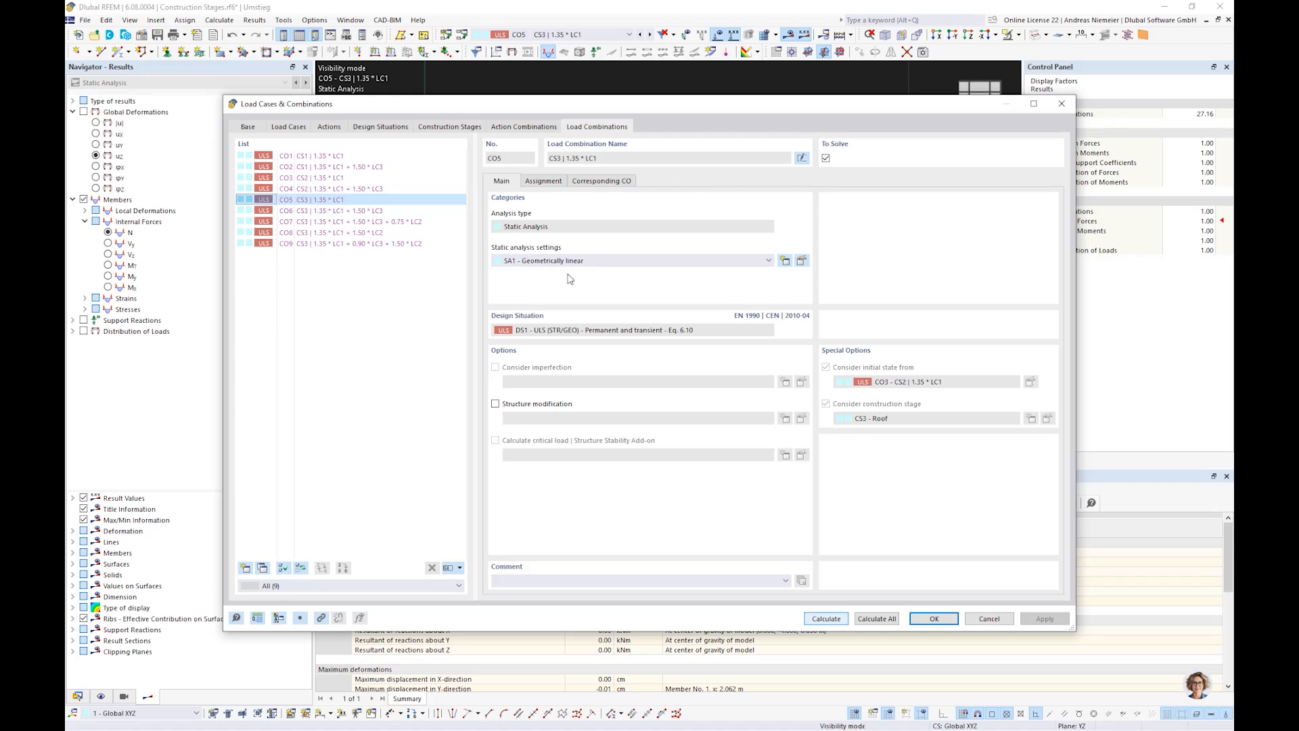
click(454, 128)
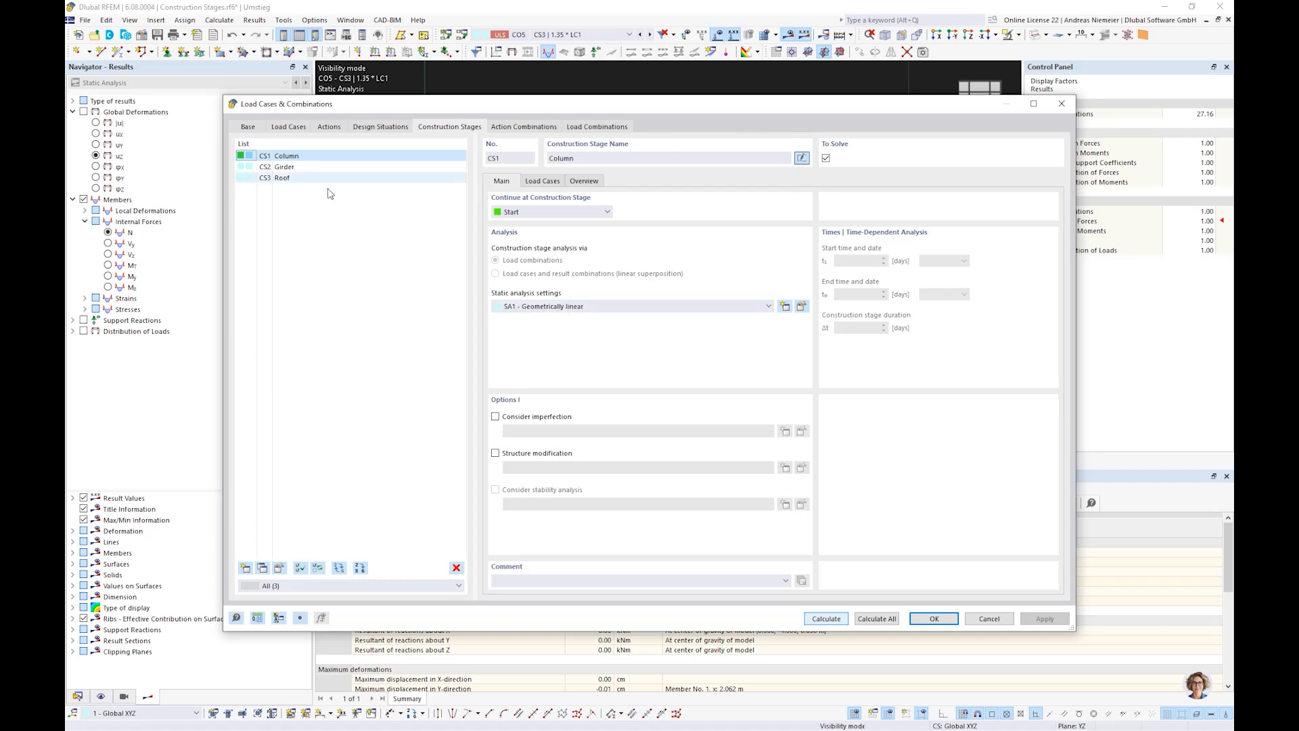
click(583, 308)
click(586, 336)
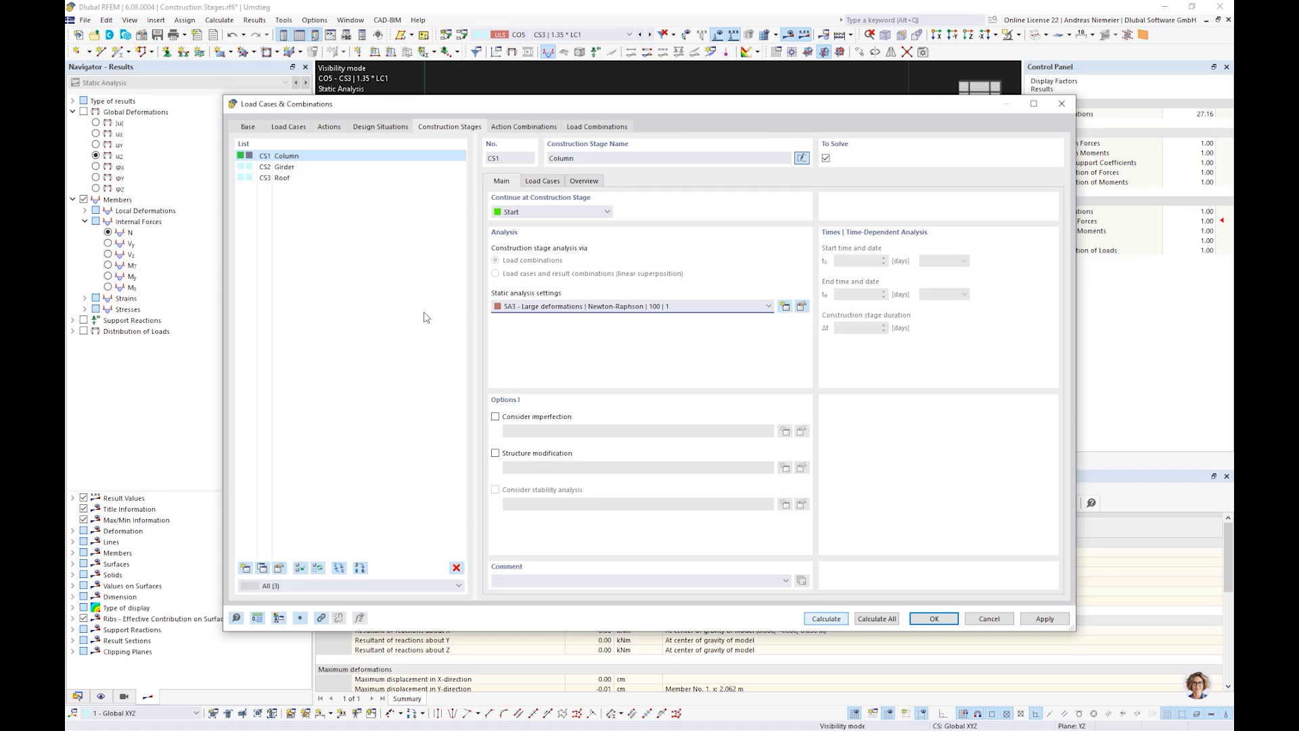
shift+click(282, 178)
click(556, 308)
Assign static analysis settings SA3 - Large deformations to construction stages CS2 Girder and CS3 Roof, check combination CO5's settings and accept the changes.
click(327, 168)
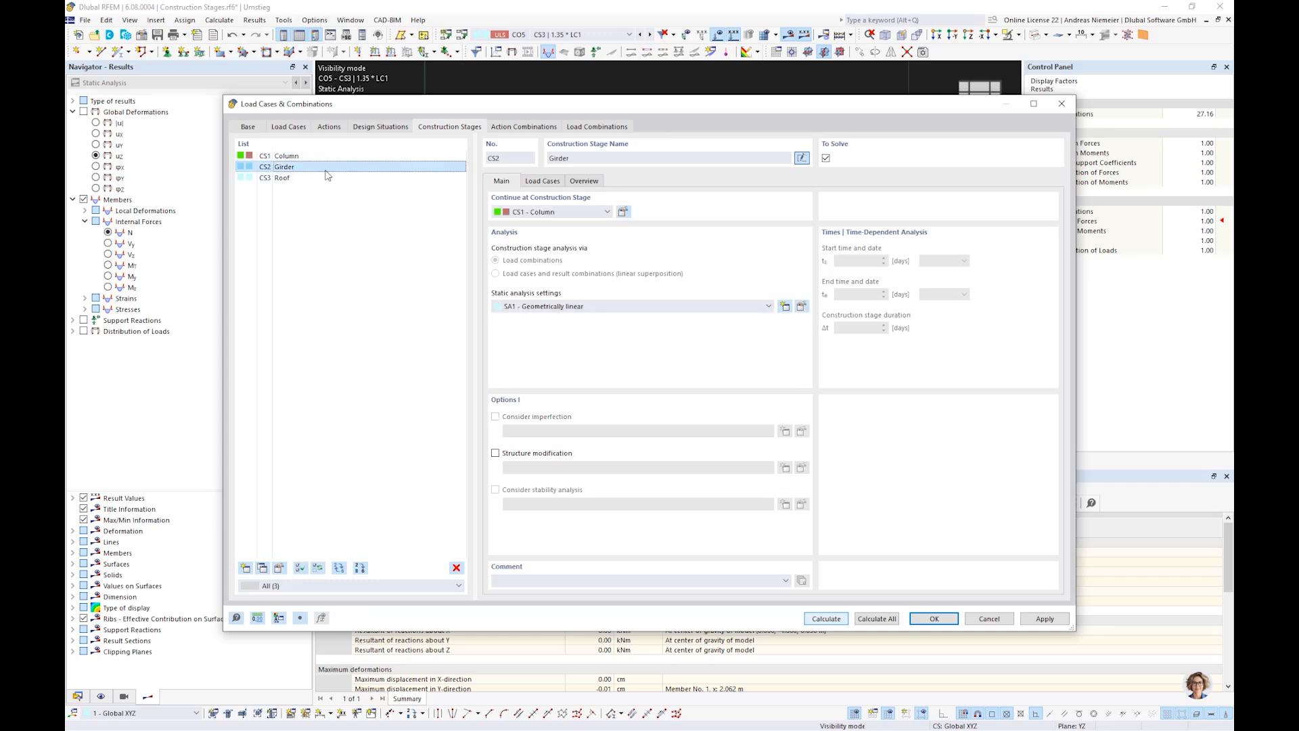
click(556, 307)
click(559, 327)
click(335, 178)
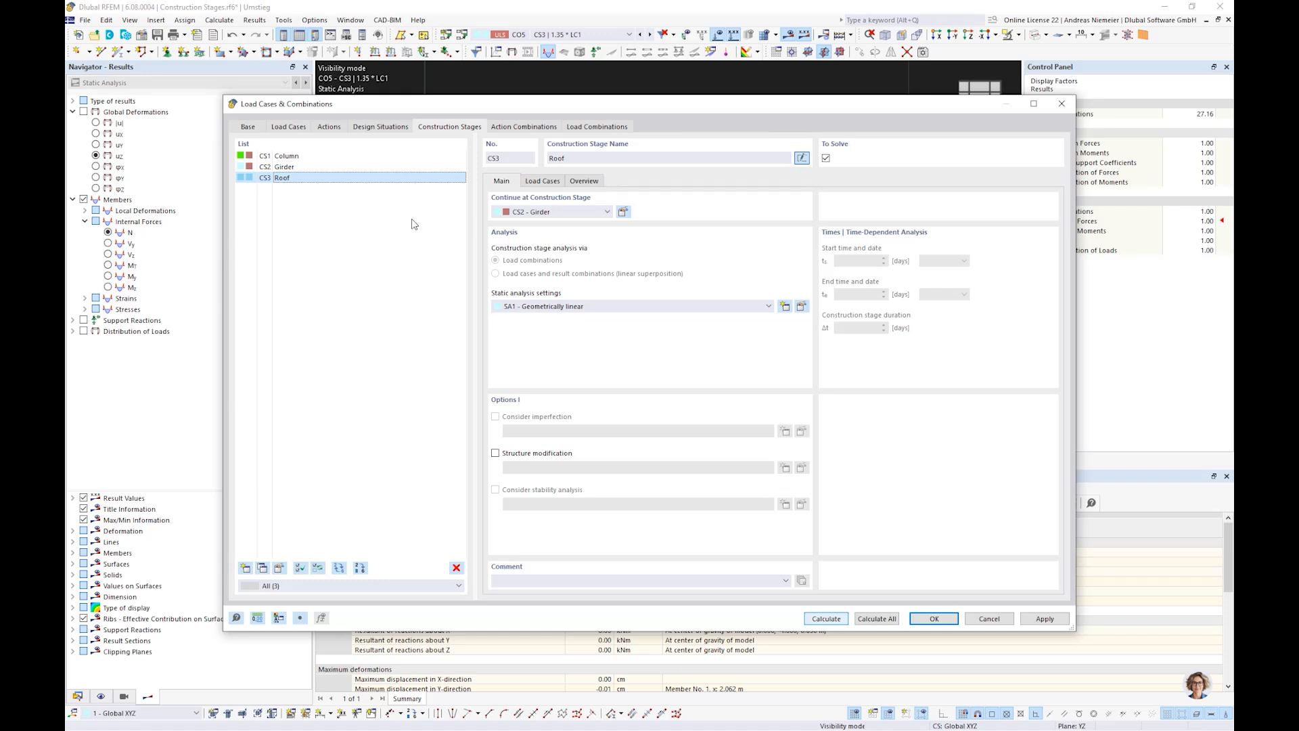
click(528, 307)
click(532, 326)
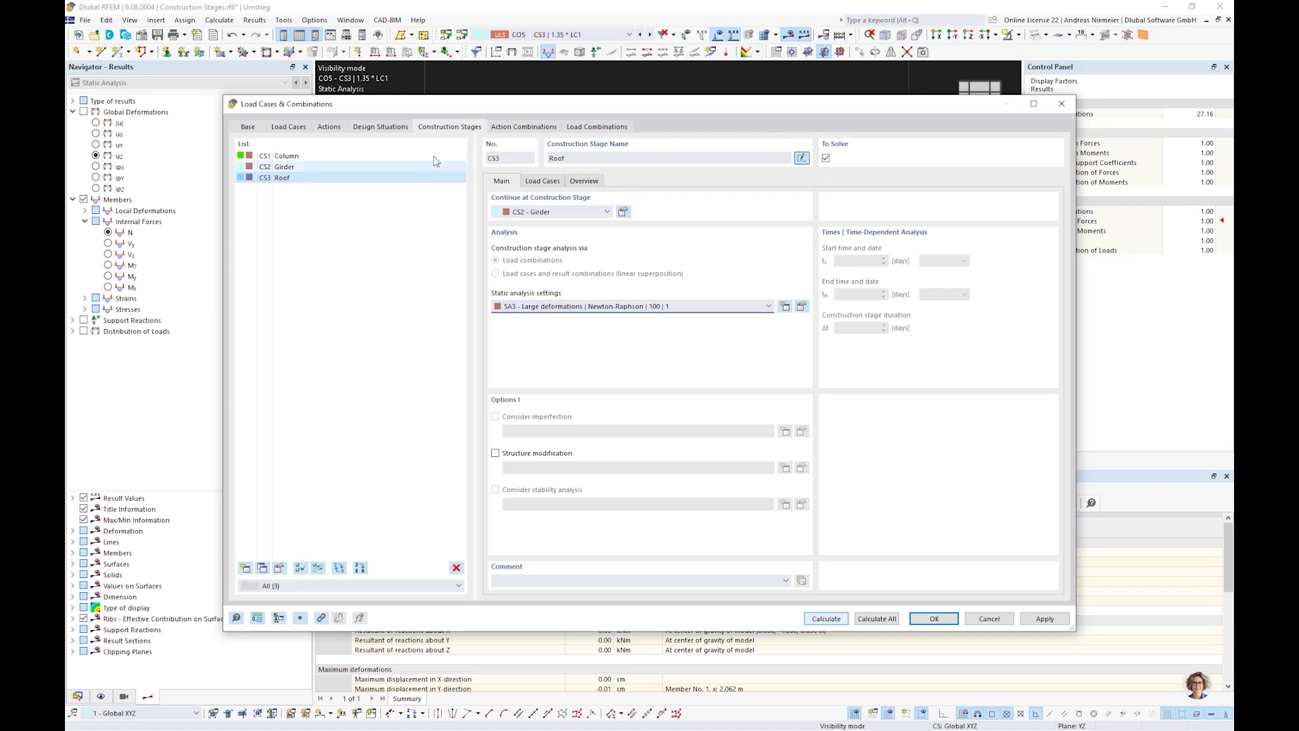
click(596, 126)
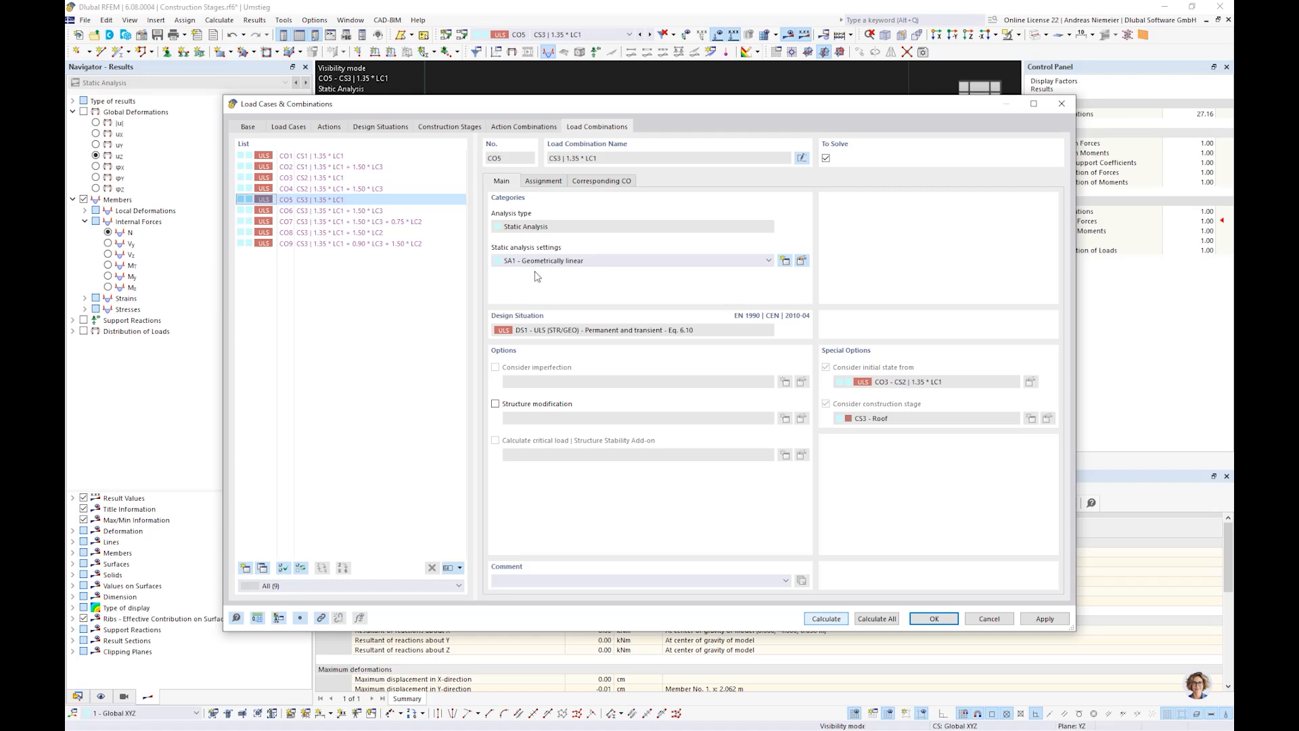
click(924, 619)
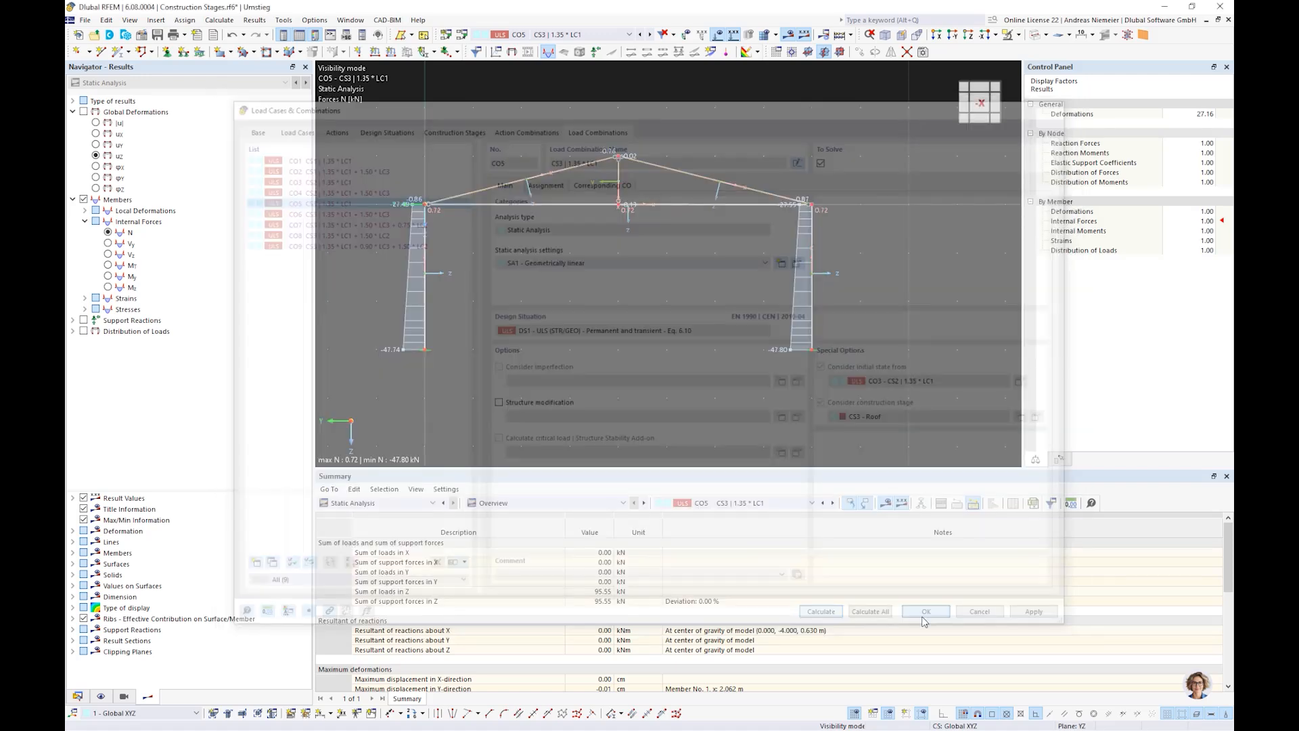
click(541, 34)
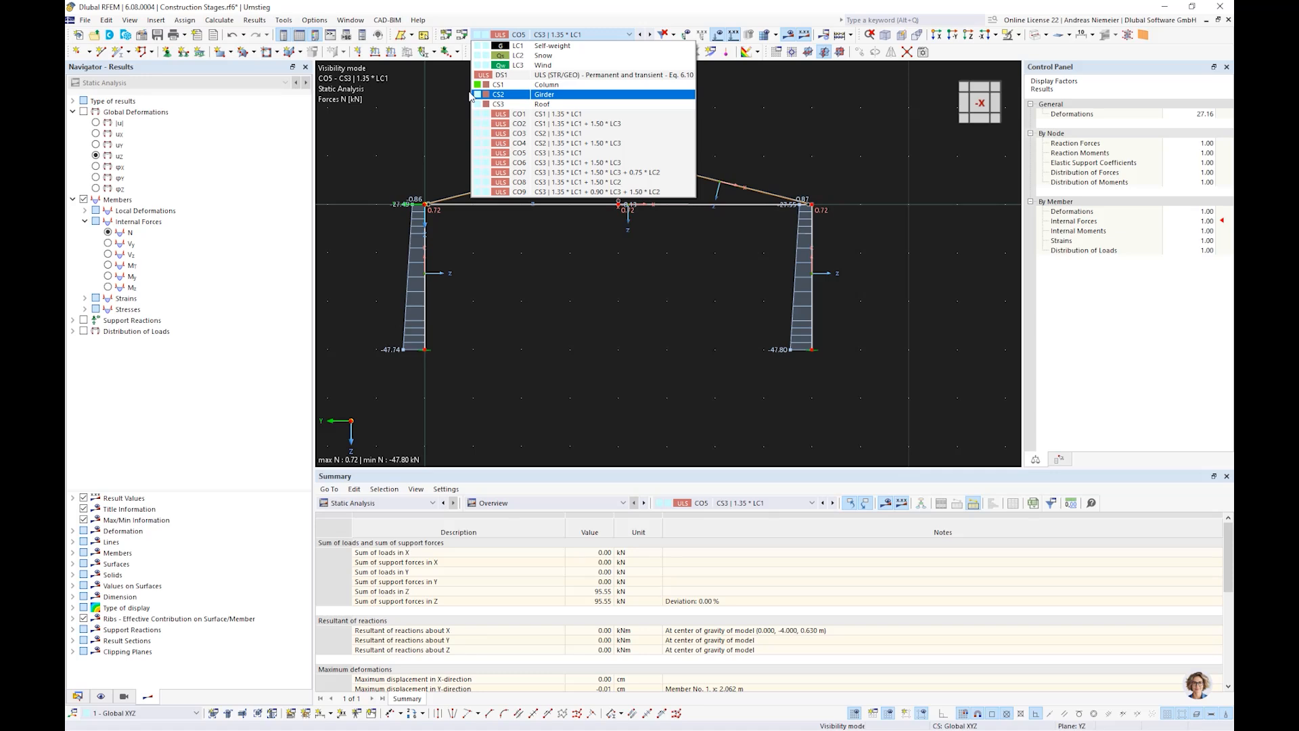
click(602, 334)
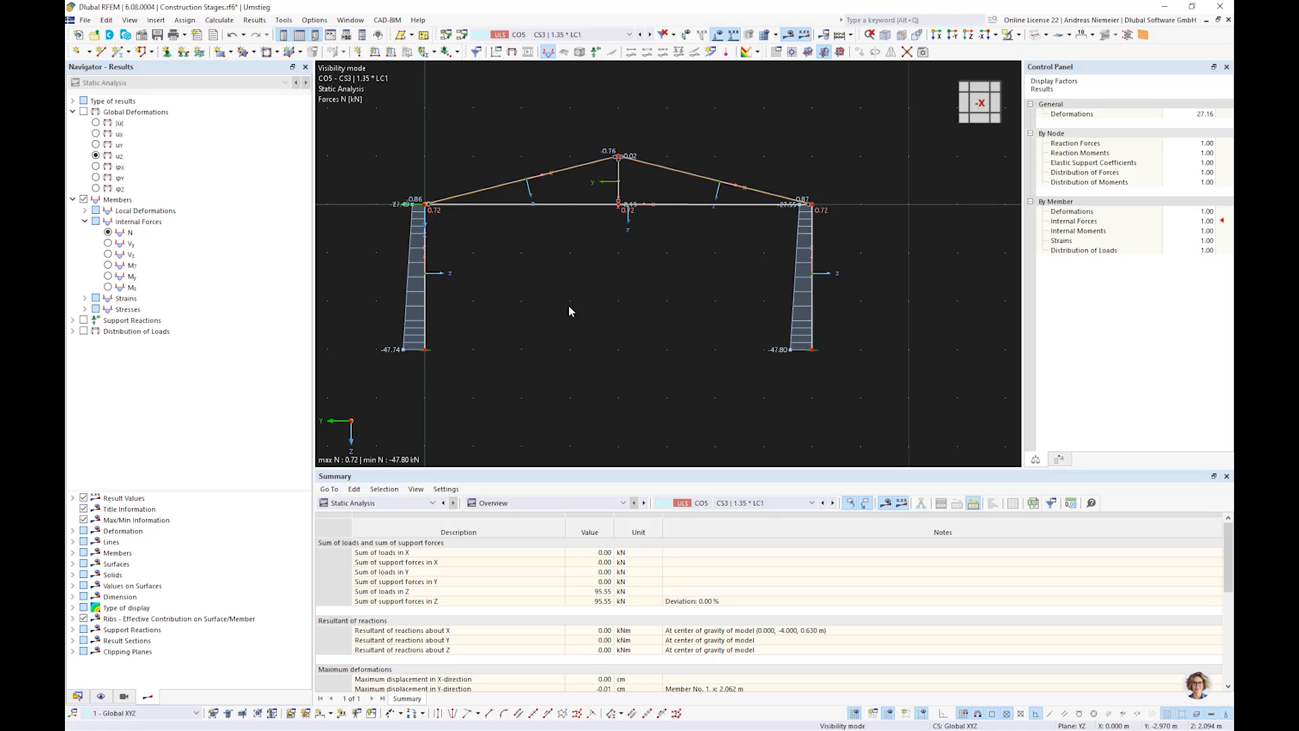
click(461, 35)
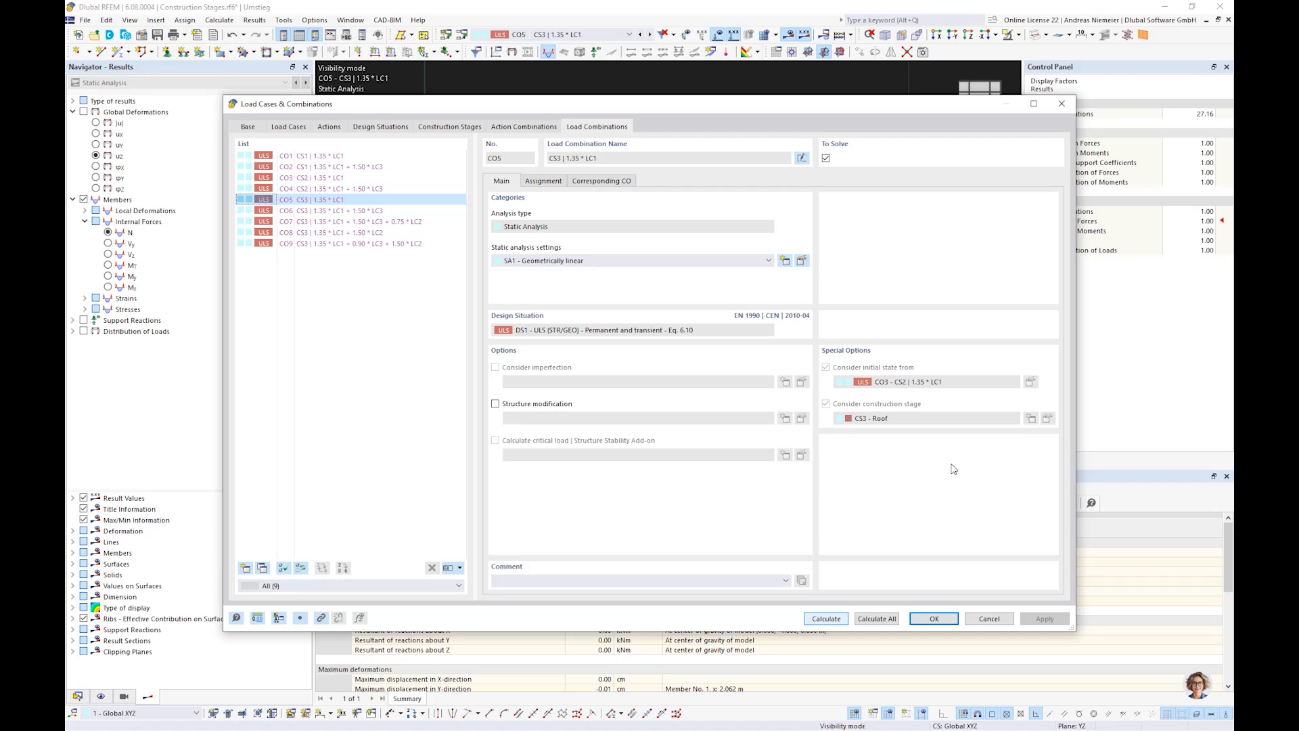
click(990, 619)
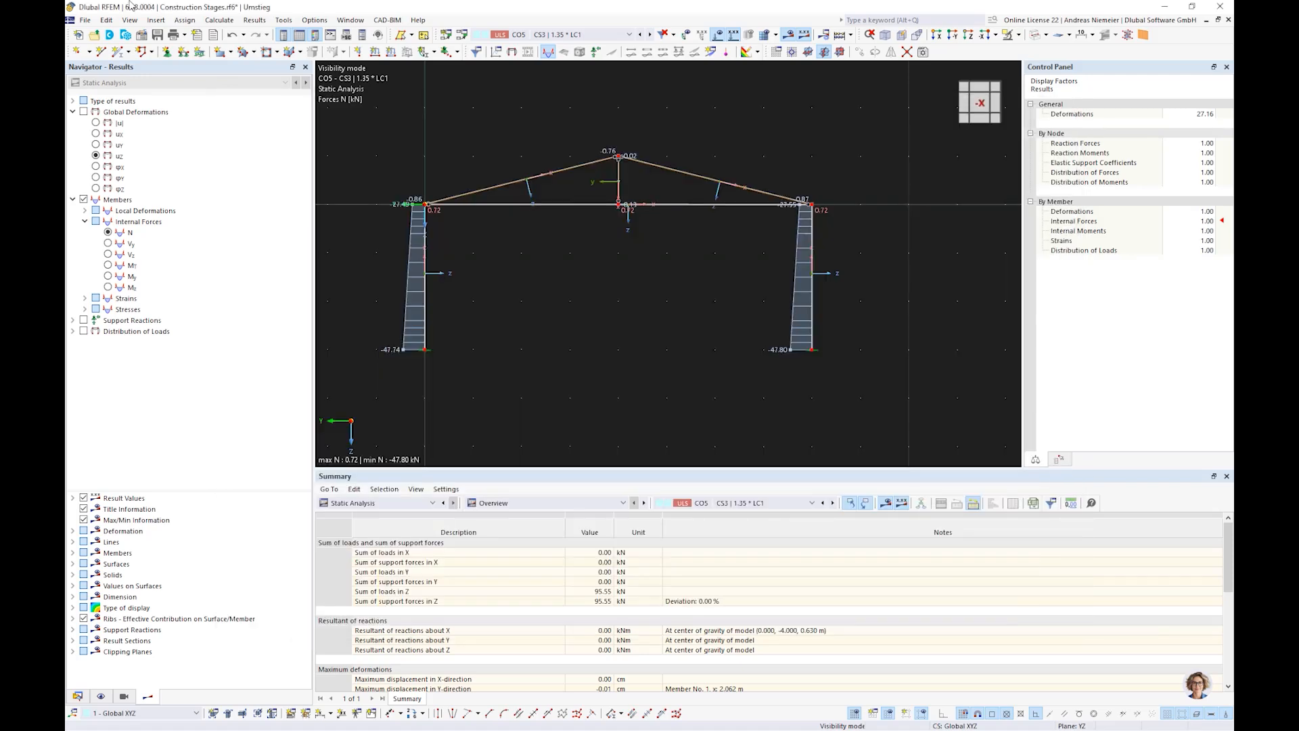
Close the model Construction Stages.rf6 without saving the changes.
click(85, 20)
click(102, 60)
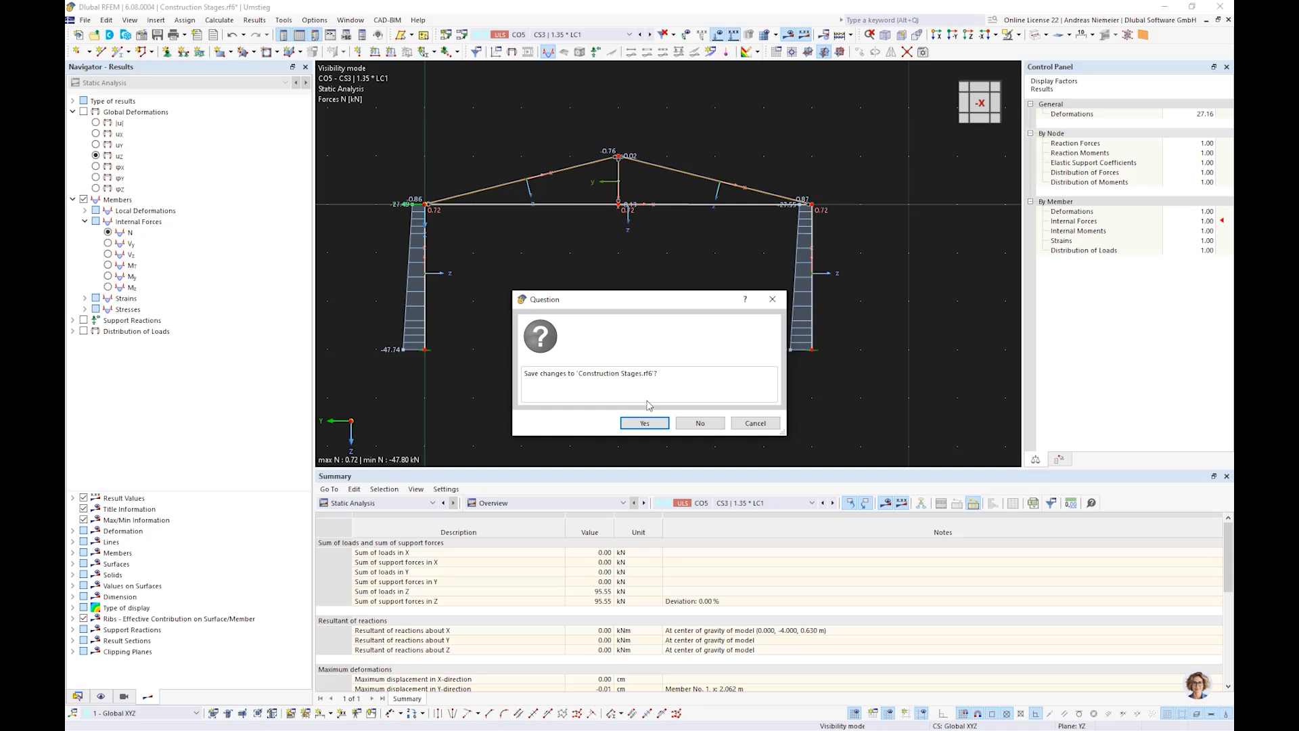
click(699, 423)
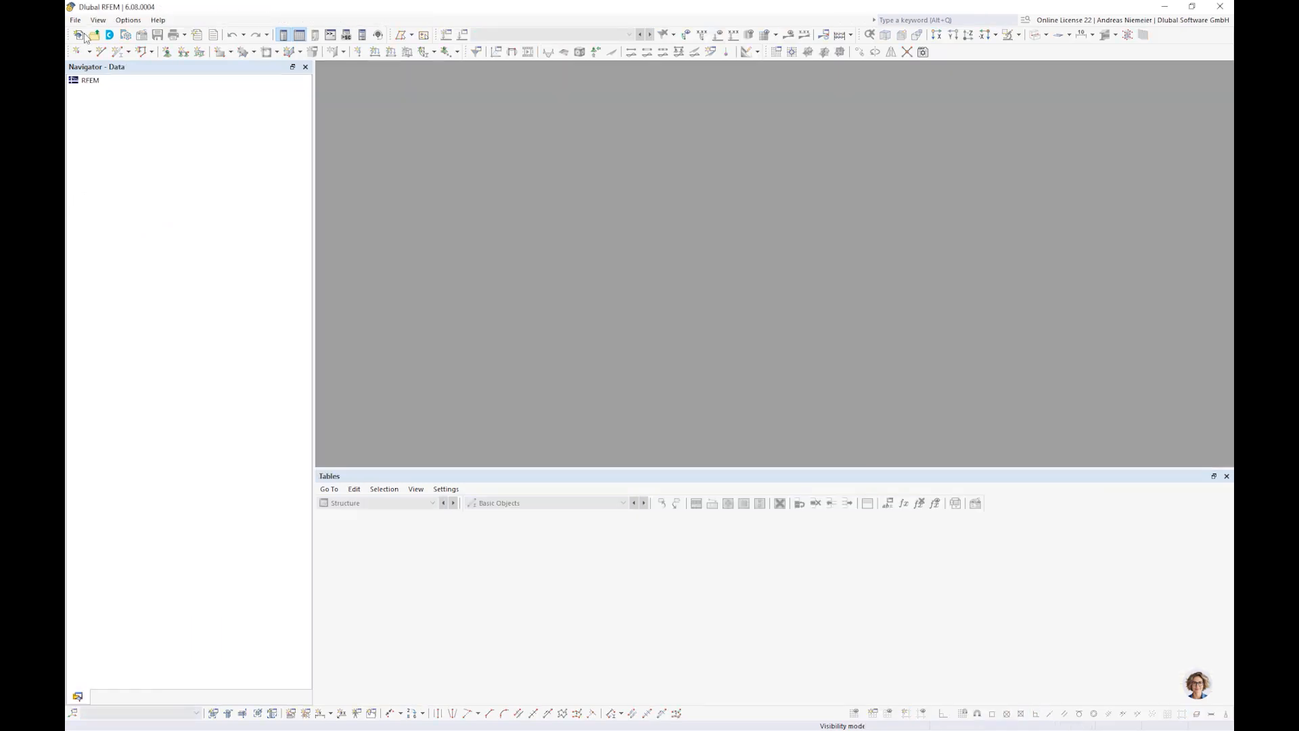
Open the model Ceiling about first floor.rf6 from the Umstieg folder.
click(76, 20)
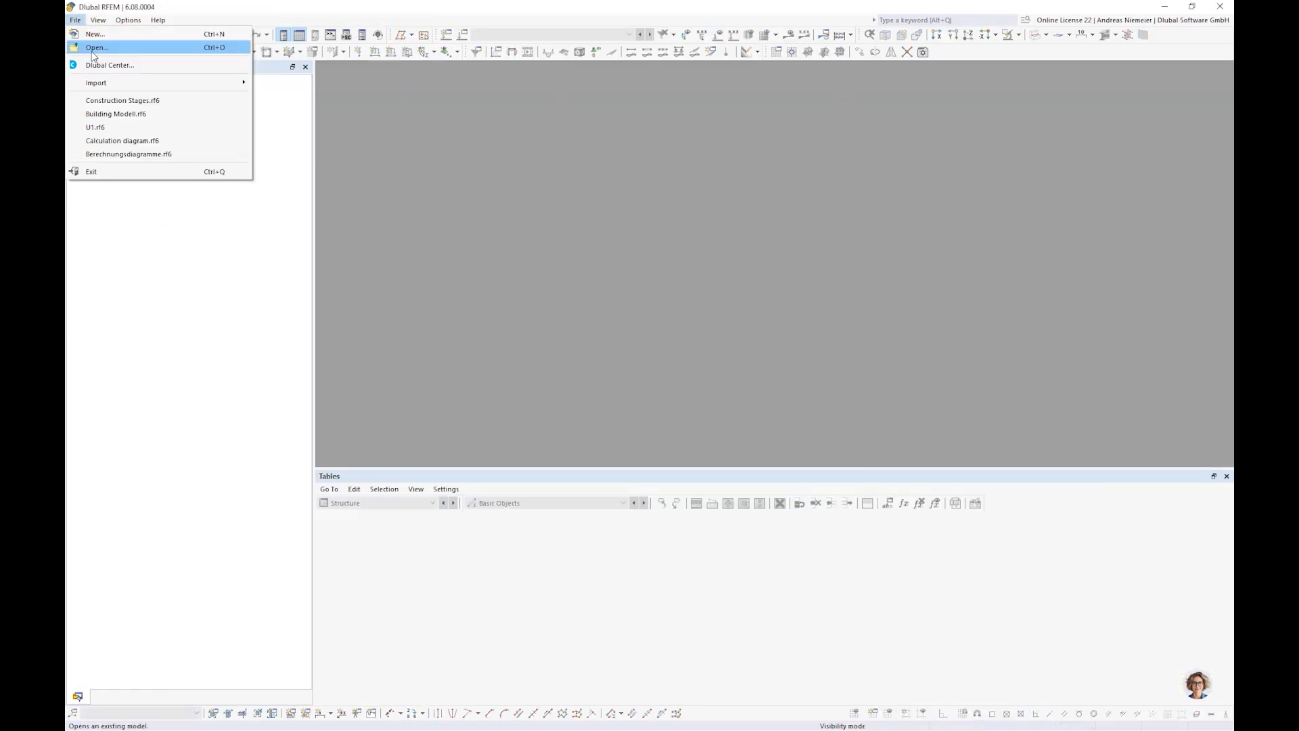
click(97, 48)
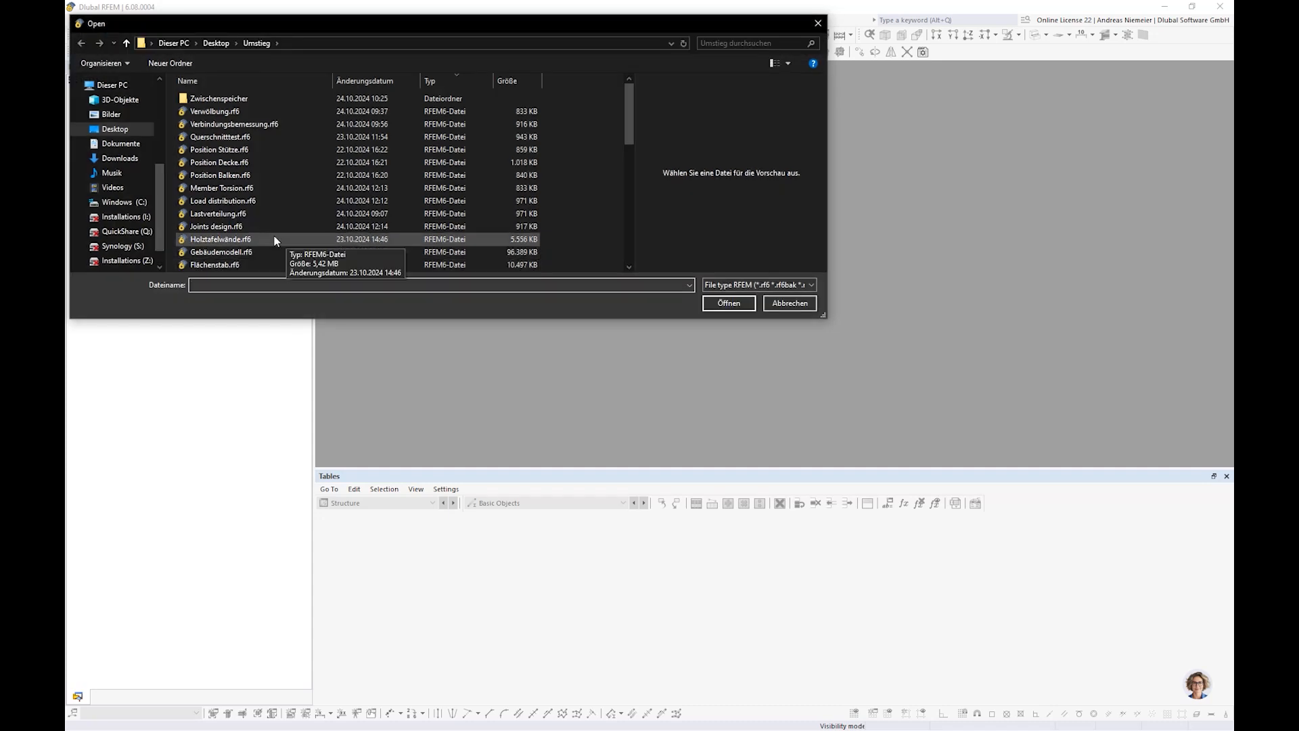
scroll(243, 216, down, 5)
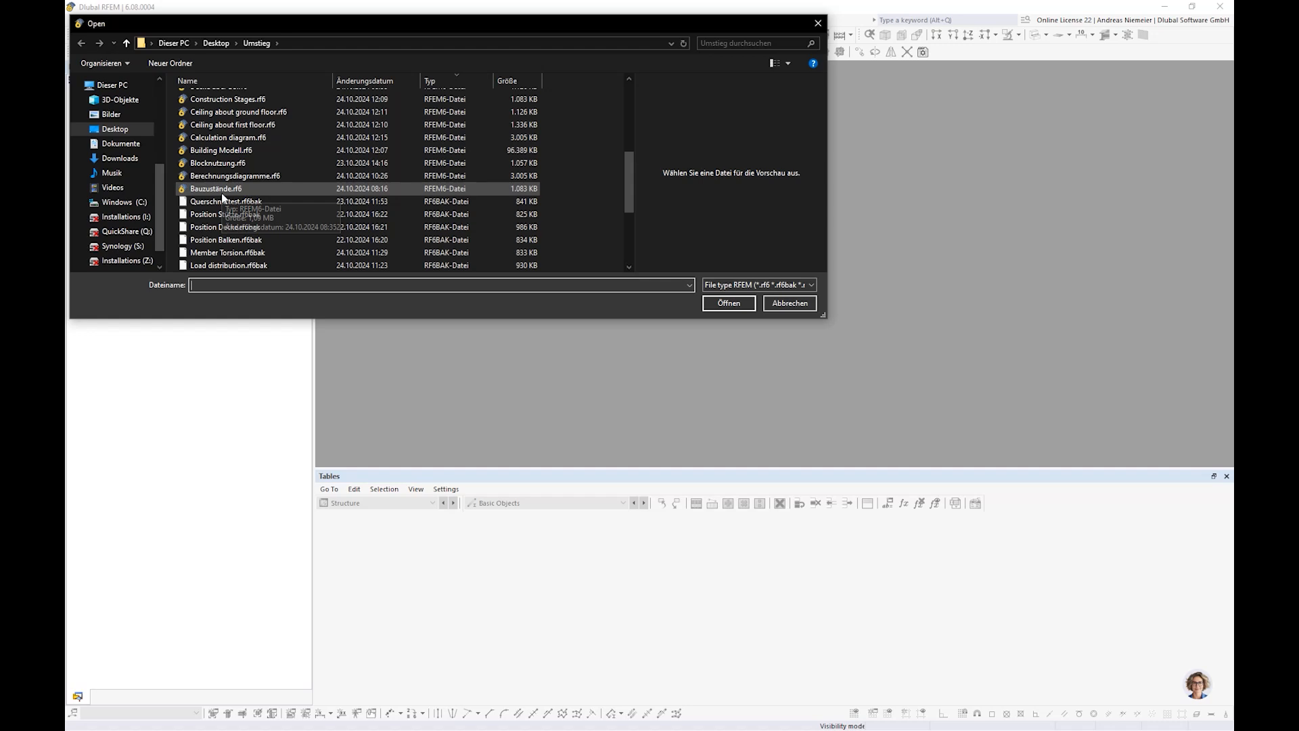
scroll(223, 215, down, 4)
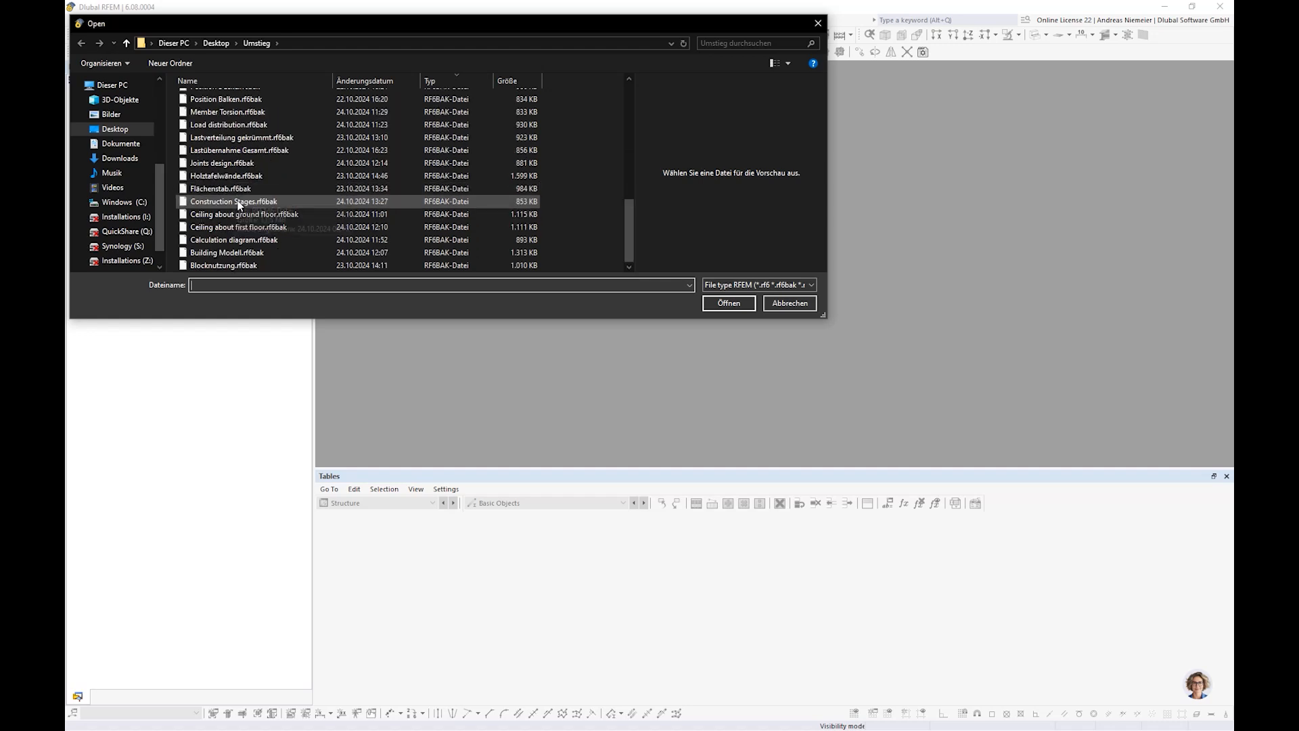
scroll(238, 210, up, 3)
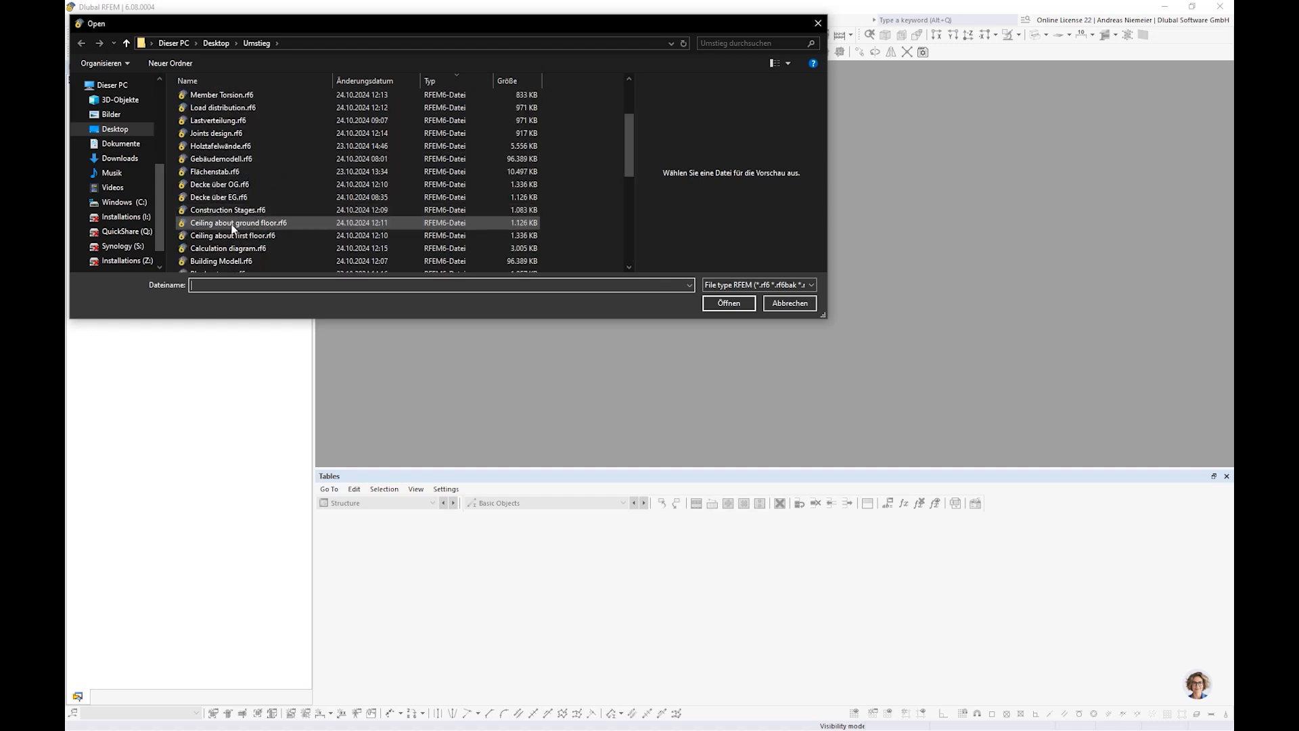
click(234, 236)
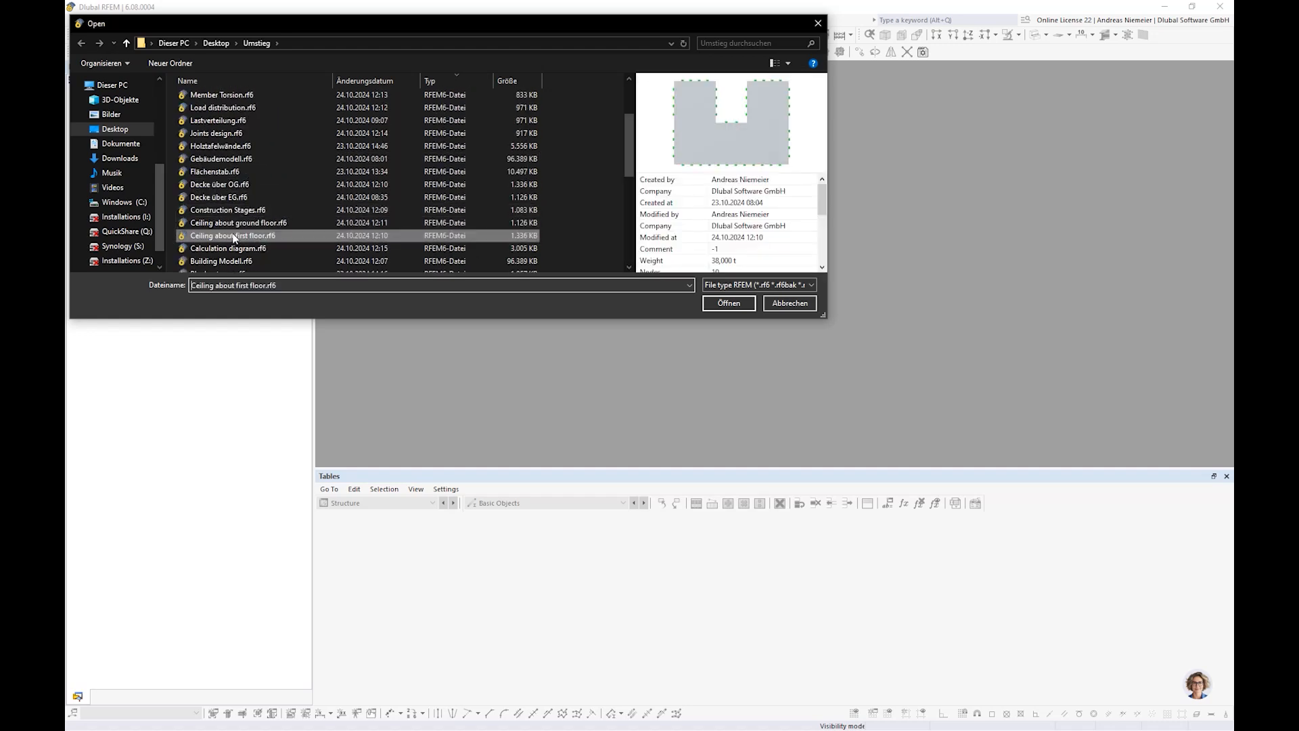
click(727, 303)
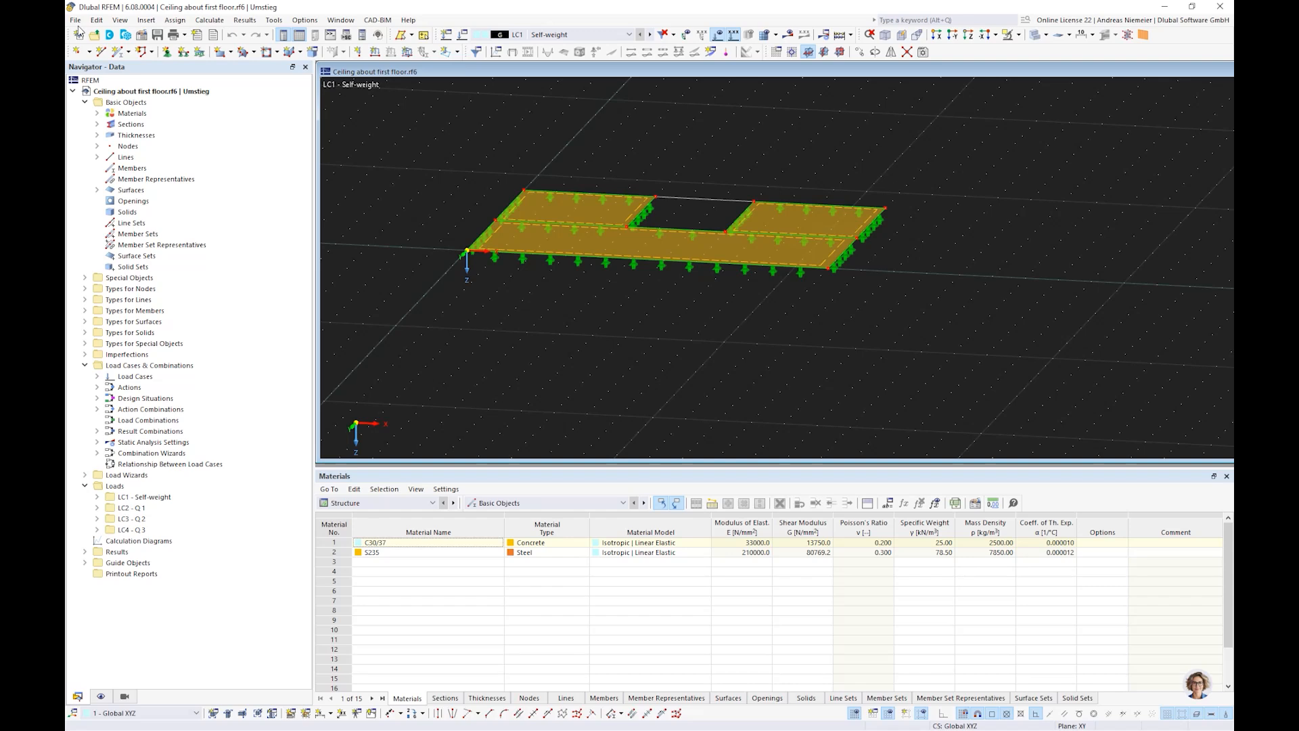
Open the model Ceiling about ground floor.rf6 alongside the first floor model and hide the tables.
click(75, 20)
click(97, 49)
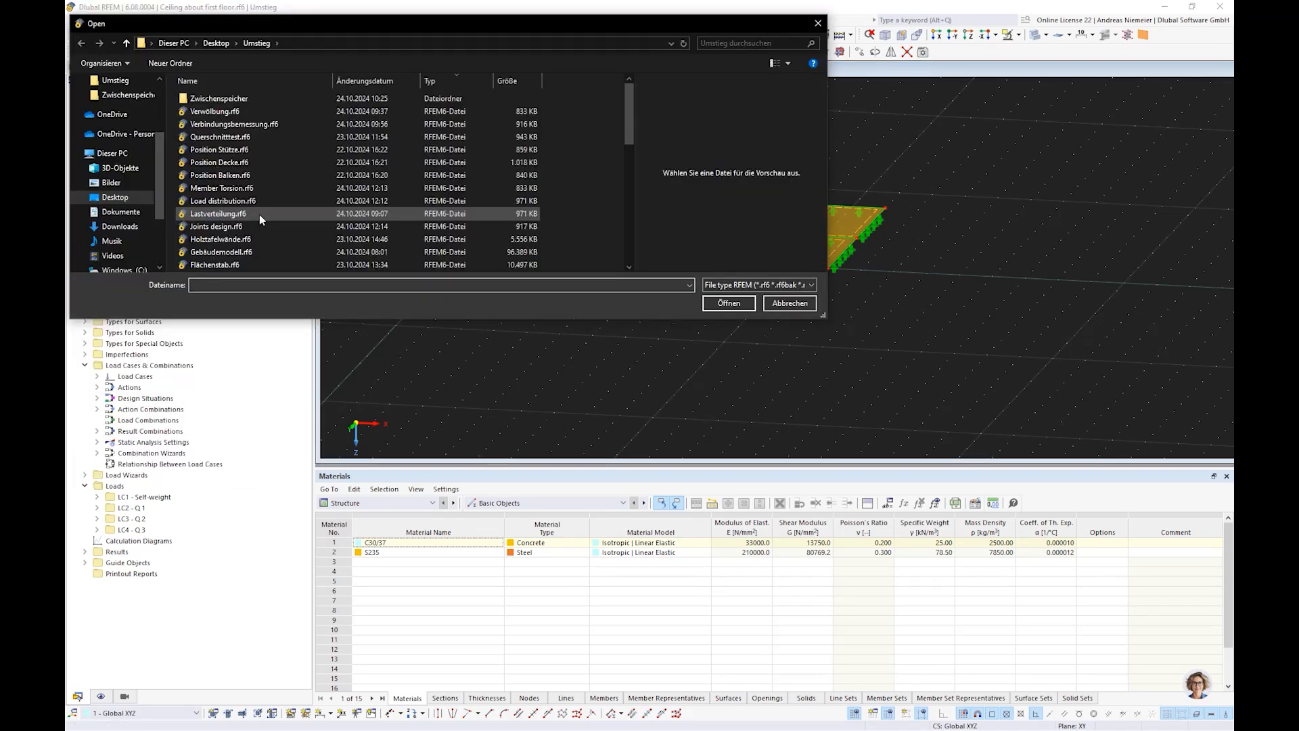
scroll(259, 214, down, 5)
click(233, 214)
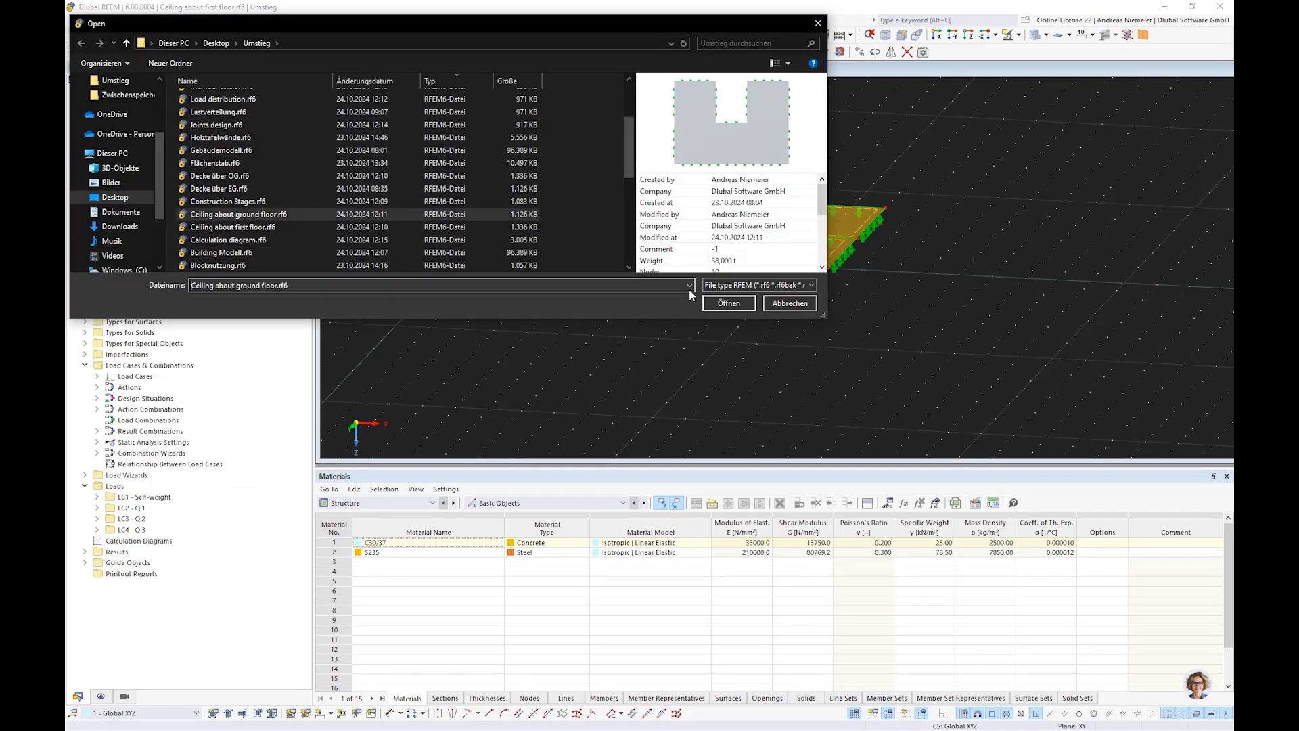
click(729, 302)
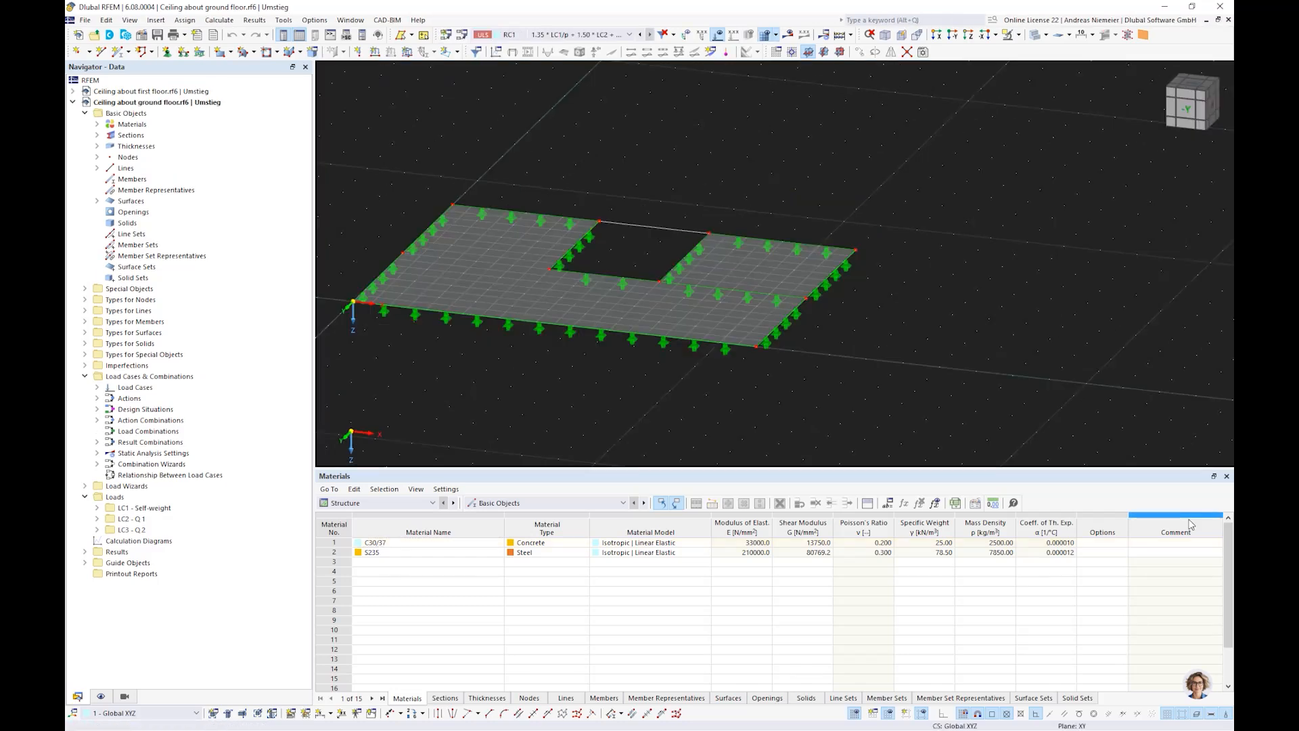
click(1227, 477)
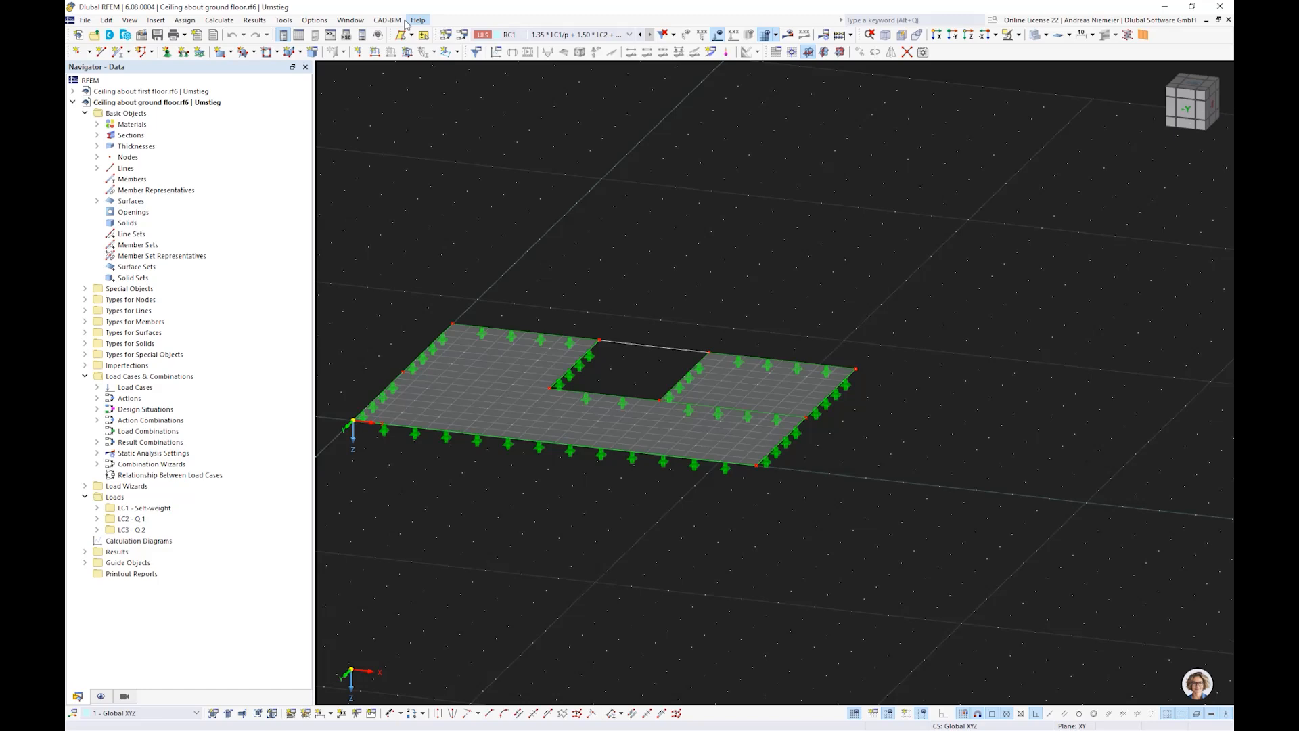
Tile the two ceiling model windows one above the other and frame each slab within its own view.
click(350, 20)
click(368, 124)
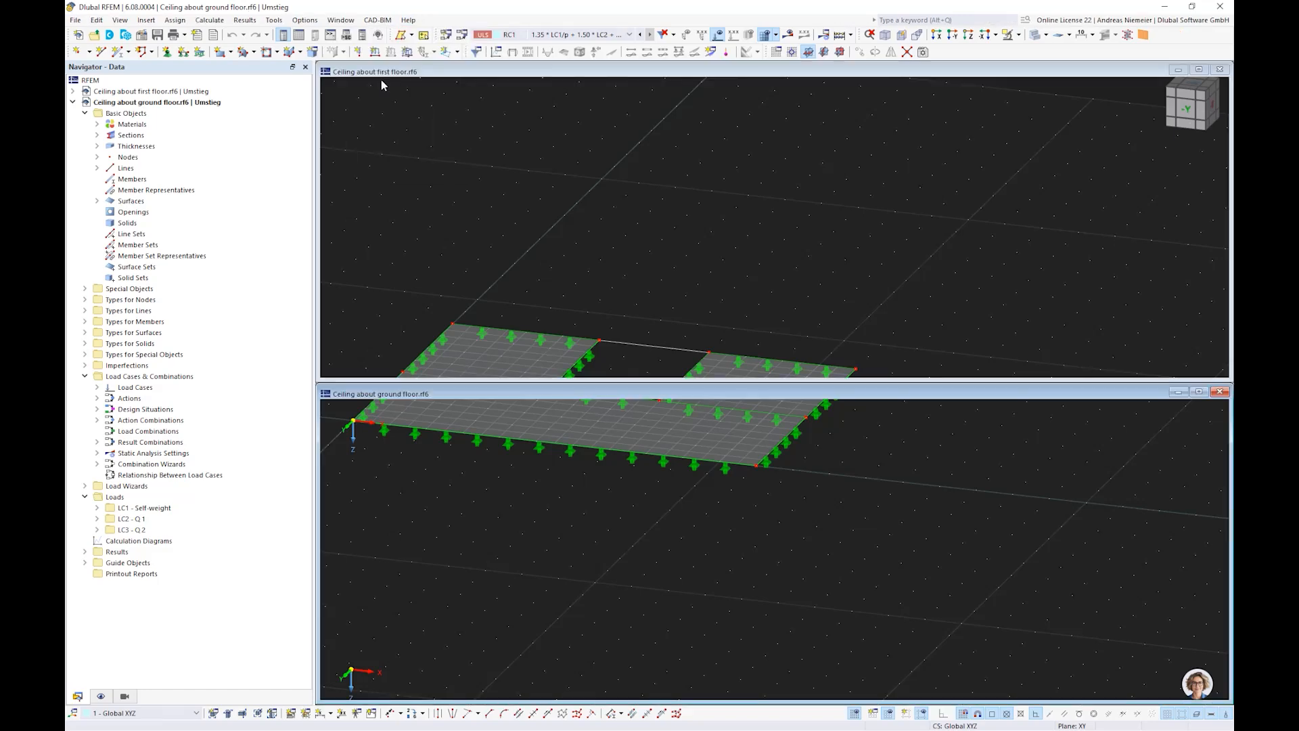
middle_drag(497, 282, 605, 253)
scroll(605, 252, up, 1)
scroll(674, 255, up, 2)
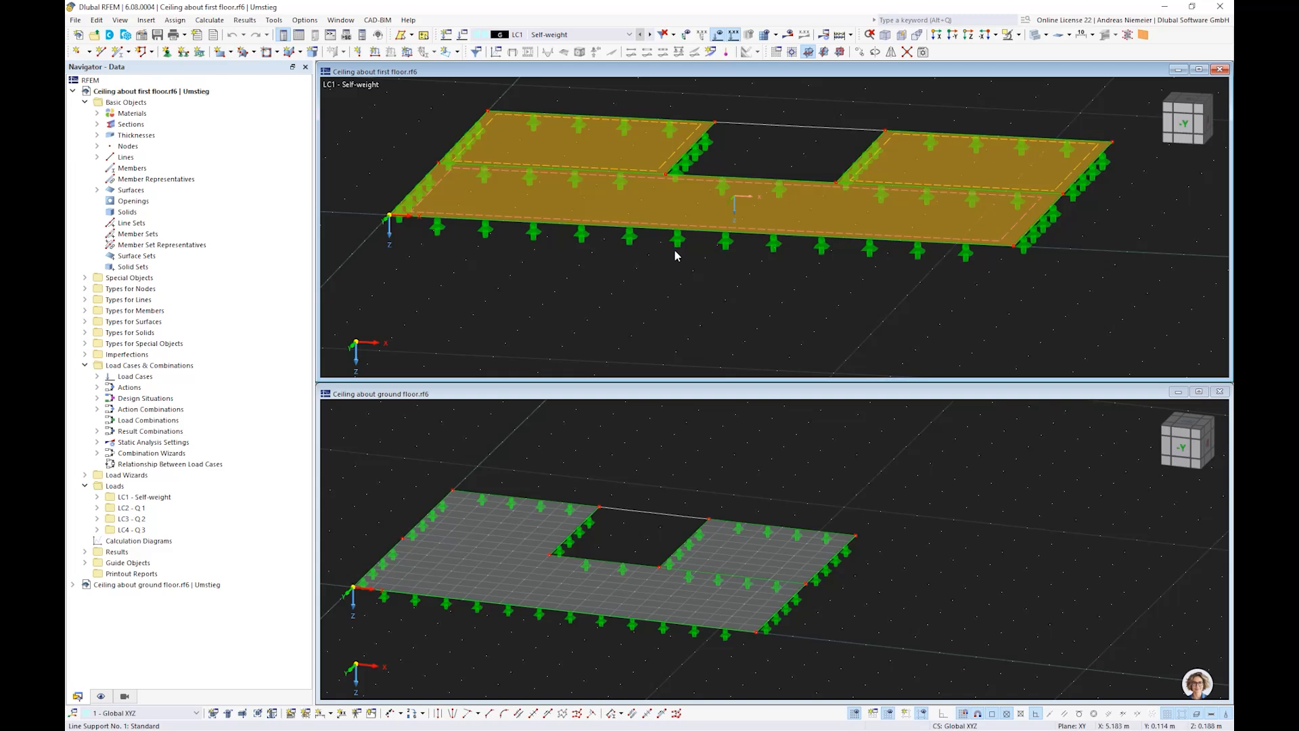
scroll(675, 255, down, 1)
middle_drag(617, 510, 668, 478)
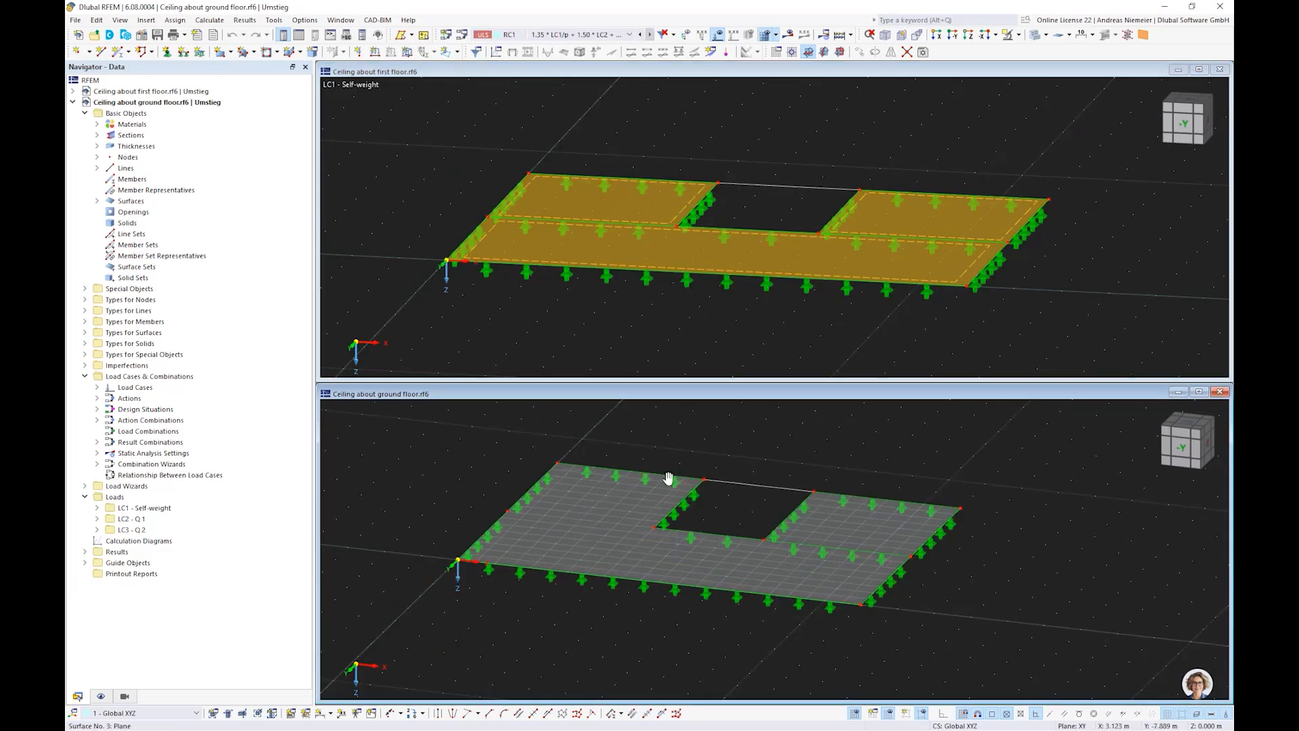
scroll(669, 483, up, 2)
Show the model Ceiling about first floor.rf6 in plan view, looking along the Z-axis.
click(676, 323)
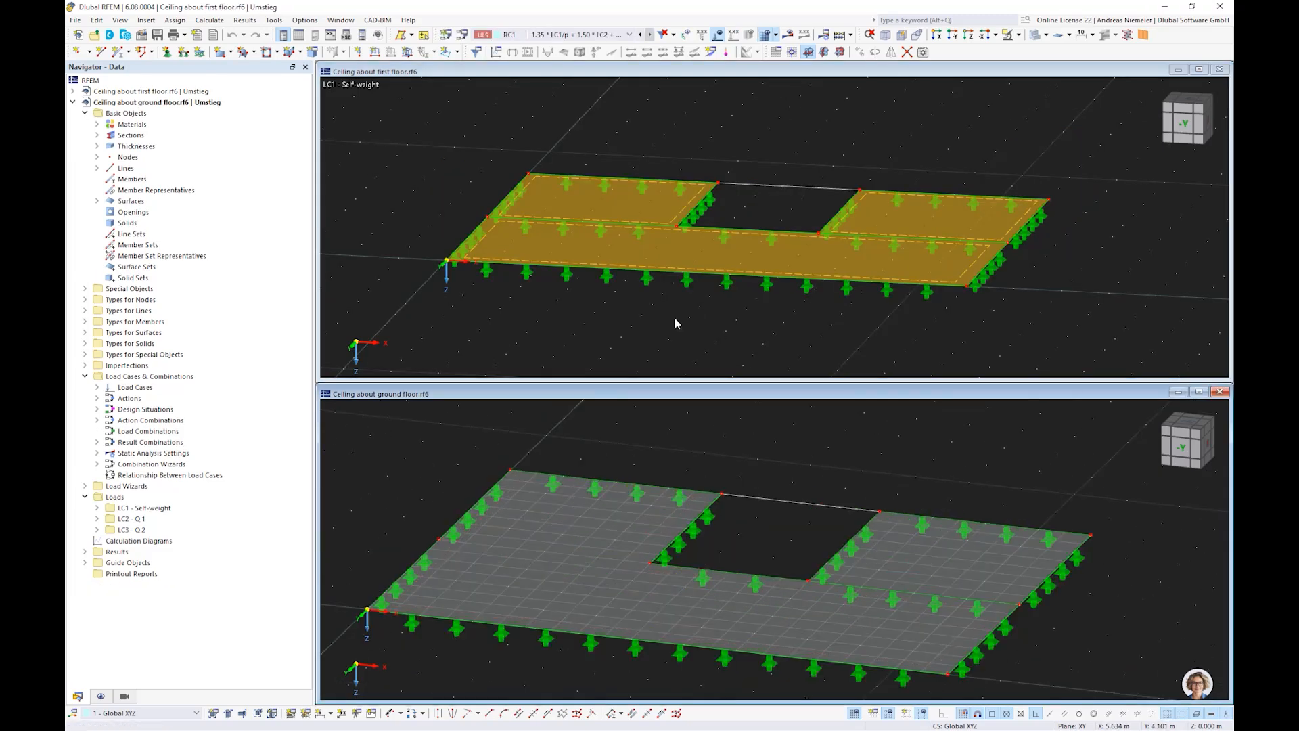
scroll(670, 319, down, 1)
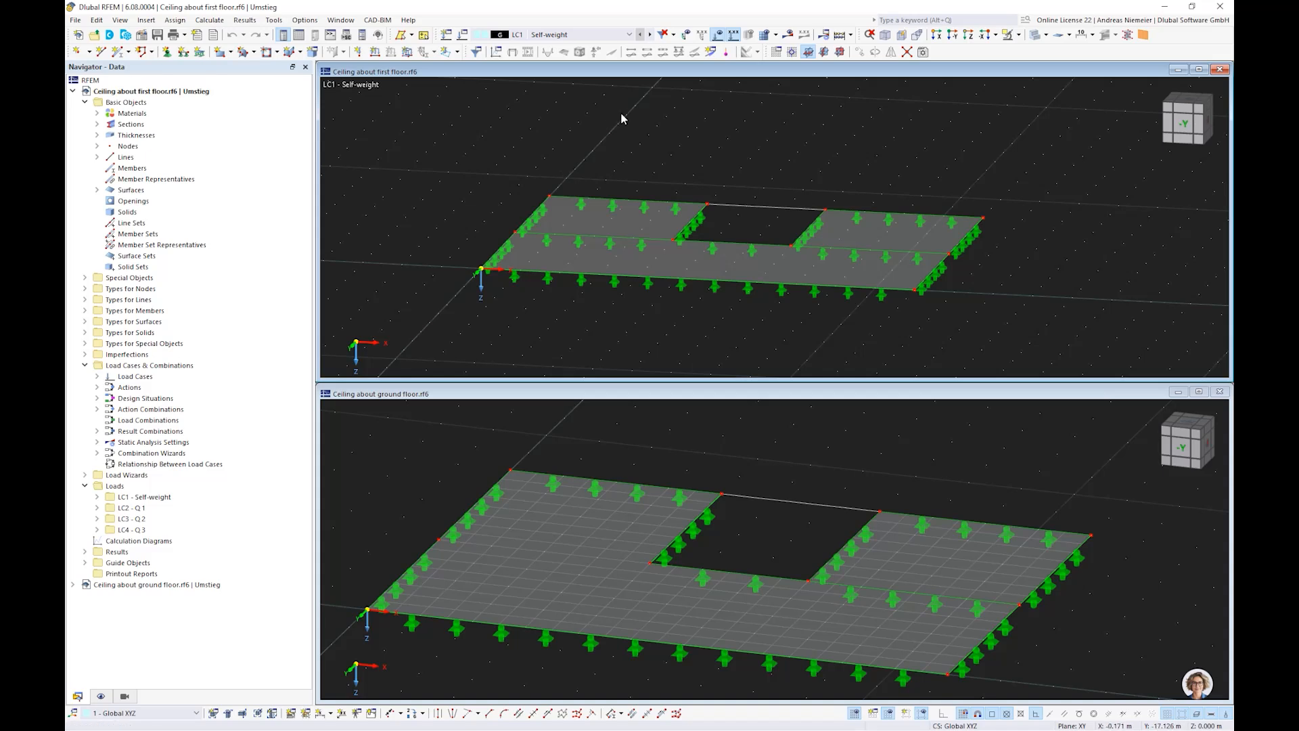
key(ctrl+3)
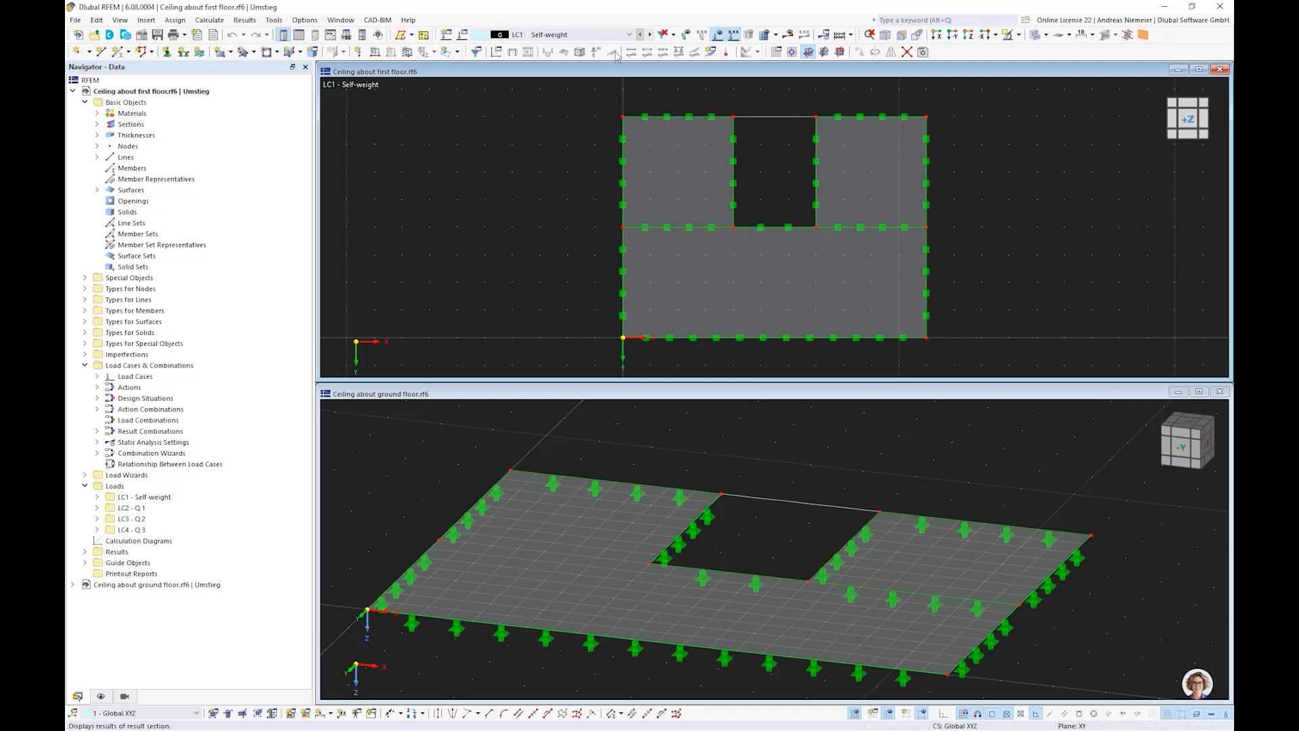
Review the first floor ceiling's surface loads in load cases LC2 - Q 1 through LC4 - Q 3 with results hidden.
click(595, 35)
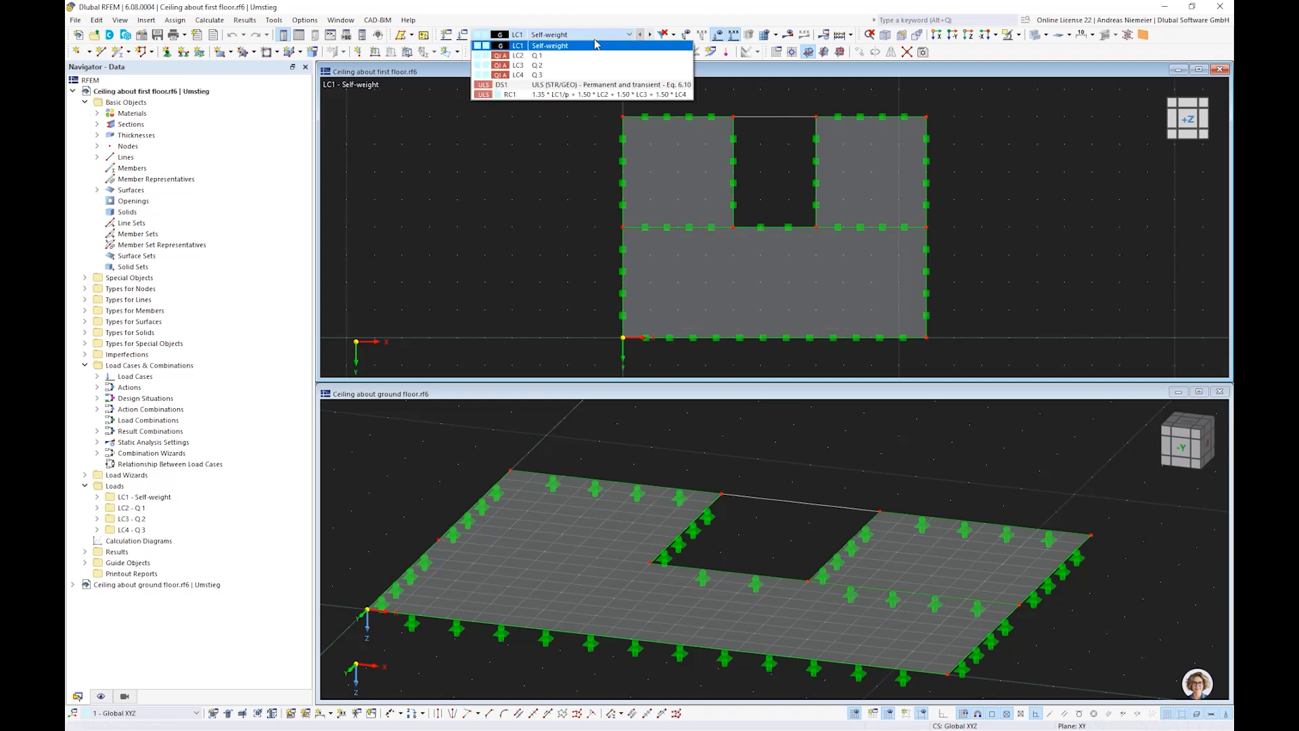
click(550, 55)
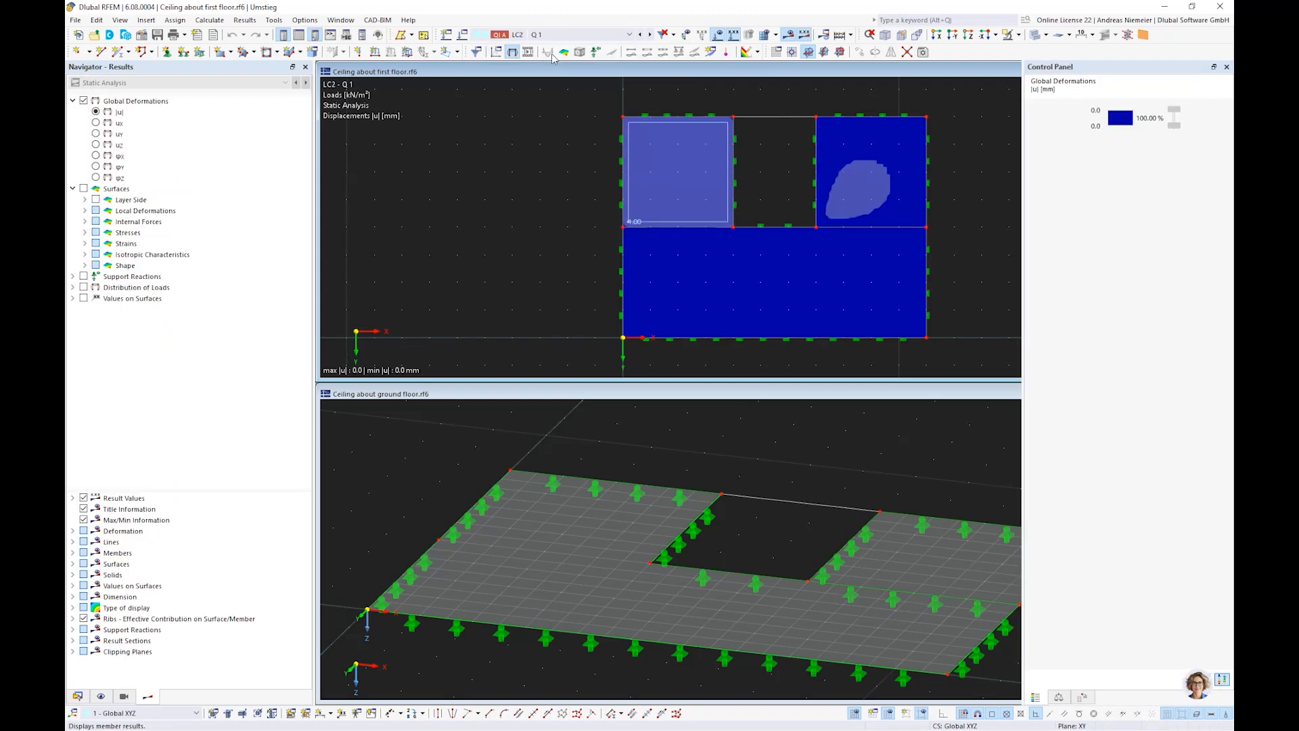
click(812, 36)
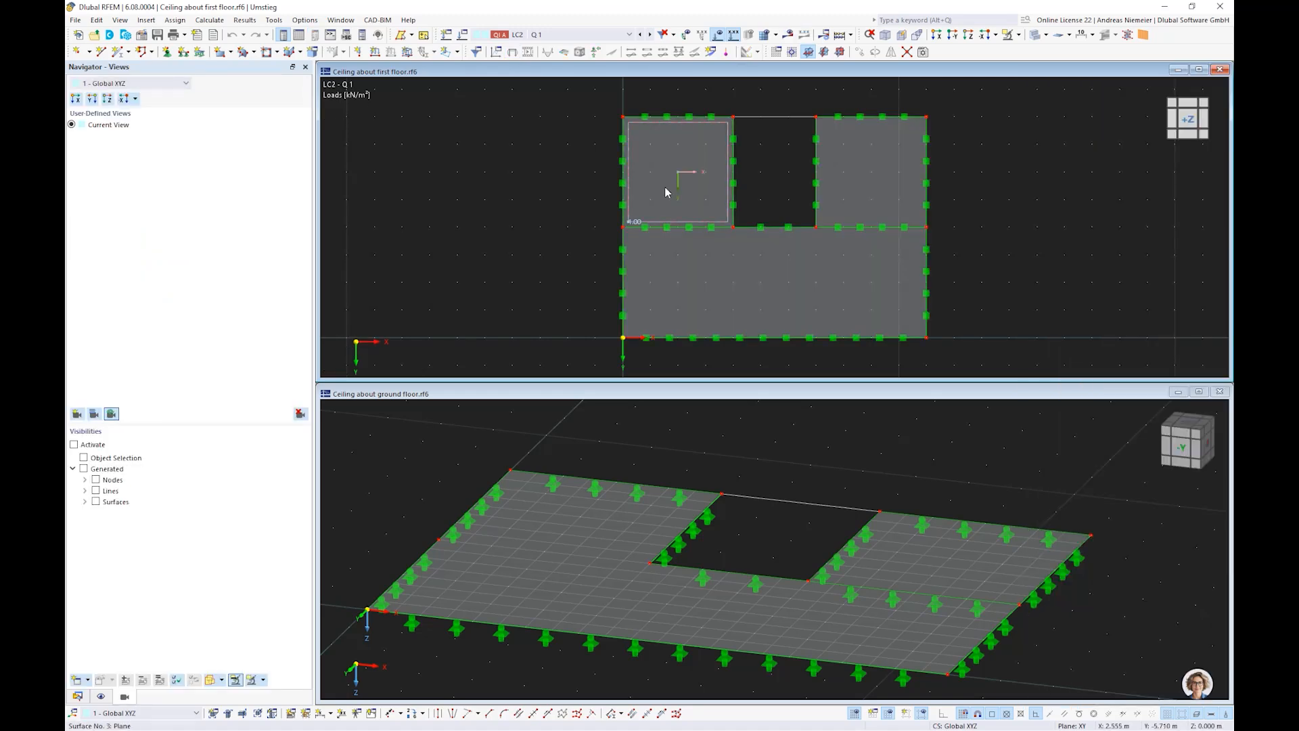
click(650, 35)
click(649, 34)
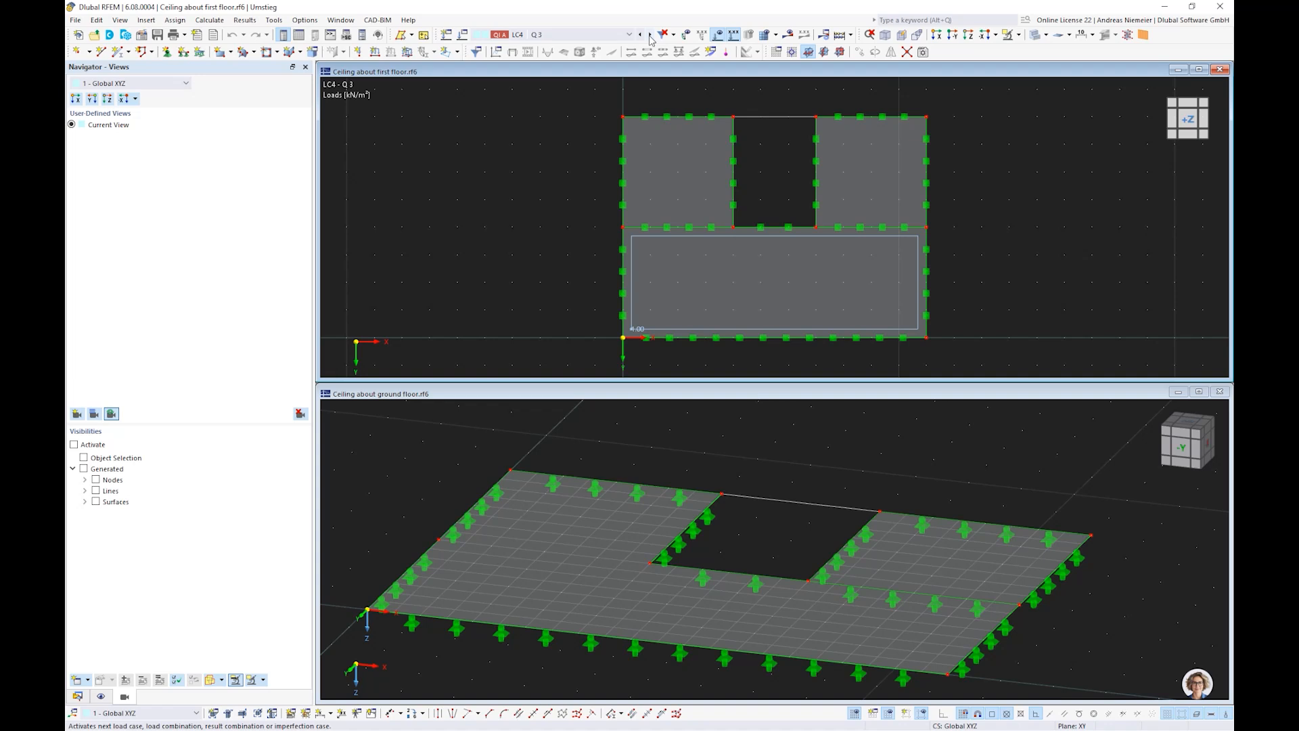
click(539, 35)
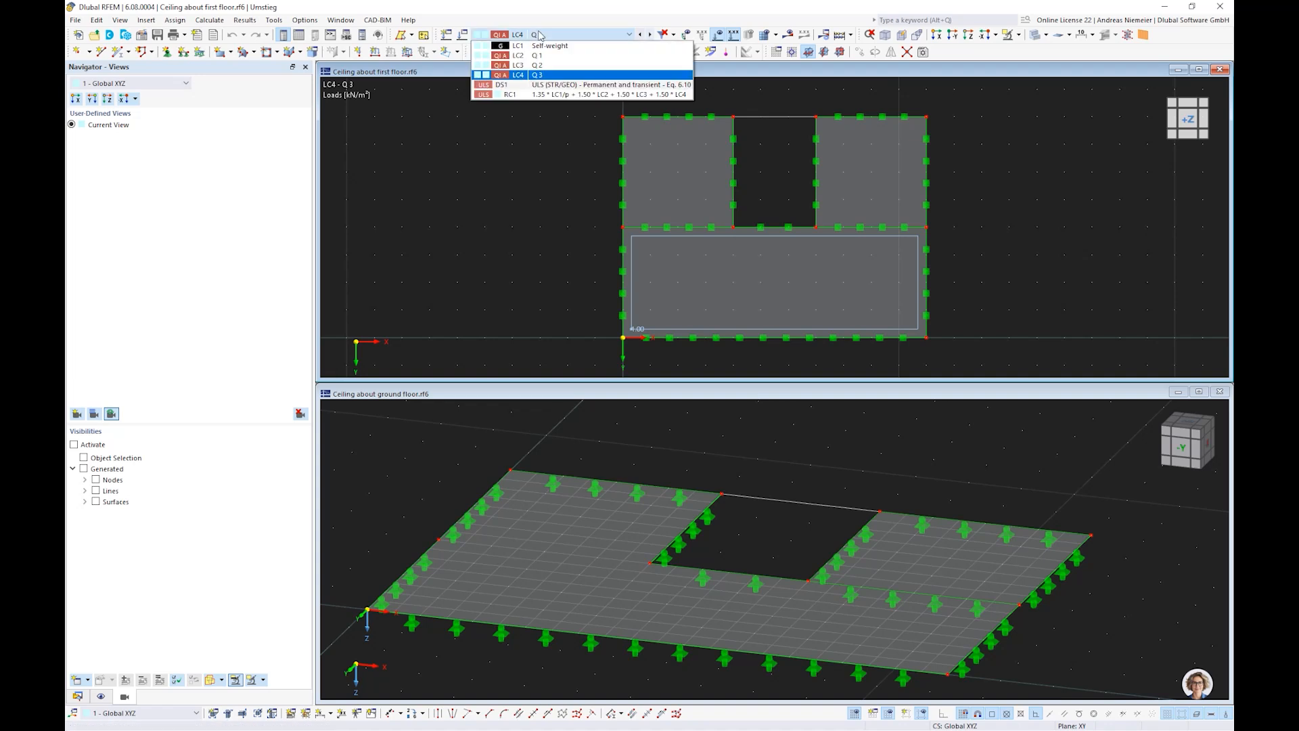
click(519, 157)
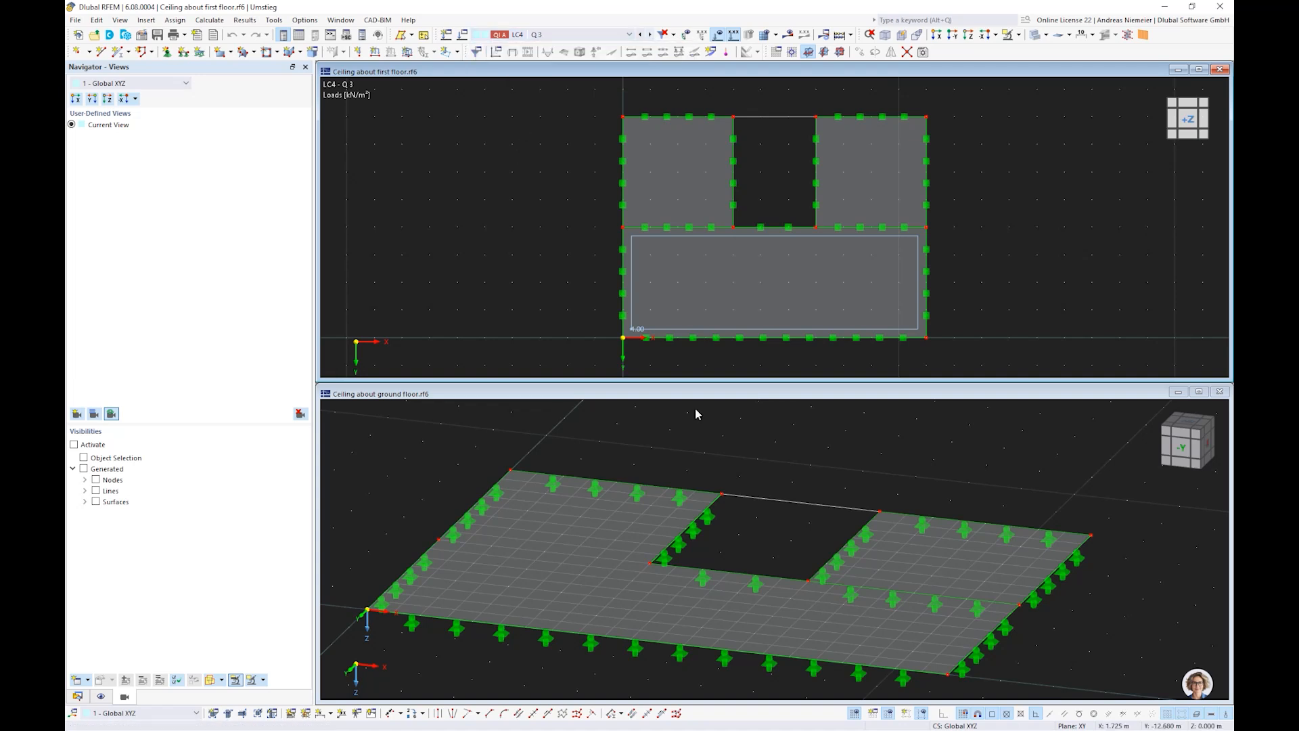
Show the model Ceiling about ground floor.rf6 in plan view along the Z-axis.
click(675, 423)
key(ctrl+3)
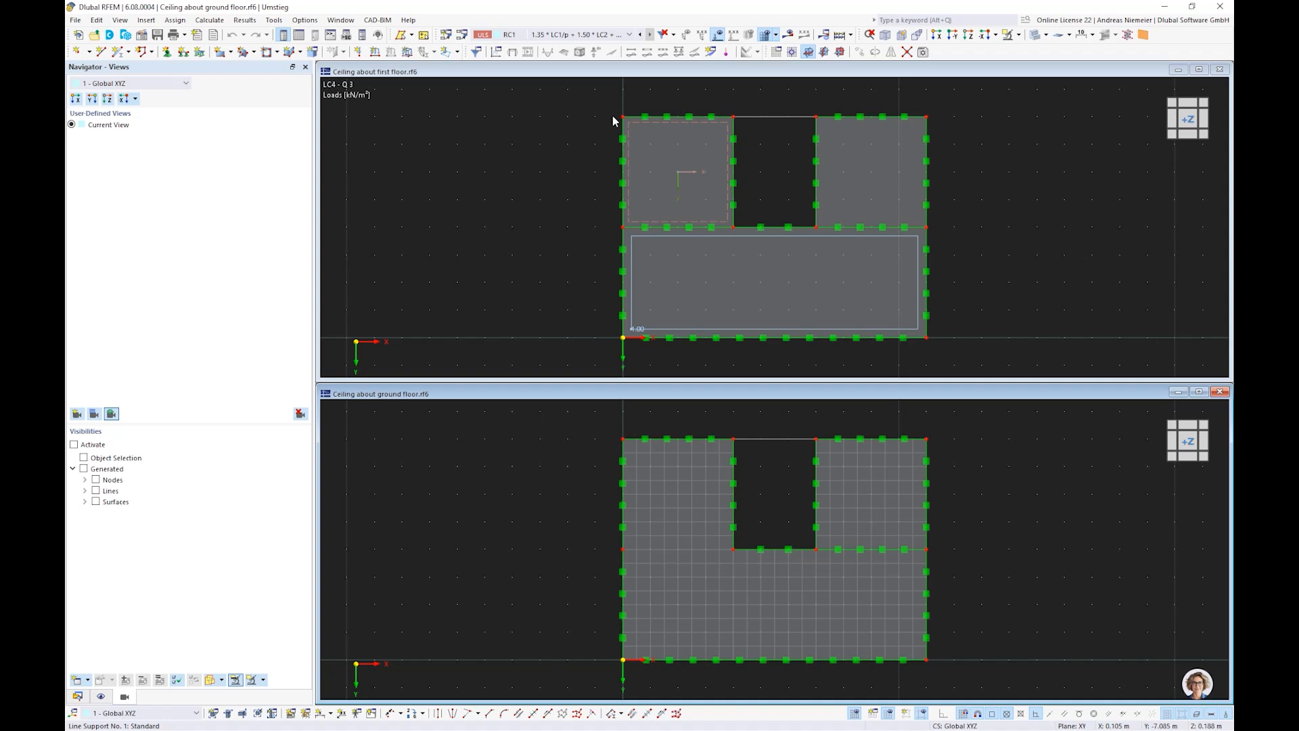
Review the loads of load cases LC2 - Q 1 and LC3 - Q 2 in the ground floor ceiling model.
click(579, 39)
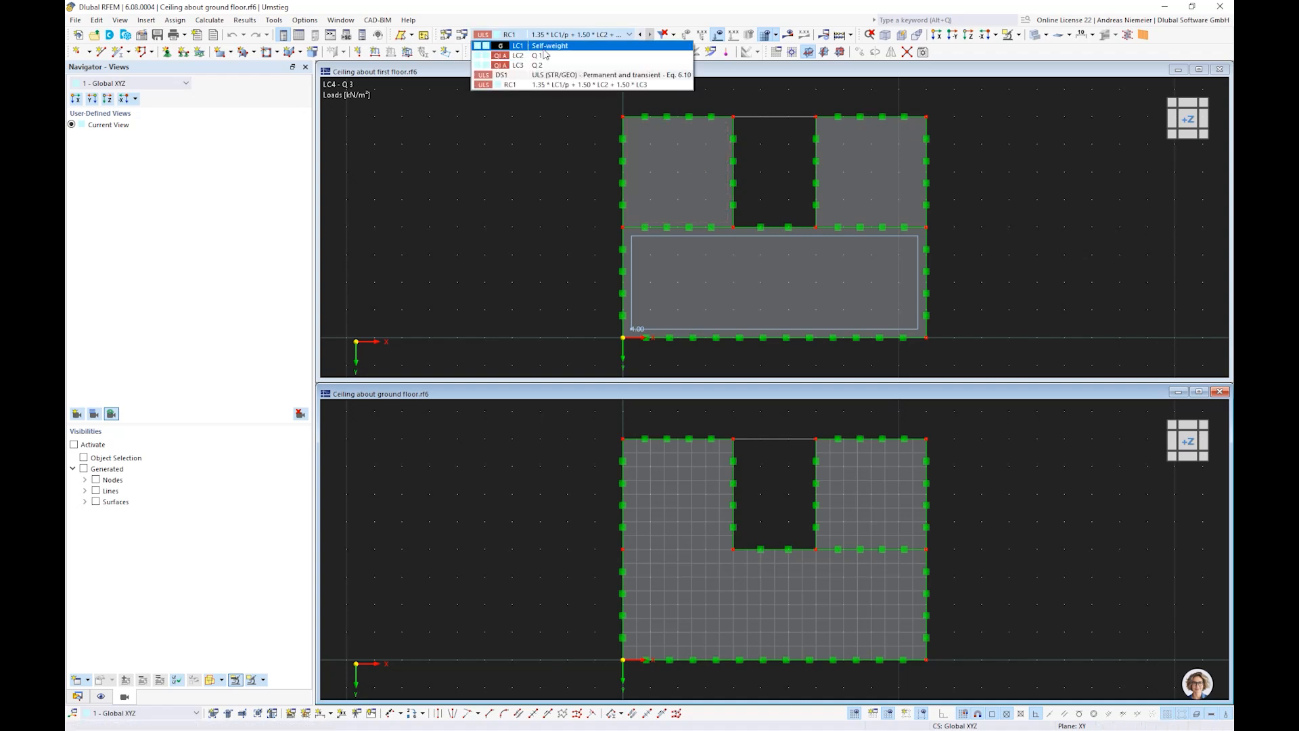
click(545, 48)
click(650, 36)
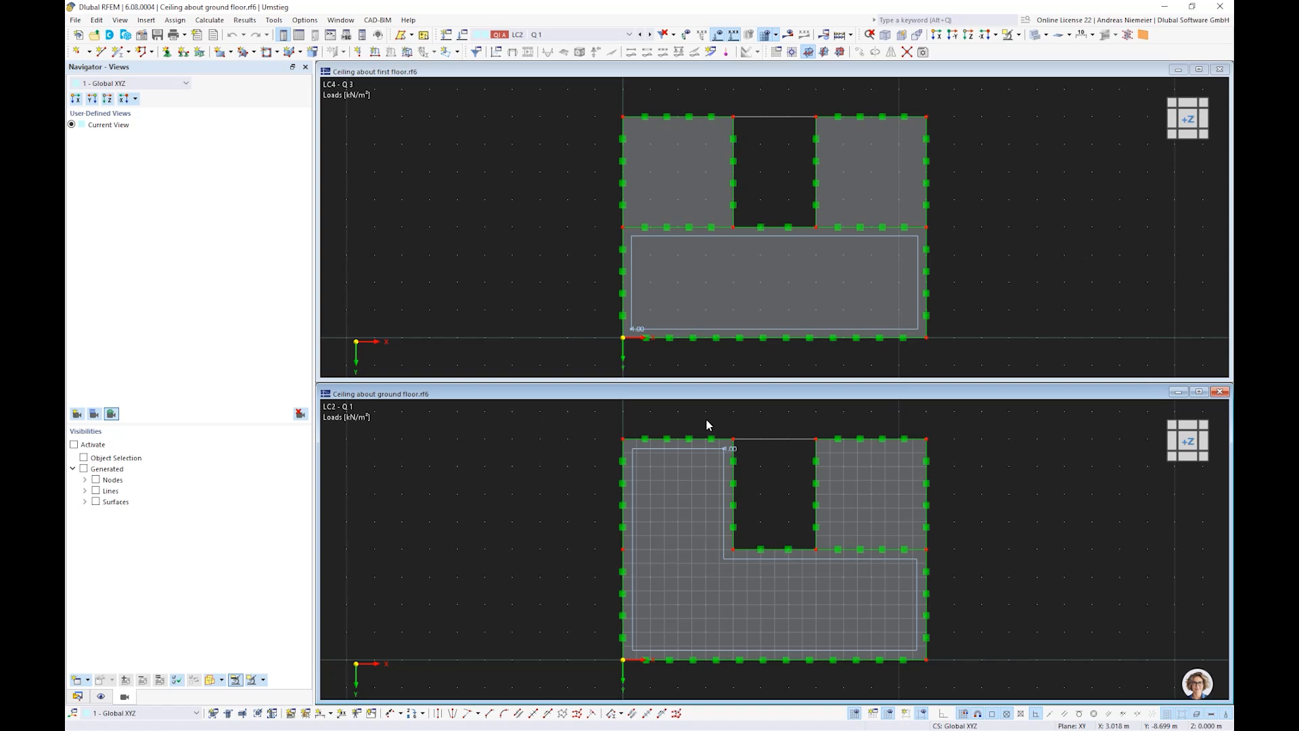
click(651, 35)
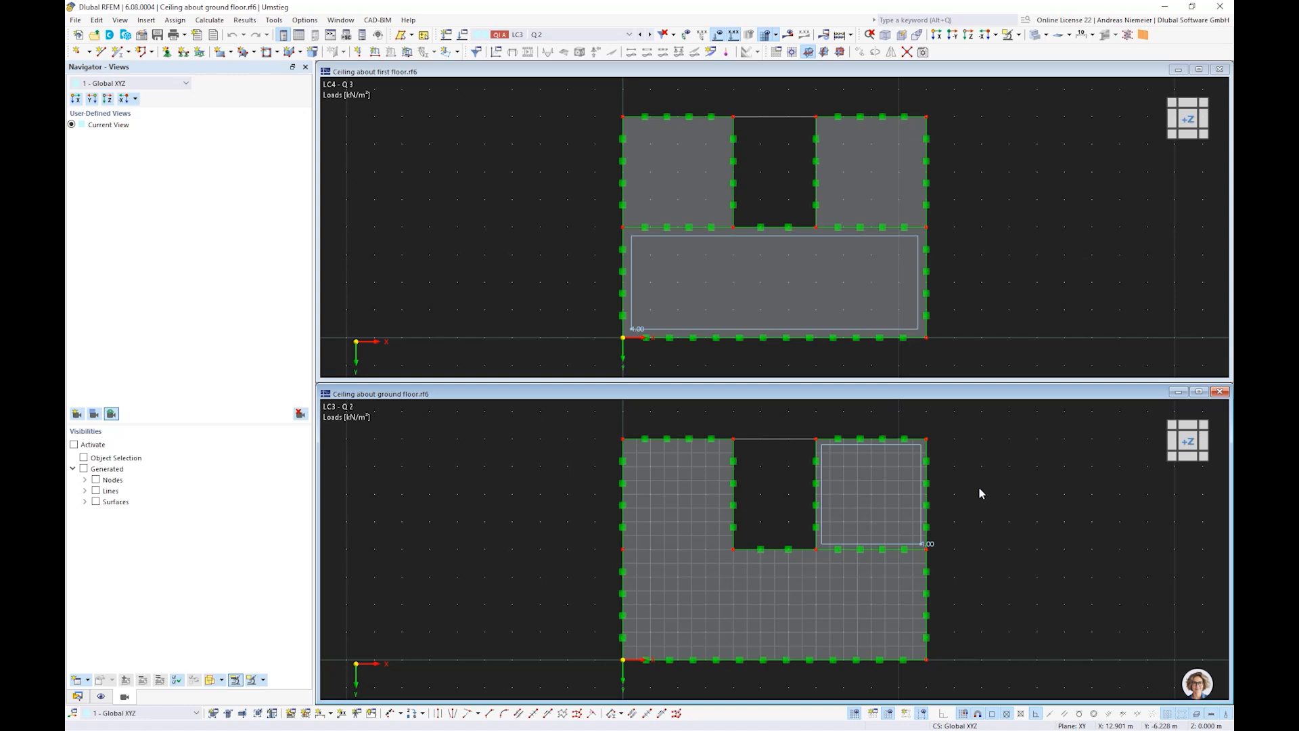
Show the first floor ceiling model in an isometric view with load case LC4 - Q 3 active.
click(756, 88)
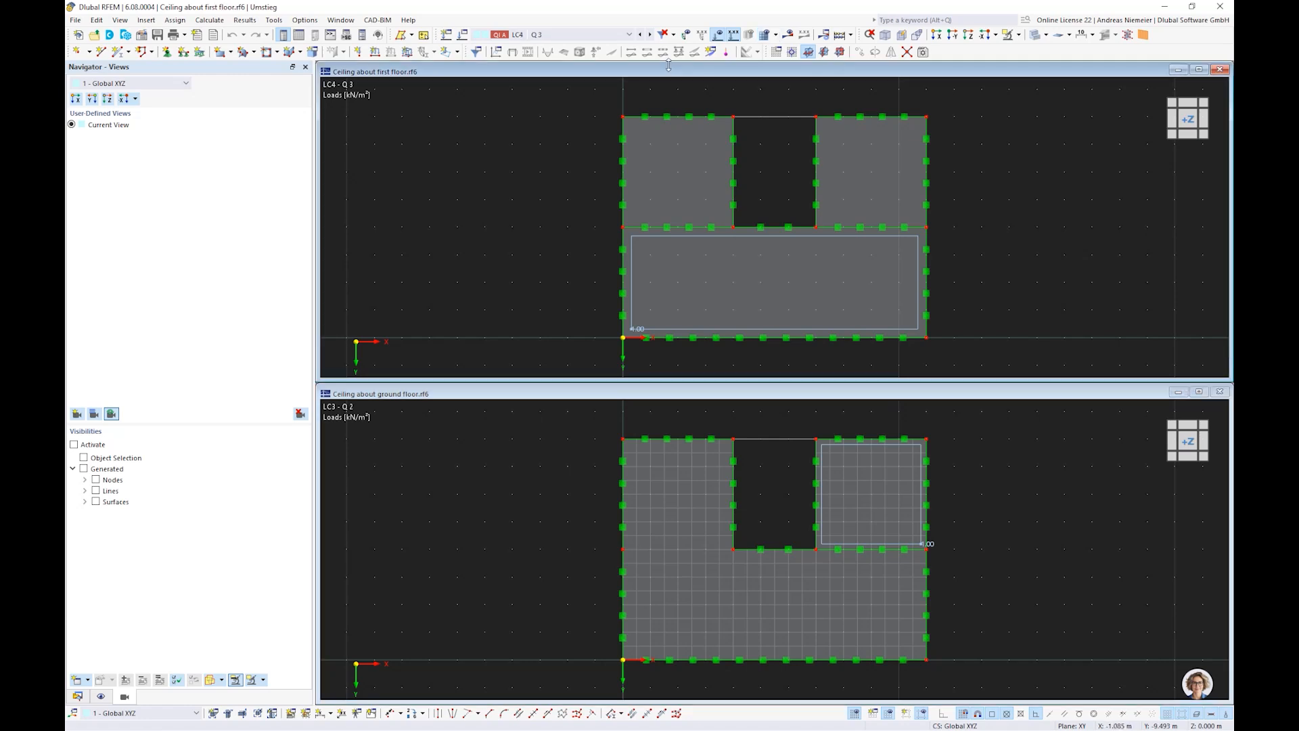
click(901, 37)
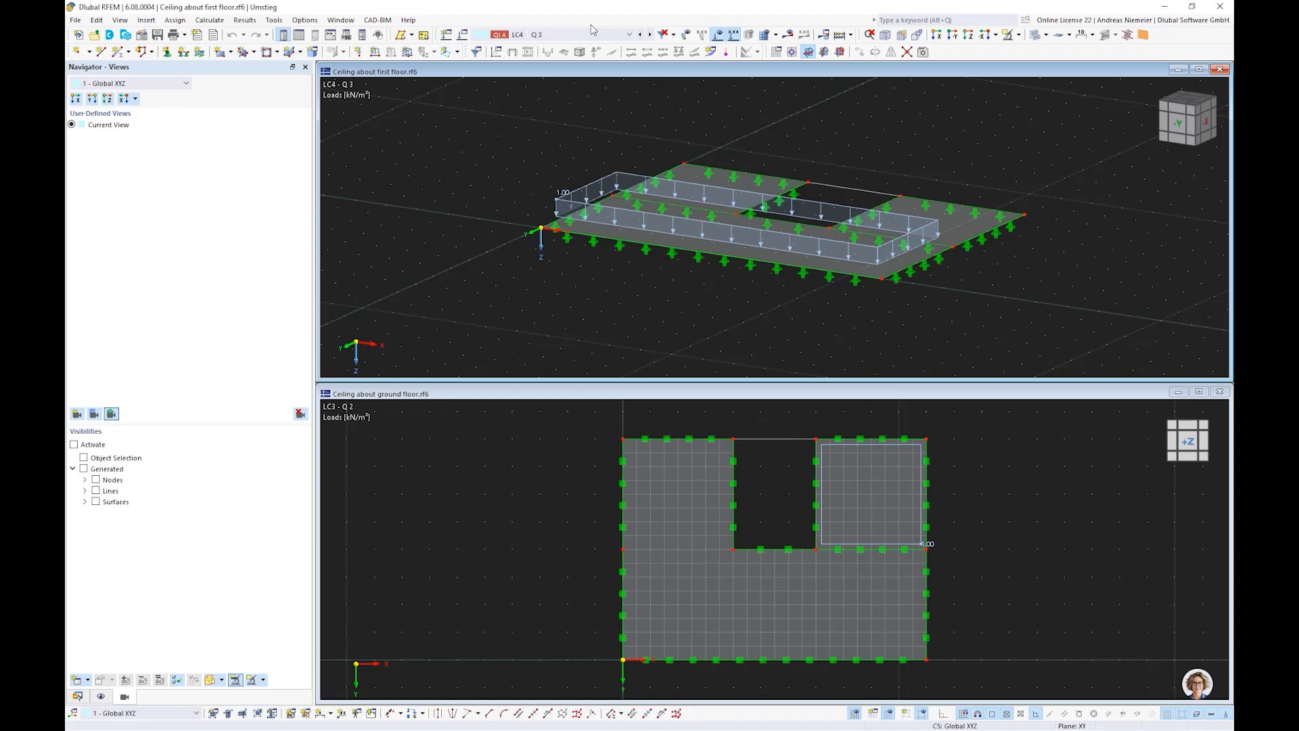
click(591, 34)
click(563, 76)
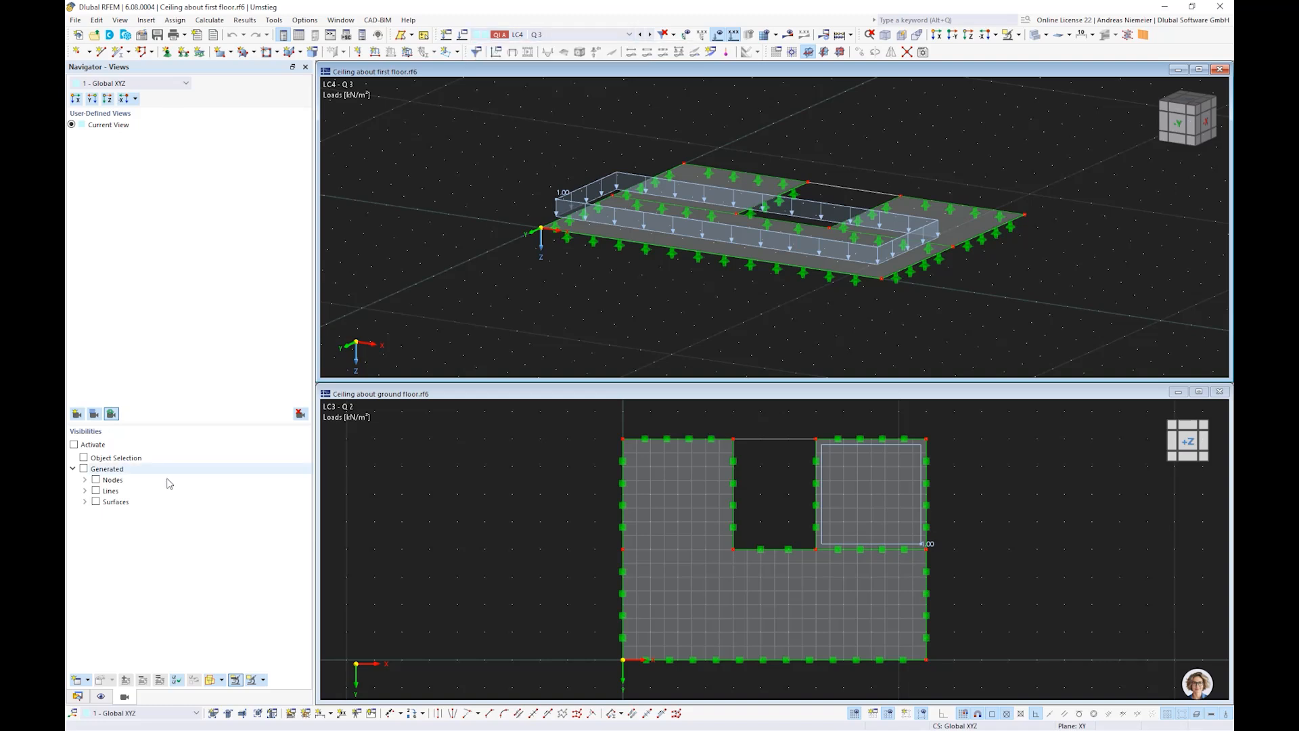
Display the results of load case LC4 - Q 3 on the first floor ceiling and inspect its support reactions.
click(78, 695)
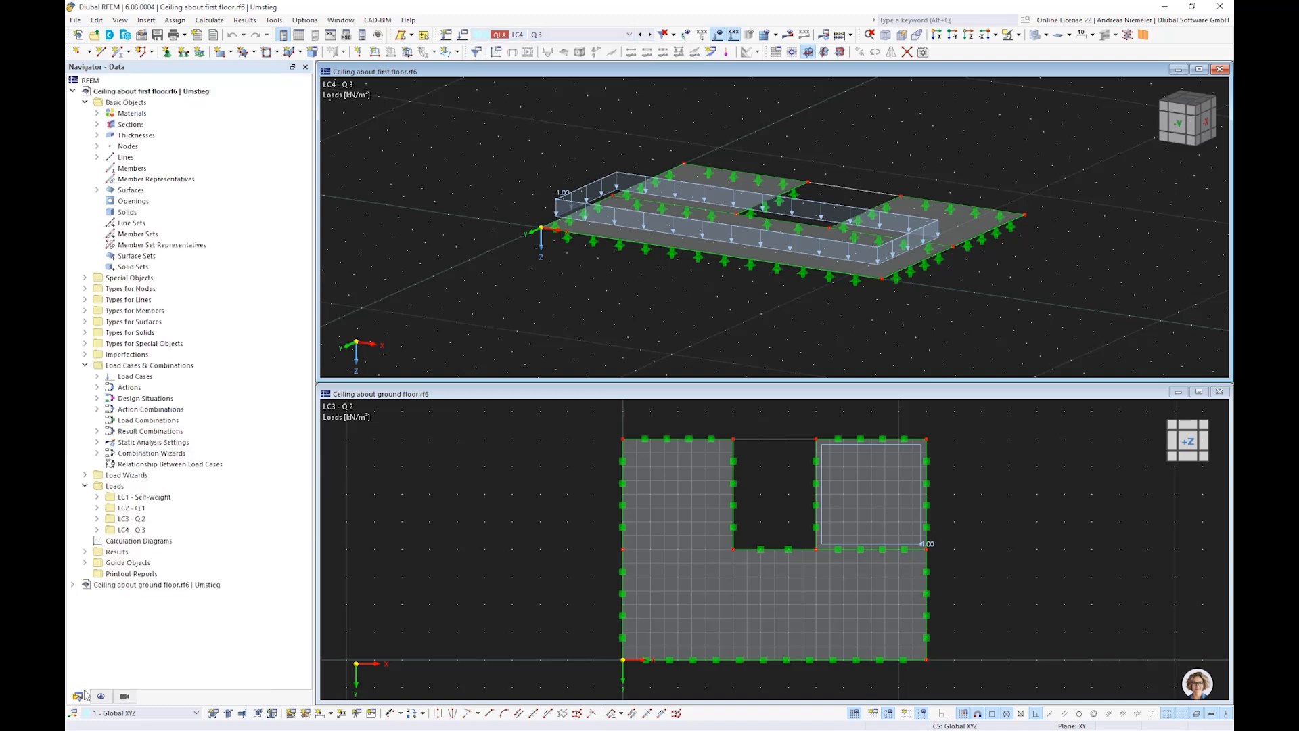
click(788, 33)
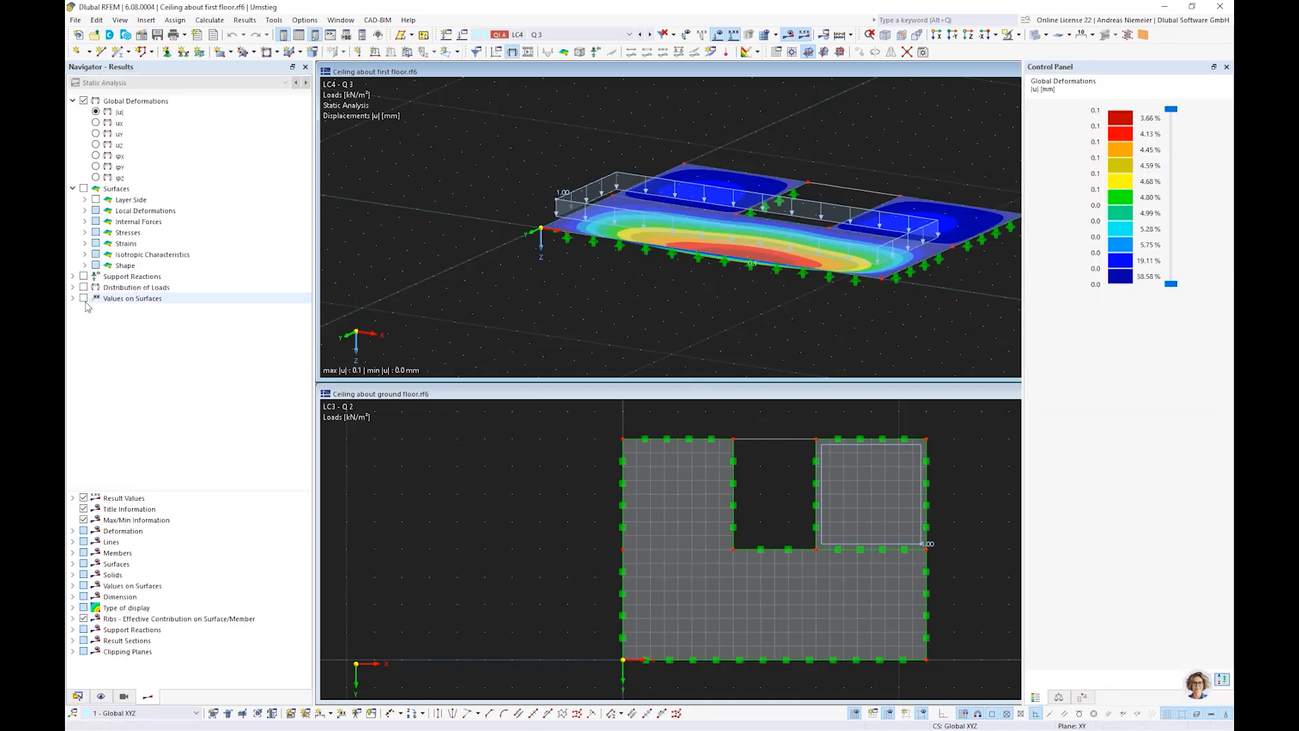
click(83, 276)
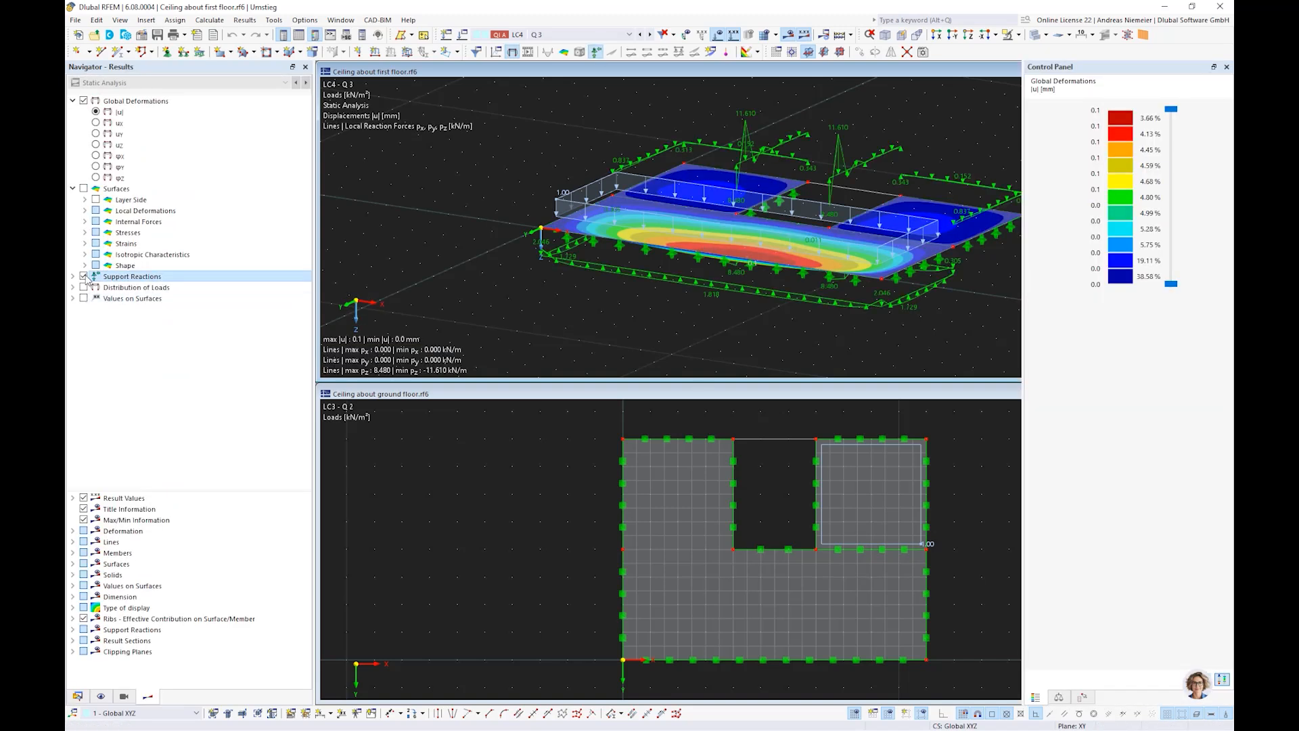
click(84, 277)
Duplicate load case LC3 - Q 2 three times in the ground floor ceiling model.
click(493, 451)
ctrl+middle_drag(539, 510, 805, 490)
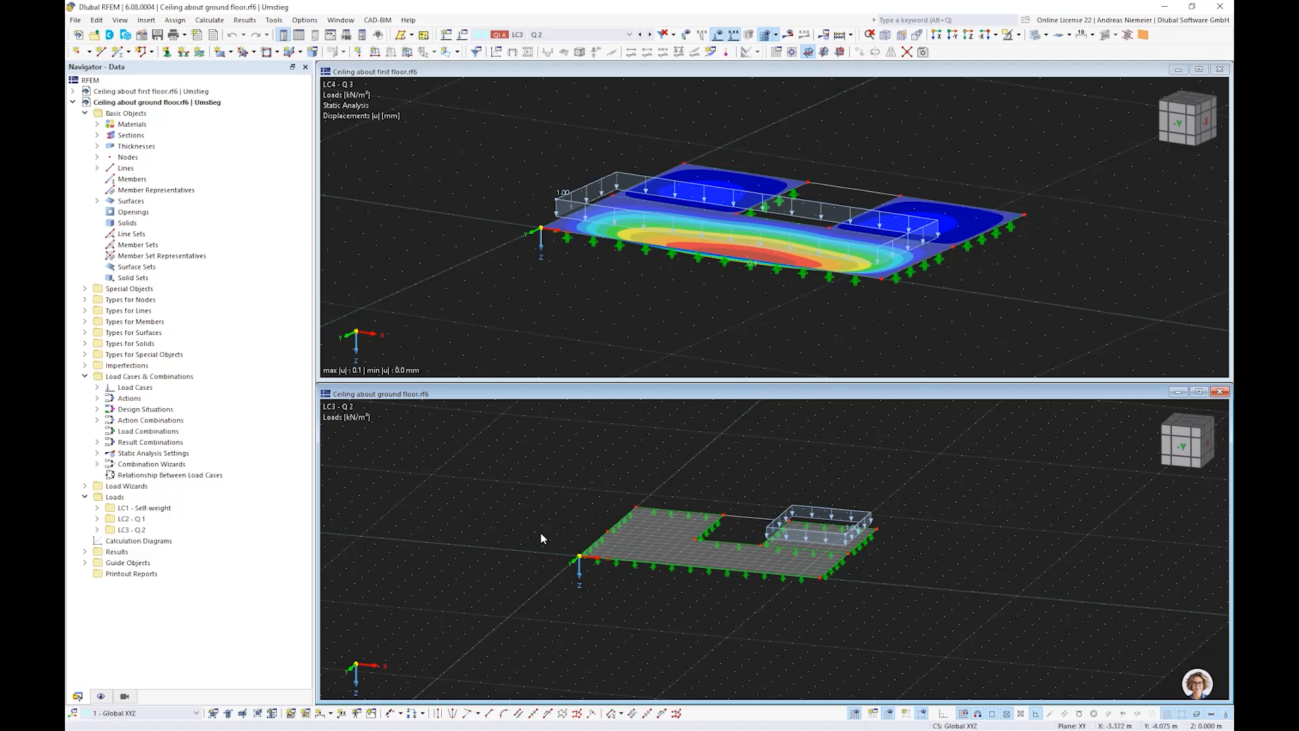
click(464, 35)
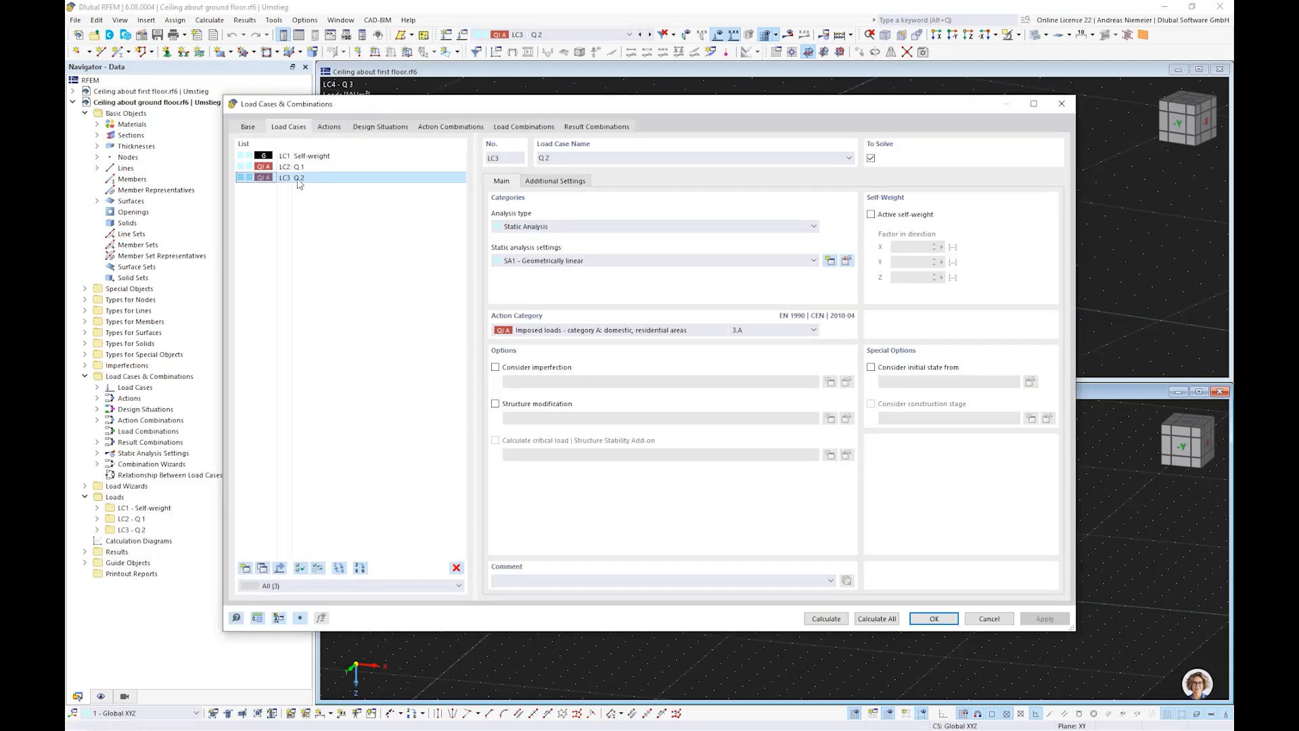
click(268, 572)
click(268, 571)
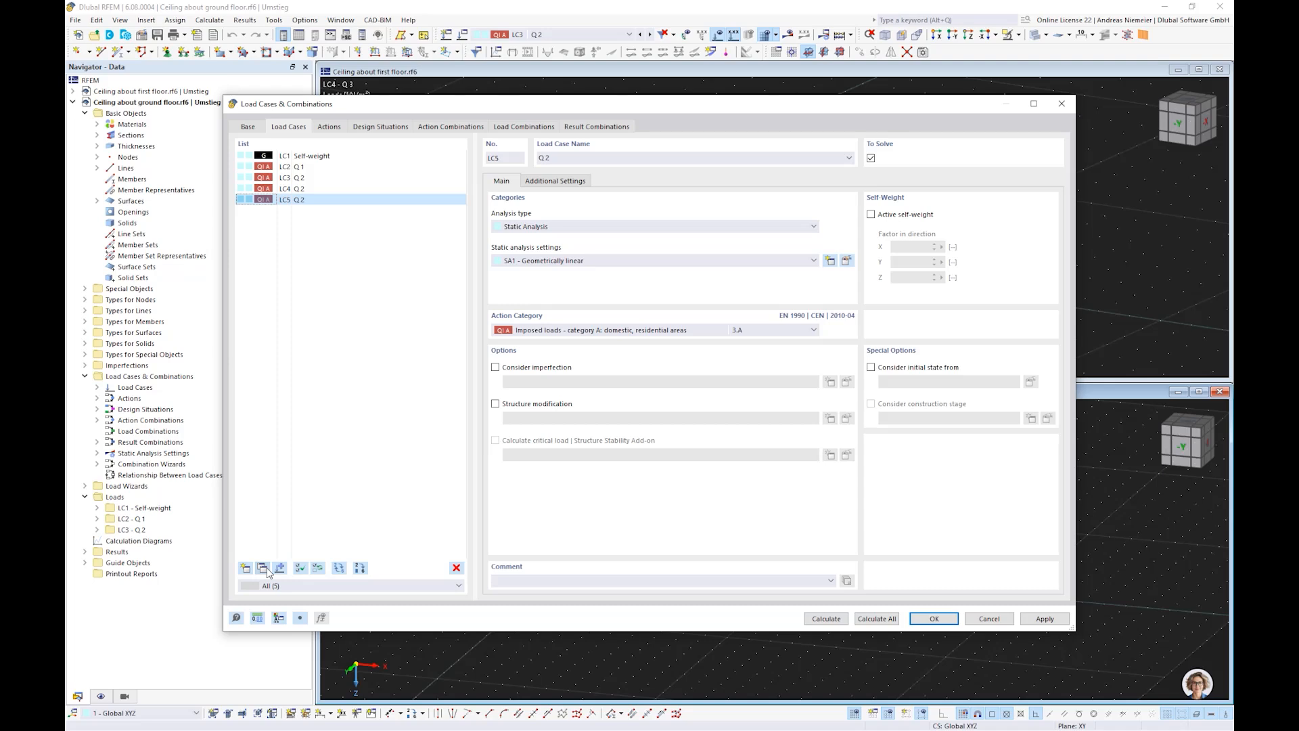
click(268, 572)
Rename load cases LC4, LC5 and LC6 as Q 3, Q 4 and Q 5, and accept the load case changes.
click(317, 190)
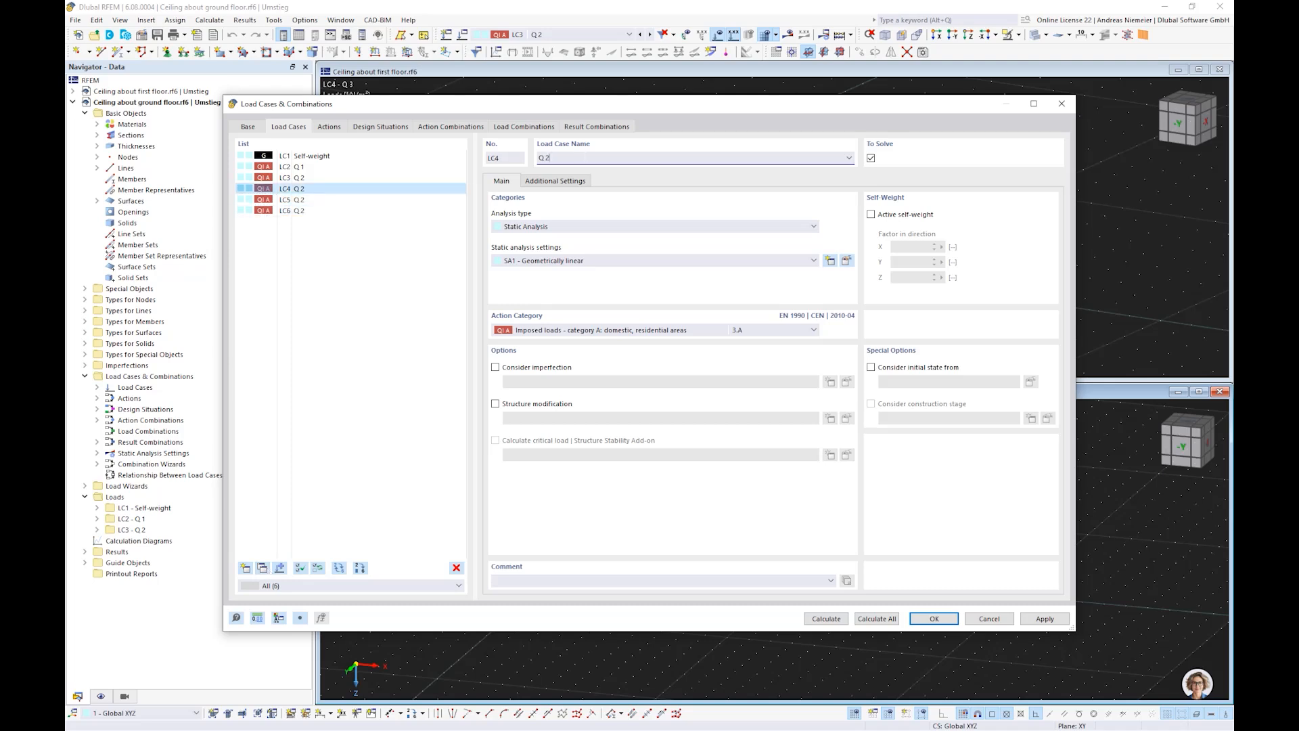
key(BackSpace)
text(3)
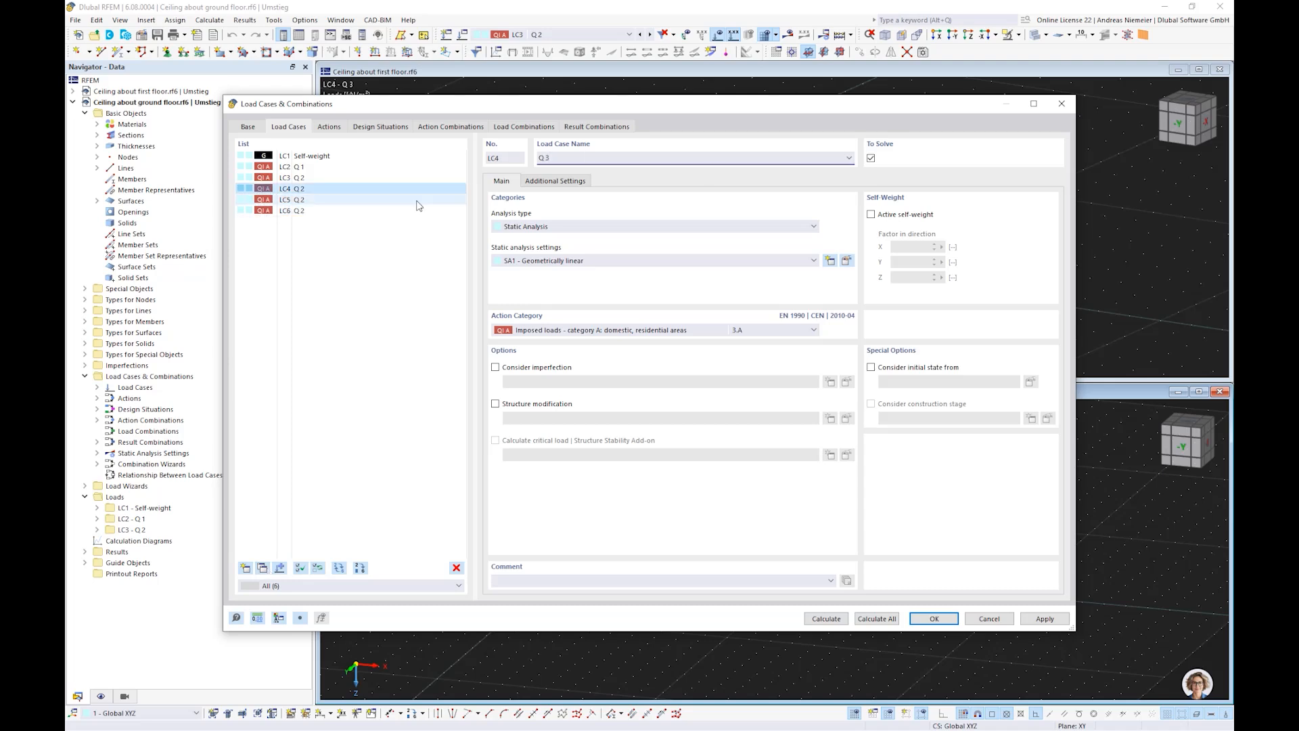
click(417, 202)
click(585, 162)
key(BackSpace)
text(4)
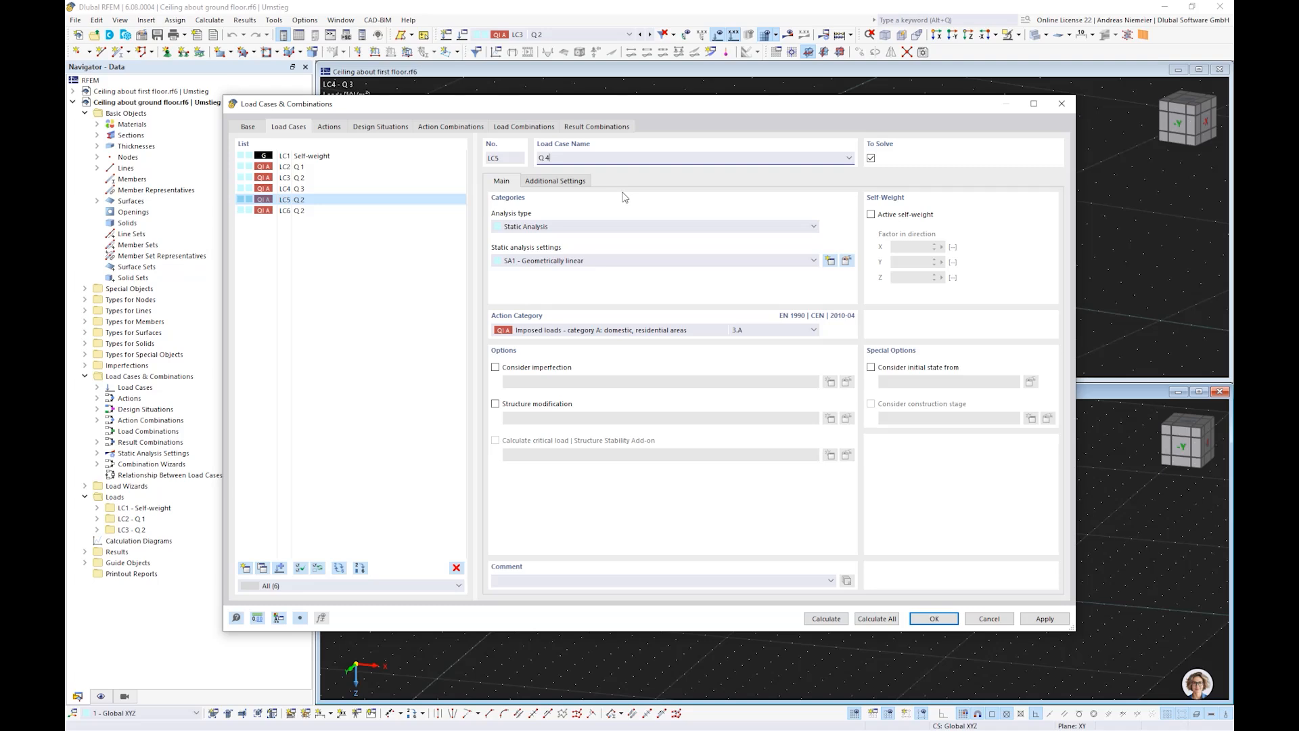
click(315, 212)
click(572, 159)
key(BackSpace)
text(5)
click(329, 298)
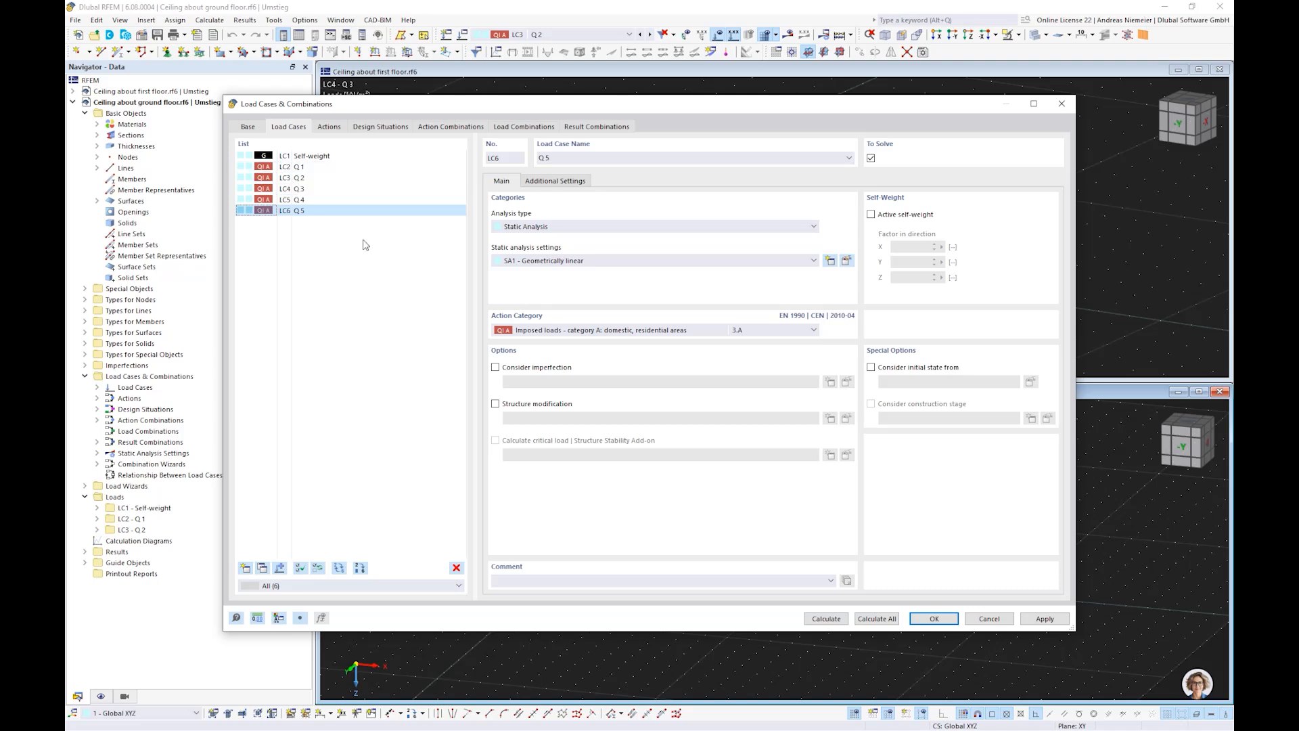
click(918, 620)
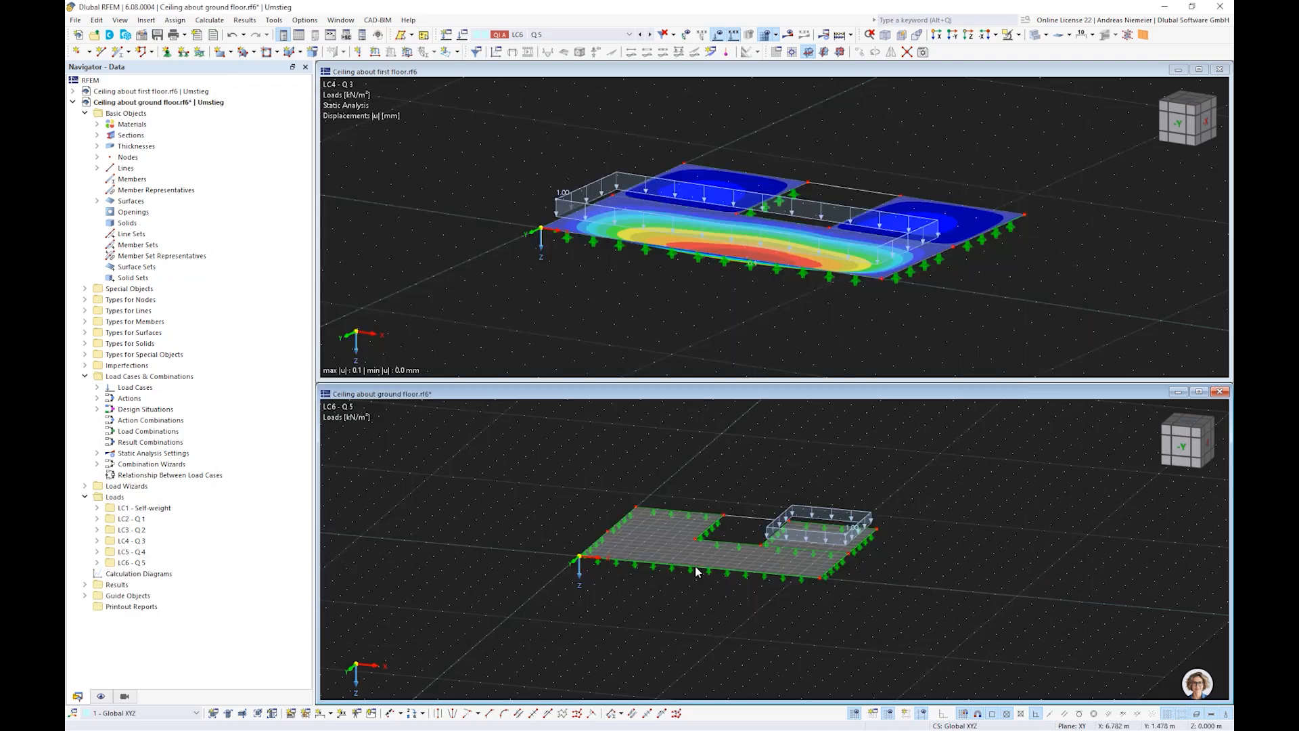
Examine which surface loads the individual load cases of the ground floor ceiling model contain.
click(650, 35)
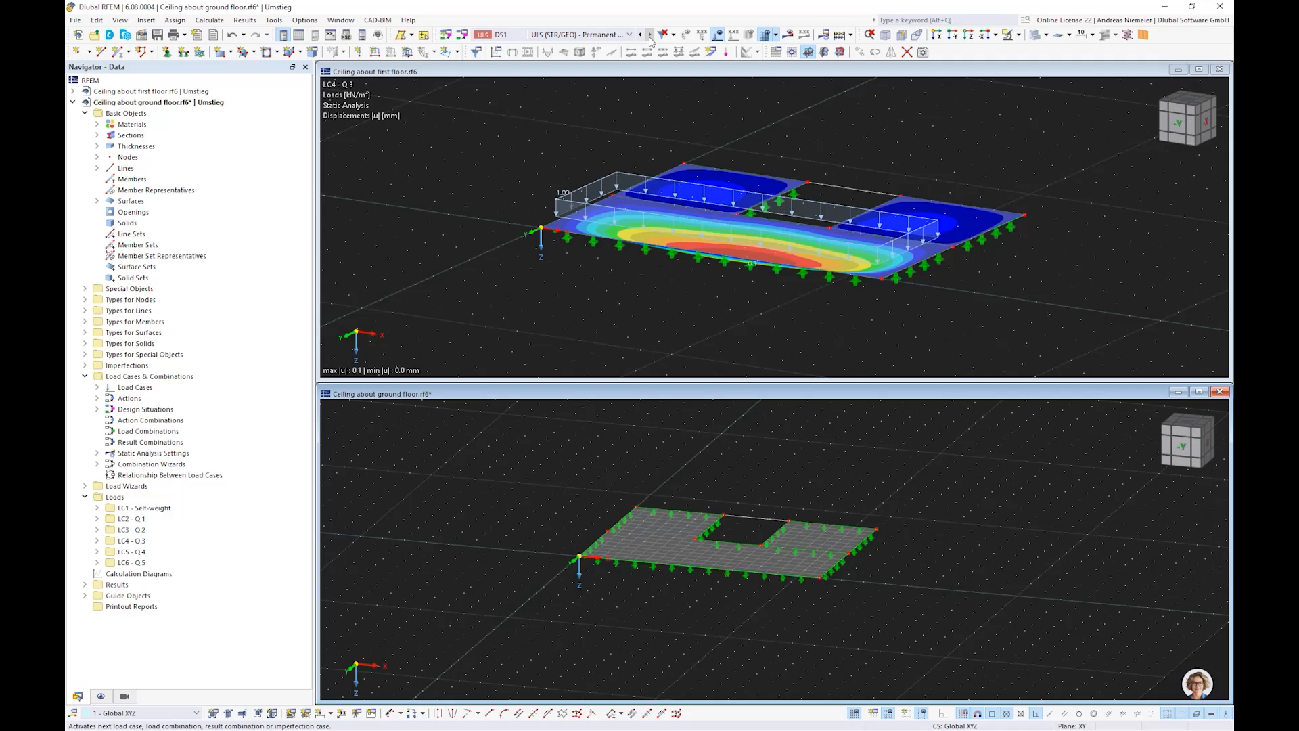
click(611, 38)
click(565, 75)
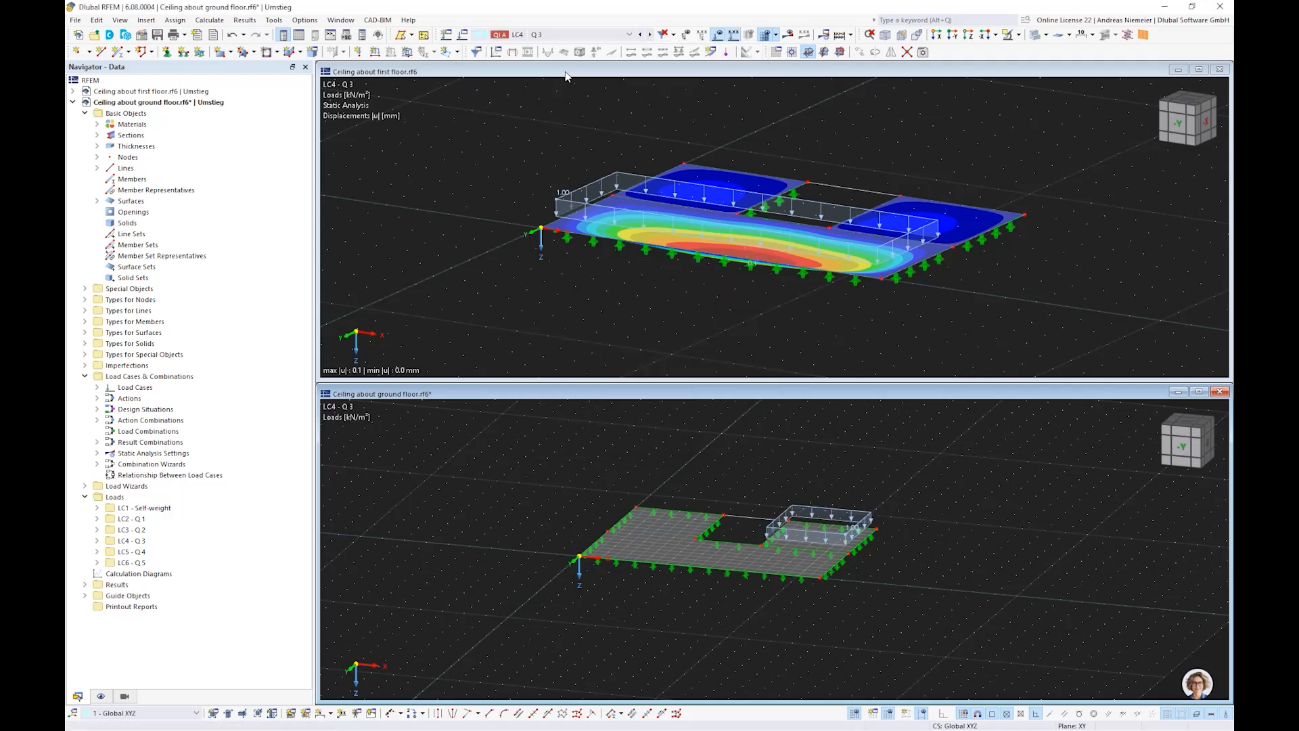
click(570, 35)
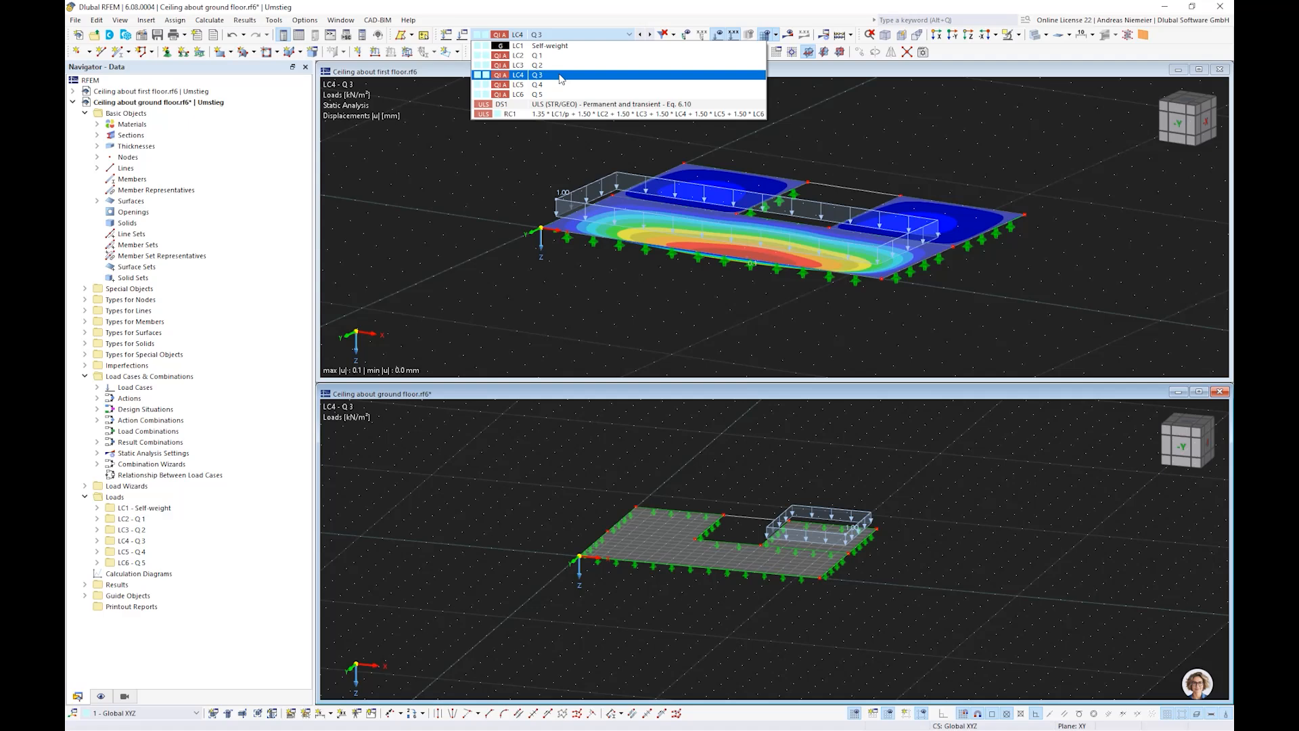
click(560, 78)
click(640, 35)
click(629, 35)
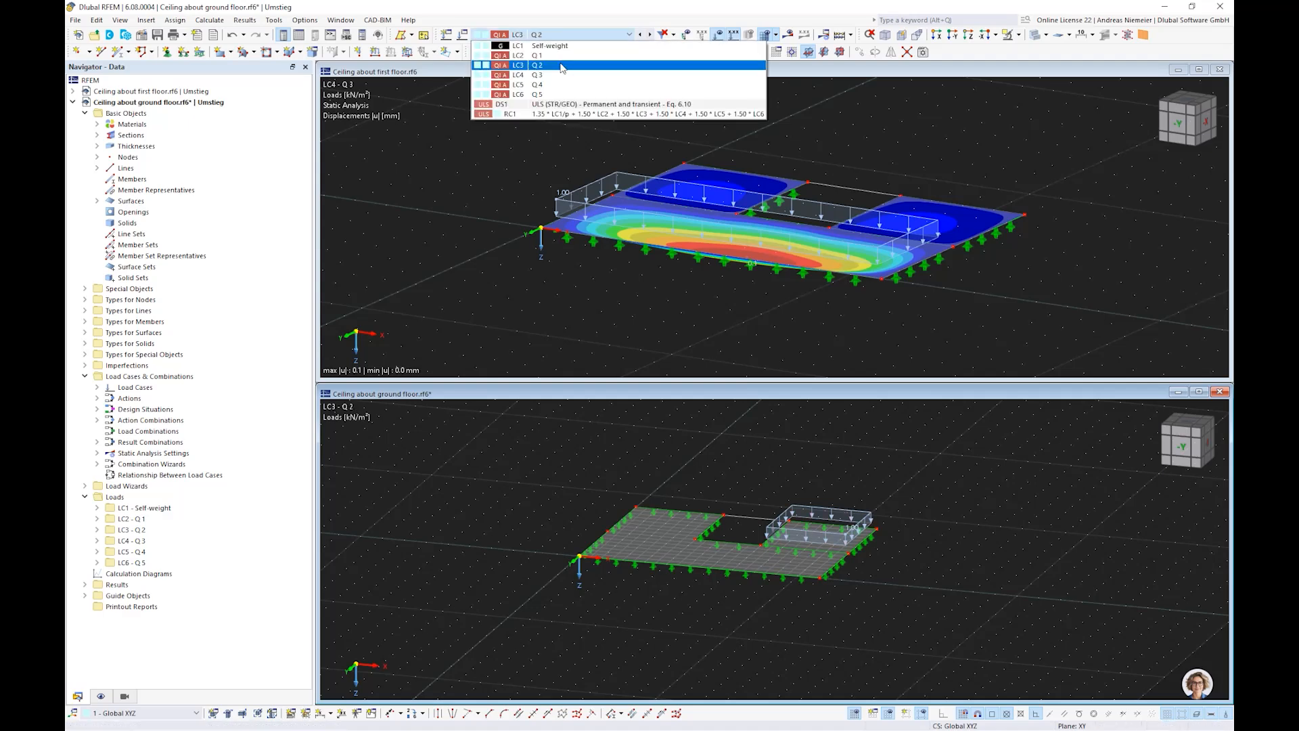
click(575, 55)
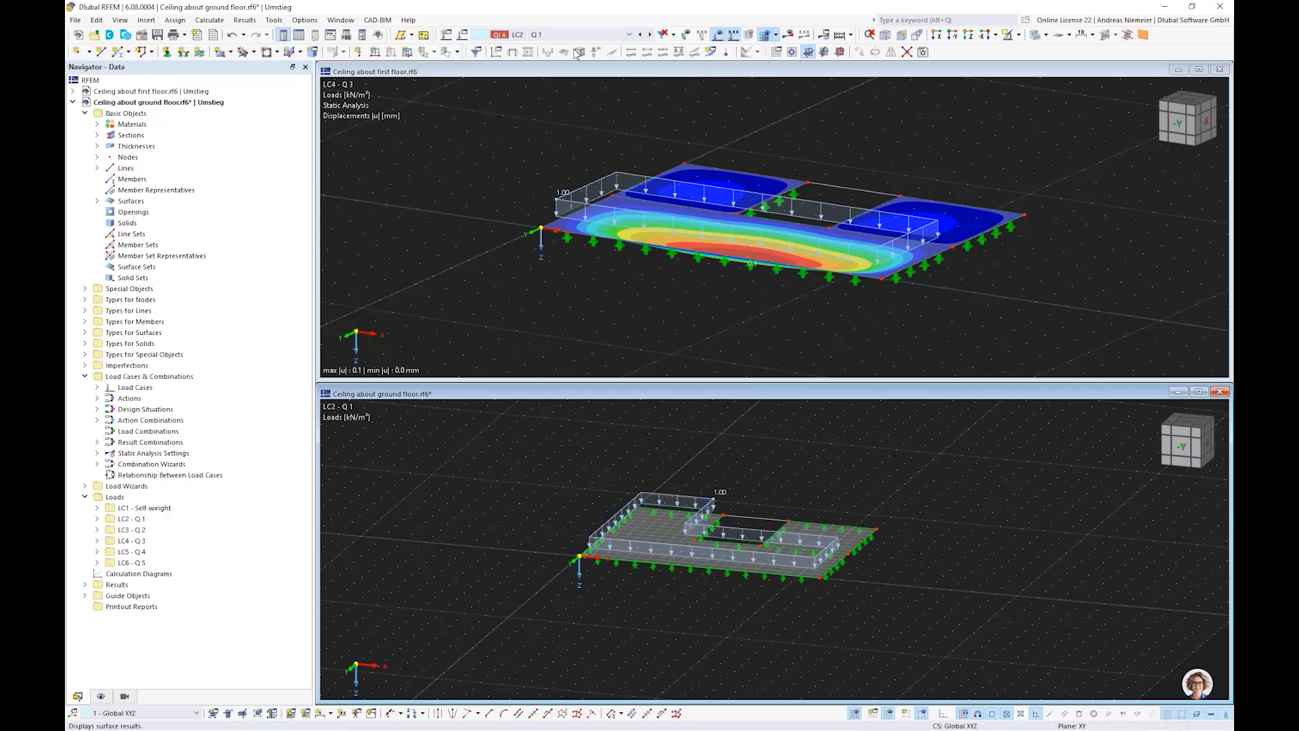
Delete the copied surface load from load cases LC4 - Q 3, LC5 - Q 4 and LC6 - Q 5 of the ground floor ceiling.
click(650, 35)
click(650, 35)
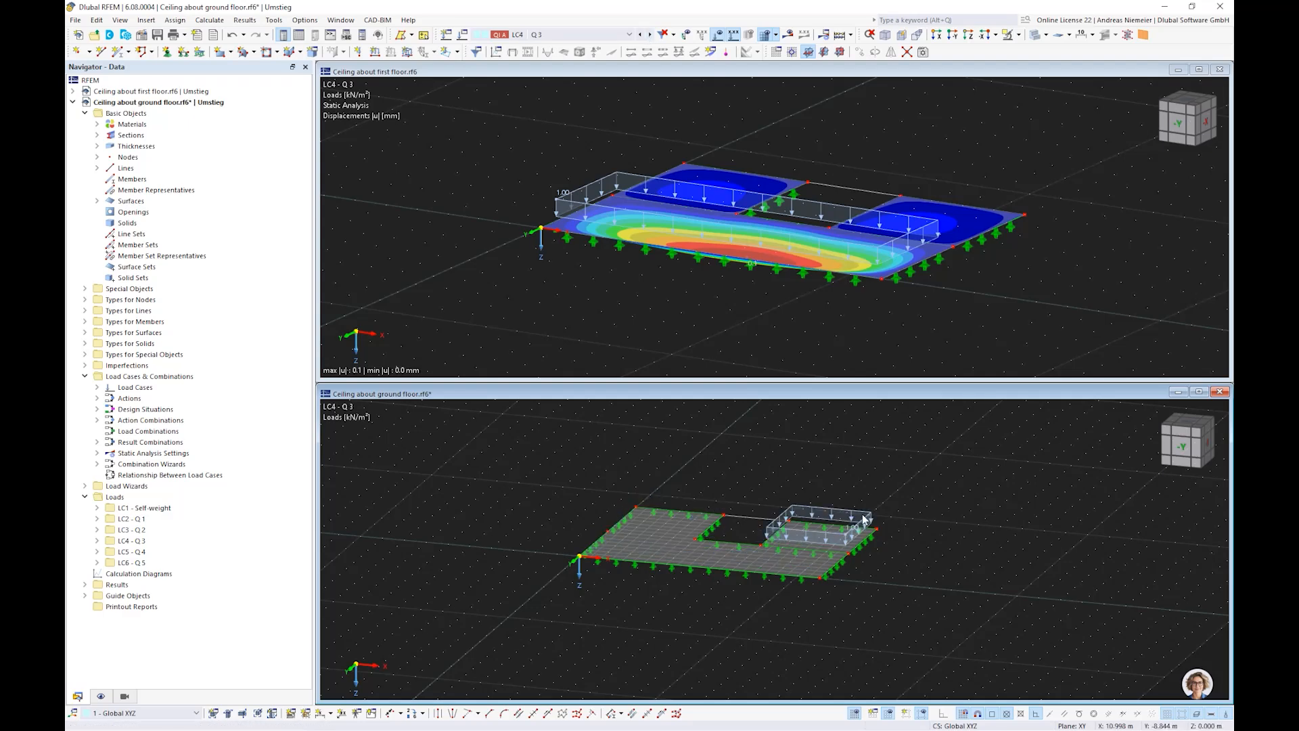
key(Delete)
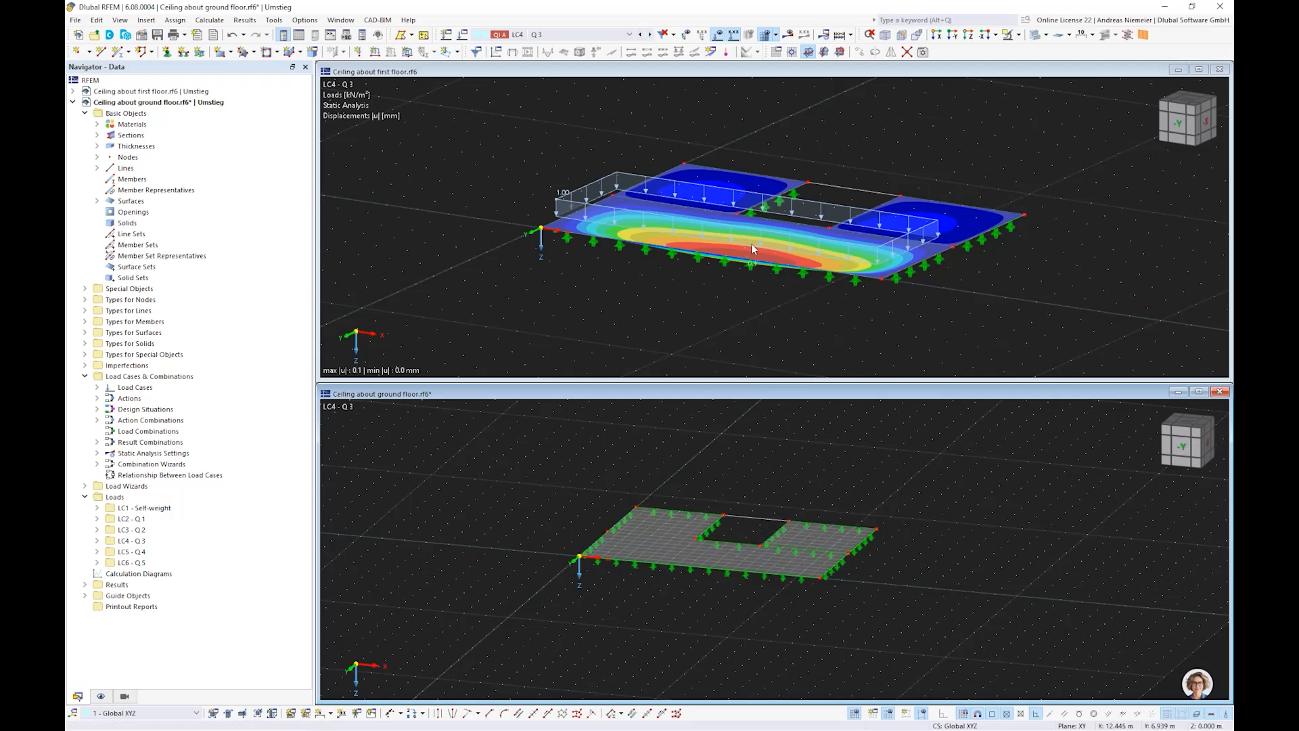
click(651, 34)
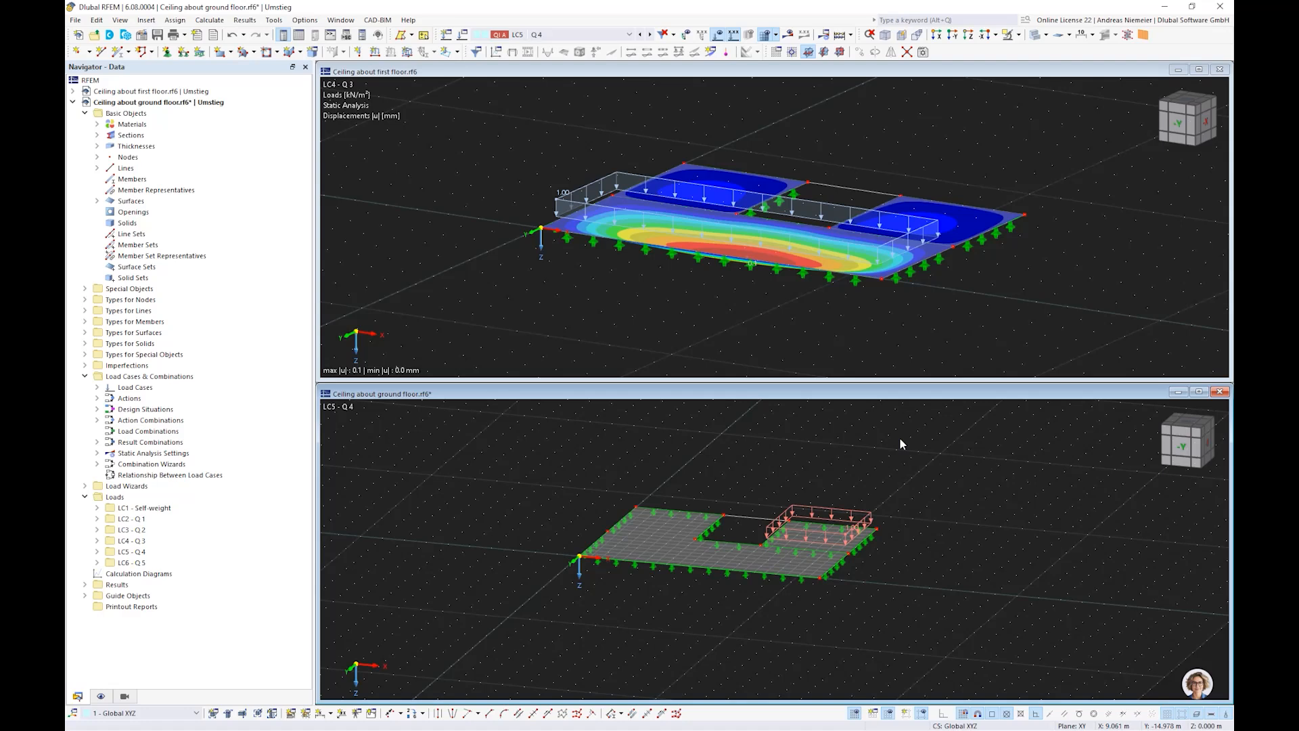
key(Delete)
click(650, 35)
click(837, 514)
key(Delete)
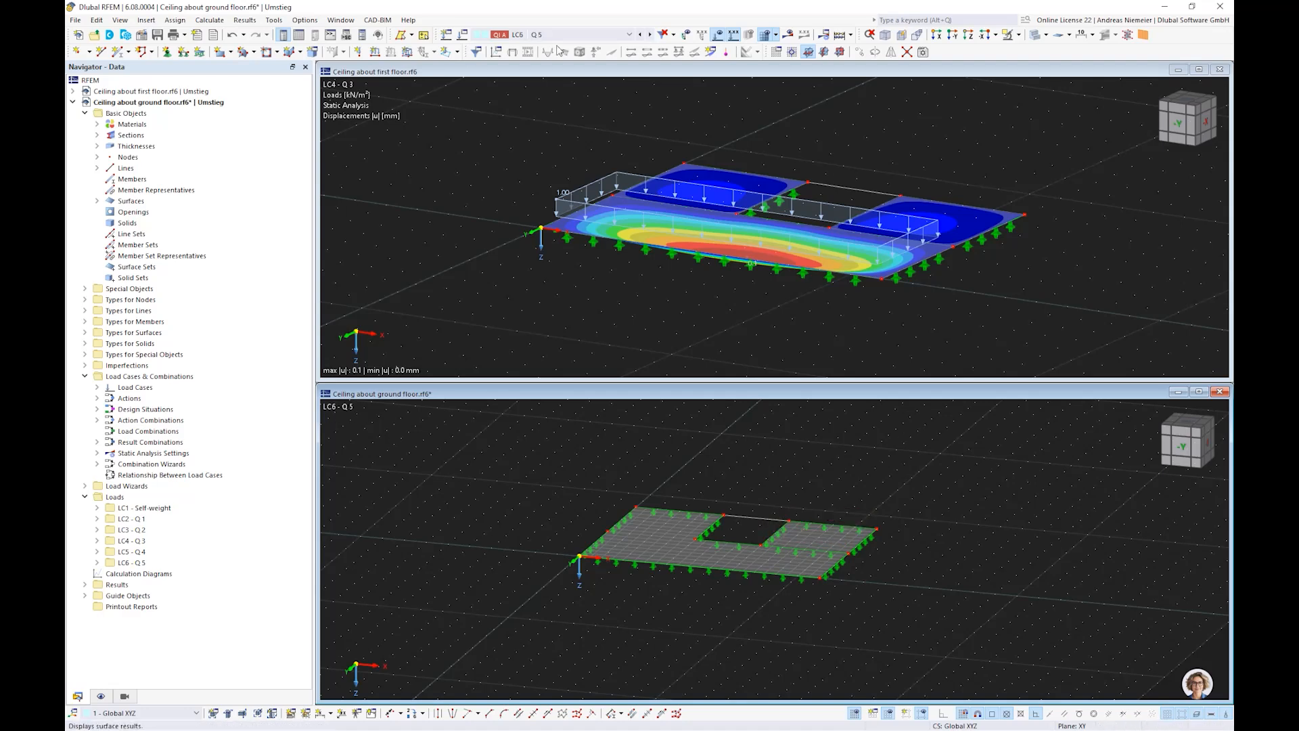
click(544, 34)
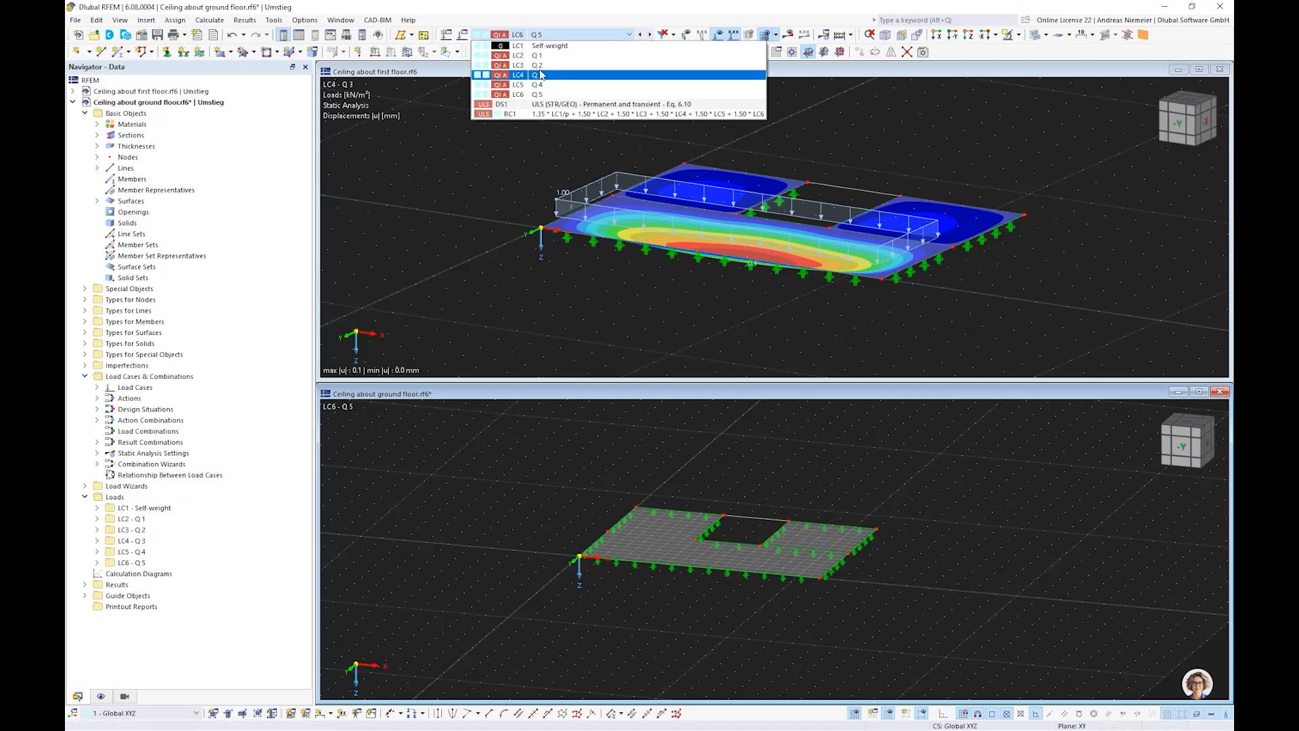
click(472, 490)
Create an Import Support Reactions load wizard in the ground floor model, with Ceiling about first floor as the connected model.
click(84, 497)
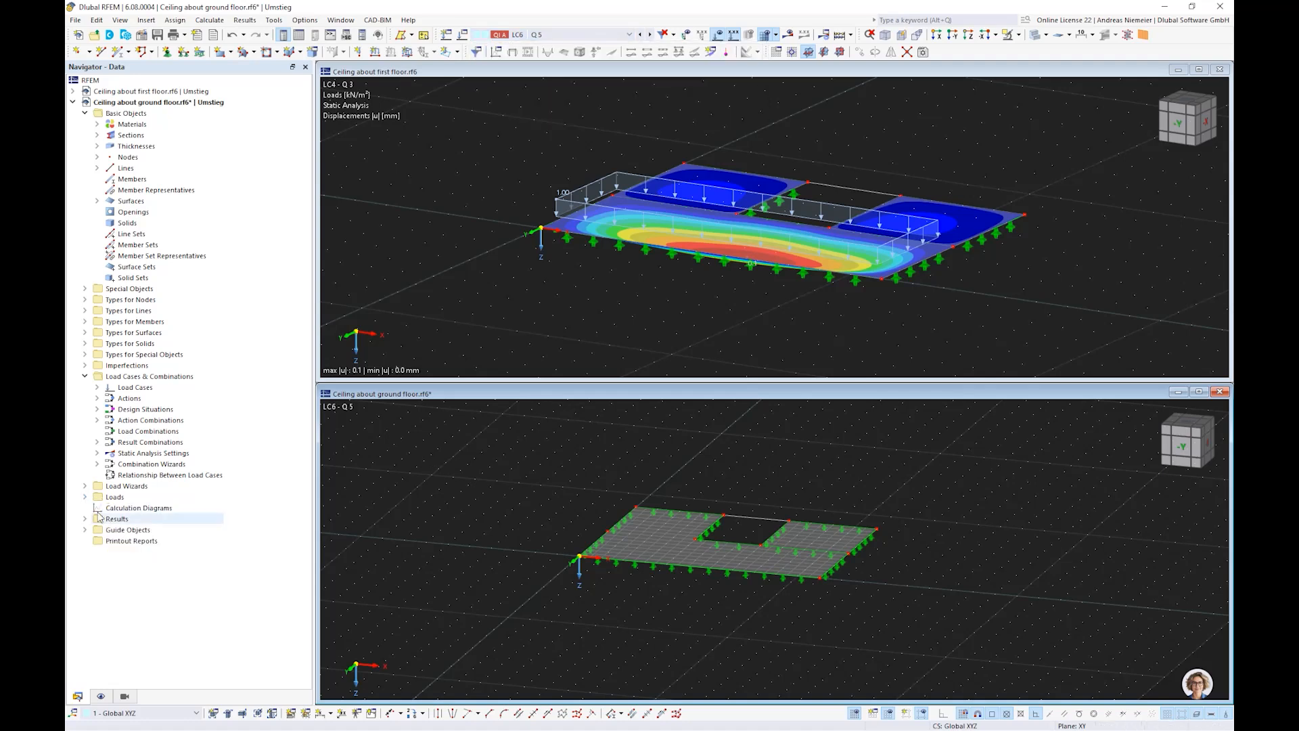
click(85, 486)
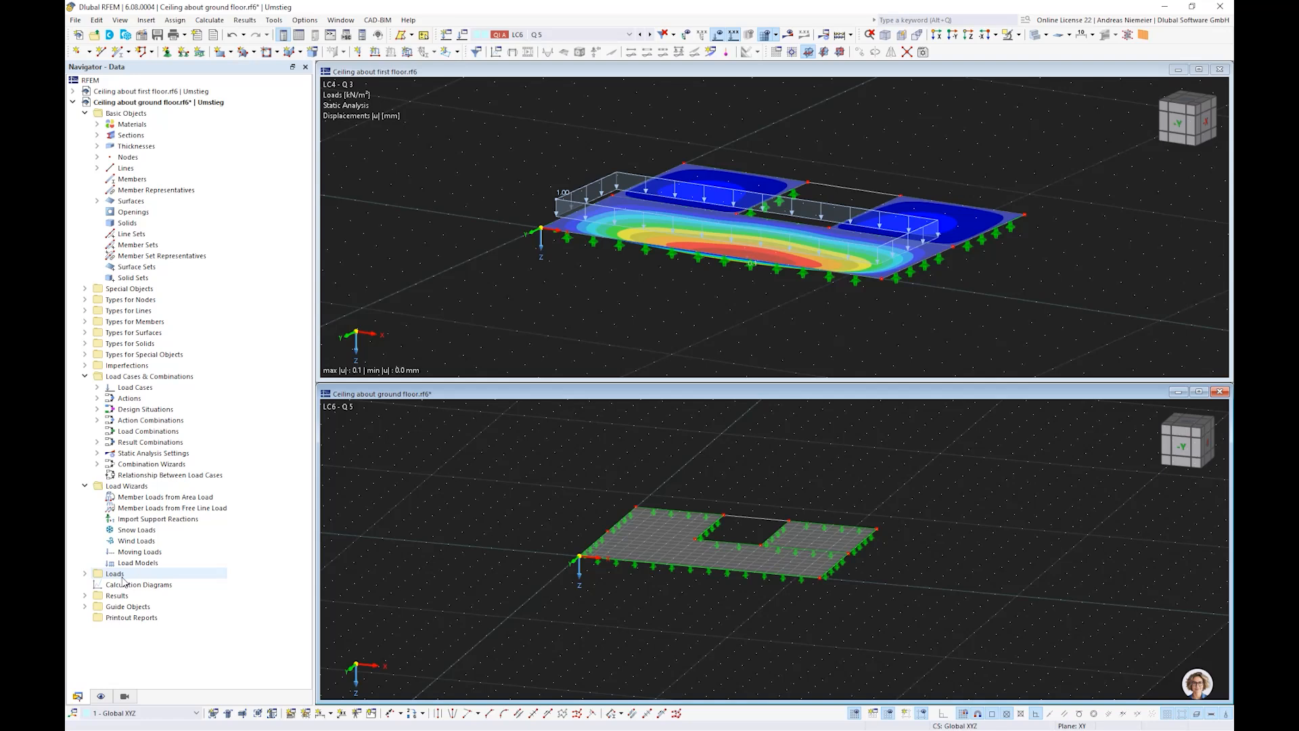
double_click(145, 519)
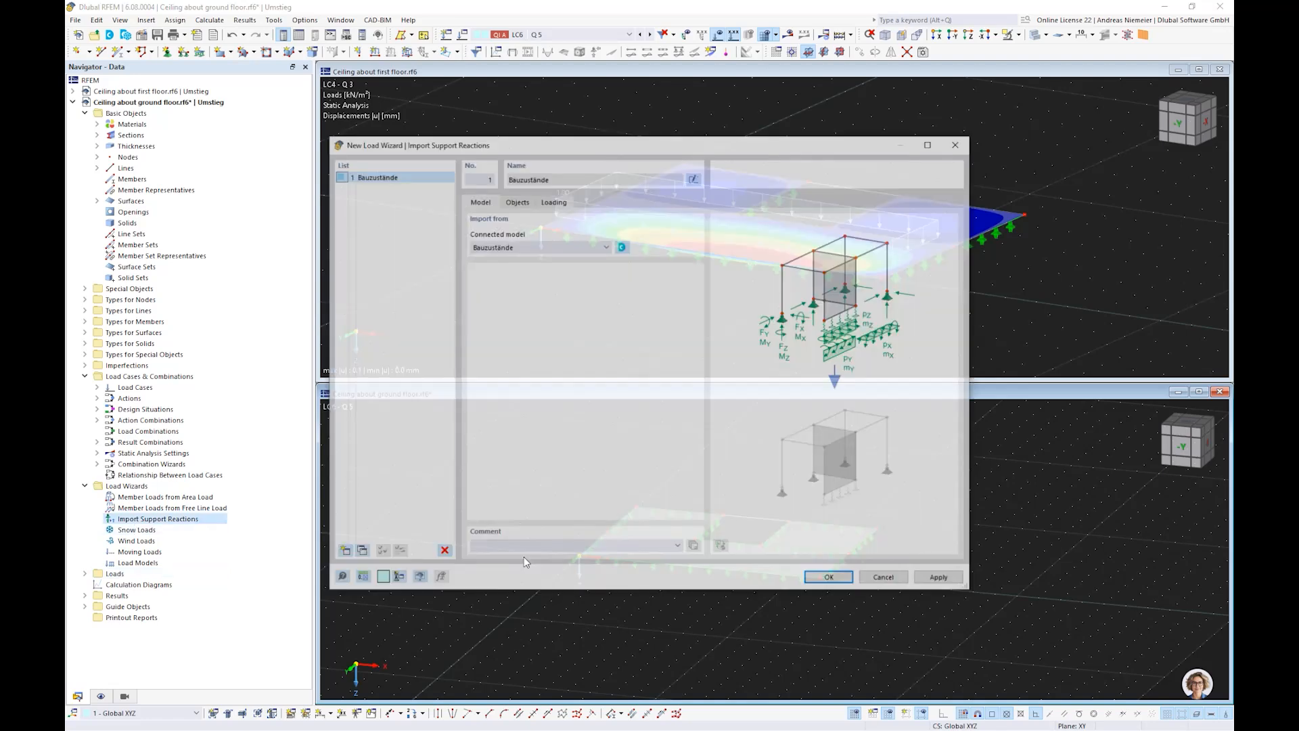
click(527, 248)
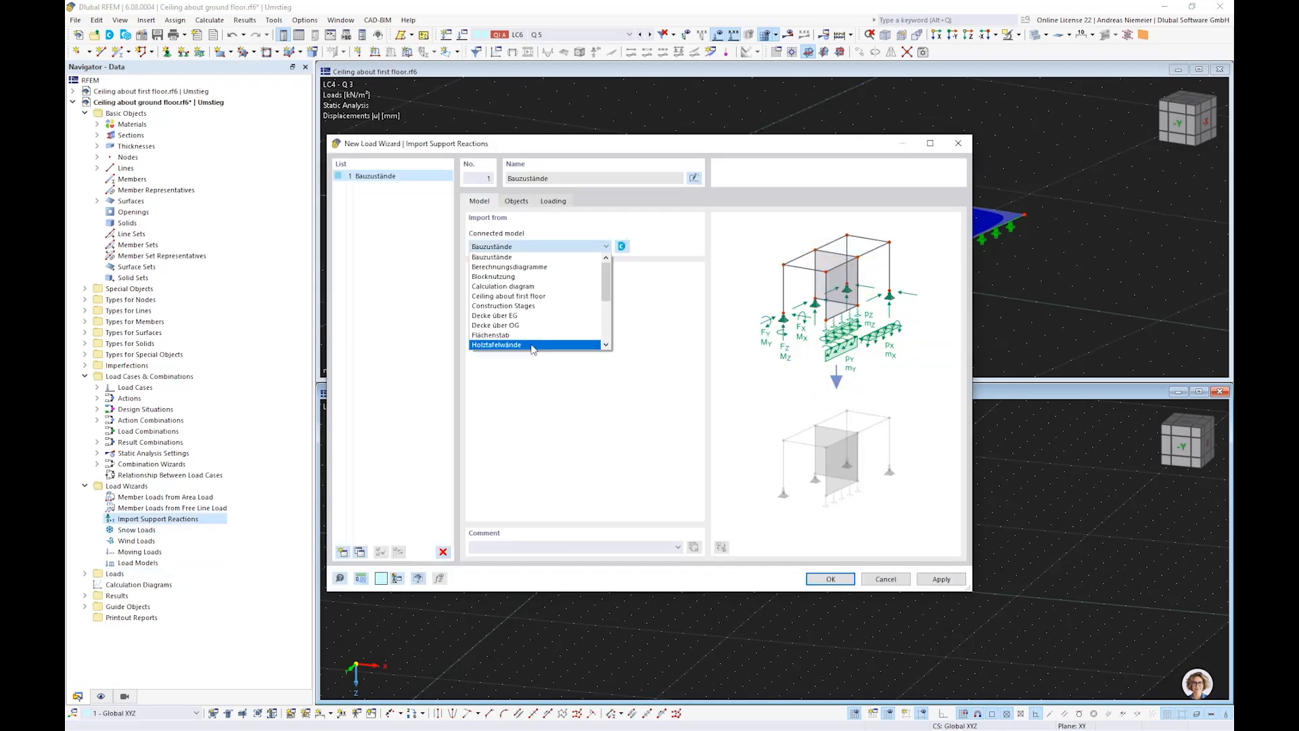
click(513, 298)
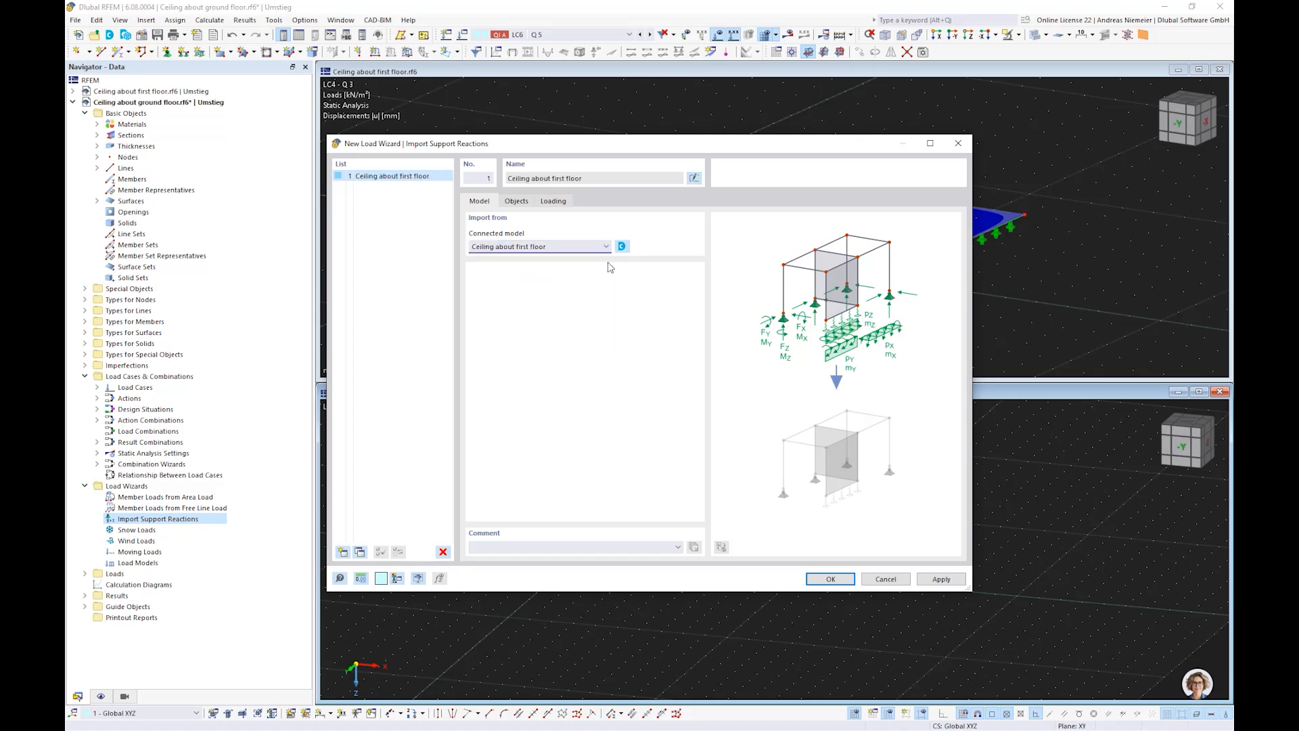
Set the object connection type of the support reaction import to Free loads and move the dialog to uncover the model views.
click(517, 202)
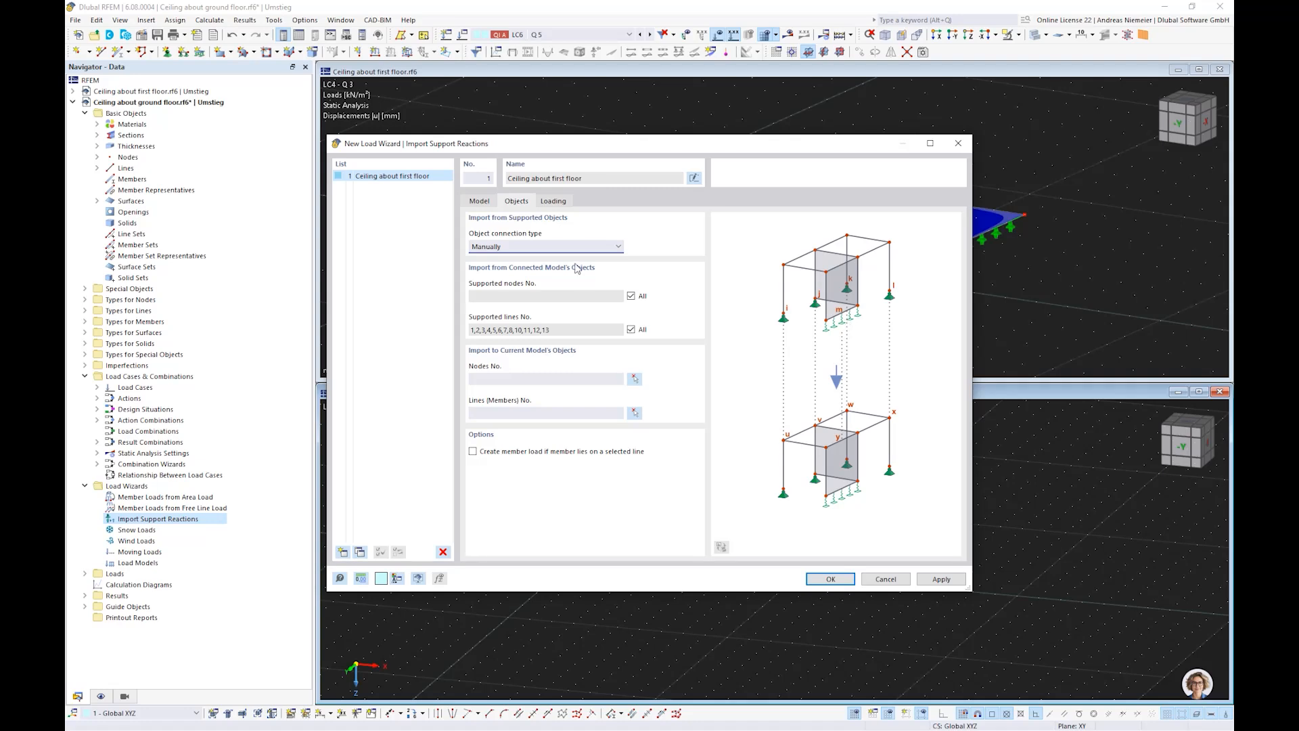
click(562, 246)
click(549, 267)
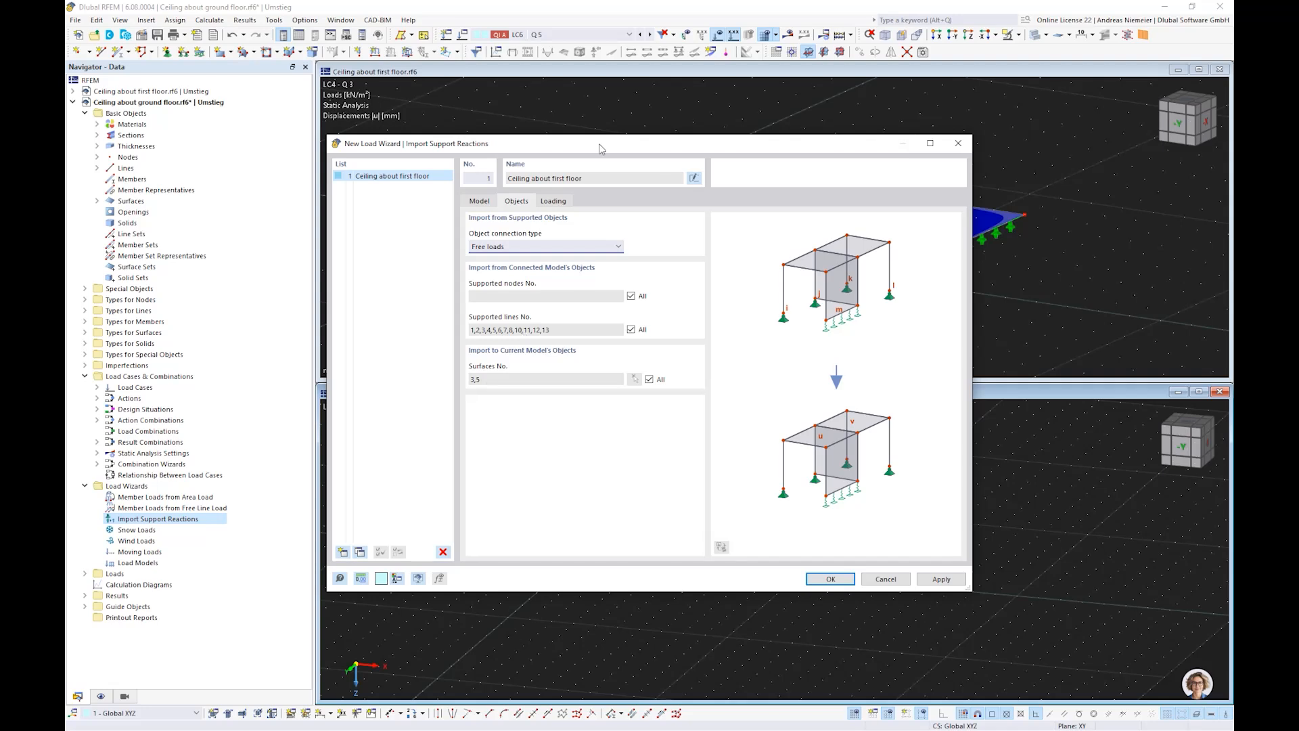
drag(598, 148, 440, 410)
drag(597, 405, 569, 86)
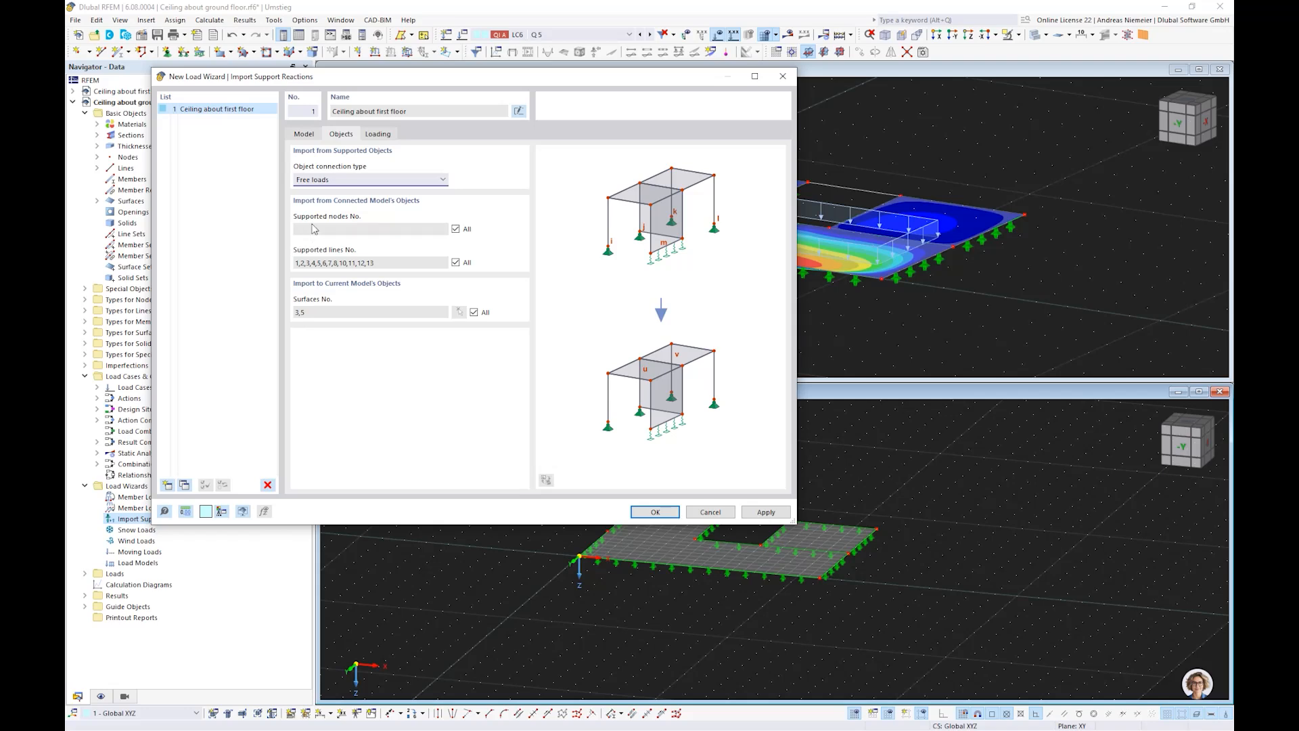
Set the support reaction import's loading connection type to Automatically and check which load cases are paired with each other.
click(389, 136)
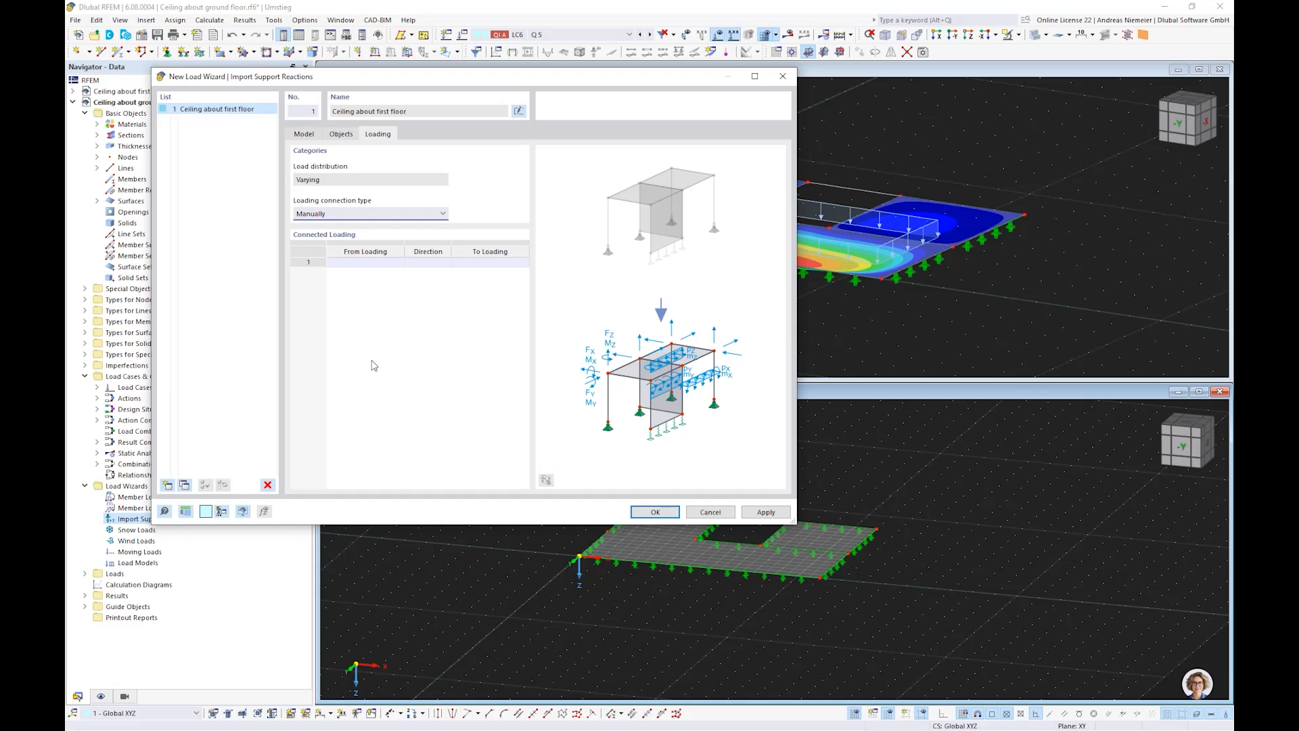
click(341, 214)
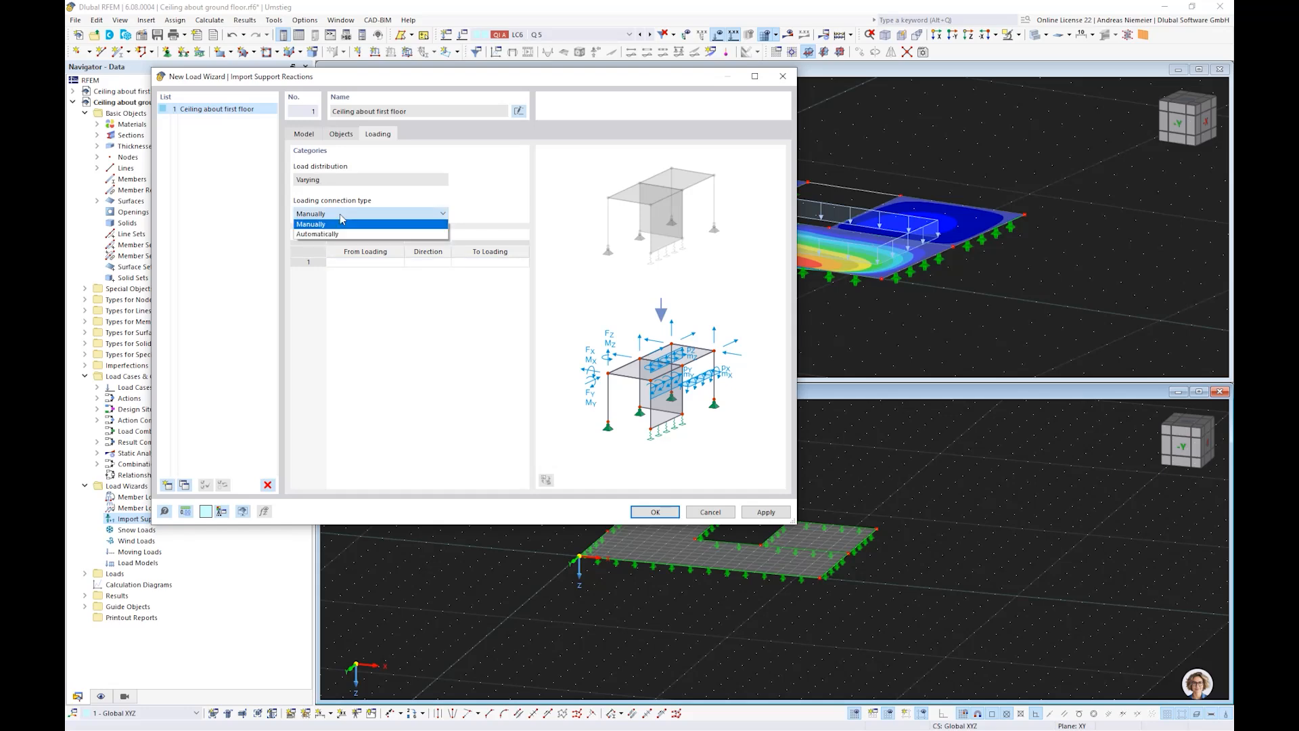
click(336, 234)
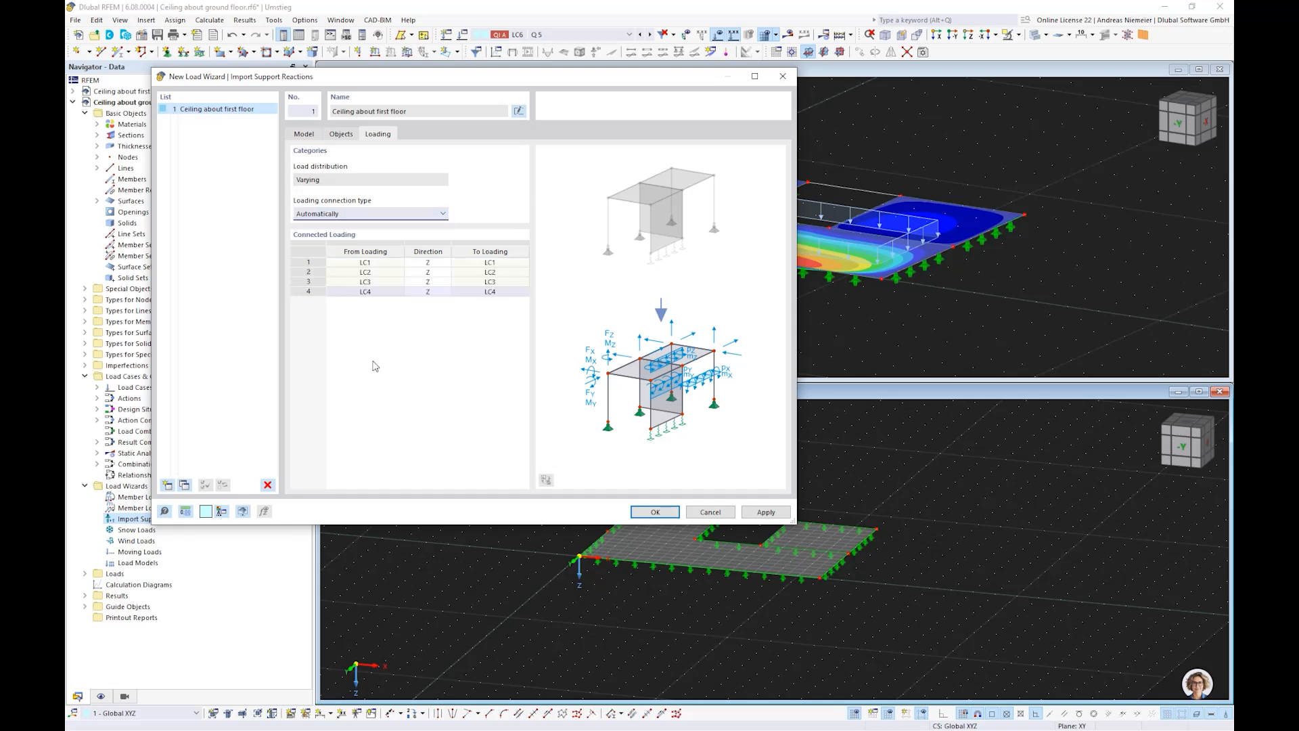
click(369, 265)
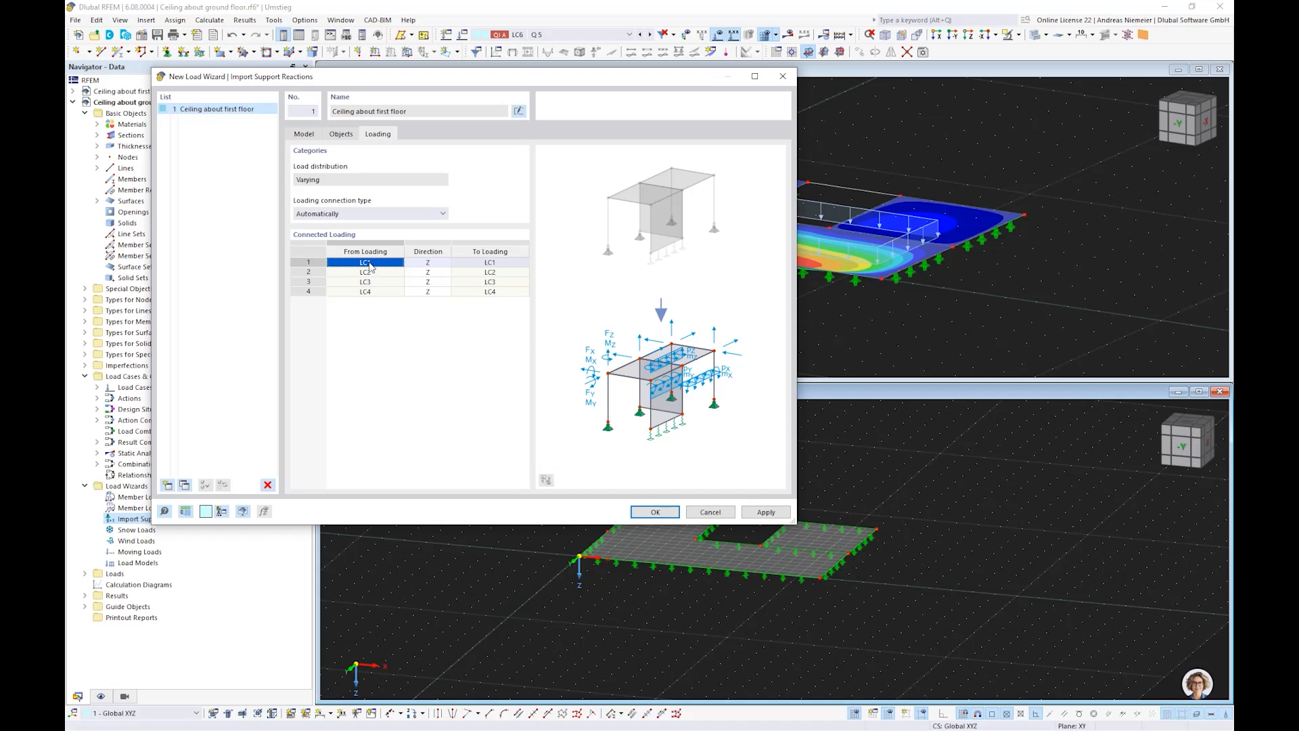
click(501, 257)
click(499, 264)
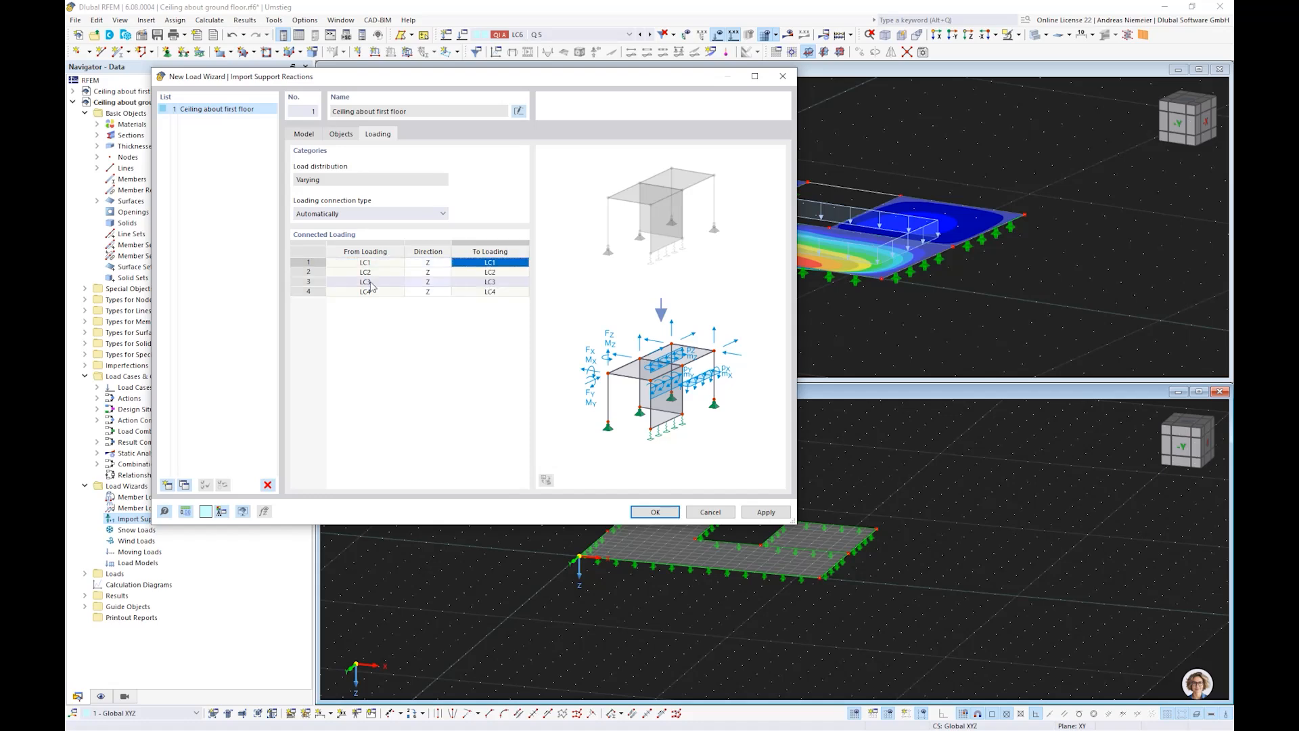
click(370, 285)
click(366, 285)
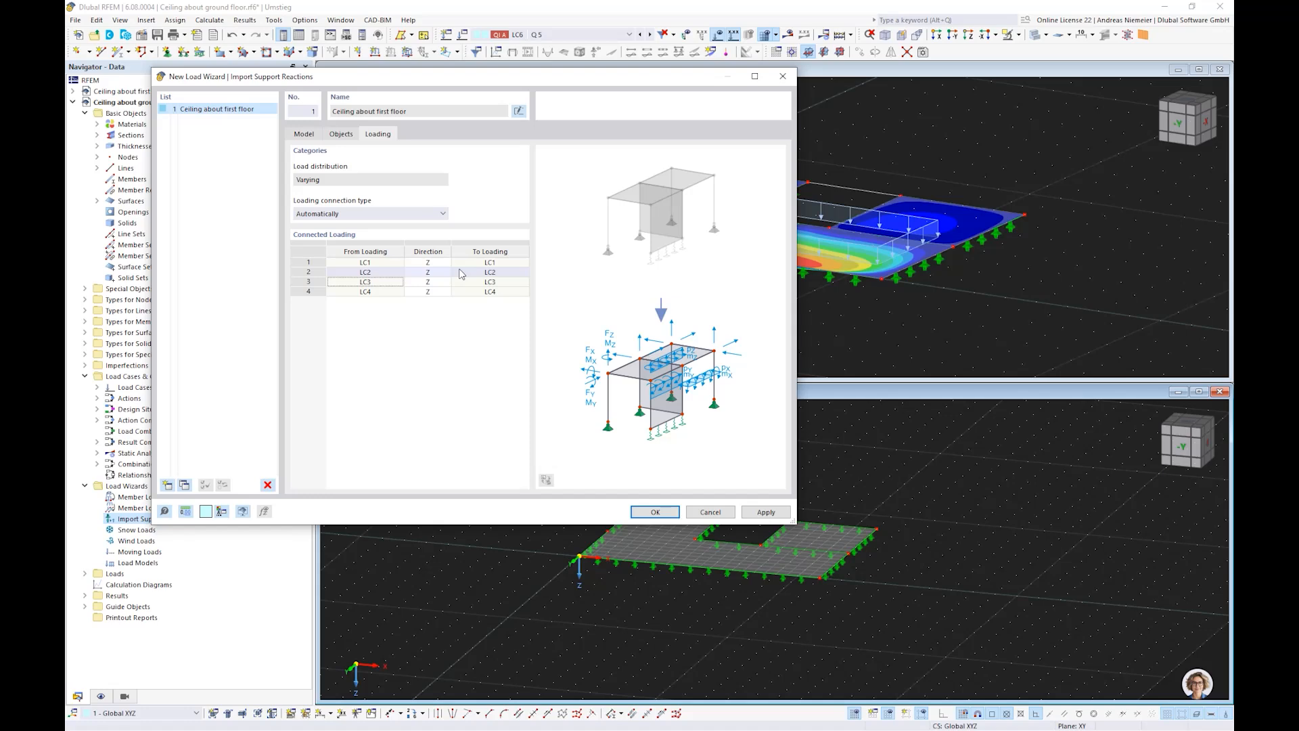
Map the imported loading LC2 to LC4, LC3 to LC5 and LC4 to LC6, and confirm the load wizard.
click(491, 273)
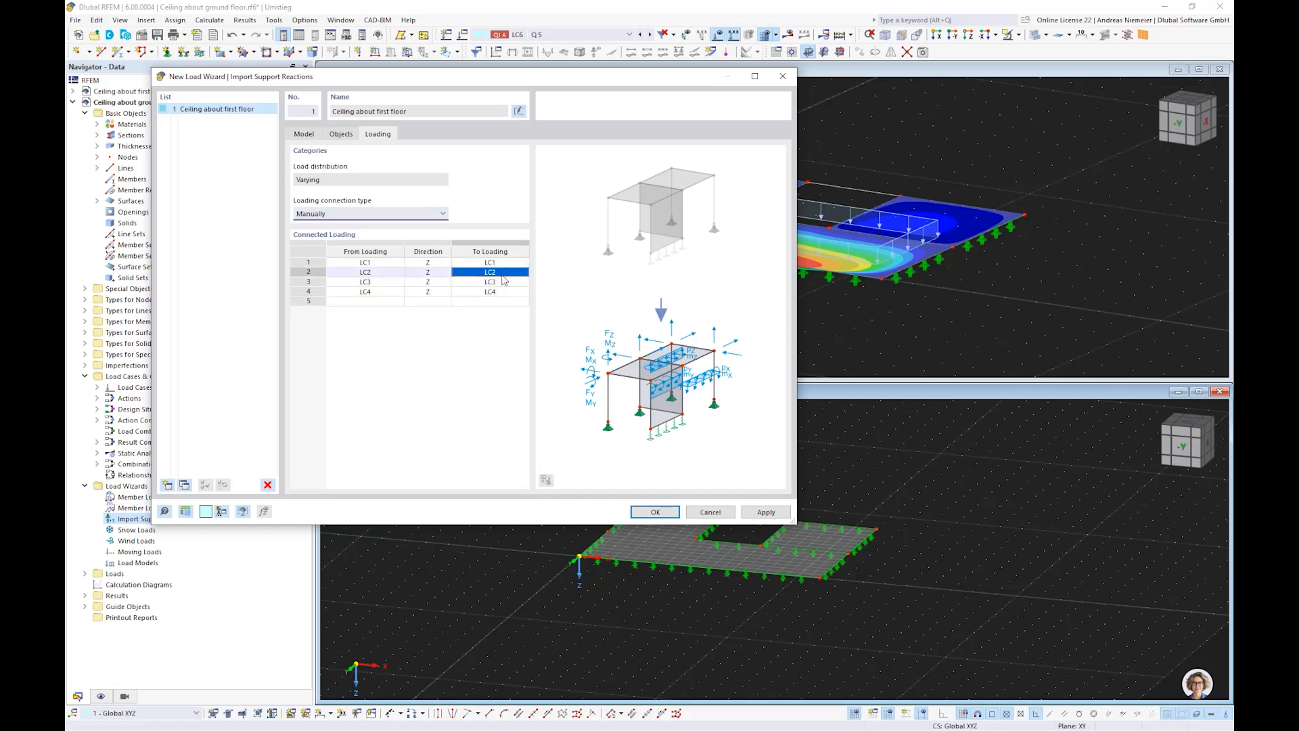
click(502, 273)
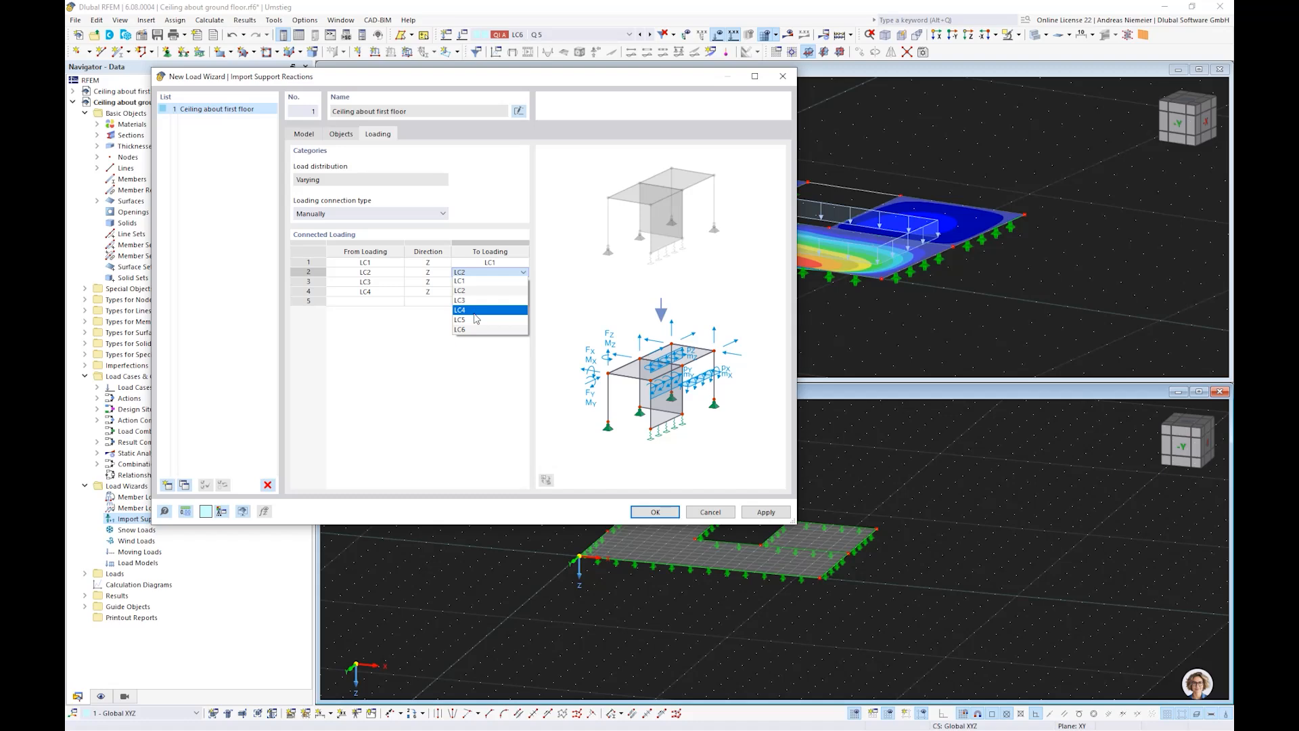
click(476, 310)
click(506, 283)
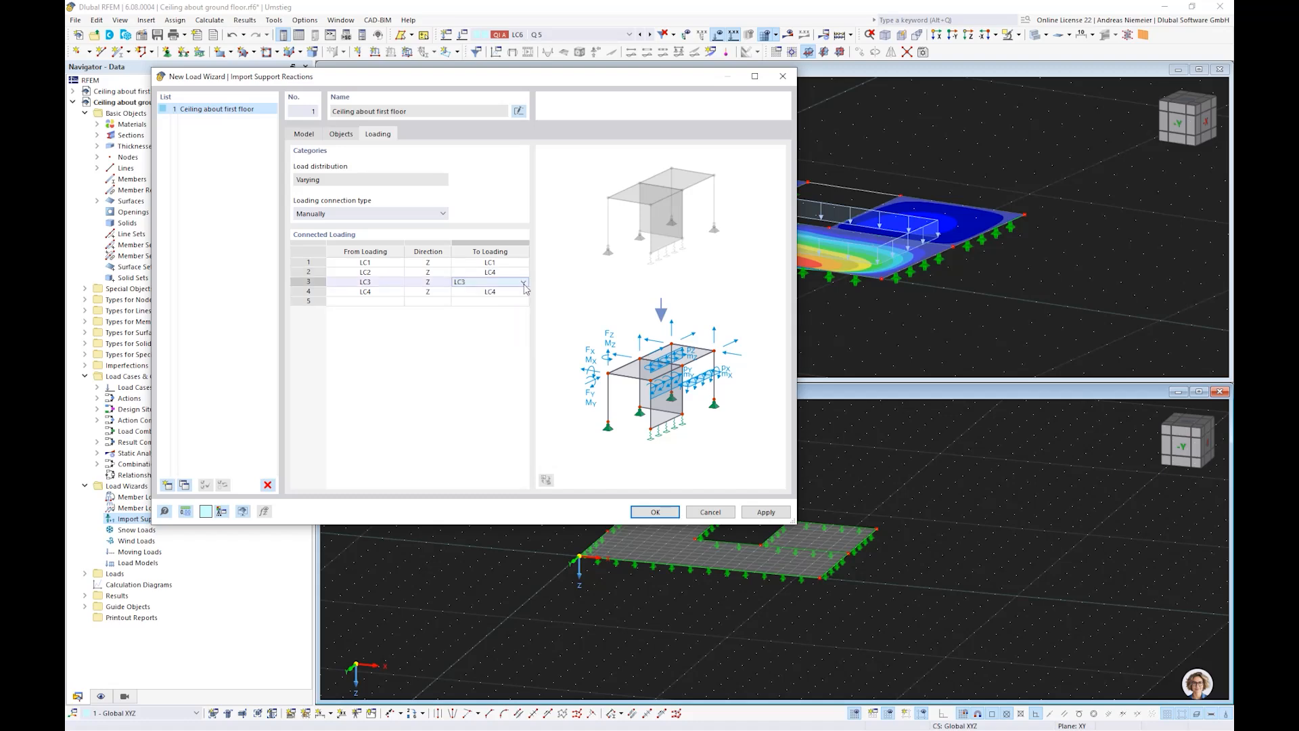
click(522, 283)
click(482, 329)
click(517, 300)
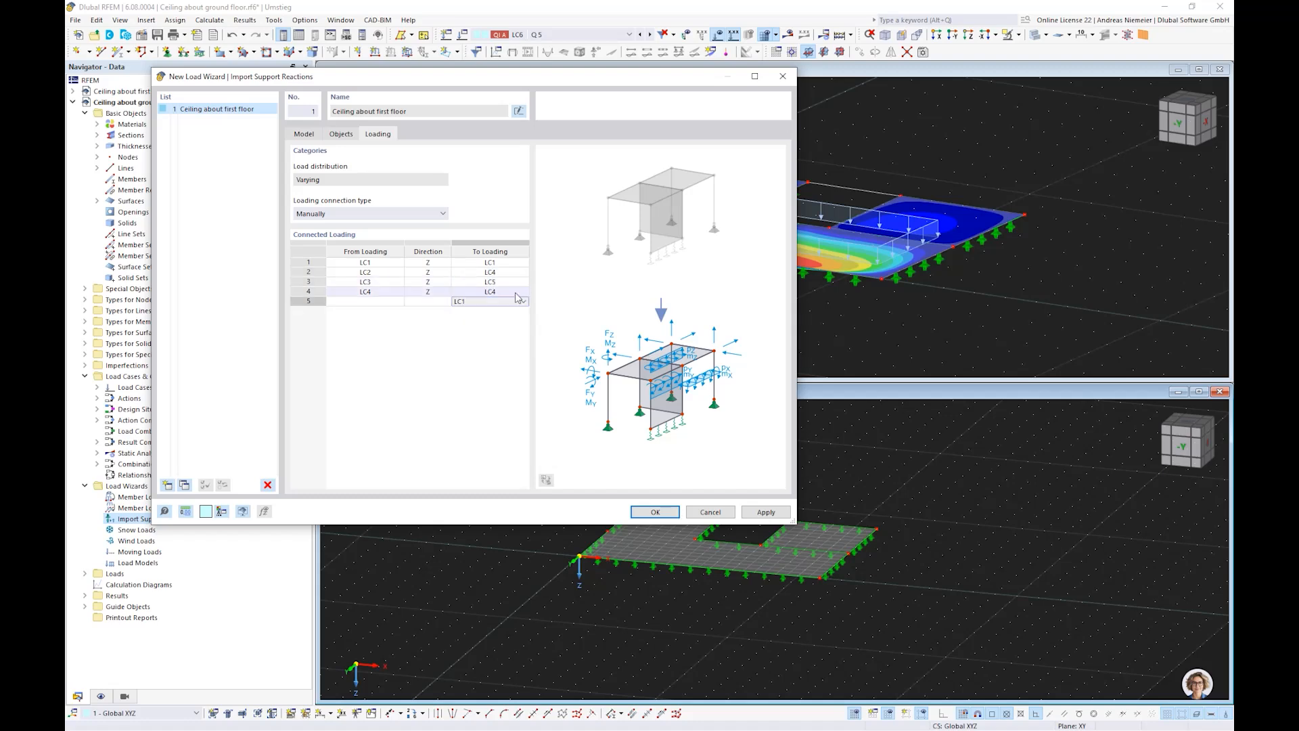
click(516, 293)
click(485, 349)
click(413, 295)
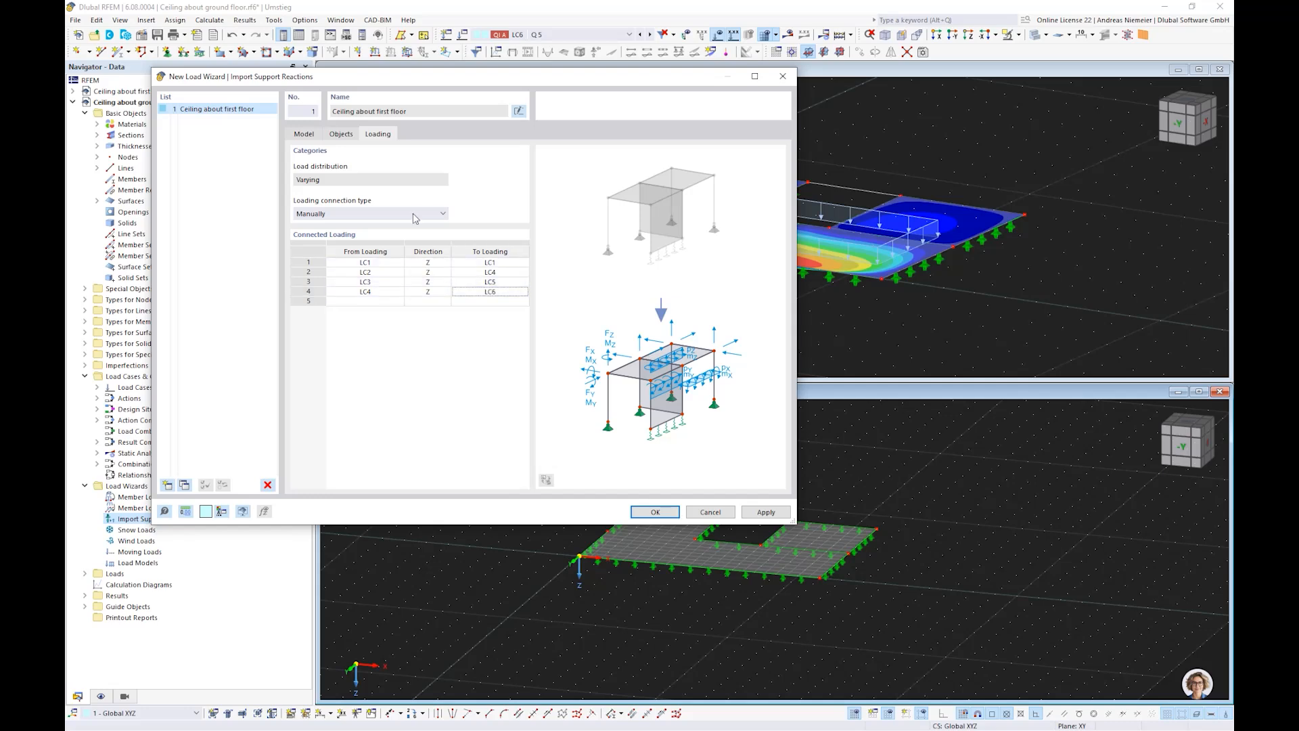
click(654, 512)
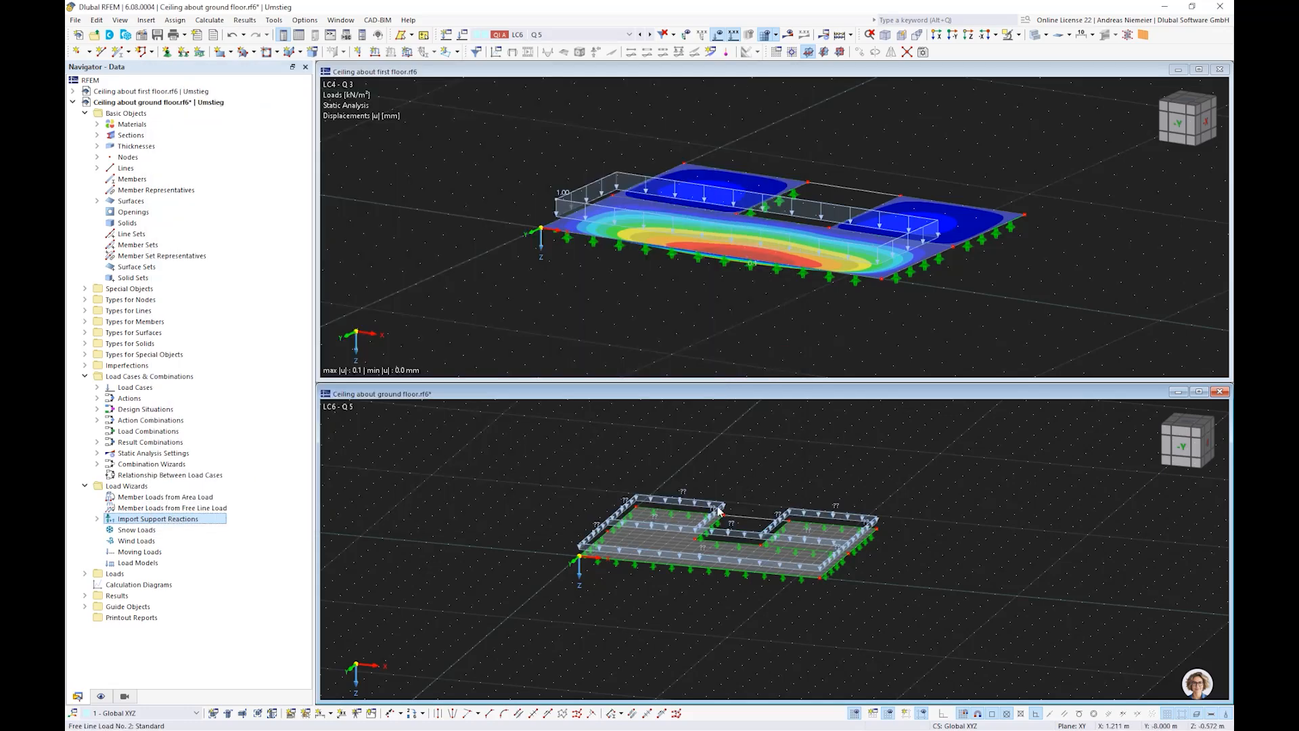
Calculate the ground floor ceiling model and display the deformations of LC6 - Q 5 together with the imported line loads.
scroll(717, 506, up, 3)
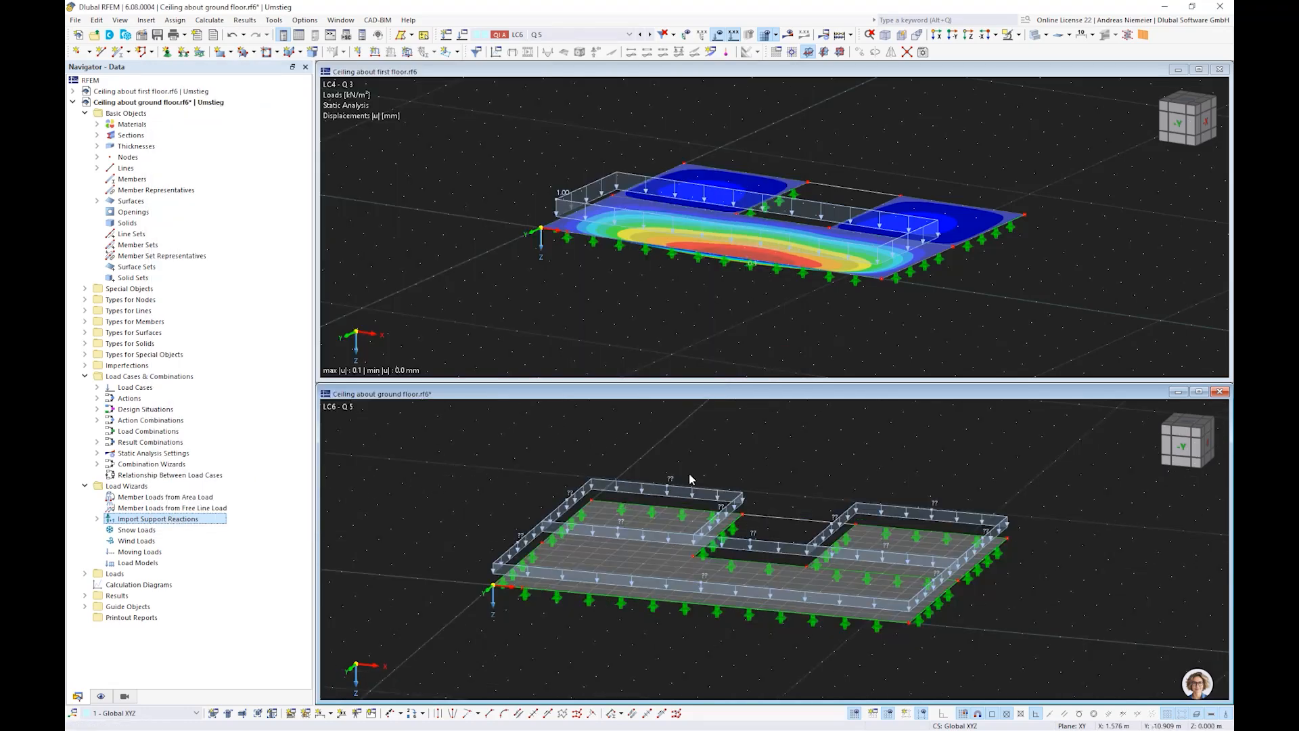
click(840, 36)
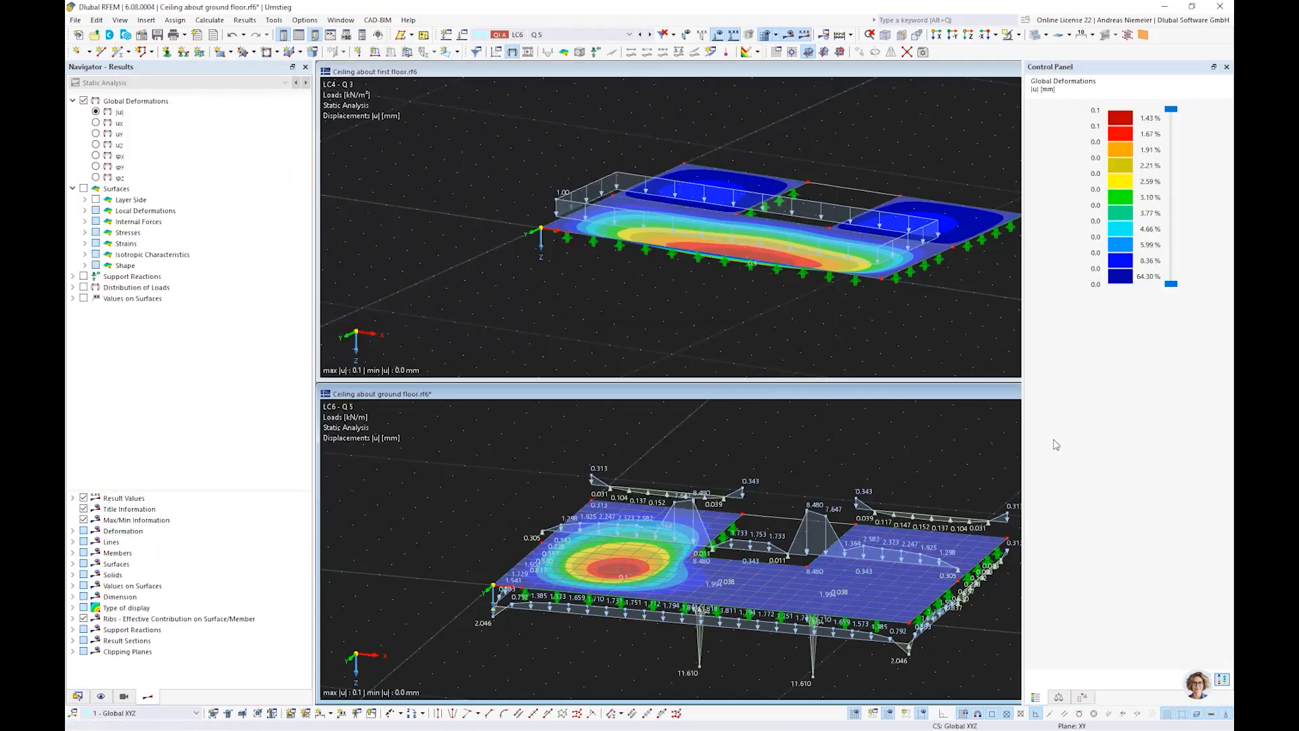
middle_drag(725, 445, 643, 434)
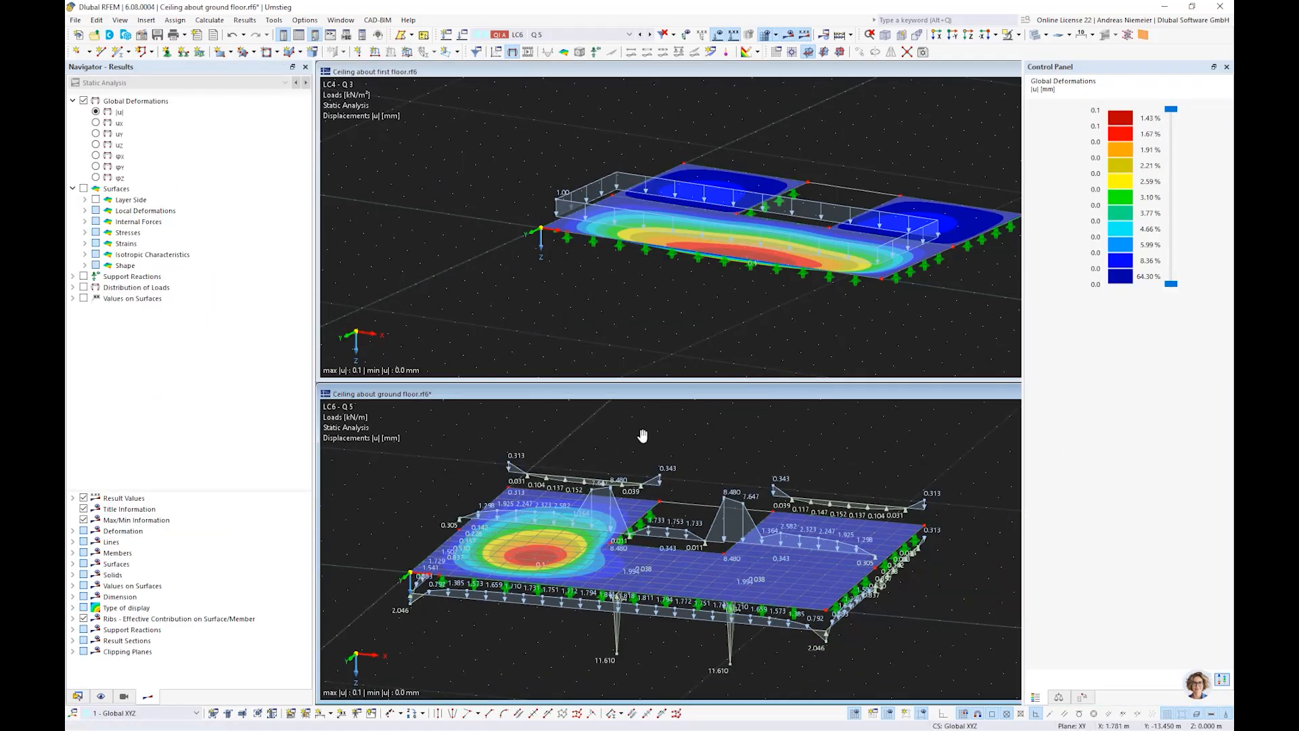
scroll(631, 534, down, 2)
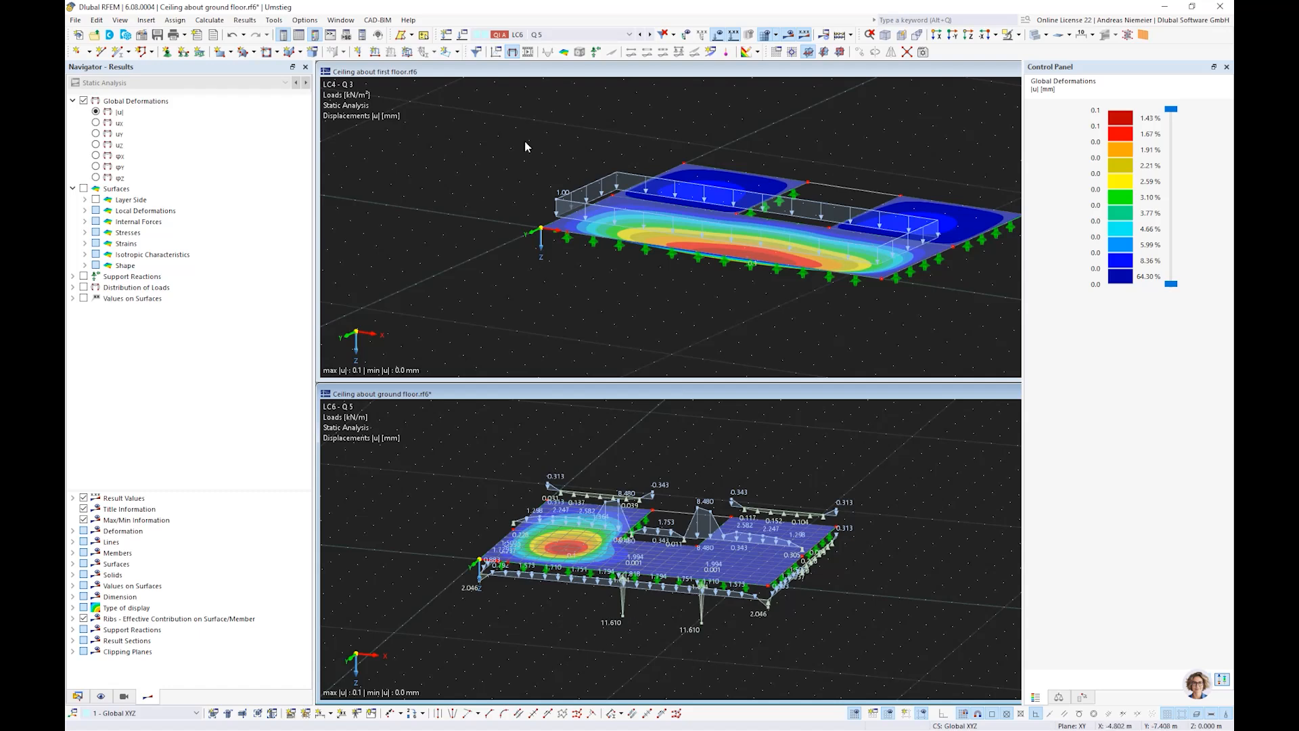
Examine the loads and deformations of the ground floor ceiling model in load cases LC1 to LC6.
click(552, 35)
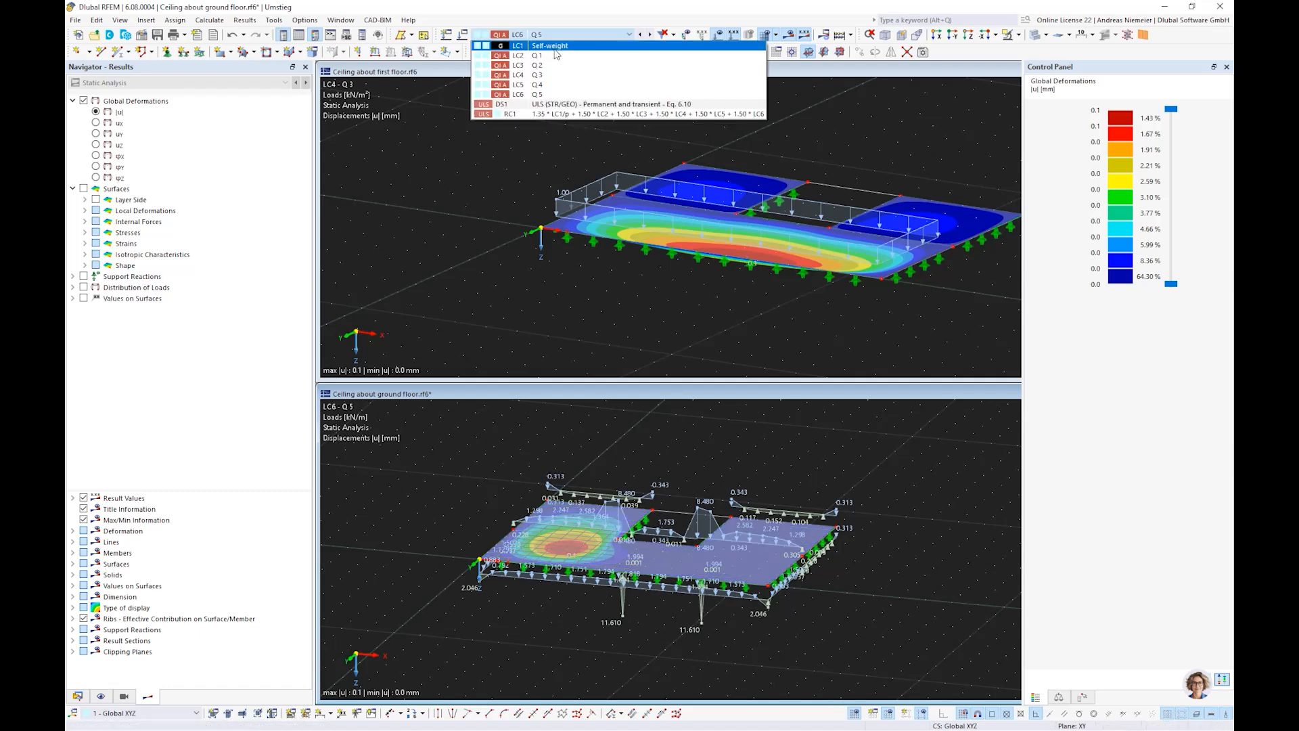
click(556, 46)
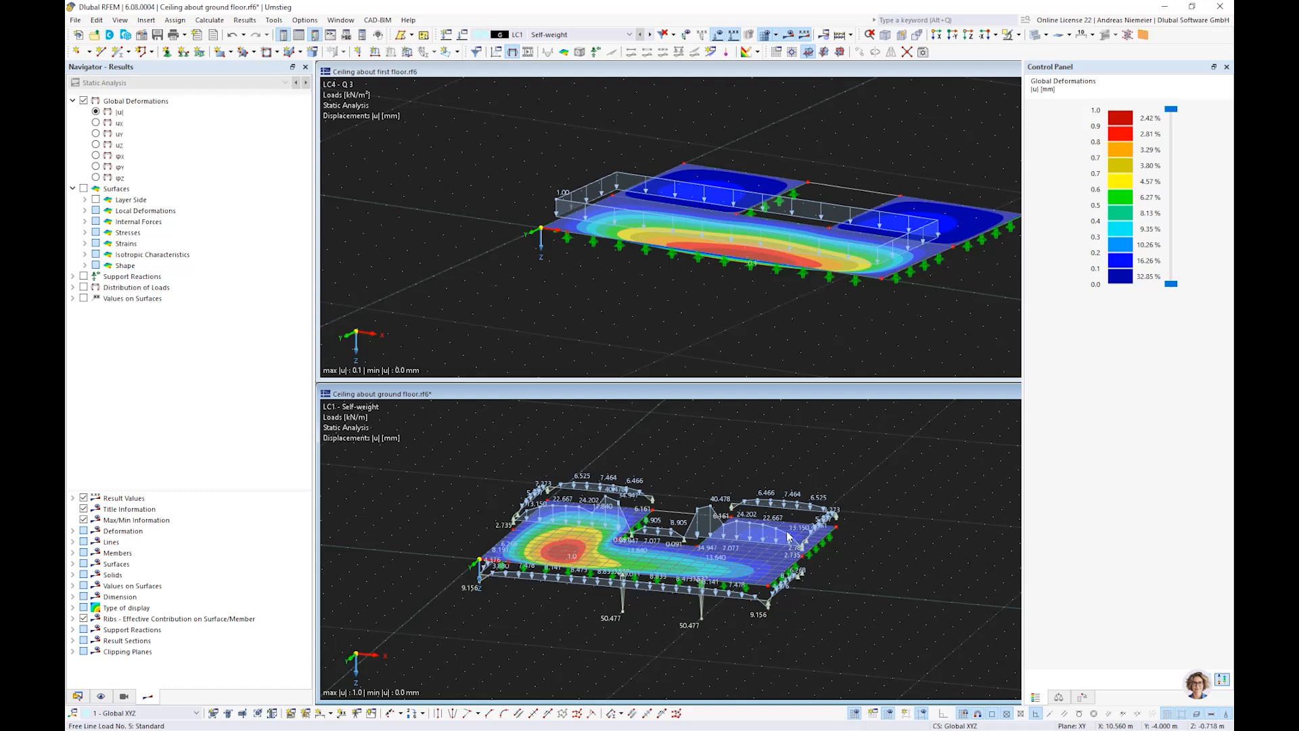
scroll(559, 563, up, 3)
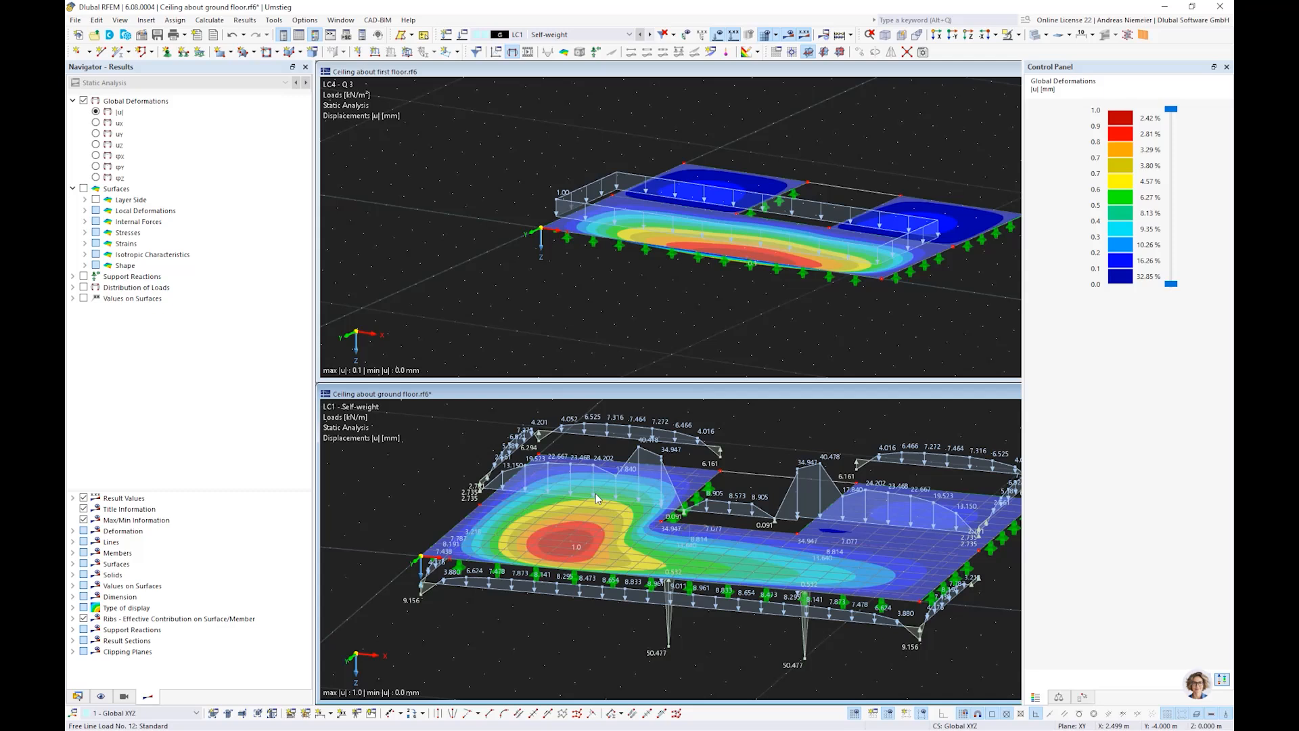
scroll(592, 516, down, 2)
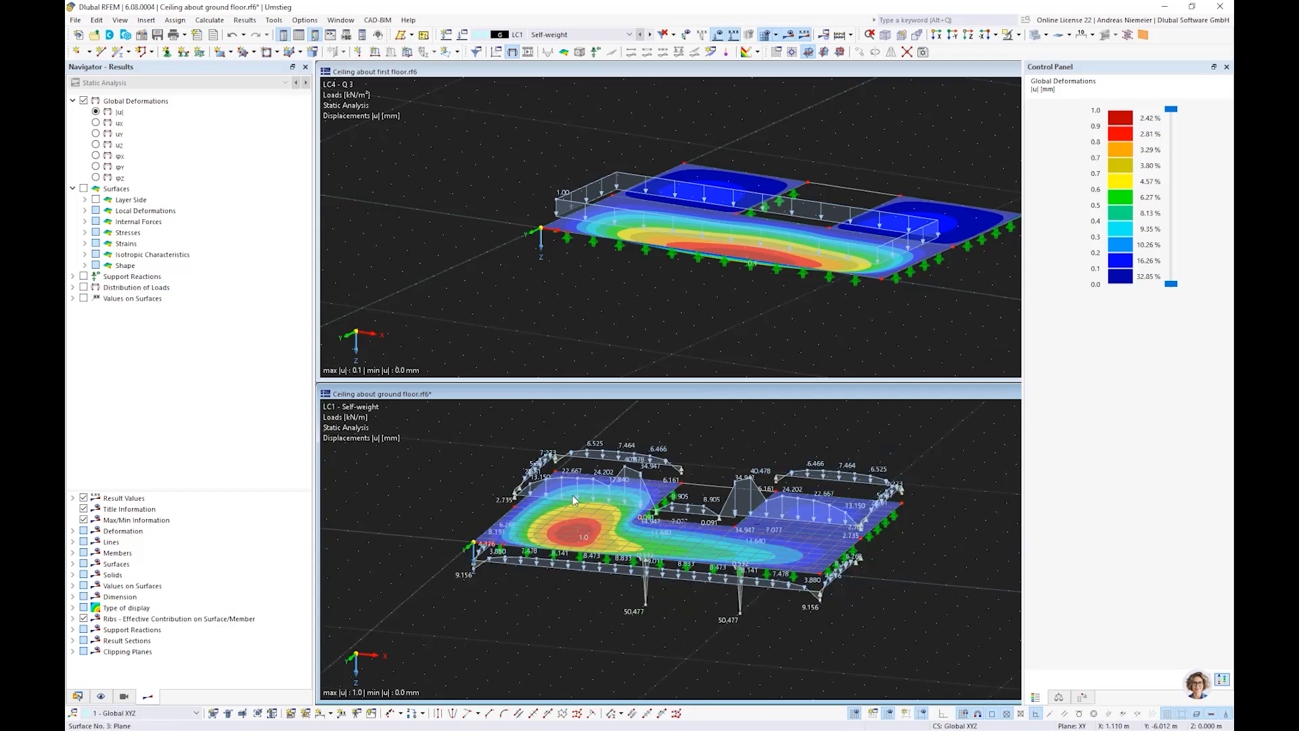
click(586, 35)
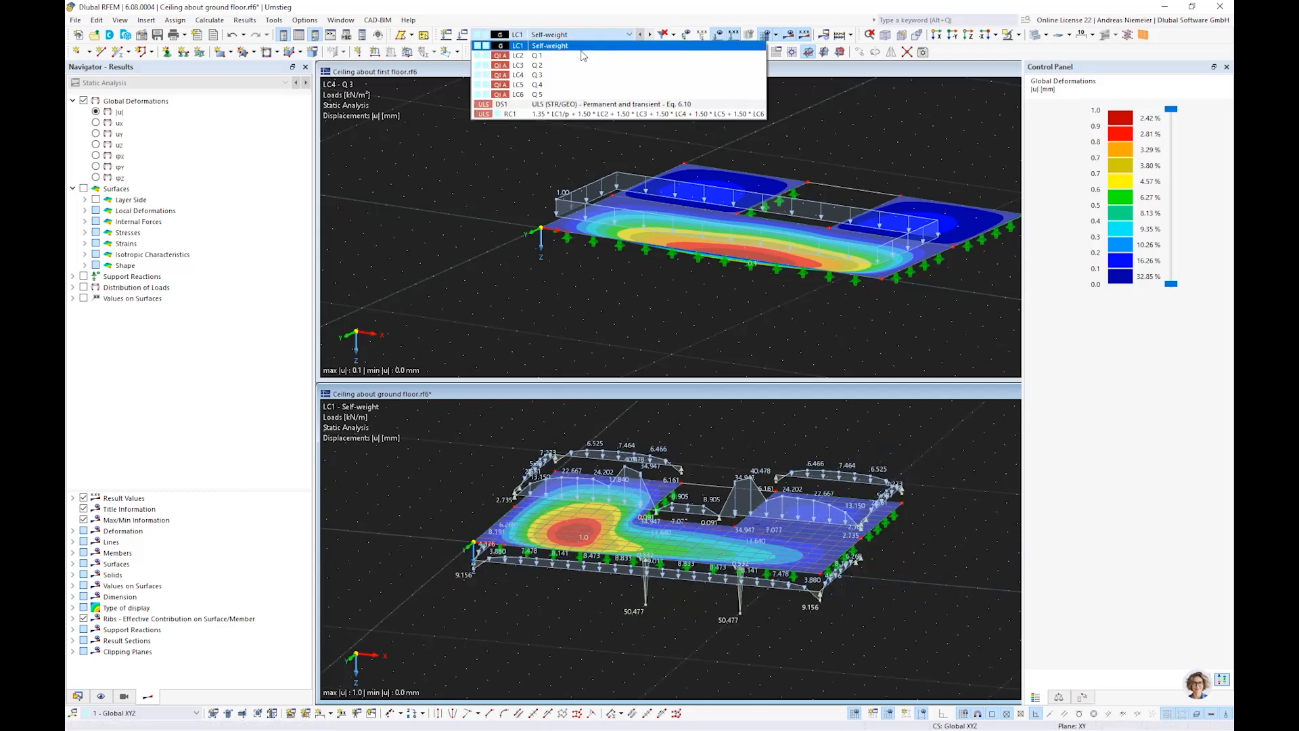
click(583, 55)
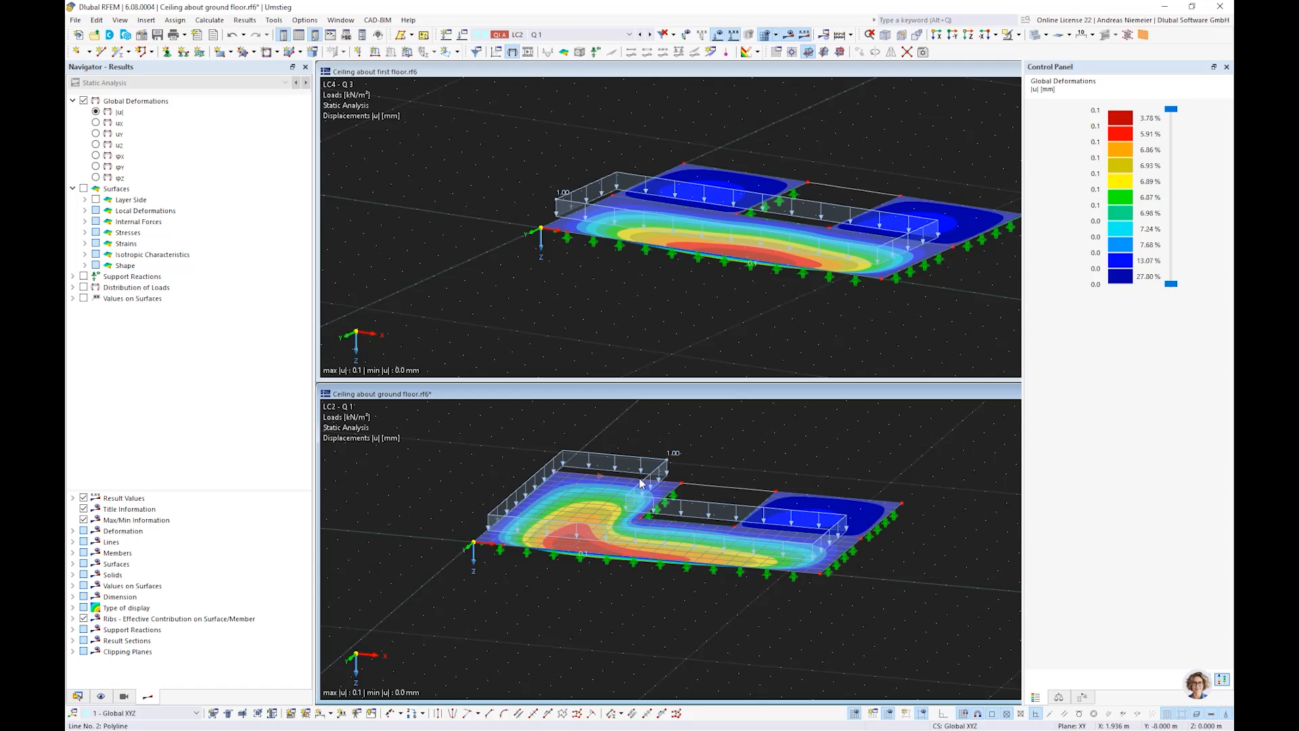
click(650, 34)
click(650, 35)
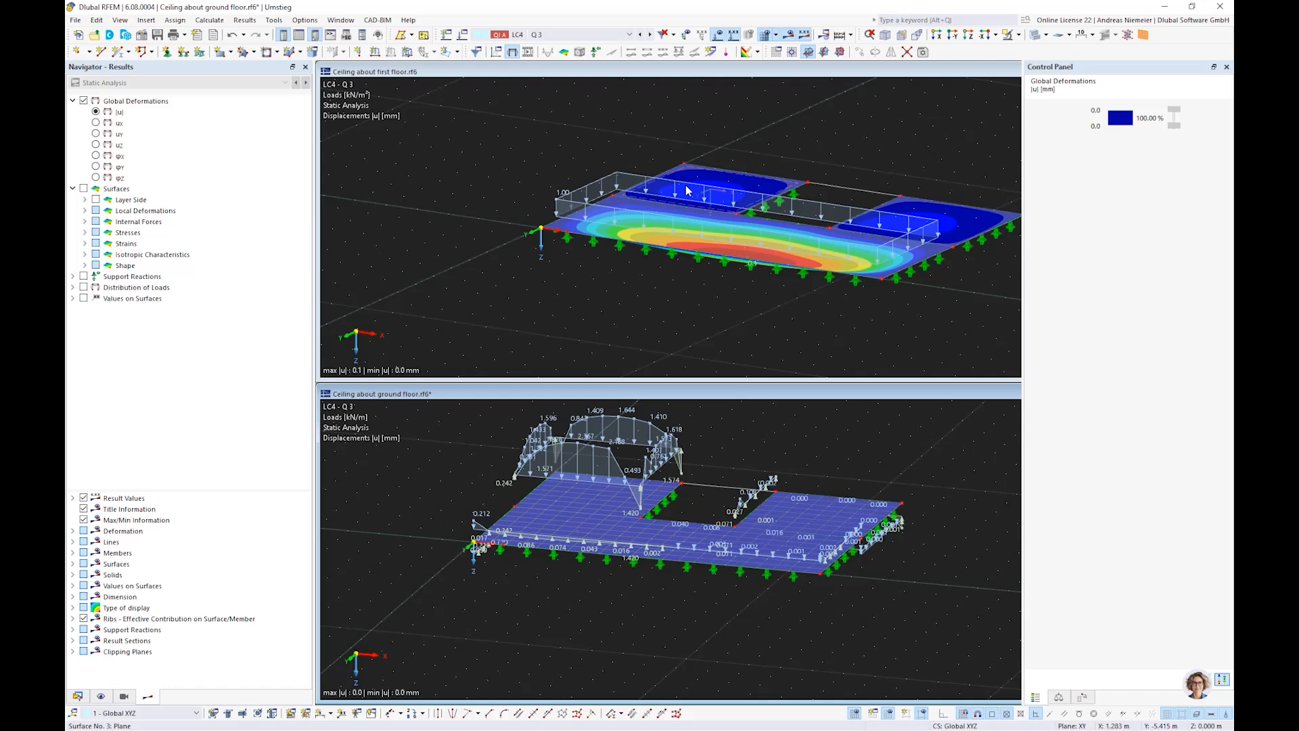
click(648, 35)
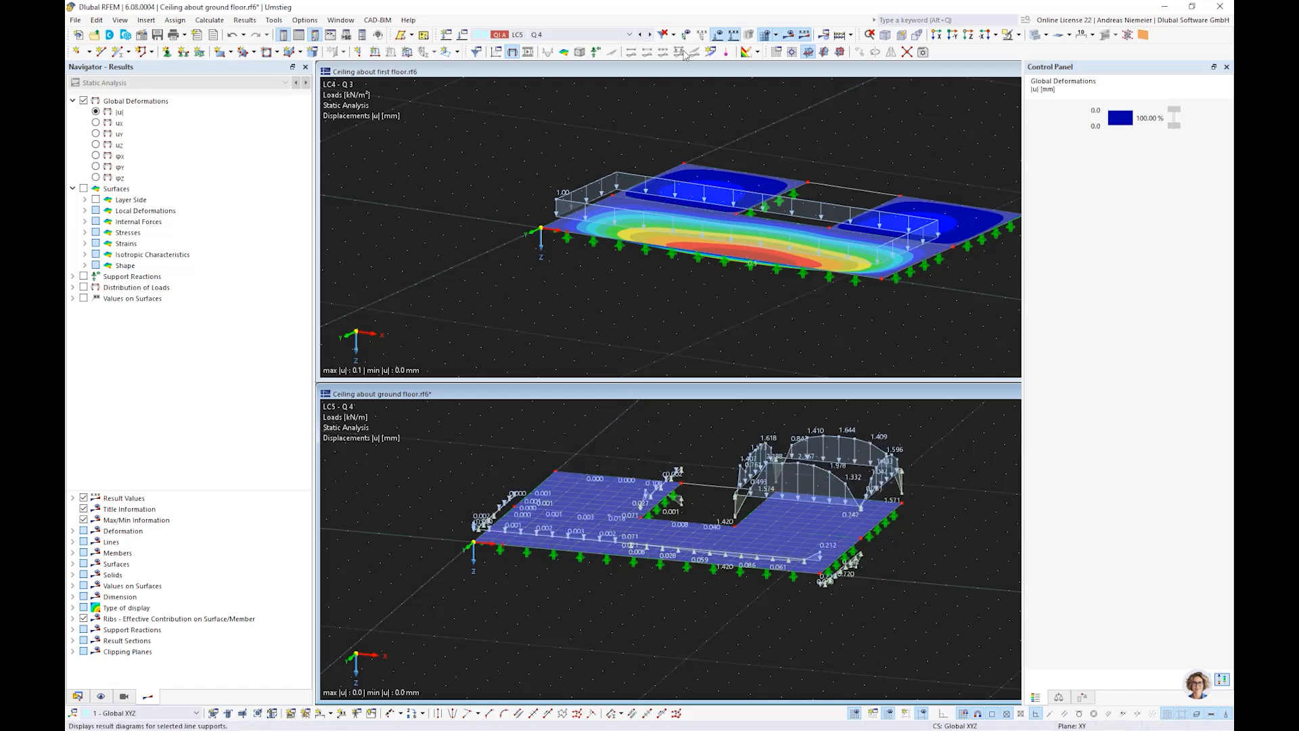
click(650, 34)
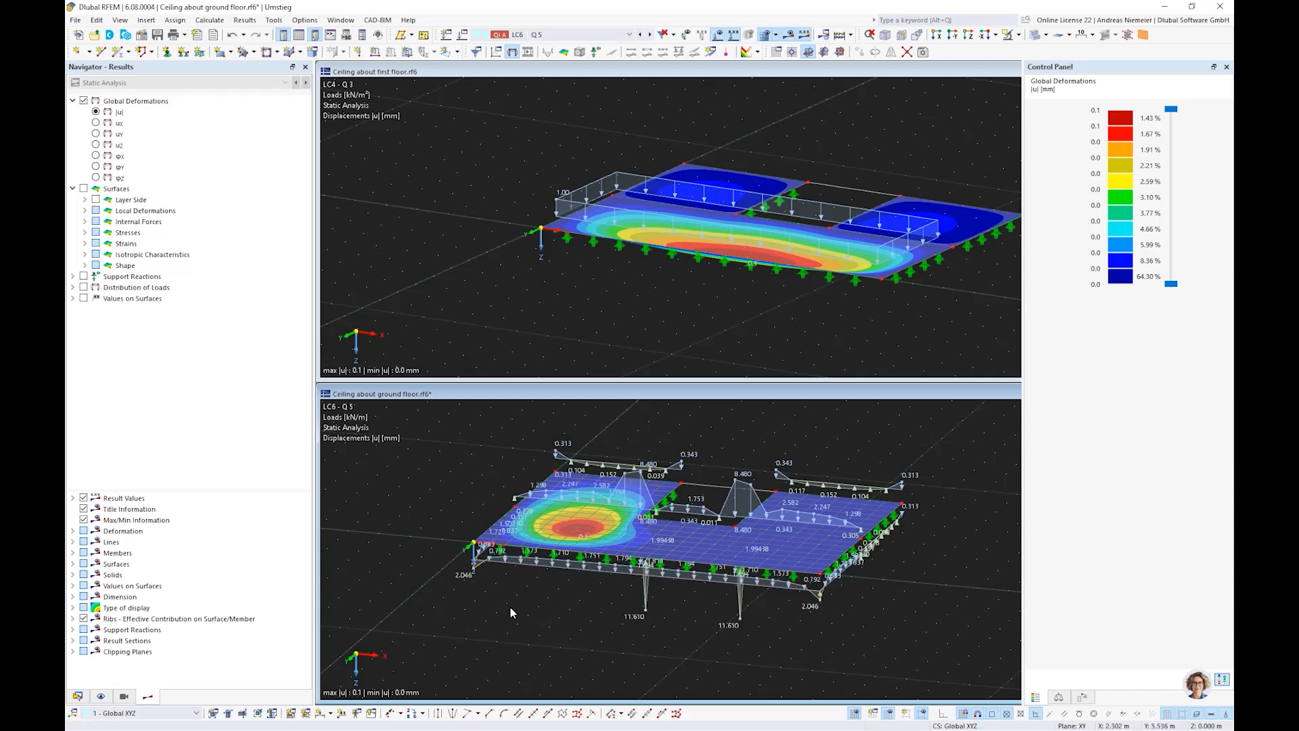
ctrl+middle_drag(593, 616, 543, 600)
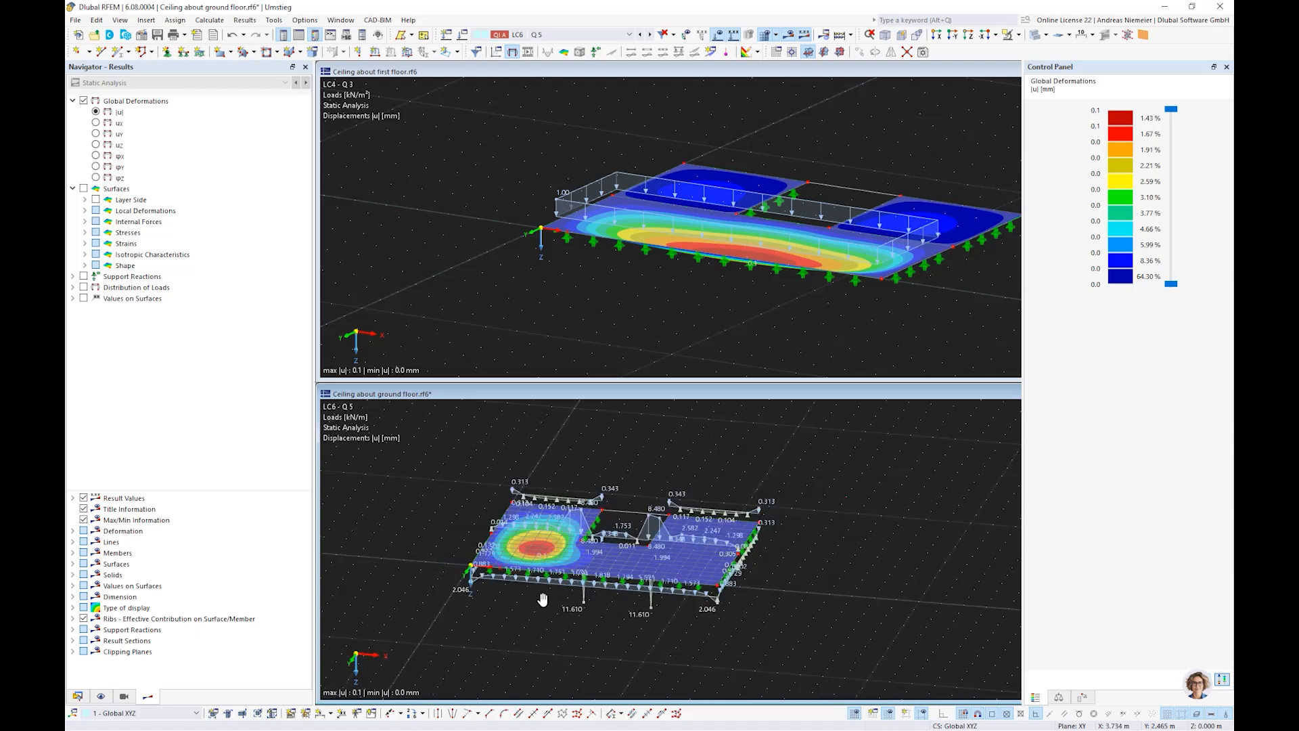
scroll(546, 598, up, 2)
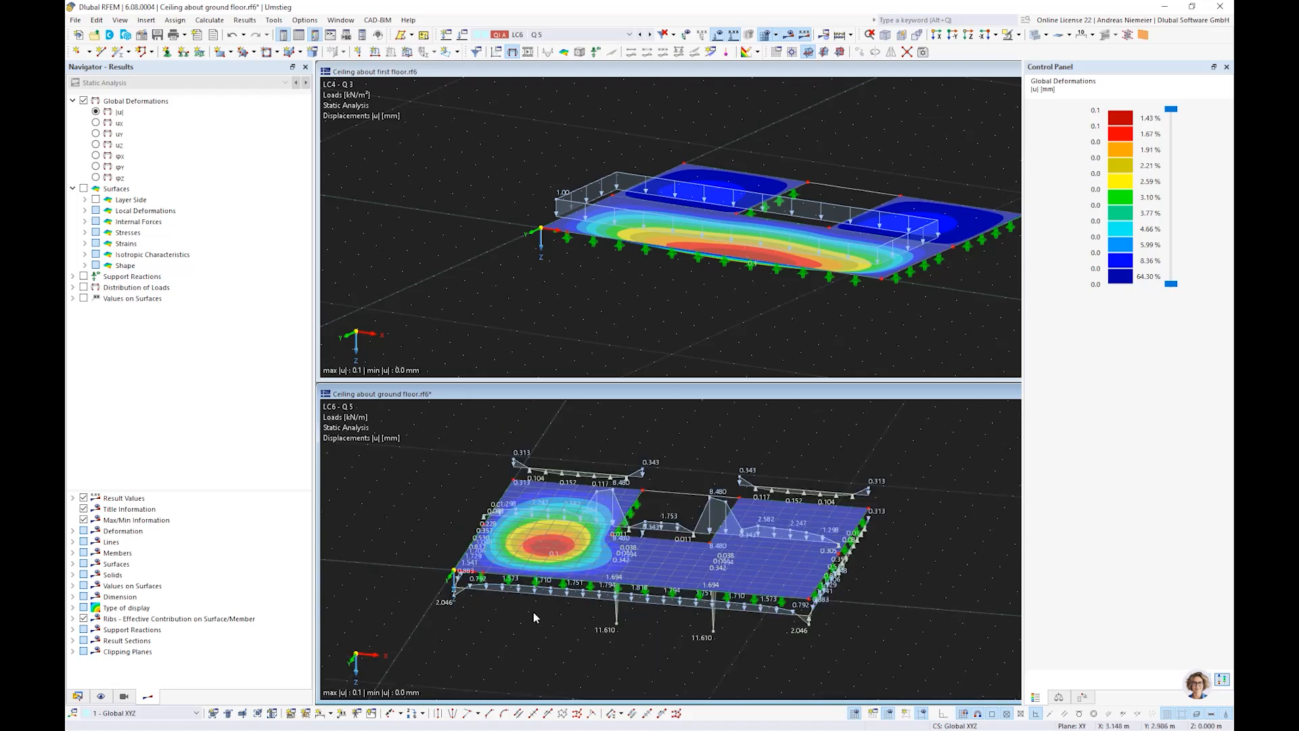
Add a uniform 1 kN/m line load in direction ZL to both short end edges of the first floor ceiling in LC1 - Self-weight.
middle_drag(551, 270, 551, 316)
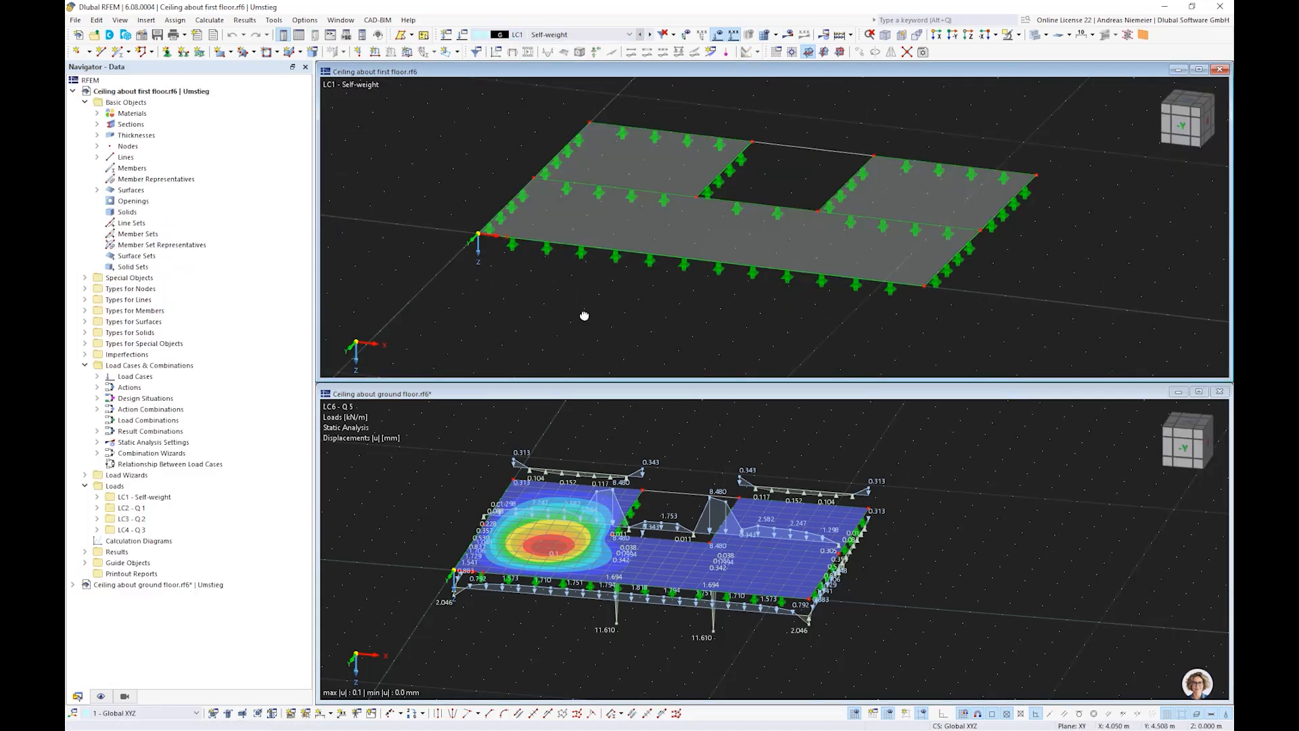
ctrl+middle_drag(584, 315, 542, 227)
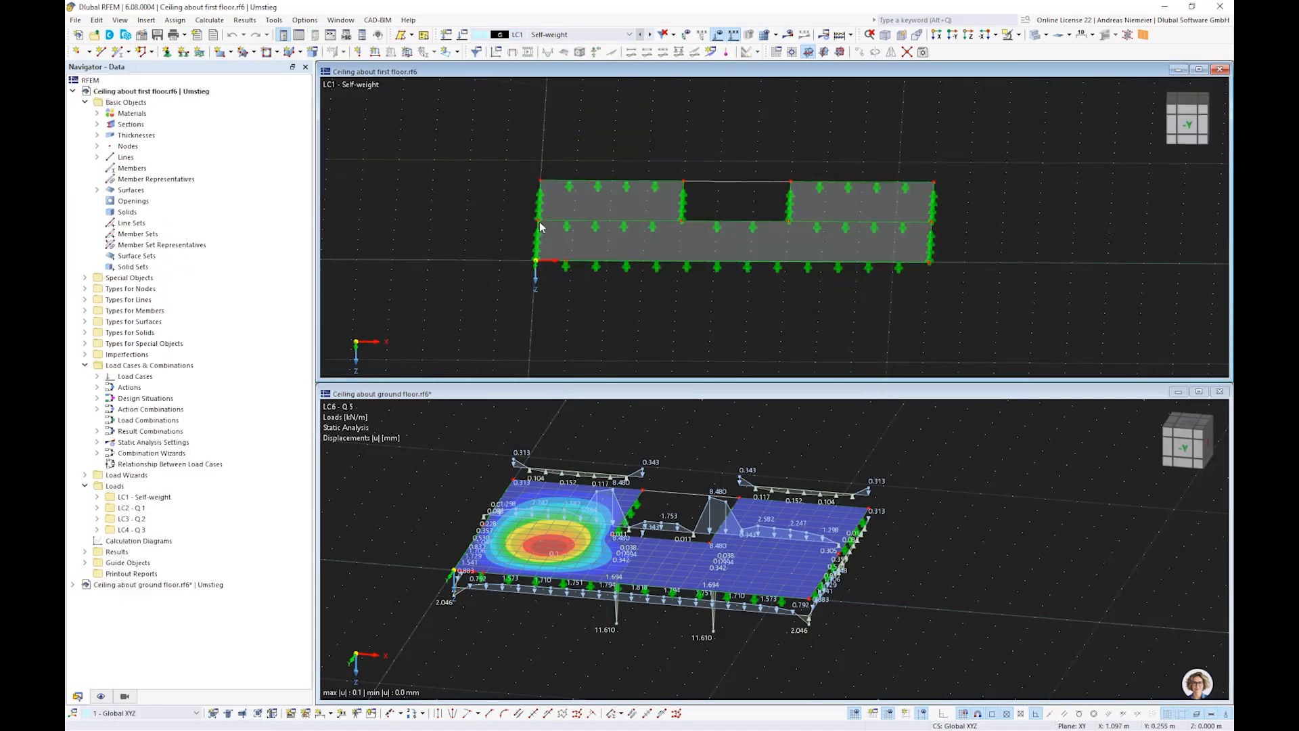
click(375, 52)
click(540, 232)
text(1)
key(Return)
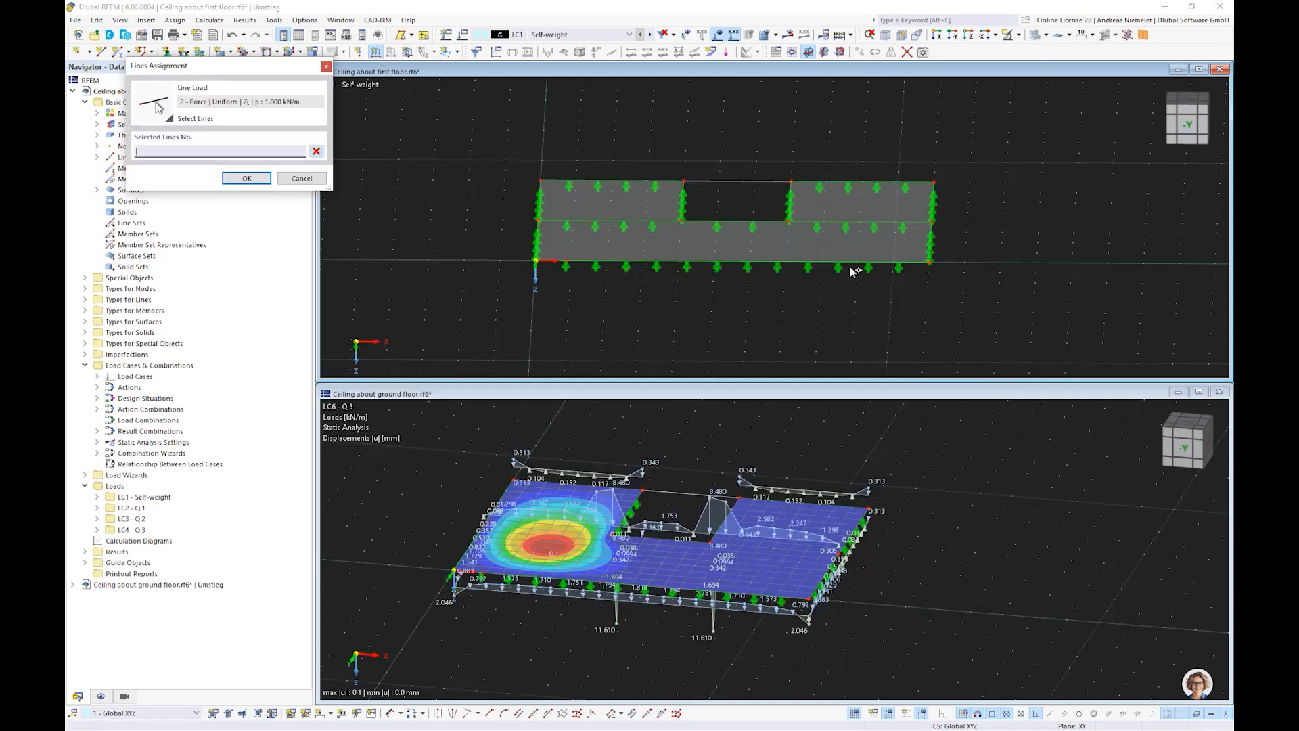
drag(517, 214, 556, 291)
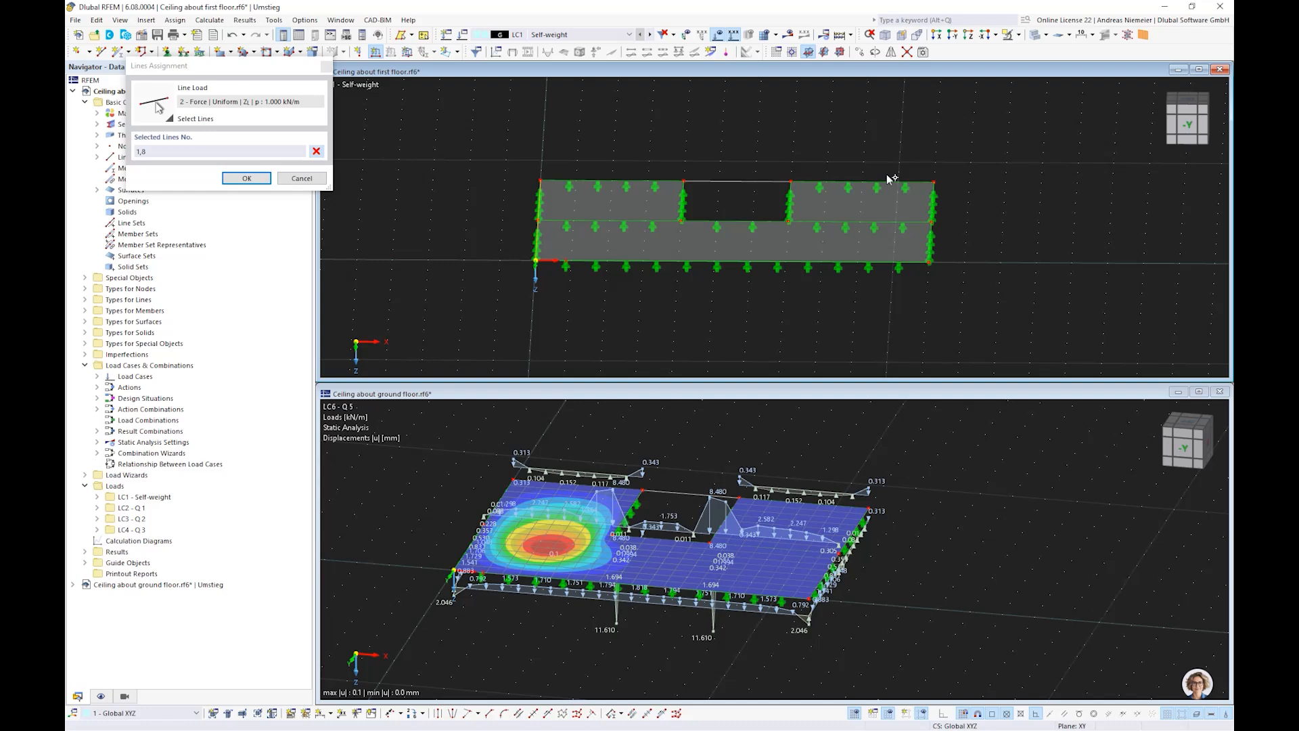
click(248, 179)
Add a uniform 1 kN/m line load in direction XL to the first floor ceiling's right end edge, opposite the origin, in LC1.
click(376, 52)
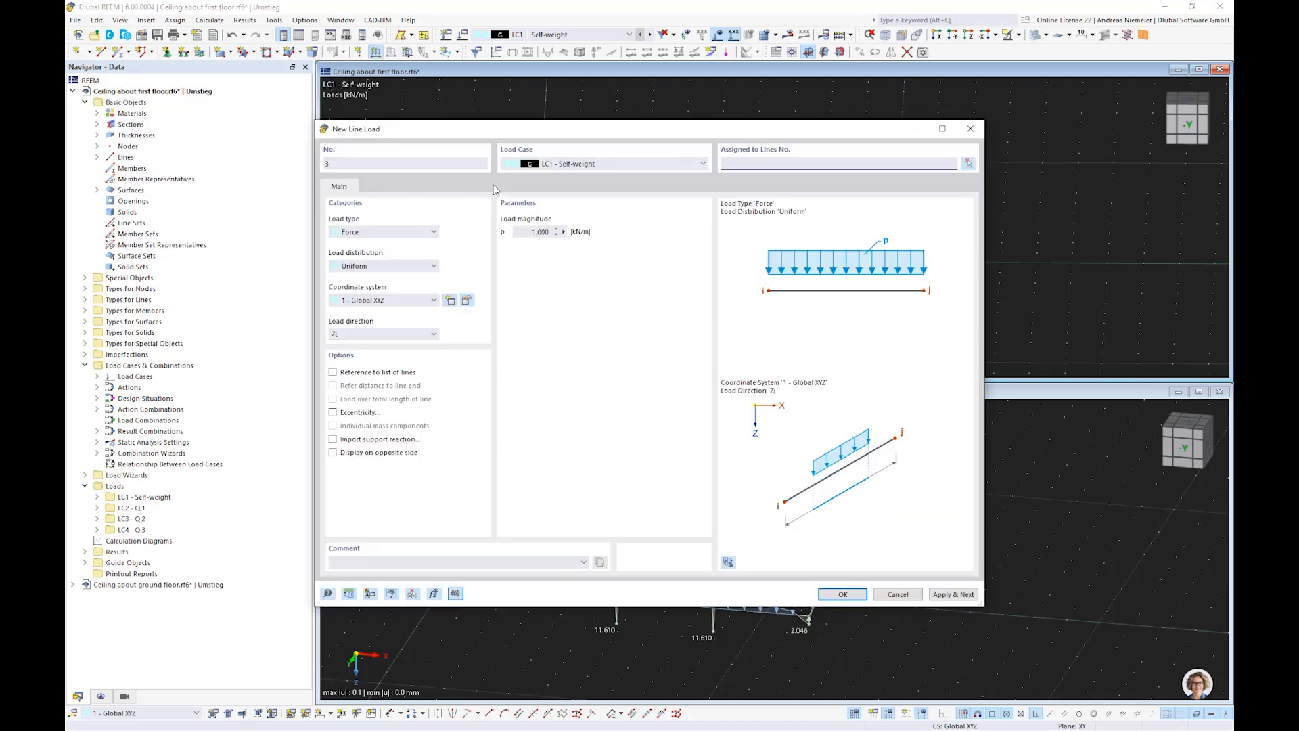
click(359, 335)
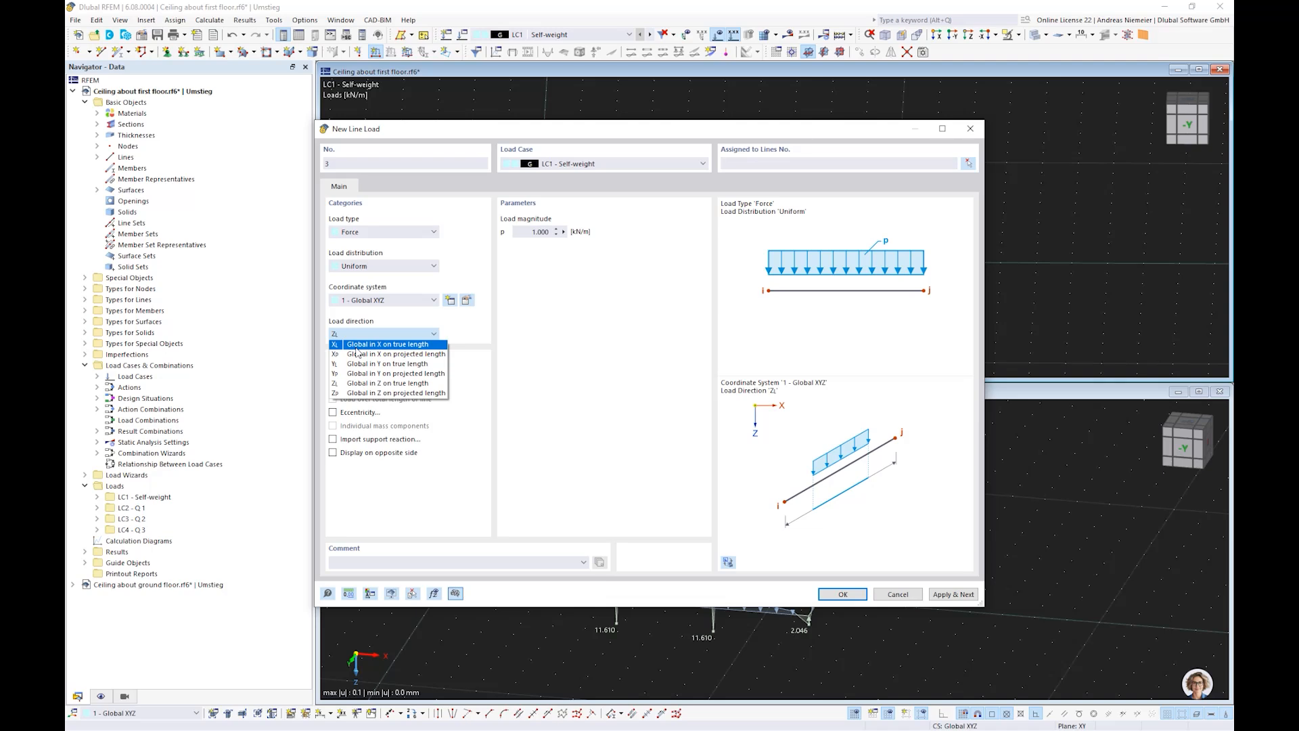
click(365, 344)
click(842, 594)
click(539, 201)
click(537, 238)
key(Return)
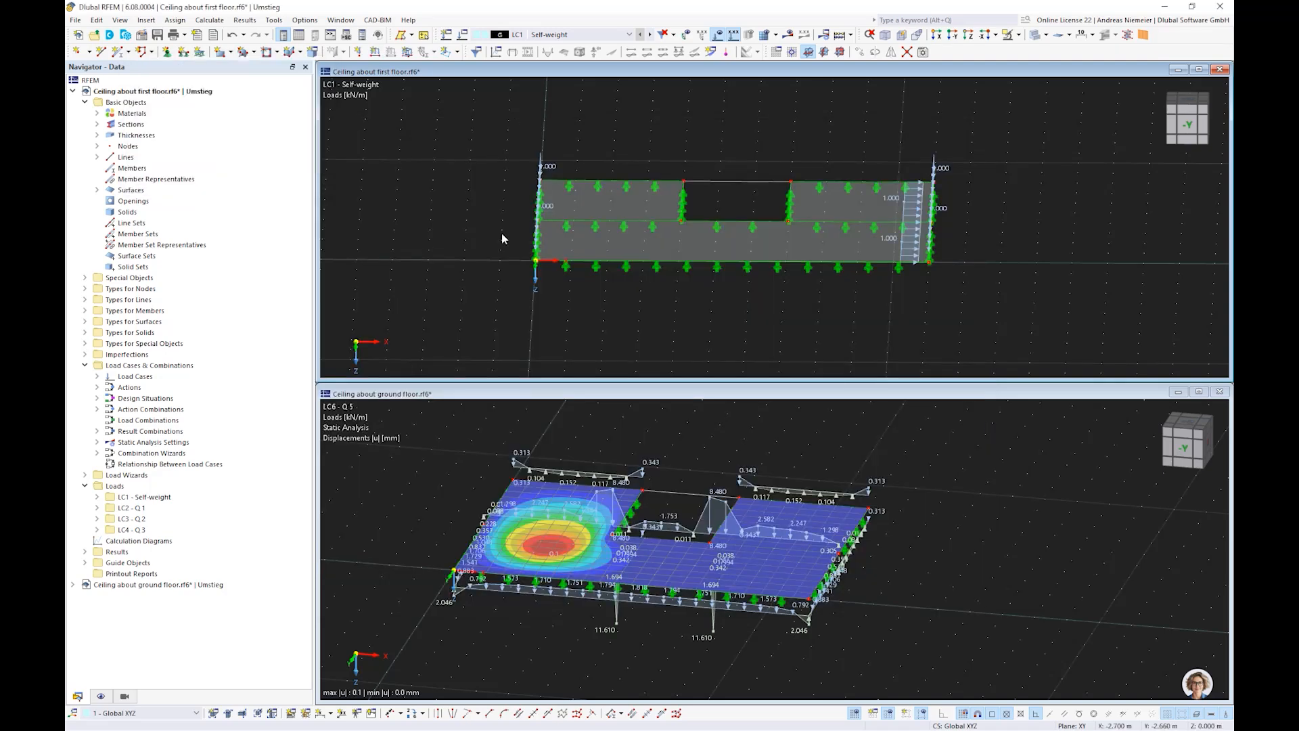
Add a uniform line load of -1 kN/m in direction XL to the first floor ceiling's left end edge at the origin in LC1.
click(374, 53)
click(543, 232)
text(-)
click(842, 594)
drag(500, 157, 562, 290)
click(246, 178)
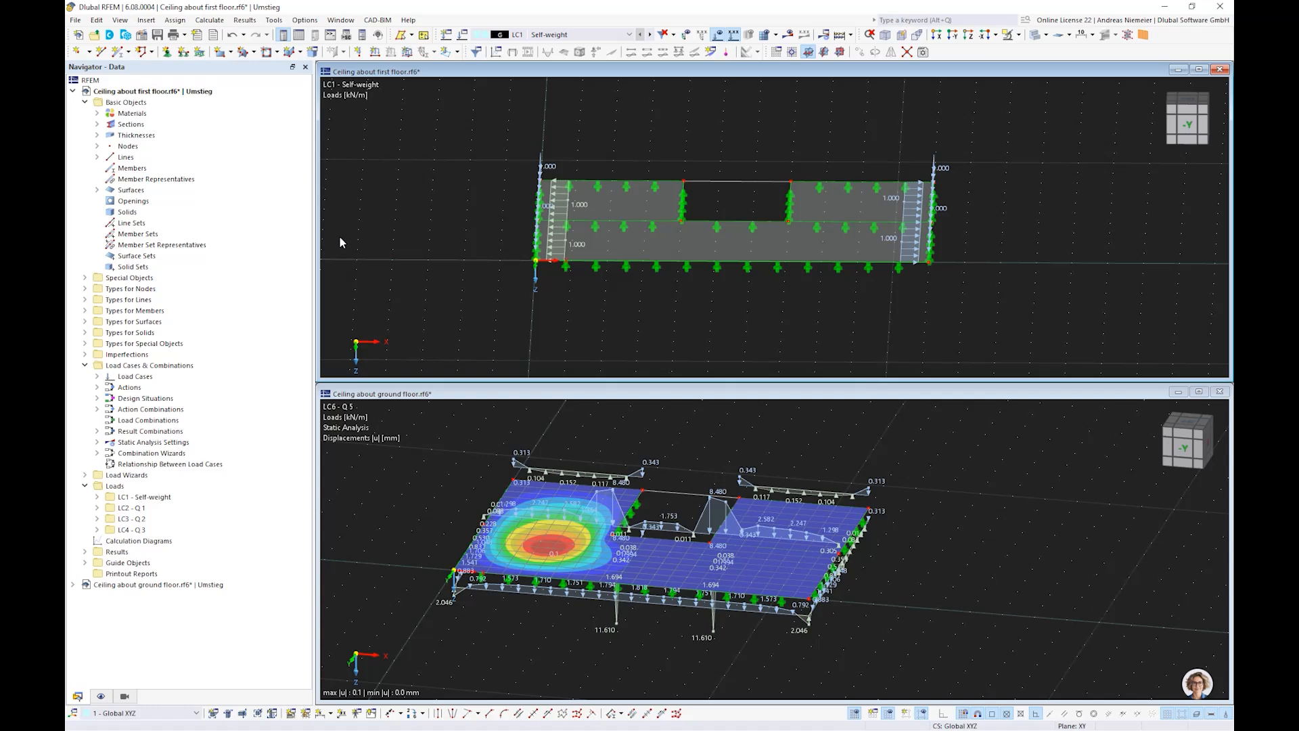
Set the LC1 transfer directions to X and Z in the ground floor ceiling's imported support reactions and accept deleting the affected results.
click(428, 452)
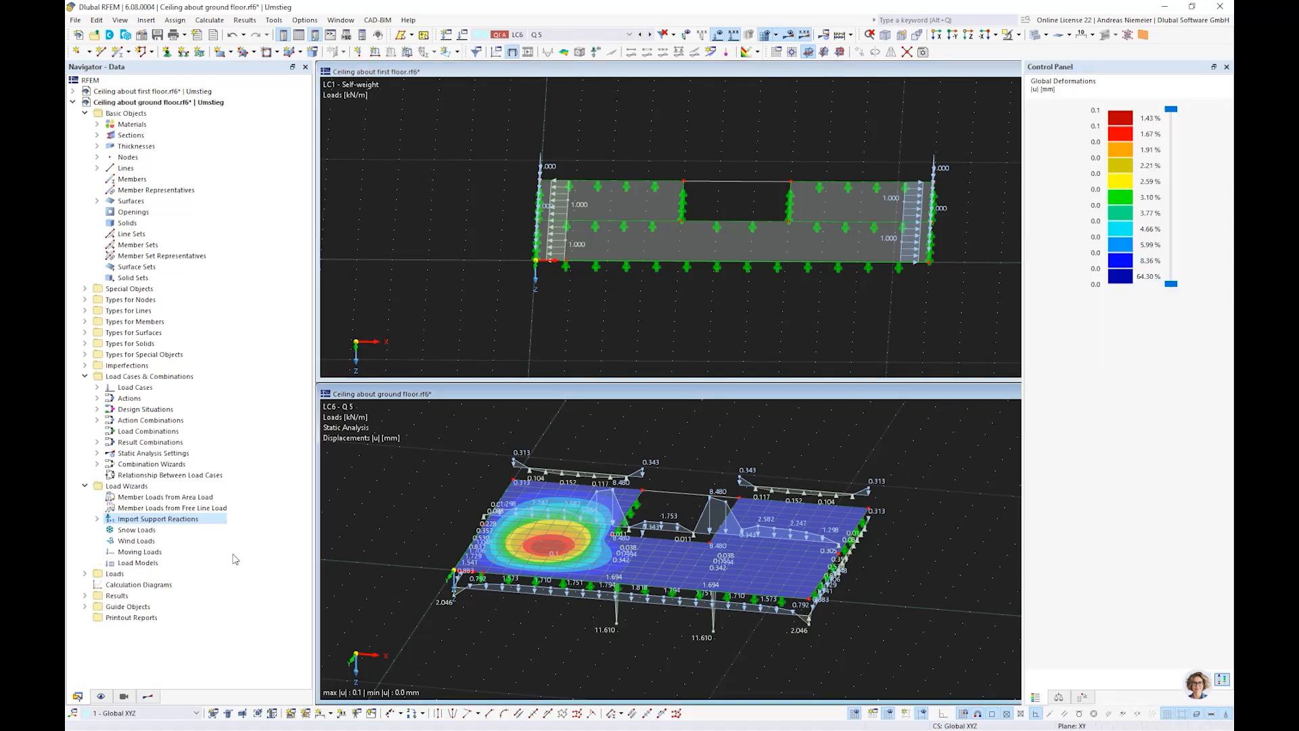
double_click(139, 520)
double_click(169, 530)
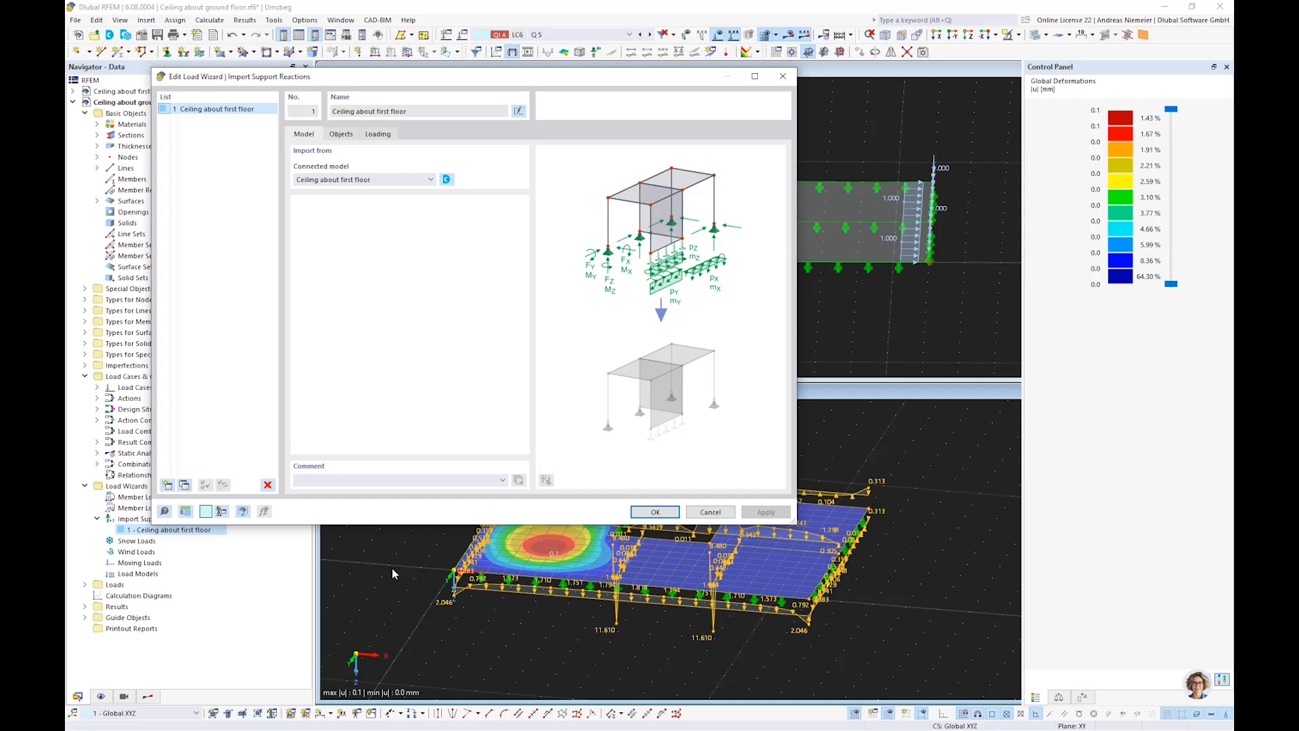
click(376, 135)
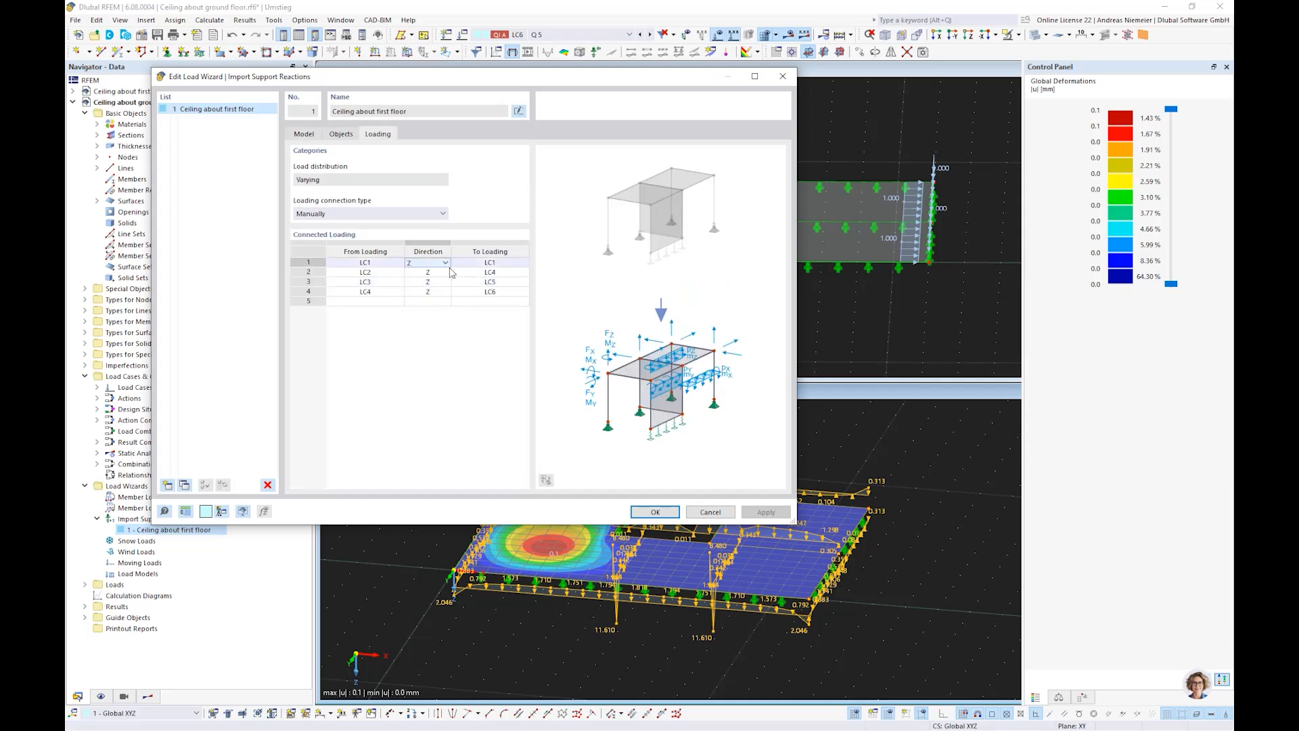
click(446, 263)
click(447, 262)
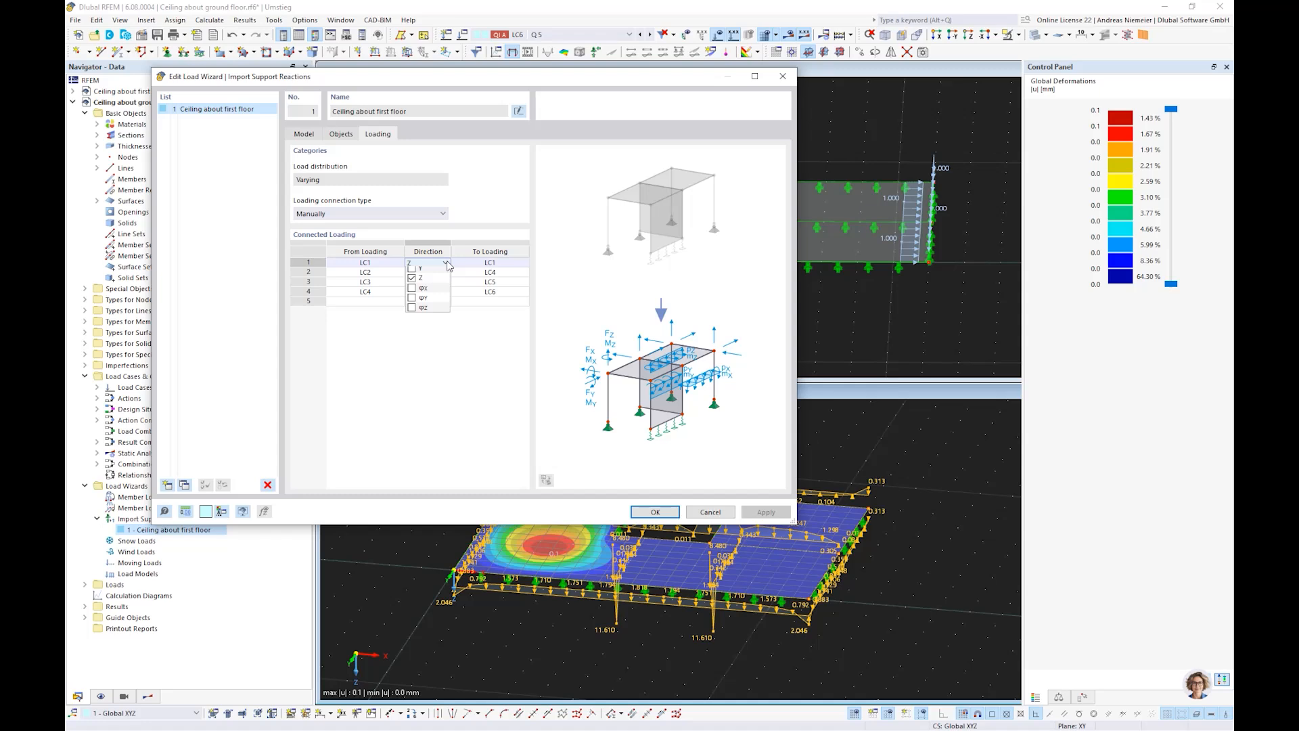
click(412, 271)
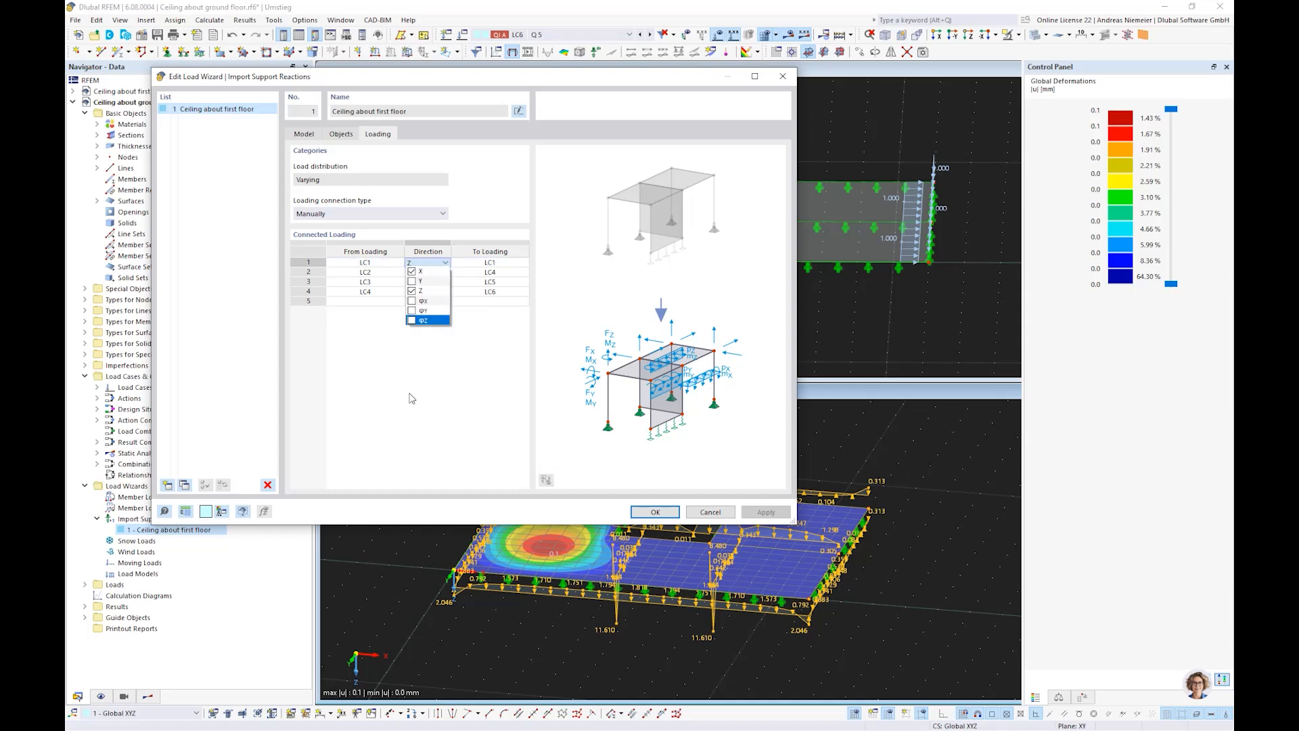
click(411, 396)
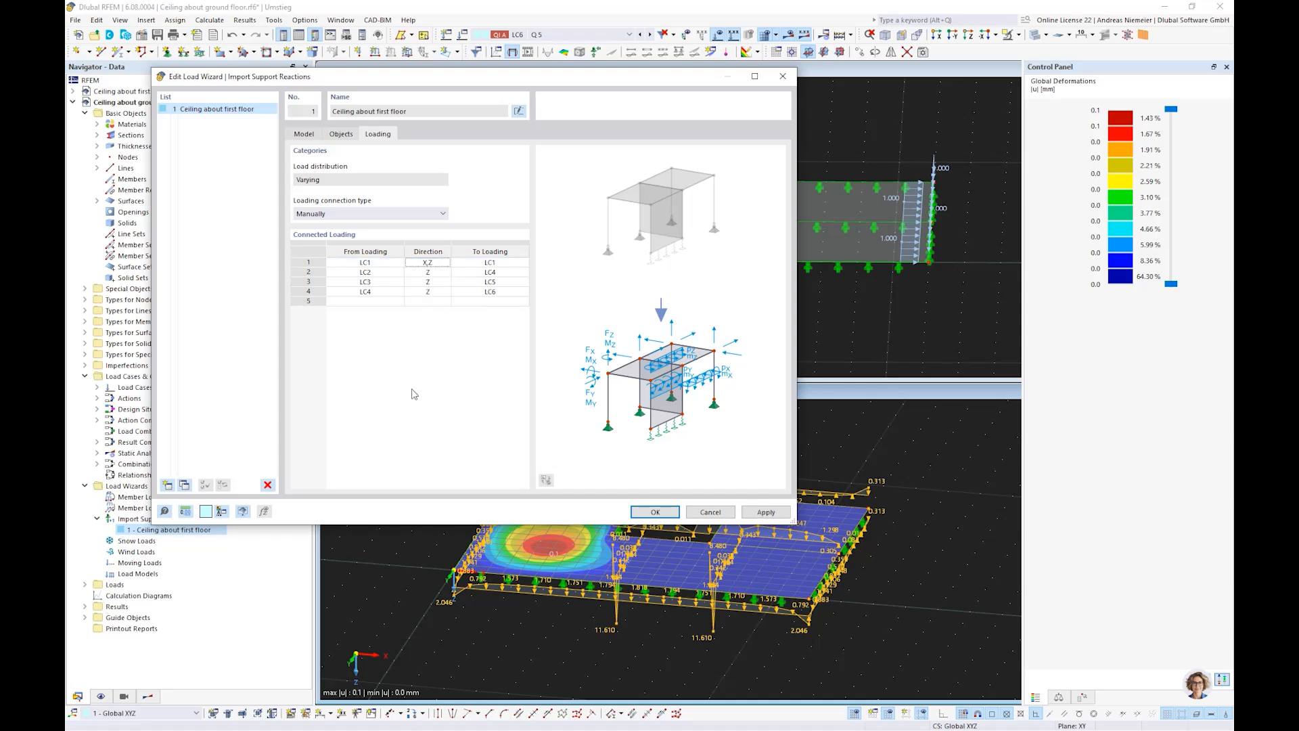
click(655, 512)
click(697, 471)
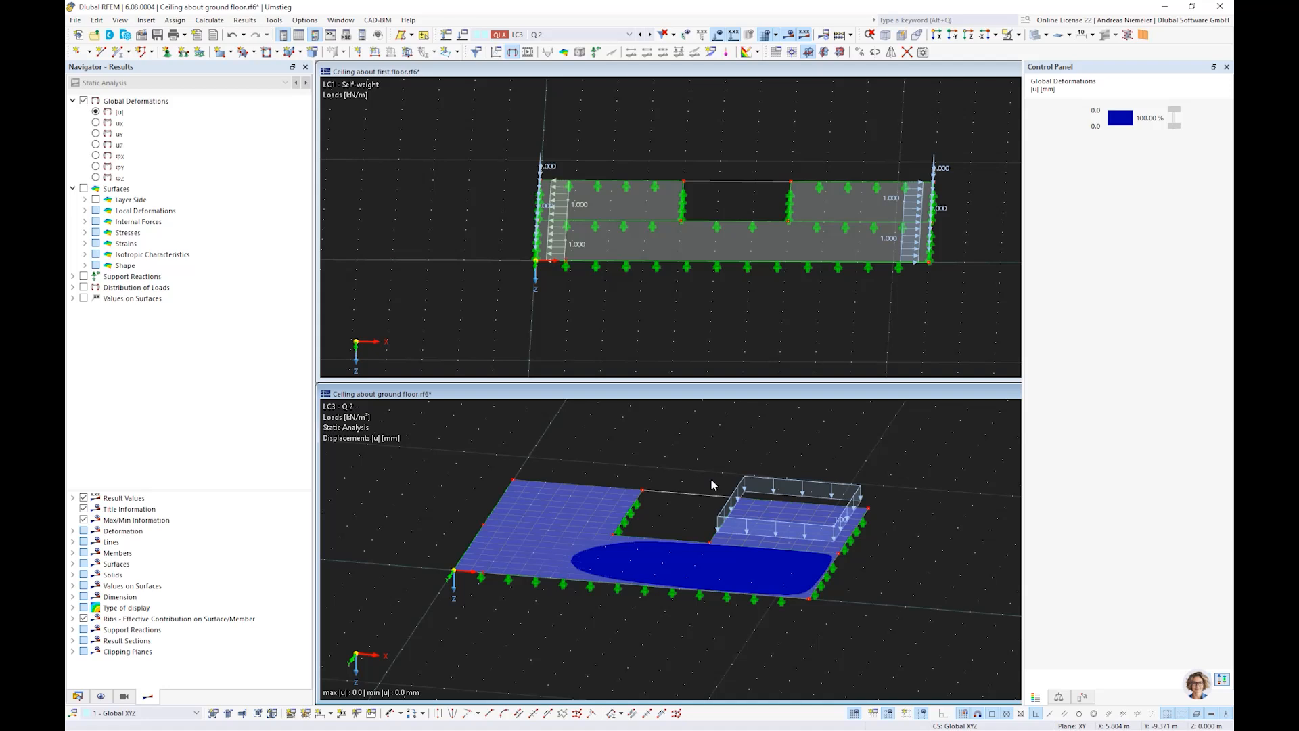
Save the first floor ceiling model and recalculate the ground floor ceiling model with the updated support reactions.
click(619, 286)
click(160, 36)
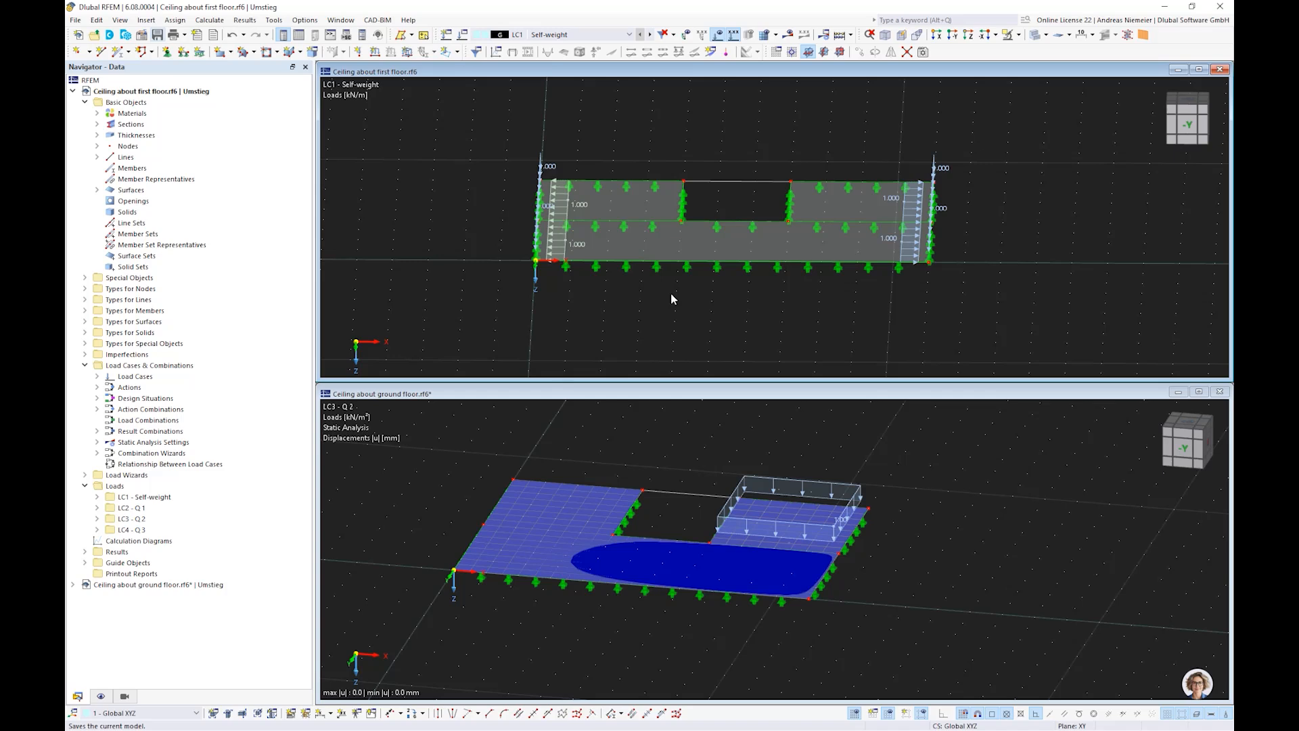
click(683, 429)
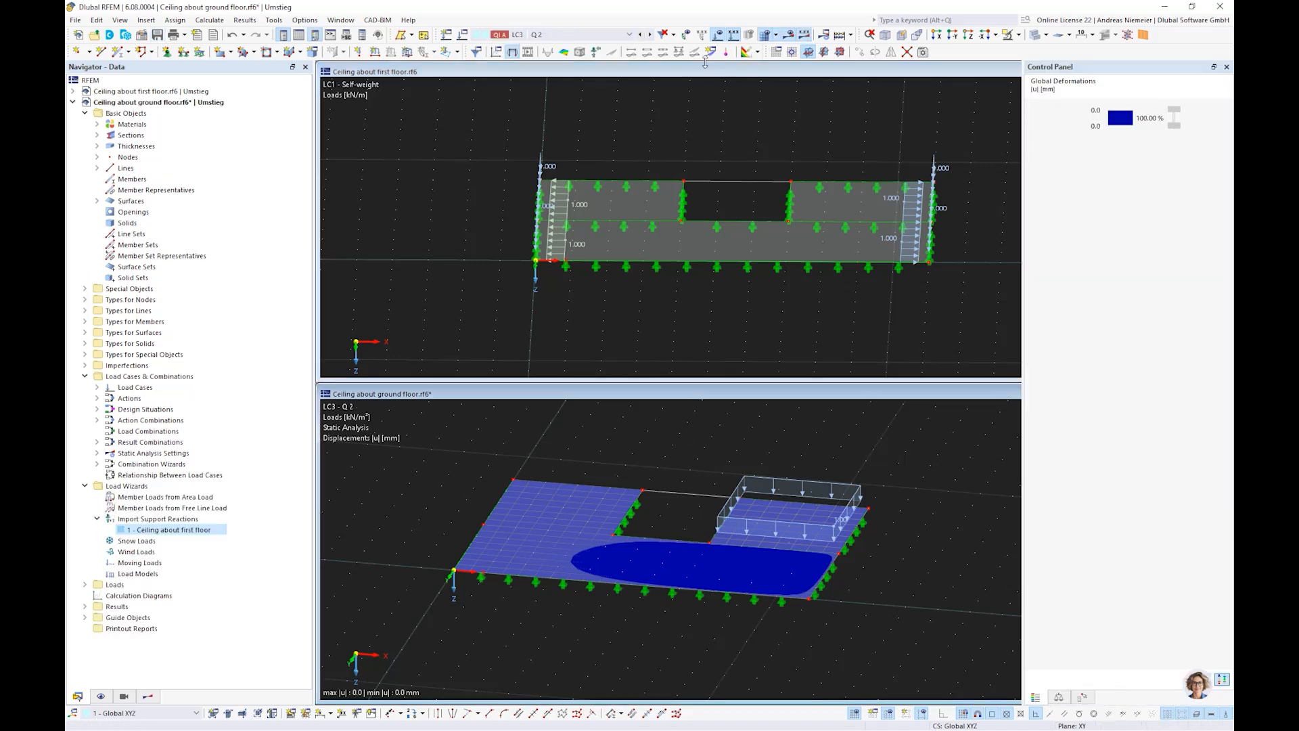
click(839, 36)
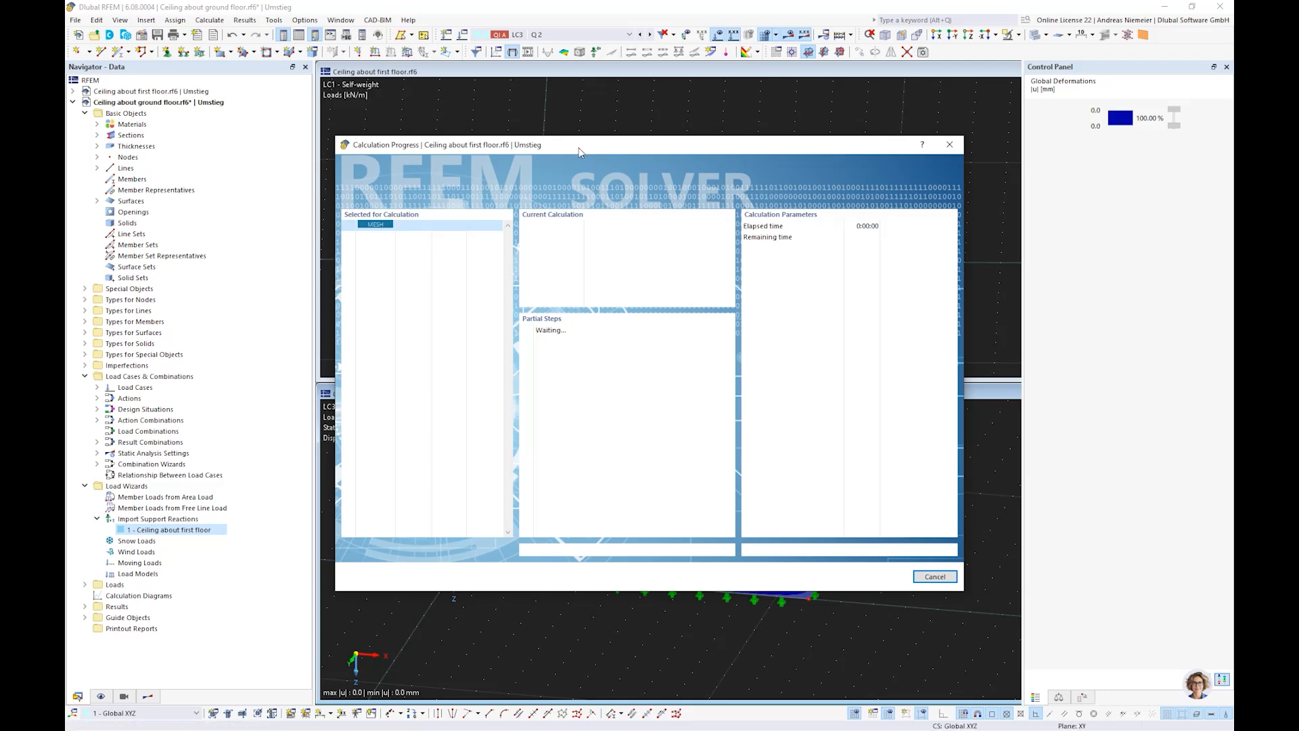
drag(578, 148, 252, 326)
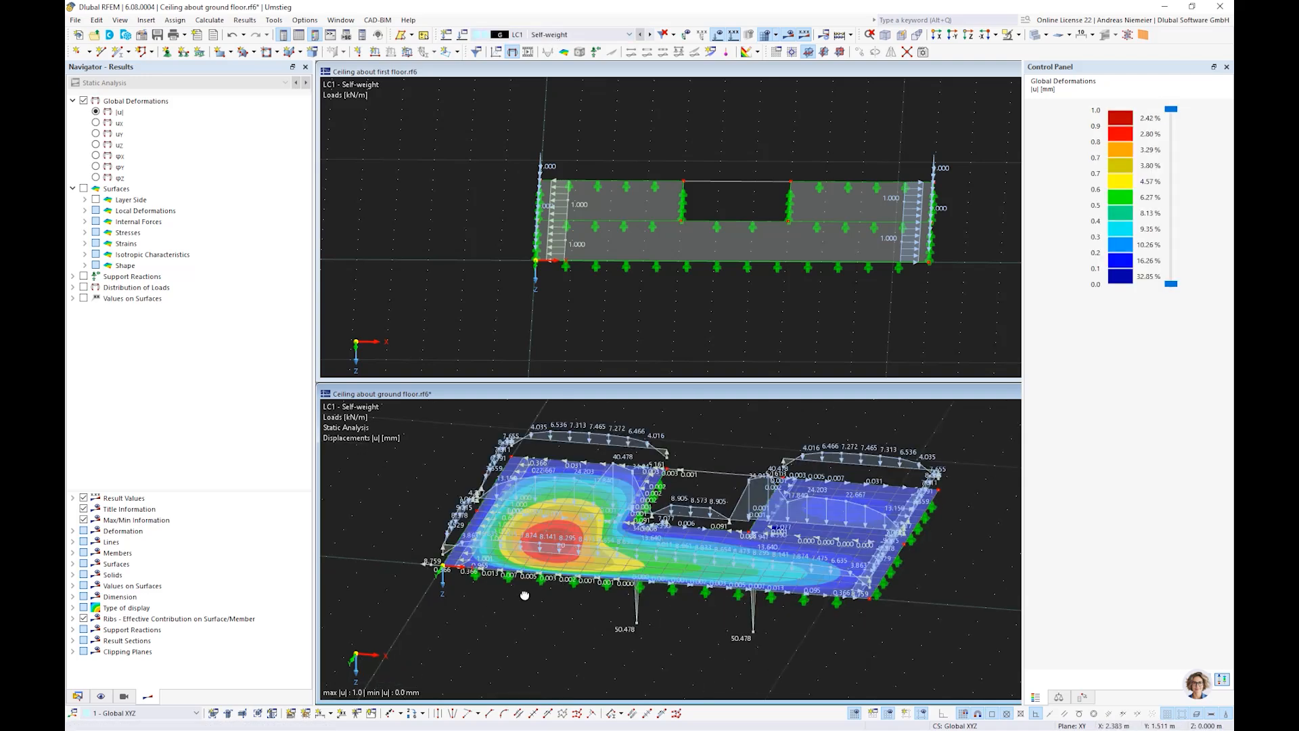
Examine the imported vertical and horizontal line loads along the ground floor ceiling's edges in LC1.
scroll(524, 596, up, 3)
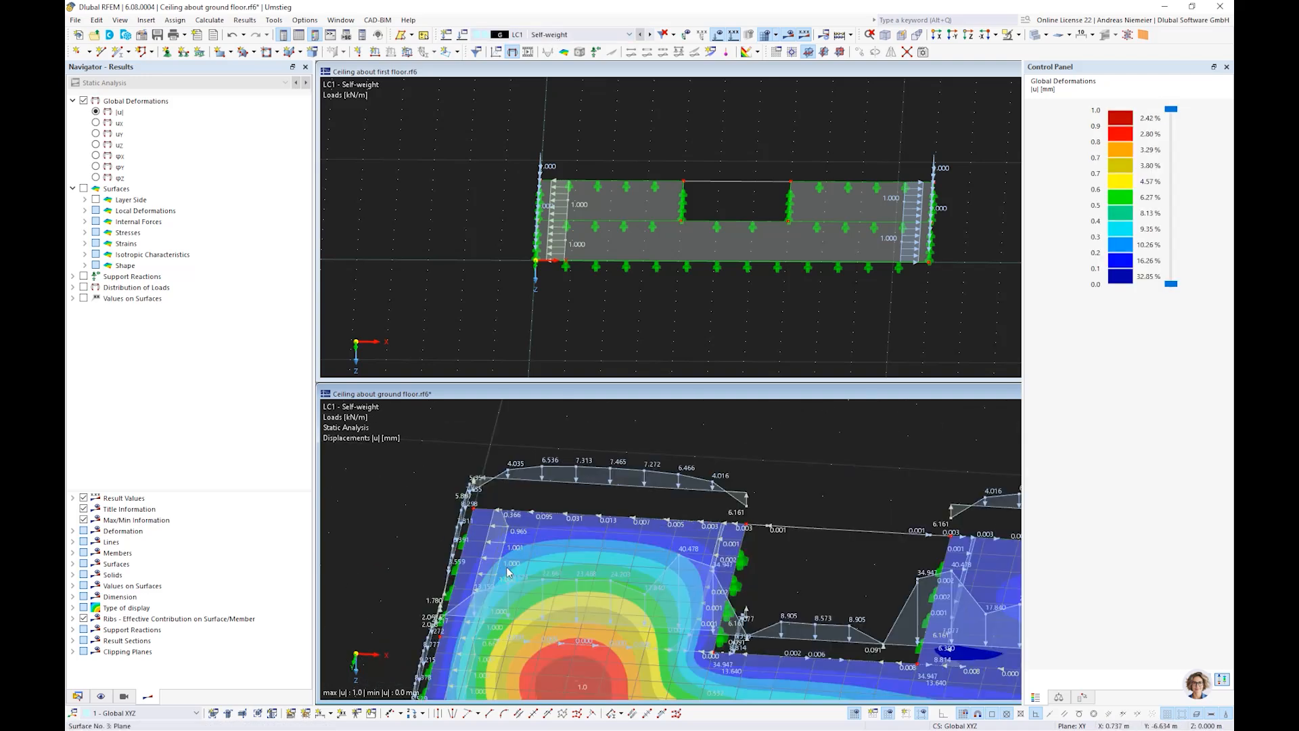
scroll(496, 562, down, 3)
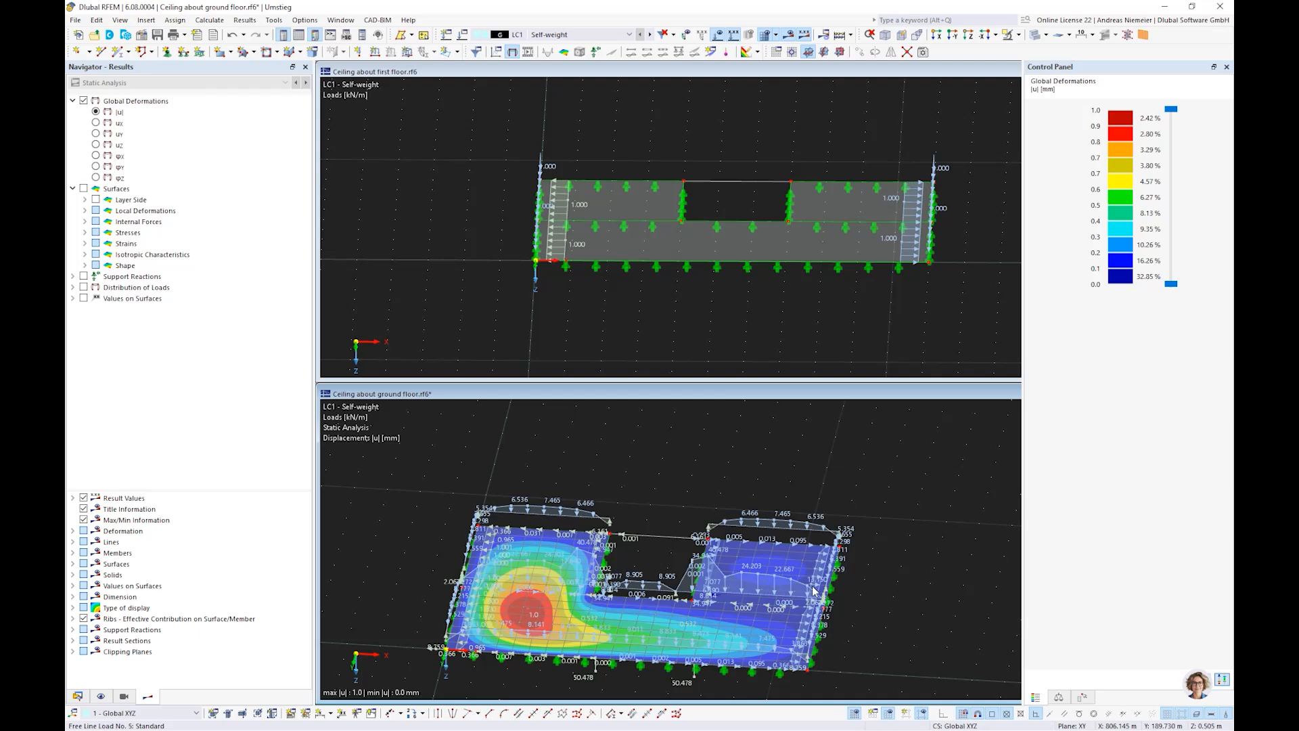
scroll(814, 590, up, 3)
scroll(823, 584, down, 4)
scroll(824, 583, up, 1)
ctrl+middle_drag(824, 584, 639, 625)
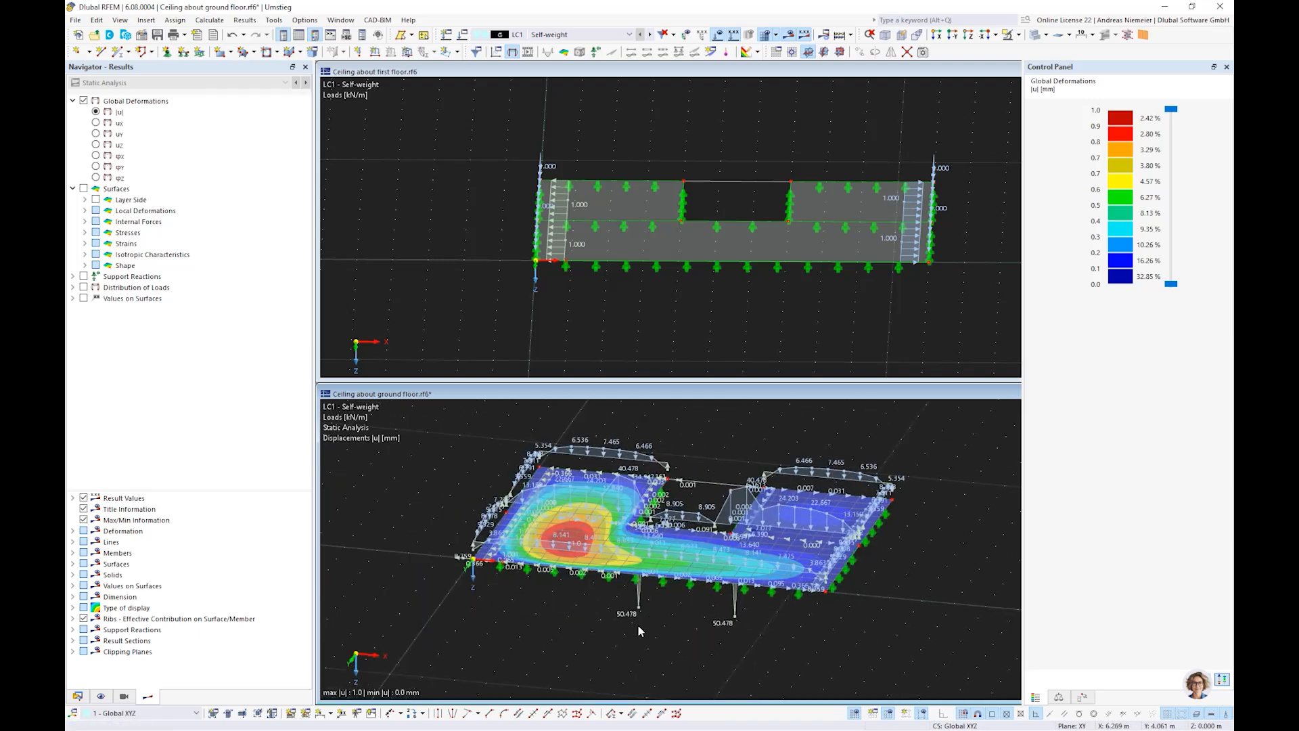
Disconnect the generated loads of the first floor support reaction import, including the dependent model, and accept deleting the results.
click(78, 696)
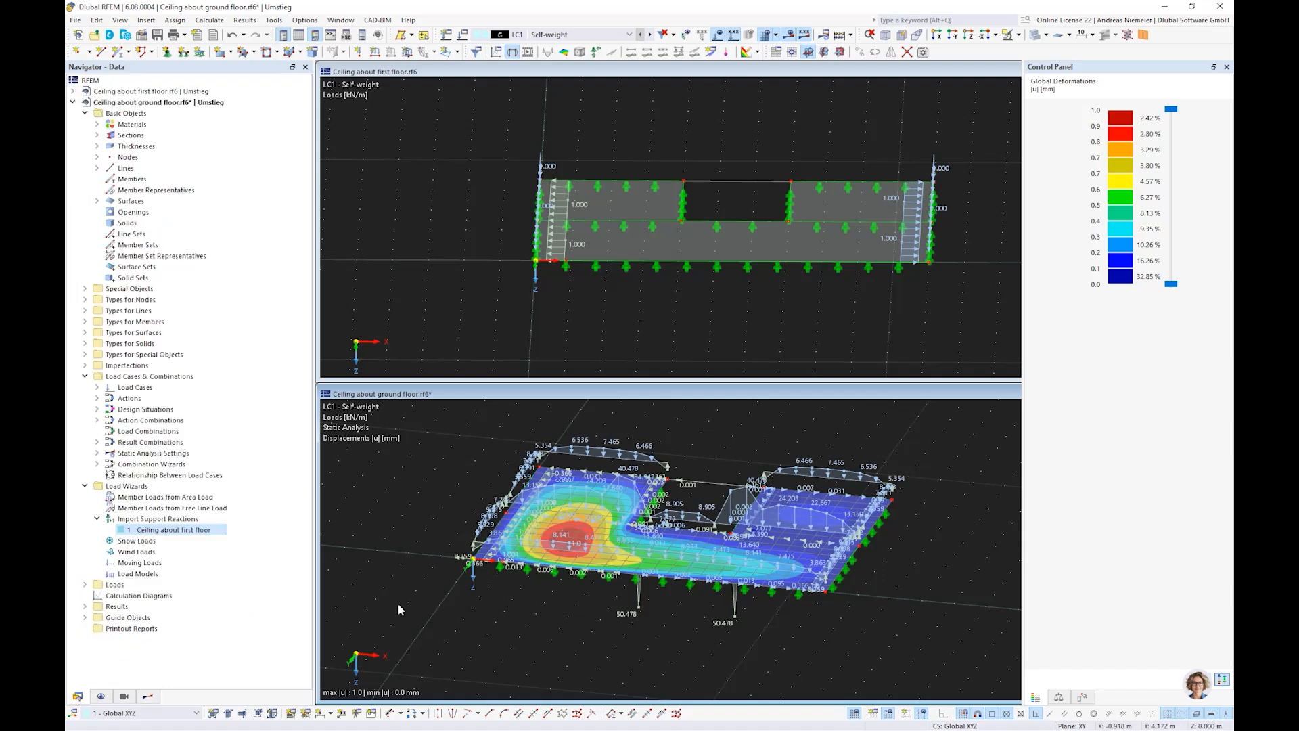
right_click(191, 535)
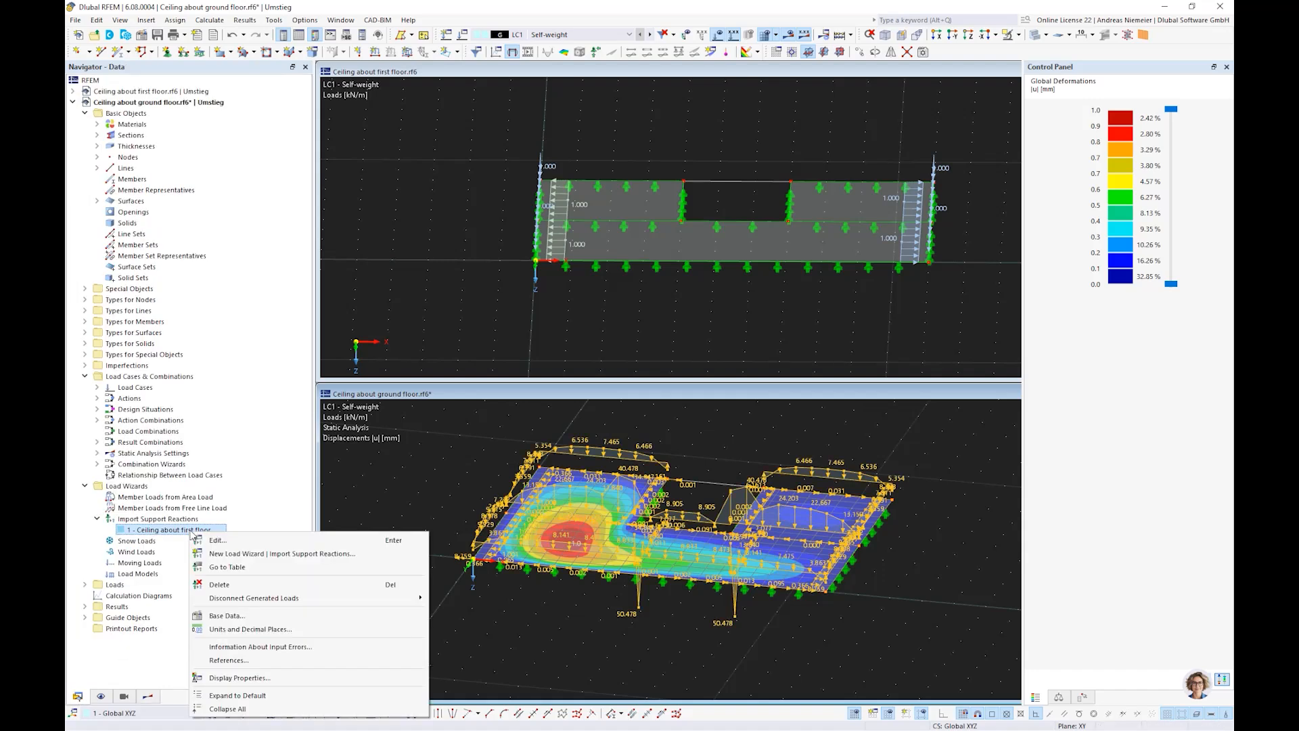
mouse_move(256, 599)
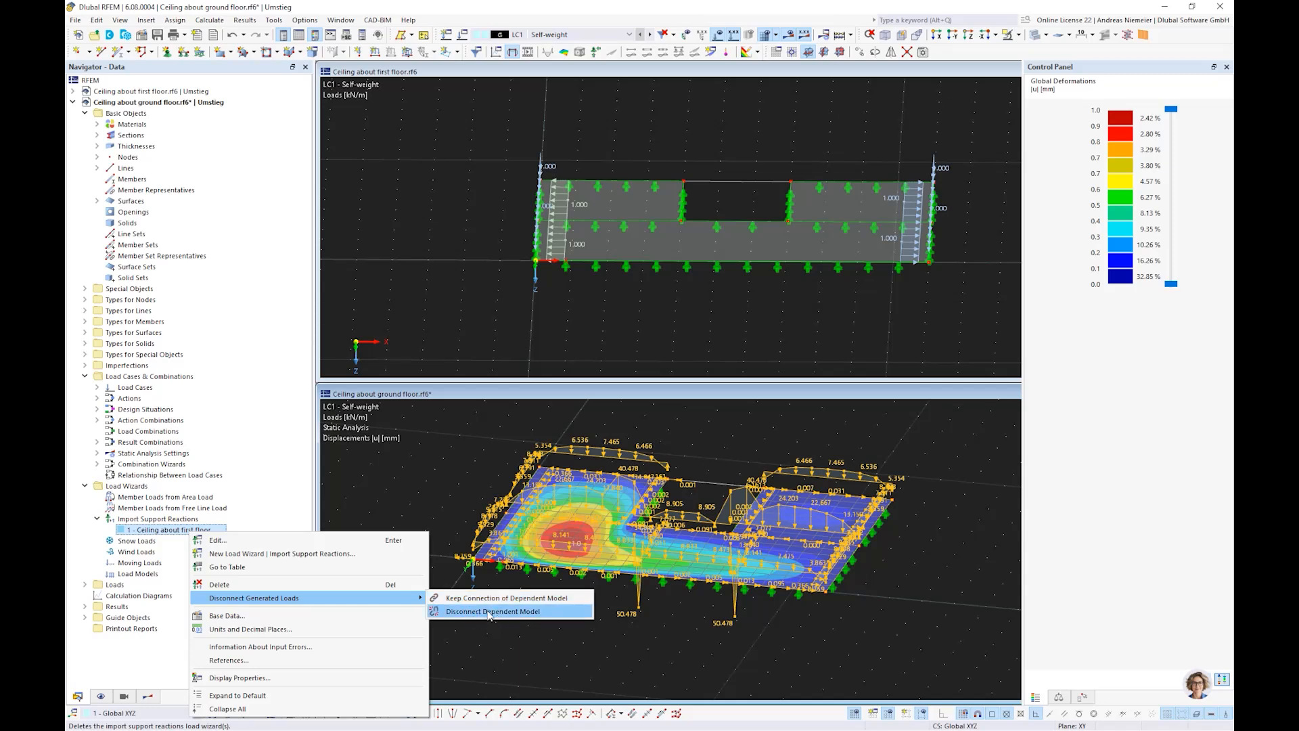
click(490, 612)
click(700, 448)
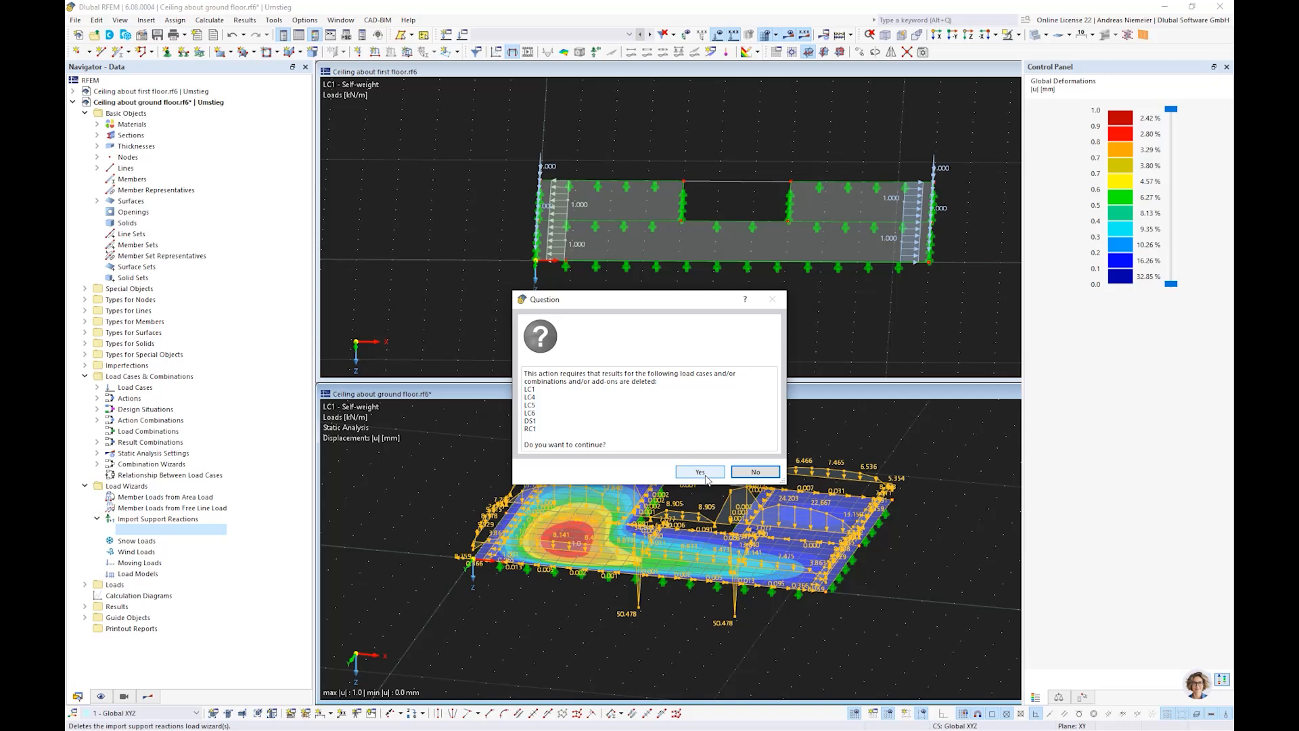
click(701, 472)
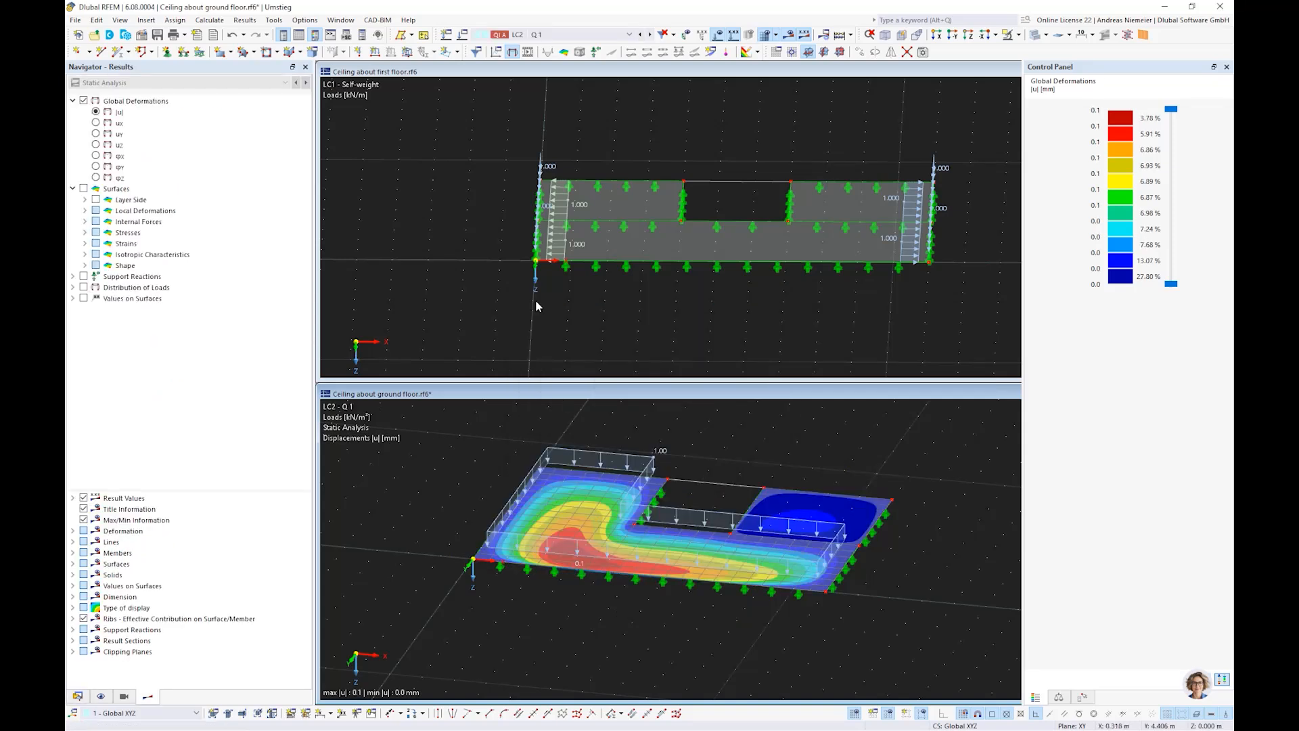
Show LC1 - Self-weight on the ground floor ceiling and inspect the definition of the varying free line load along its rear edge.
click(639, 35)
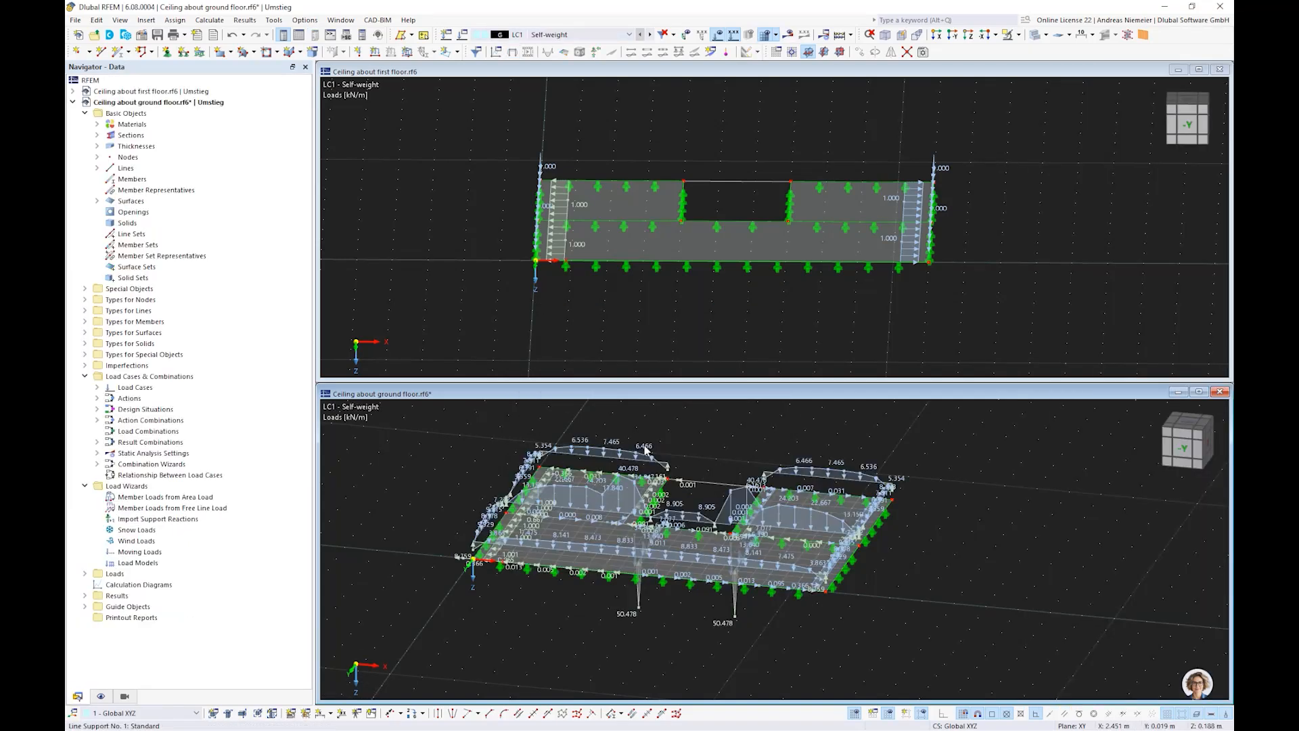
double_click(617, 452)
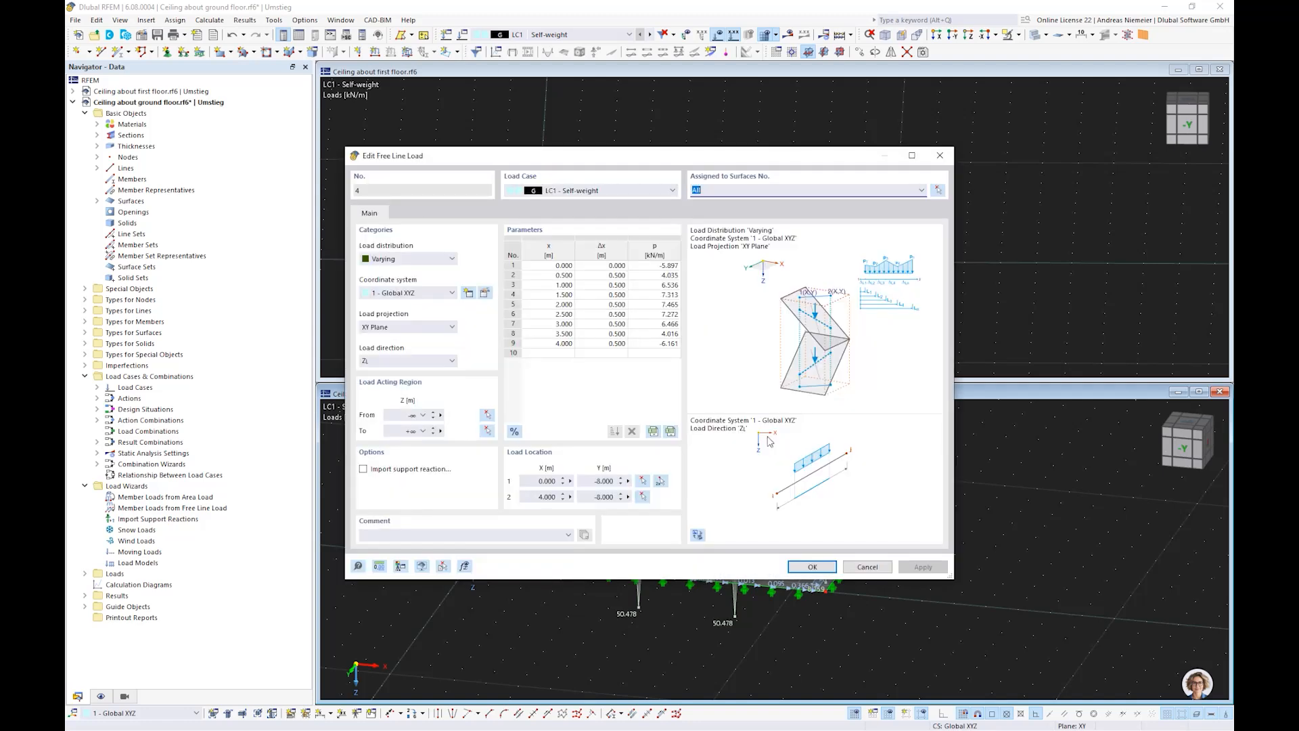
click(882, 561)
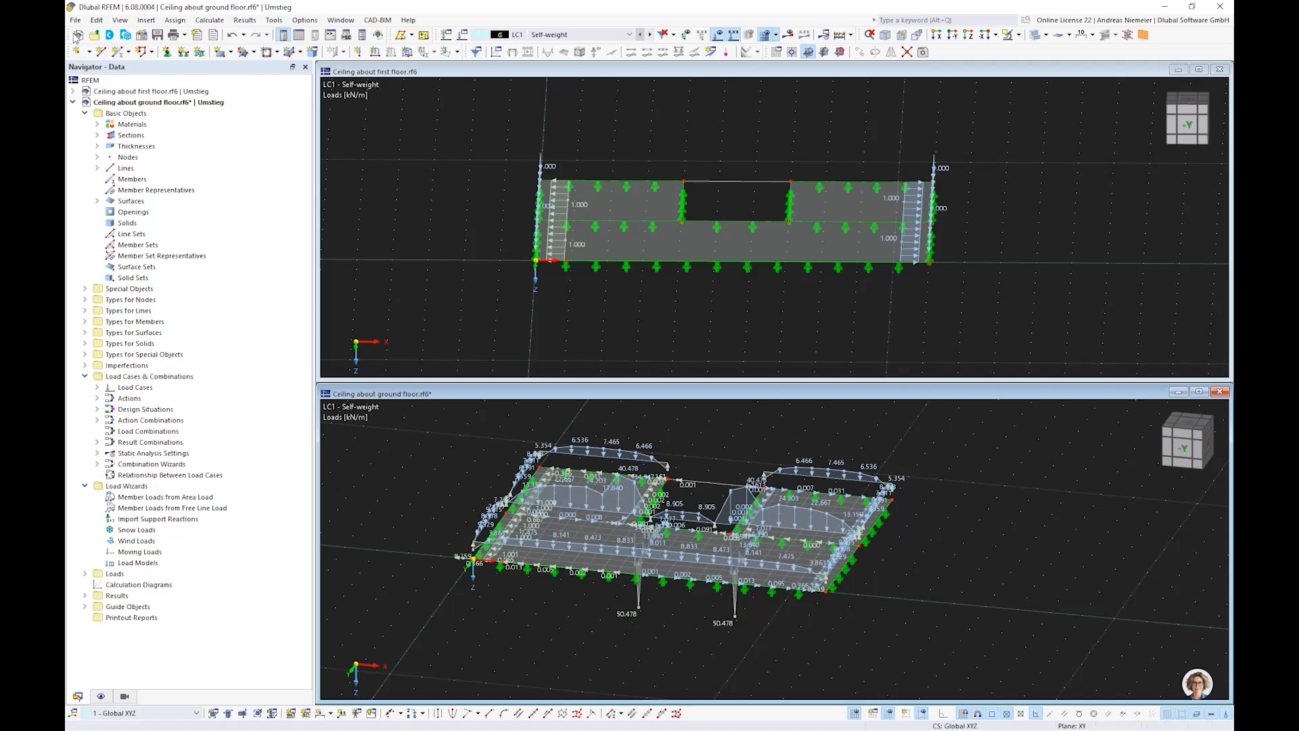
Close all open ceiling models.
click(341, 20)
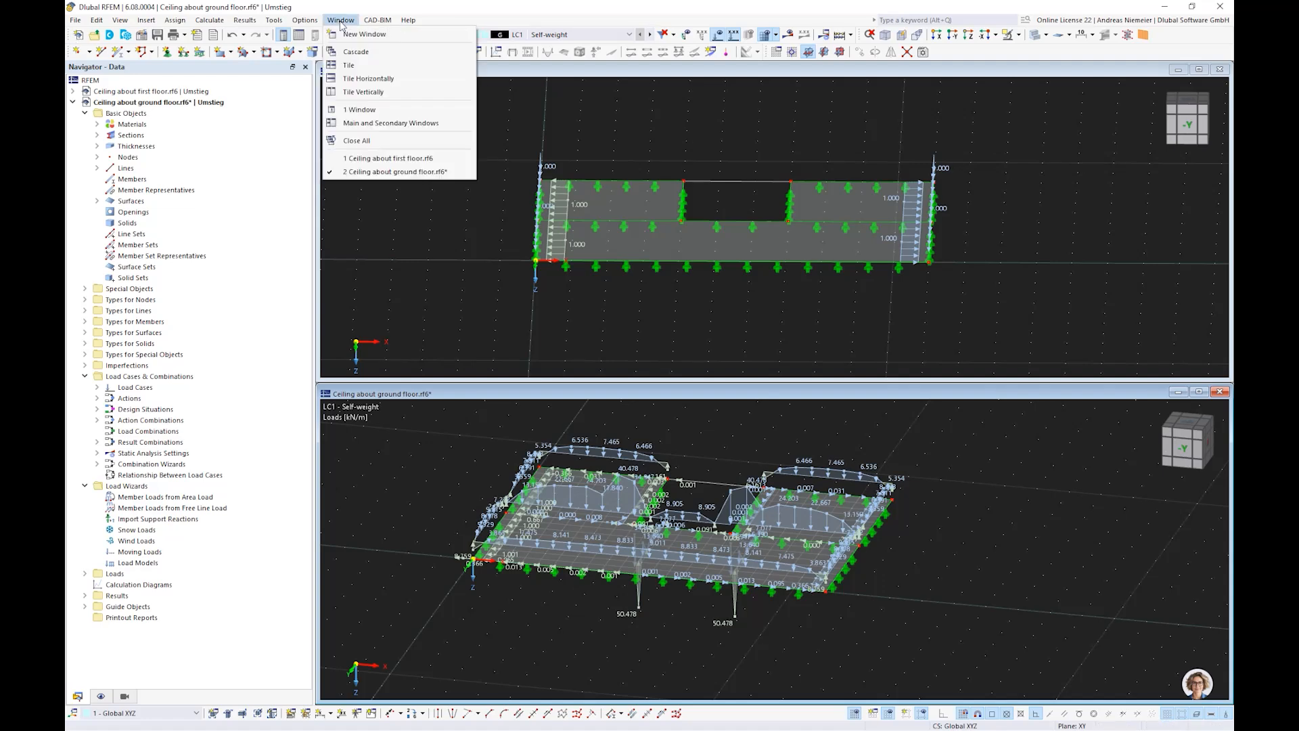
click(363, 142)
click(705, 422)
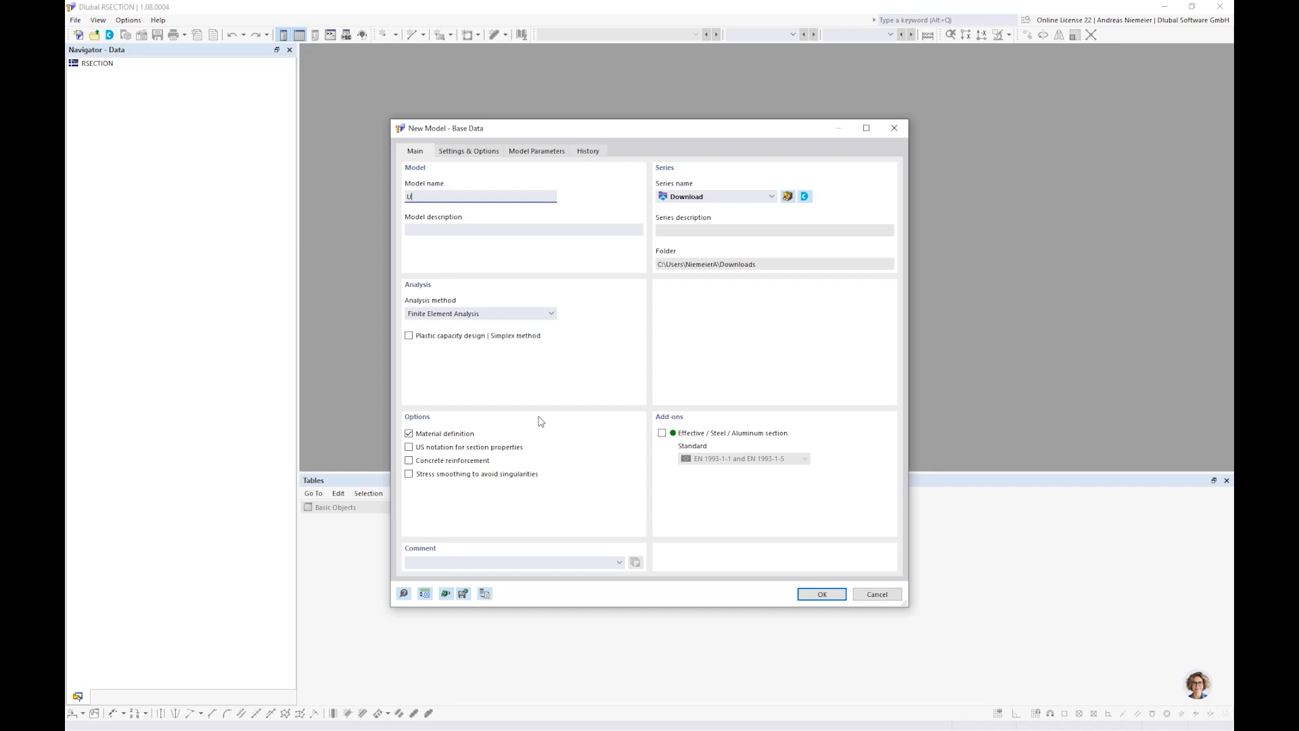
Switch to RSECTION and create a new model named UU1 with Finite Element Analysis as the analysis method.
text(UU1)
click(452, 314)
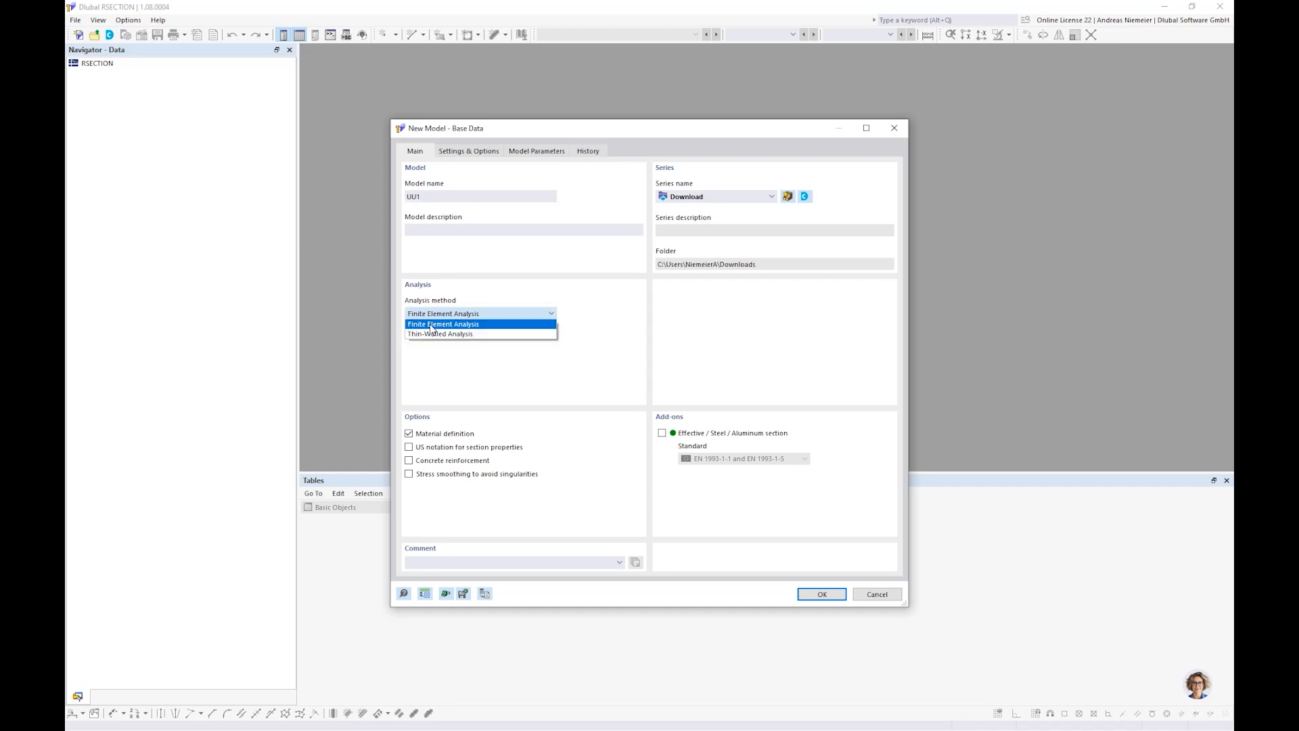
click(615, 382)
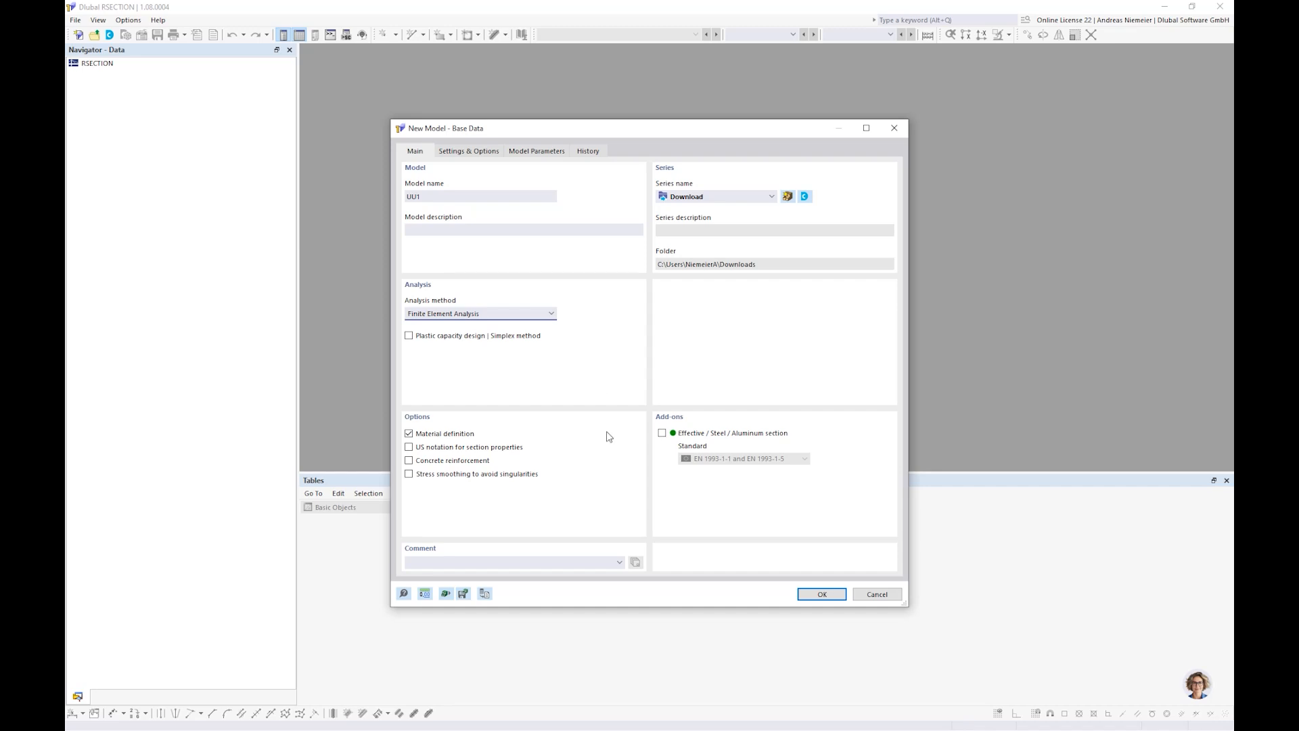
click(822, 593)
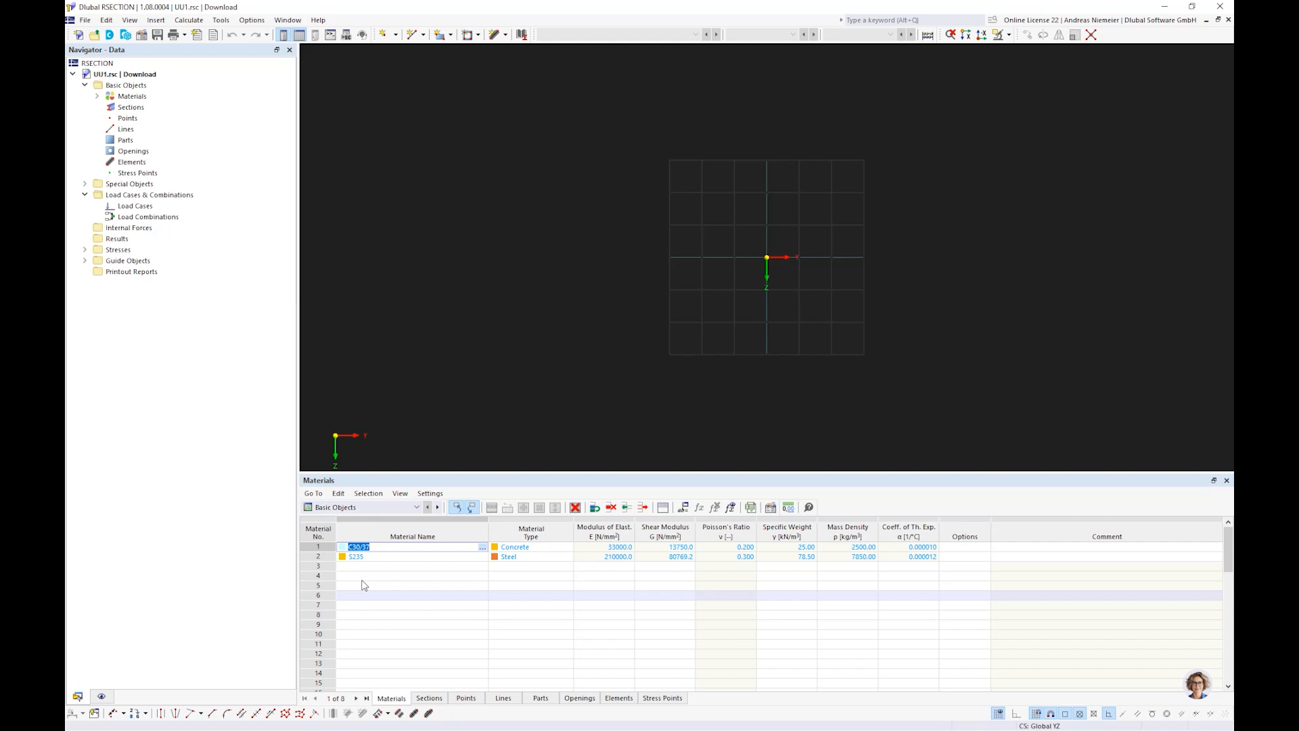
Insert an empty material row above C30/37 in the section's materials table.
shift+click(328, 558)
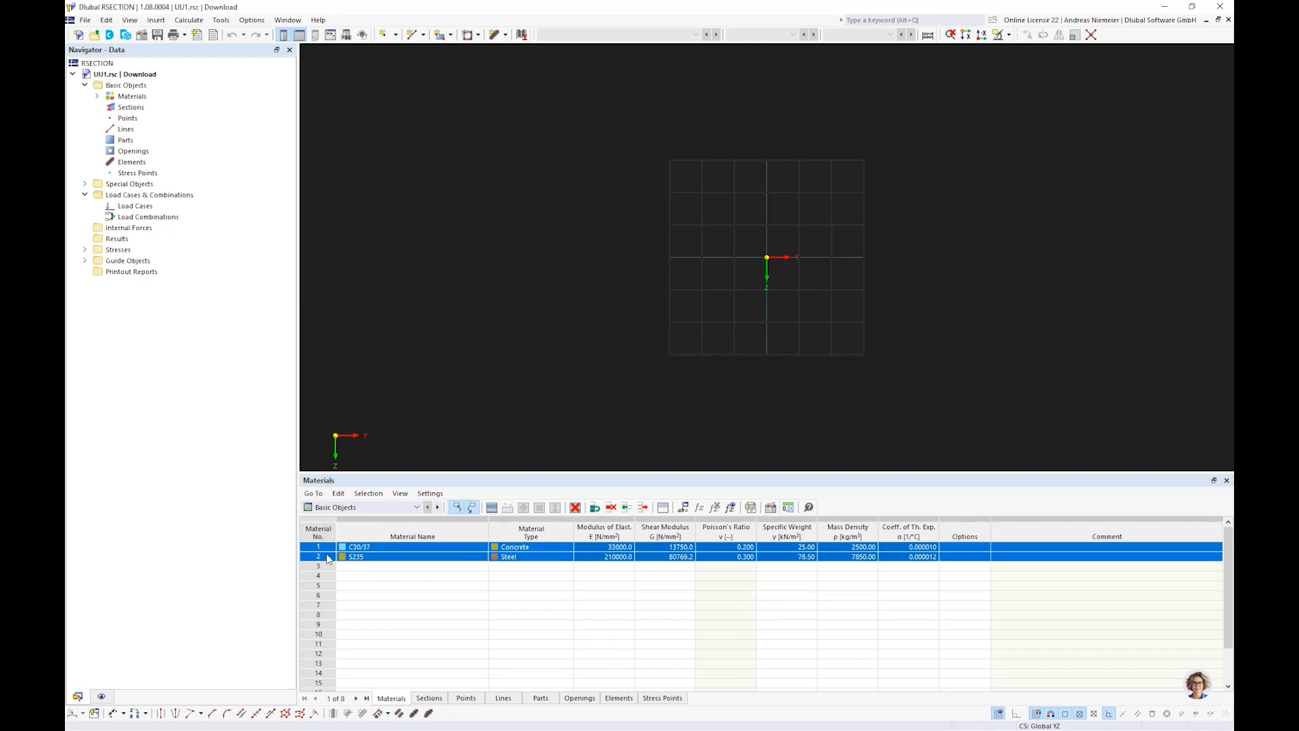
click(400, 547)
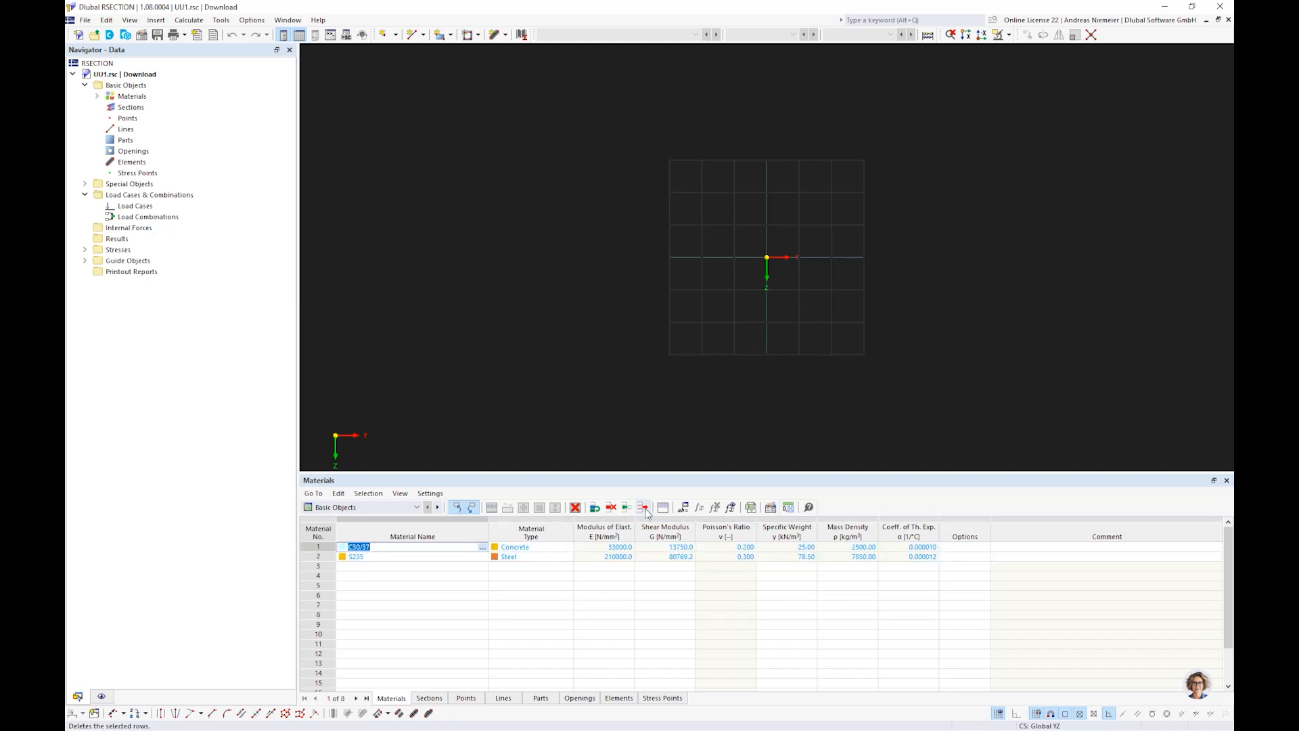
click(644, 509)
Search the material library for 6061 and assign EN AW-6061 (EP,ET,ER/B) T6 from EN 1999-1-1:2007 as material 1.
click(438, 546)
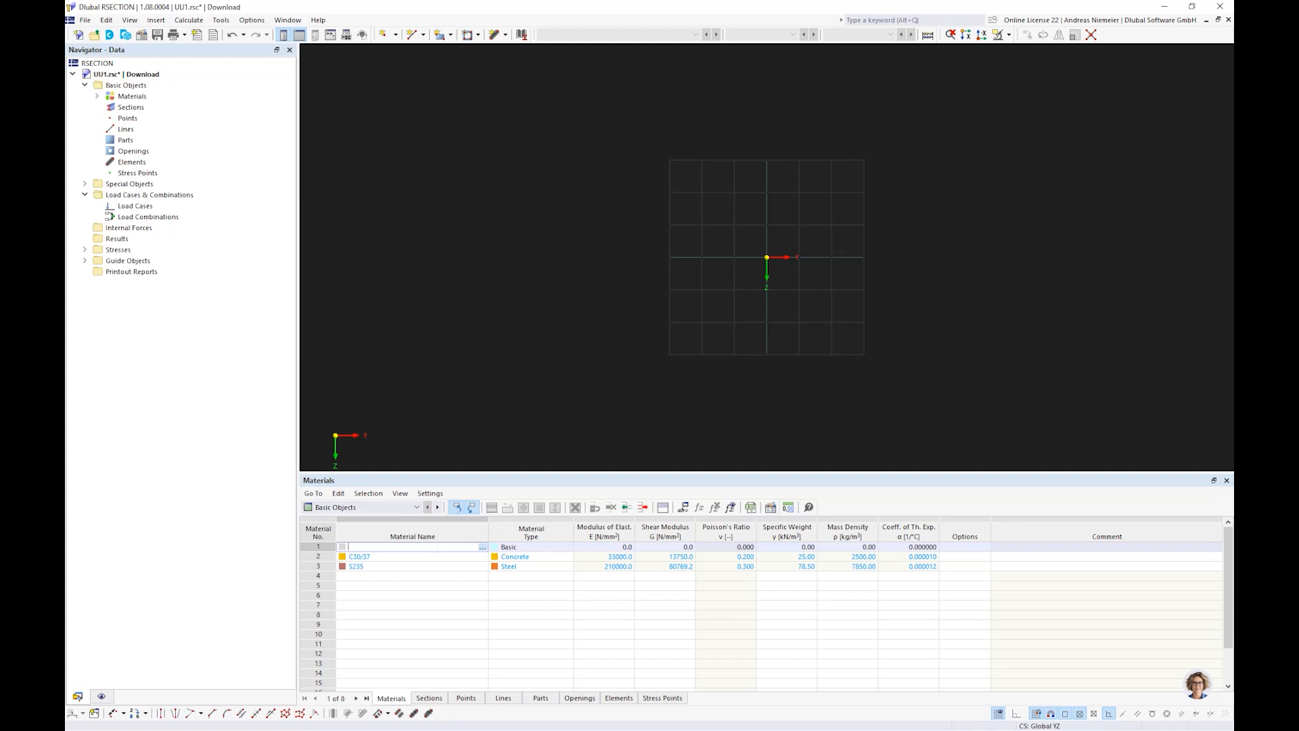
click(483, 547)
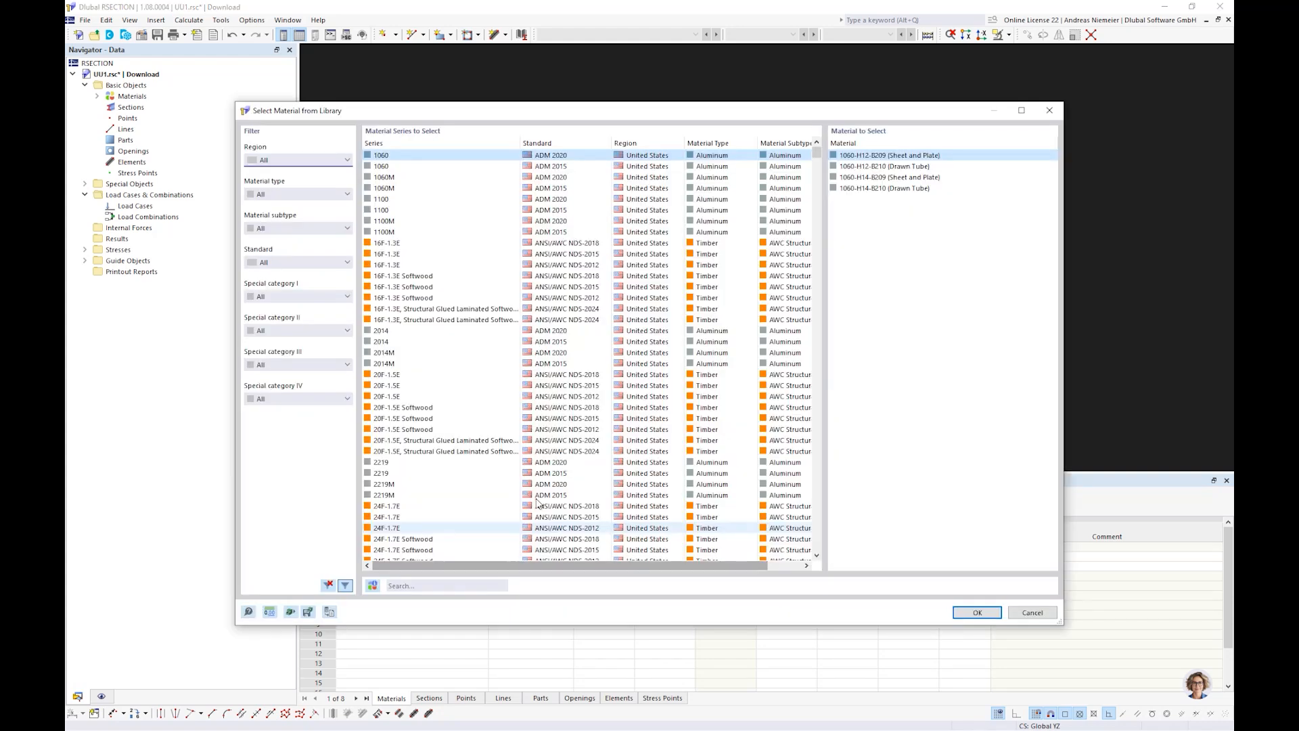
click(413, 583)
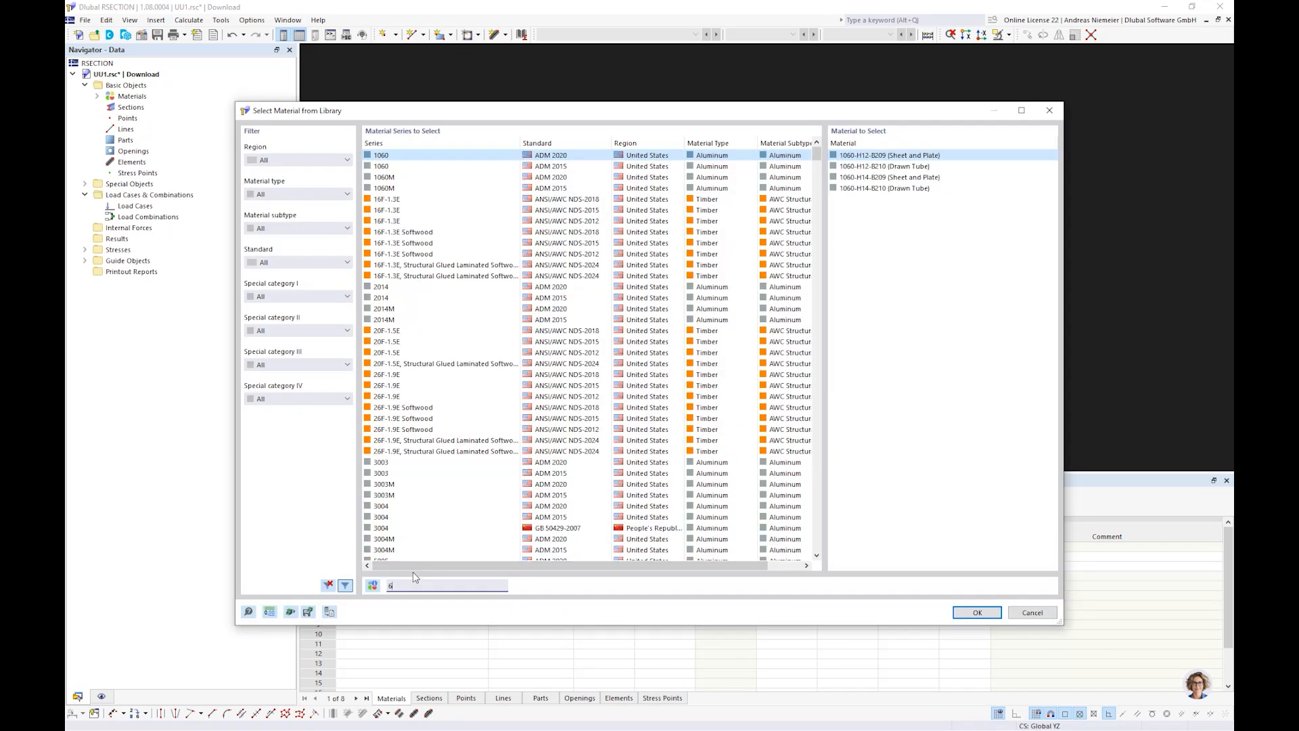
text(6061)
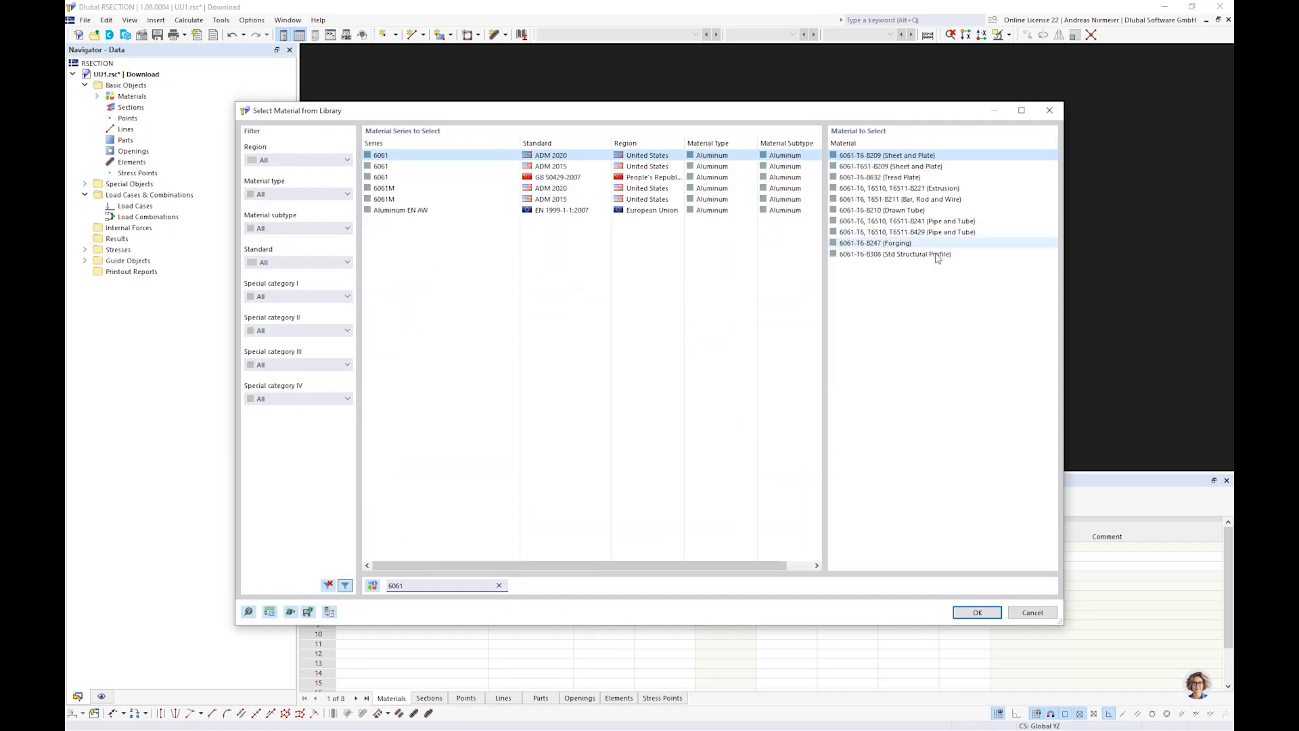
click(805, 252)
click(907, 221)
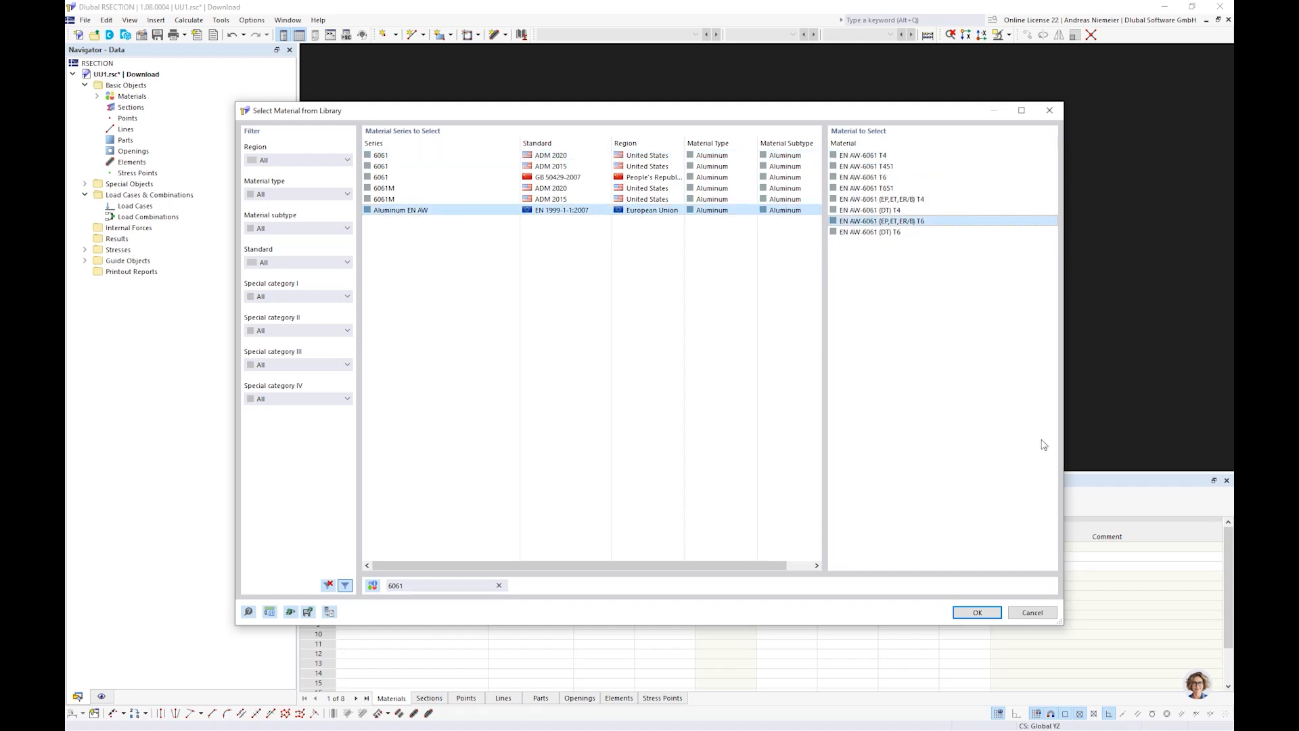
click(978, 612)
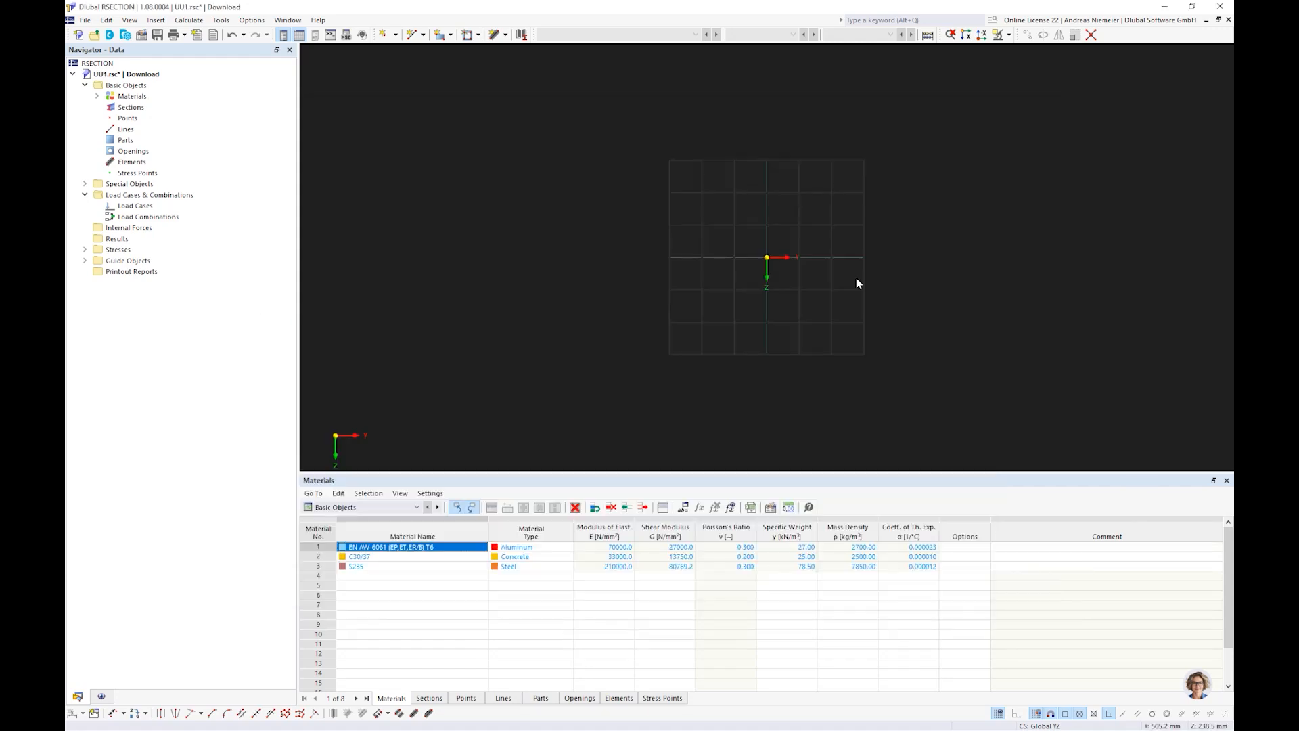
Sketch a stepped polyline from the origin, running 60 mm along Y, 60 mm up, 20 mm back and 20 mm up.
middle_drag(729, 293, 656, 342)
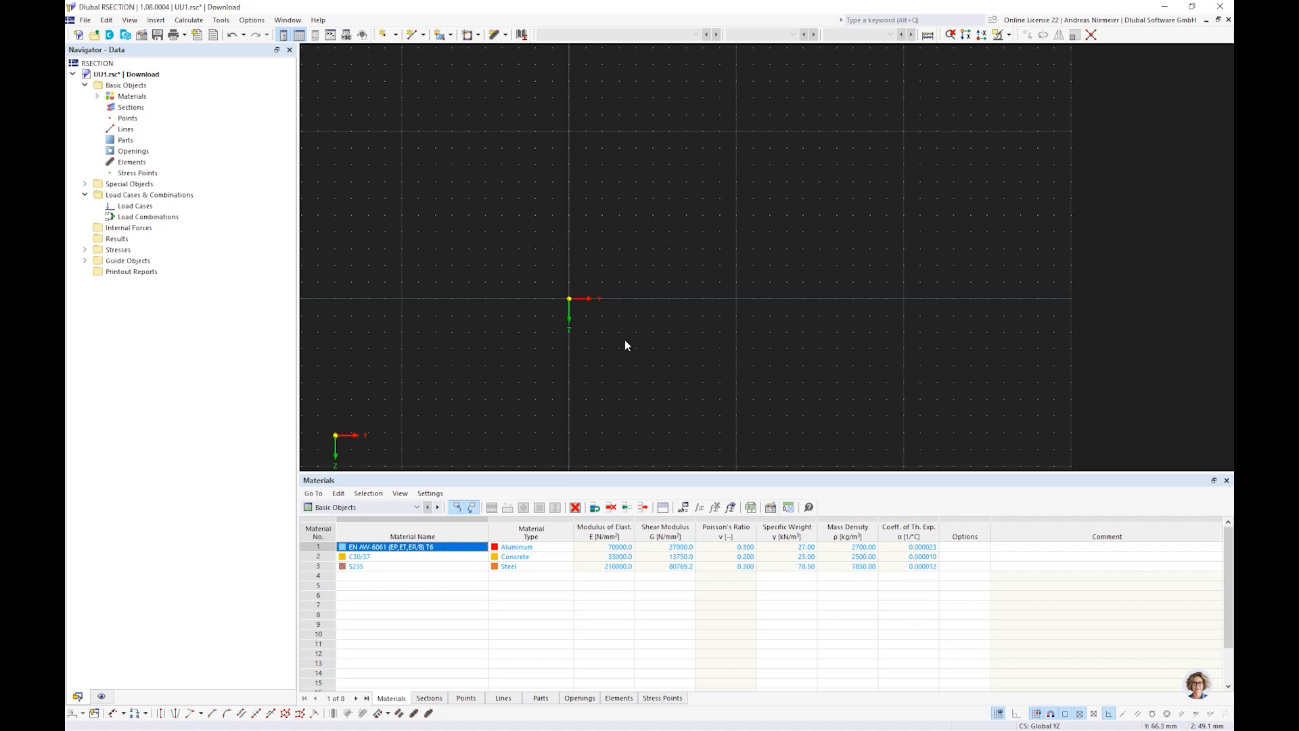
click(422, 35)
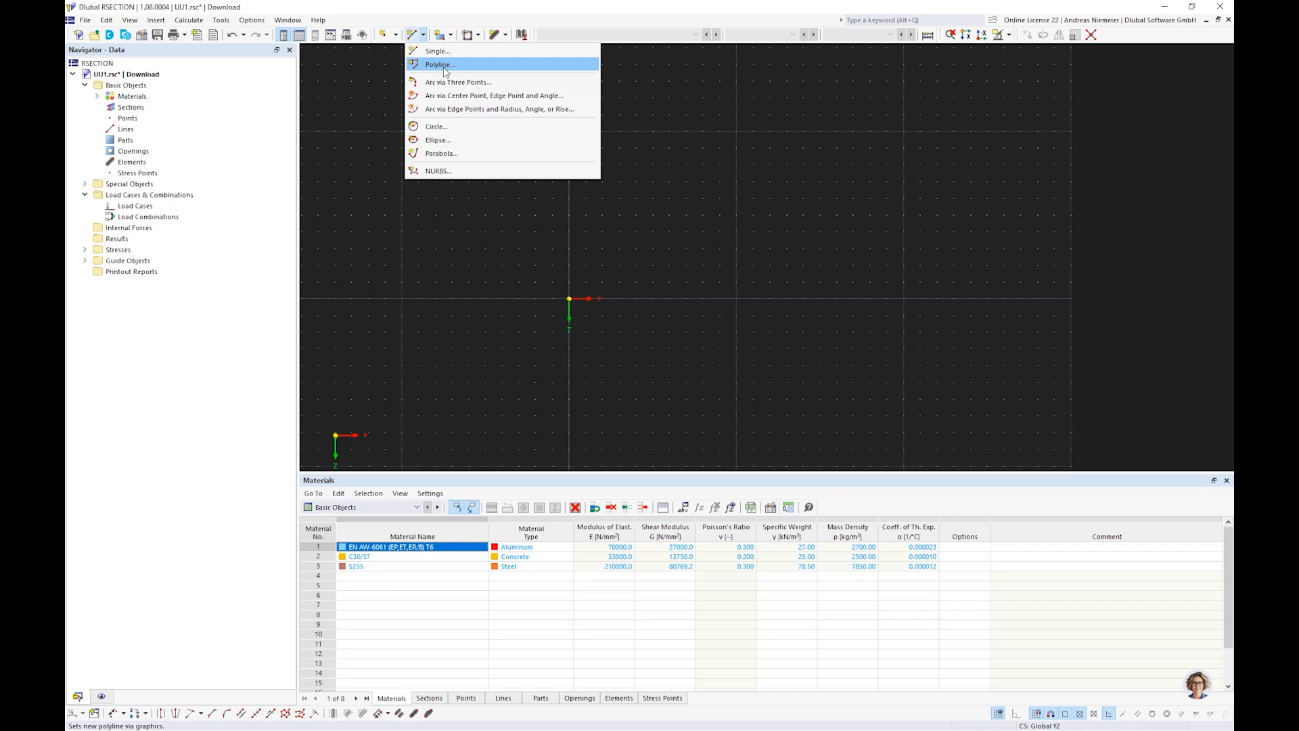
click(444, 67)
click(569, 298)
scroll(615, 297, up, 3)
click(615, 297)
click(615, 194)
click(580, 194)
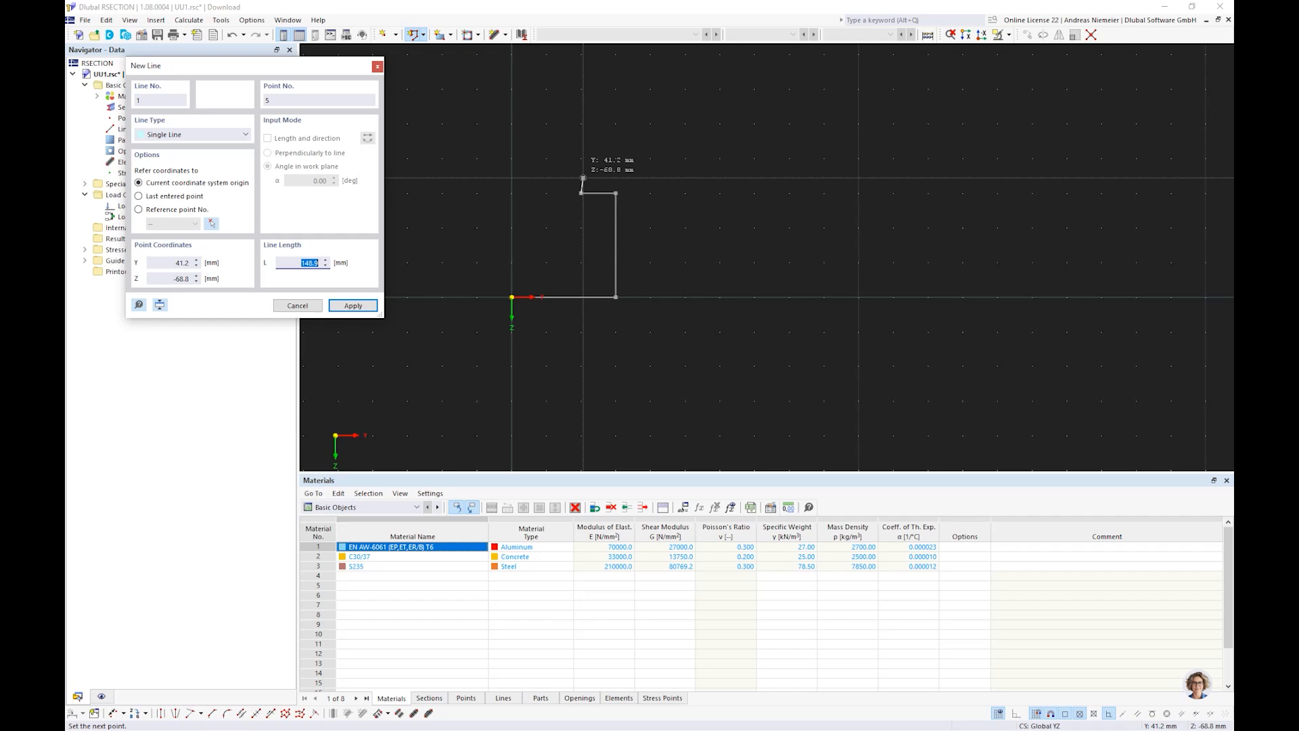
click(580, 158)
key(Escape)
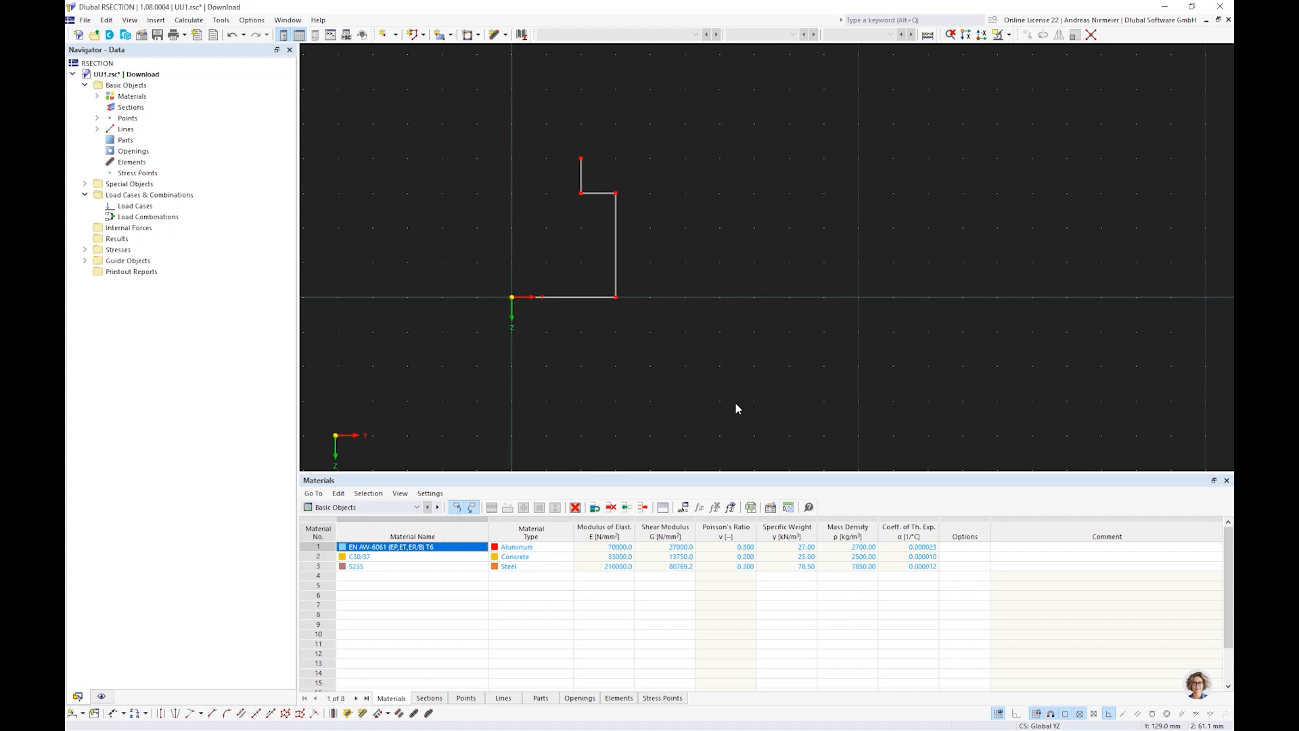
Create parallel copies of the polyline on both sides at a 1.5 mm offset.
click(241, 713)
key(Tab)
text(1)
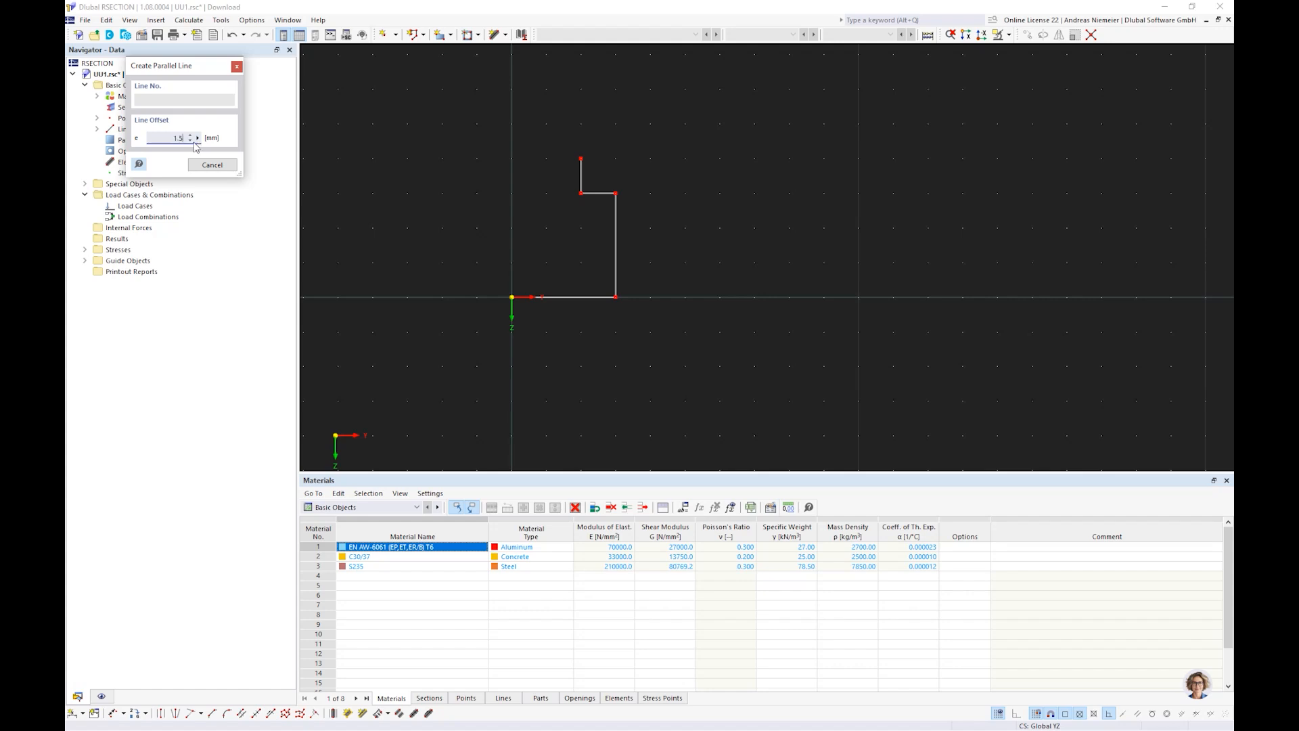
click(615, 241)
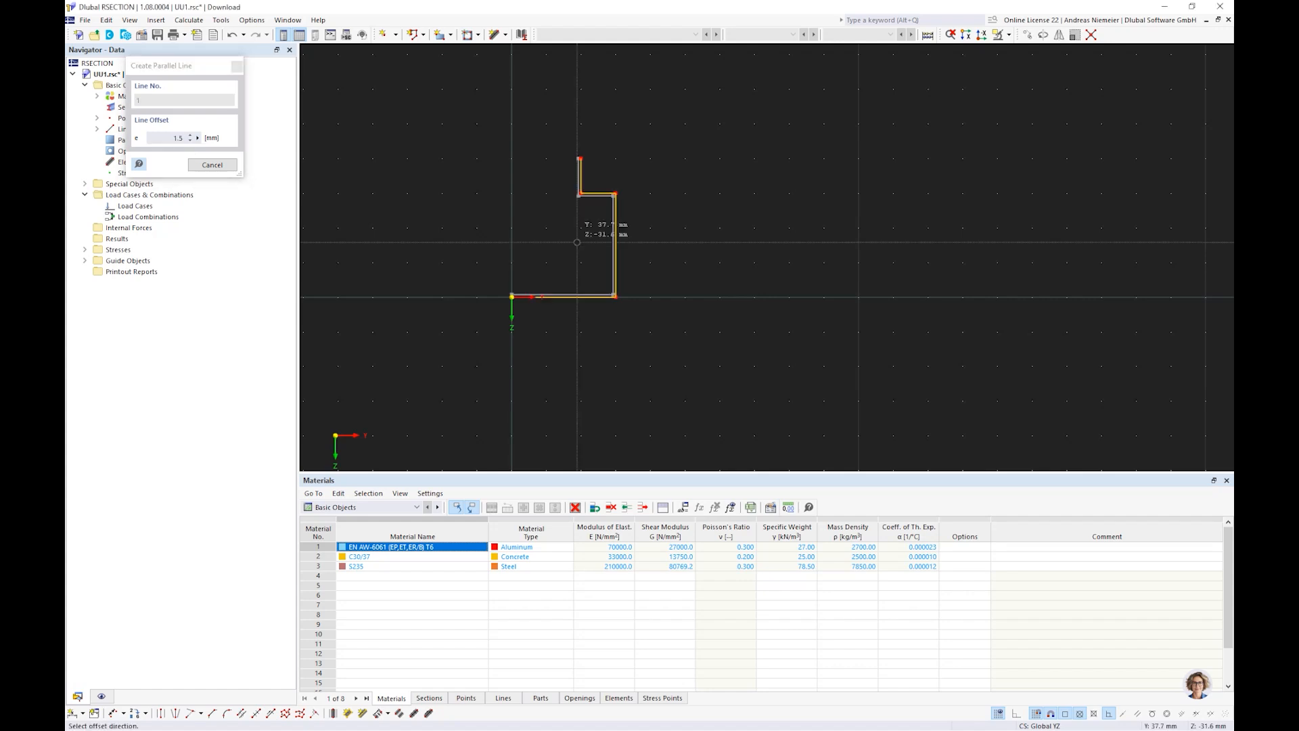
click(576, 241)
scroll(614, 258, up, 3)
click(614, 258)
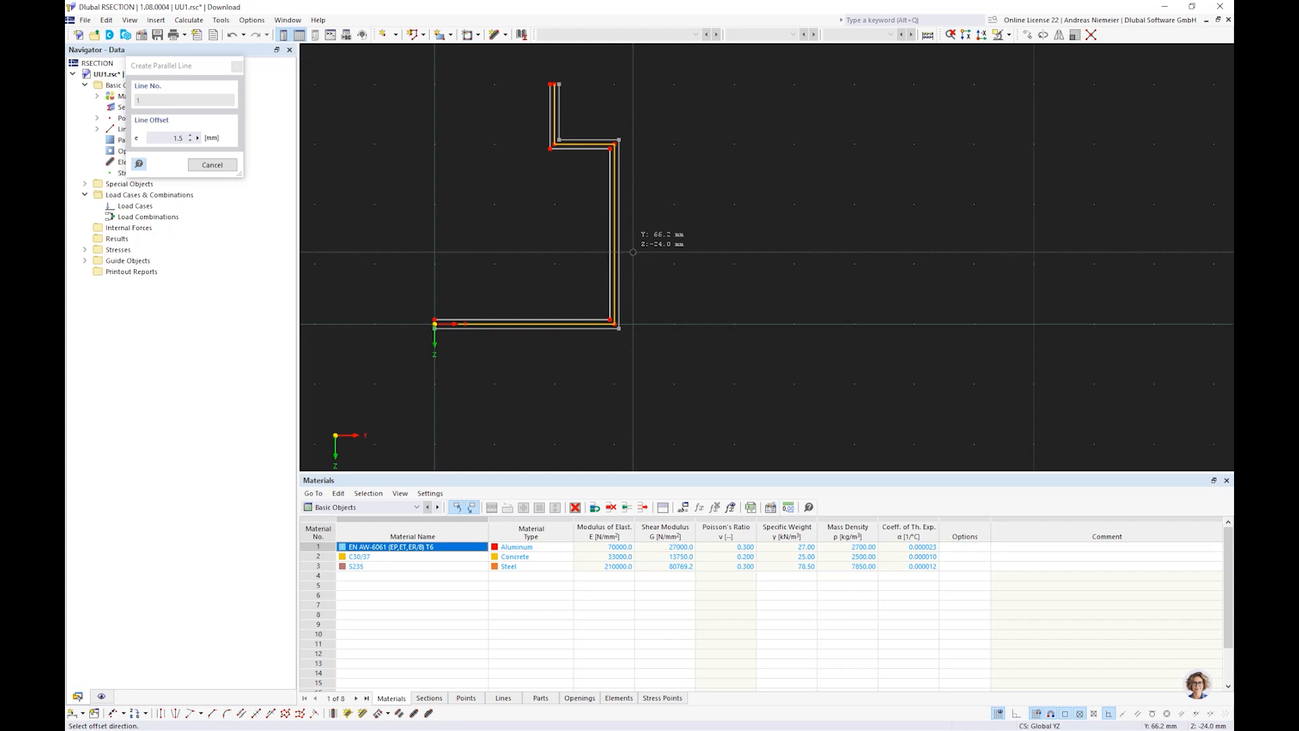
click(632, 251)
Delete the original centre polyline and split the two offset polylines into single lines.
scroll(599, 310, up, 3)
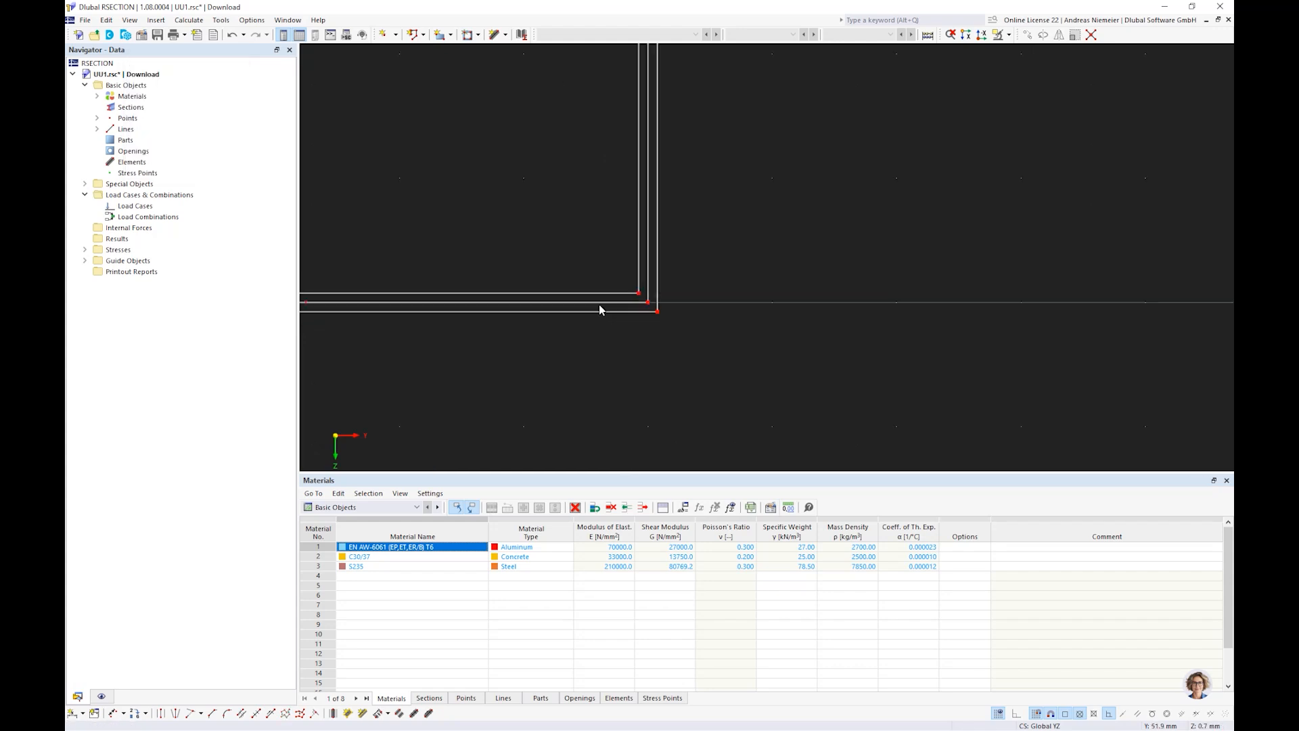
key(Delete)
click(551, 312)
drag(527, 290, 527, 291)
right_click(545, 294)
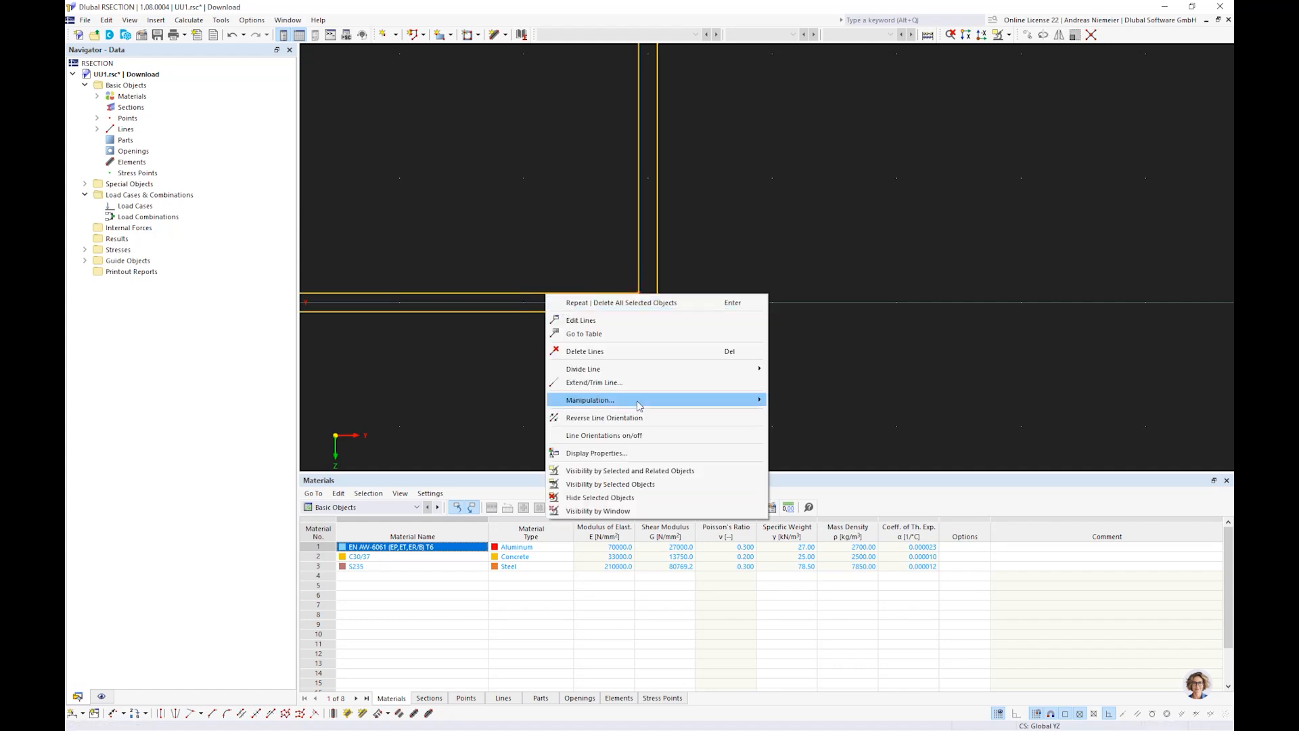
mouse_move(639, 403)
click(824, 468)
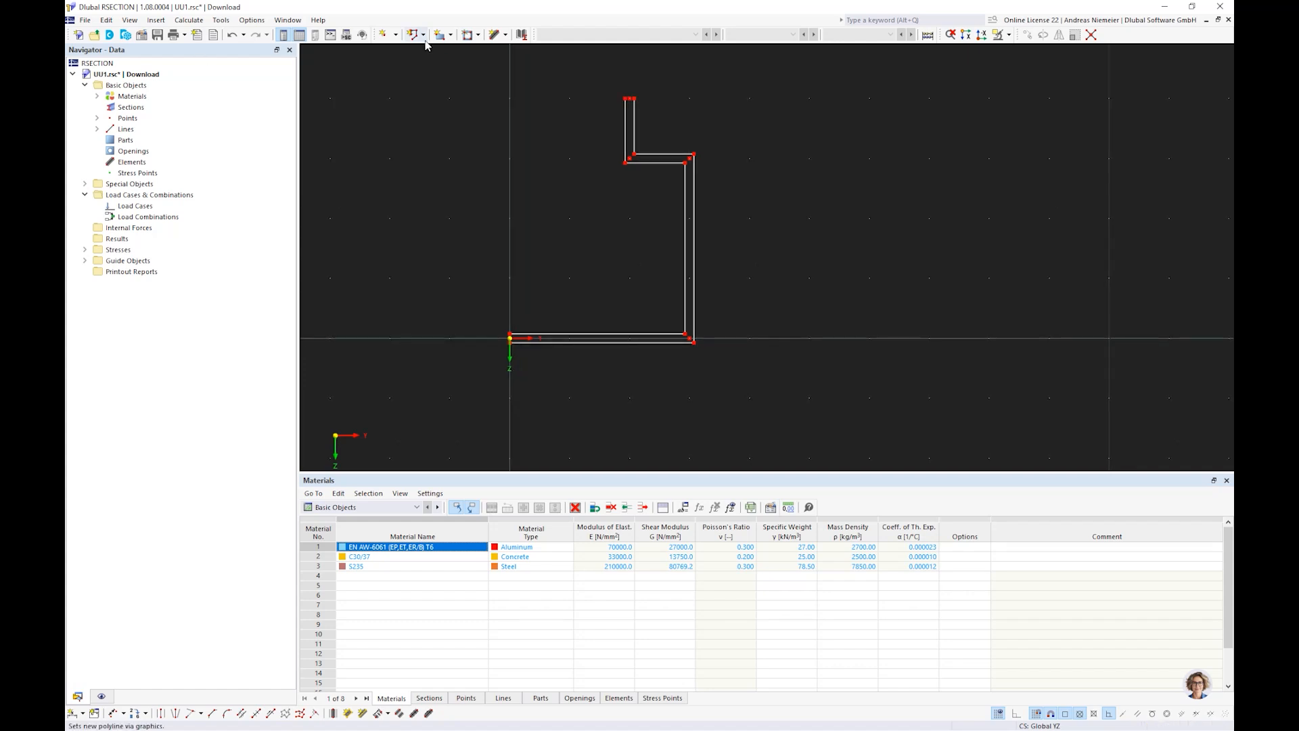
Close both open ends of the profile outline with single lines between the offset end points.
click(424, 38)
click(436, 52)
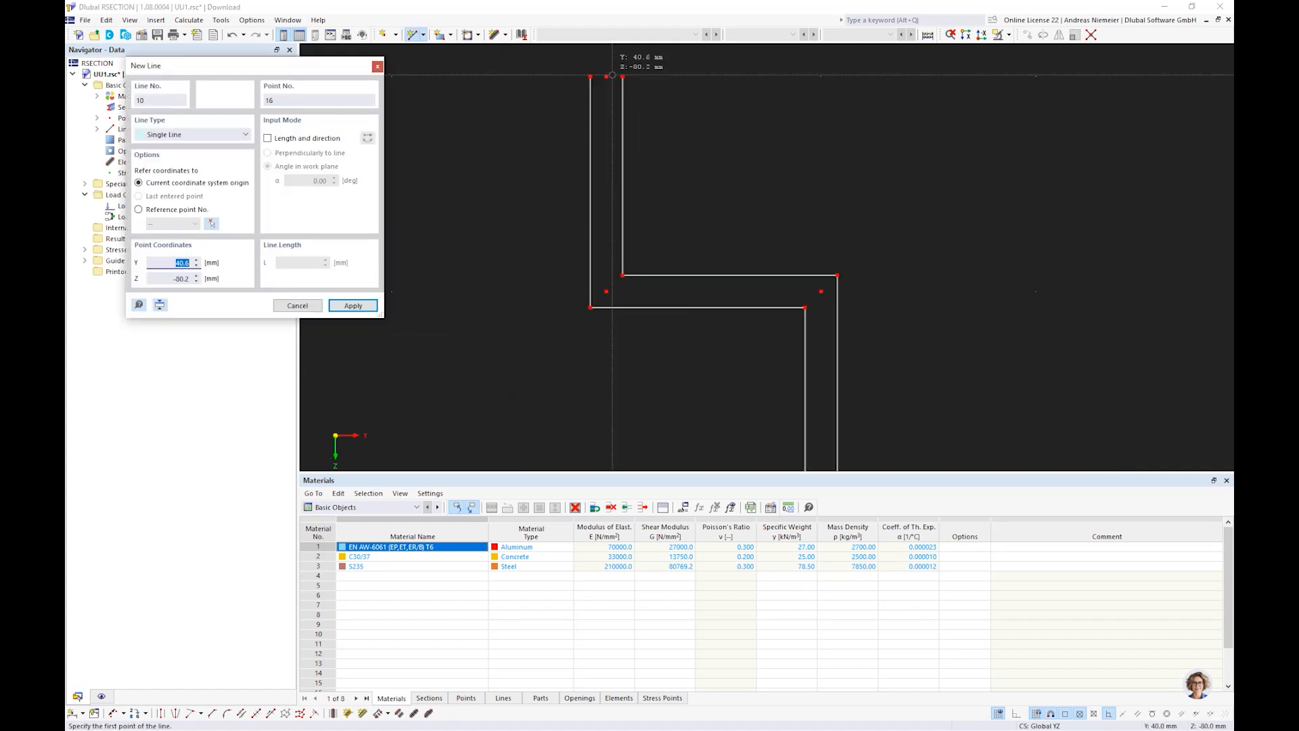
click(590, 76)
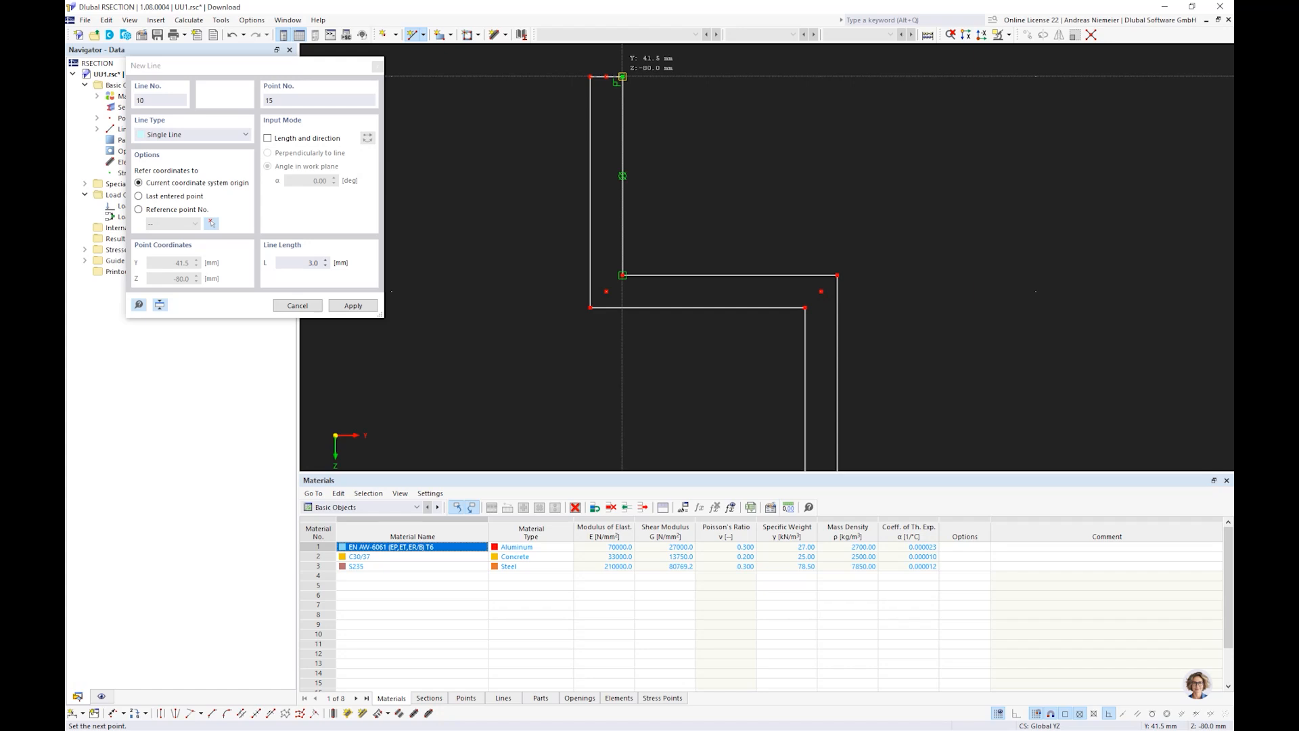
click(622, 76)
scroll(715, 138, down, 5)
scroll(598, 310, up, 5)
click(562, 294)
click(562, 294)
key(Escape)
scroll(635, 336, down, 1)
scroll(738, 395, down, 1)
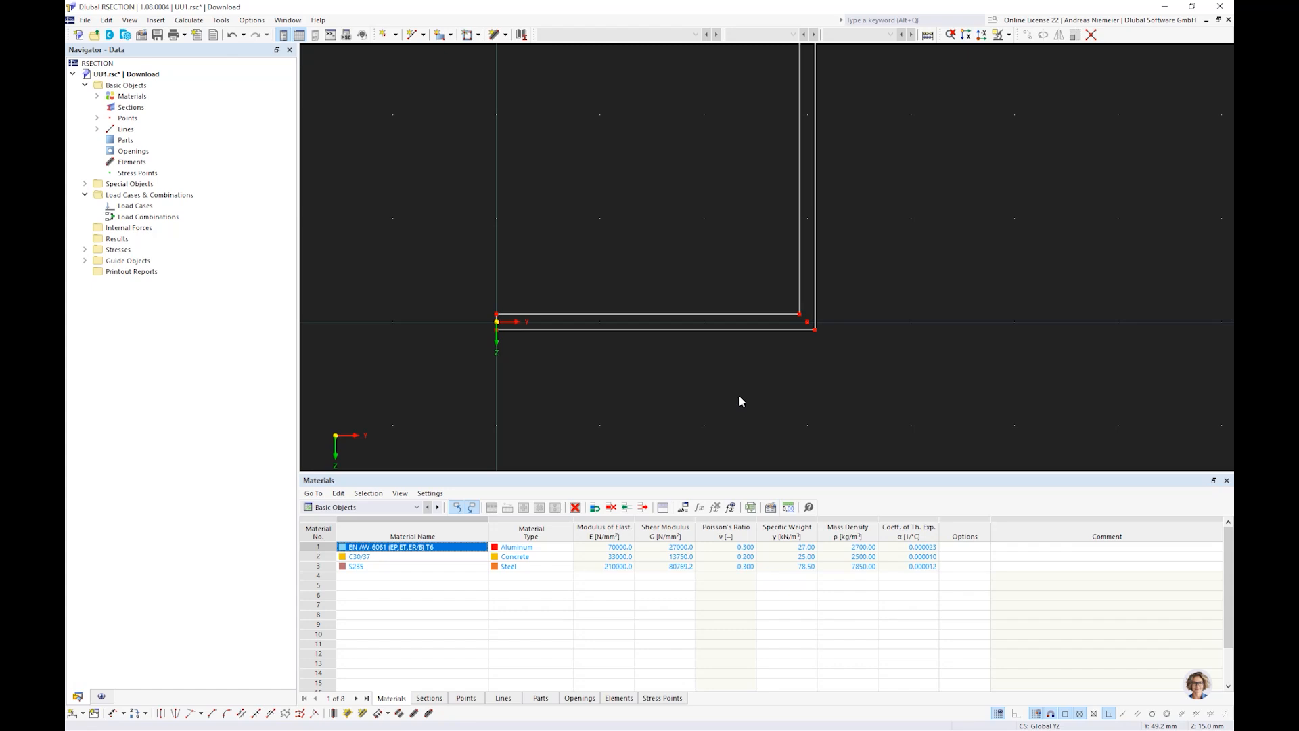
scroll(739, 396, down, 2)
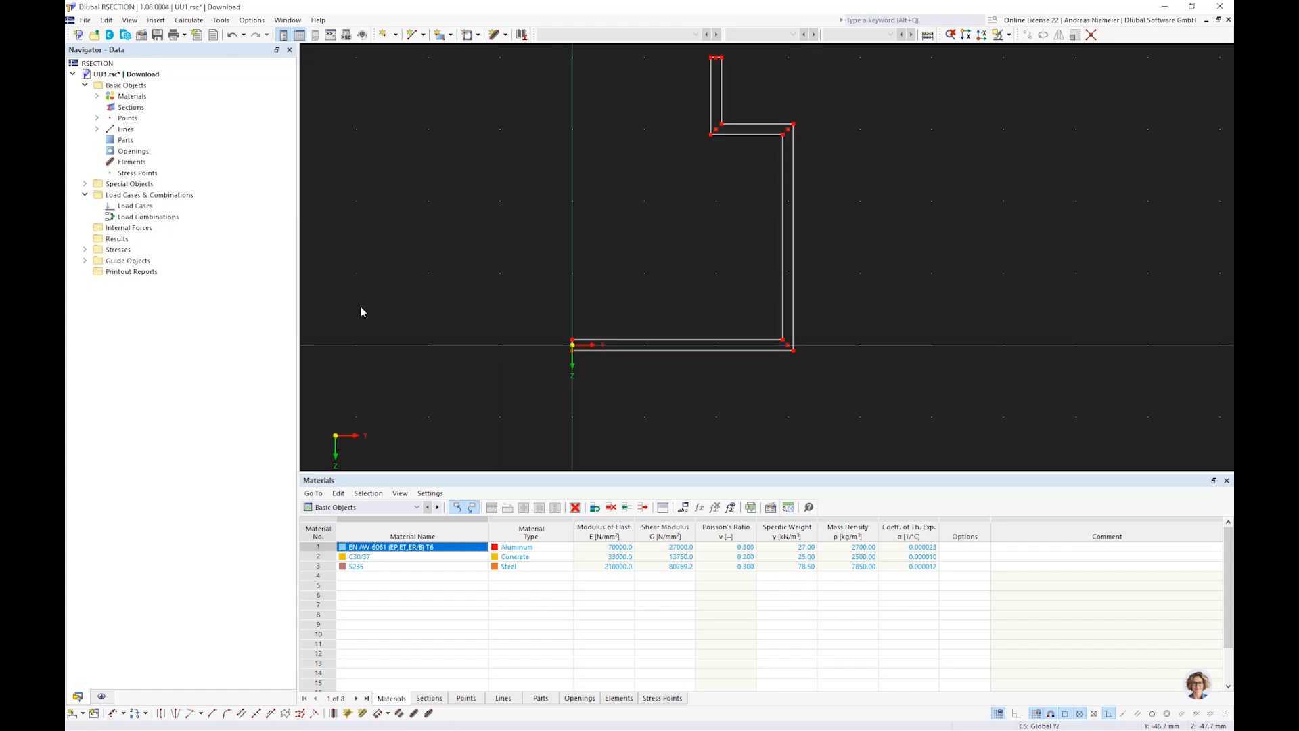
Round the three inner corners of the profile with a 1 mm radius.
click(270, 716)
click(279, 115)
text(1)
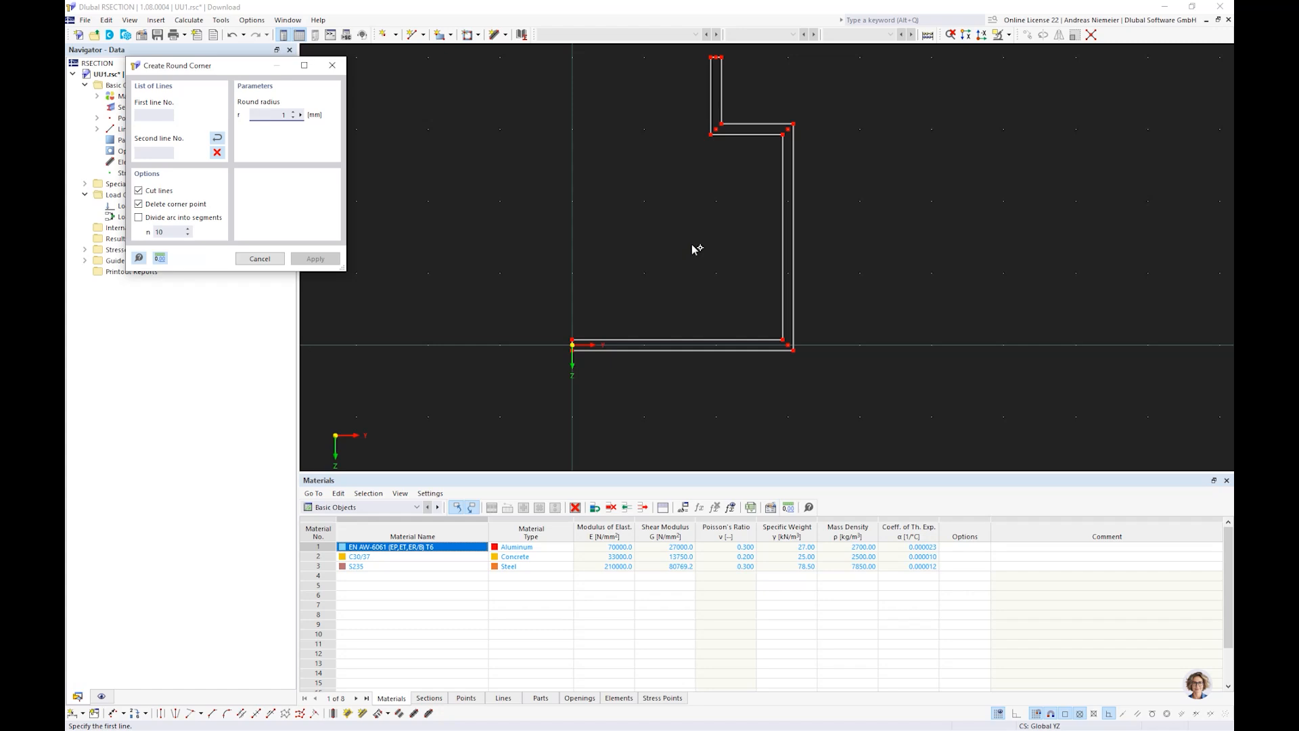
click(739, 123)
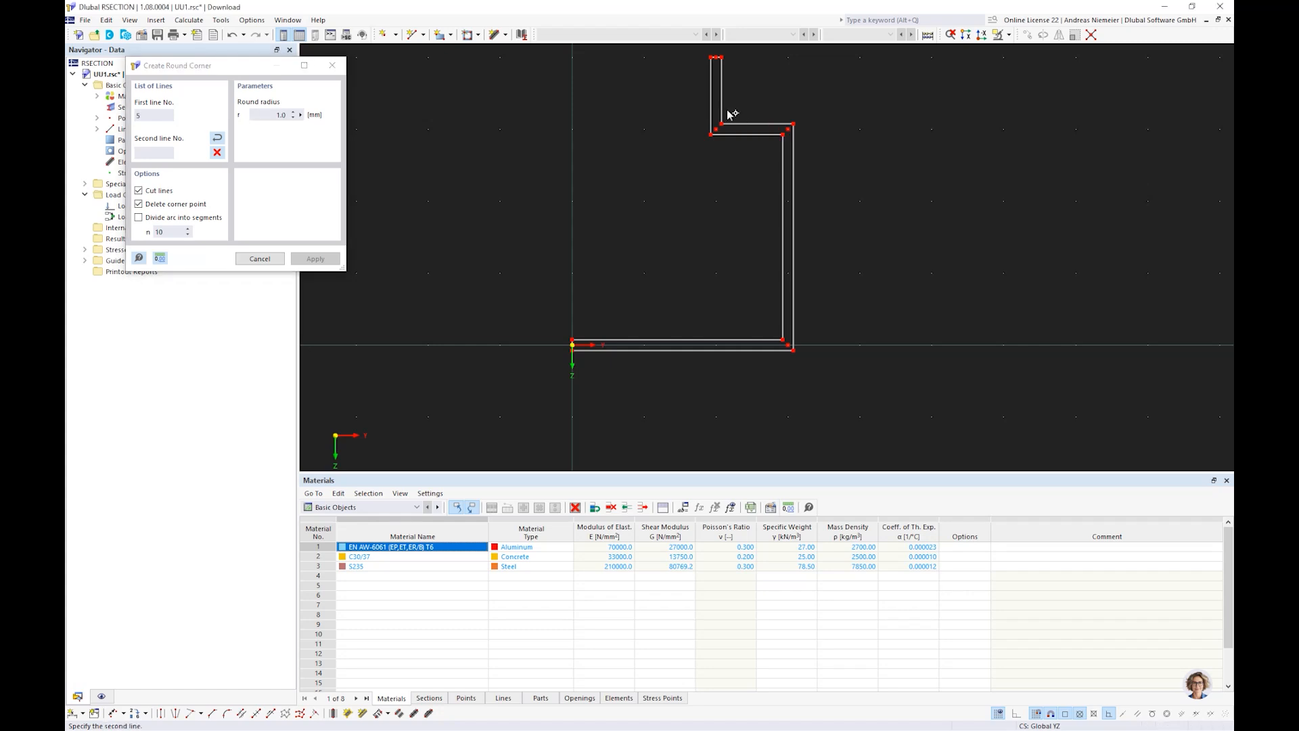
click(720, 106)
scroll(772, 153, up, 2)
click(774, 126)
click(789, 141)
scroll(796, 416, up, 3)
click(792, 377)
click(779, 398)
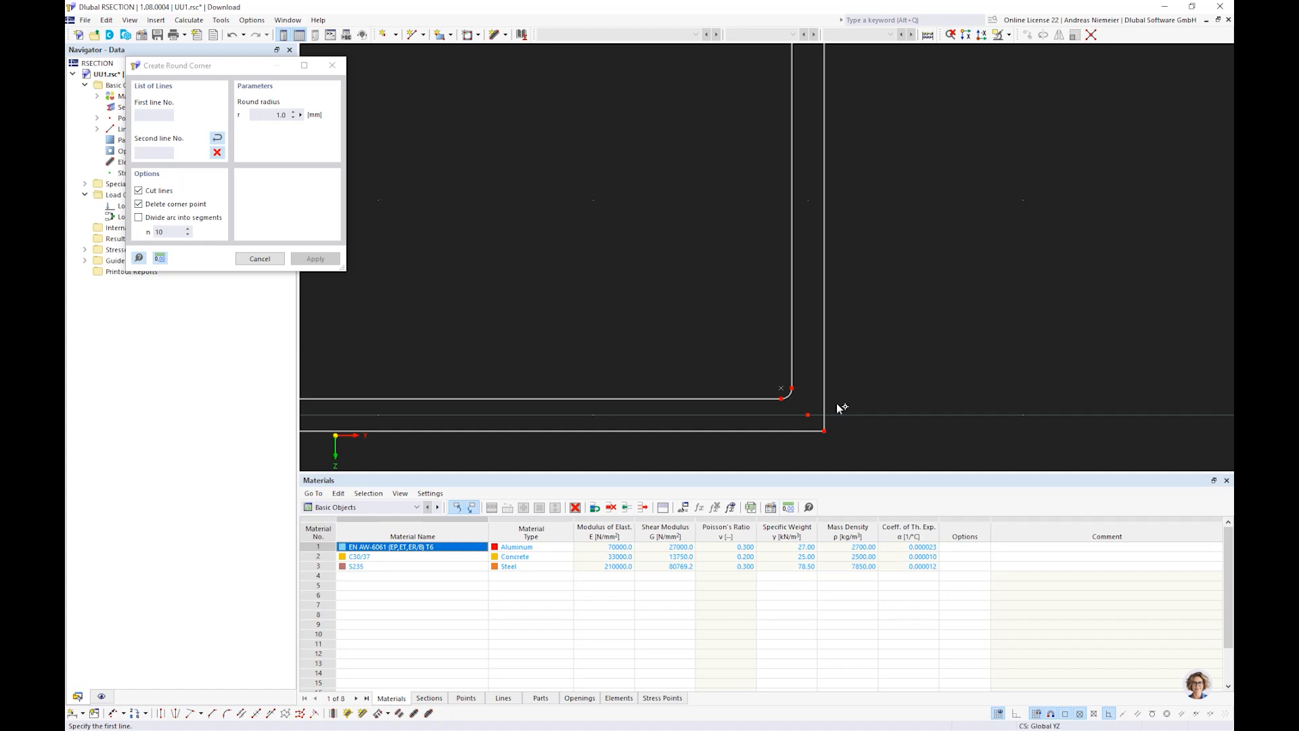
Round the three outer corners of the profile with a 4 mm radius.
drag(275, 115, 305, 113)
text(4)
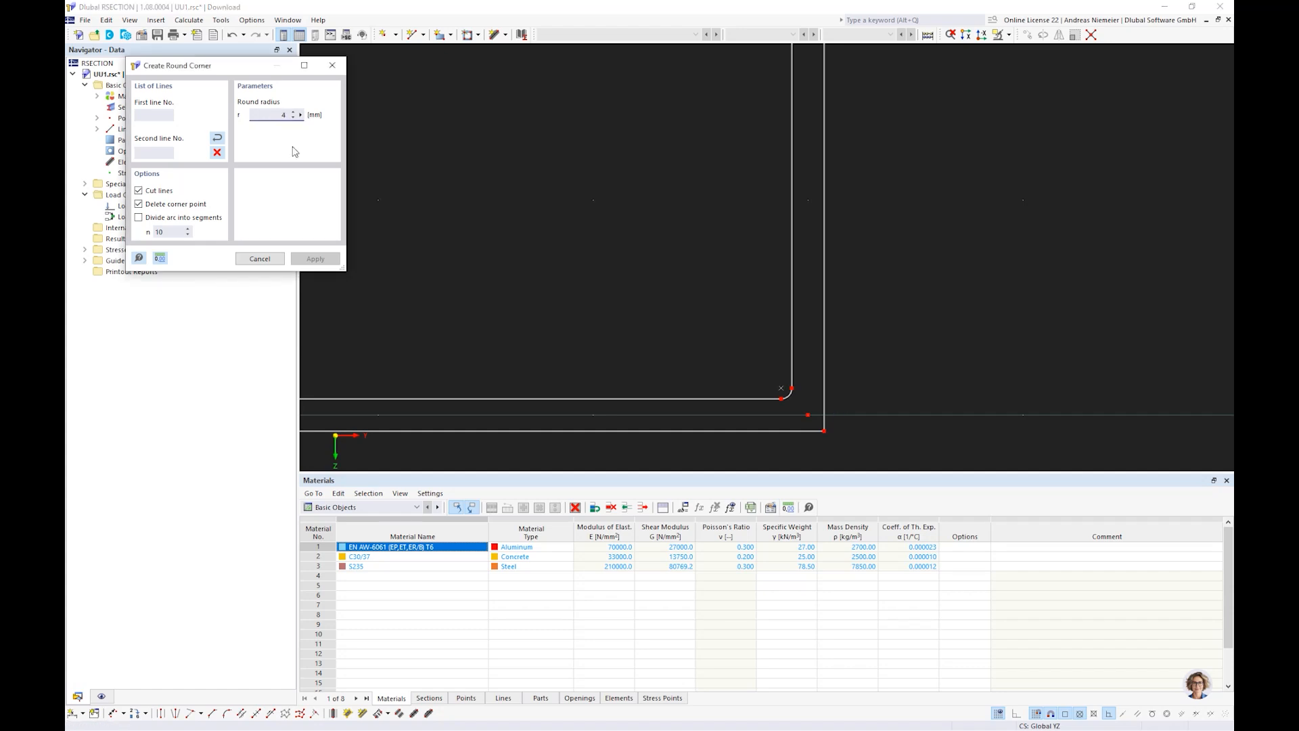
click(783, 430)
click(825, 411)
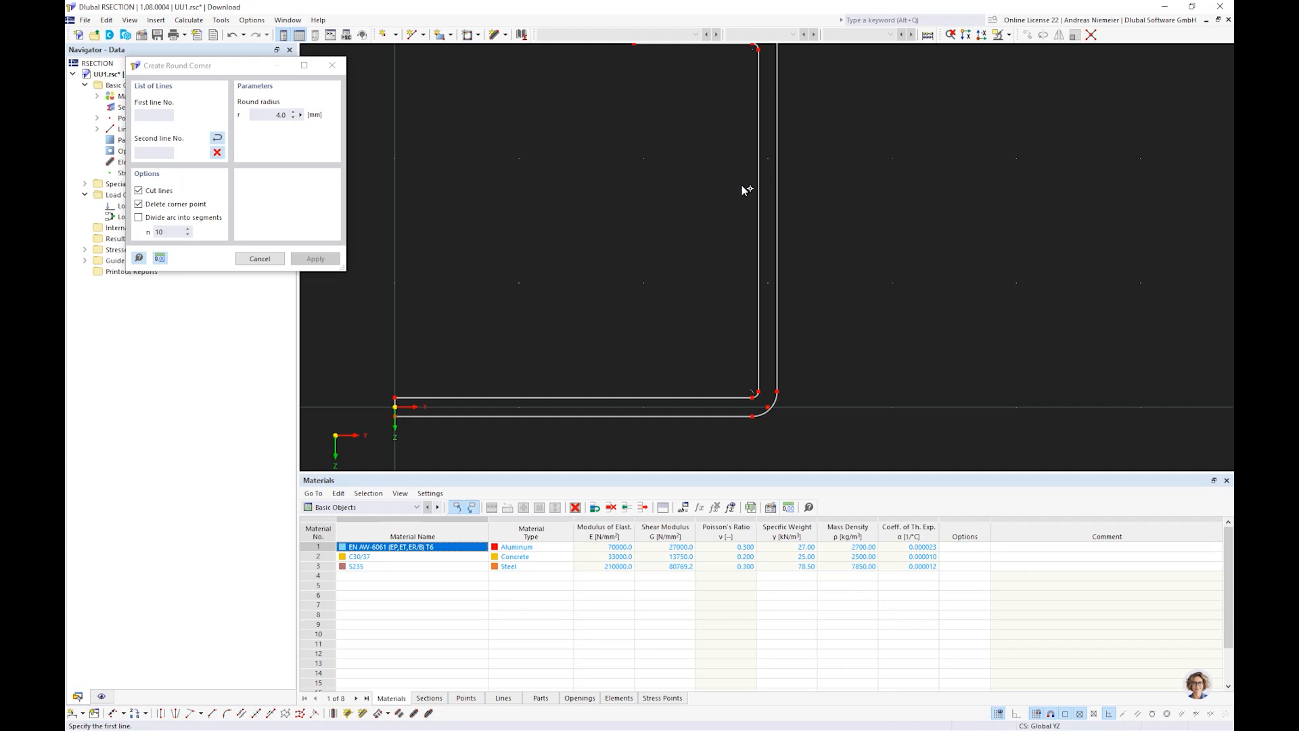
scroll(742, 190, down, 3)
scroll(757, 102, up, 6)
click(750, 176)
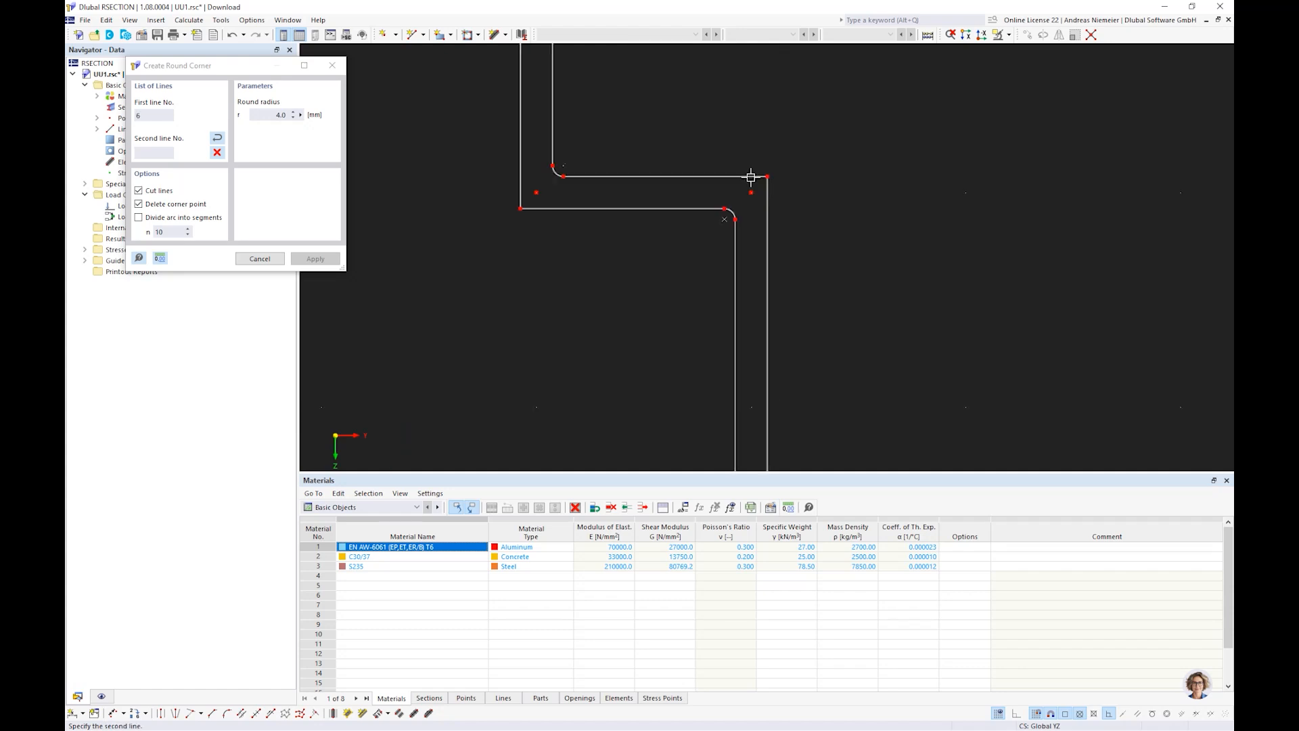
click(745, 176)
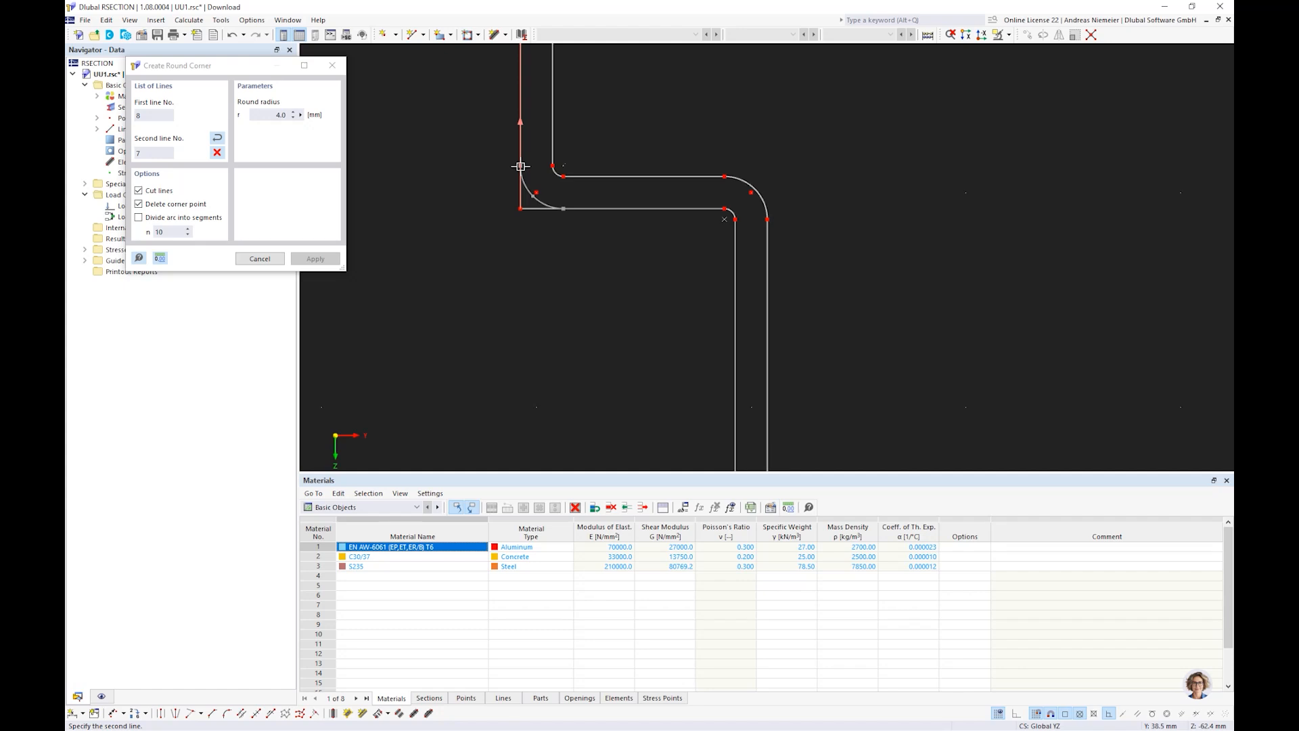
click(520, 167)
key(Escape)
scroll(525, 204, down, 7)
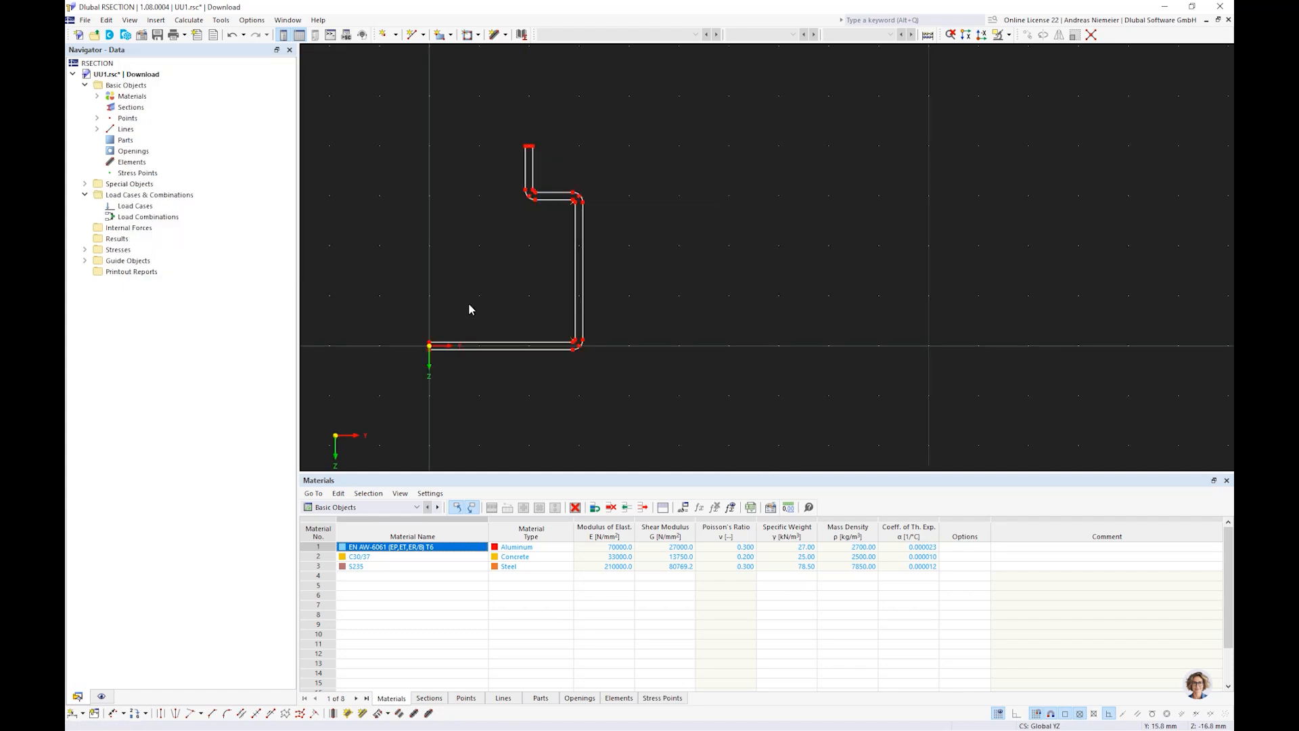
Create a part in EN AW-6061 (EP,ET,ER/B) T6 bounded by all profile outline lines, 2-17.
right_click(124, 139)
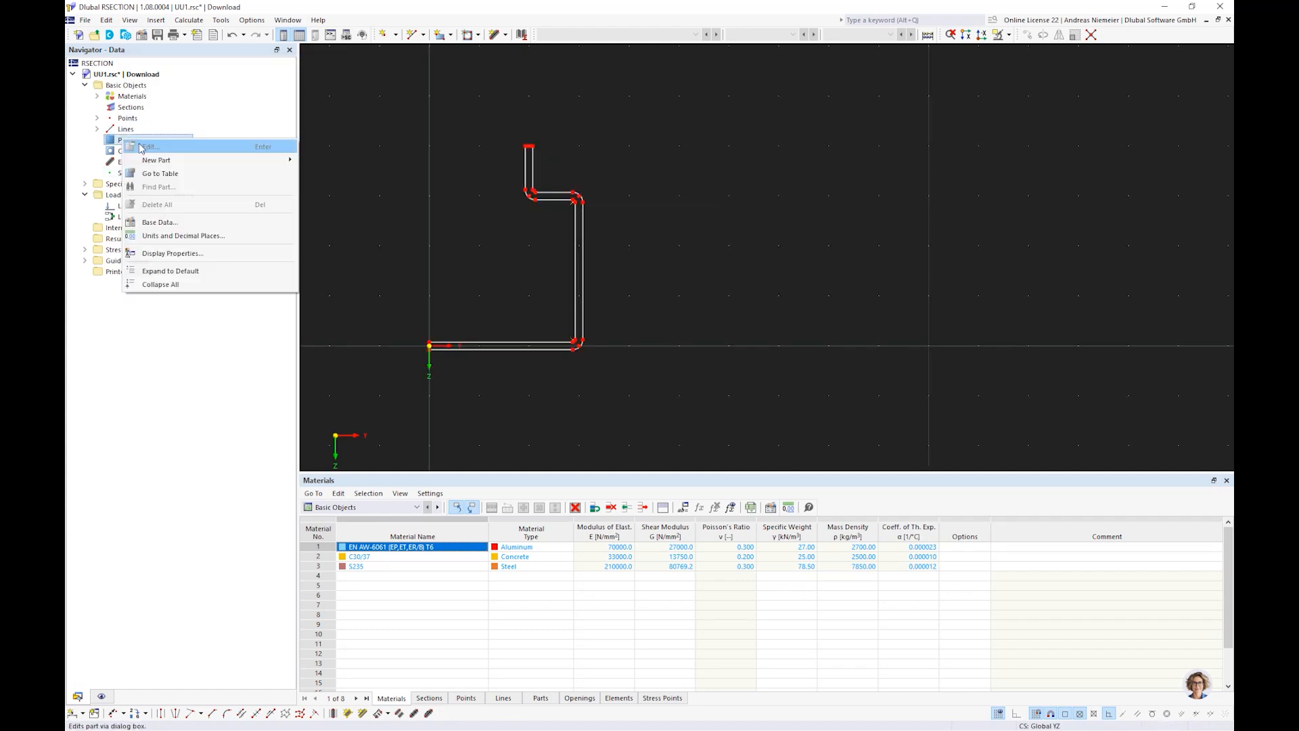
mouse_move(170, 163)
click(330, 160)
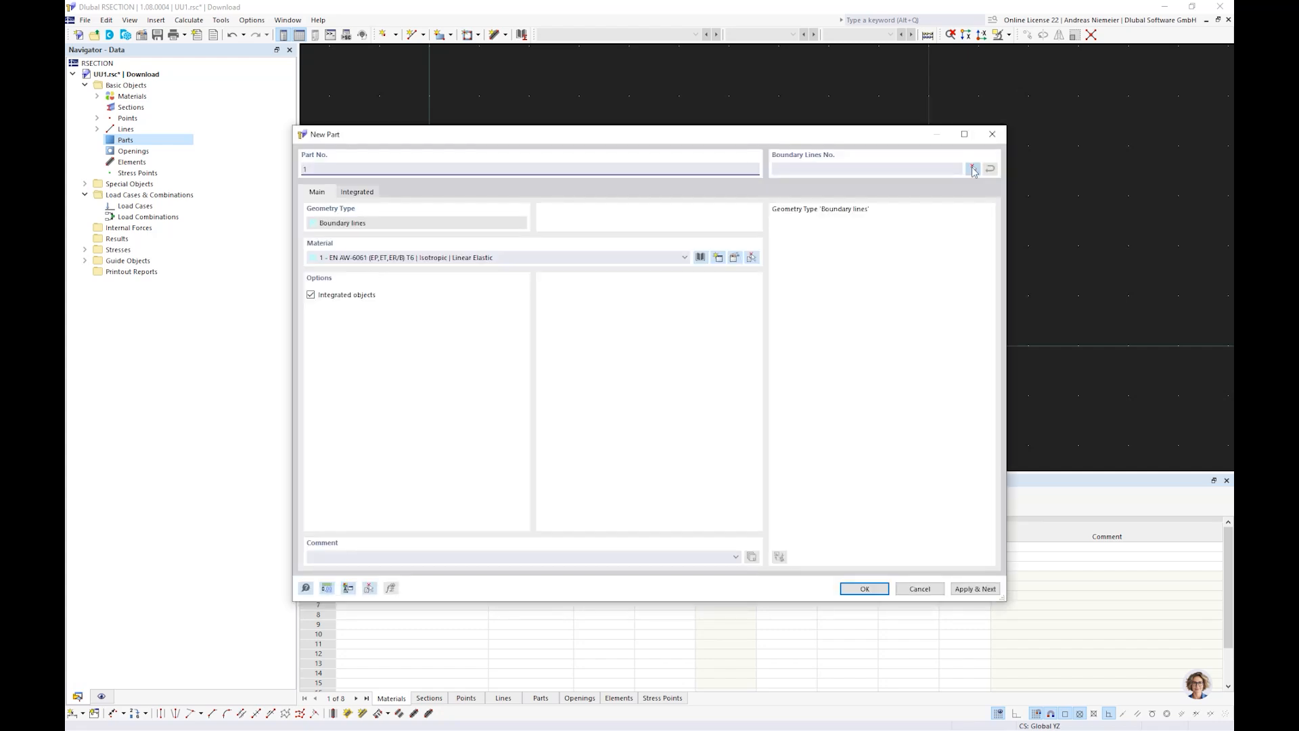
click(972, 169)
drag(388, 115, 631, 382)
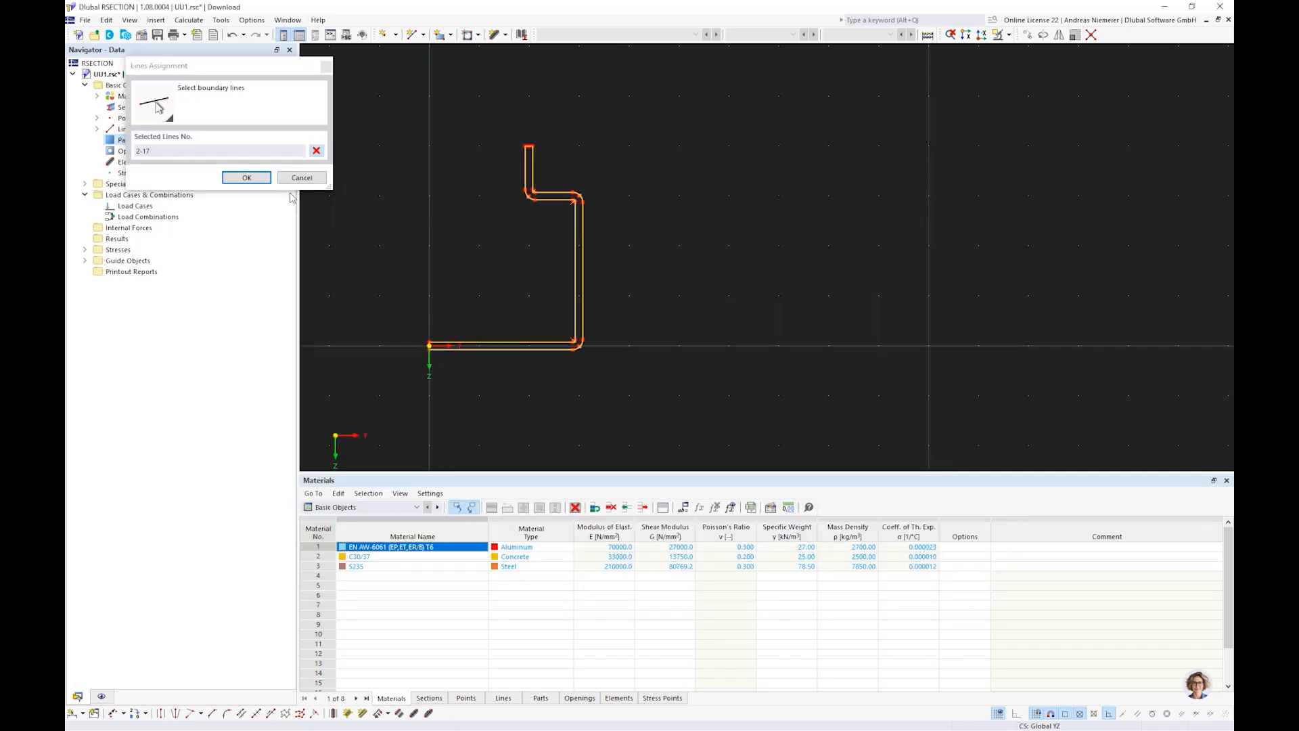
click(247, 178)
click(864, 589)
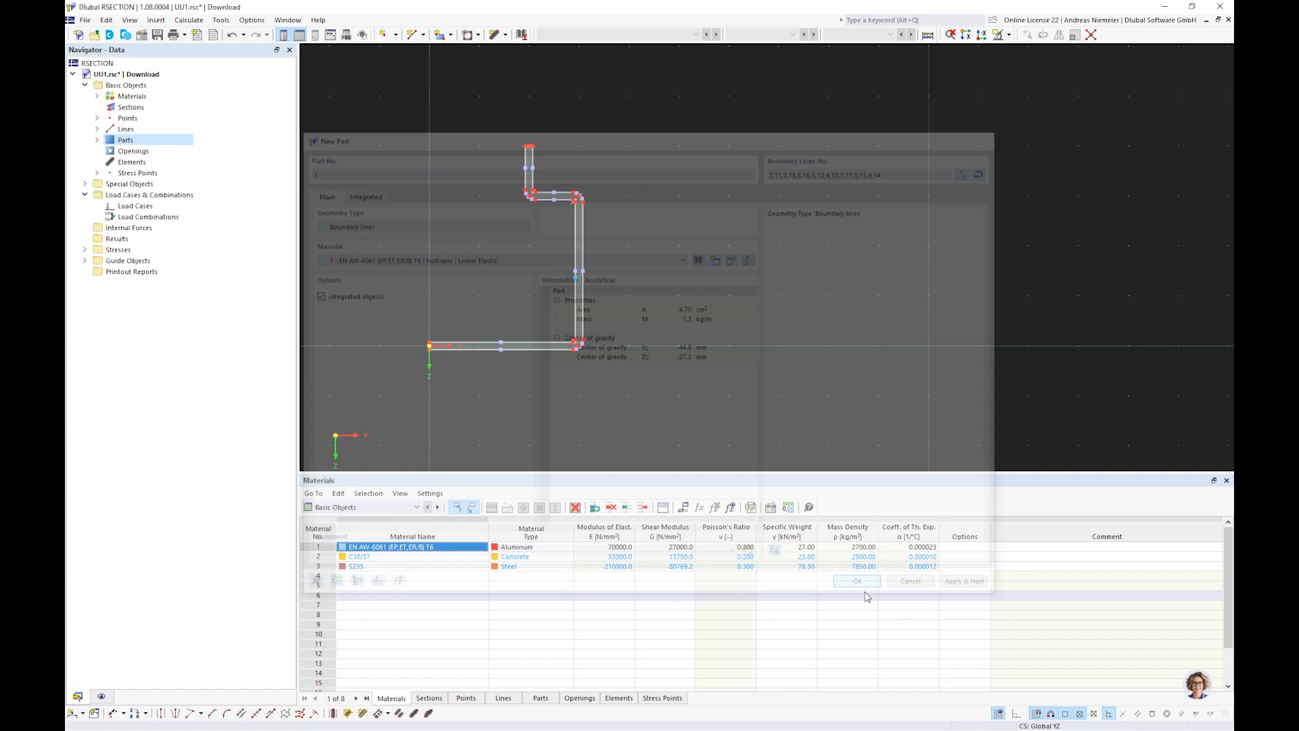
Calculate the section and examine its properties, centroid, principal axes and shear centre.
scroll(559, 351, up, 2)
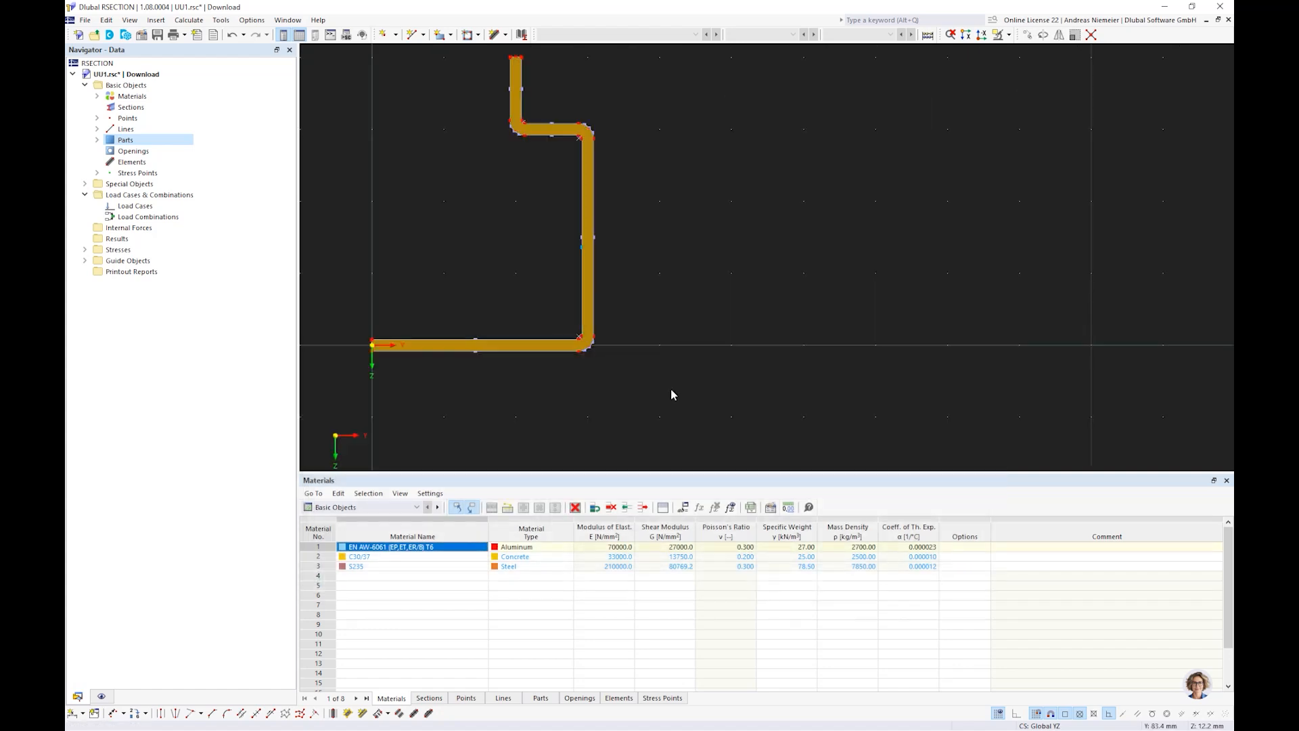
click(927, 34)
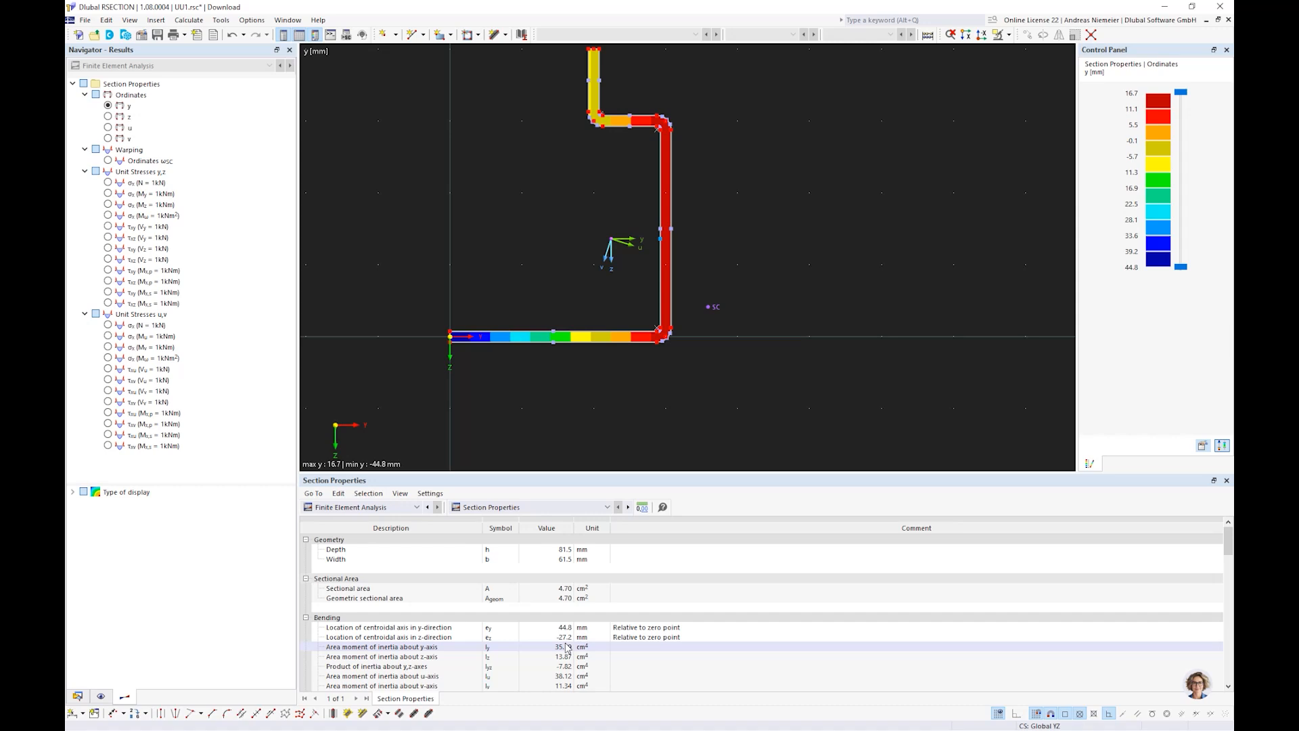
scroll(606, 419, down, 1)
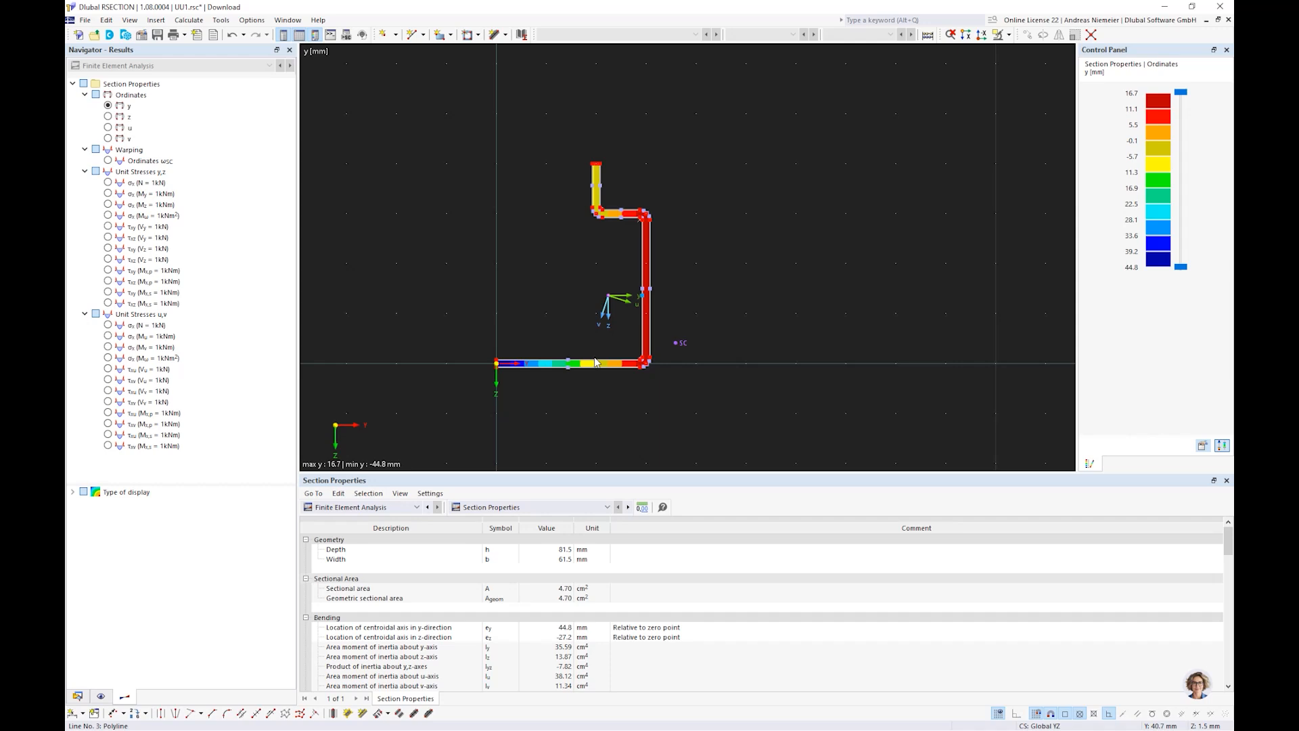
scroll(594, 362, up, 3)
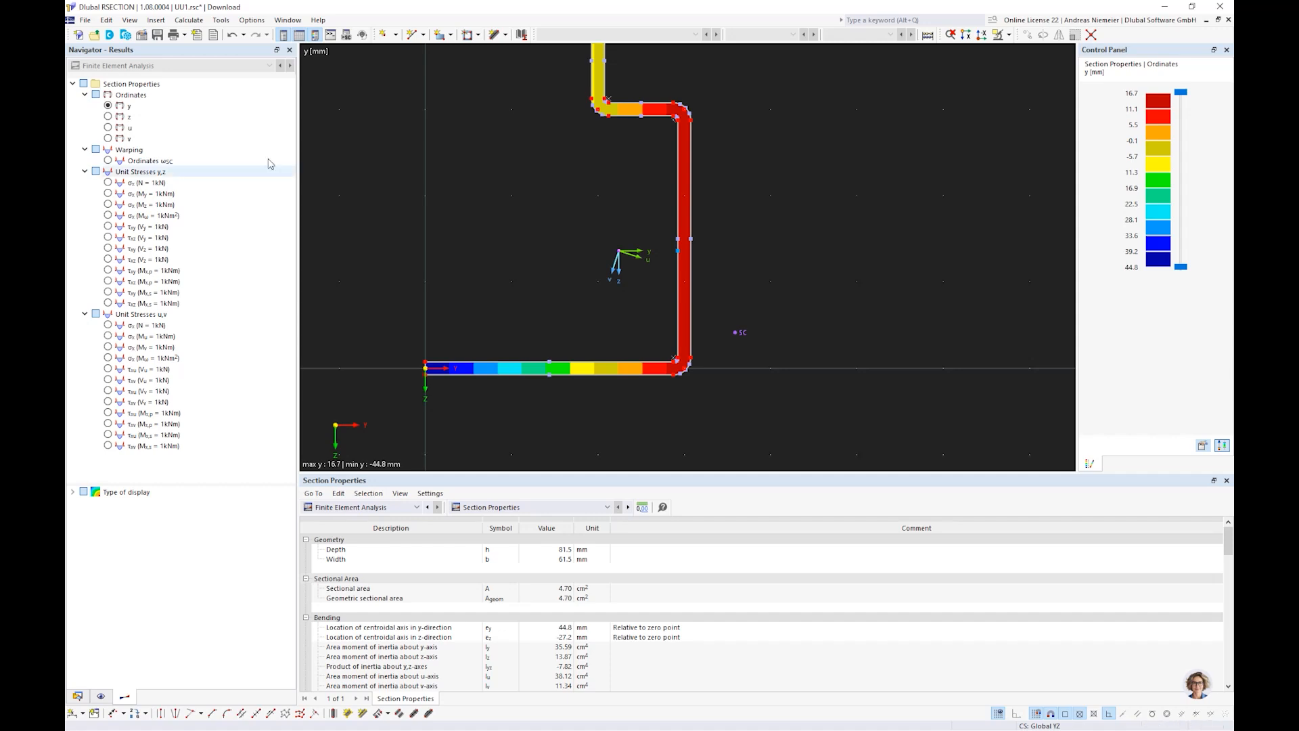
Change the model's analysis method to Thin-Walled Analysis and activate the Effective / Steel / Aluminum section add-on with EN 1999-1-1 (Aluminum).
click(141, 35)
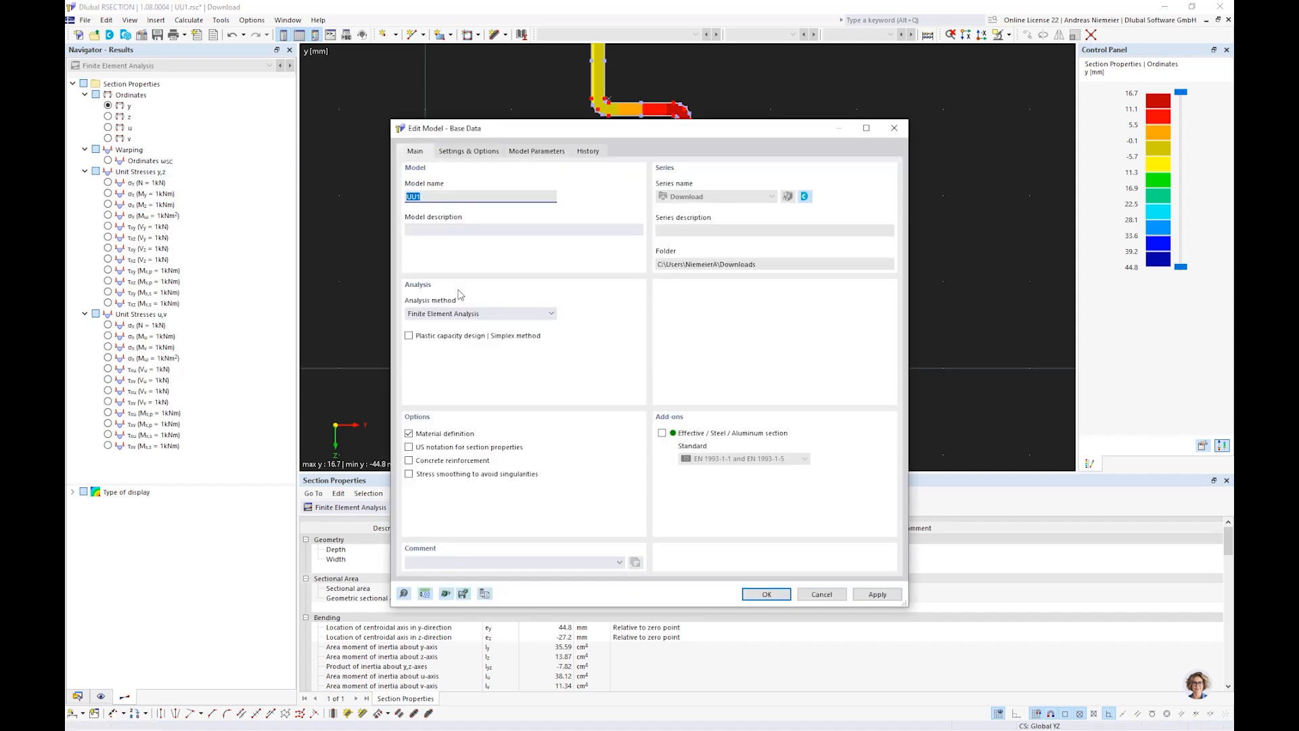
click(457, 313)
click(454, 334)
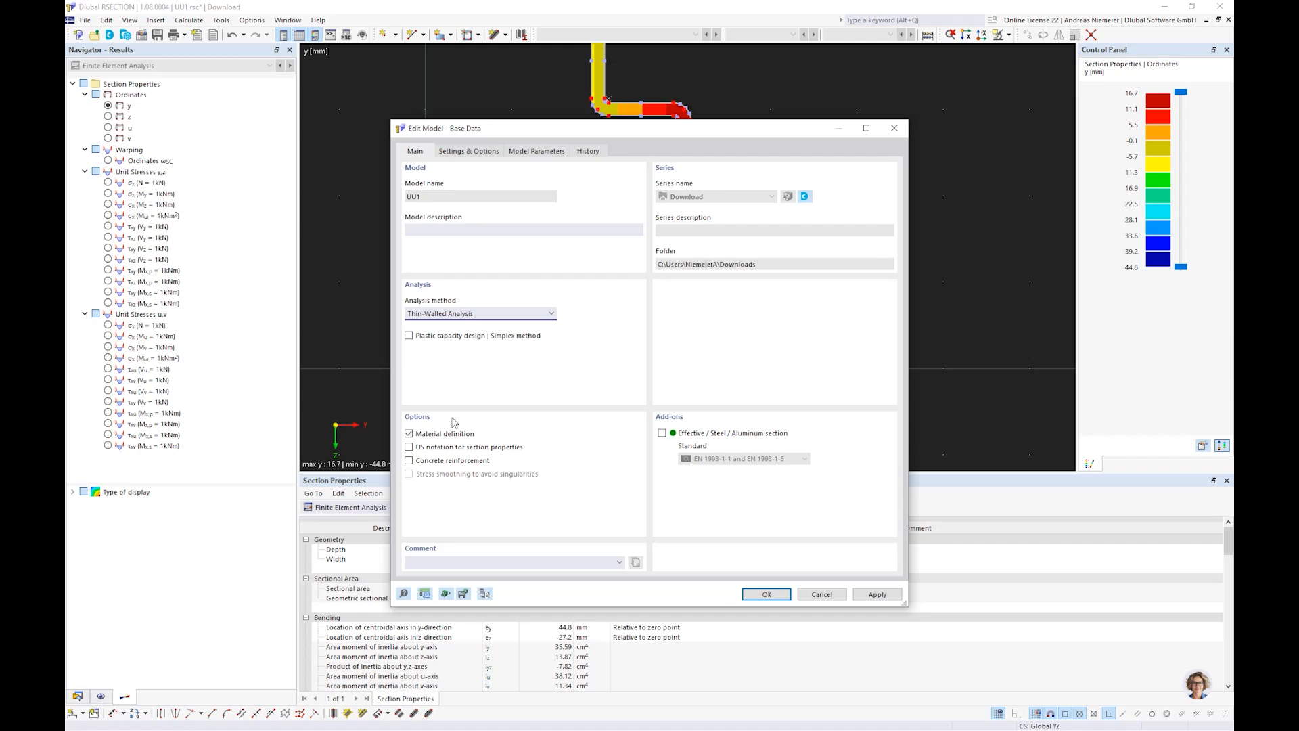
click(703, 433)
click(744, 459)
click(737, 488)
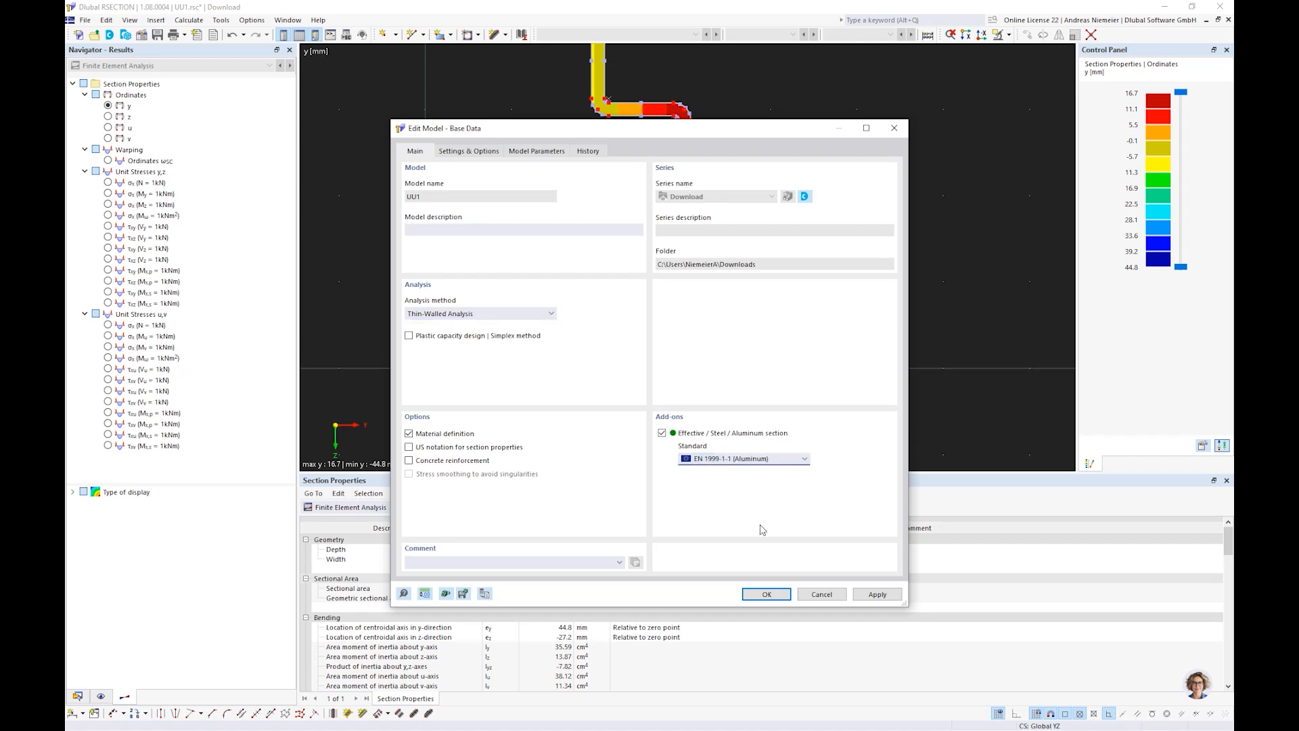
click(774, 602)
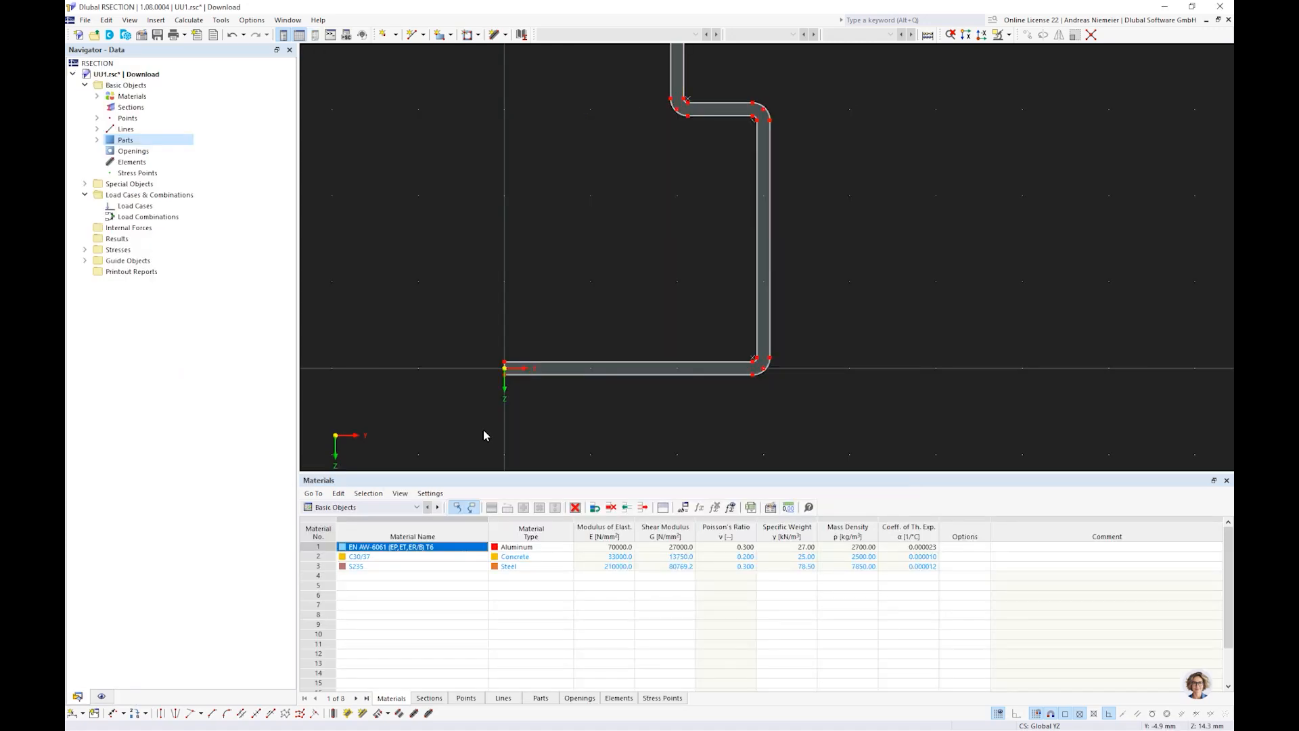
Create a single-line element 3 mm thick in EN AW-6061 along the horizontal flange from (0, 0) to (60, 0) mm.
click(495, 35)
click(301, 321)
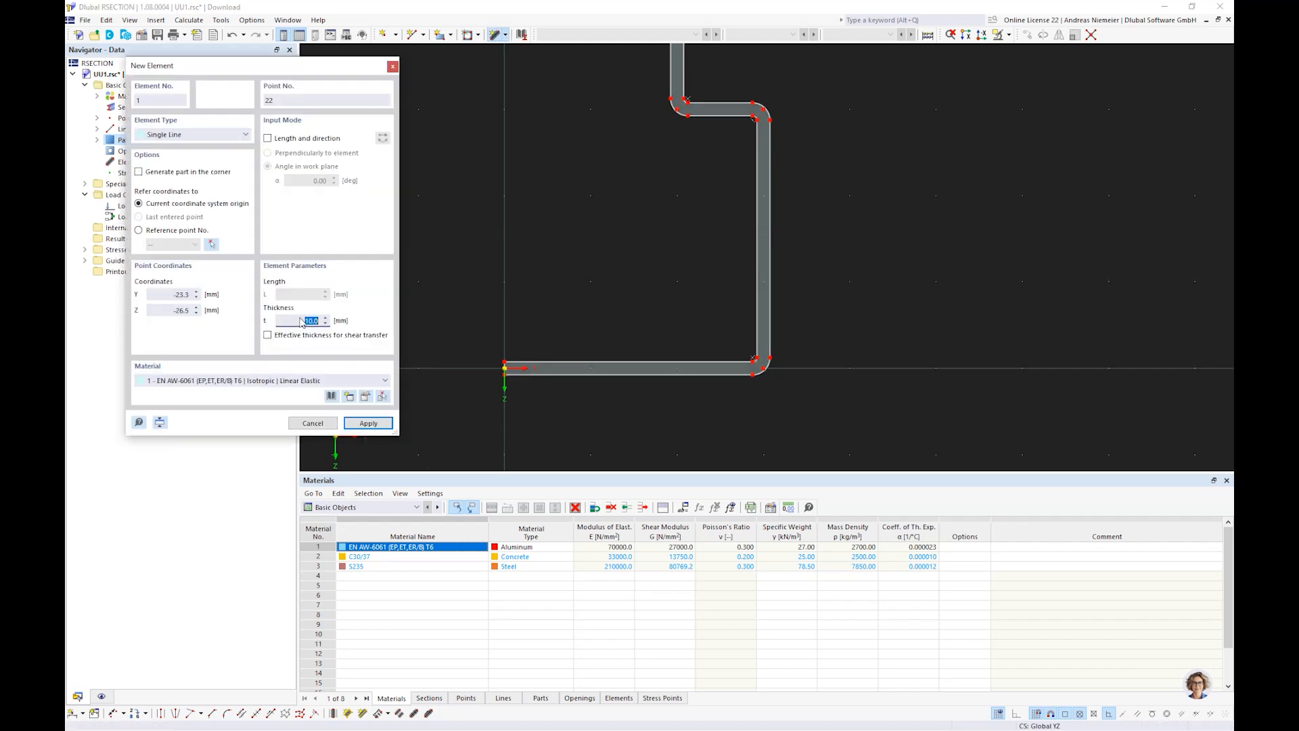
text(3)
scroll(500, 356, up, 3)
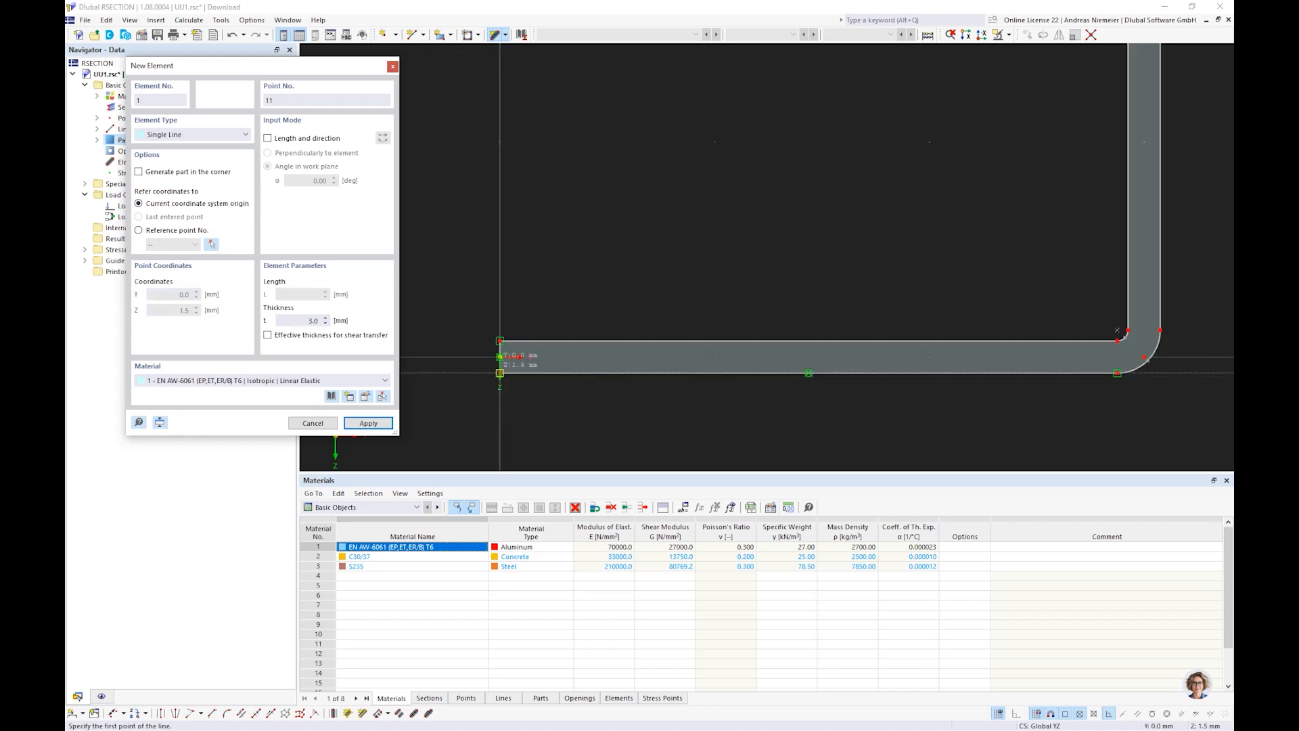
scroll(500, 357, up, 2)
click(501, 347)
scroll(500, 347, down, 2)
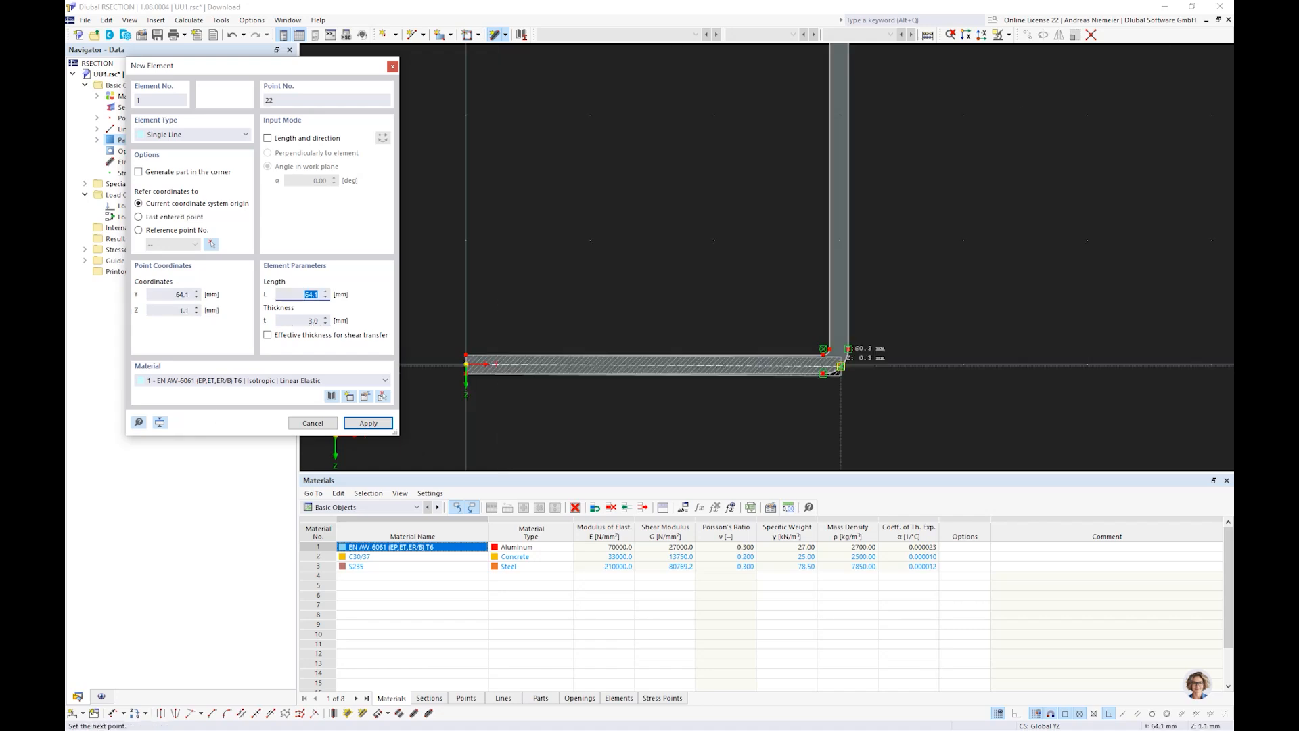
scroll(840, 366, up, 2)
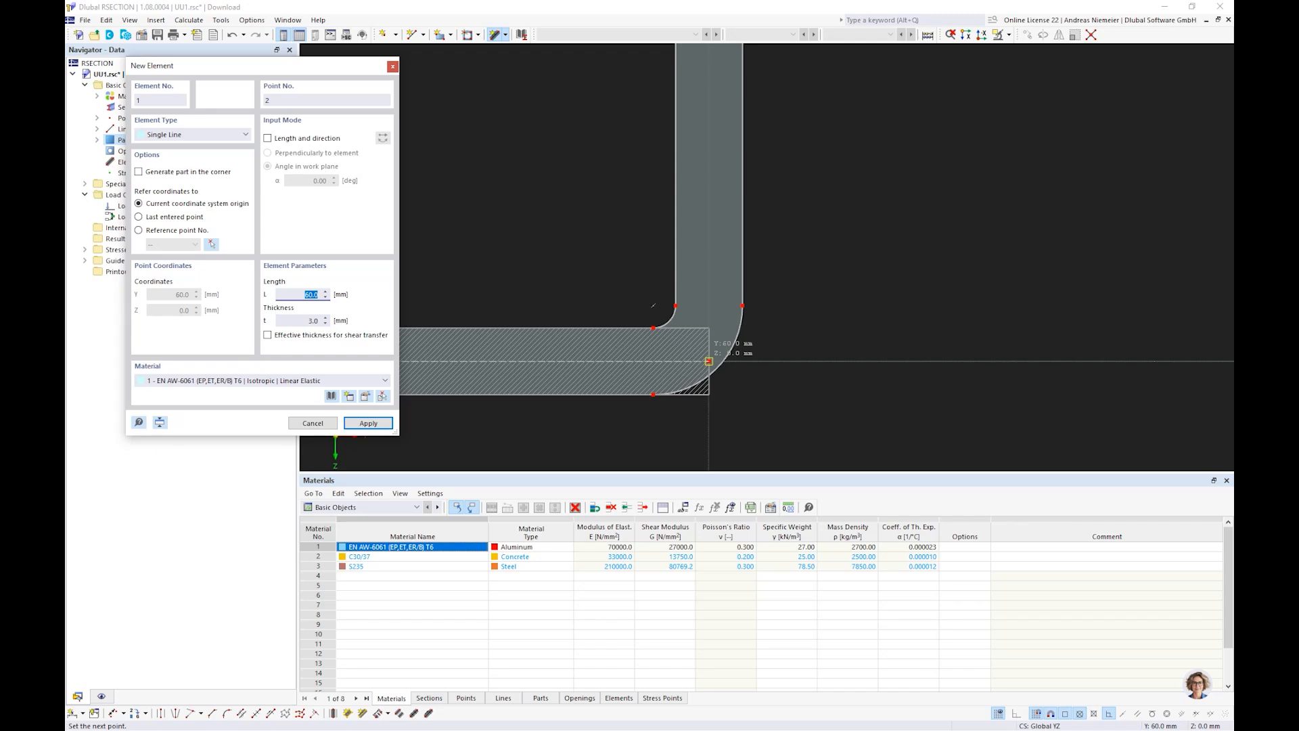
click(708, 360)
Continue the 3 mm elements along the centreline, up the web to (60, -60) mm, across the short flange and up the lip to its free end.
scroll(709, 395, down, 3)
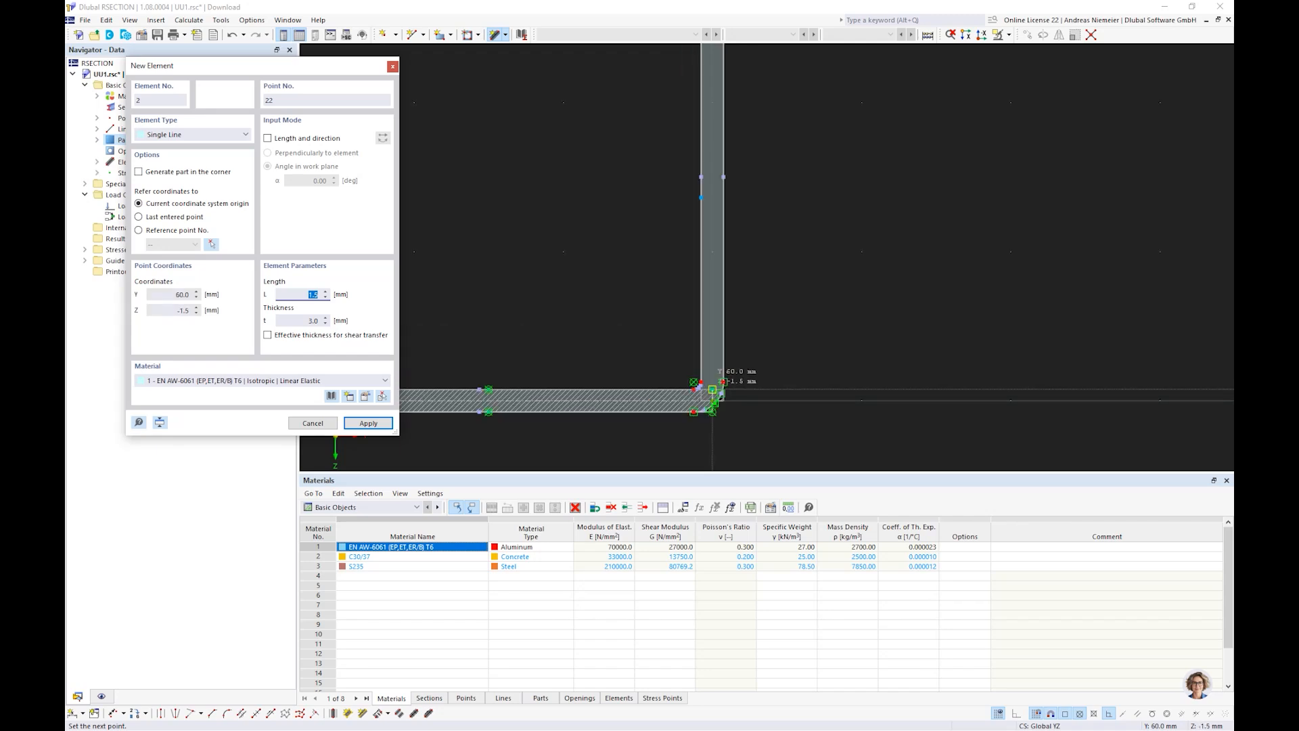
scroll(711, 389, down, 3)
scroll(717, 130, up, 5)
scroll(719, 126, up, 2)
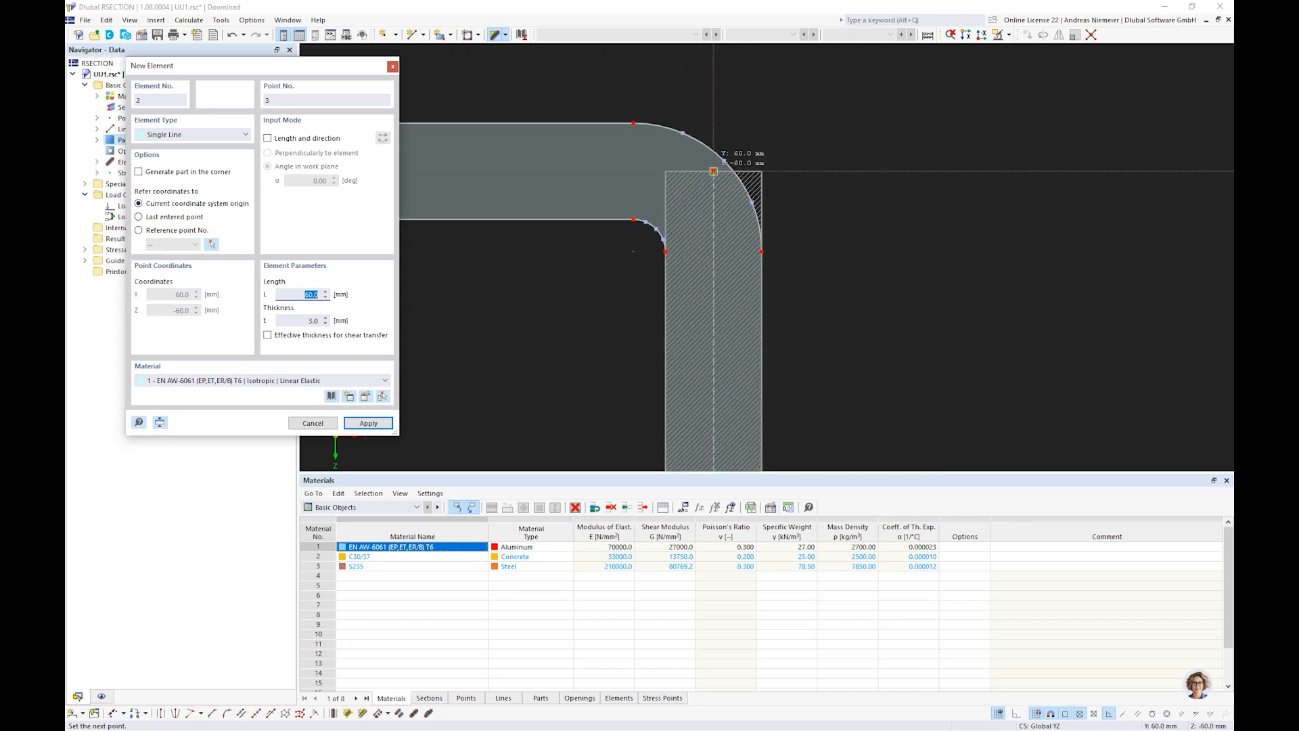
click(714, 171)
scroll(920, 205, down, 3)
scroll(699, 195, up, 3)
click(550, 199)
scroll(562, 201, down, 5)
scroll(558, 115, up, 4)
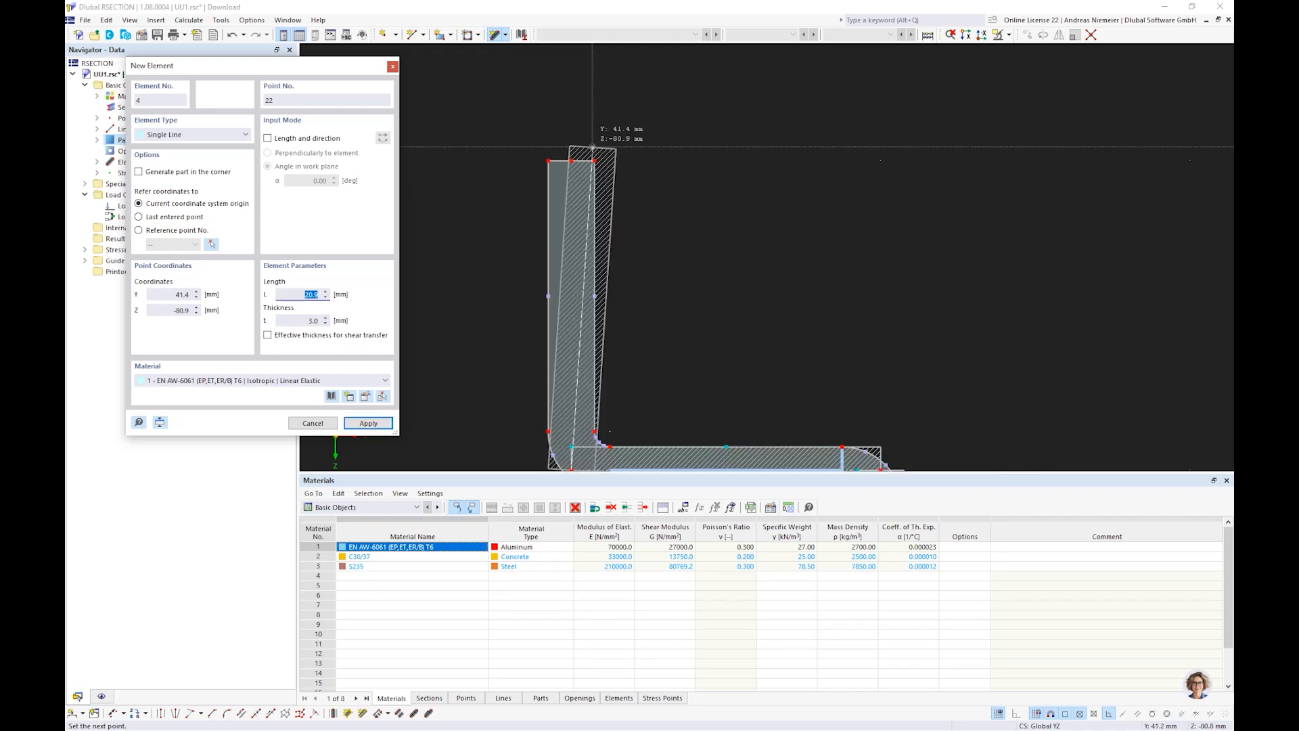
click(592, 146)
right_click(673, 192)
scroll(675, 192, down, 4)
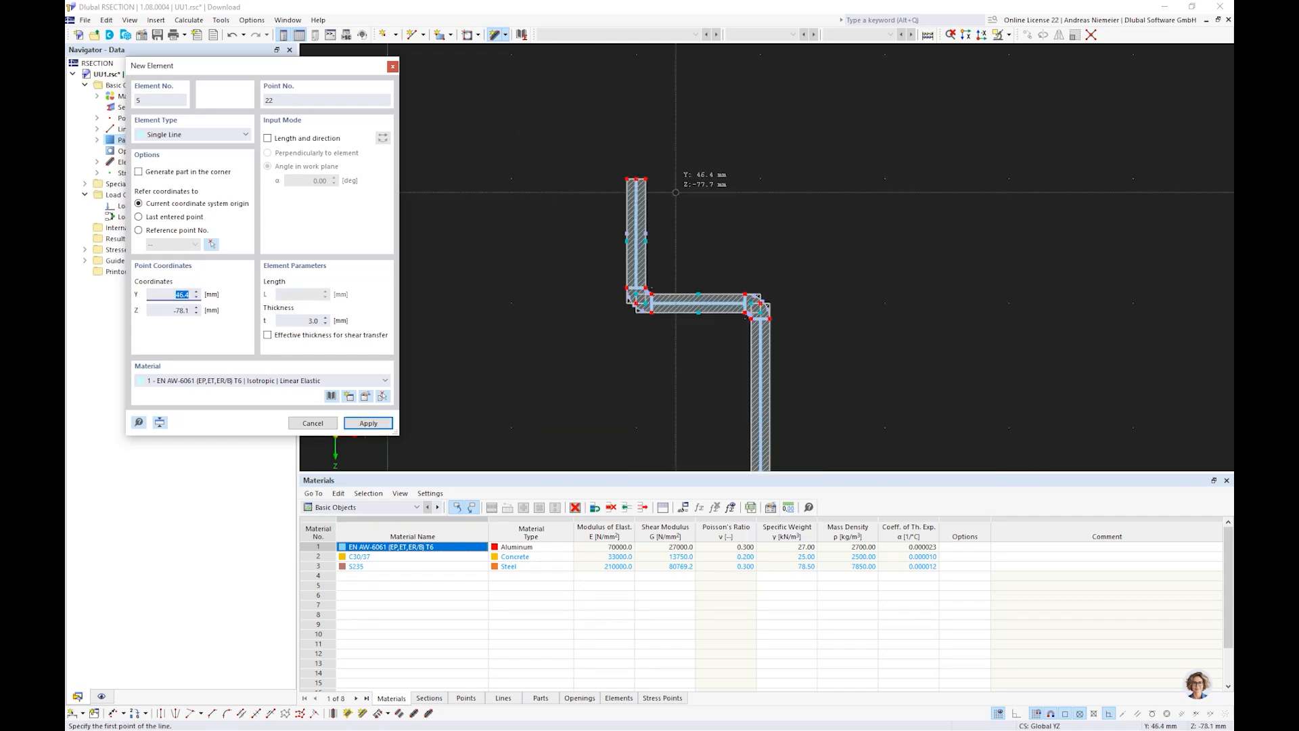
key(Escape)
scroll(786, 177, down, 4)
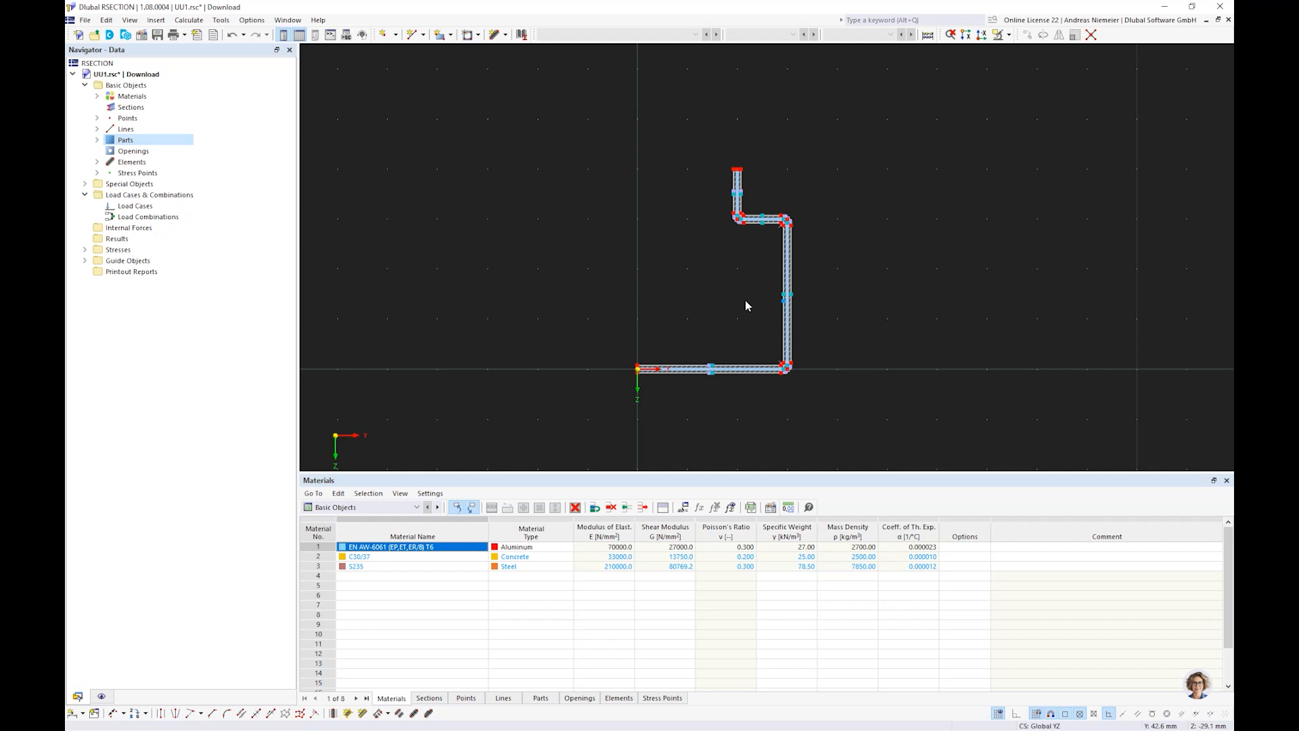
Compare the part with the elements and examine how the elements meet and overlap at the profile's rounded corners.
middle_drag(736, 351, 646, 381)
scroll(647, 381, up, 1)
scroll(647, 382, up, 3)
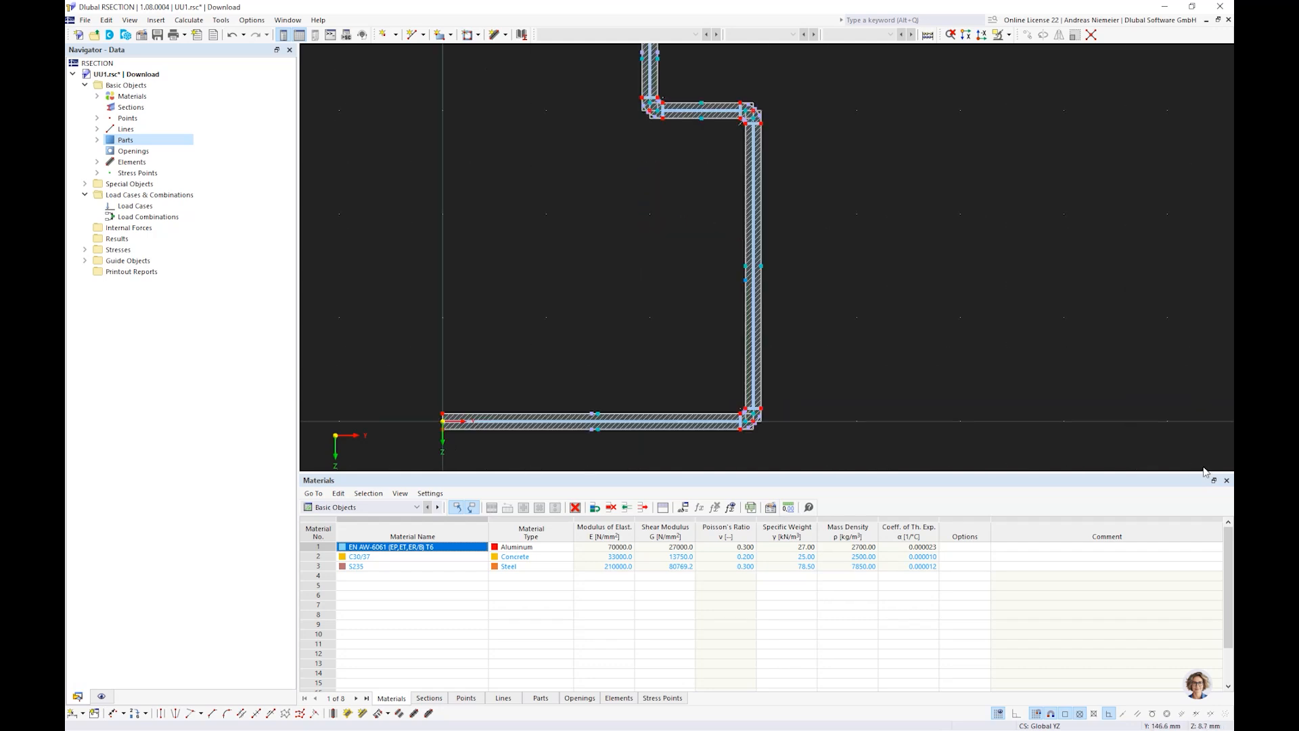
click(1227, 480)
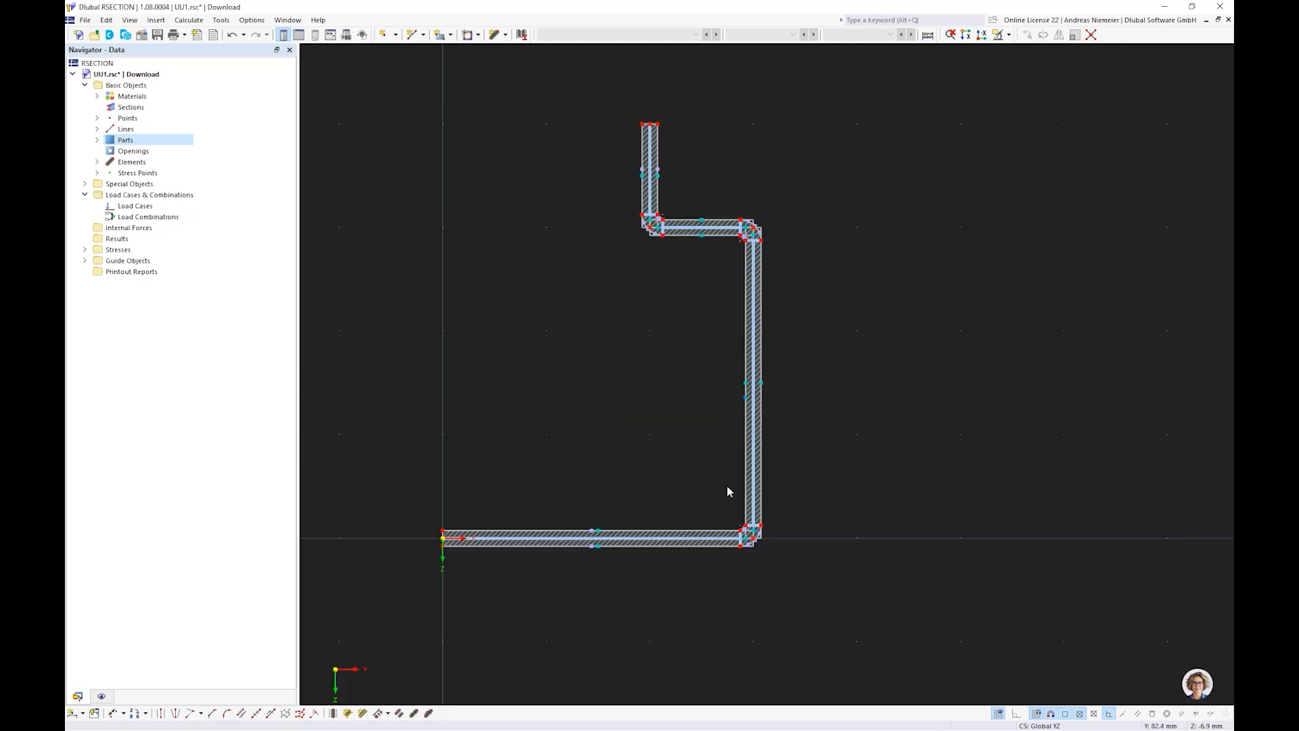
double_click(128, 141)
click(141, 152)
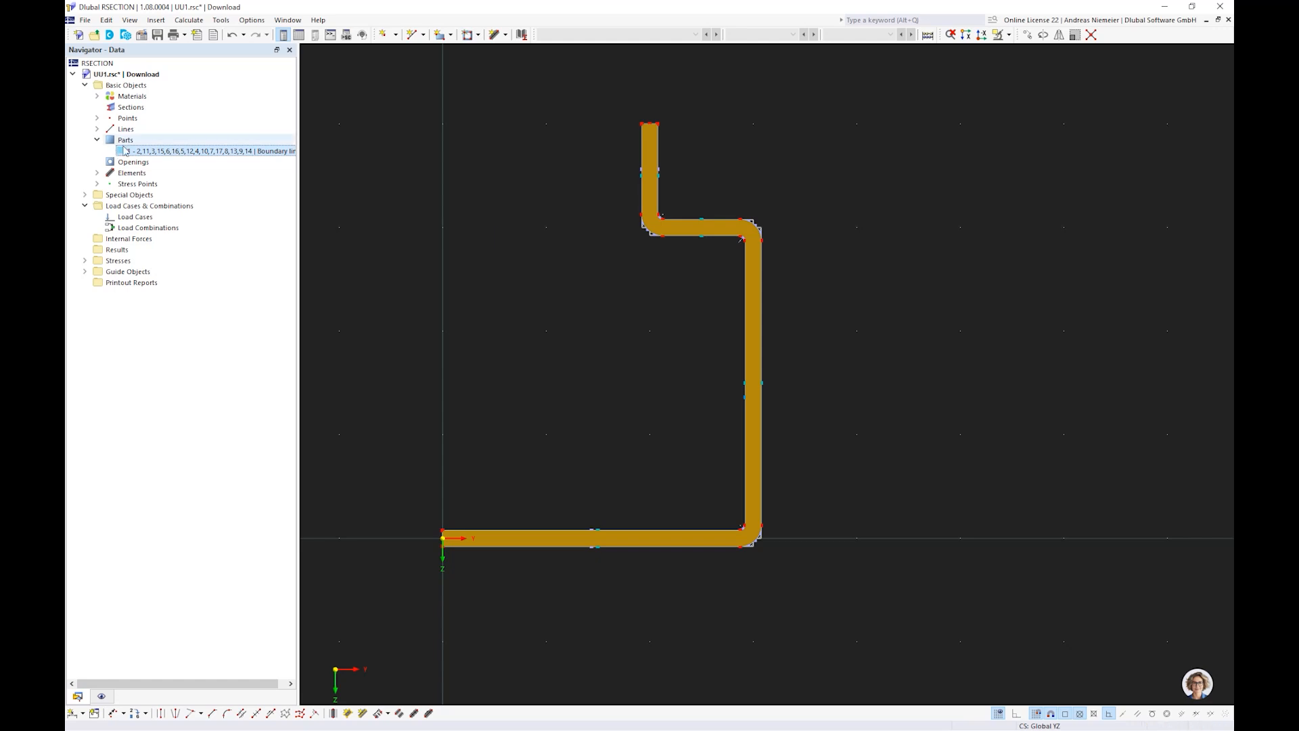
click(134, 174)
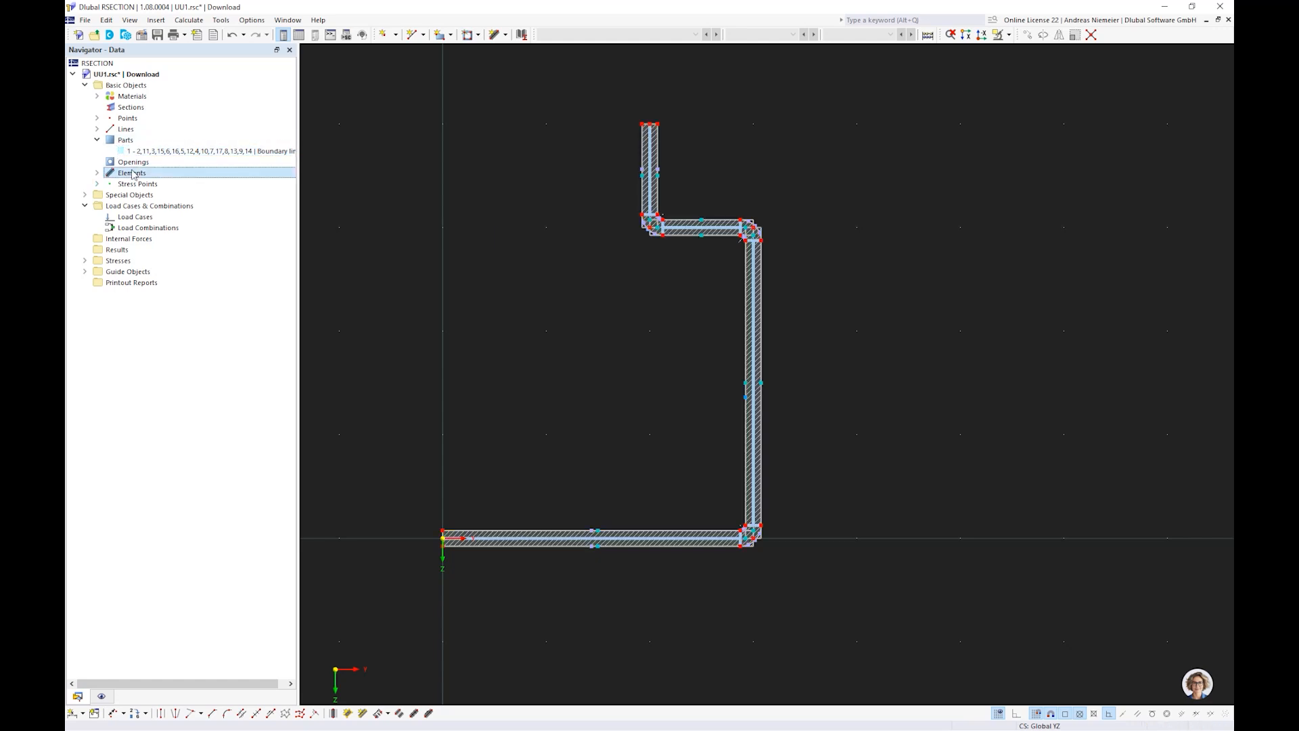
scroll(758, 250, up, 3)
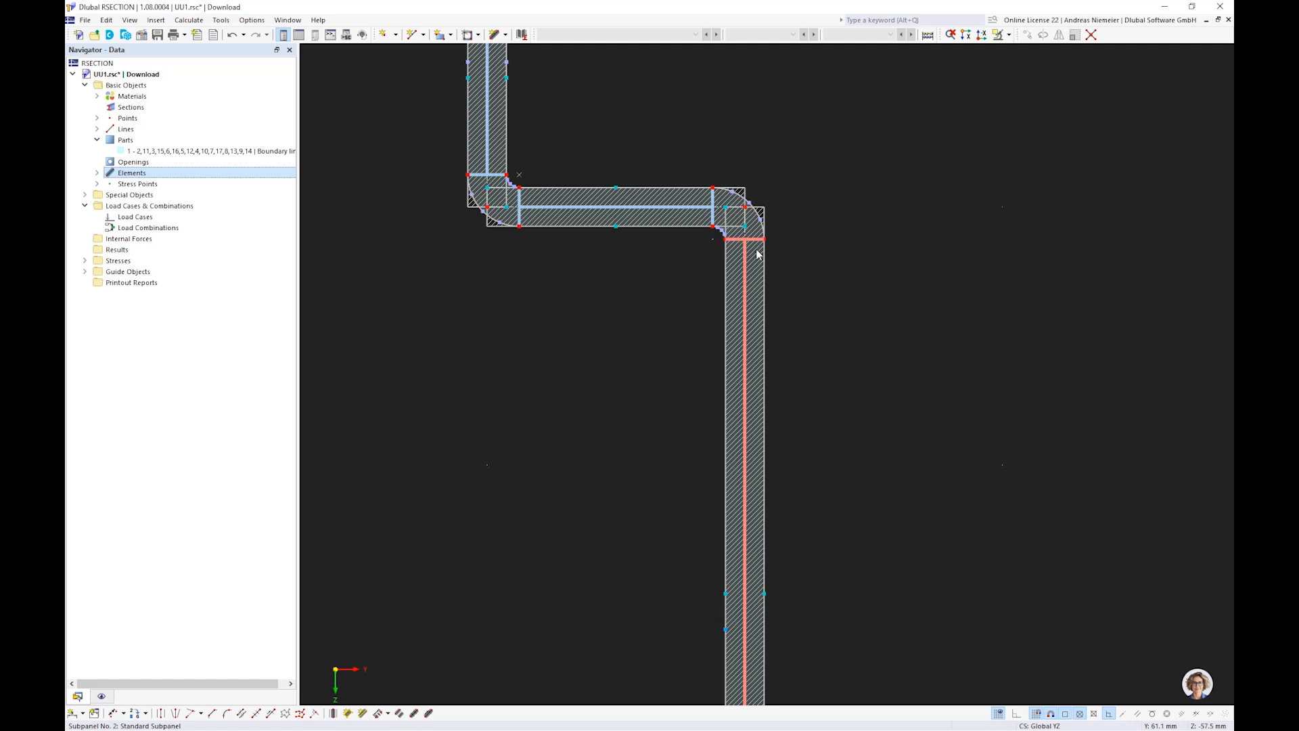
scroll(757, 254, up, 2)
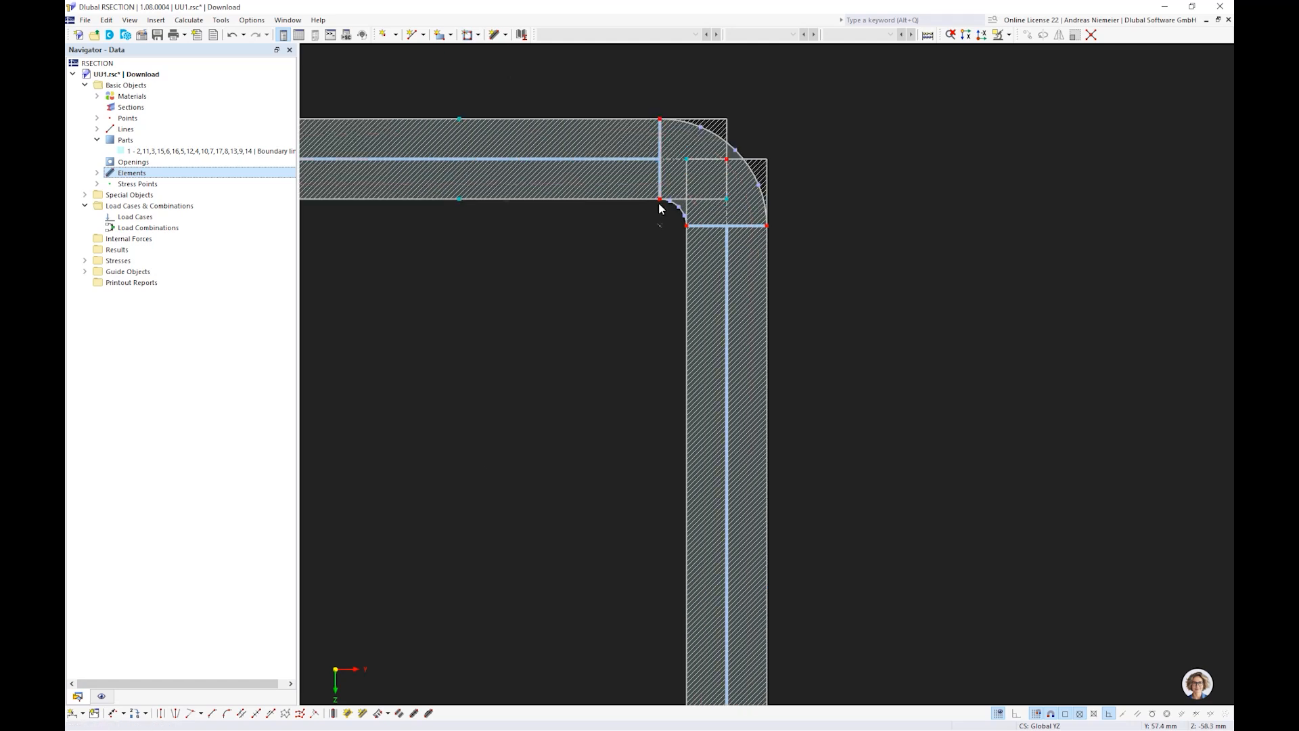
scroll(593, 417, down, 4)
scroll(593, 417, down, 1)
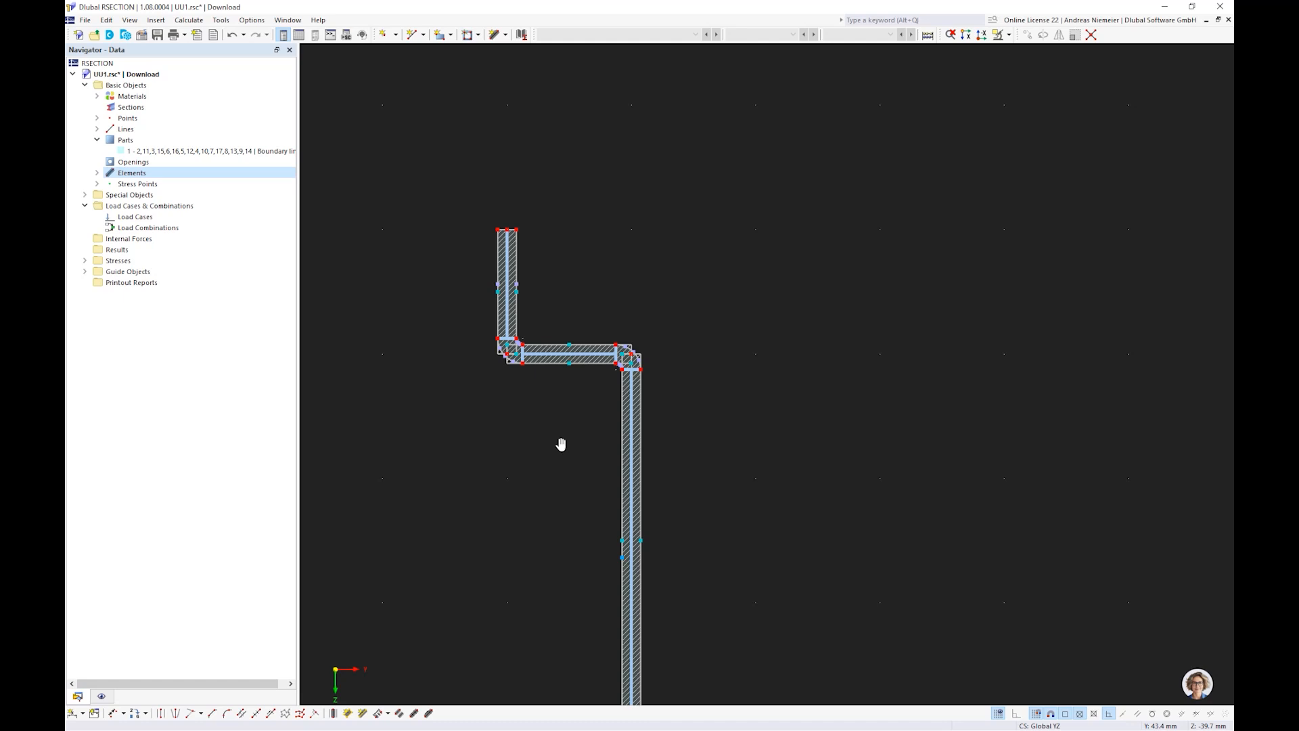
middle_drag(561, 444, 652, 349)
scroll(651, 349, down, 2)
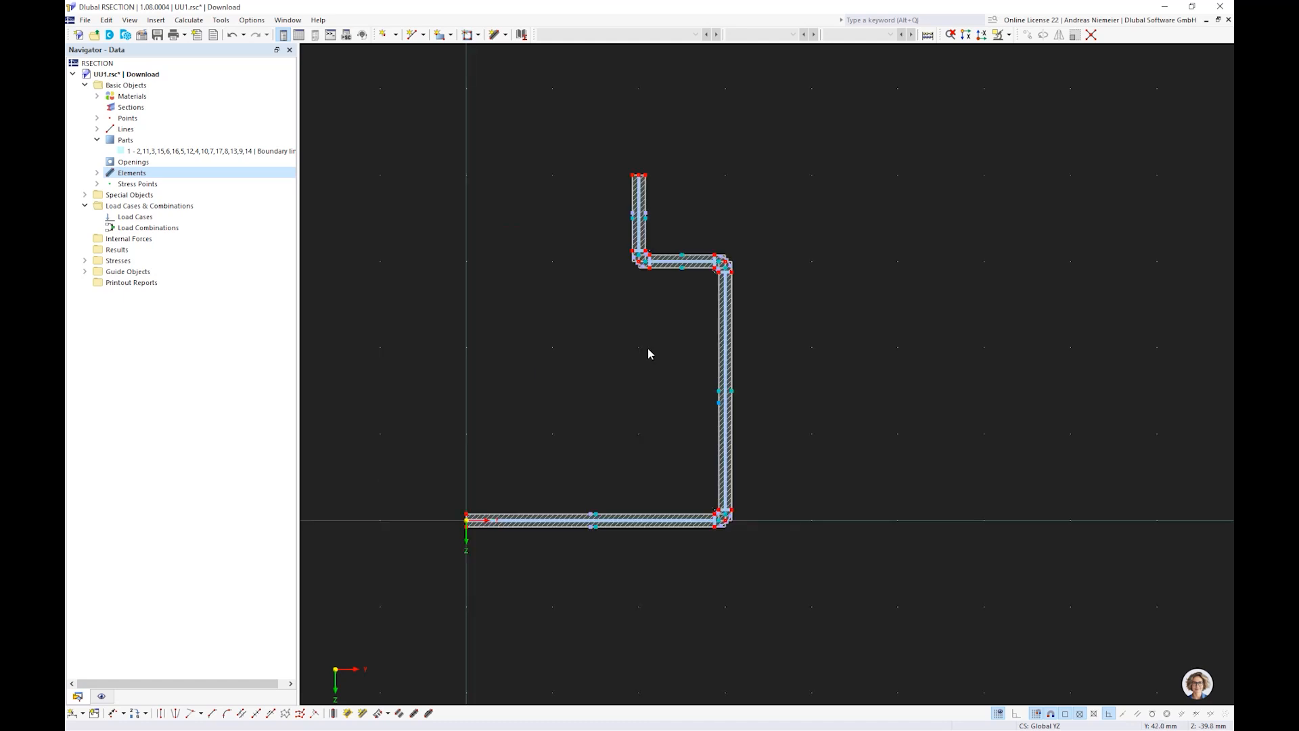
Calculate the section, display the Thin-Walled Analysis section properties table, and save the model.
click(930, 36)
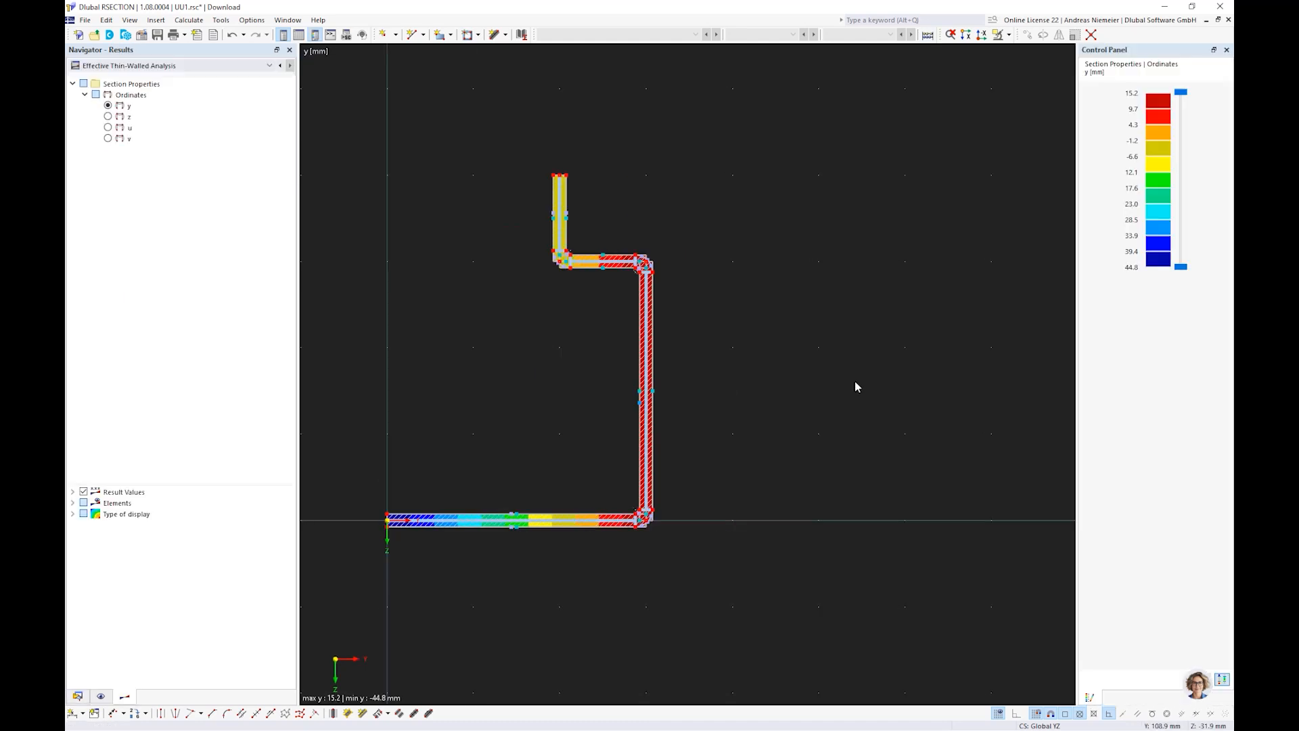
click(297, 36)
click(386, 507)
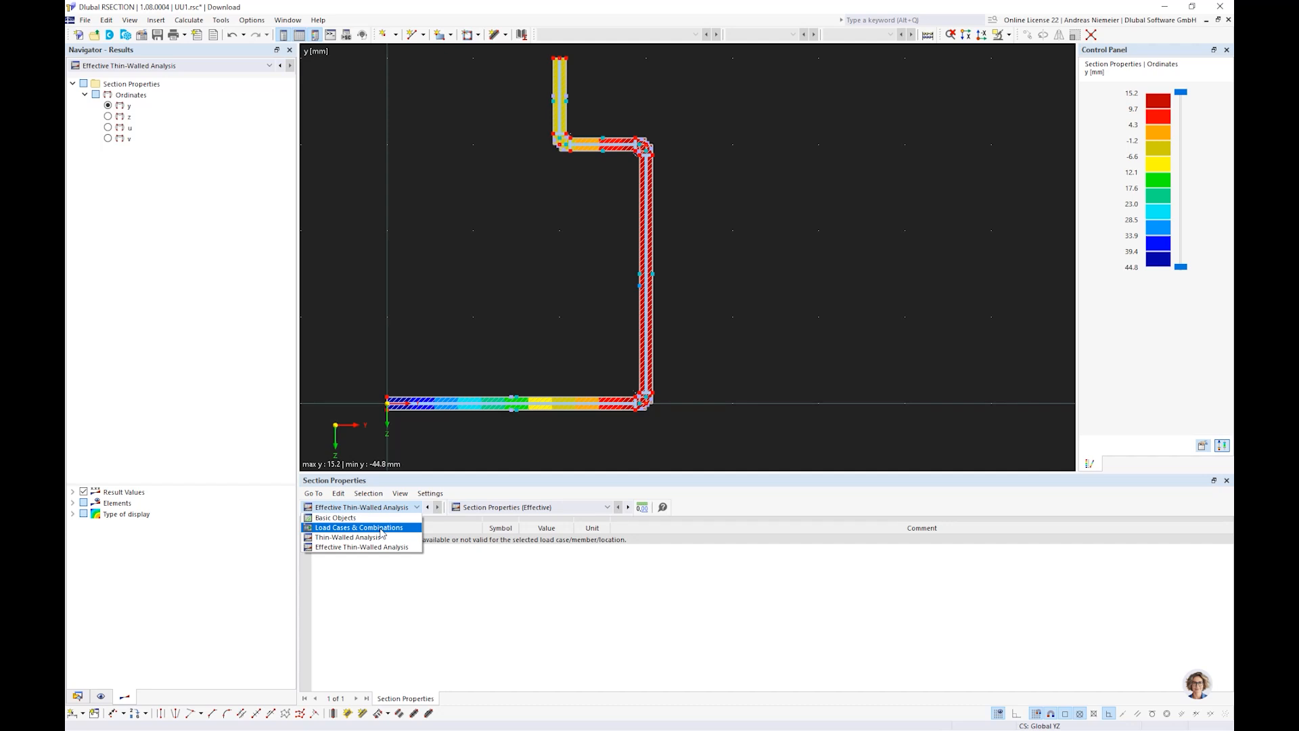
click(380, 538)
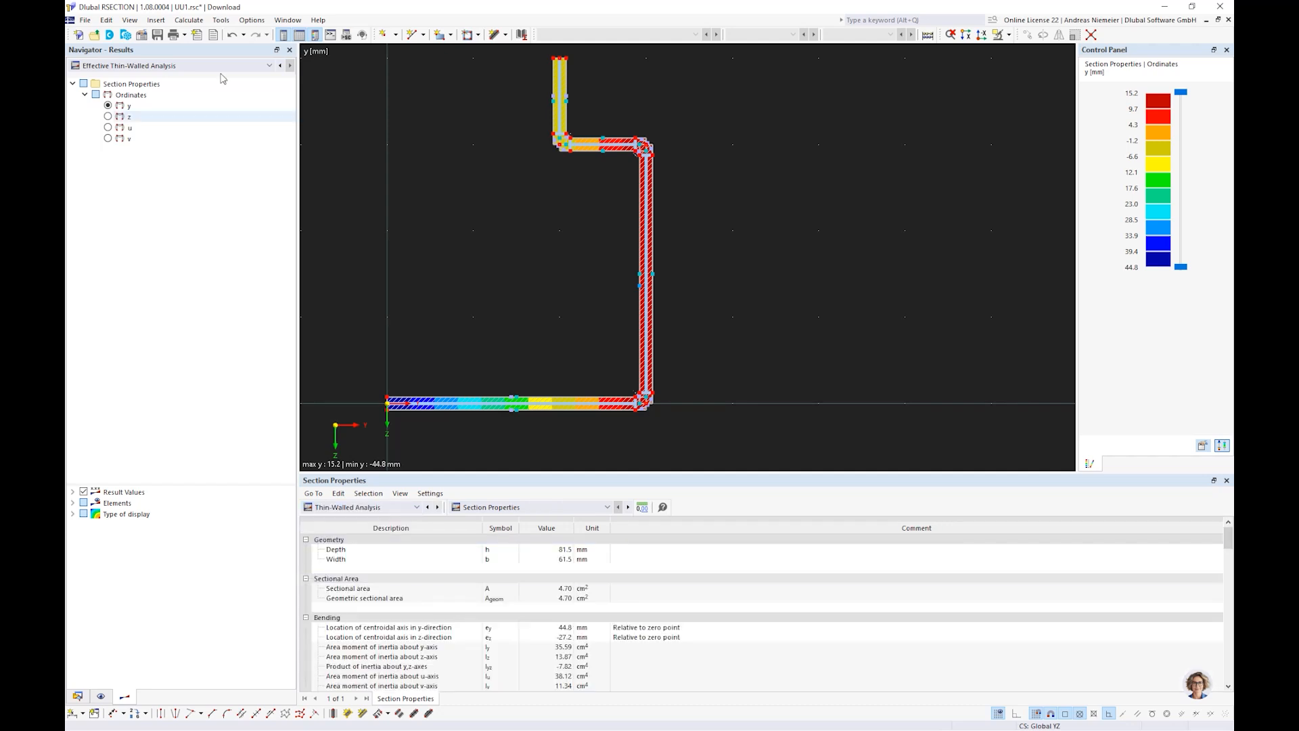
click(155, 37)
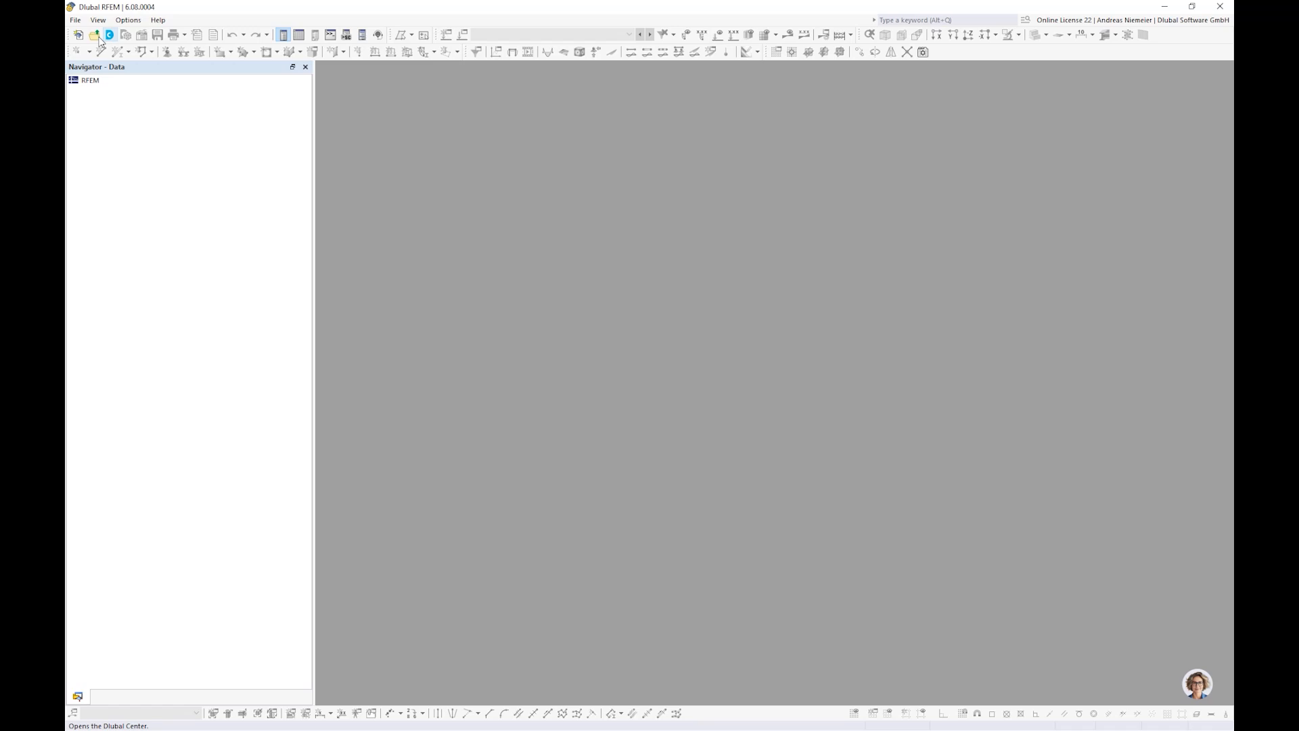
In RFEM, create a new 3D model named U7 with the Aluminum Design add-on activated.
click(78, 35)
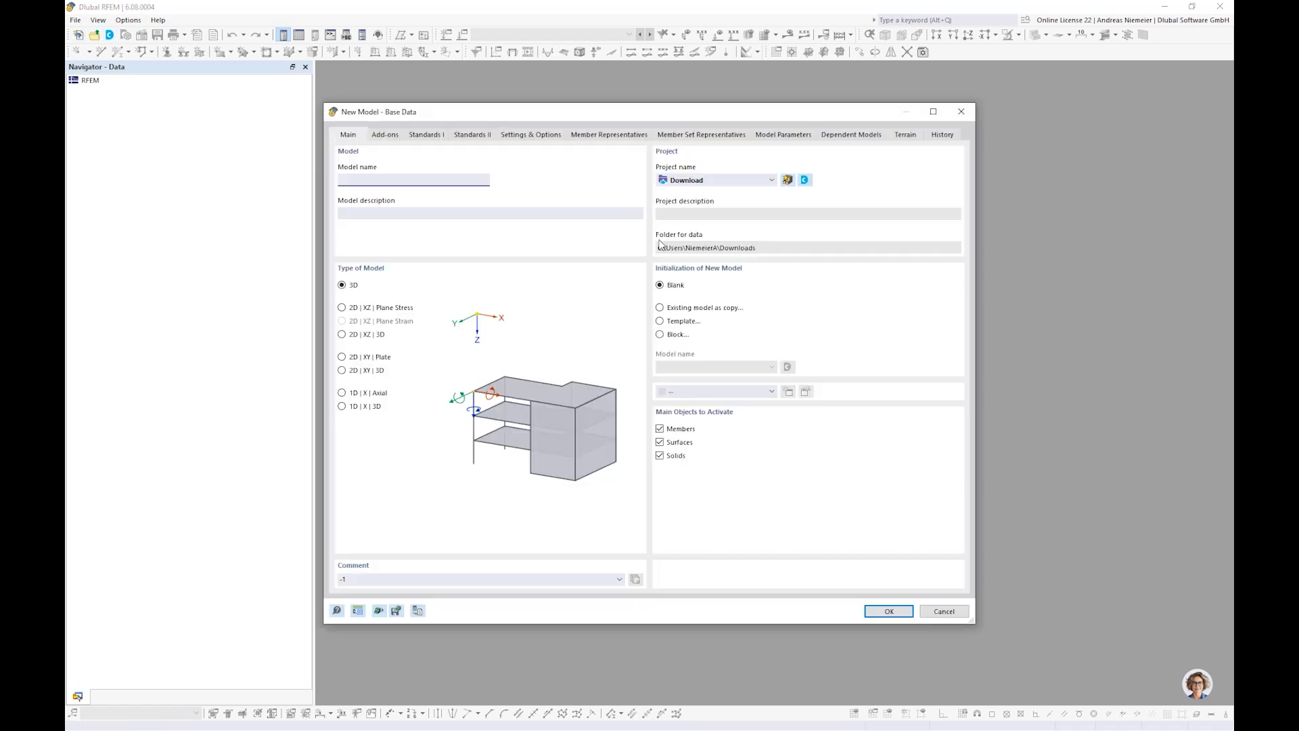
text(U7)
click(385, 134)
click(683, 292)
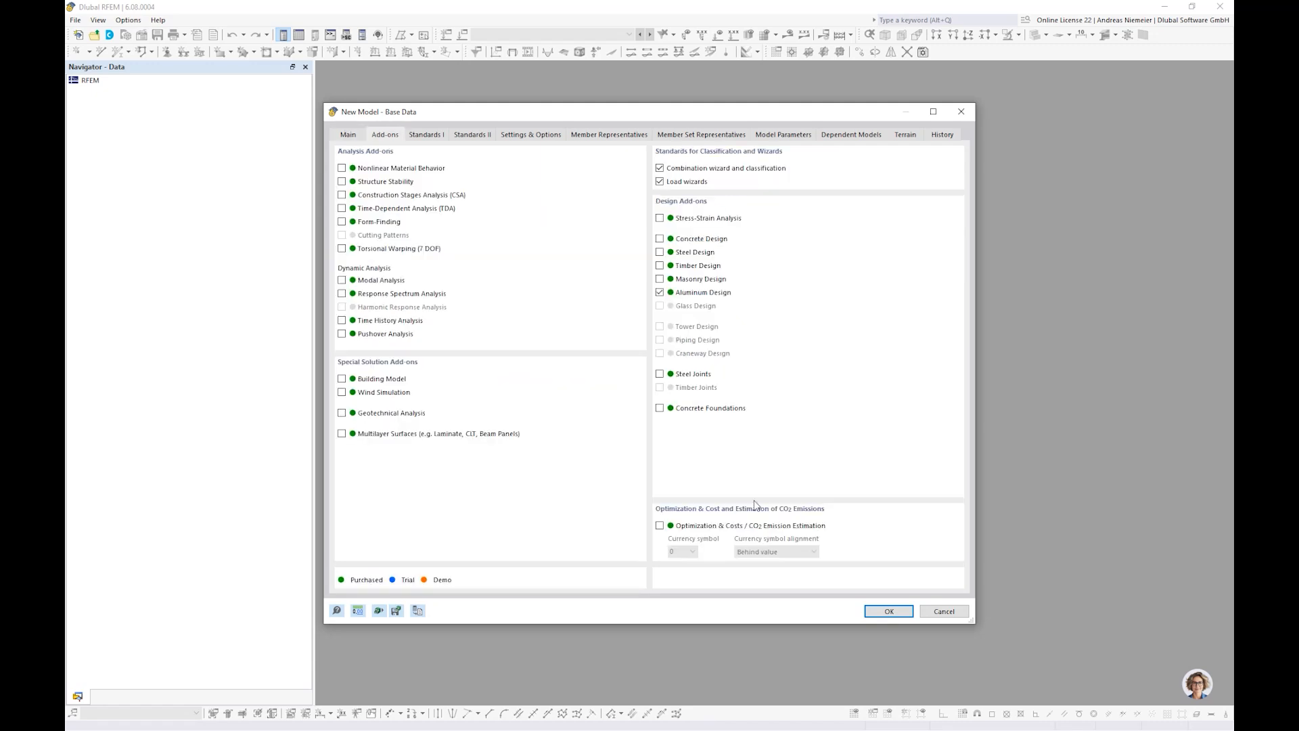
click(889, 611)
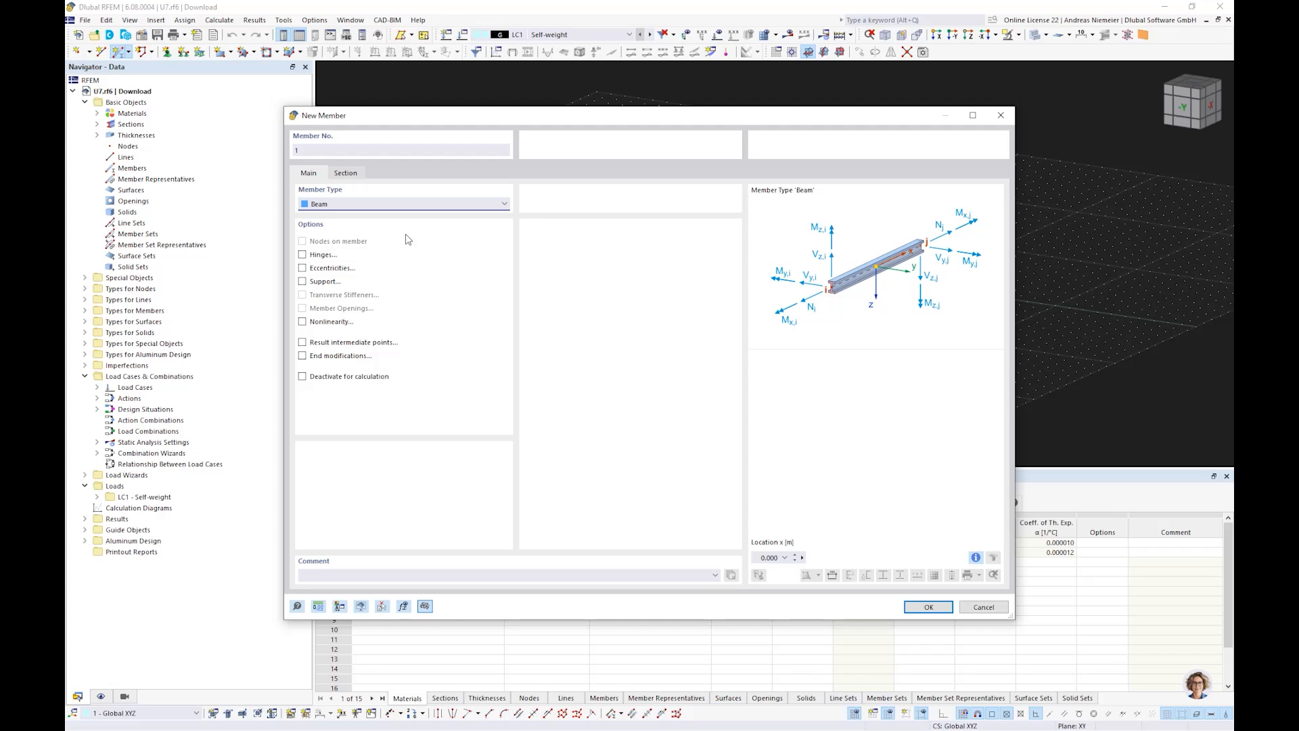
Assign the RSECTION section UU1 from the Download project to the new beam member.
click(346, 173)
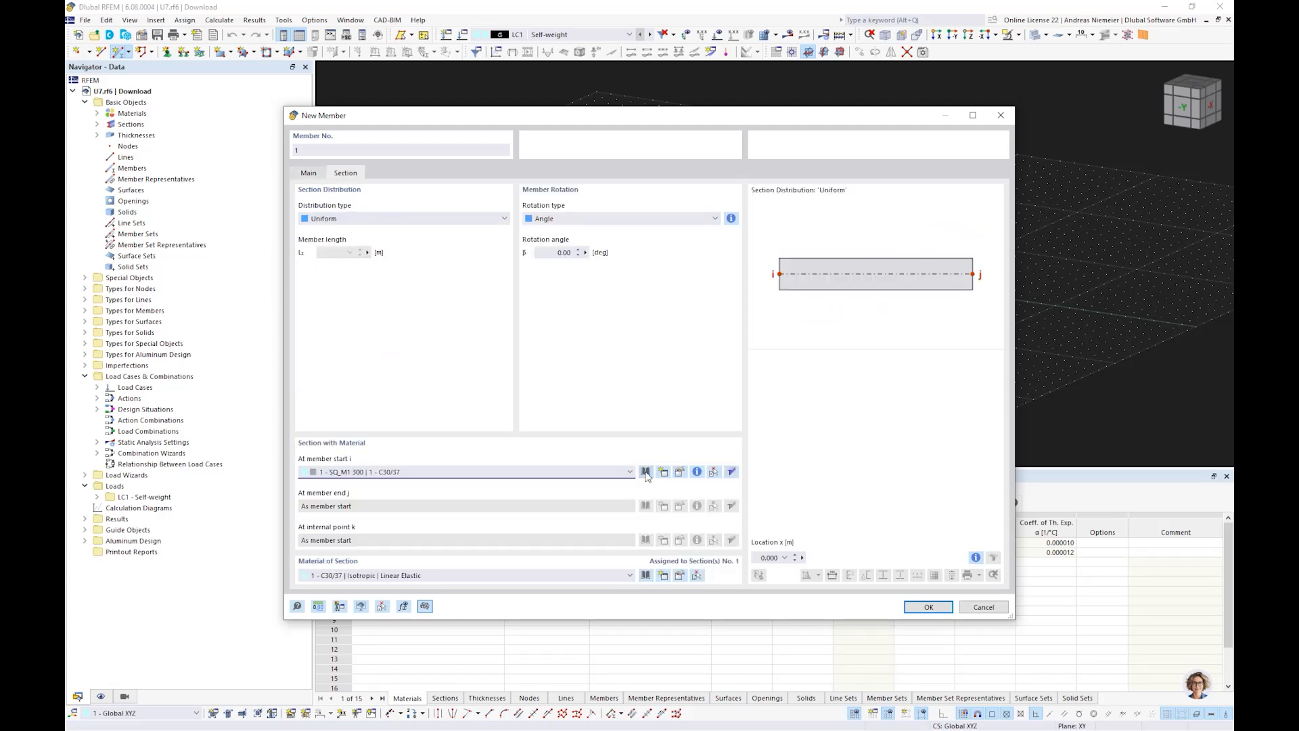
click(645, 472)
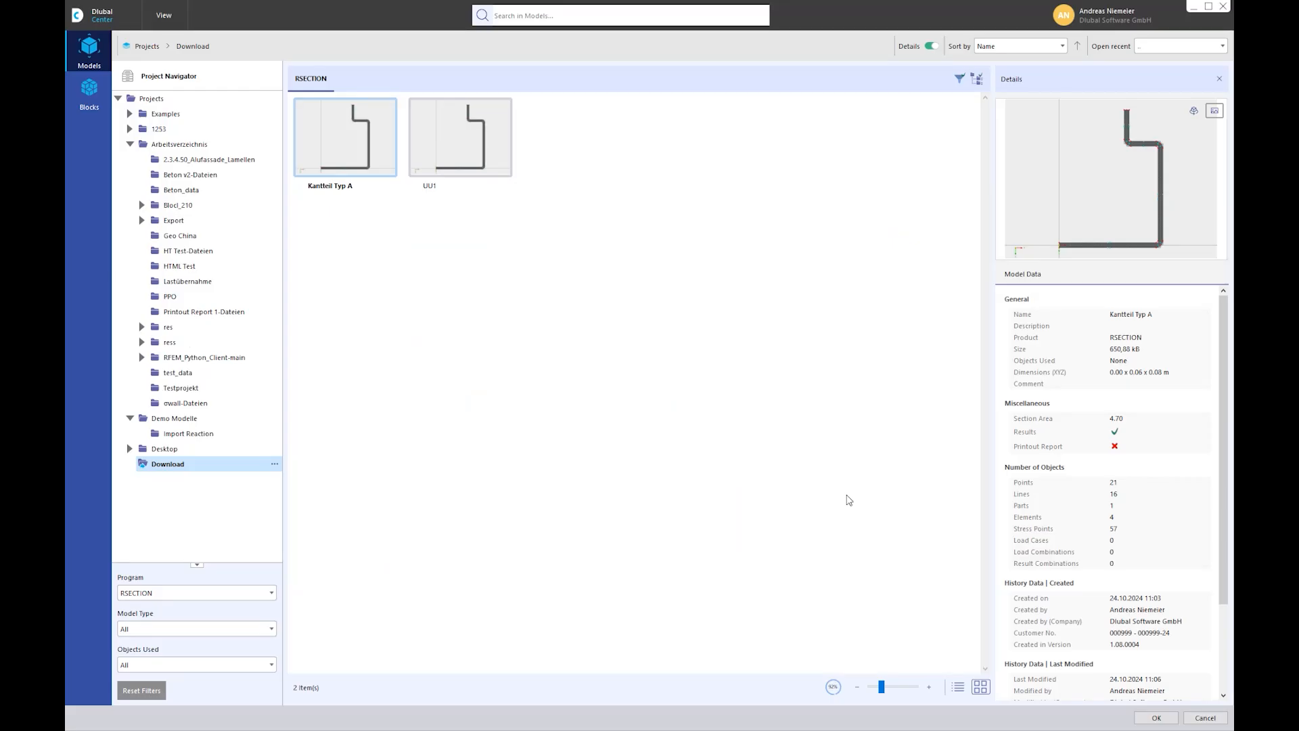
click(427, 192)
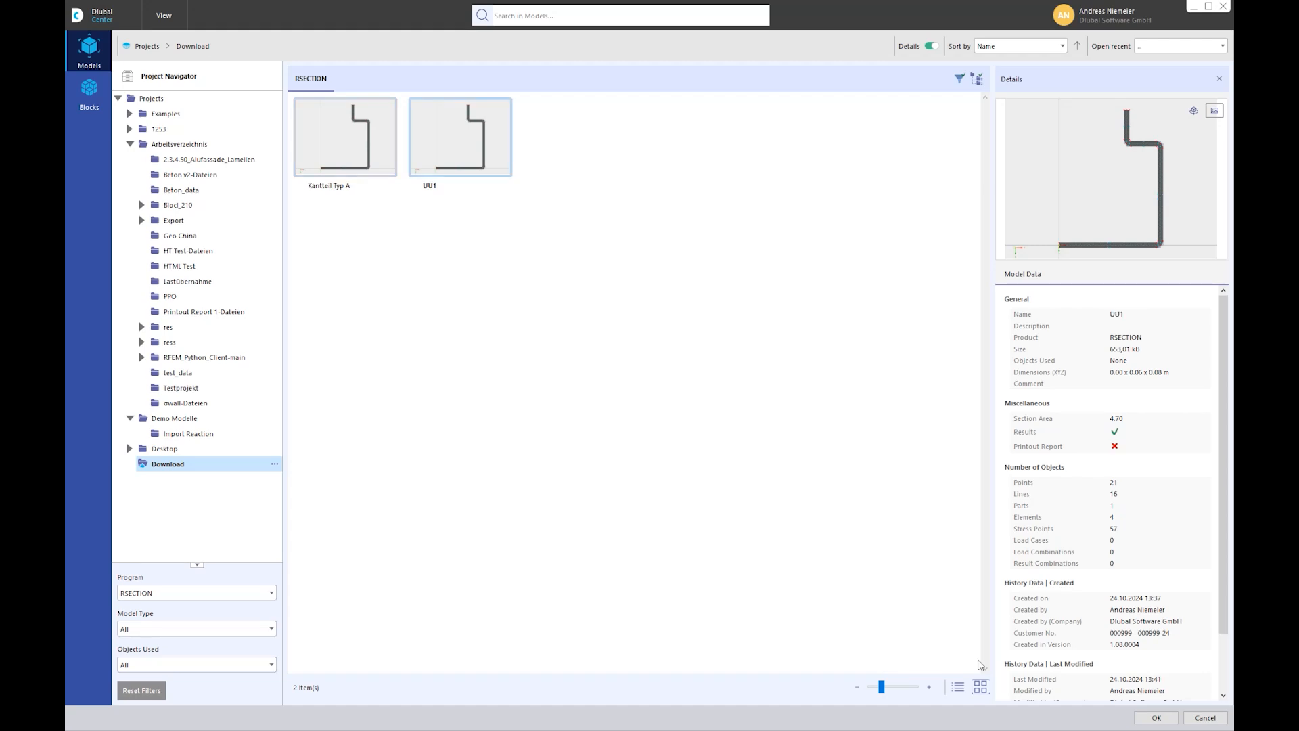
double_click(458, 164)
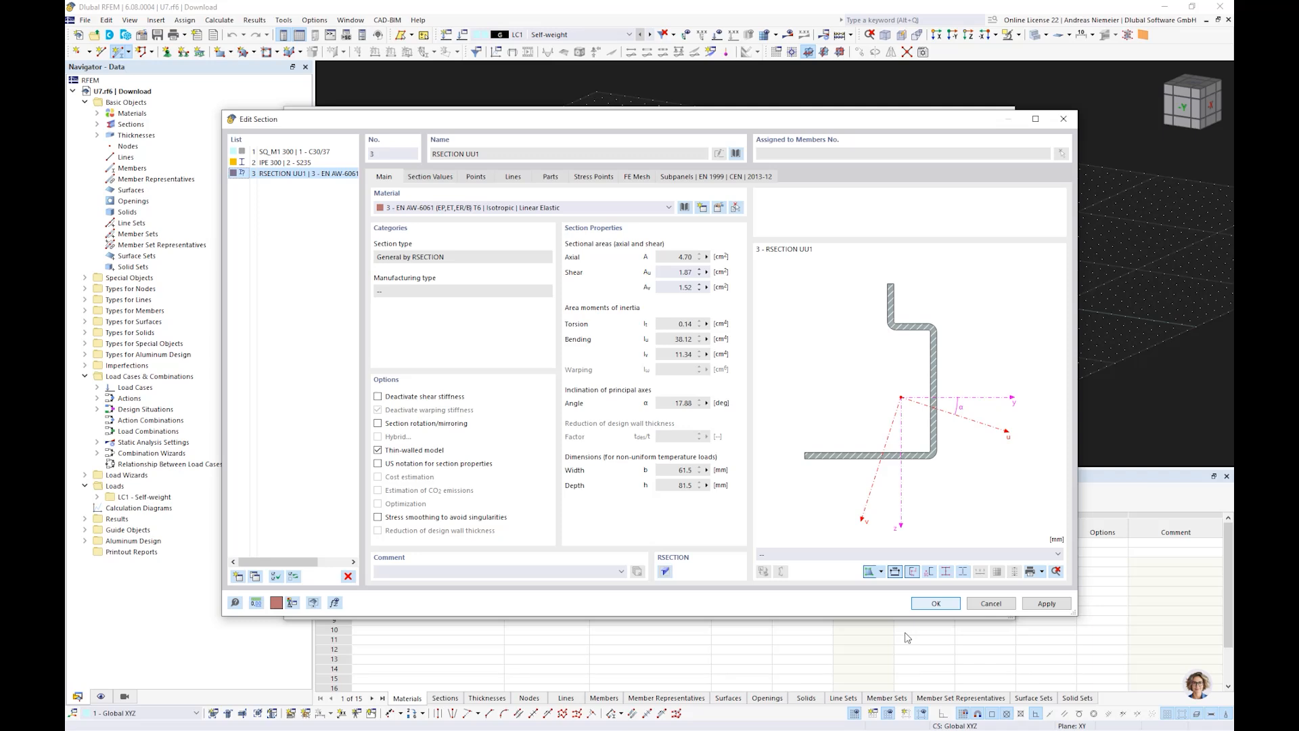
click(929, 604)
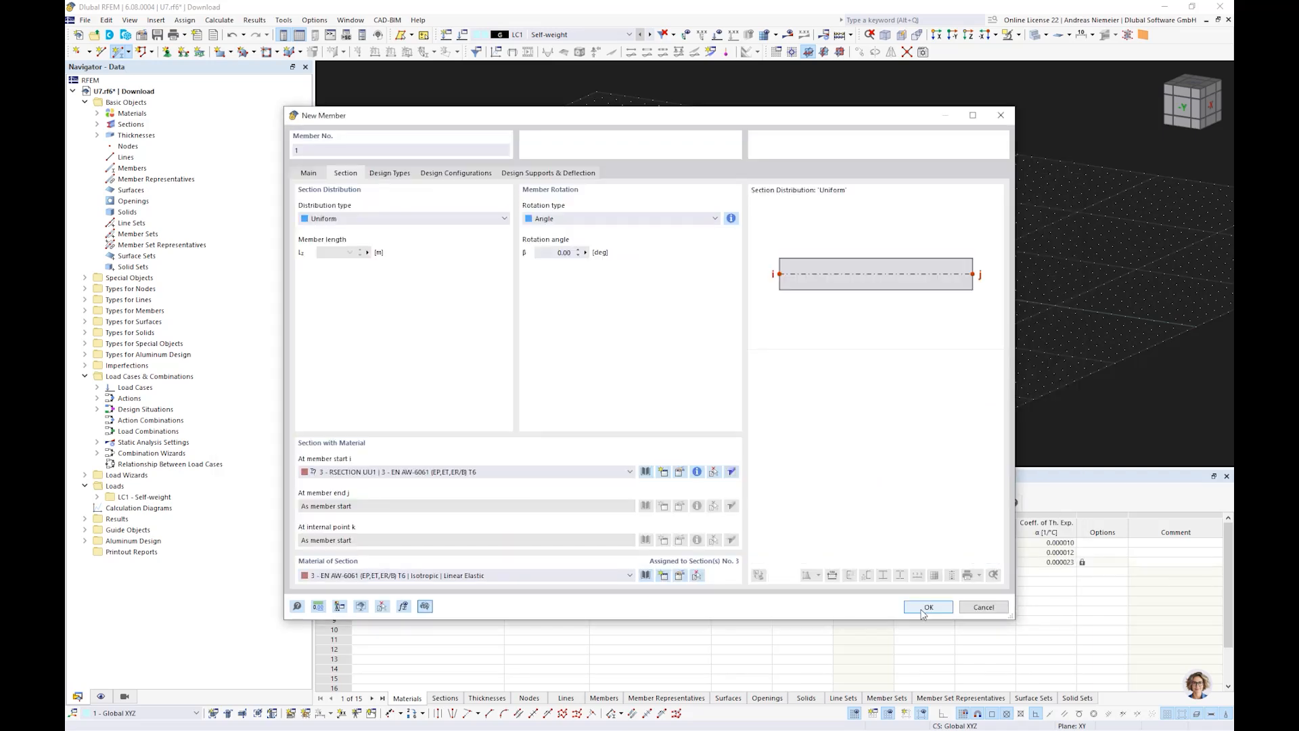
Place the beam member from the origin along the global X axis, about 1 m long.
click(927, 606)
scroll(811, 206, up, 3)
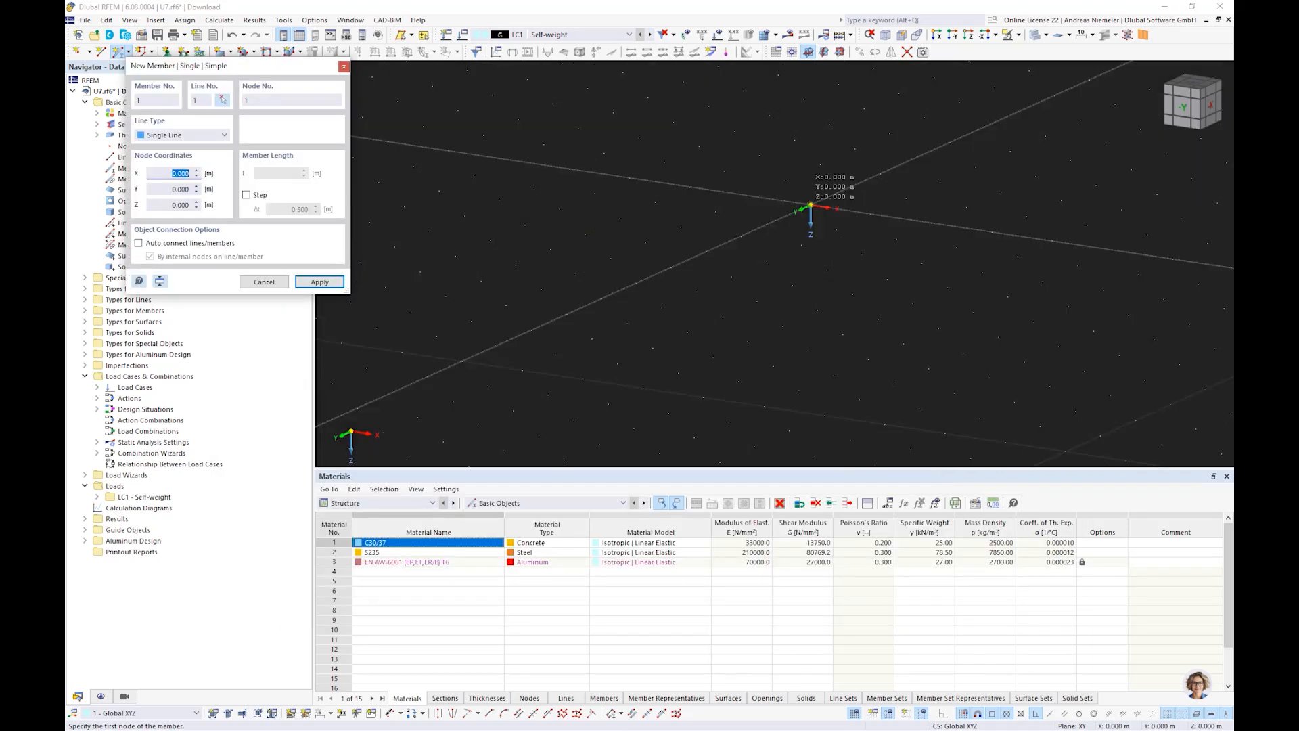
click(810, 206)
click(871, 214)
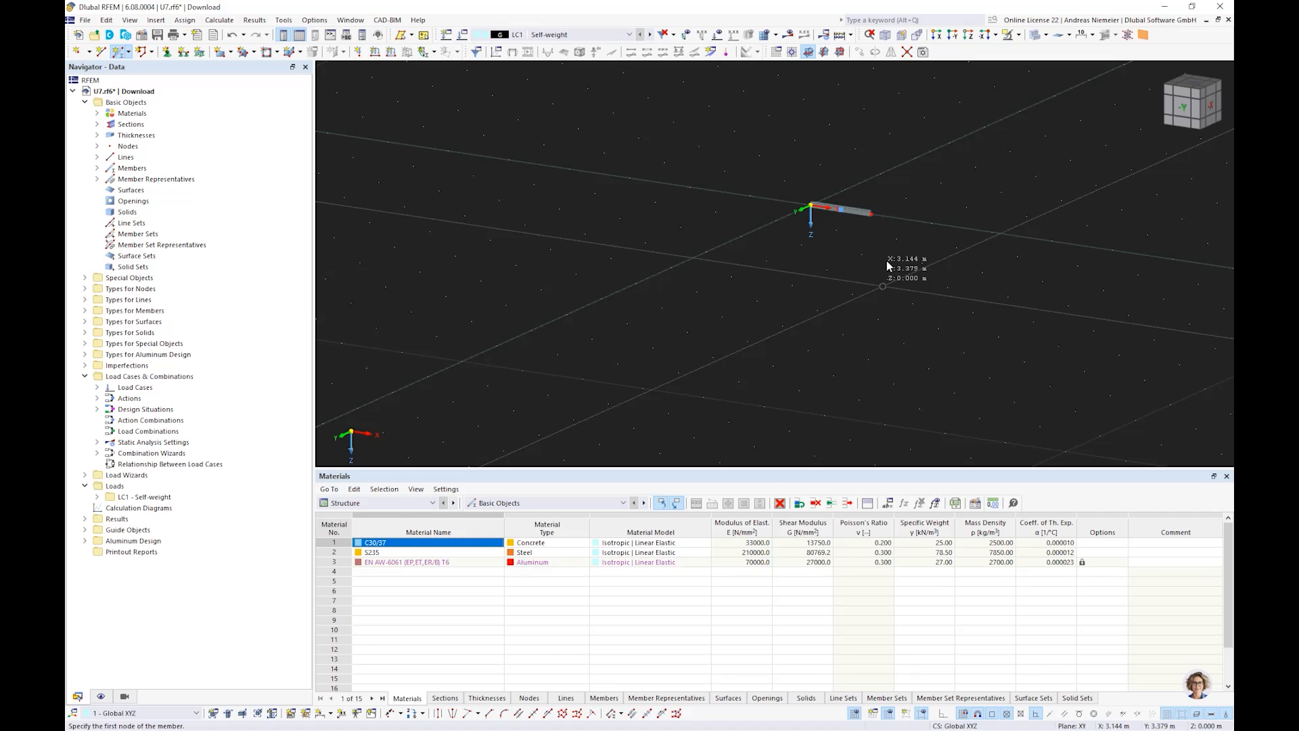
scroll(887, 265, up, 5)
middle_drag(723, 347, 576, 461)
scroll(670, 257, up, 4)
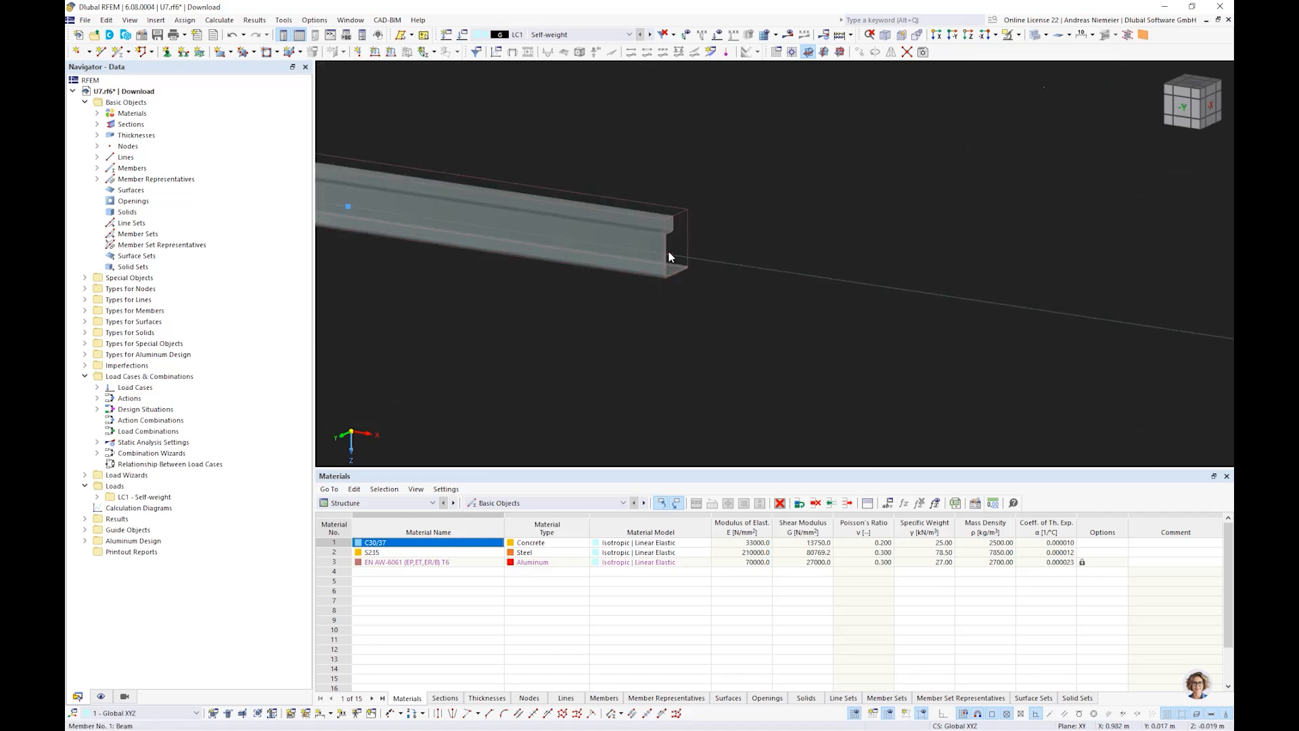
scroll(670, 257, down, 3)
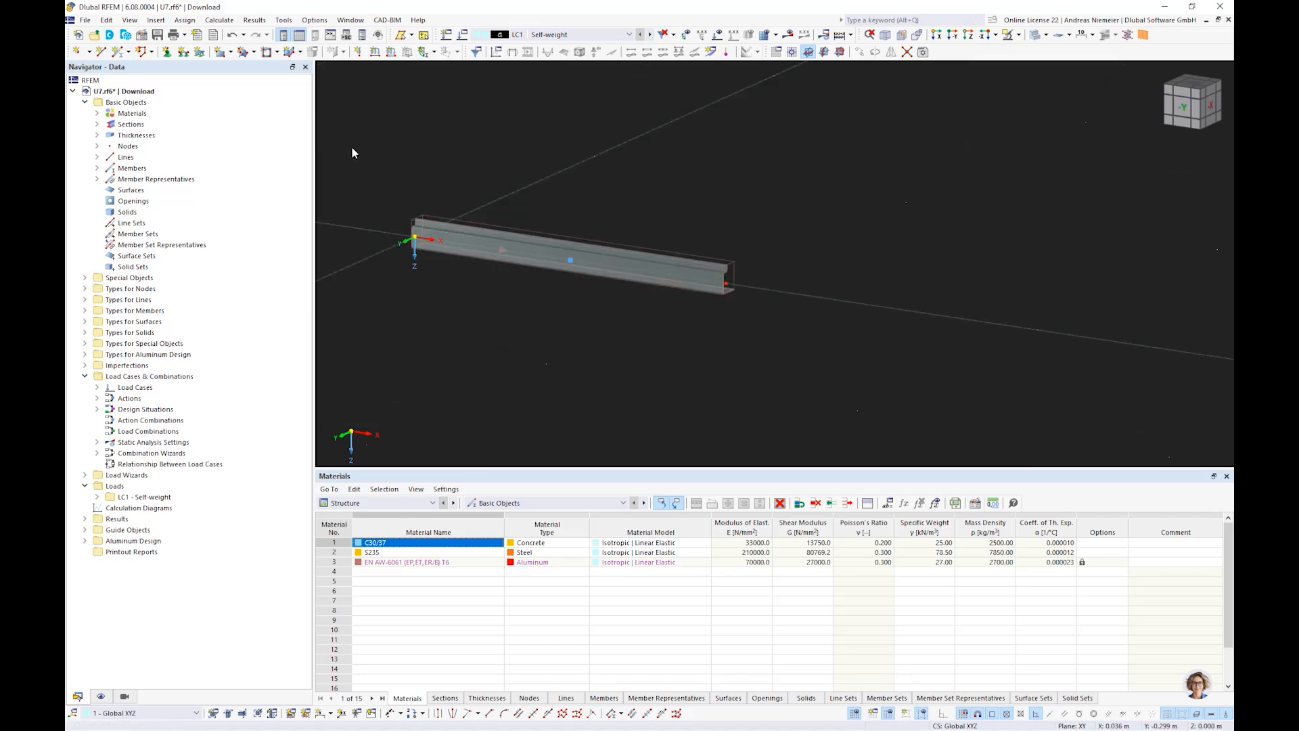
Assign fixed nodal supports to both end nodes of the beam.
click(167, 52)
click(491, 304)
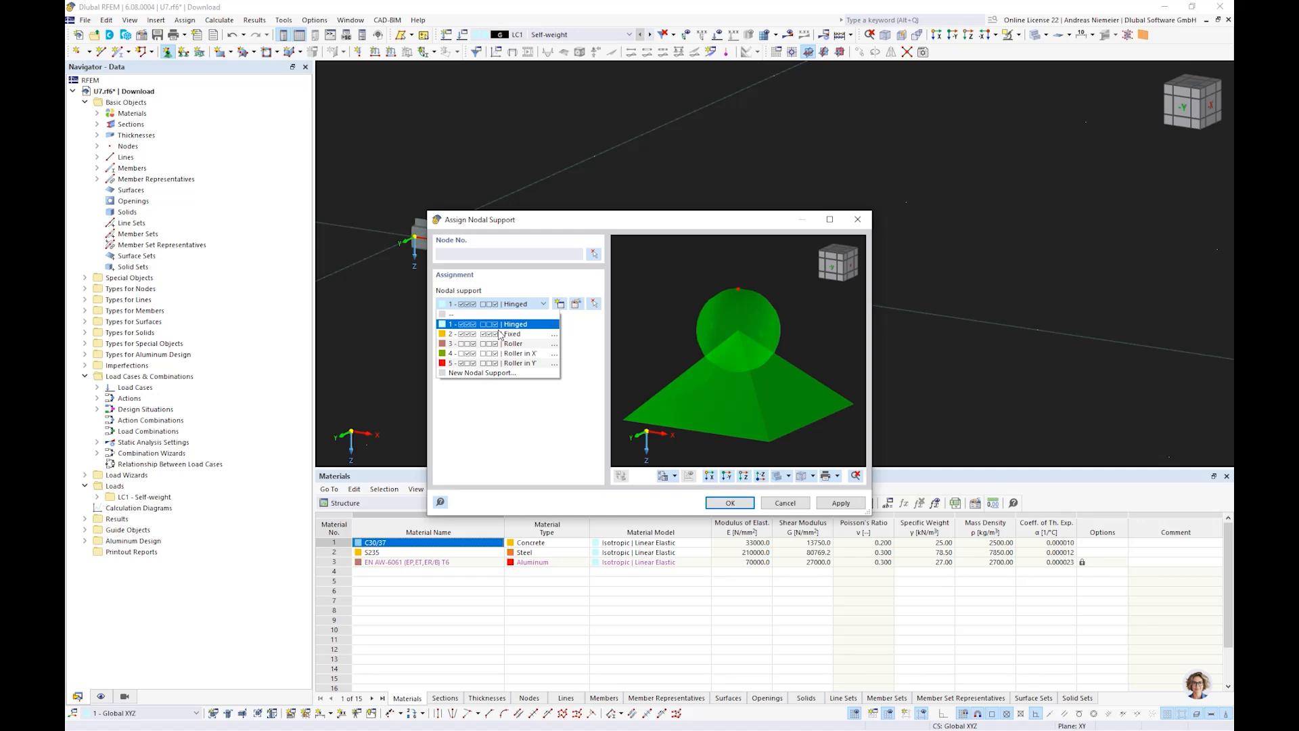
click(500, 334)
click(728, 502)
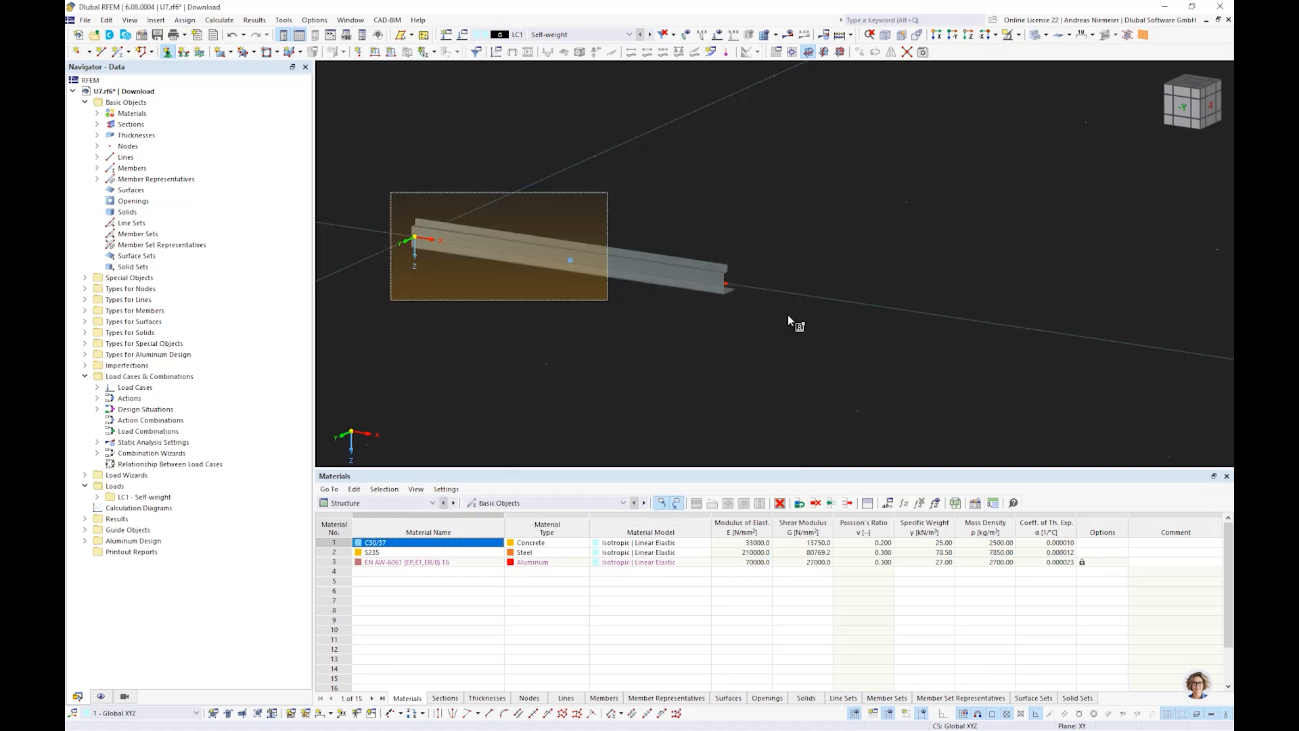
Apply a uniform vertical member load of 2 kN/m to the beam in load case LC1.
click(391, 52)
click(520, 230)
text(2)
click(840, 594)
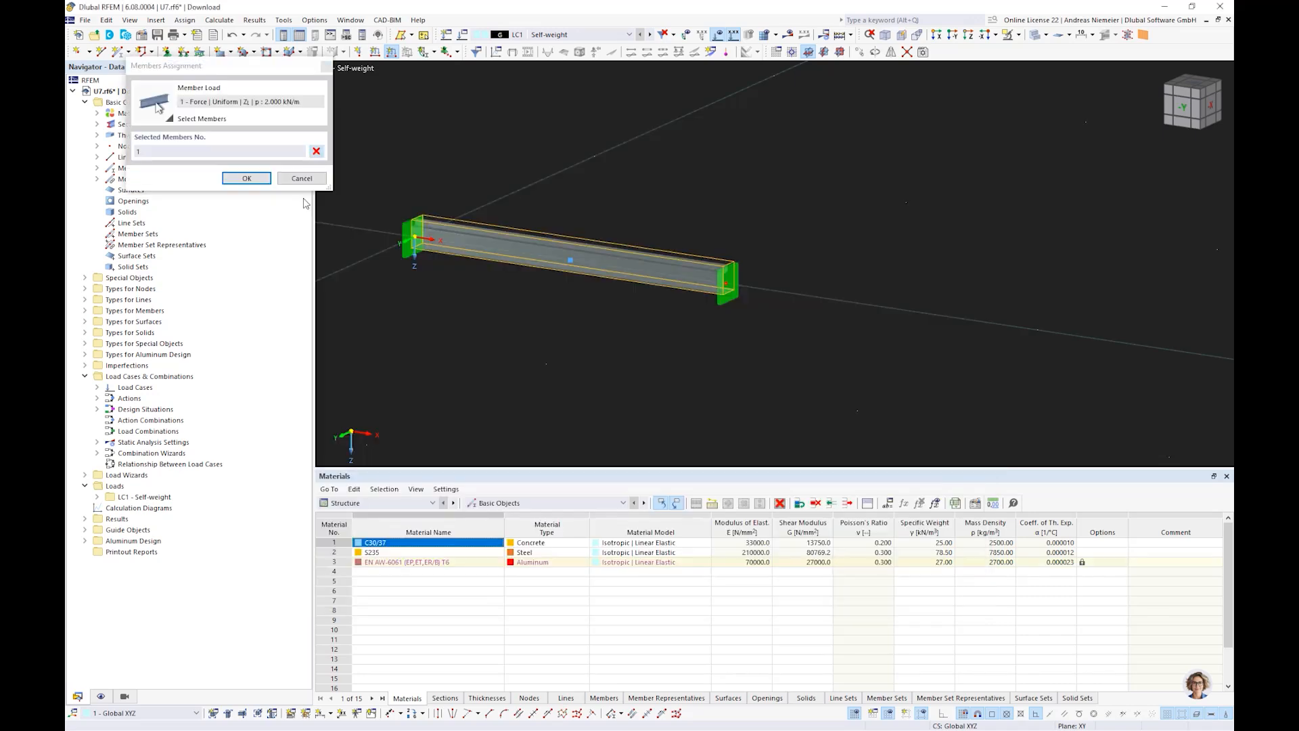
click(250, 179)
scroll(606, 344, down, 3)
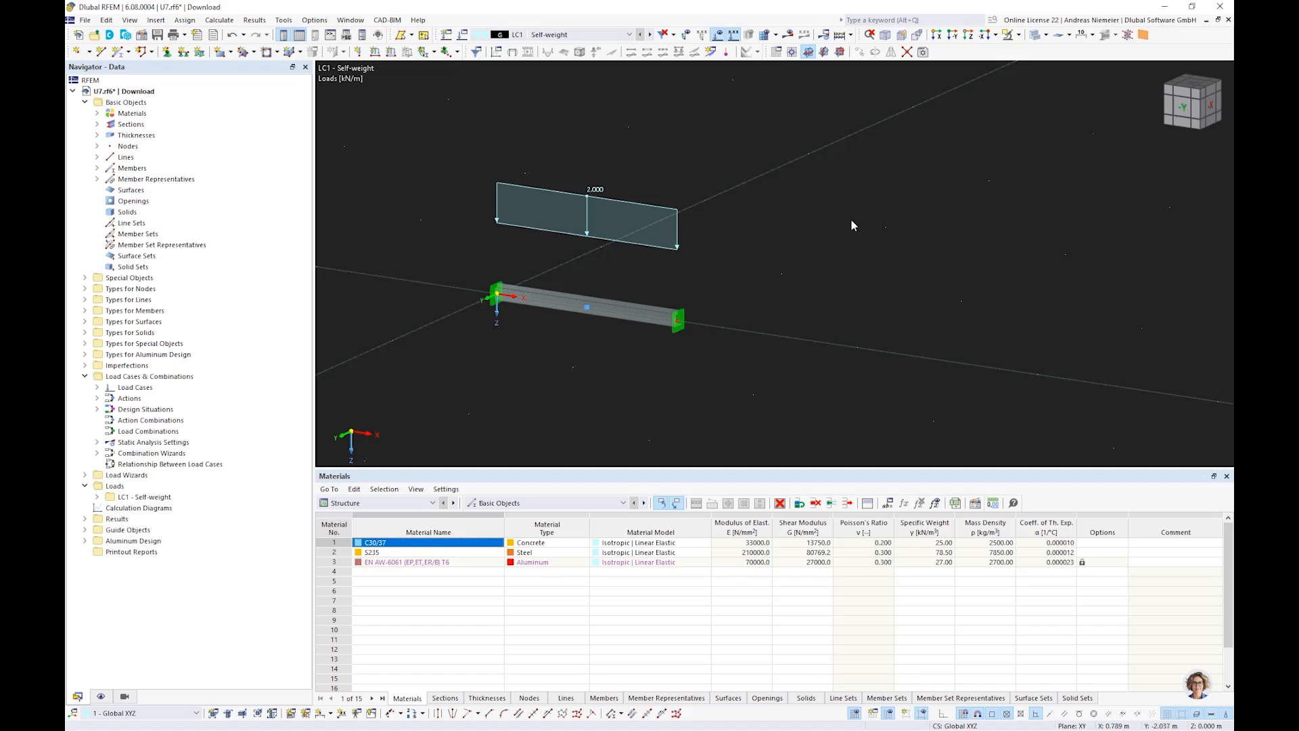
Calculate the model and switch the displayed results from Static Analysis to Aluminum Design.
click(840, 34)
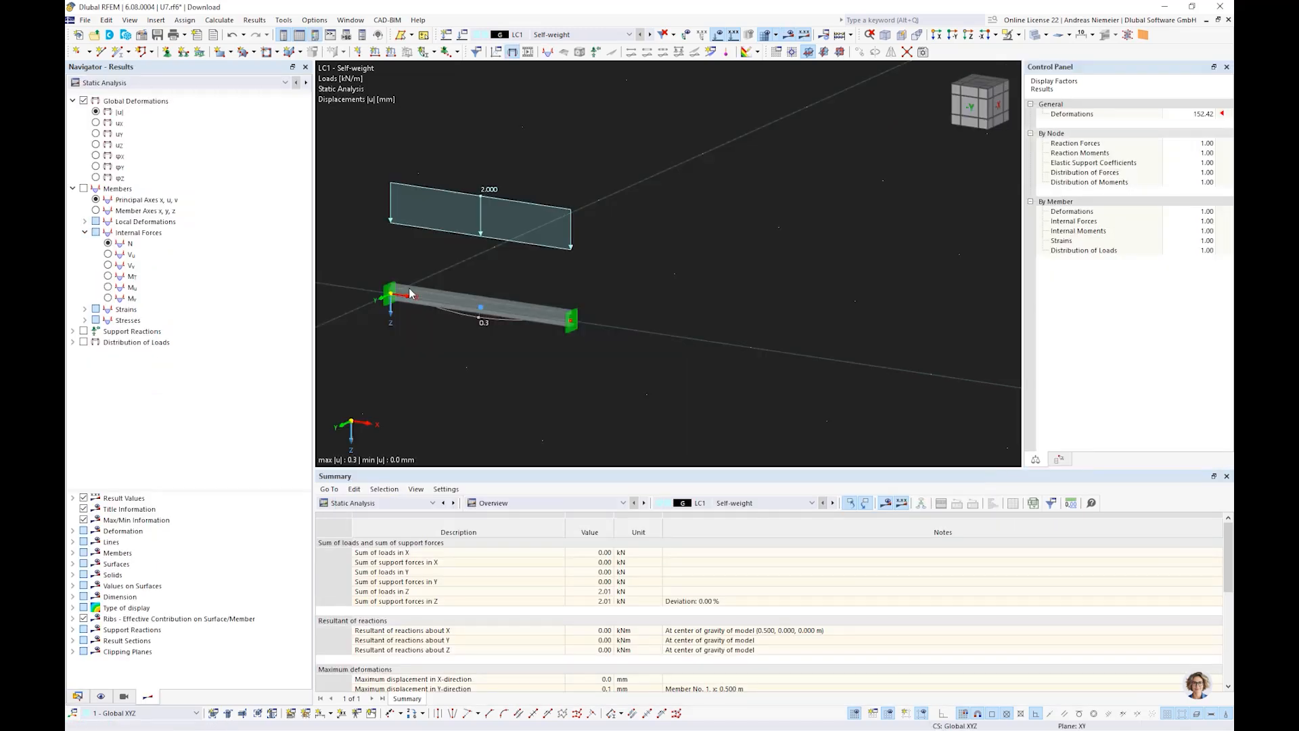
middle_drag(410, 293, 484, 348)
scroll(632, 314, up, 3)
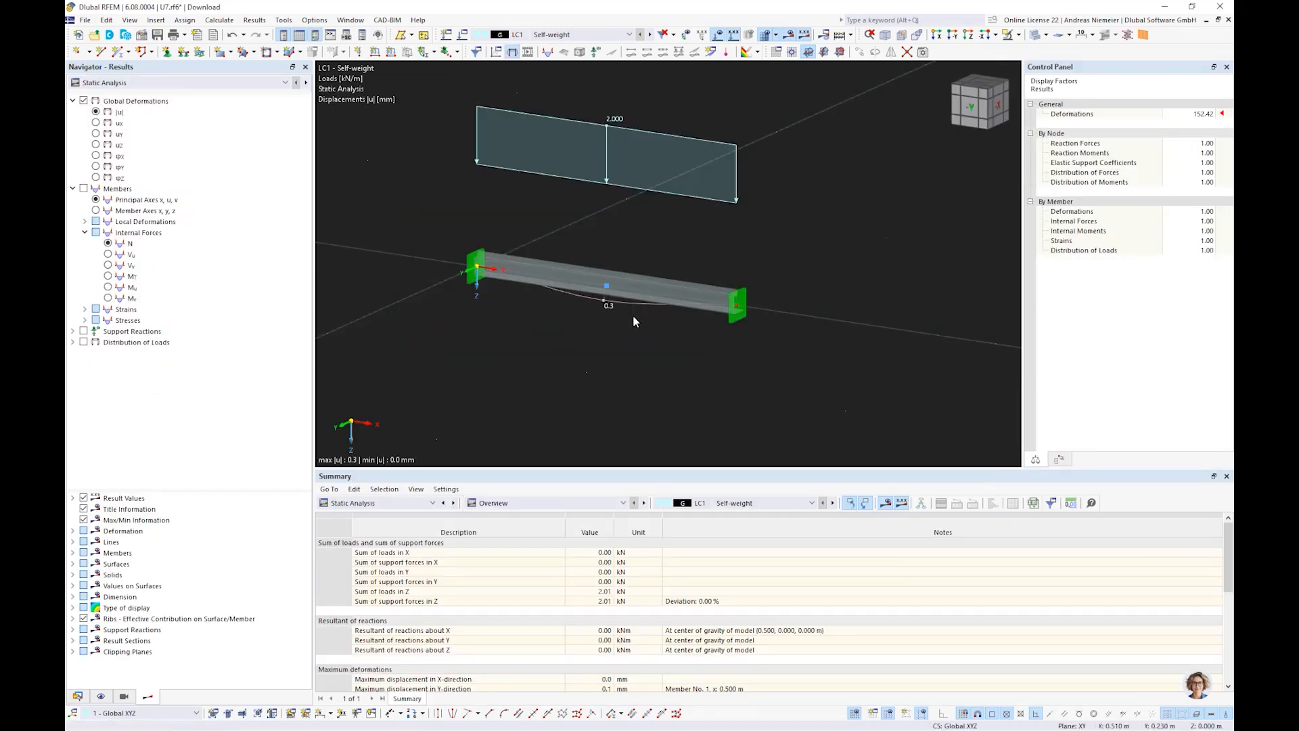
scroll(632, 314, up, 1)
click(199, 82)
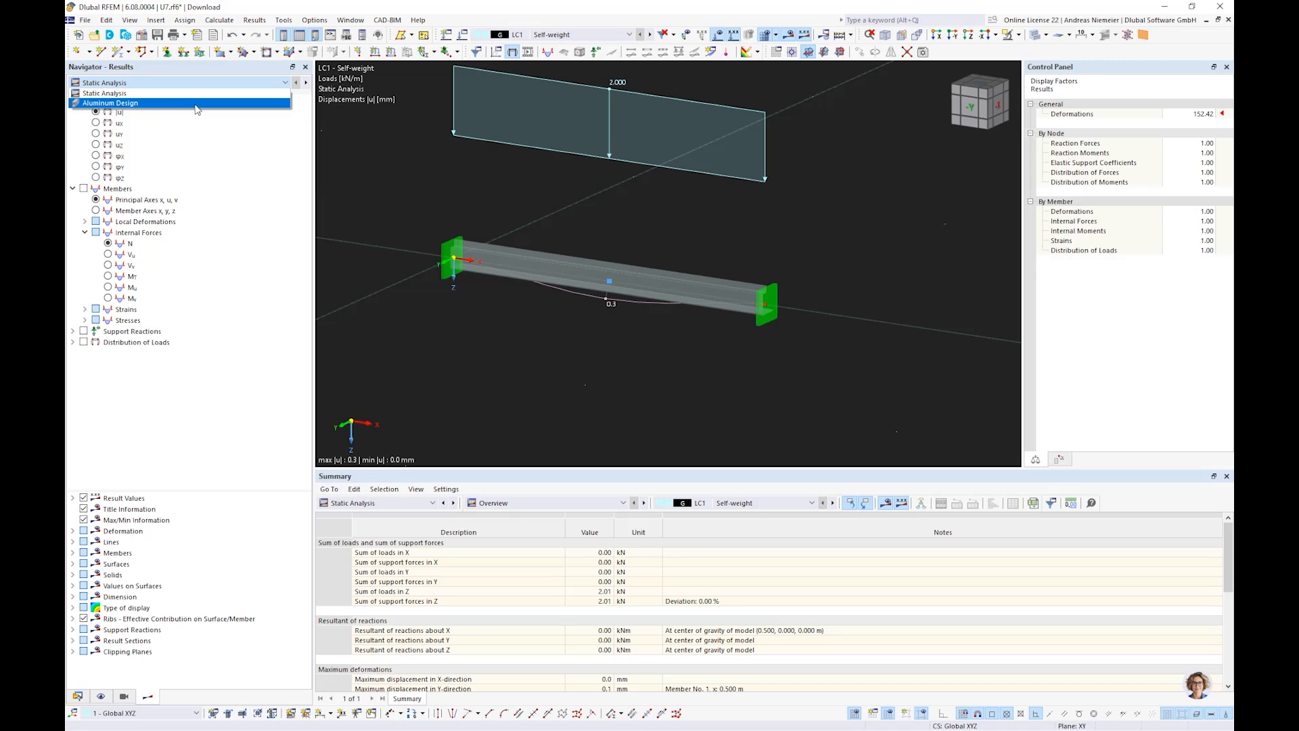
click(135, 103)
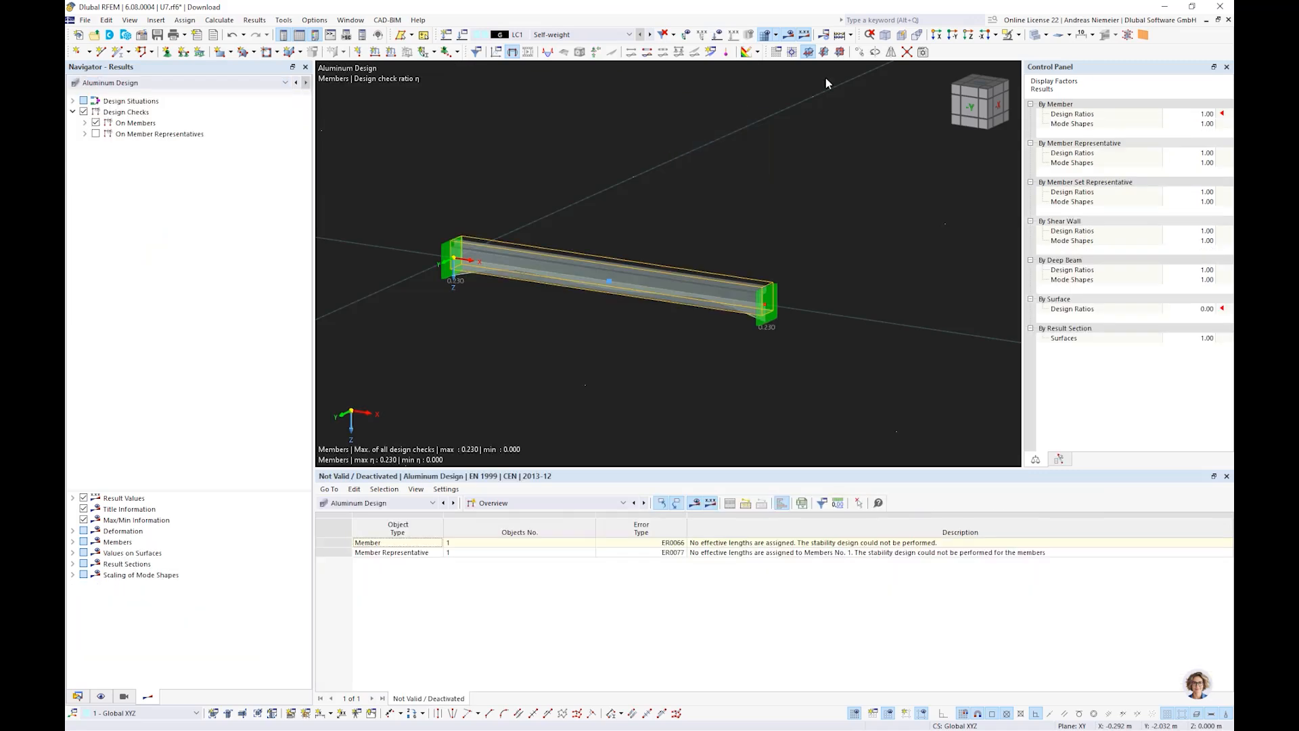
Switch the model display to solid rendering and view the open section at the beam's far end.
click(1039, 36)
click(823, 266)
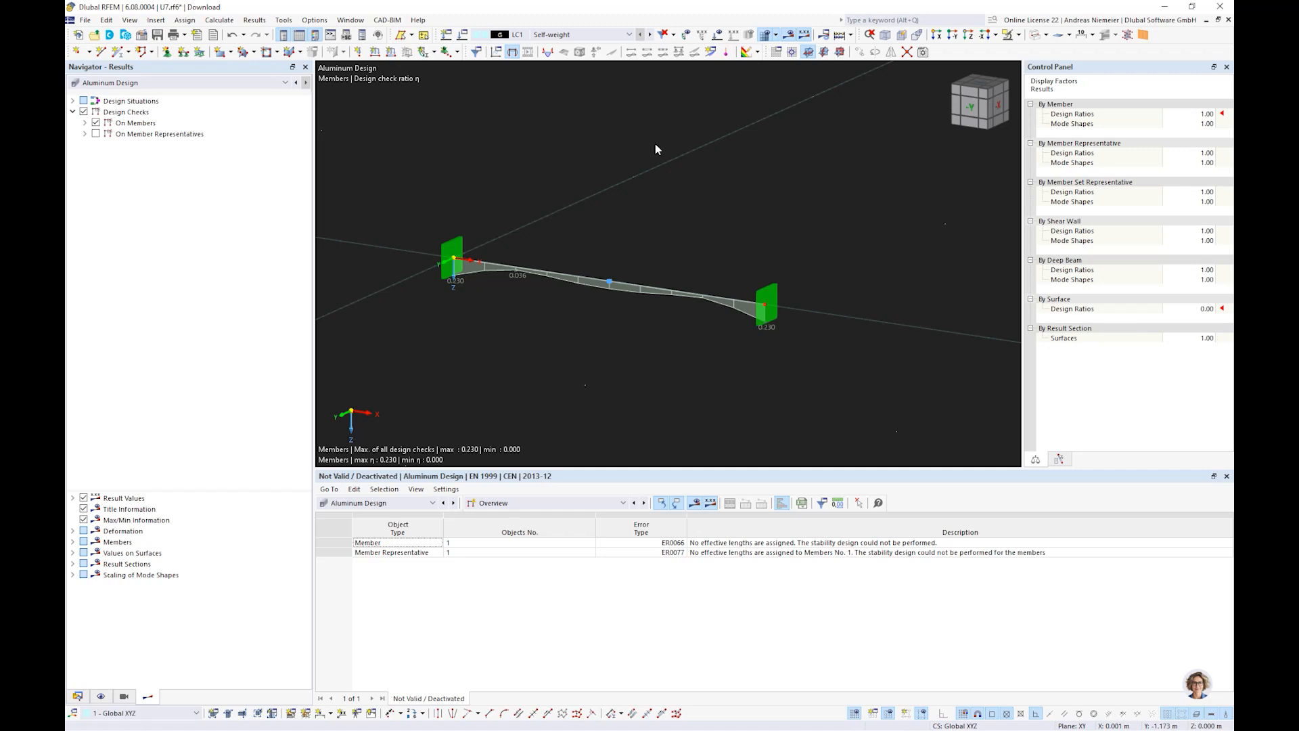
click(903, 35)
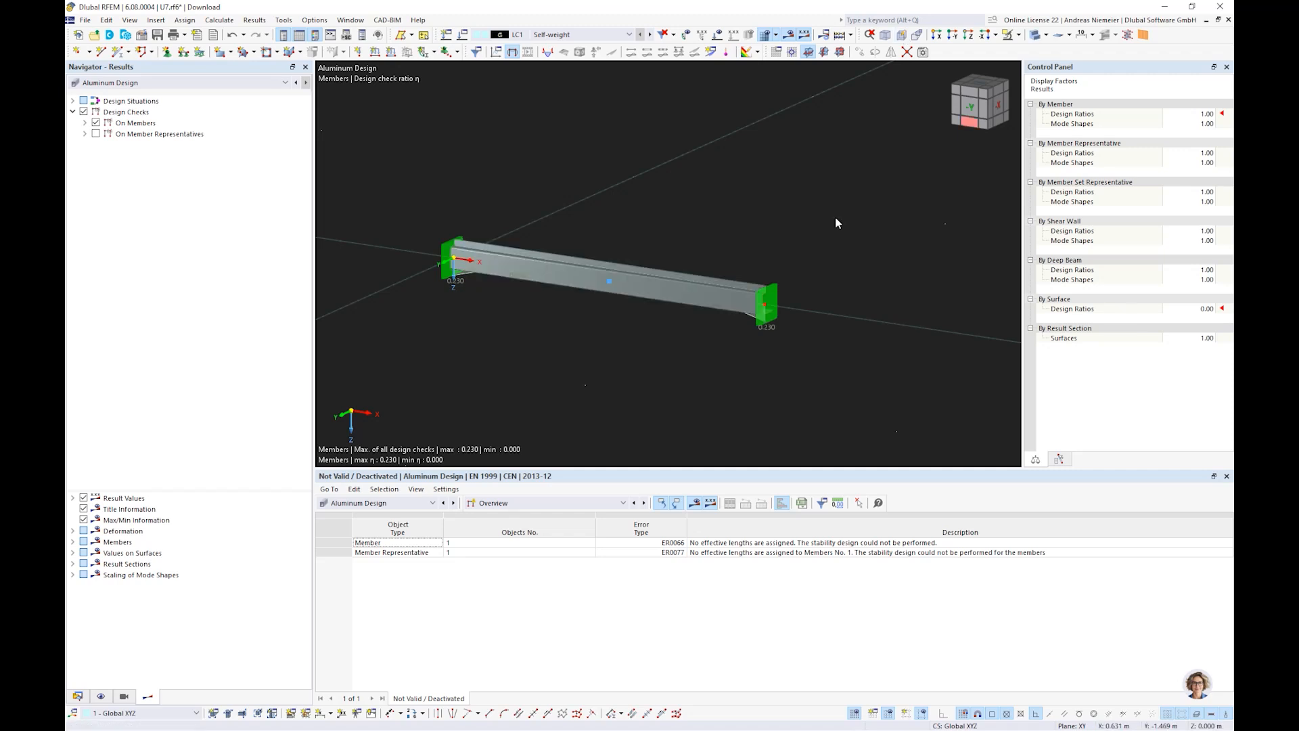
scroll(901, 283, up, 4)
ctrl+middle_drag(902, 282, 857, 276)
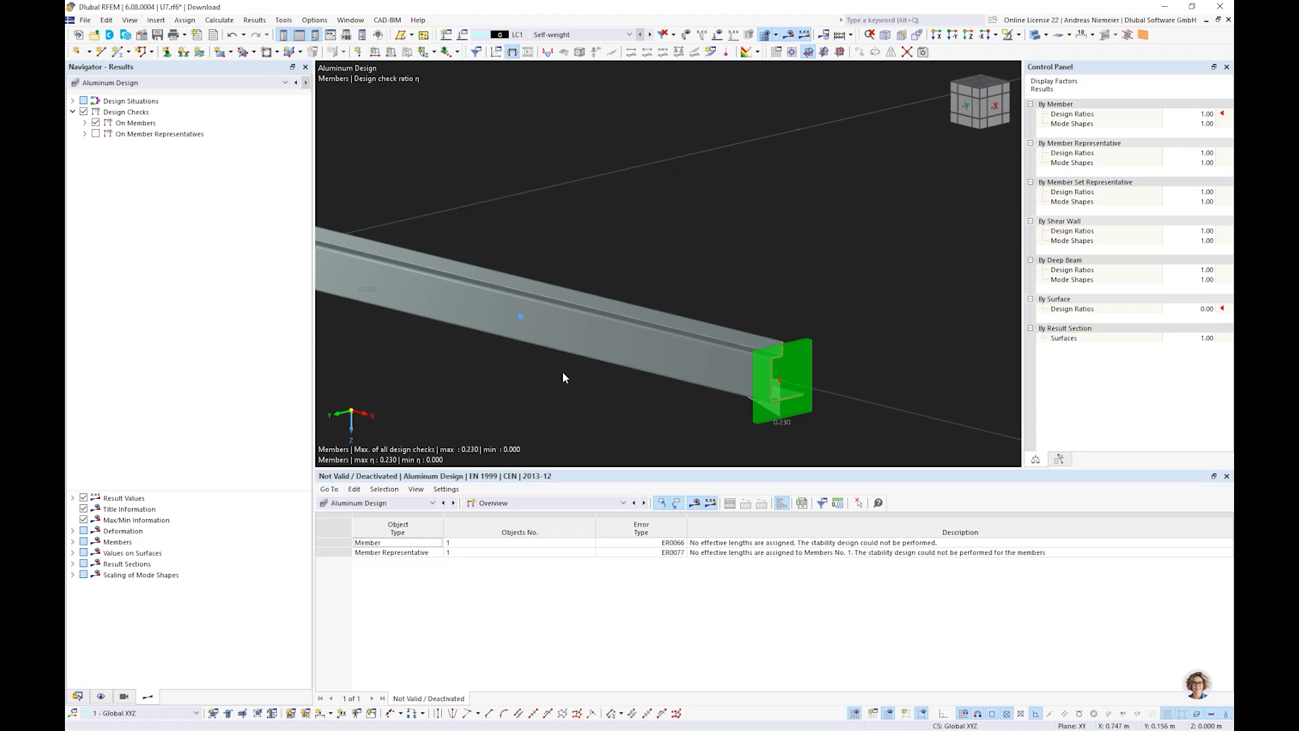
From the beam member's section settings, open section UU1 for editing in RSECTION.
scroll(562, 372, down, 3)
double_click(597, 337)
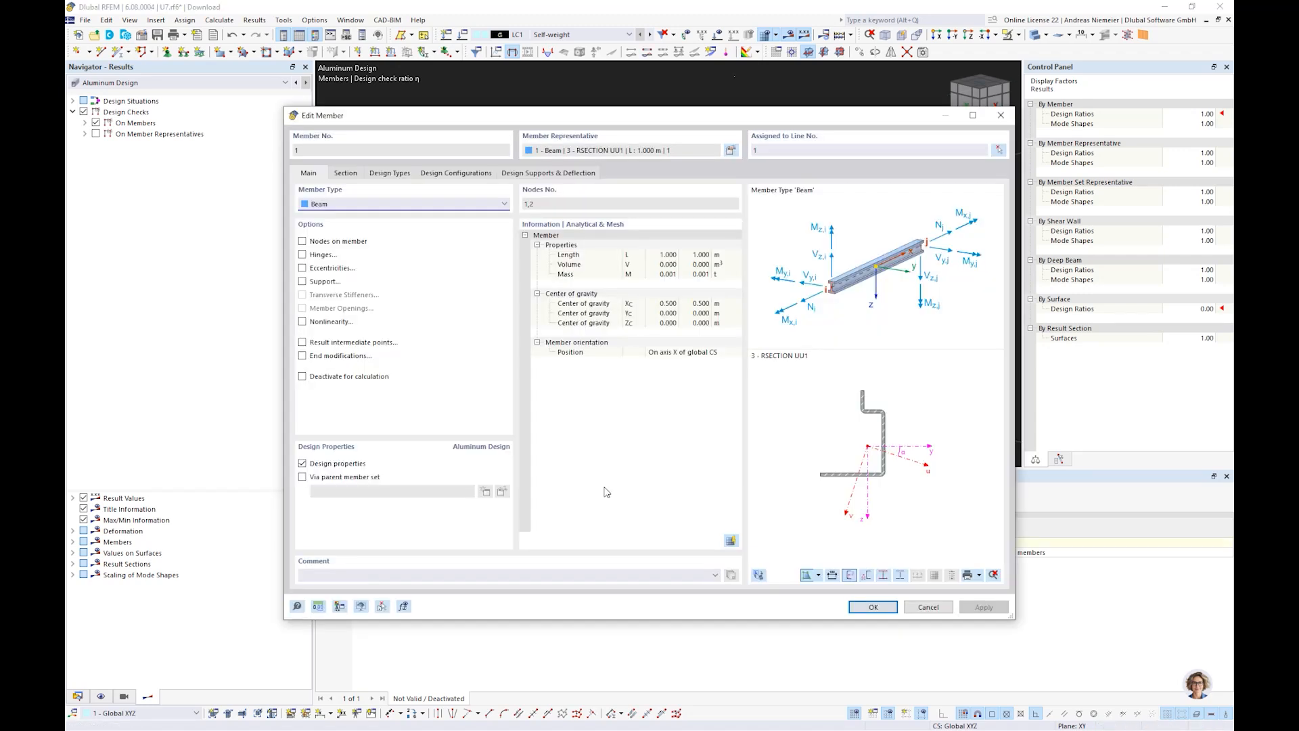
click(346, 173)
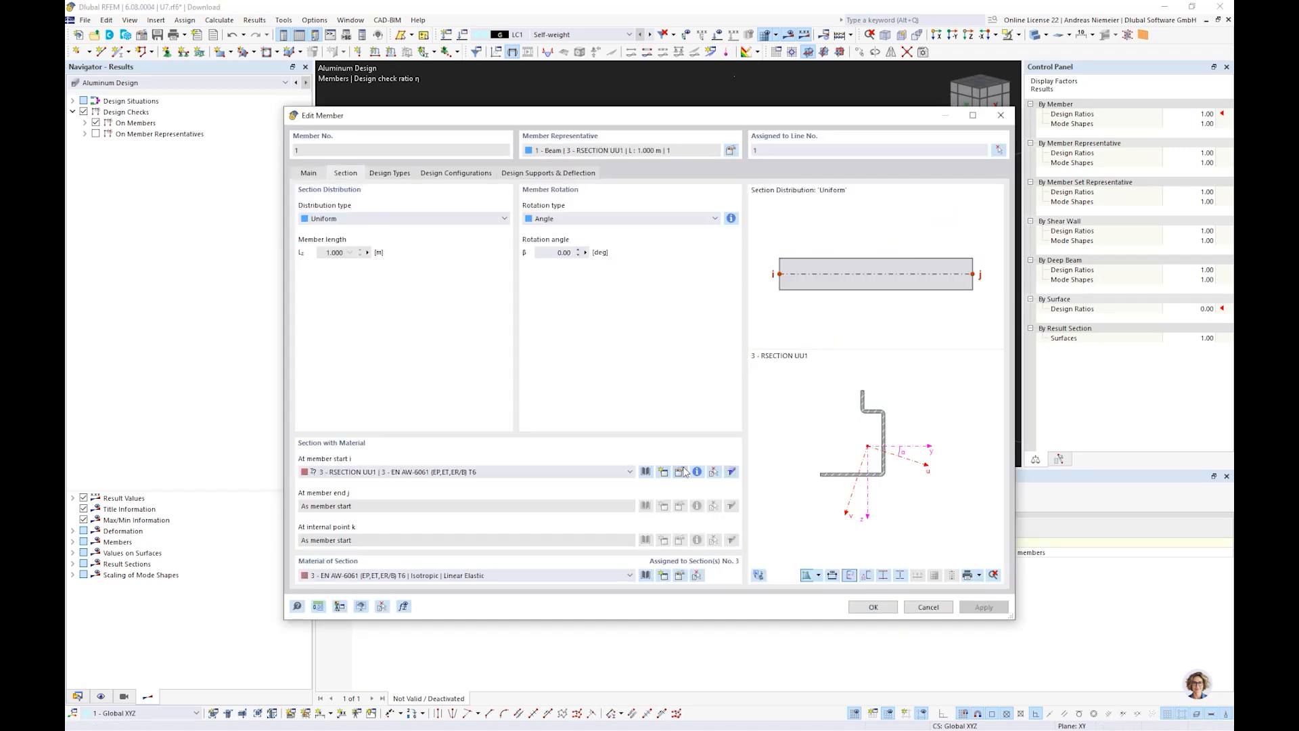
click(732, 474)
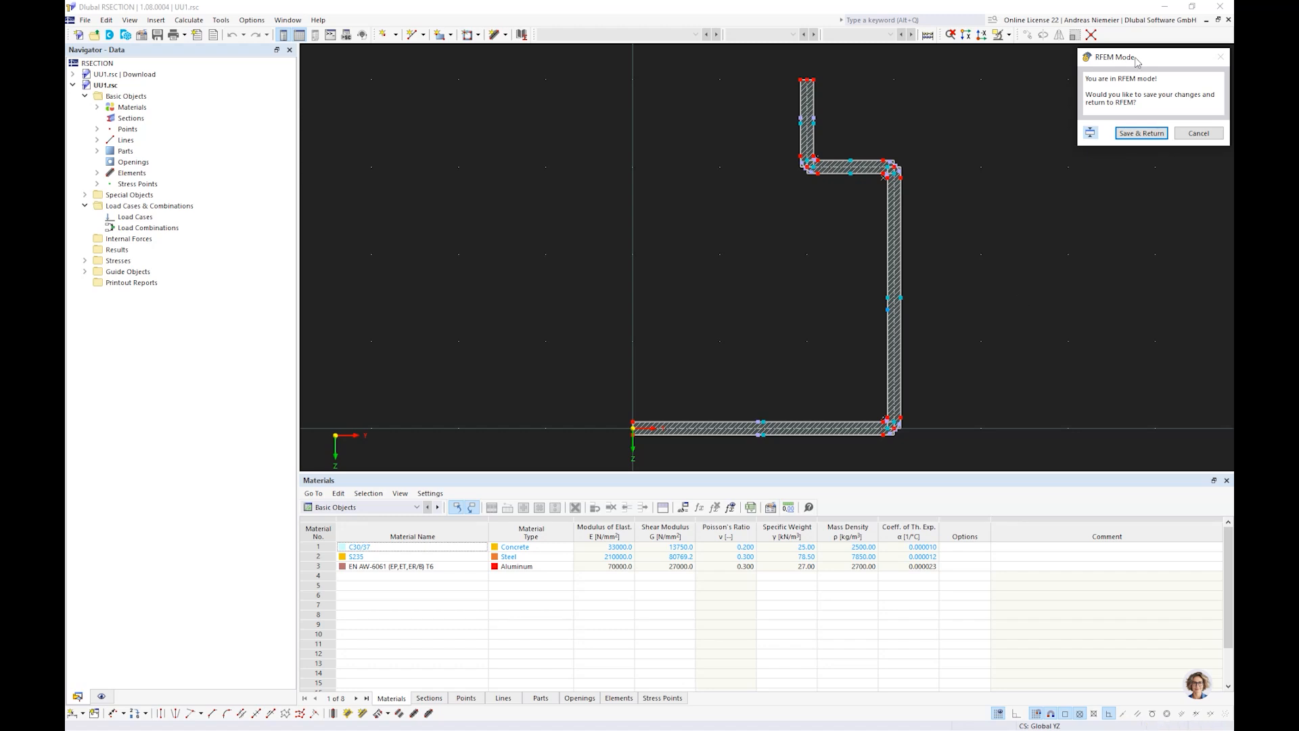
drag(1137, 62, 1115, 90)
middle_drag(843, 367, 724, 340)
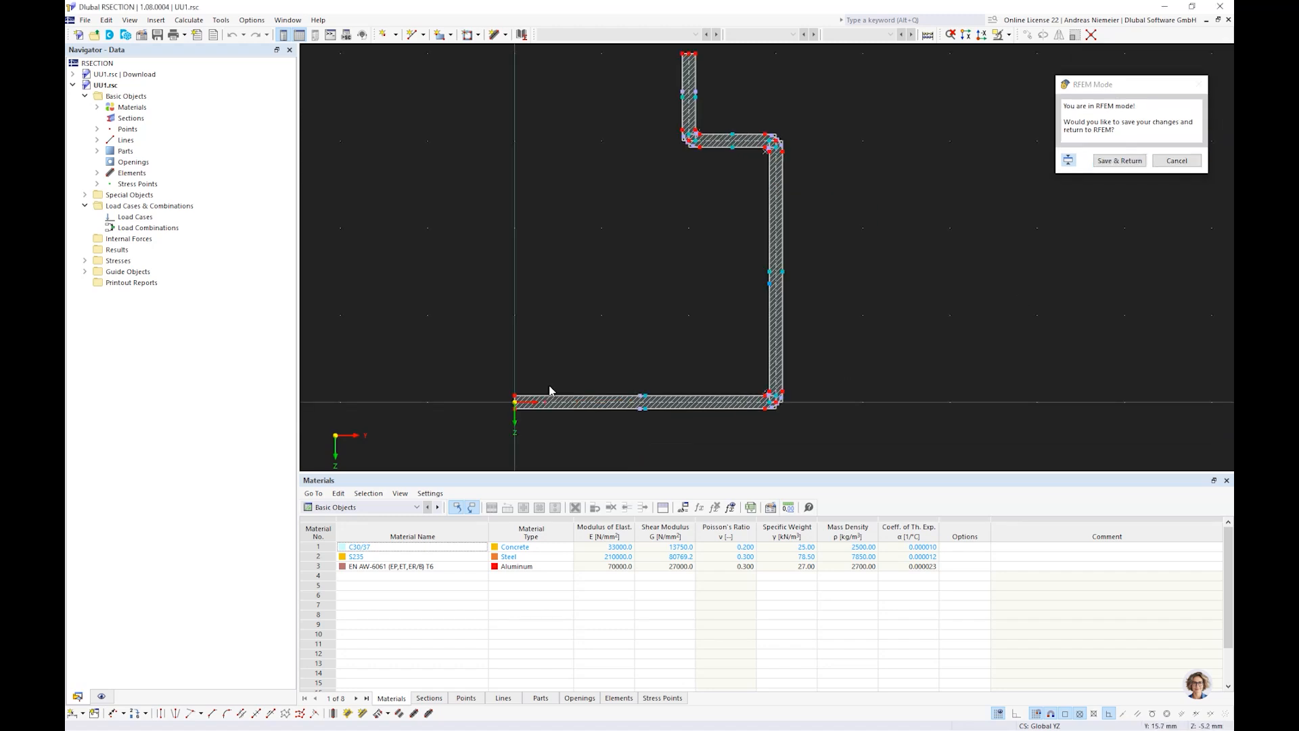
Try to add a 3 mm thick, 40 mm long upright element from the origin at the lower flange's free end.
click(493, 36)
click(312, 321)
text(3.7)
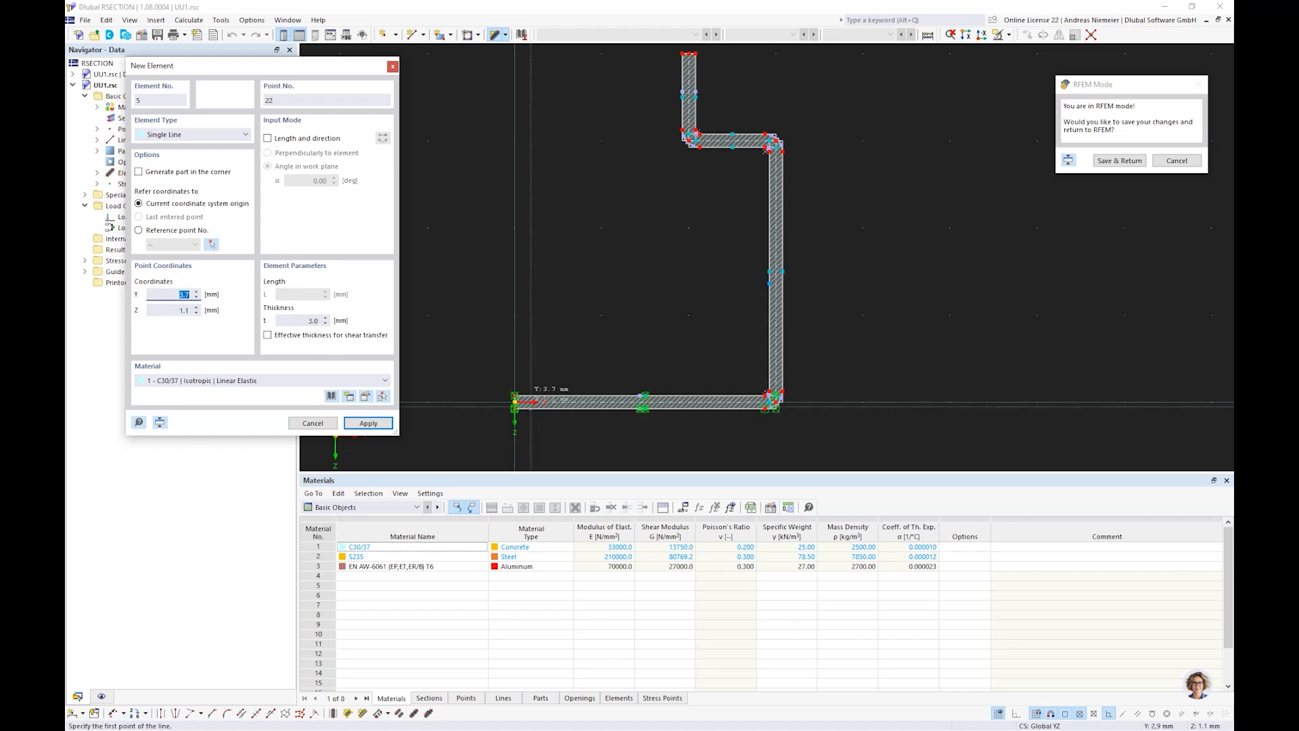
scroll(533, 405, up, 3)
click(486, 384)
scroll(491, 393, down, 1)
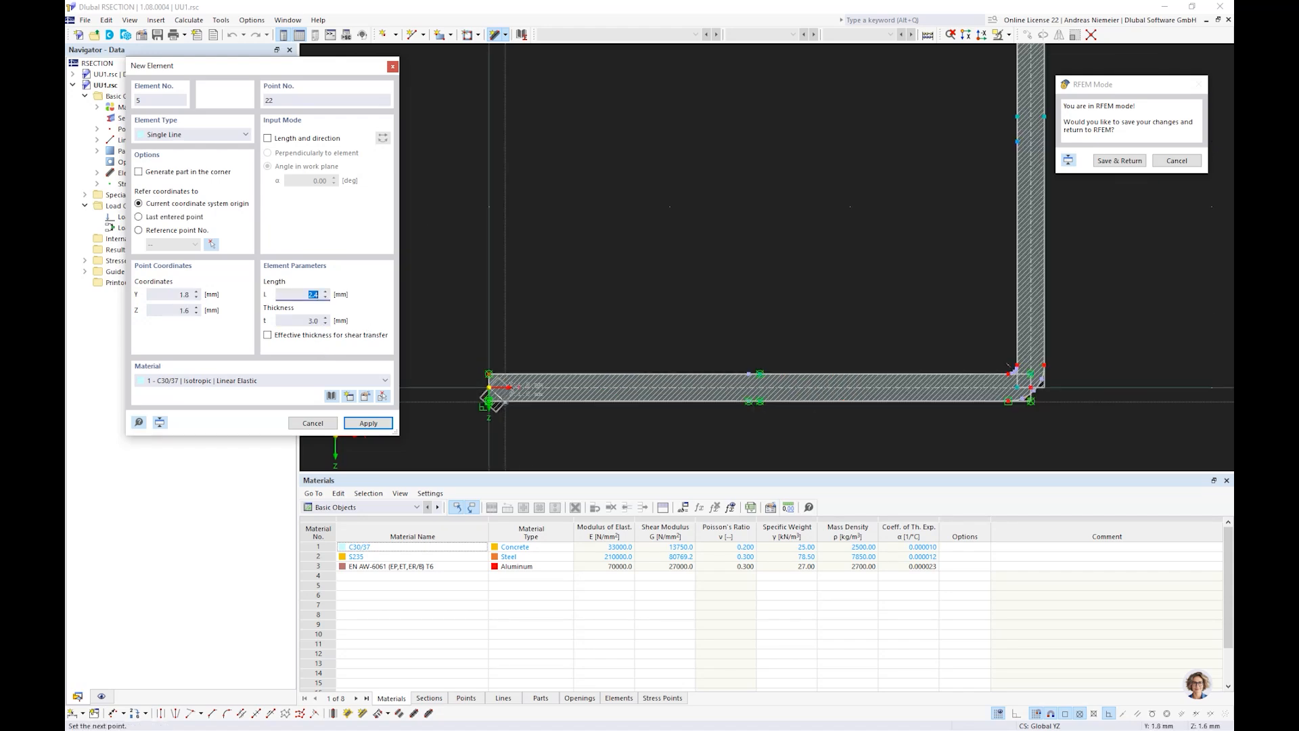
scroll(495, 402, down, 3)
click(498, 274)
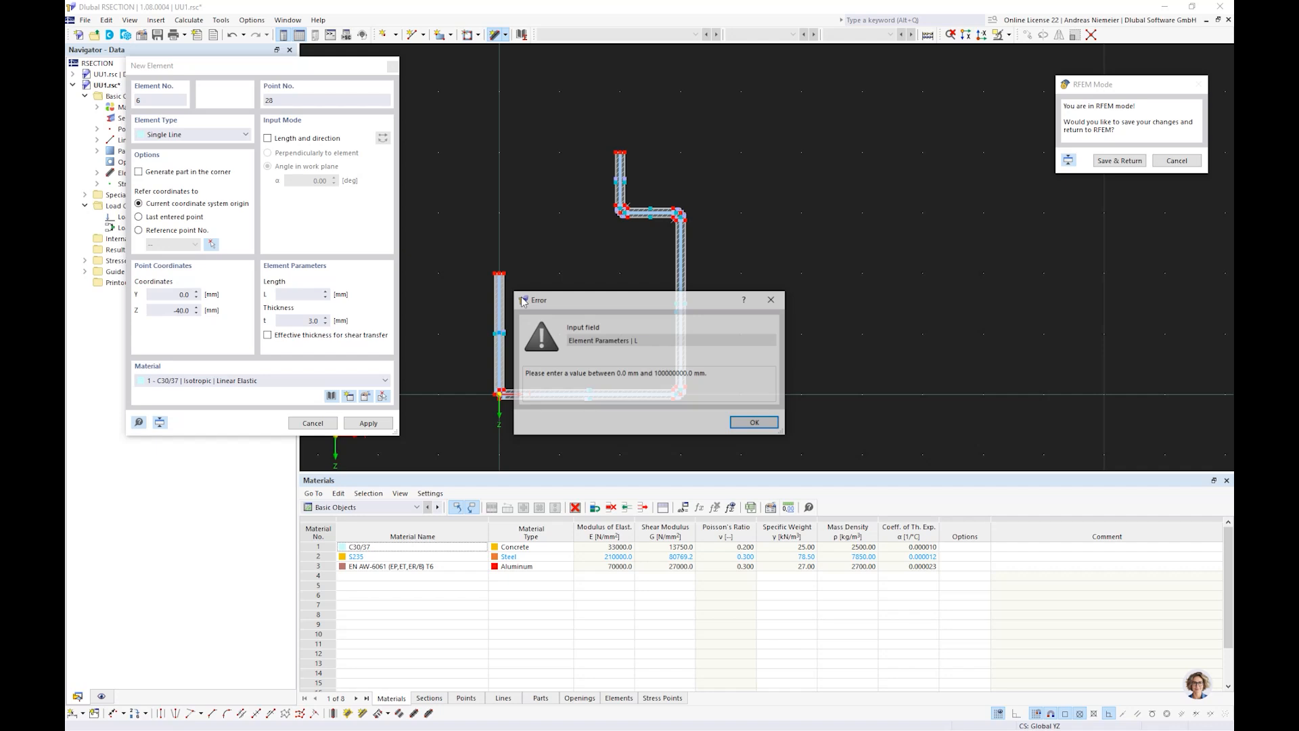
click(756, 423)
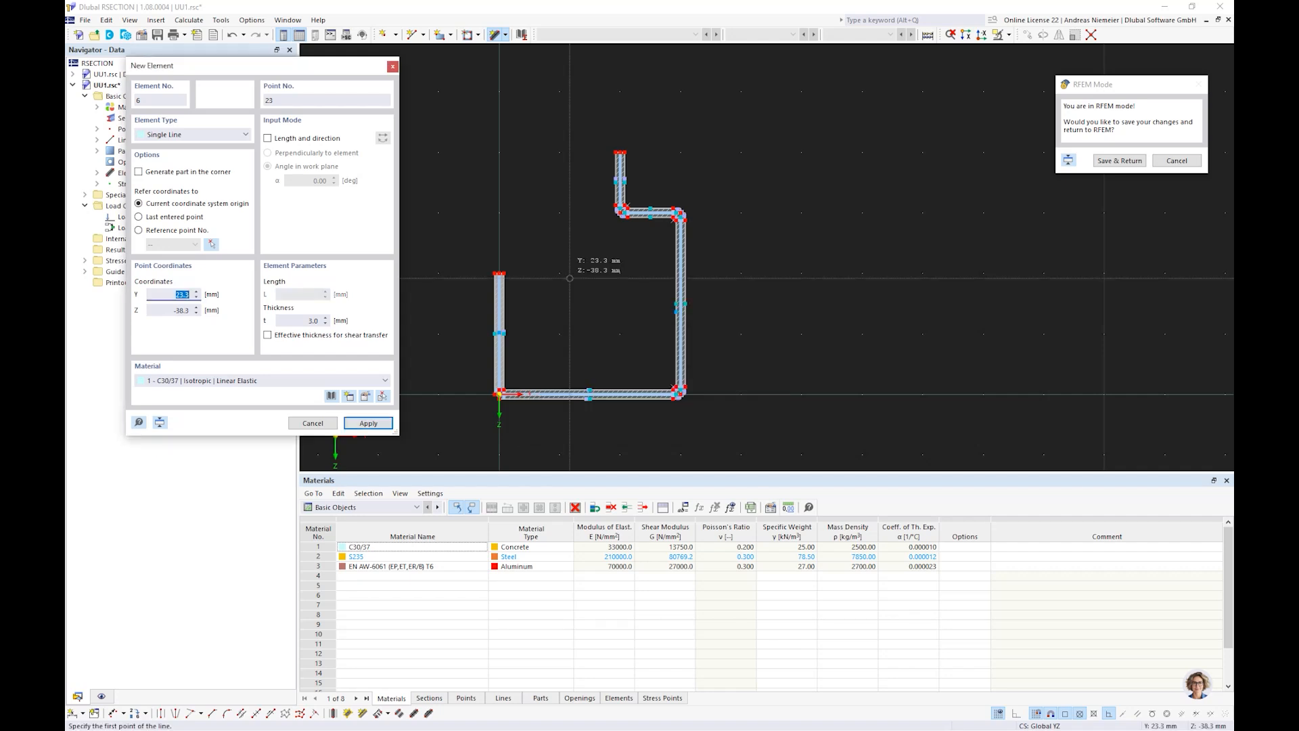
key(Escape)
Inspect the corner joint at the origin and undo the upright element just added.
scroll(498, 342, up, 5)
middle_drag(527, 410, 557, 250)
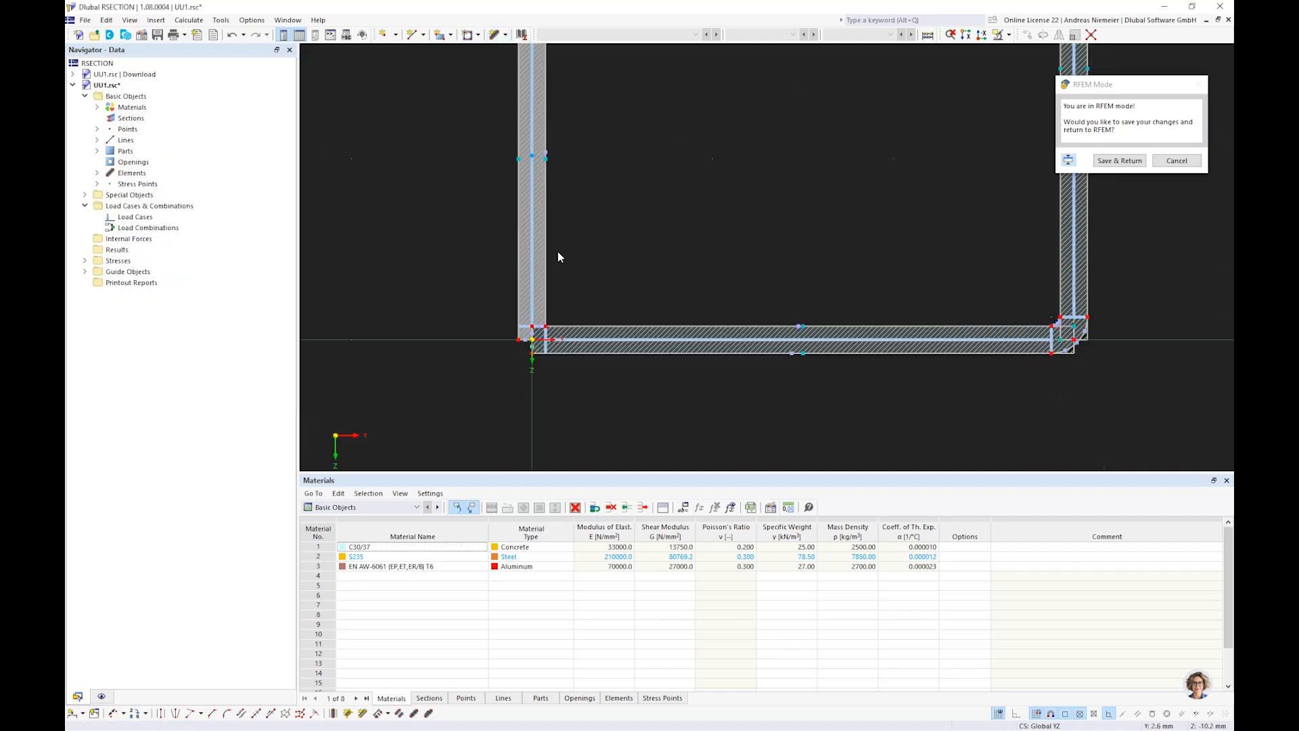
scroll(550, 291, up, 2)
click(232, 35)
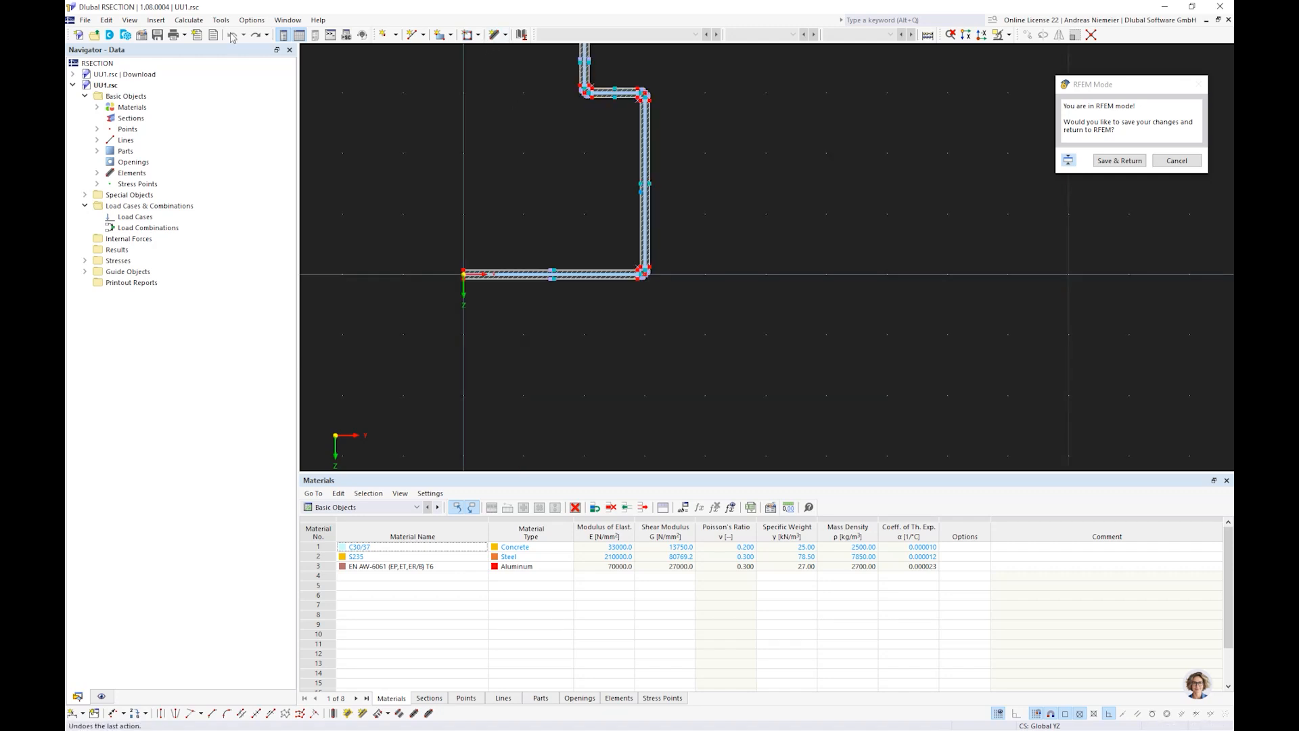
Draw the 3 mm thick upright element again from the origin to Y 0, Z -40 mm.
click(498, 34)
scroll(487, 204, up, 5)
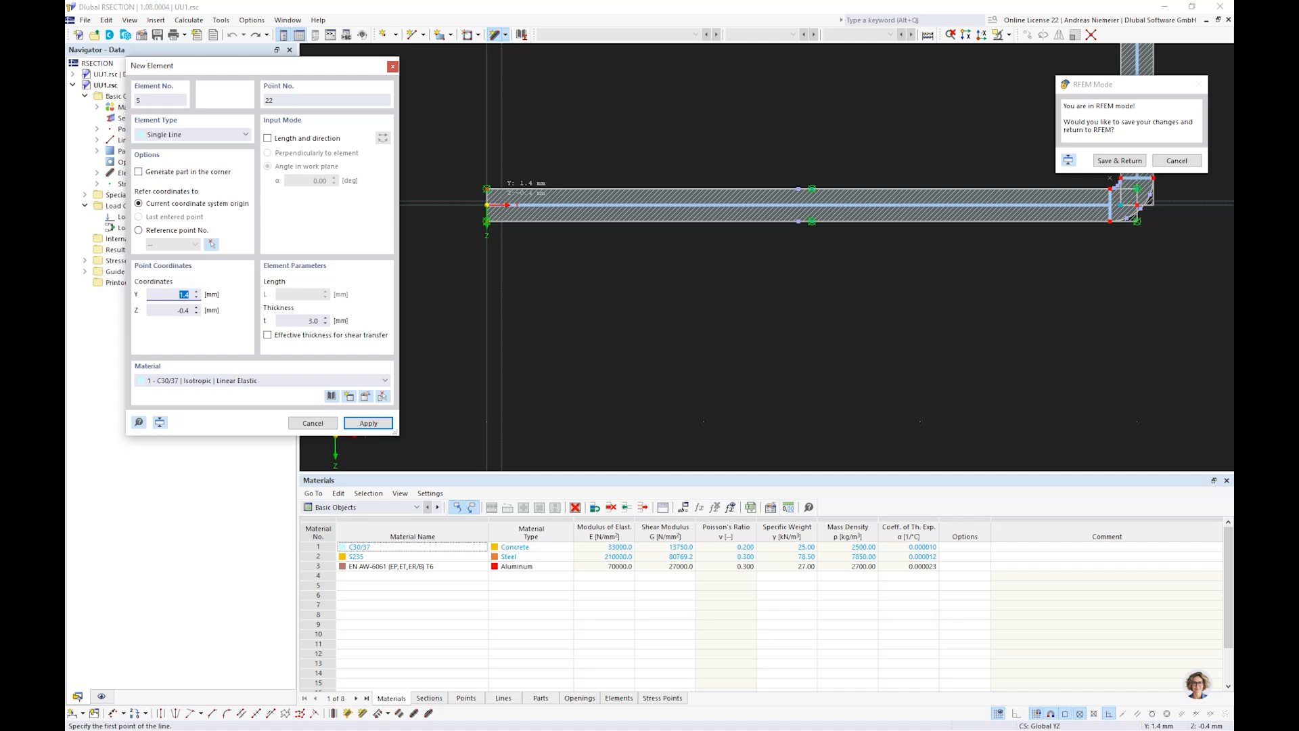
click(487, 204)
scroll(494, 311, down, 3)
scroll(493, 311, down, 3)
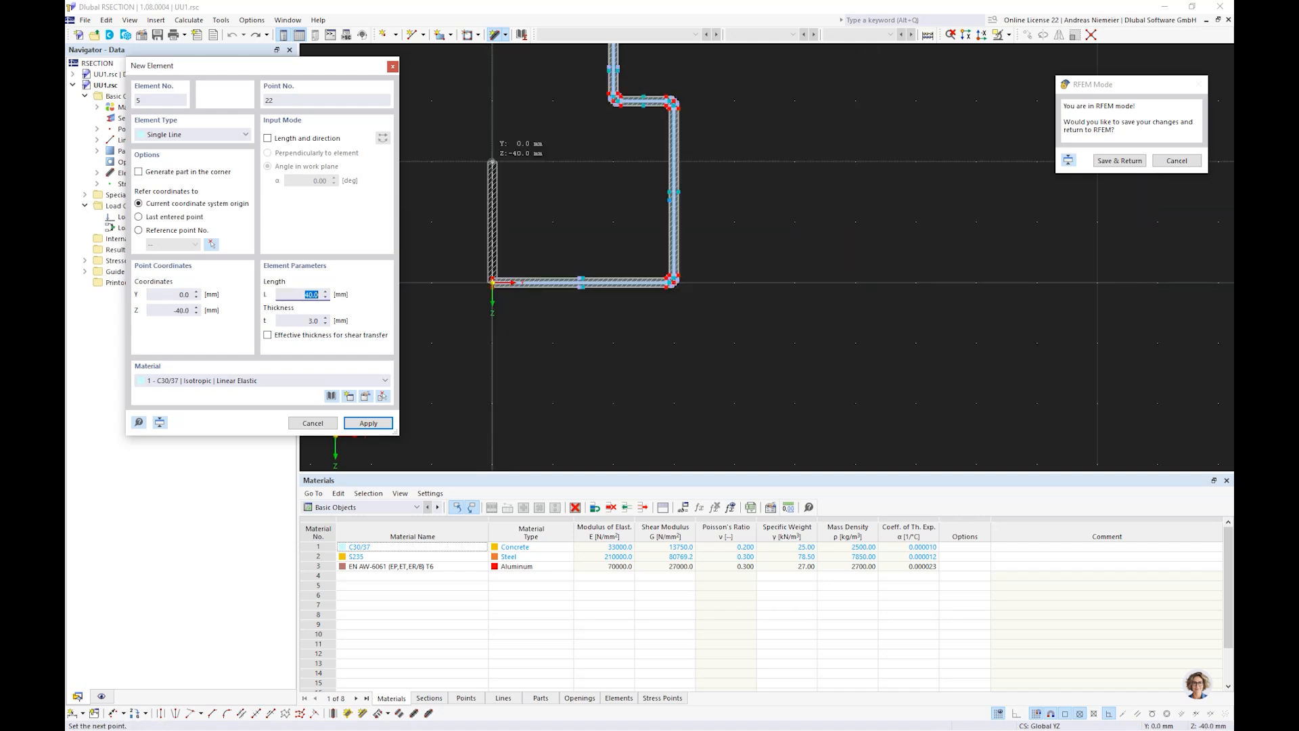
click(492, 162)
key(Escape)
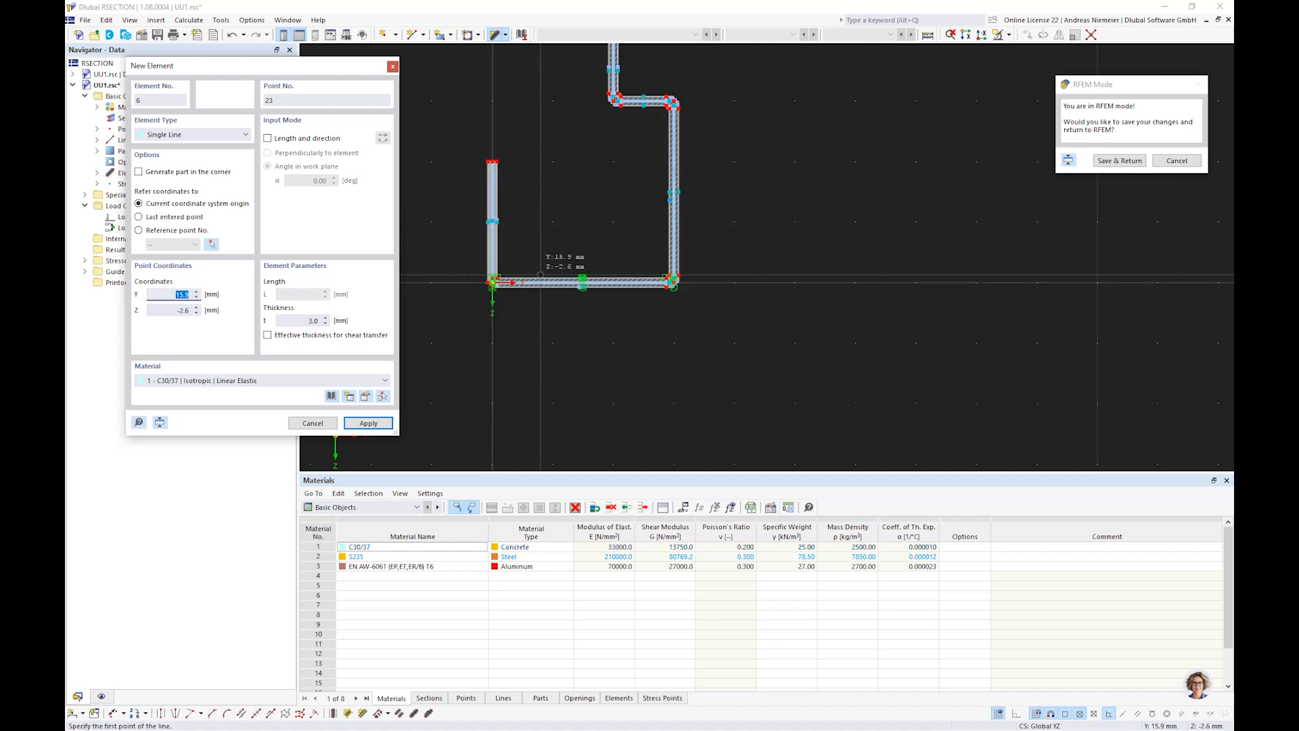
scroll(540, 275, up, 7)
key(Escape)
Check the properties of the separate part formed by the upright element, and undo that element.
scroll(437, 270, up, 3)
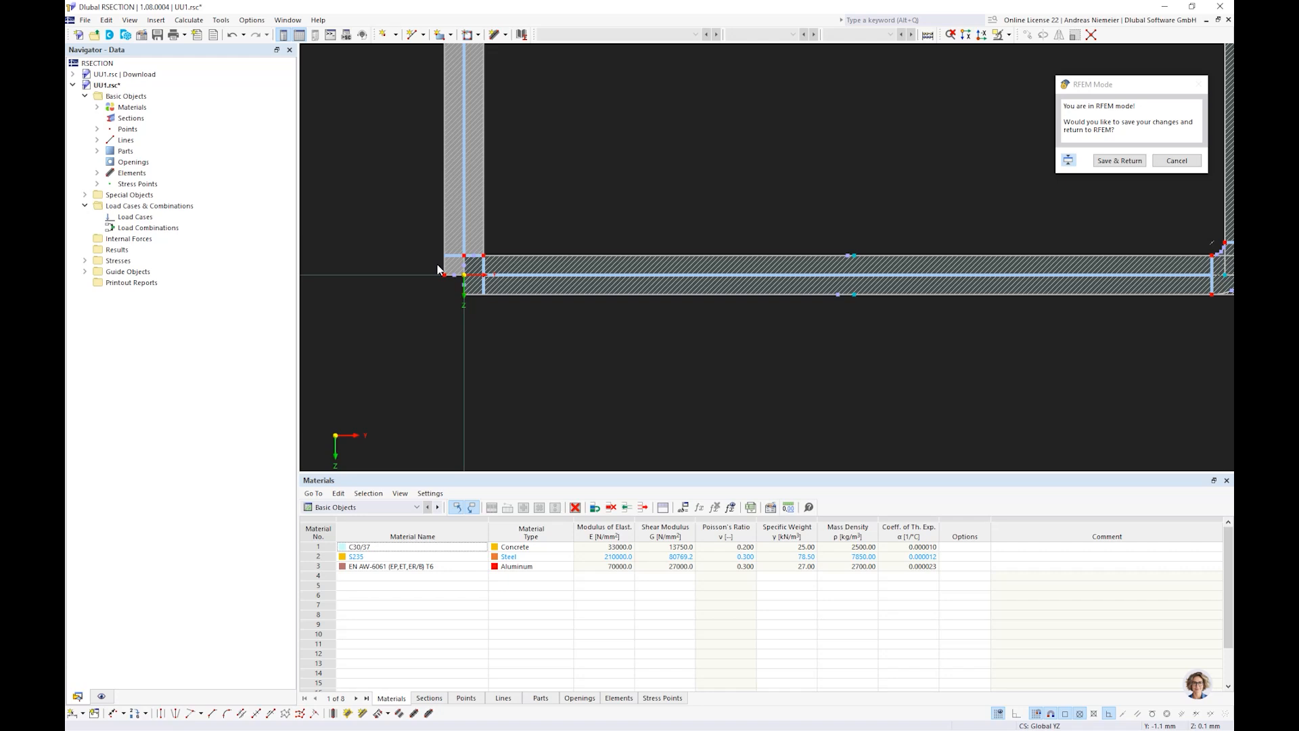
scroll(437, 270, up, 3)
click(457, 270)
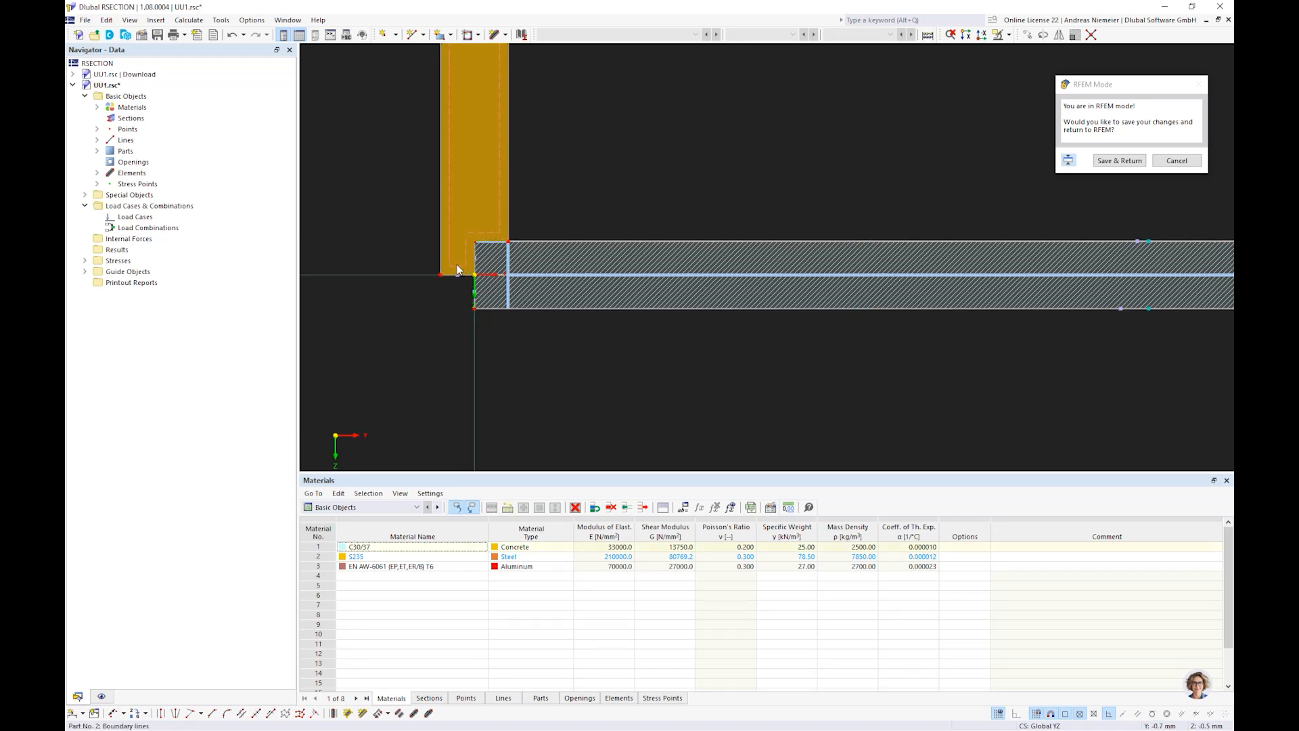
double_click(457, 269)
click(919, 587)
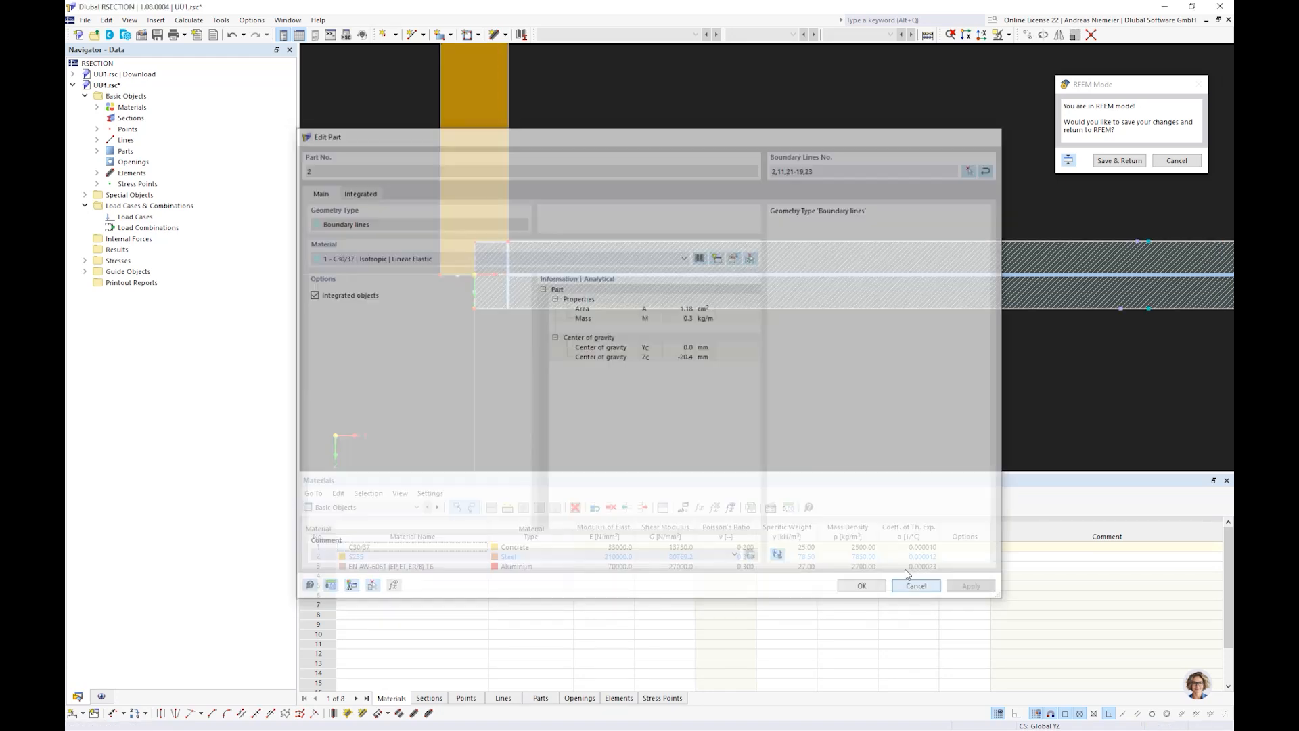
click(230, 37)
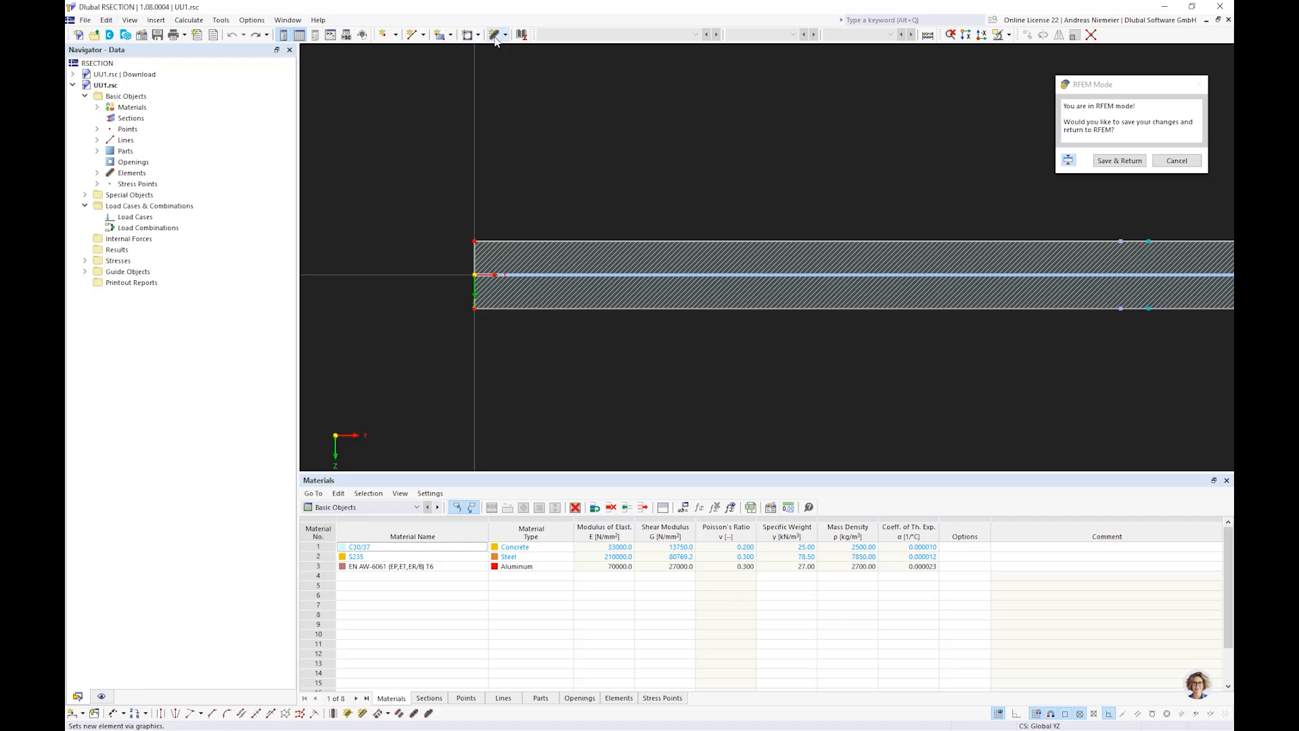
Add a 40 mm upright, 3 mm thick element of EN AW-6061 (EP,ET,ER/B) T6 from the origin and highlight the section's part.
click(495, 36)
click(240, 377)
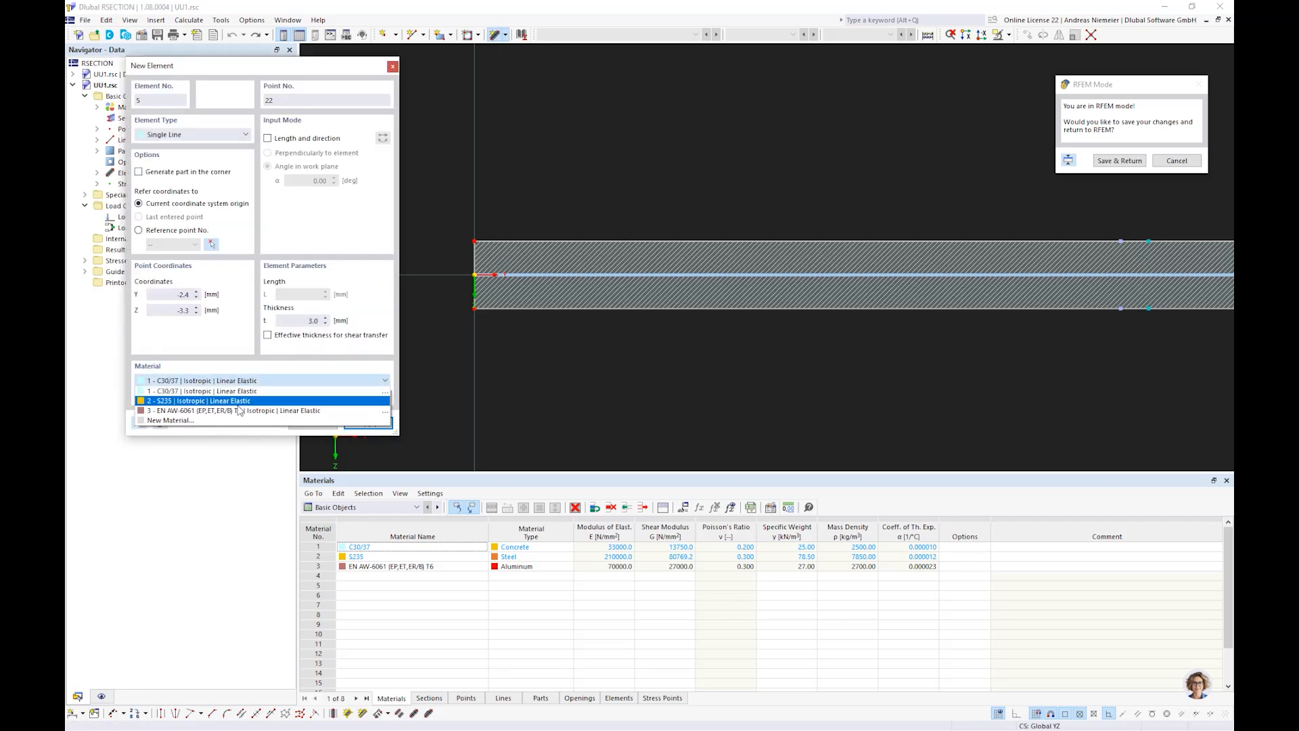
click(240, 410)
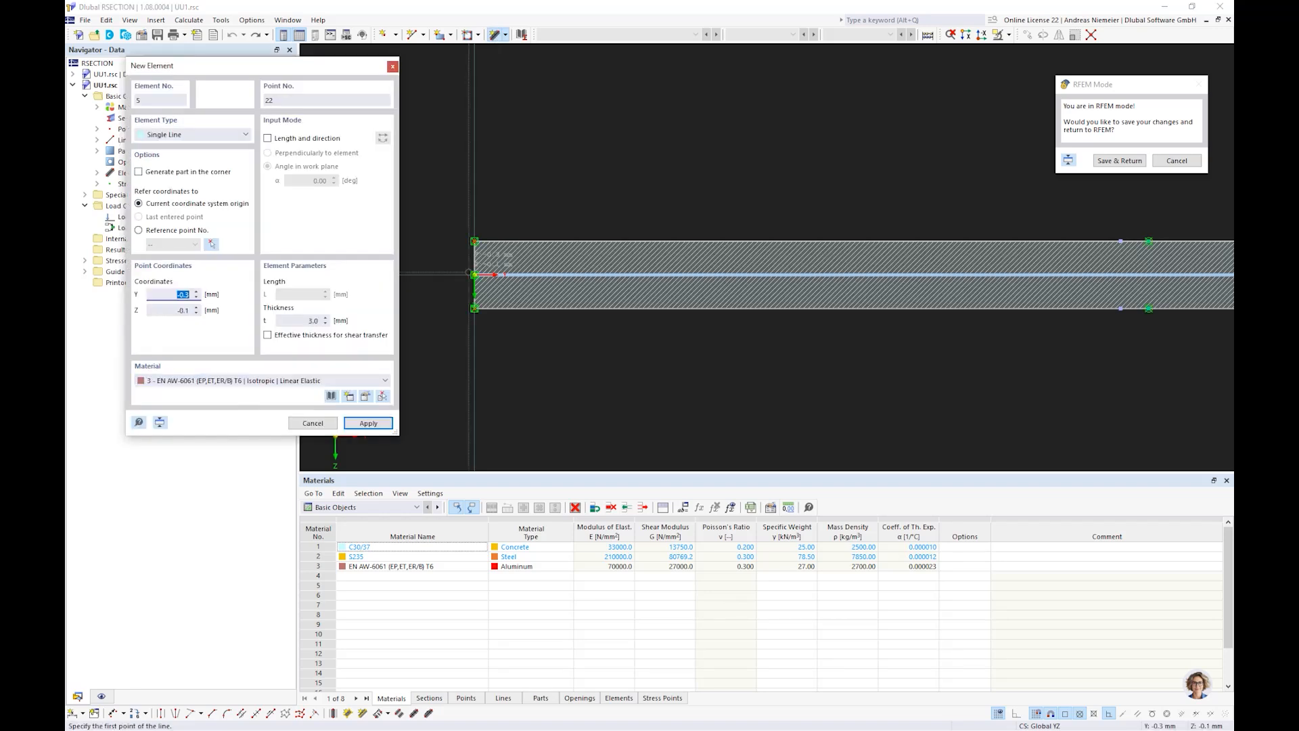
click(475, 274)
scroll(538, 384, down, 5)
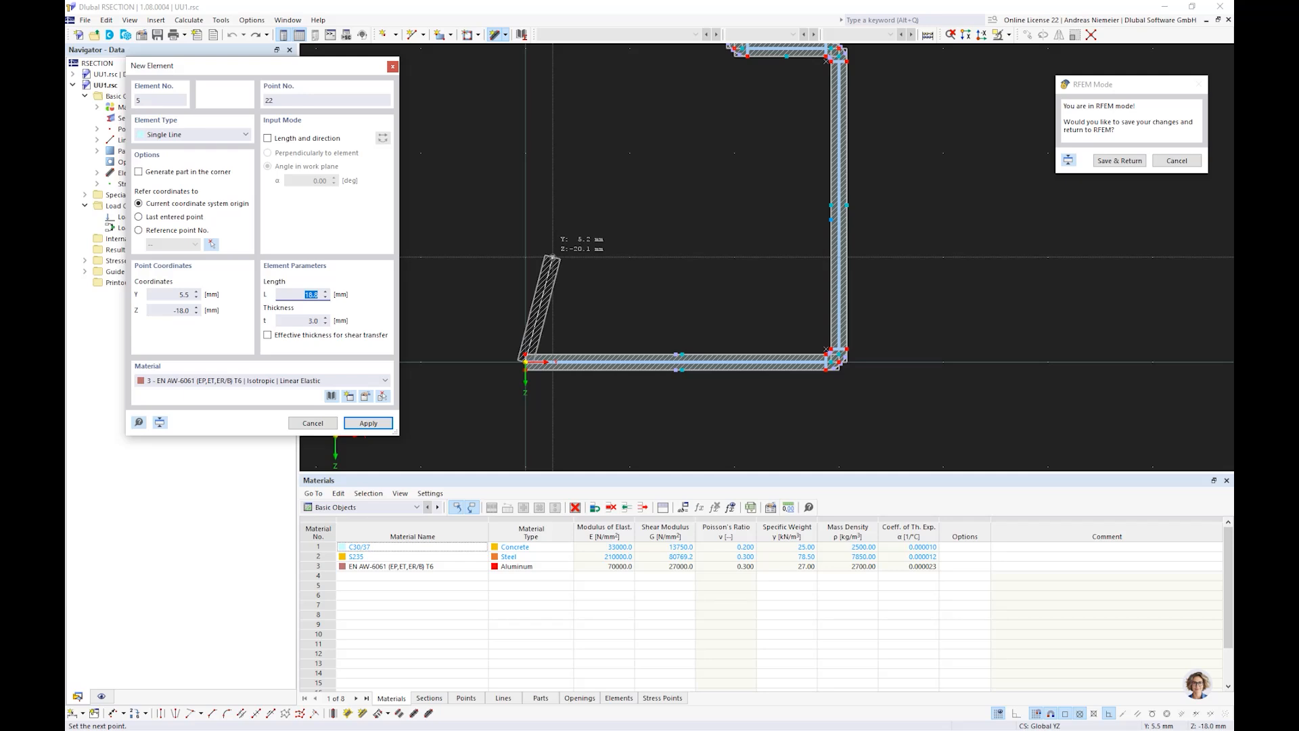
click(525, 154)
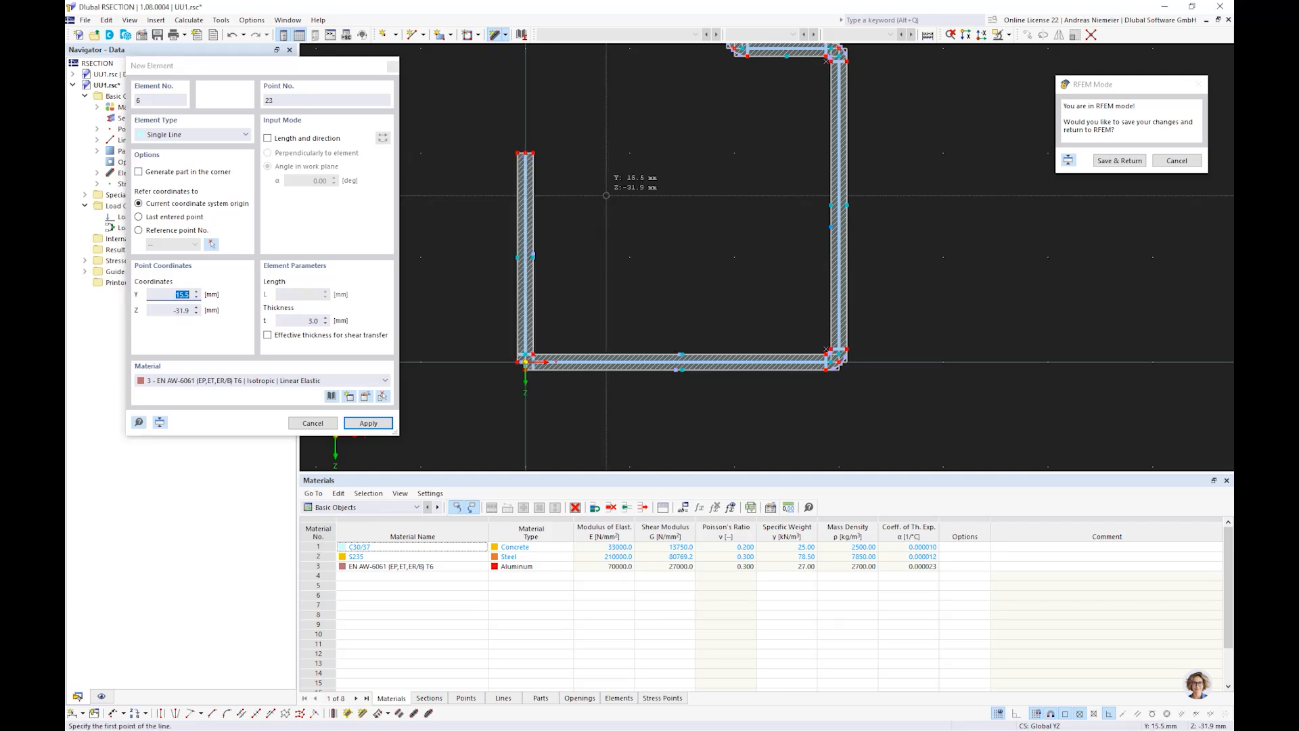
key(Escape)
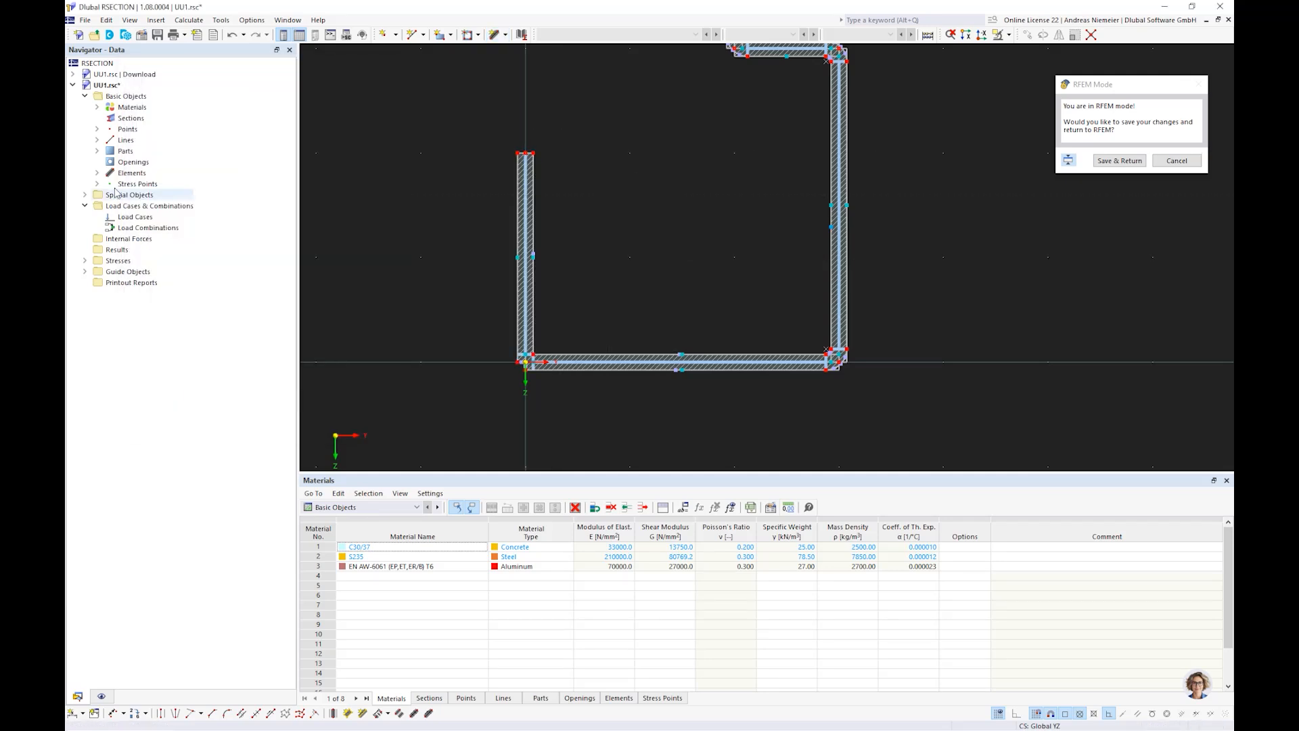
click(96, 151)
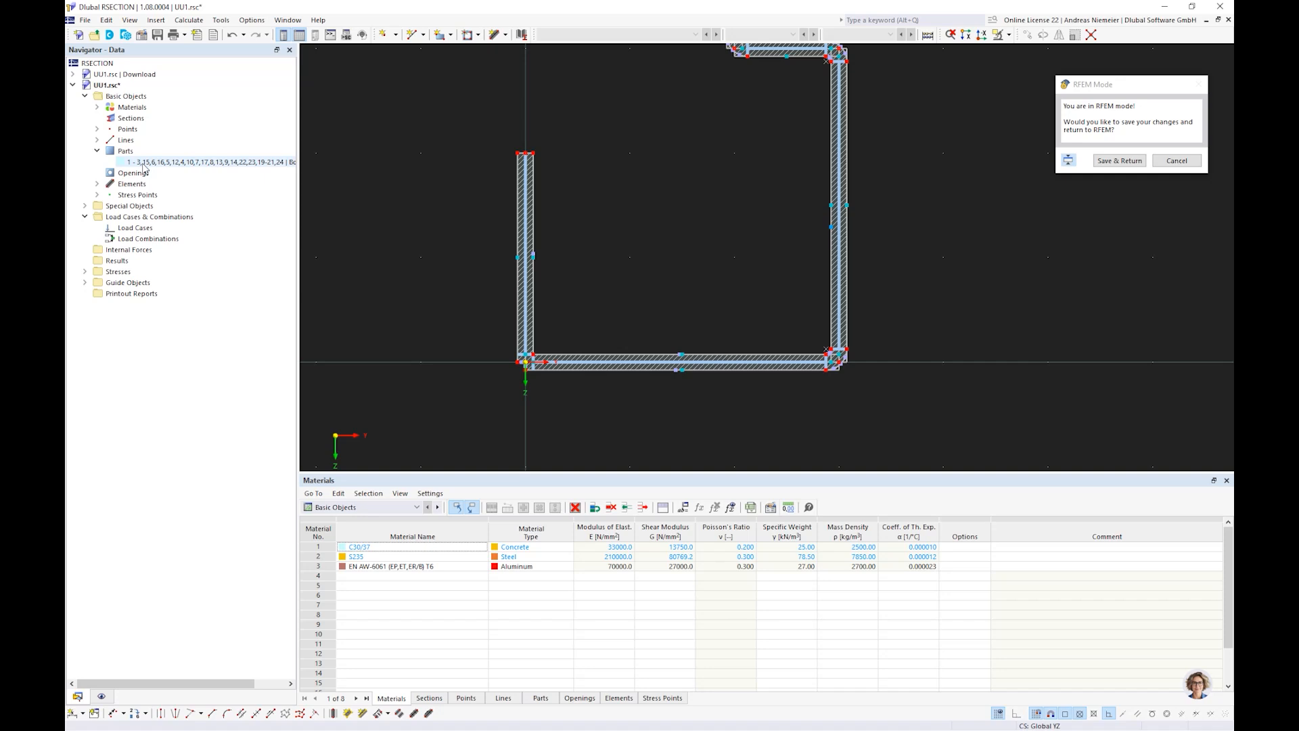
click(143, 163)
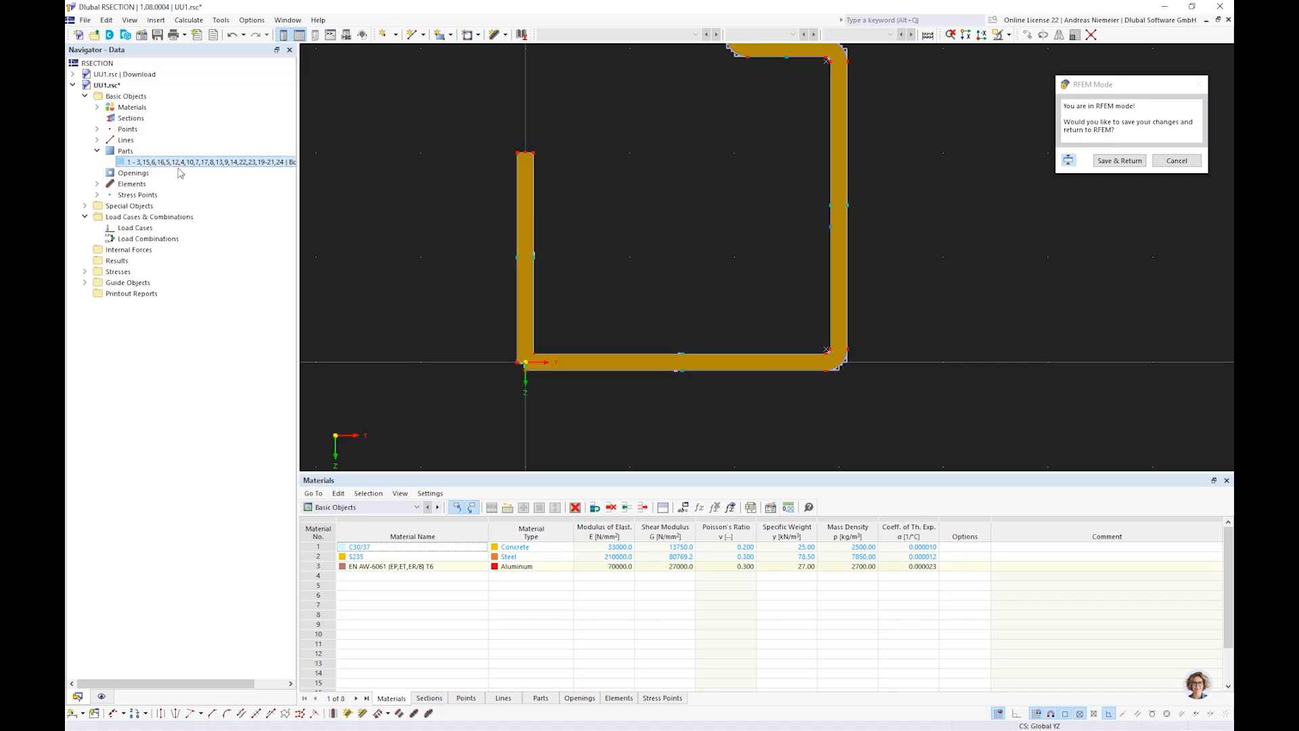
Hide the subpanels and elements so the section's part outline can be edited at the corner near the origin.
click(534, 374)
scroll(535, 374, up, 4)
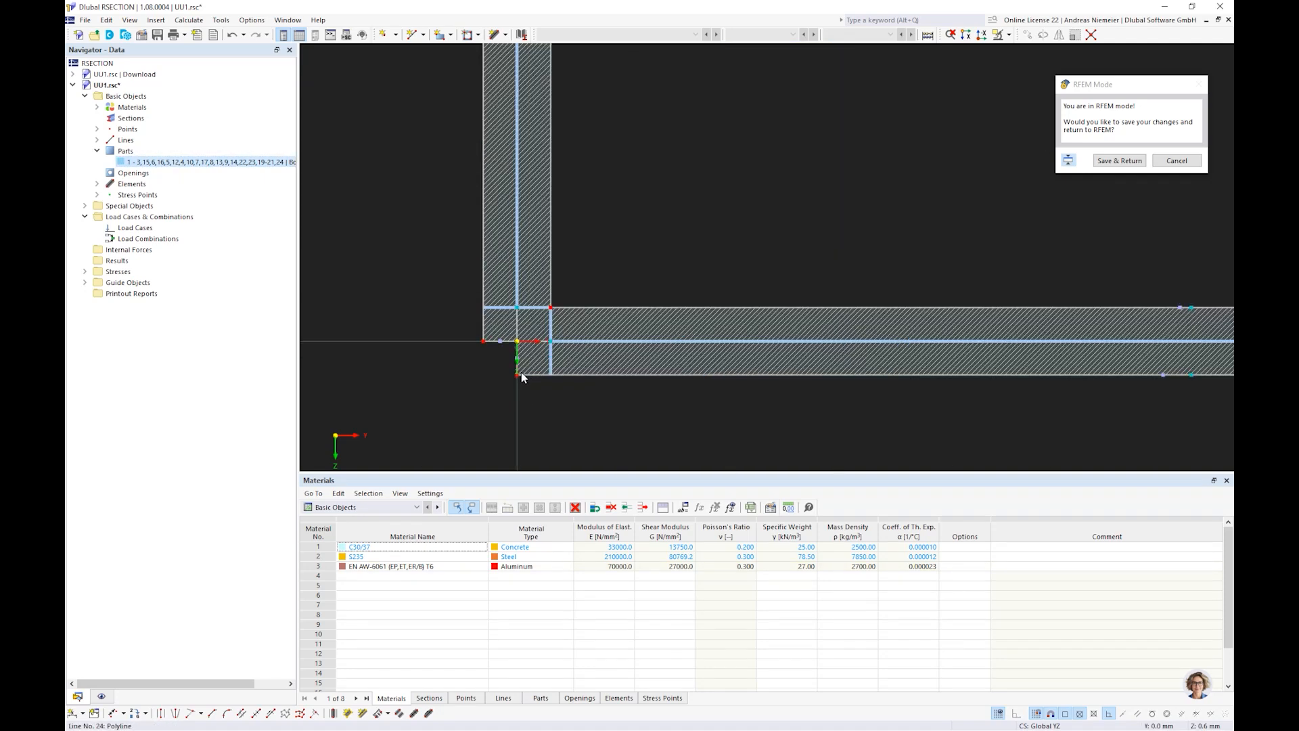
scroll(520, 411, down, 2)
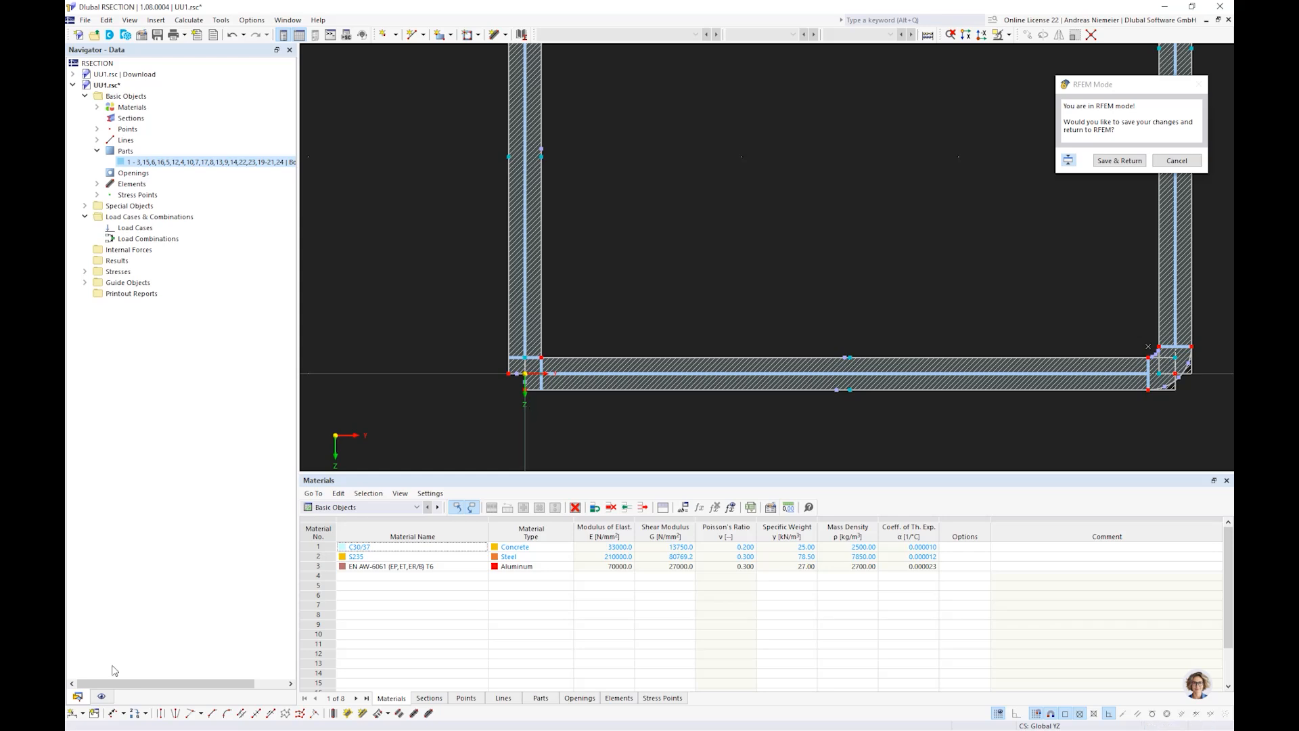
click(101, 695)
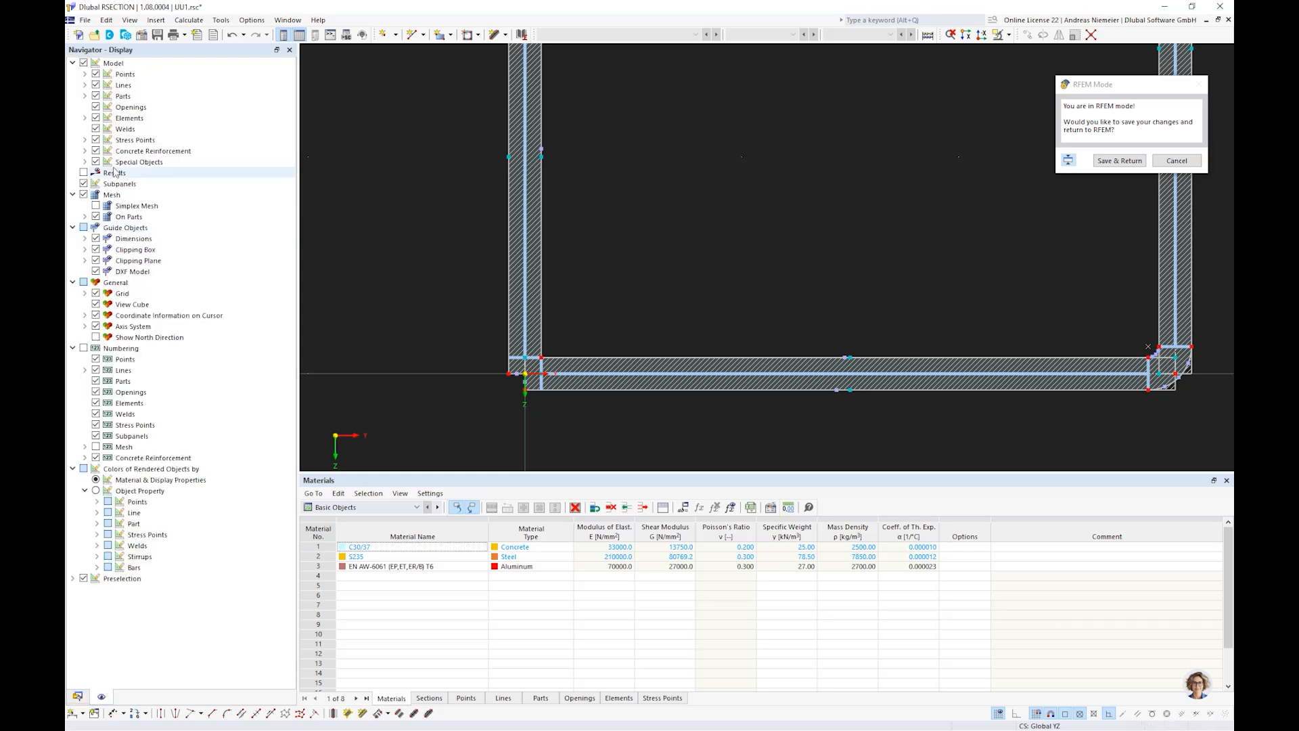
click(84, 183)
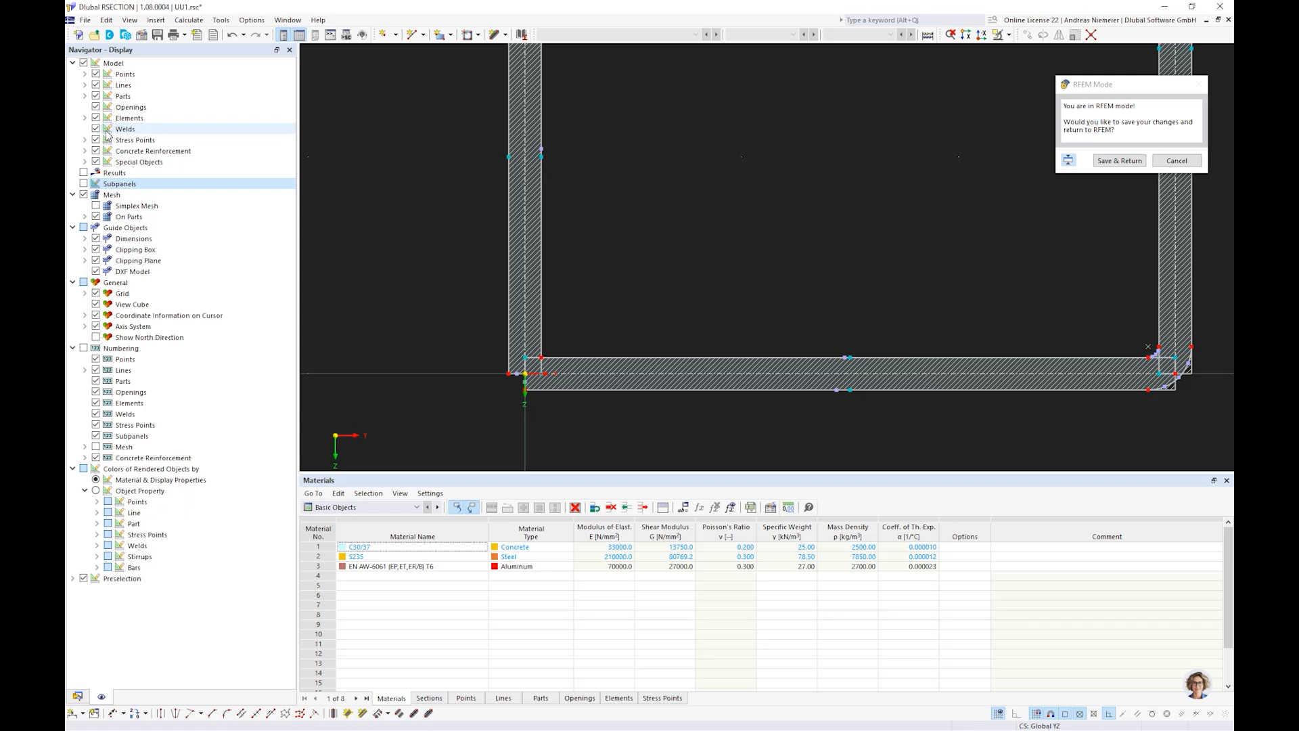
click(96, 118)
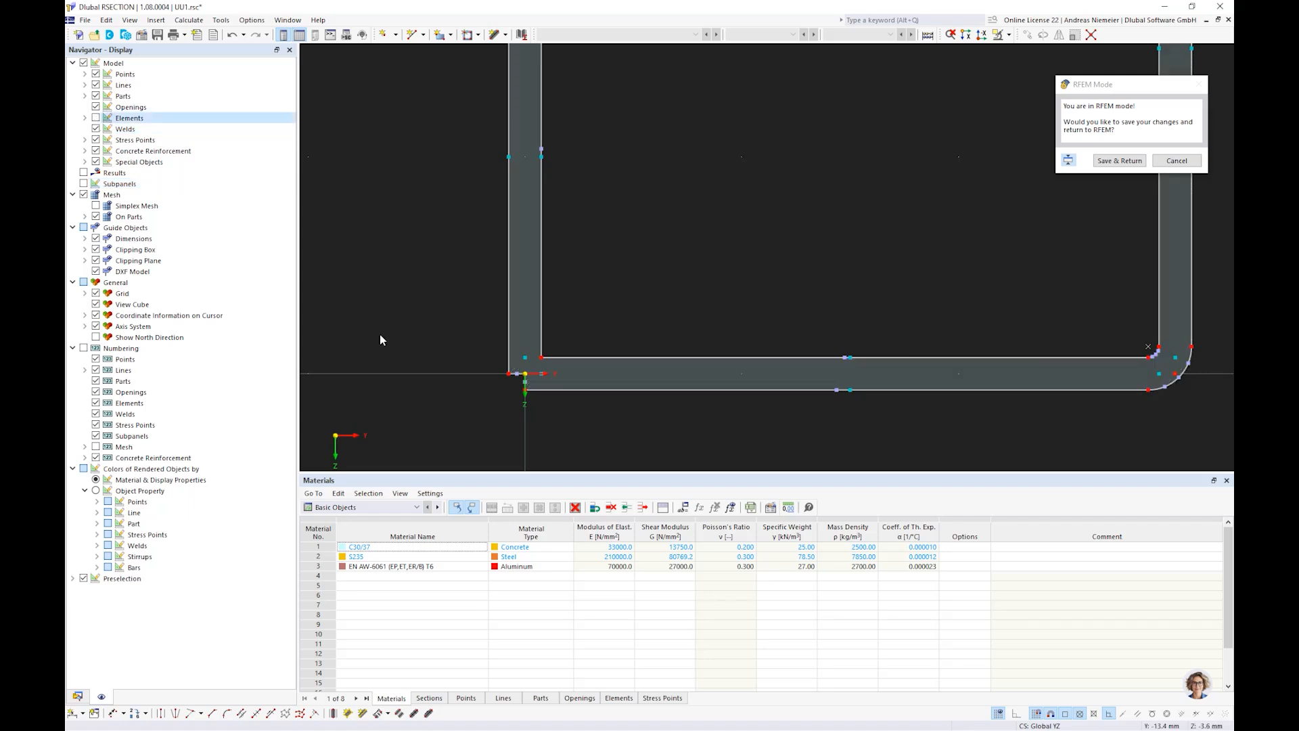
Round the corner at the origin with a 1 mm radius on the inner lines and 4 mm on the outer lines.
click(227, 713)
click(282, 115)
text(1)
click(576, 357)
click(541, 341)
double_click(280, 115)
text(4)
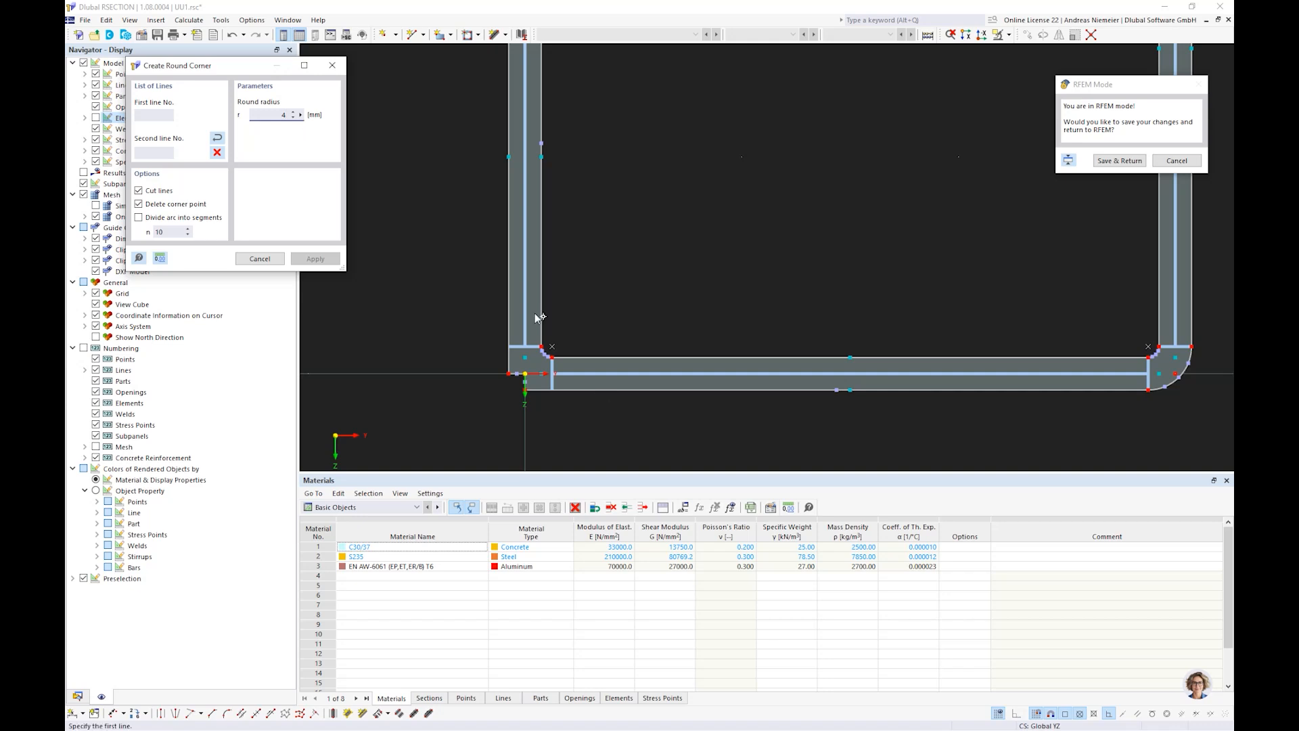
click(579, 389)
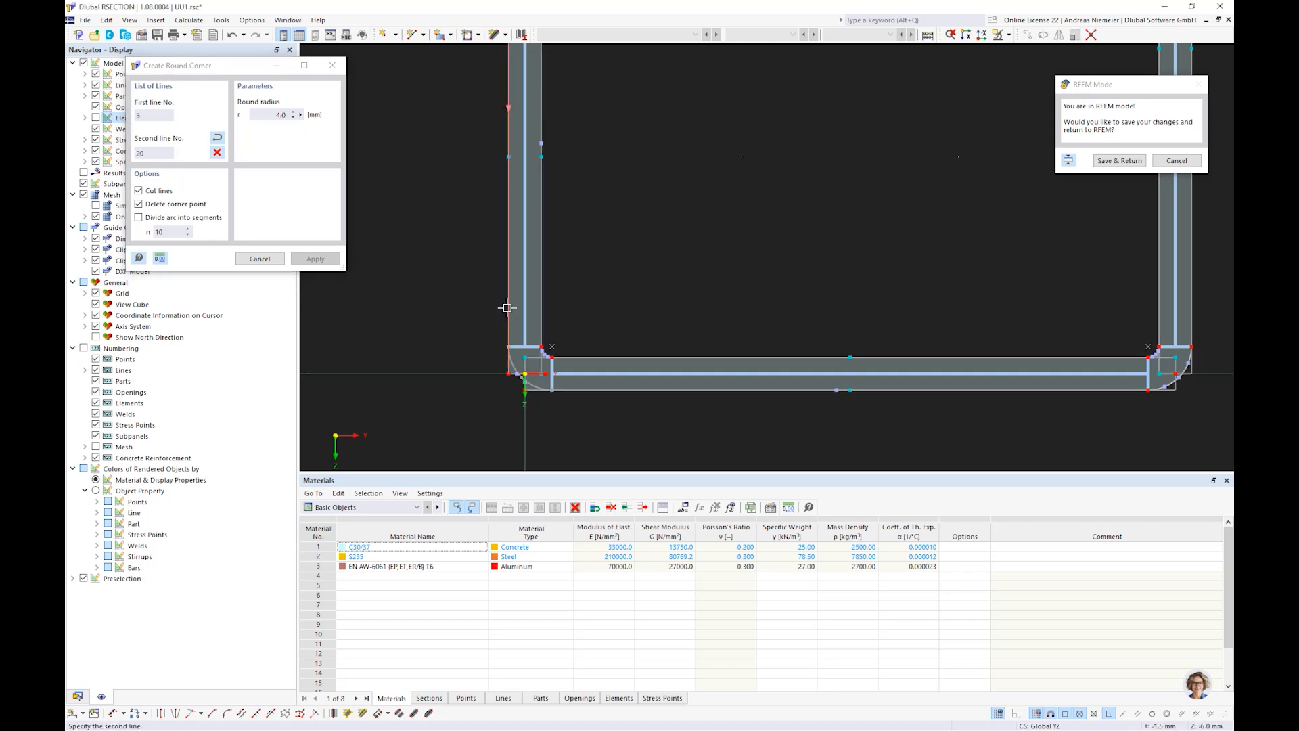
click(507, 308)
scroll(509, 408, up, 5)
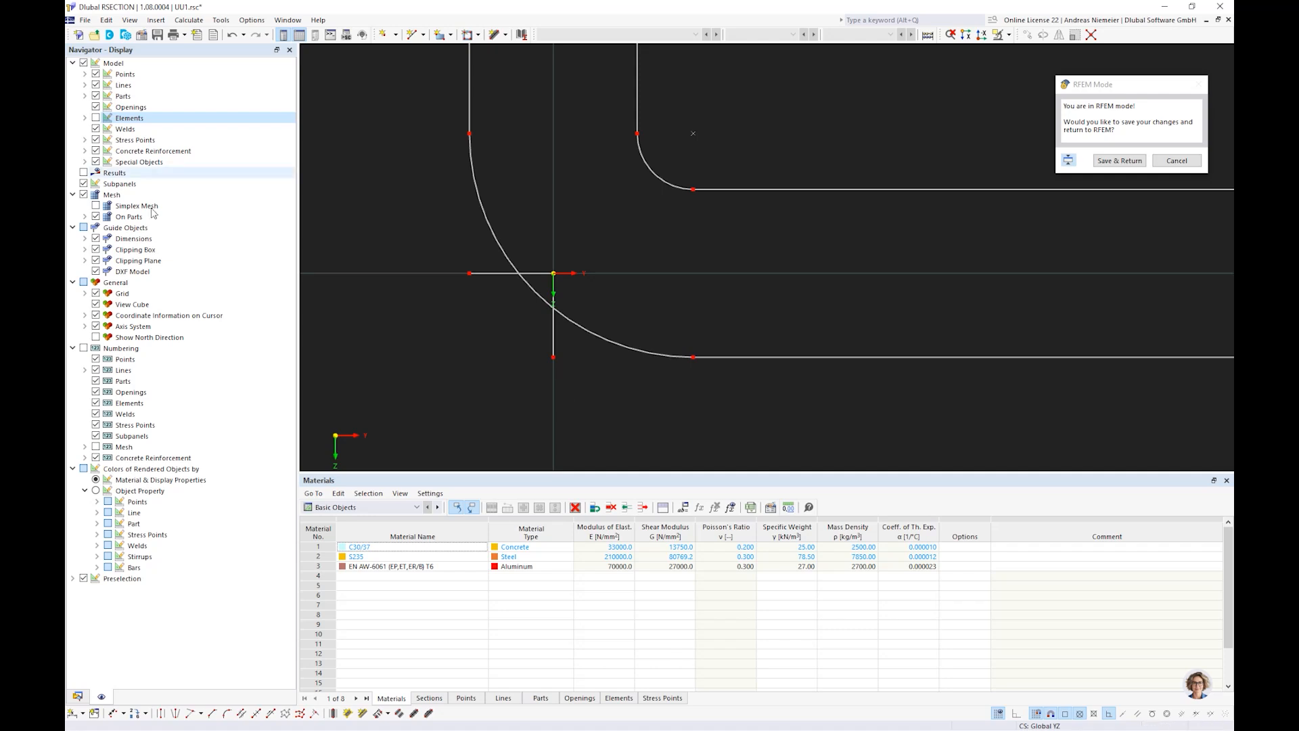
Edit the part's boundary lines, replacing the two short lines at the origin with the new outer corner arc.
click(79, 696)
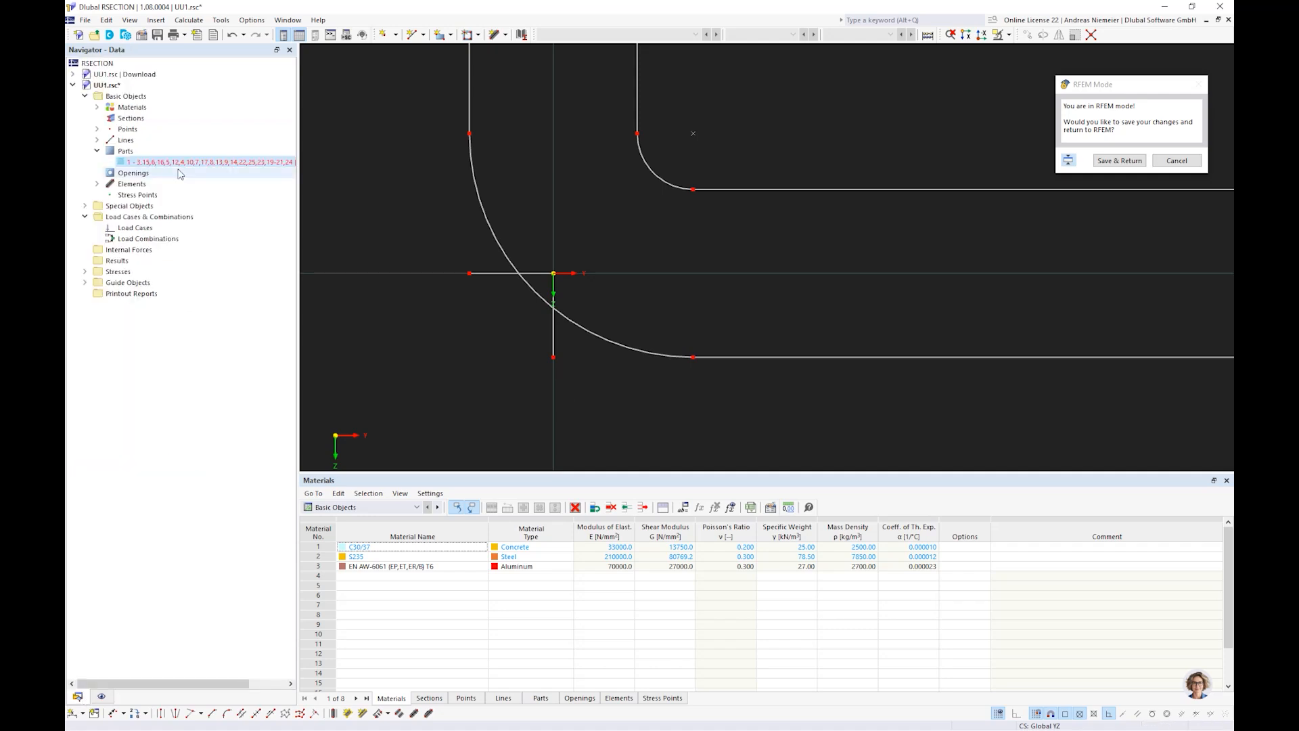
double_click(179, 162)
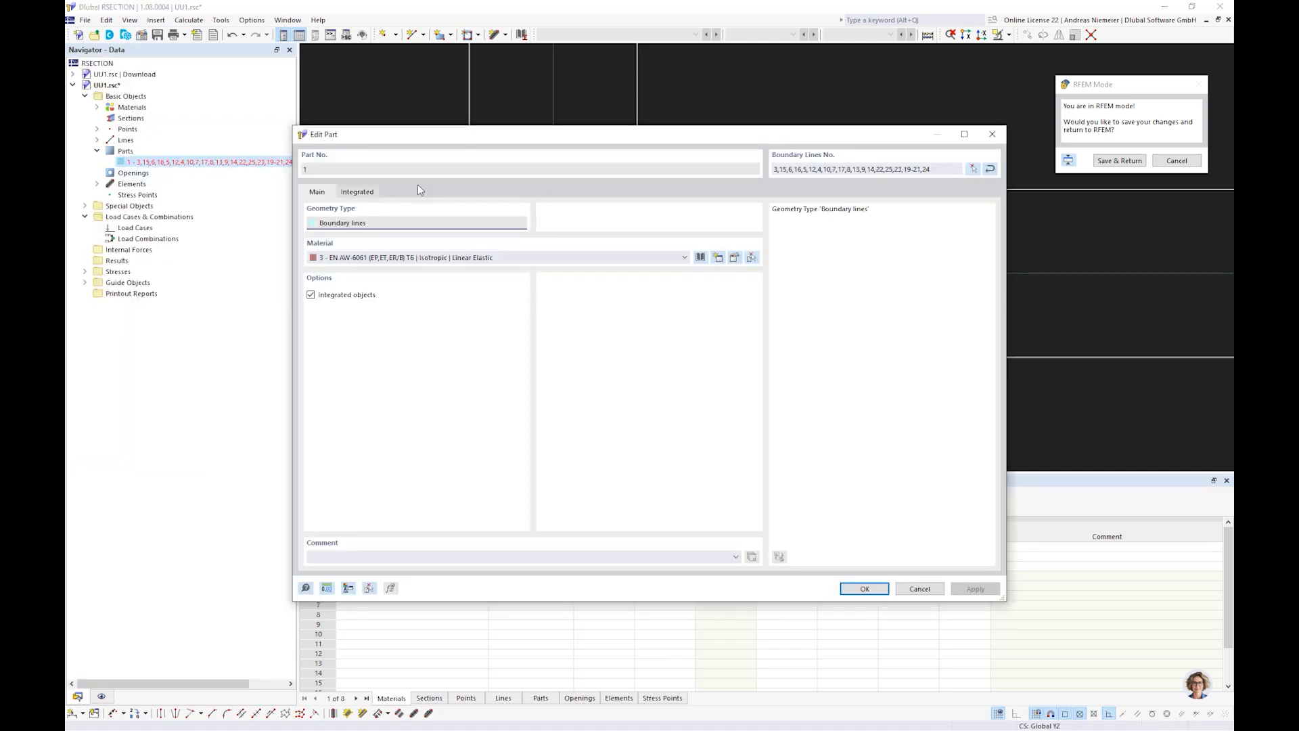
click(973, 169)
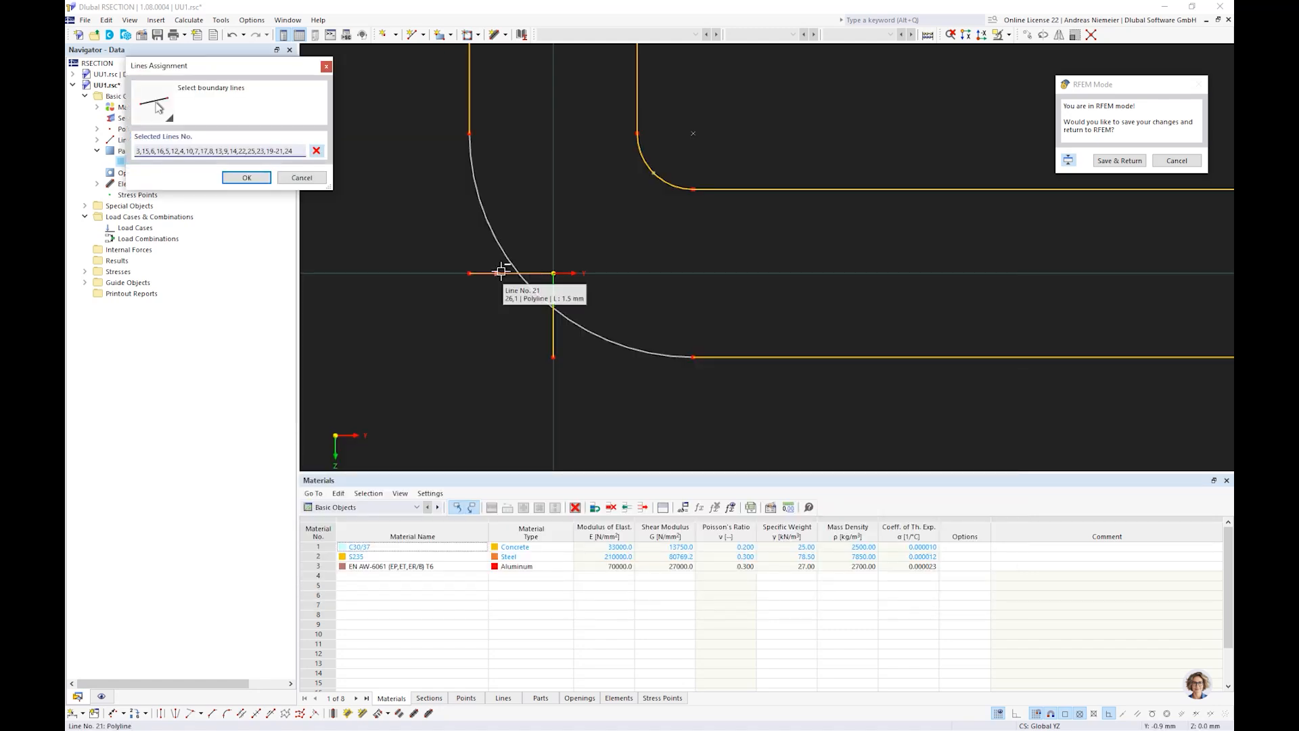
click(502, 272)
click(503, 273)
click(553, 328)
click(574, 320)
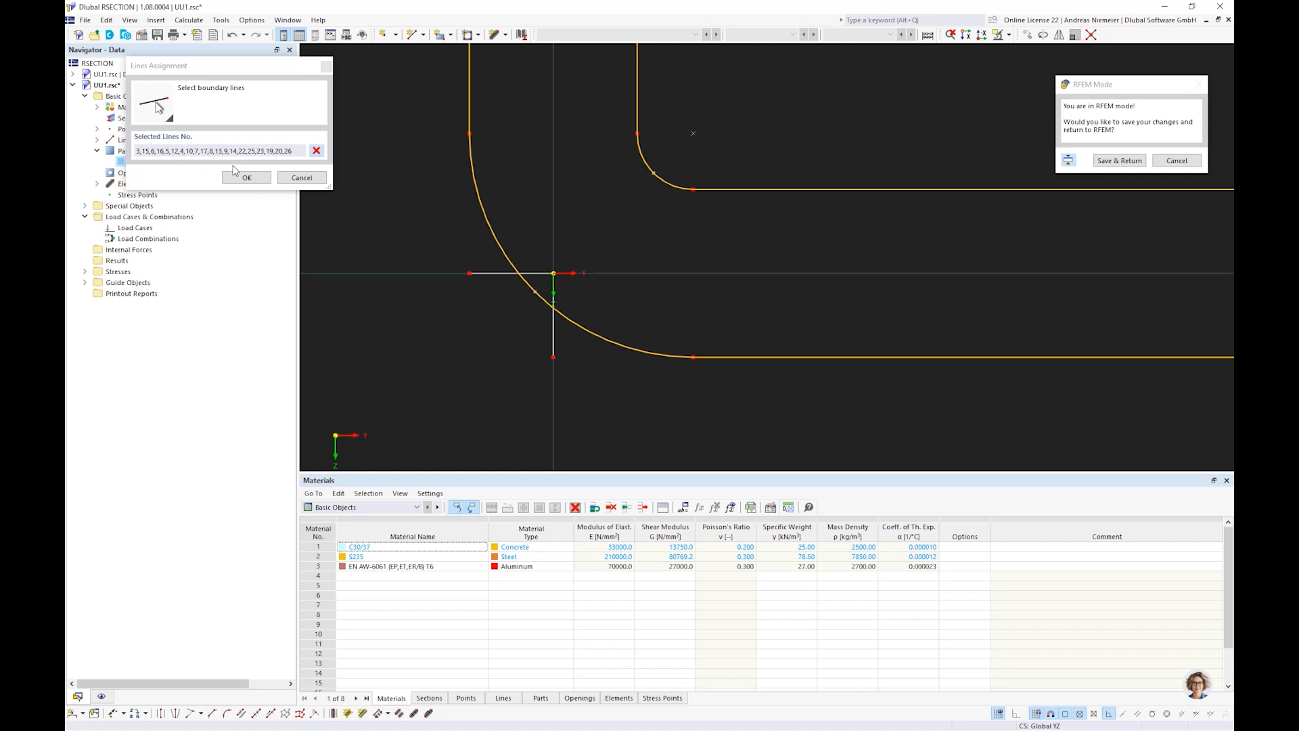
click(245, 177)
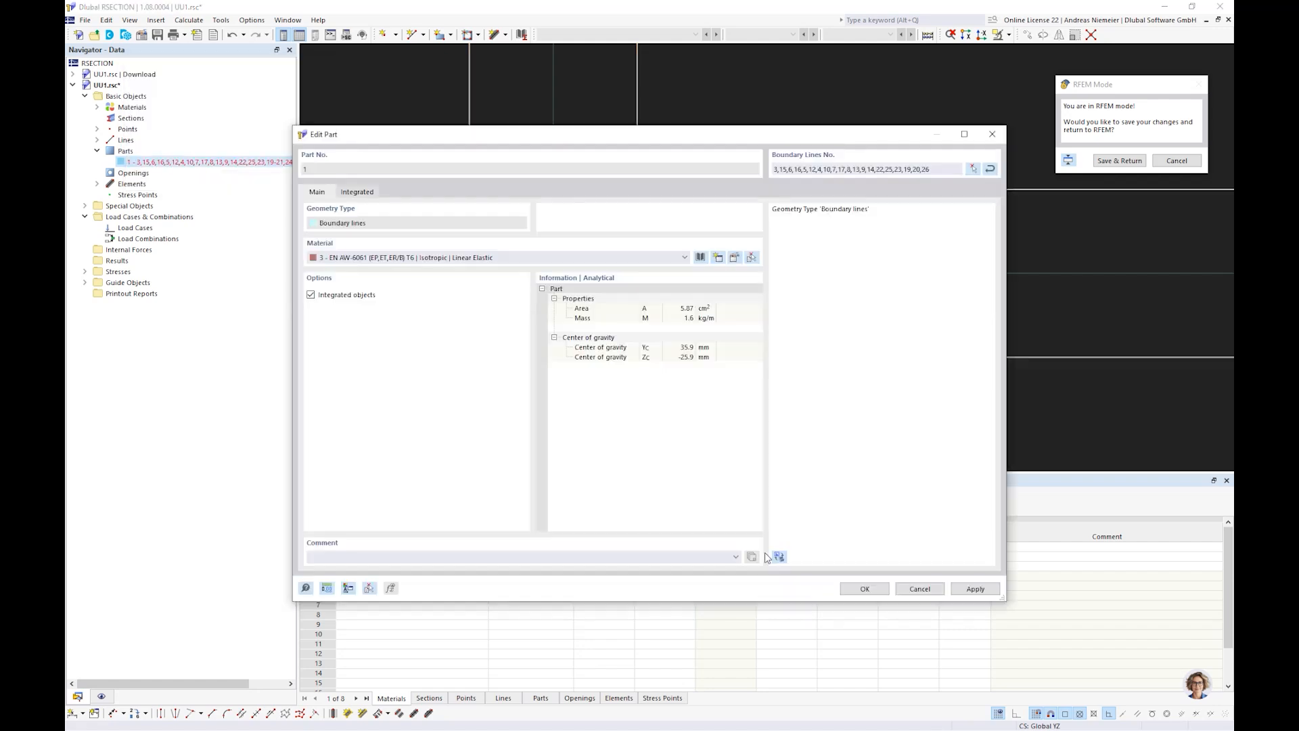
click(865, 589)
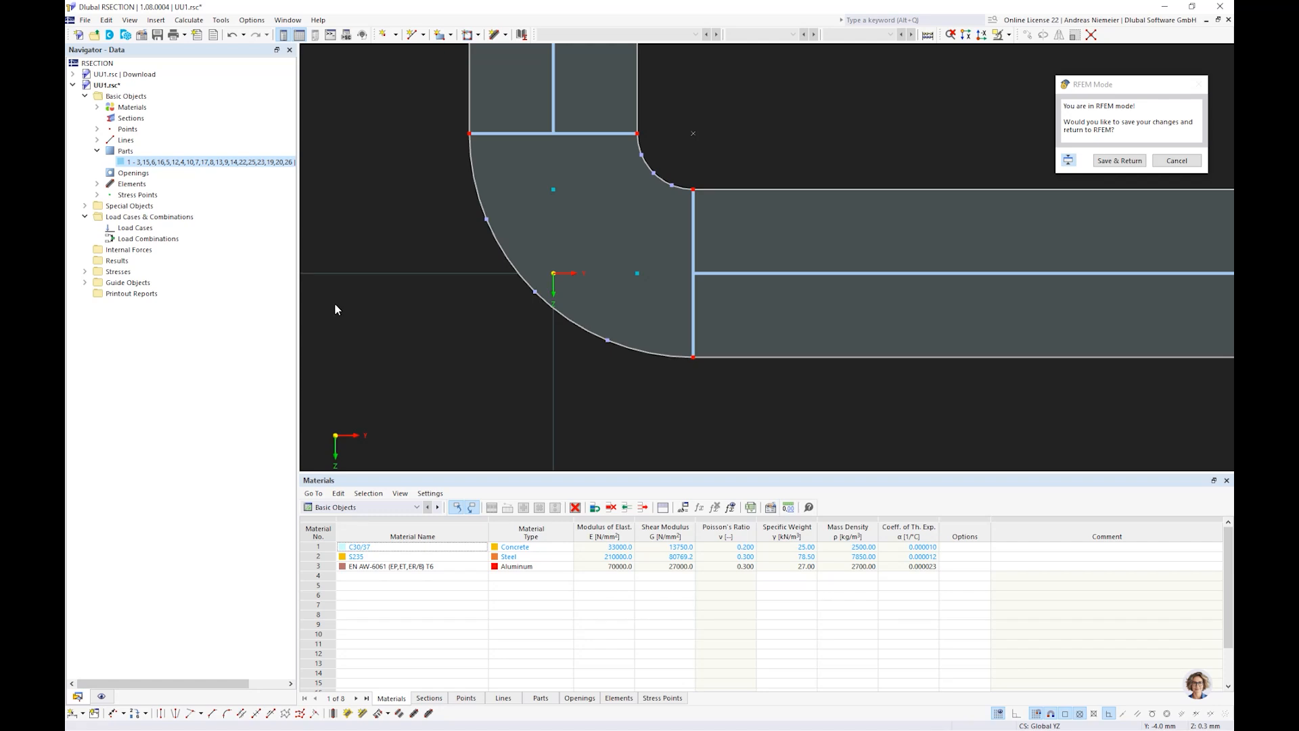
Save the section, return to RFEM, check the updated RSECTION UU1 in the section dialog, and accept the member.
scroll(355, 318, down, 3)
scroll(355, 318, down, 1)
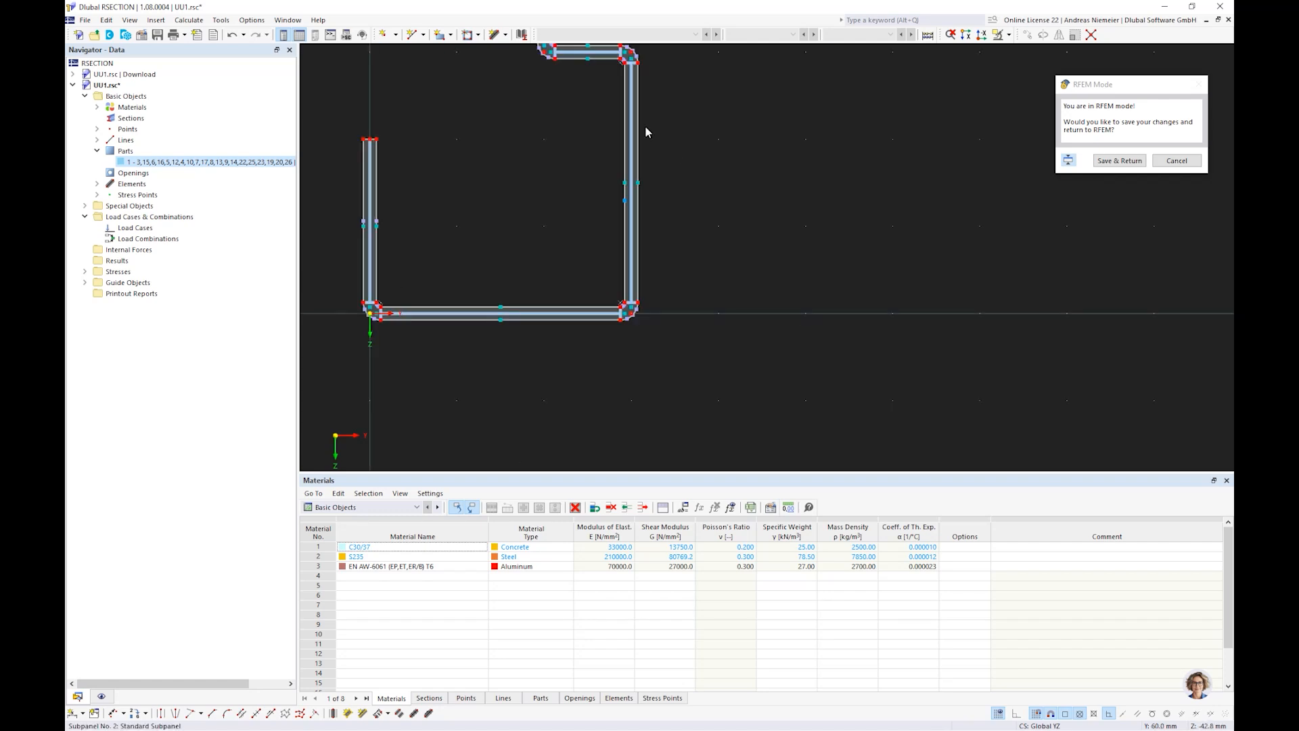
click(1122, 162)
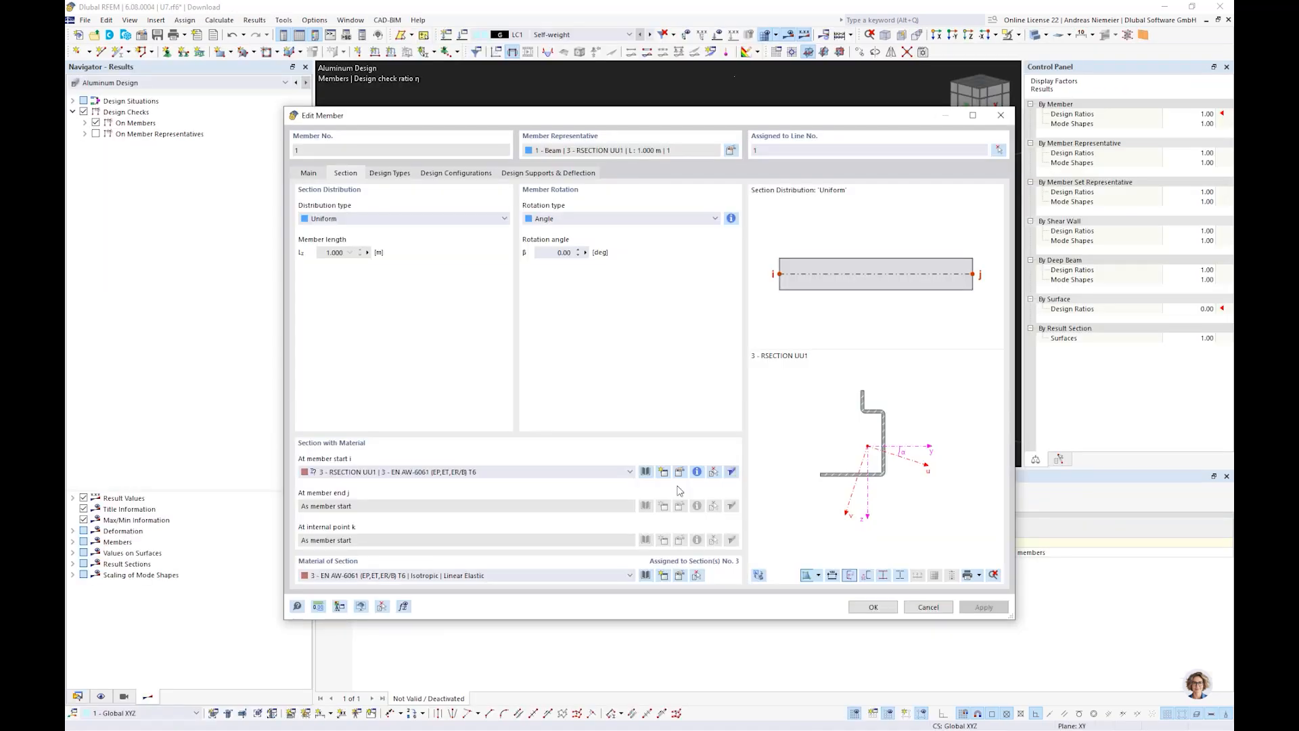
click(679, 472)
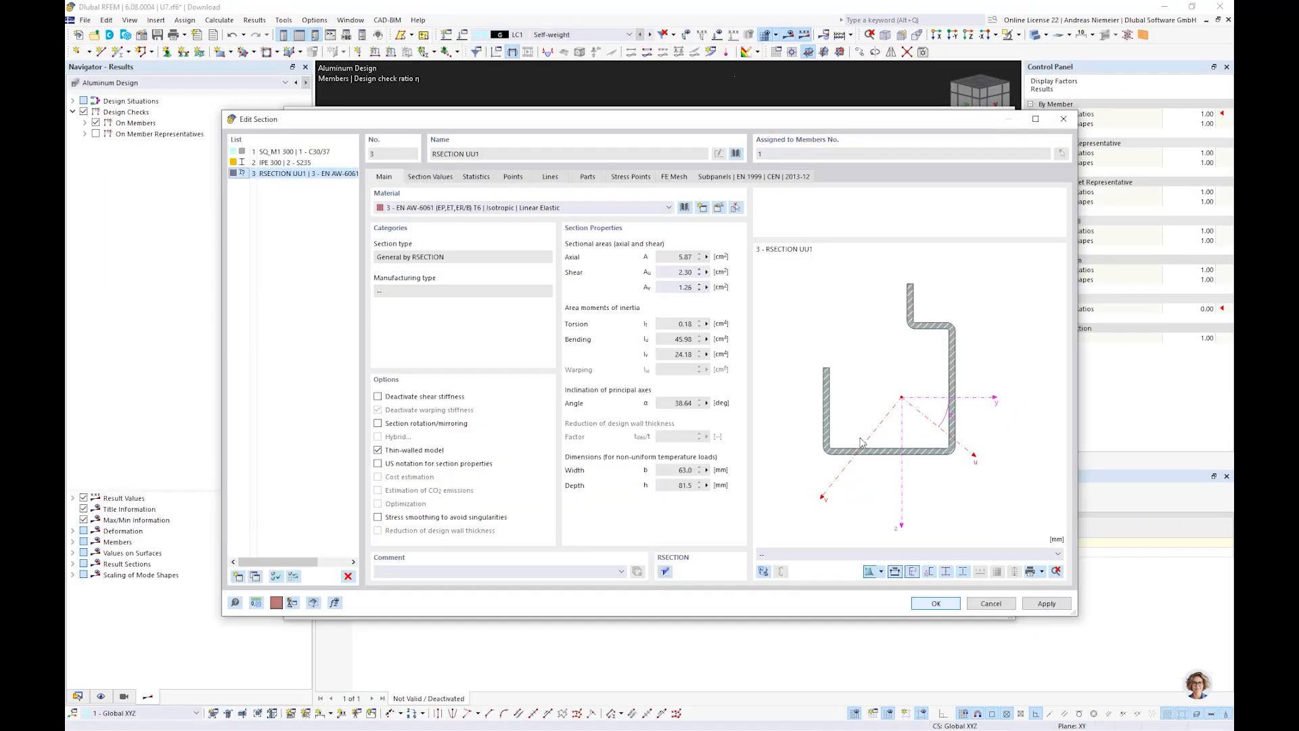
click(934, 603)
click(880, 608)
Calculate the model and display the aluminium design check ratios along the beam.
ctrl+middle_drag(854, 346, 721, 313)
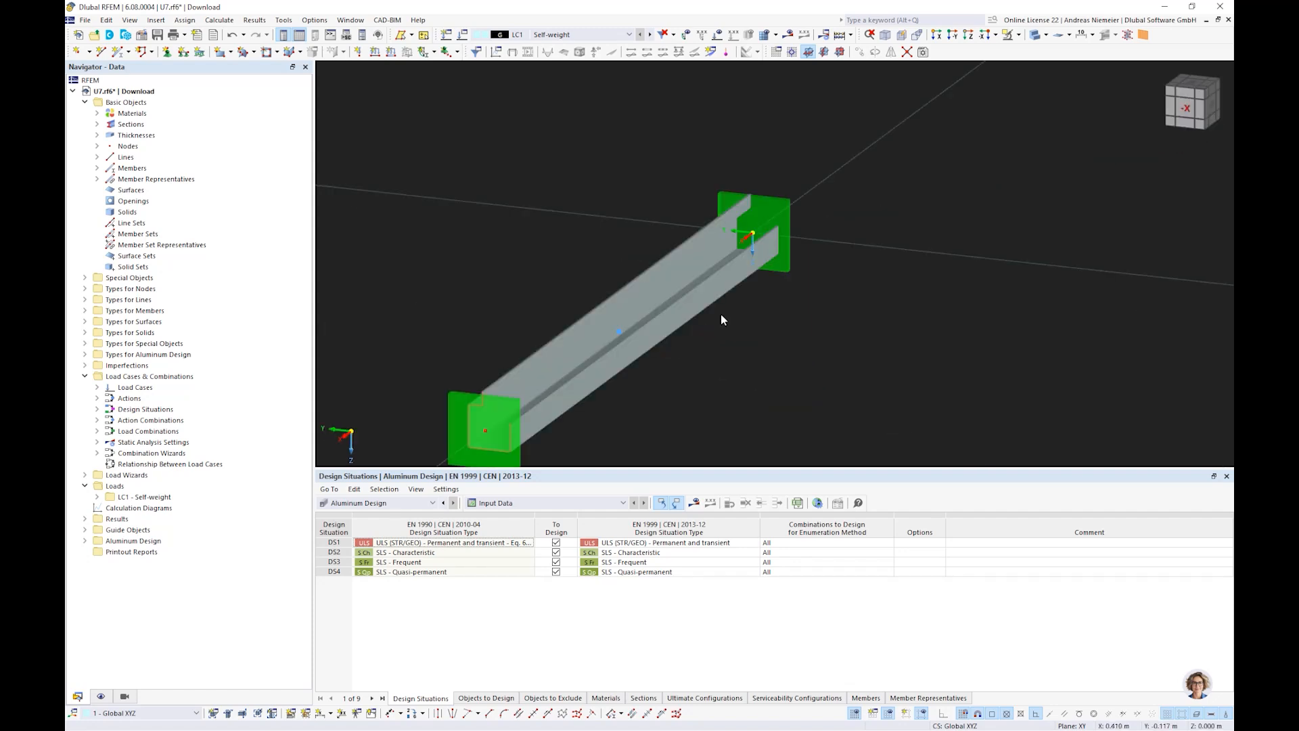
scroll(720, 314, up, 3)
click(756, 50)
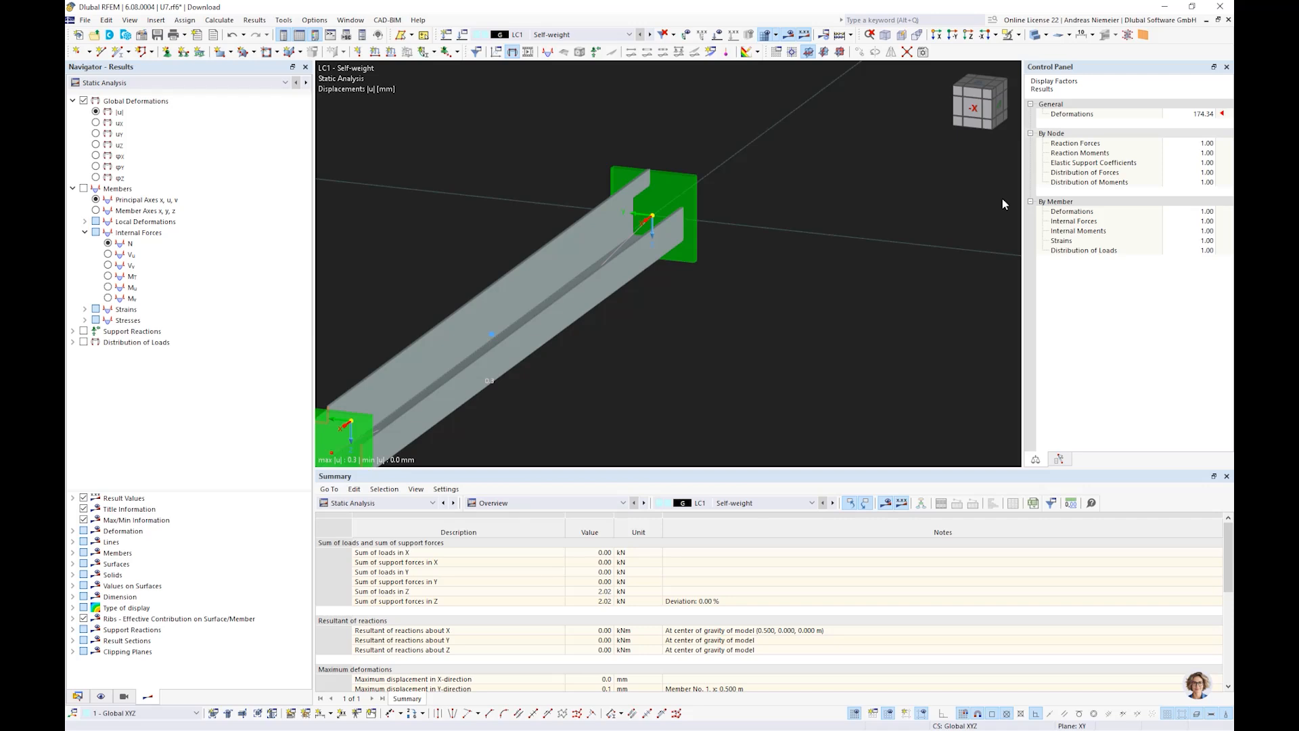
scroll(667, 222, down, 5)
ctrl+middle_drag(667, 222, 644, 245)
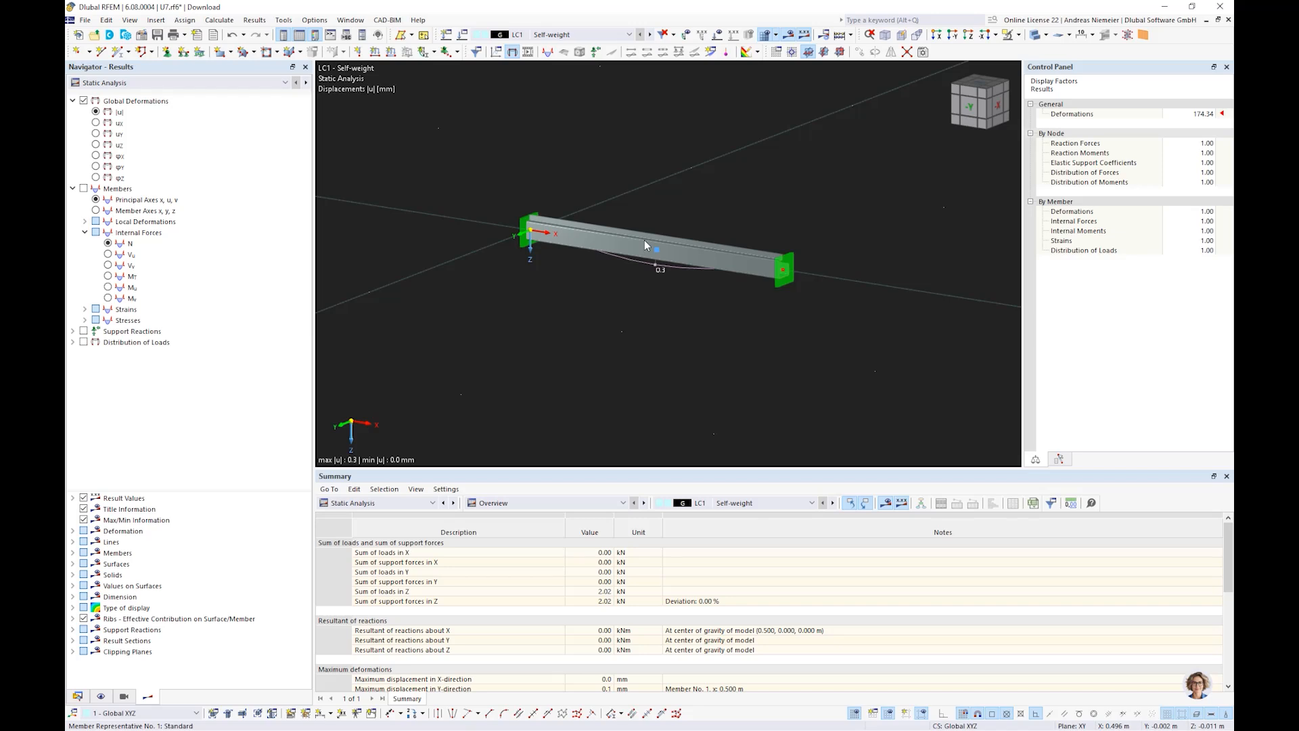
click(215, 83)
click(218, 103)
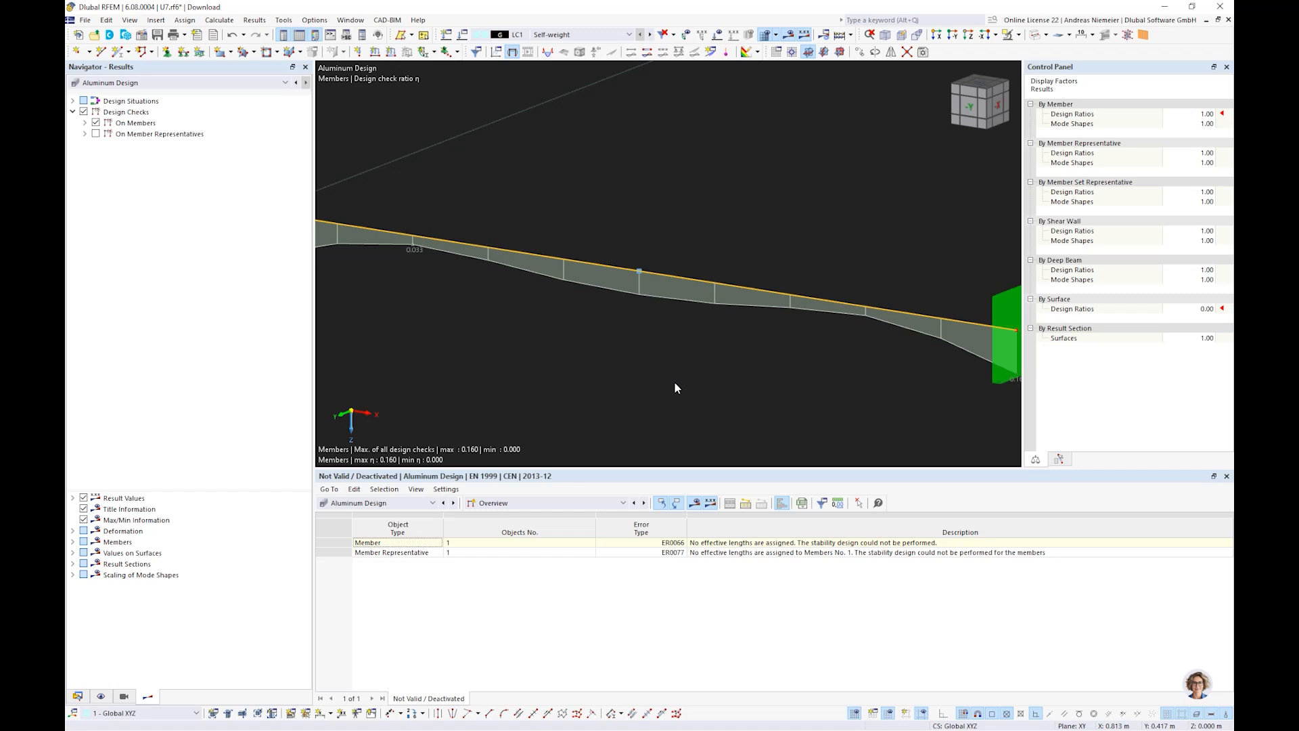
scroll(673, 380, down, 3)
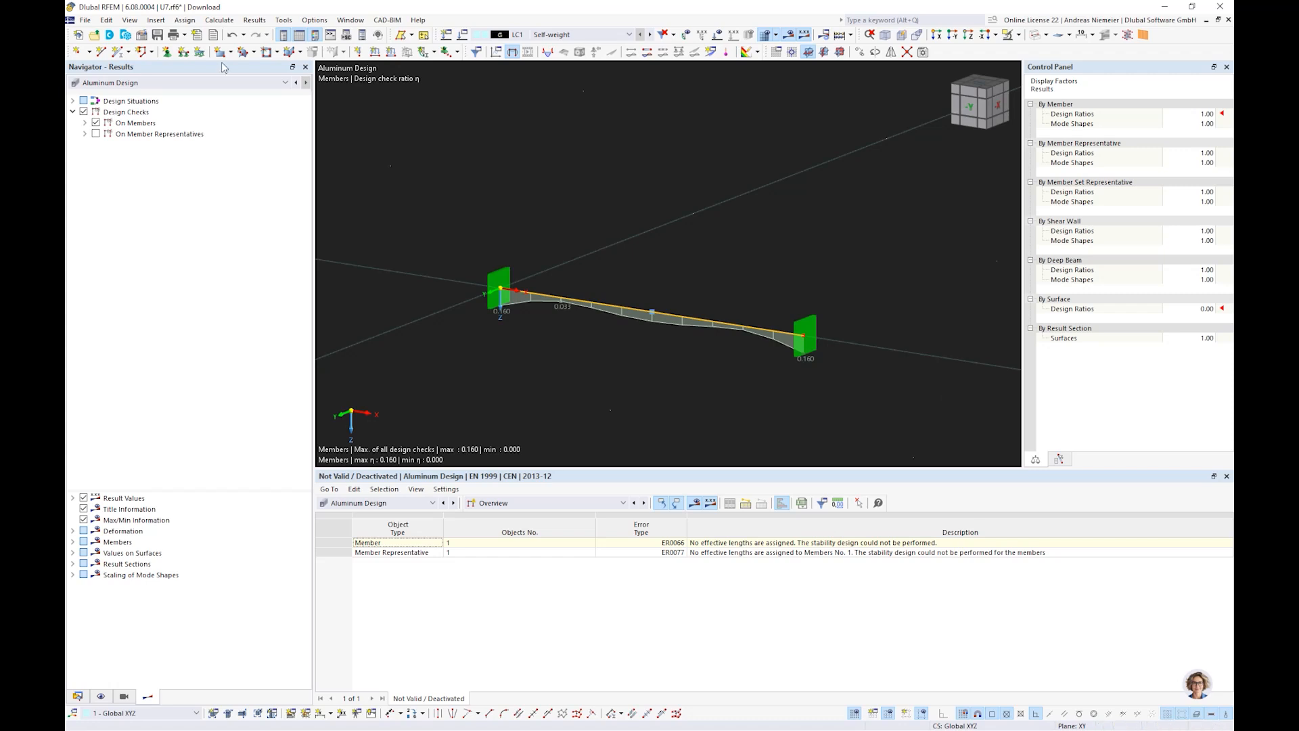
Close model U7.rf6 without saving the changes.
click(86, 21)
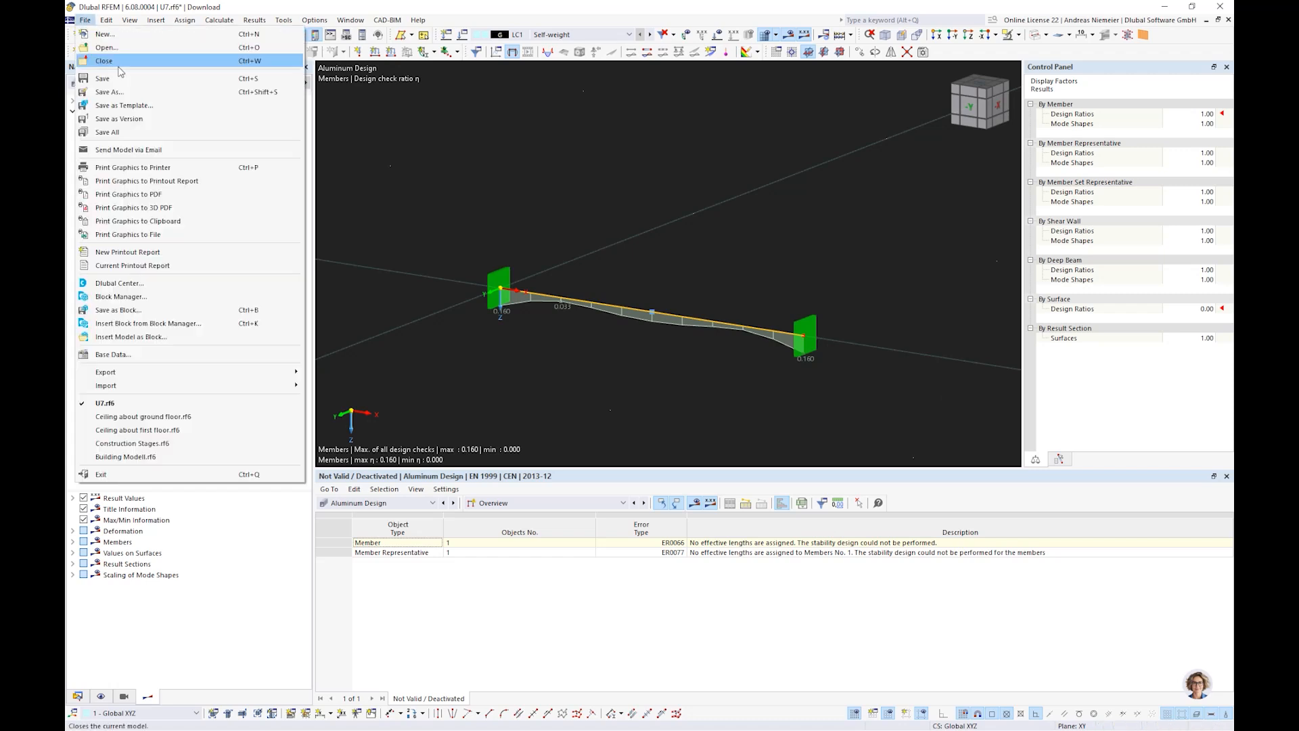
click(124, 64)
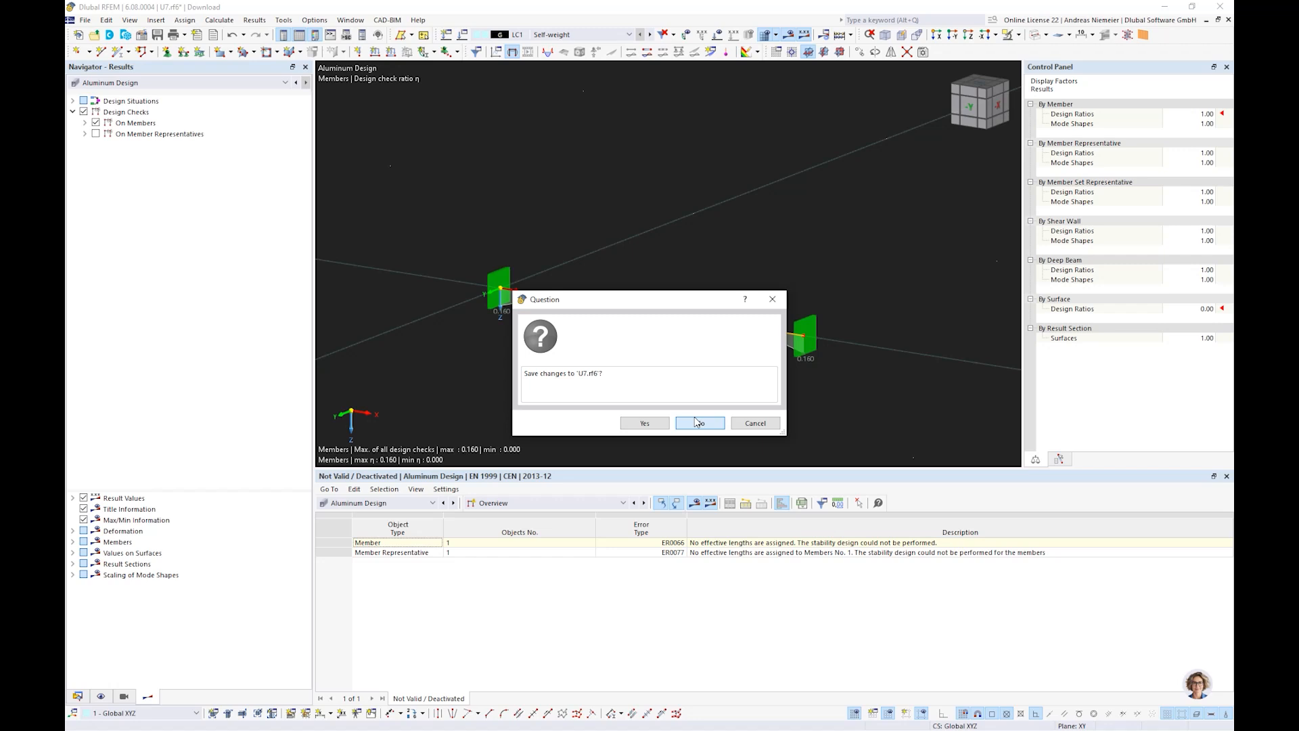
click(699, 423)
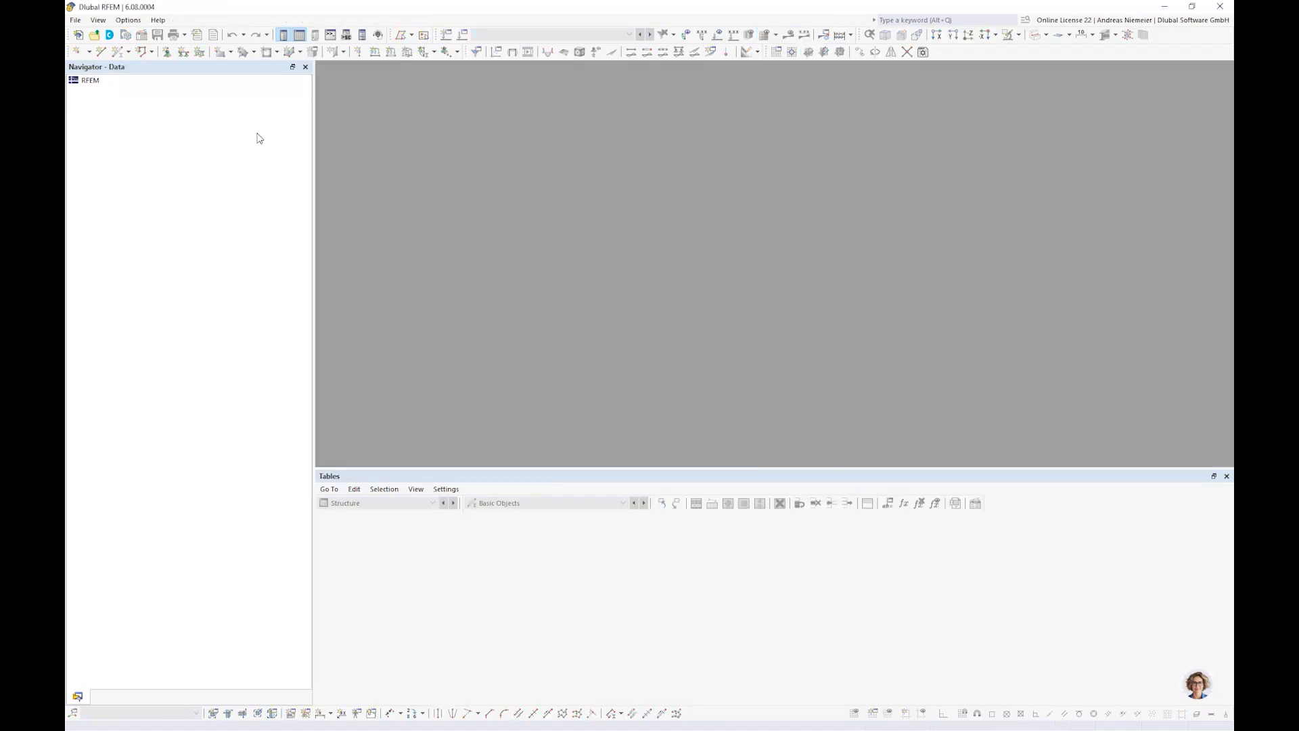
Create a new 3D model named UU8 with the Multilayer Surfaces add-on activated.
click(78, 36)
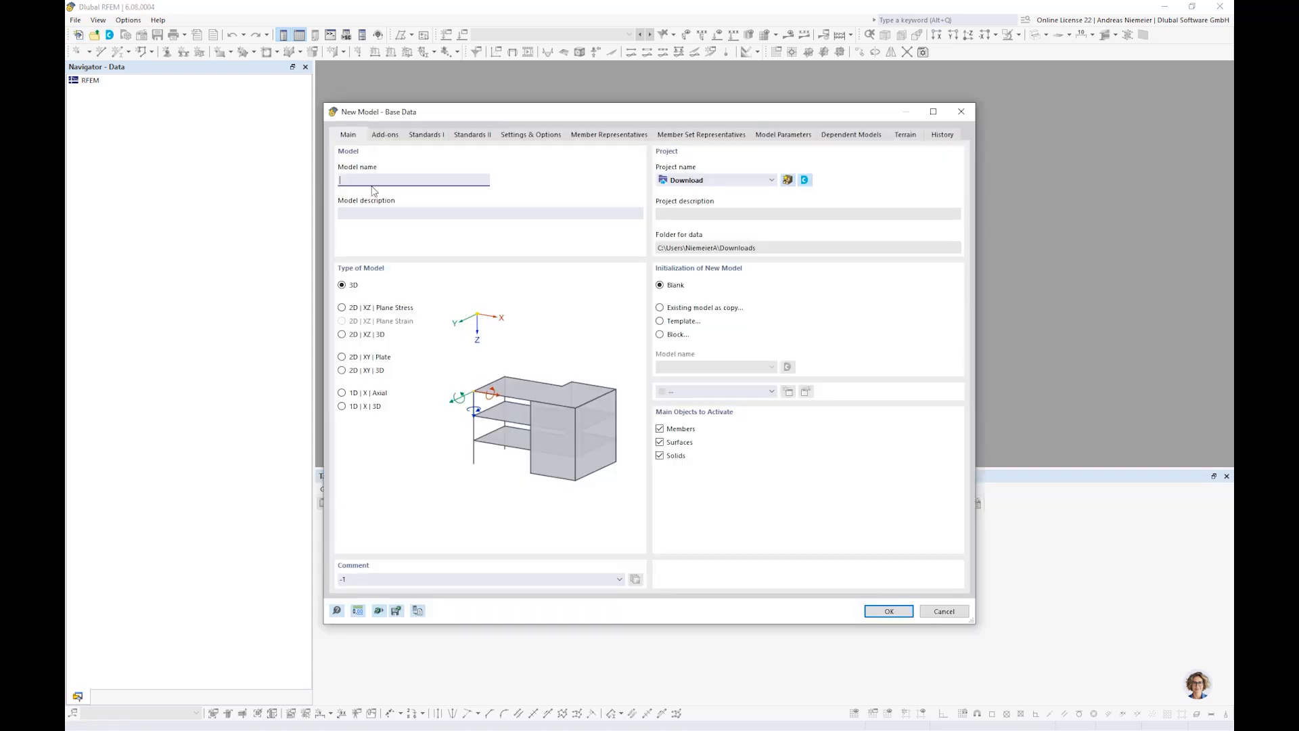
text(UU8)
click(383, 135)
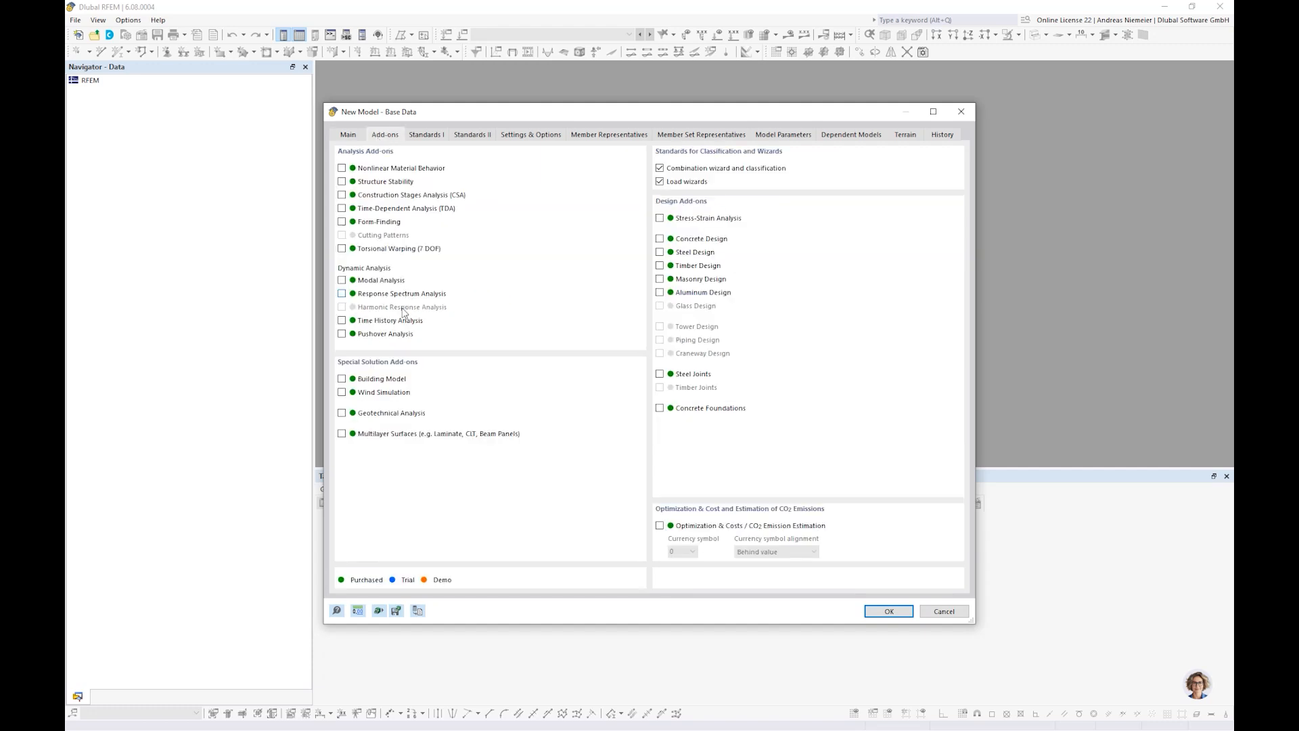
click(365, 435)
click(889, 611)
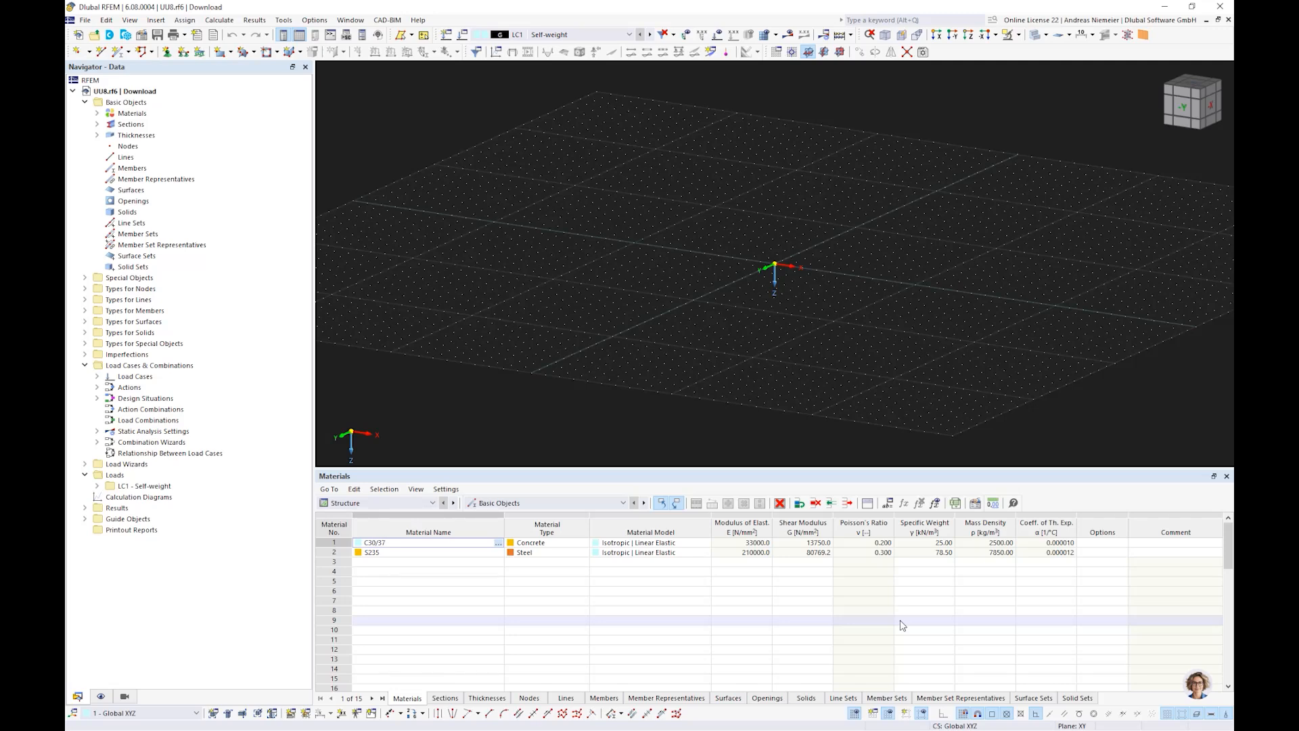
Draw a closed rectangle of lines from the origin in the XY plane, about 12 m long in X and 9 m in Y.
middle_drag(856, 120, 700, 204)
scroll(686, 184, up, 3)
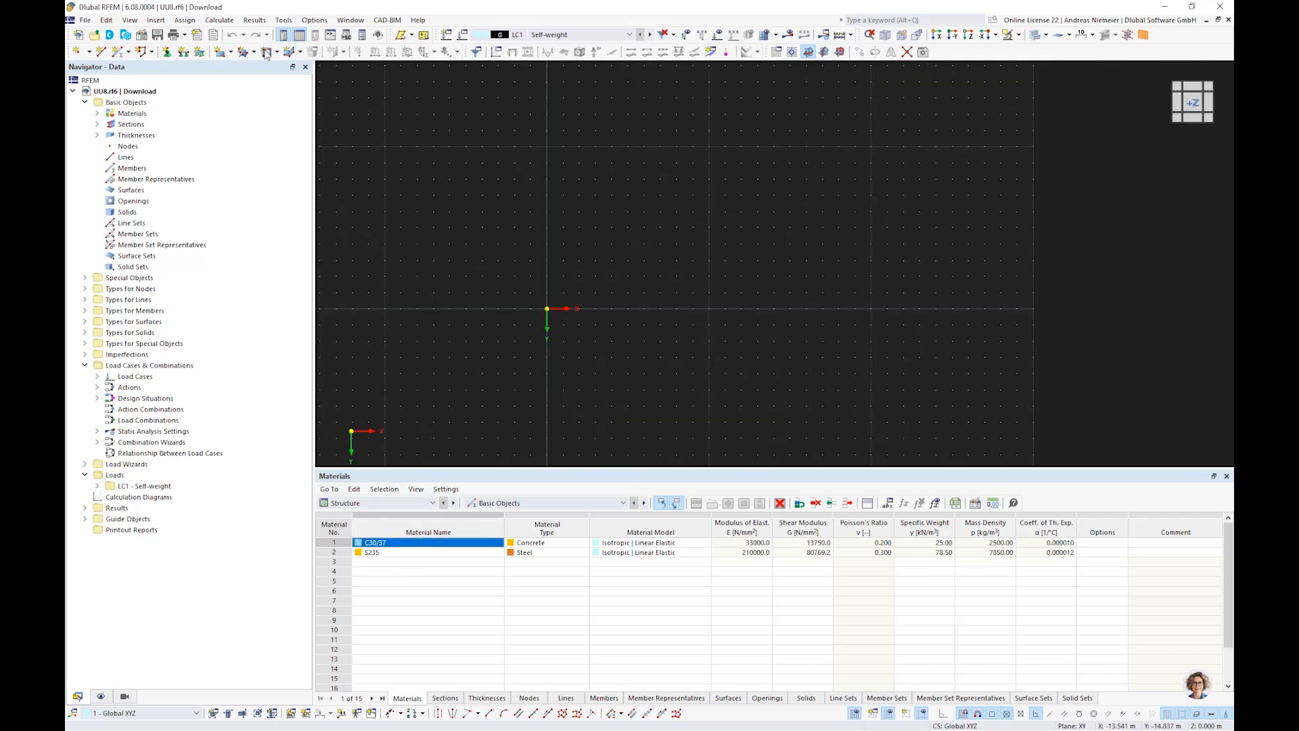
click(102, 52)
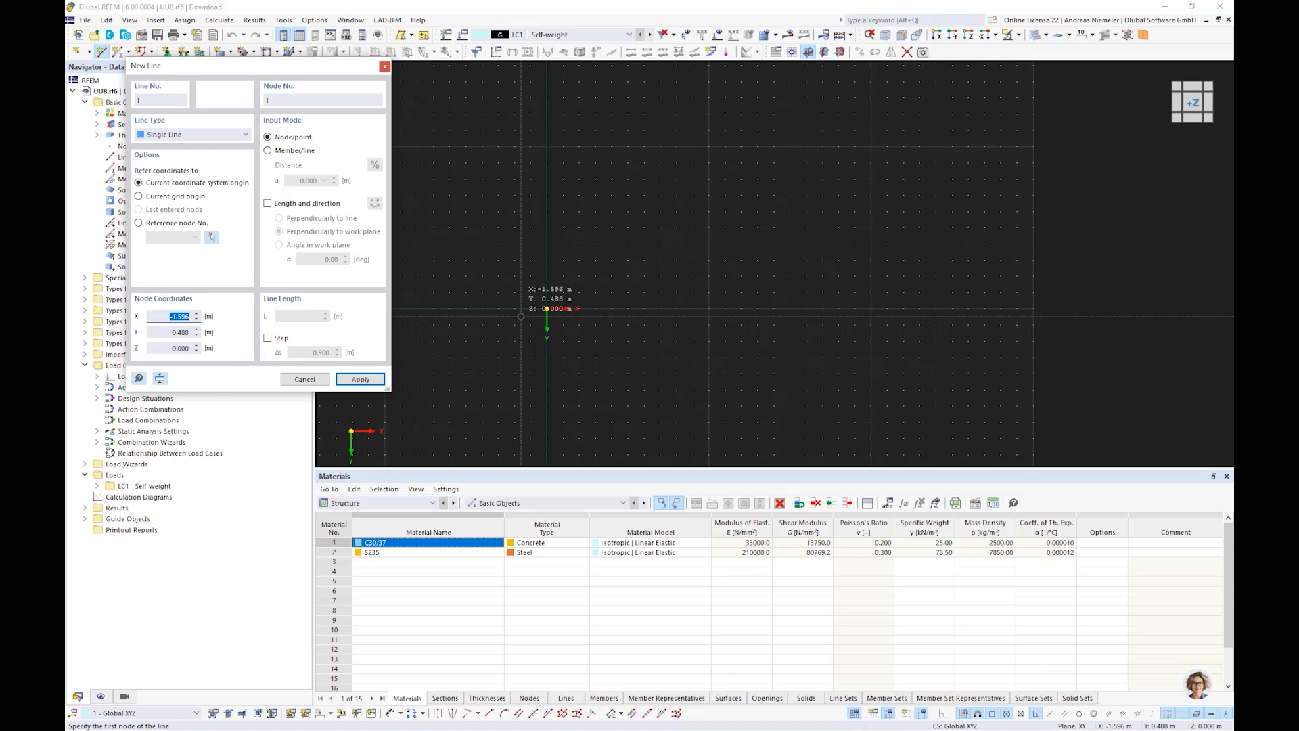
click(547, 308)
click(741, 309)
click(741, 163)
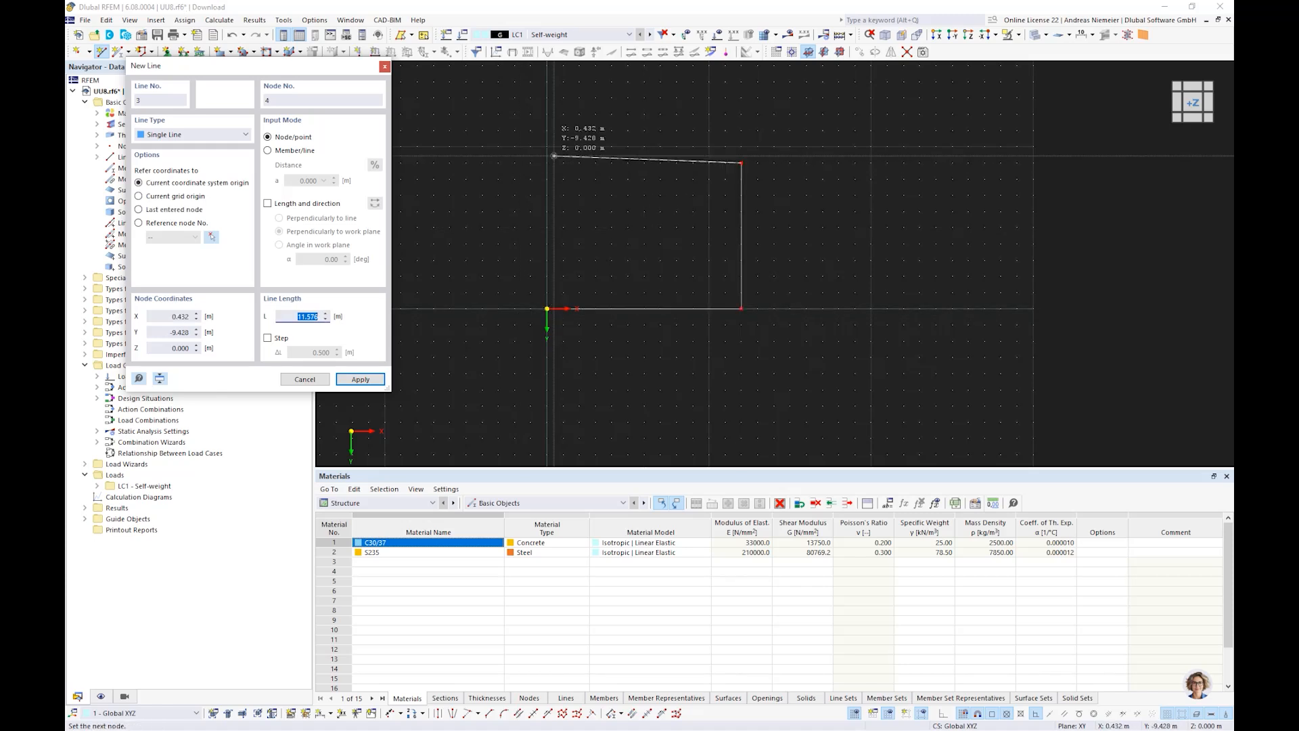
click(547, 163)
click(546, 309)
Divide the rectangle with a lengthwise line at Y -4.5 m and two cross lines from Y -9 m to it, at X 8 m and X 5 m.
click(741, 236)
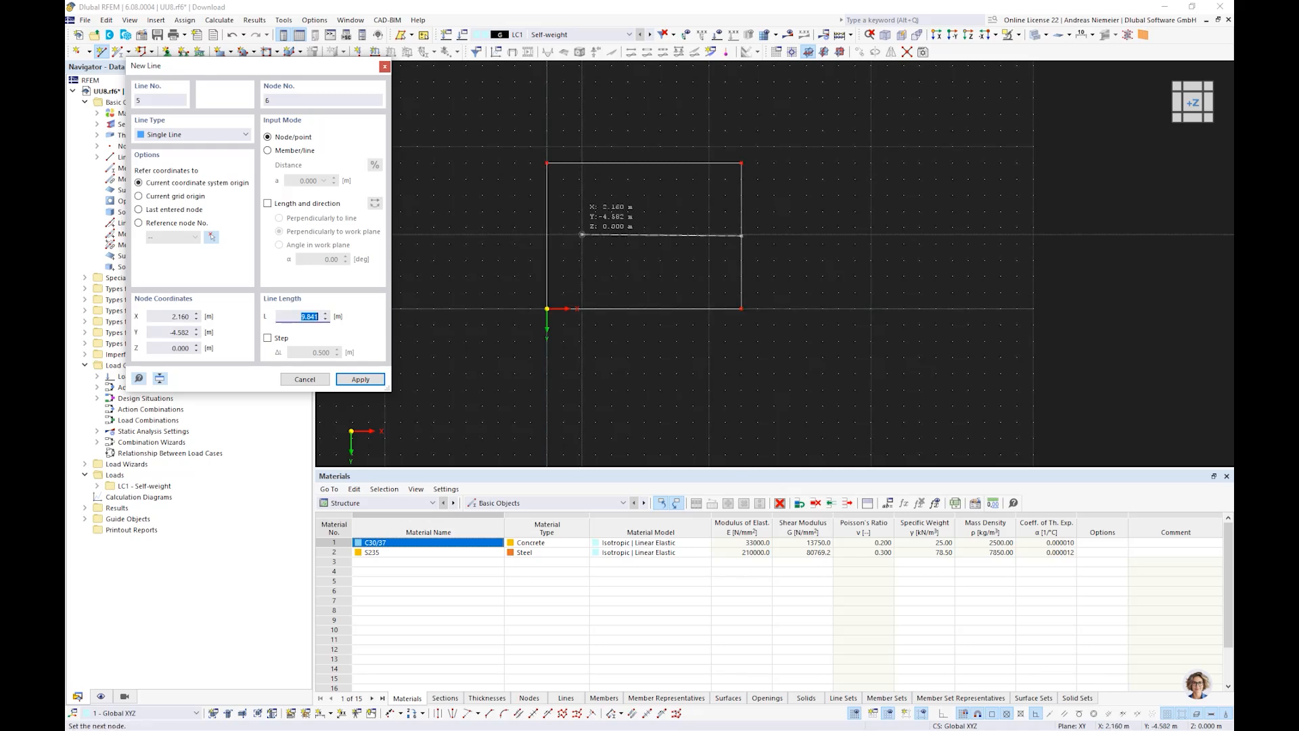
click(547, 236)
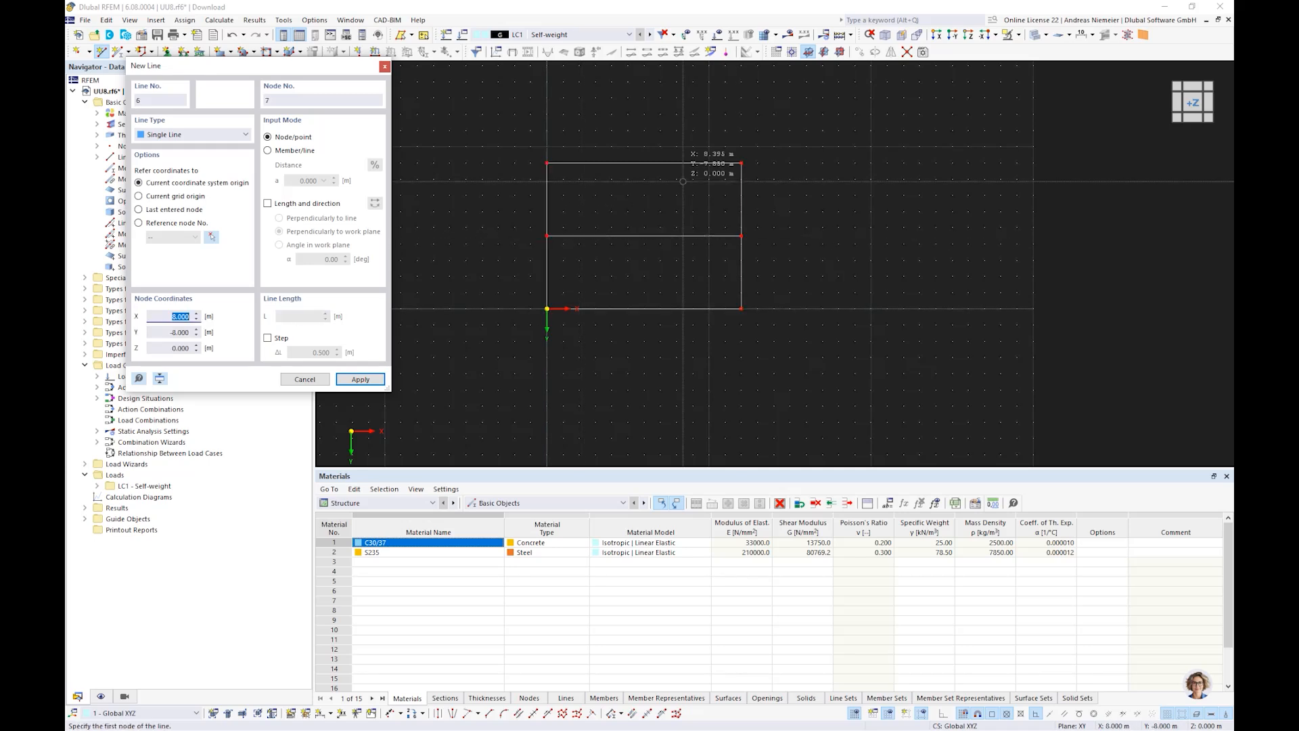
click(676, 163)
click(676, 237)
right_click(631, 169)
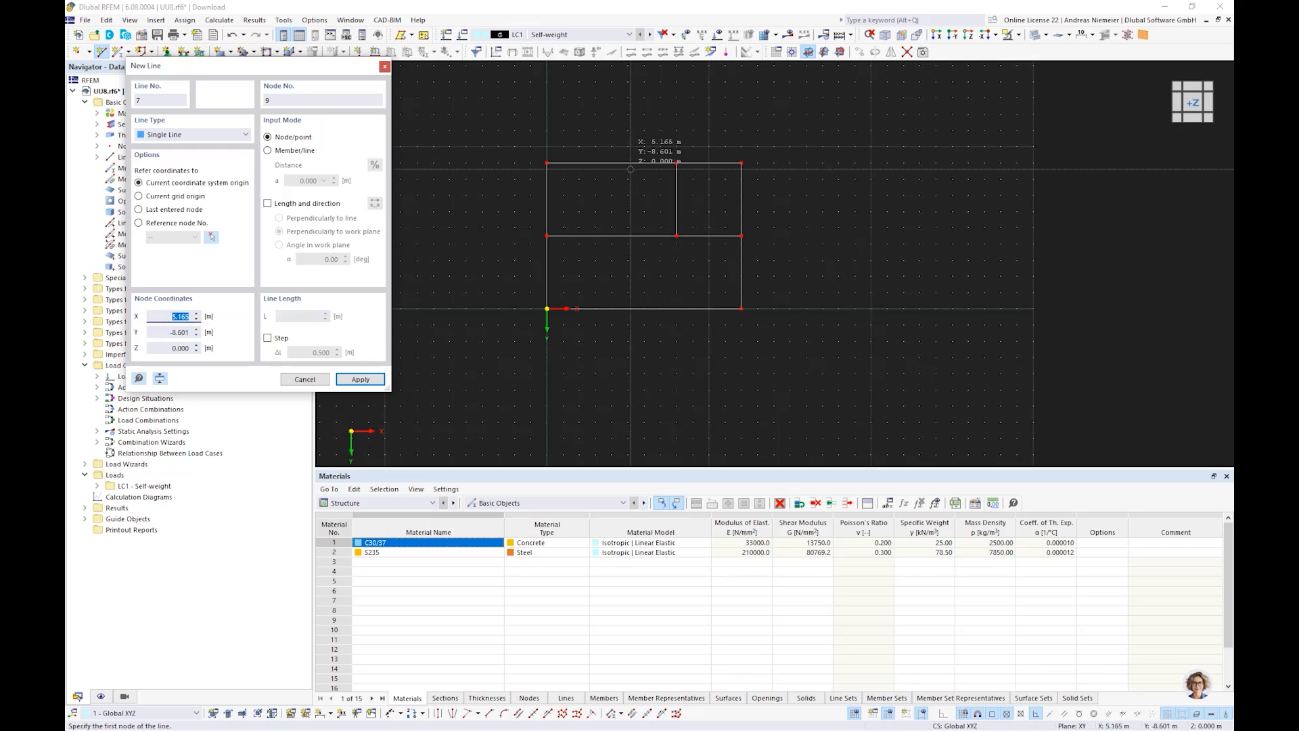
click(629, 165)
click(629, 236)
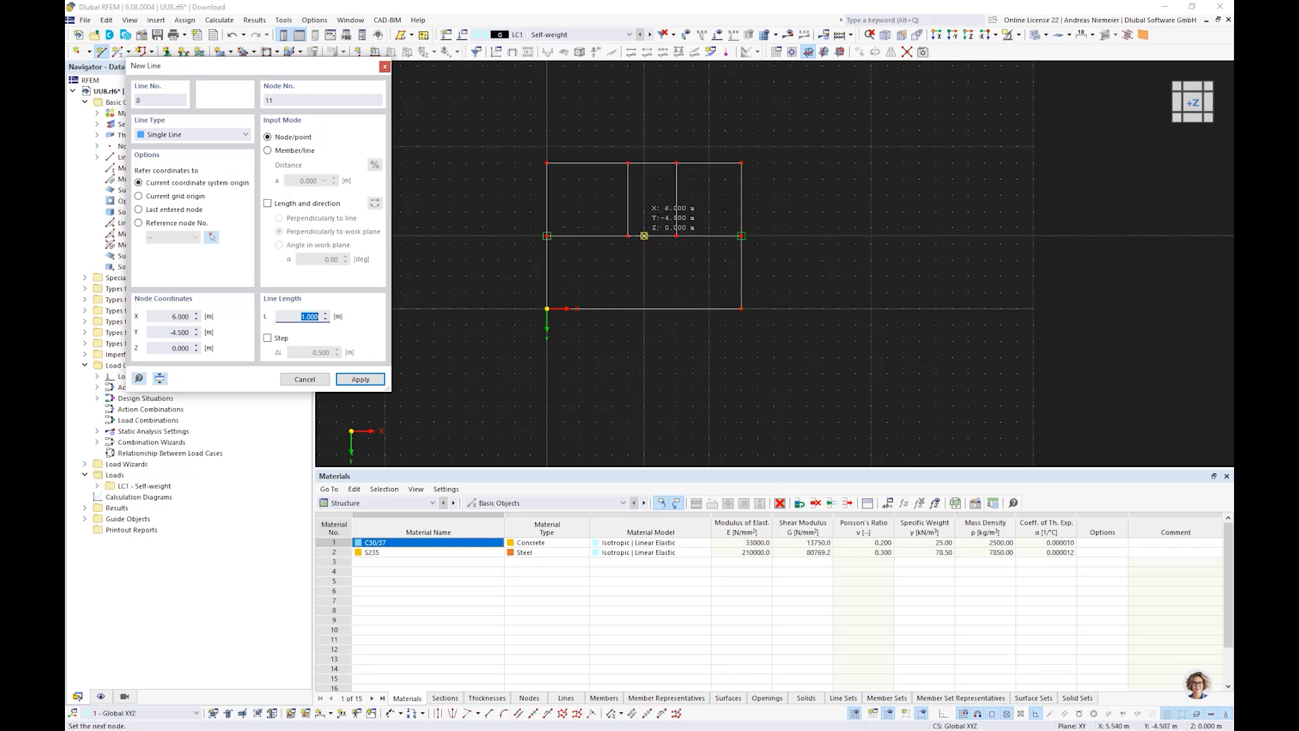
Set up a copy of the entire floor outline with a Z displacement of -3 m.
key(Escape)
drag(822, 349, 395, 116)
ctrl+middle_drag(819, 300, 788, 311)
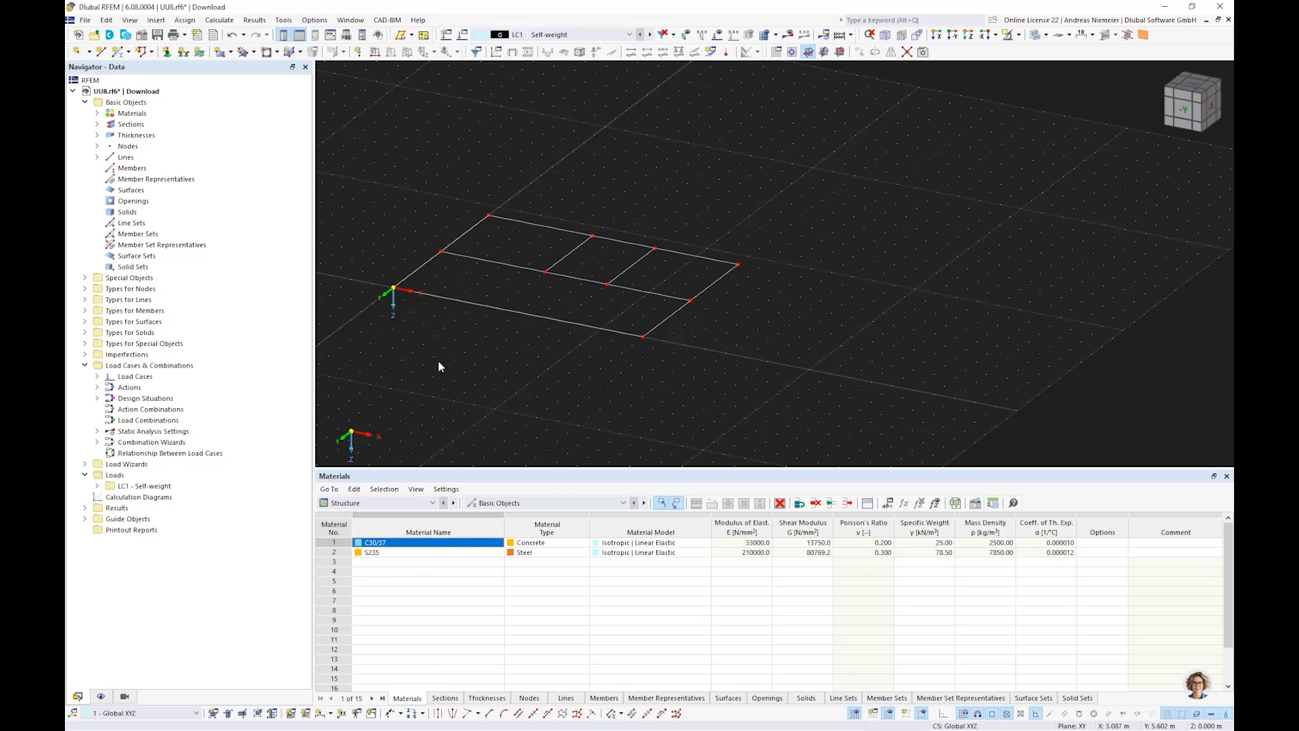
drag(379, 199, 790, 381)
click(861, 53)
click(522, 259)
click(493, 433)
text(-3)
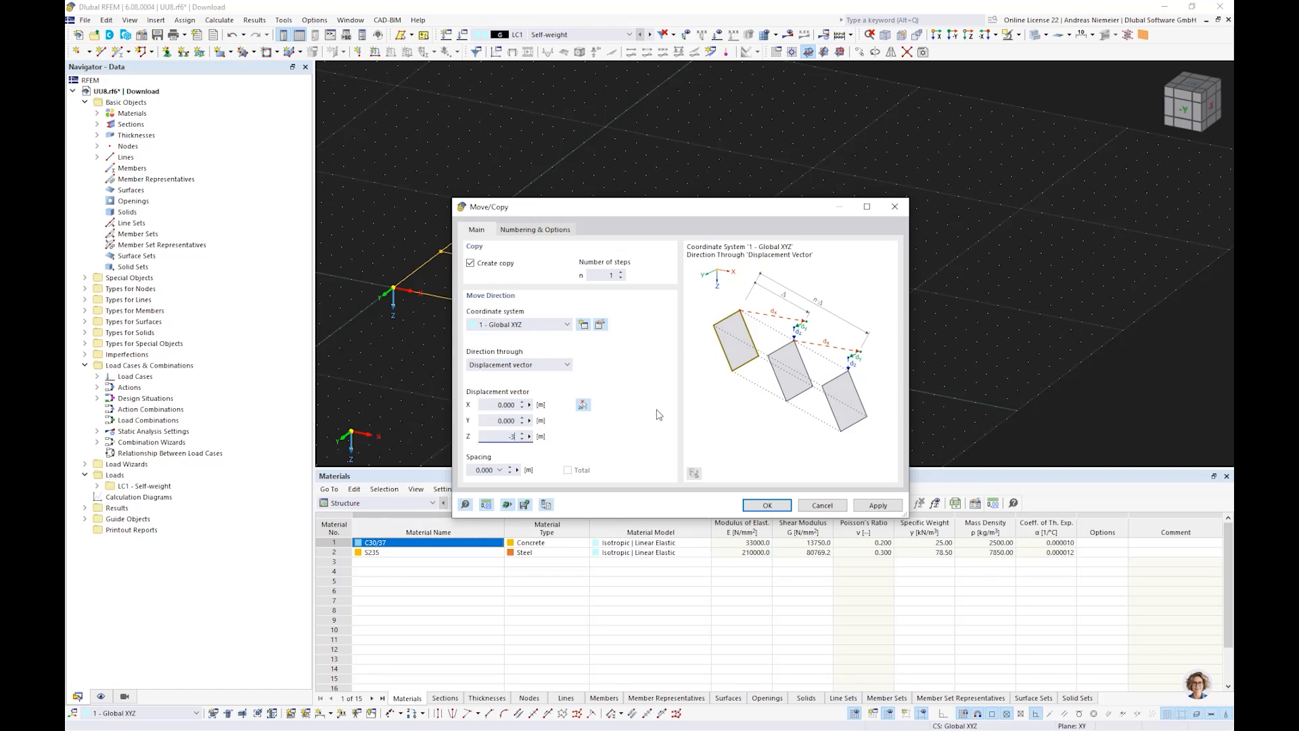
Link the copied lines with a new Standard surface and give it a new thickness of type Beam Panel.
click(525, 231)
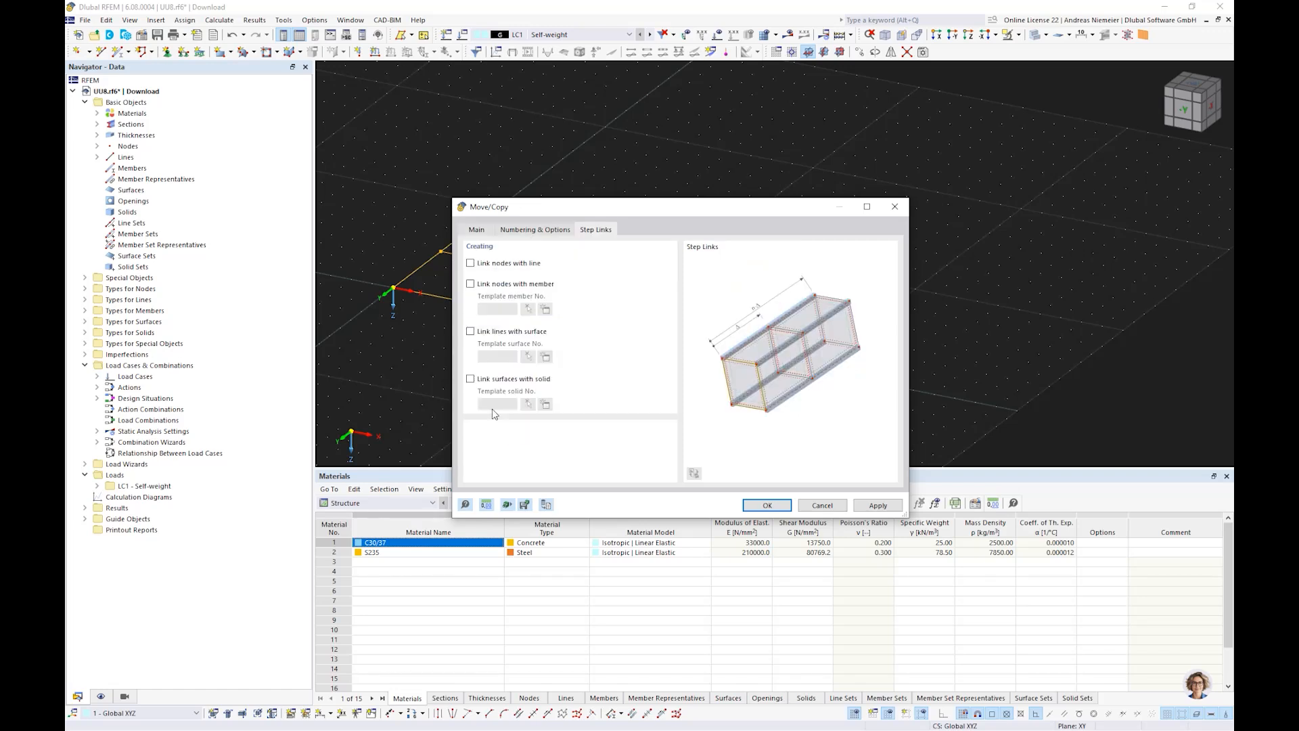
click(488, 331)
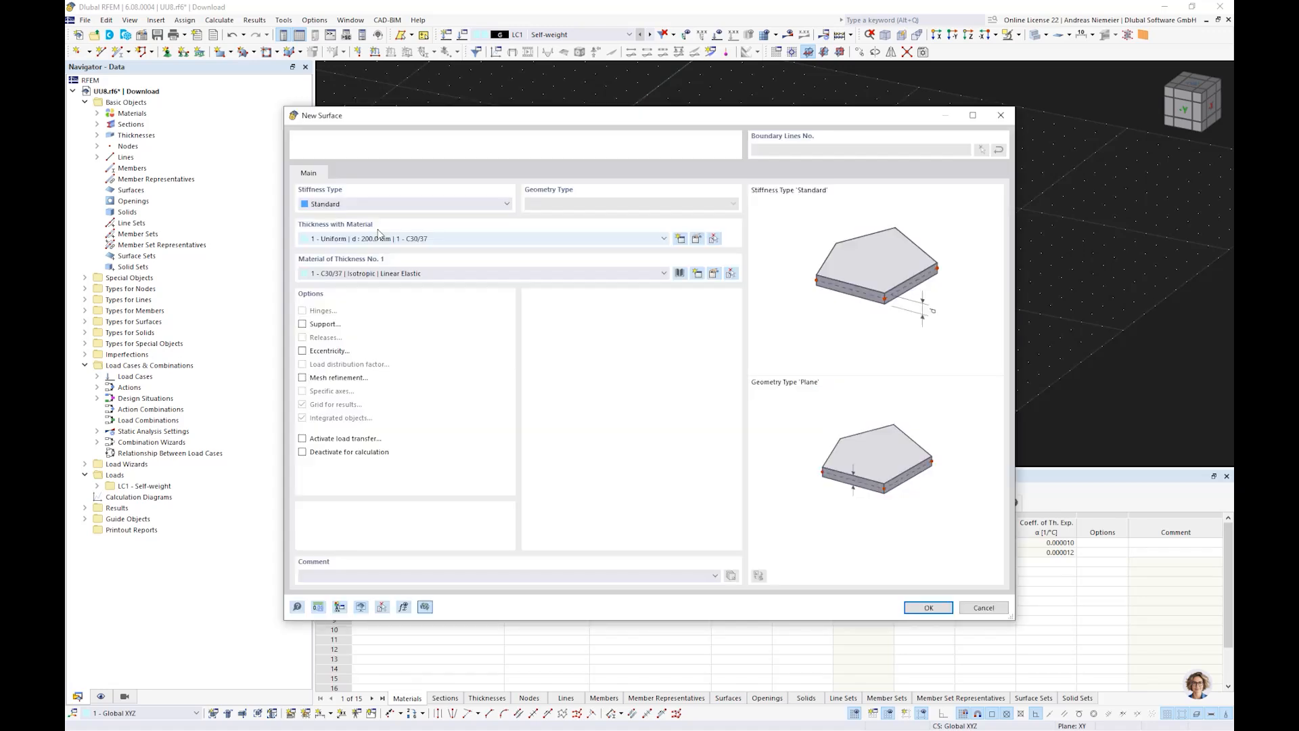
click(356, 204)
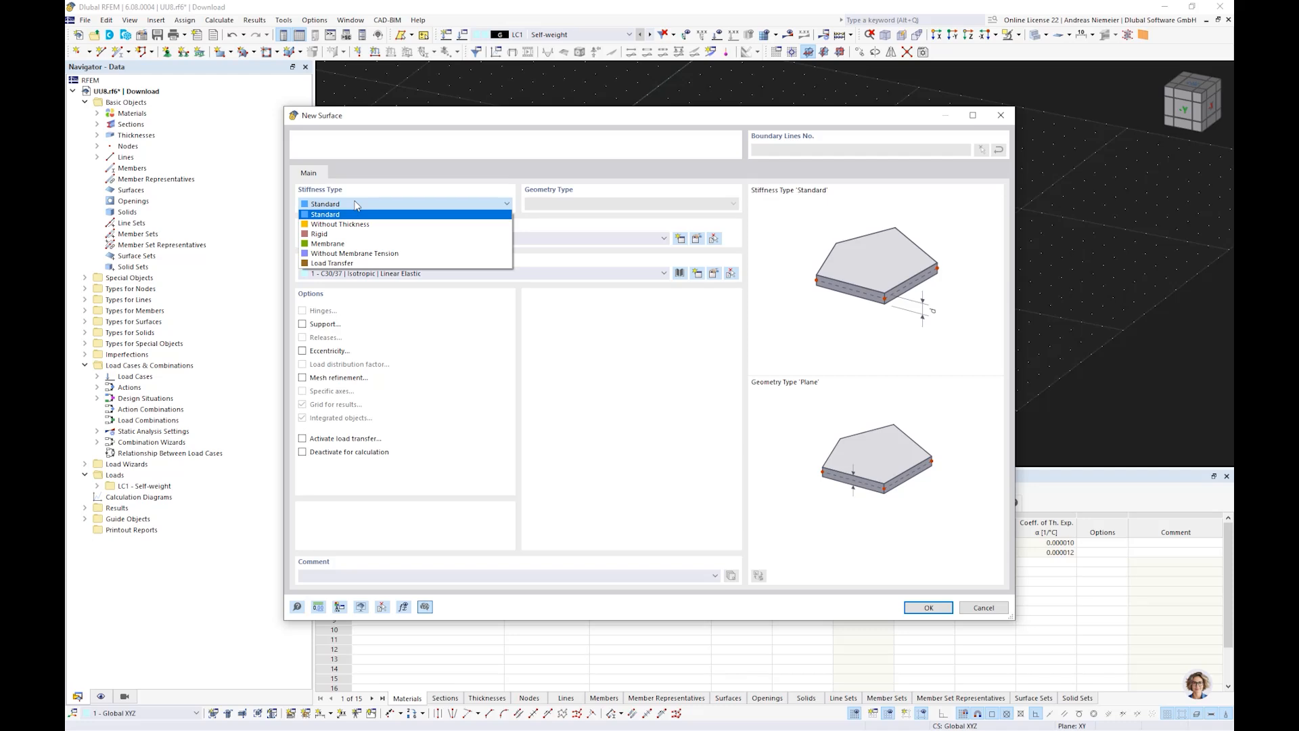
click(356, 204)
click(678, 240)
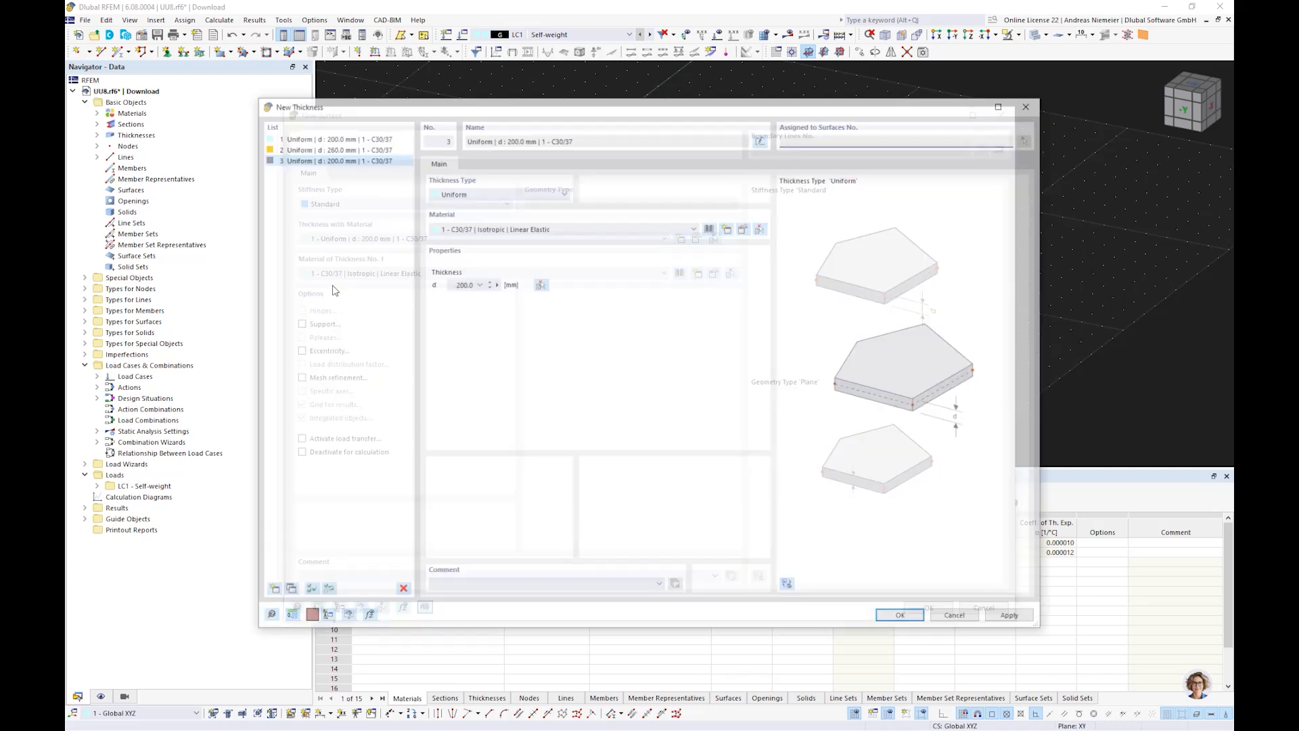
click(471, 193)
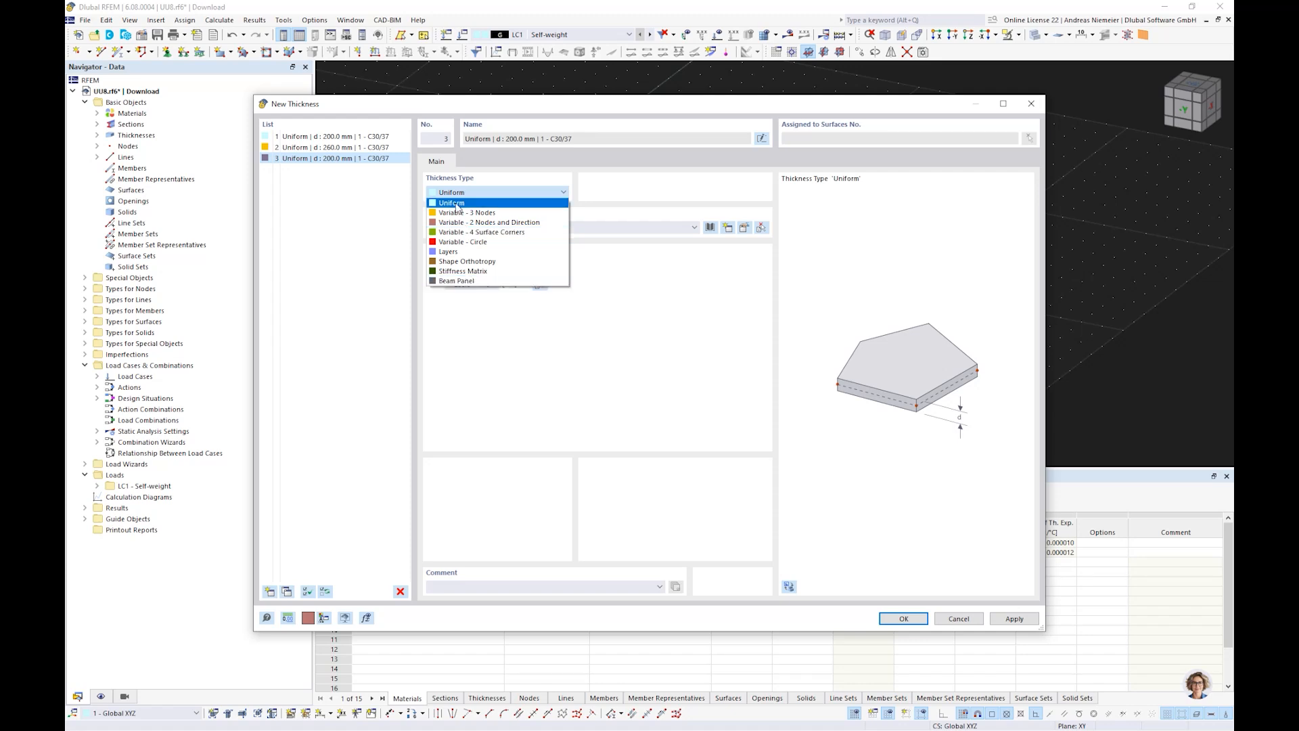
click(452, 281)
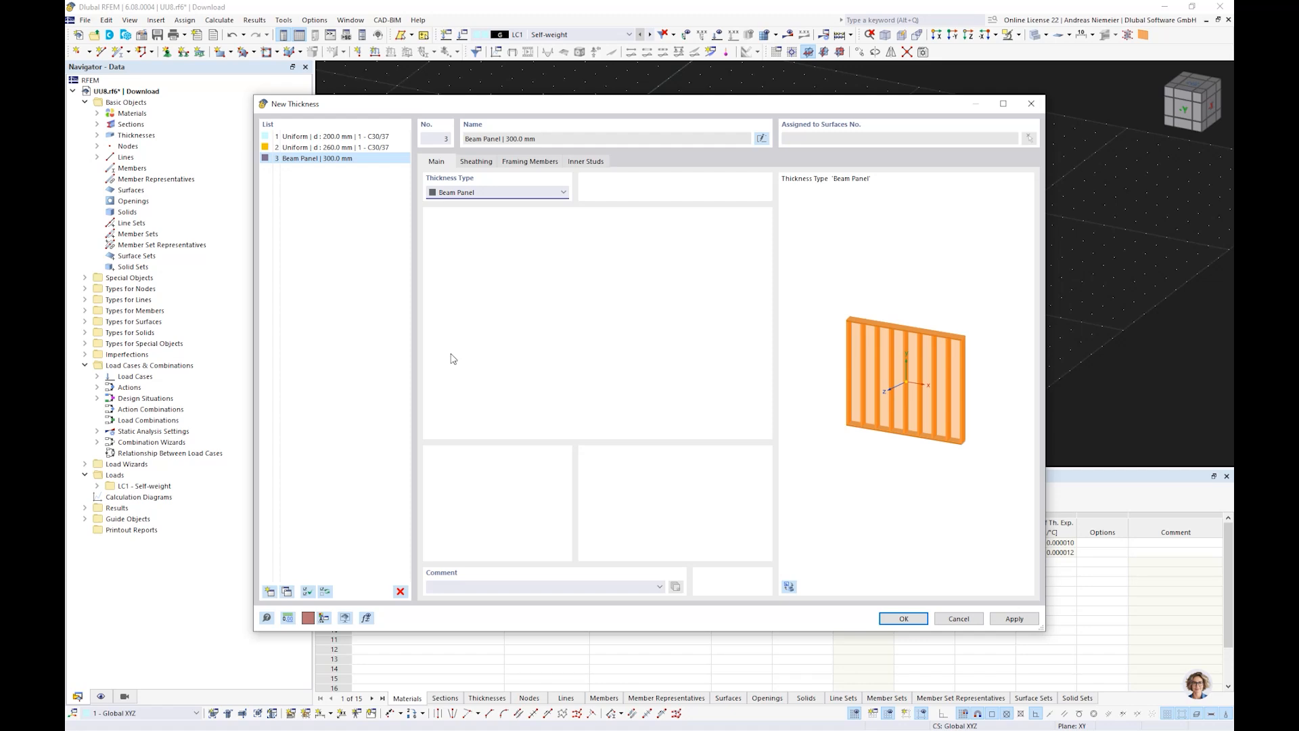
Assign front sheathing material OSB (EN 300), OSB/2 and OSB/3 (> 10 - 18 mm), with the Orthotropic | Linear Elastic (Surfaces) model.
click(506, 166)
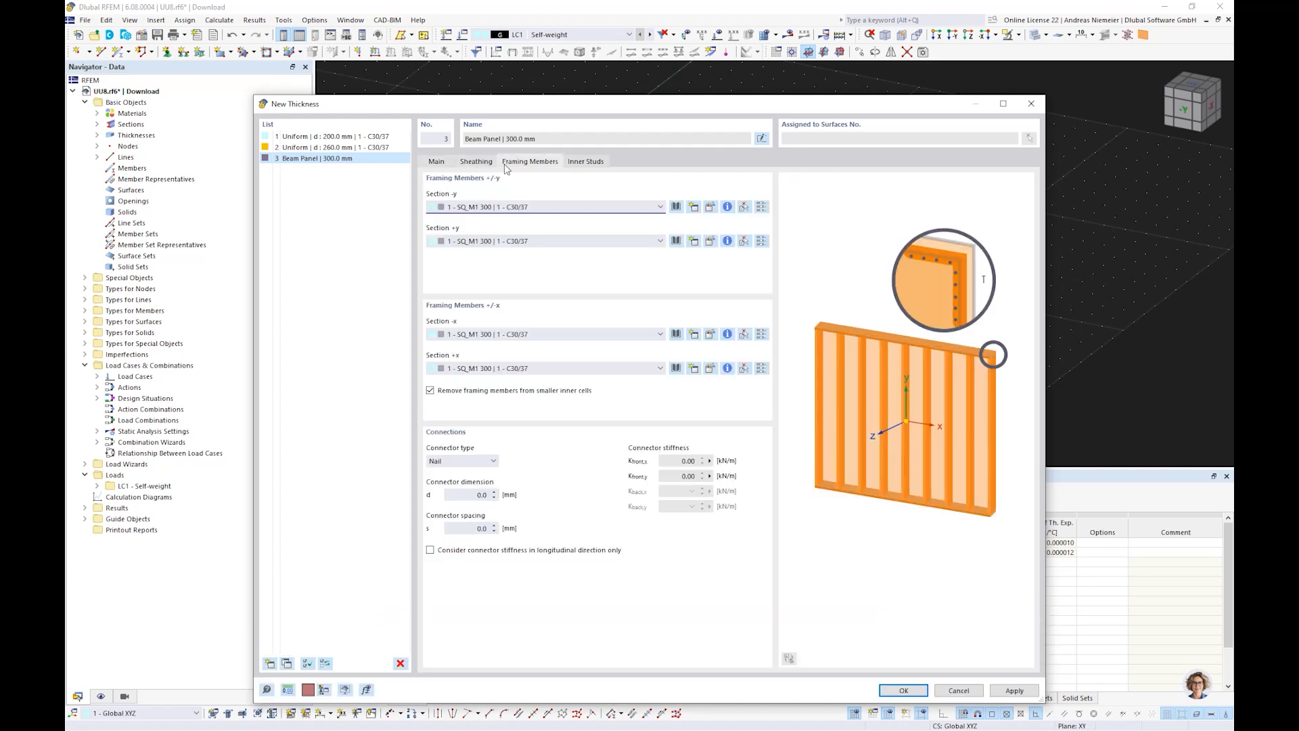
click(476, 162)
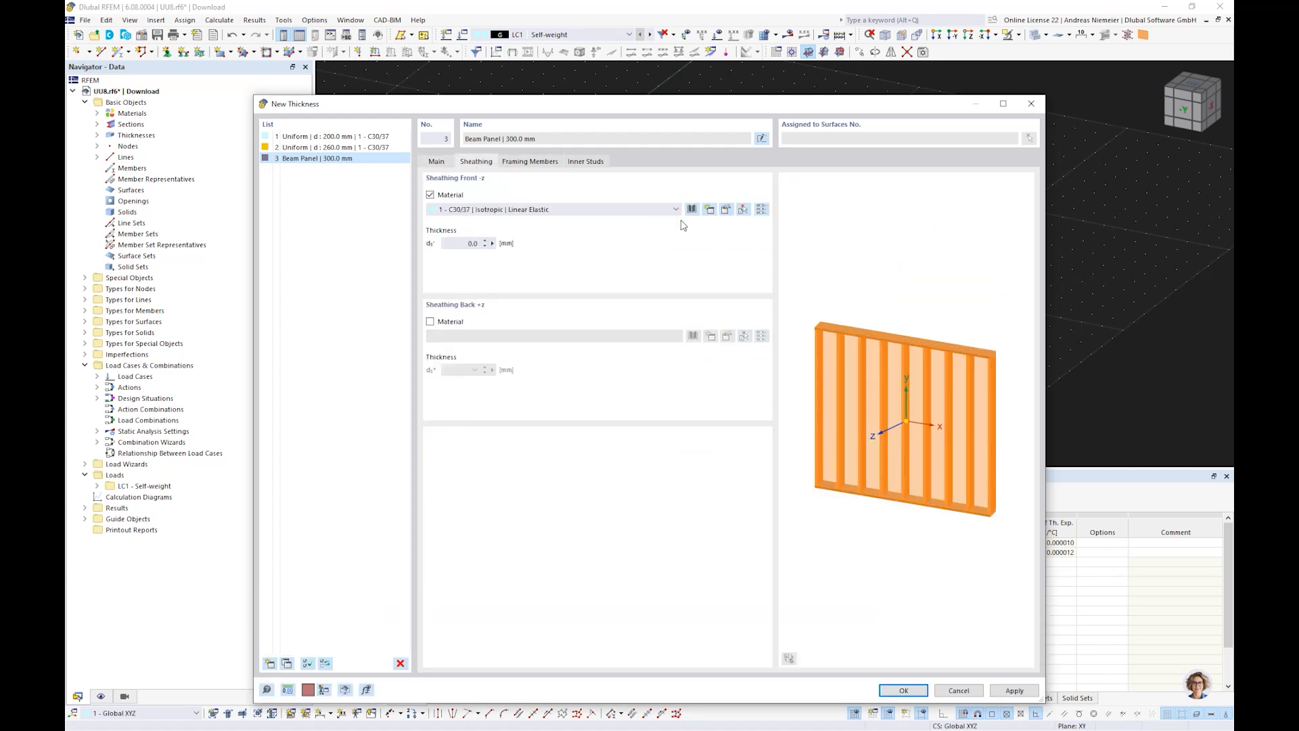
click(808, 149)
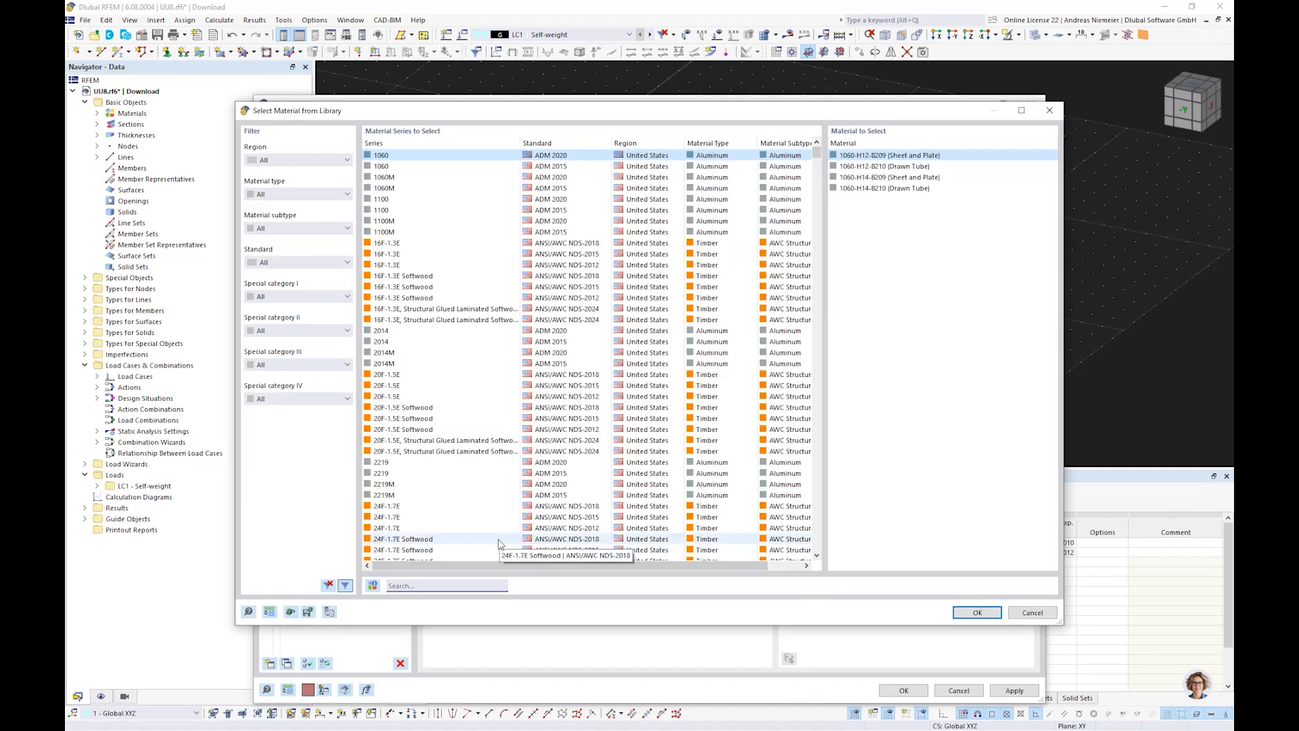
text(OSB)
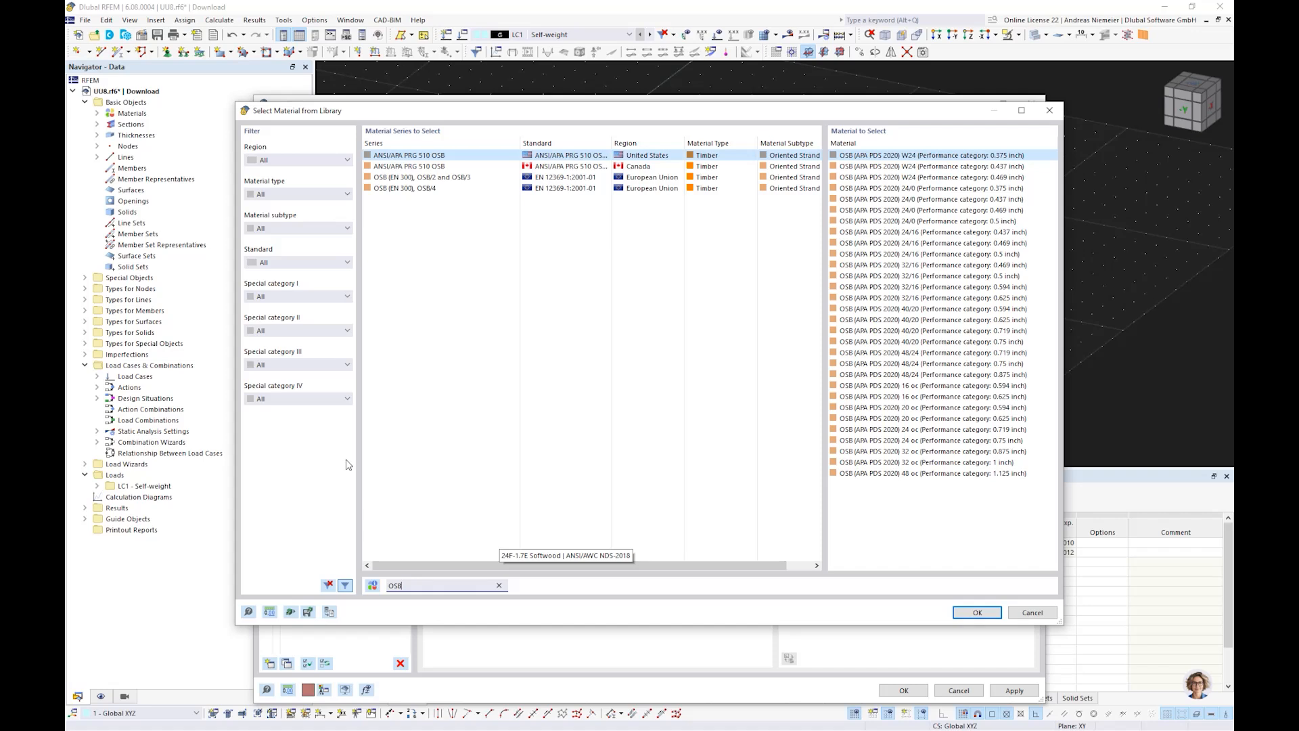
click(416, 177)
click(872, 166)
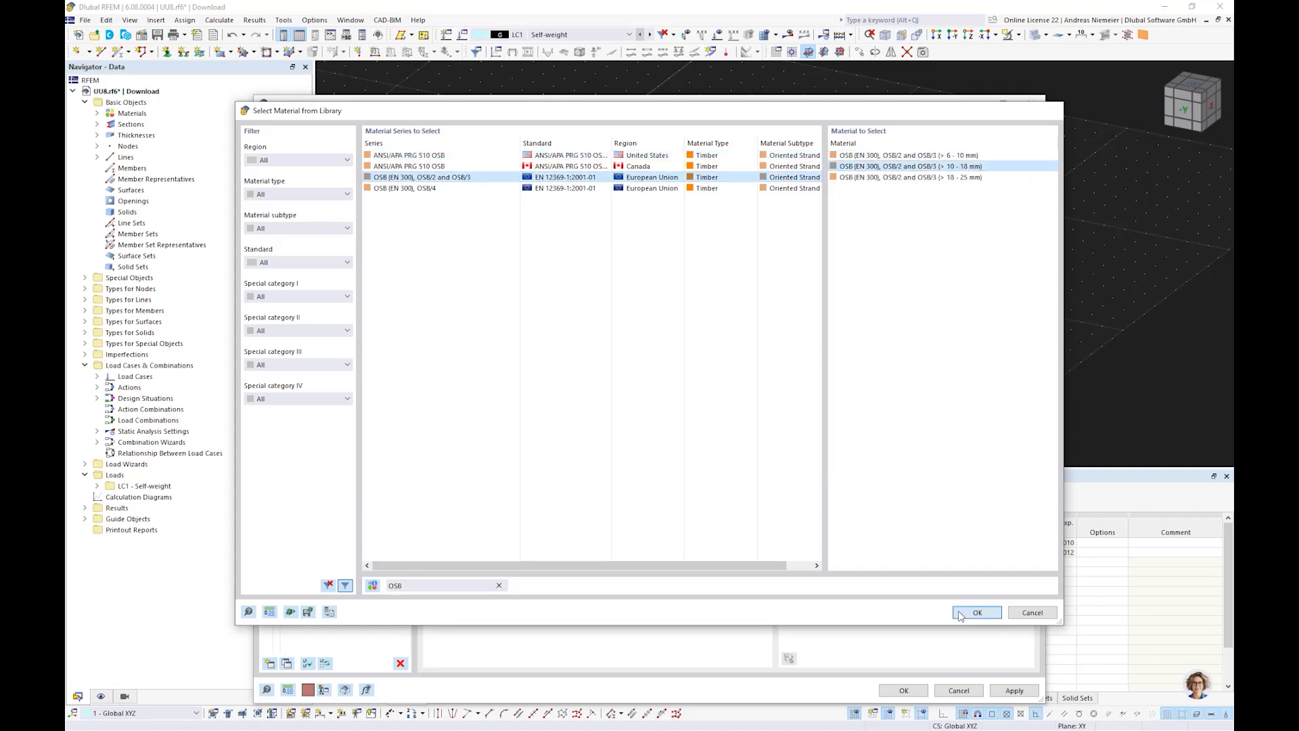
click(976, 612)
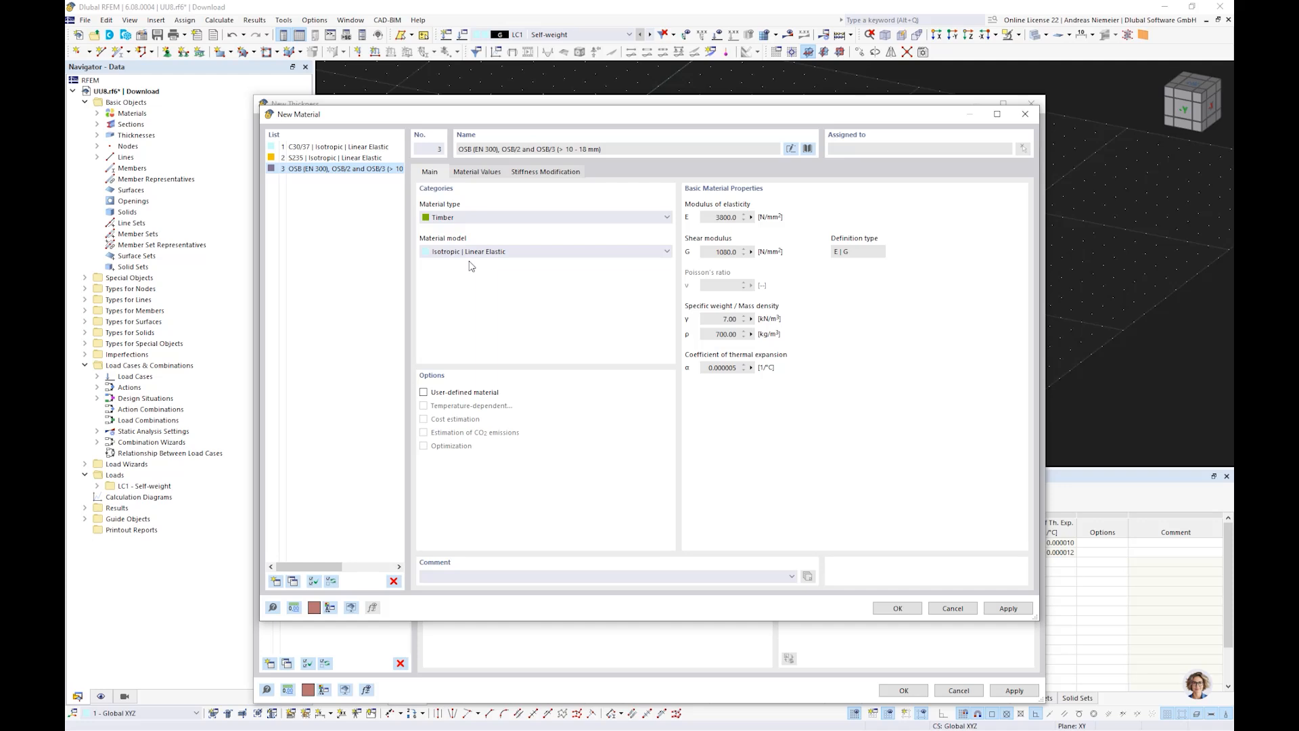
click(475, 251)
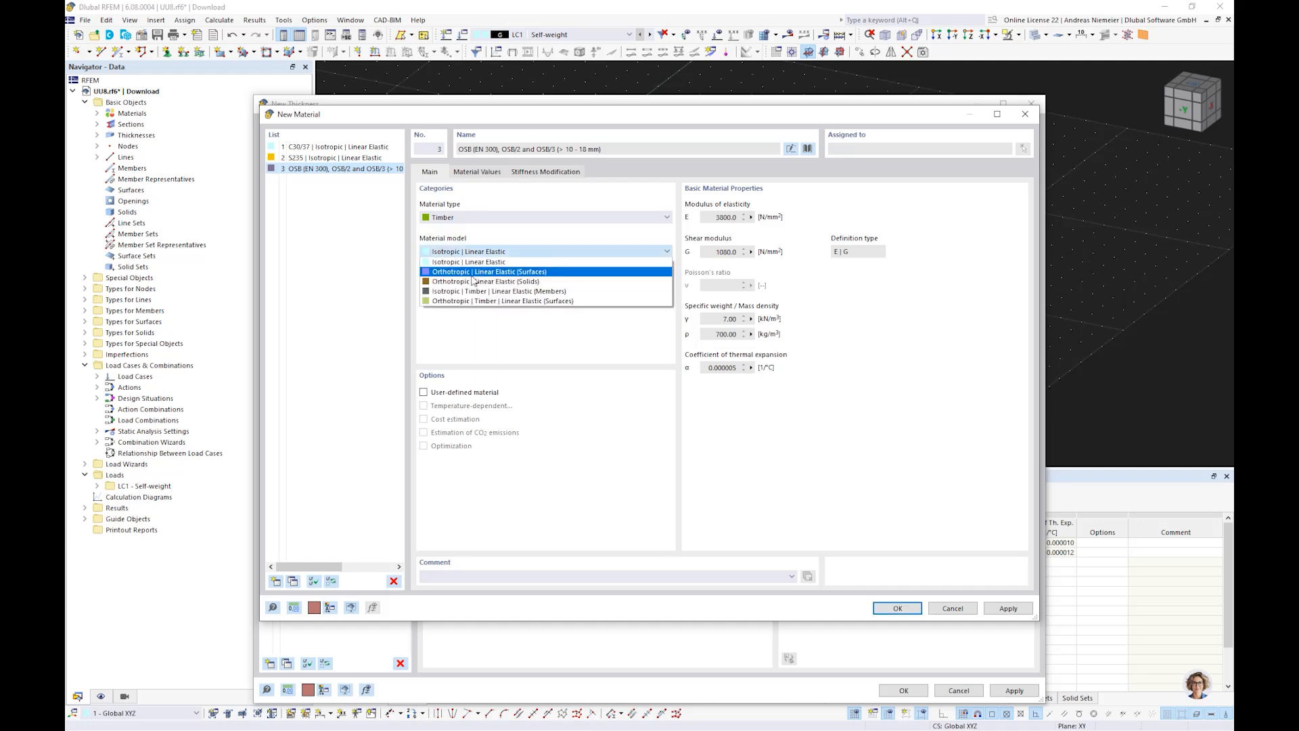
click(472, 273)
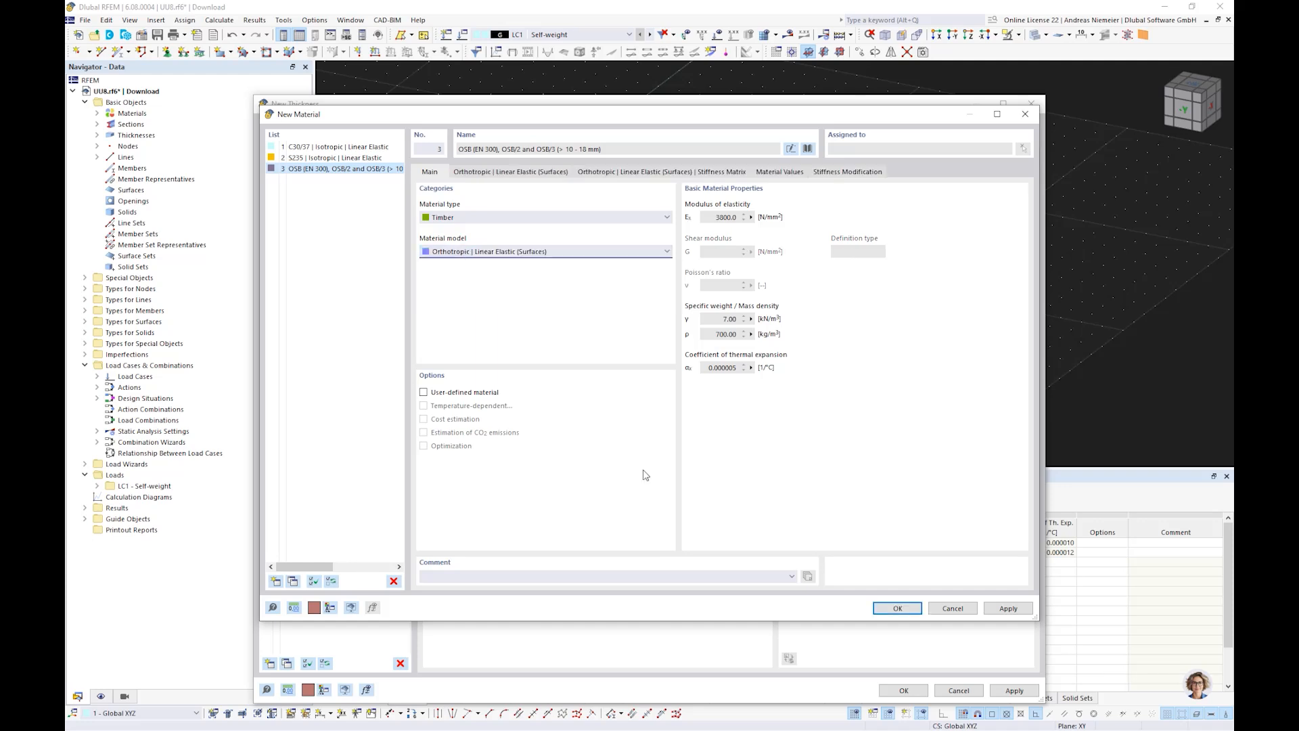
click(889, 609)
Set the front sheathing to 15 mm and activate back sheathing of the same OSB material, also 15 mm thick.
text(15)
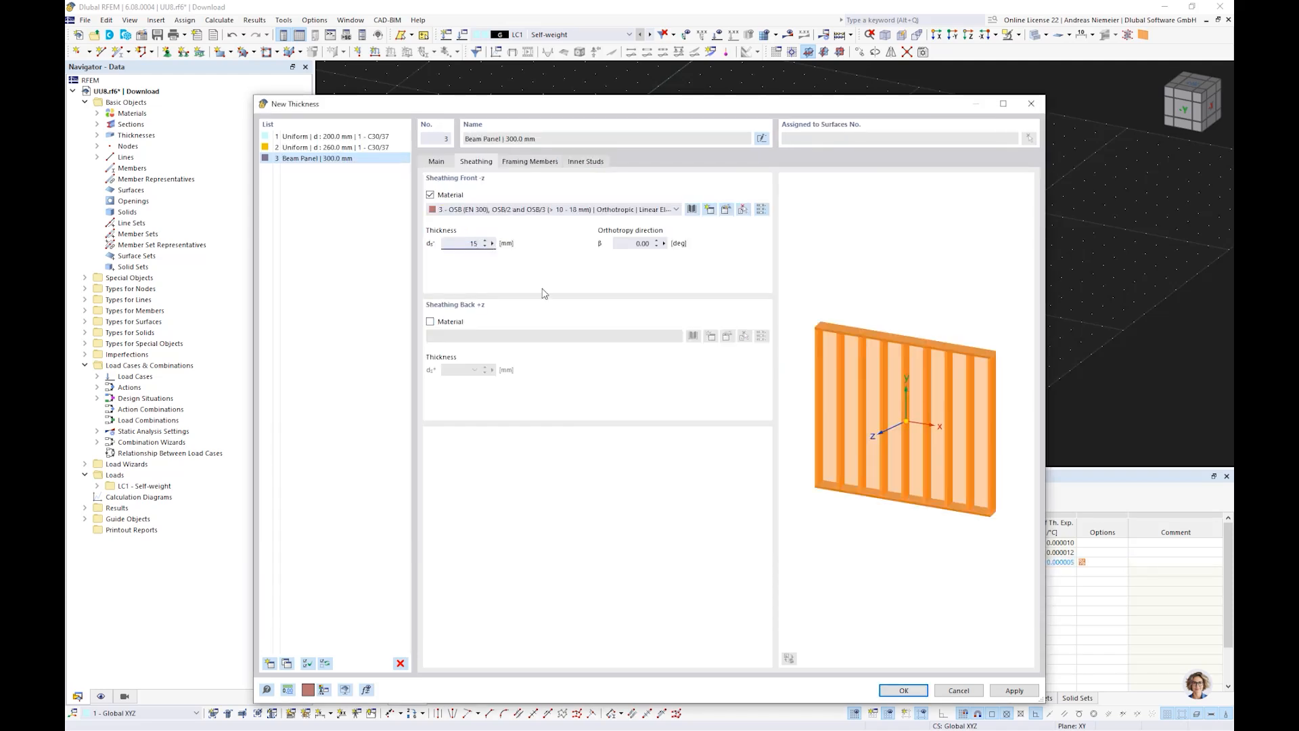
click(430, 322)
click(458, 336)
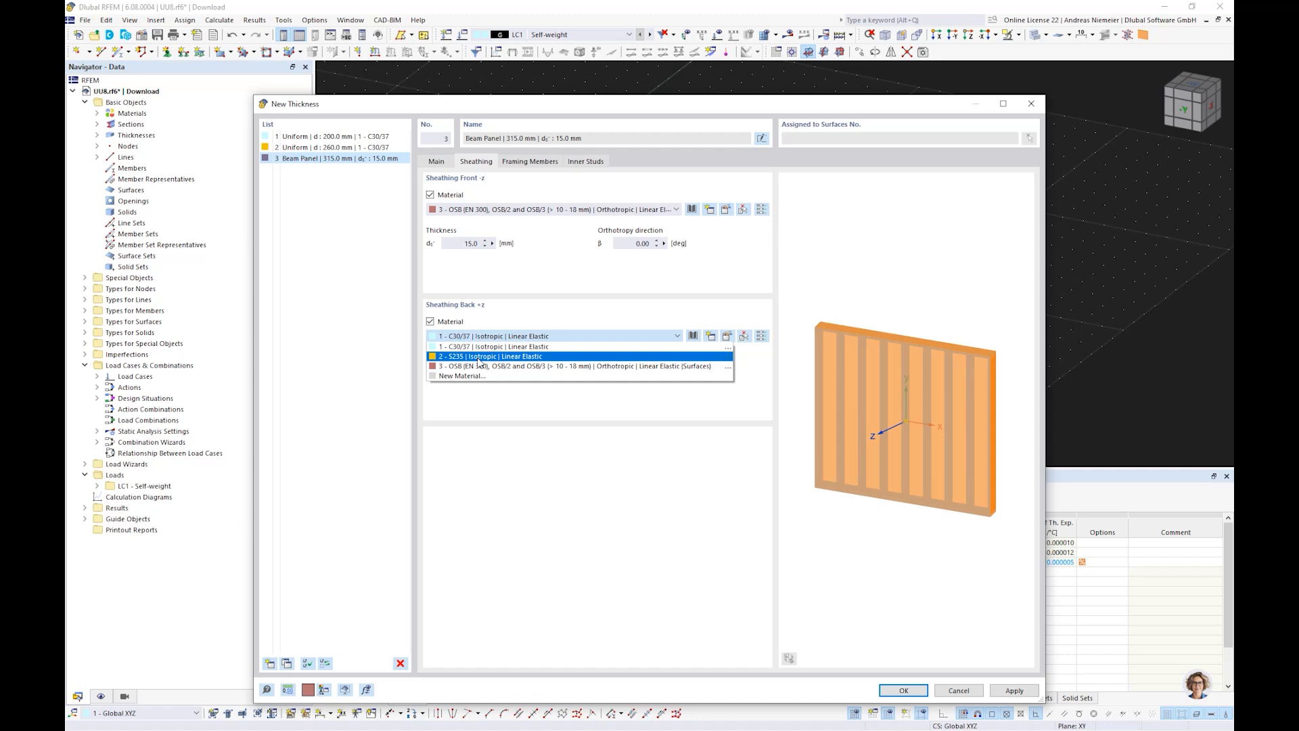
click(473, 366)
click(468, 370)
text(15)
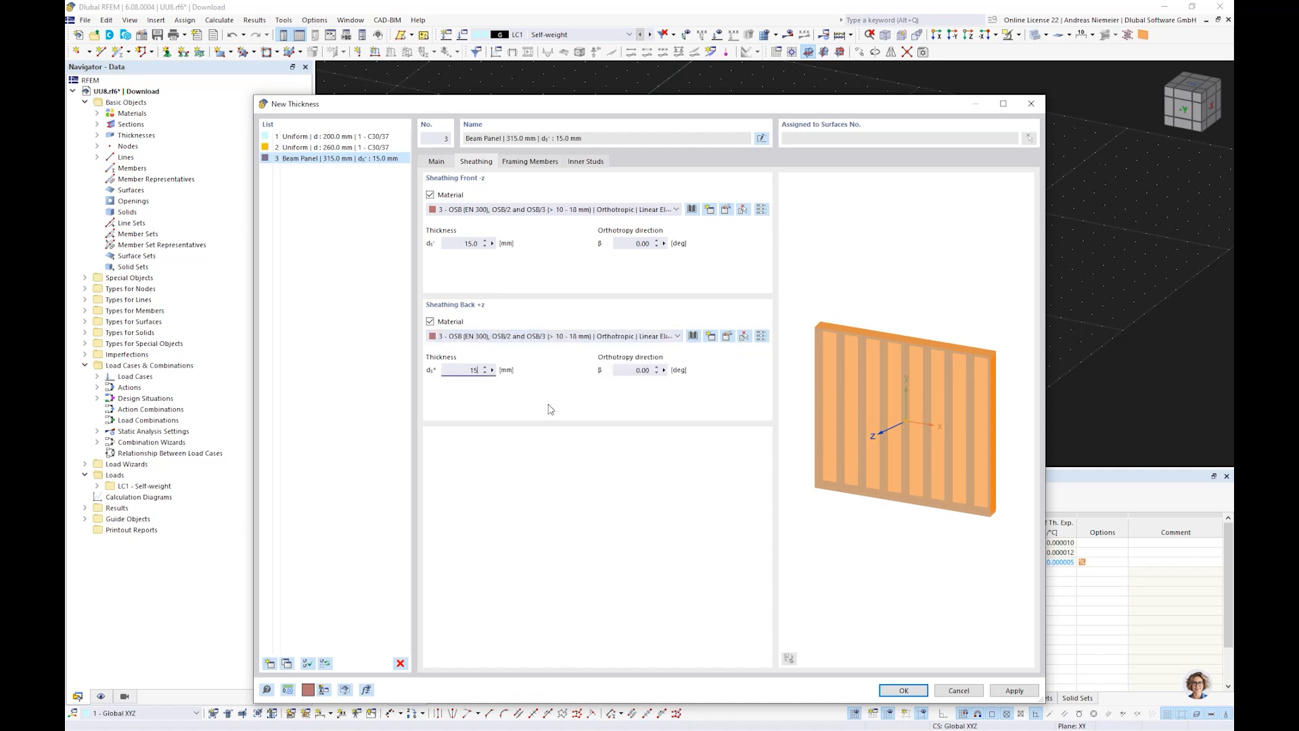
Create a new rectangular section for the -y framing members with Softwood C24 to EN 338:2016-04 as its material.
click(531, 161)
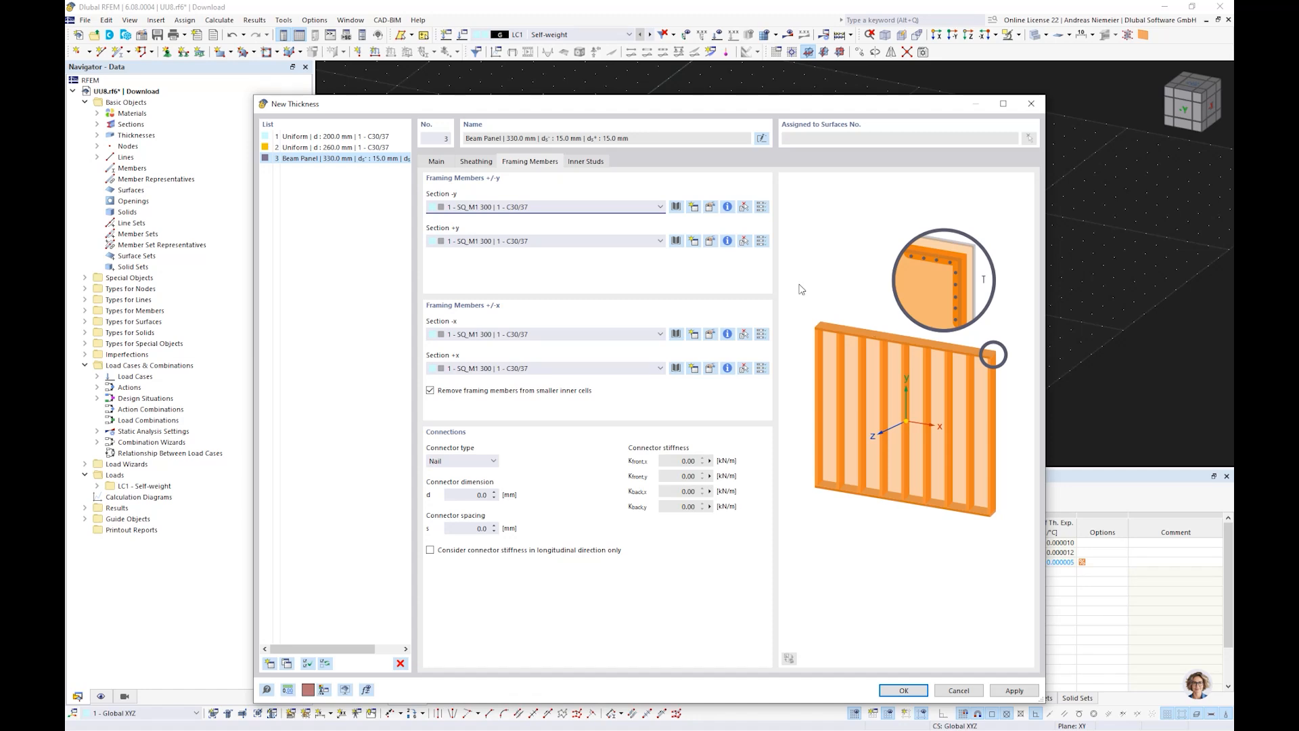
click(694, 207)
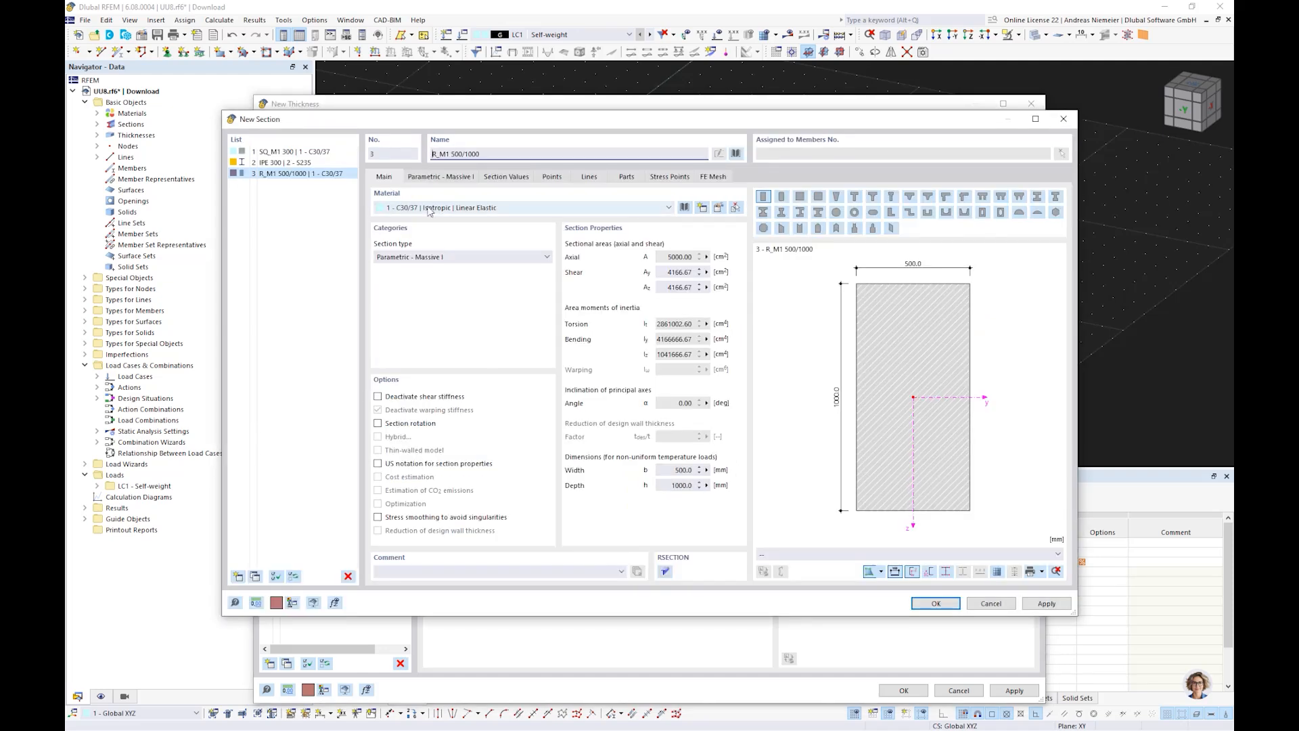
click(441, 178)
click(384, 177)
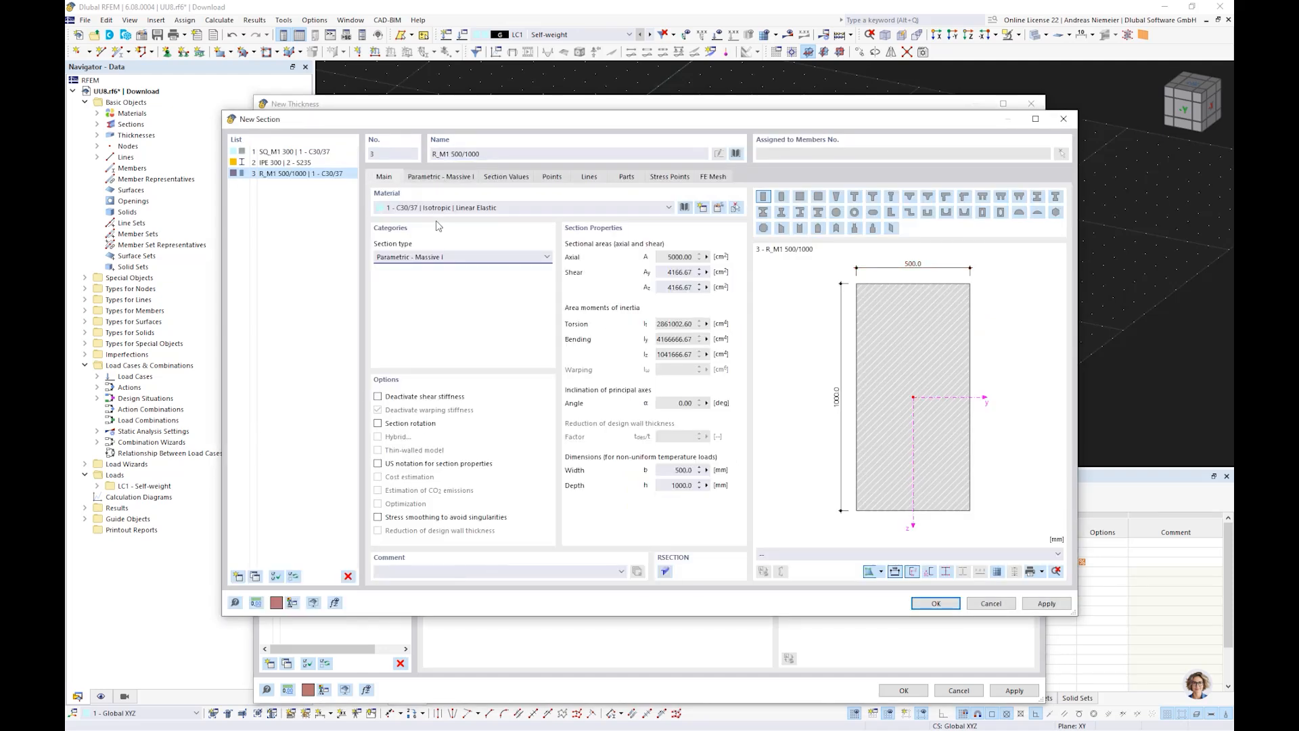
click(440, 208)
click(439, 217)
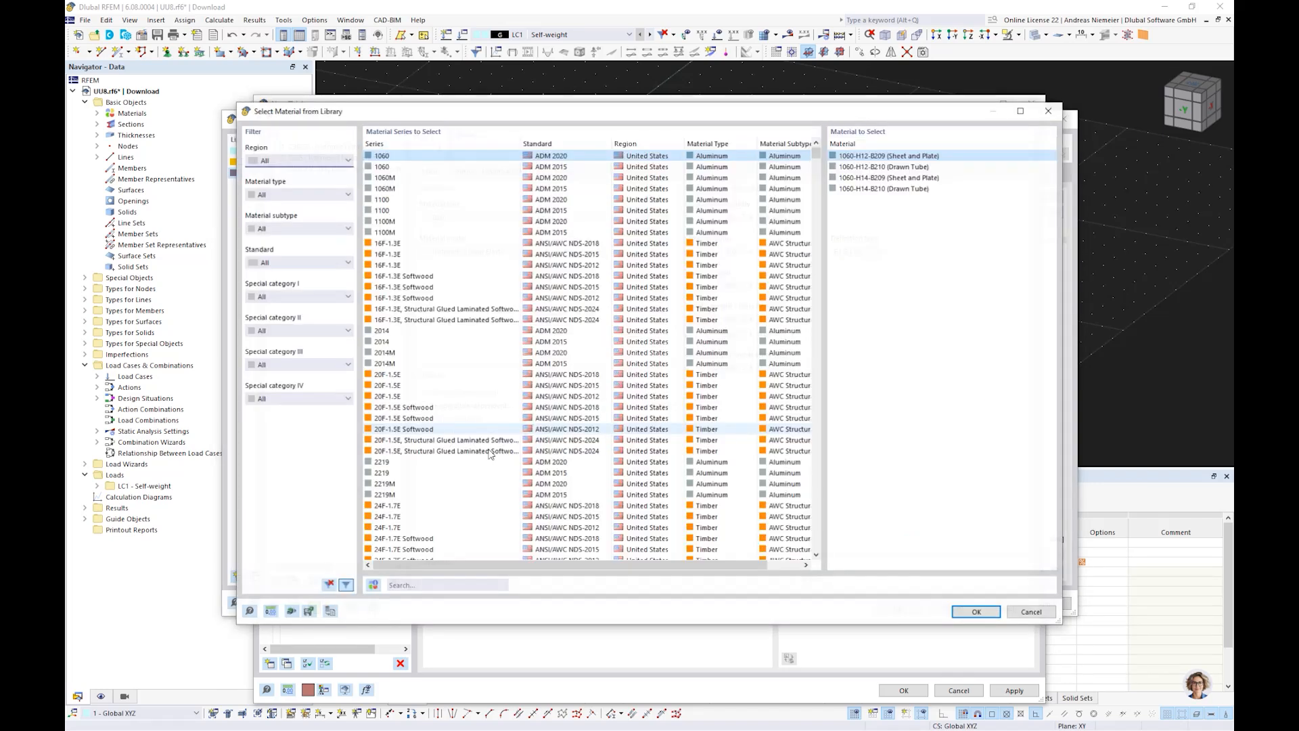
text(c2)
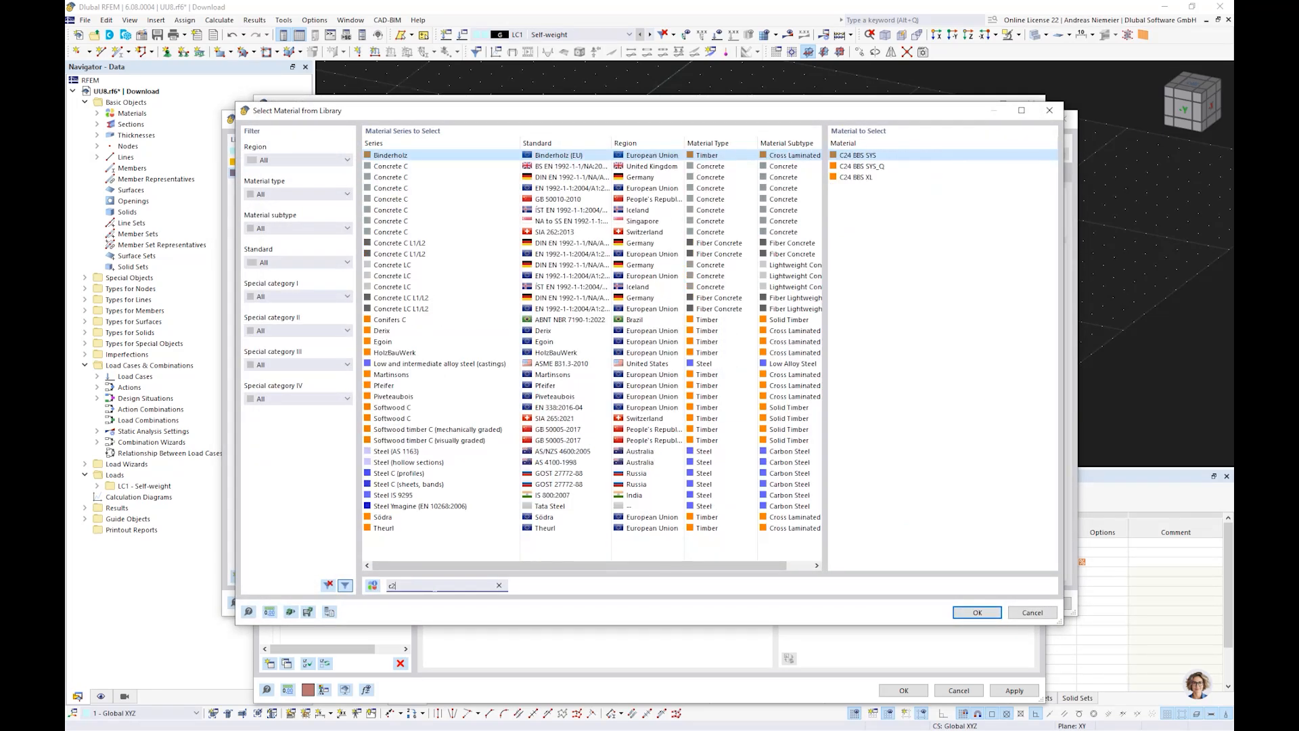
text(4)
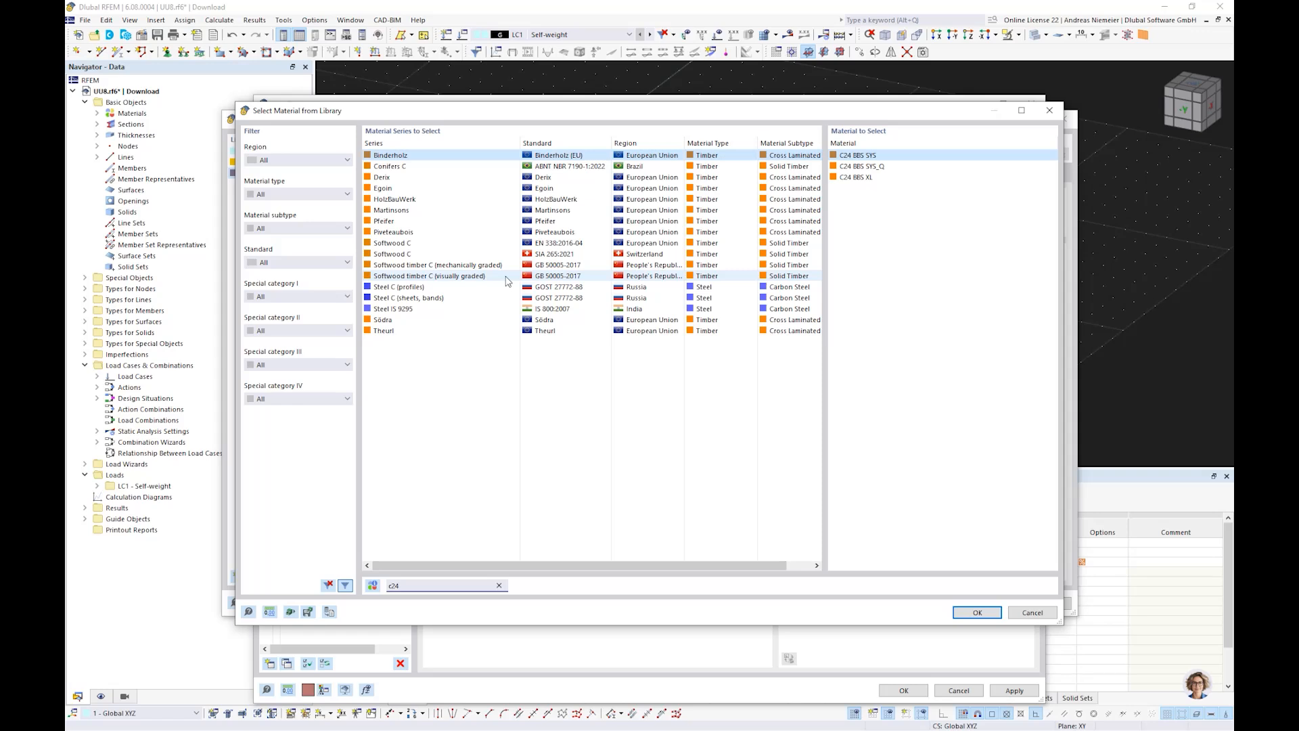
click(667, 243)
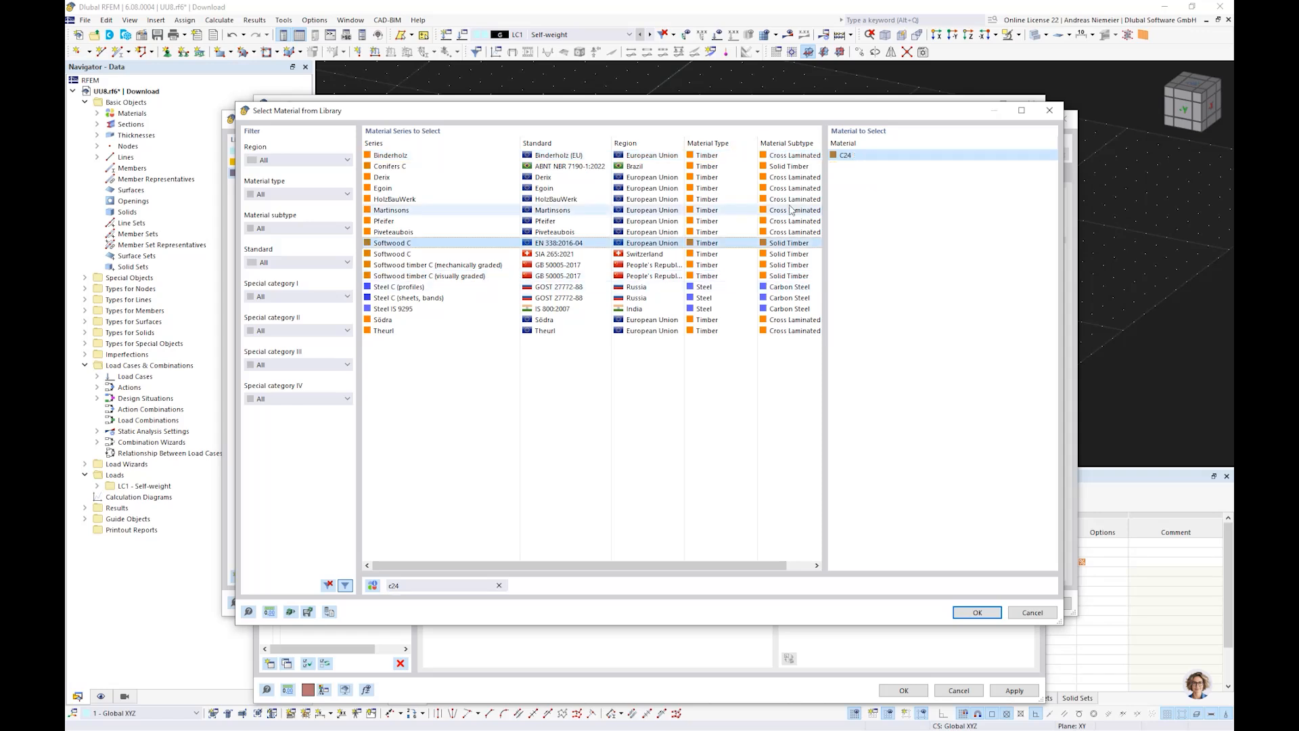
click(976, 612)
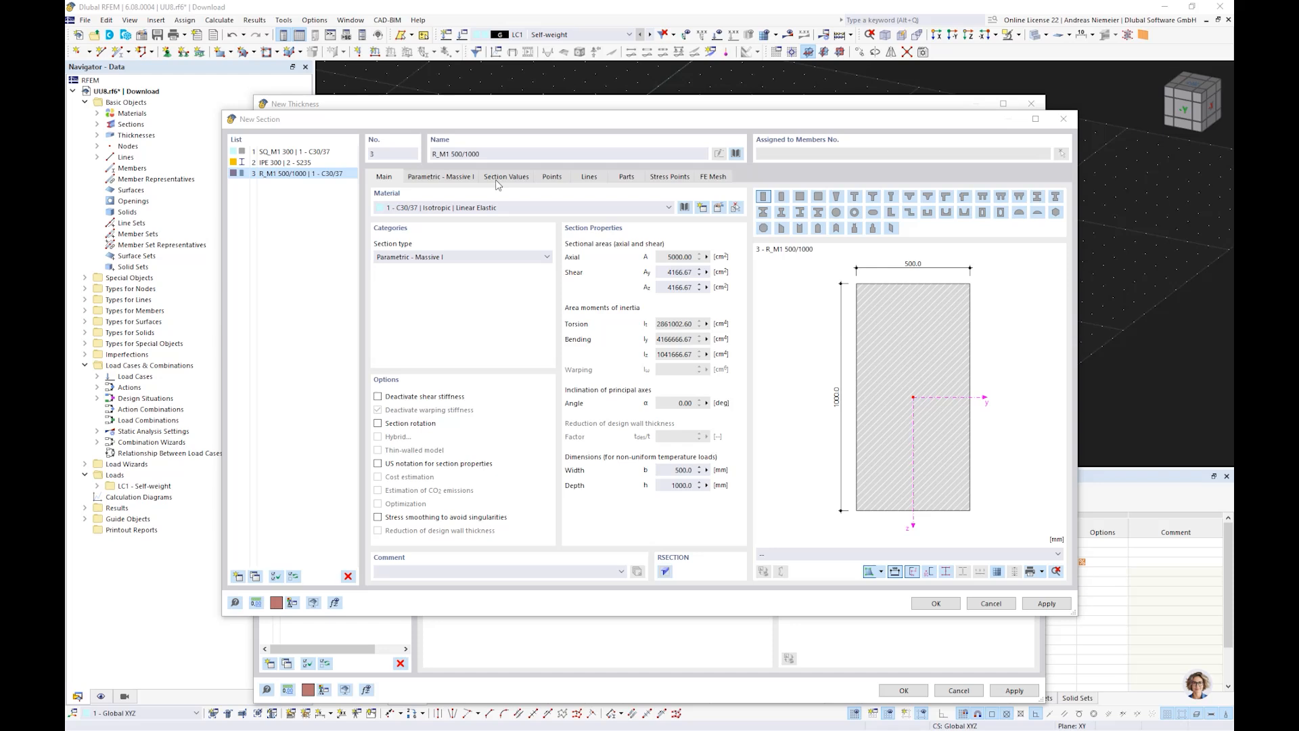
Size the new timber section 60 mm wide and 200 mm high and accept it for the -y framing members.
click(436, 176)
text(60)
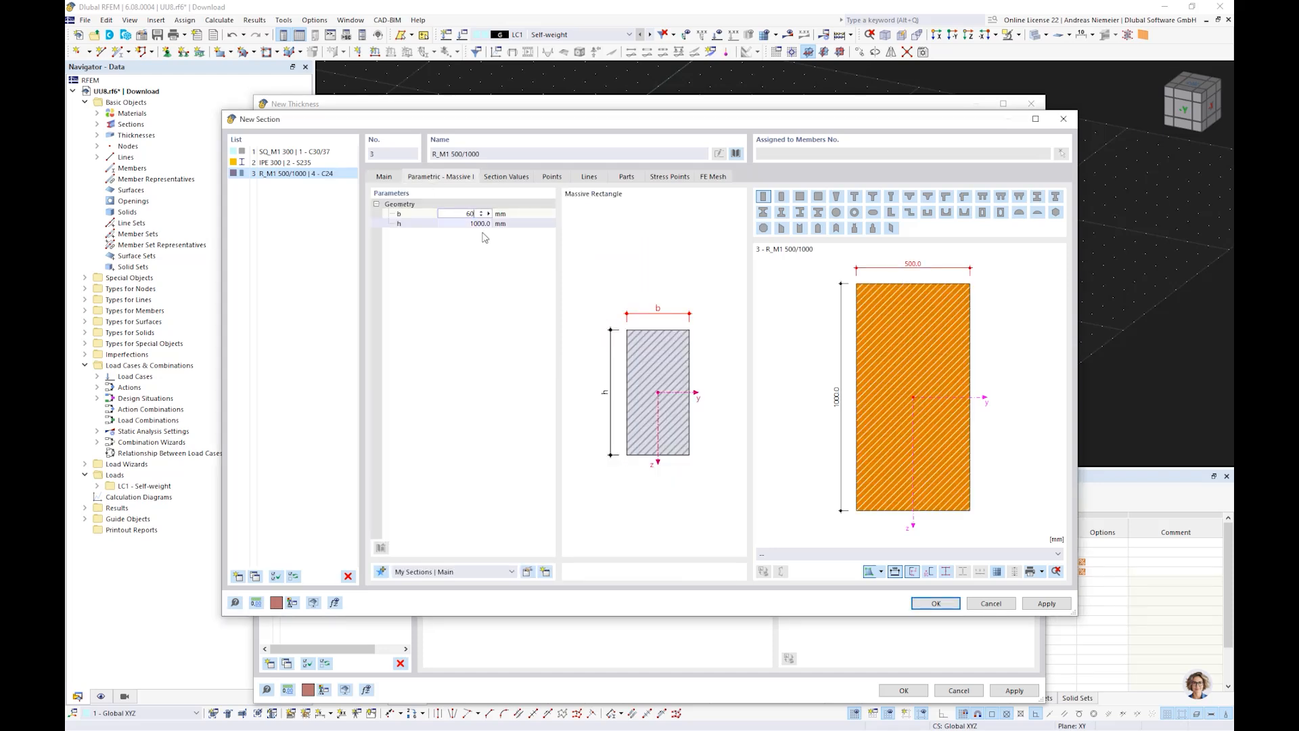
key(Tab)
text(200)
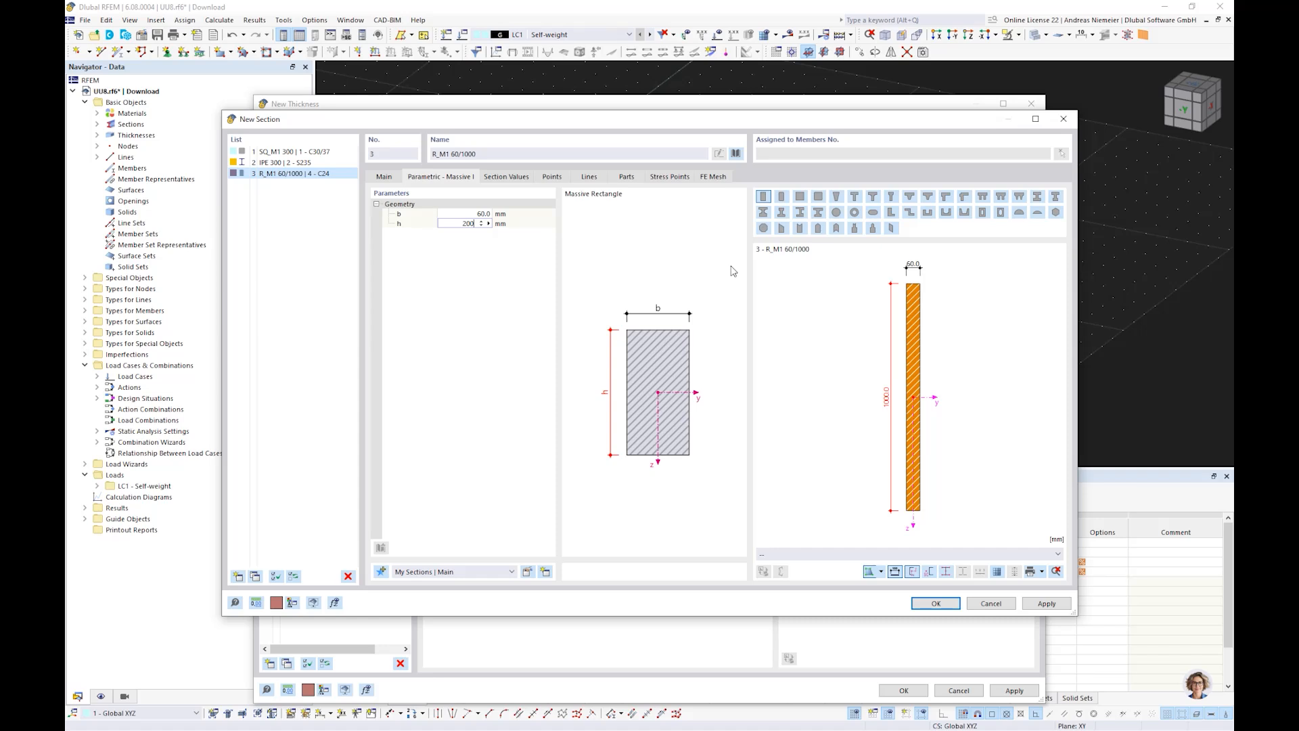
key(Return)
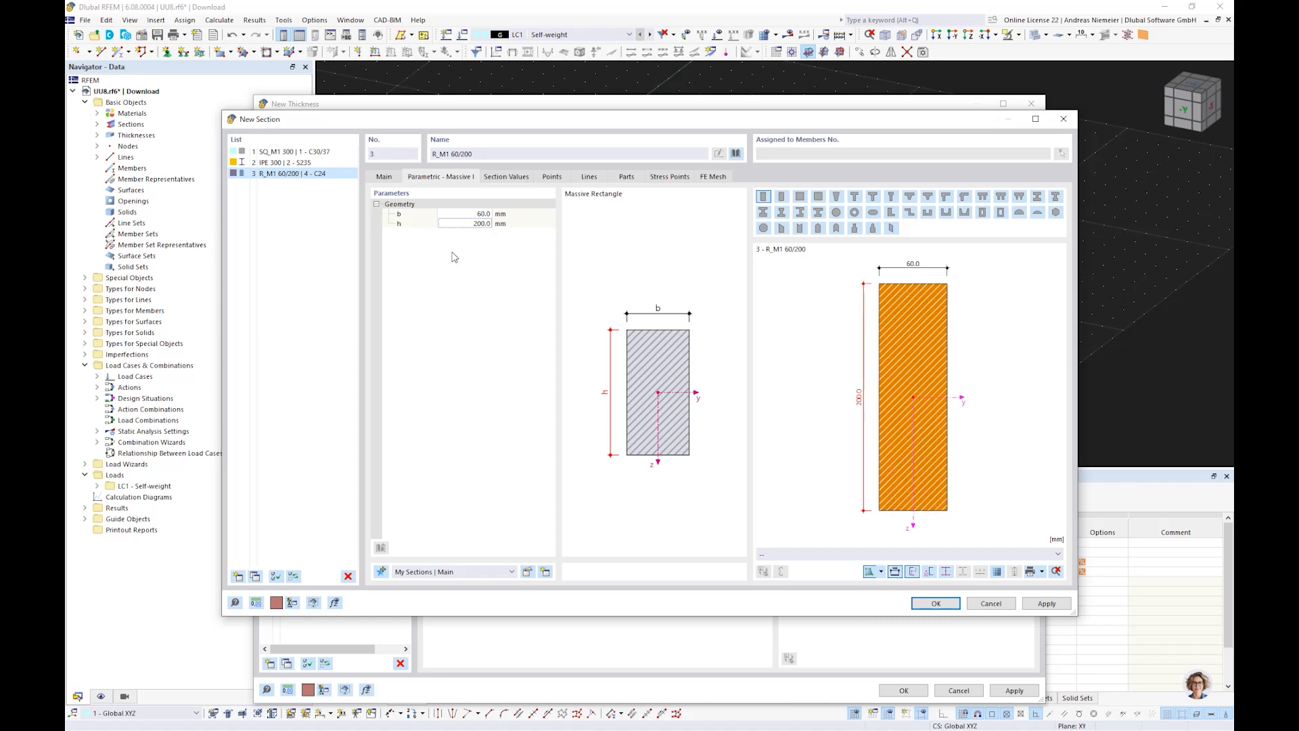
click(933, 604)
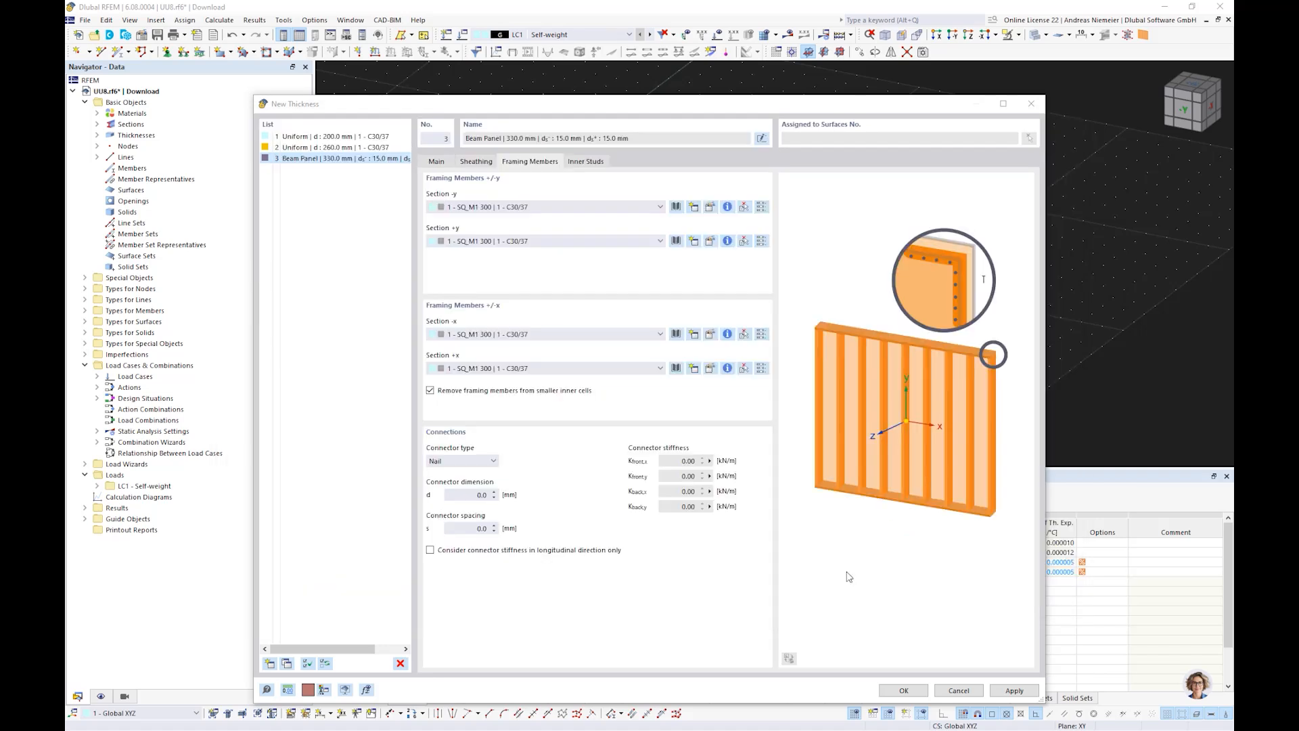
Assign the R_M1 60/200 C24 section to the +y, -x and +x framing members.
click(482, 240)
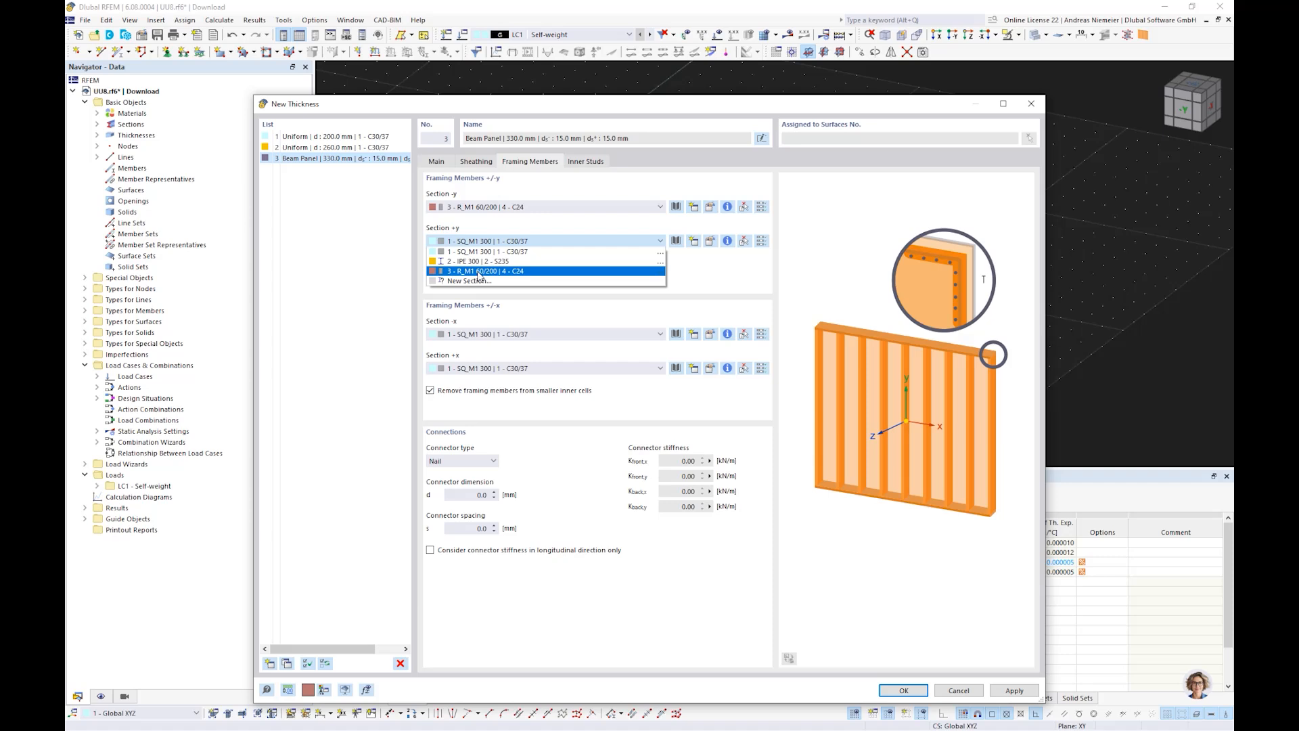
click(478, 272)
click(472, 334)
click(475, 365)
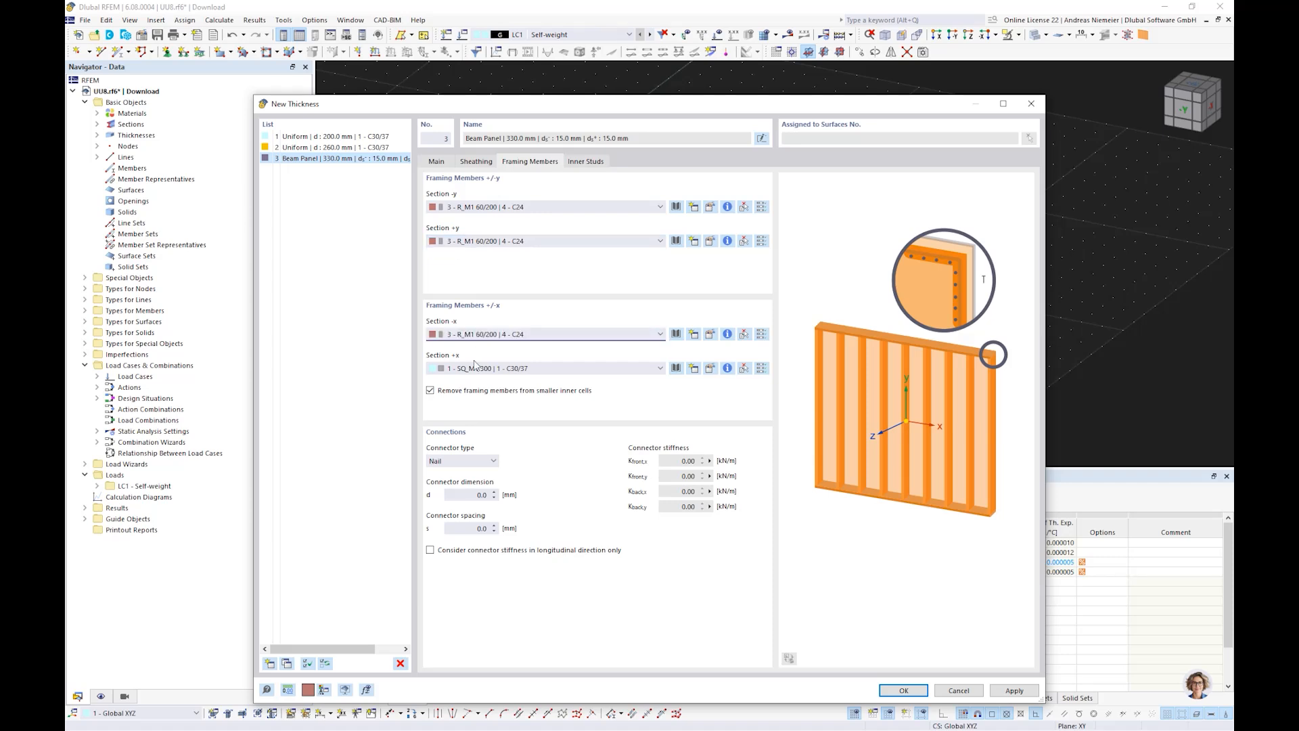
click(475, 367)
click(474, 400)
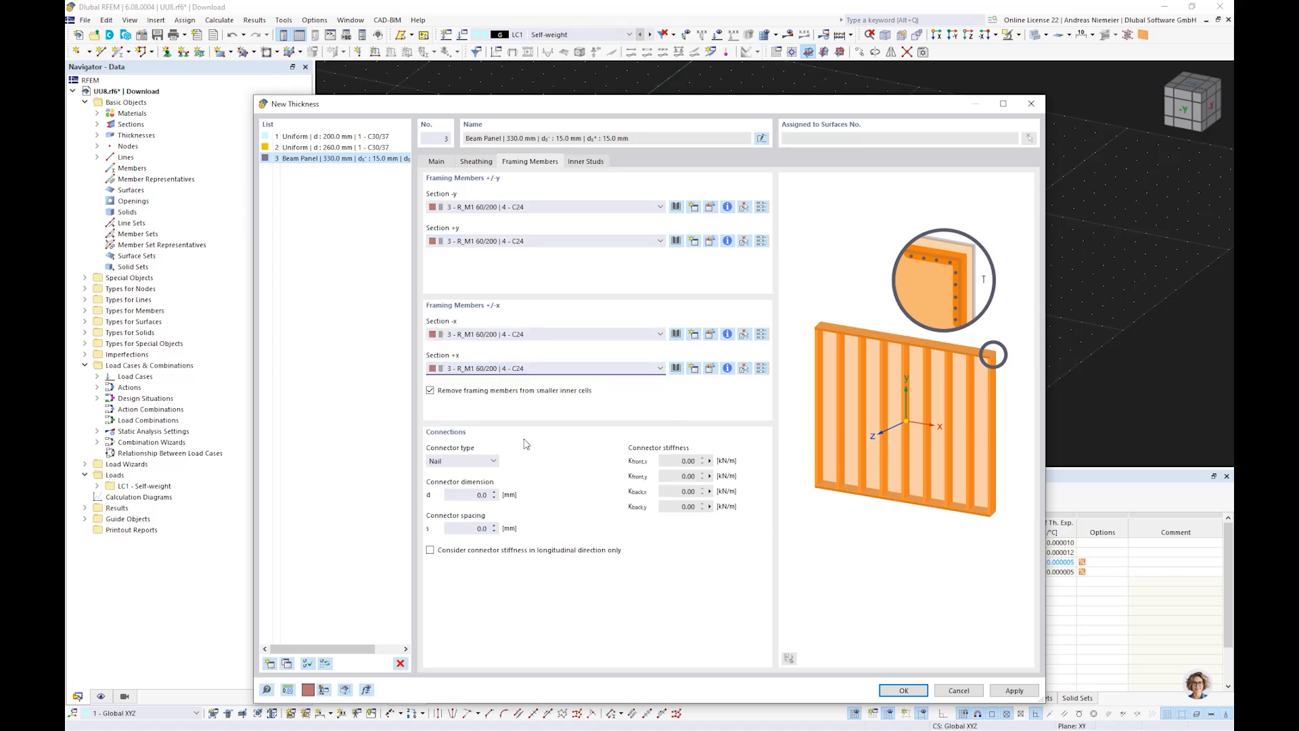
Connect the framing members with 1.5 x 40 mm staples at 75 mm spacing.
click(487, 462)
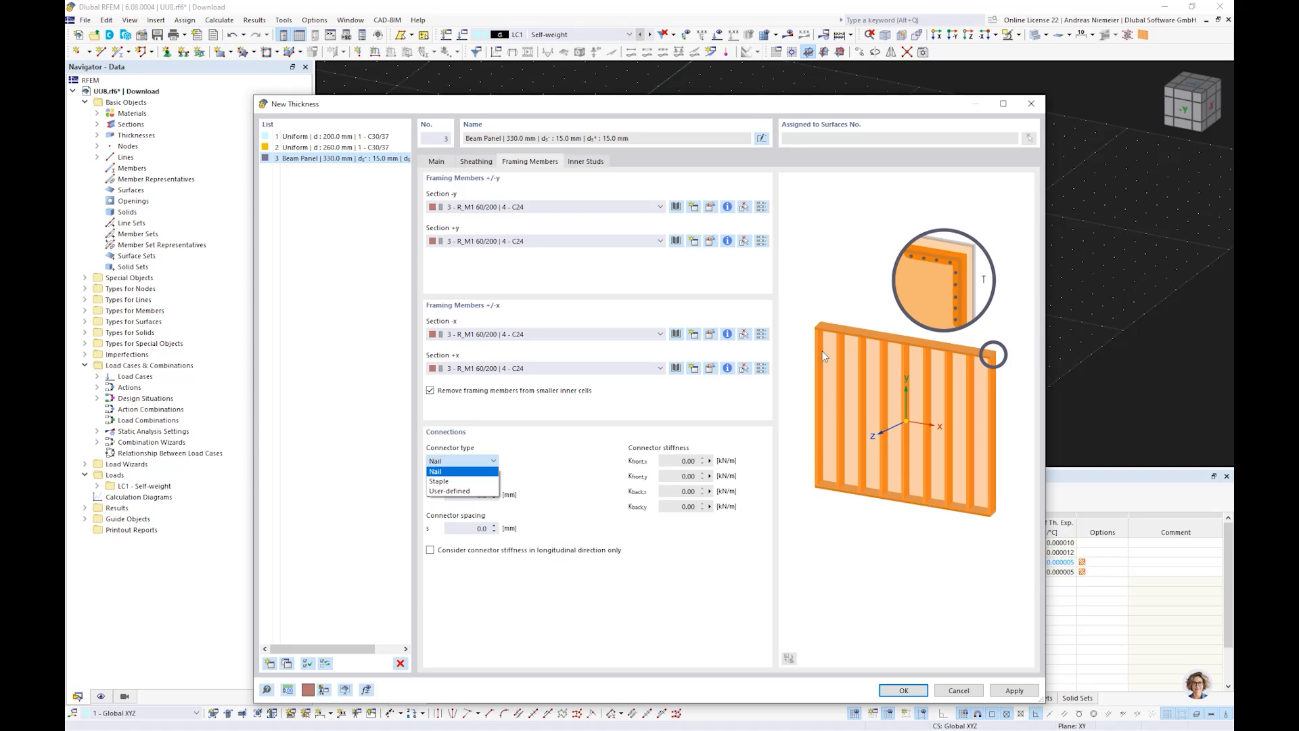
click(469, 481)
click(454, 494)
double_click(454, 494)
text(1,5)
key(Tab)
text(40)
key(Tab)
text(75)
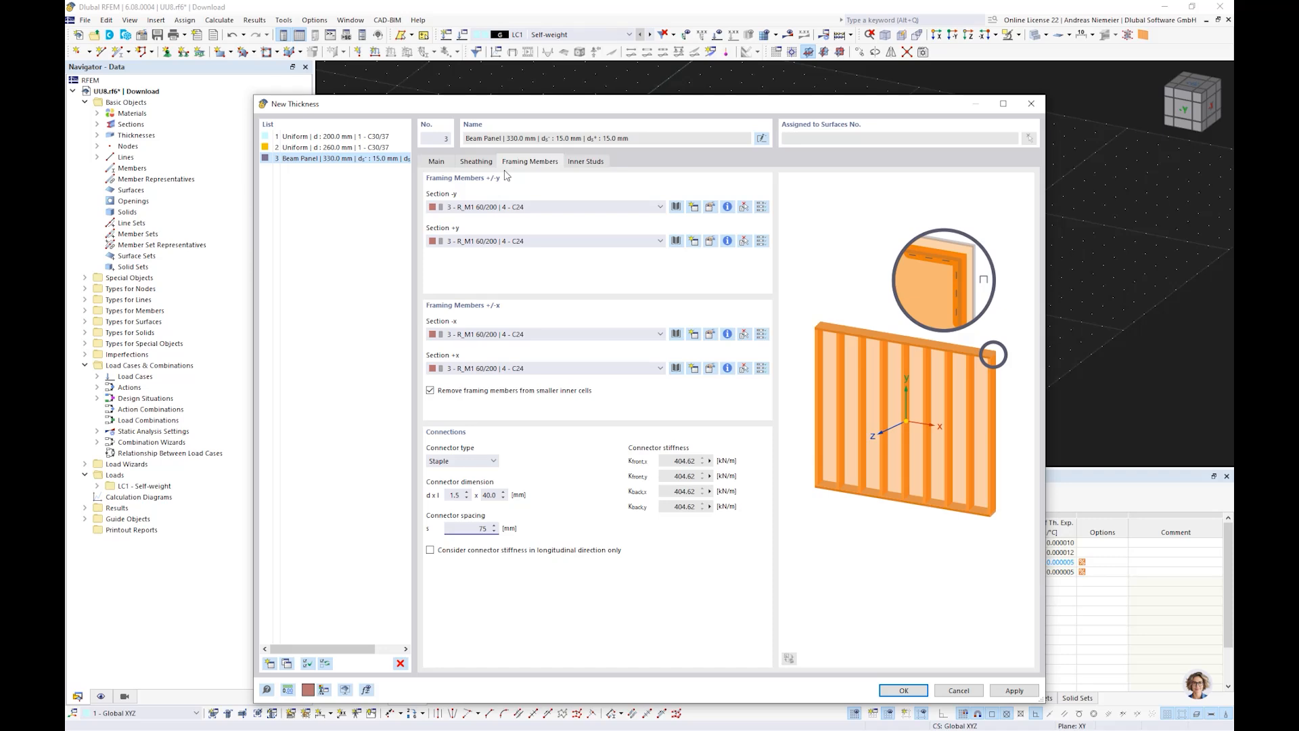
Assign the R_M1 60/200 C24 section to the inner studs and set their spacing to 625 mm.
click(577, 162)
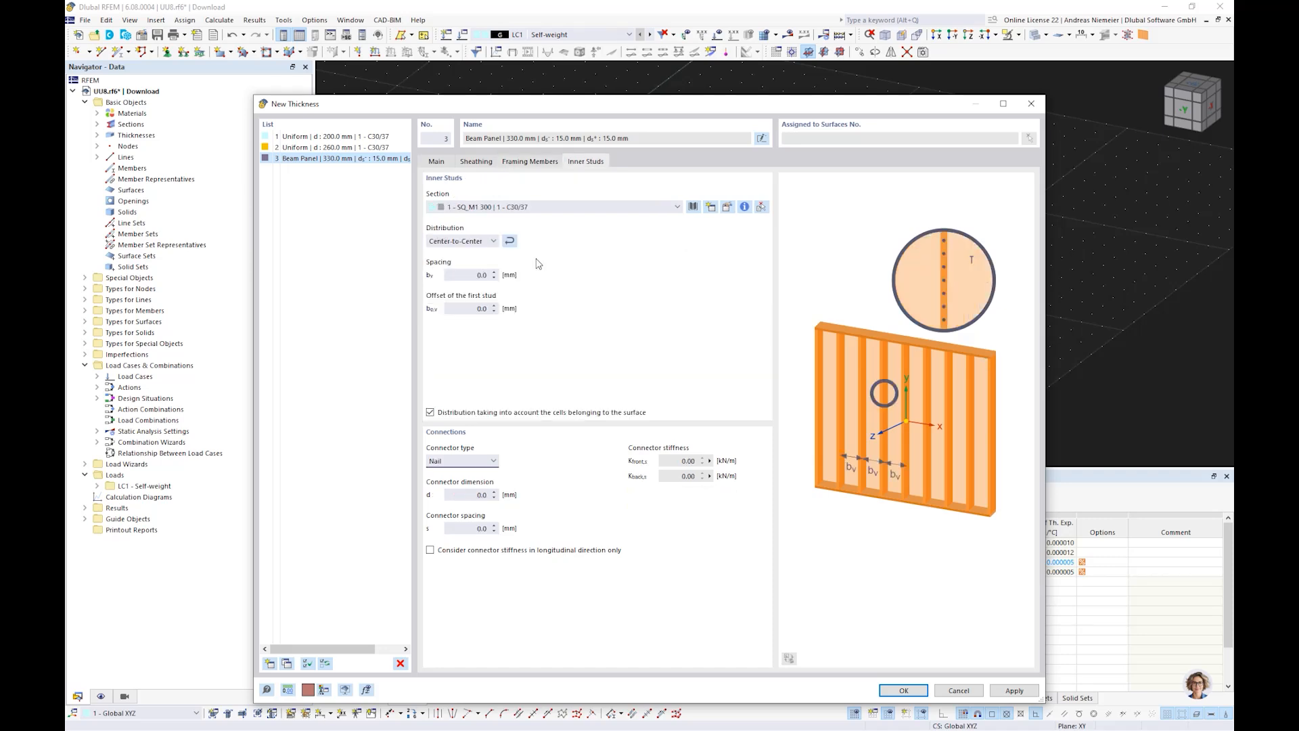
click(472, 208)
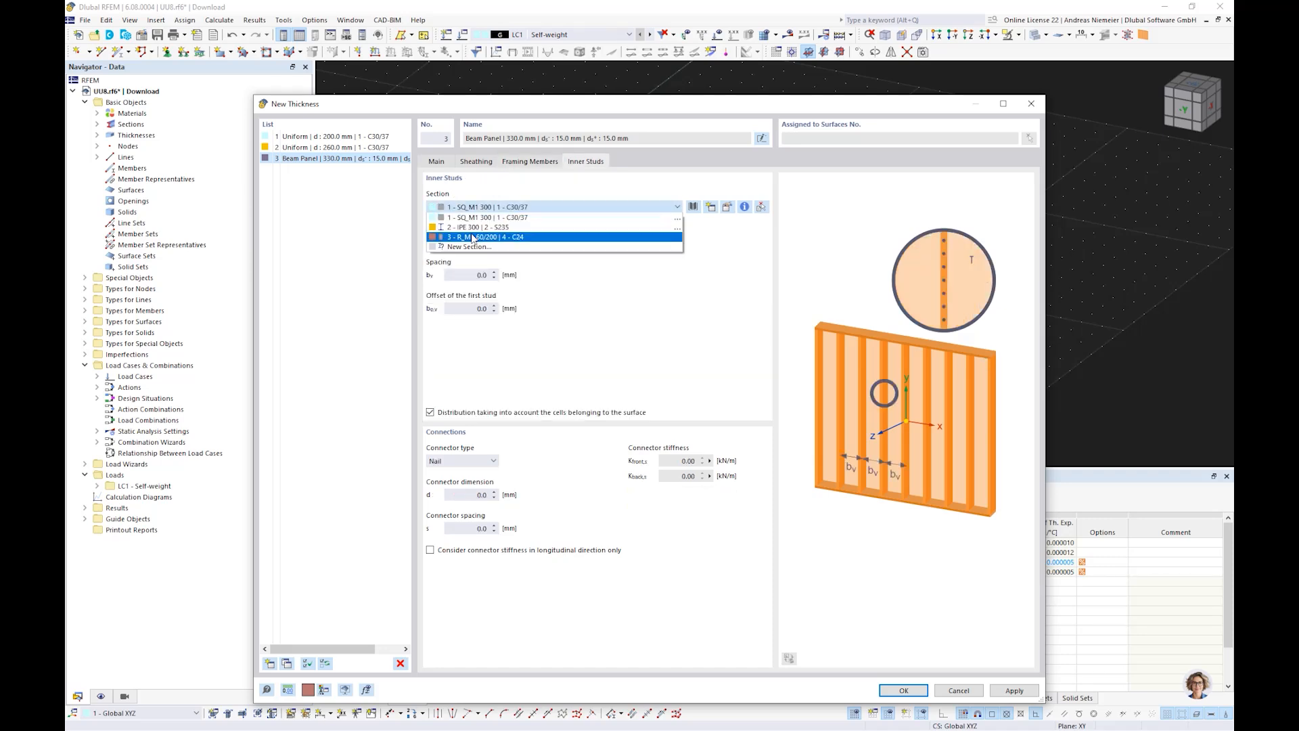
click(472, 237)
double_click(478, 275)
text(625)
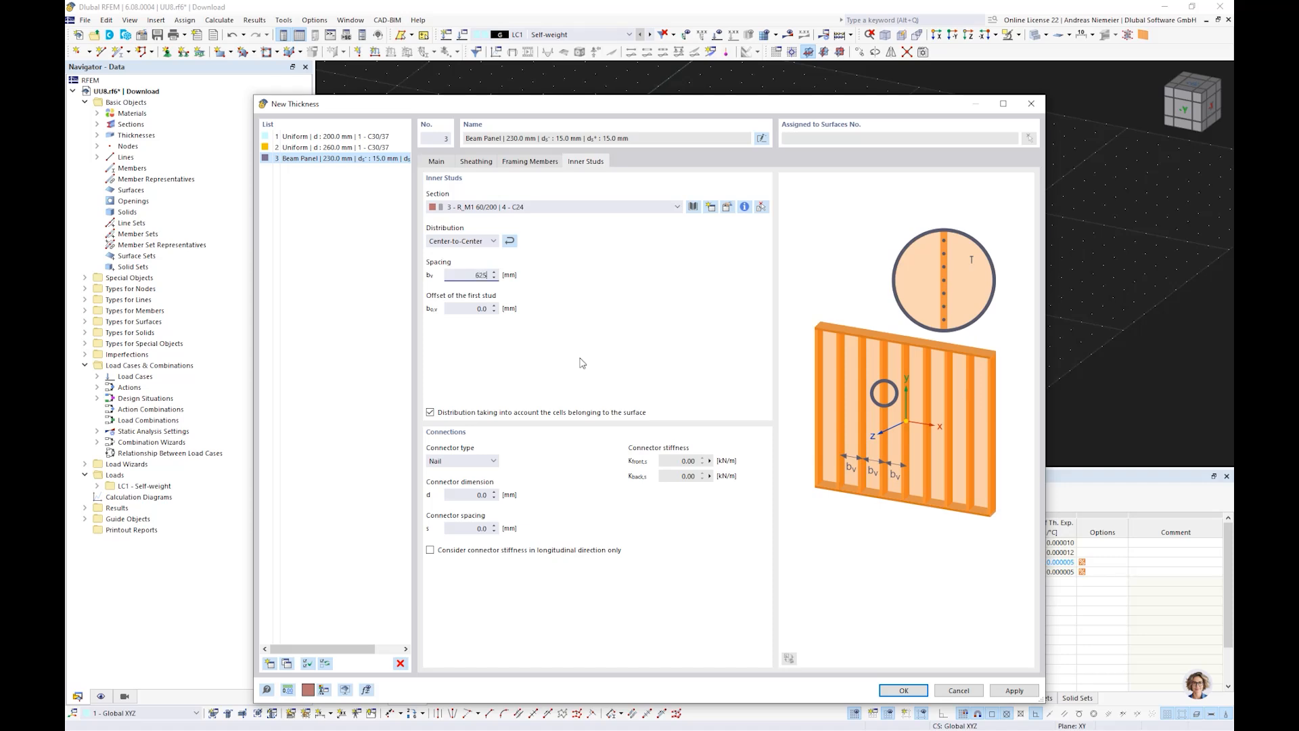
Connect the inner studs with staples of 1.5 x 40 mm at 75 mm spacing.
click(459, 466)
click(456, 489)
click(455, 495)
text(1)
text(,5)
key(Tab)
text(75)
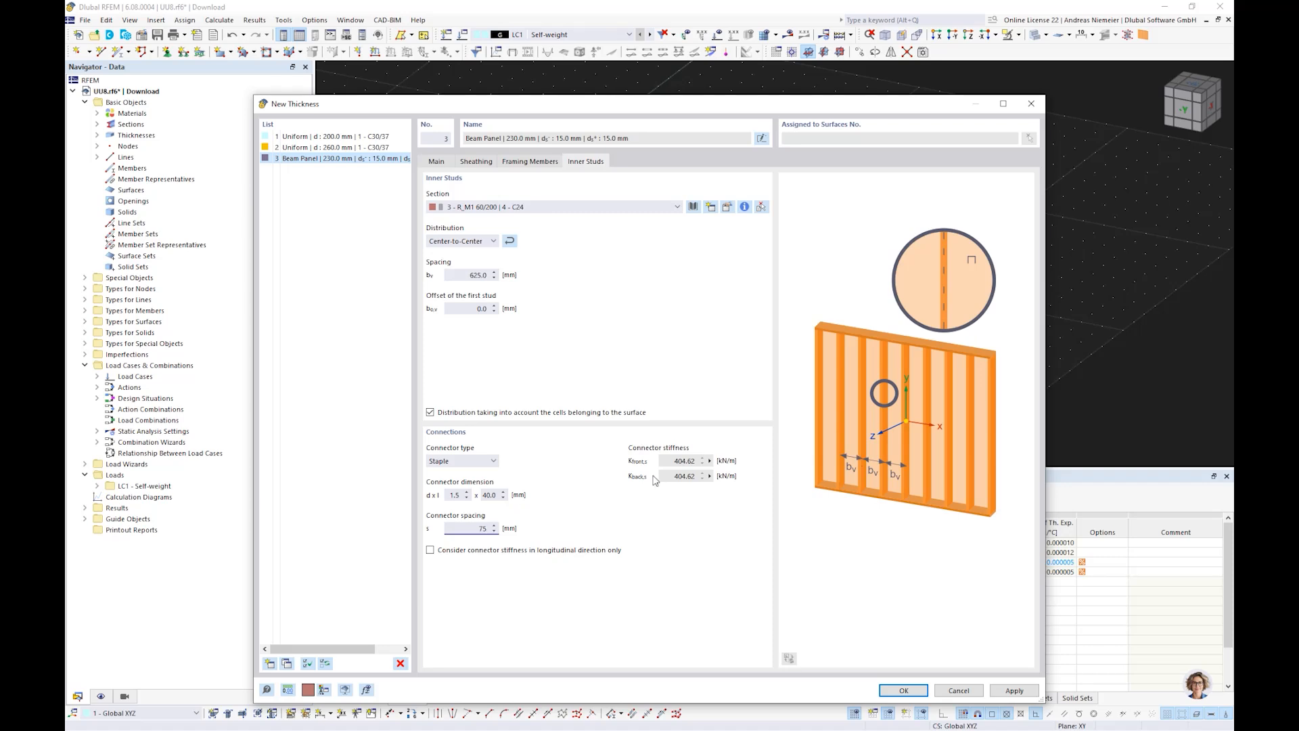
Accept the beam panel thickness for the template surface and complete the copy with its lines linked by surfaces.
click(904, 690)
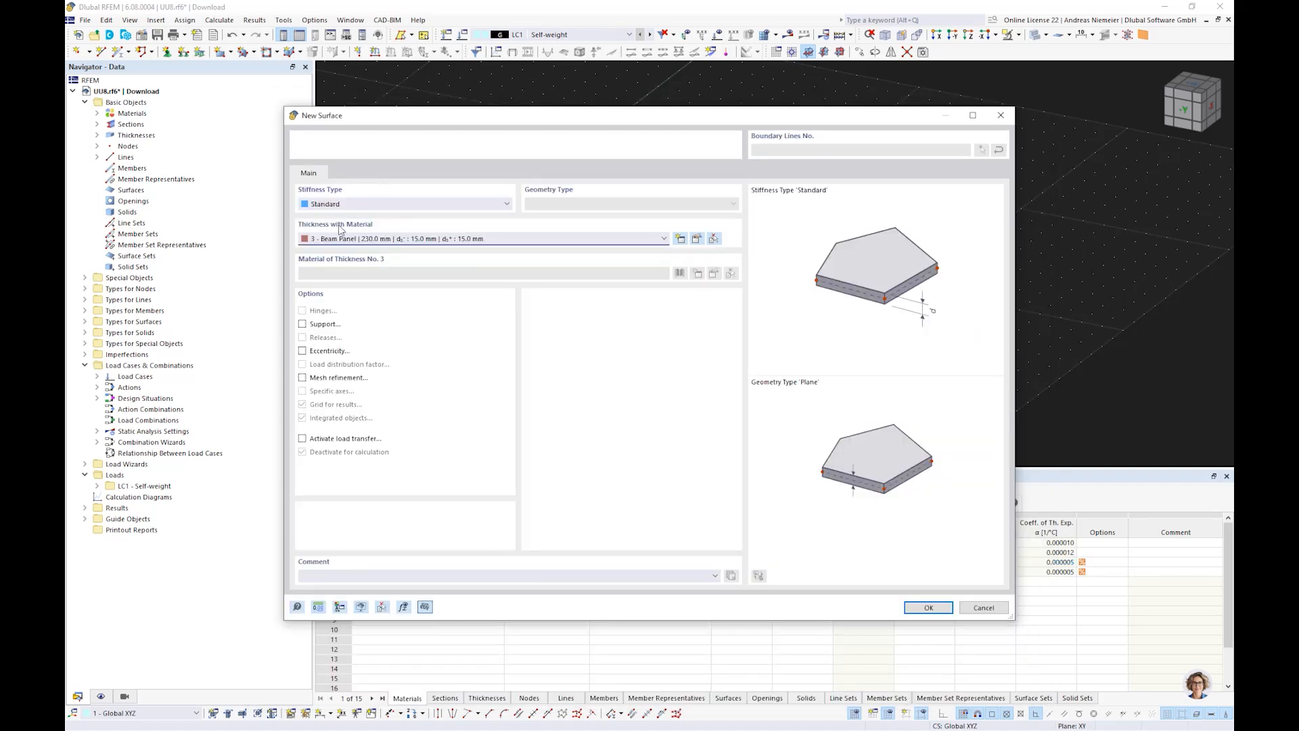
click(910, 608)
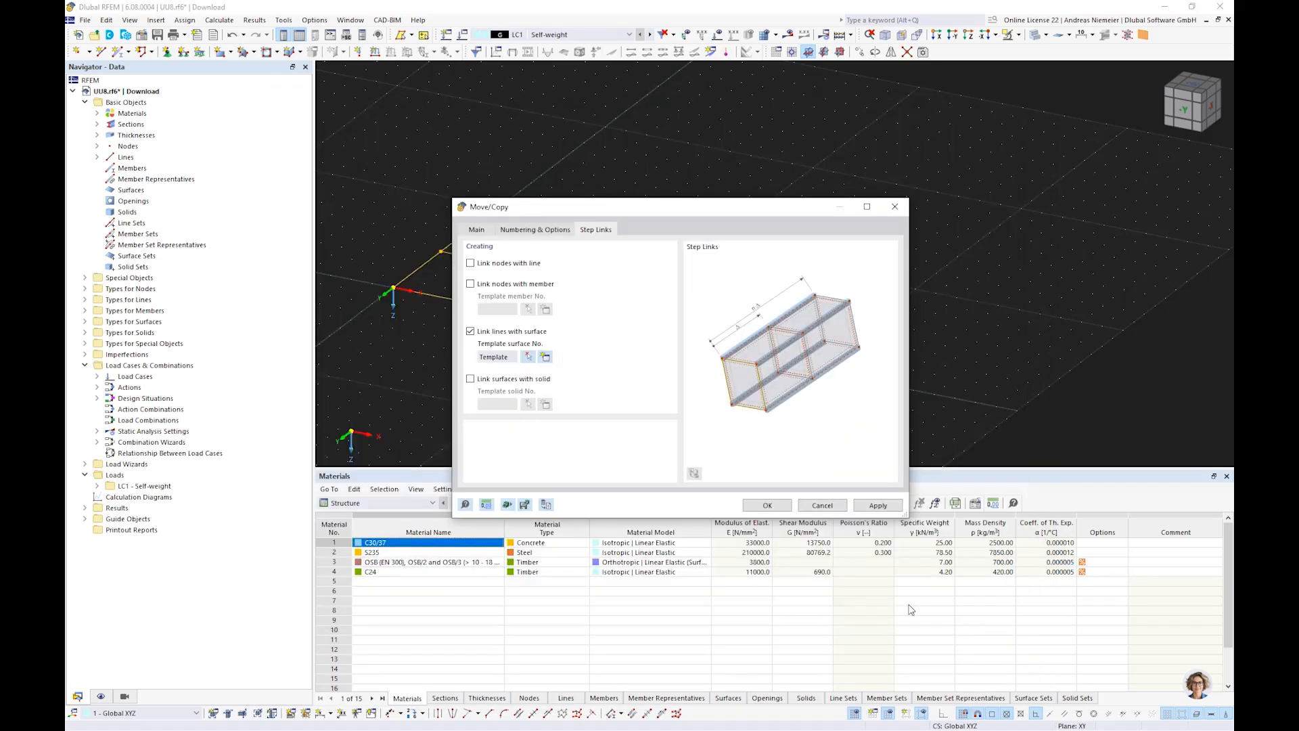
click(767, 506)
click(782, 404)
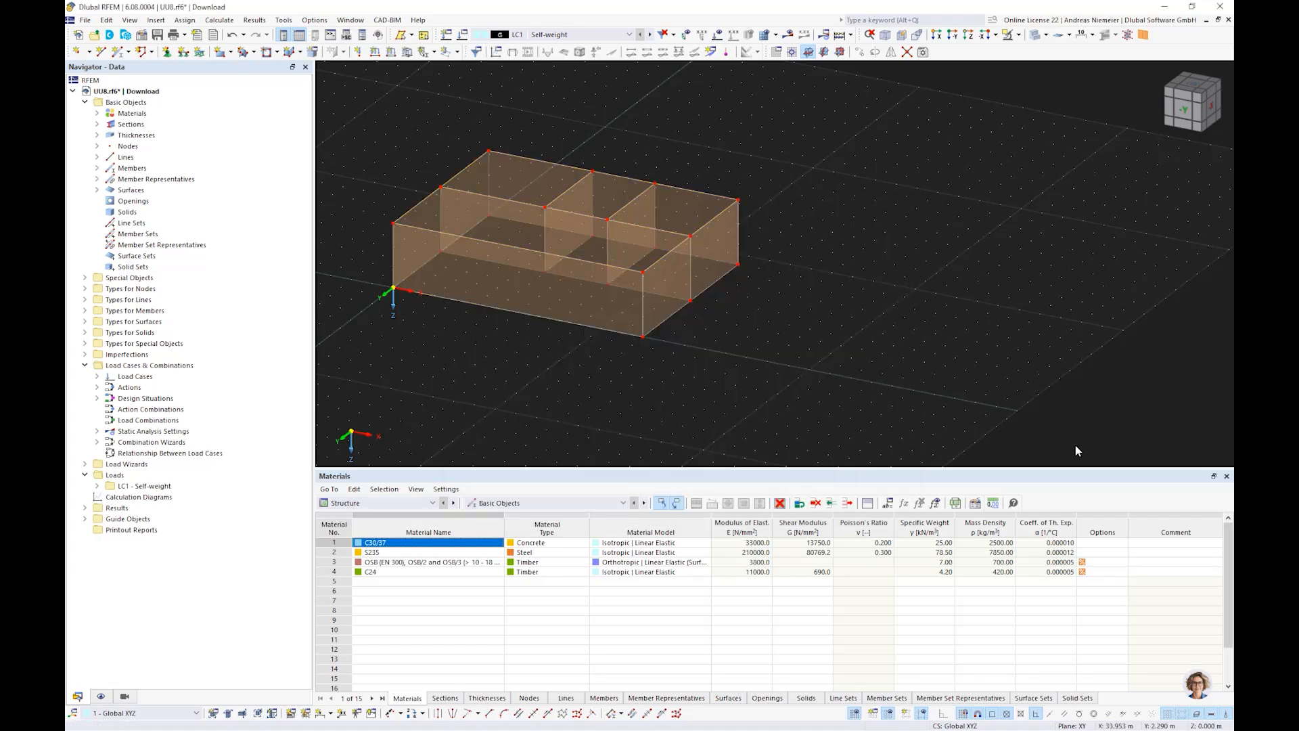
Assign hinged line supports to all base lines of the walls.
middle_drag(487, 357, 624, 438)
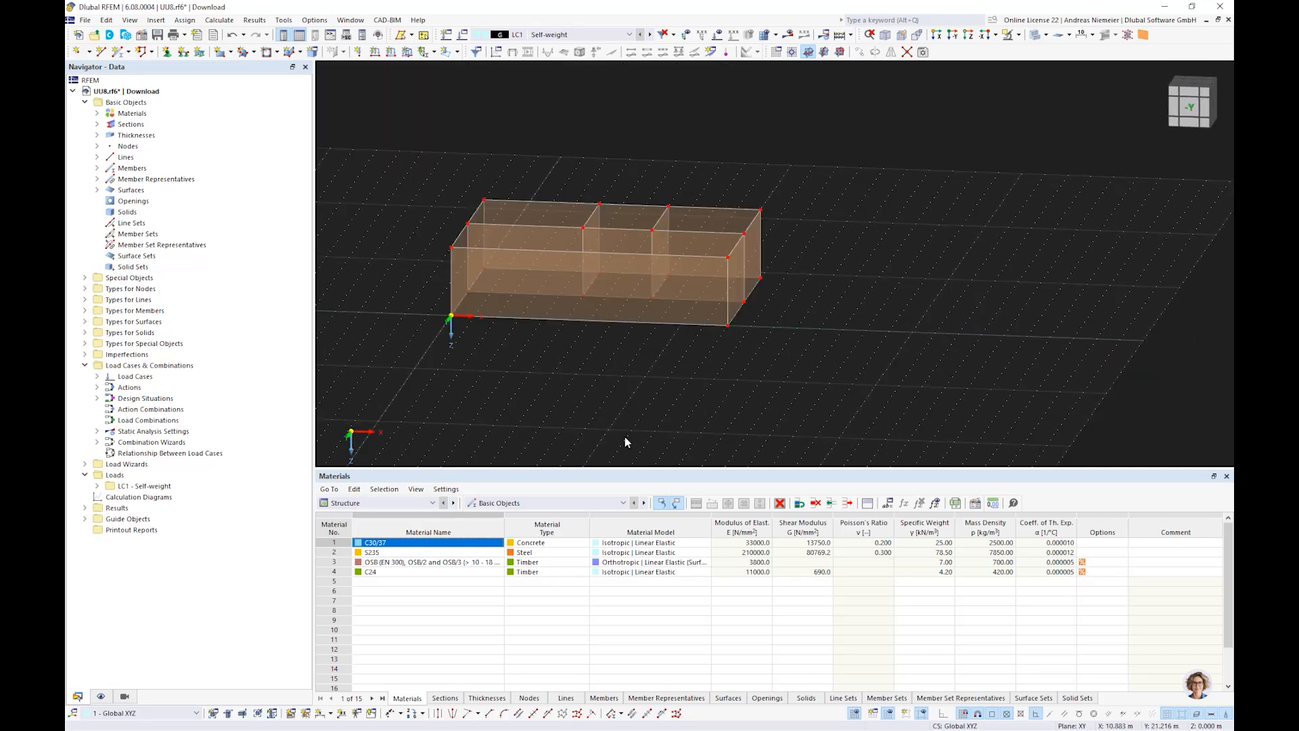
click(183, 51)
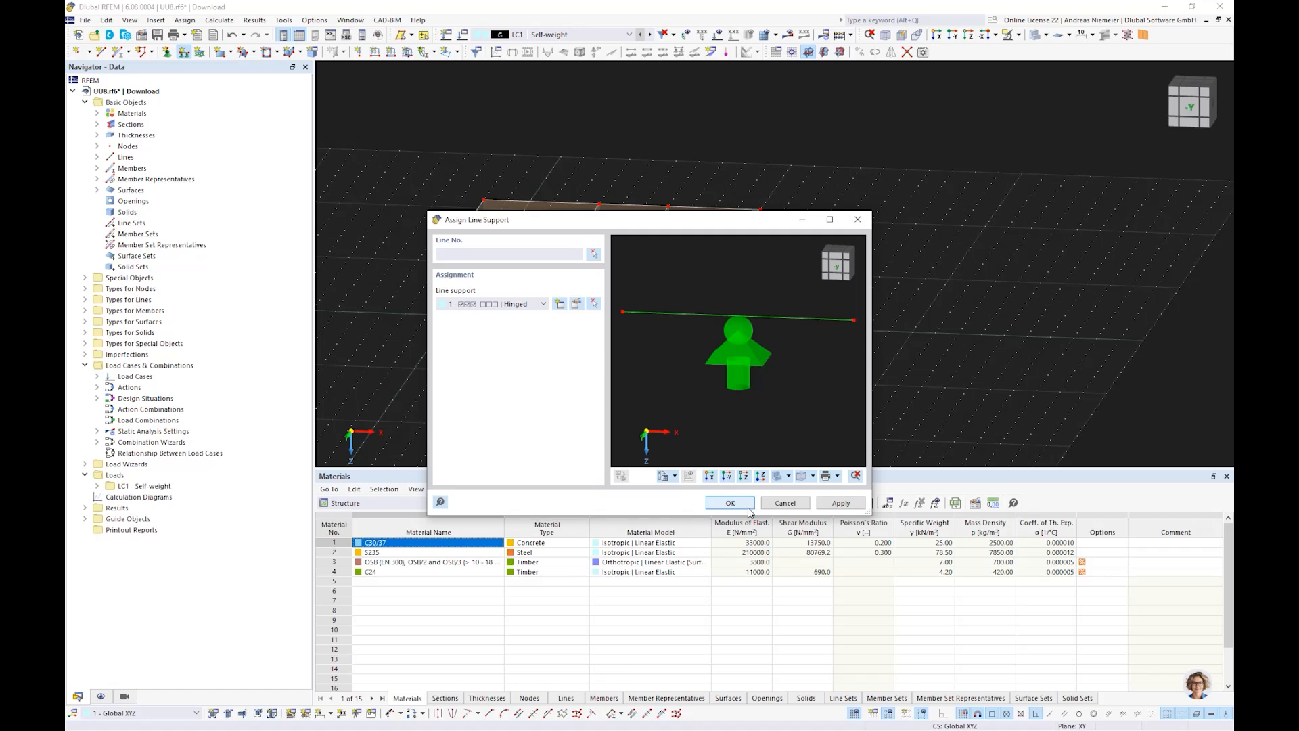
click(749, 508)
drag(417, 254, 787, 354)
ctrl+middle_drag(844, 291, 663, 357)
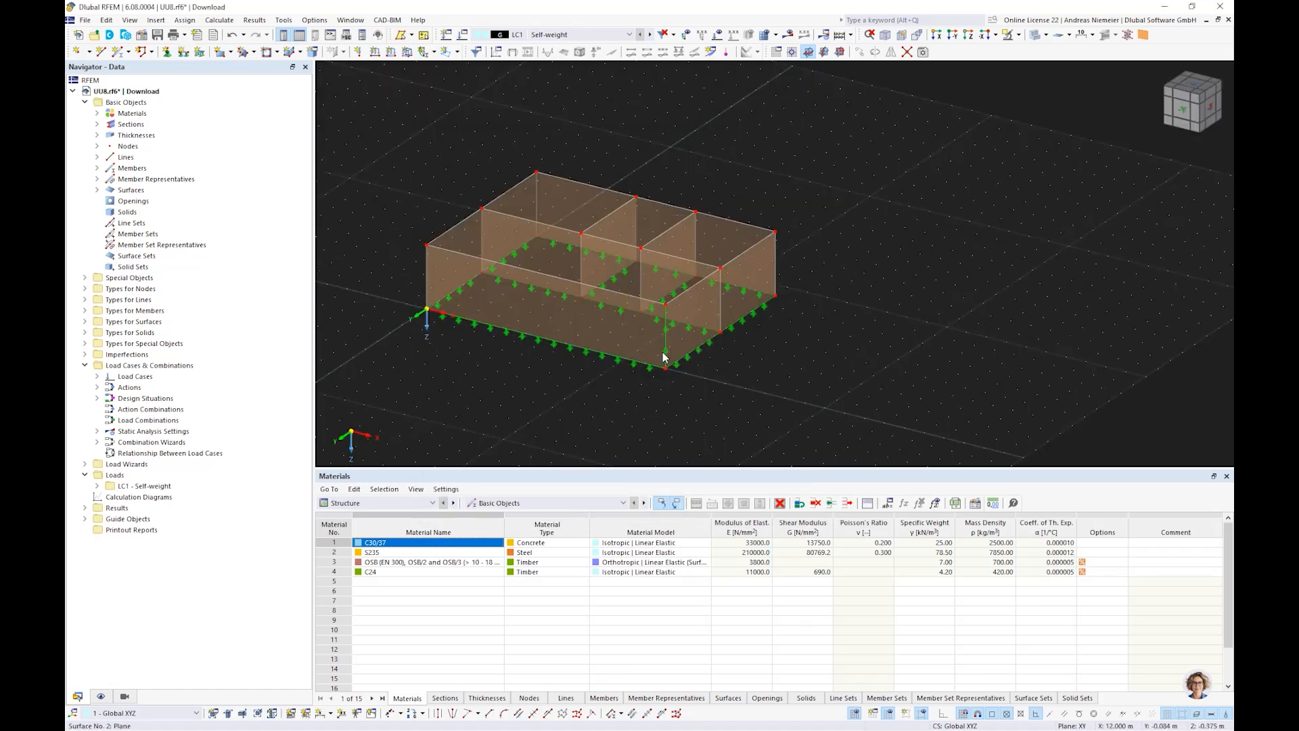
Delete the stray line support on the vertical corner edge of the front wall.
scroll(664, 357, up, 3)
key(Delete)
scroll(764, 387, down, 3)
middle_drag(588, 413, 614, 386)
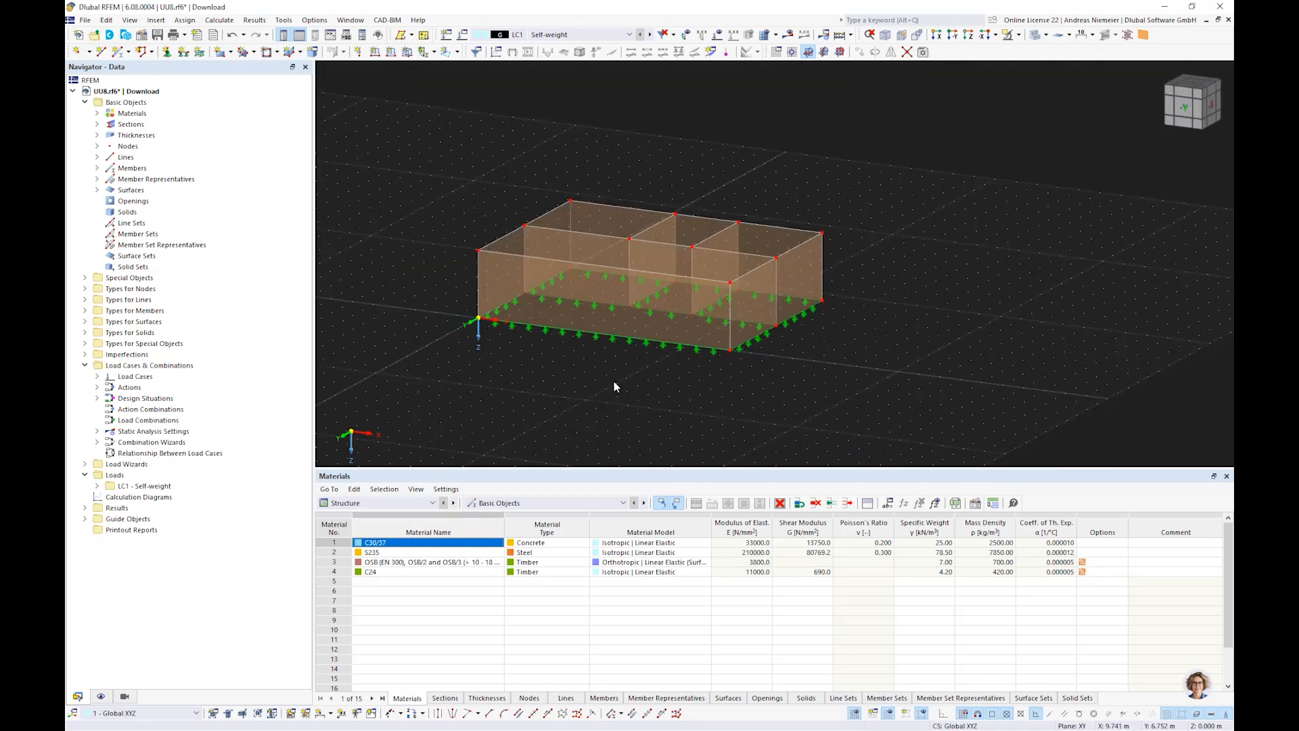
Calculate the self-weight load case, view the support reactions and switch off the result display.
click(790, 34)
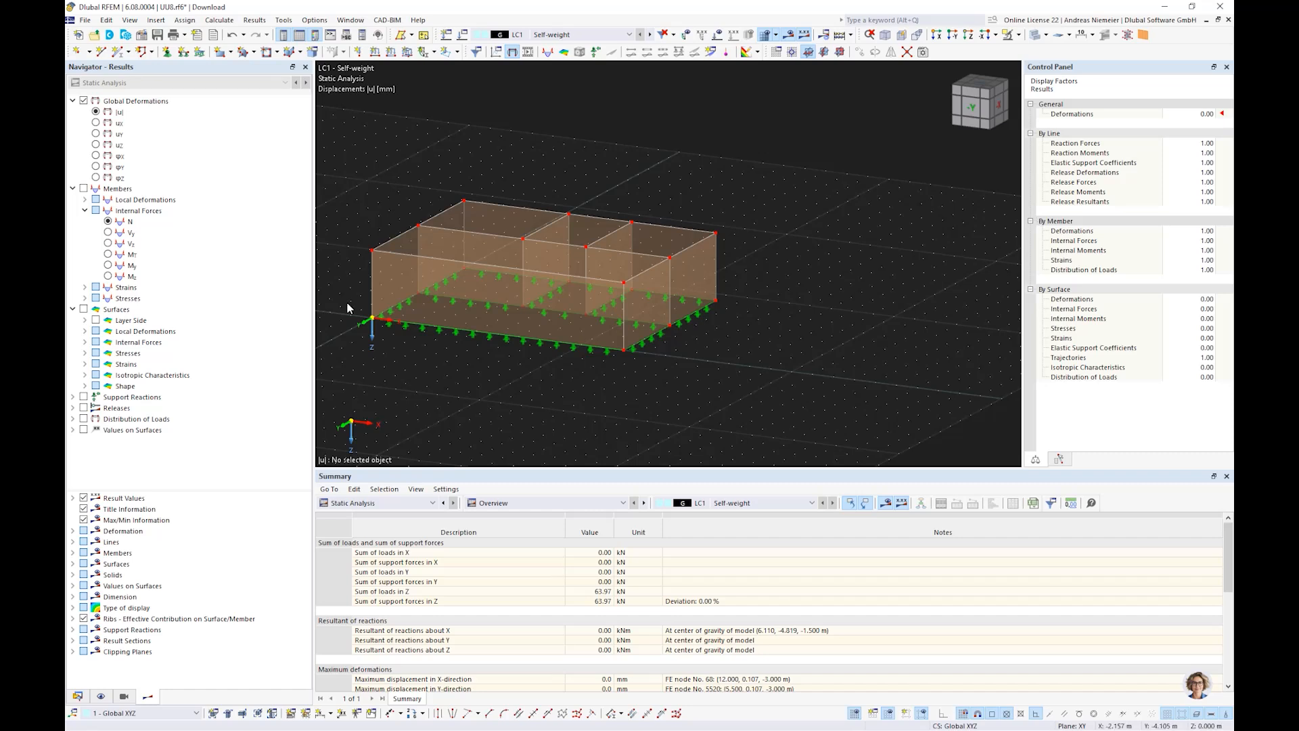
click(84, 397)
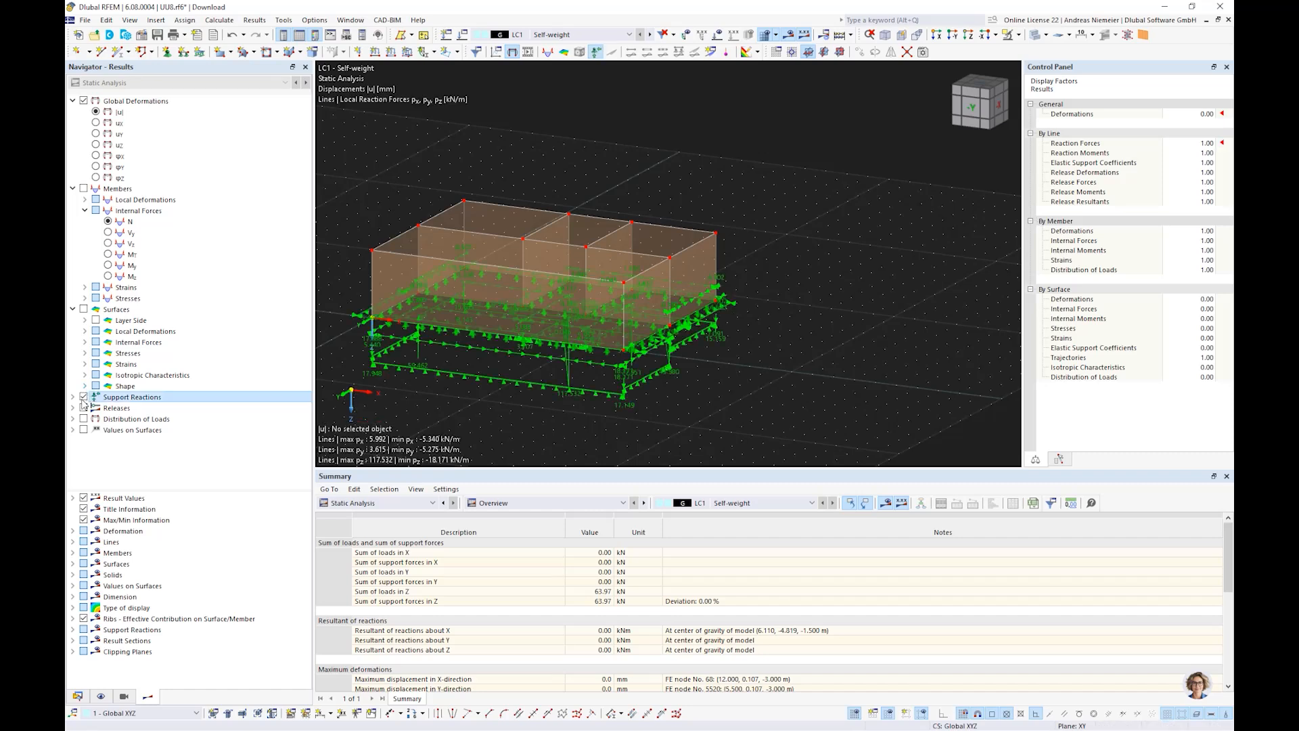
click(84, 397)
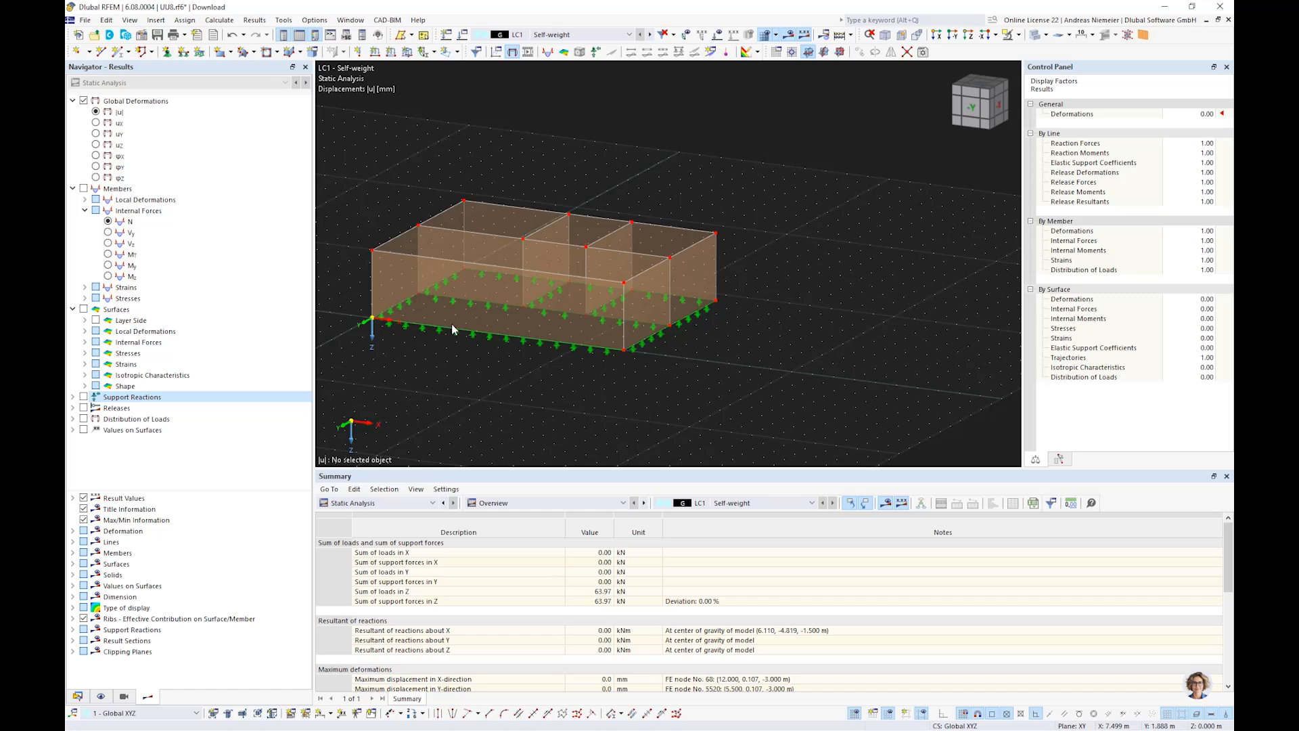
click(84, 309)
click(84, 309)
middle_drag(433, 368, 541, 378)
scroll(540, 379, up, 1)
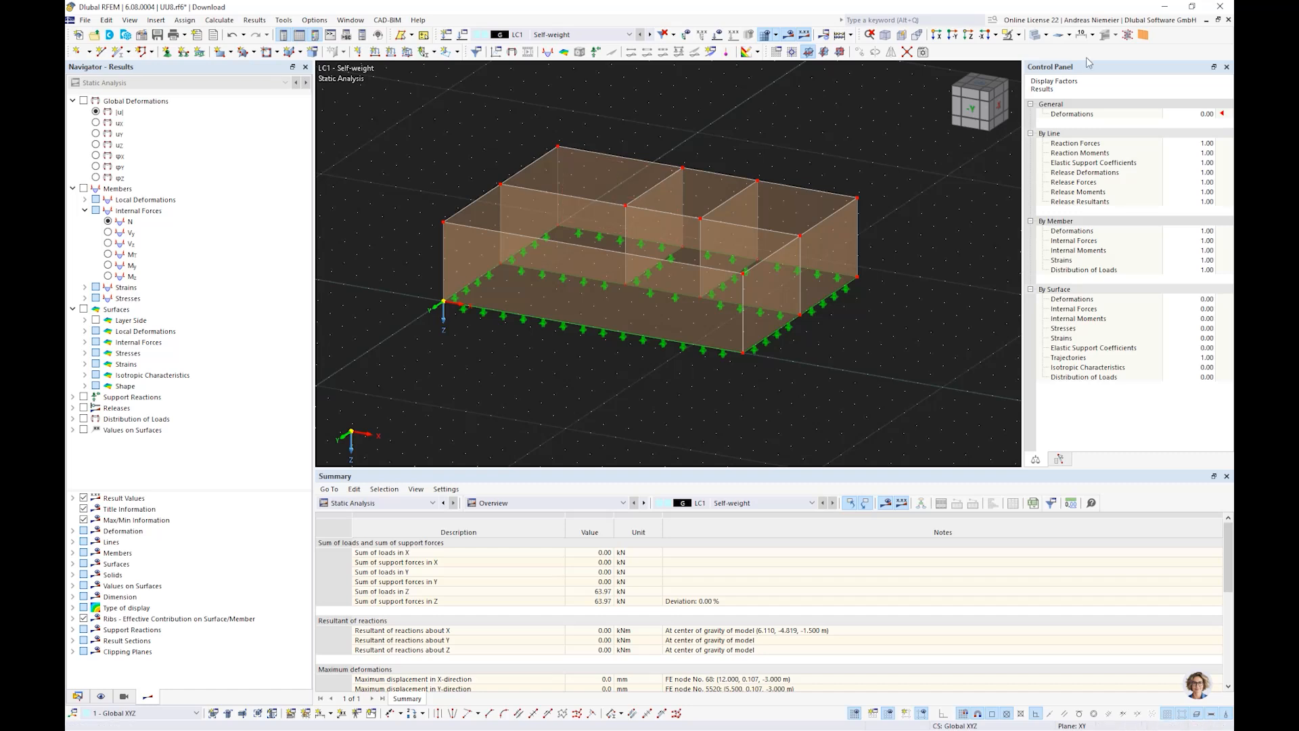
Display the beam panels' topology objects in wireframe and examine the studs, sheathing and connections at the wall corner.
click(1142, 35)
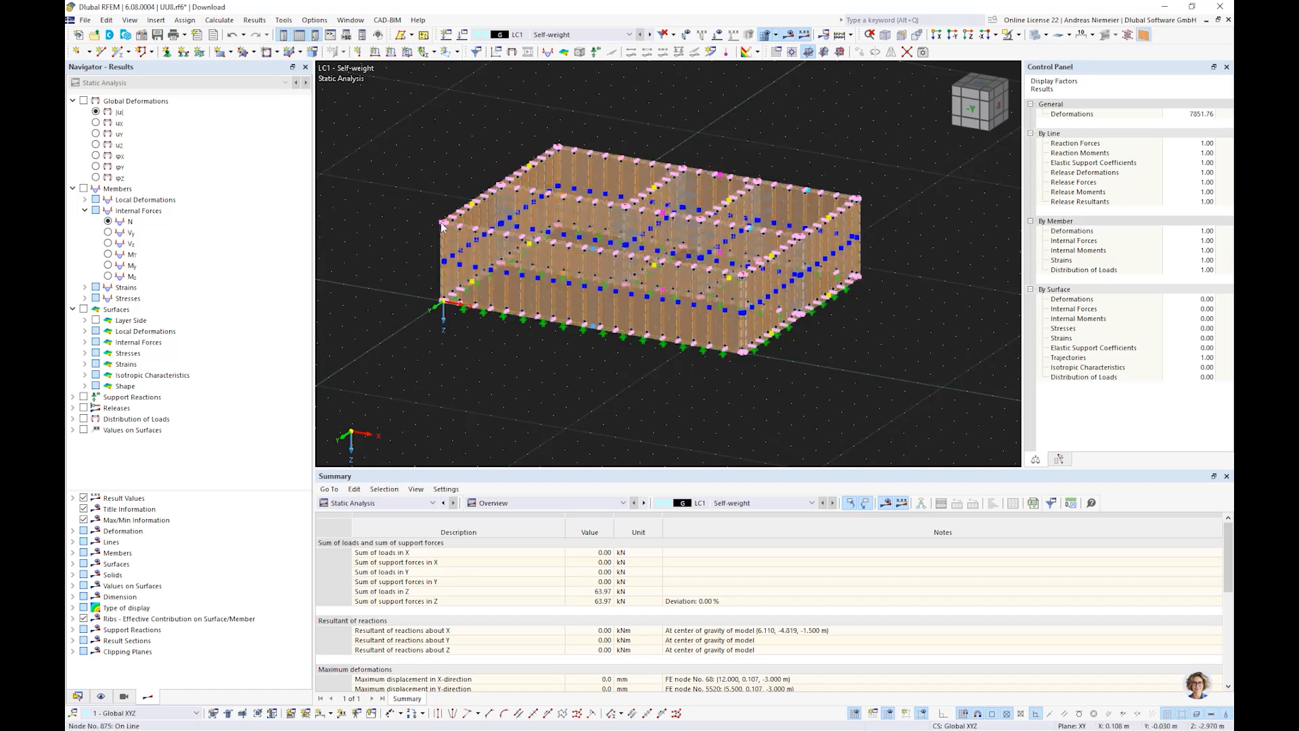
scroll(442, 227, up, 5)
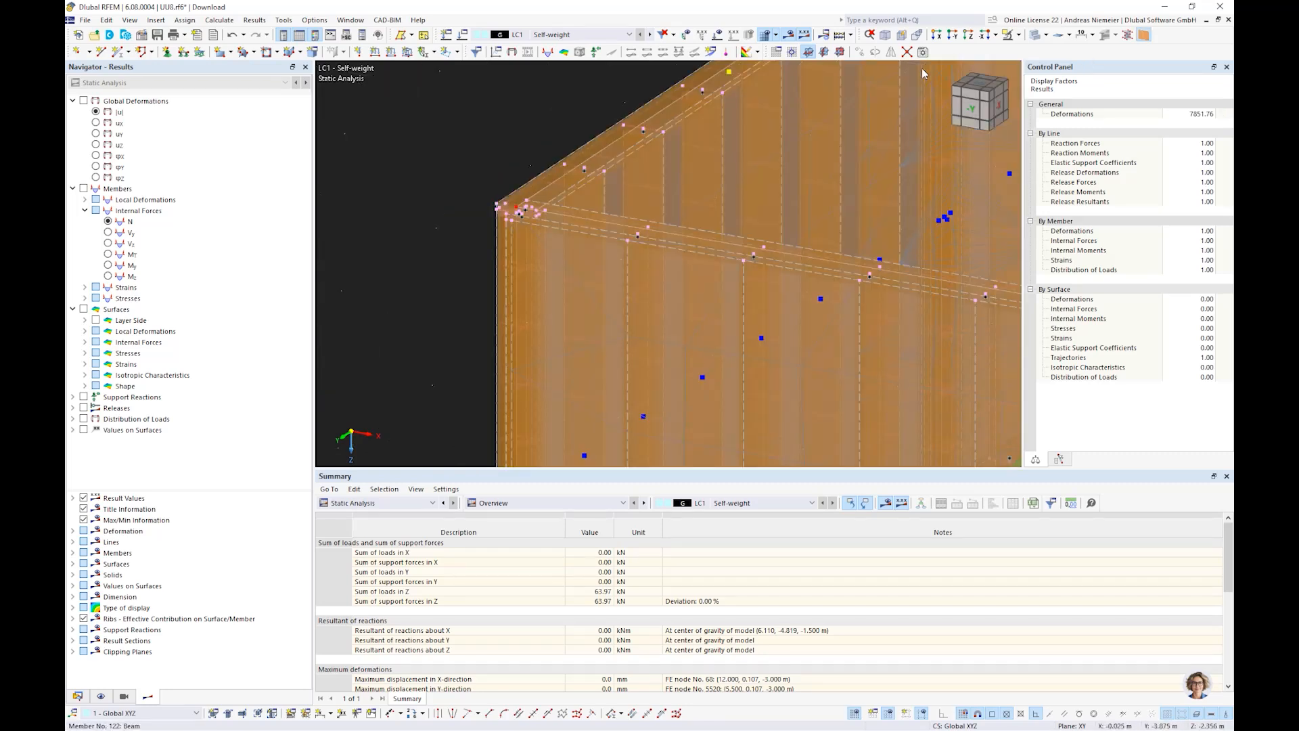
click(1035, 37)
scroll(555, 271, up, 3)
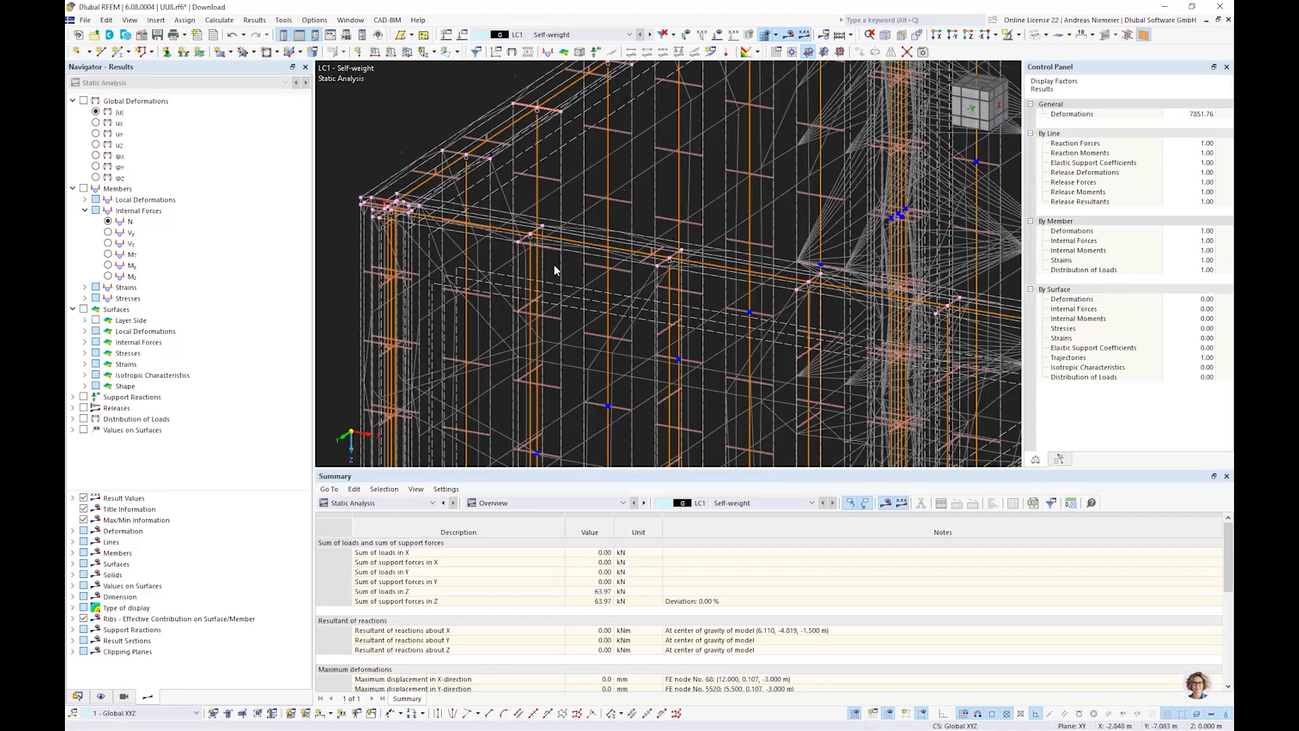
scroll(473, 264, down, 2)
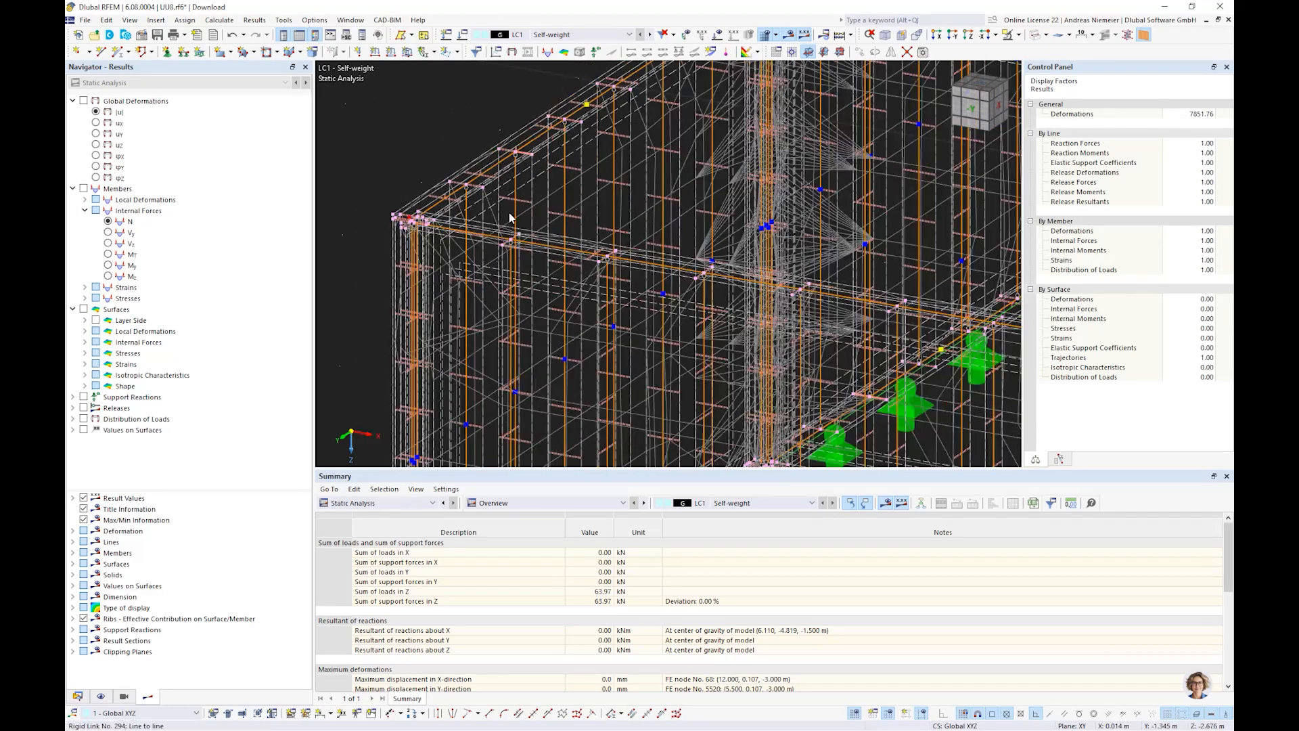
scroll(406, 188, down, 5)
ctrl+middle_drag(406, 189, 378, 144)
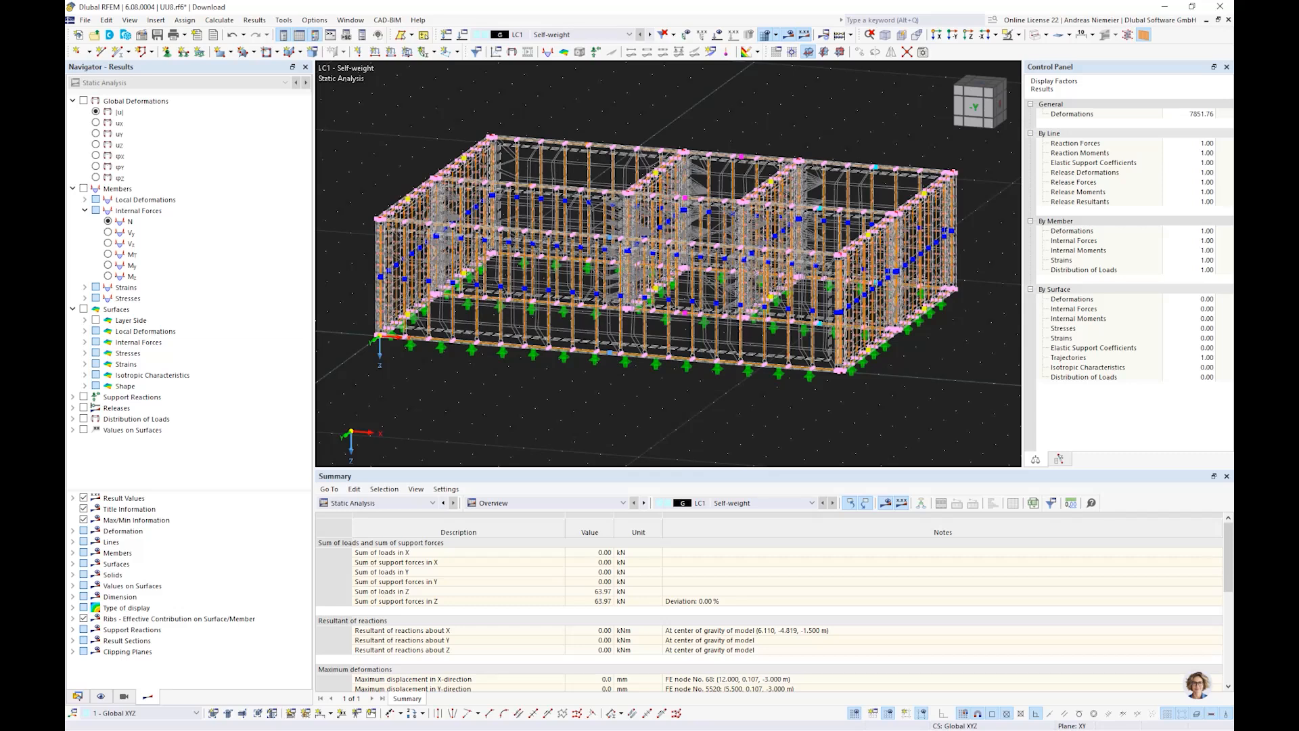
View the axial forces N in the panel members, then hide them and the beam panel topology objects.
click(84, 189)
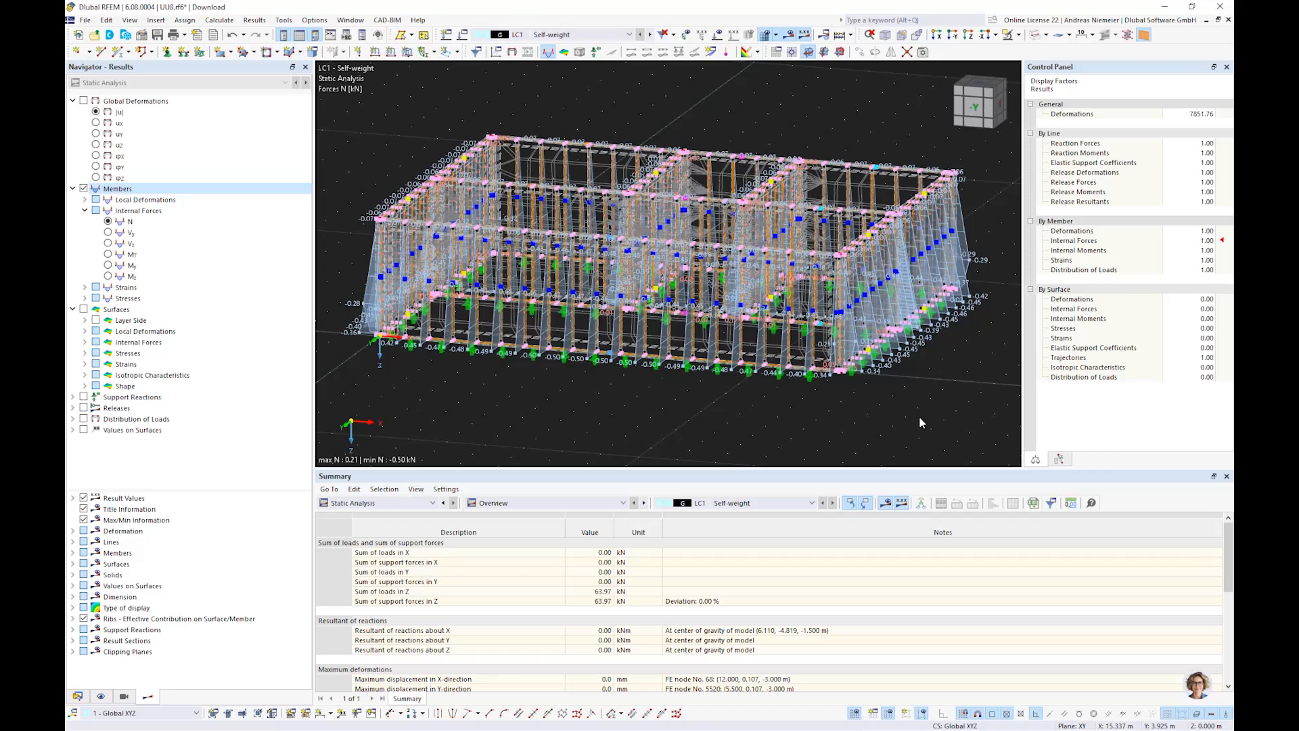
click(83, 189)
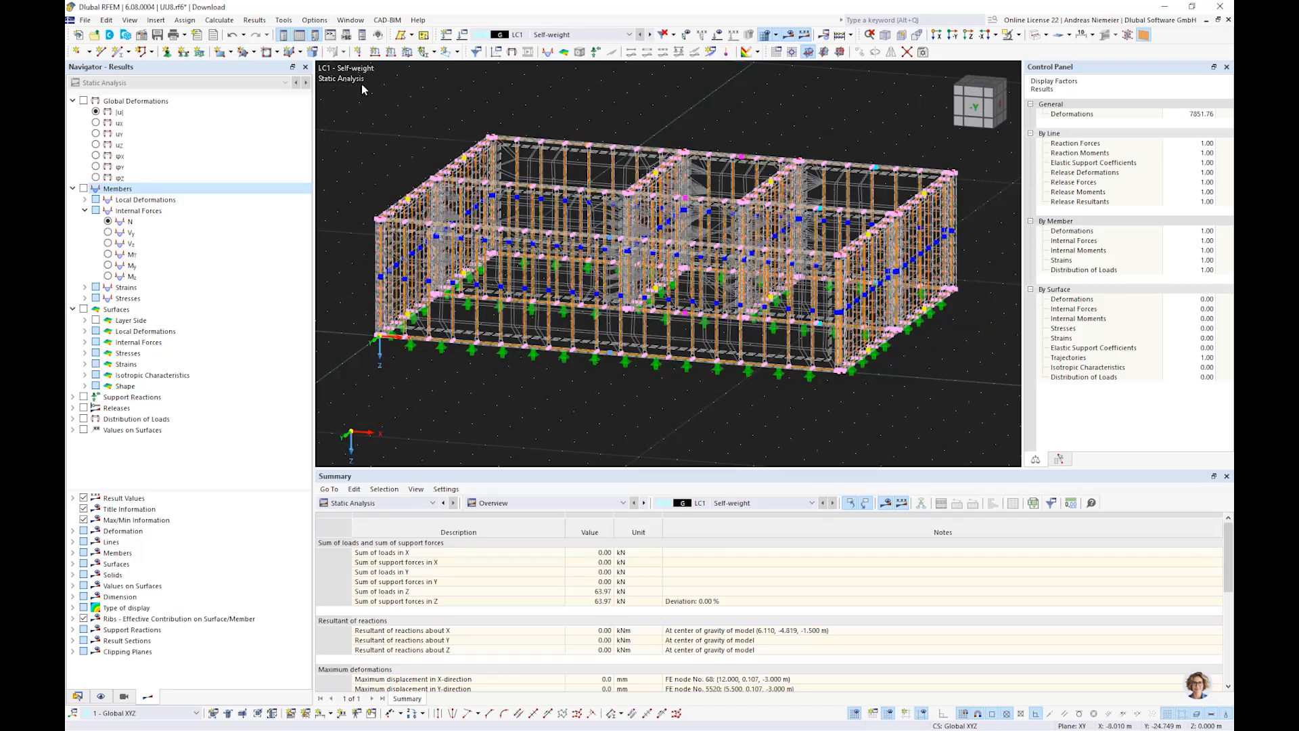
click(1143, 36)
Switch the work plane to XZ and draw two rectangular window openings side by side in the front wall.
middle_drag(635, 375, 462, 429)
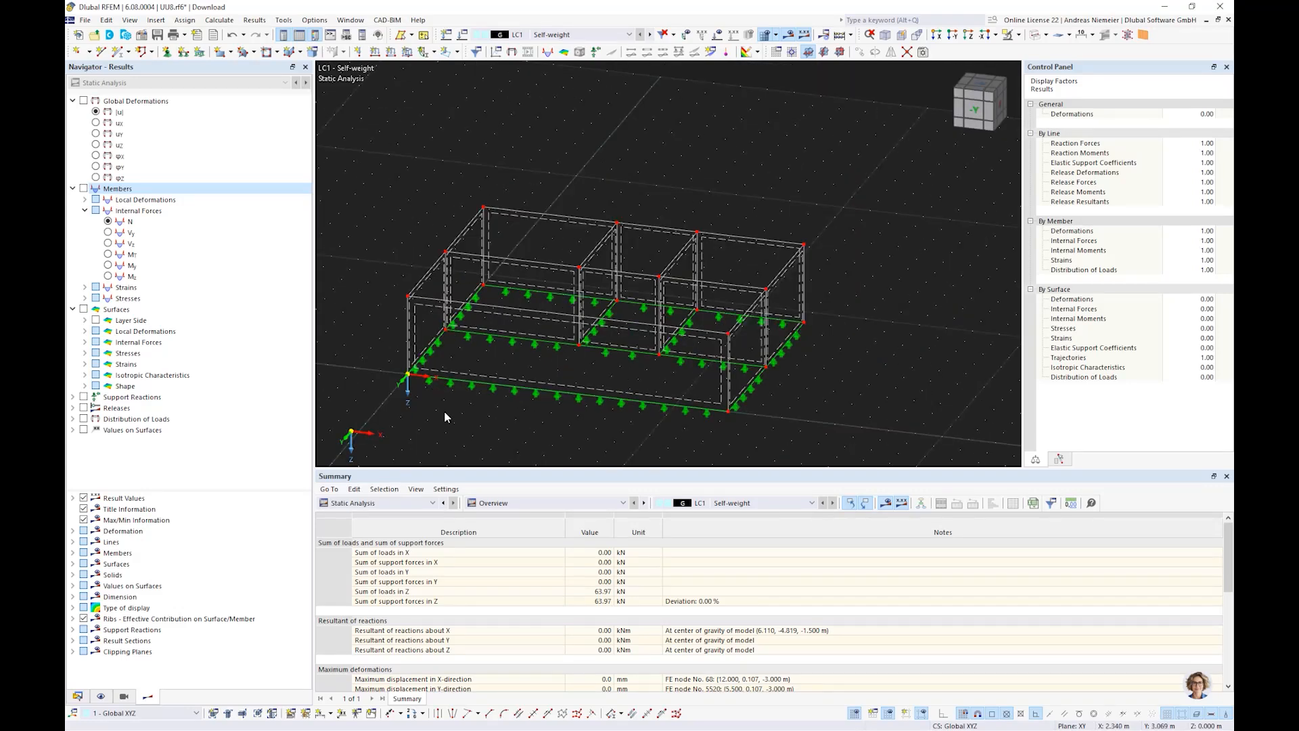
click(824, 52)
click(841, 52)
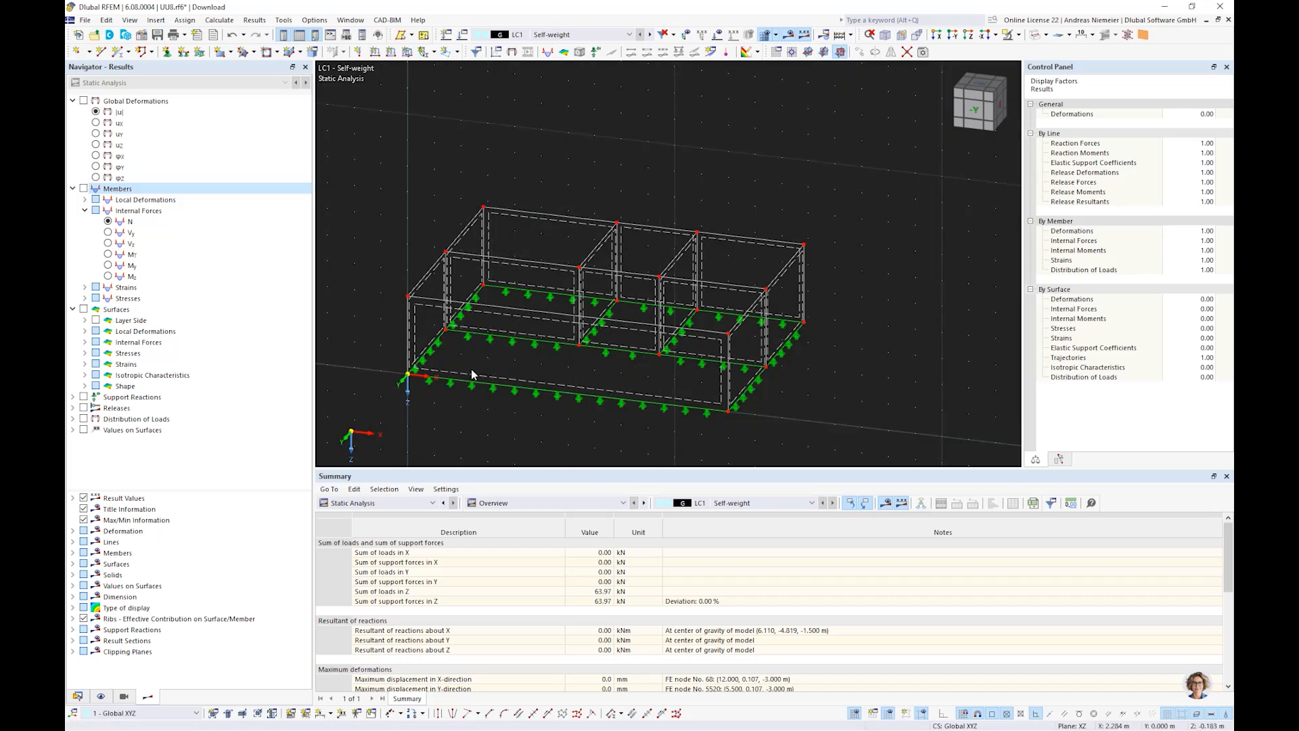
scroll(472, 374, up, 2)
ctrl+middle_drag(507, 377, 430, 304)
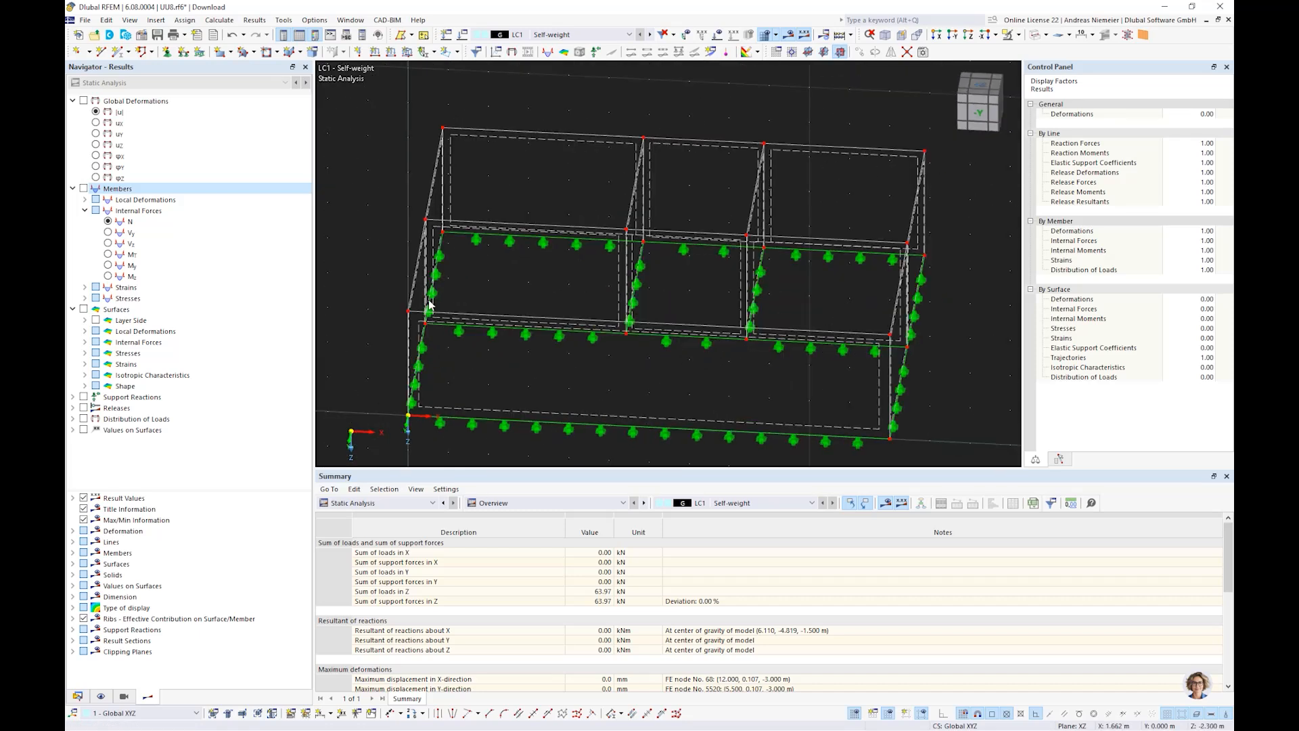
click(265, 52)
click(489, 350)
click(568, 387)
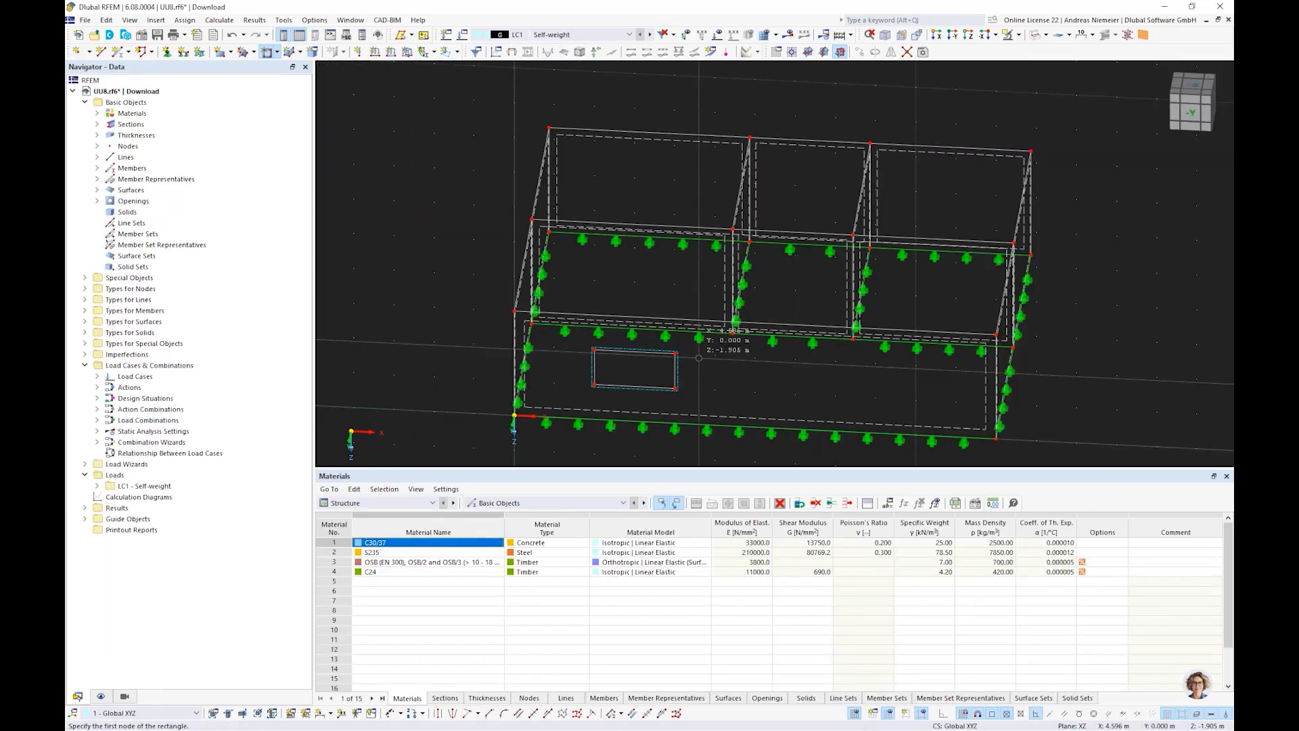
click(795, 360)
click(875, 398)
middle_drag(1096, 362, 987, 291)
scroll(986, 291, up, 1)
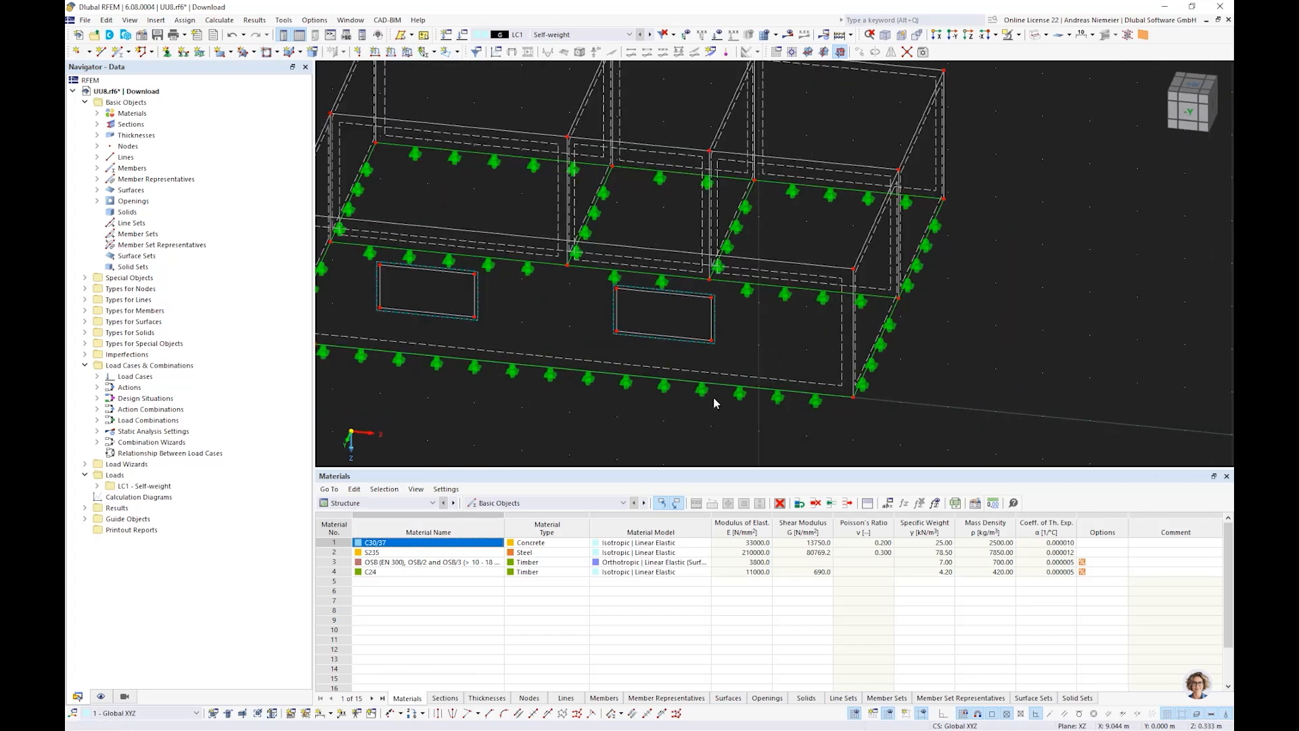
Check the beam panel topology around the openings and create surface cells in the front wall, divided vertically at the opening edges.
click(1143, 36)
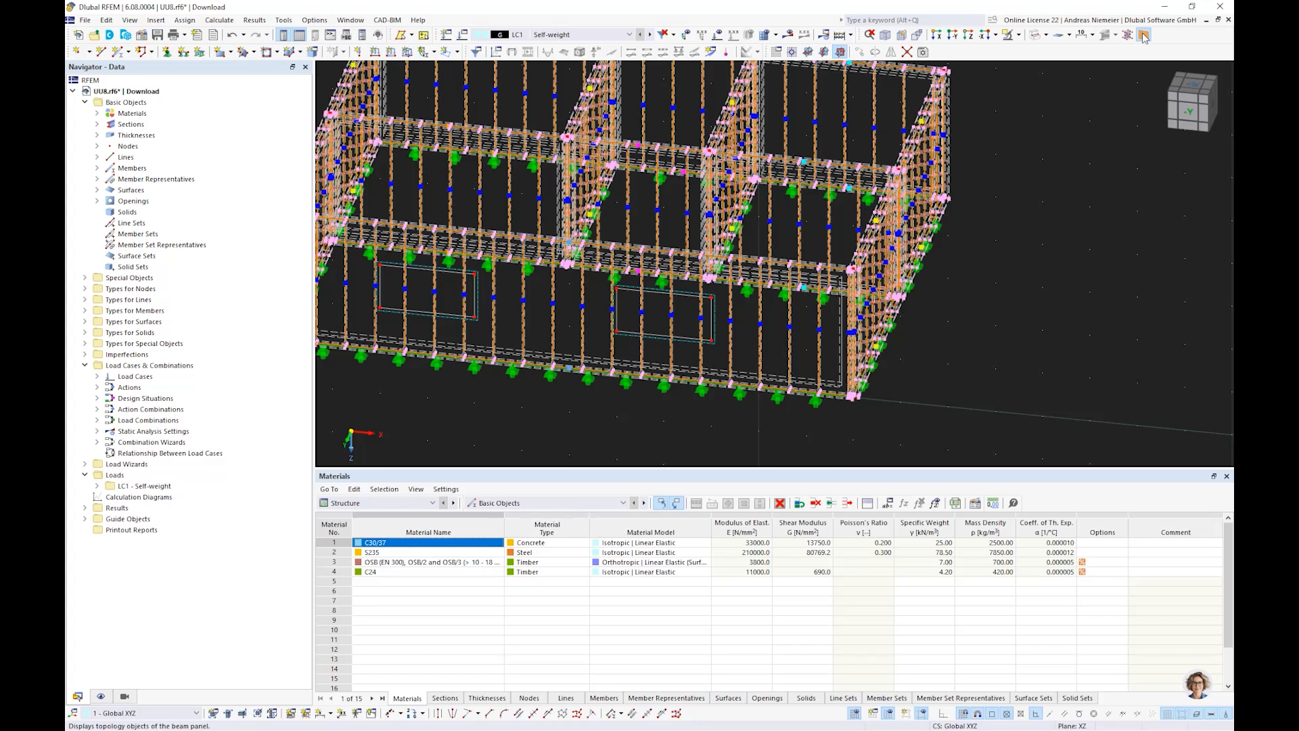
click(1143, 35)
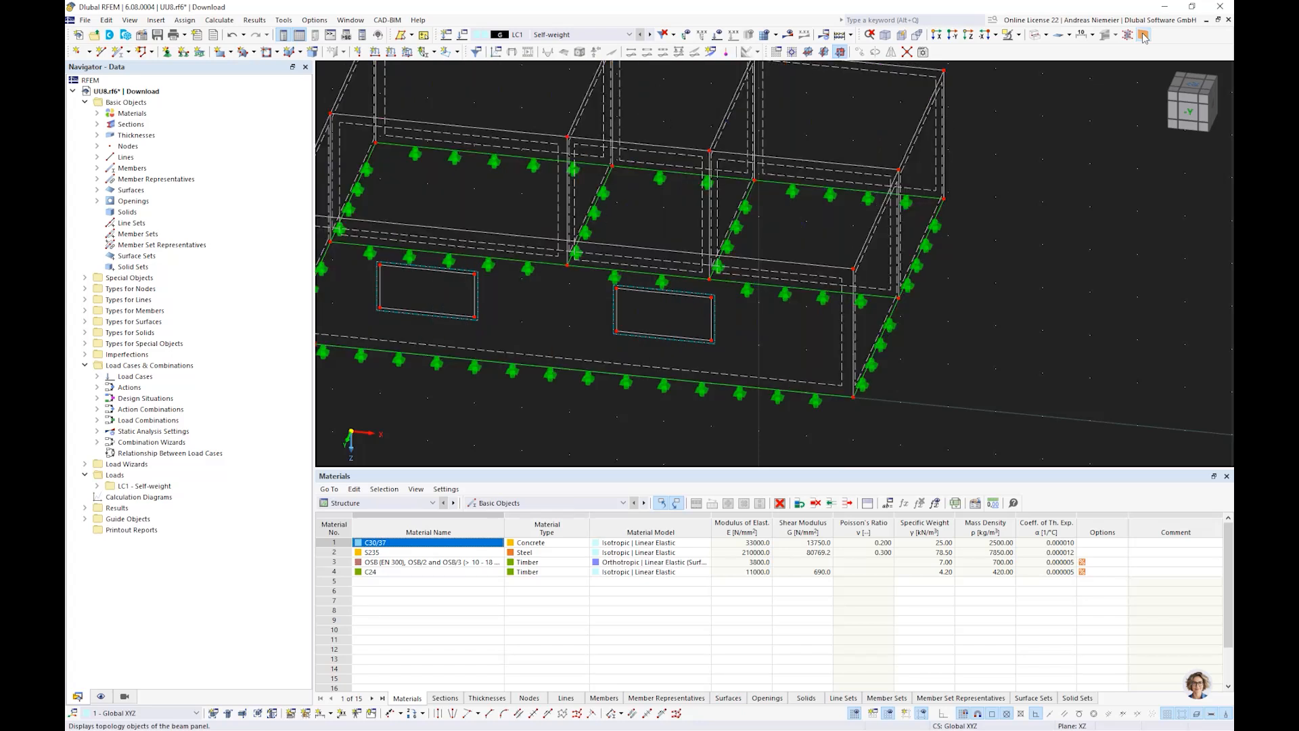
right_click(625, 369)
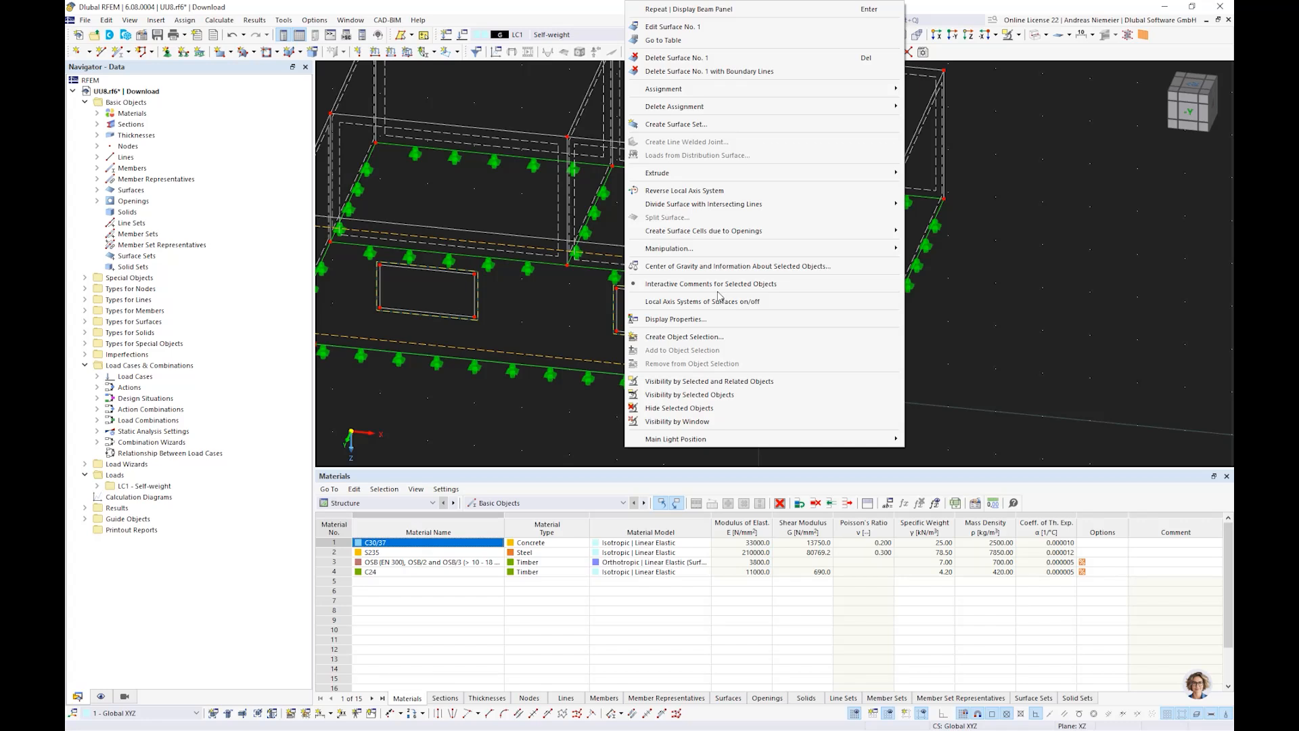
mouse_move(722, 248)
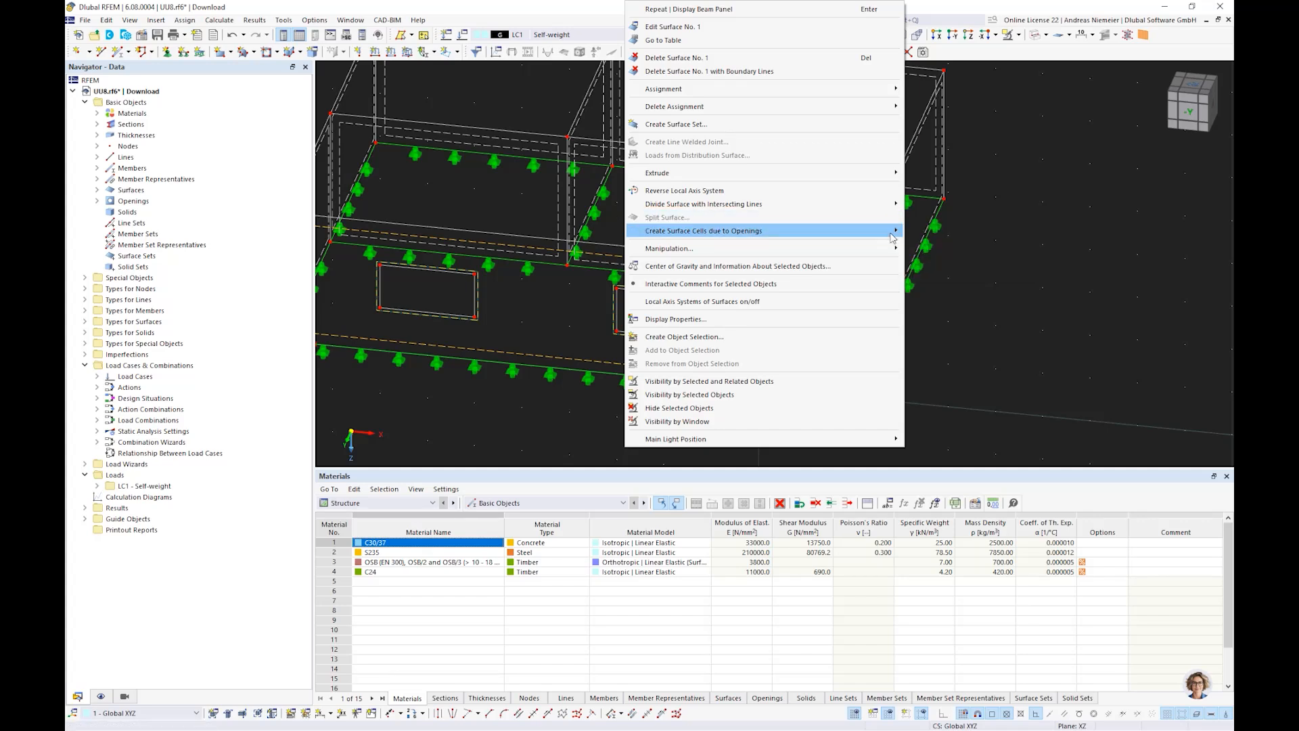
mouse_move(891, 234)
click(953, 245)
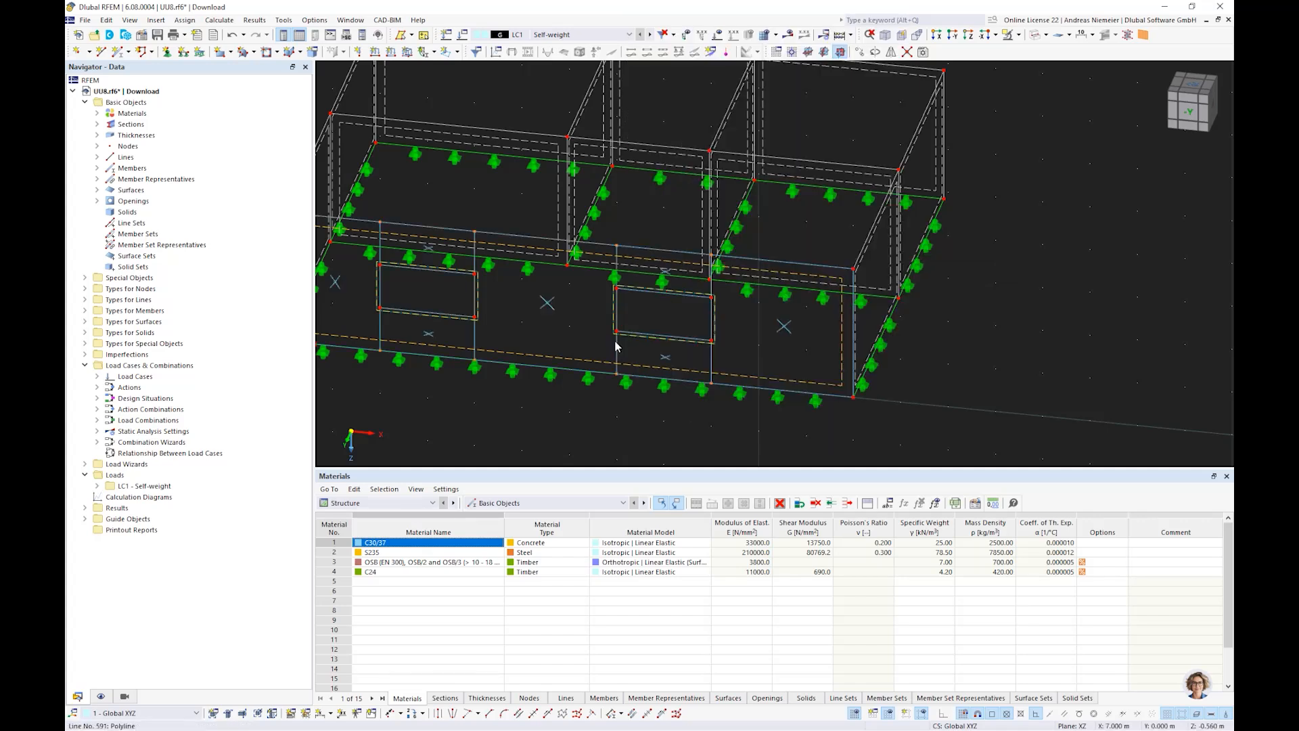
scroll(555, 435, down, 2)
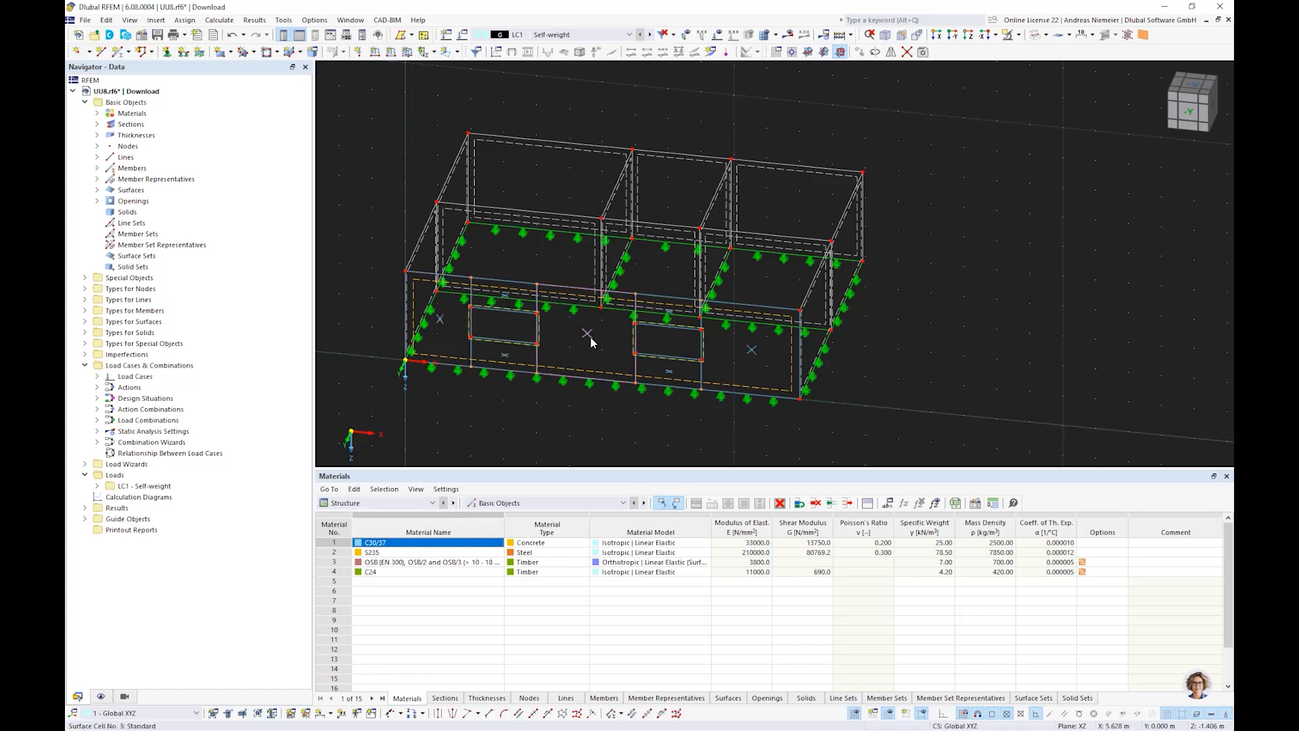
Display the beam panel topology and examine the studs and framing around the two window openings in the front wall.
click(1143, 35)
ctrl+middle_drag(646, 405, 633, 416)
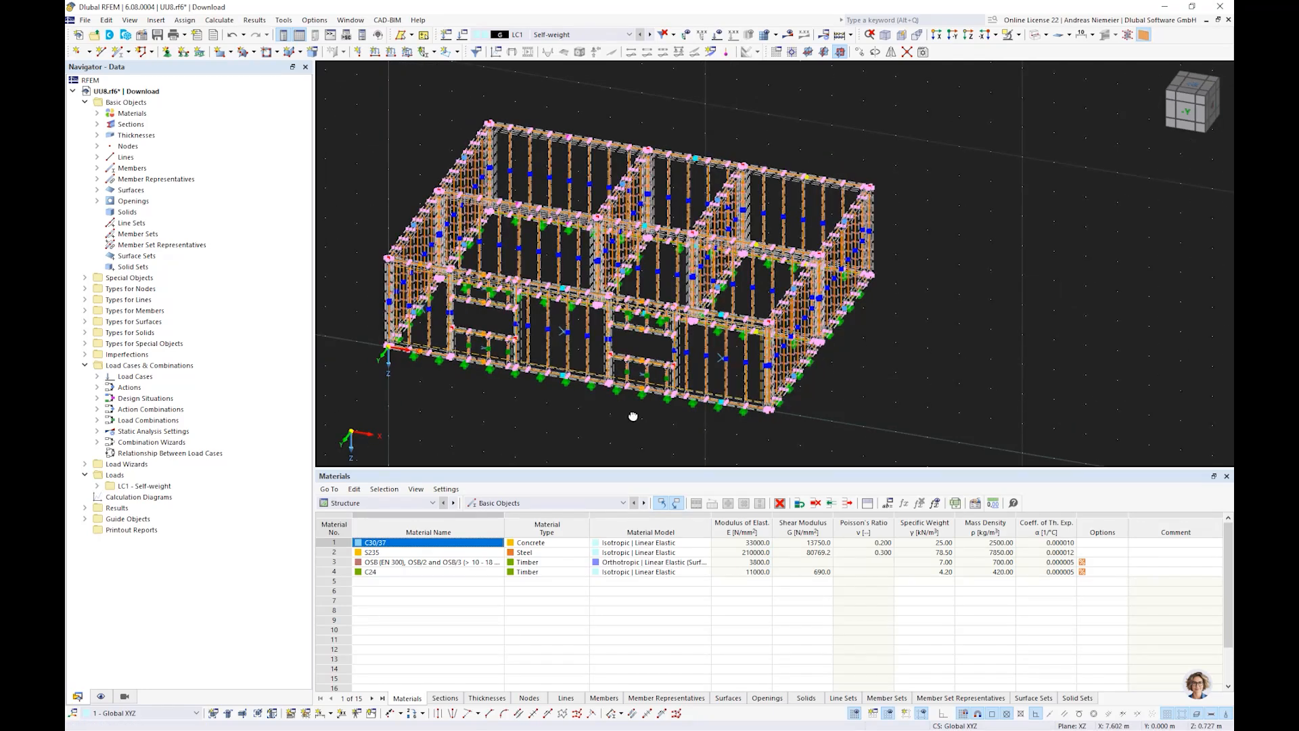
scroll(460, 310, up, 5)
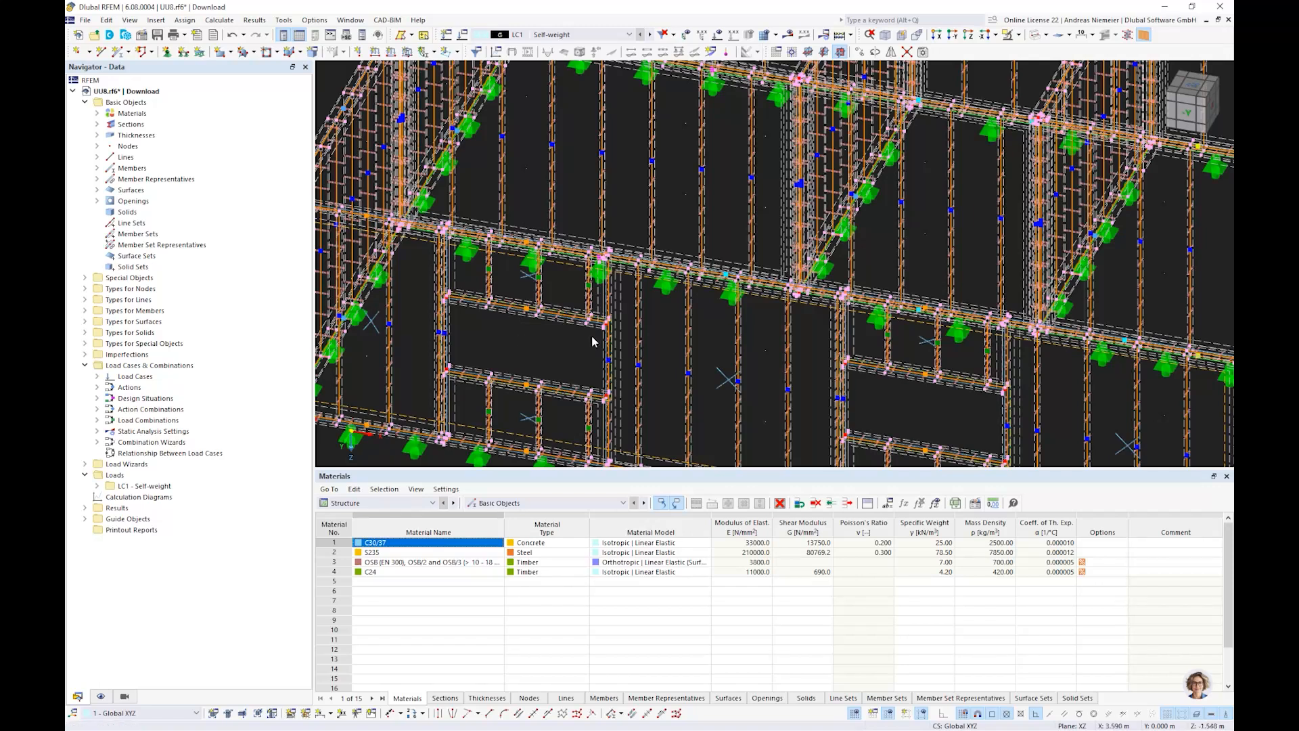
scroll(592, 342, down, 5)
scroll(625, 343, up, 3)
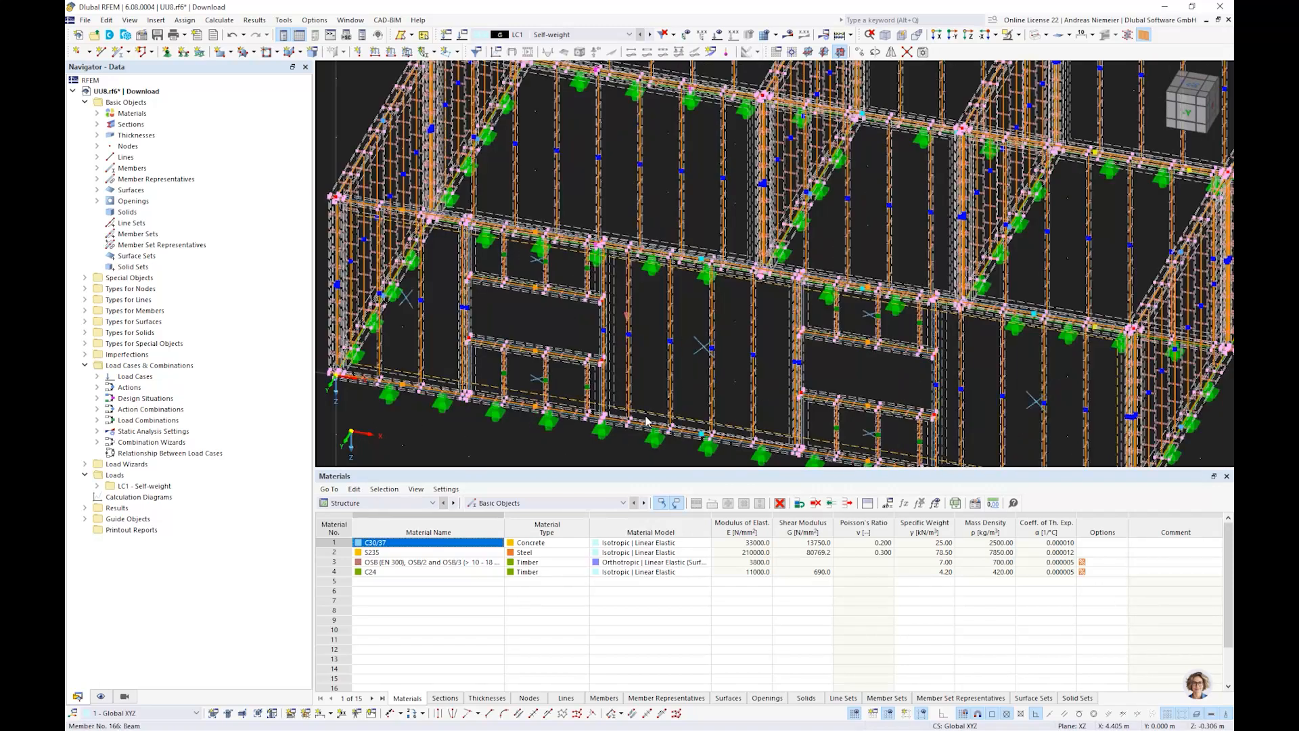
scroll(547, 363, down, 3)
scroll(730, 323, down, 2)
middle_drag(971, 320, 1007, 198)
Hide the beam panel topology and look through the model's list of generated thicknesses.
click(1143, 35)
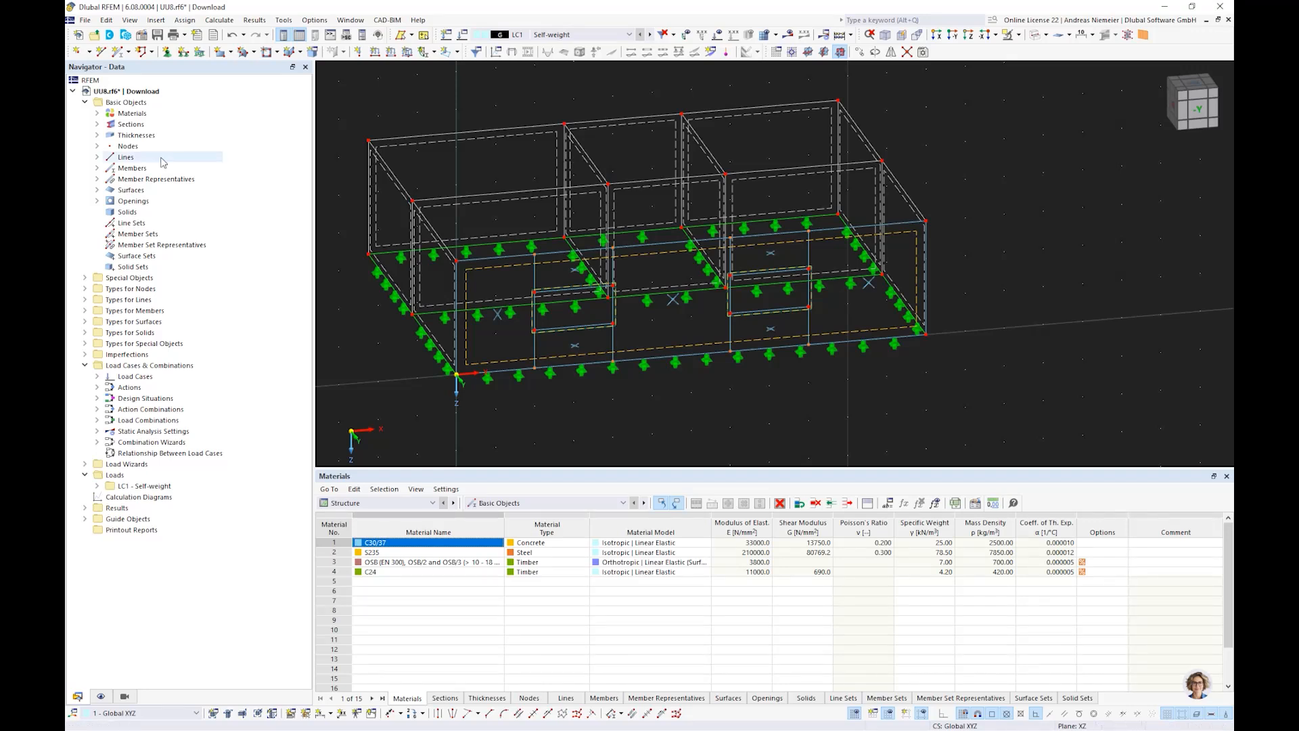
click(98, 135)
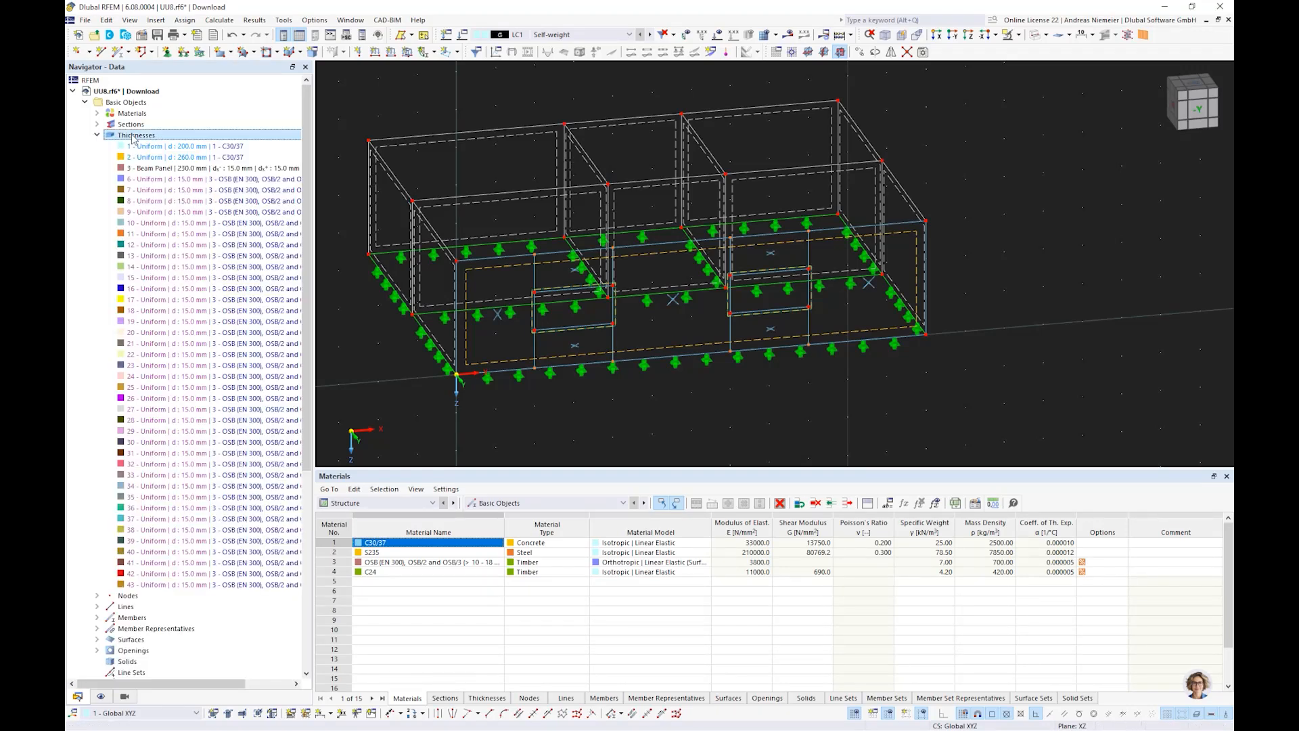
click(97, 135)
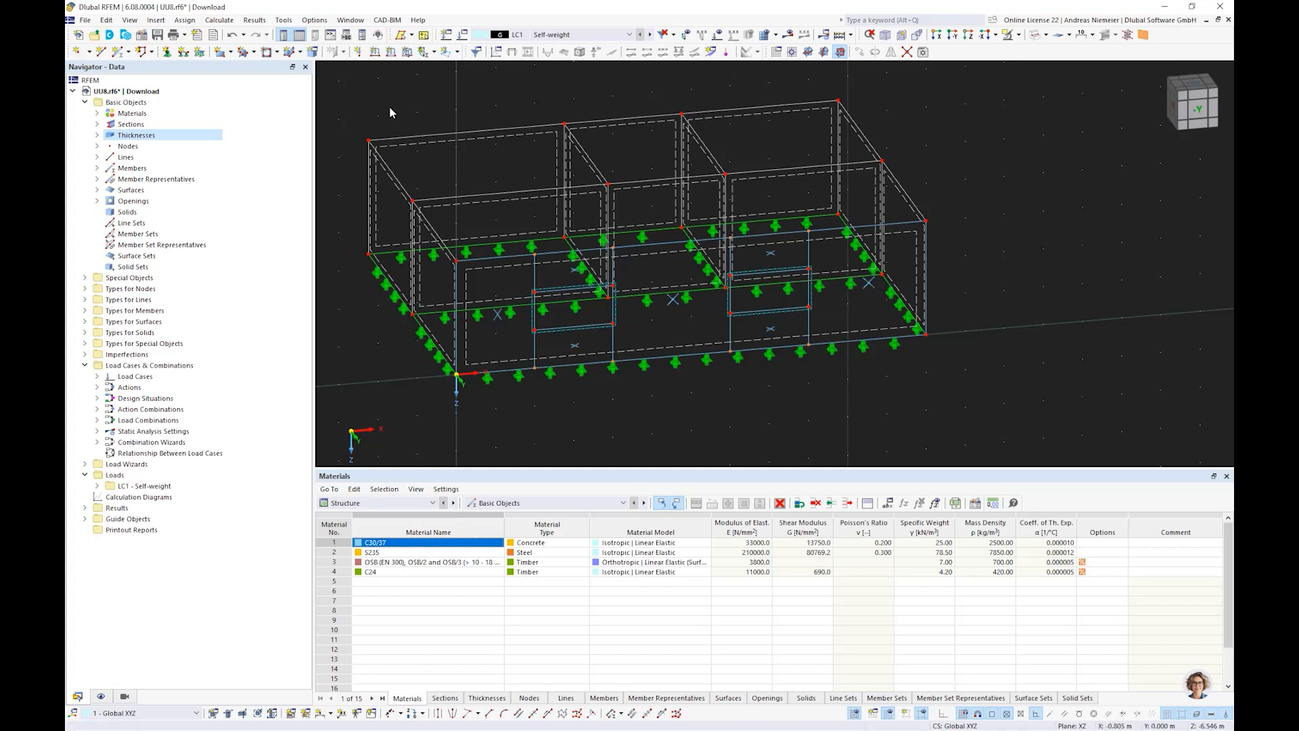
Close the UU8 model.
click(84, 20)
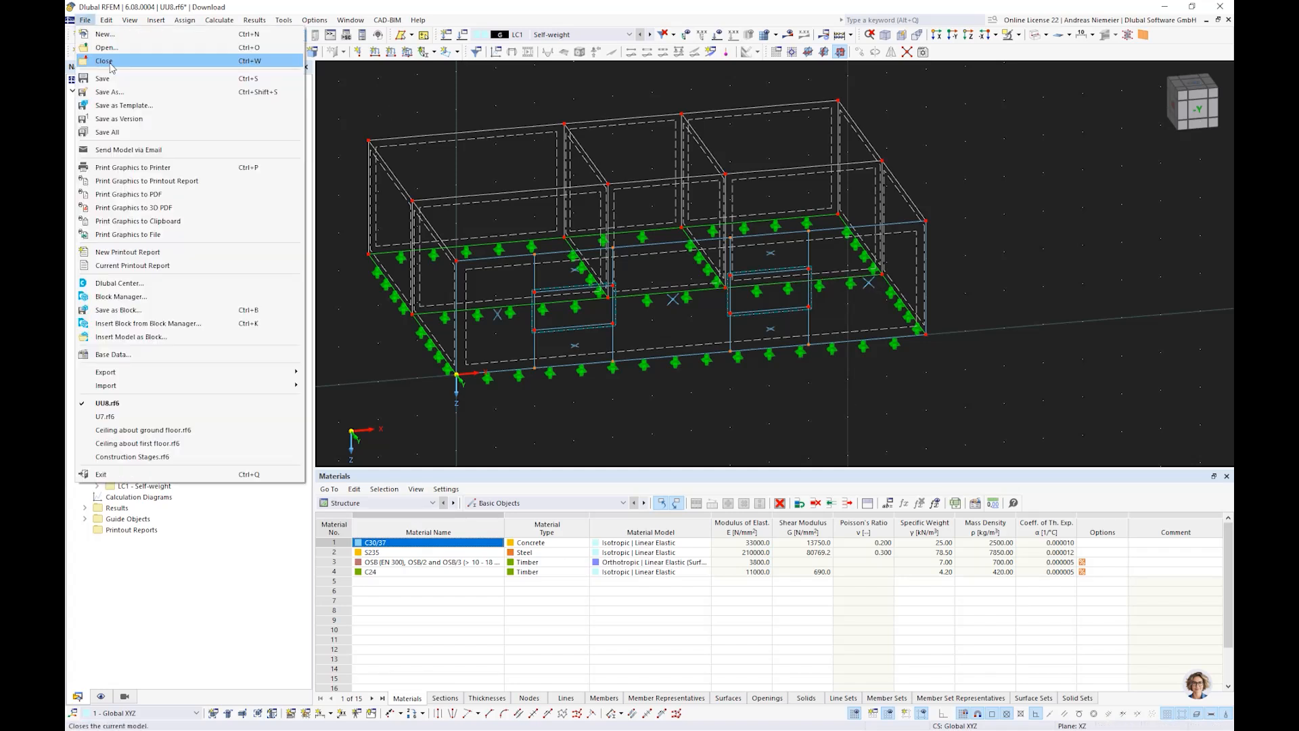
click(103, 61)
click(699, 438)
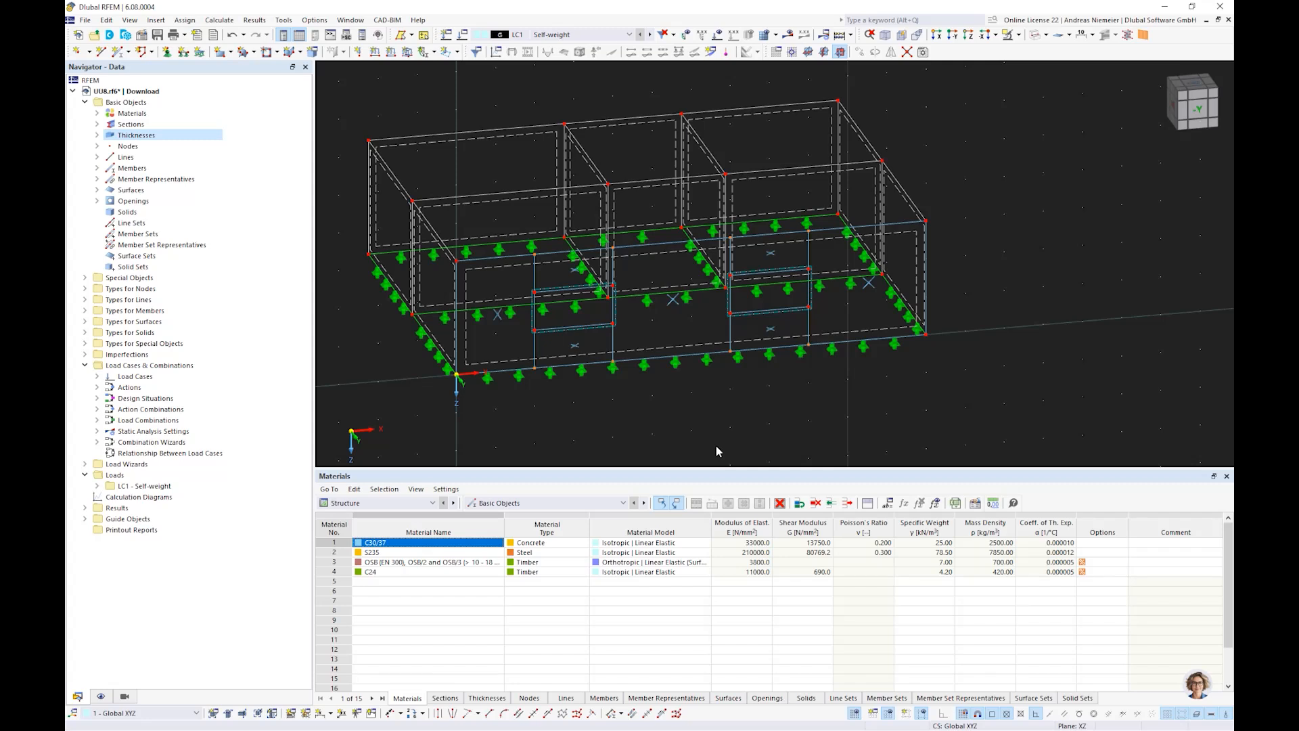
Open the model Load distribution.rf6 from the Umstieg folder.
click(75, 20)
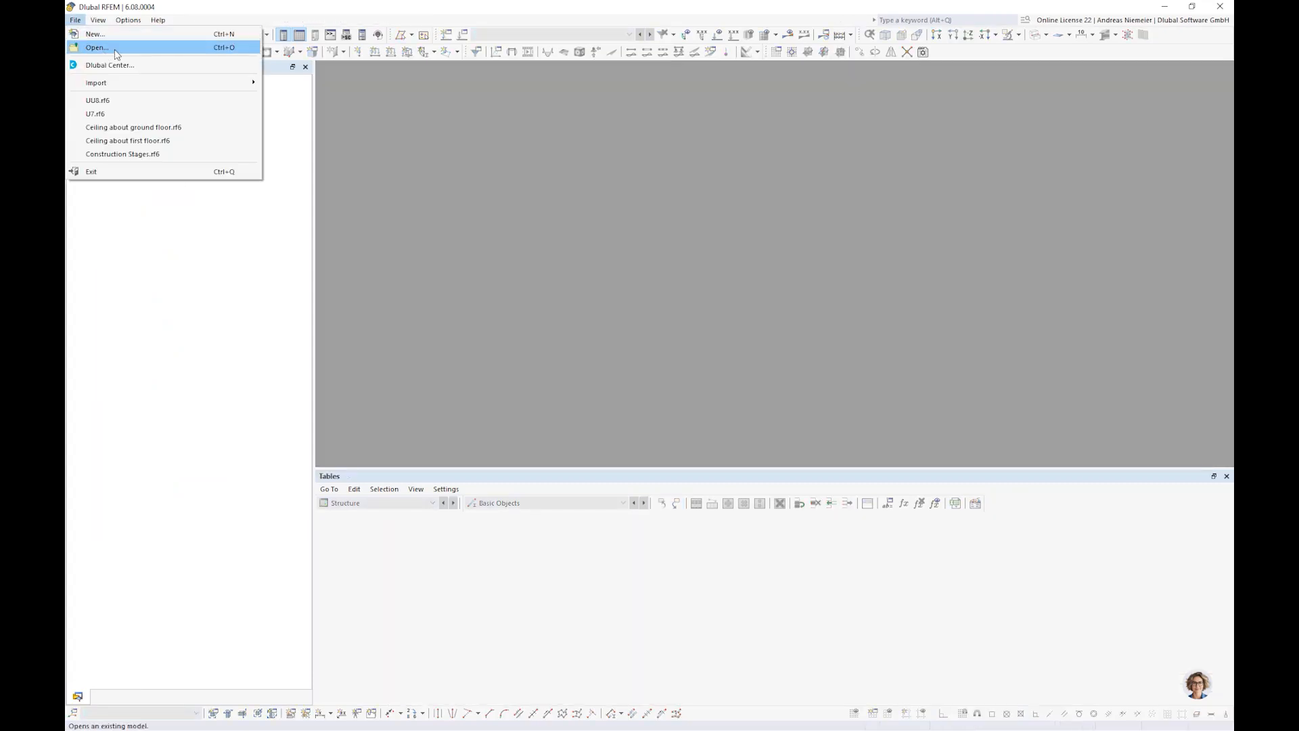
click(117, 54)
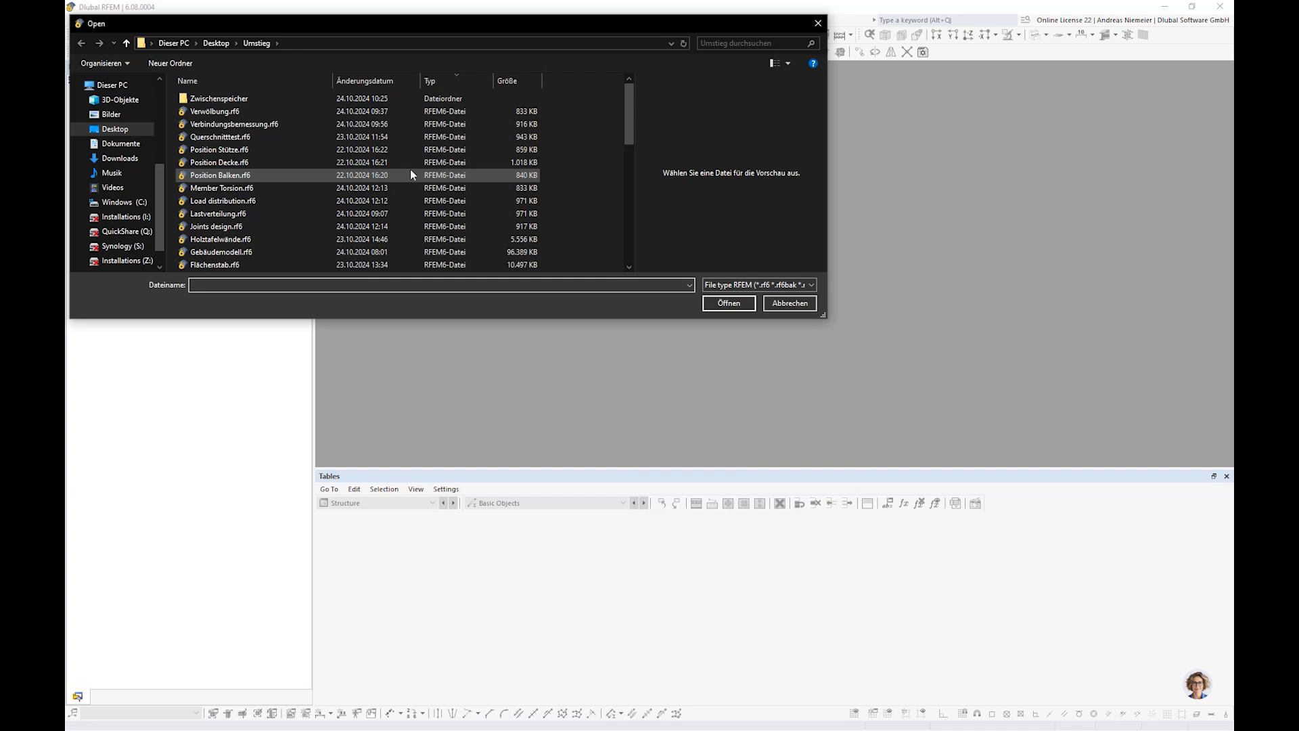
click(242, 214)
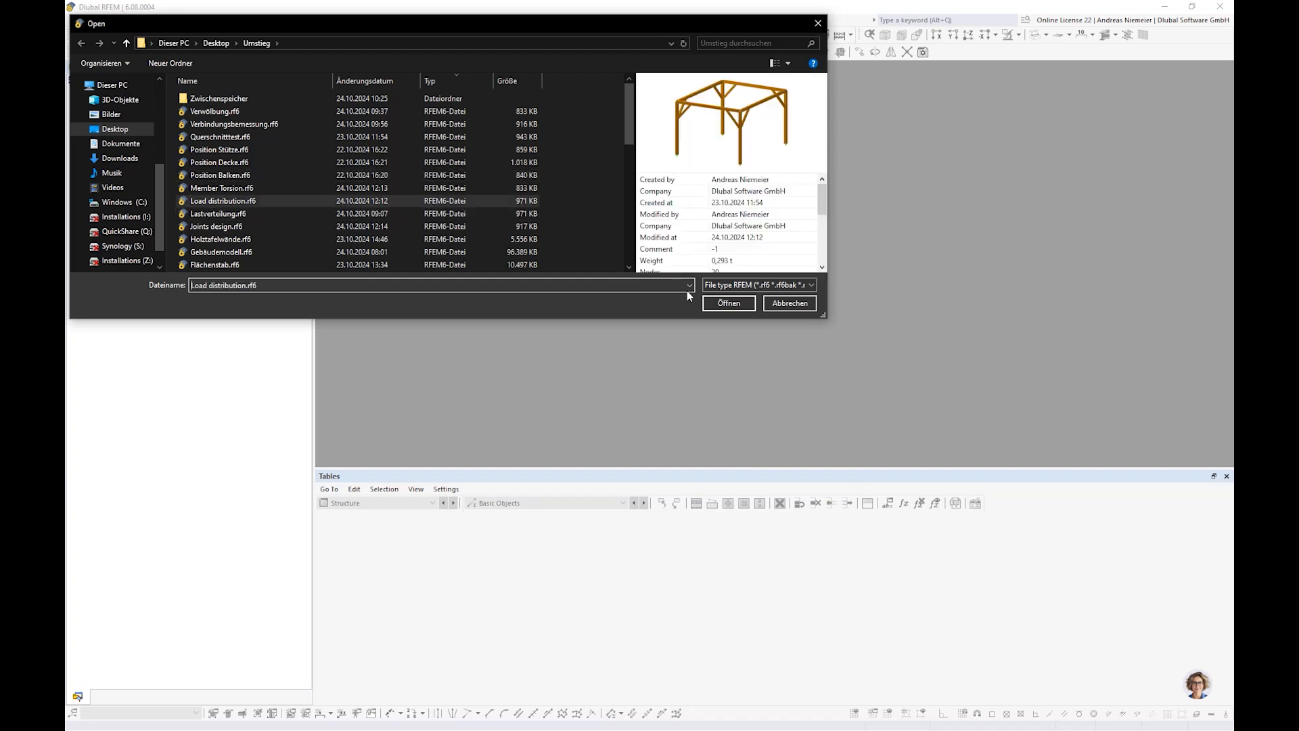
key(Return)
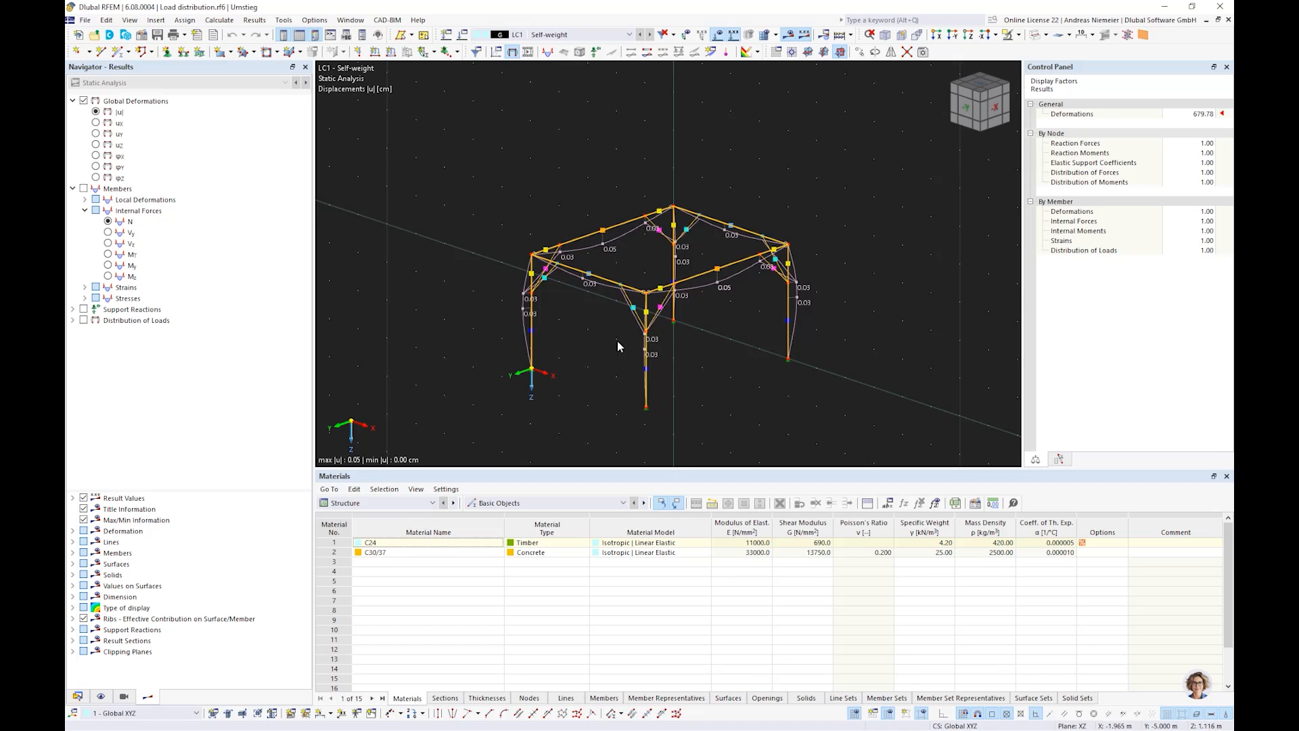
Create load case LC2 named S with the action category Snow/Ice loads - H <= 1000 m.
ctrl+middle_drag(734, 345, 715, 364)
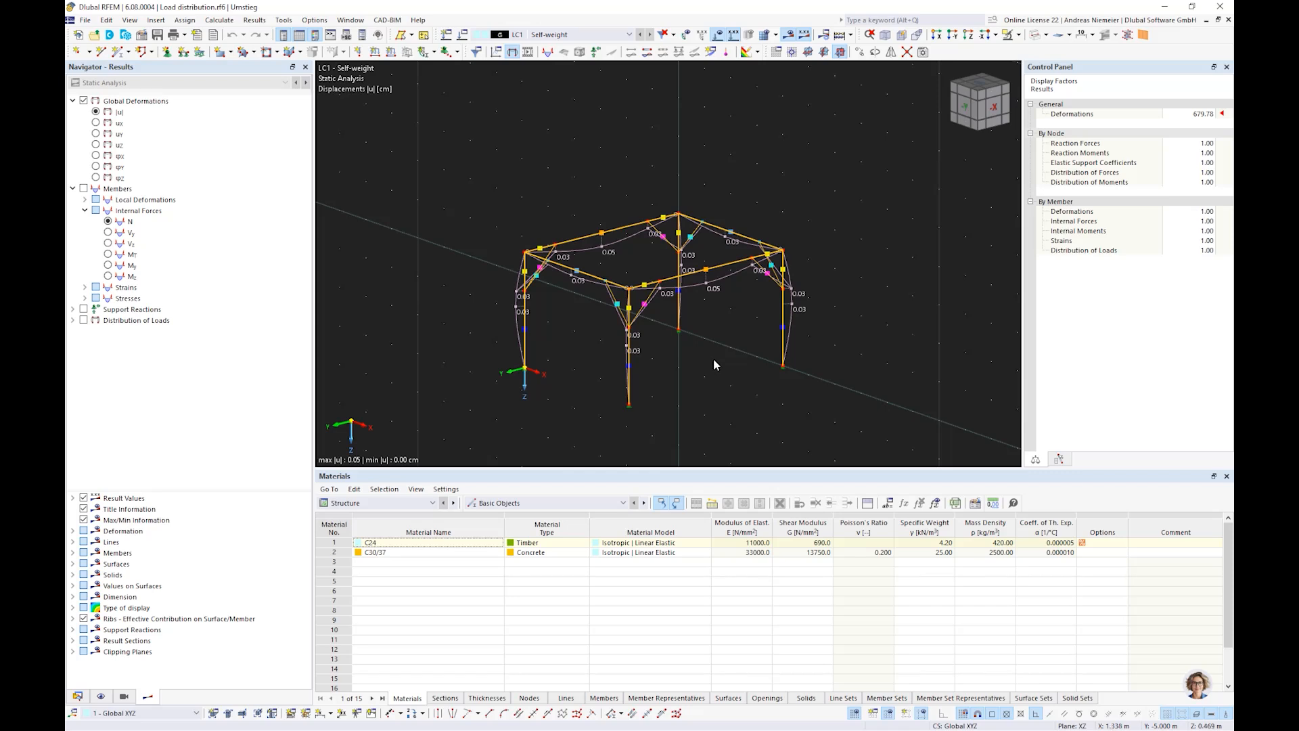
click(448, 38)
text(S)
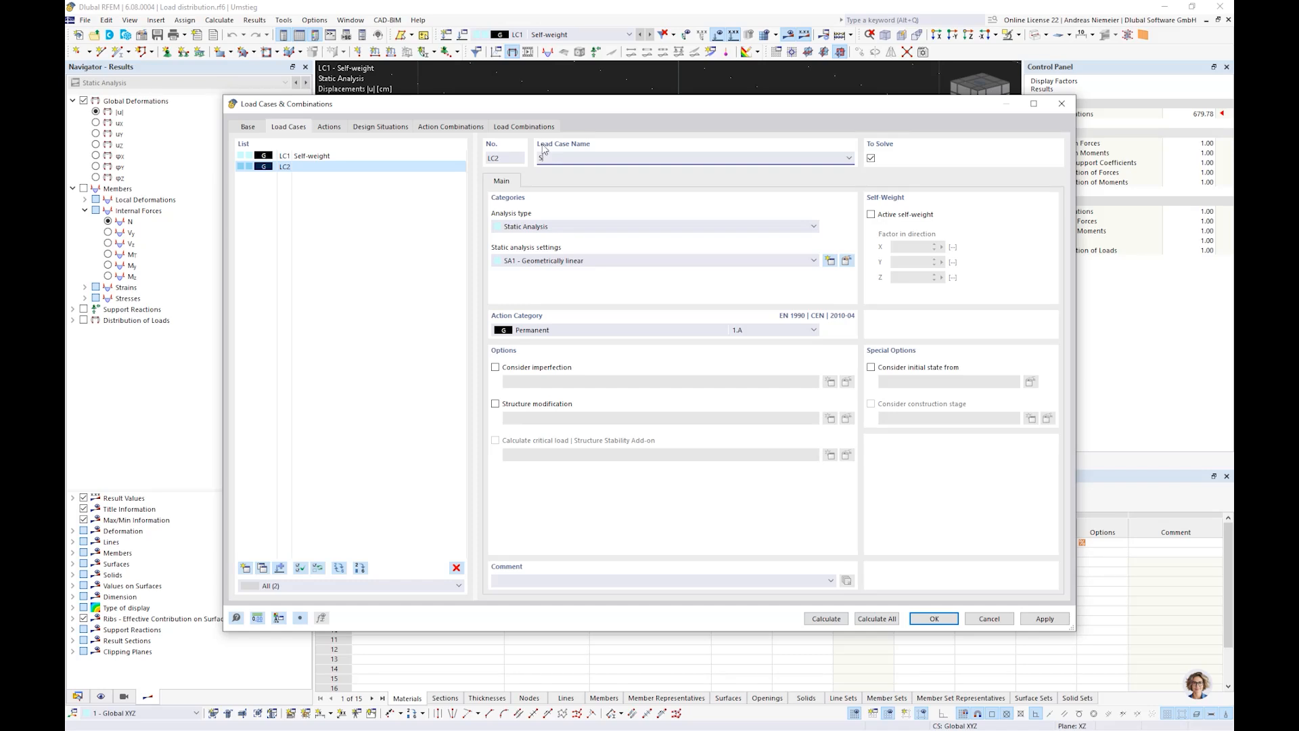
click(549, 330)
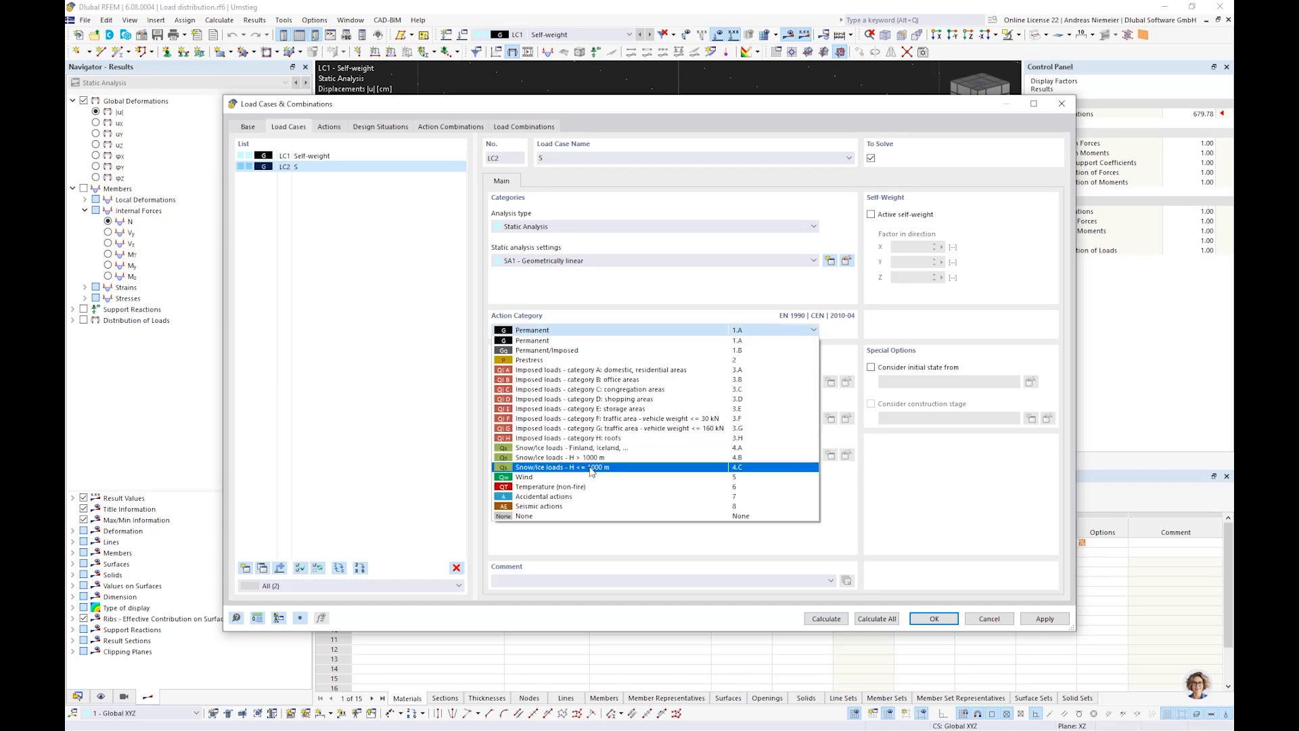
click(591, 468)
click(928, 621)
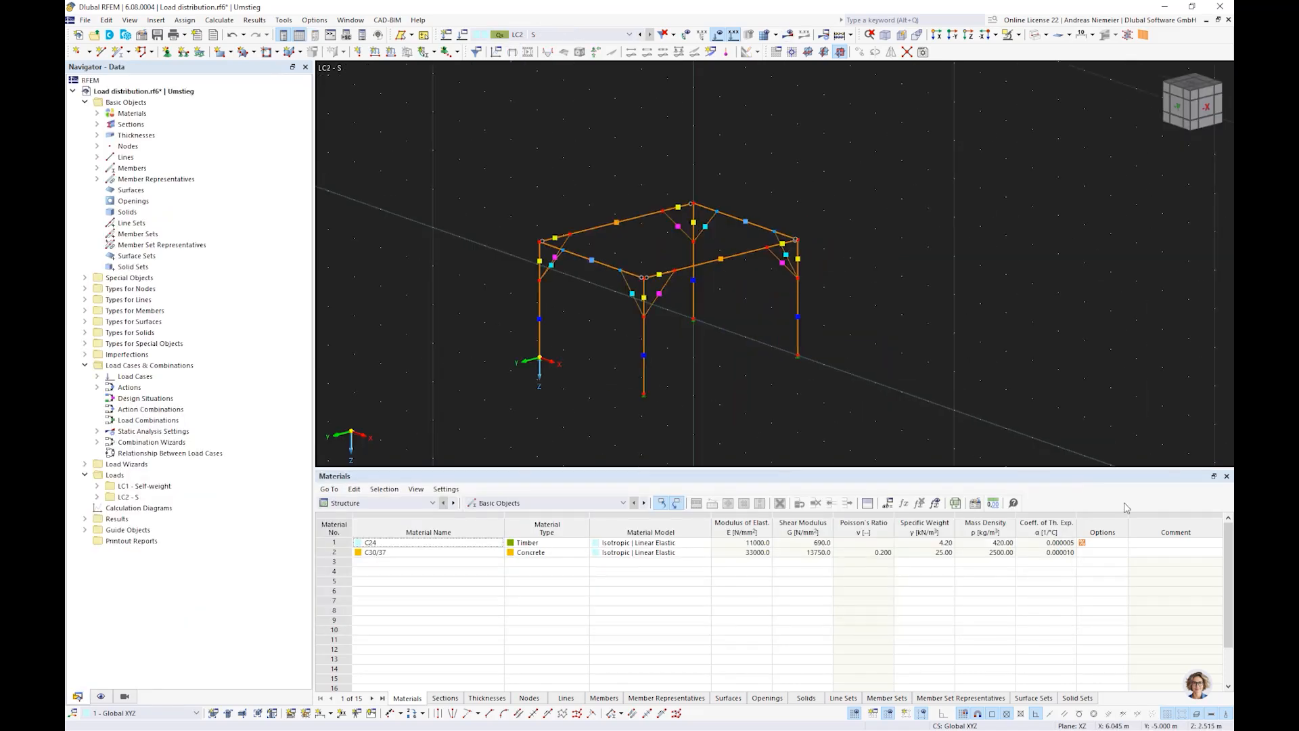
Close the Materials table to enlarge the model view.
click(1225, 477)
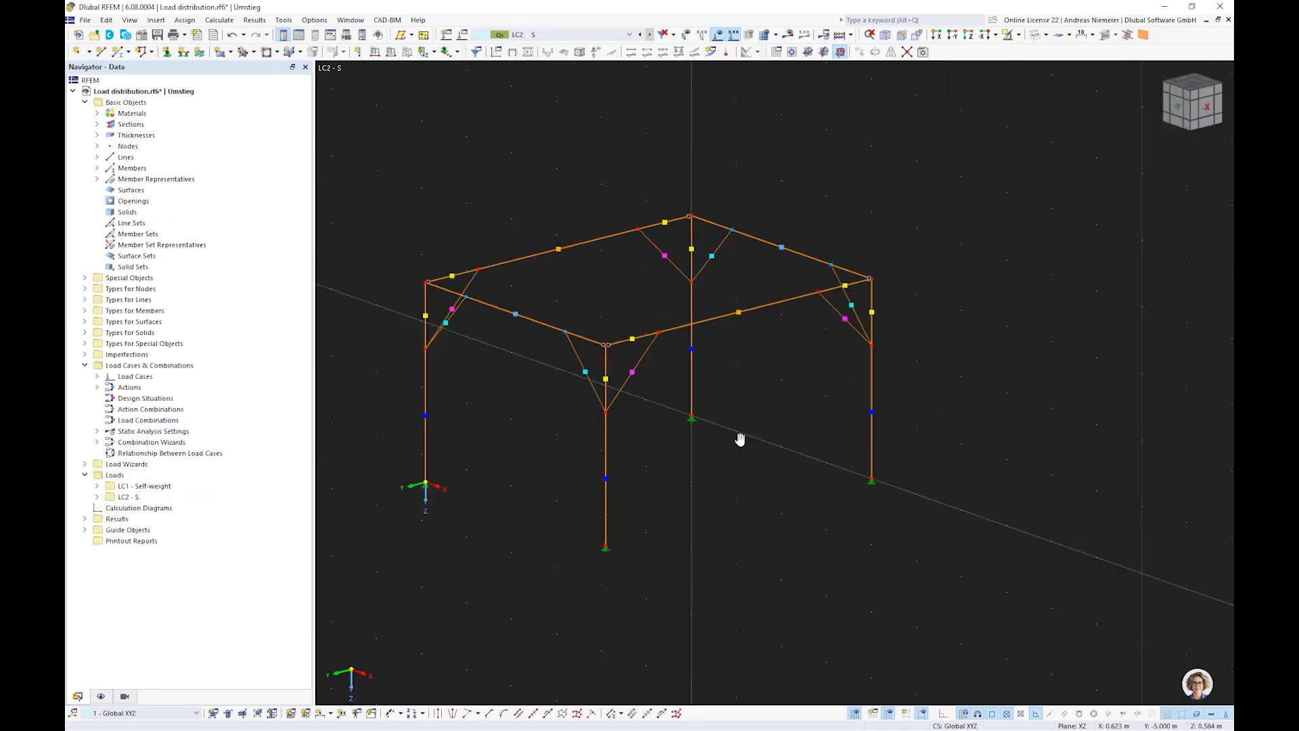
middle_drag(740, 439, 755, 413)
scroll(755, 413, down, 1)
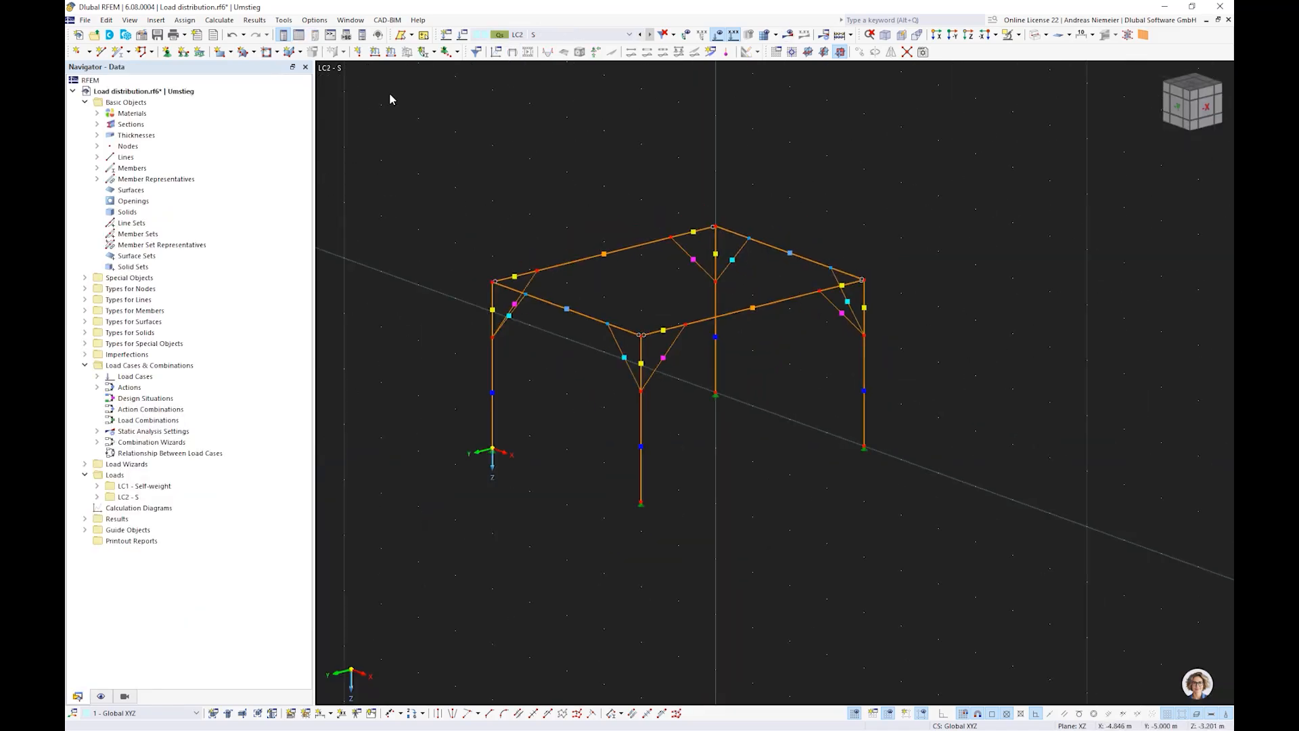
Create a Load Transfer surface bounded by the four roof beams and show the model with rendered solid members.
click(235, 57)
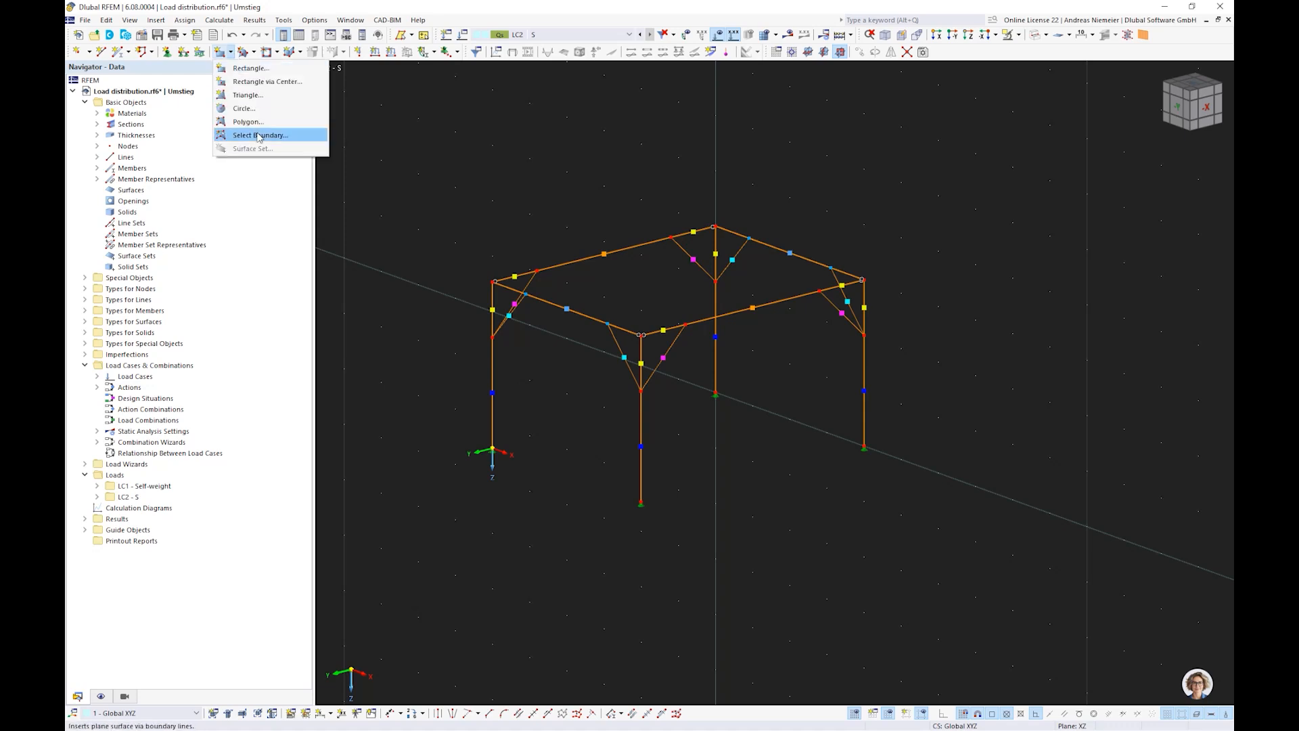
click(258, 136)
click(334, 204)
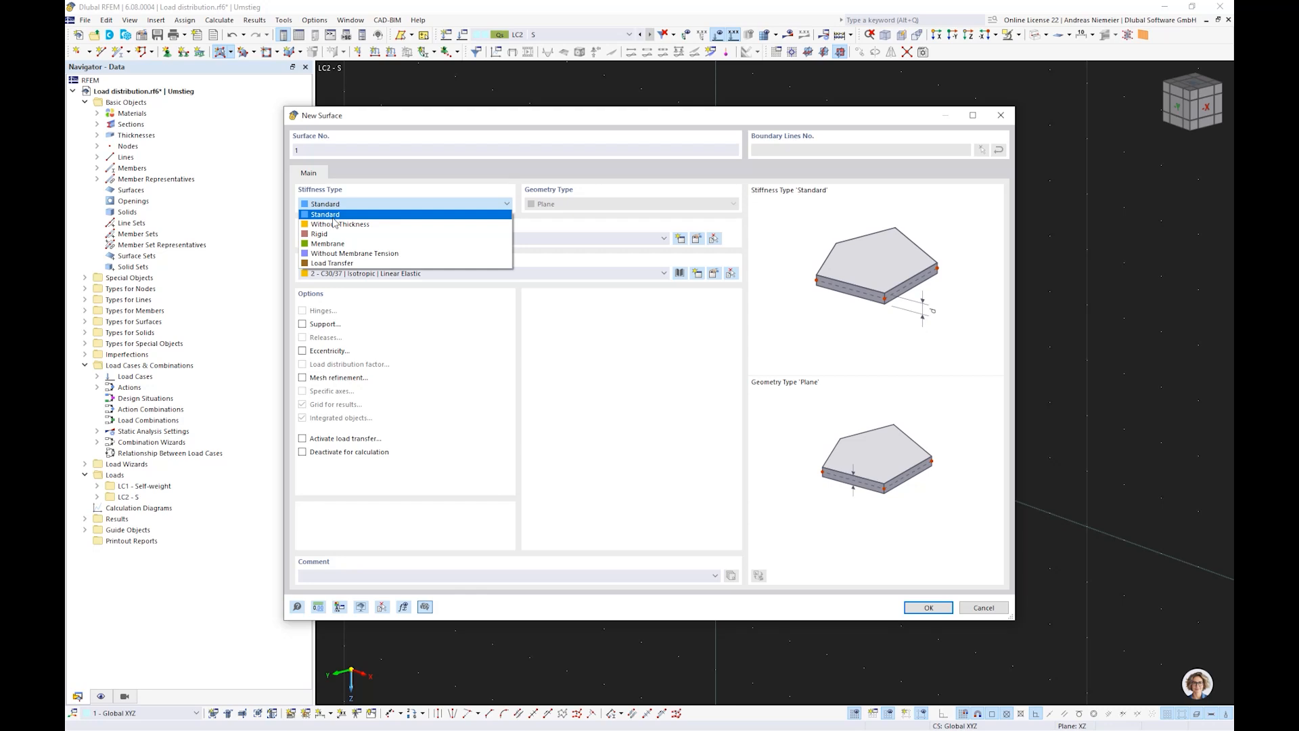
click(321, 263)
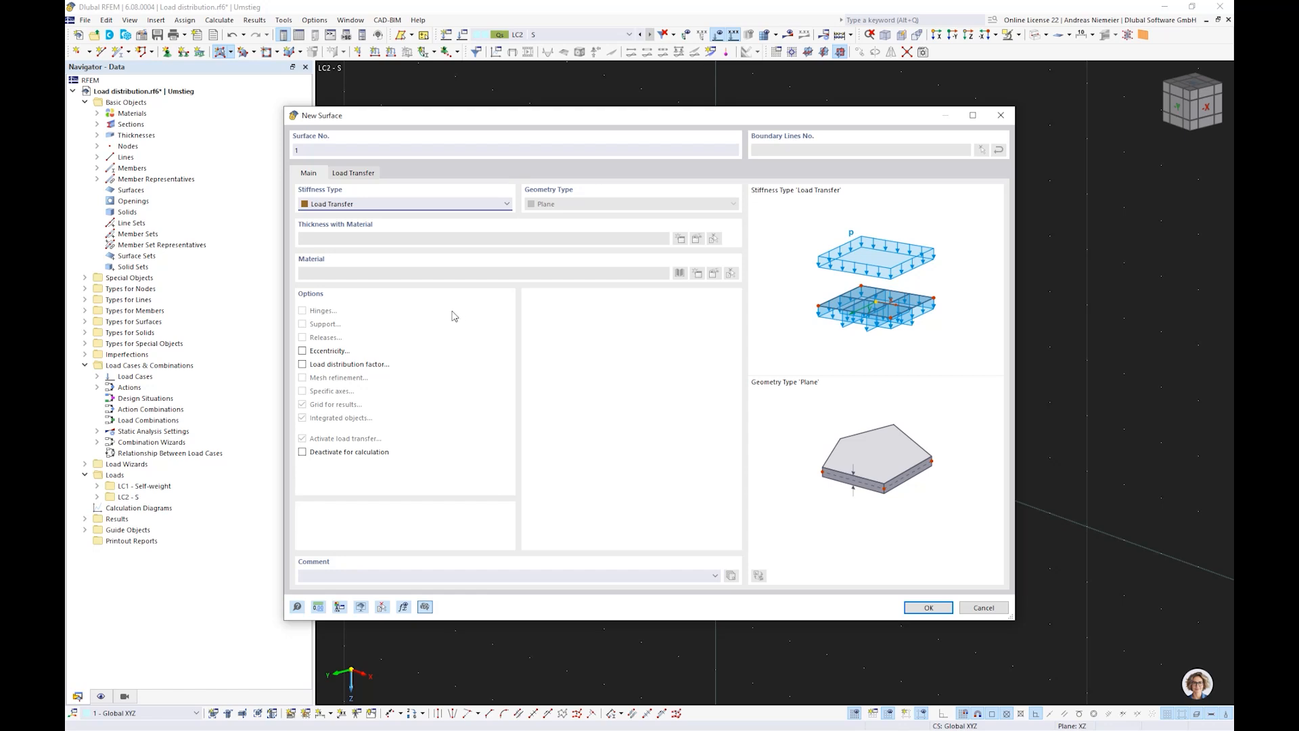
click(911, 609)
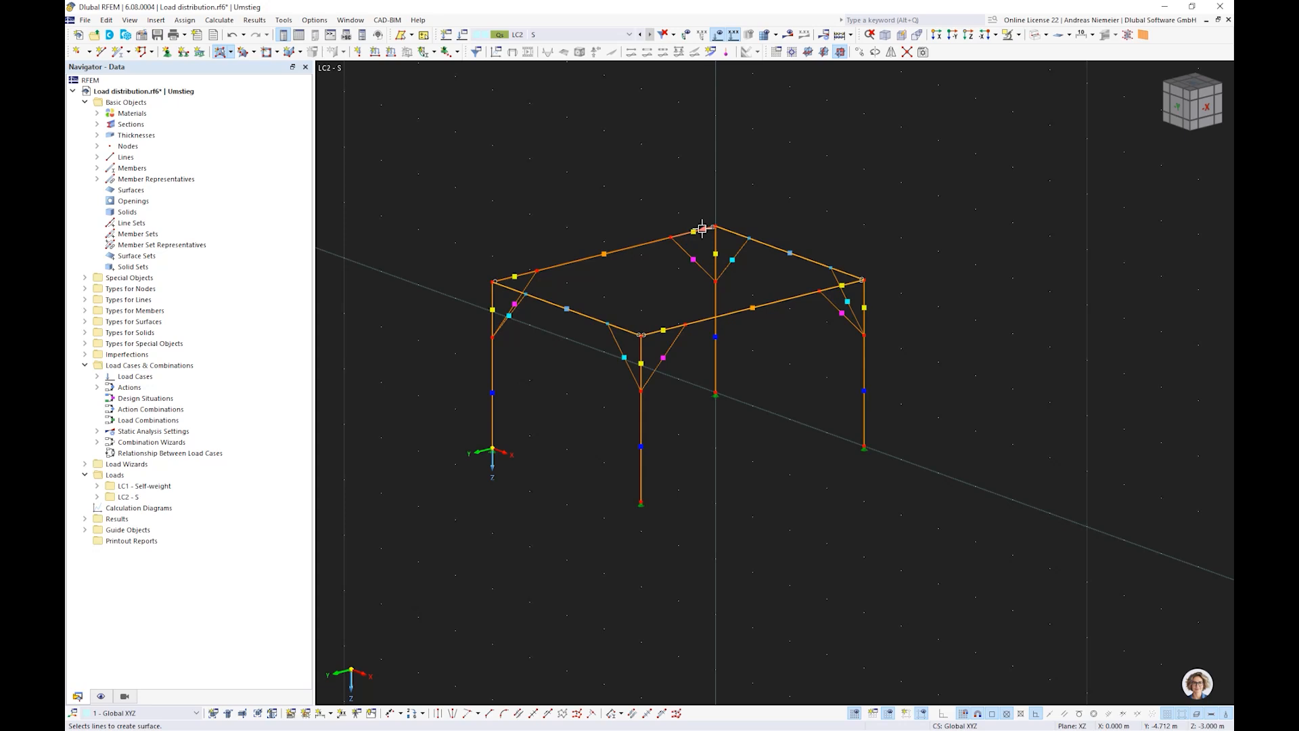
click(525, 274)
key(Escape)
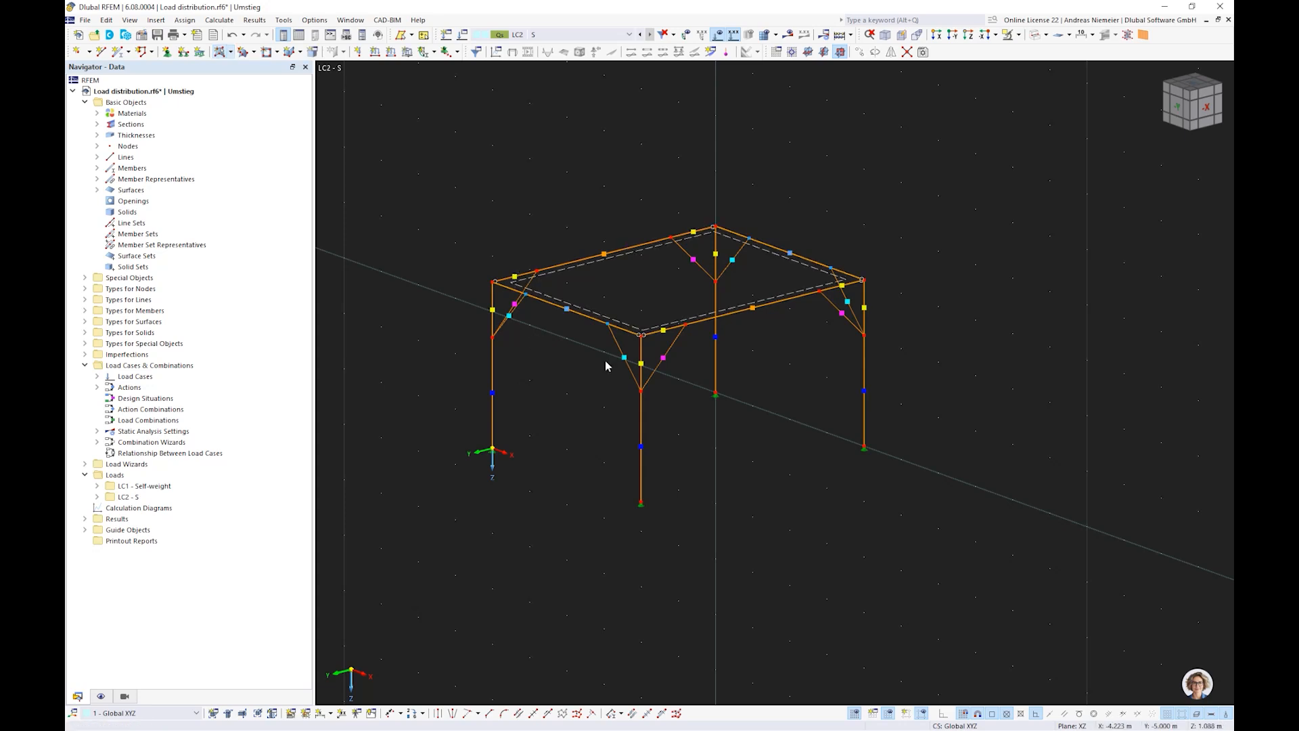
click(1036, 38)
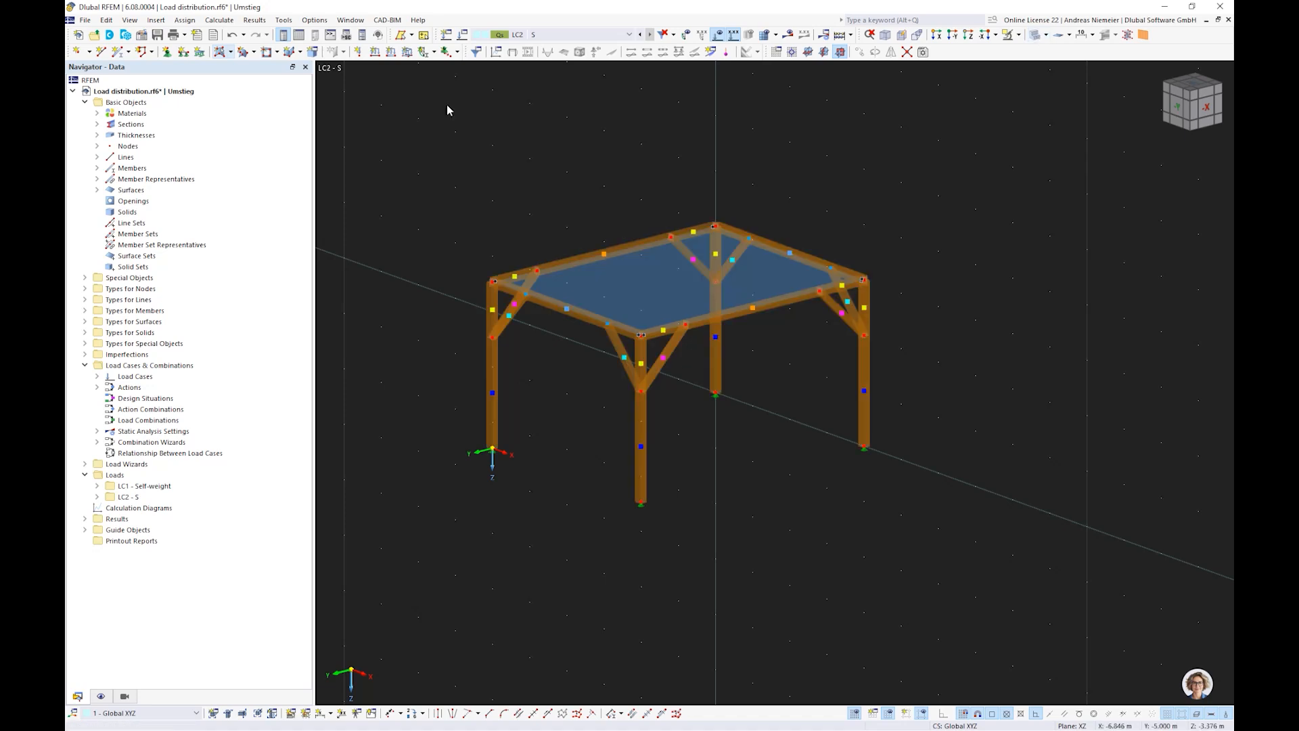
Apply a uniform surface load of 1 kN/m² in global Z on projected area to the roof surface in LC2.
click(407, 53)
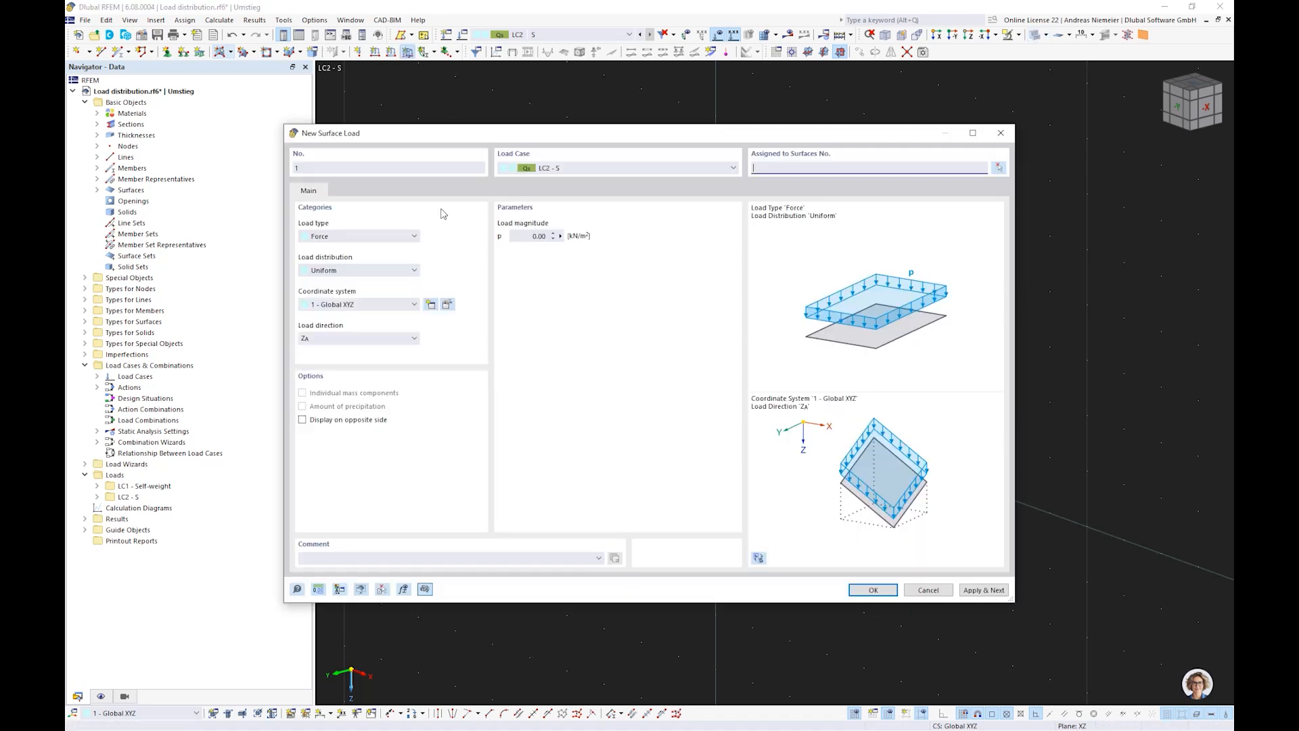
click(354, 338)
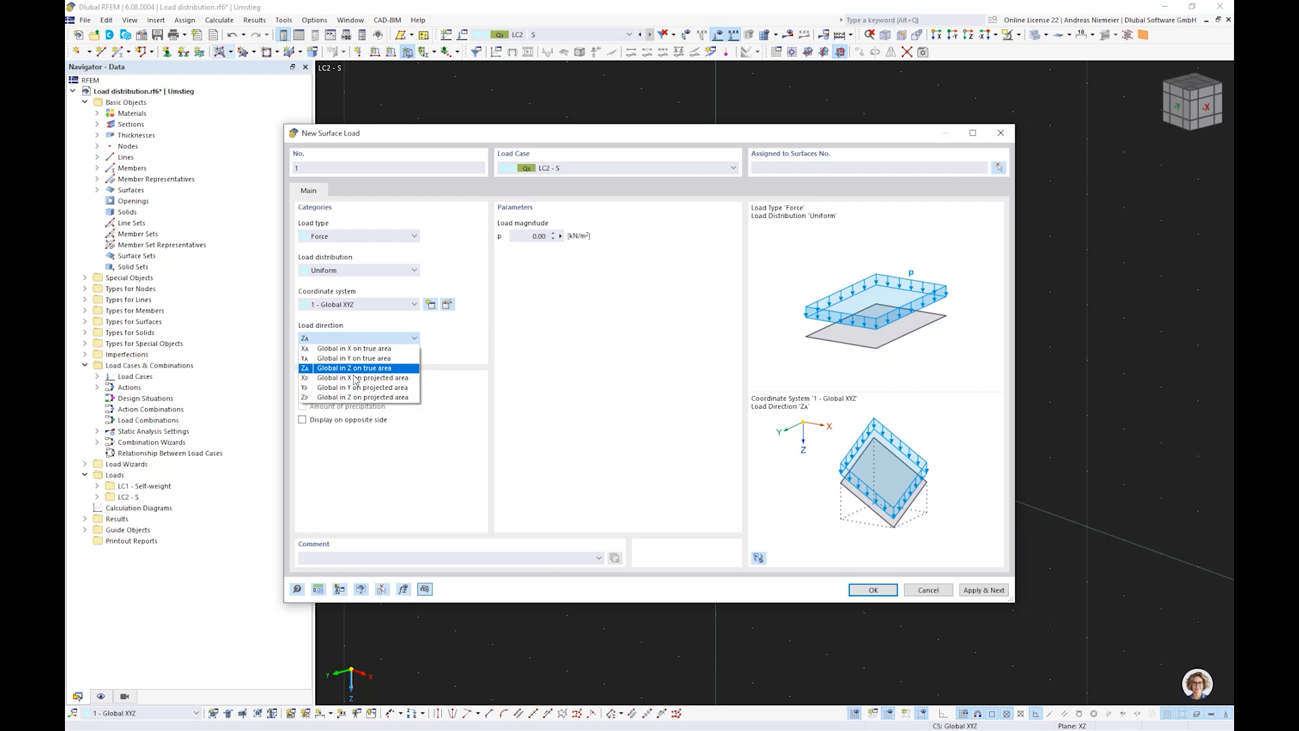
click(358, 397)
key(Tab)
text(1)
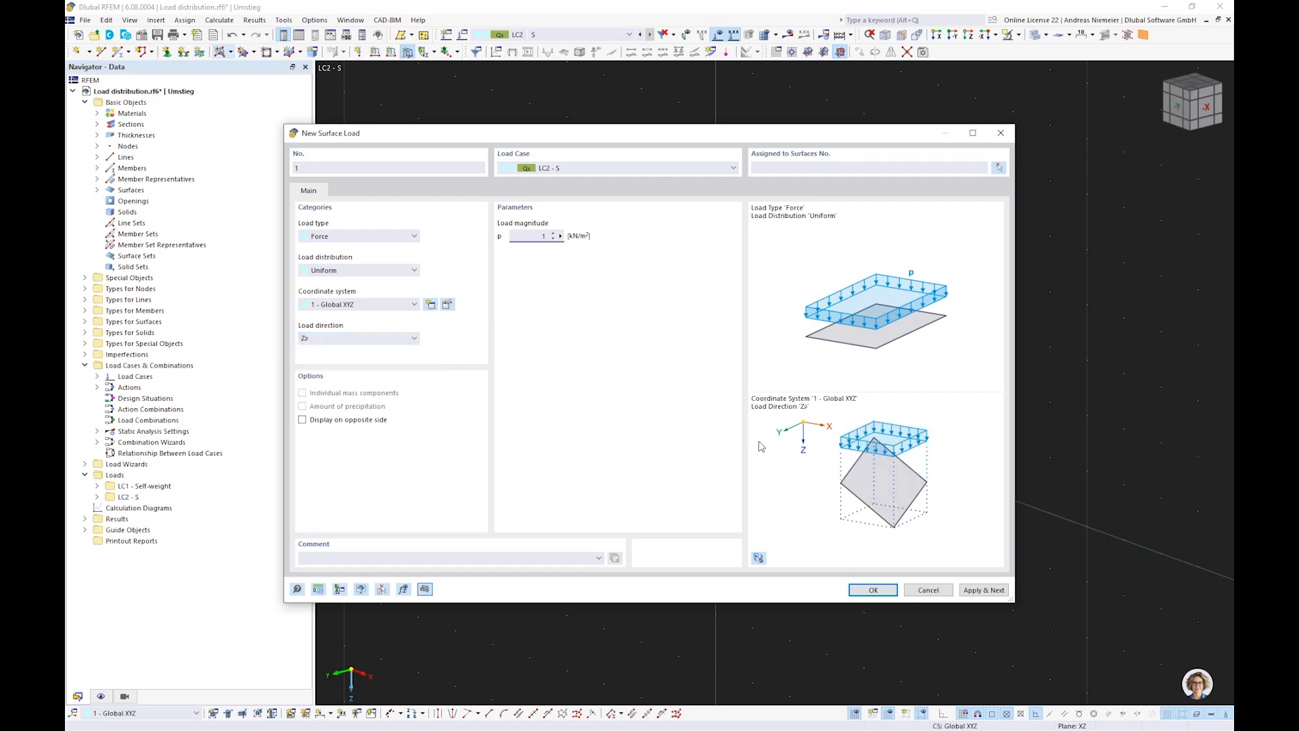
click(869, 589)
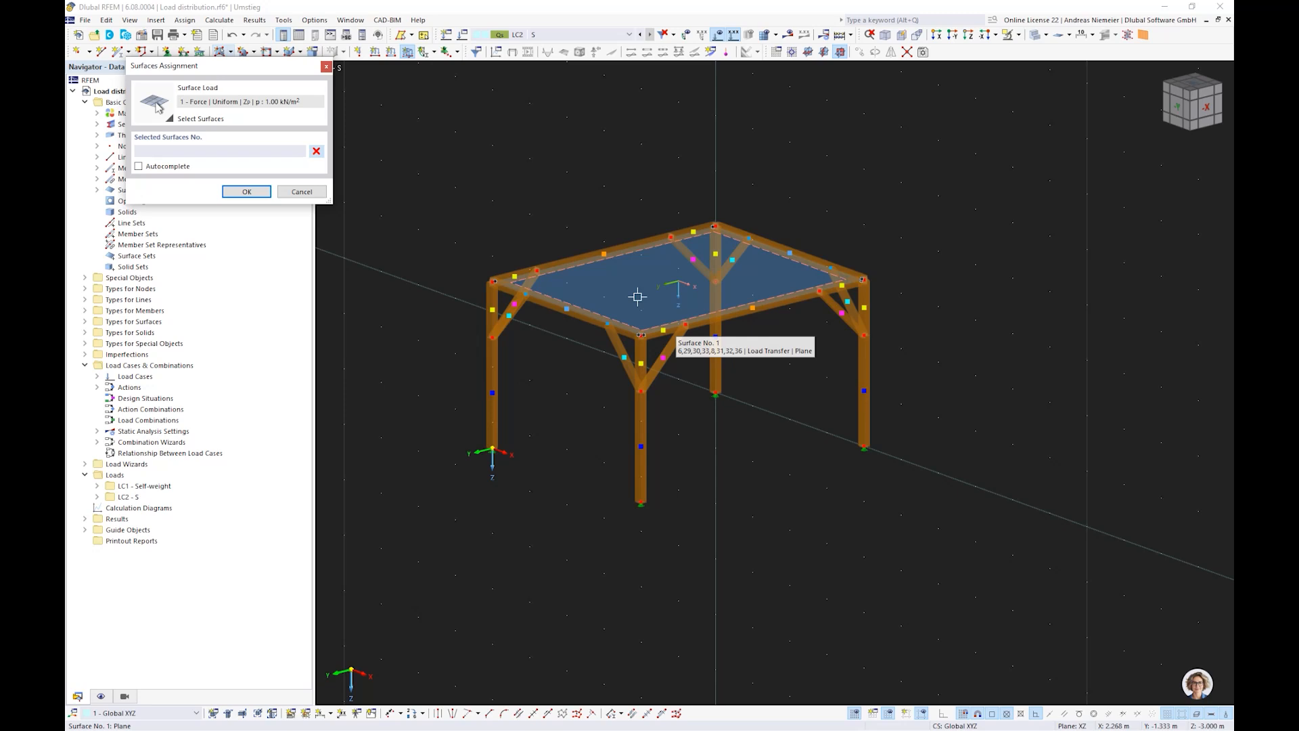
click(637, 296)
click(247, 192)
Calculate load case LC2 and show its deformation results.
click(787, 35)
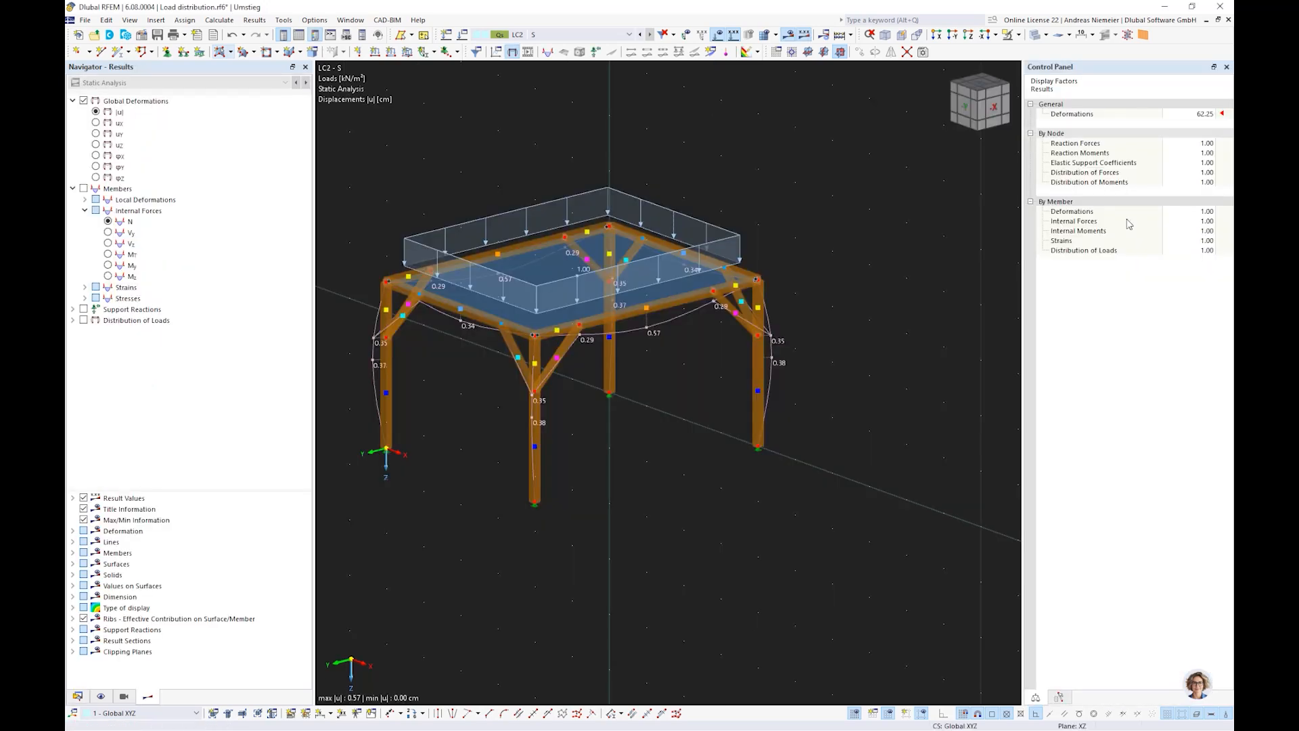
ctrl+middle_drag(841, 362, 587, 440)
scroll(587, 440, up, 1)
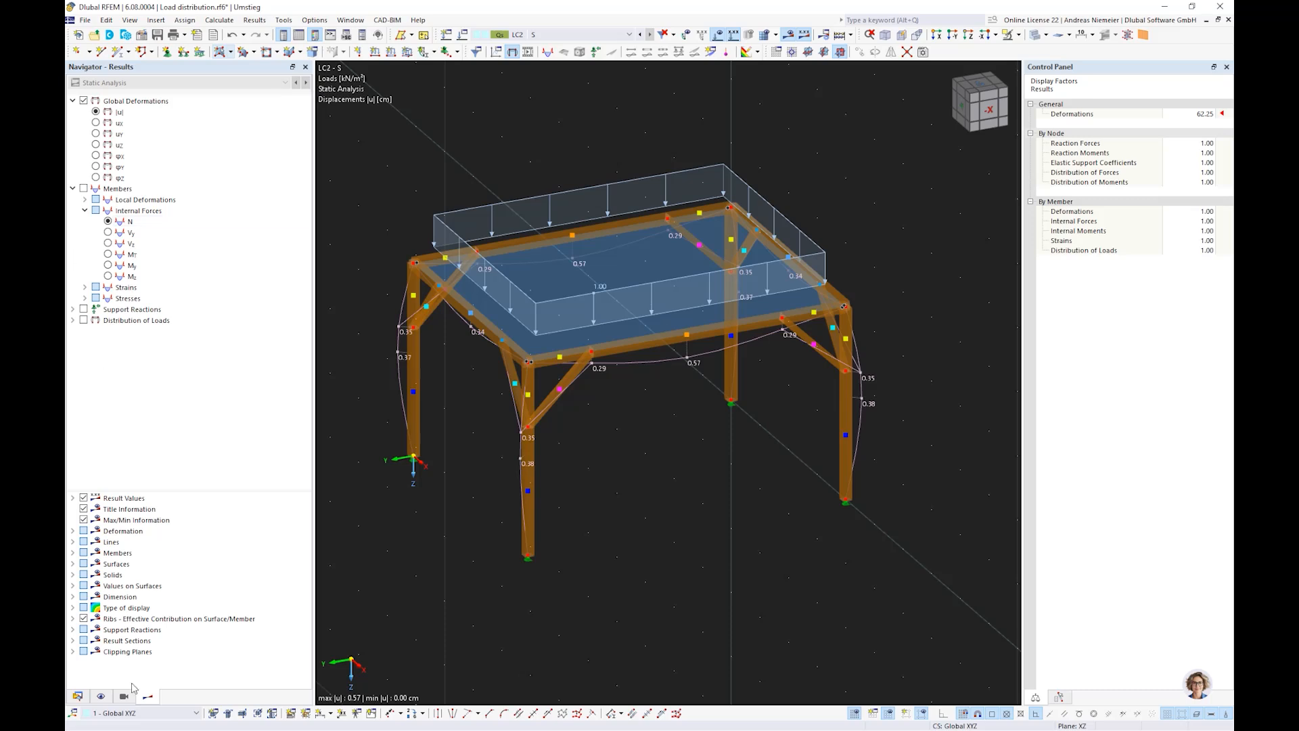
Turn on the display of Loads from Distribution Surface for the model's surfaces.
click(101, 696)
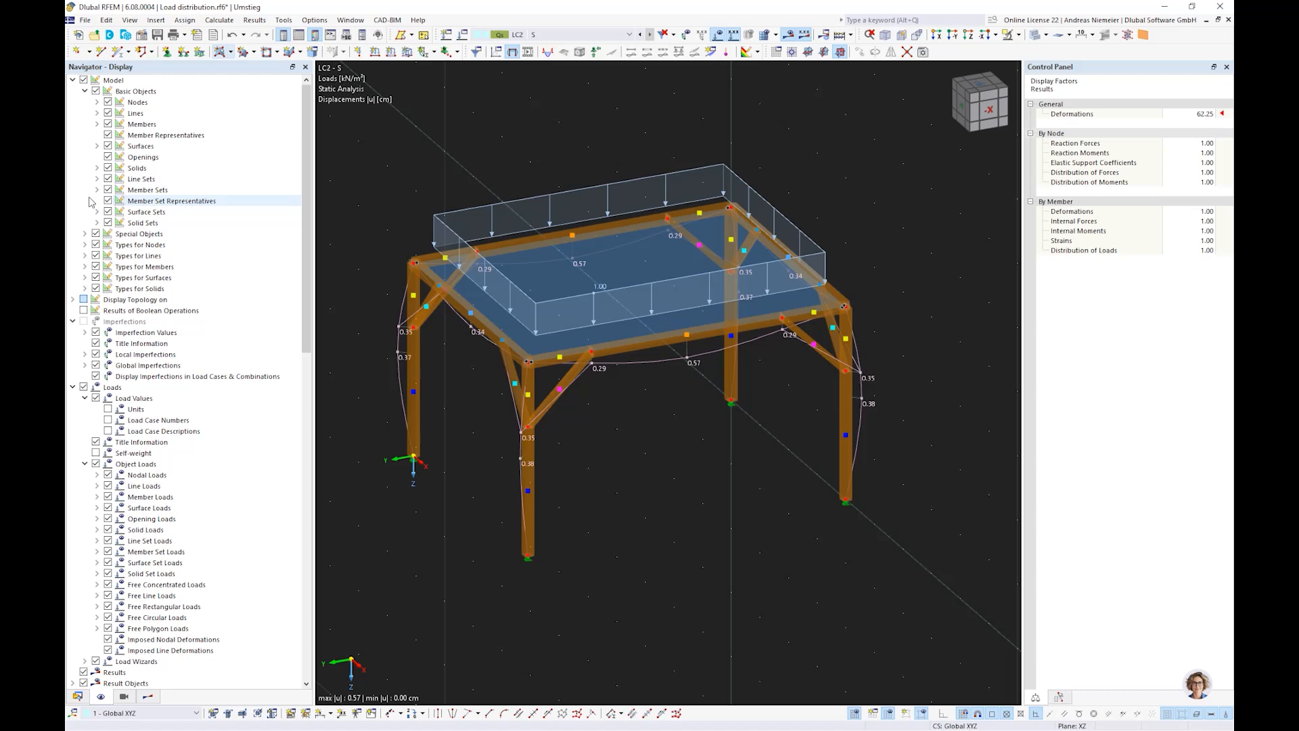
click(98, 146)
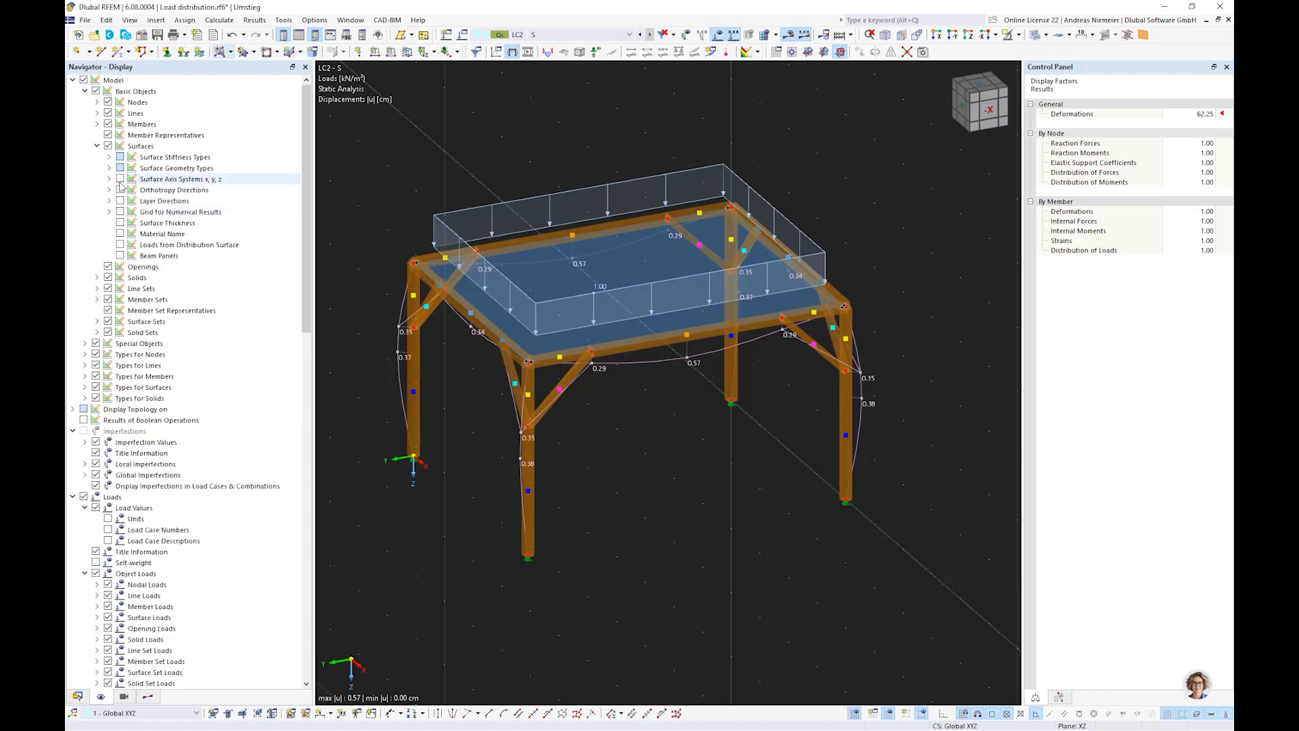
click(119, 244)
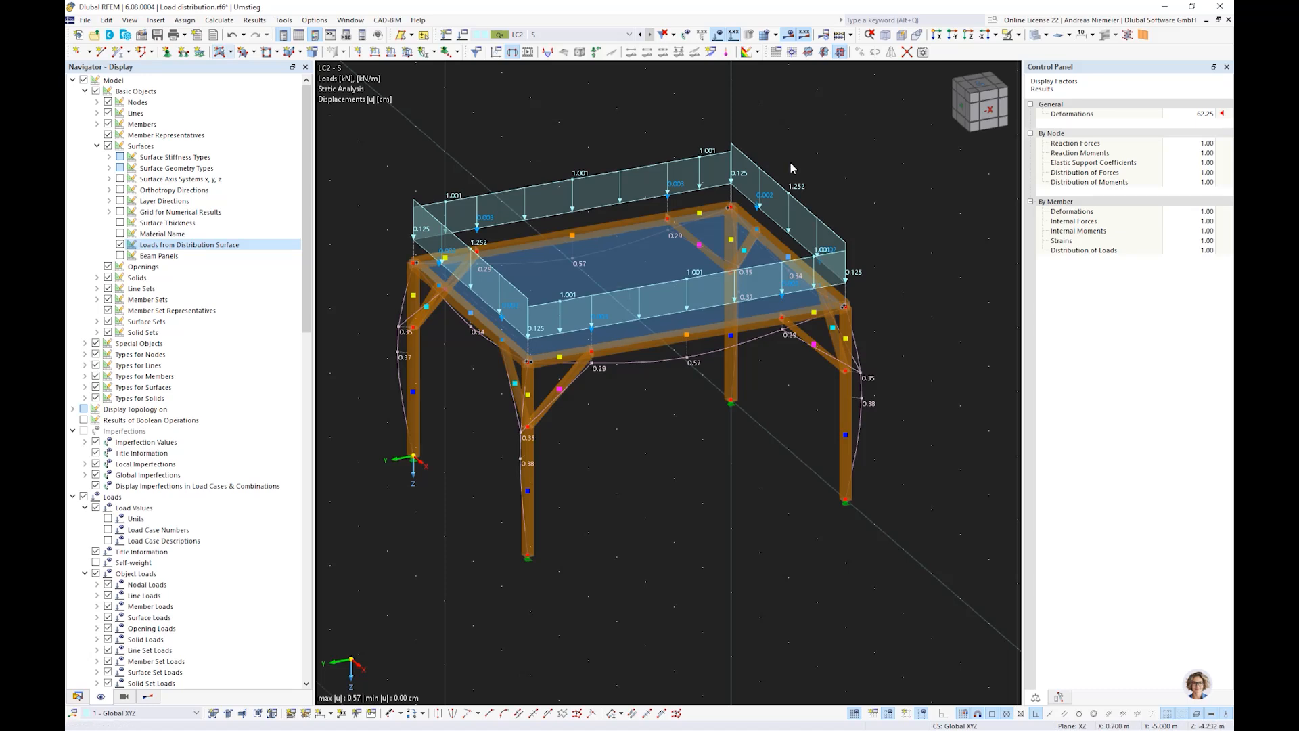
click(614, 275)
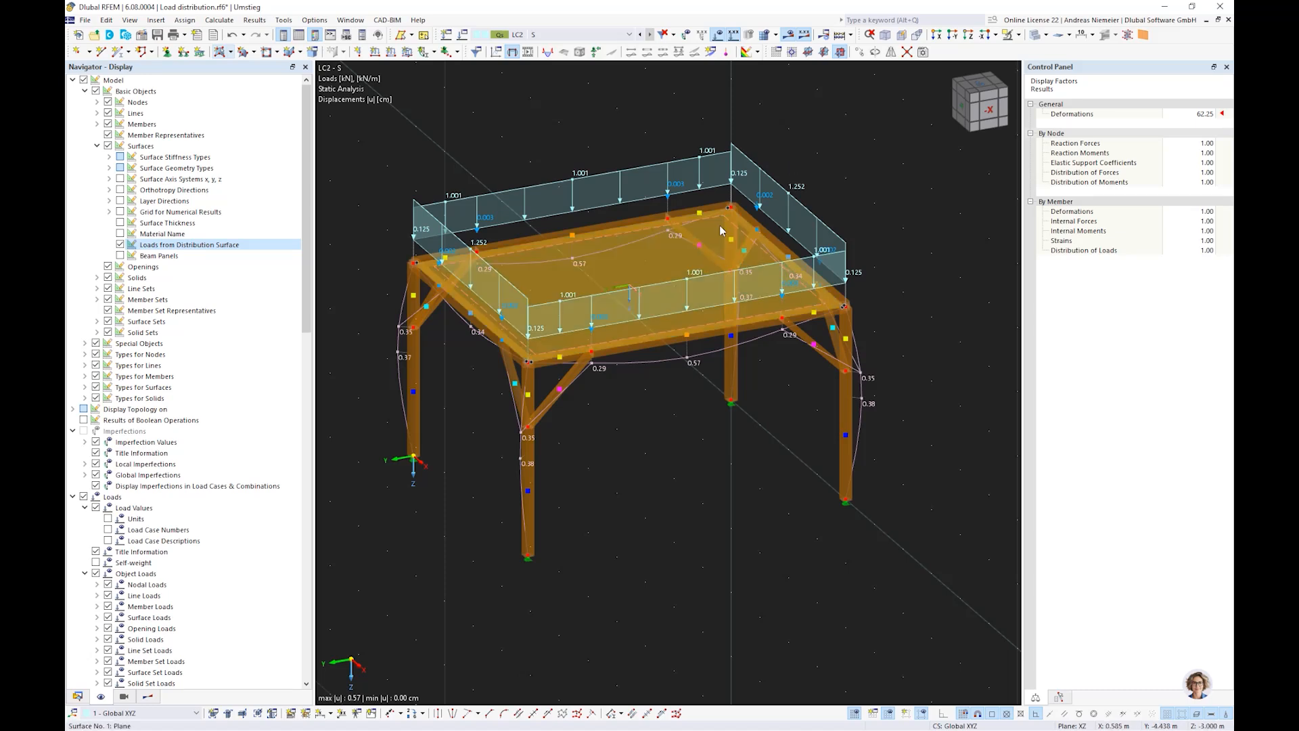
click(655, 477)
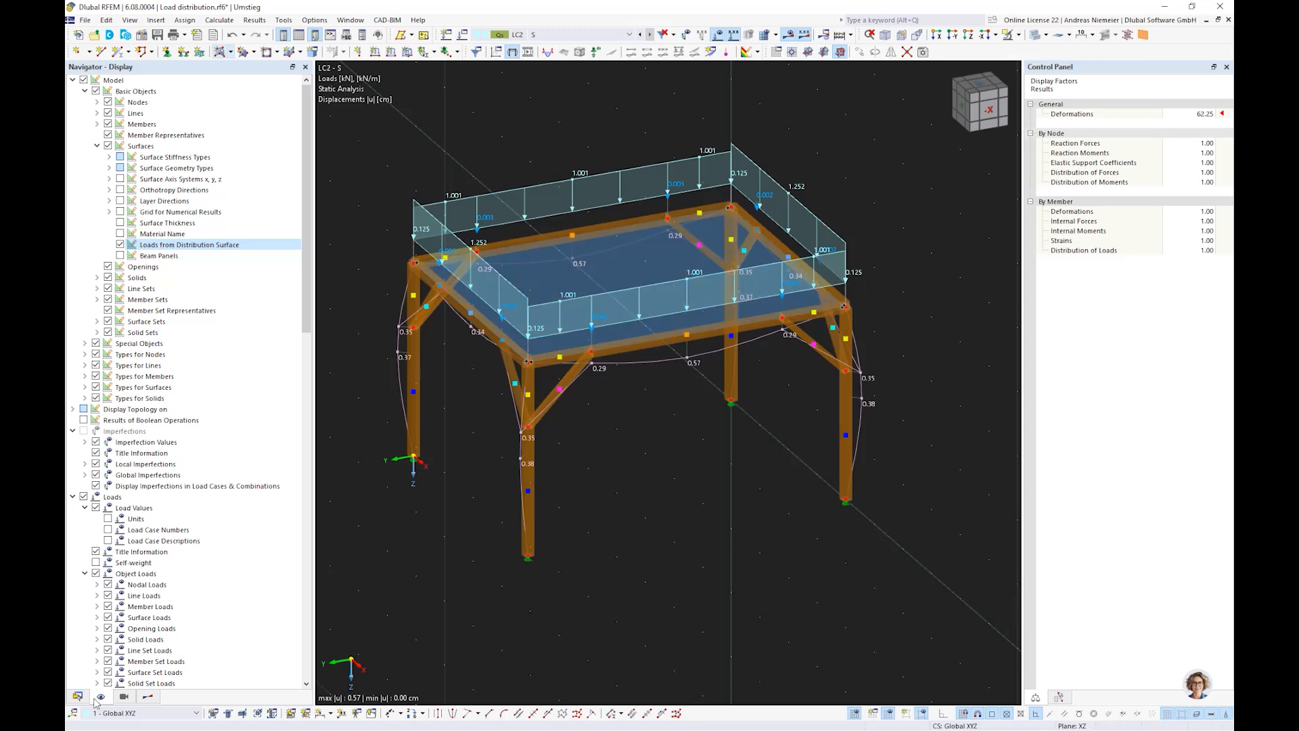
Set the roof surface's load transfer direction to y | Stripes.
double_click(628, 261)
click(375, 175)
click(350, 218)
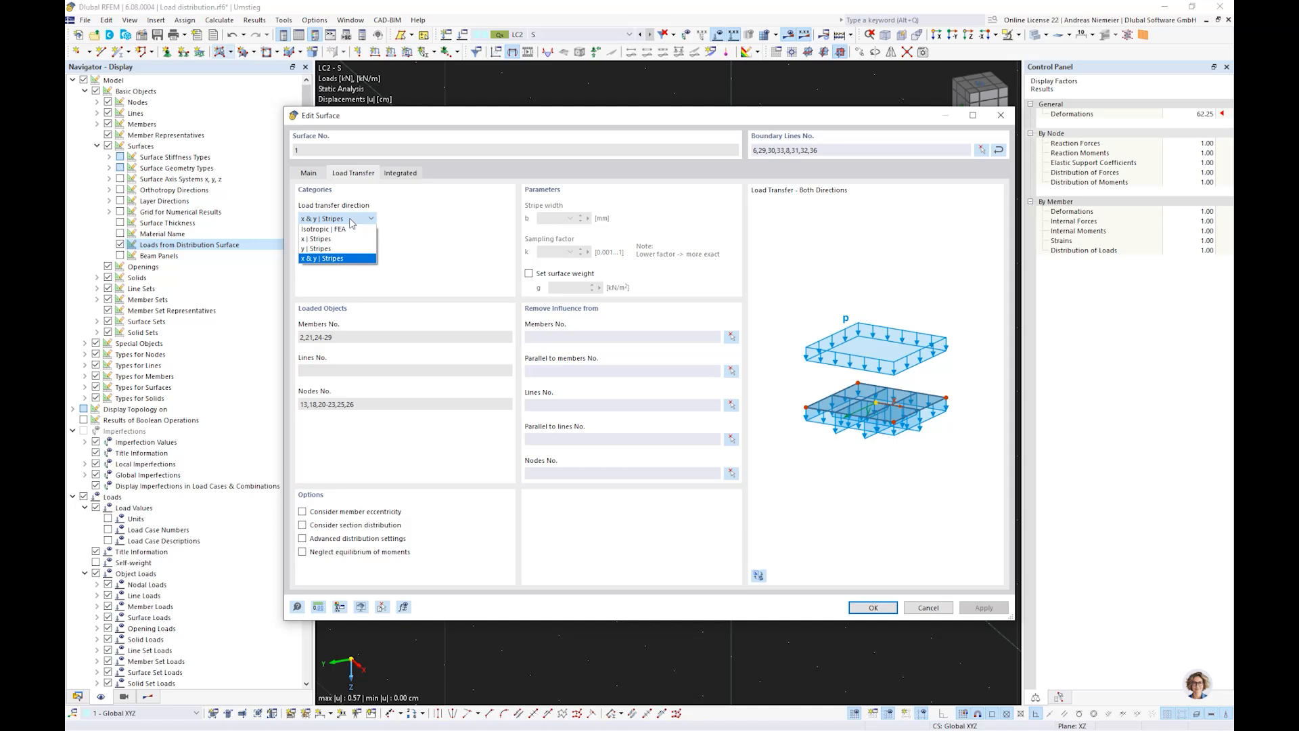
click(353, 248)
click(870, 608)
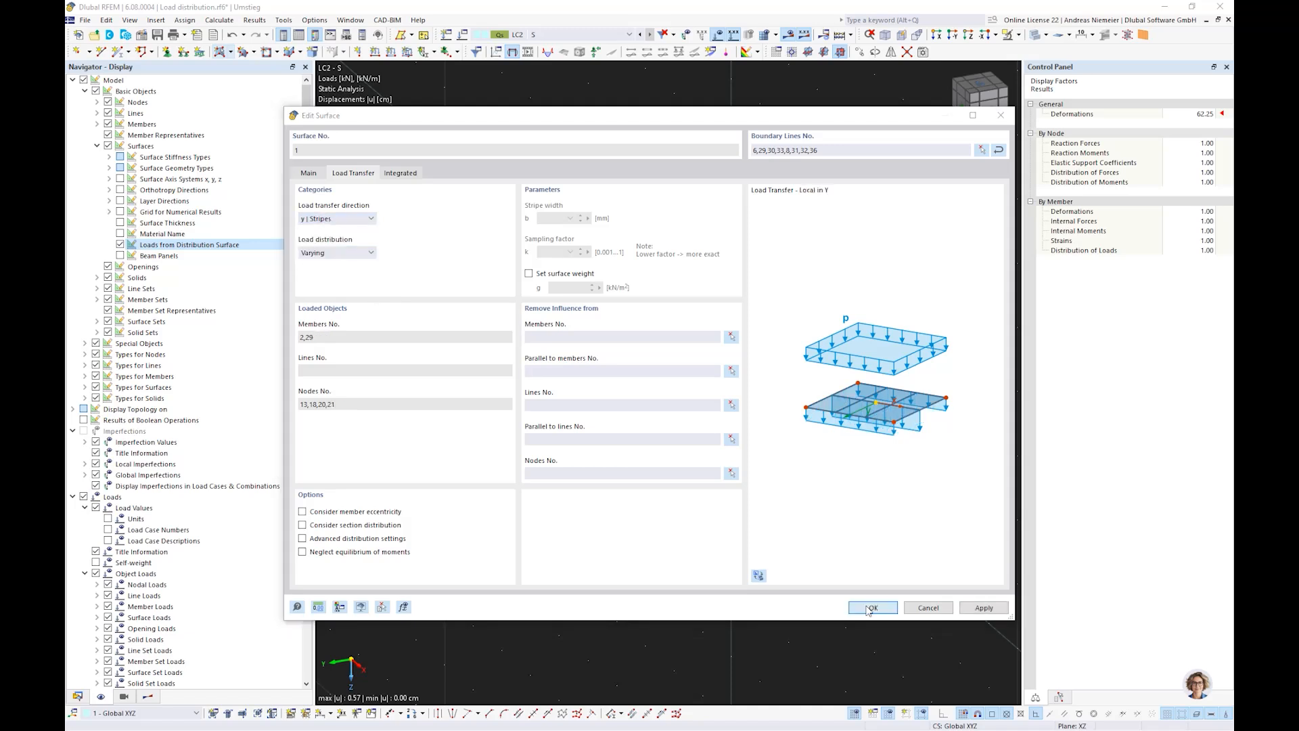
click(697, 431)
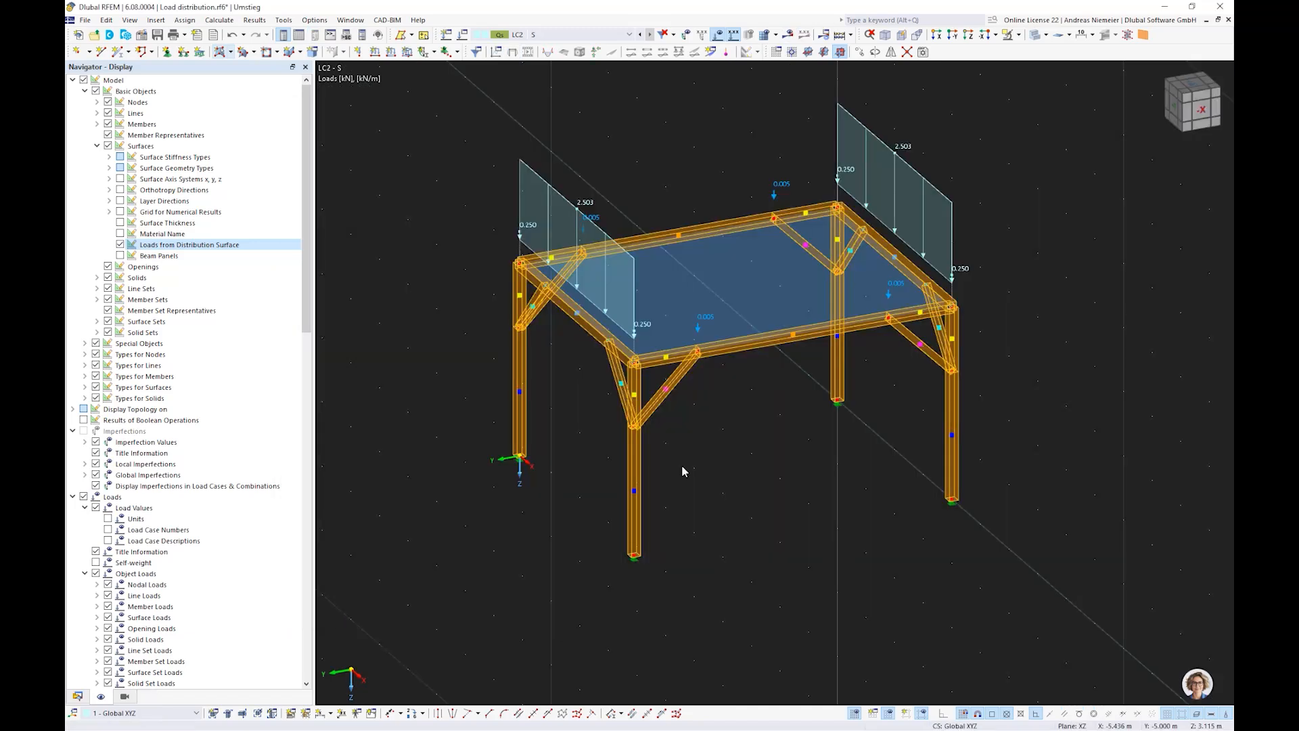
Set the roof surface's load transfer direction to Isotropic | FEA.
double_click(745, 306)
click(353, 172)
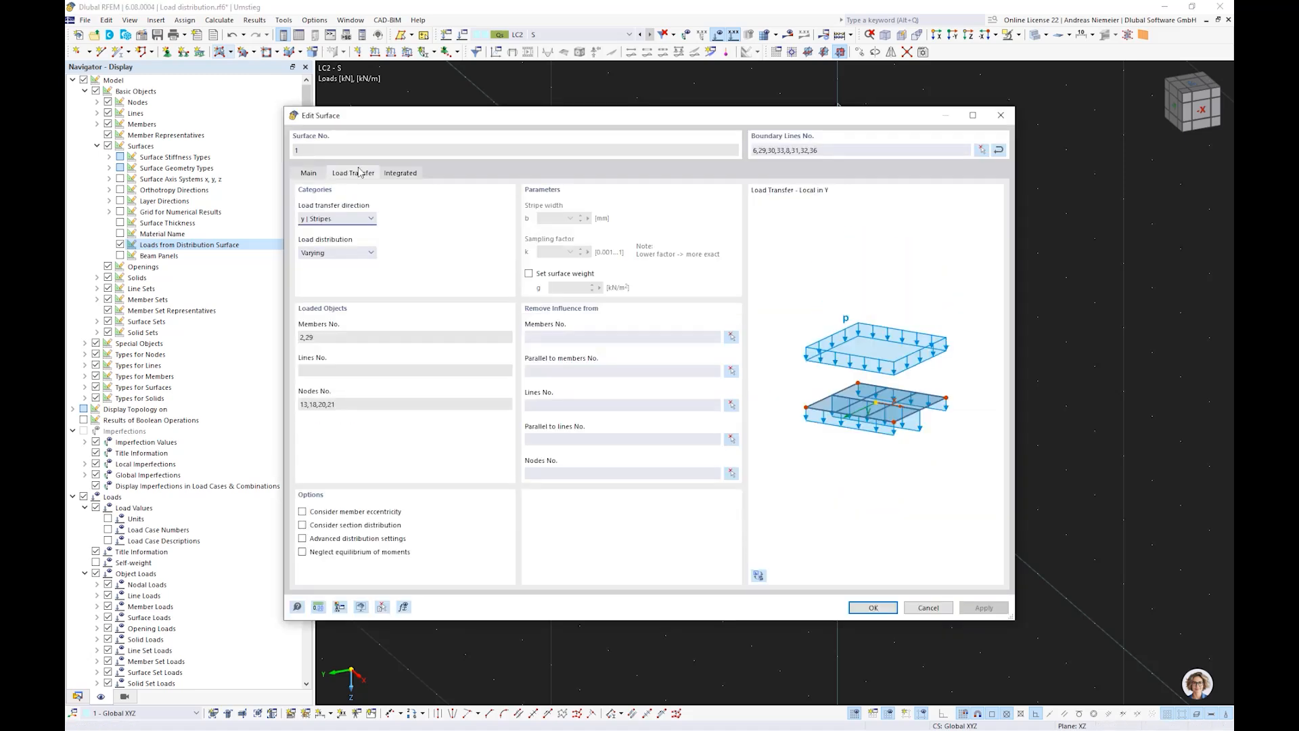
click(337, 218)
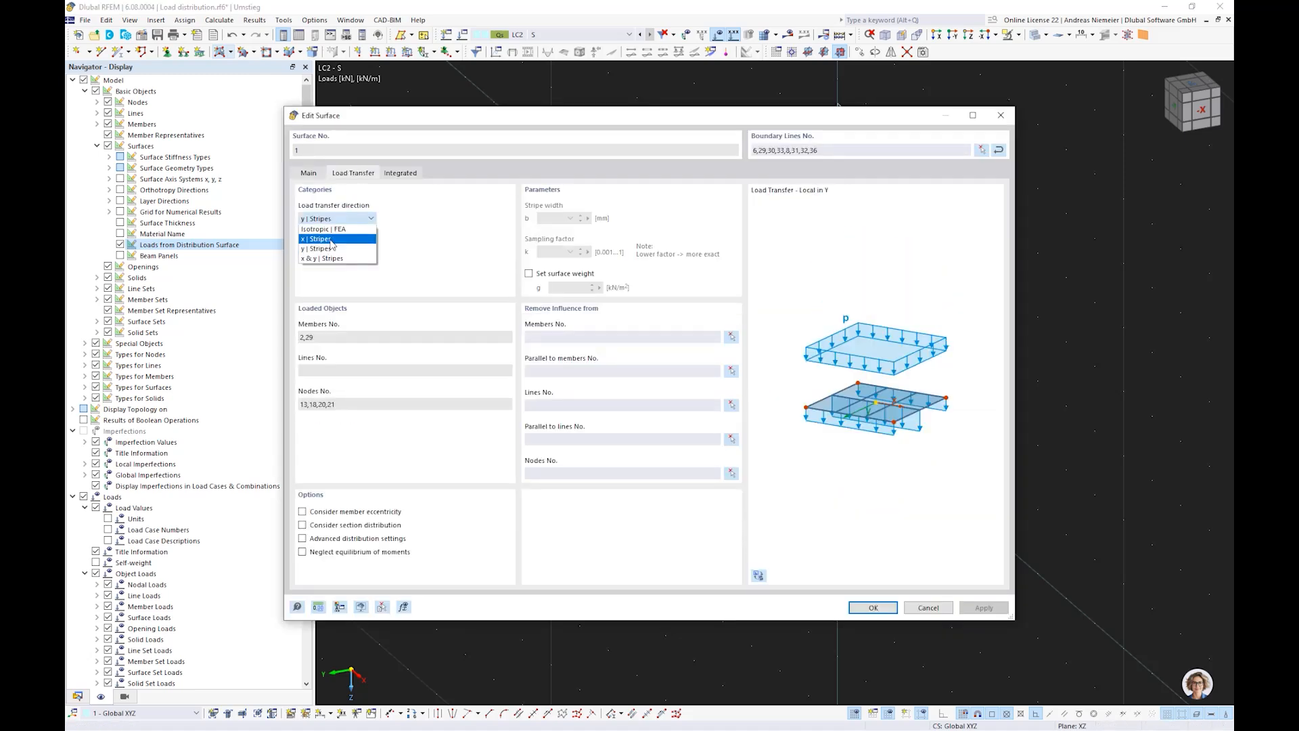
click(324, 230)
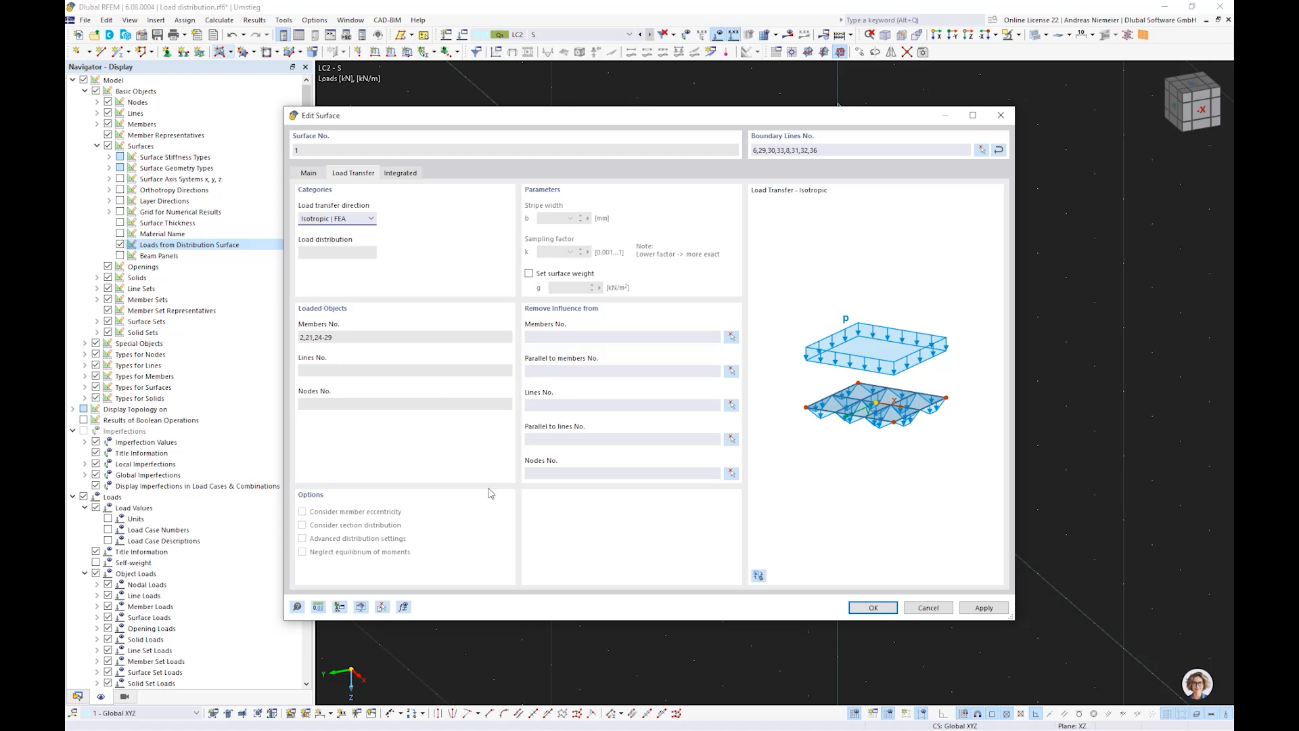
click(859, 606)
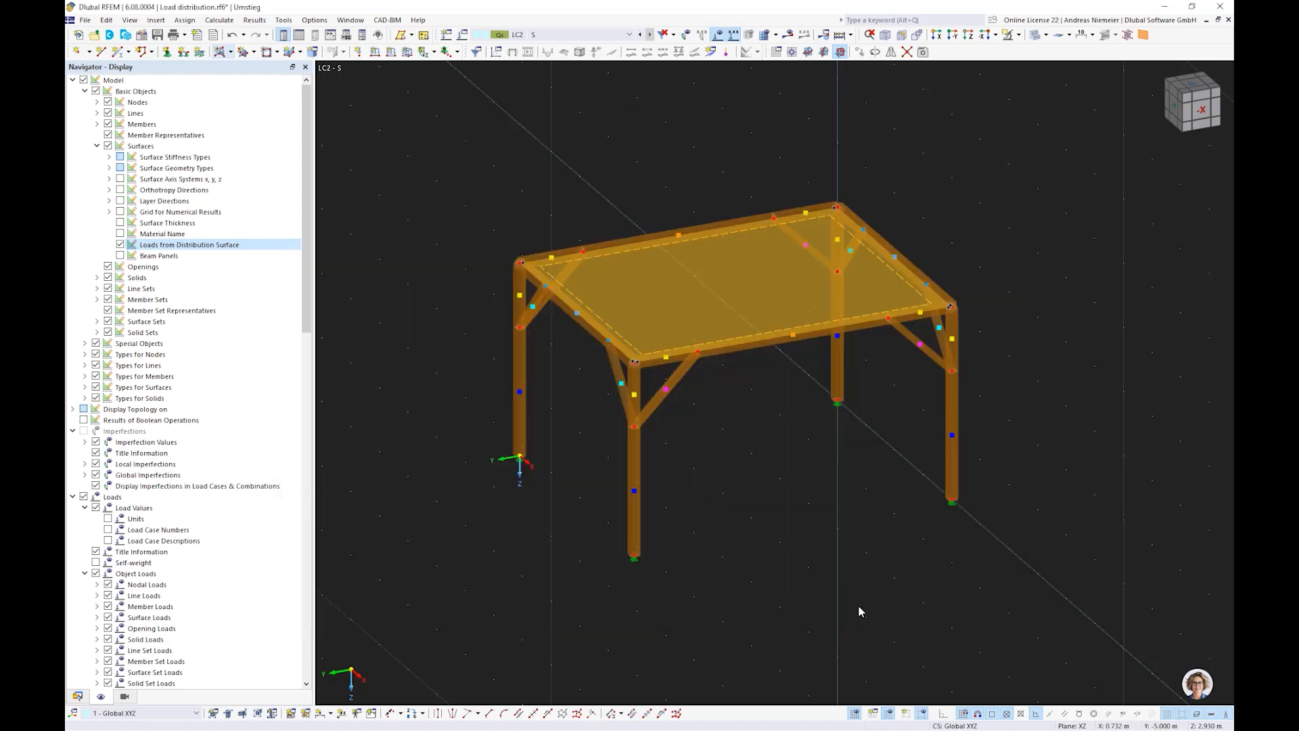
click(807, 540)
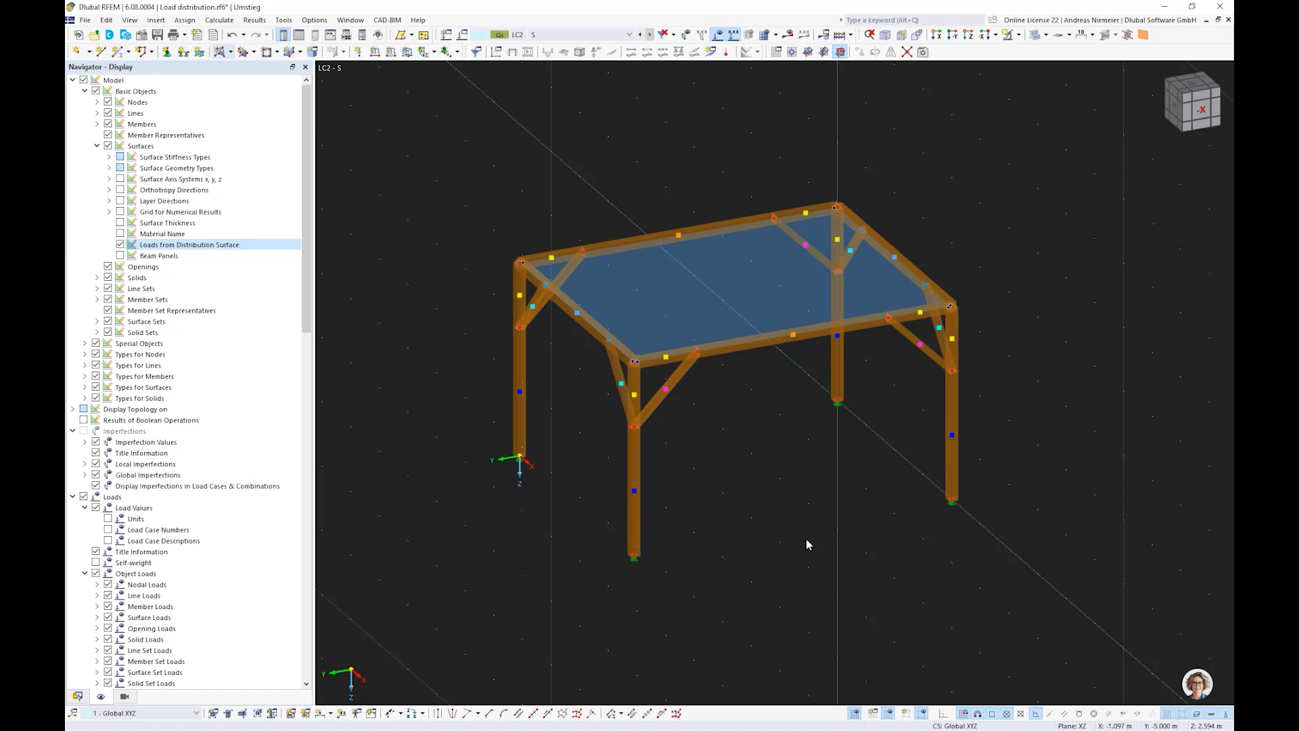
Recalculate load case LC2 and examine the isotropic load distribution on the roof beams from several sides.
click(788, 36)
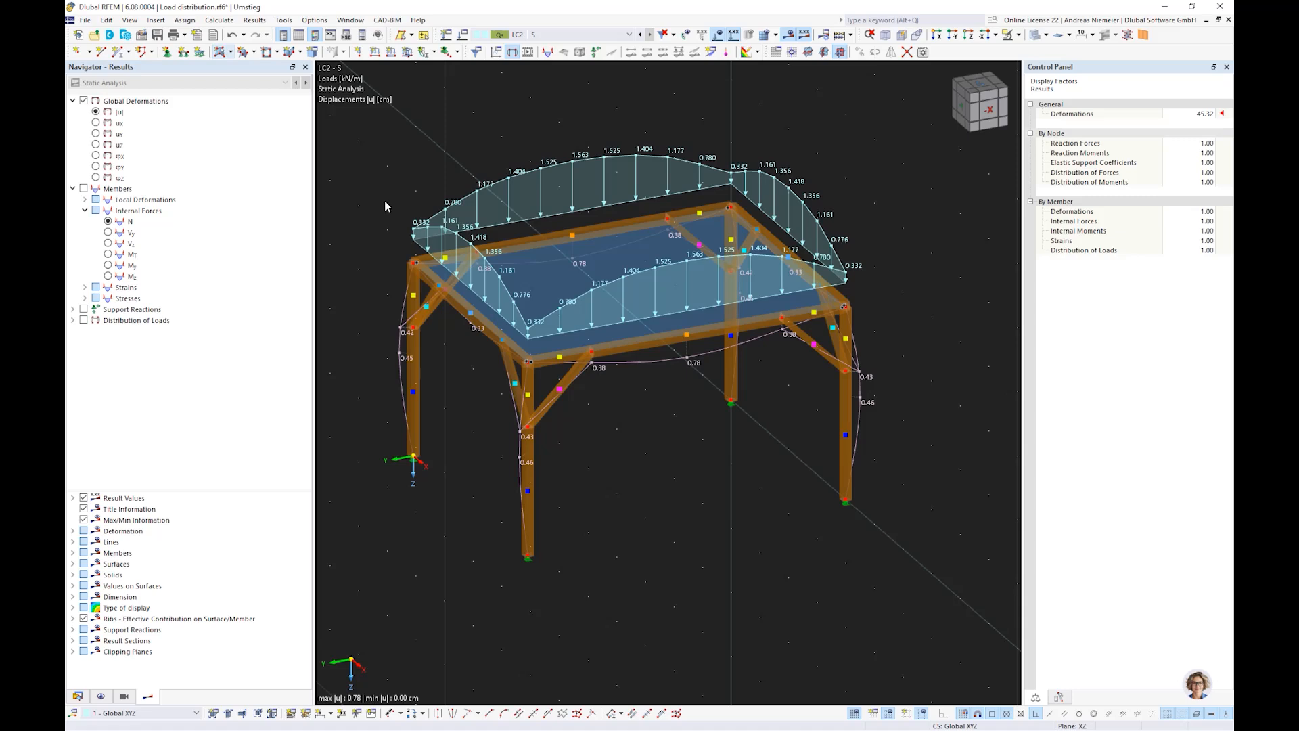
ctrl+middle_drag(550, 288, 555, 452)
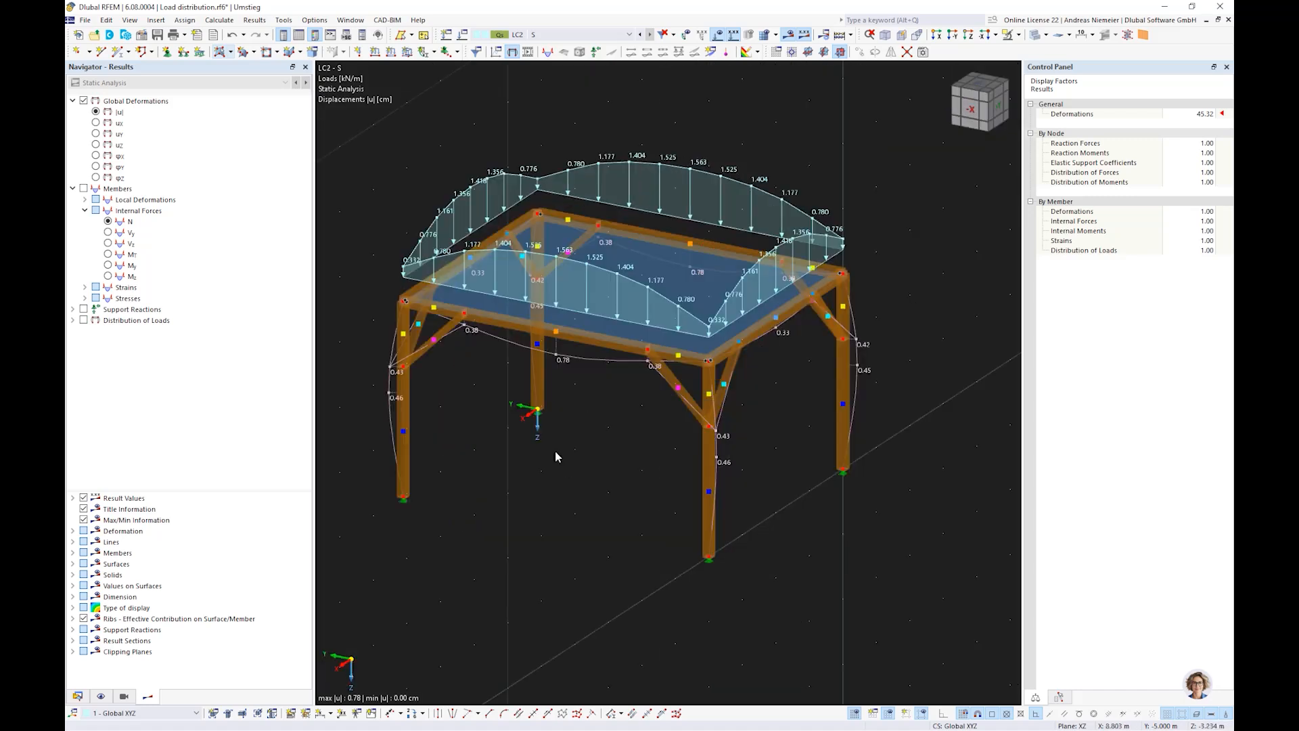
scroll(555, 452, down, 1)
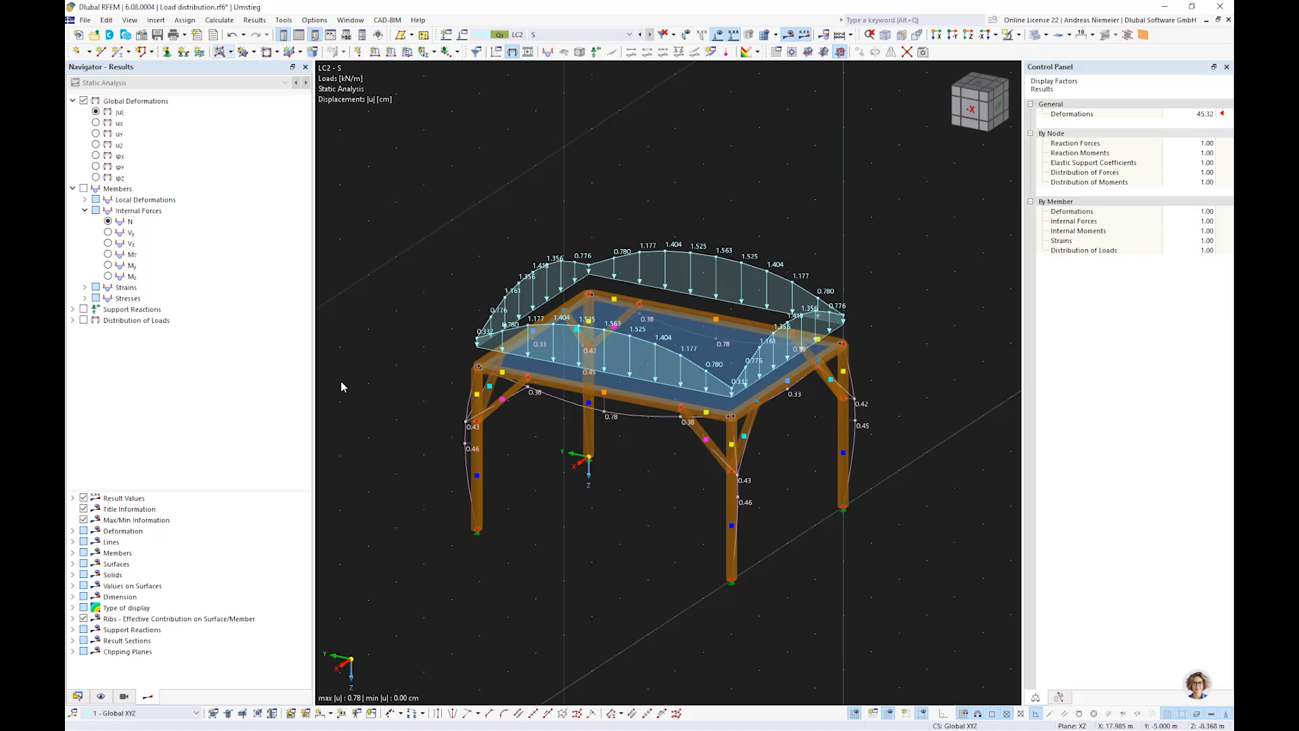
click(673, 335)
middle_drag(617, 481, 653, 548)
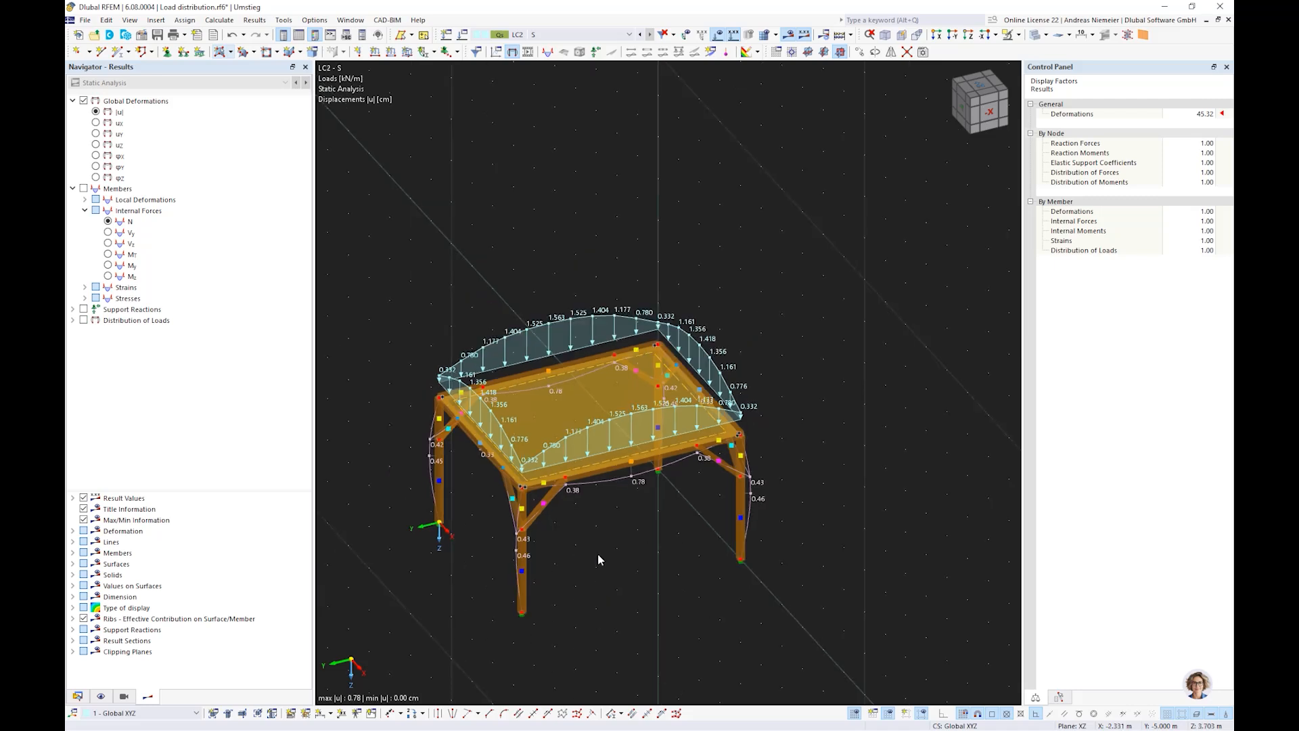
Select the load transfer roof surface and hide the display of loads on the model.
click(580, 400)
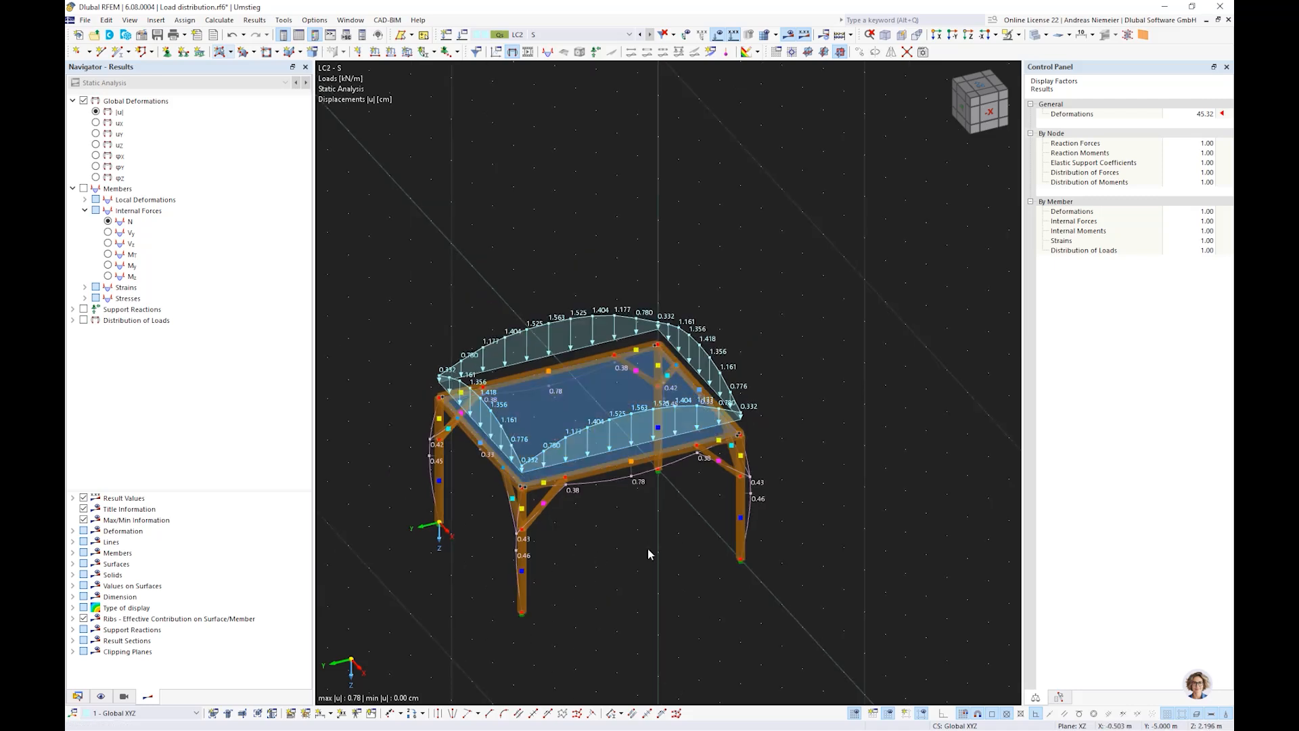
click(717, 35)
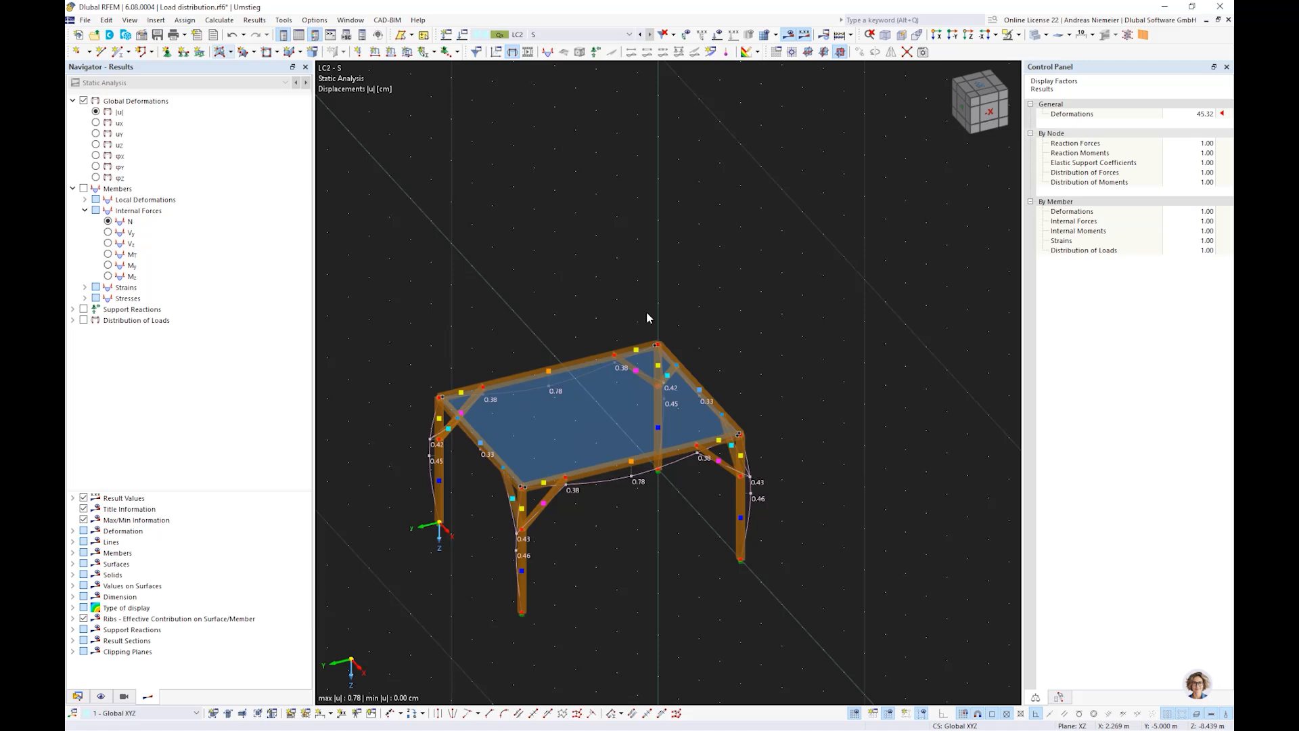
scroll(467, 497, up, 3)
middle_drag(467, 498, 490, 455)
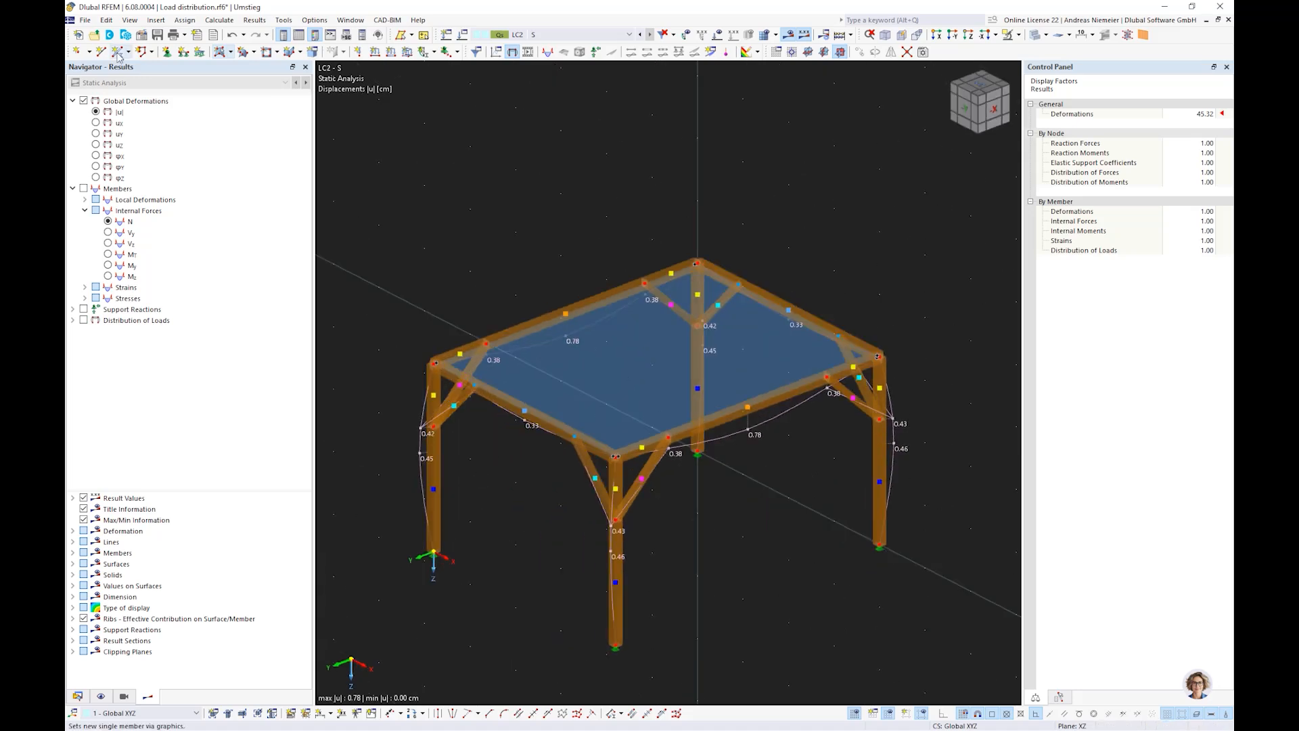
Draw an arc via three nodes, about 4.64 m long, between the two roof corners of the 4 m edge at Y = -5 m, bulging upward.
click(152, 52)
click(163, 85)
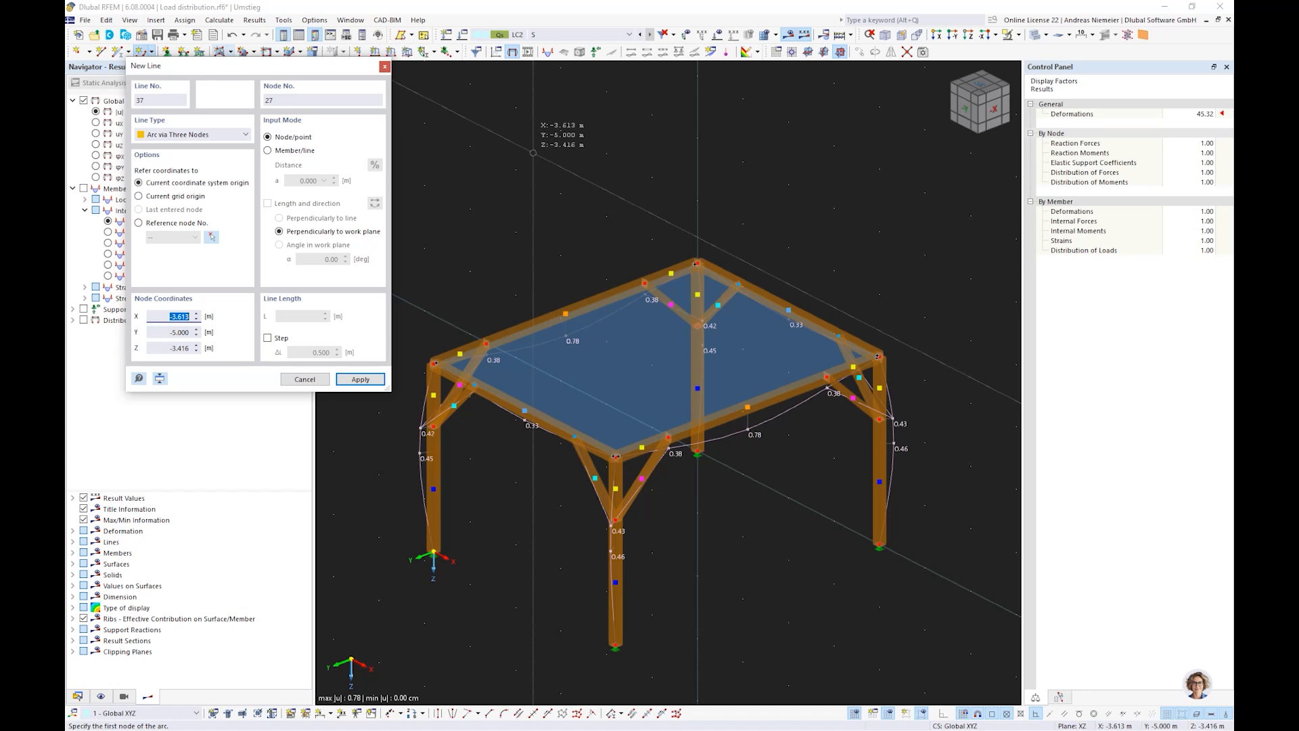
click(697, 263)
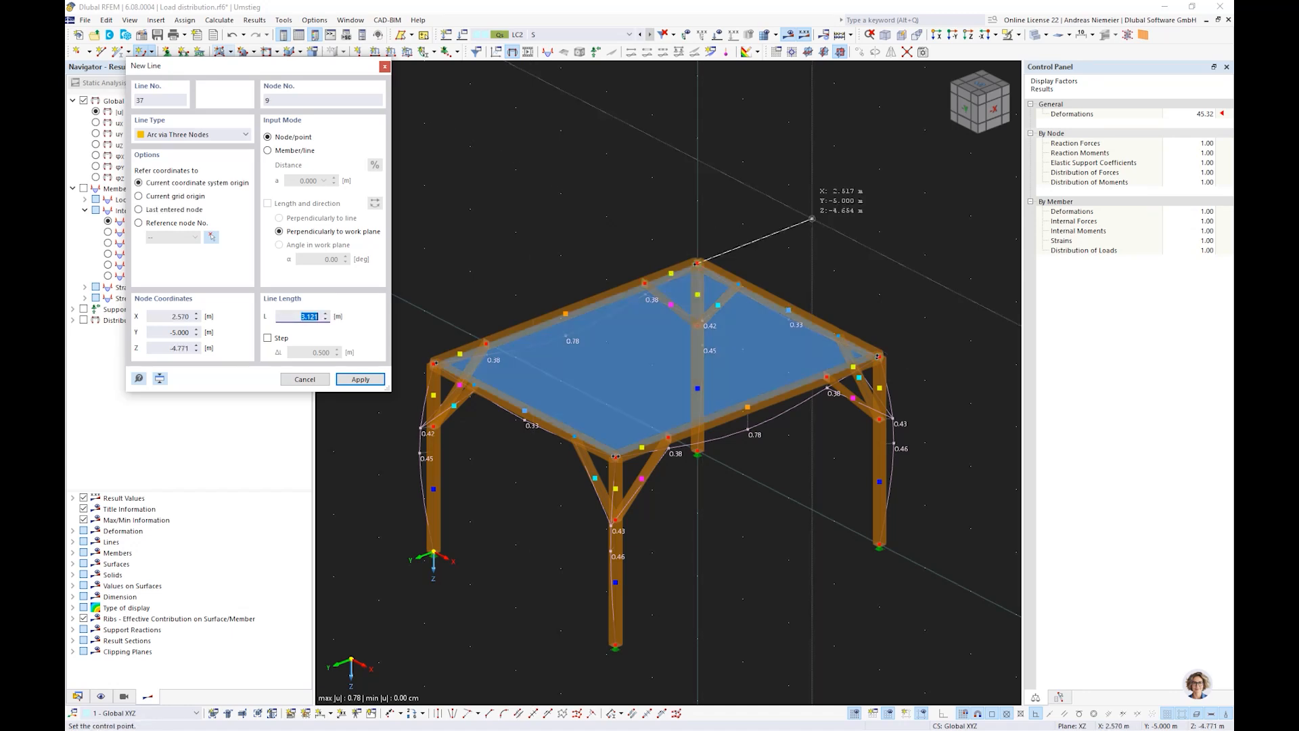
scroll(818, 230, down, 2)
click(803, 229)
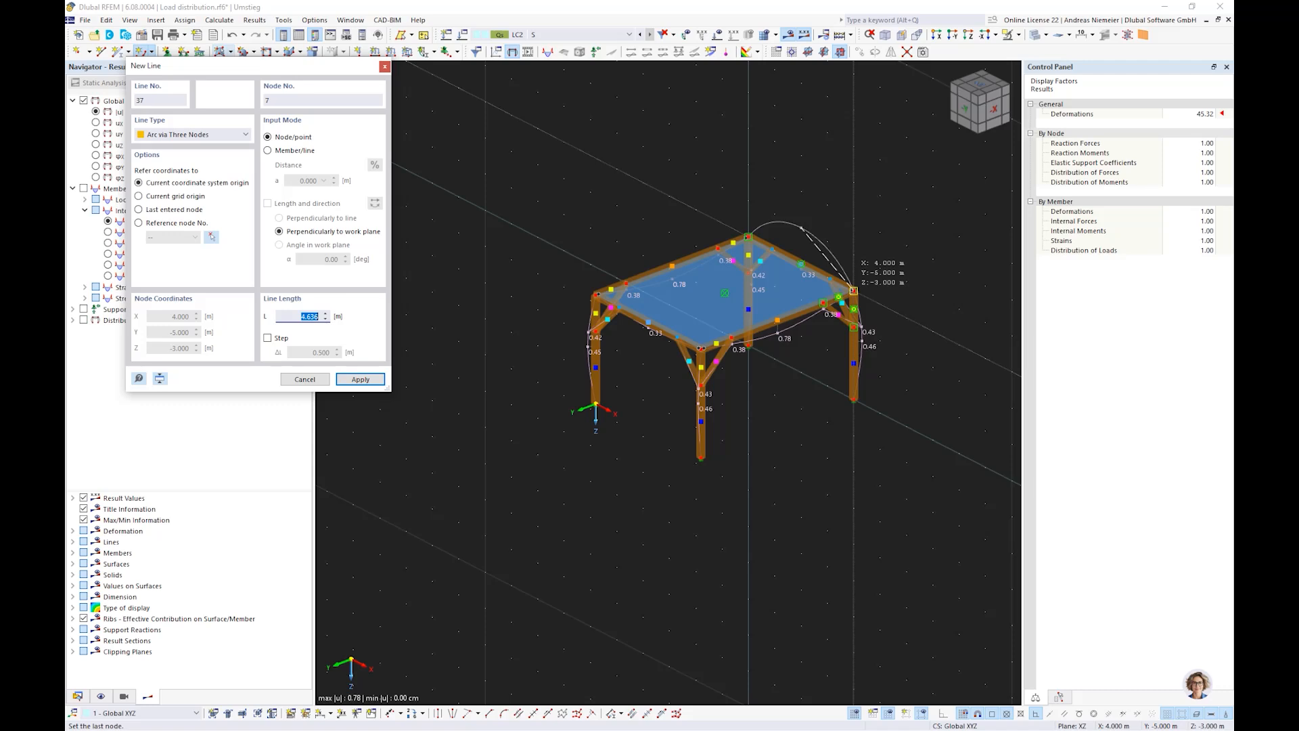
click(854, 290)
right_click(903, 430)
Reverse the line orientation of the new arc line.
scroll(903, 430, up, 1)
ctrl+middle_drag(903, 430, 654, 374)
scroll(718, 274, up, 5)
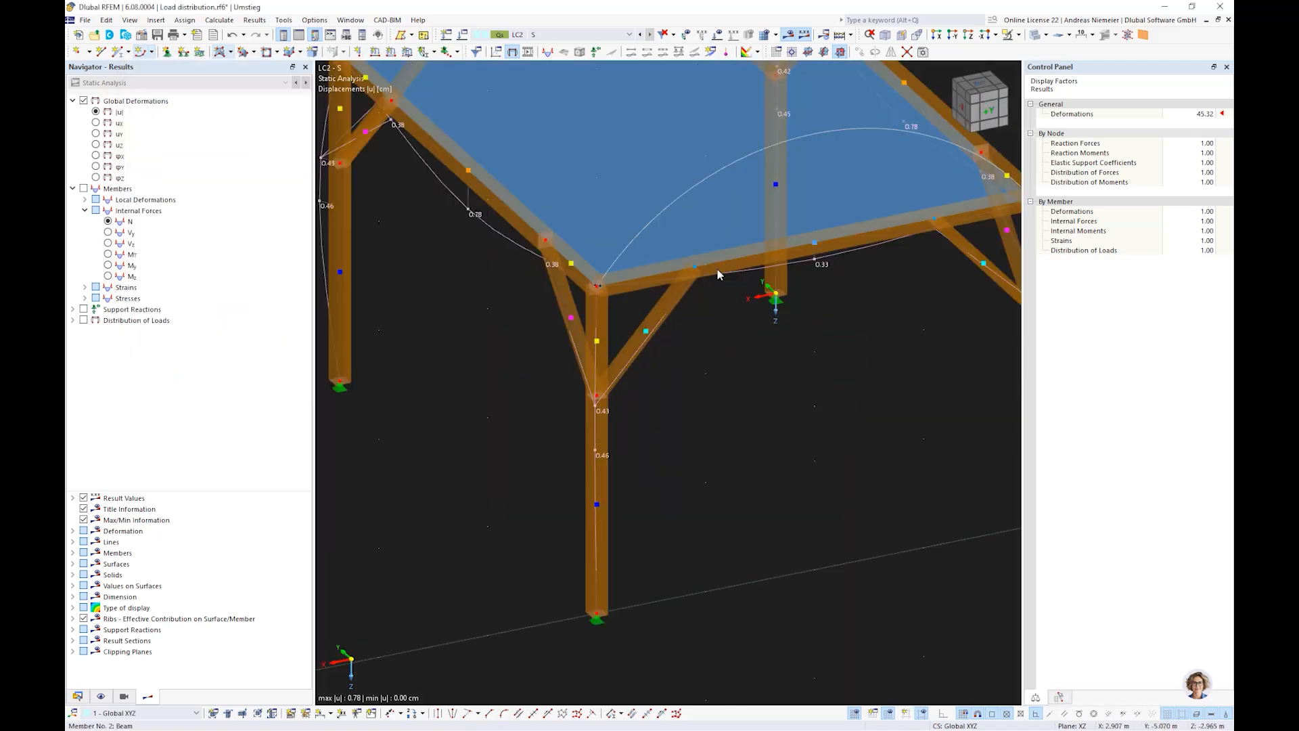
right_click(679, 198)
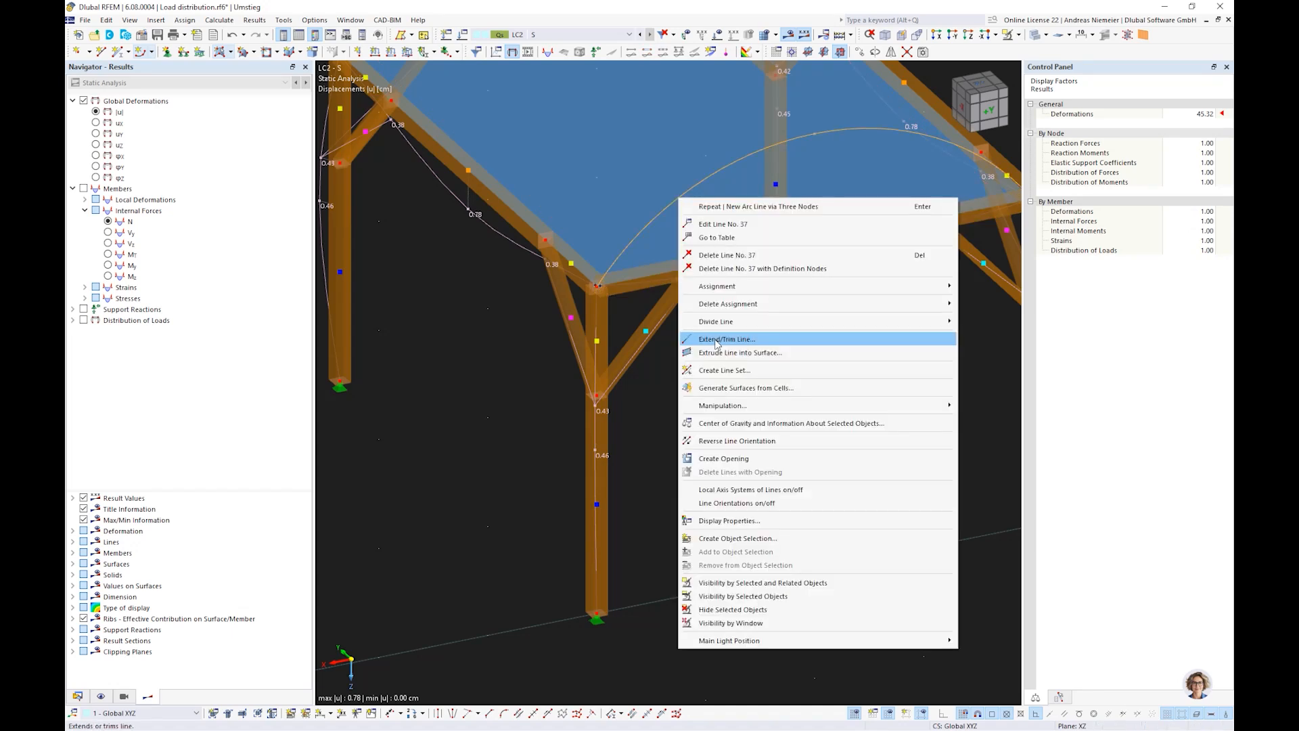
click(760, 441)
click(675, 323)
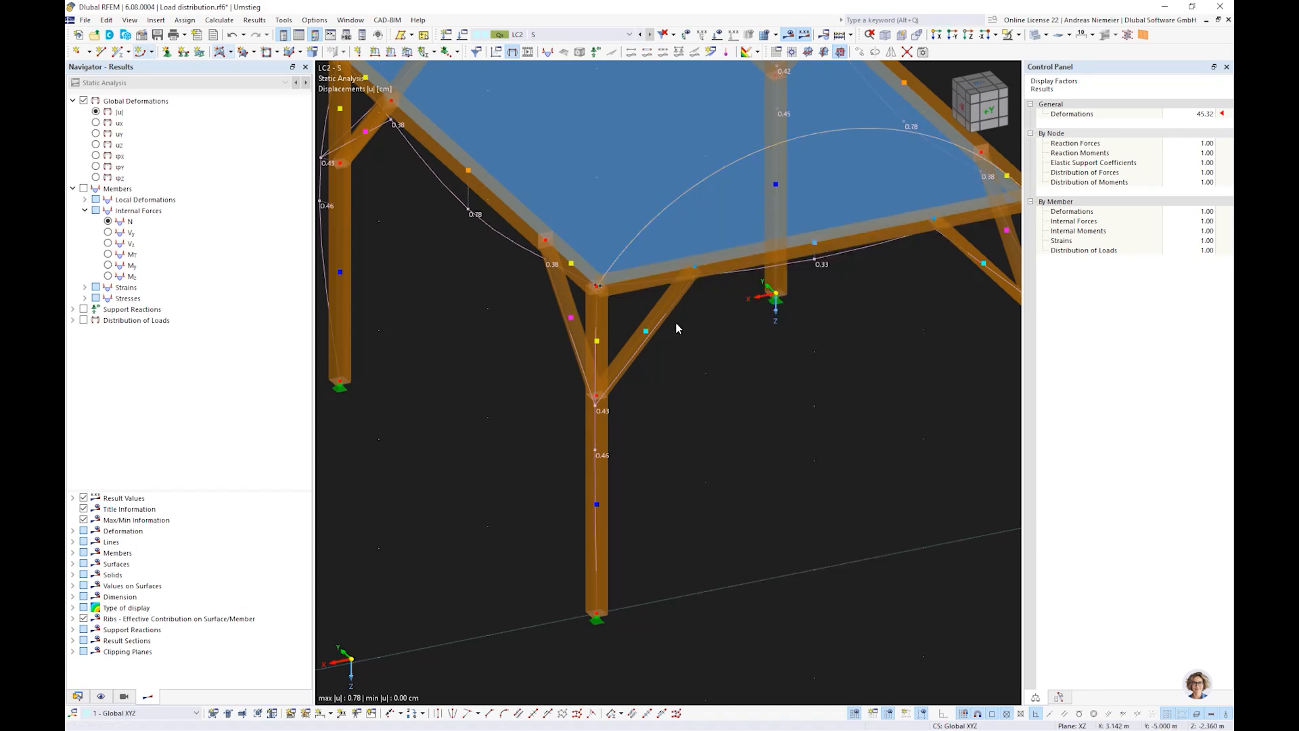
Try to reassign beam member 2 from its straight line to arc line 37, accepting the deletion of all results and the mesh.
double_click(722, 273)
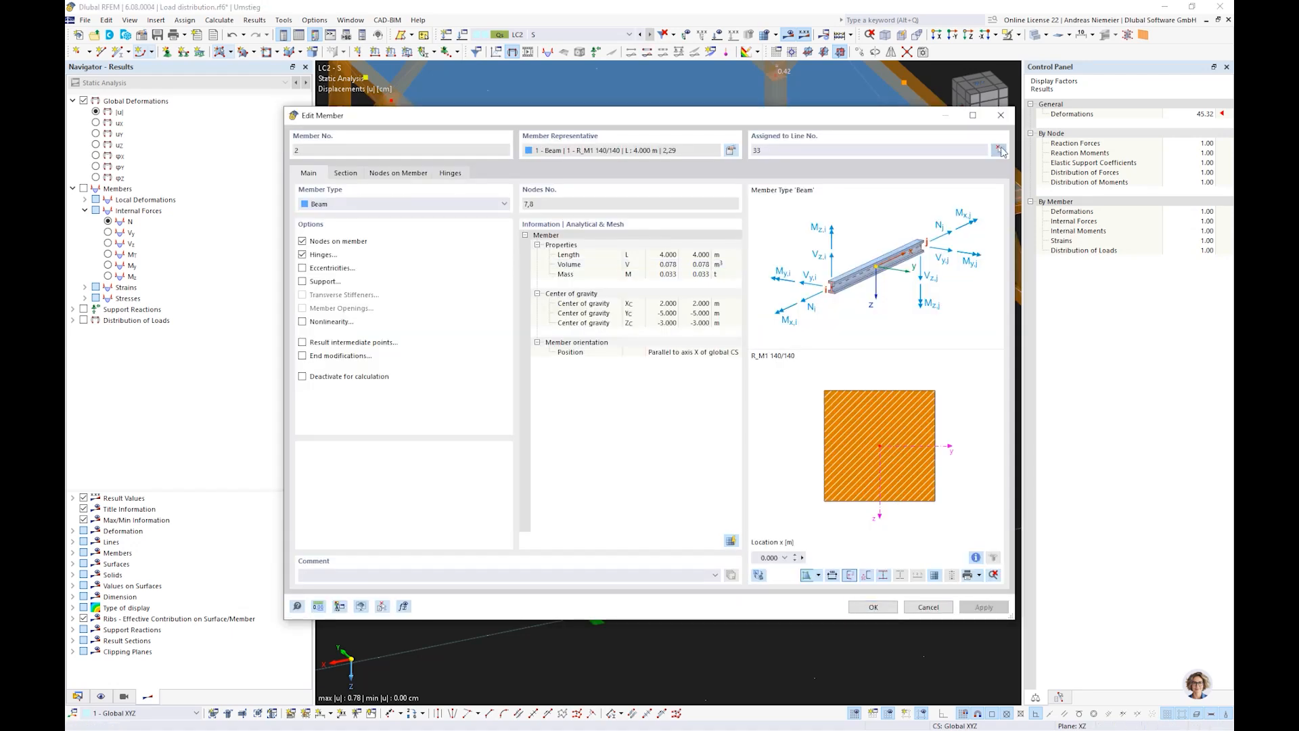
click(998, 149)
click(851, 129)
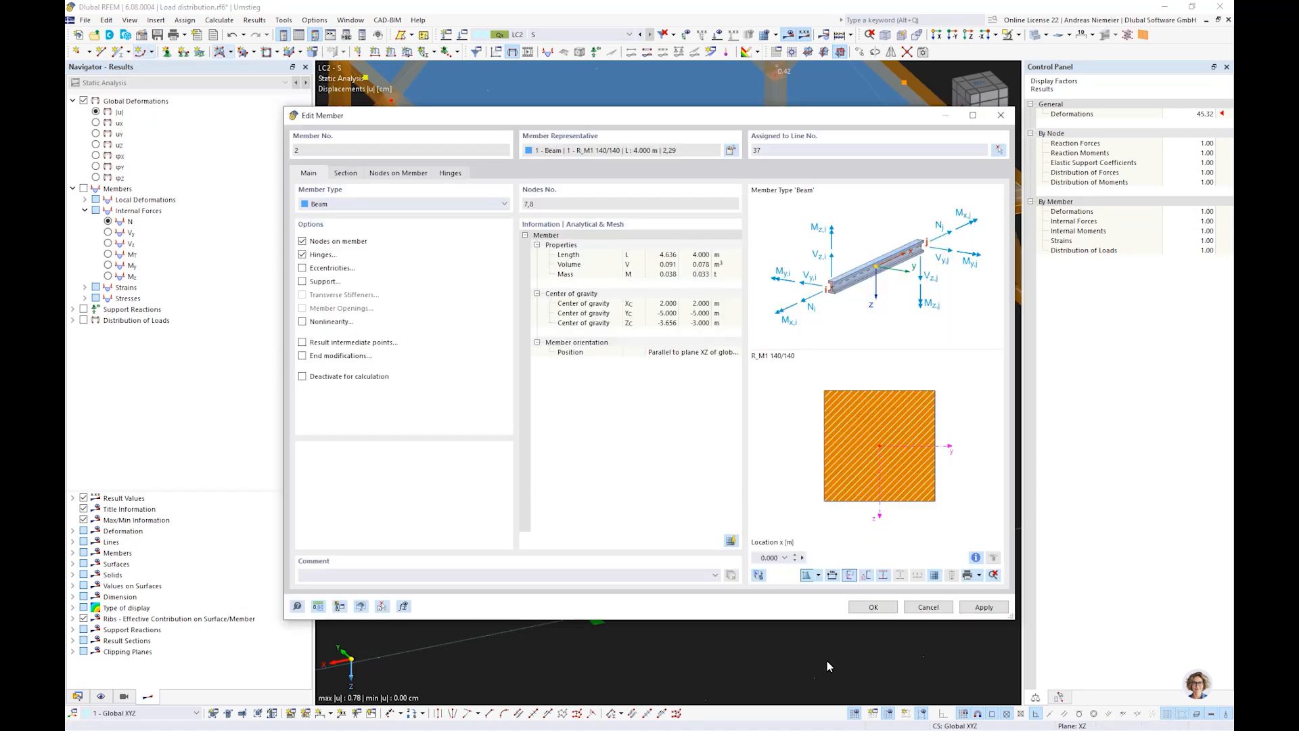
click(873, 607)
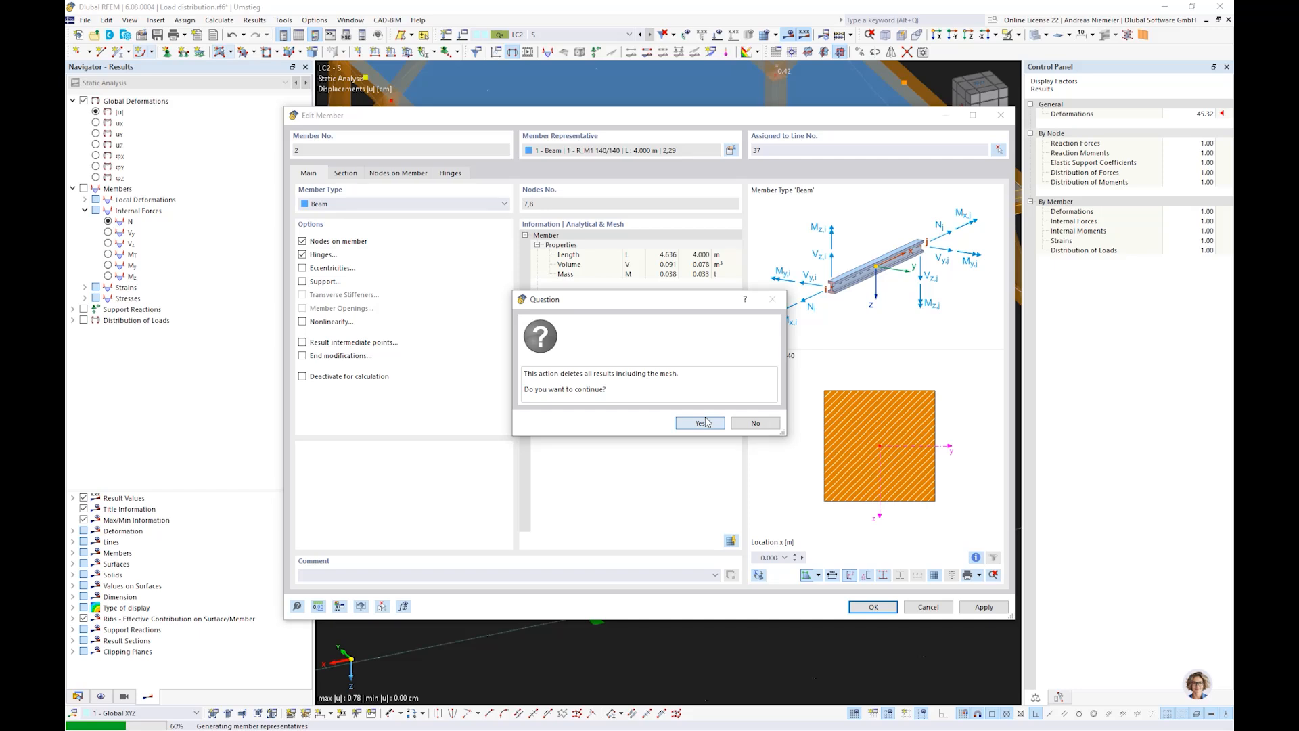
click(700, 422)
Copy the arc line to the corner nodes of the opposite 4 m roof edge.
ctrl+middle_drag(814, 461, 691, 465)
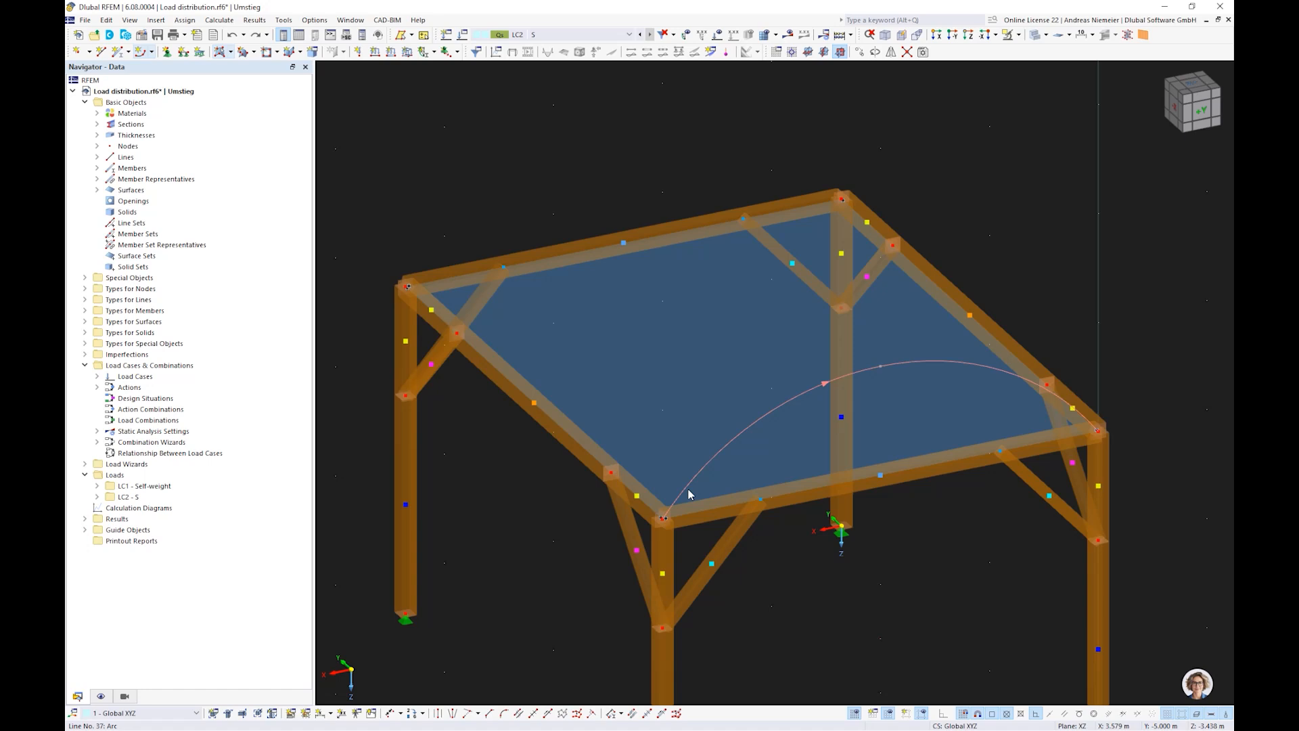
drag(665, 520, 418, 290)
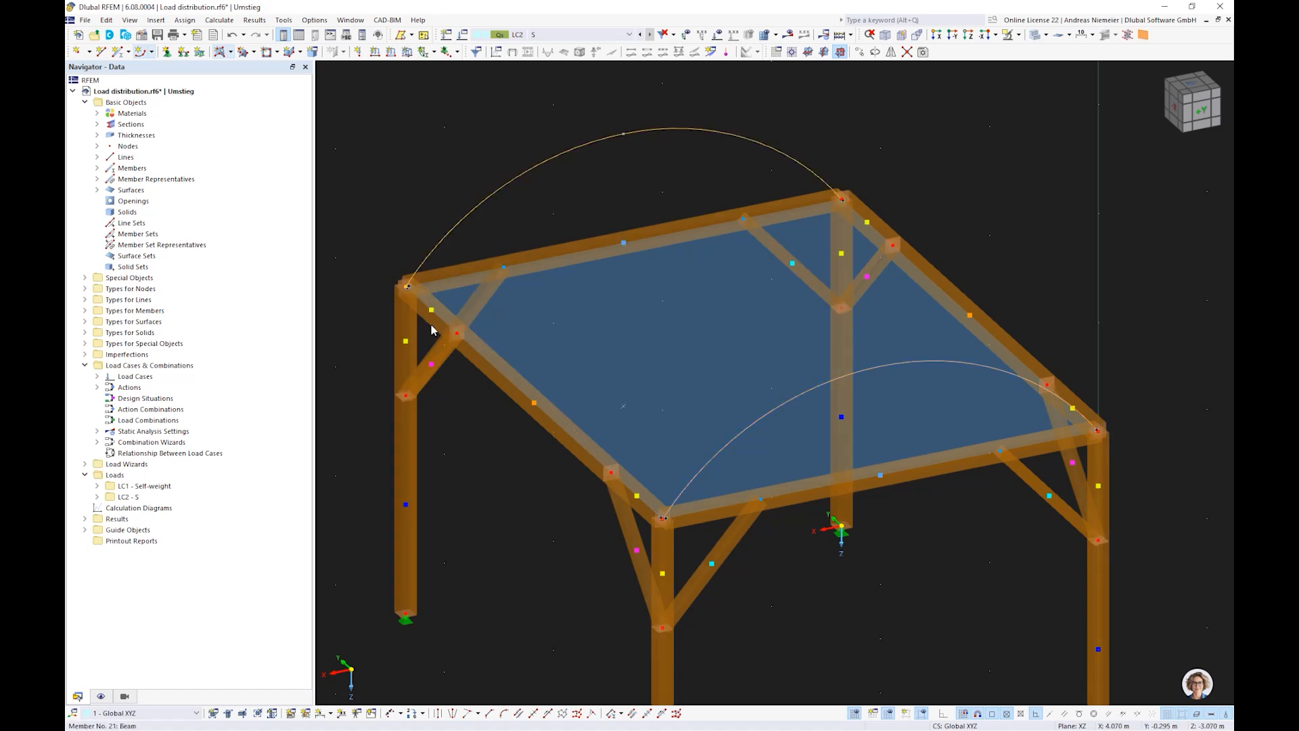
Reassign beam member 2 to arc line 37 so that it follows the curve.
double_click(809, 499)
click(998, 149)
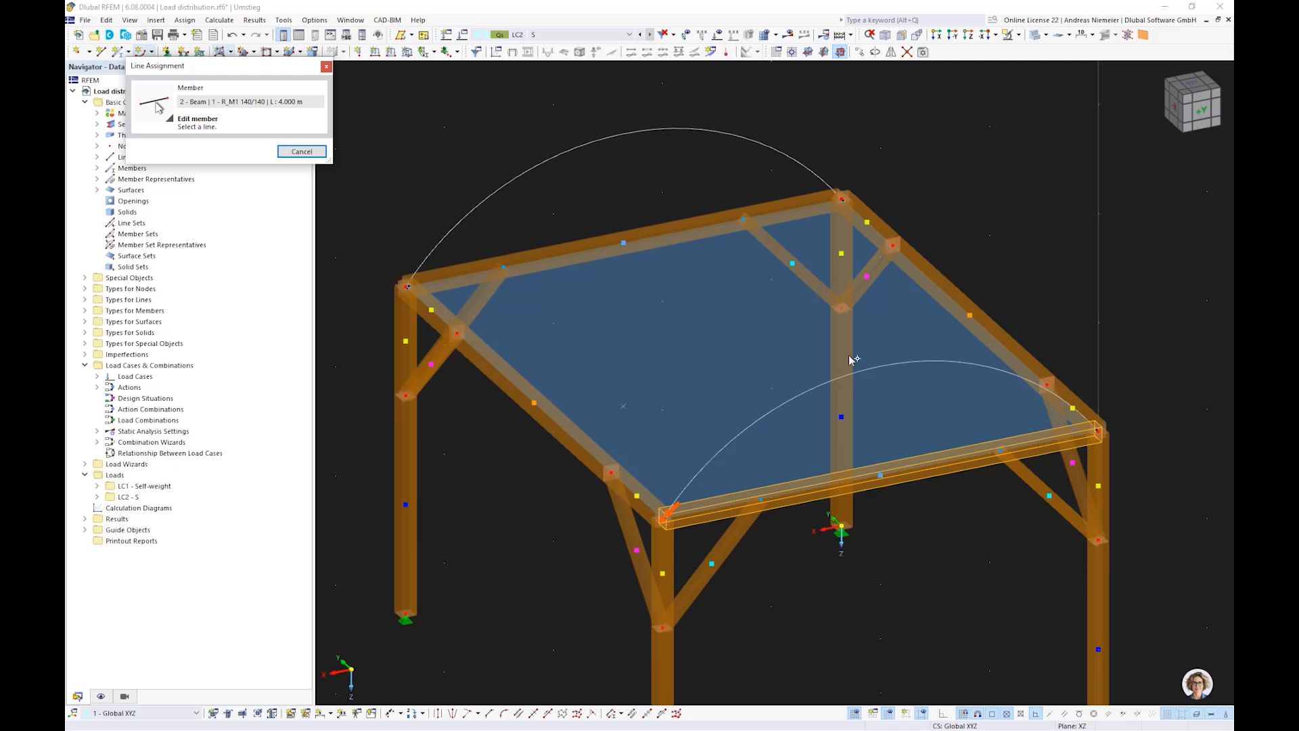
click(851, 357)
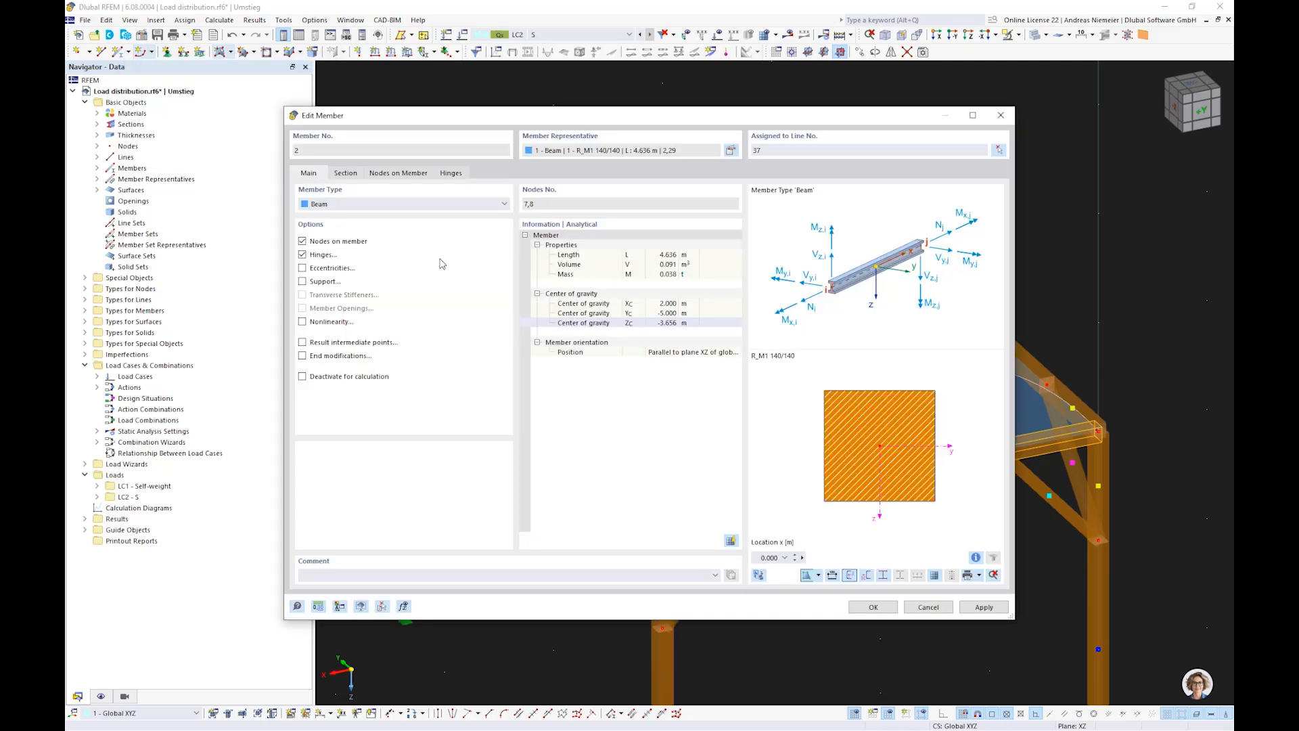
click(873, 606)
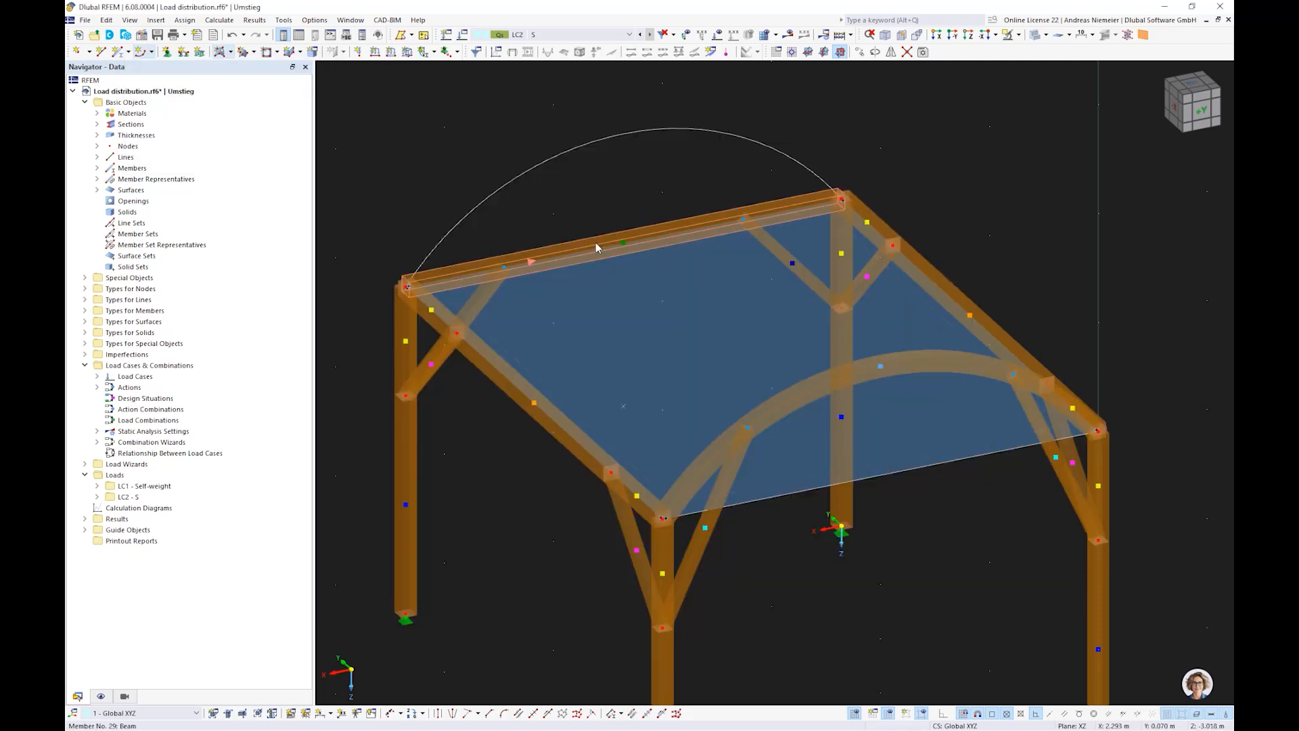
Reassign beam member 29 on the opposite roof edge to the copied arc line 38.
double_click(596, 245)
click(998, 149)
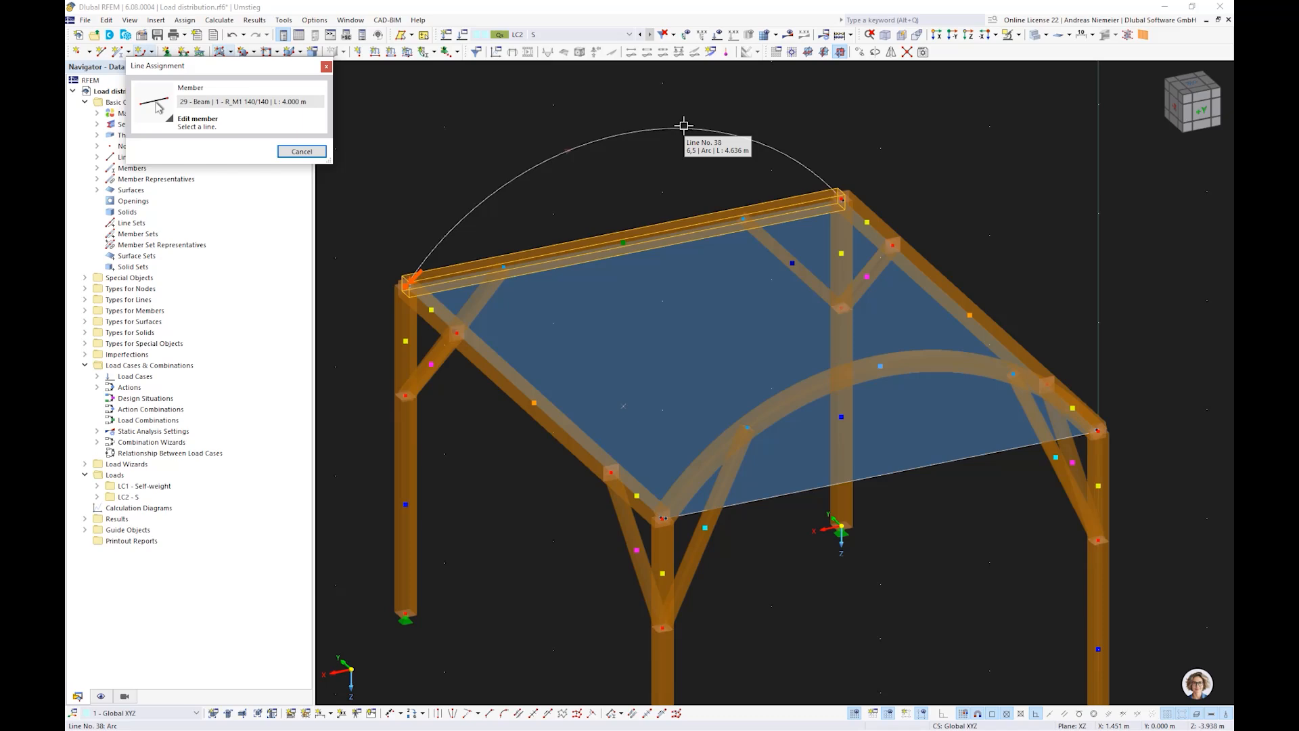
click(663, 127)
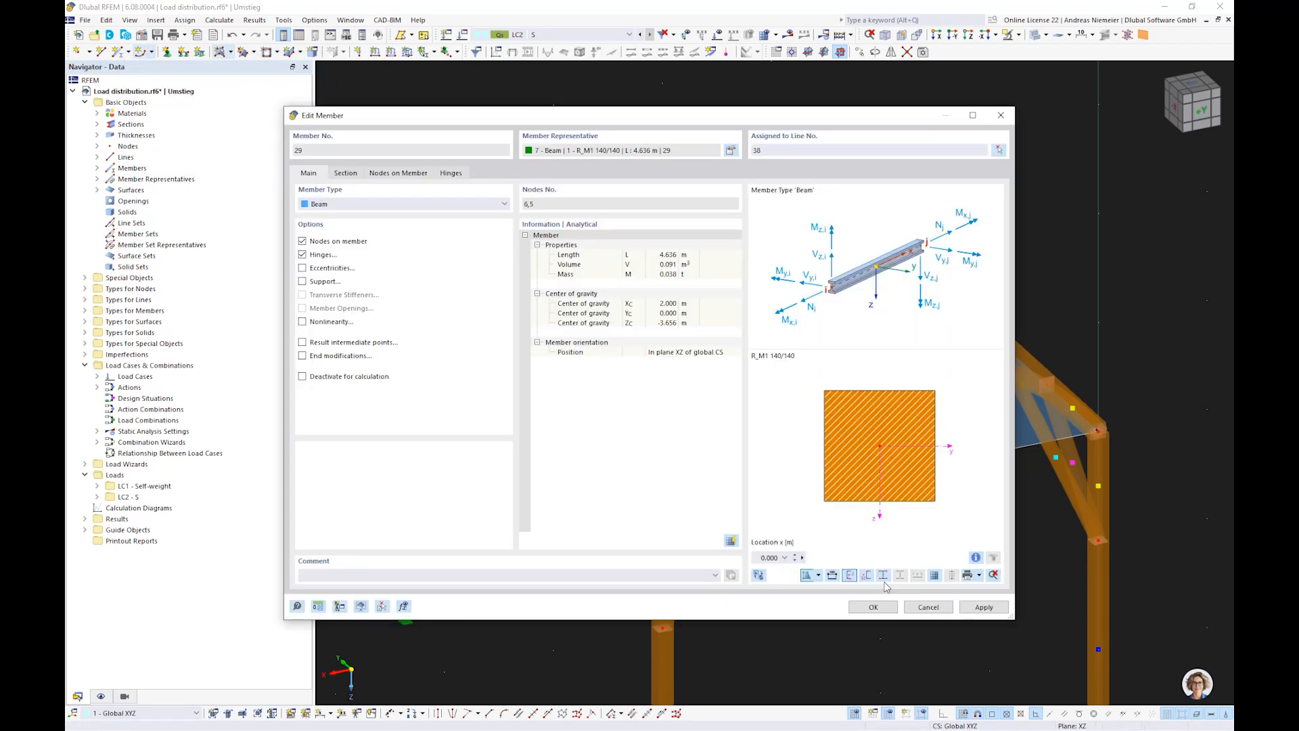
click(883, 606)
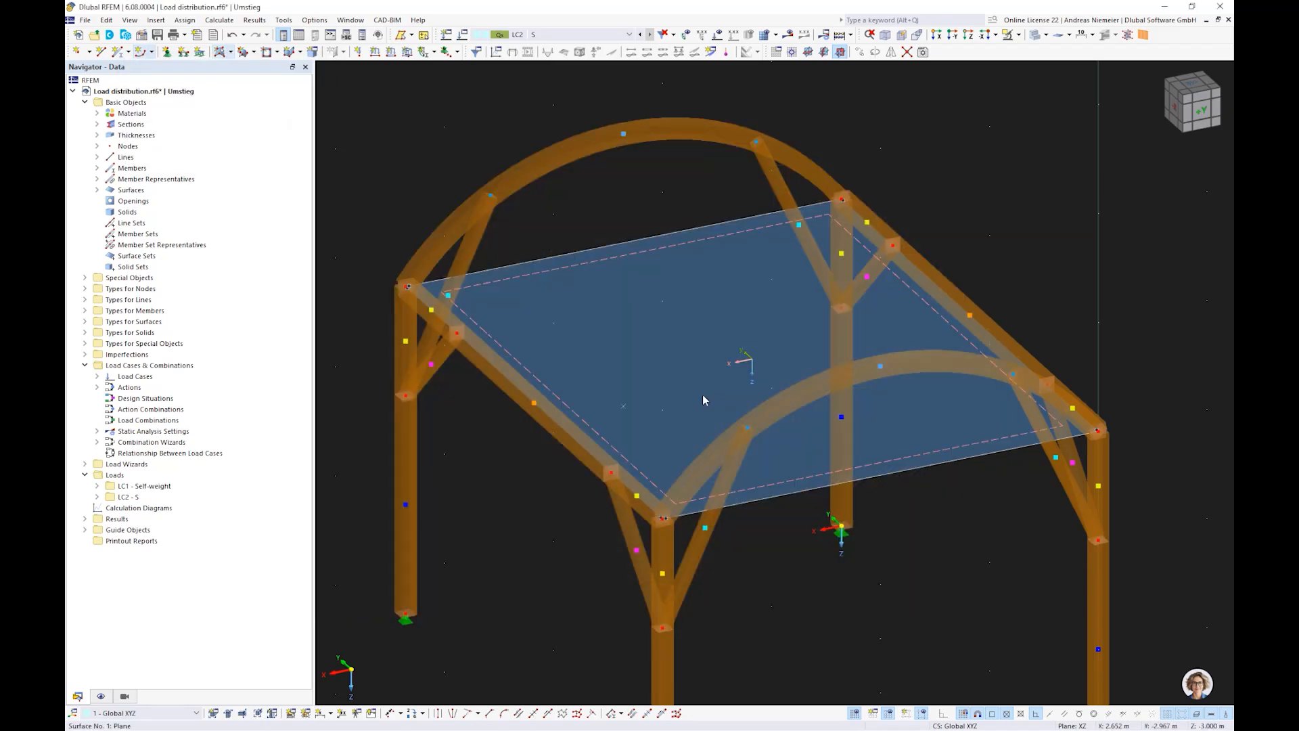
Change the roof load transfer surface's geometry type to Quadrangle.
double_click(702, 395)
click(560, 204)
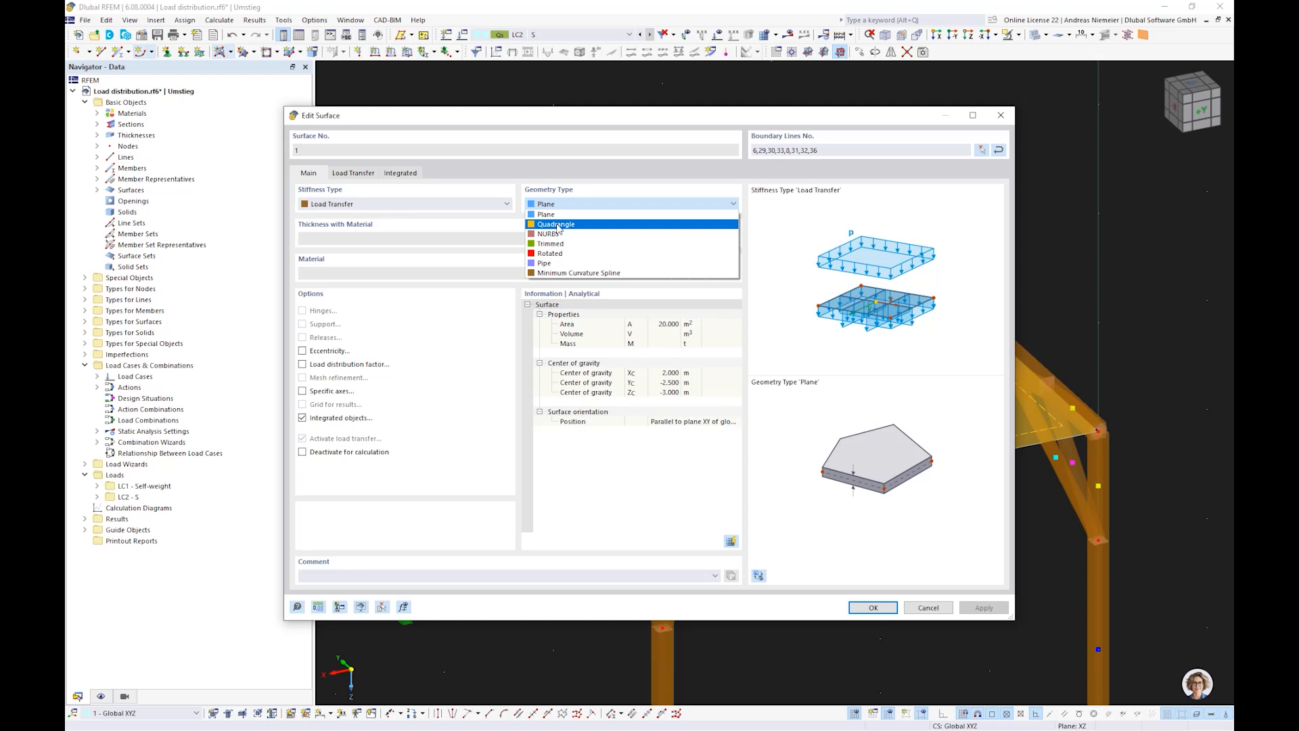
click(557, 225)
Replace the surface's straight boundary lines 33 and 36 with arc lines 37 and 38 and apply the changes.
click(981, 150)
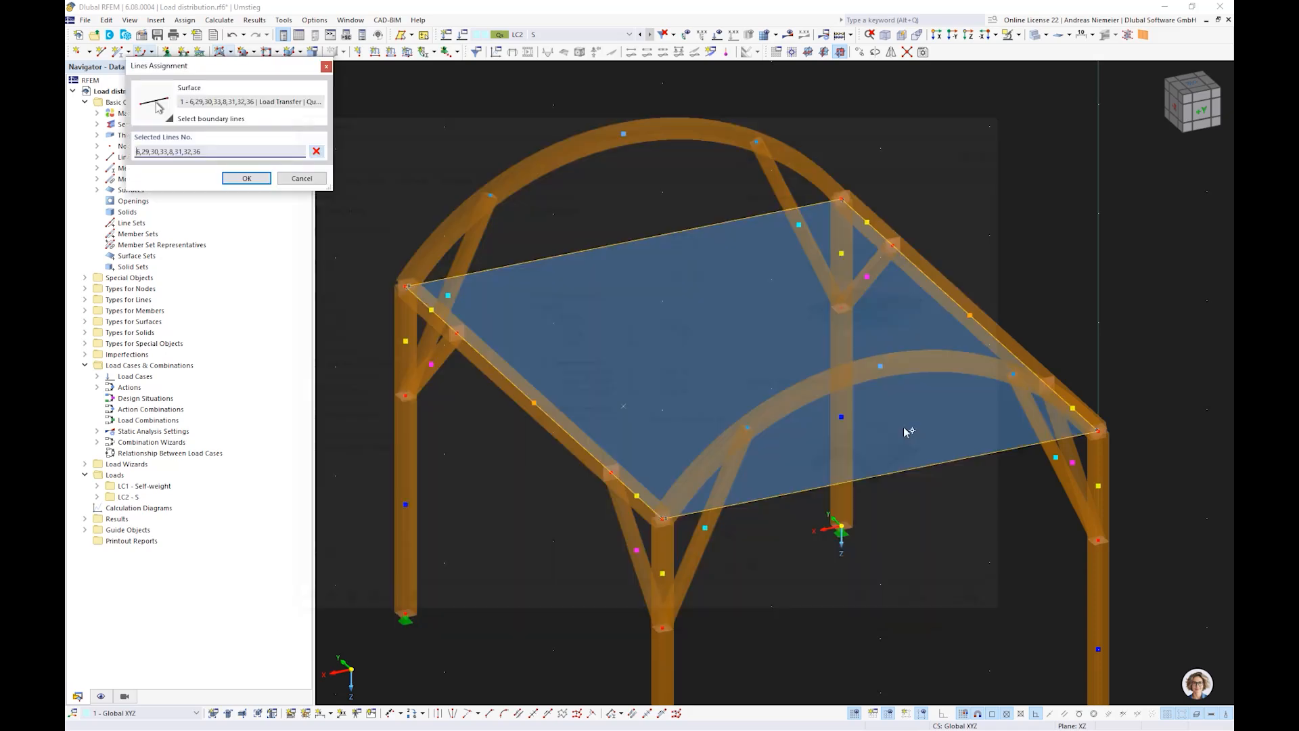
click(899, 470)
click(678, 242)
click(705, 133)
click(810, 391)
key(Return)
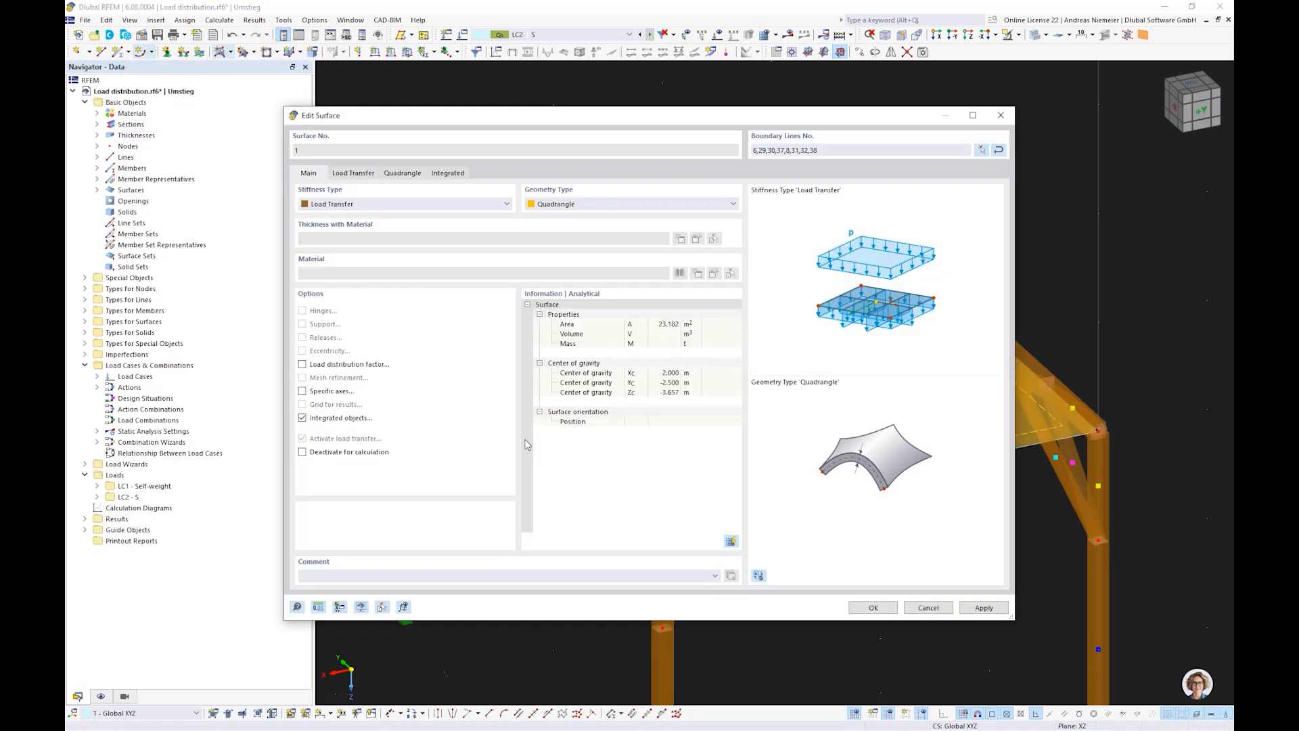
click(871, 602)
click(907, 591)
ctrl+middle_drag(516, 559, 840, 552)
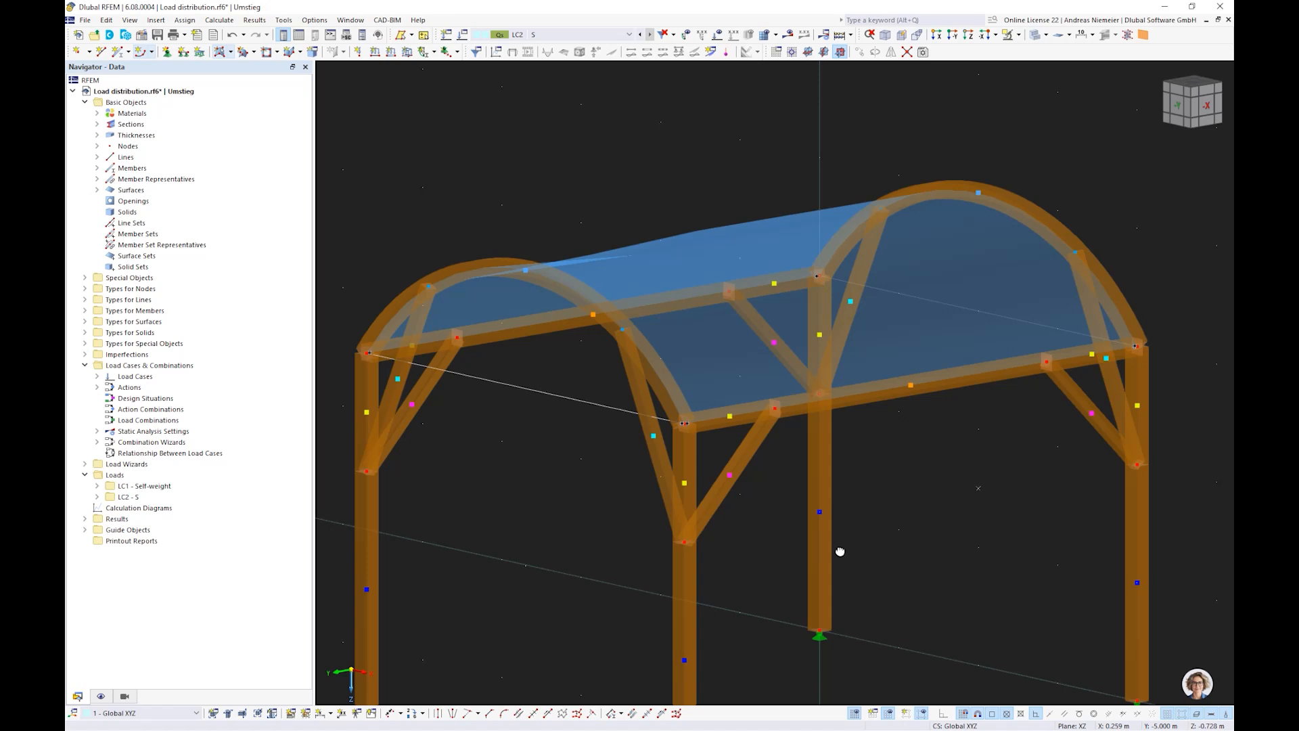
scroll(822, 534, down, 3)
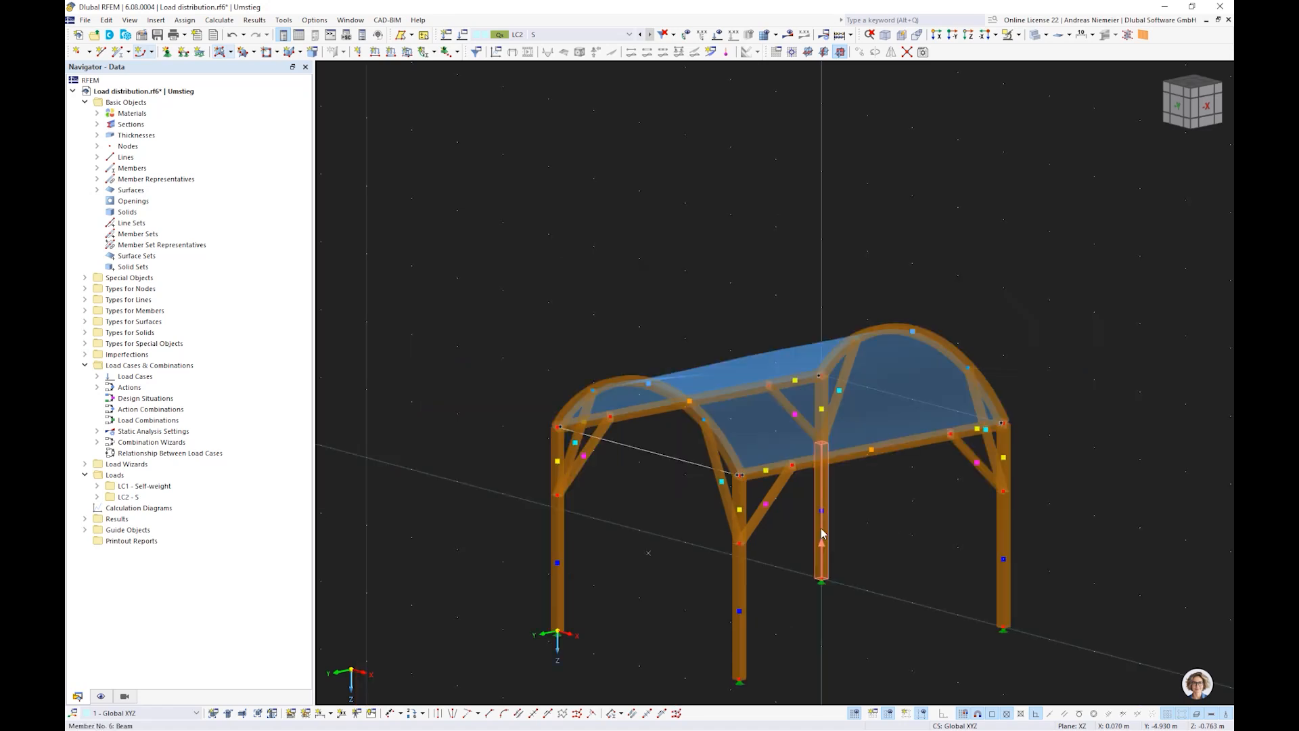
Recalculate load case LC2, show the loads, and examine their distribution on the straight and arched members of the curved roof.
click(790, 34)
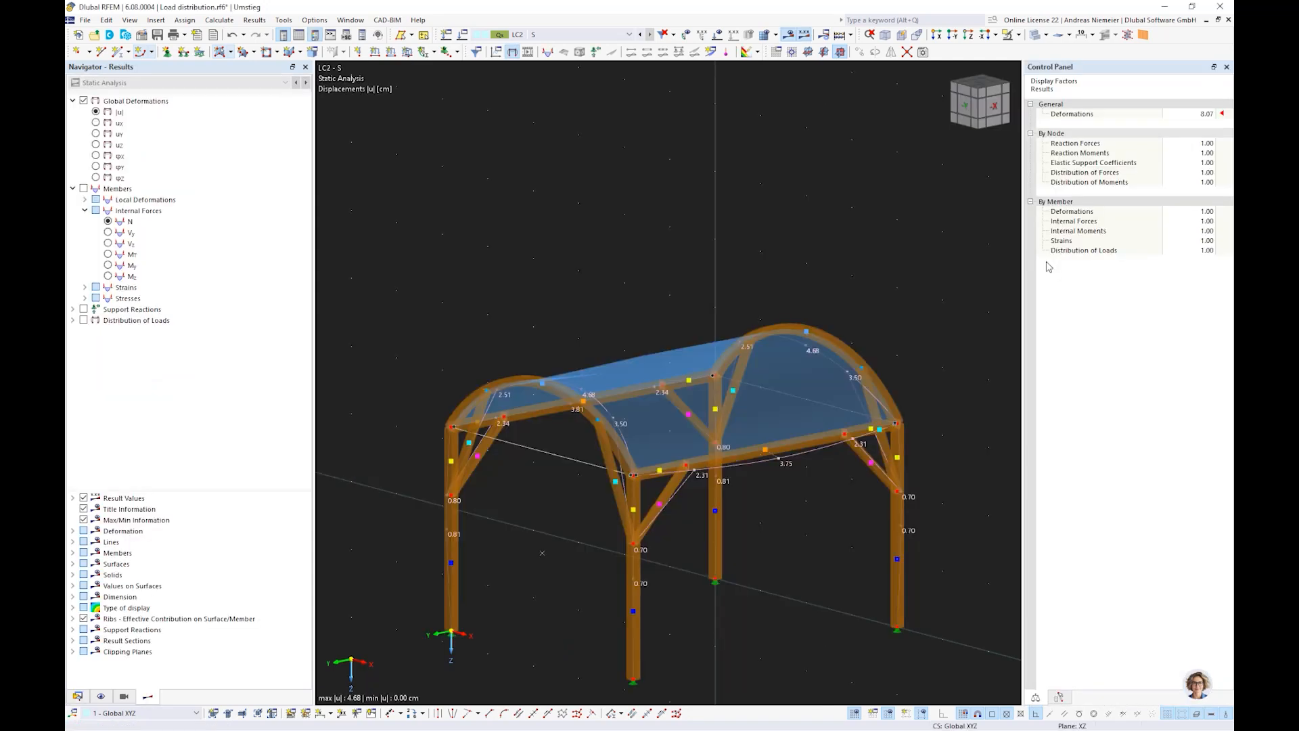
click(719, 36)
ctrl+middle_drag(722, 100, 634, 177)
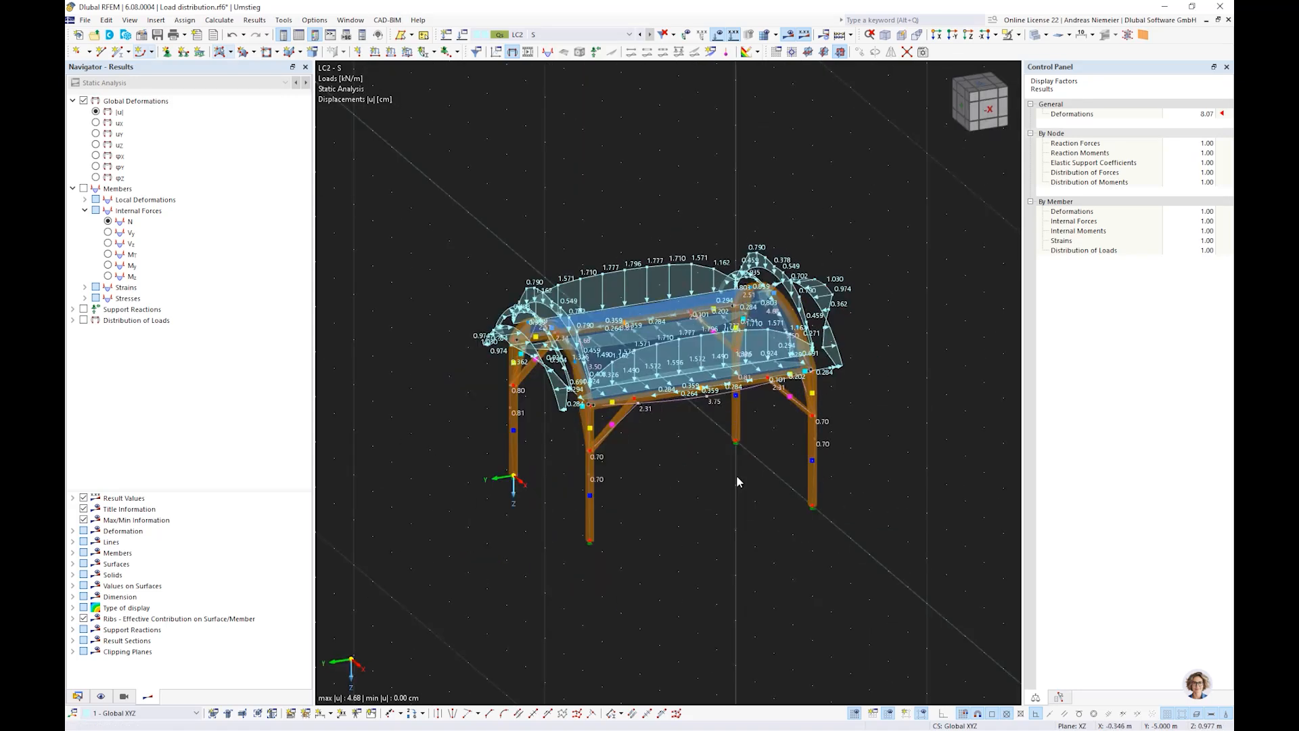
scroll(736, 475, up, 3)
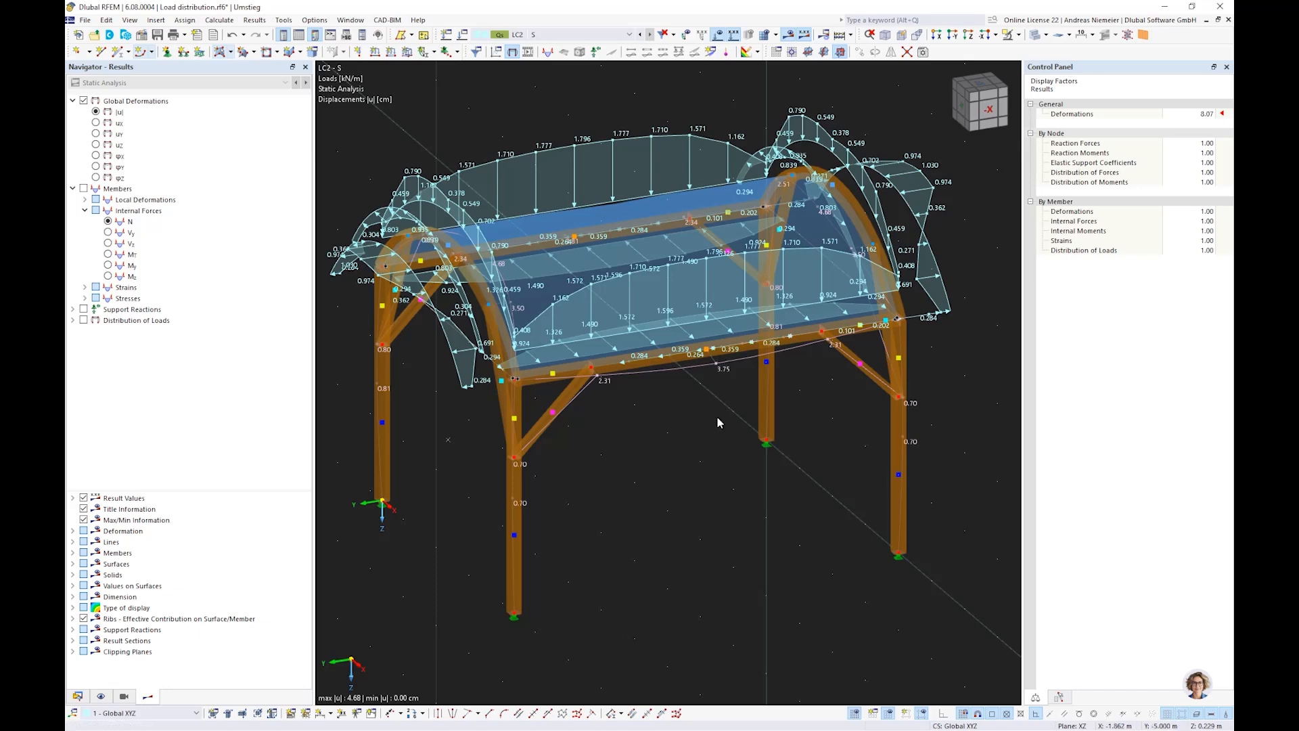
scroll(719, 422, down, 3)
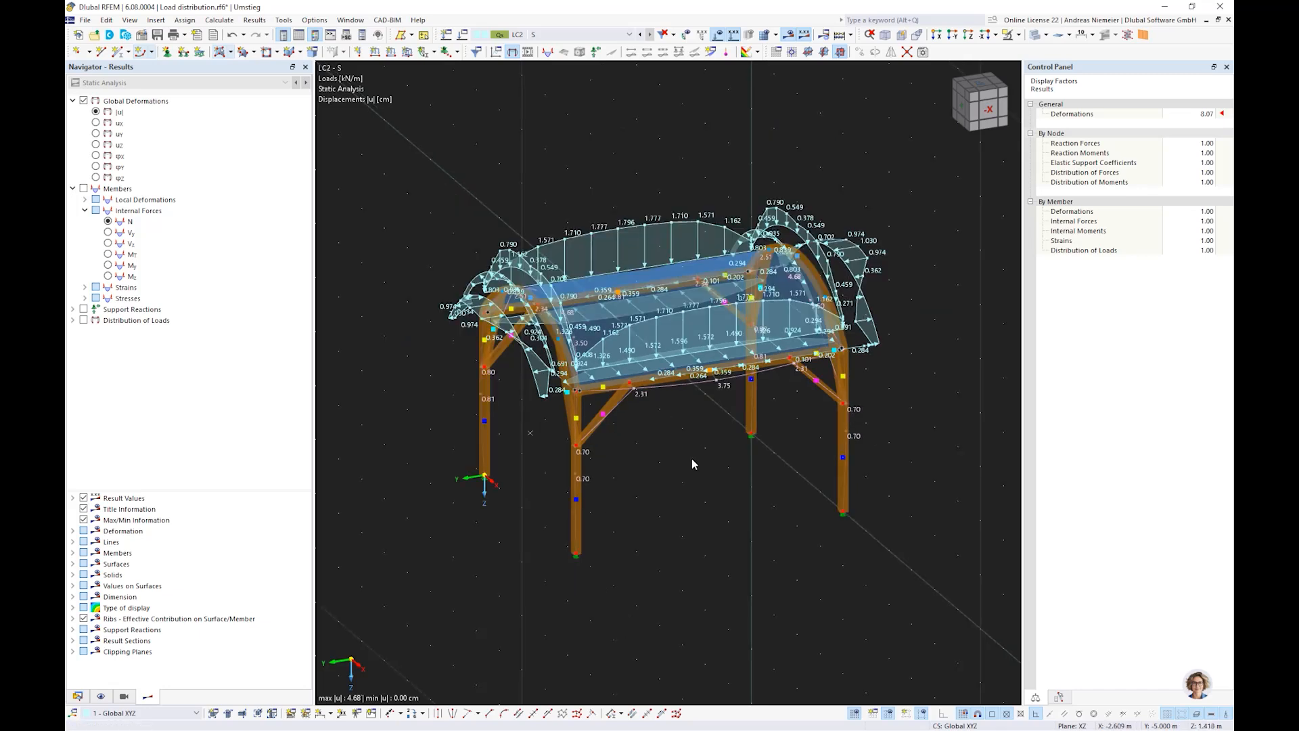
scroll(691, 457, up, 2)
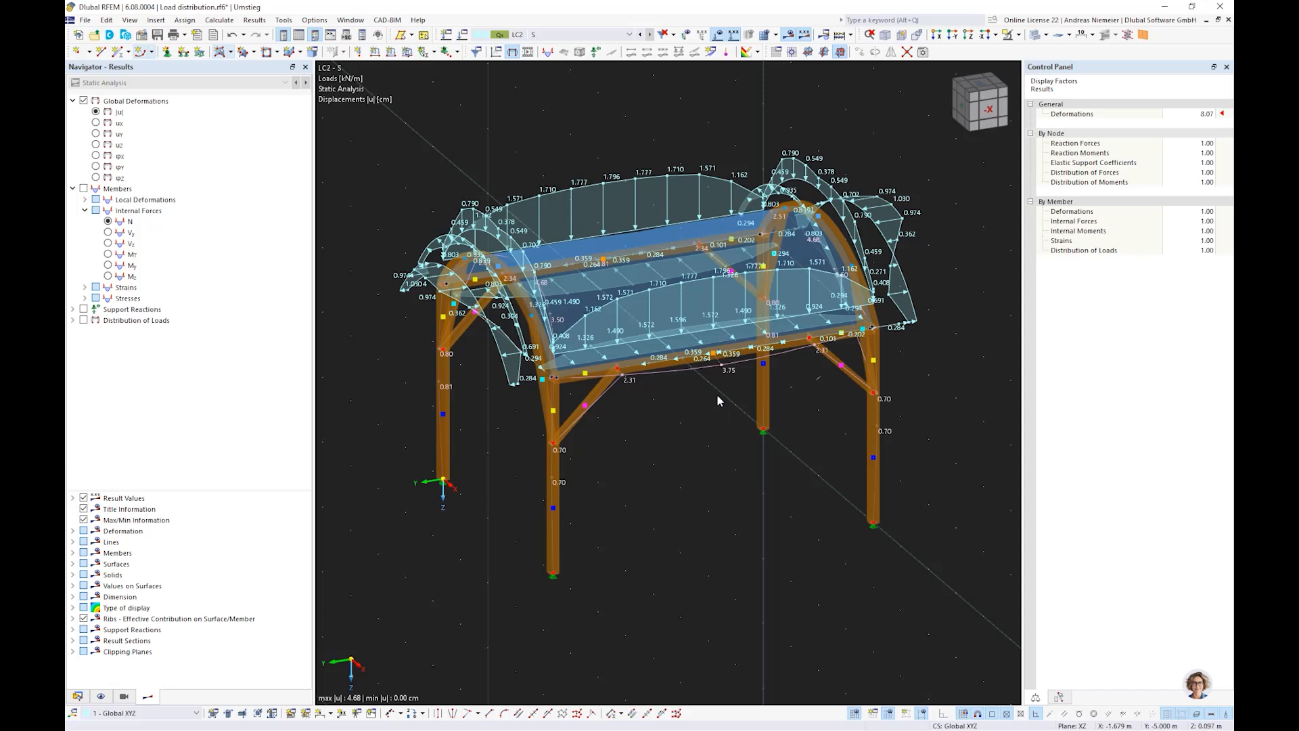
mouse_move(730, 339)
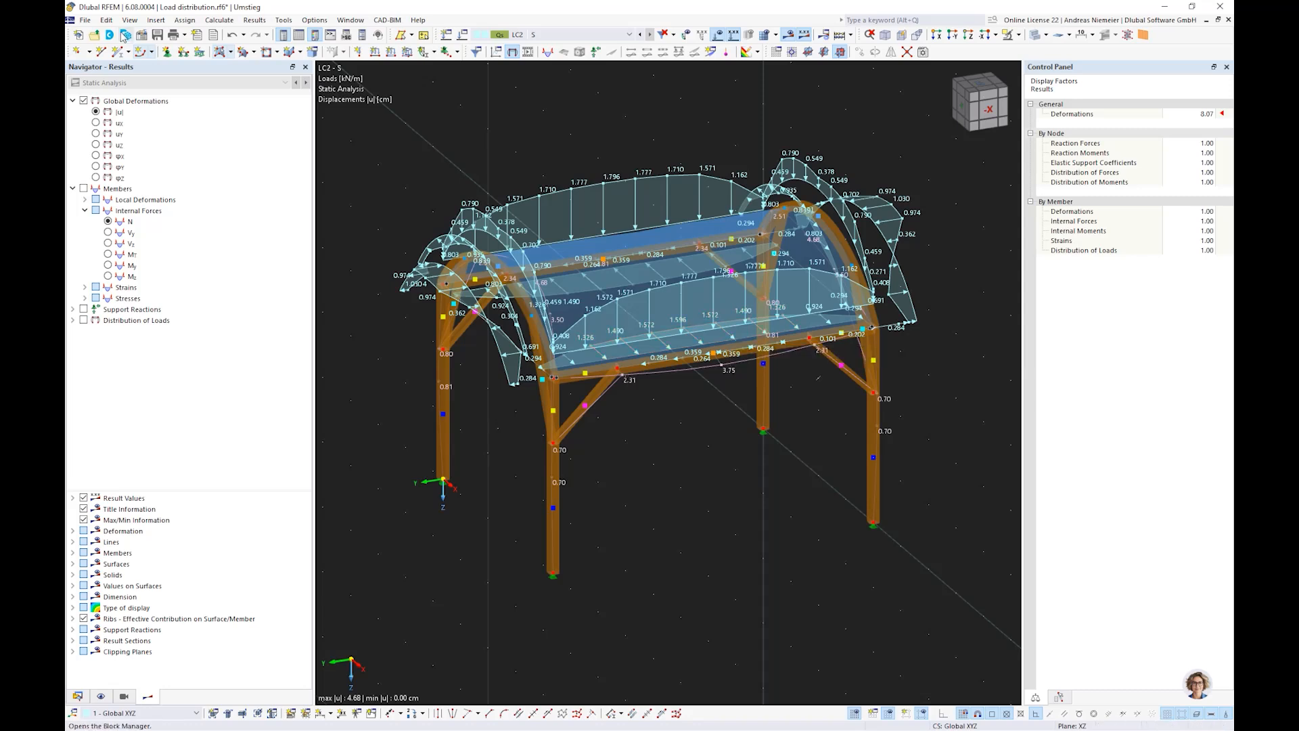
Close the Load distribution model without saving the changes.
click(85, 20)
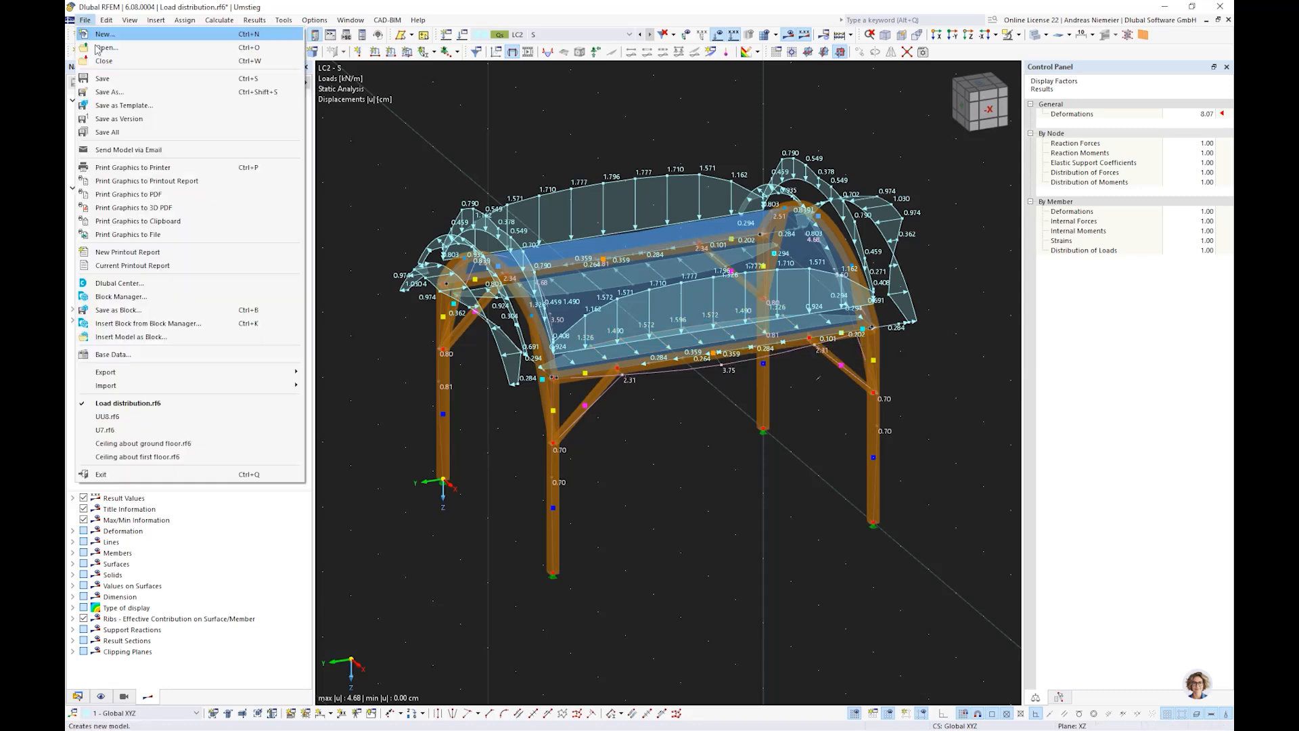
click(130, 62)
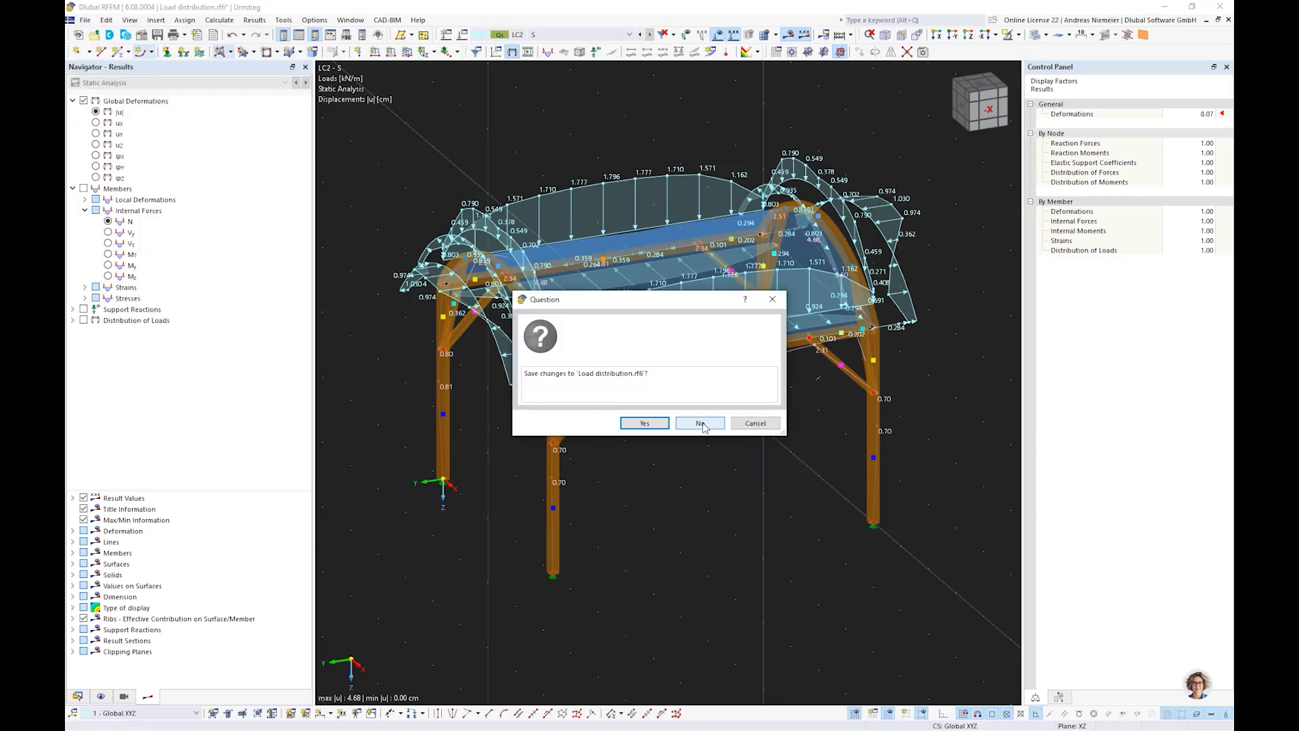
click(702, 425)
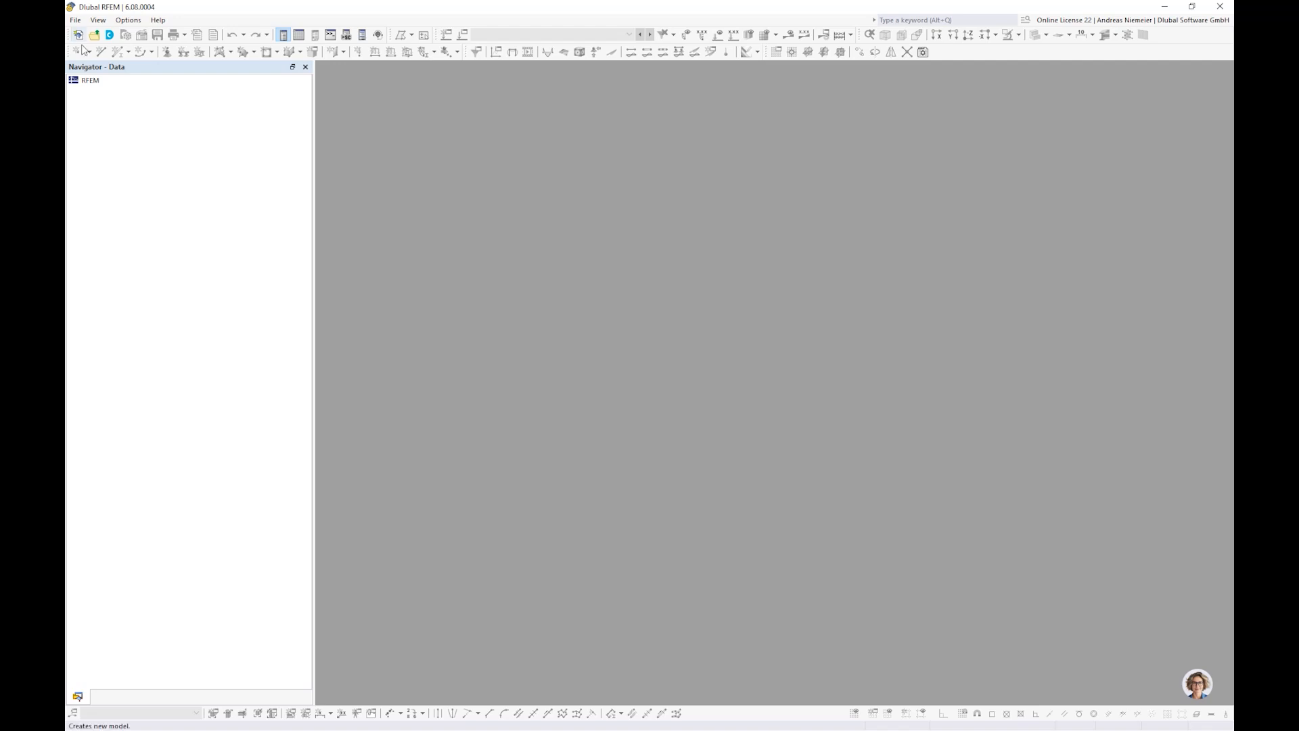
Browse the RFEM model files in the Umstieg folder for the member torsion model.
click(75, 19)
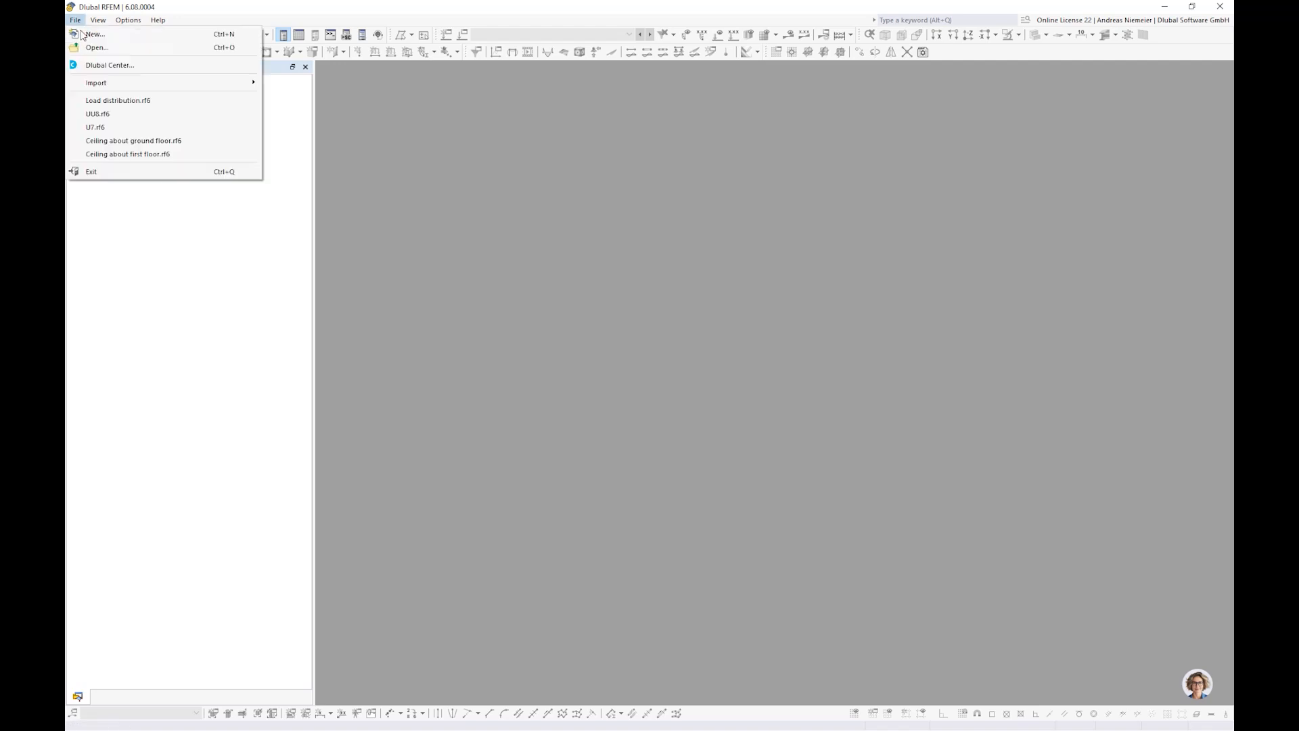
click(96, 47)
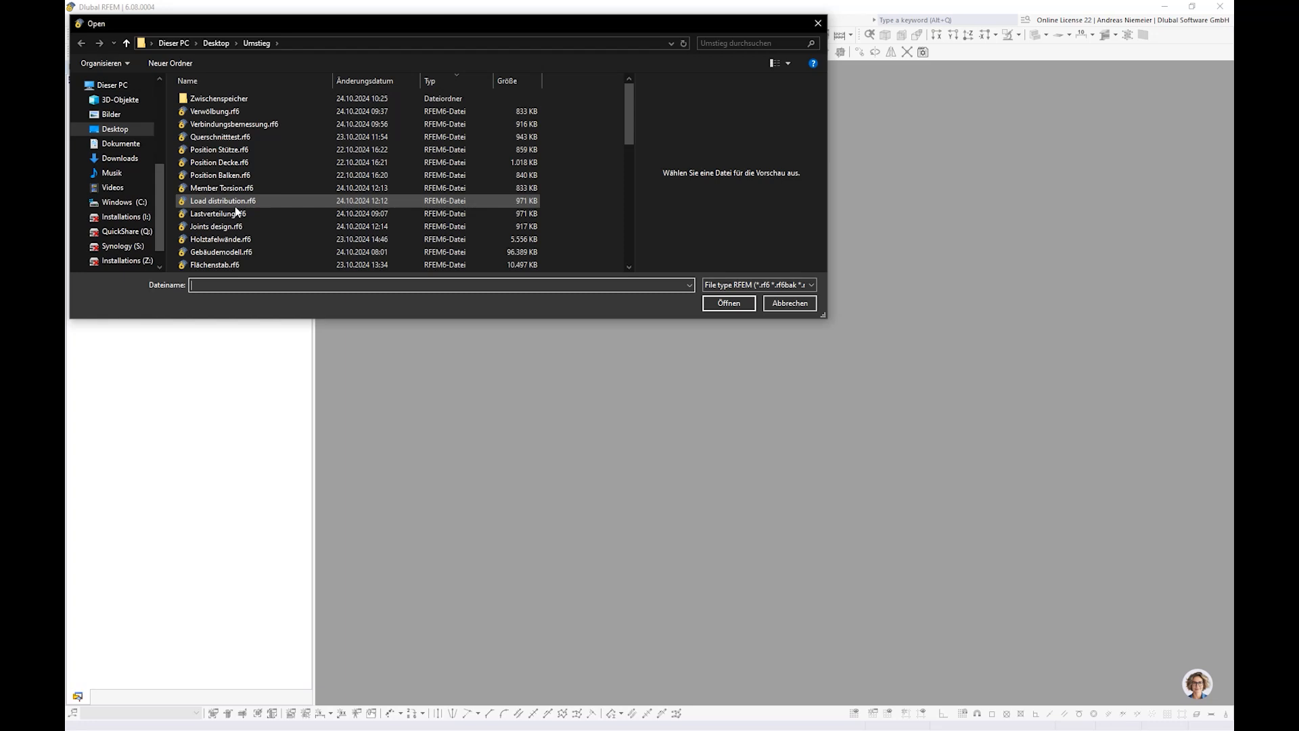
click(225, 264)
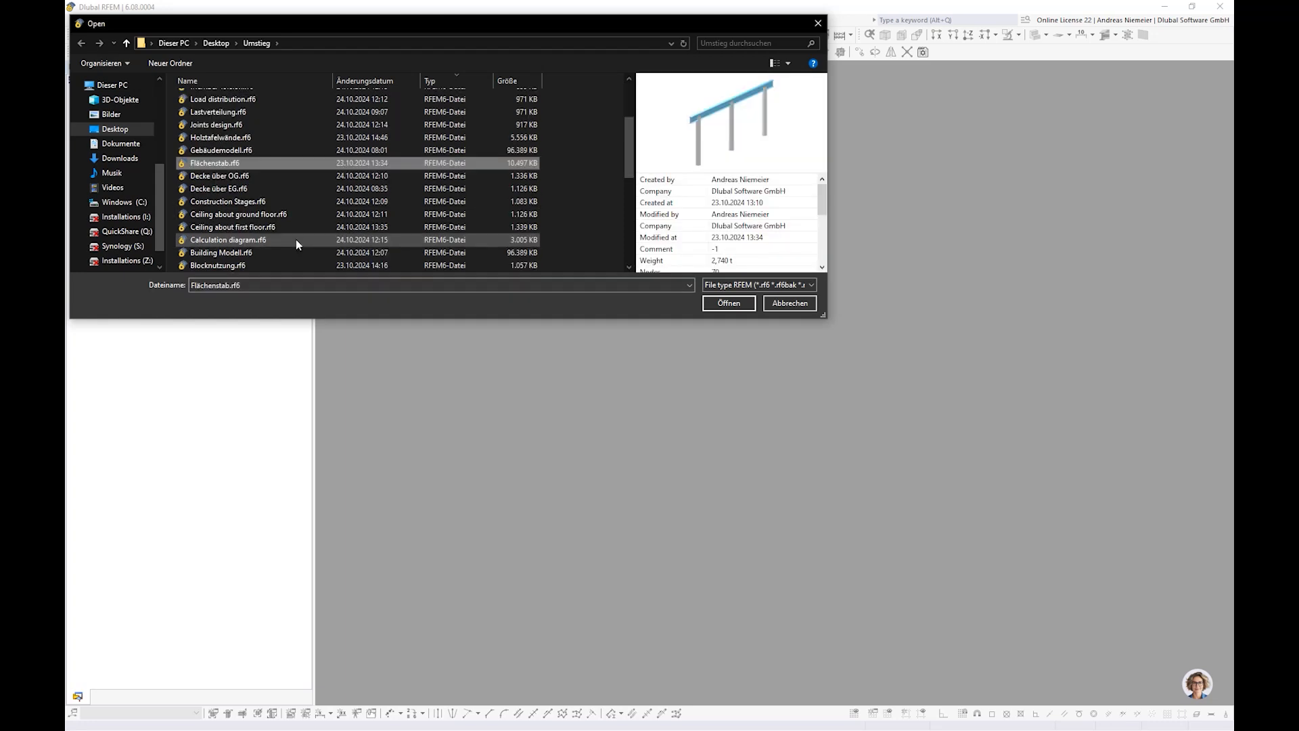
scroll(295, 238, down, 4)
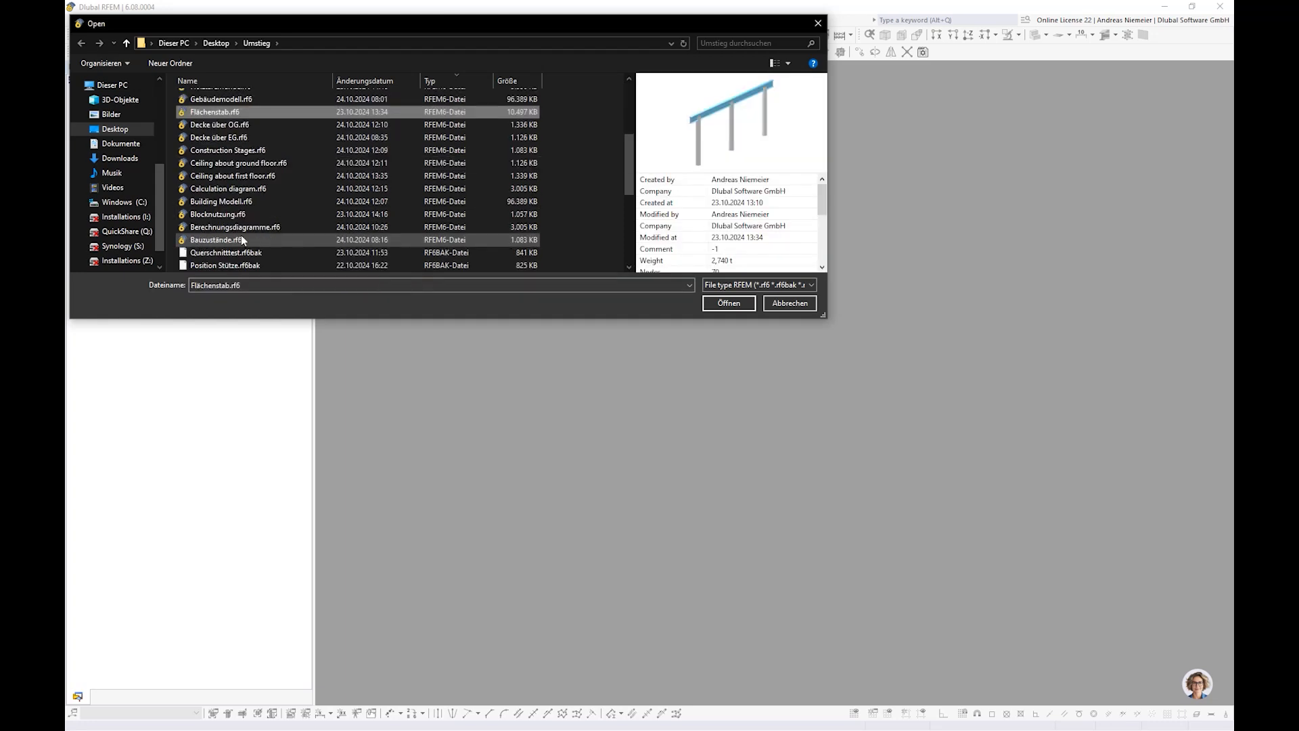
scroll(241, 234, up, 4)
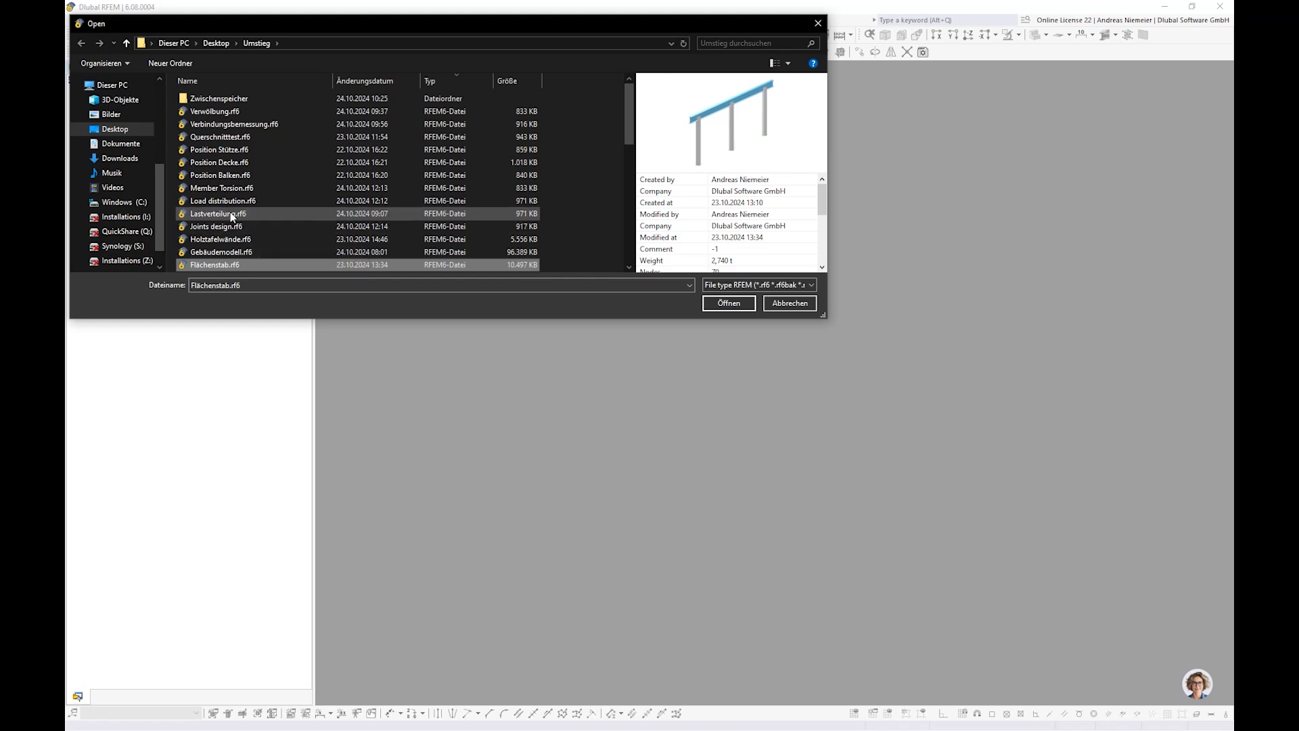
scroll(228, 163, down, 2)
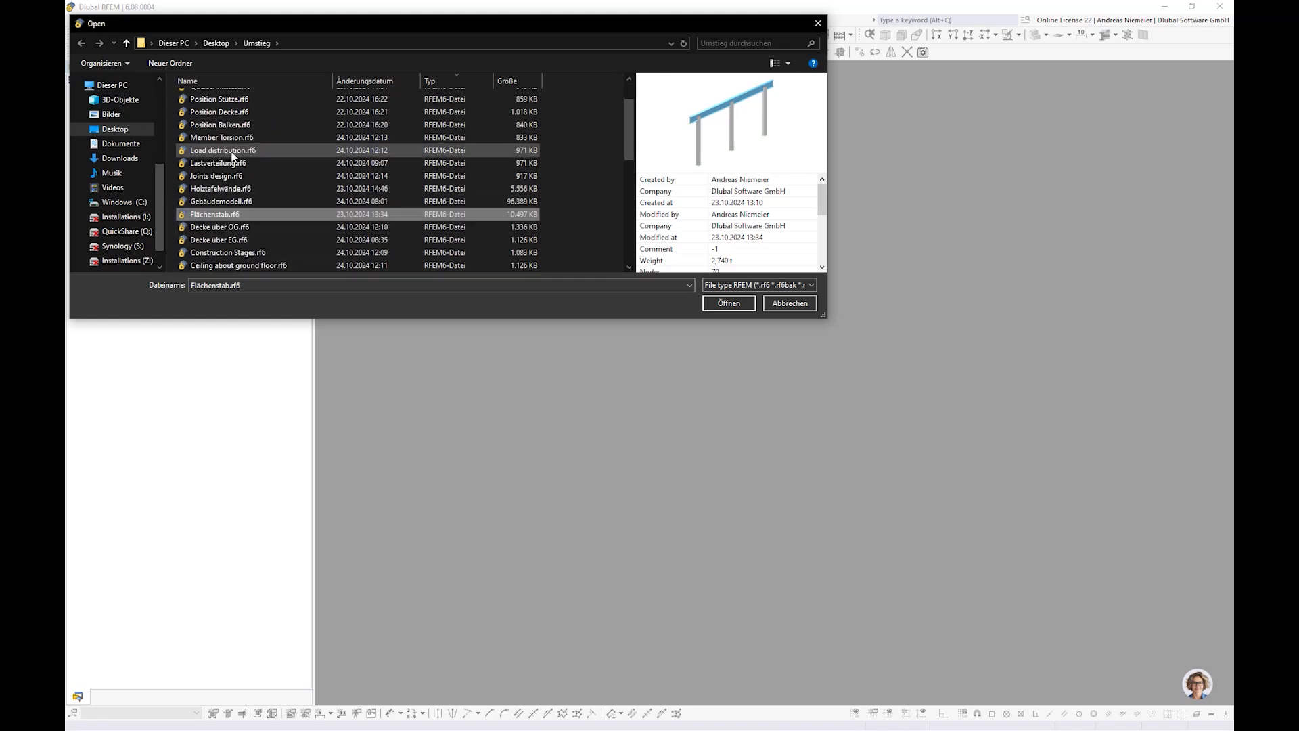
scroll(232, 155, down, 2)
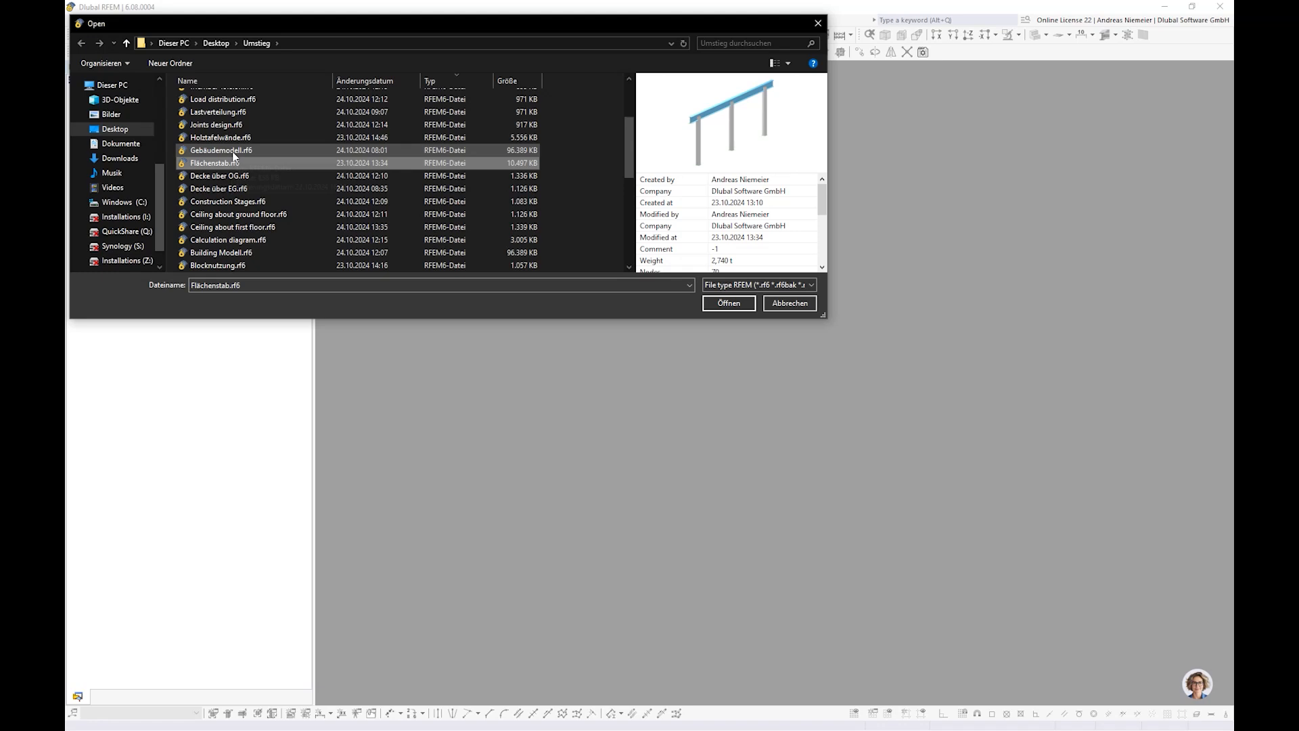
scroll(234, 156, down, 2)
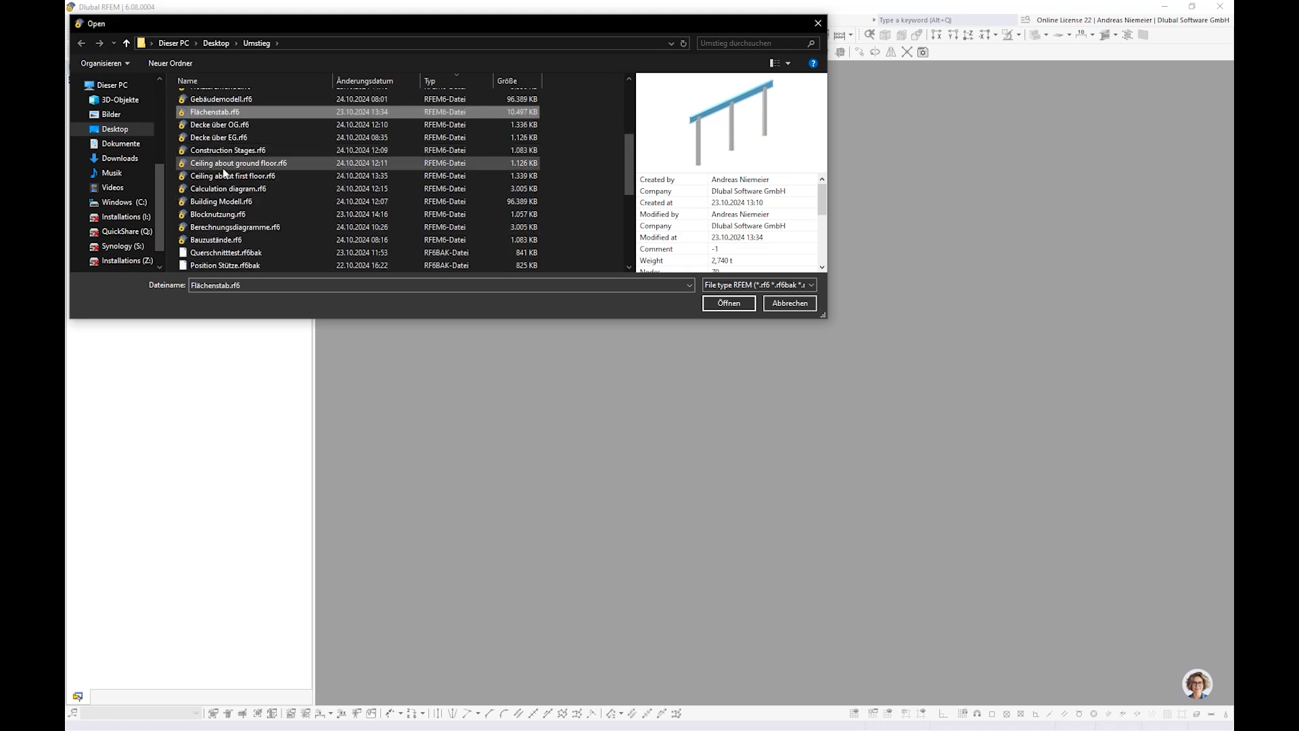
scroll(224, 171, up, 1)
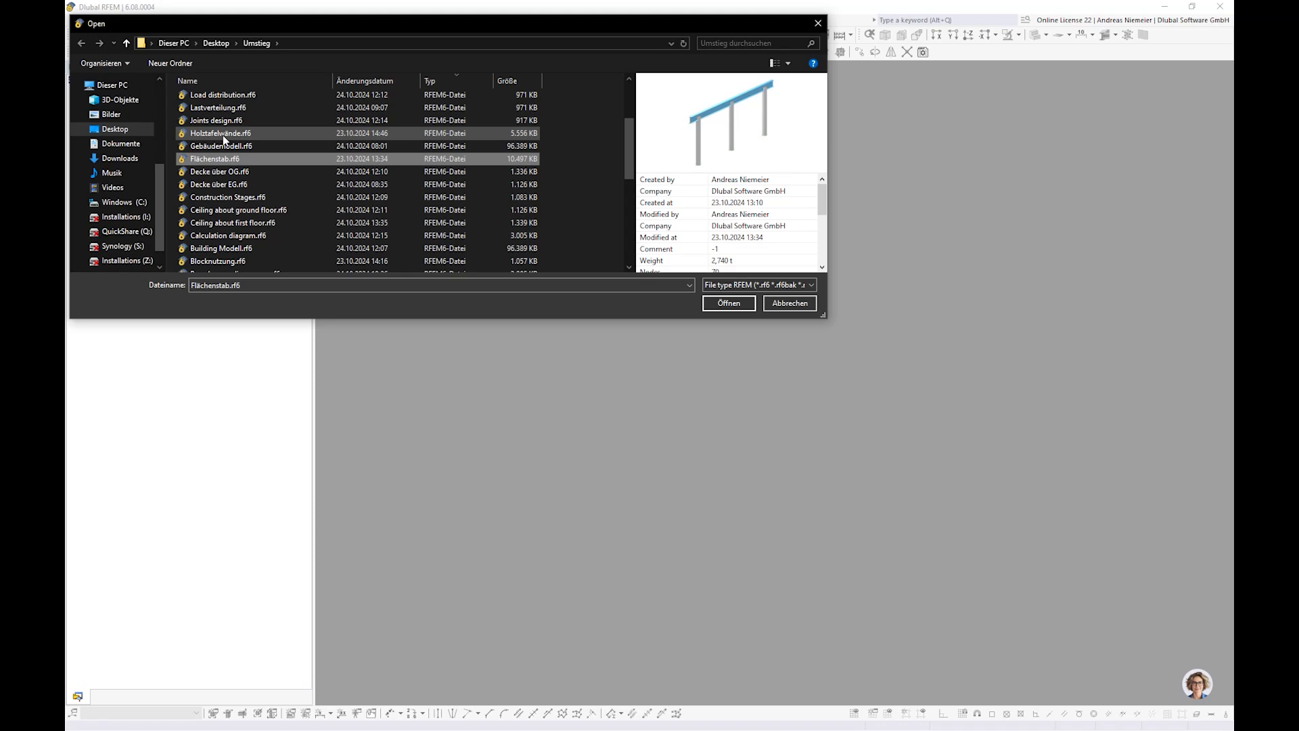
scroll(225, 132, up, 1)
scroll(230, 135, up, 1)
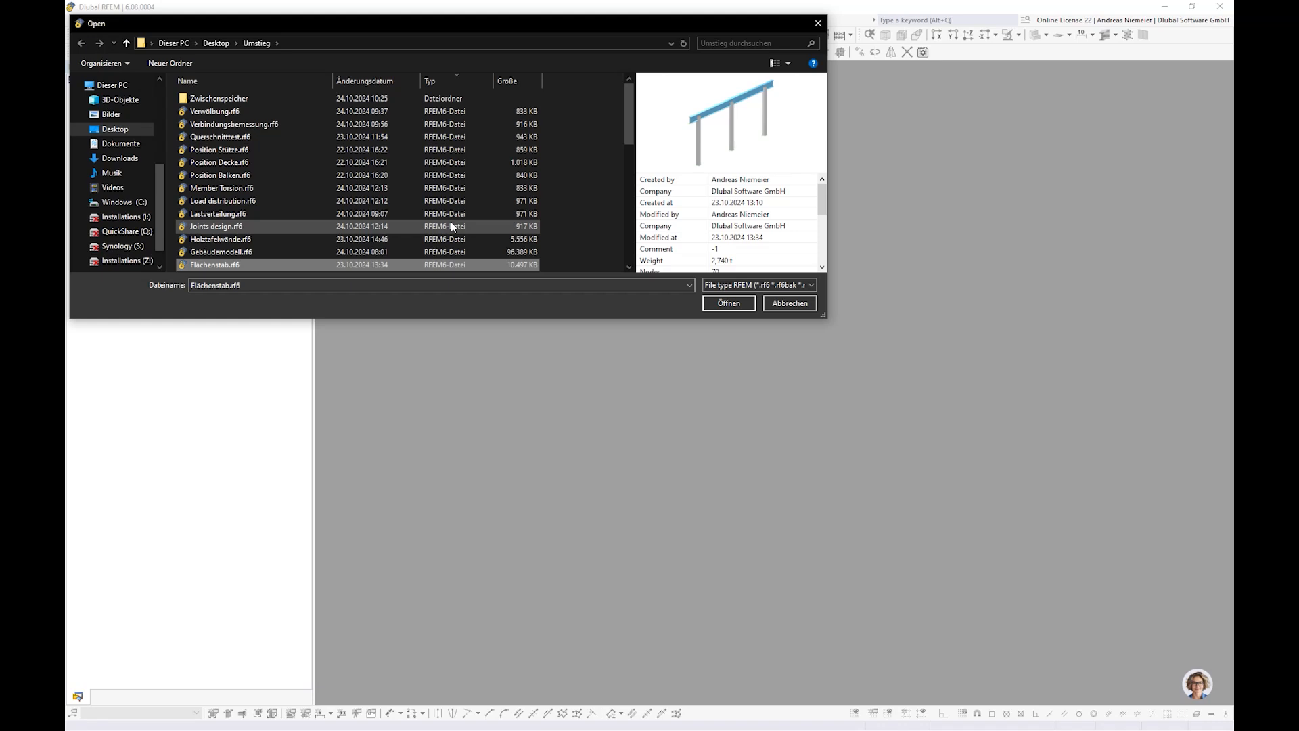
Search the Umstieg folder for "tor" and open the model Member Torsion.rf6.
click(739, 43)
text(to)
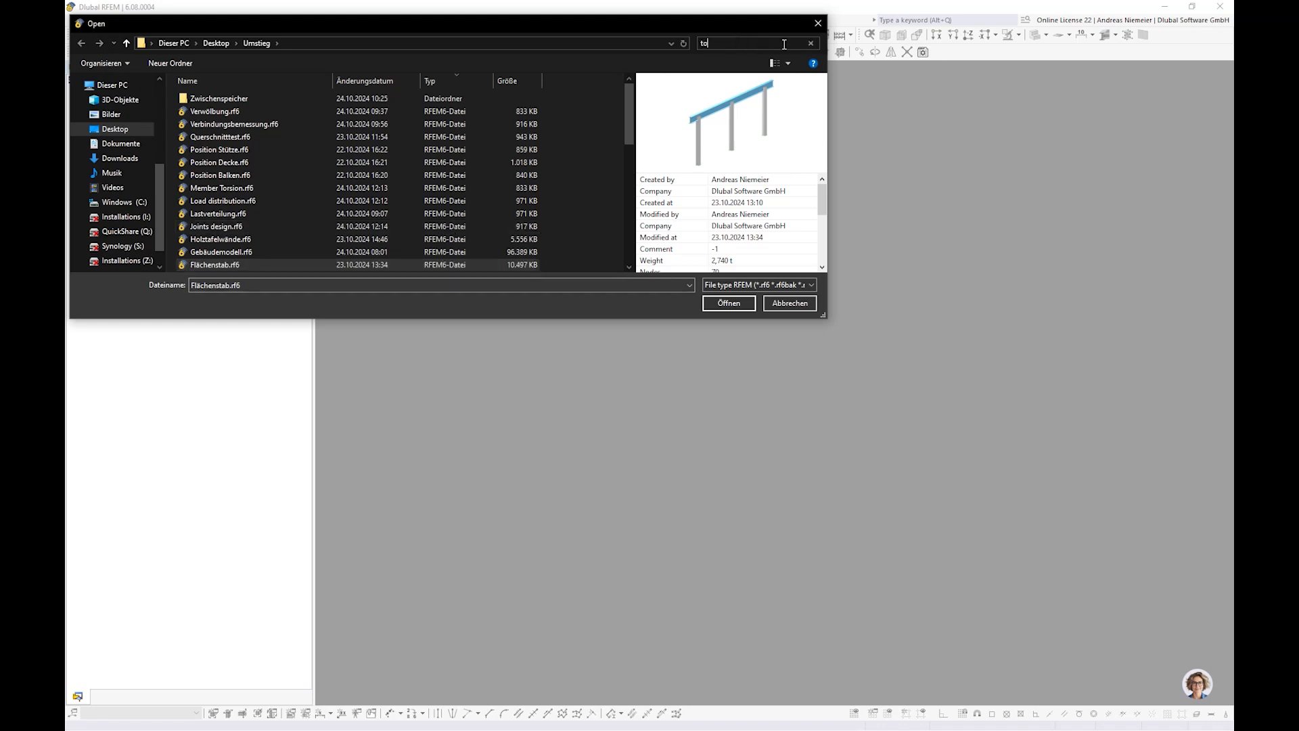
text(r)
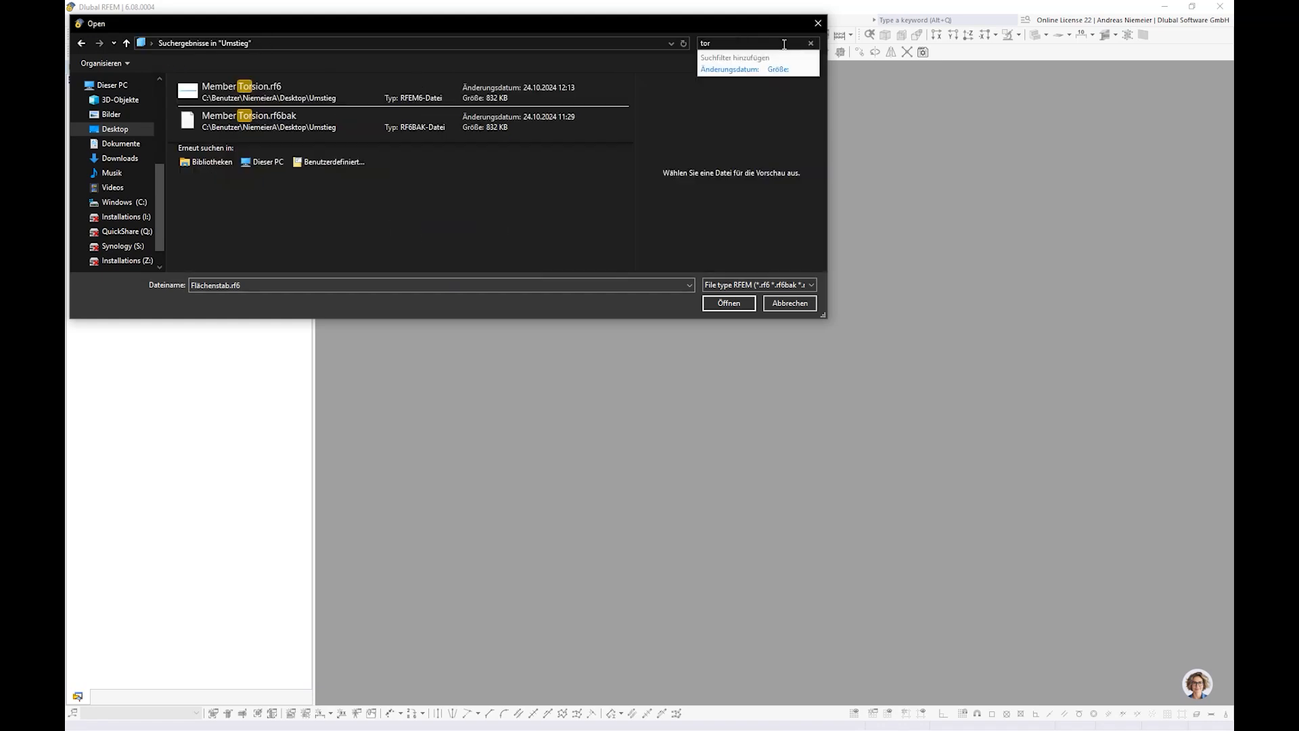
click(544, 91)
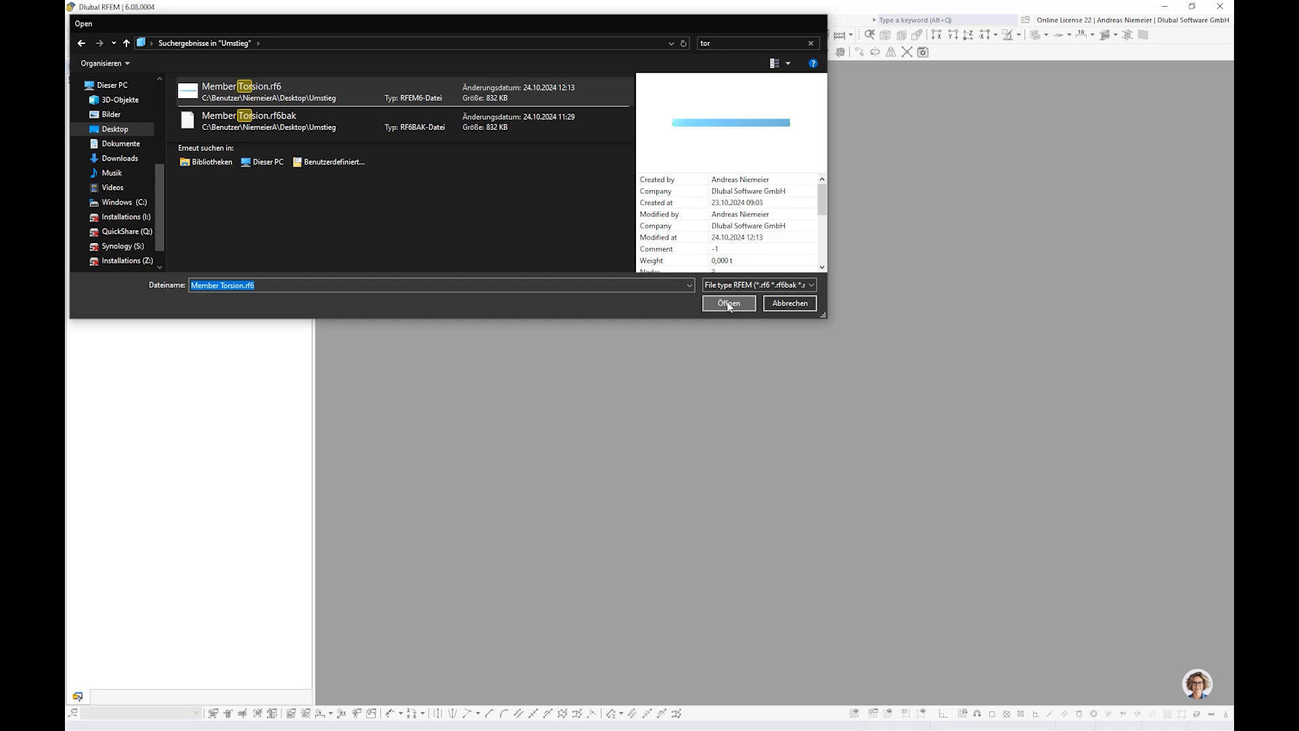
click(728, 303)
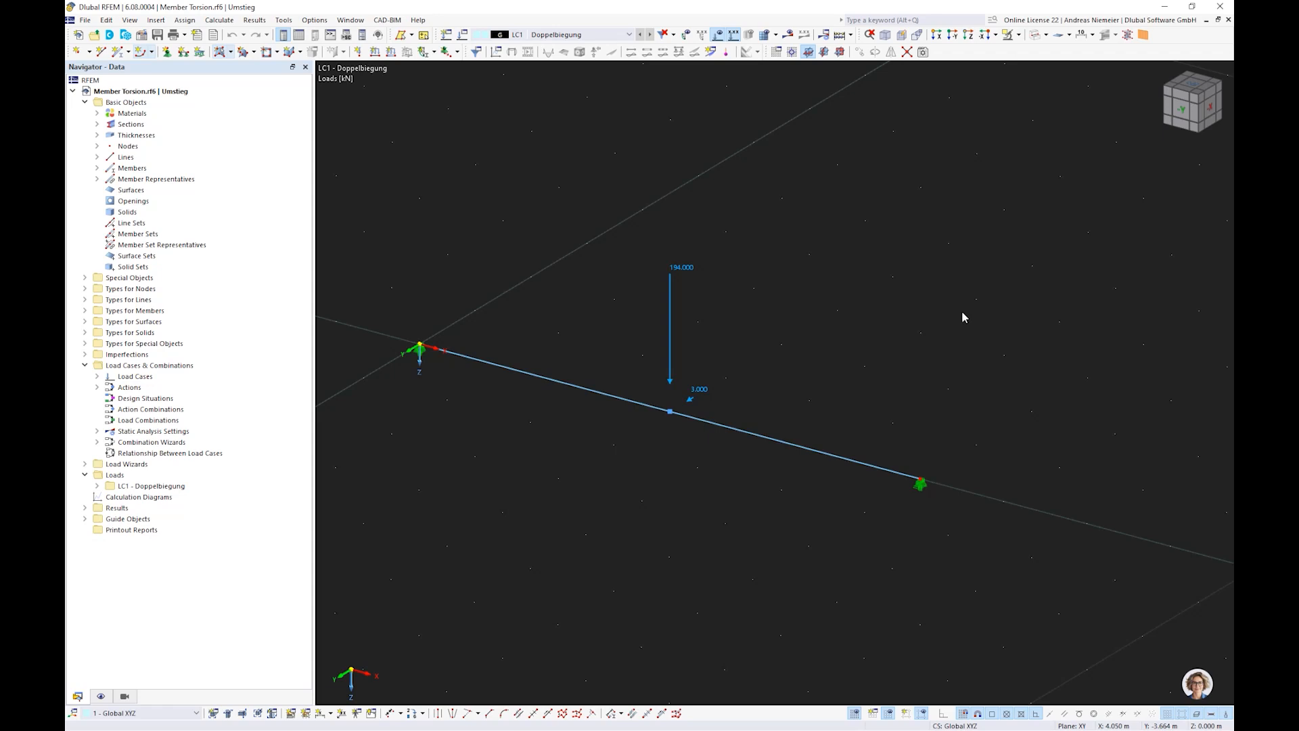
Display the beam with its solid cross-section, inspect the supported end, and return to the wireframe display.
click(1033, 35)
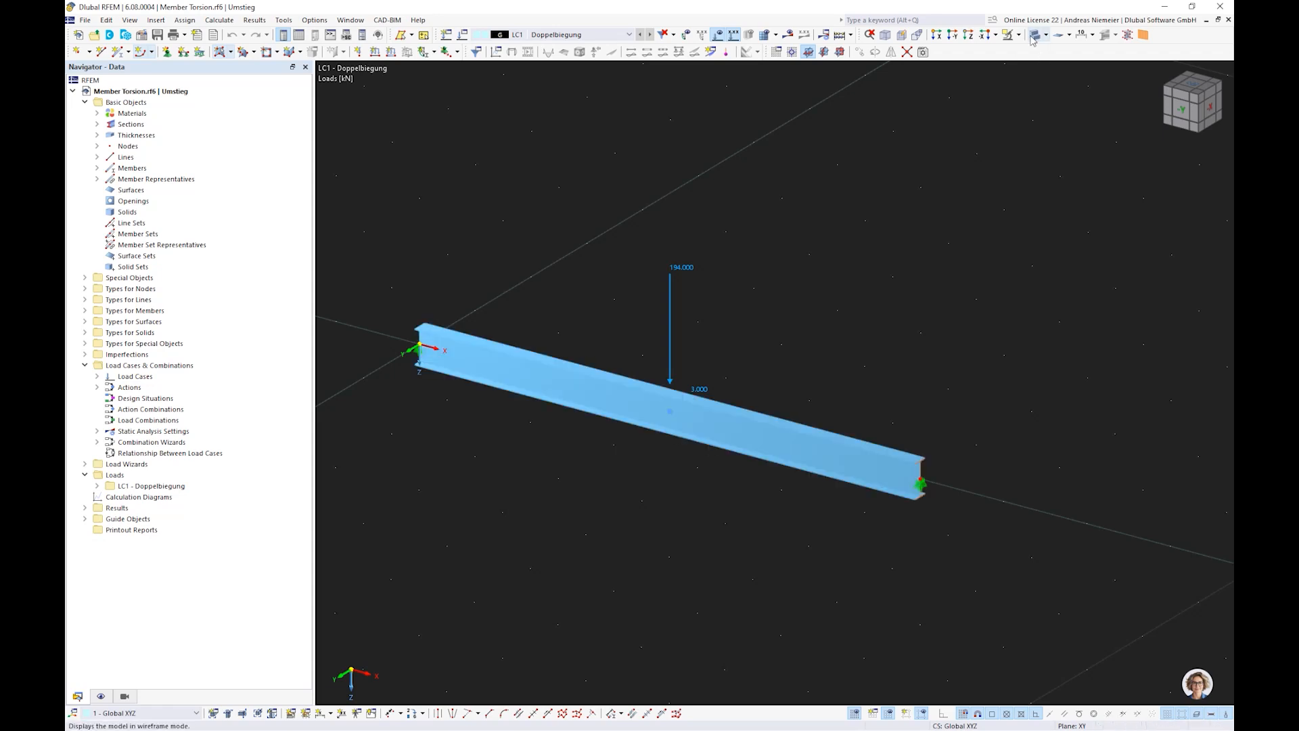
scroll(925, 480, up, 3)
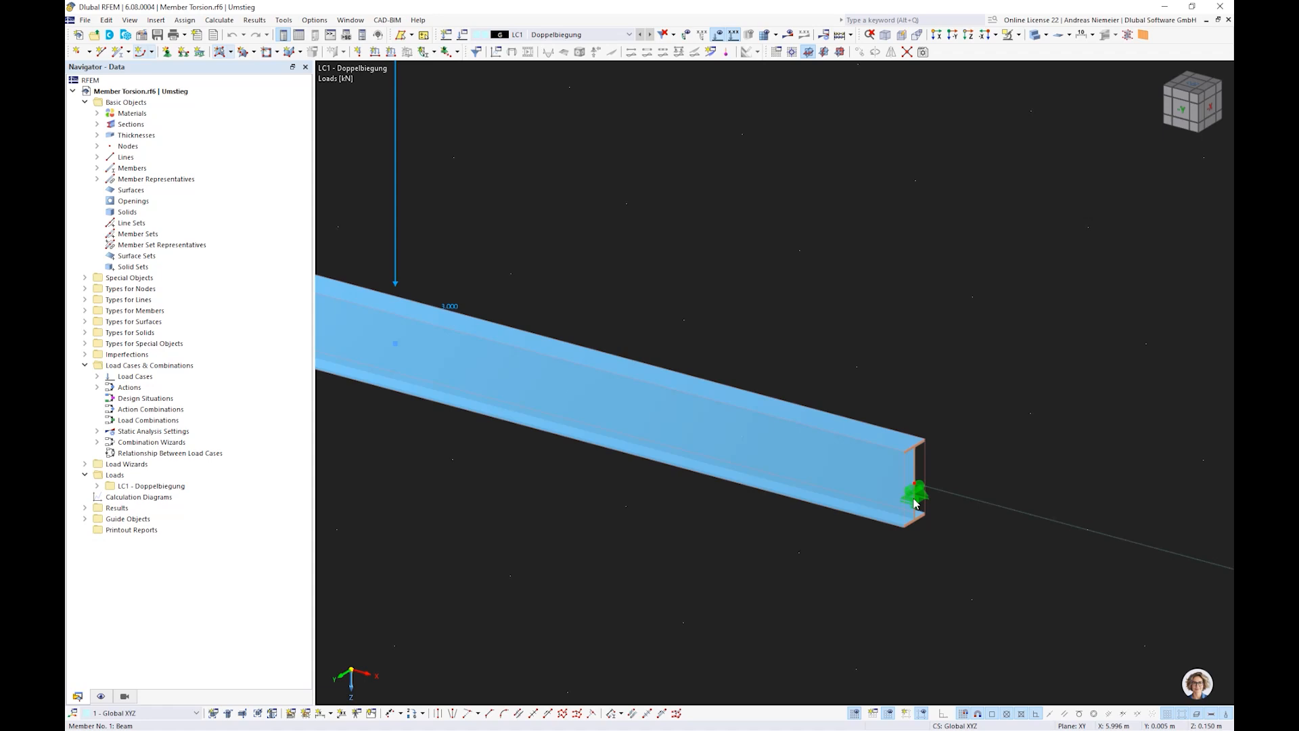
scroll(914, 505, down, 3)
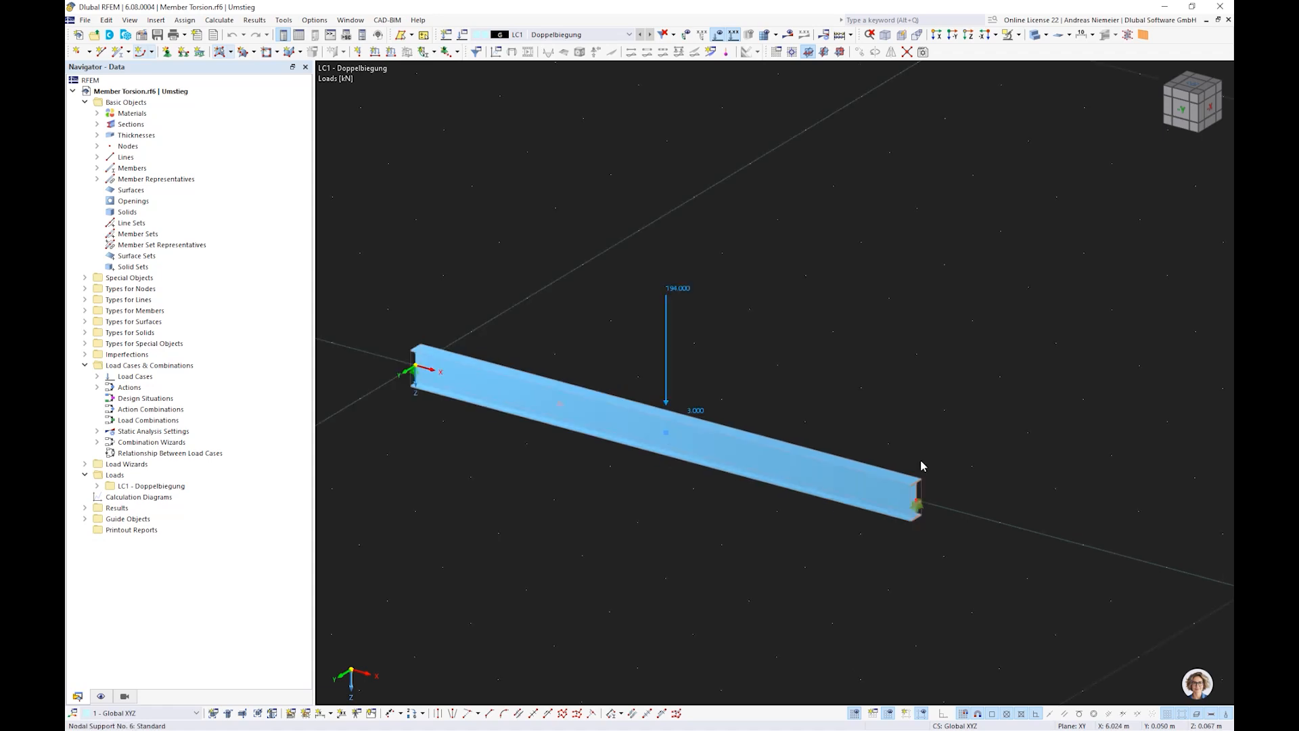
click(1037, 36)
click(1037, 36)
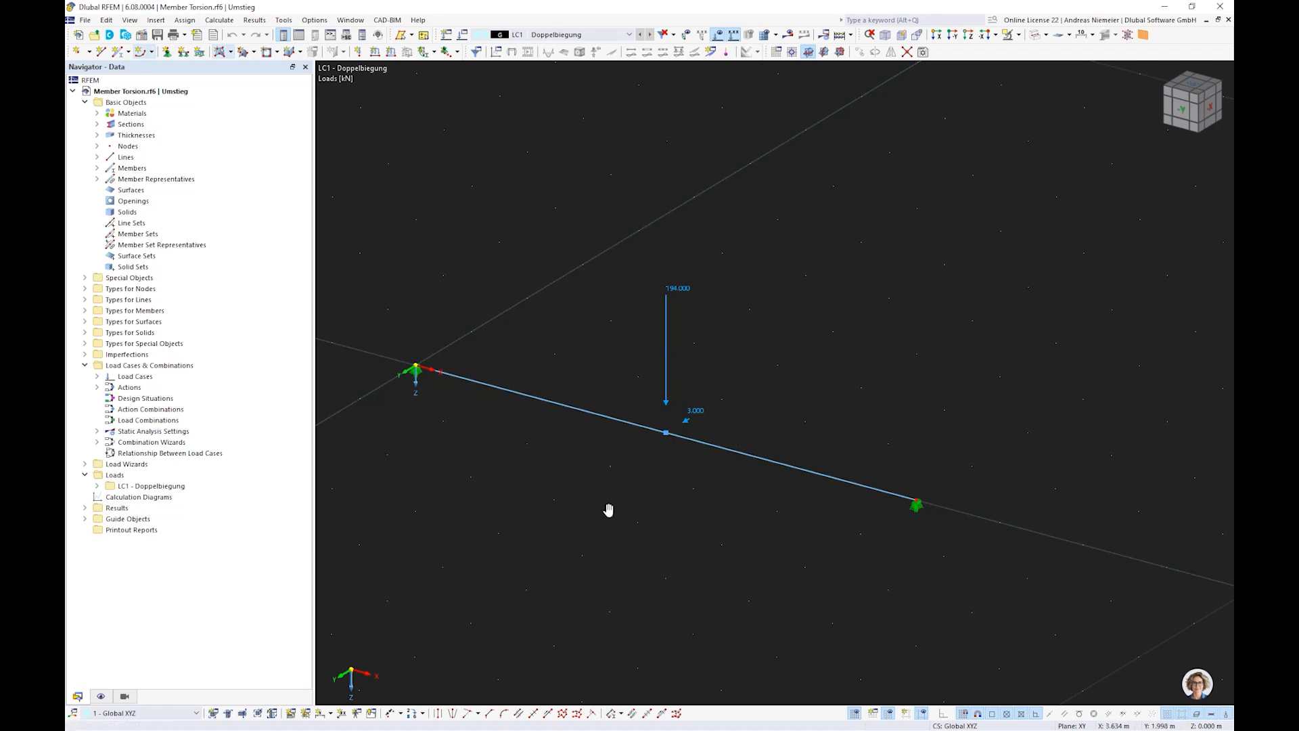
Show the results of load case LC1 and examine the member's local displacements uz and uy.
middle_drag(608, 510, 632, 475)
click(788, 34)
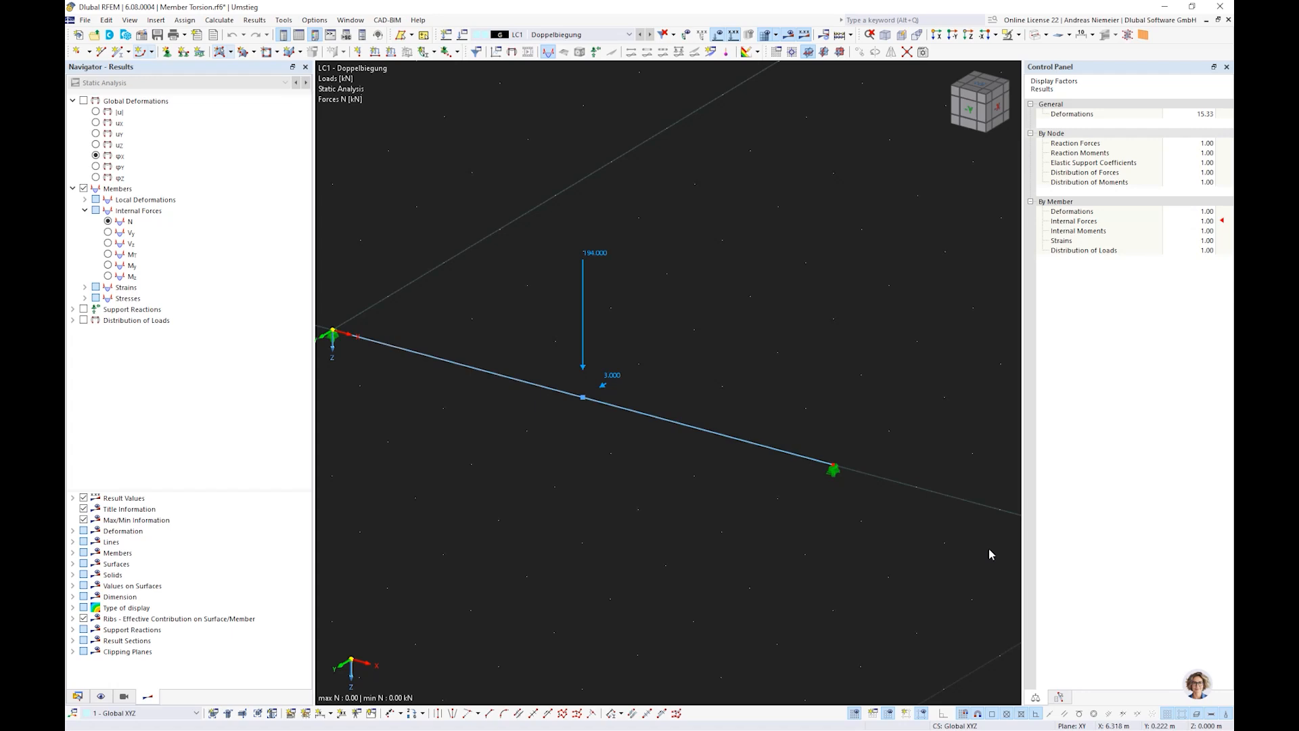
click(84, 102)
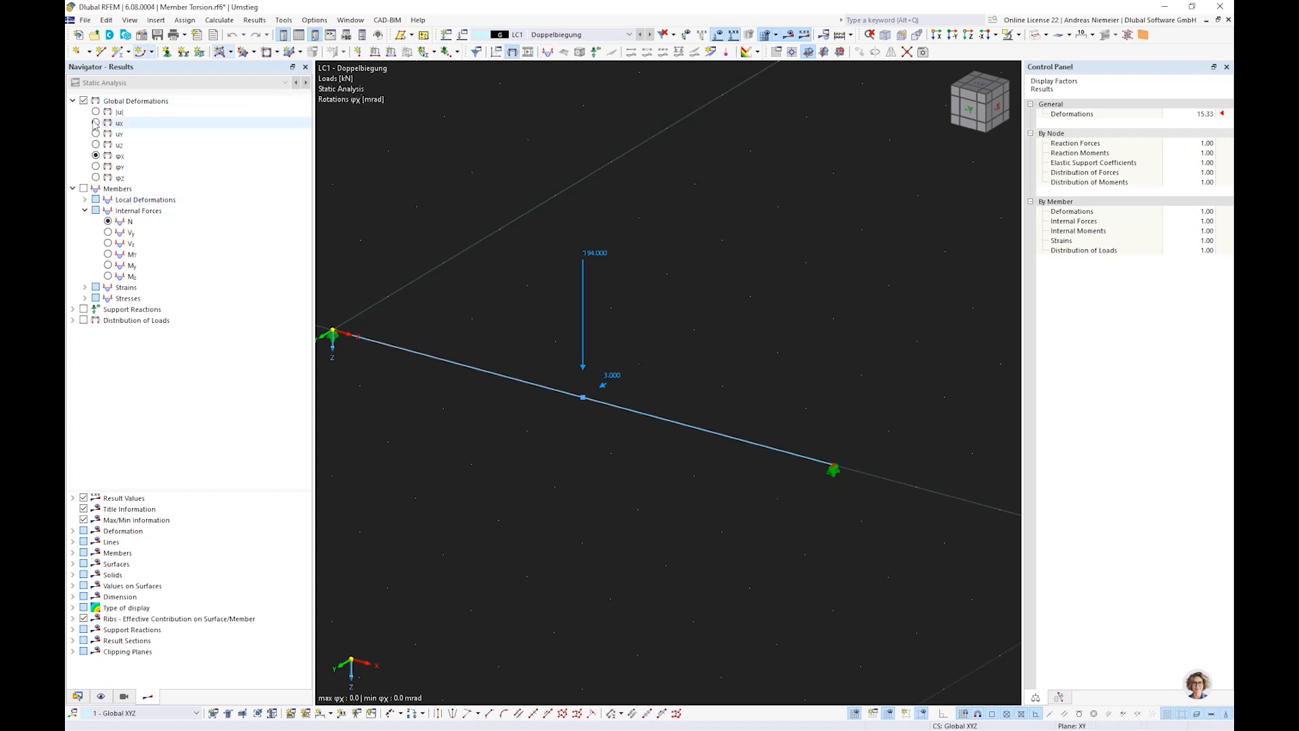
click(84, 200)
click(108, 233)
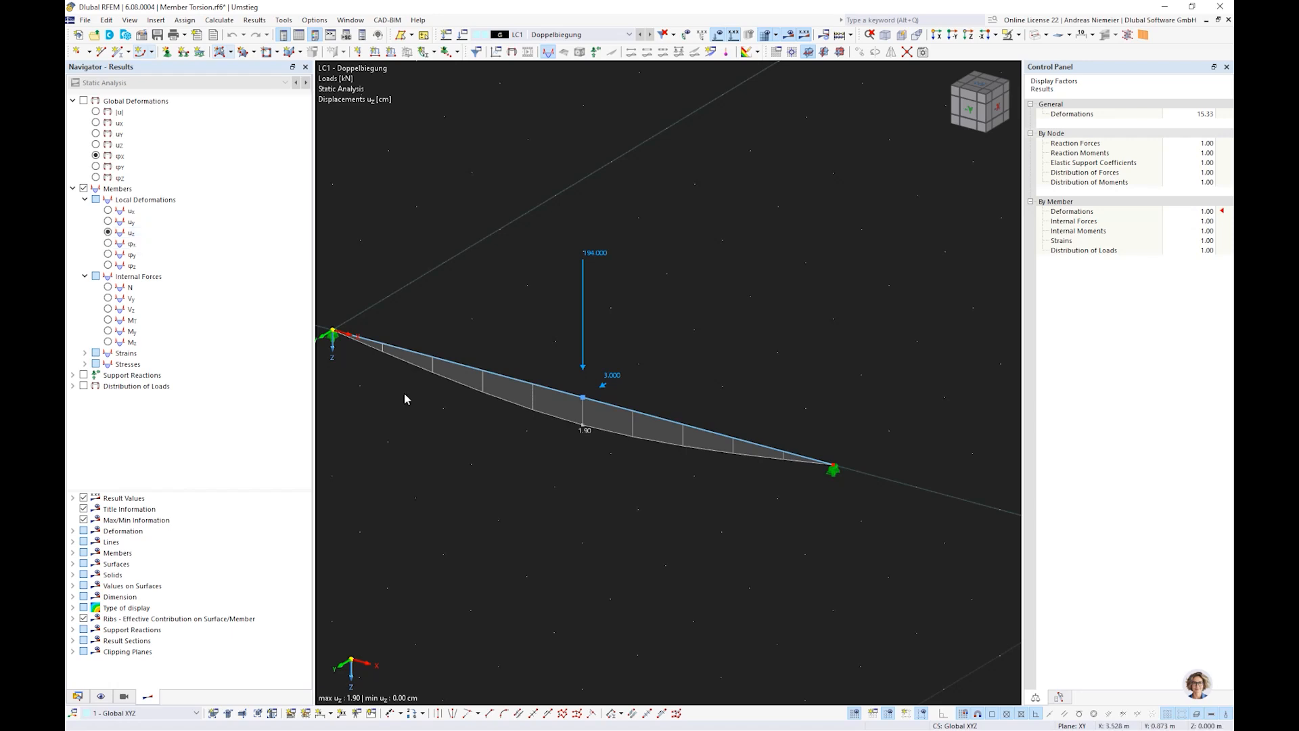
click(108, 222)
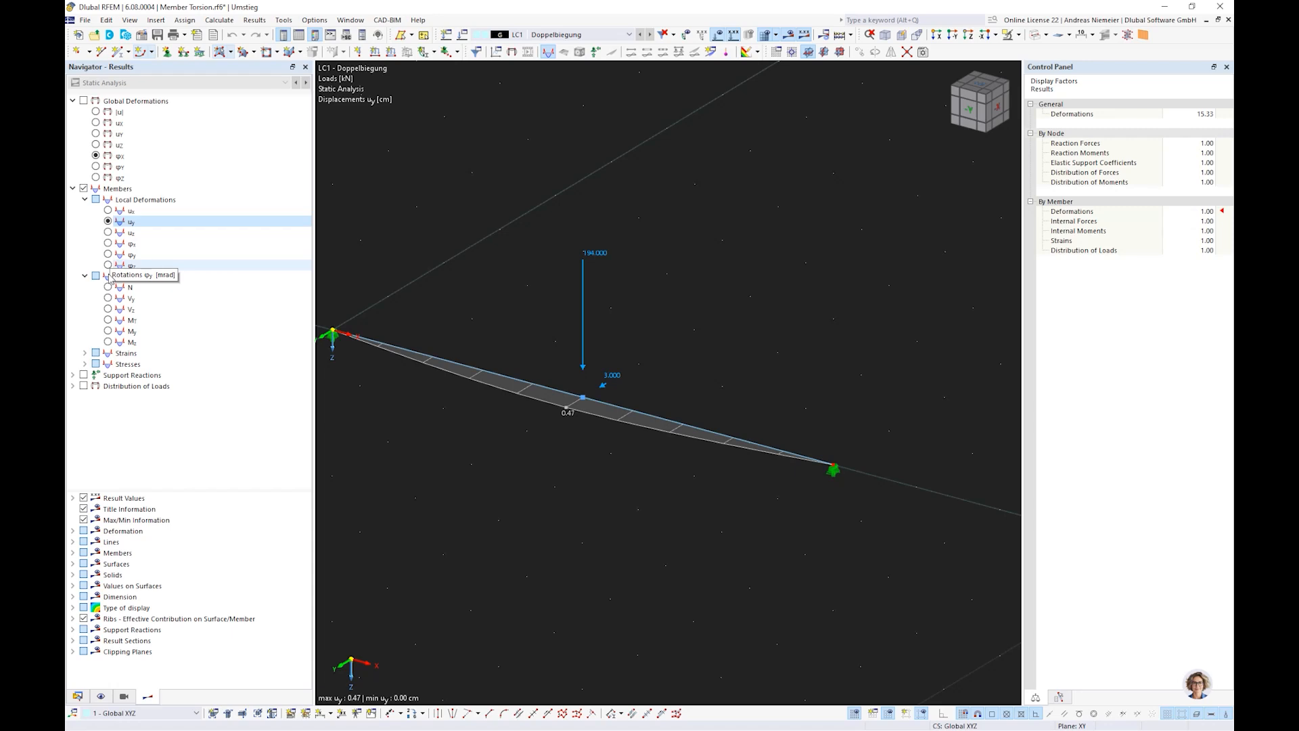
Examine the member's bending moment diagrams My and Mz.
click(108, 331)
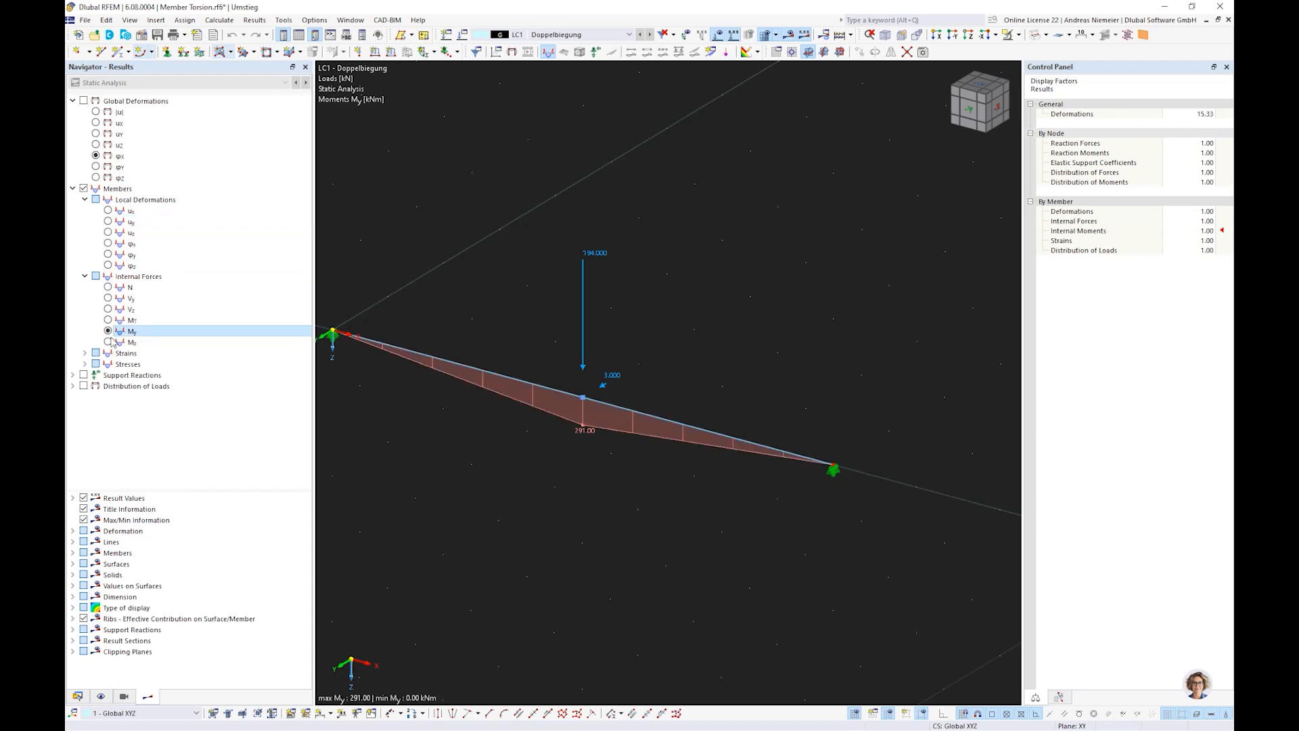
click(108, 342)
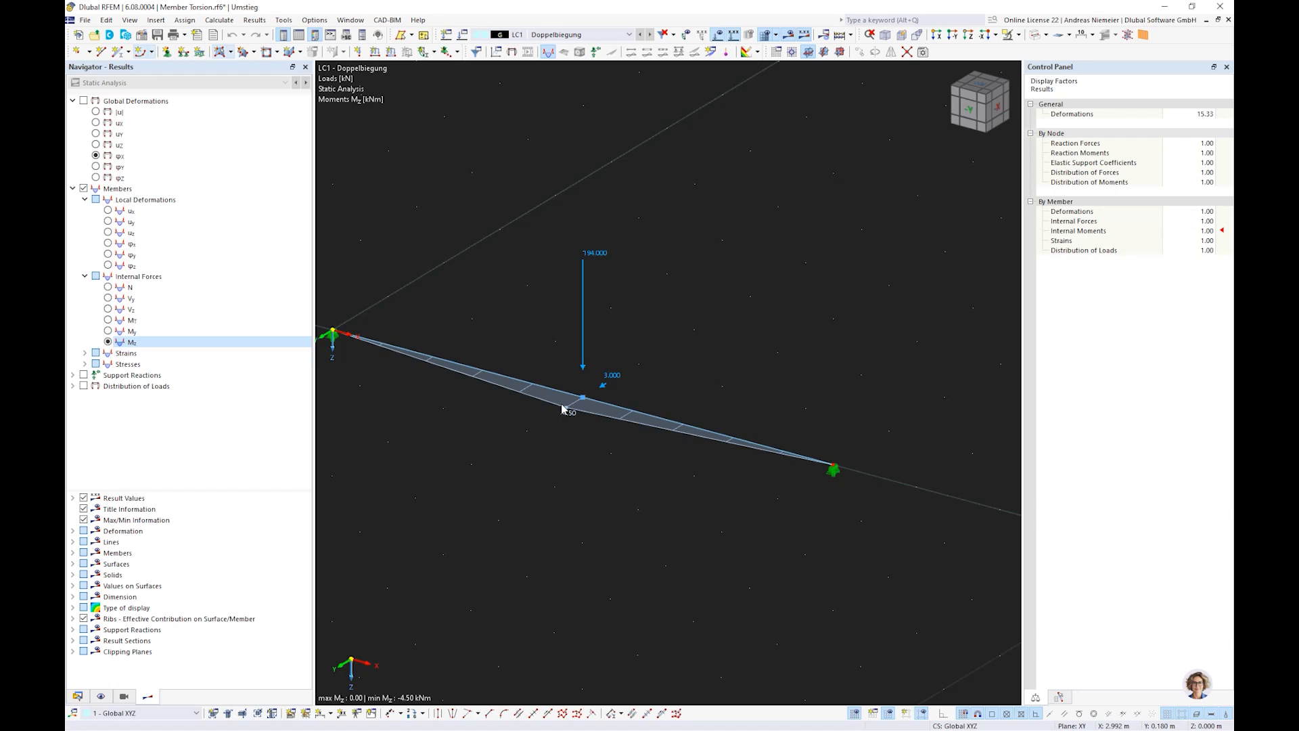
middle_drag(562, 409, 598, 429)
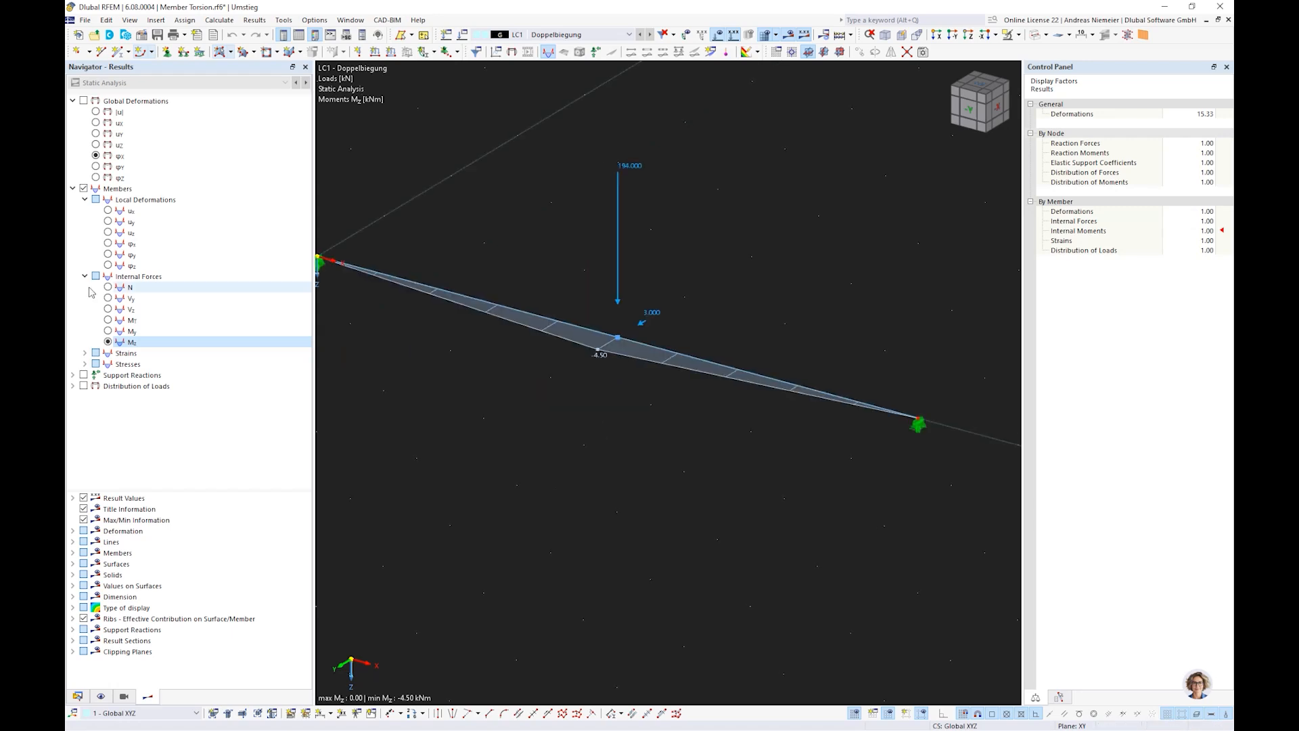
Display the member's elastic equivalent stress according to von Mises and examine its distribution along the beam.
click(85, 363)
click(97, 408)
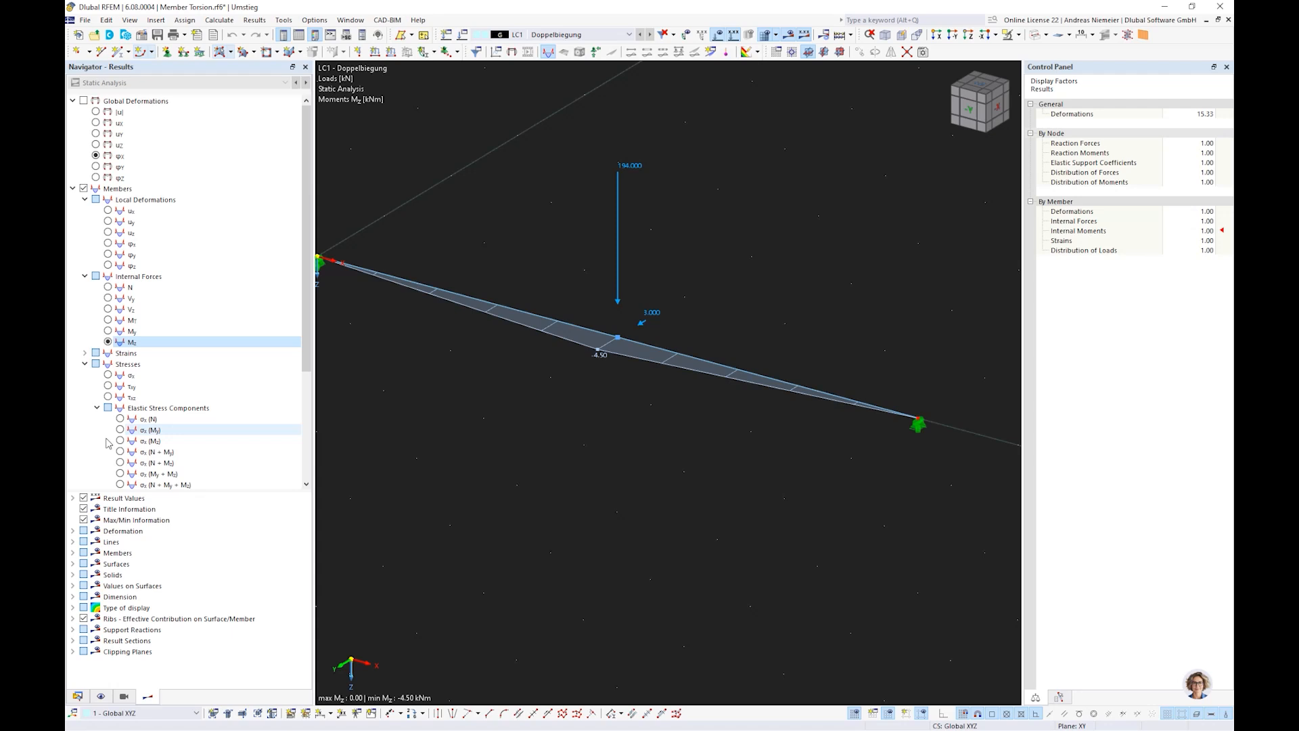
scroll(106, 443, down, 5)
click(97, 452)
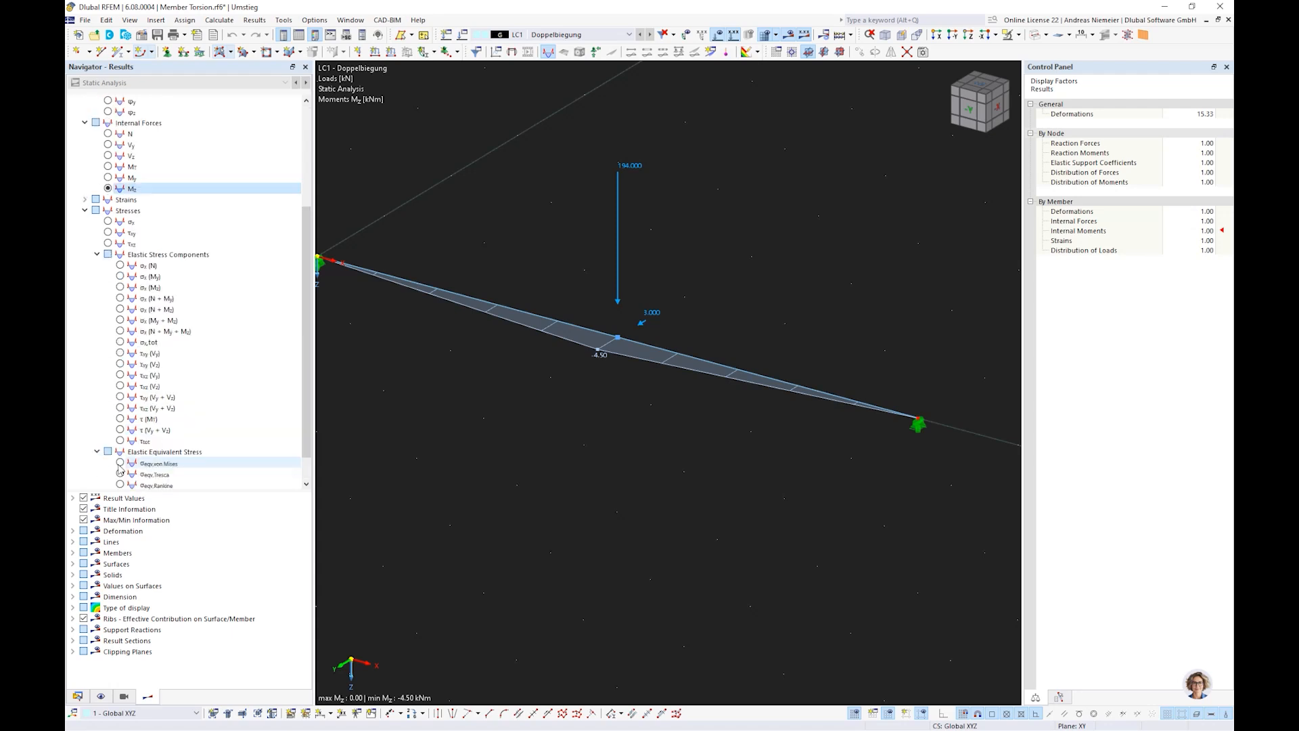
click(120, 463)
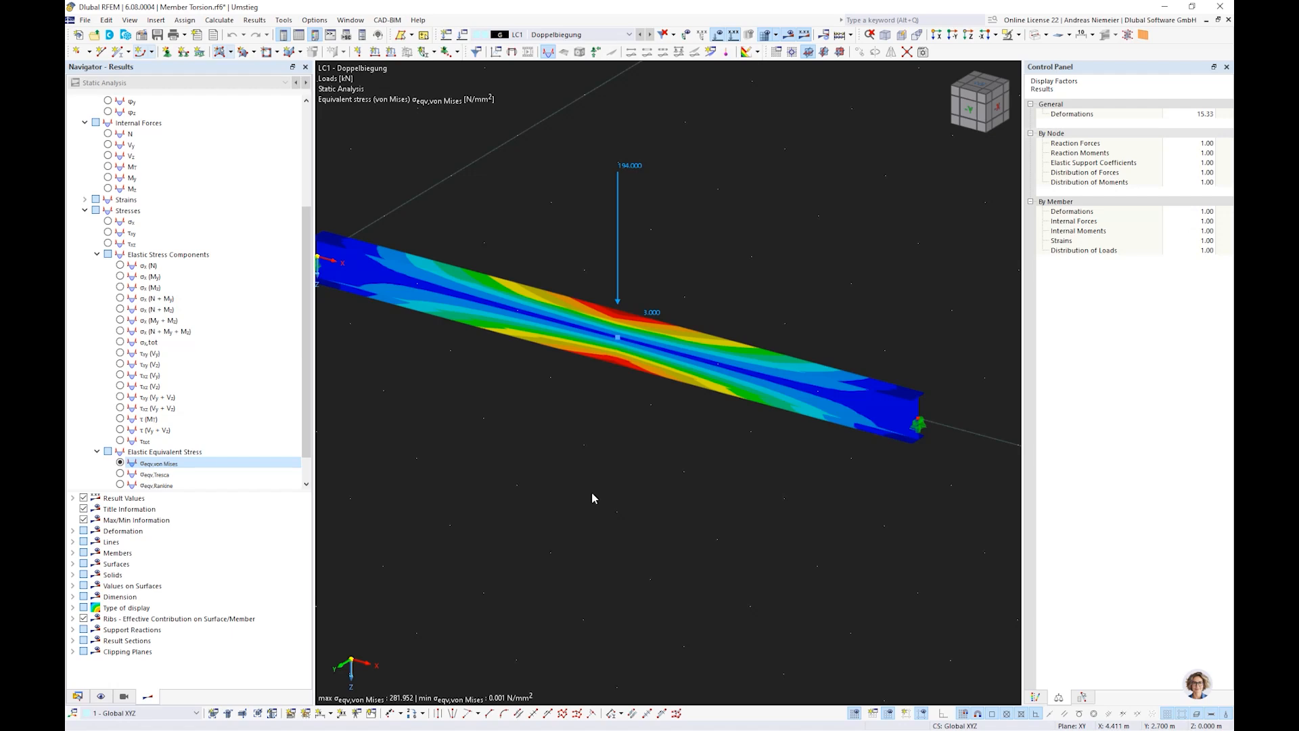
ctrl+middle_drag(684, 459, 597, 490)
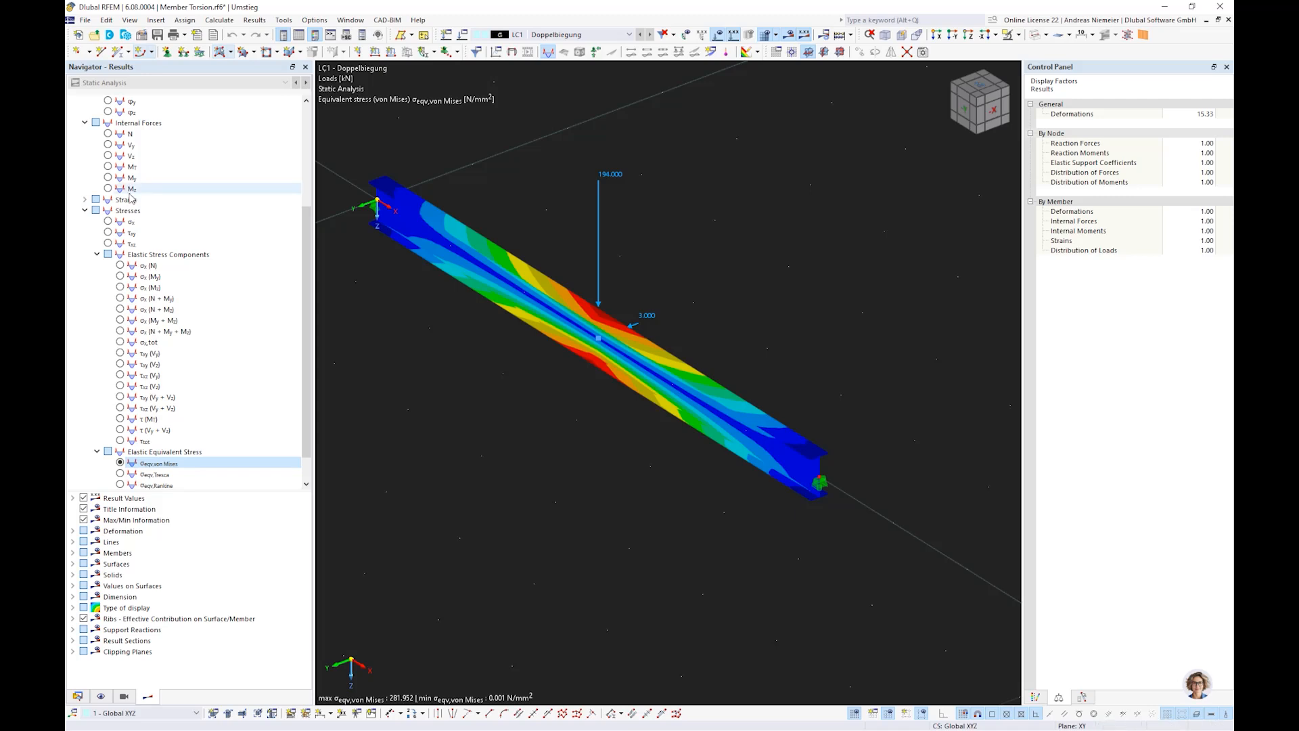
Display the member's local rotation φx.
scroll(115, 213, up, 4)
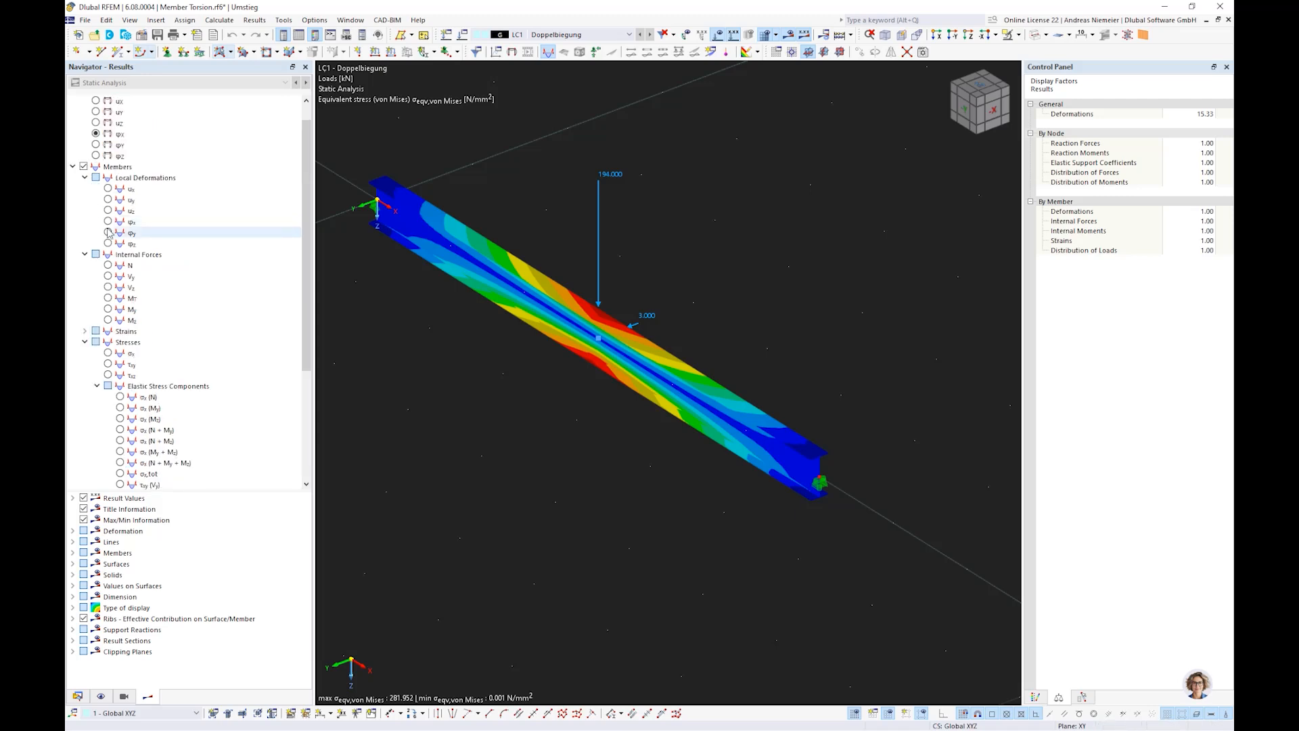
click(108, 221)
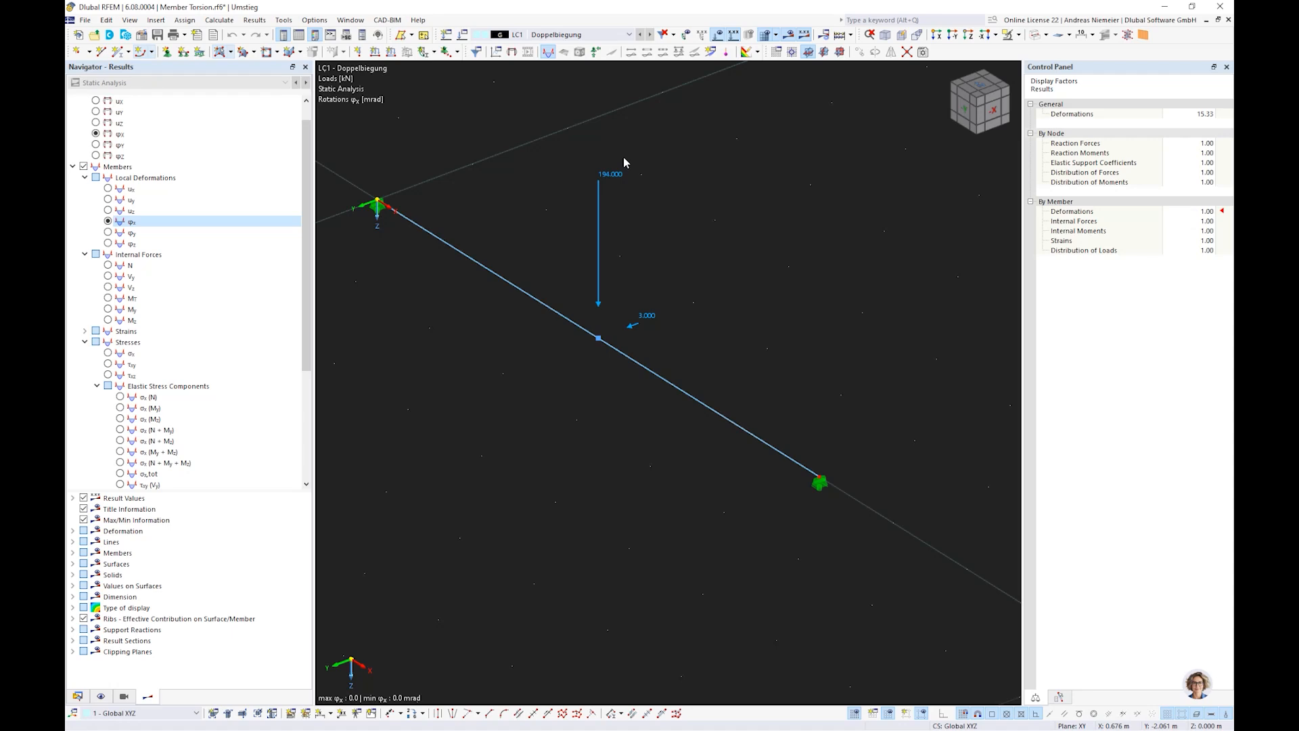
Set LC1's static analysis settings to SA3 - Large deformations | Newton-Raphson | 100 | 10 and start the calculation.
click(464, 36)
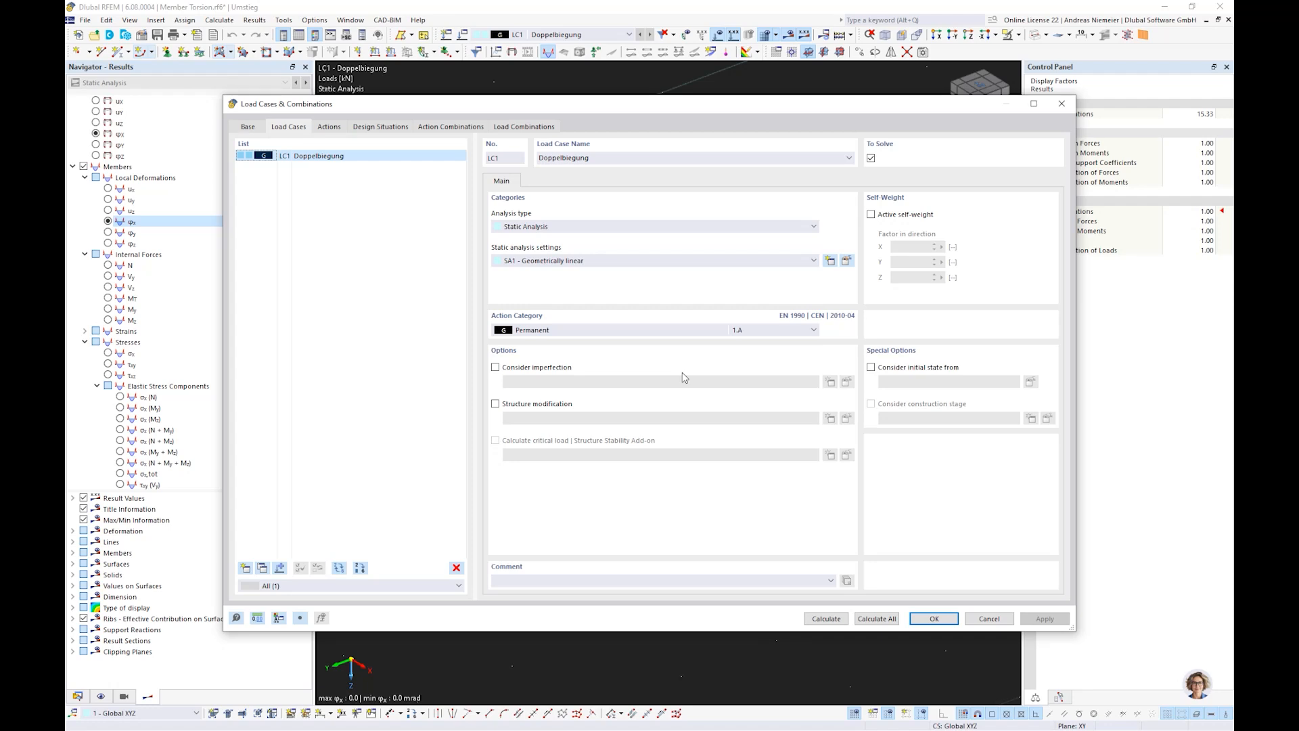
click(646, 261)
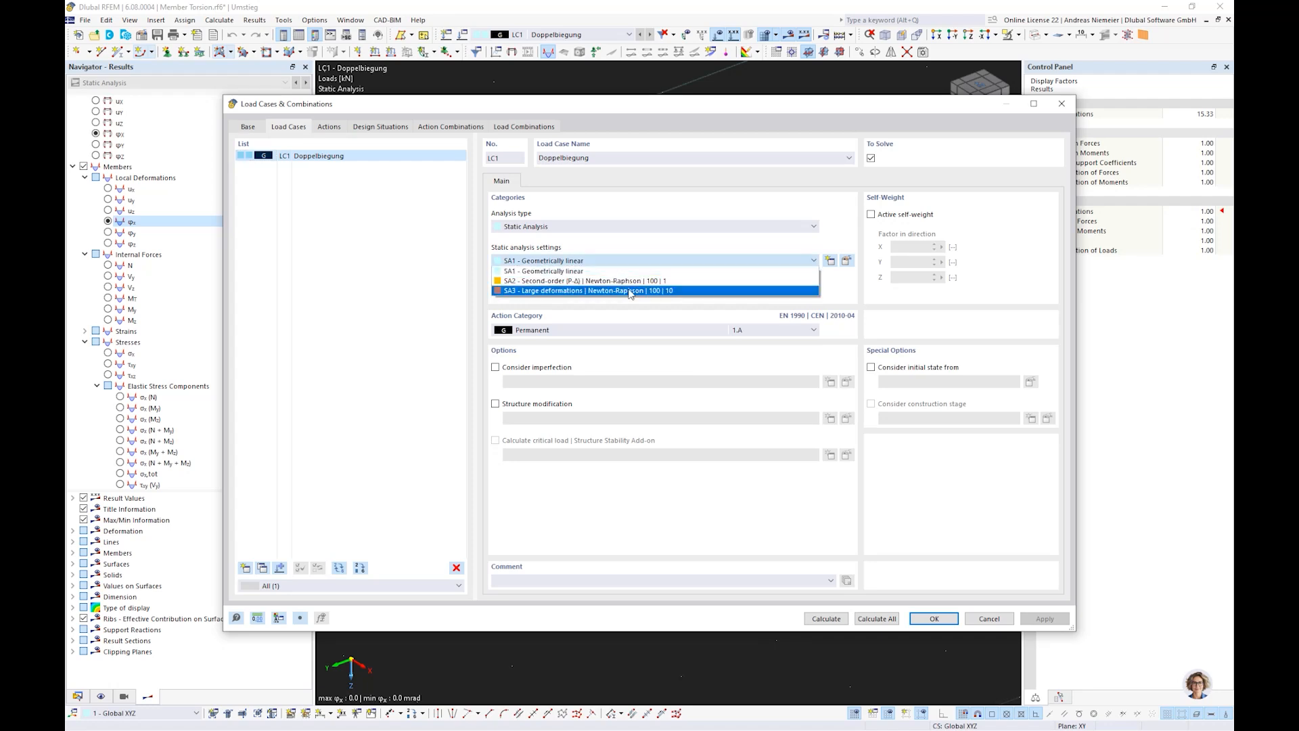
click(629, 291)
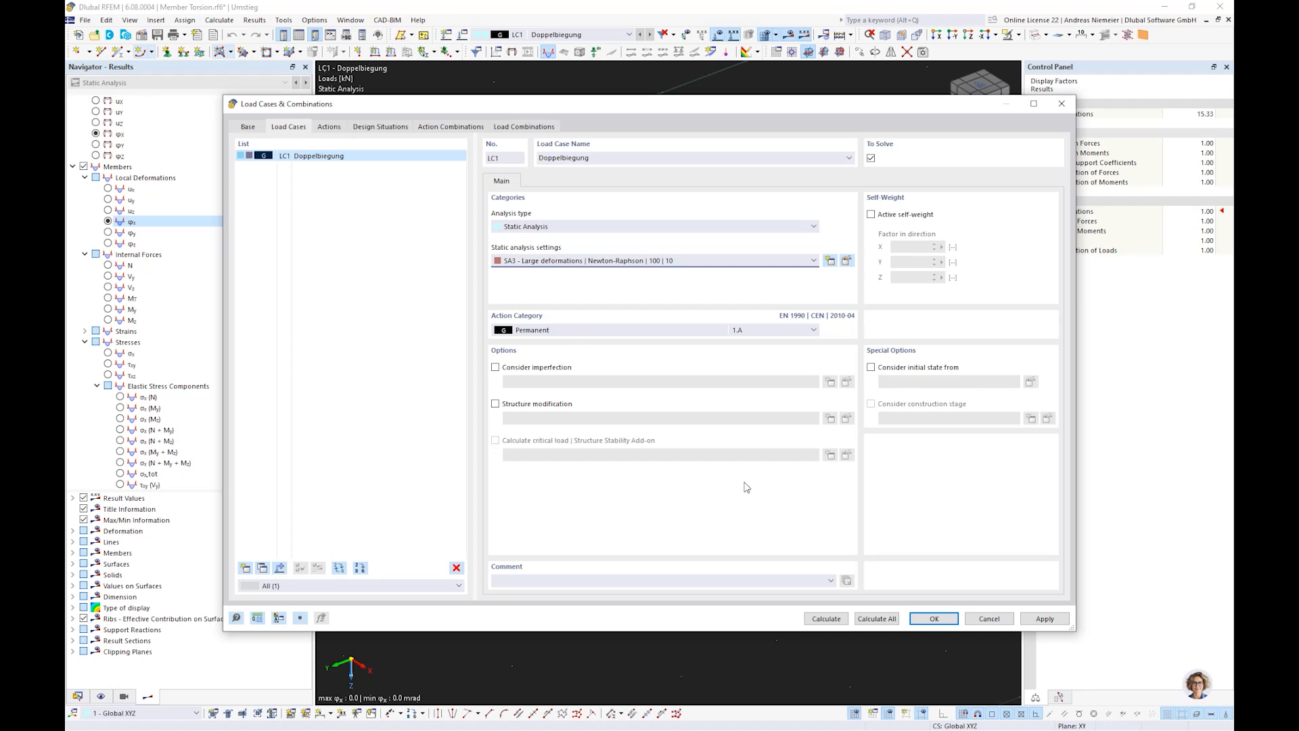
click(826, 618)
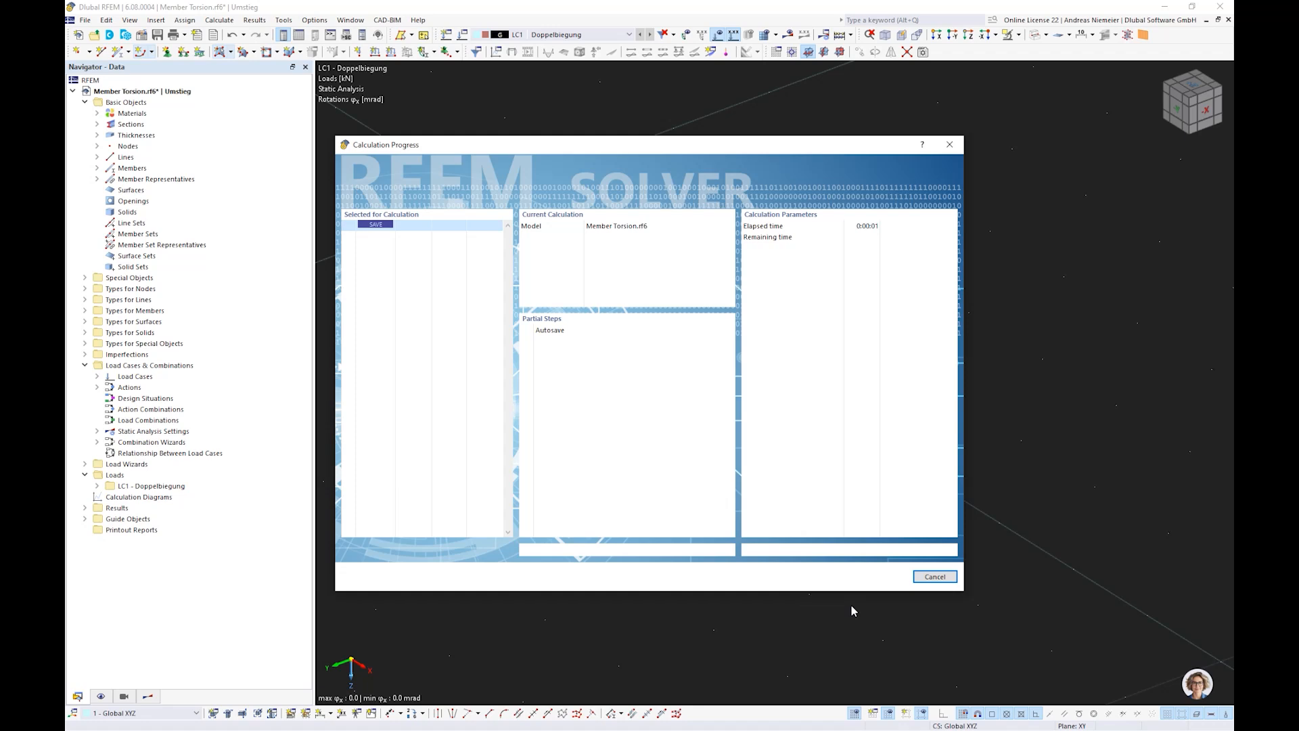
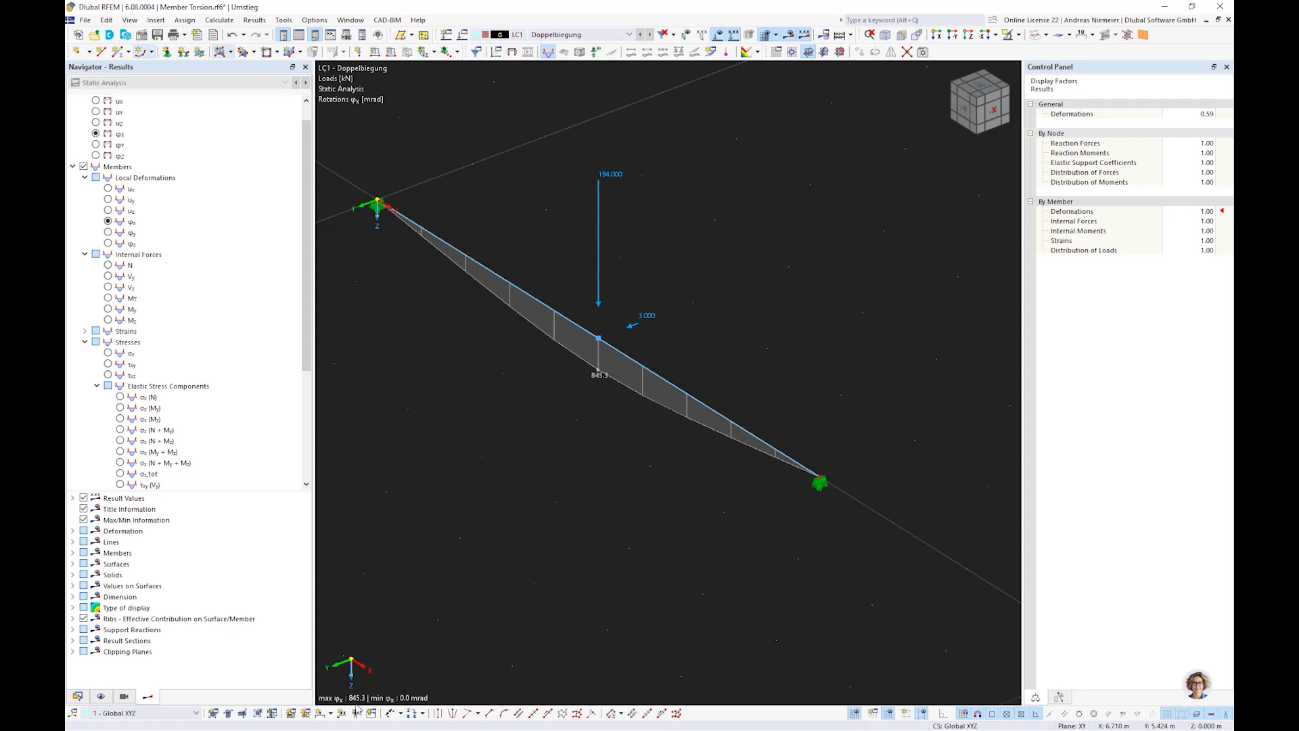
Examine the member's bending moments My and Mz and its von Mises equivalent stress from the large-deformation analysis.
ctrl+middle_drag(579, 409, 627, 412)
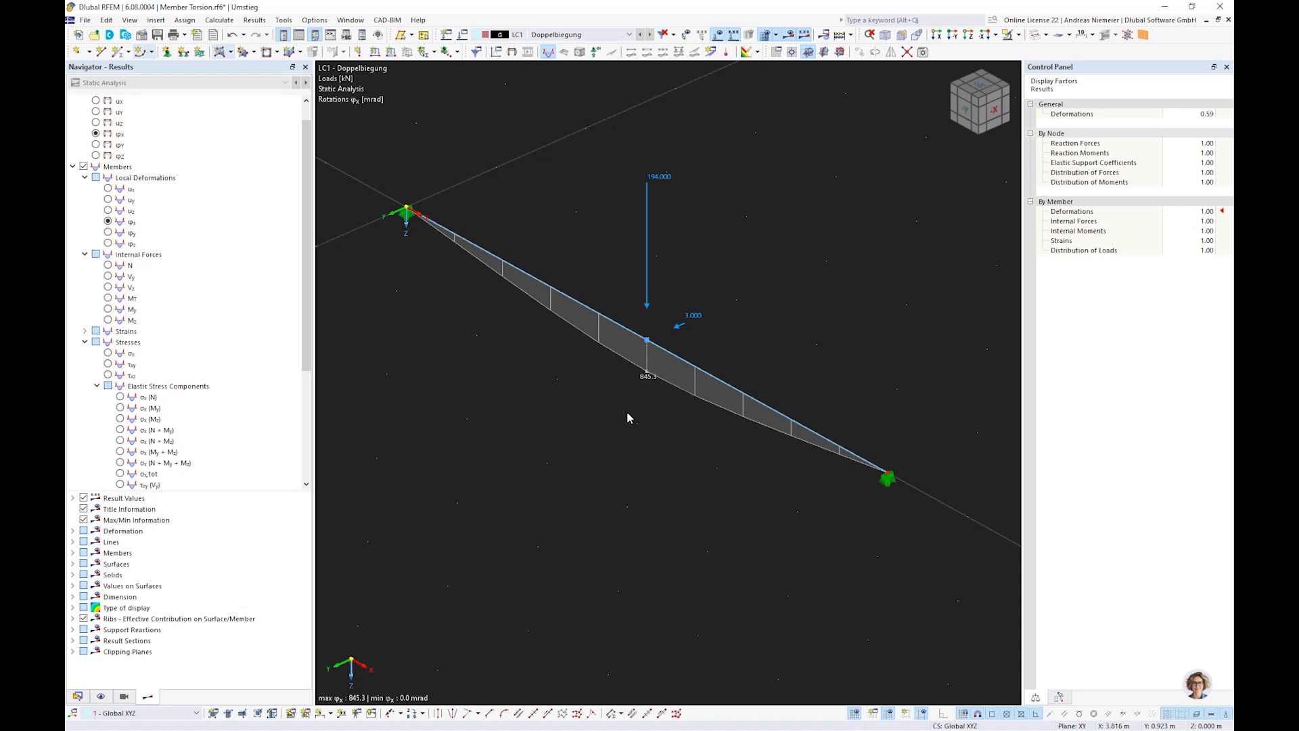
click(109, 310)
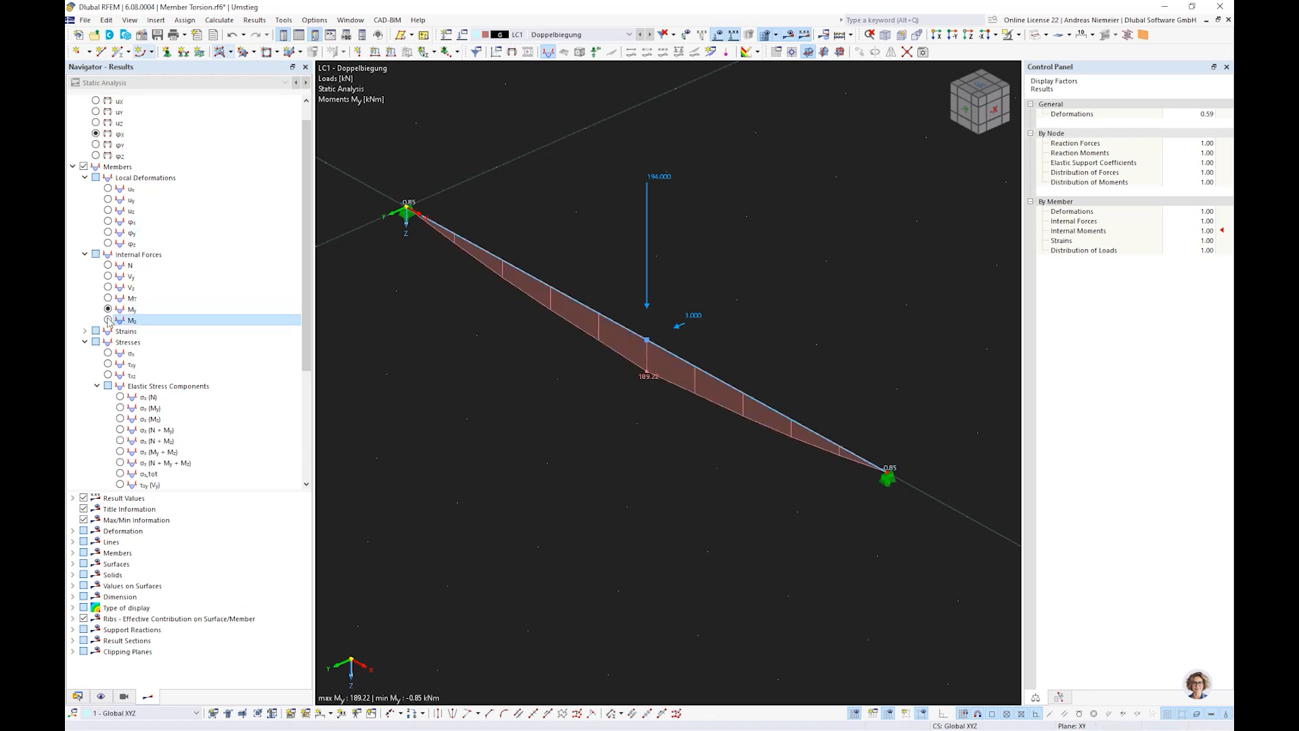
click(108, 321)
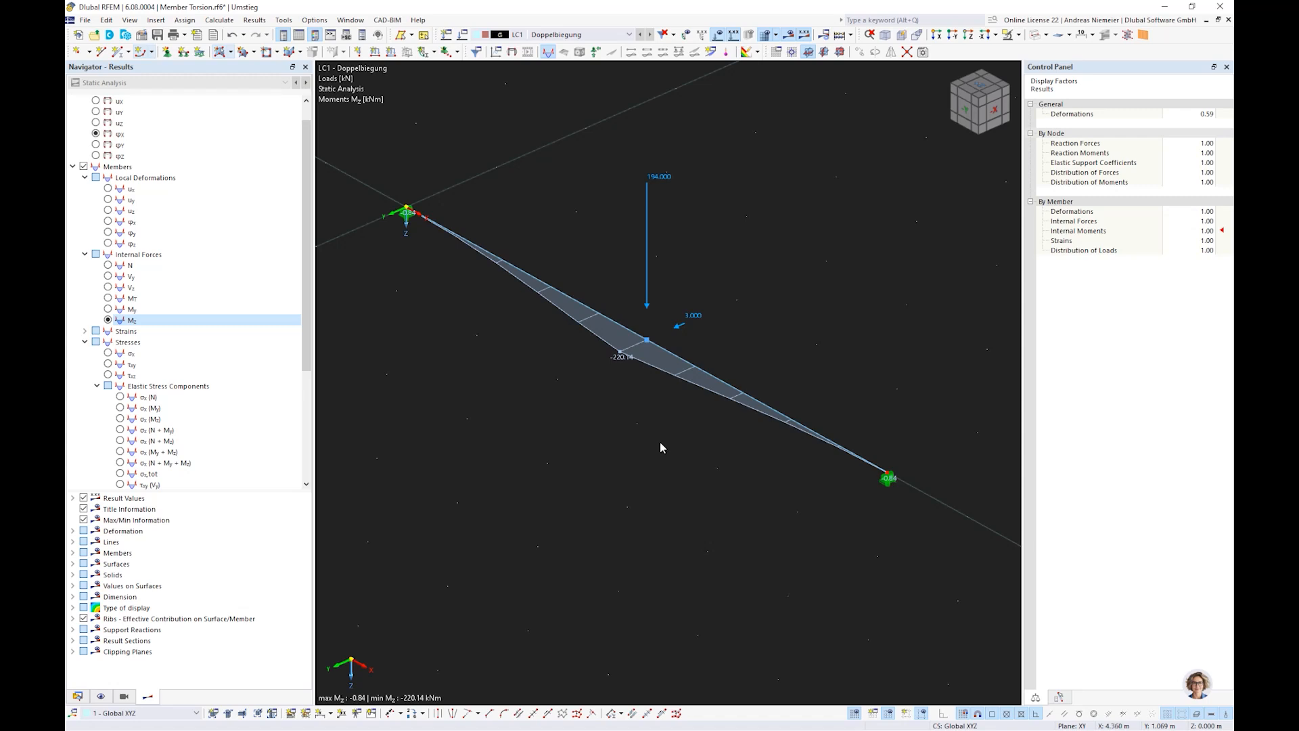
scroll(122, 471, down, 5)
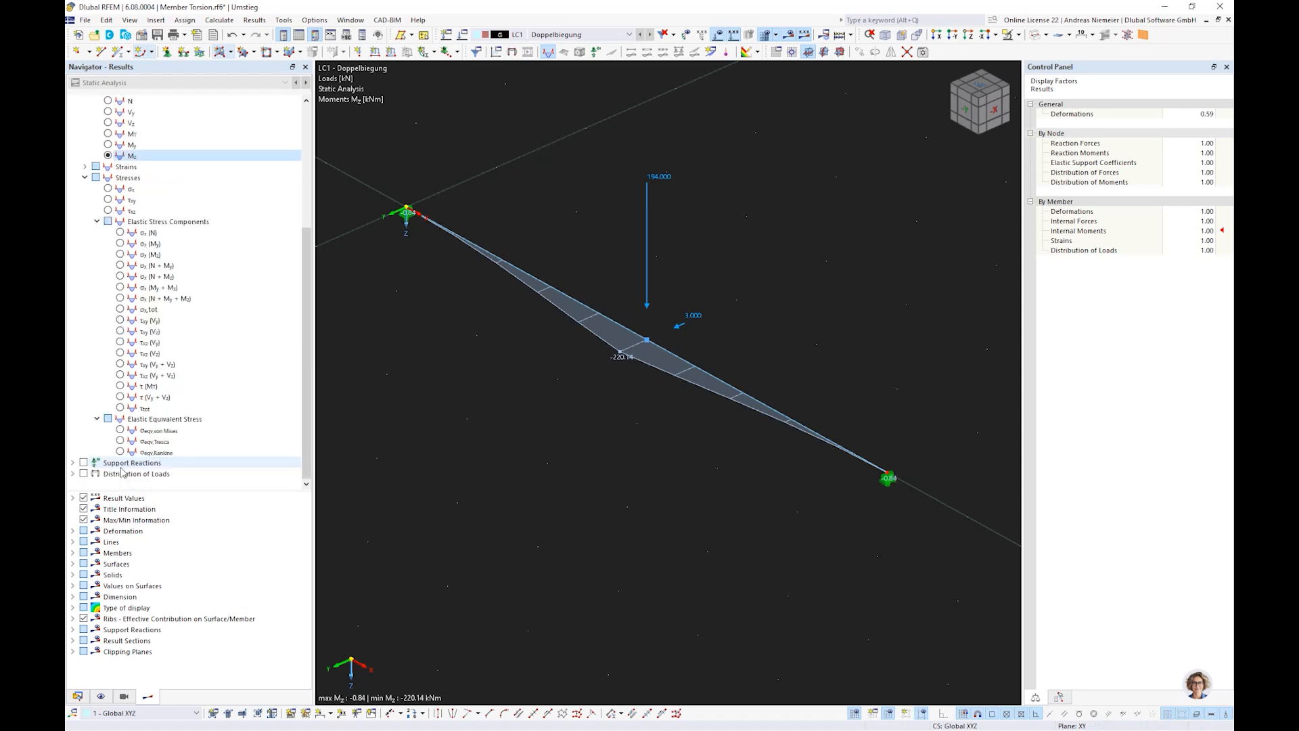
click(120, 430)
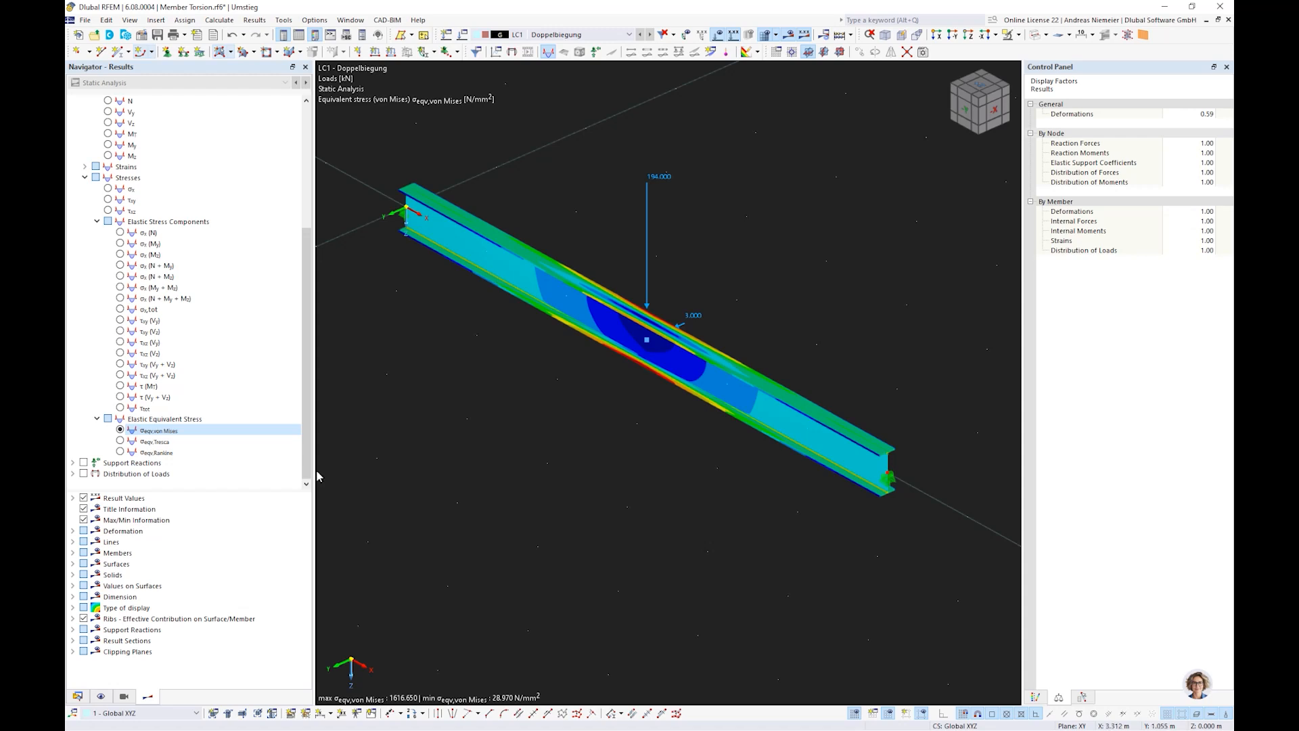
scroll(285, 384, up, 5)
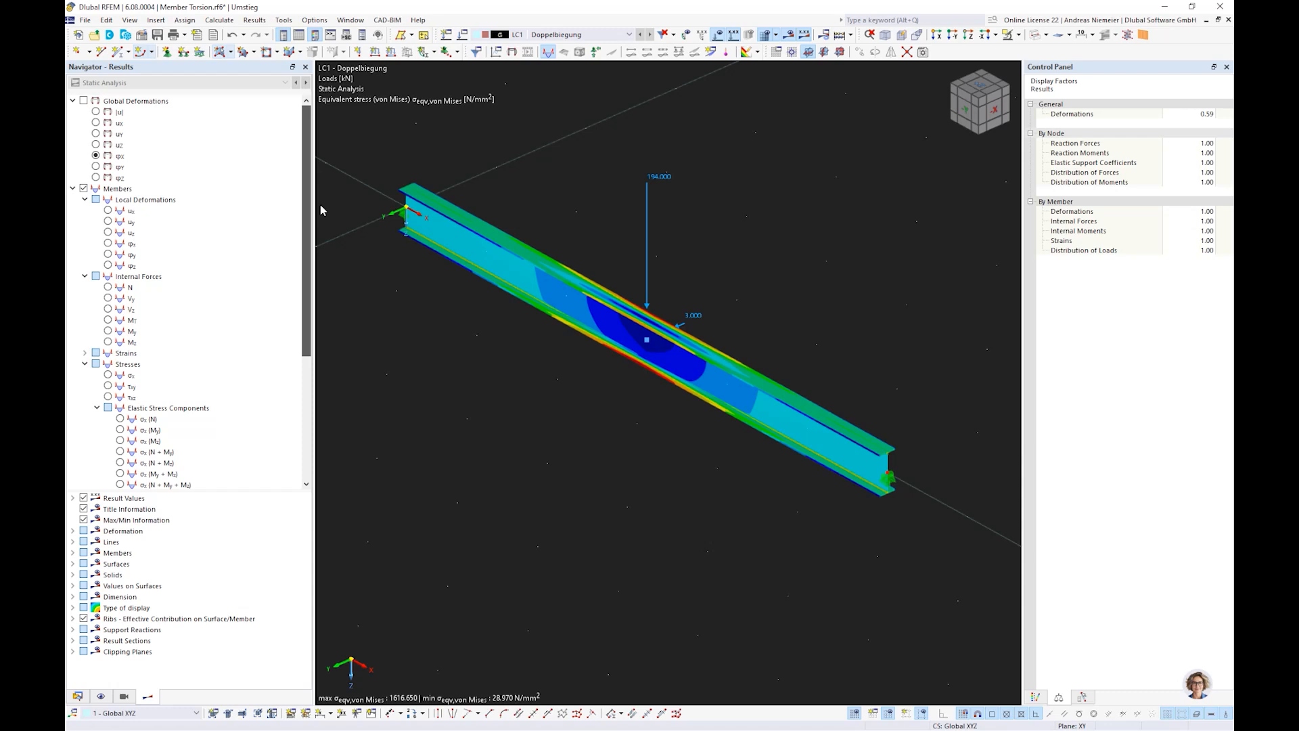
Activate the Torsional Warping (7 DOF) analysis add-on in the model's base data.
click(142, 37)
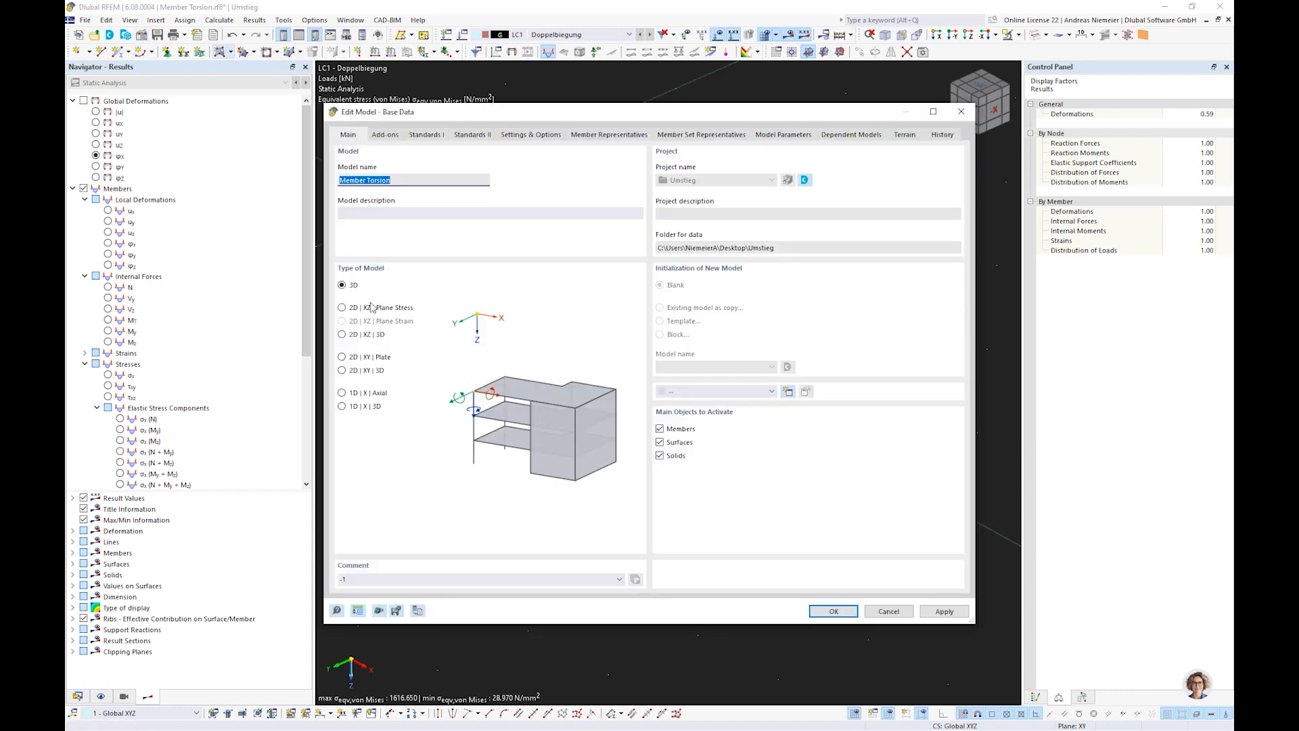
click(386, 135)
click(399, 249)
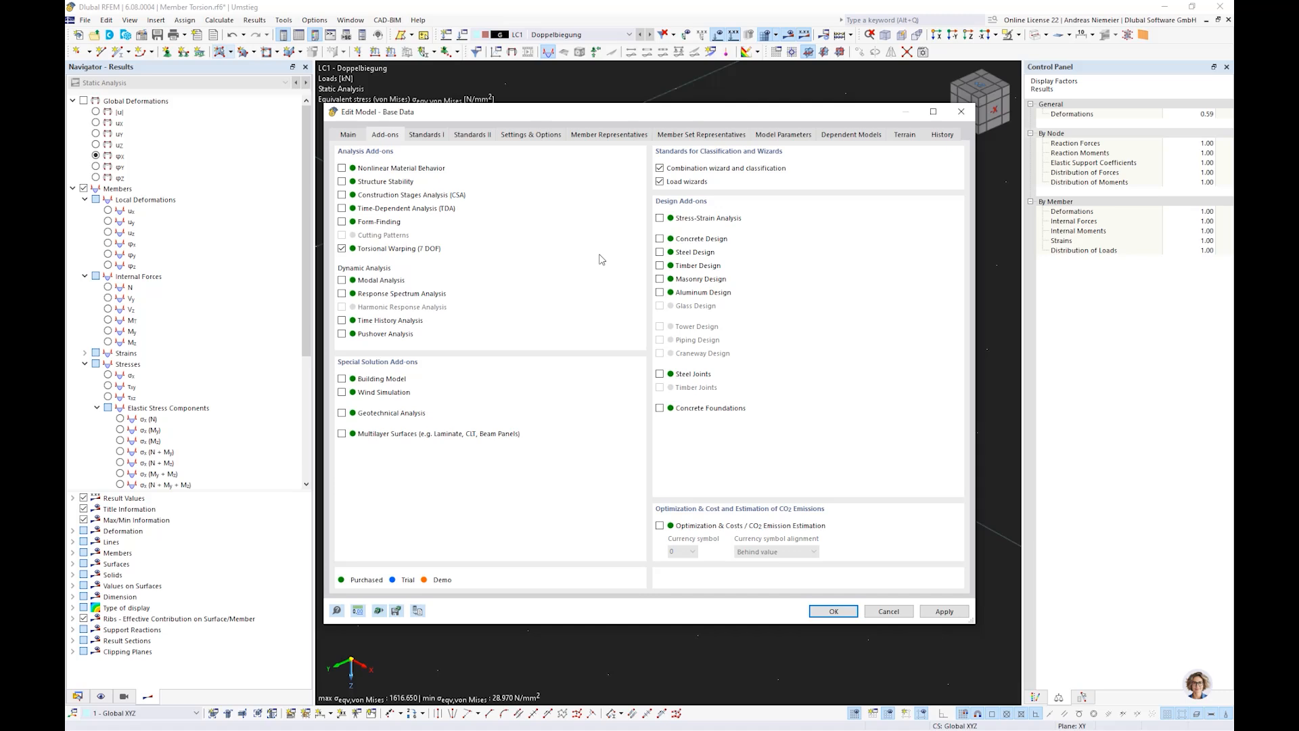
click(830, 613)
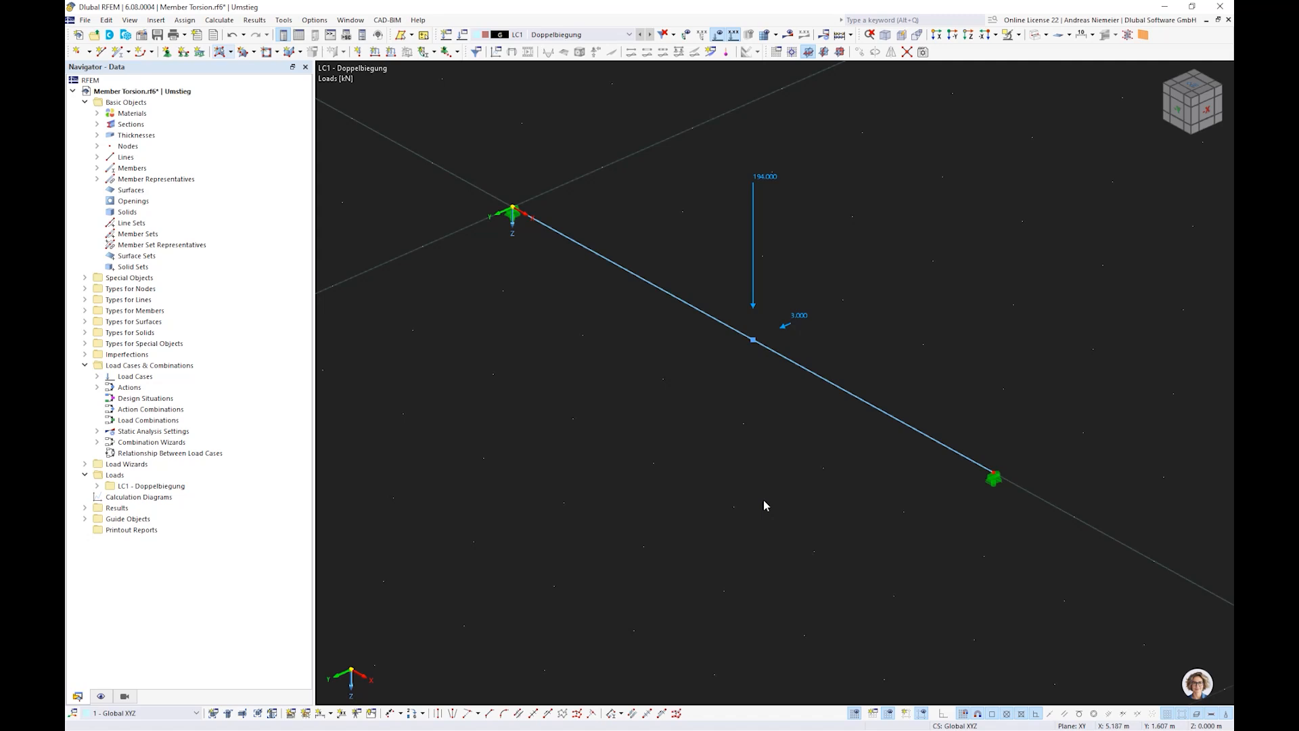
Recalculate LC1 with torsional warping and display its results.
scroll(667, 391, down, 1)
scroll(668, 406, up, 1)
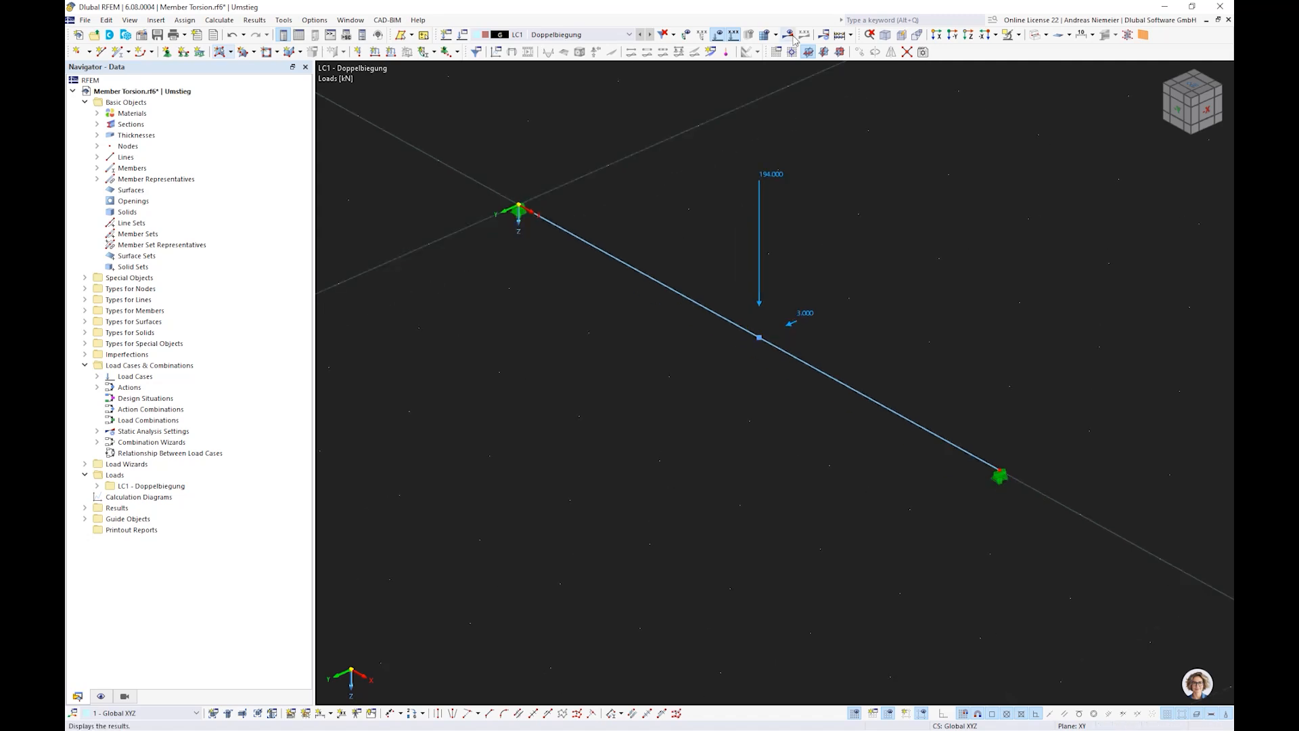
click(790, 35)
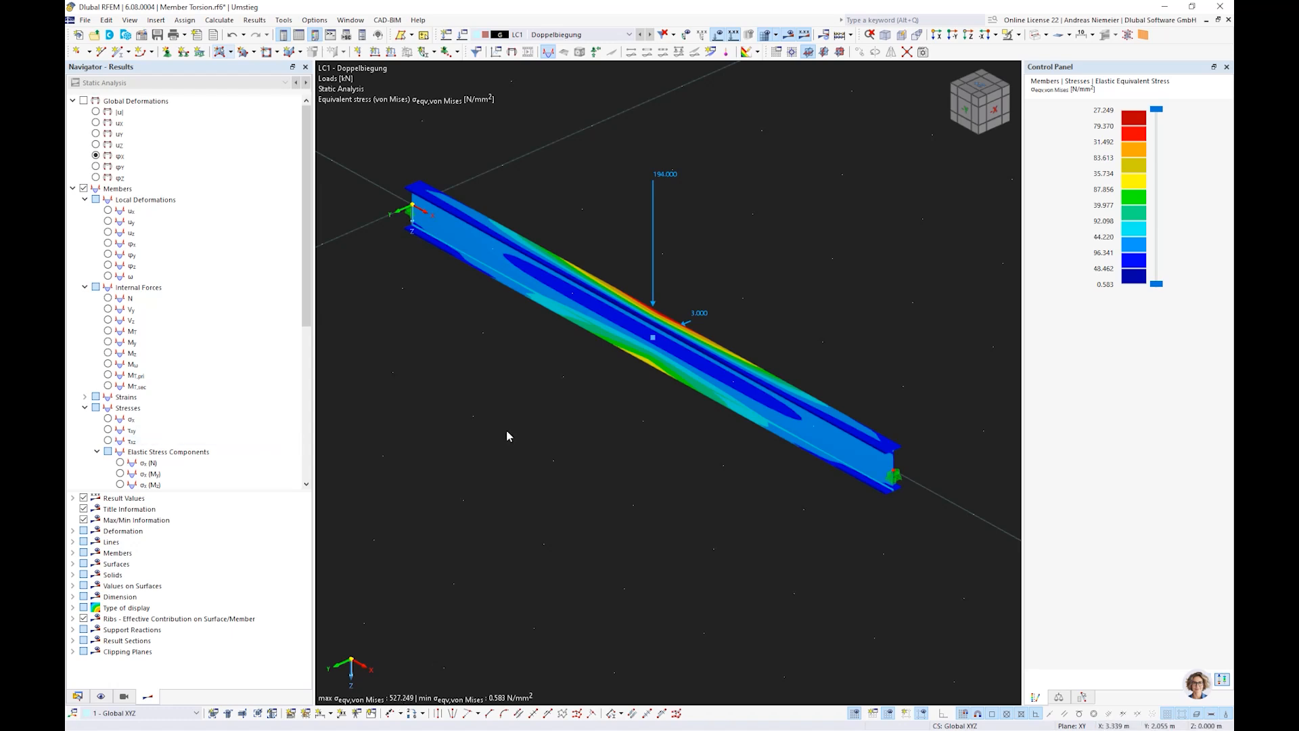
Examine the member's local rotation φx and bending moment diagrams My and Mz calculated with torsional warping.
scroll(506, 429, down, 1)
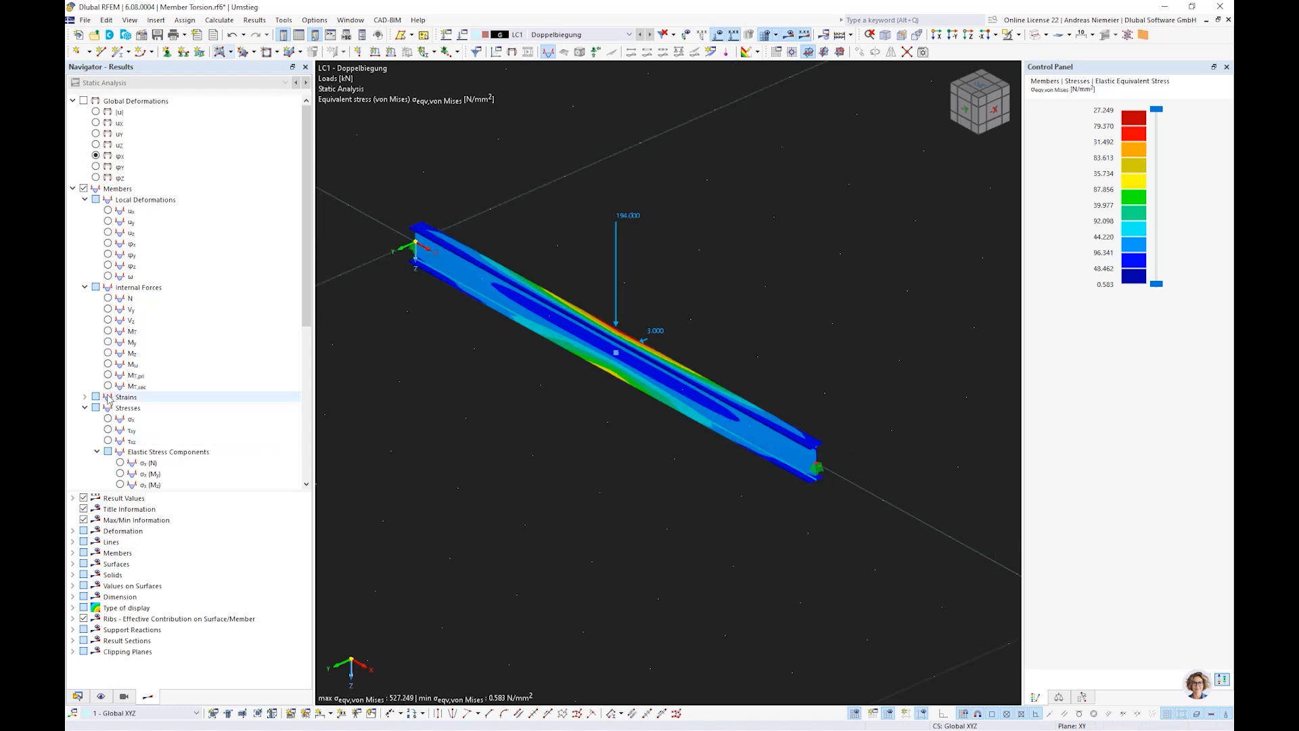
click(109, 243)
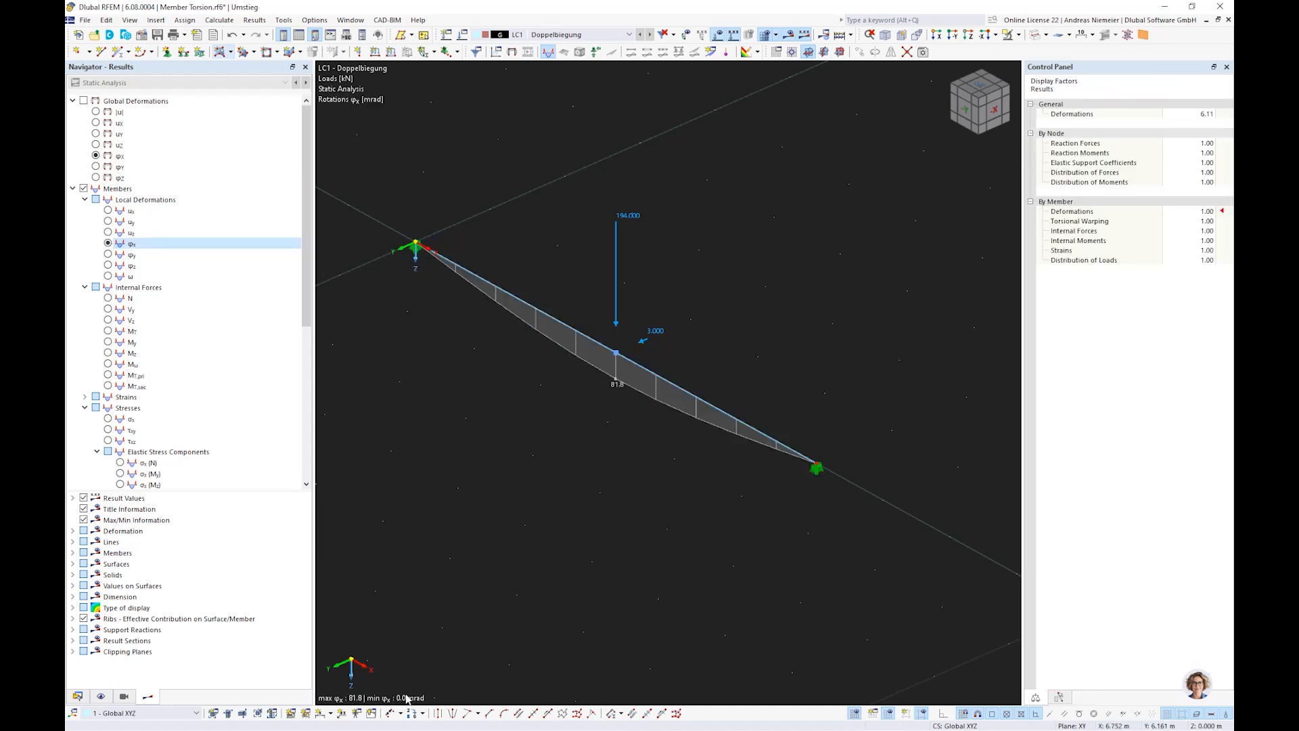
click(108, 342)
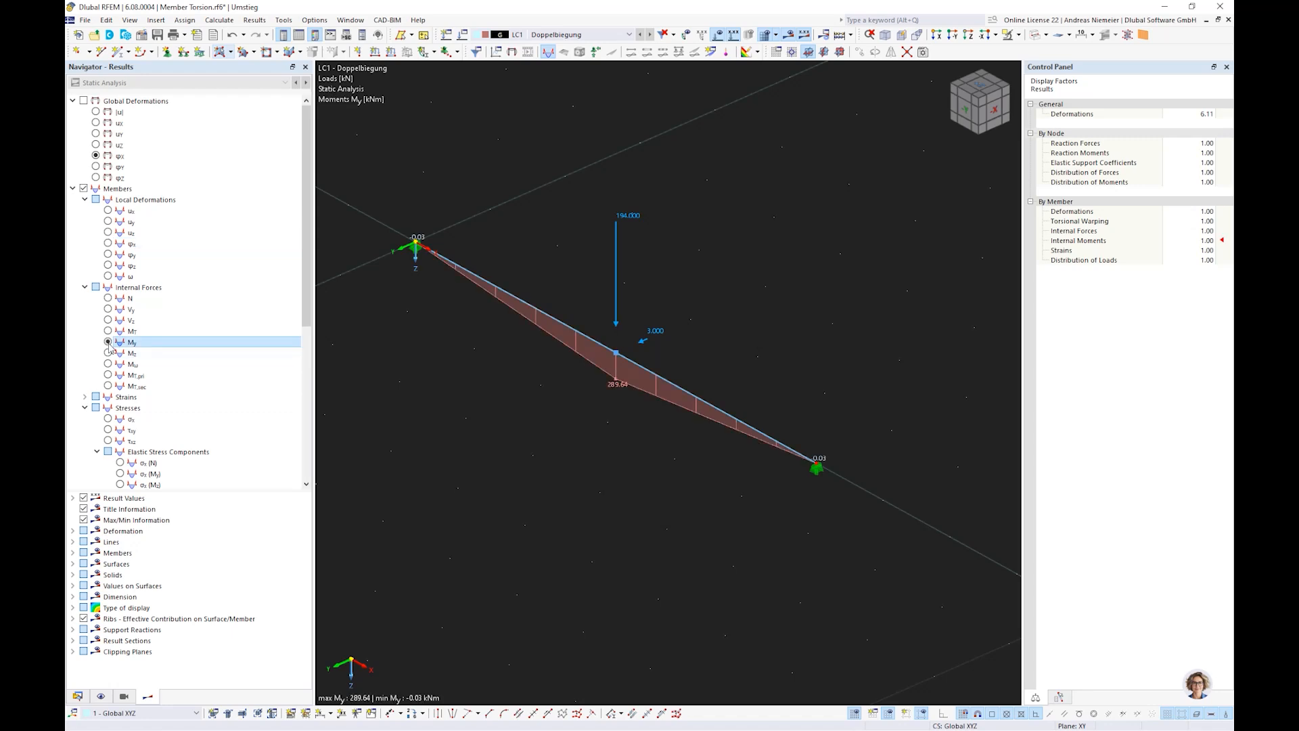
click(108, 353)
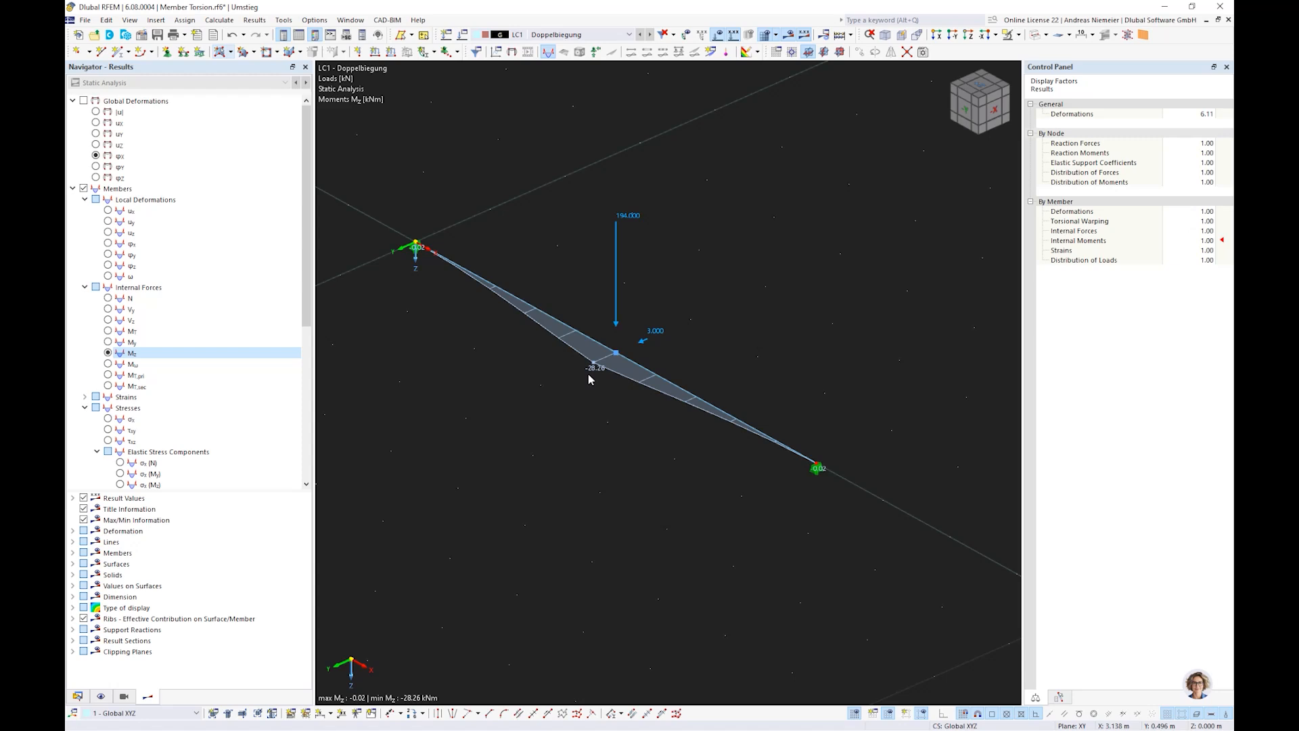
Examine the member's warping ω, primary and secondary torsional moments MT,pri and MT,sec, and warping moment Mω.
scroll(164, 312, down, 3)
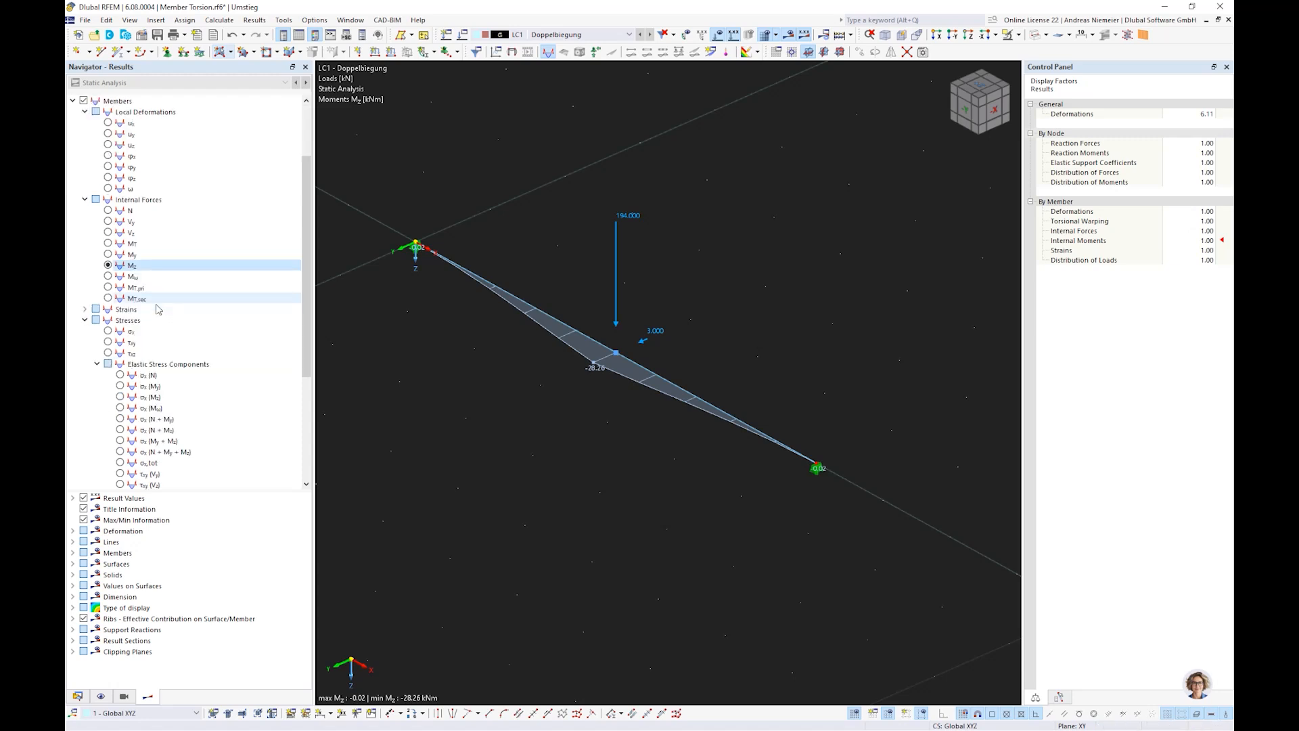
click(108, 189)
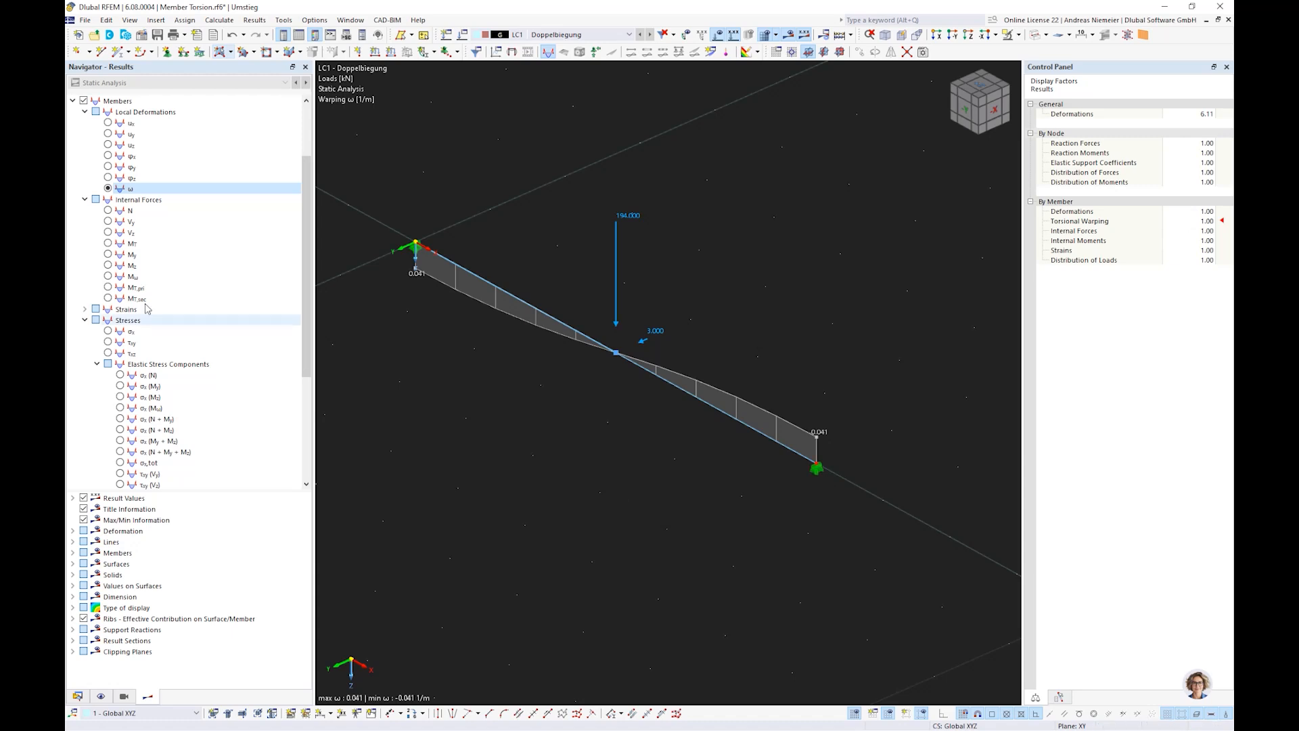
scroll(148, 309, down, 1)
click(108, 243)
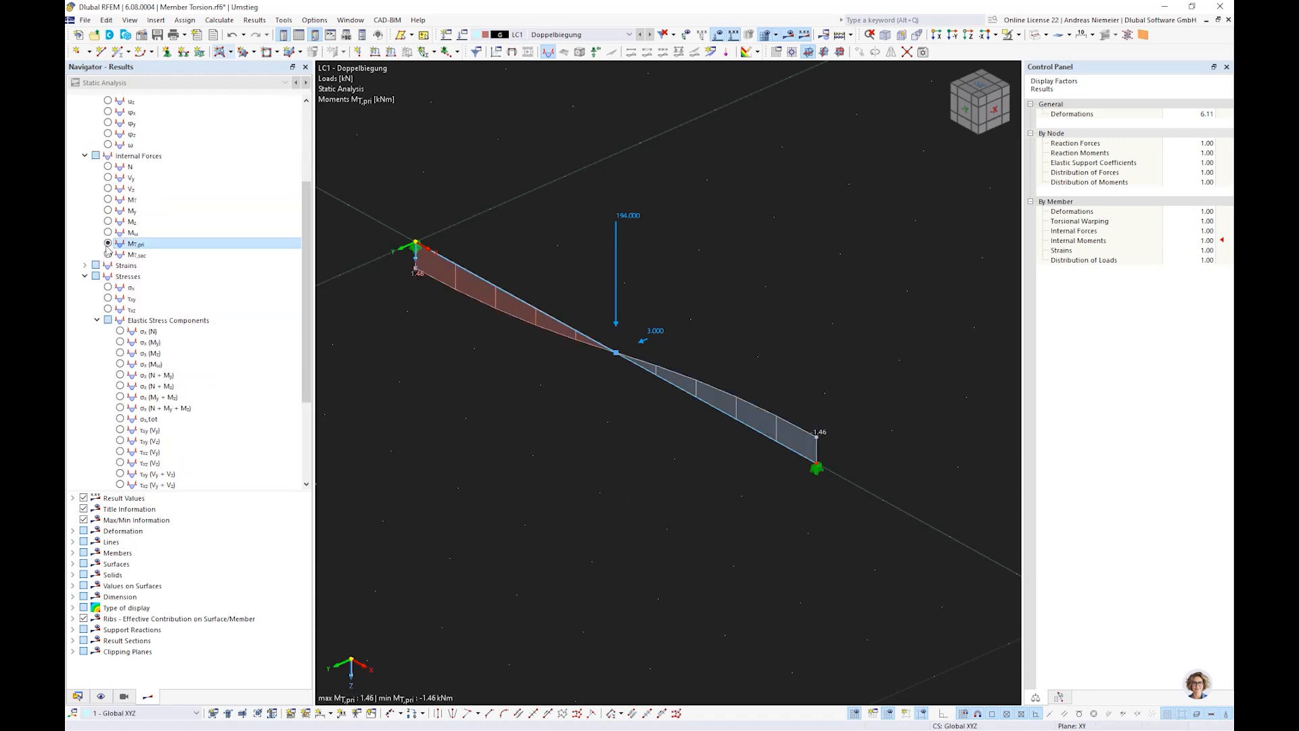
click(107, 254)
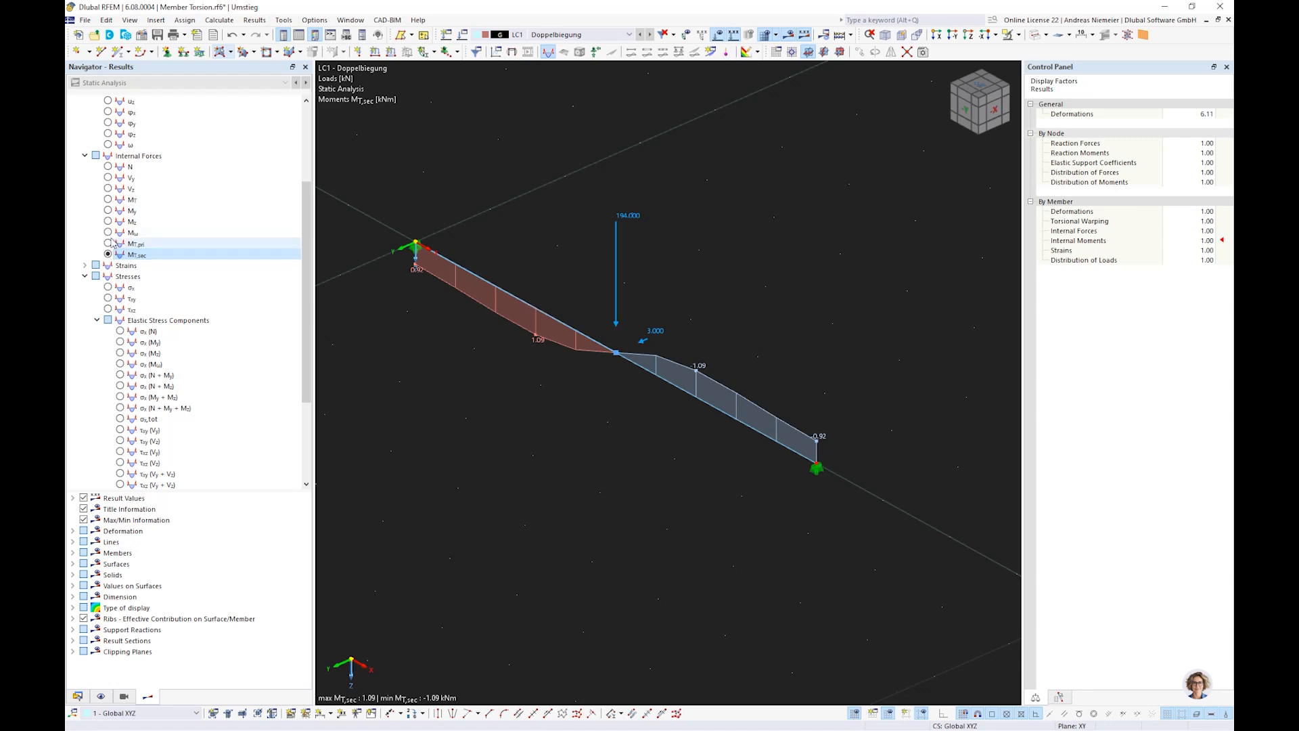
click(110, 232)
scroll(550, 383, up, 2)
ctrl+middle_drag(550, 383, 629, 317)
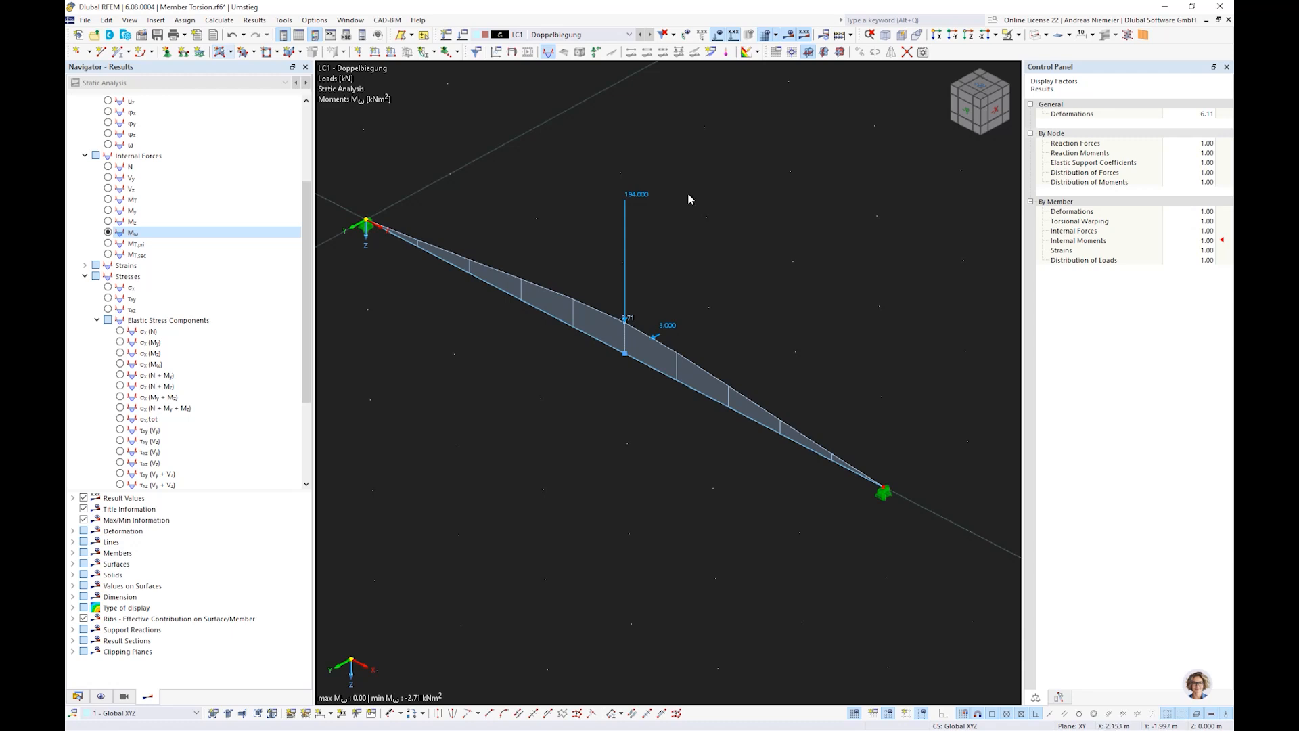
Close the Member Torsion model and open Joints design.rf6 from the Umstieg folder.
click(80, 21)
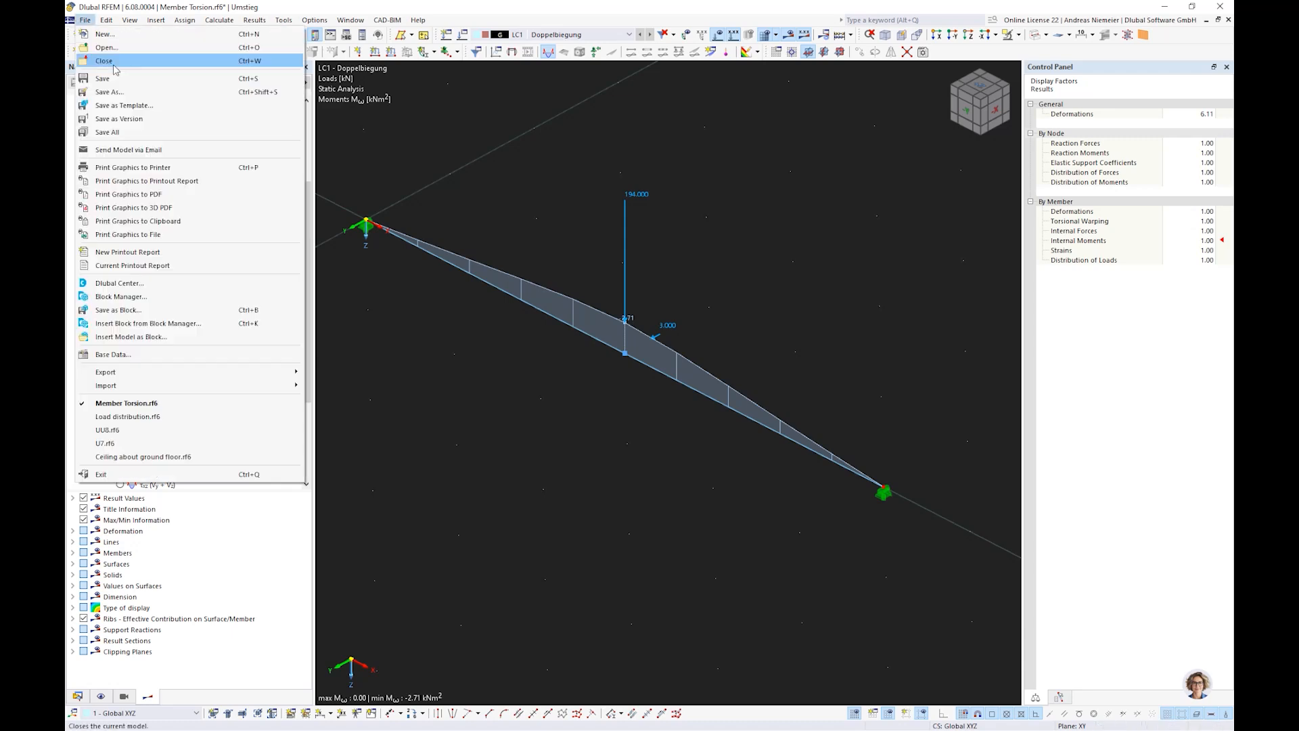
click(105, 60)
click(700, 423)
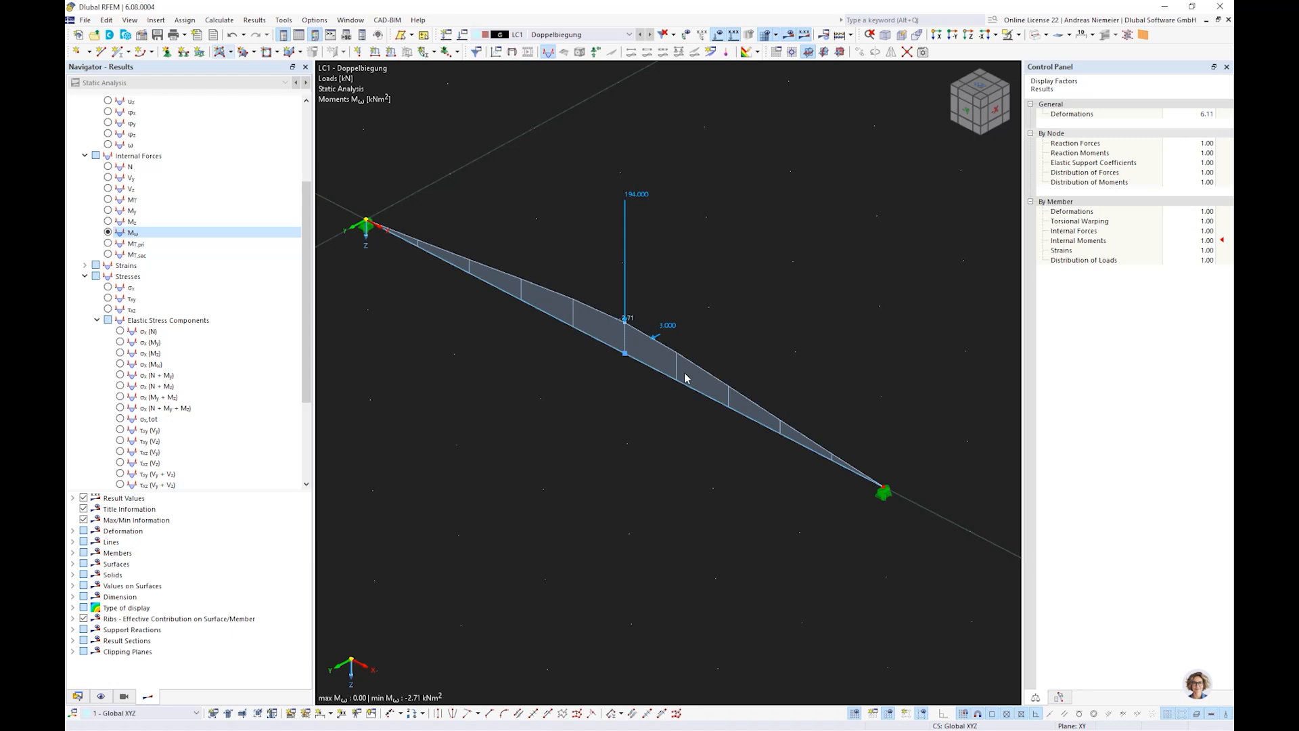
click(75, 20)
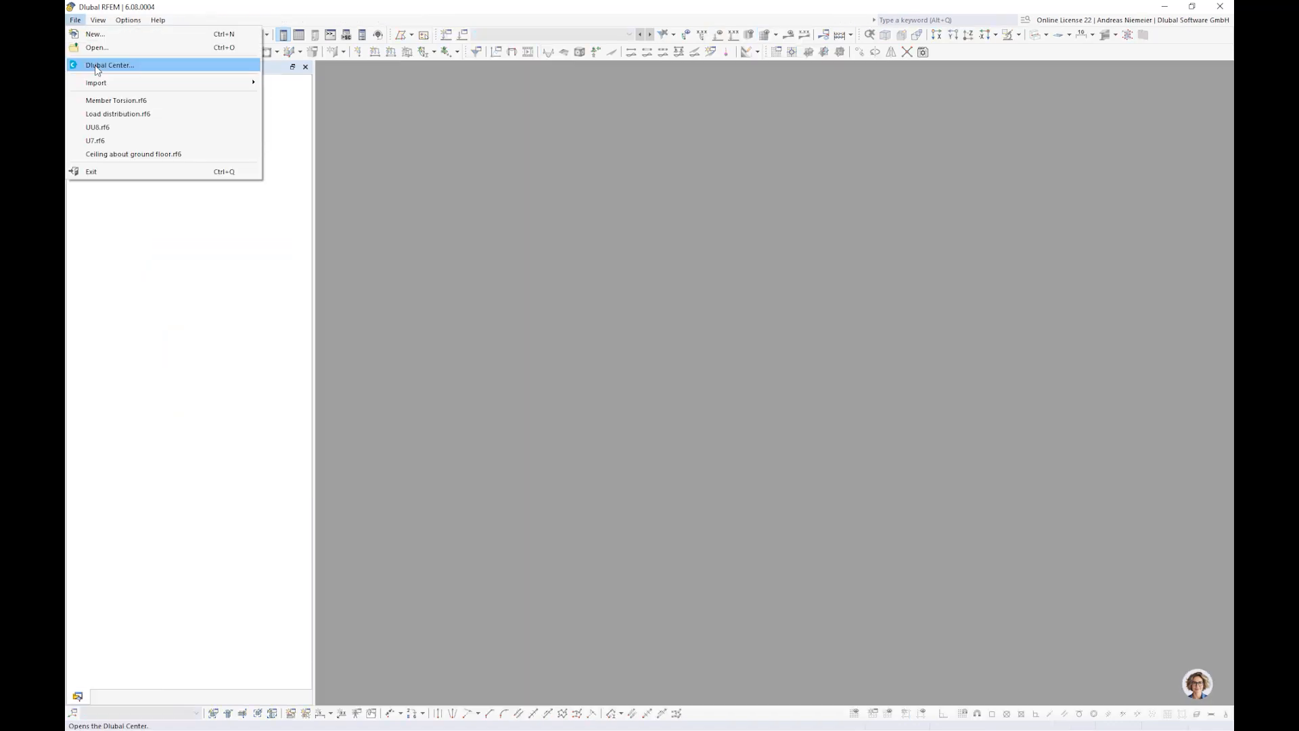
mouse_move(106, 85)
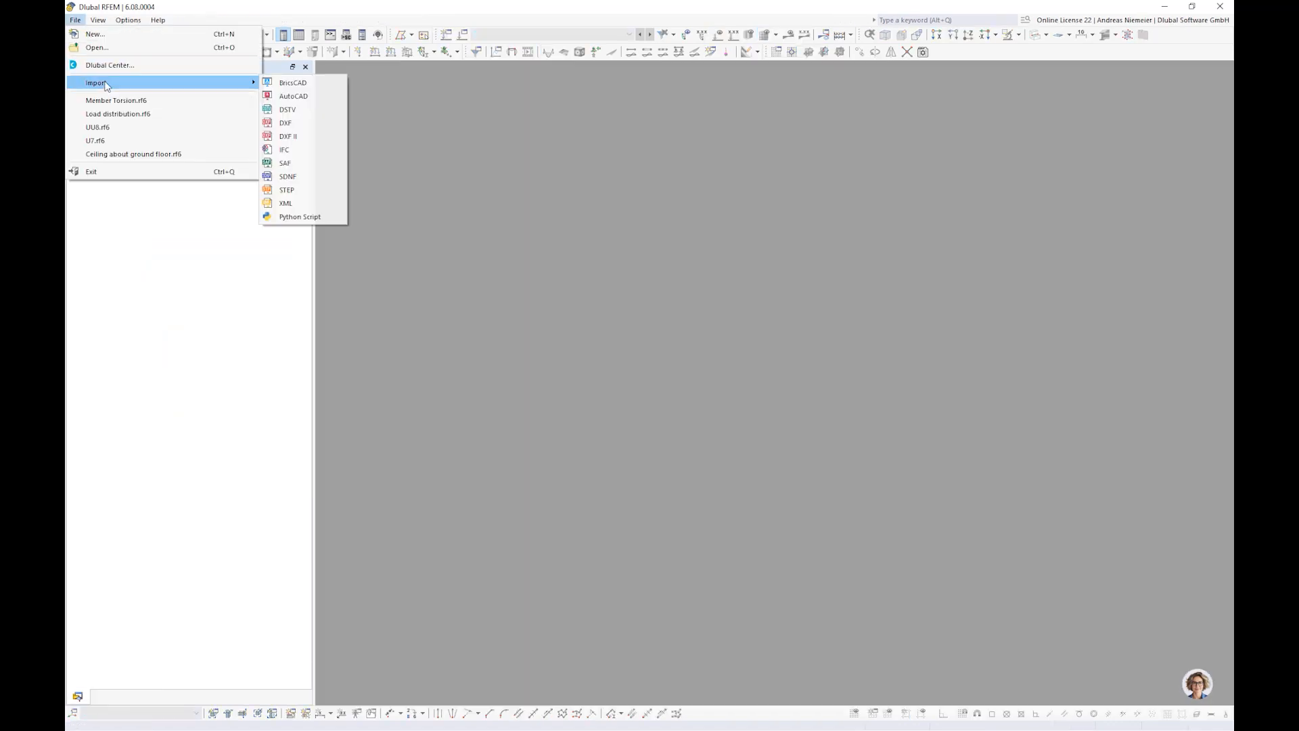
click(105, 46)
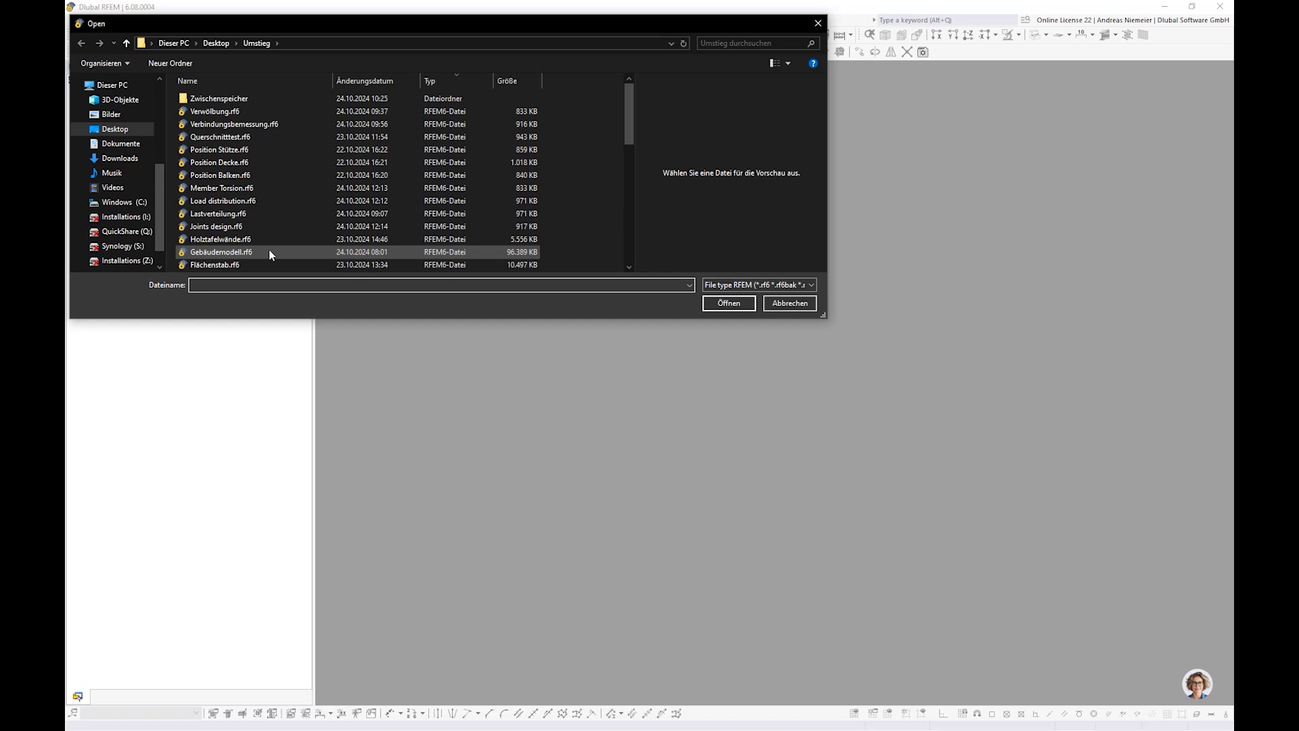
click(223, 226)
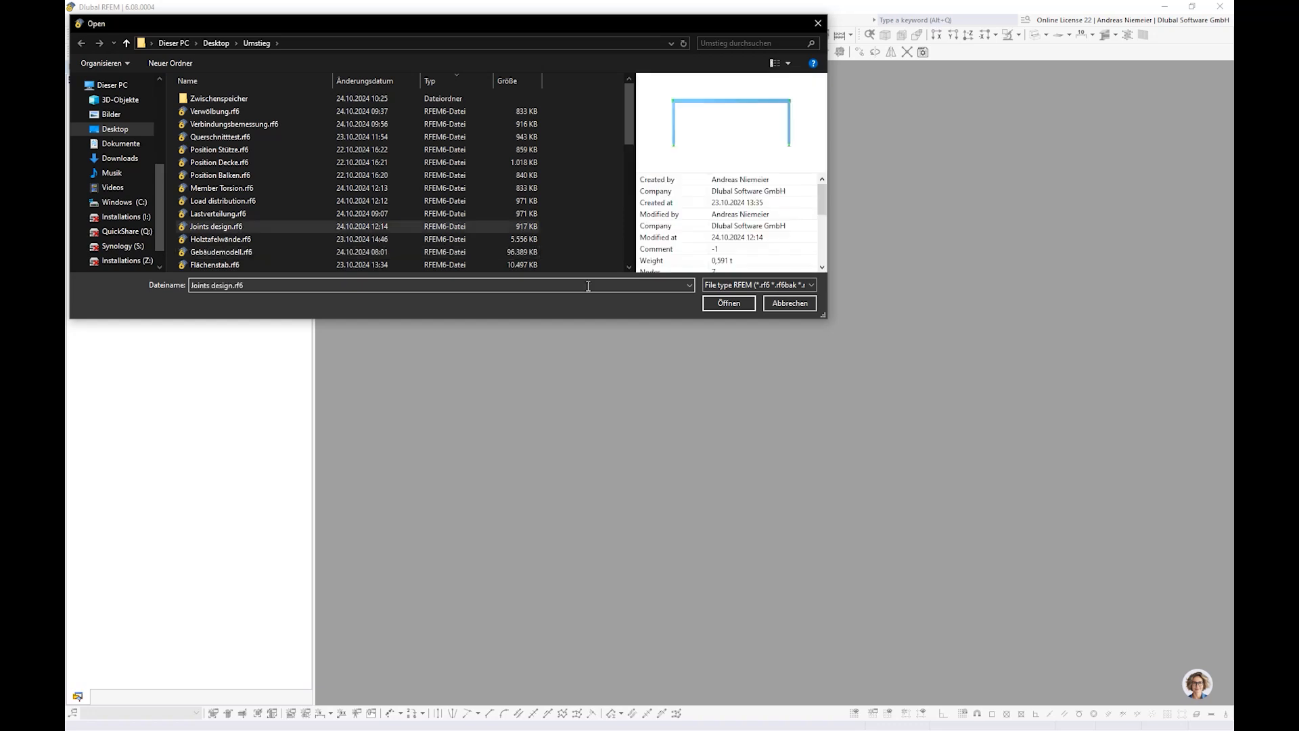
click(727, 303)
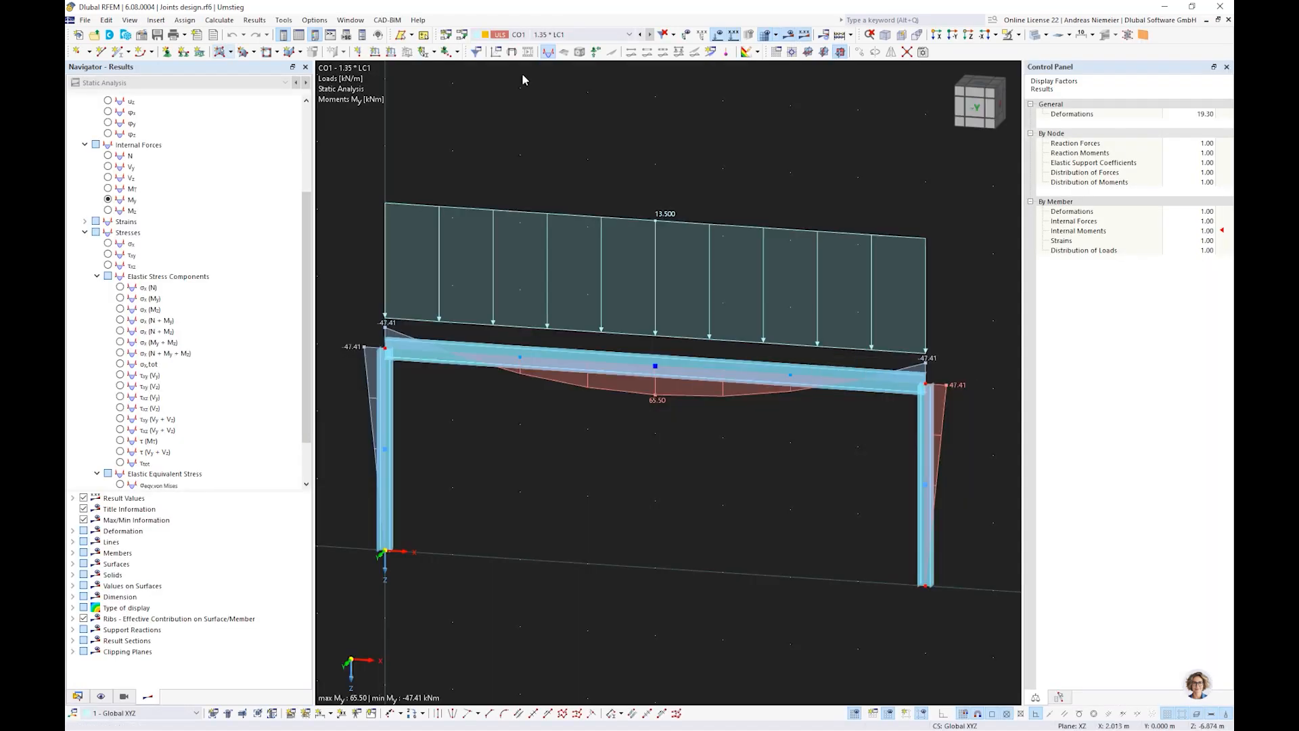
click(564, 35)
click(565, 35)
click(572, 35)
click(572, 35)
Examine the frame's von Mises equivalent stress with its color scale, and redisplay the bending moment diagram My.
middle_drag(641, 415, 622, 376)
scroll(626, 377, down, 2)
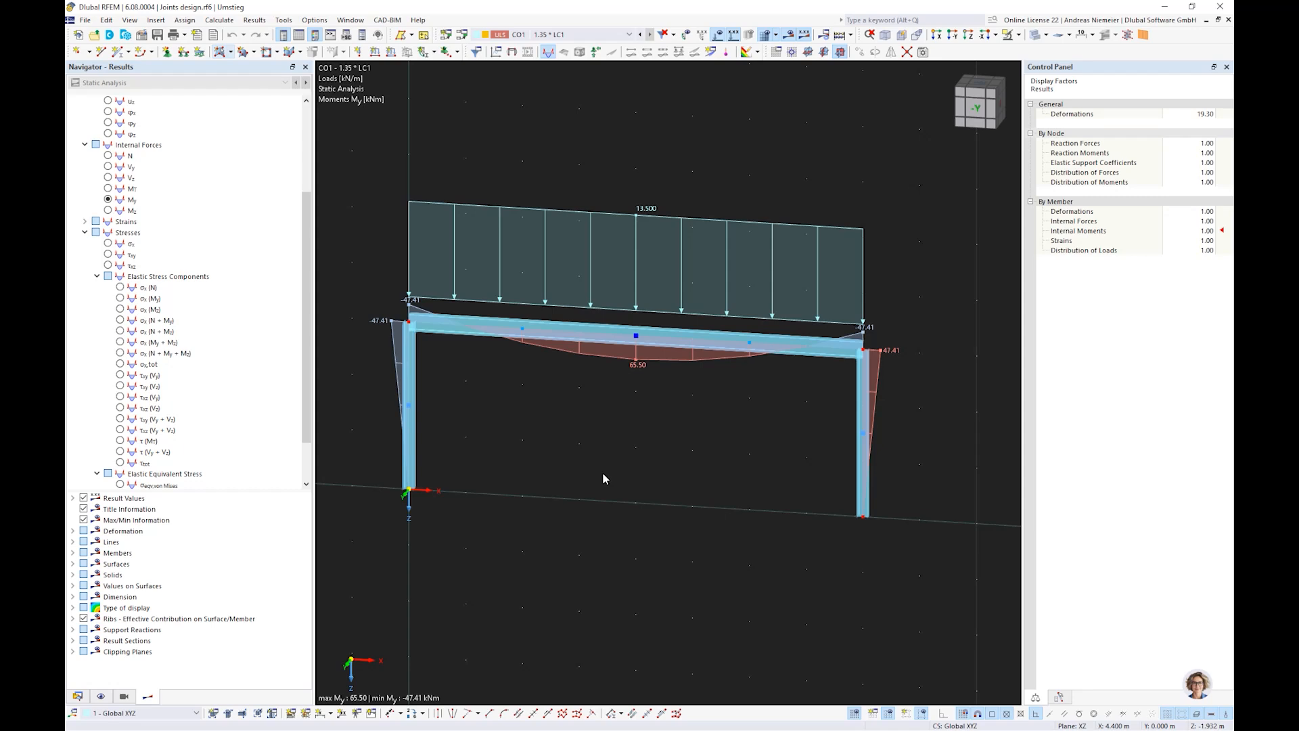
scroll(185, 310, down, 2)
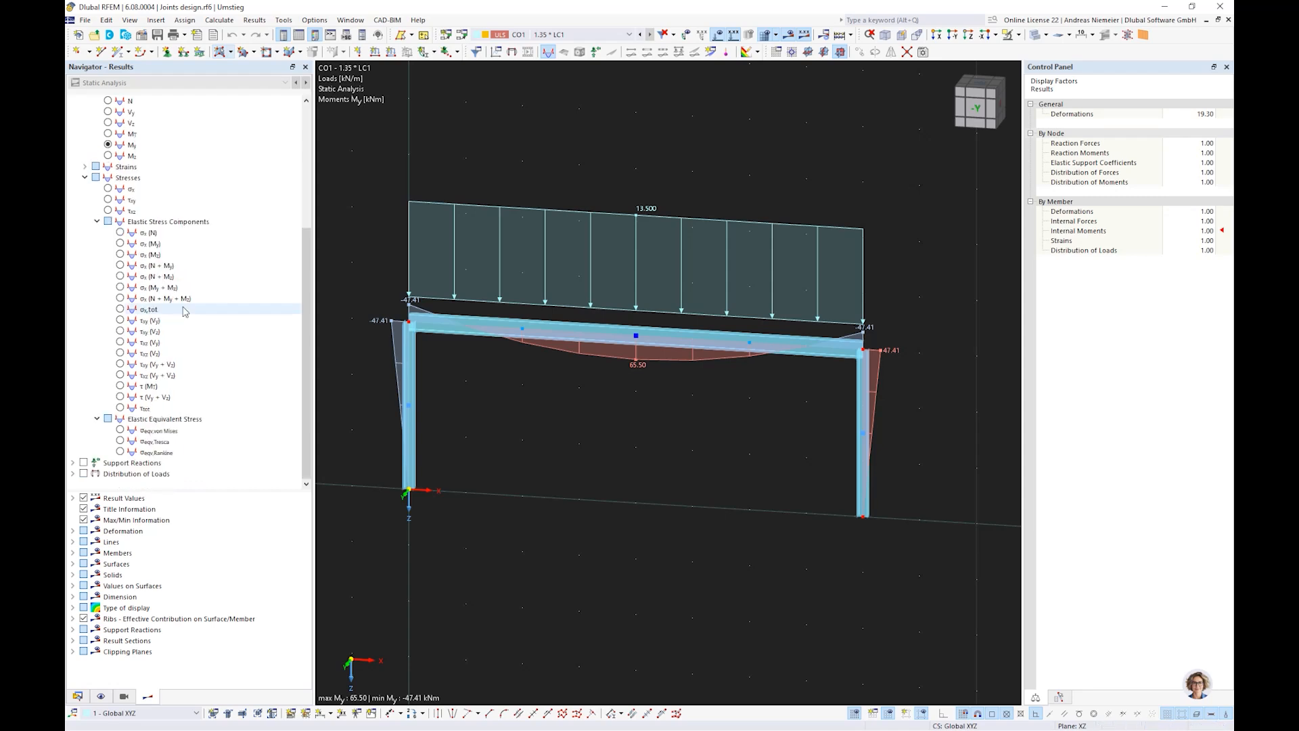
click(124, 433)
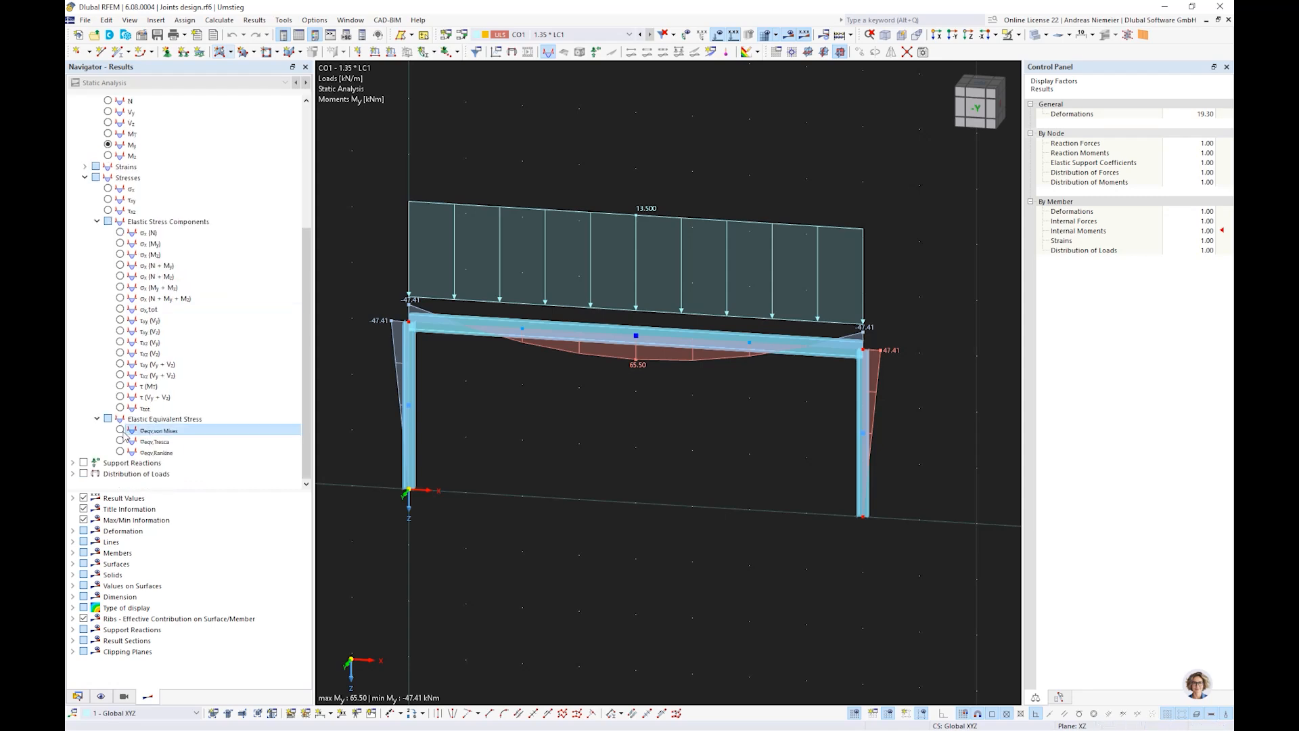
click(121, 430)
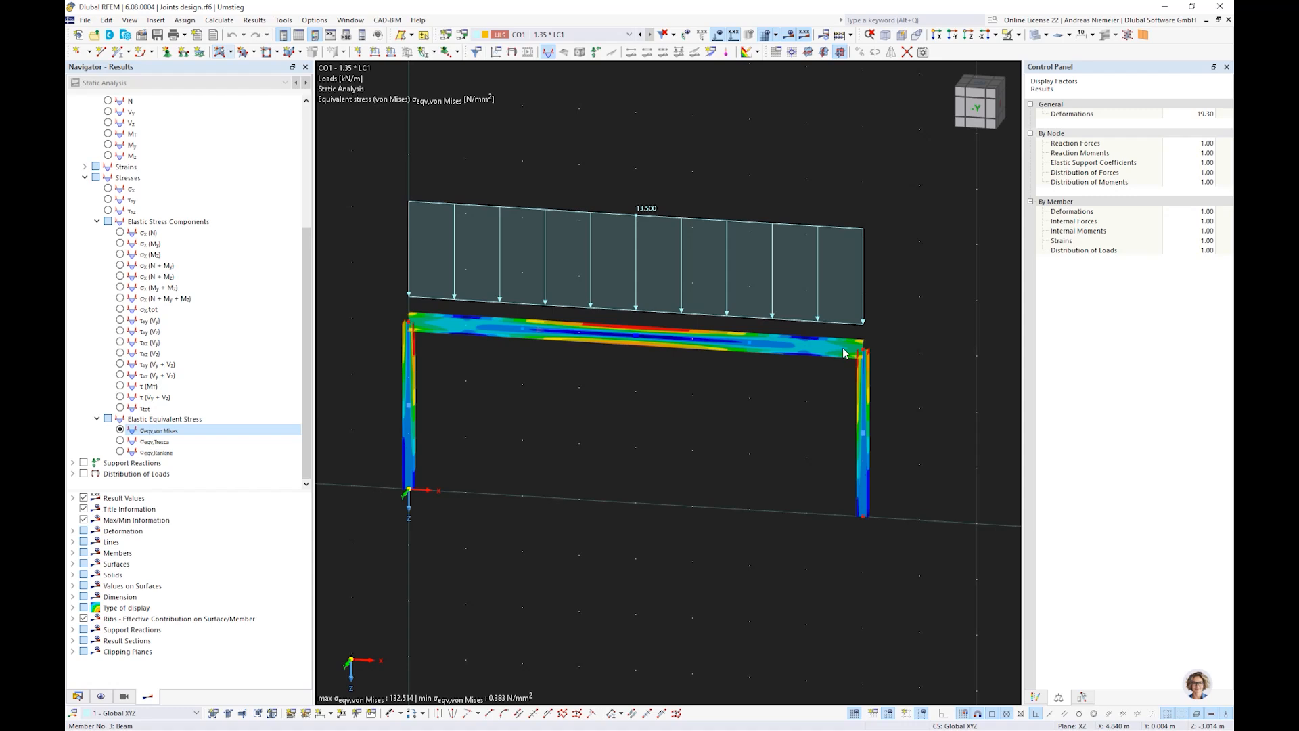
click(1037, 698)
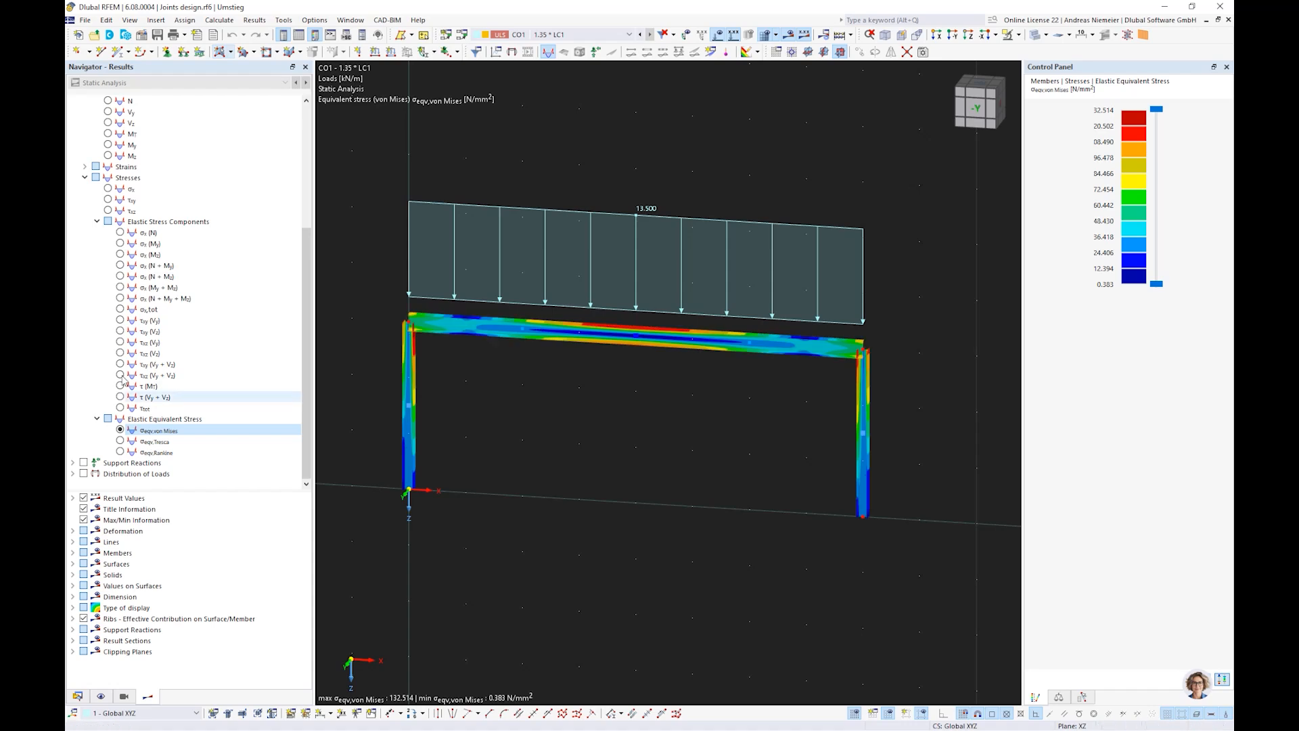
scroll(122, 174, up, 5)
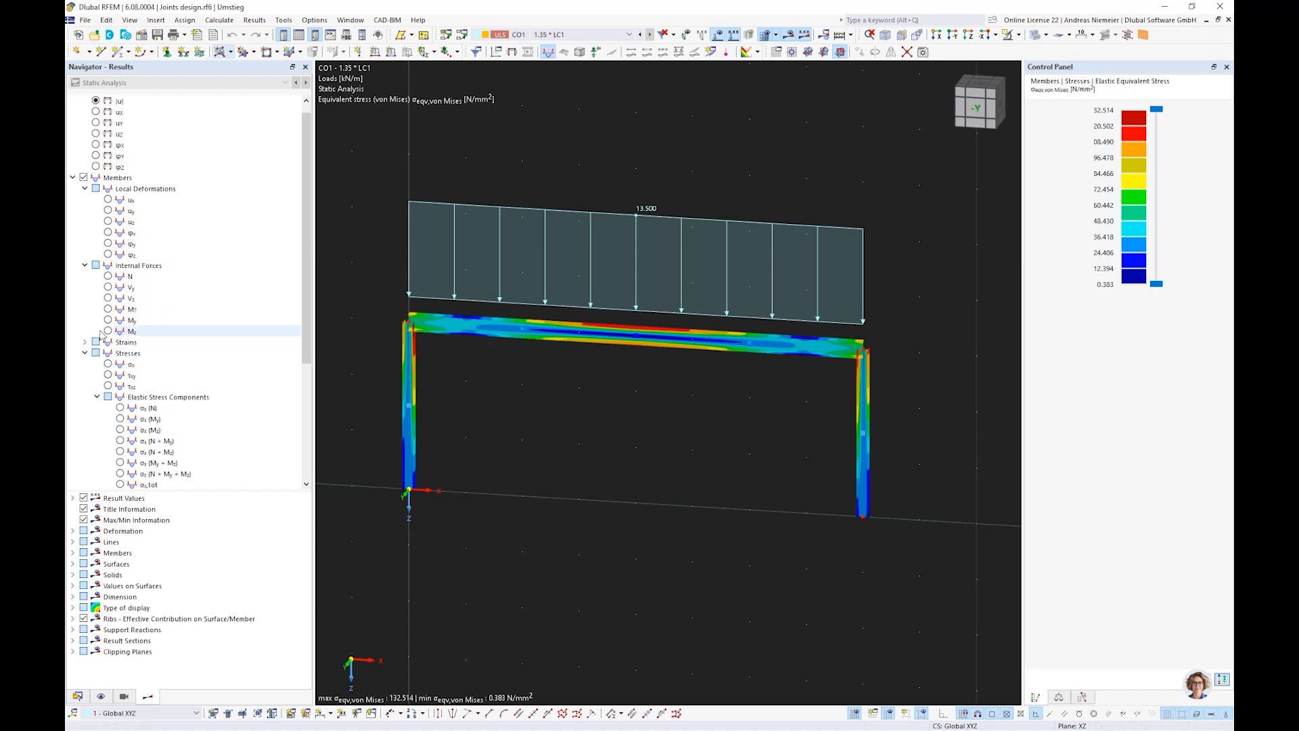
click(108, 320)
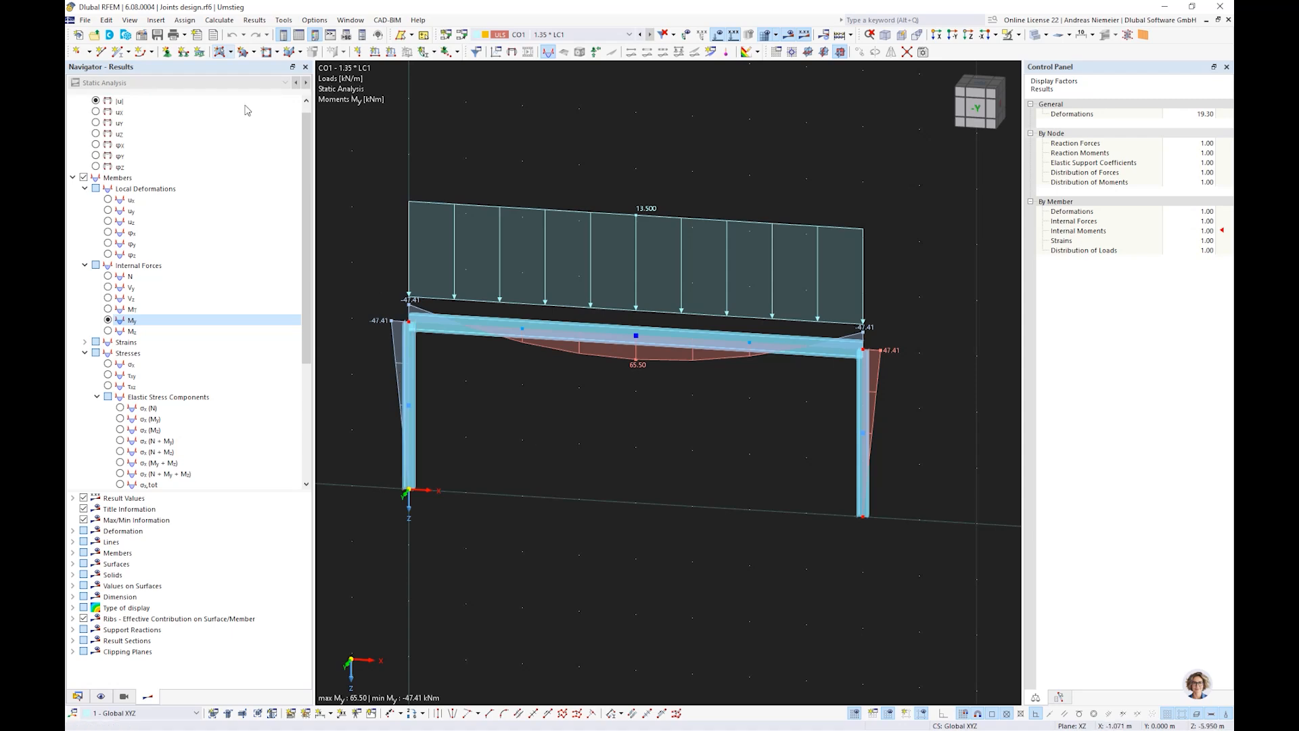
Activate the Steel Joints design add-on in the model's base data.
click(142, 36)
click(383, 134)
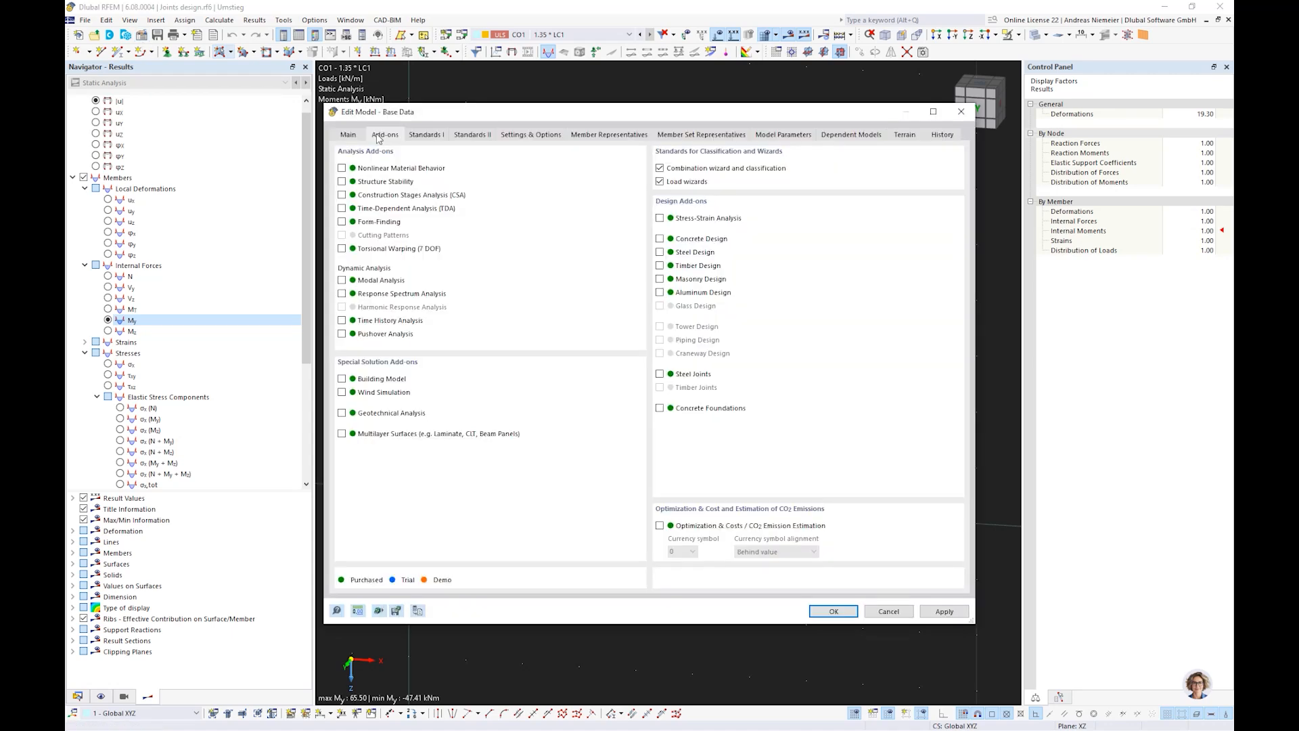
click(672, 378)
click(834, 612)
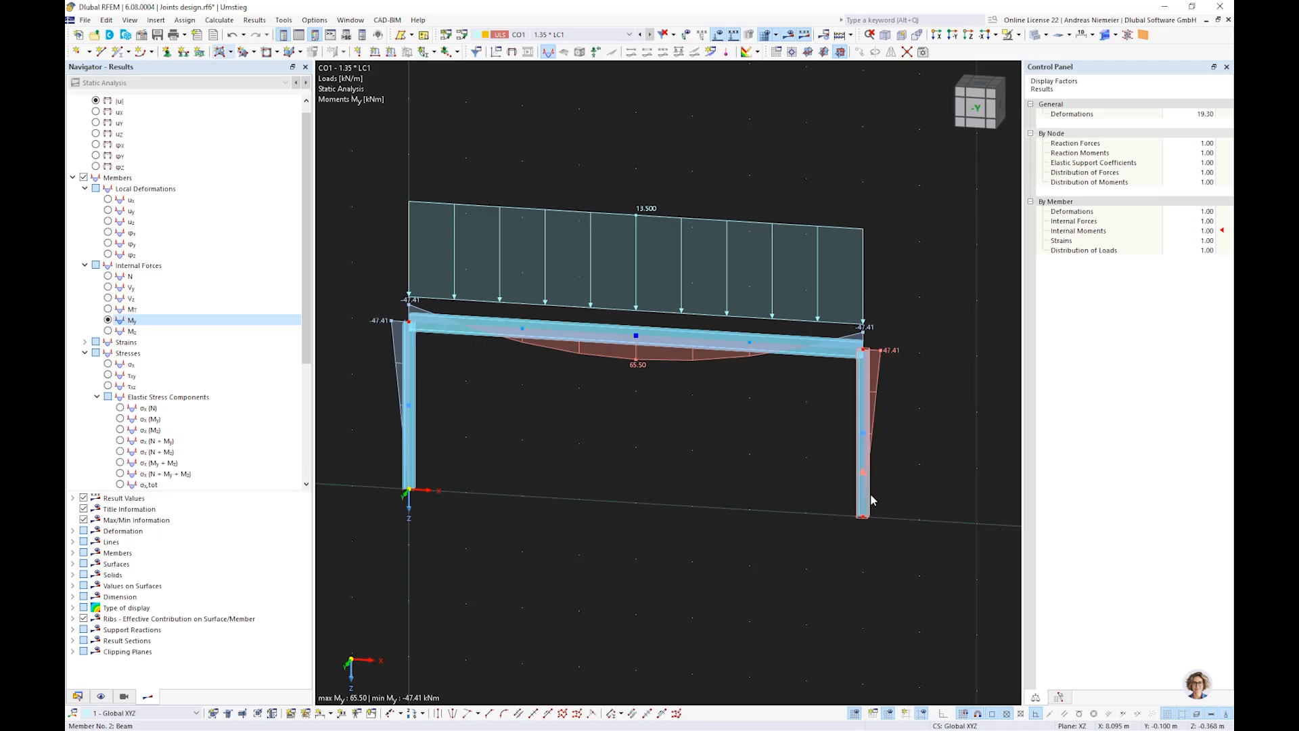
drag(367, 281, 873, 357)
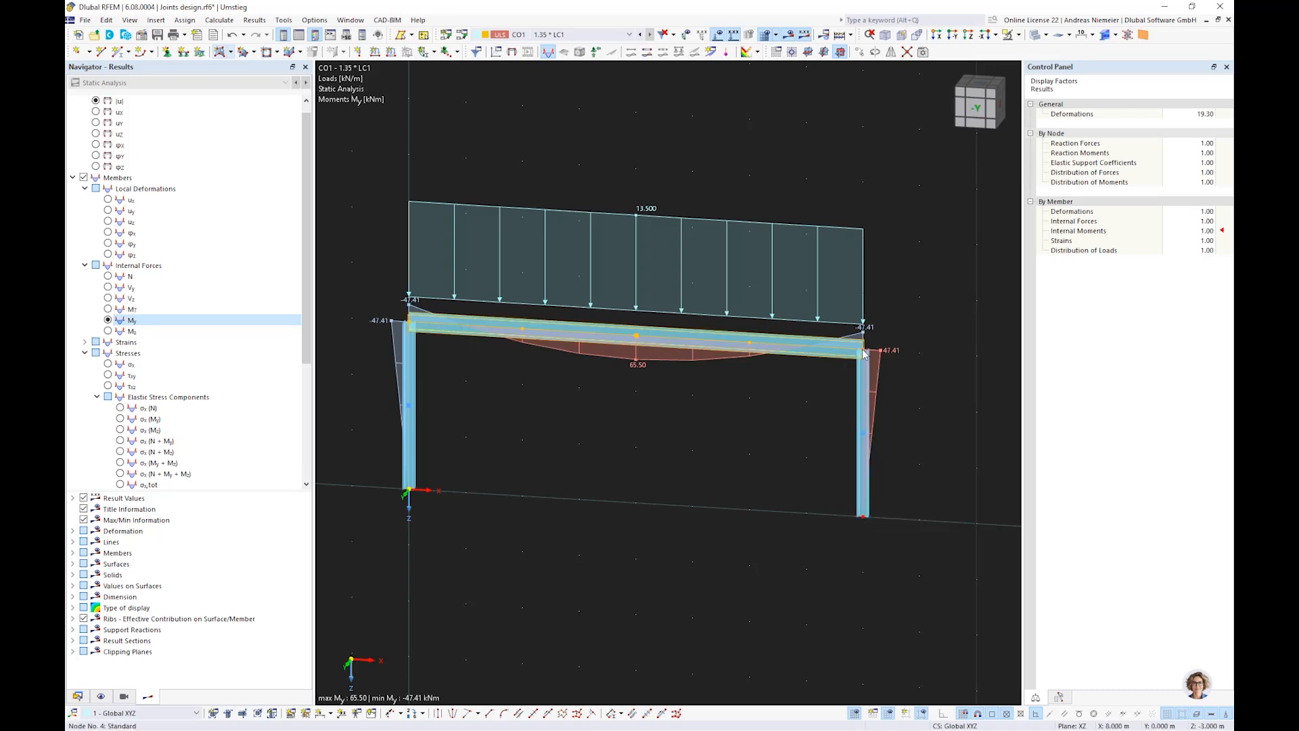
right_click(864, 354)
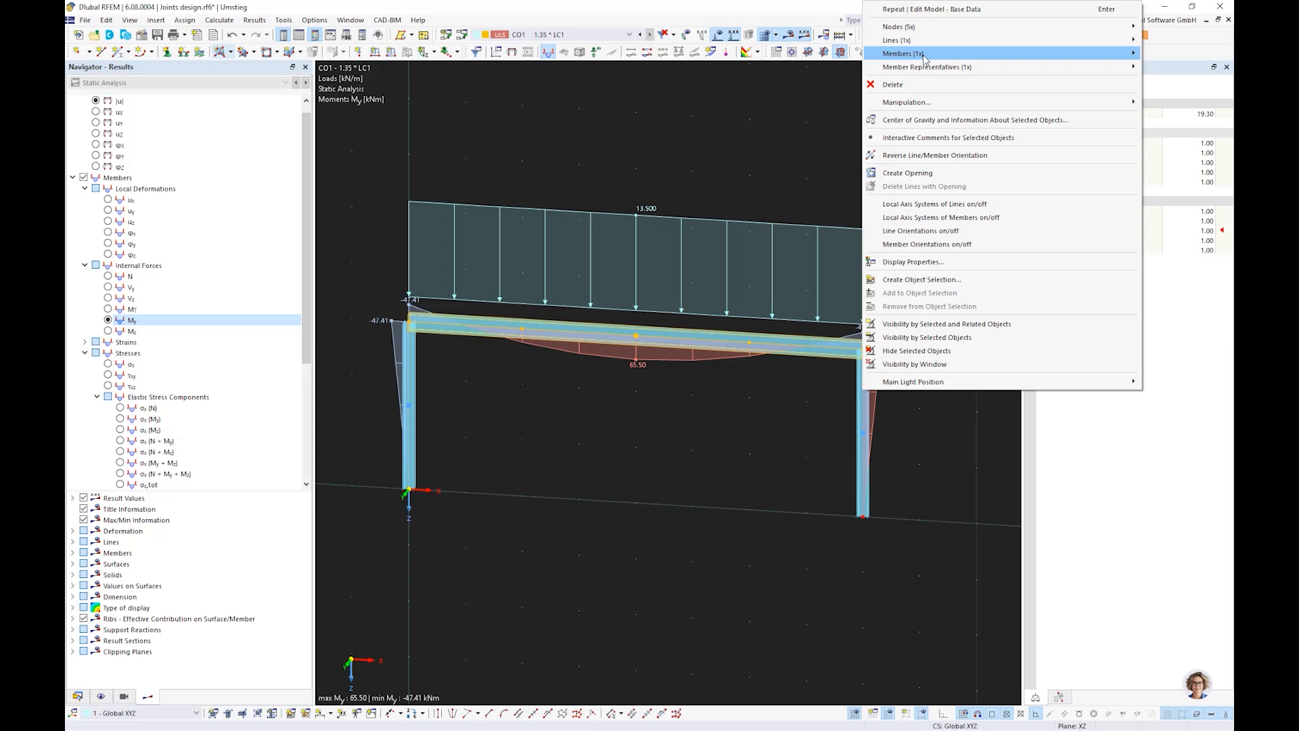
mouse_move(880, 33)
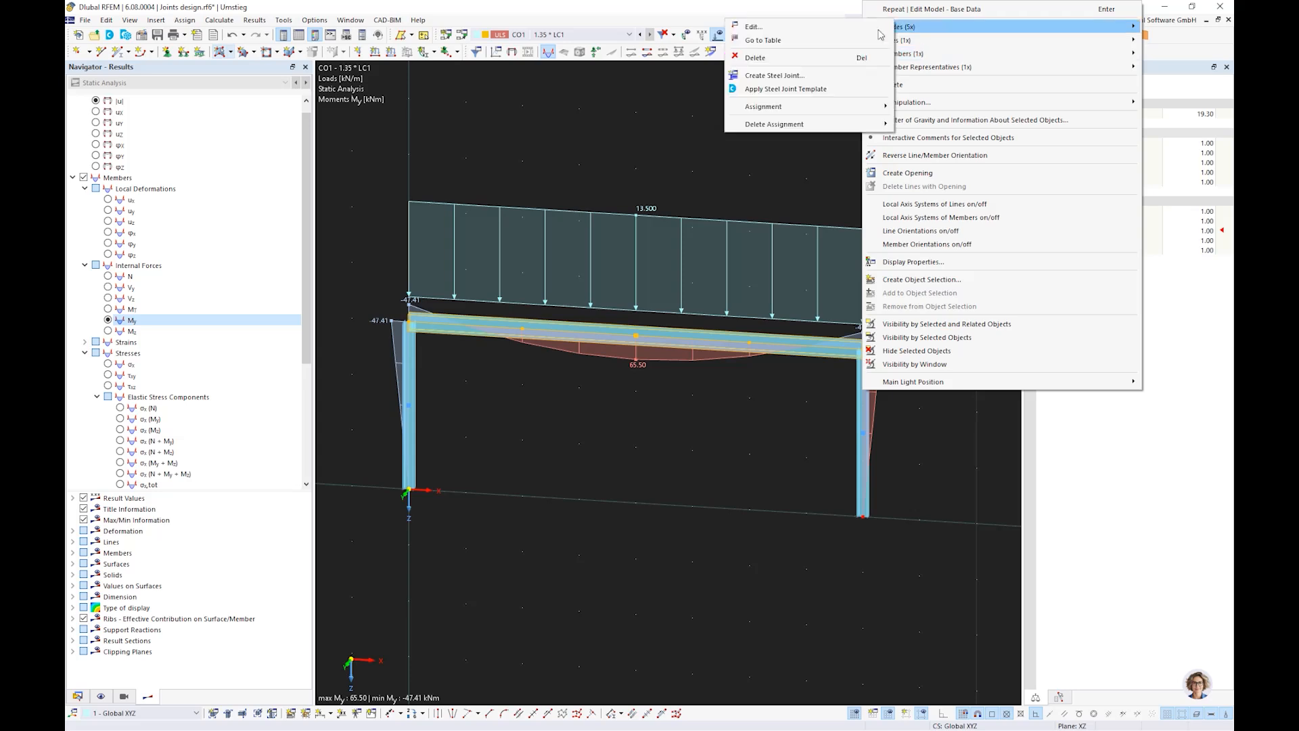
click(779, 89)
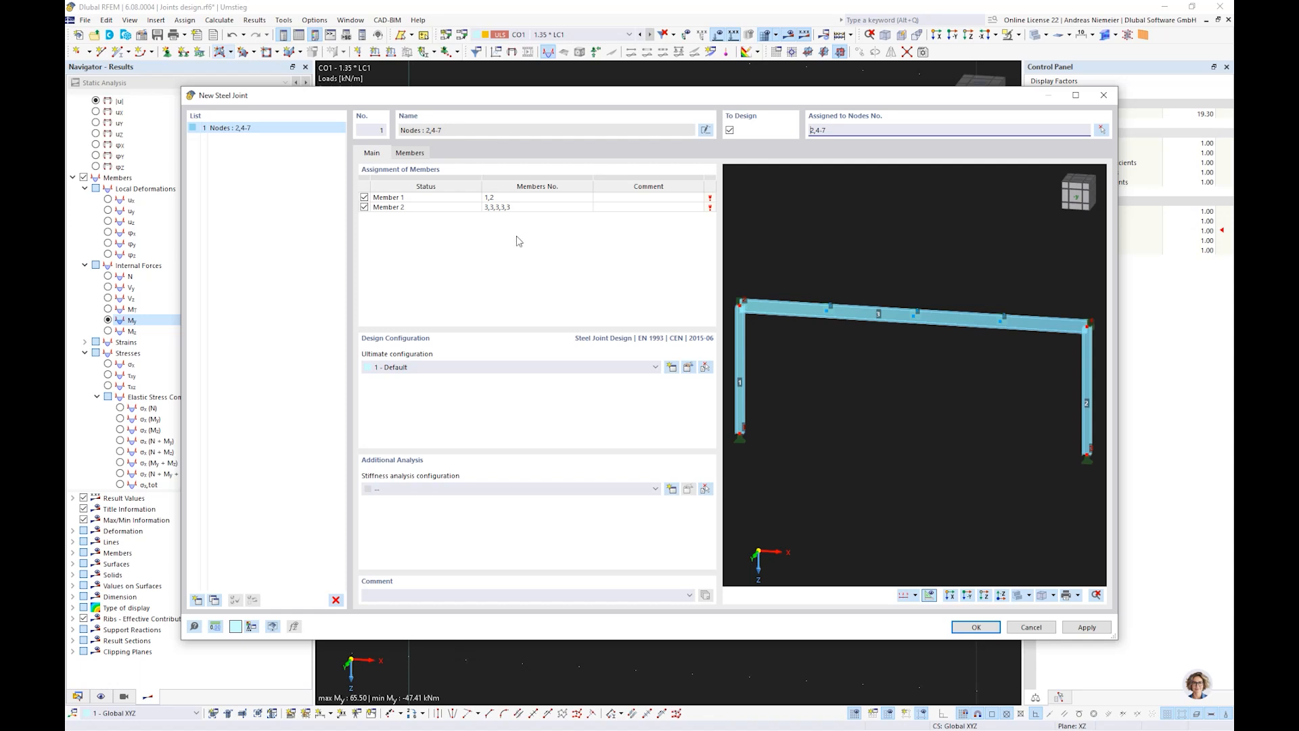
click(973, 626)
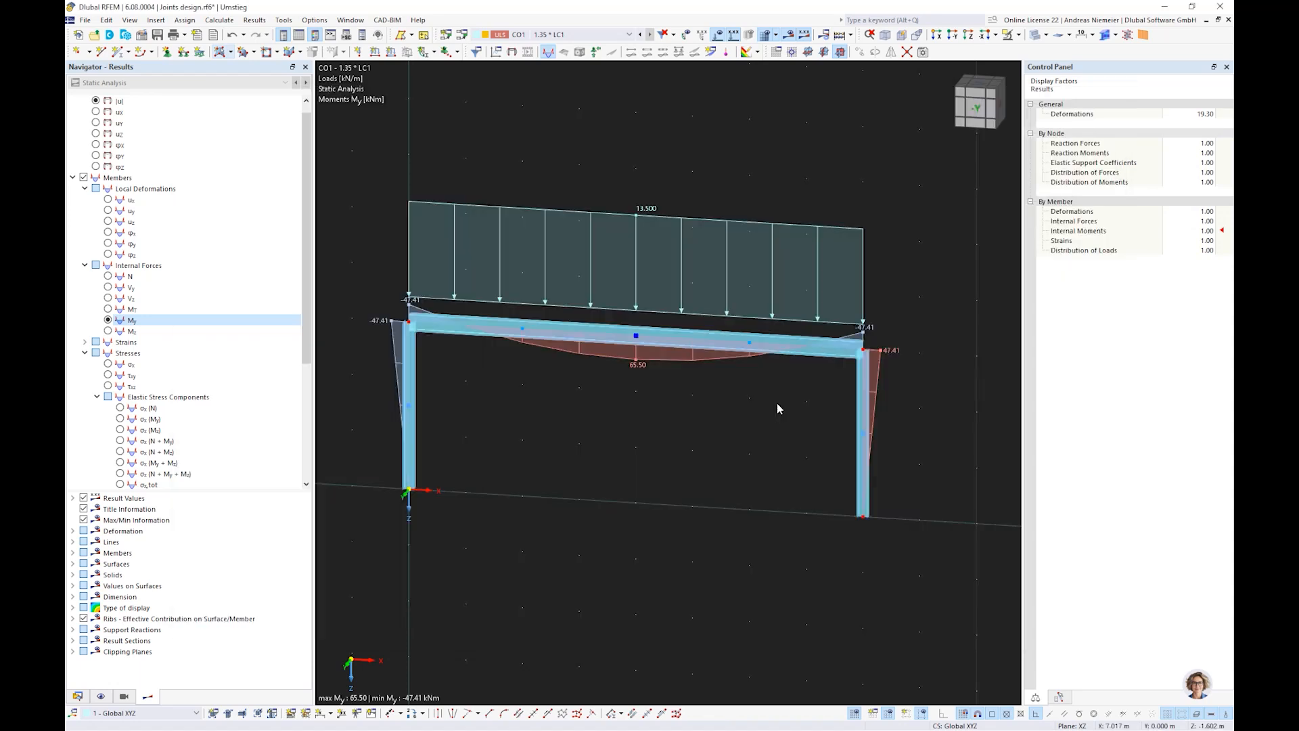
right_click(861, 355)
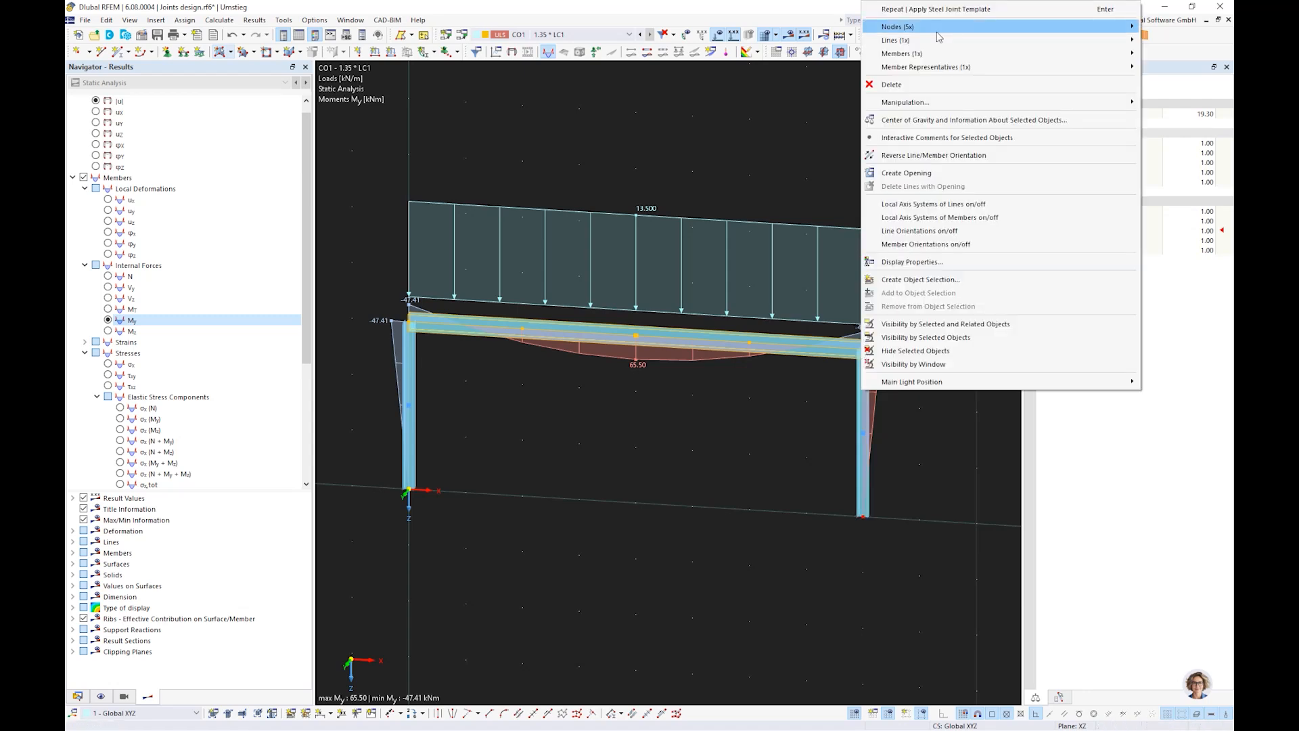
mouse_move(937, 31)
click(803, 91)
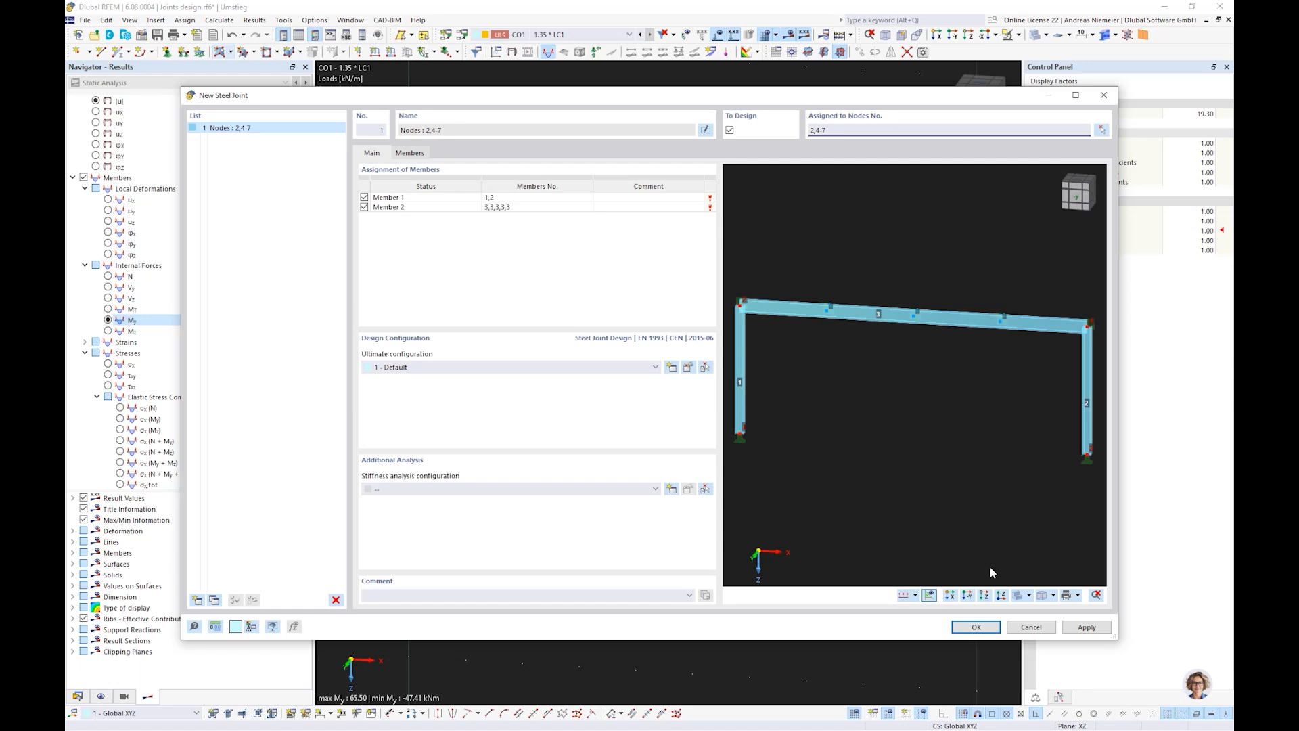
key(Escape)
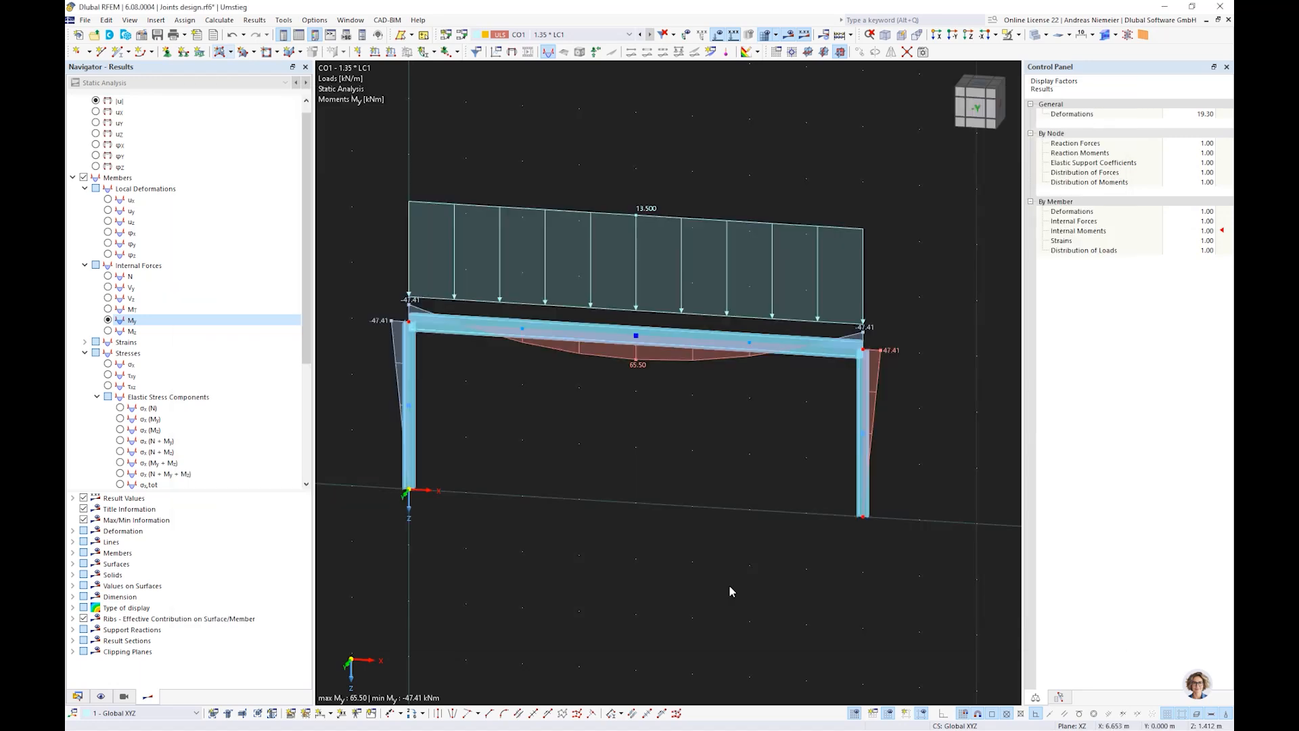
Apply the rigid beam-to-column End Plate | Column Stiffener joint template to corner nodes 2 and 4, keeping the default member and material assignment.
click(78, 696)
click(85, 355)
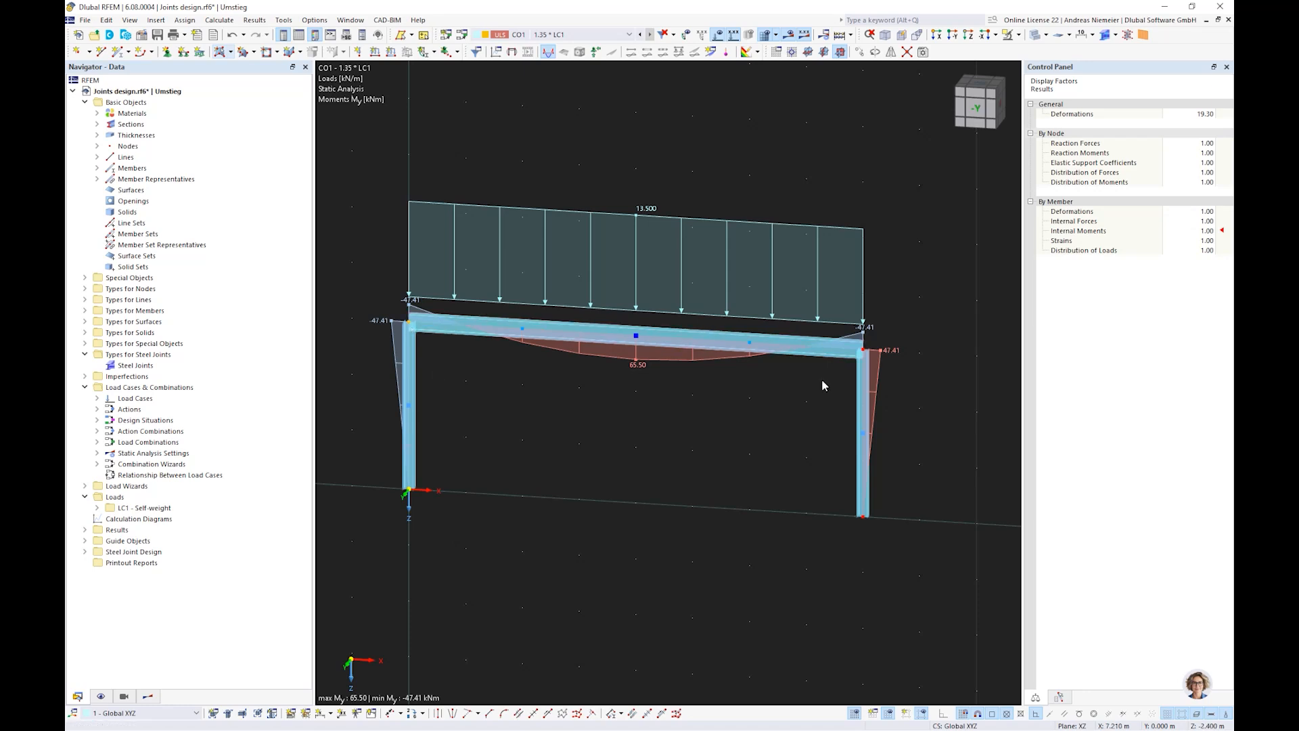
right_click(864, 353)
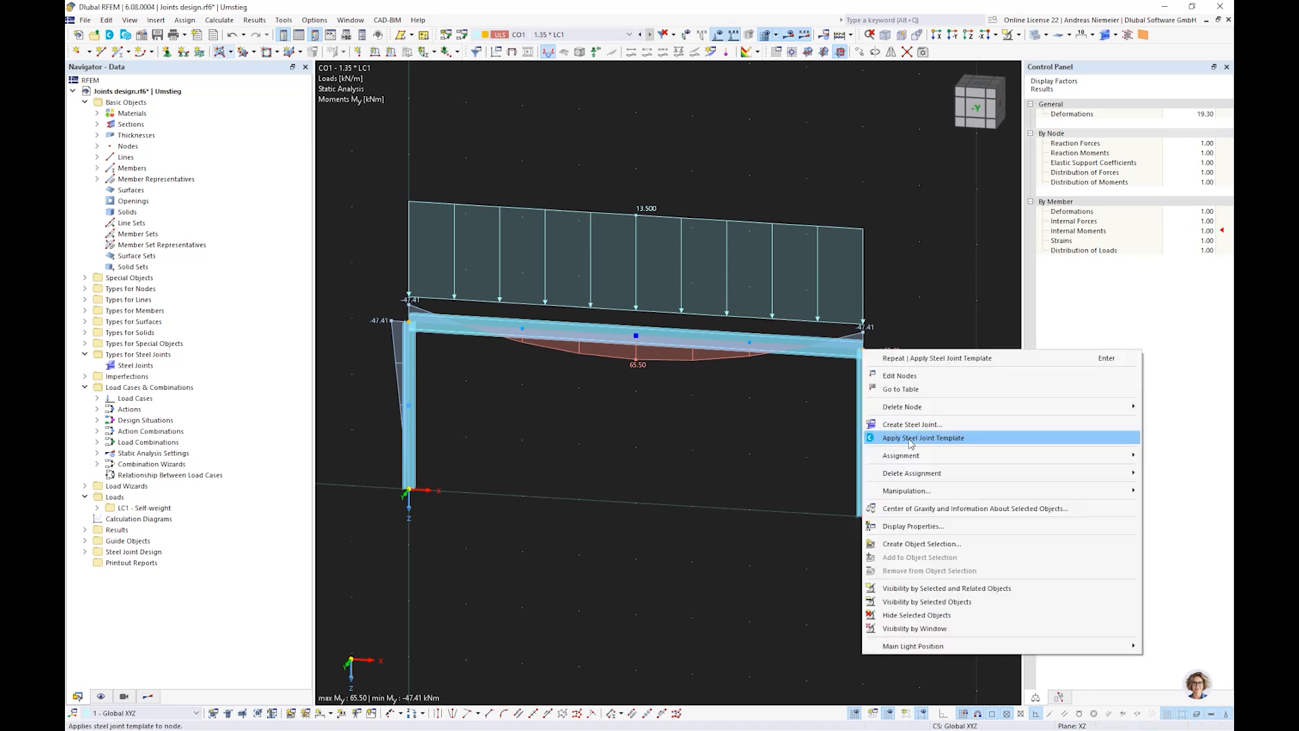
click(912, 445)
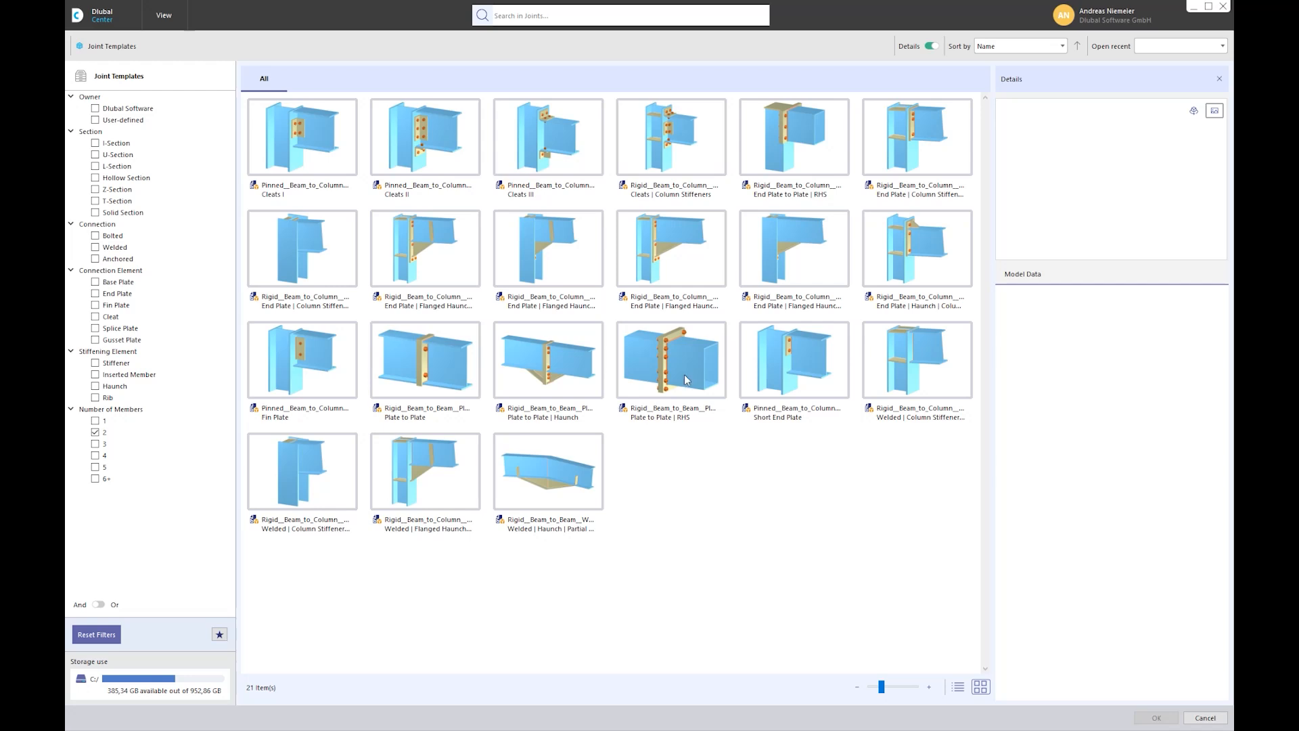
click(897, 167)
double_click(929, 147)
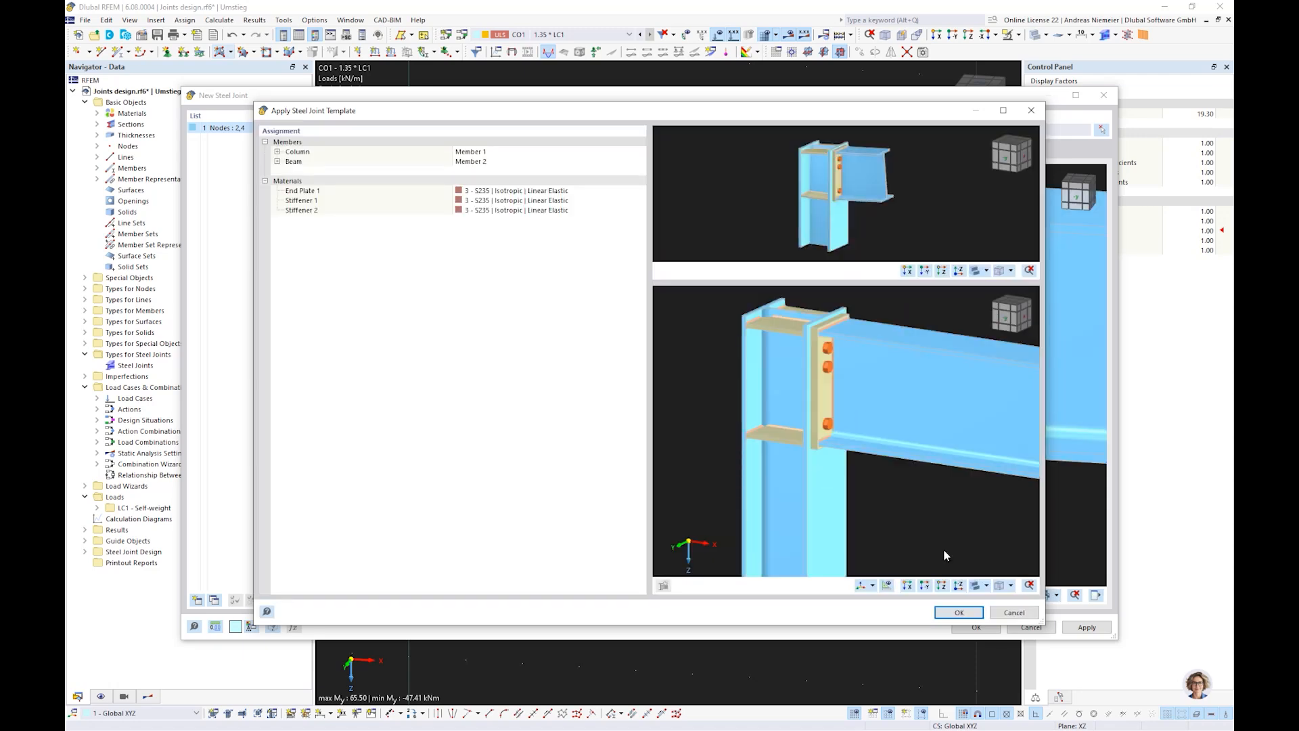
click(956, 612)
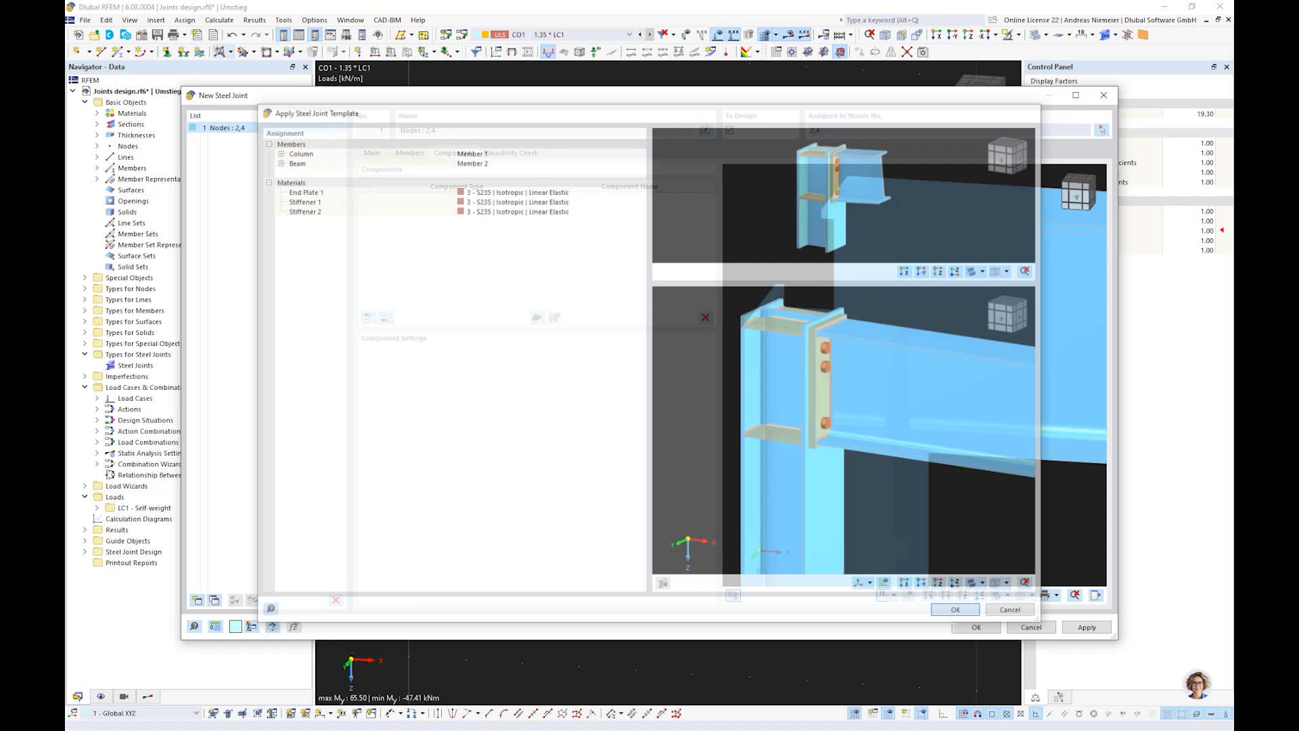
Delete the upper column stiffener, Stiffener 1, from the steel joint's components.
scroll(824, 406, down, 3)
ctrl+middle_drag(823, 406, 885, 383)
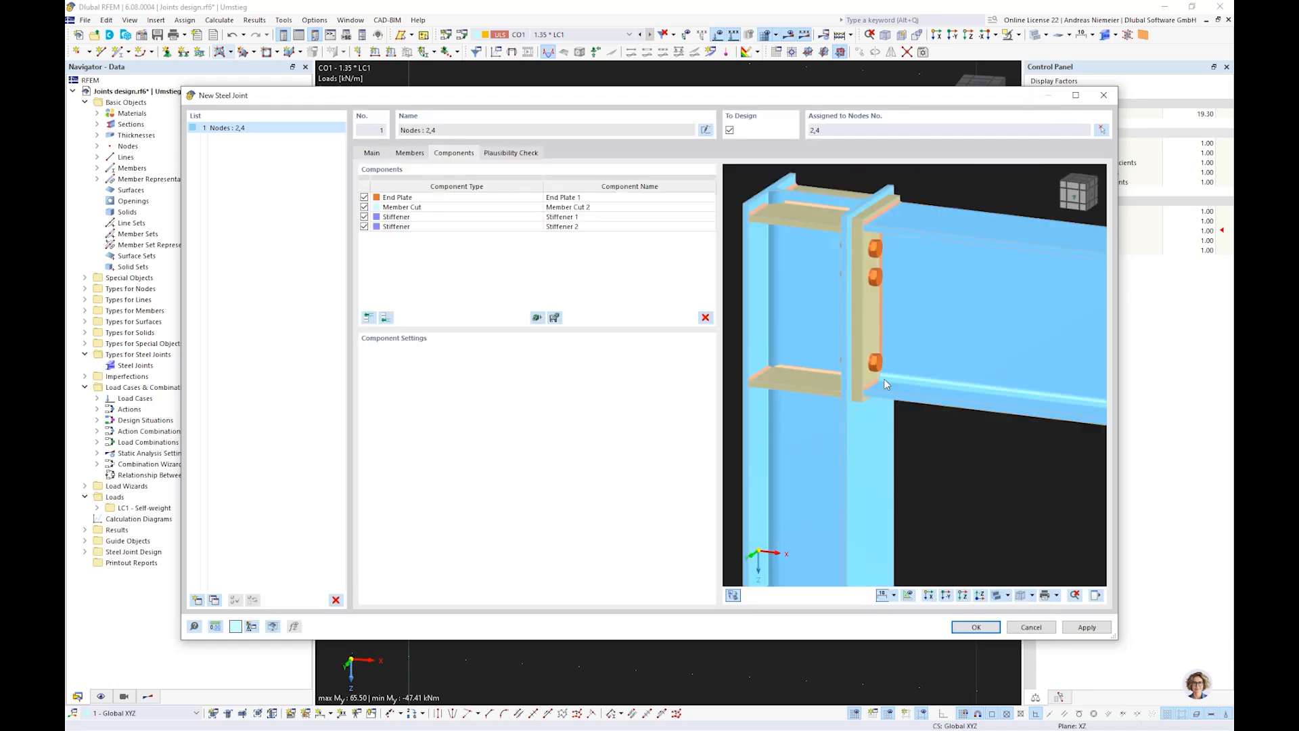
scroll(757, 237, up, 1)
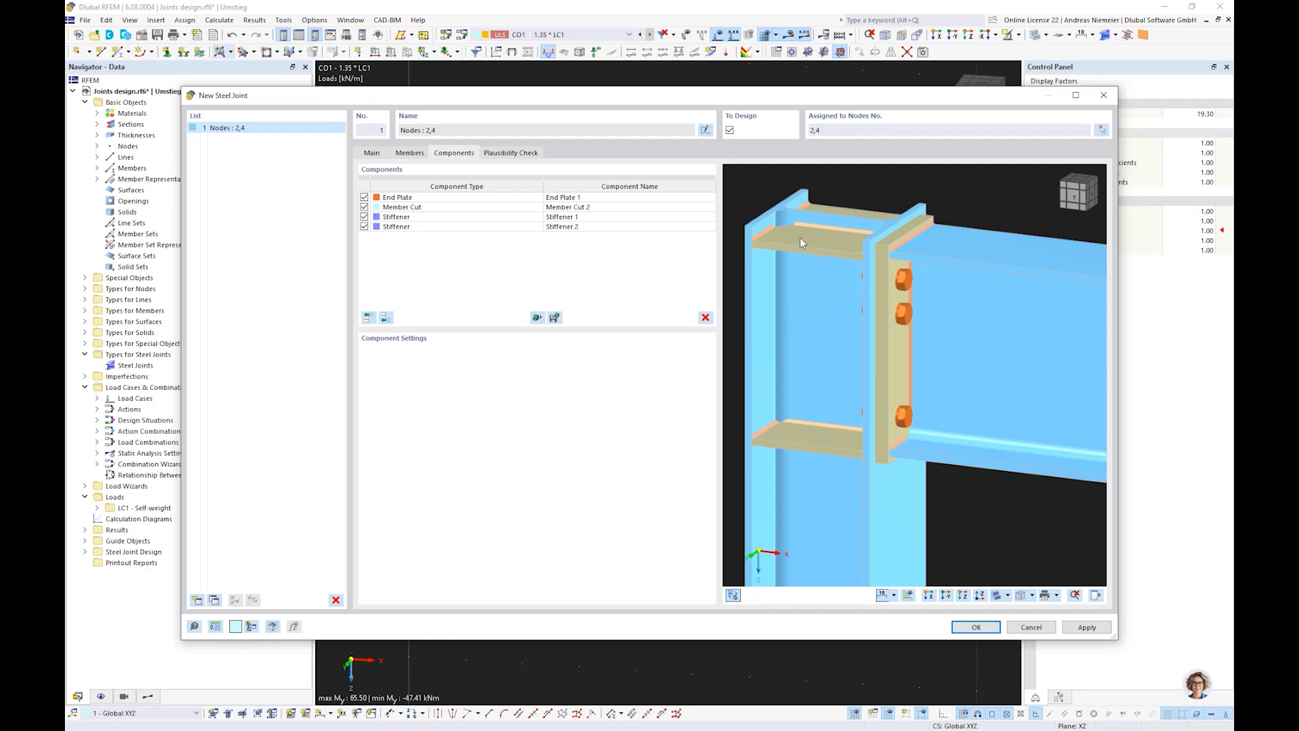
click(389, 217)
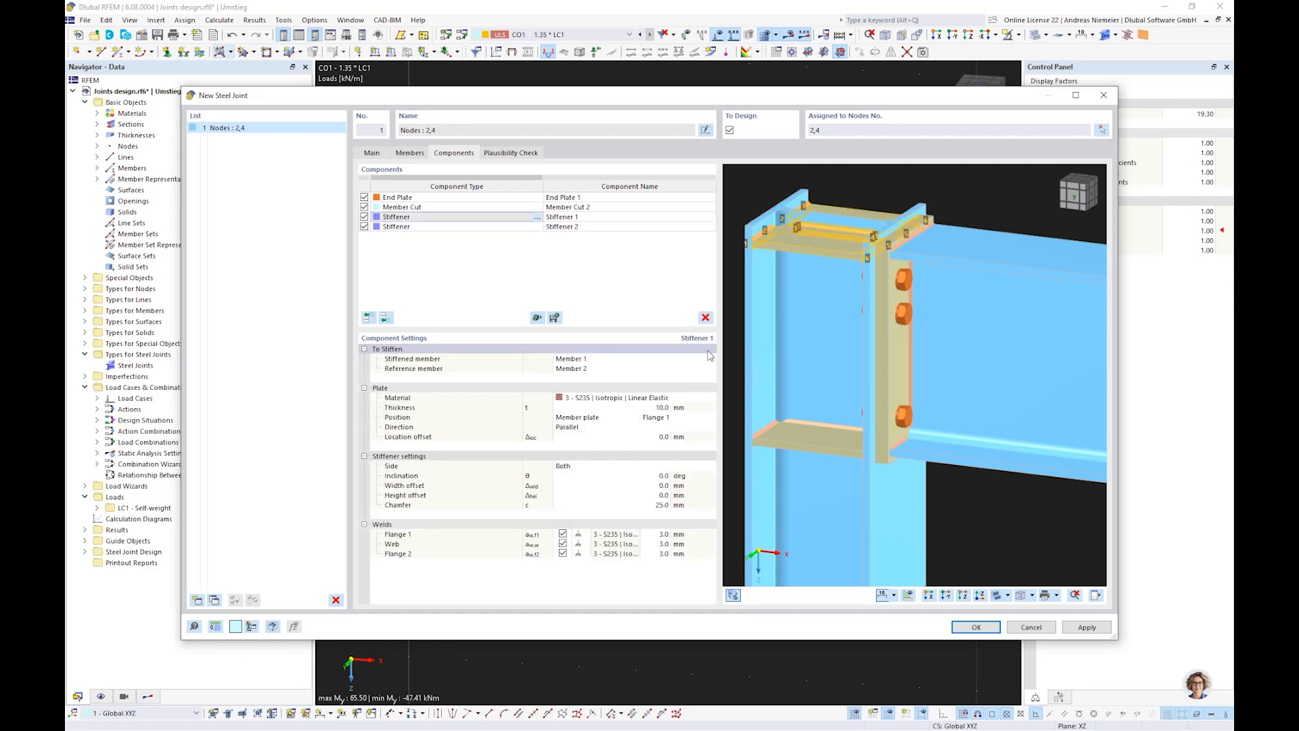
click(706, 317)
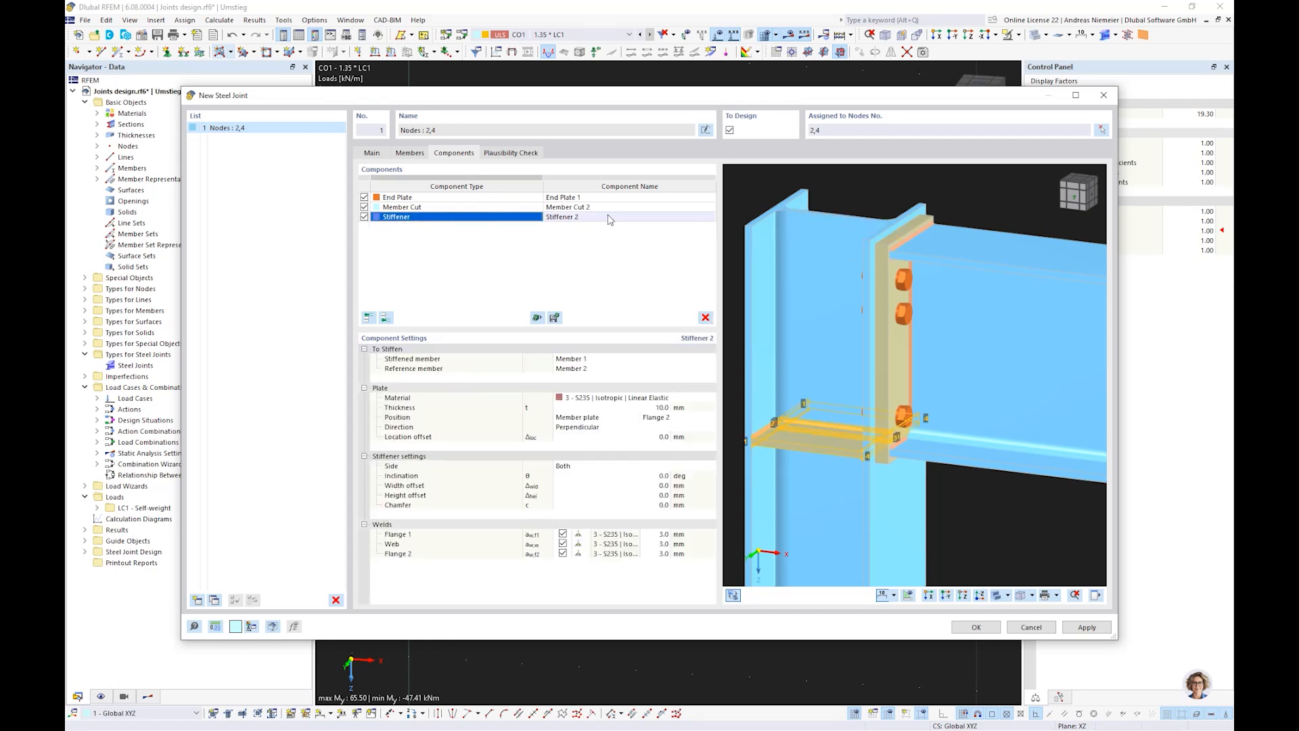
Add a Cap Plate component to the joint with Member 1, the column, as the stiffened member.
click(385, 317)
click(541, 375)
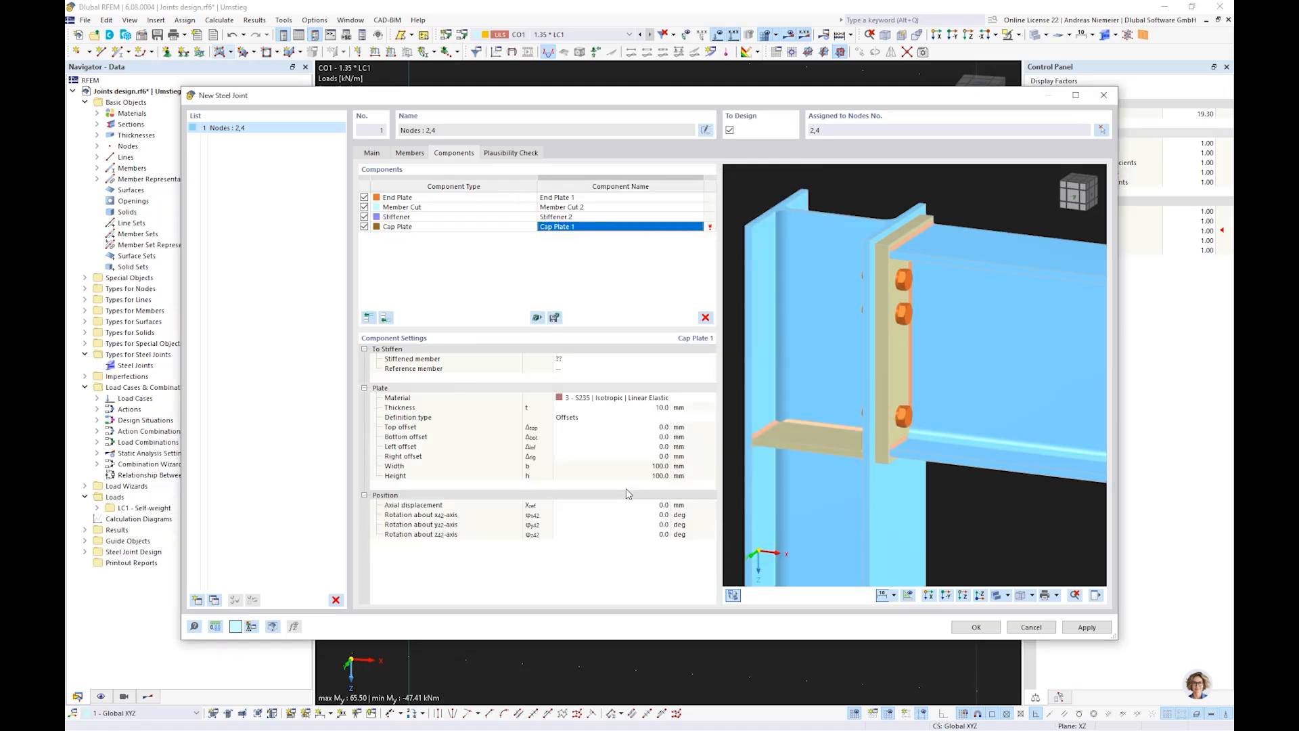
click(613, 359)
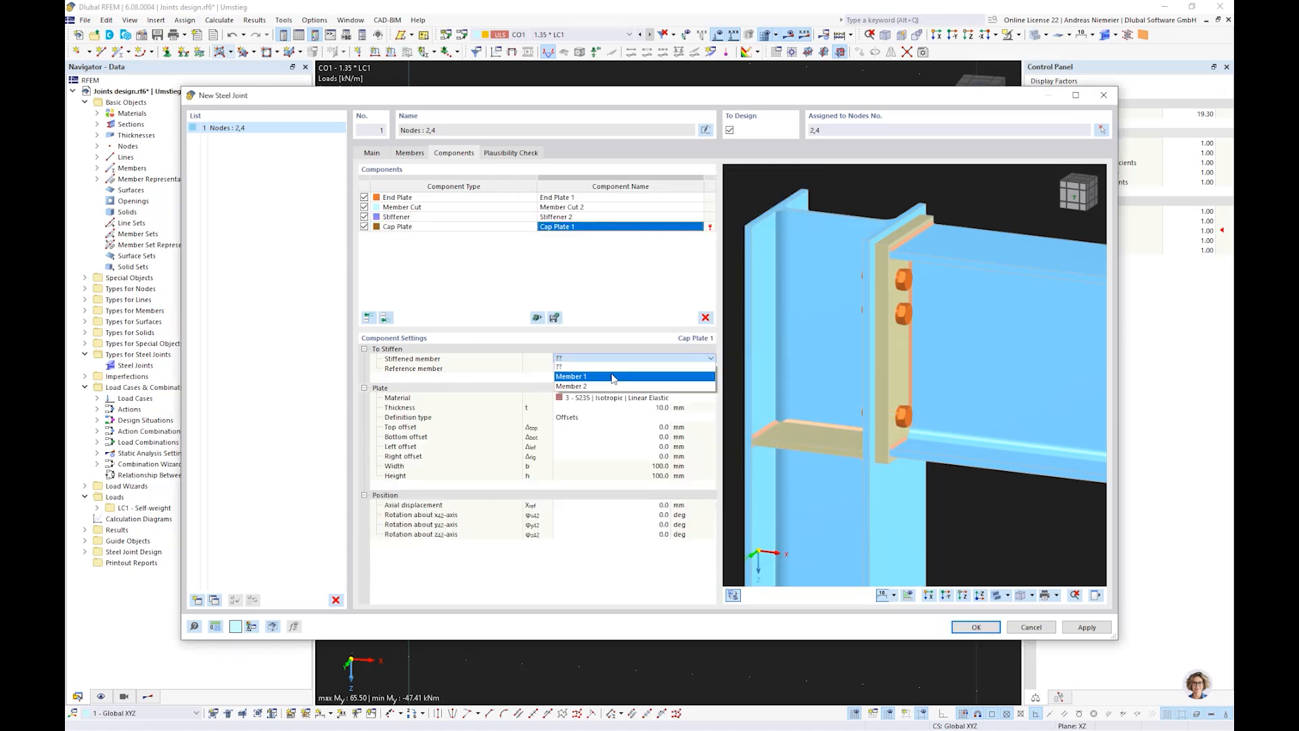
click(613, 376)
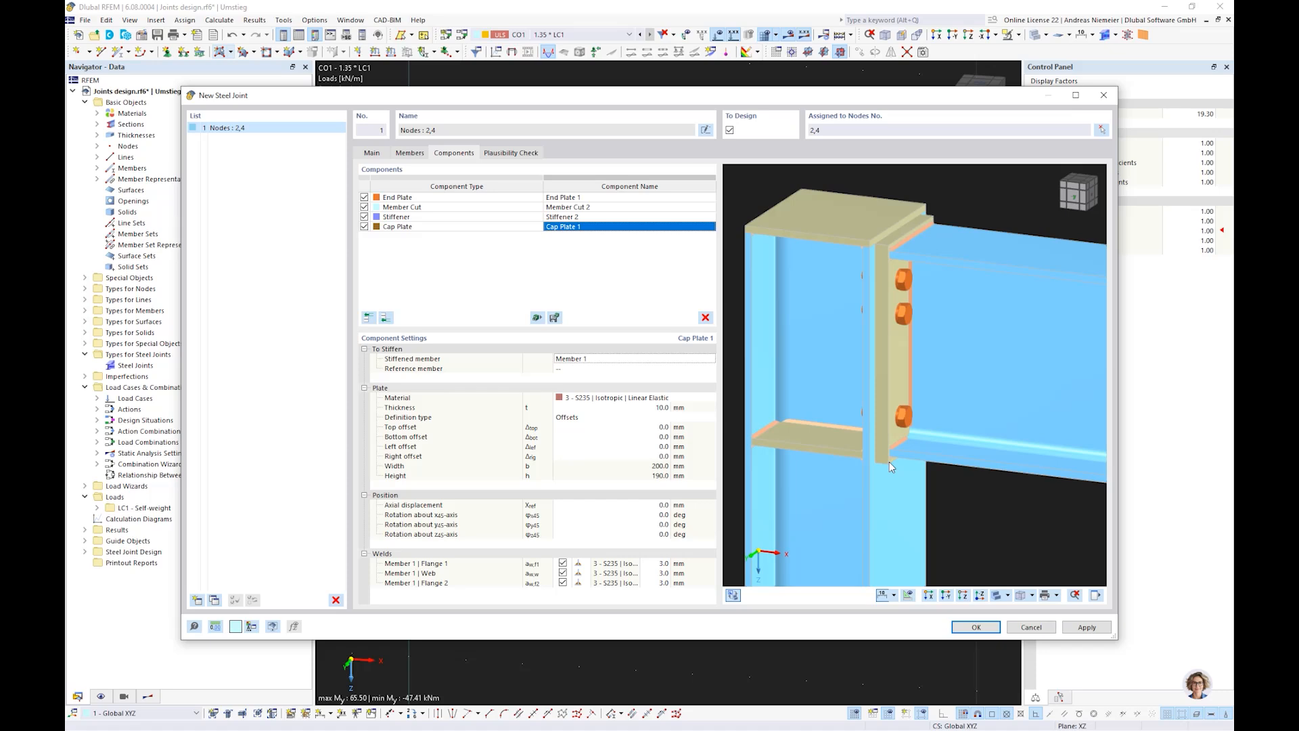
ctrl+middle_drag(966, 481, 990, 476)
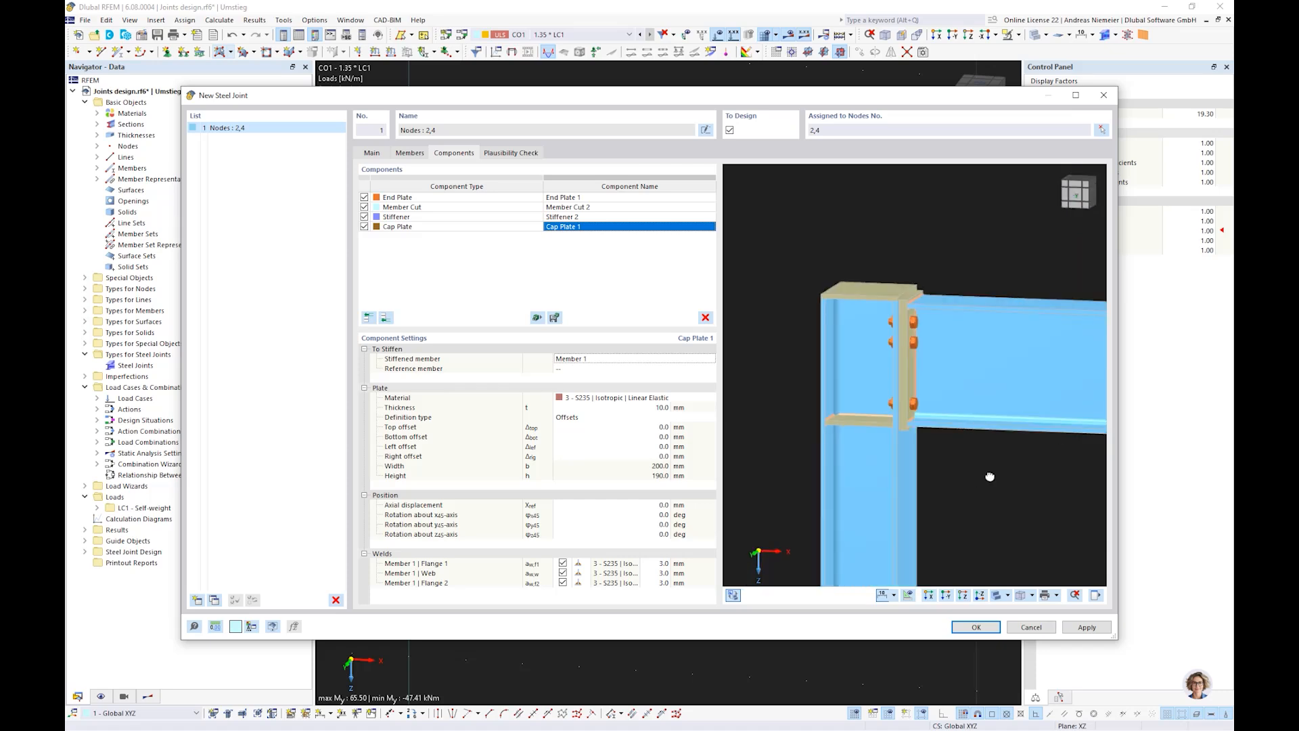
scroll(989, 477, up, 1)
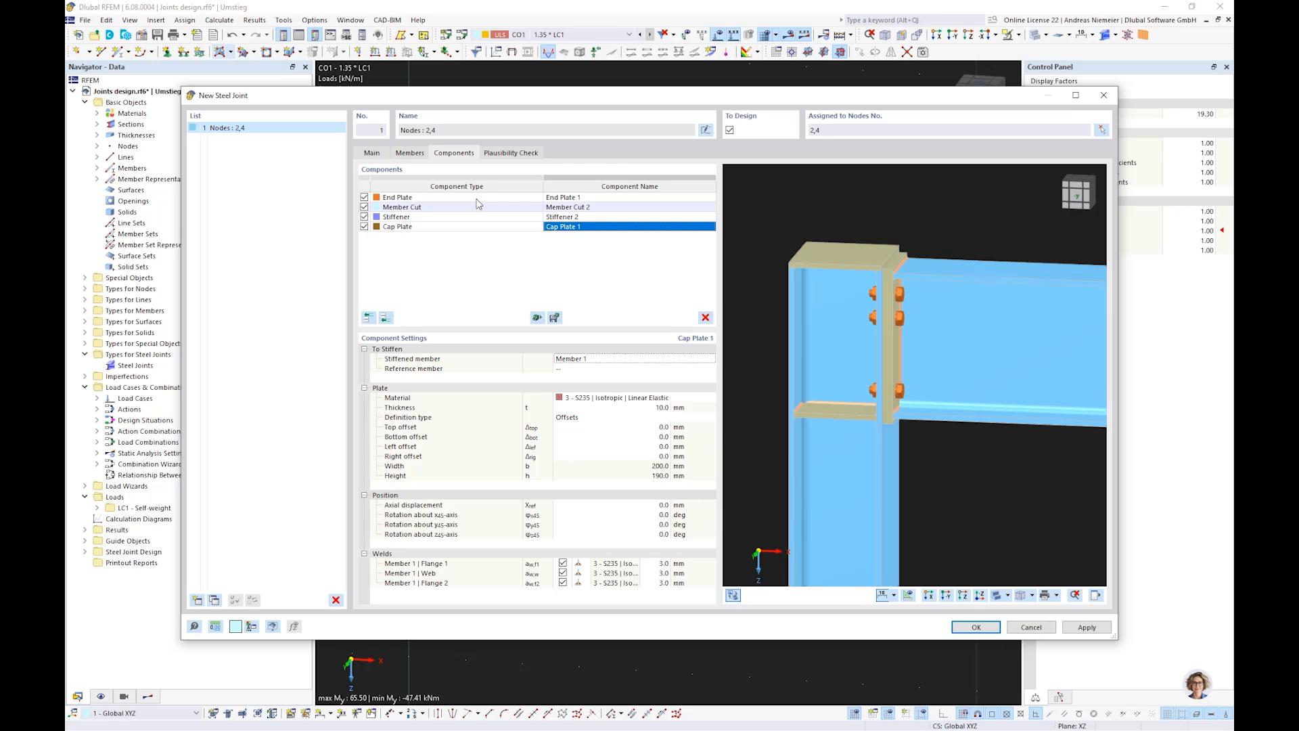
Assign stiffness analysis configuration 2 - Initial stiffness | Joint-structure interaction to the joint and review its parameters.
click(408, 154)
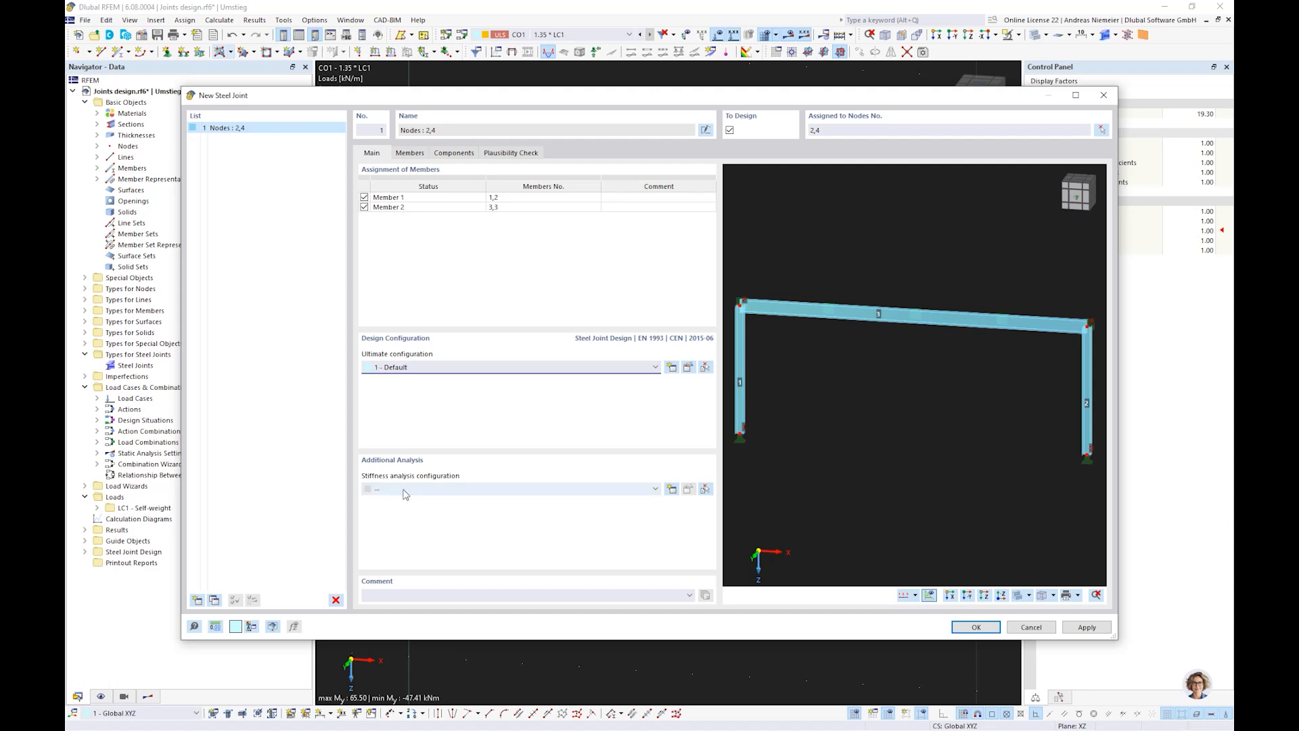
click(591, 490)
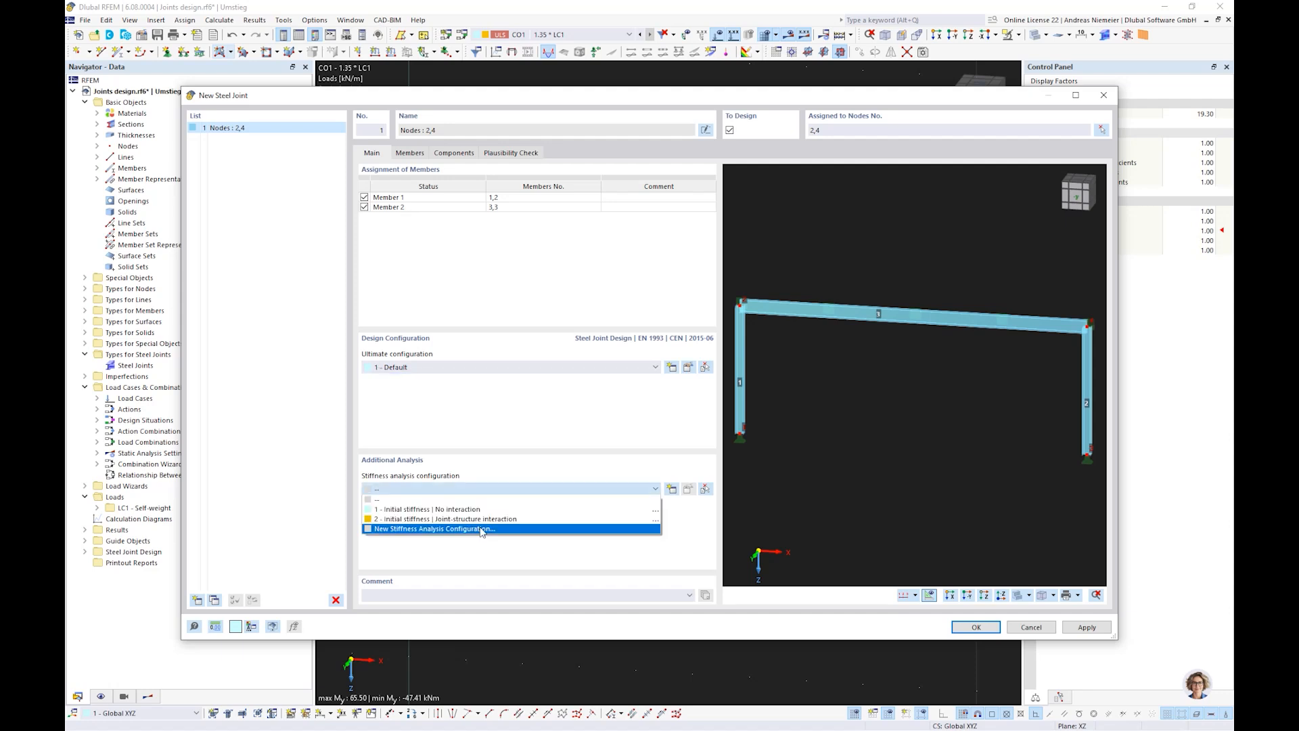
click(416, 519)
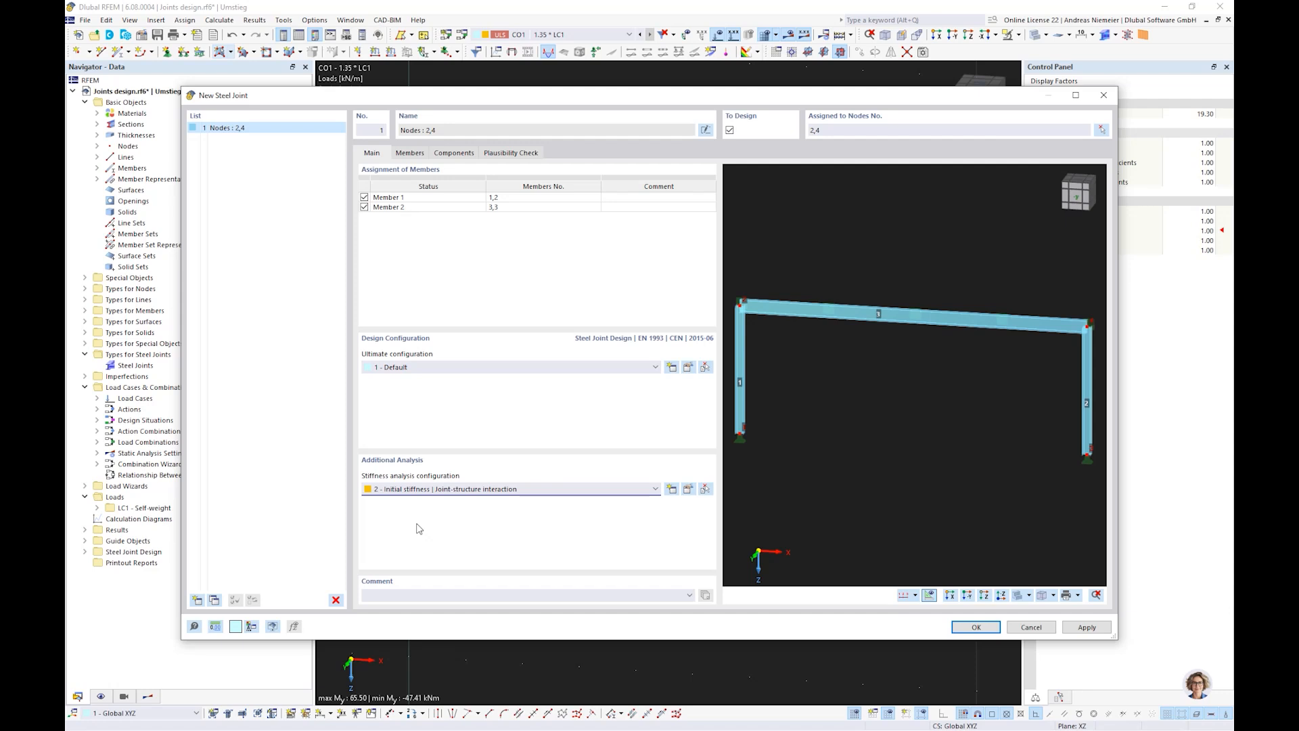
click(688, 488)
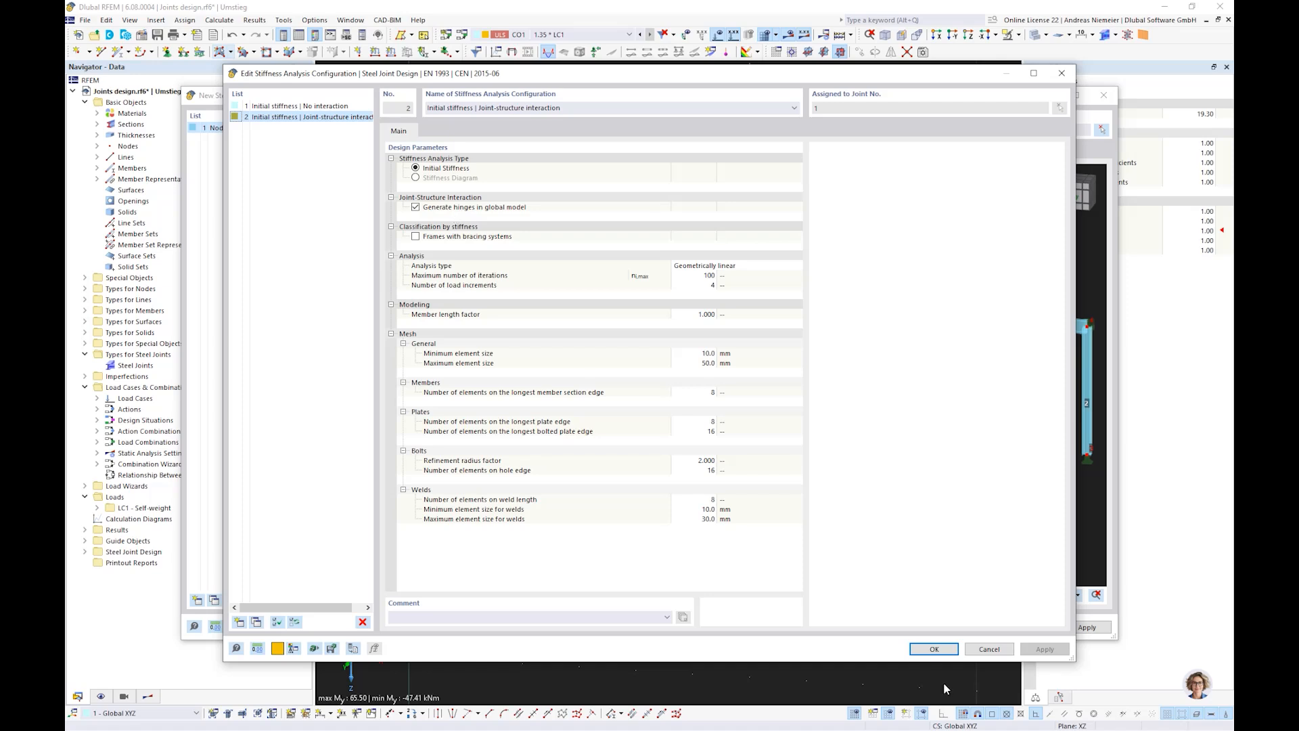
click(934, 649)
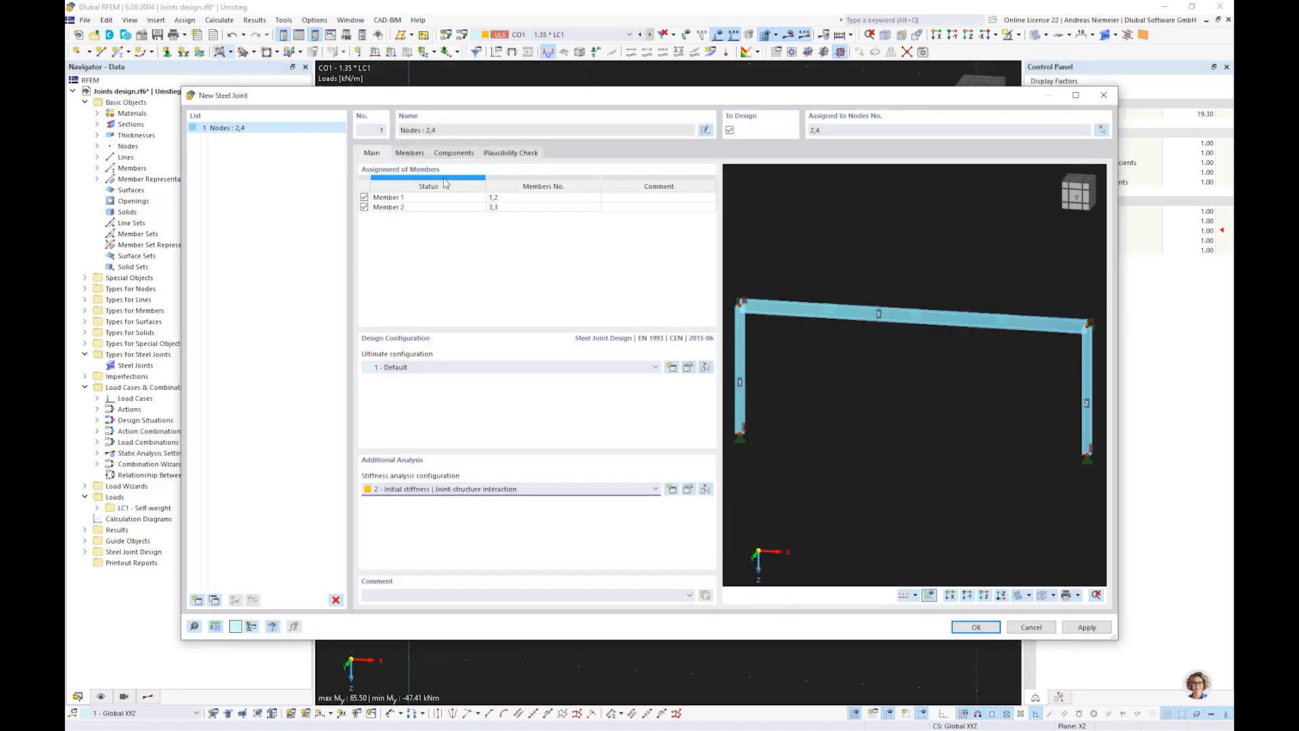
Enable stiffness analysis for My on Member 2, the beam, and save the new steel joint.
click(410, 153)
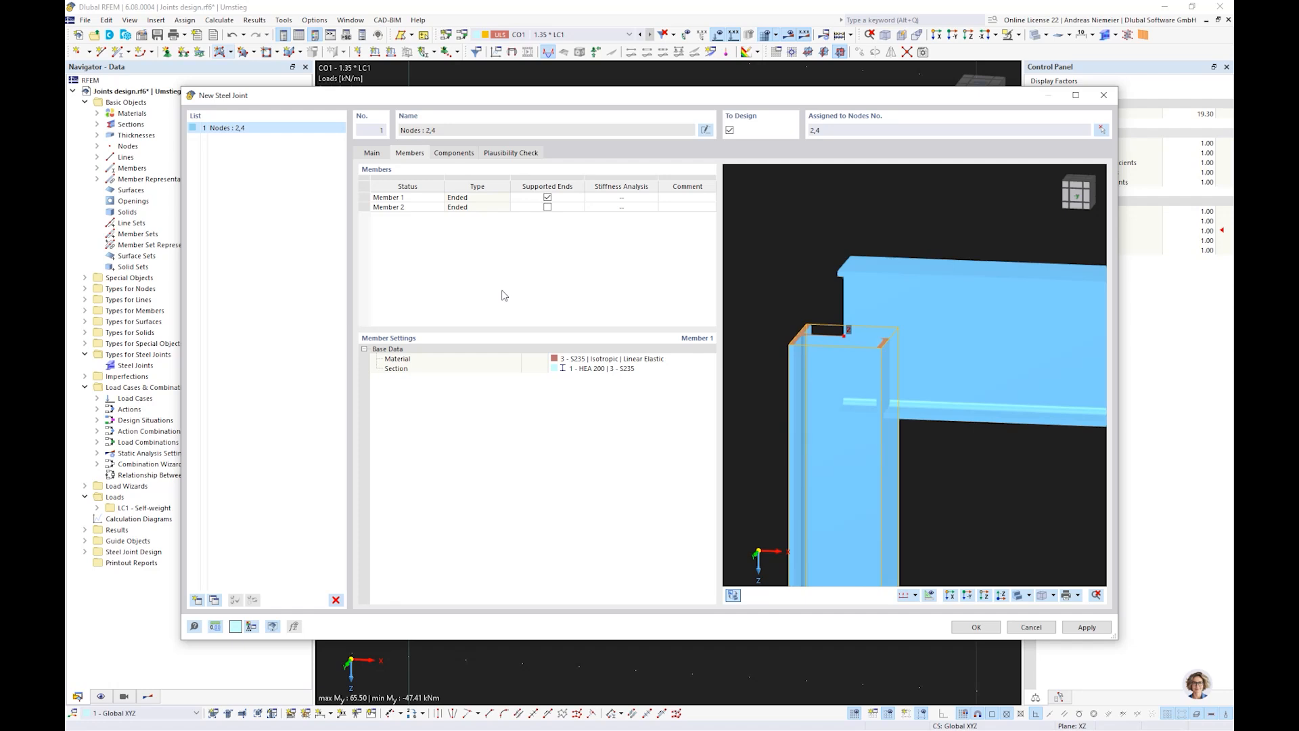
click(418, 207)
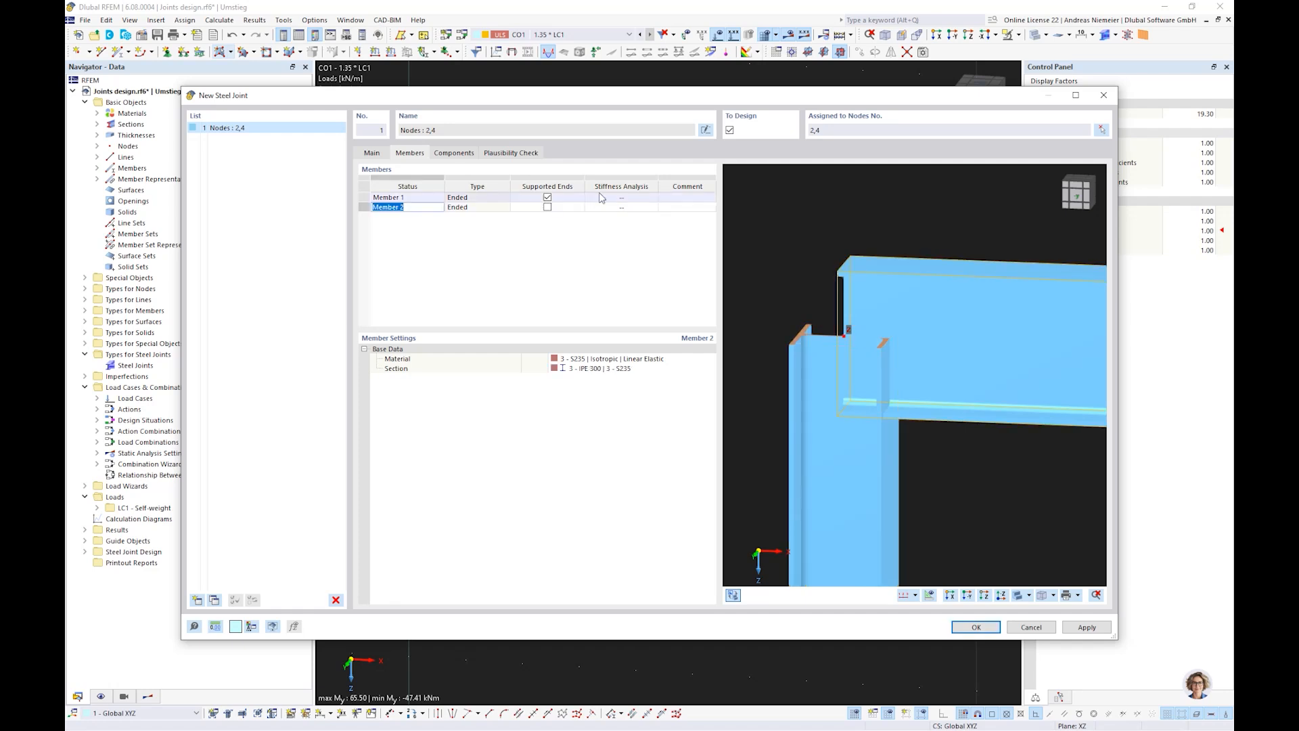
click(601, 197)
click(610, 207)
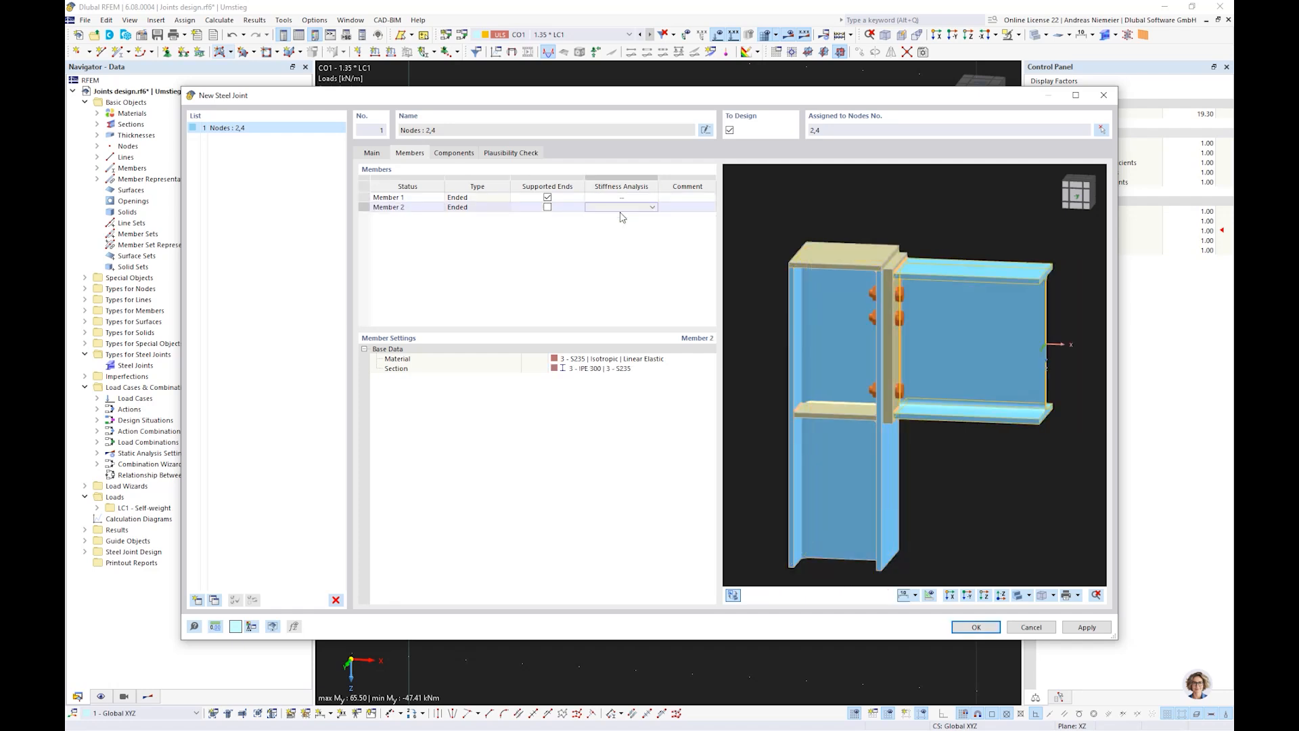
click(619, 207)
click(592, 226)
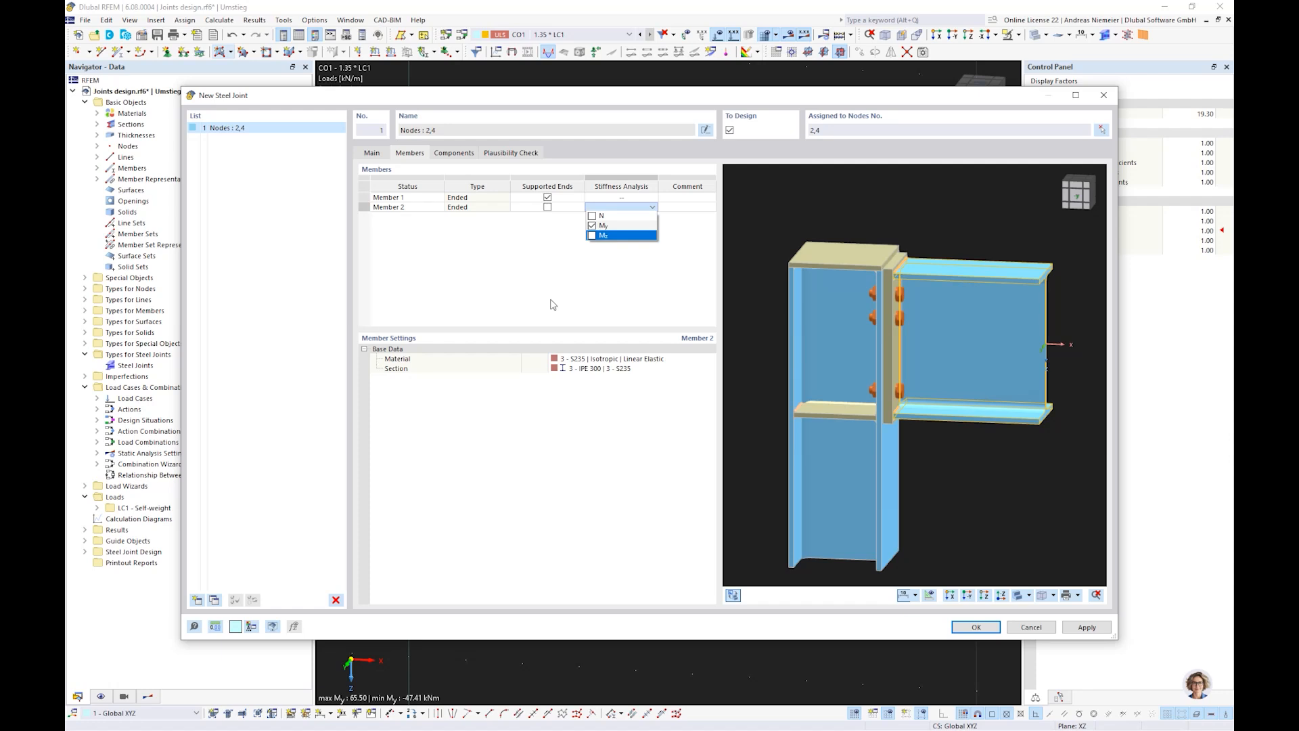
click(553, 305)
click(612, 255)
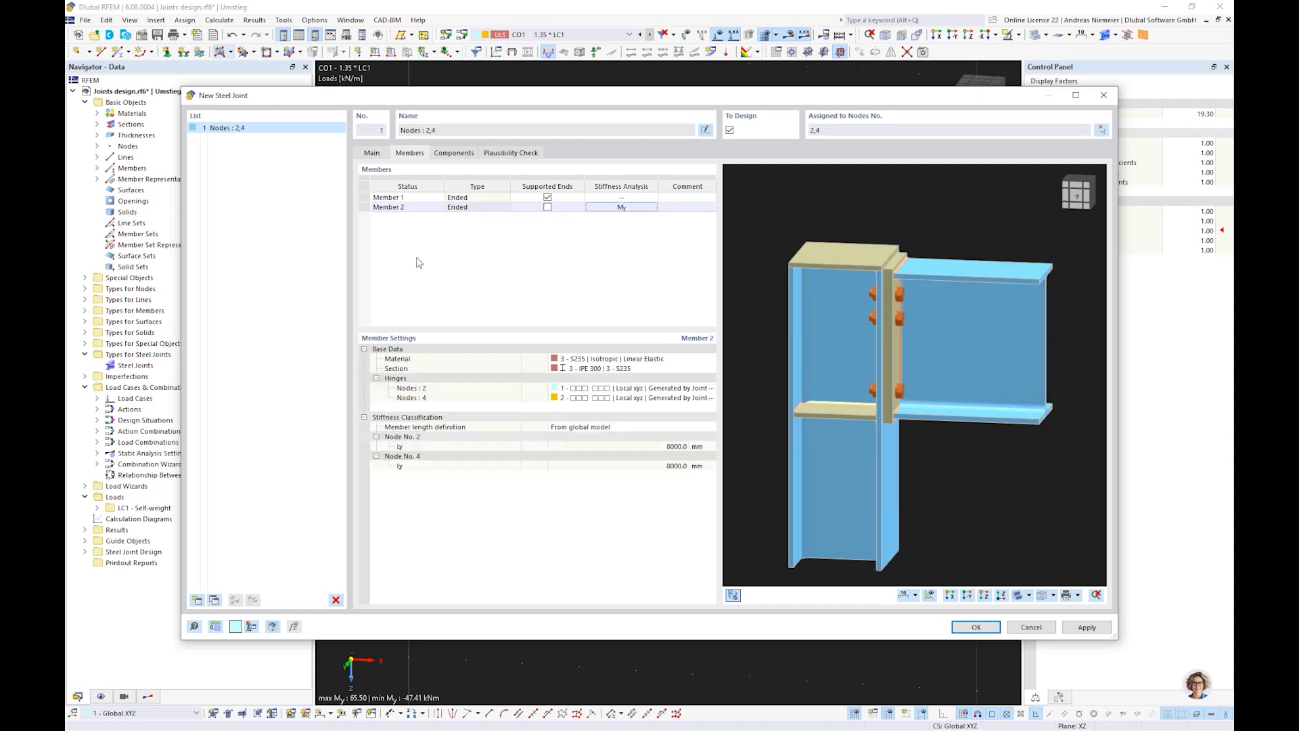
click(980, 626)
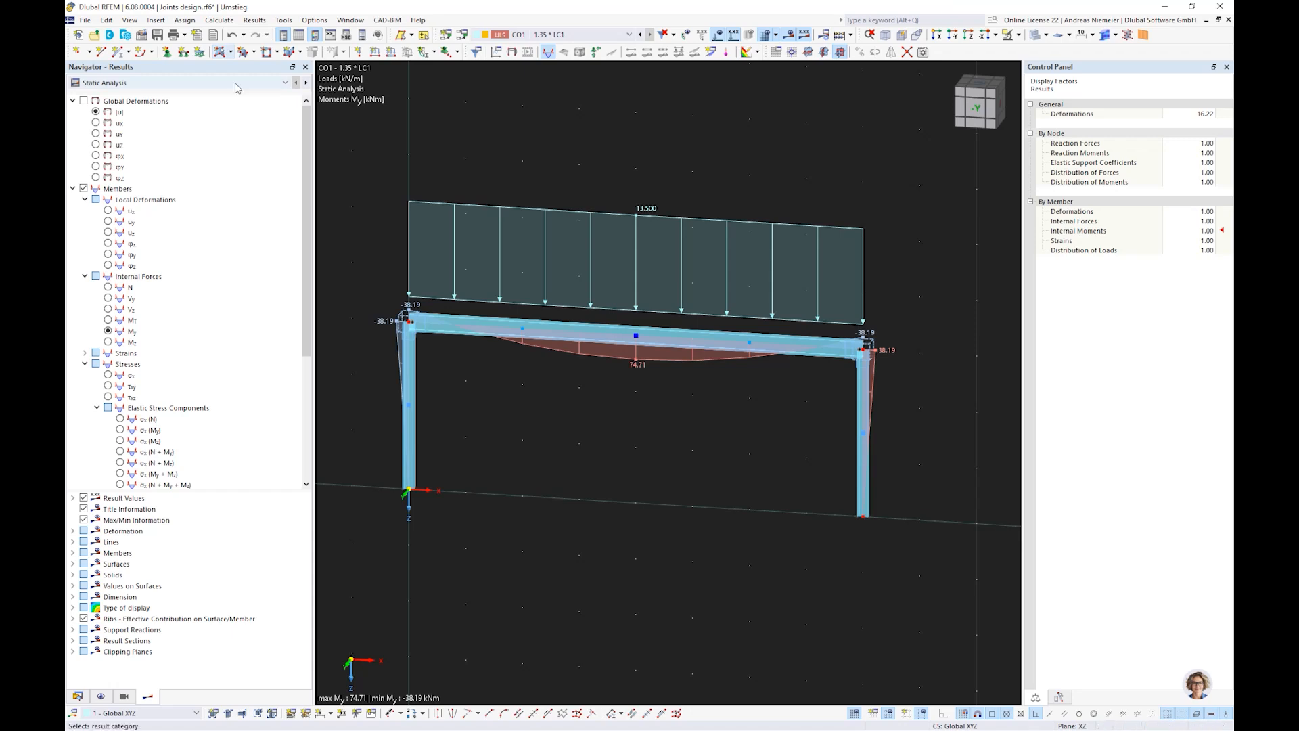
Show the steel joint design ratios in the results table and open the check details for End Plate 1 | Weld 3.
click(299, 35)
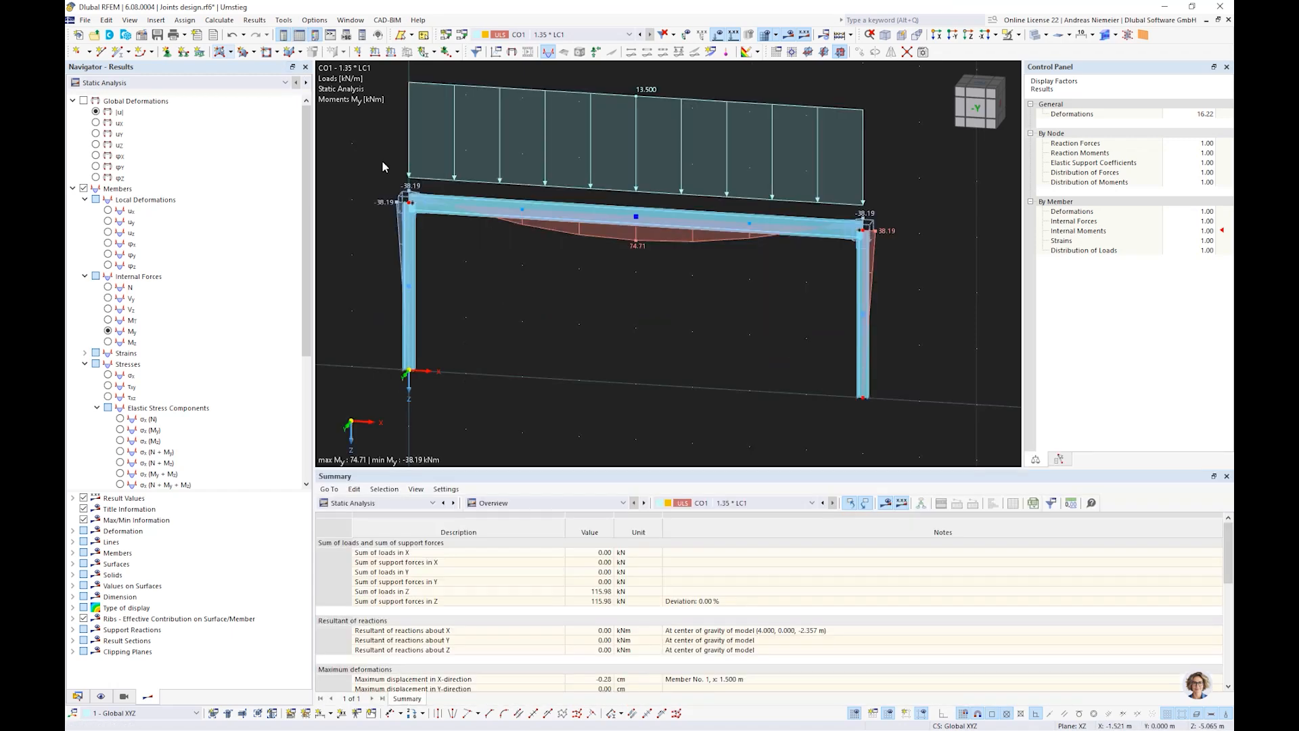
click(389, 503)
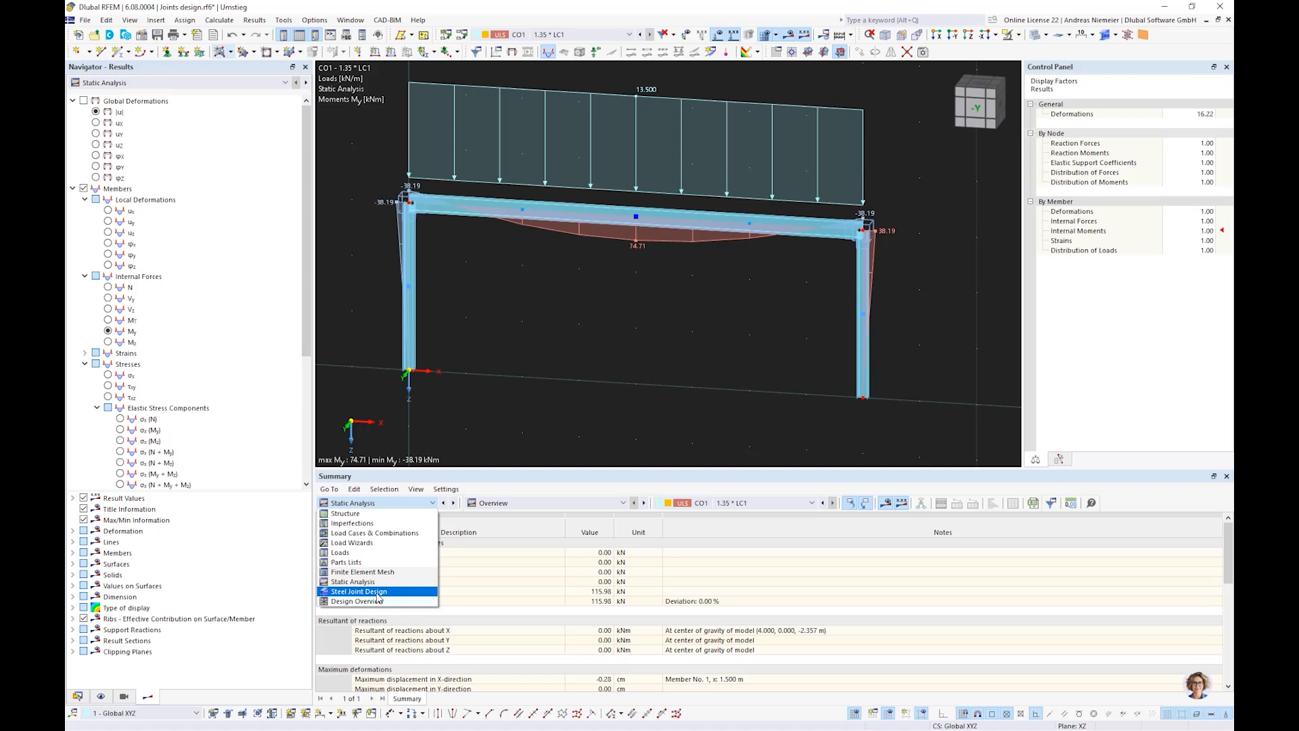
click(365, 591)
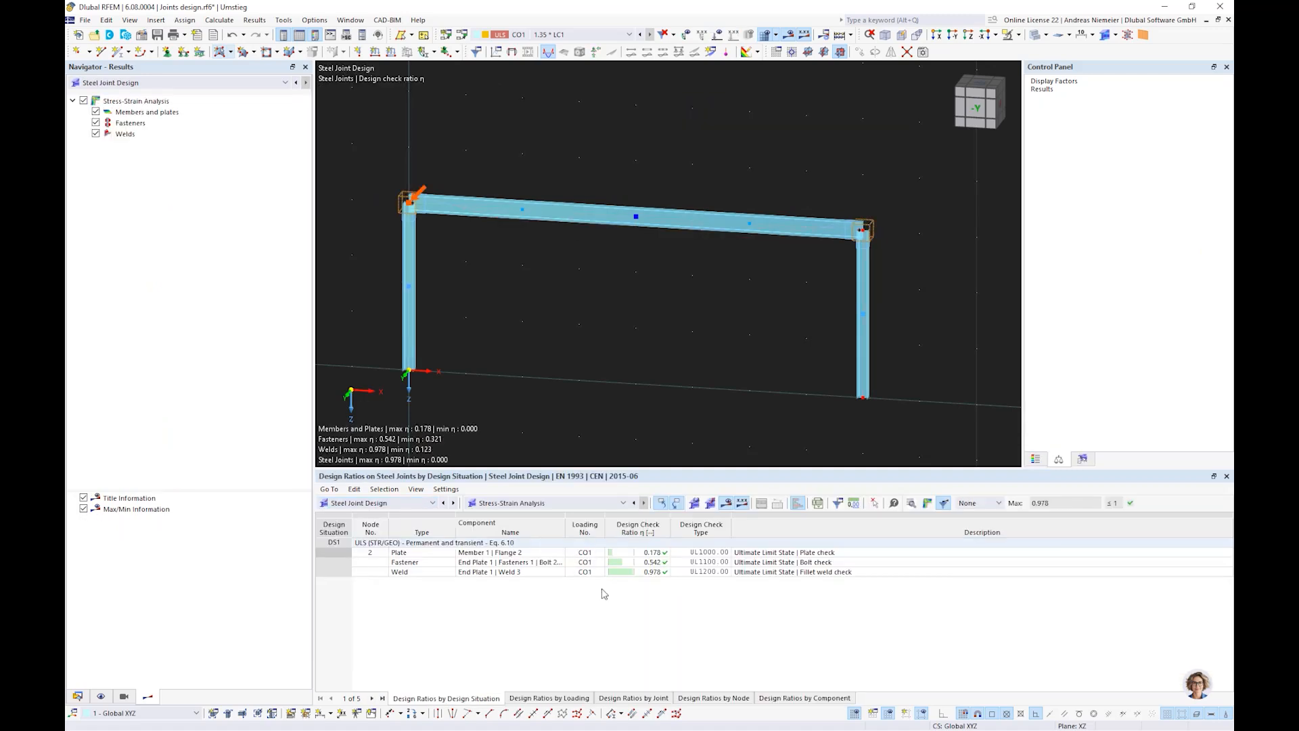
click(651, 573)
click(753, 646)
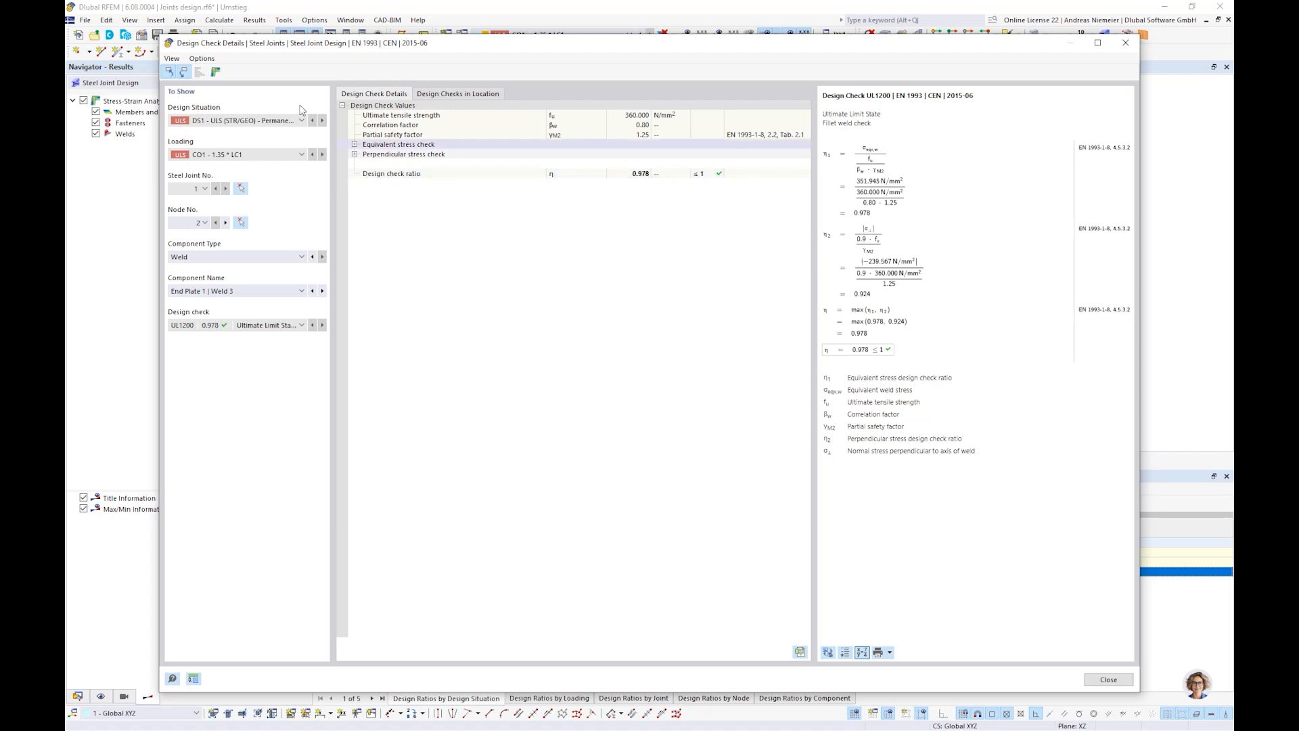
View the equivalent stresses on the steel joint's surfaces at node 2, and close the joint results and design check details.
click(216, 72)
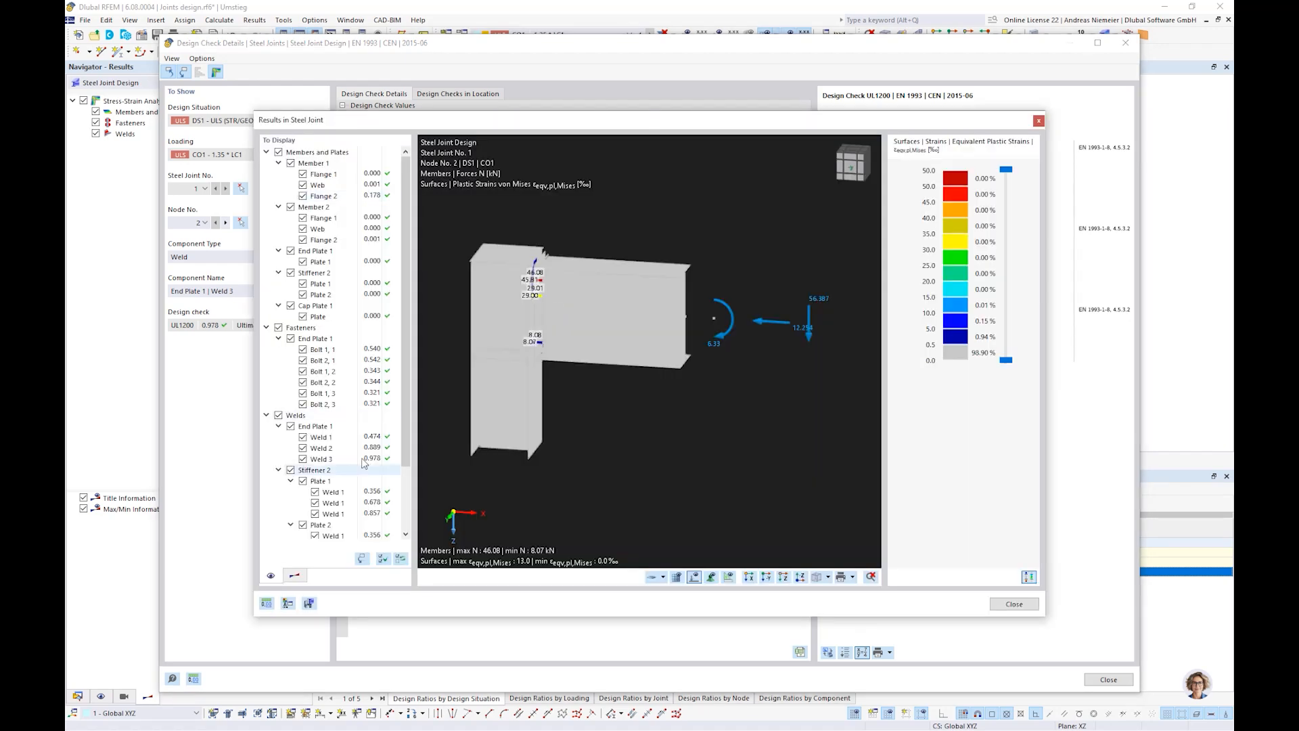
click(294, 575)
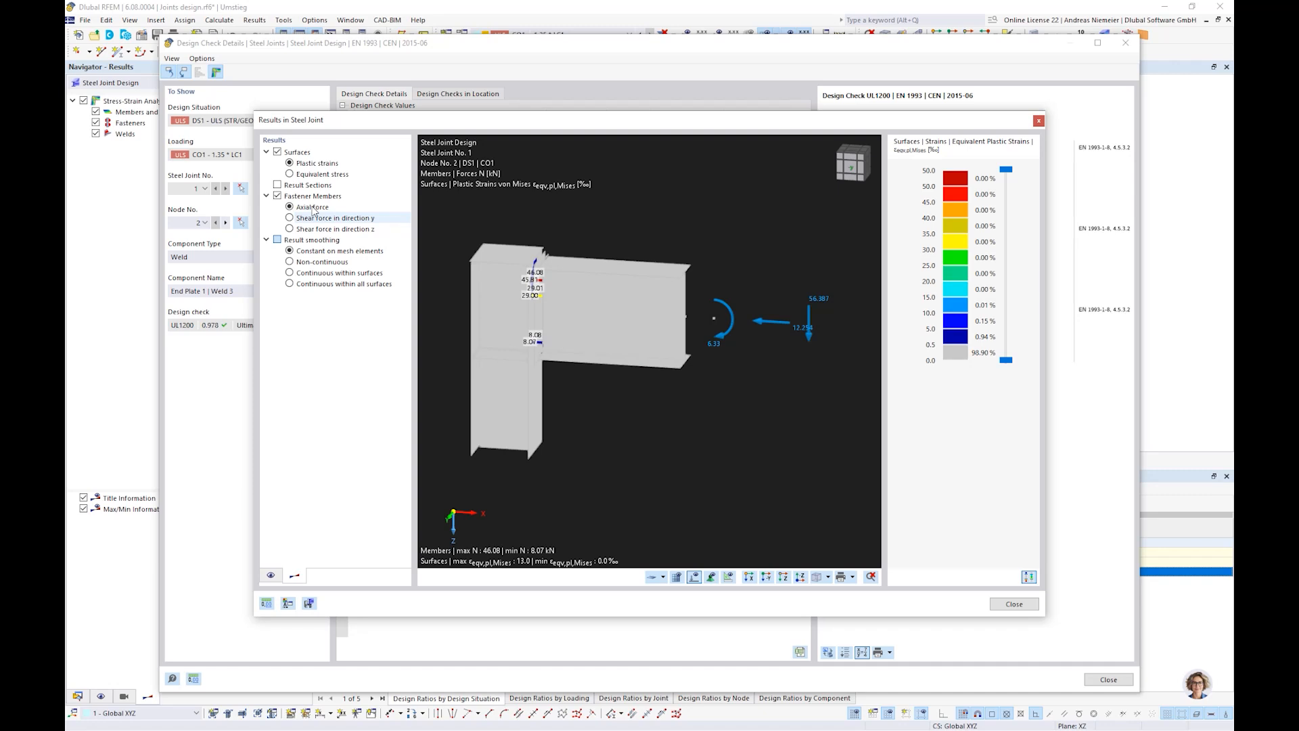
click(293, 177)
mouse_move(572, 406)
ctrl+middle_down()
mouse_move(520, 402)
mouse_move(567, 395)
ctrl+middle_up()
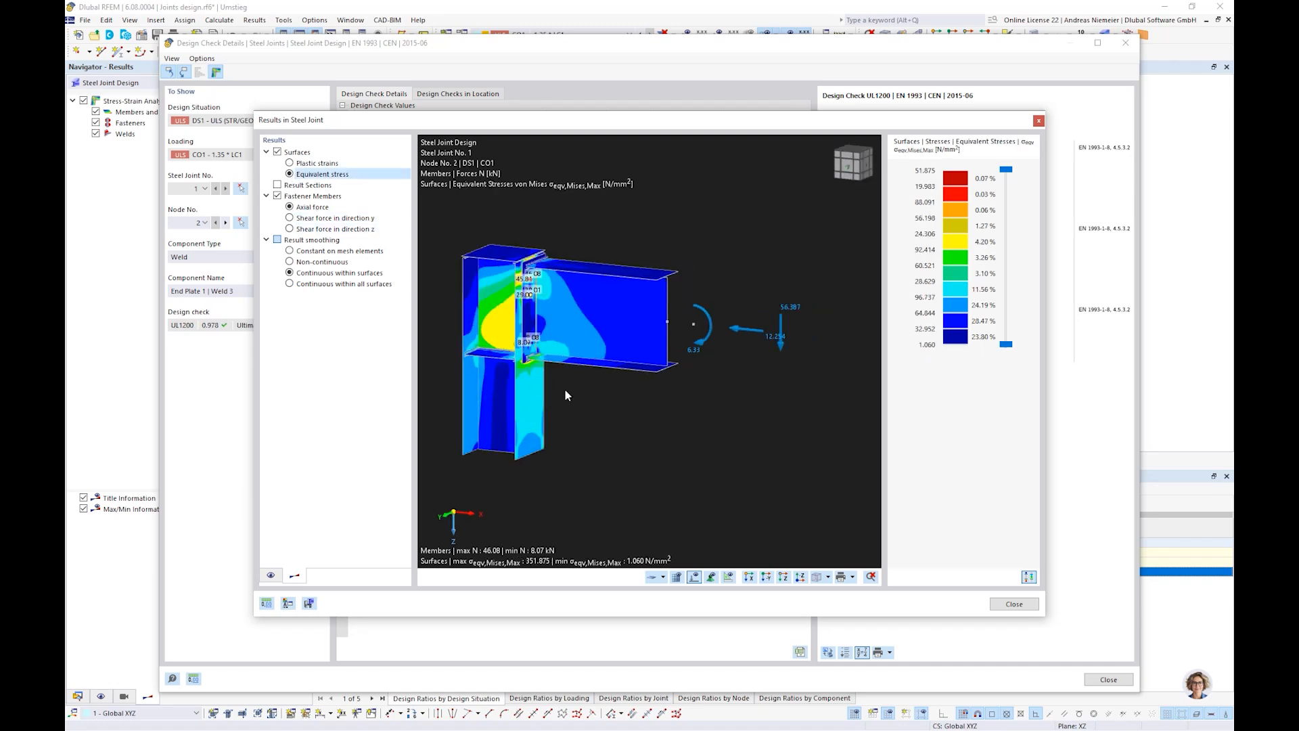
click(1012, 604)
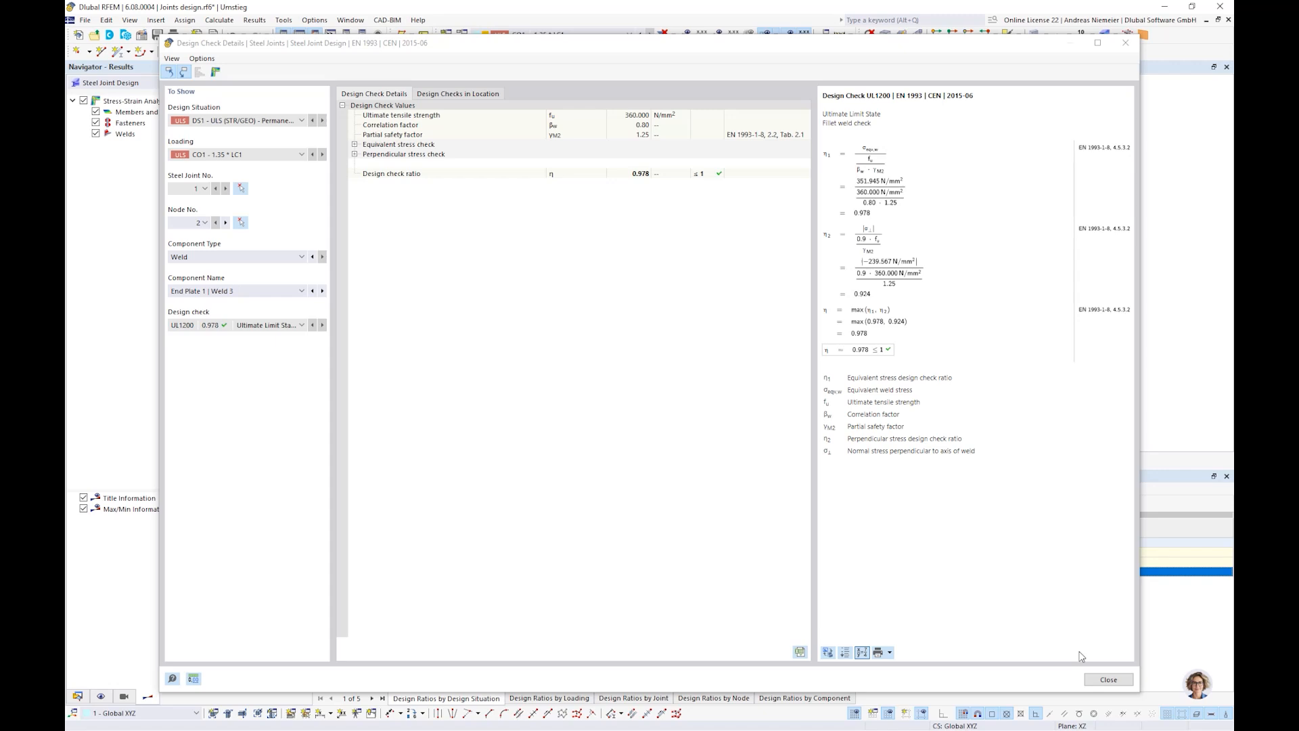
click(1107, 679)
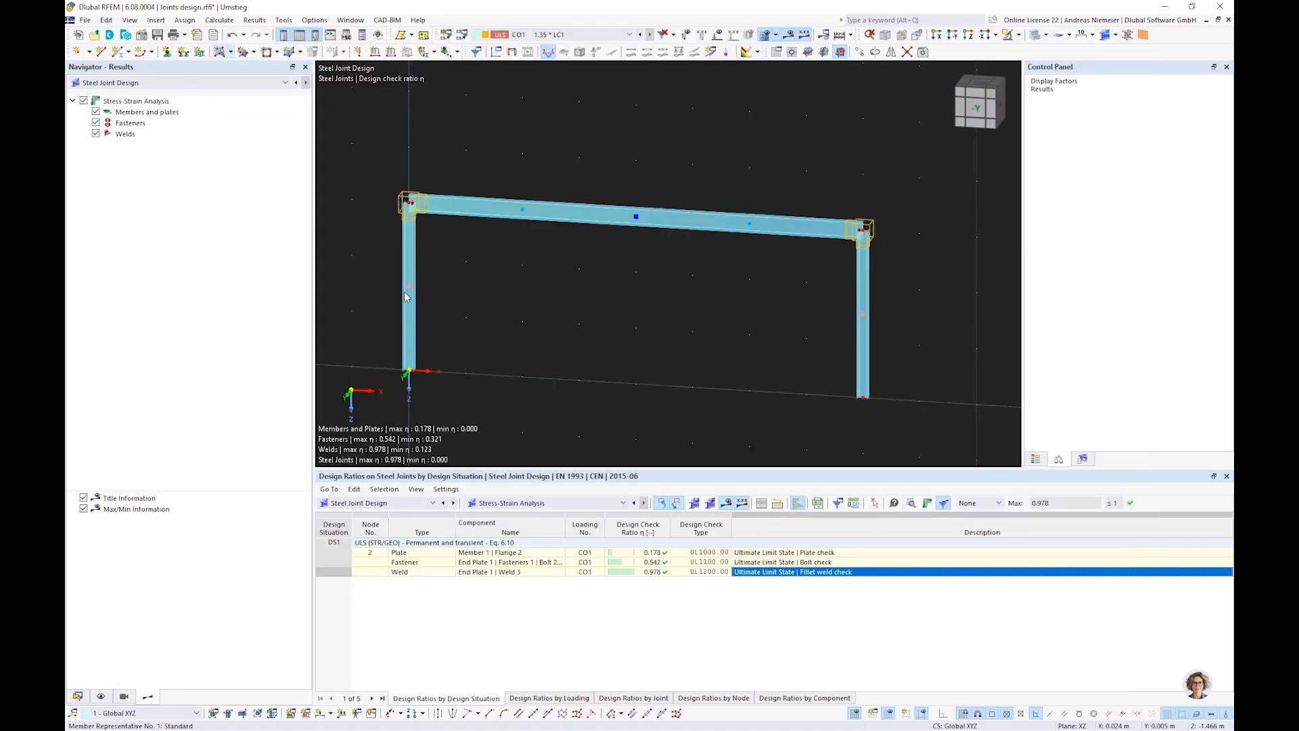
Review the rotational stiffness diagram of member hinge 1 generated by the joint-structure interaction, without changing it.
click(77, 697)
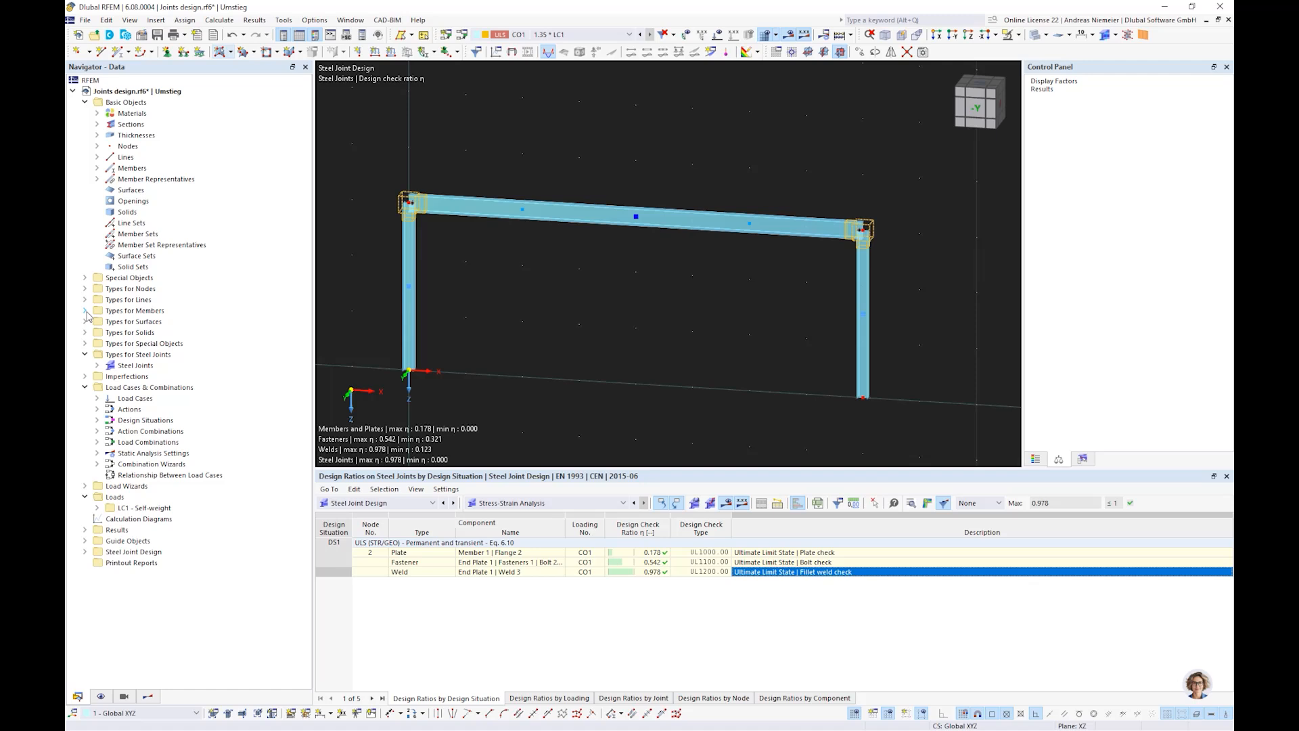
click(85, 310)
click(97, 322)
double_click(166, 334)
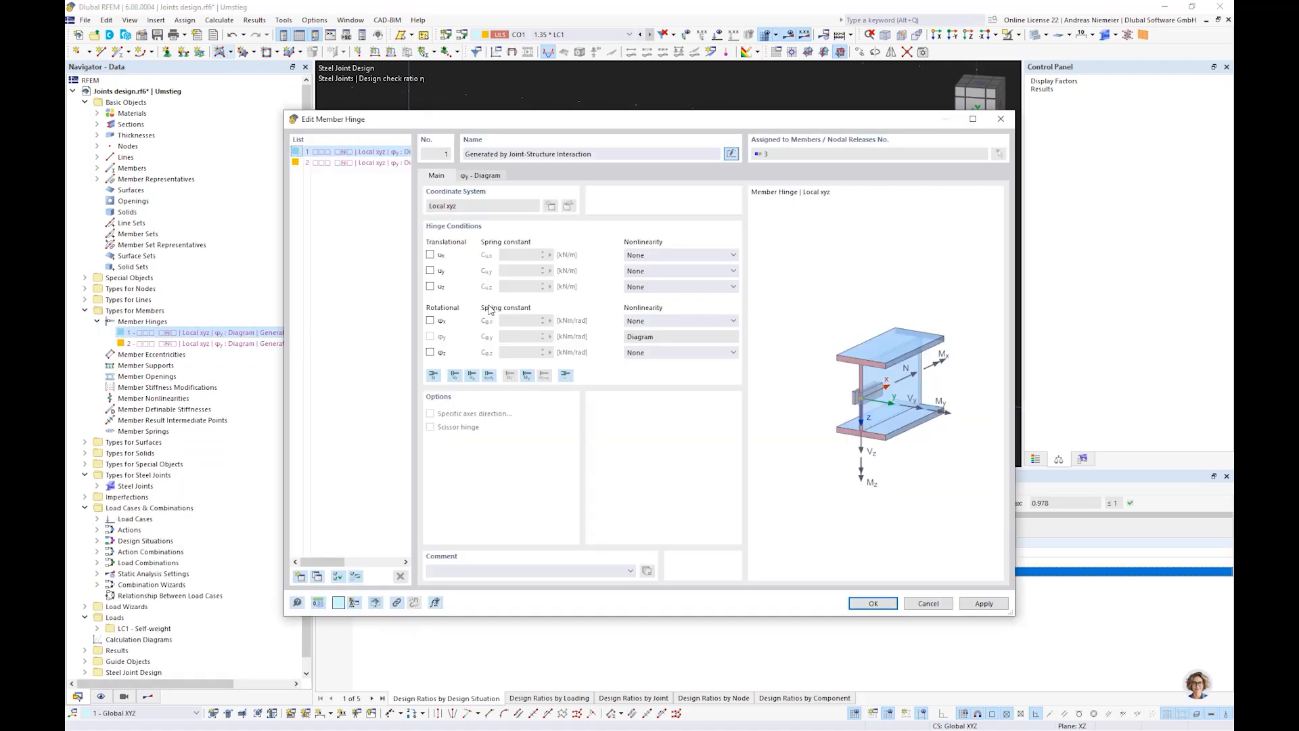
click(484, 177)
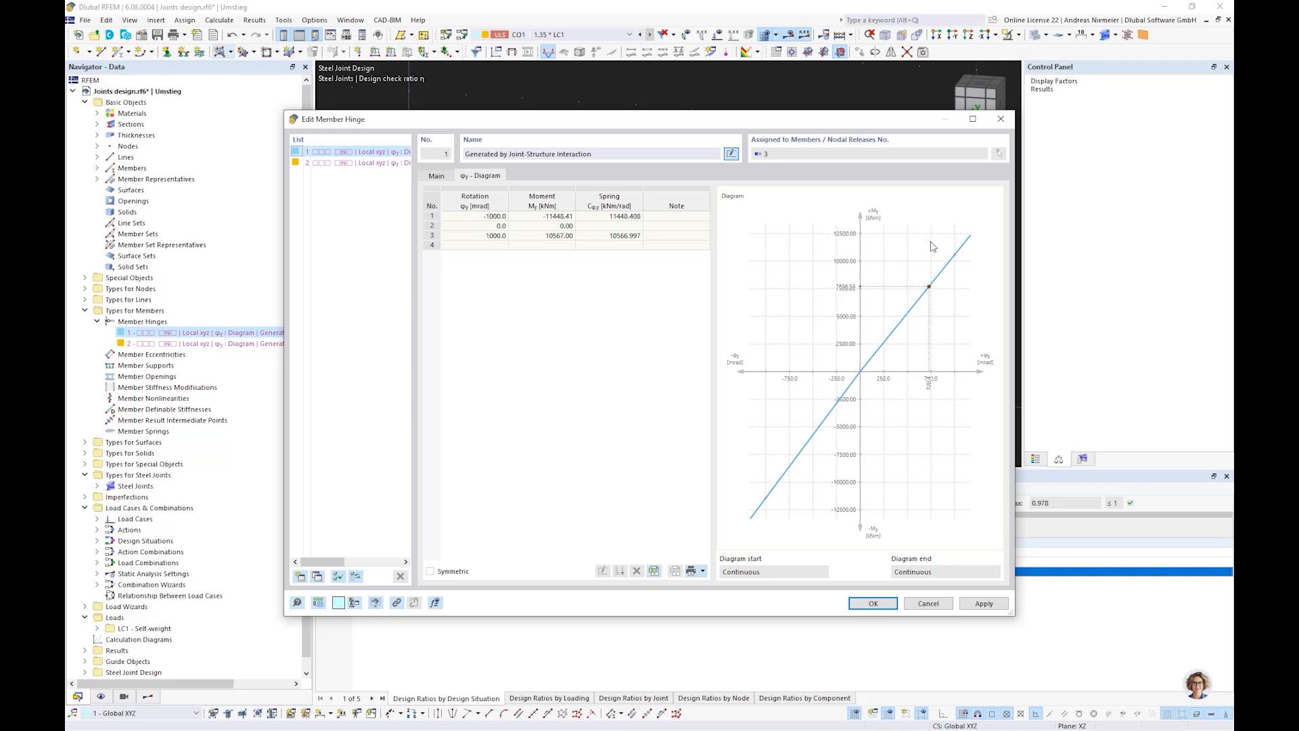
click(928, 604)
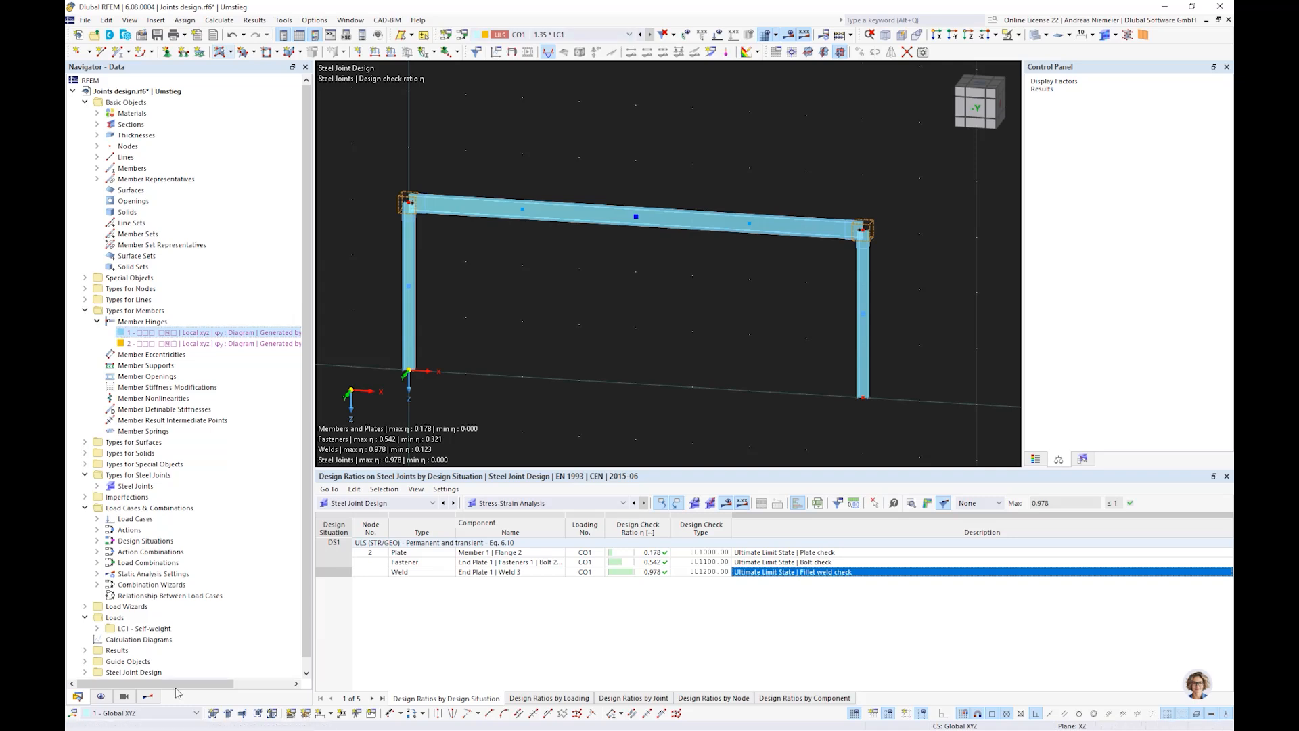
Switch the displayed results from steel joint design back to static analysis to examine the frame's My moments.
click(148, 695)
click(164, 83)
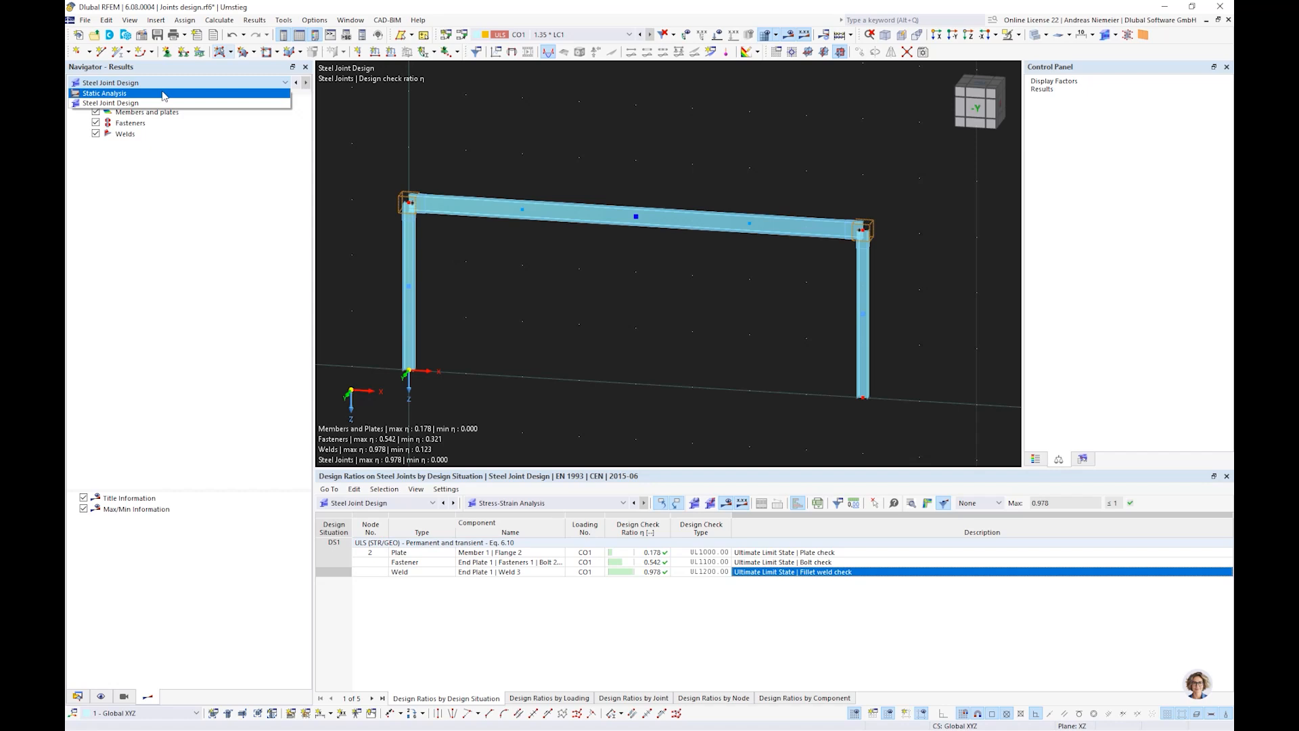
click(163, 93)
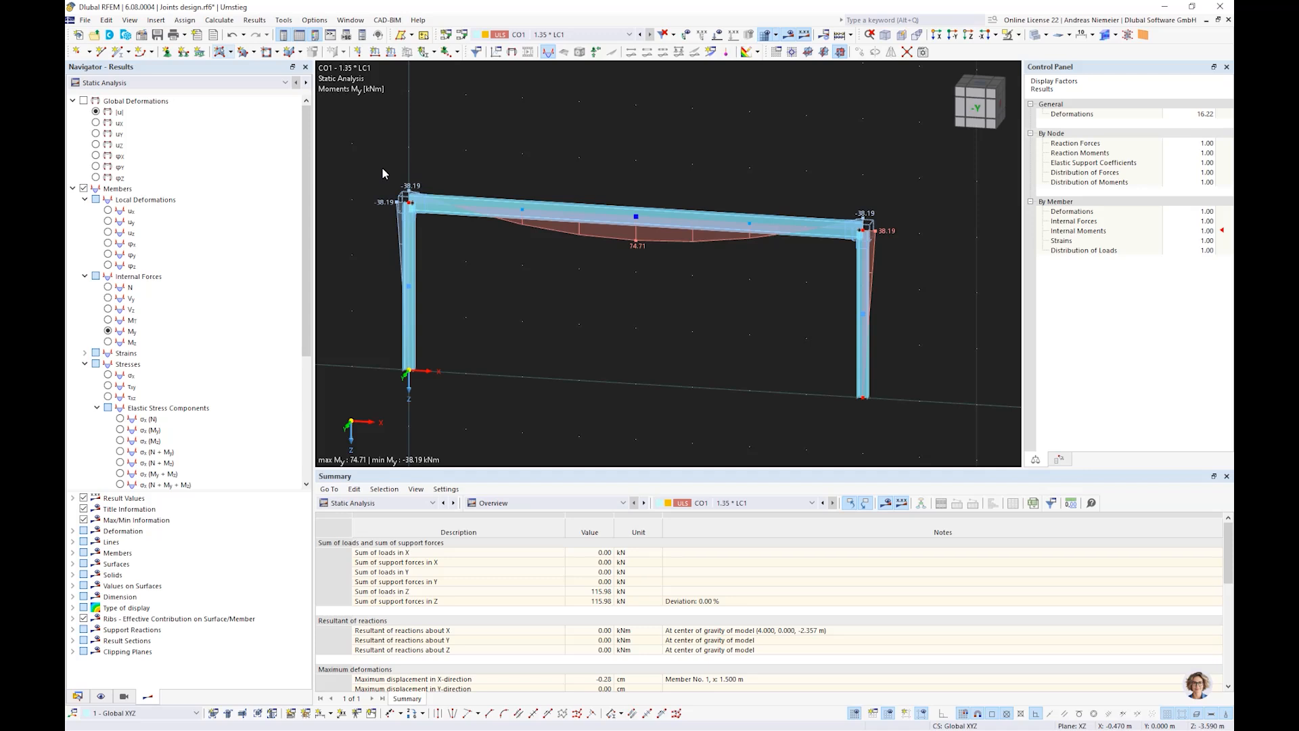
Close the Joints design.rf6 model without saving its changes.
click(88, 21)
click(88, 21)
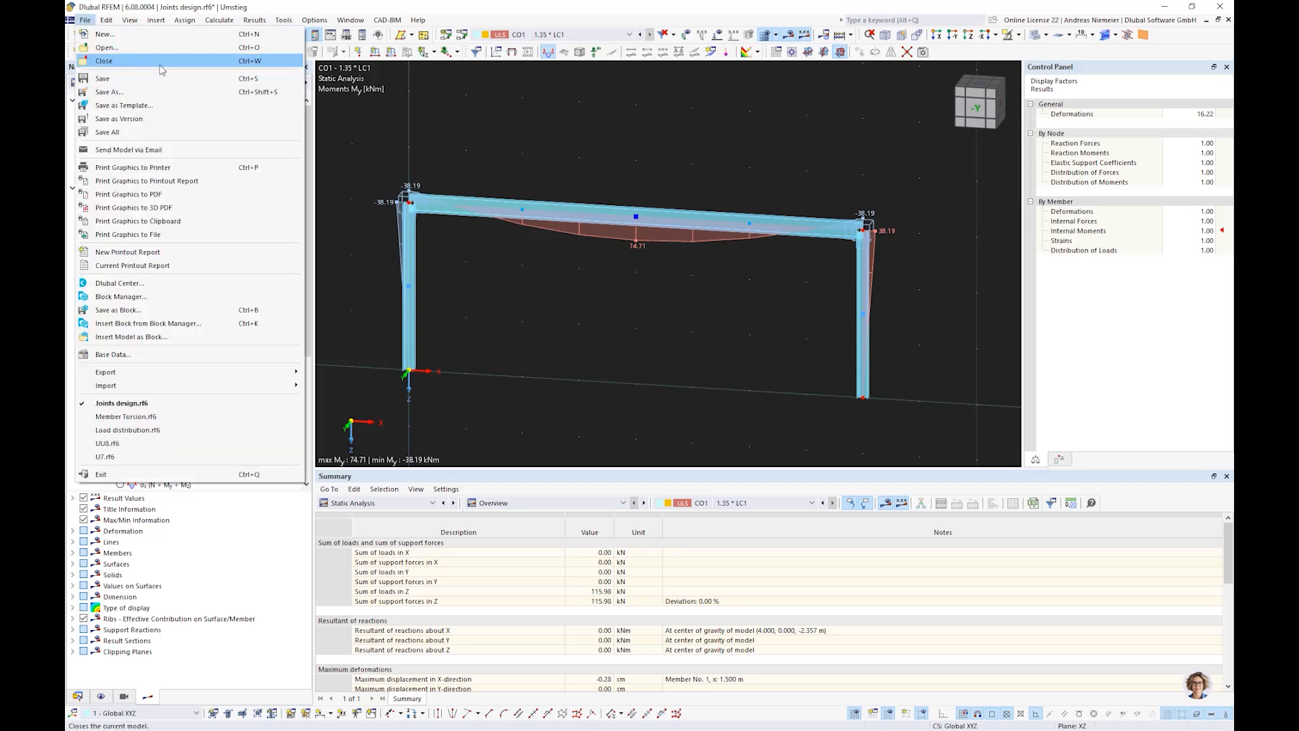
click(150, 65)
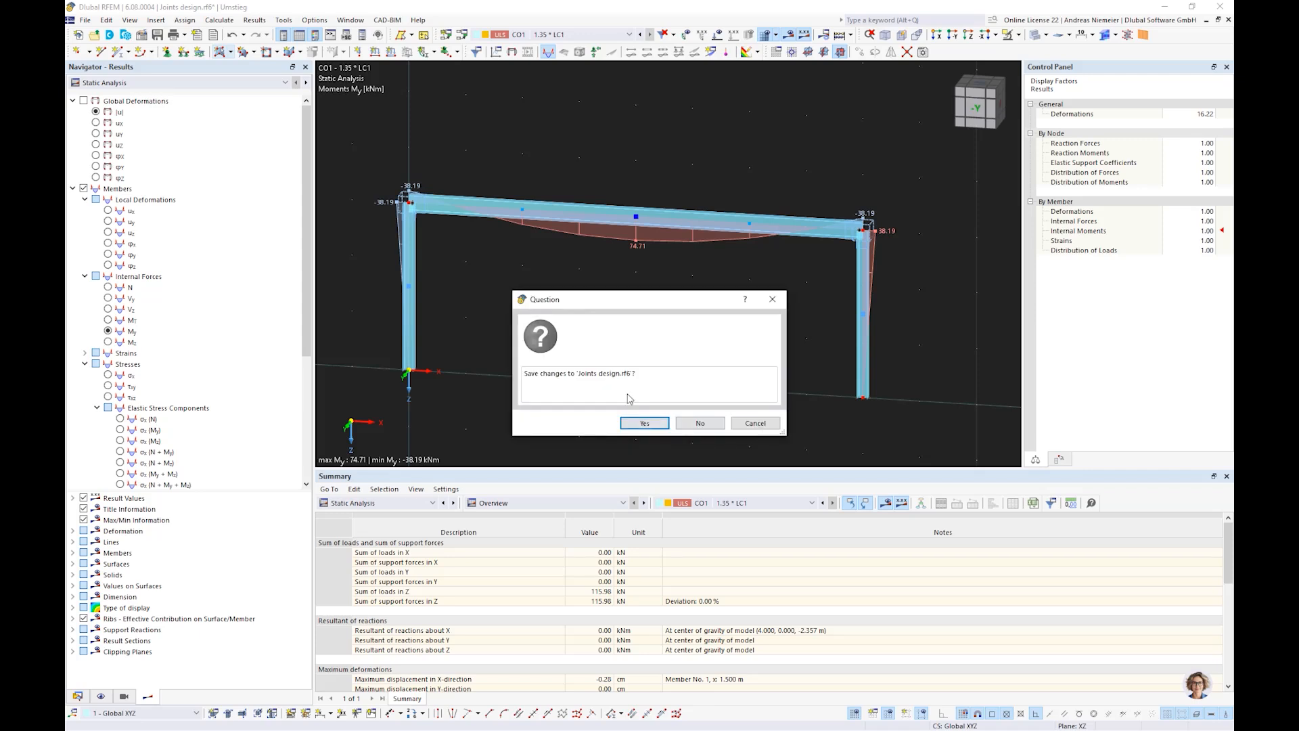
click(721, 426)
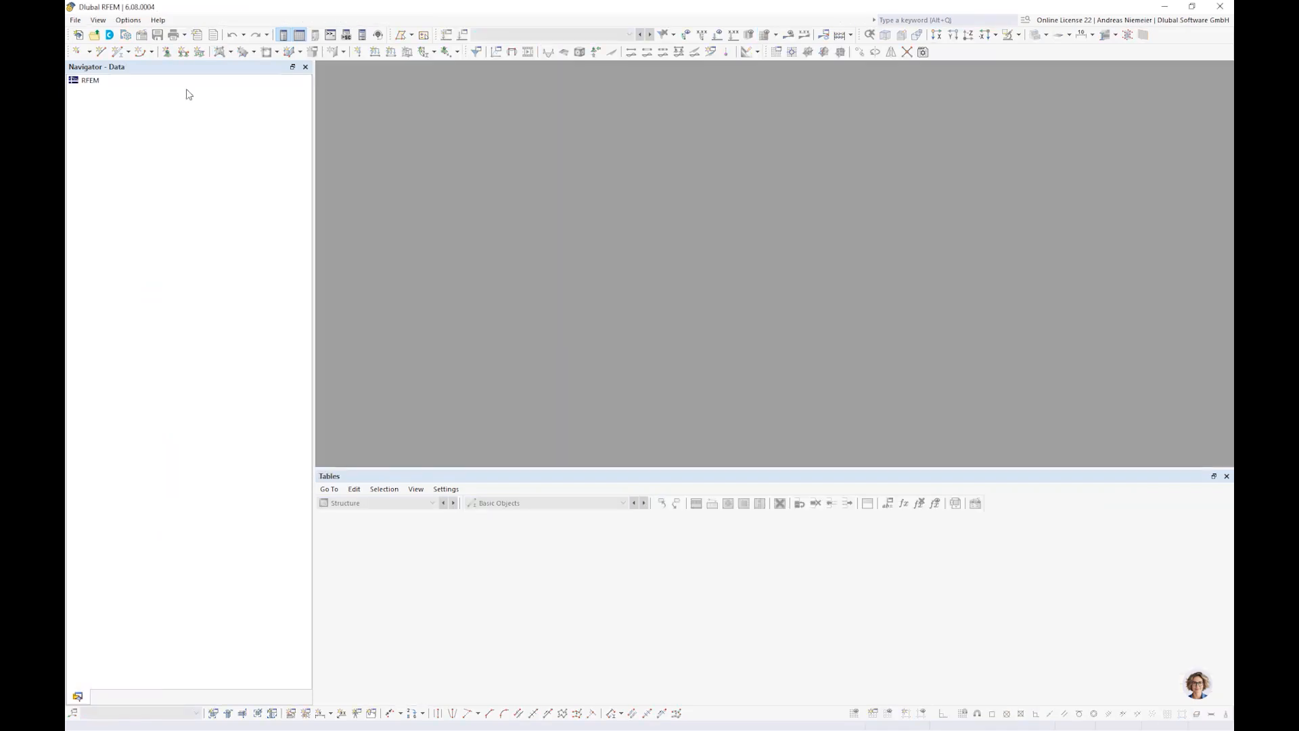
Open the existing model Calculation diagram.rf6 from the Umstieg folder.
click(75, 20)
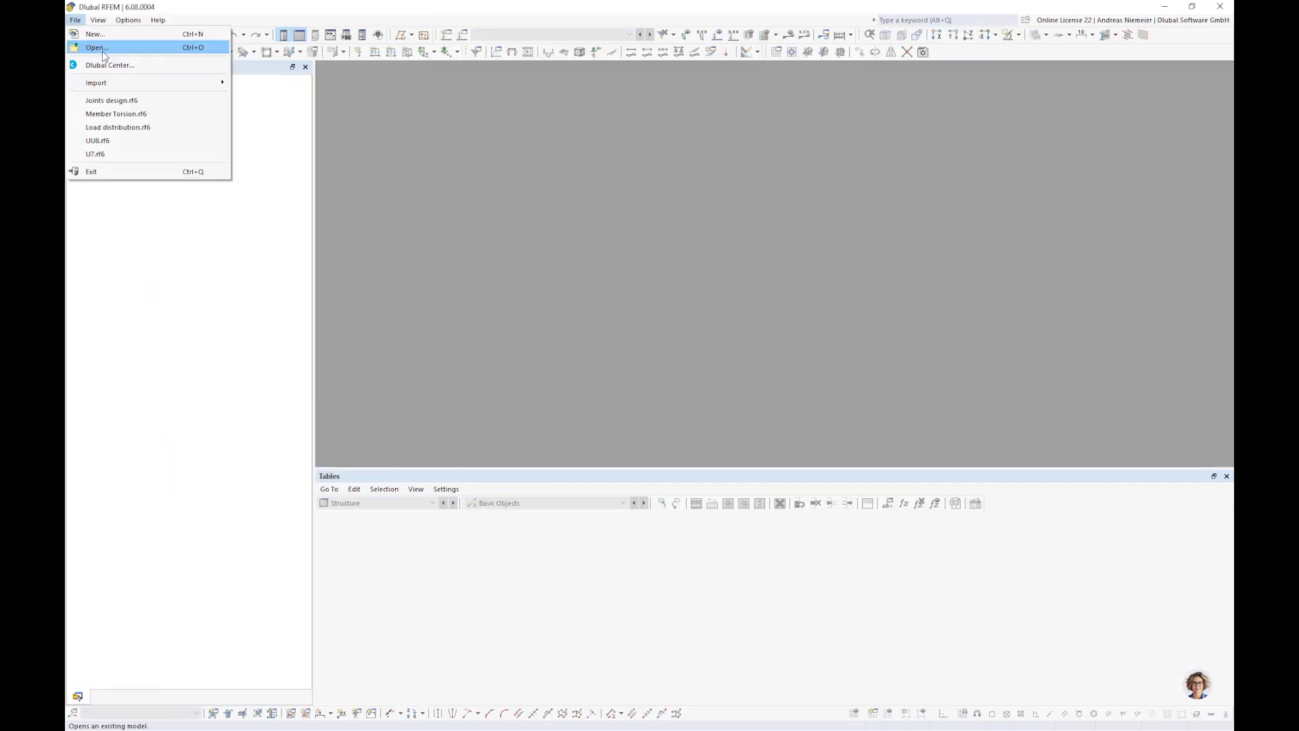
click(97, 47)
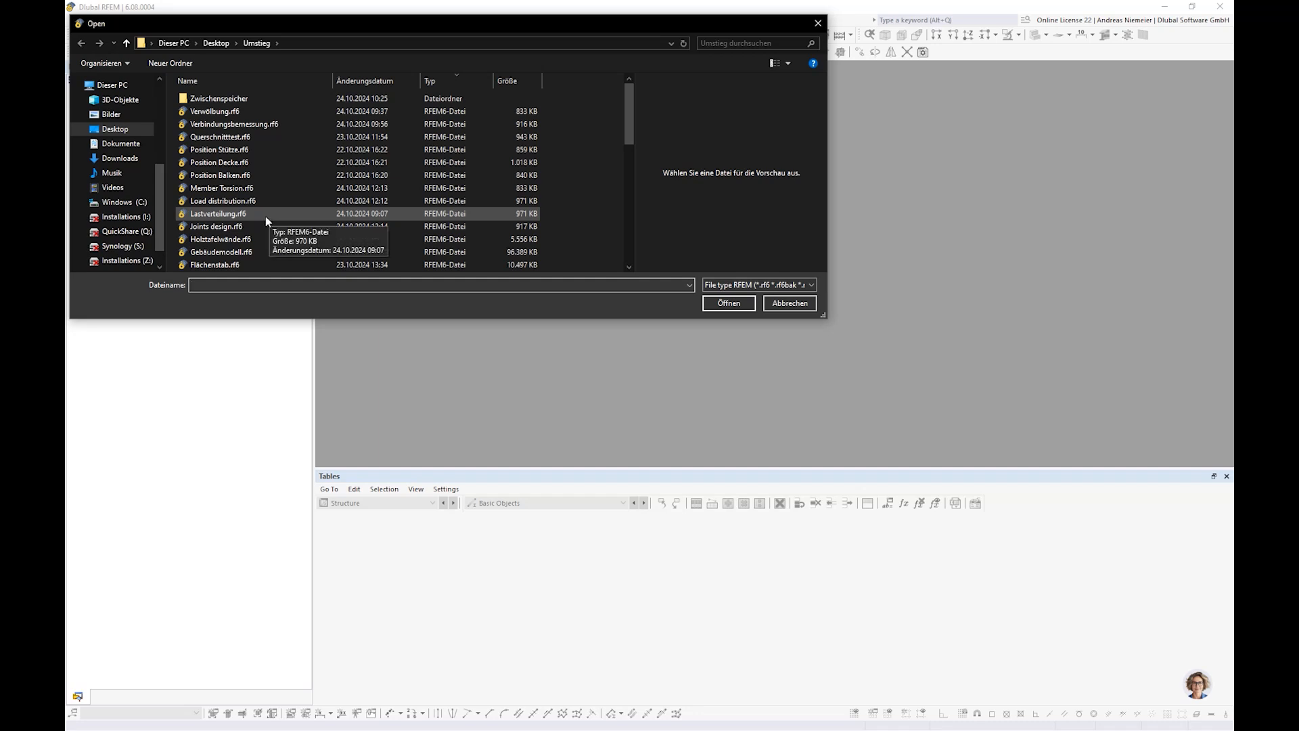
scroll(238, 149, down, 2)
scroll(240, 151, down, 3)
scroll(253, 232, up, 4)
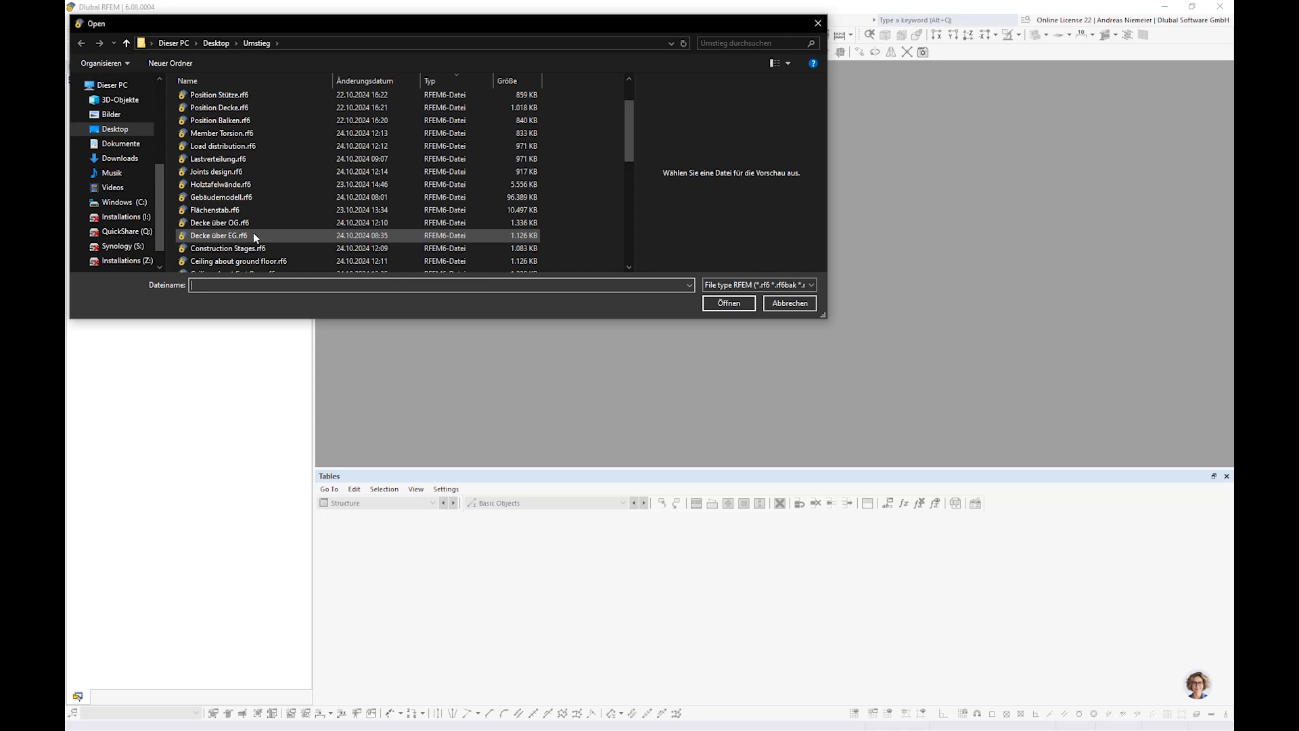
scroll(253, 233, up, 2)
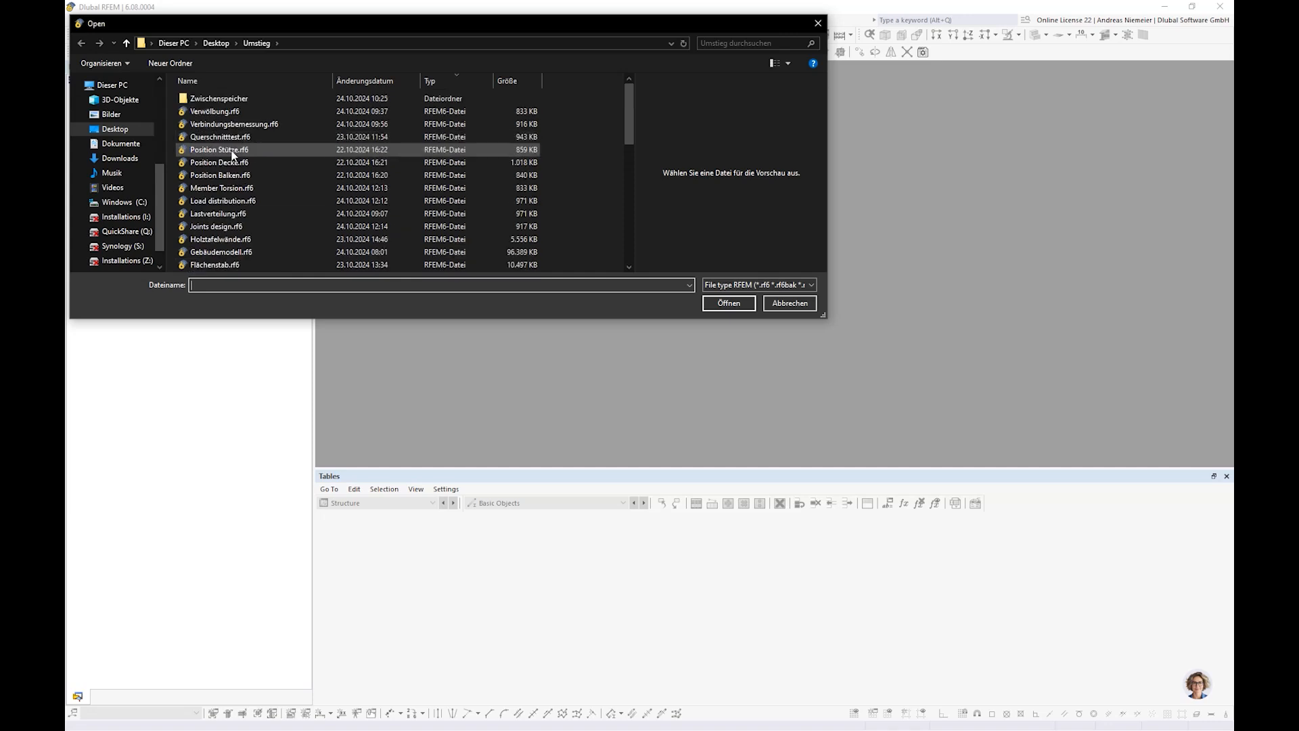
scroll(252, 269, down, 3)
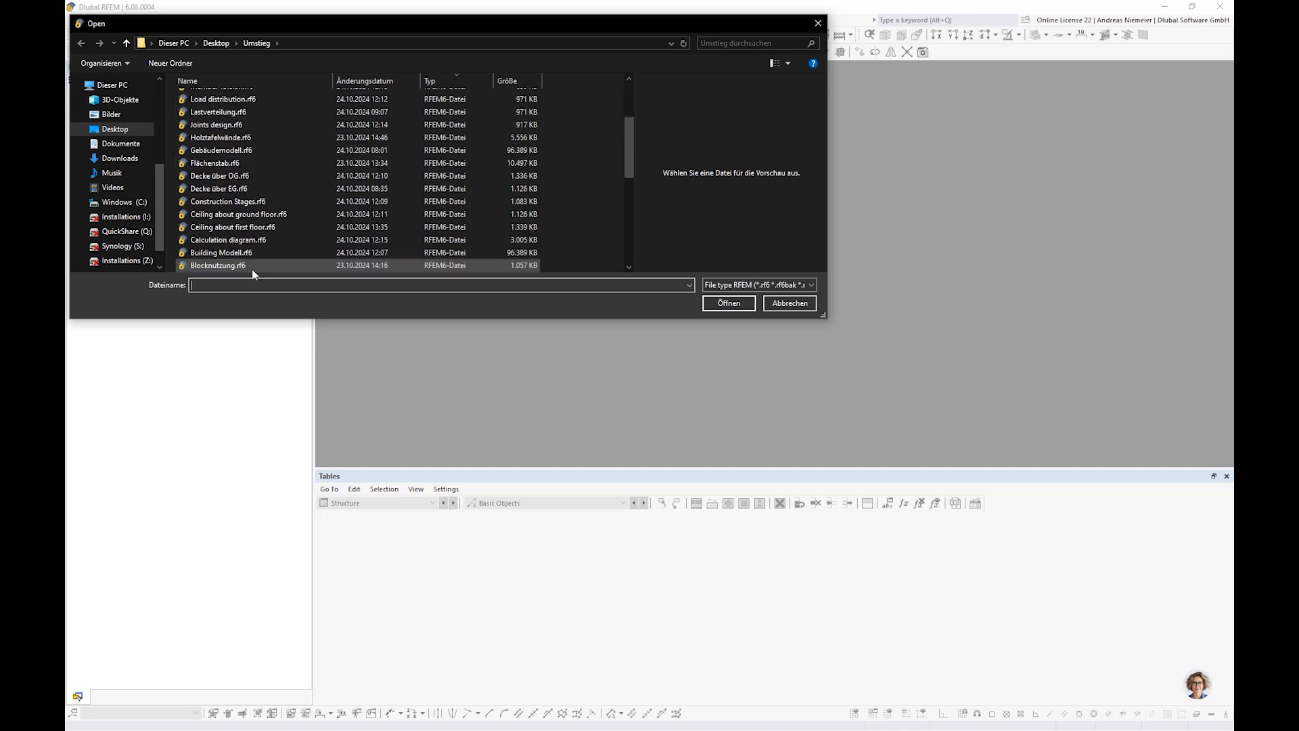
scroll(264, 262, down, 6)
scroll(265, 258, up, 1)
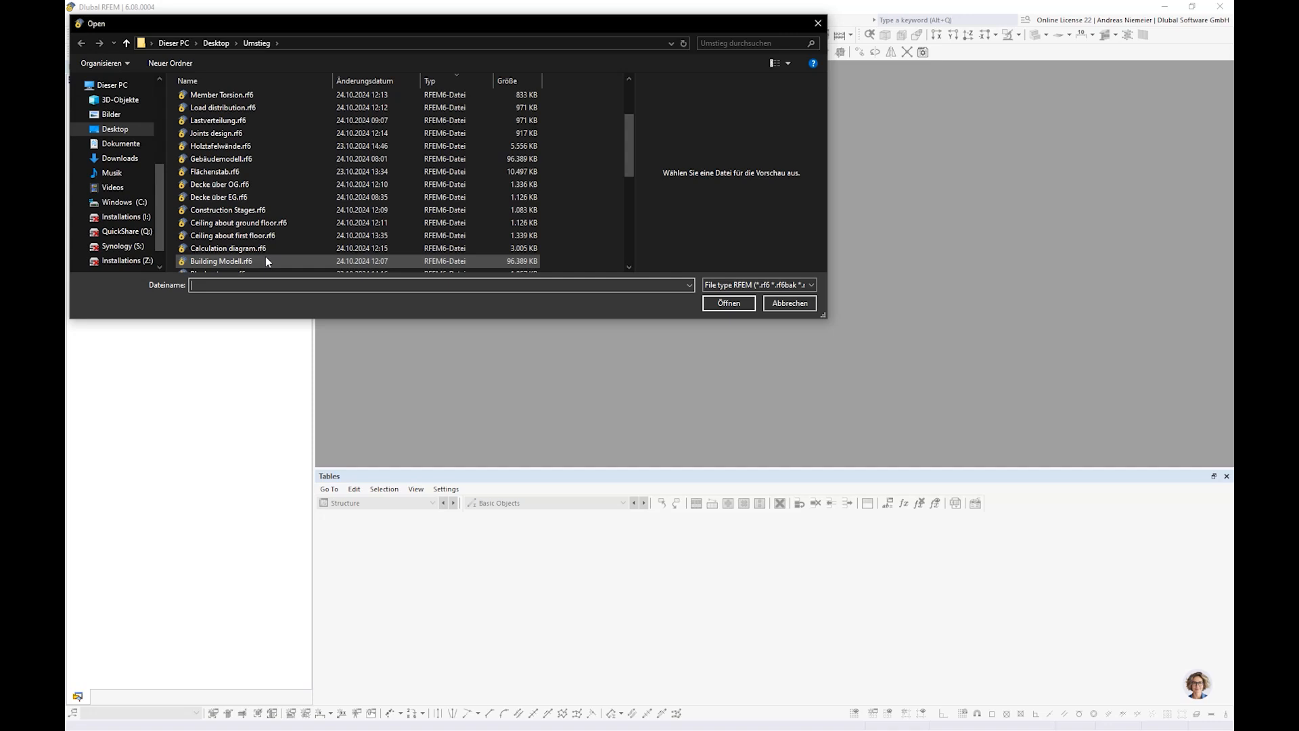
scroll(265, 257, up, 3)
click(228, 150)
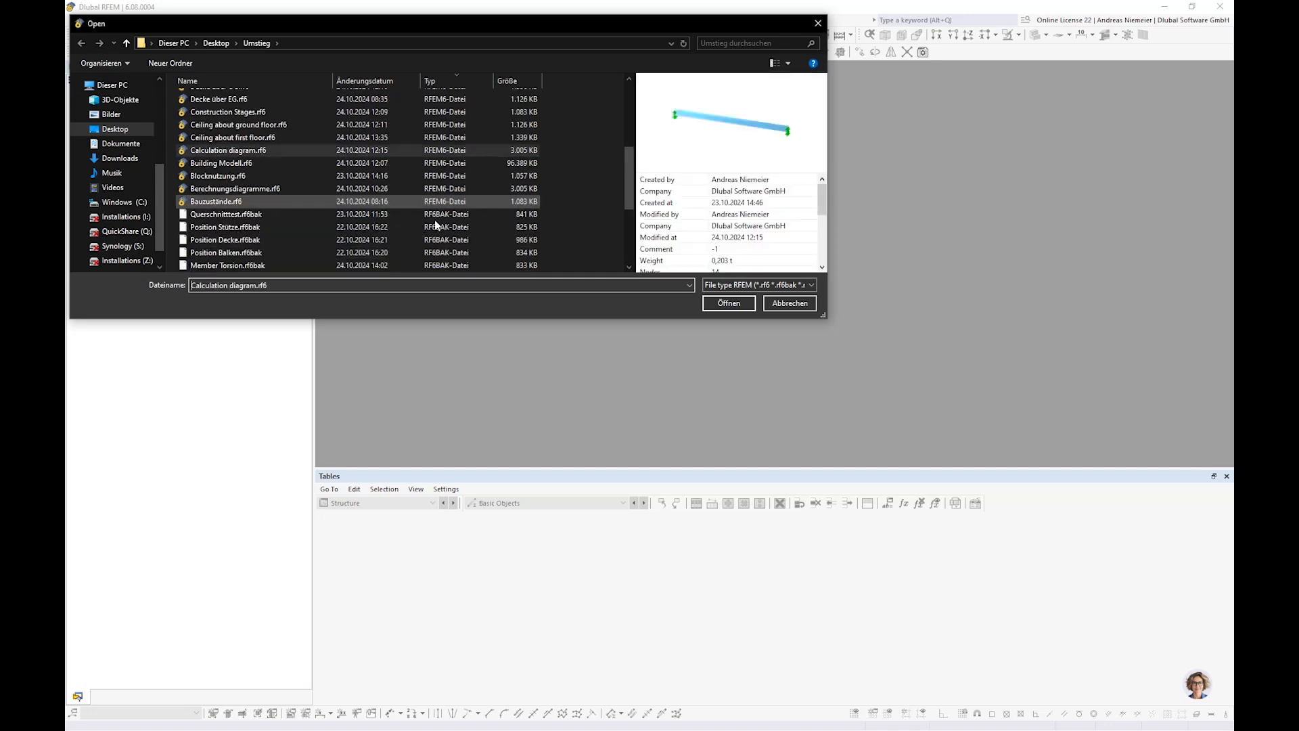
click(729, 303)
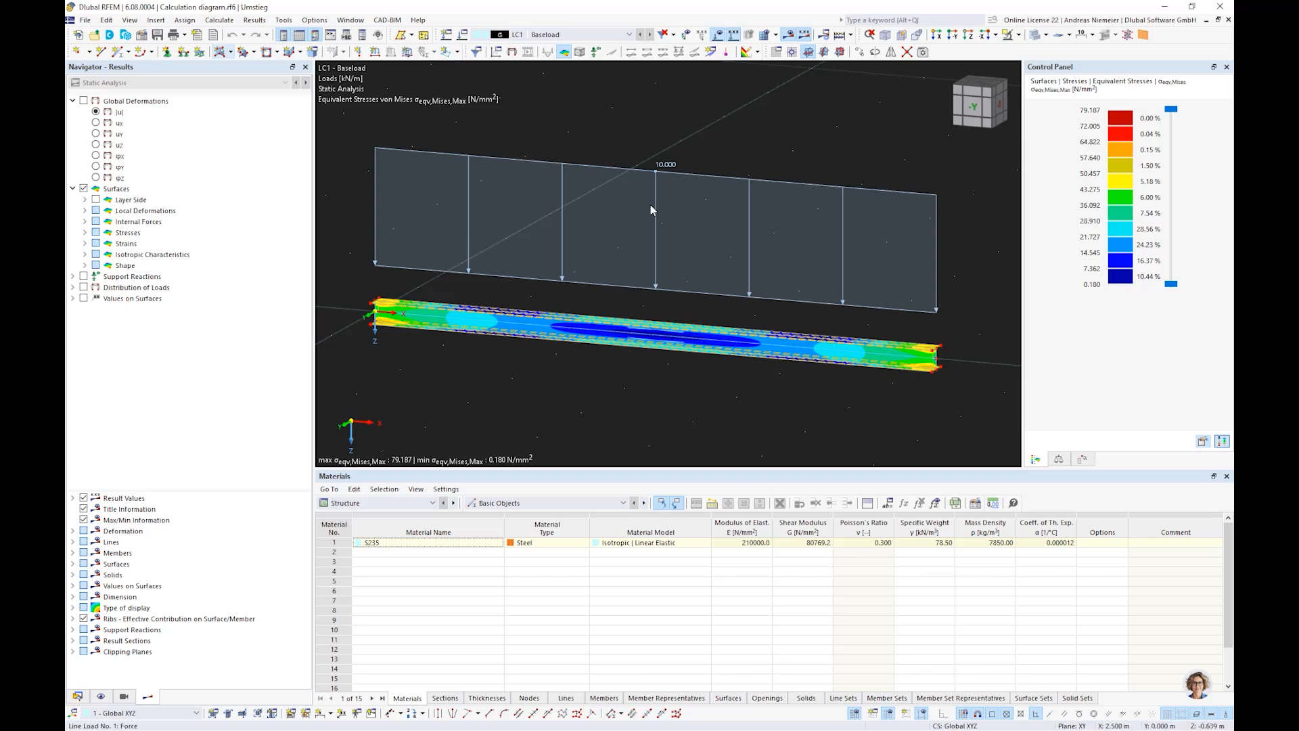
Hide the loads and the calculated results so that only the beam's surface model is displayed.
click(728, 35)
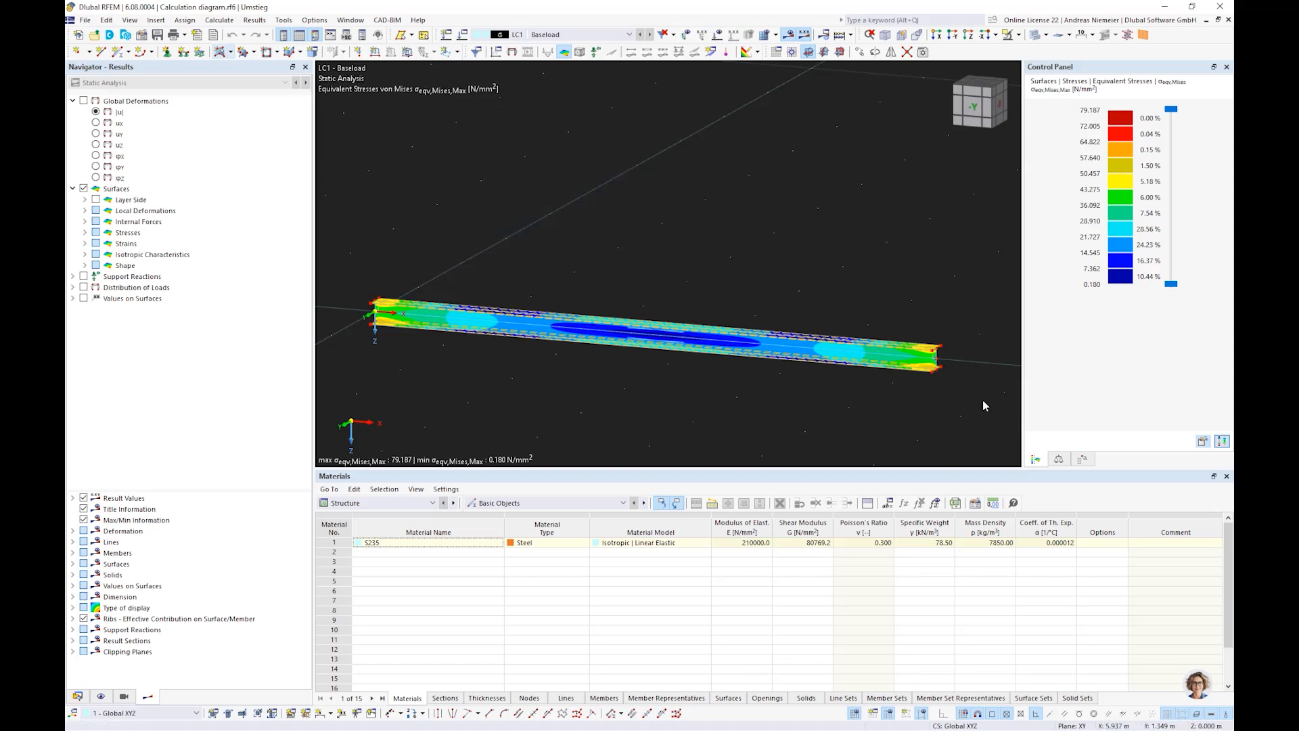
click(842, 36)
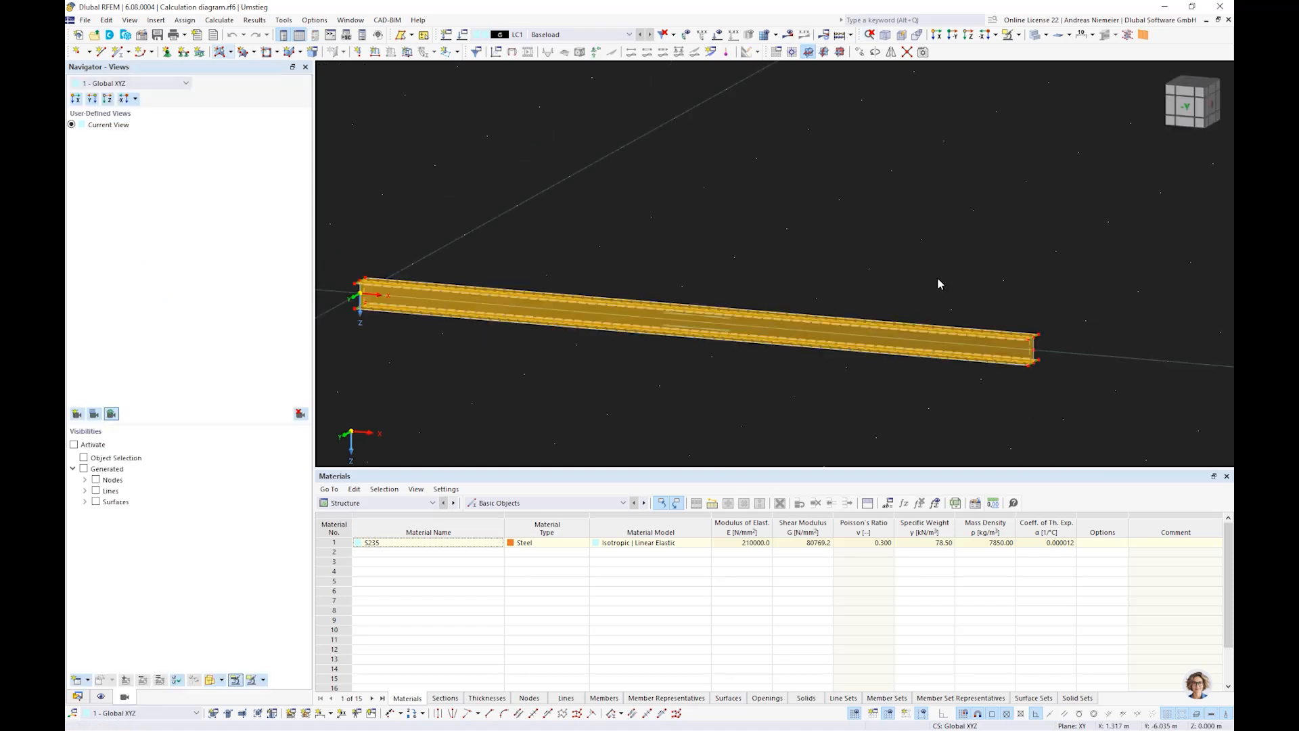
Check the thickness and material of the beam's web surface 3 and upper flange surface 1 without changing them.
scroll(1022, 324, up, 4)
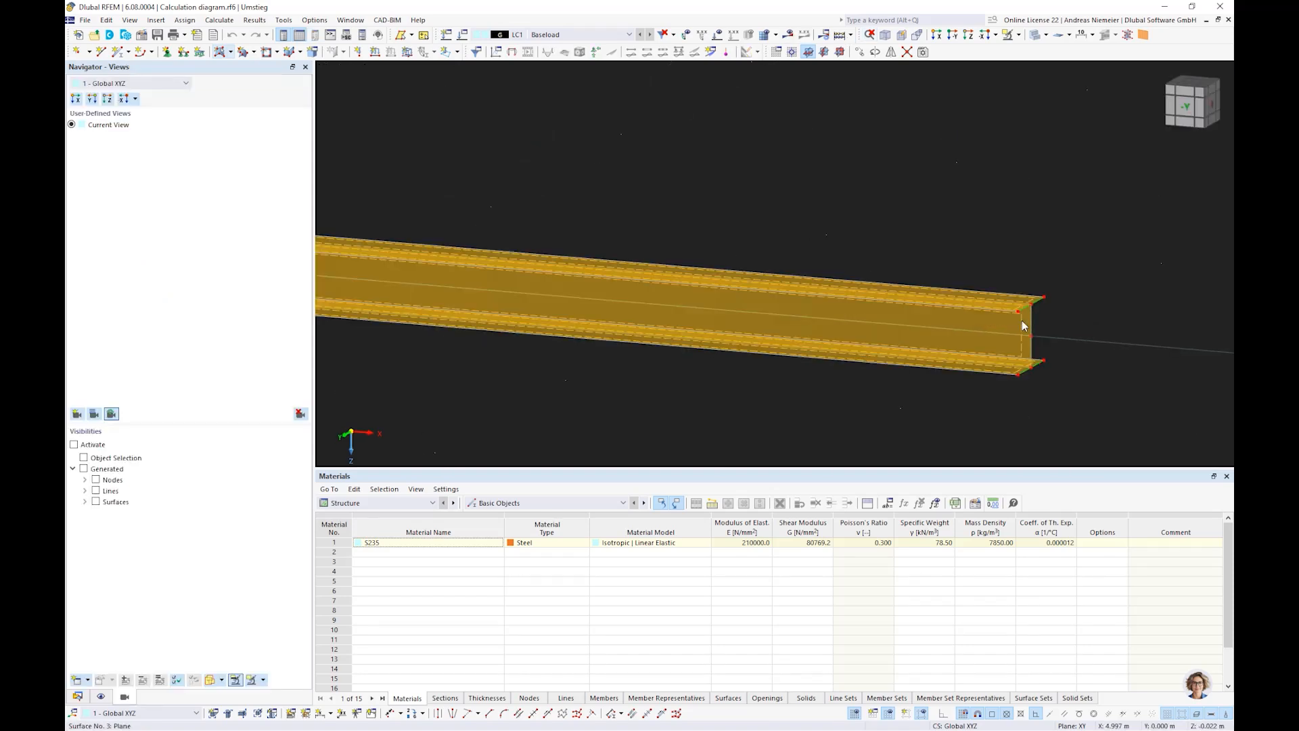
double_click(1028, 328)
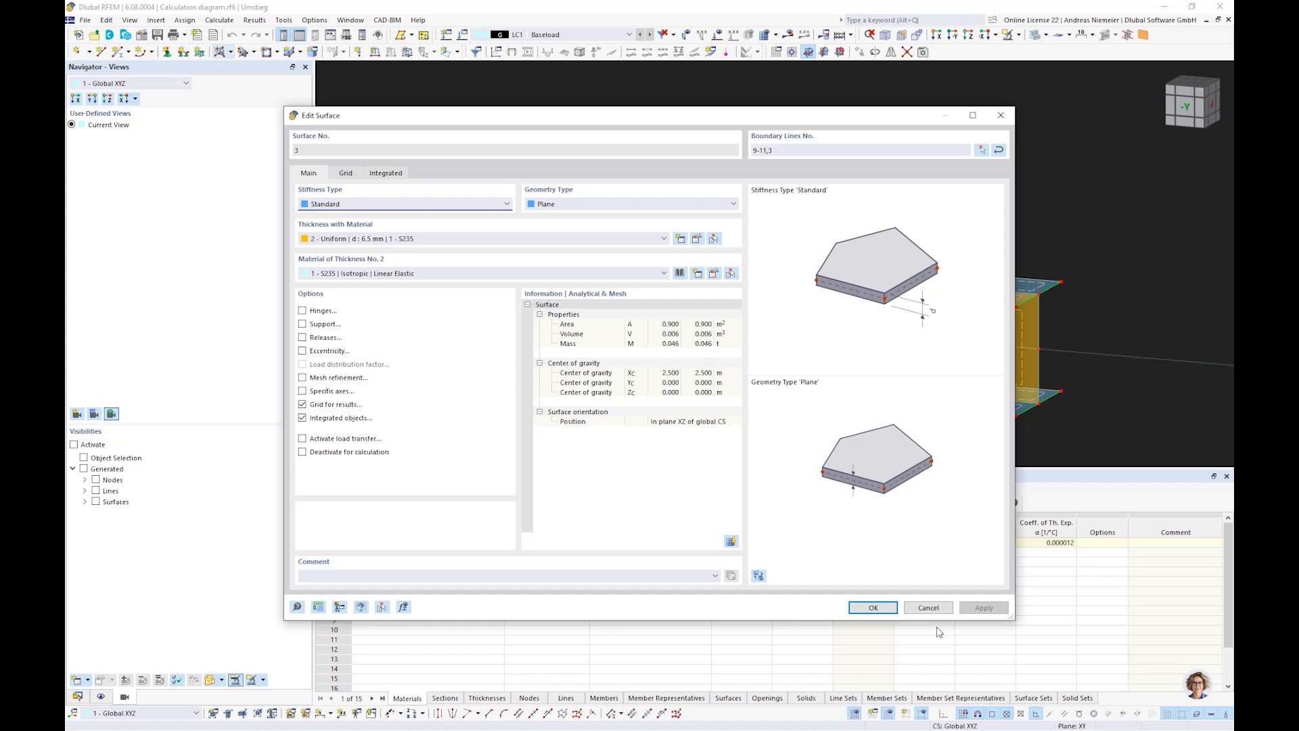
click(937, 607)
scroll(1082, 316, up, 5)
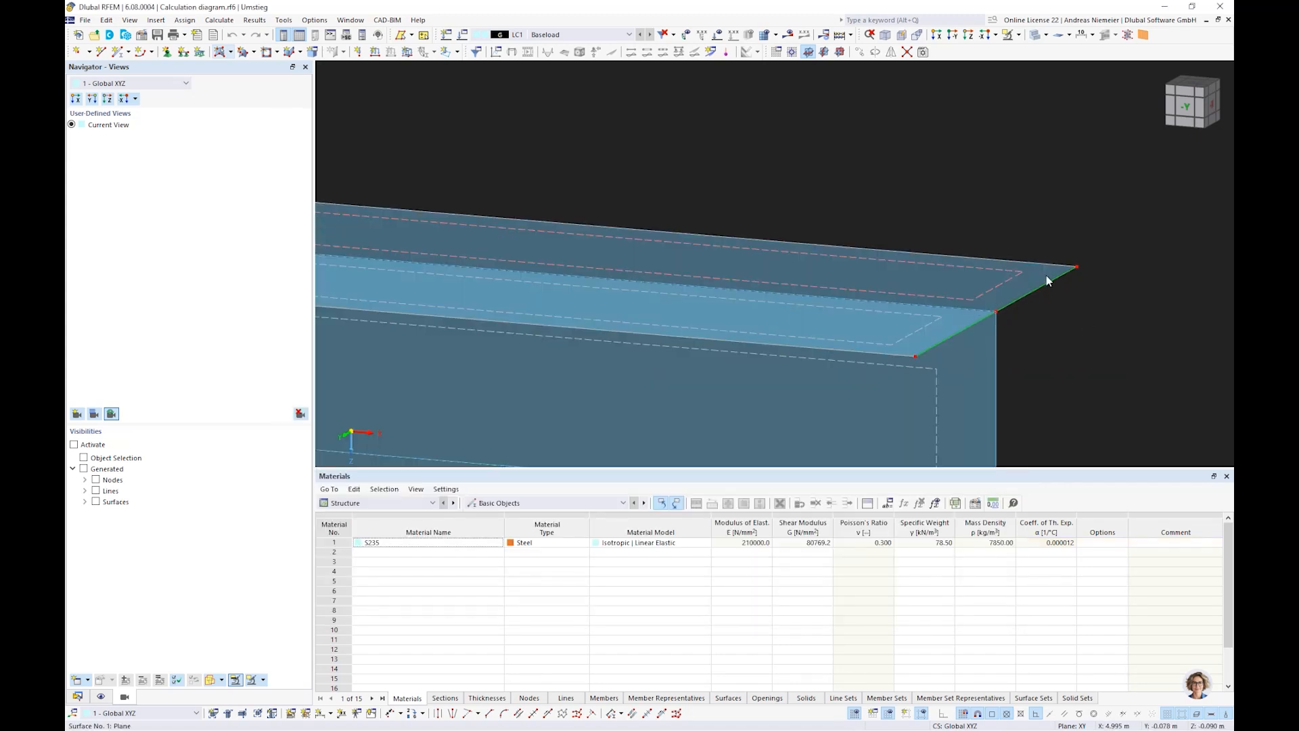
double_click(1046, 281)
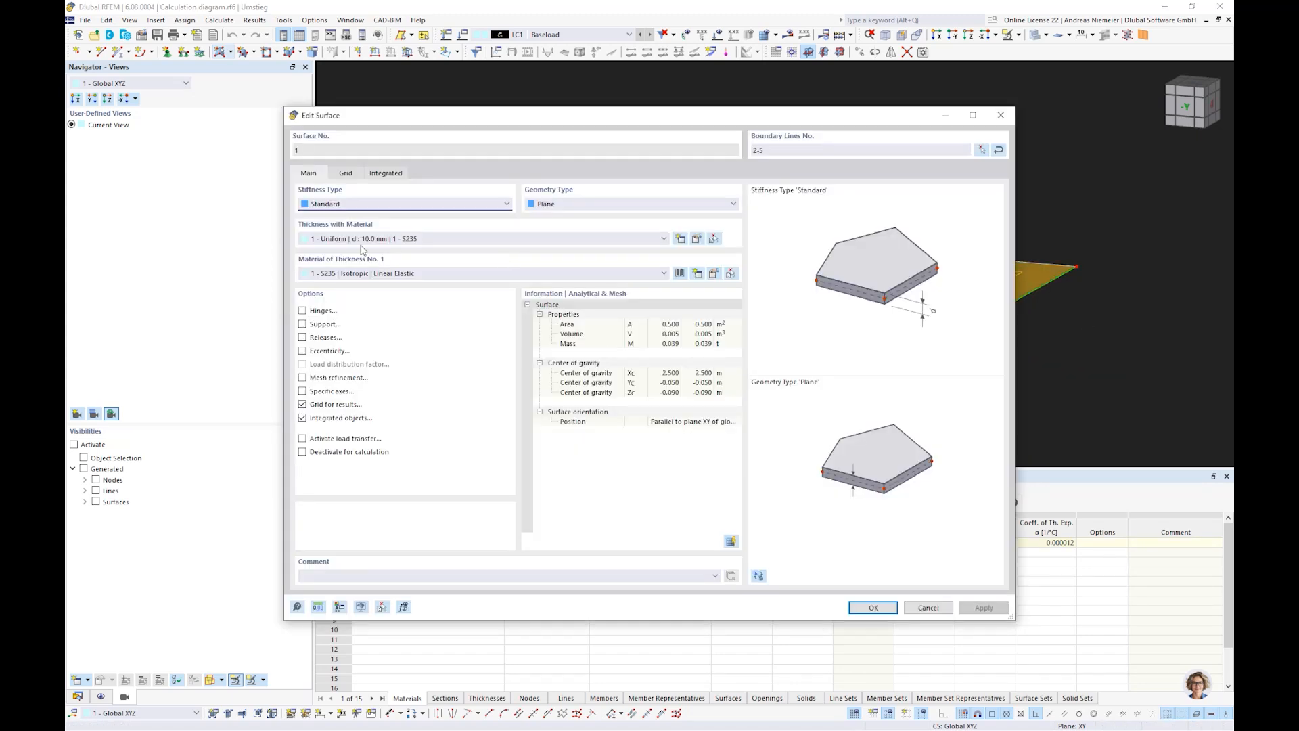
click(932, 607)
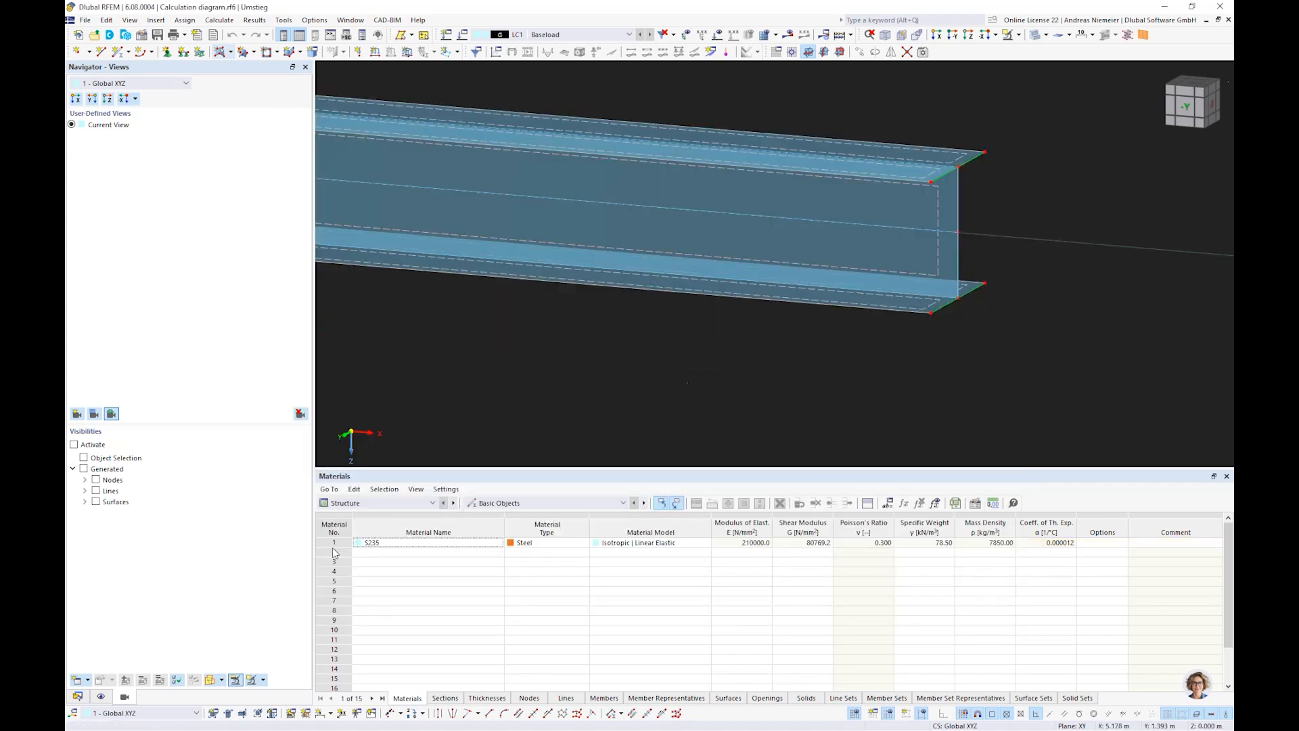
Turn on the display of types for lines to show the line supports at both ends of the beam.
click(100, 697)
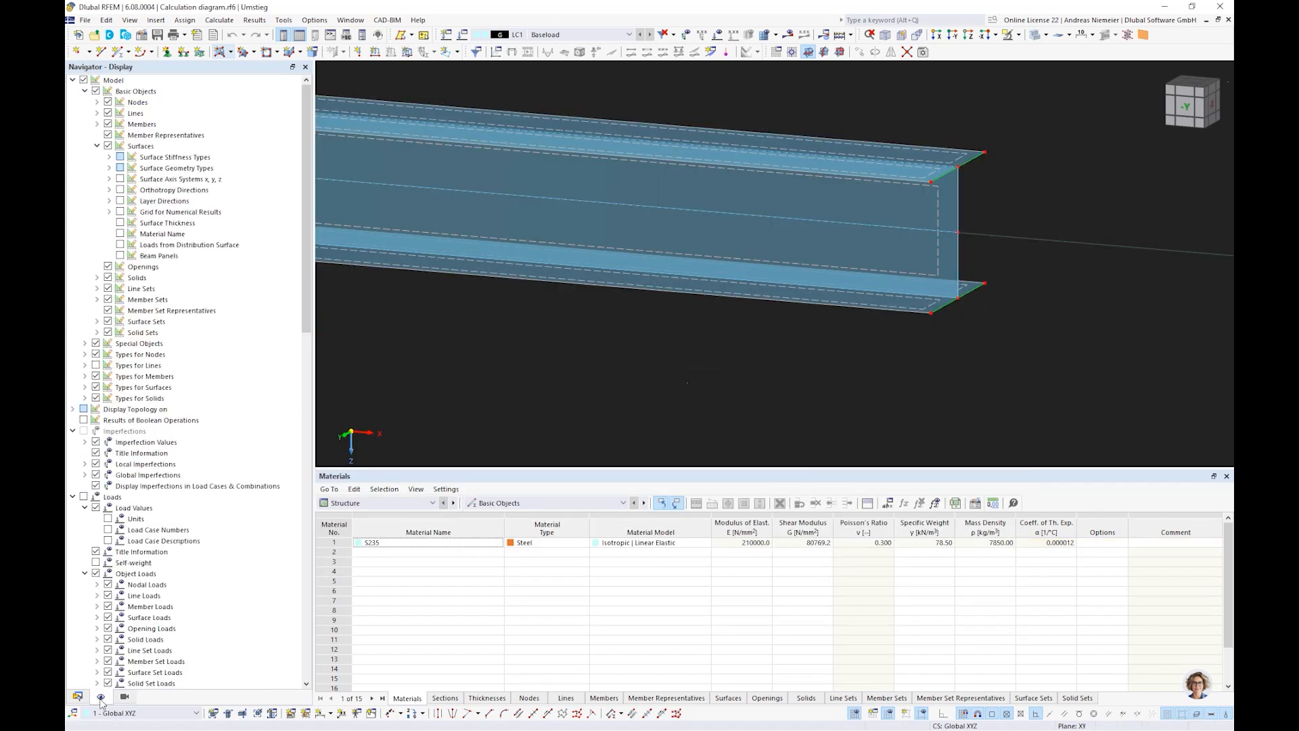
click(95, 365)
scroll(812, 303, down, 3)
middle_drag(812, 303, 962, 362)
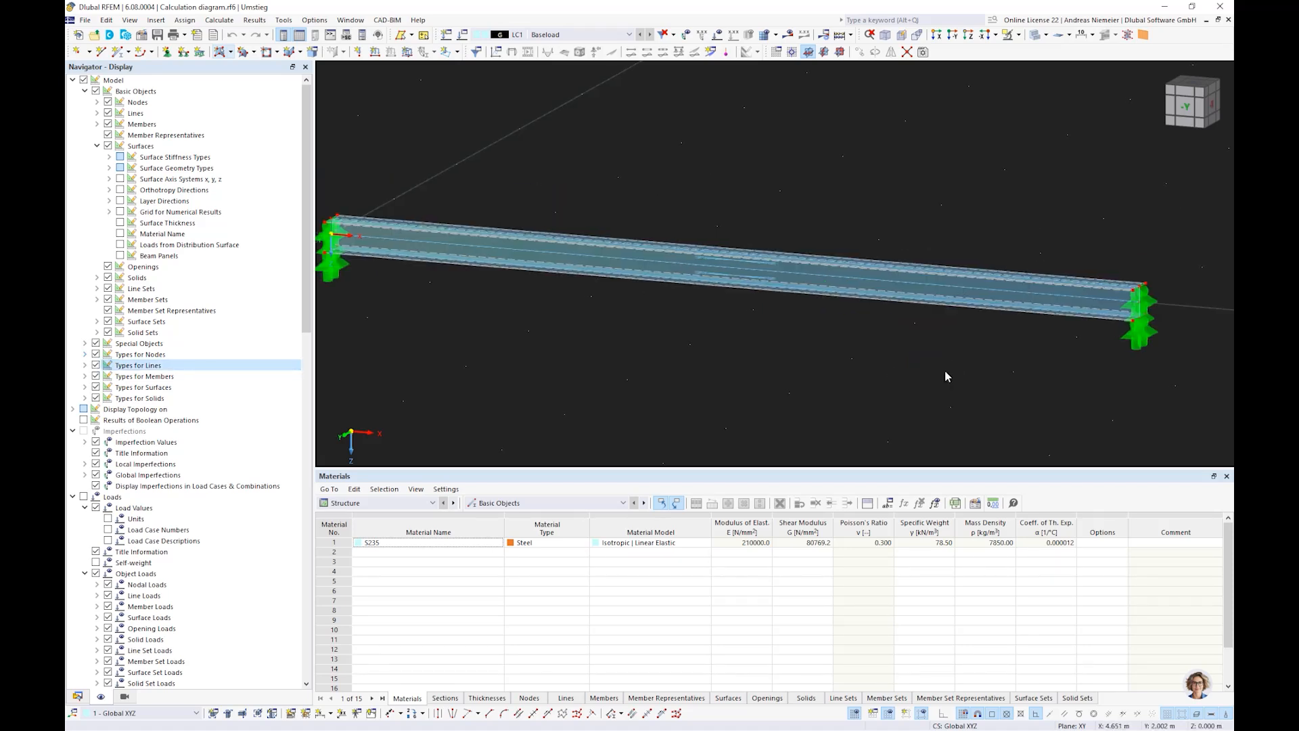
Hide the types for lines and display the calculated equivalent stresses on the beam surfaces.
click(96, 366)
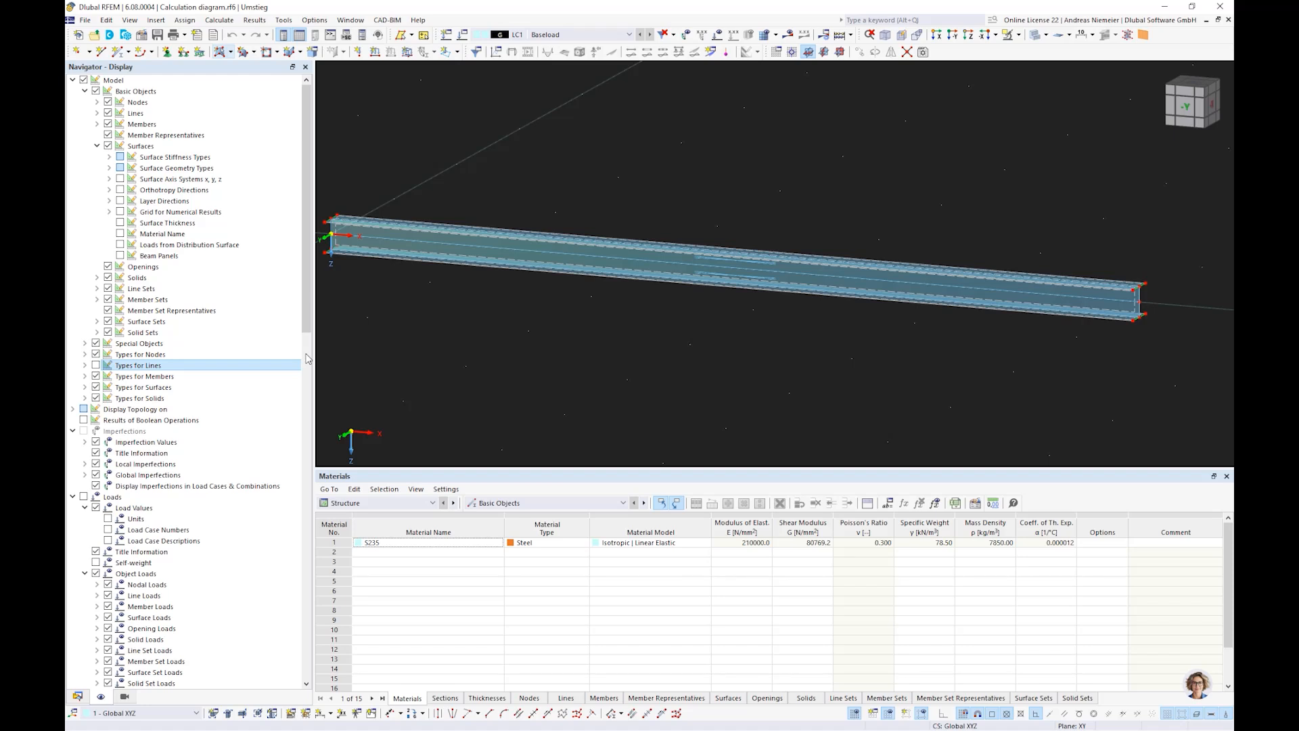
click(790, 35)
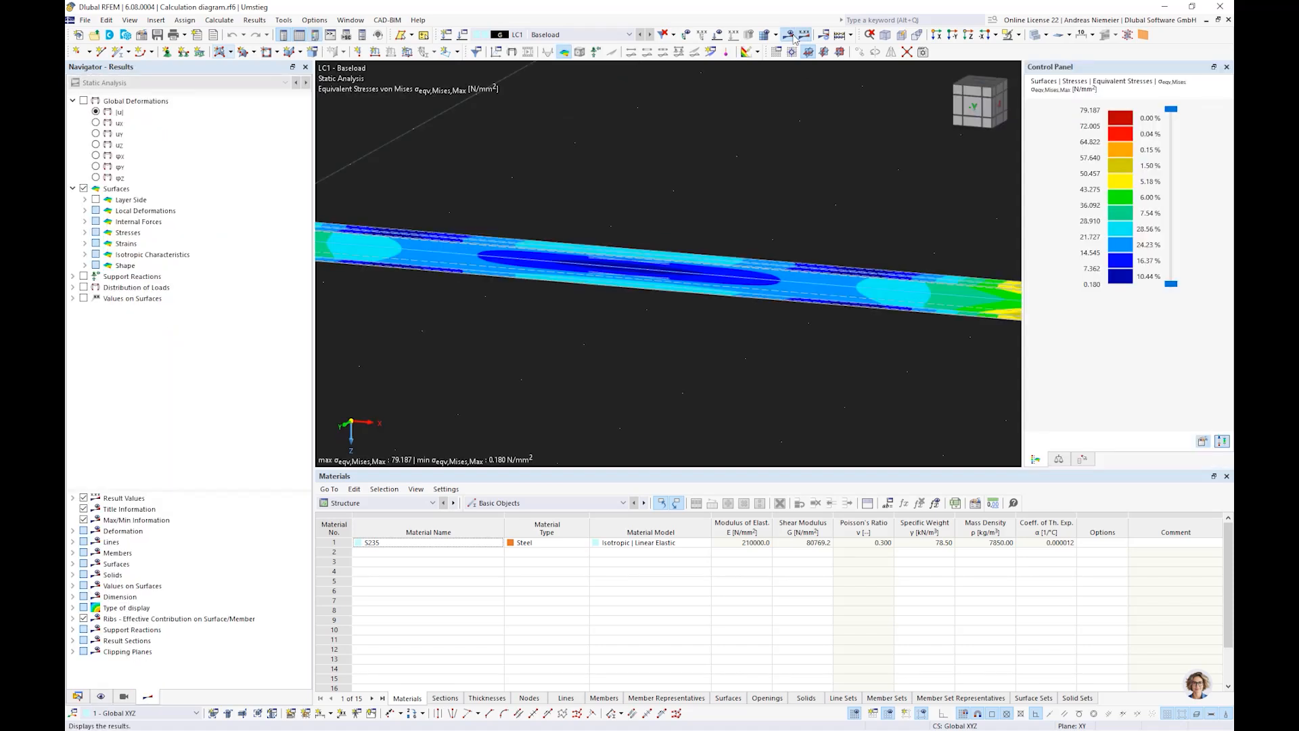
scroll(677, 293, down, 3)
scroll(675, 290, up, 1)
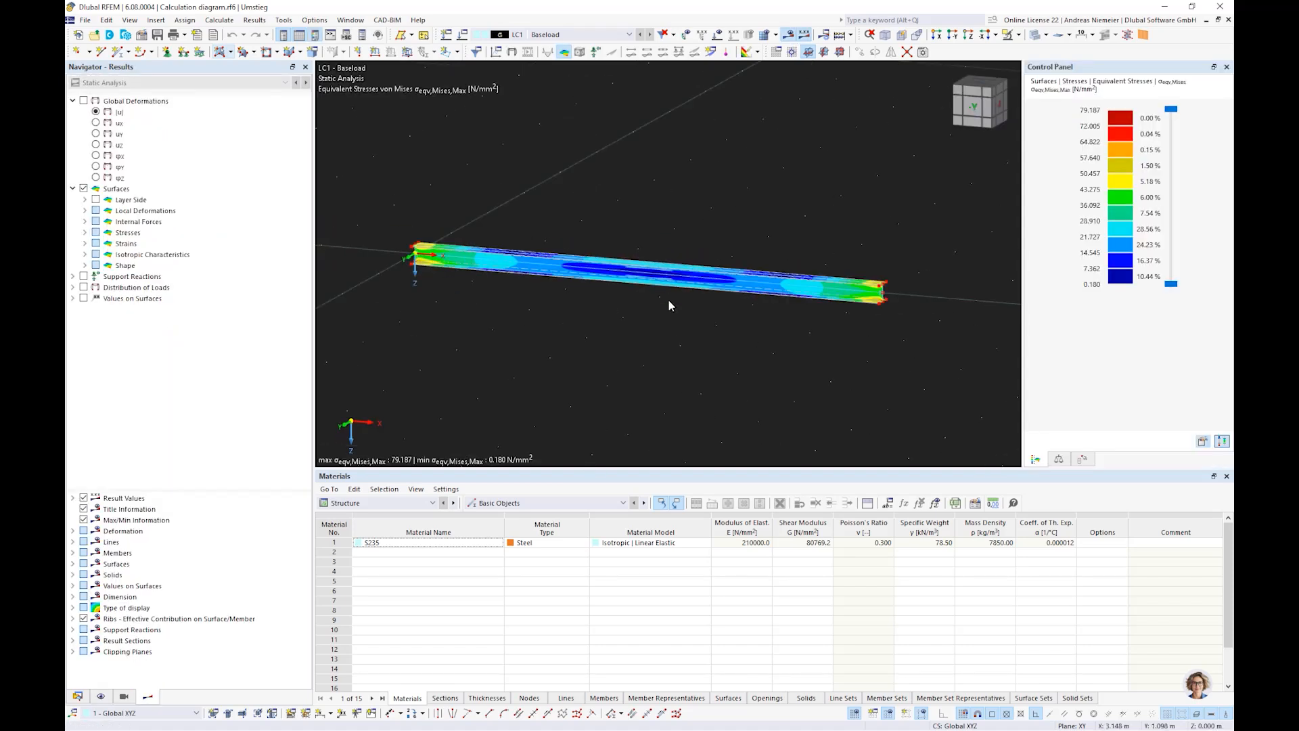
scroll(668, 294, up, 1)
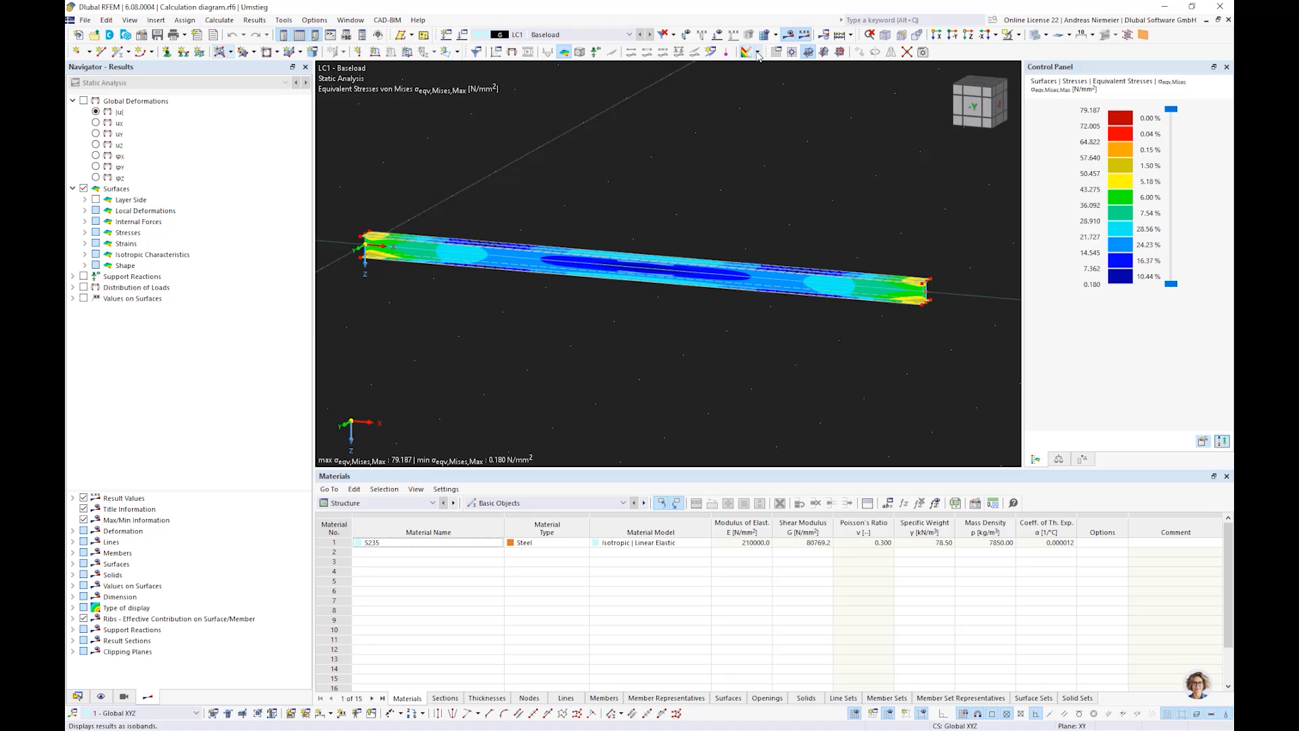
Show the line load of load case LC1 above the beam together with the stress results.
click(717, 34)
scroll(764, 383, down, 2)
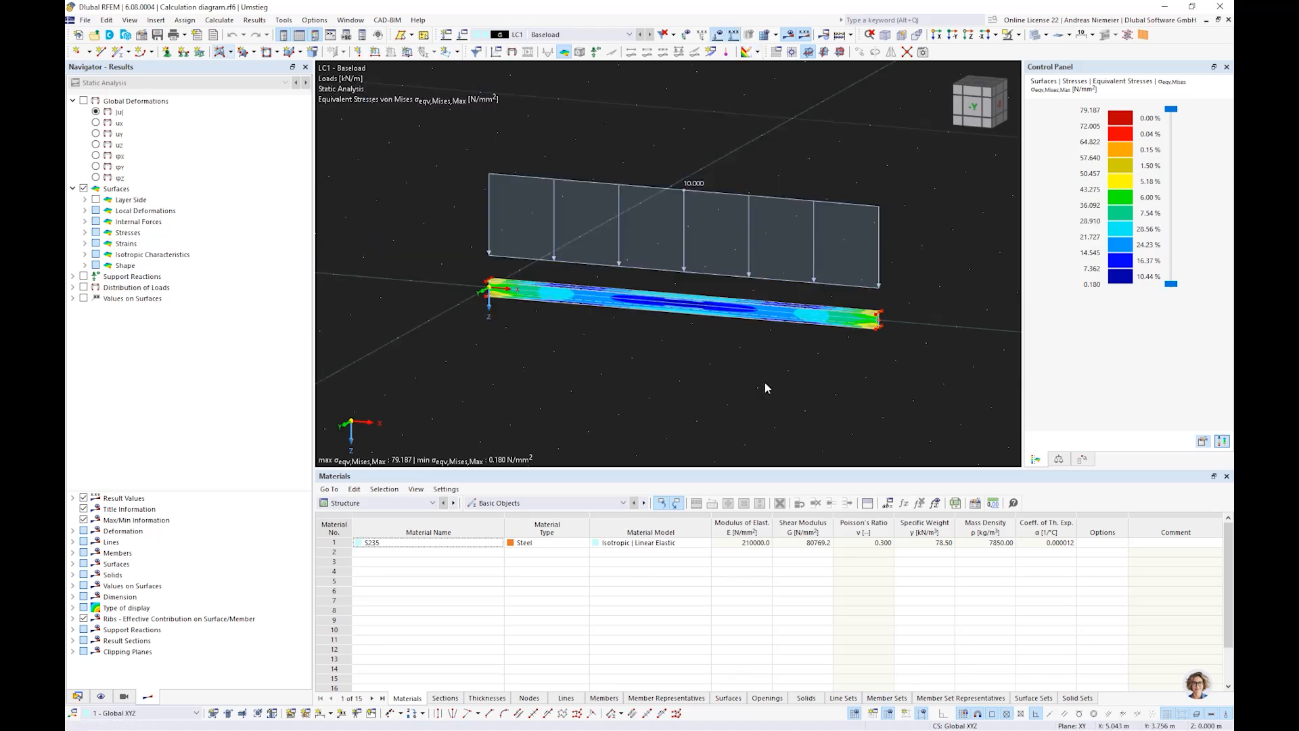
scroll(745, 377, up, 1)
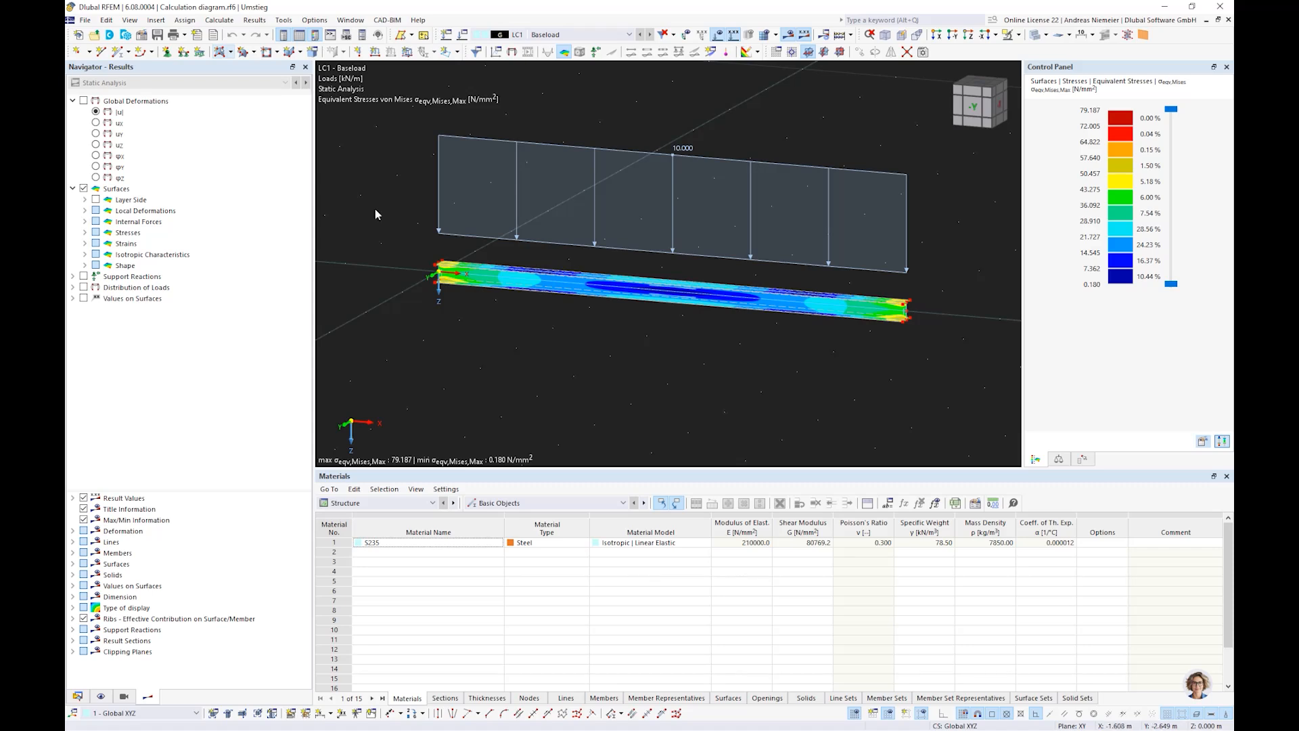
Activate the Nonlinear Material Behavior and Structure Stability add-ons in the model's base data.
click(144, 35)
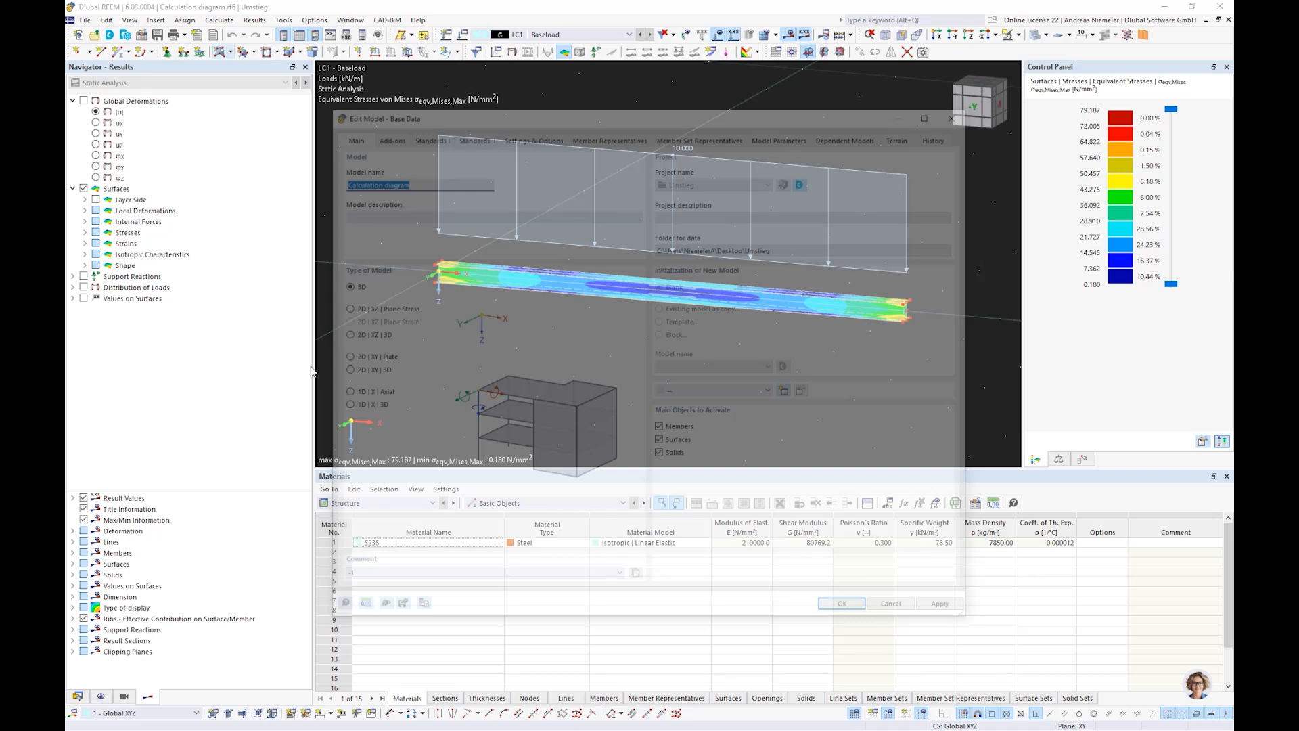
click(383, 134)
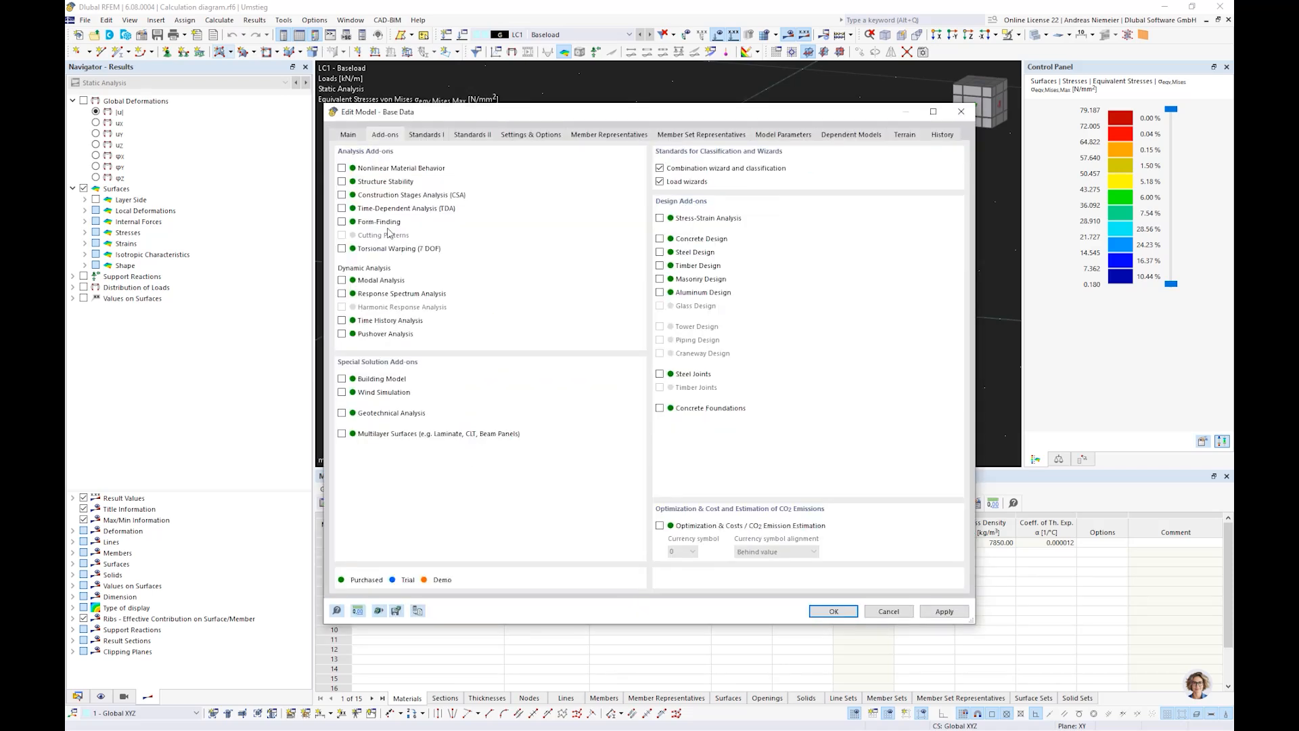
click(342, 168)
click(342, 182)
click(833, 611)
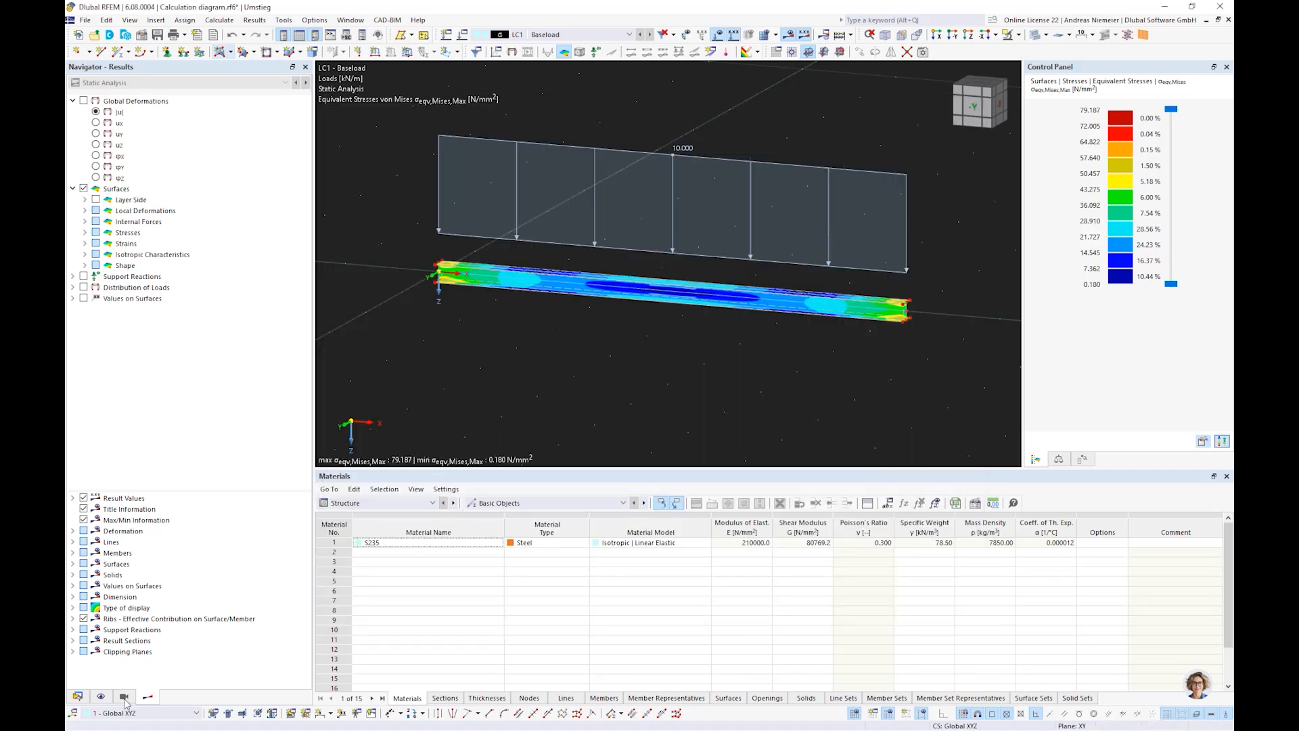
Change the material model of steel S235 to Isotropic | Nonlinear Elastic (Surfaces/Solids).
click(79, 697)
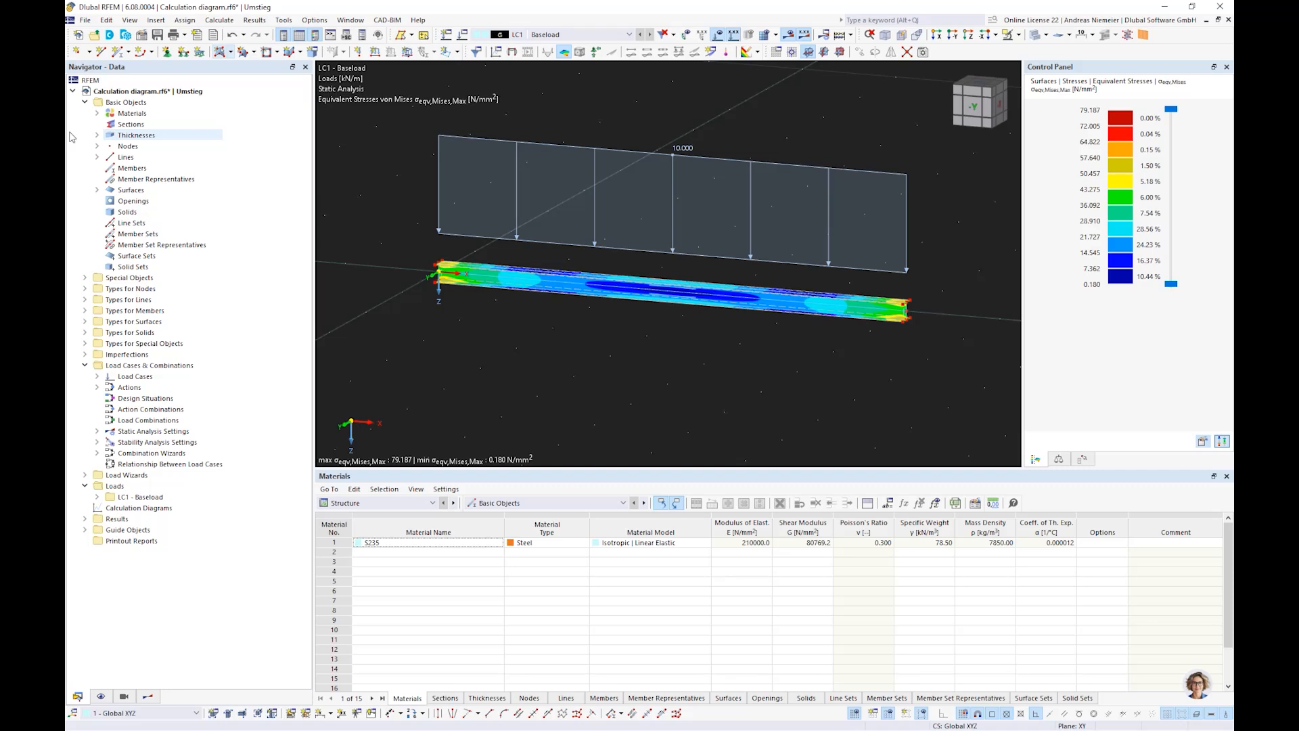
double_click(113, 116)
double_click(142, 125)
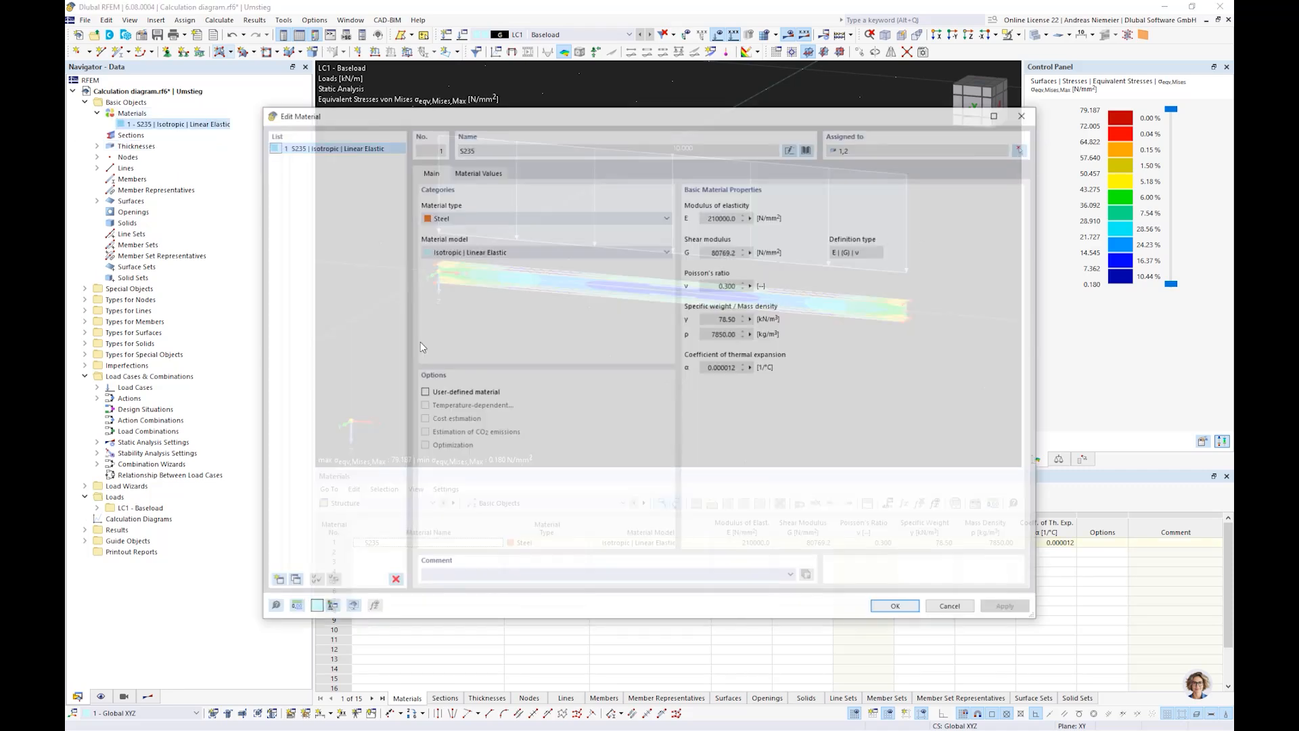
click(477, 252)
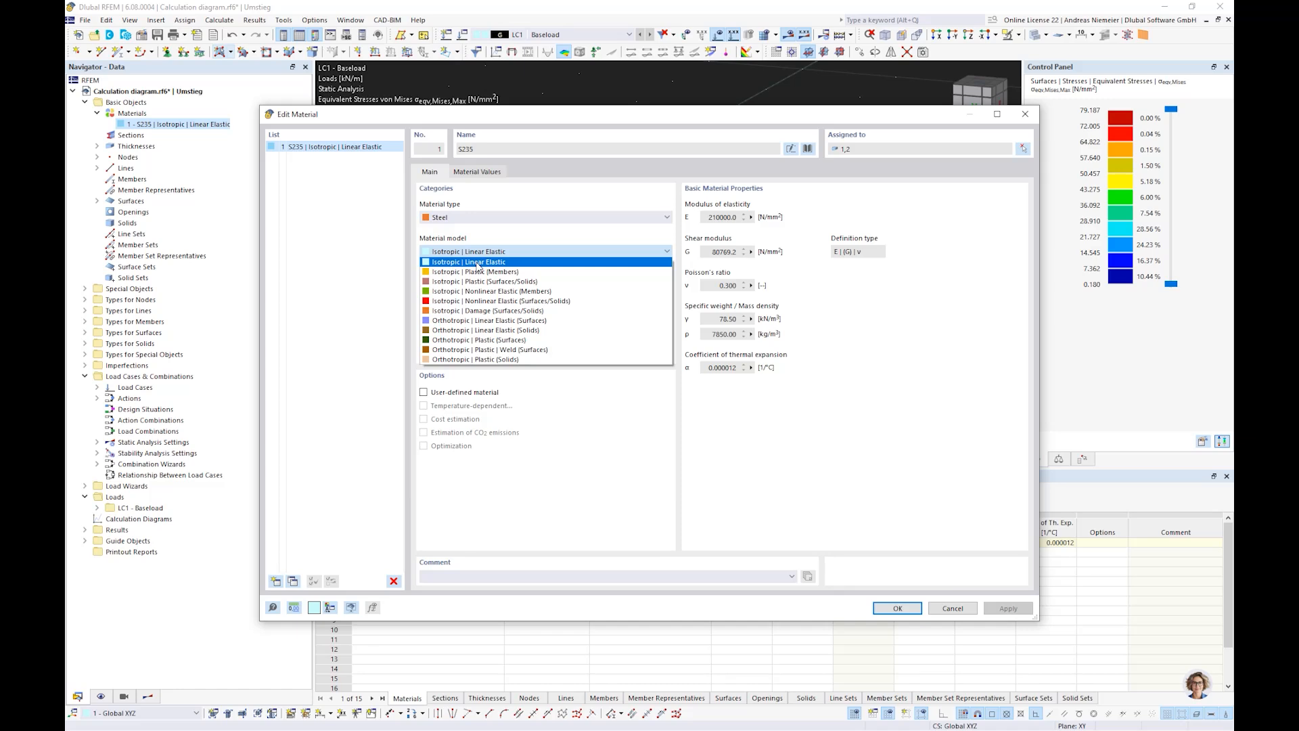
click(484, 301)
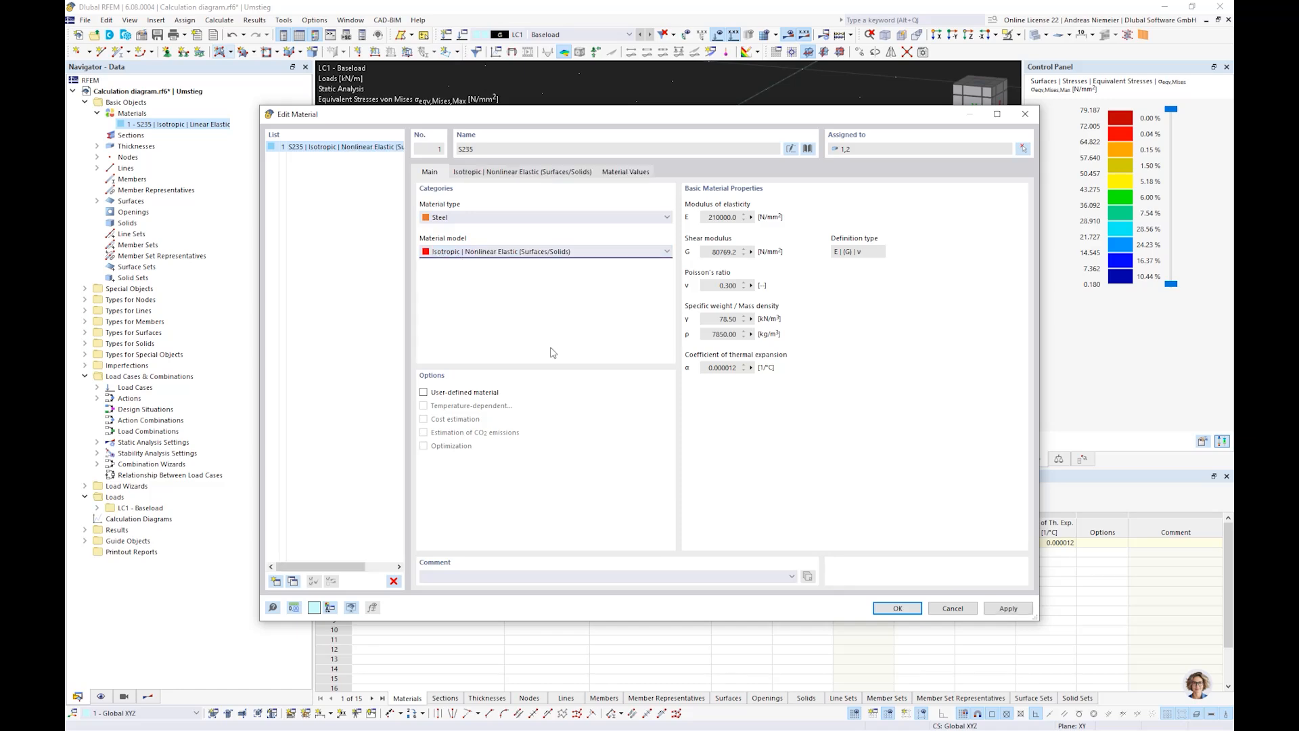
Check the elastic moduli and yield strength of the nonlinear elastic model and accept the material change.
click(523, 173)
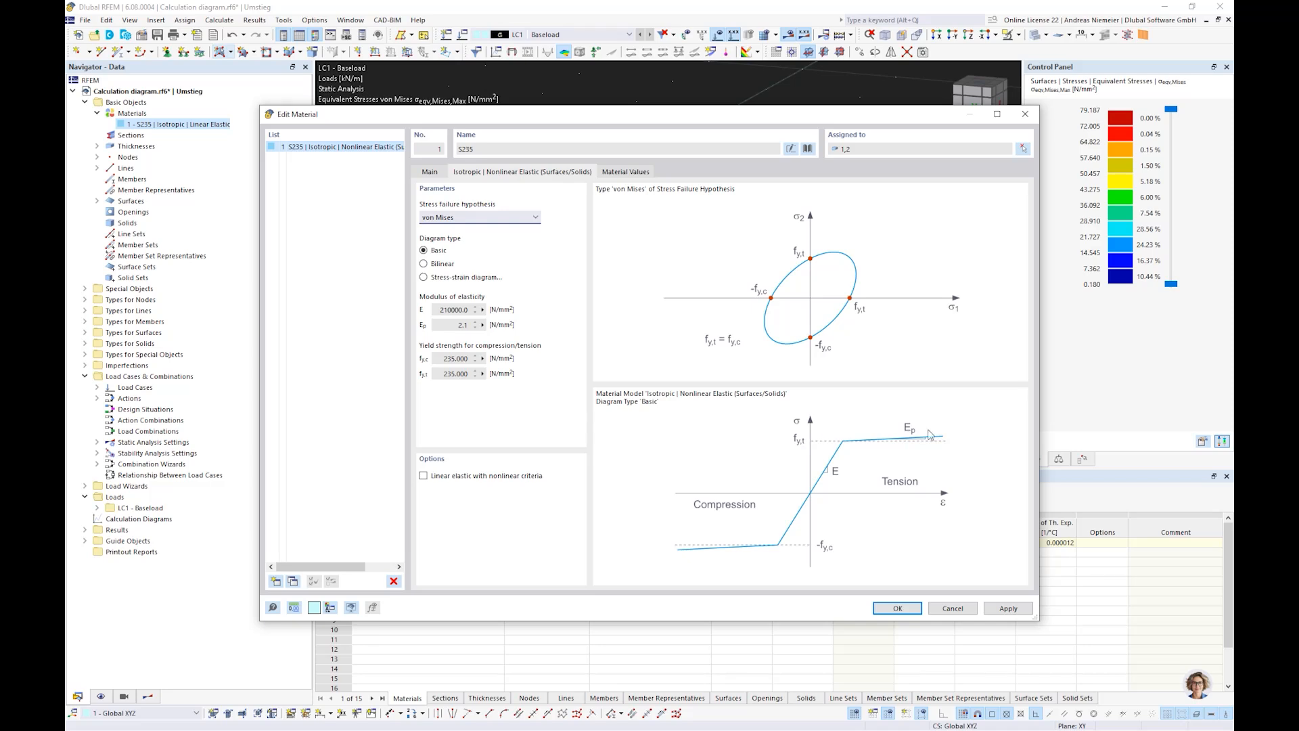
drag(447, 310, 466, 310)
click(458, 329)
double_click(447, 359)
click(898, 609)
click(700, 433)
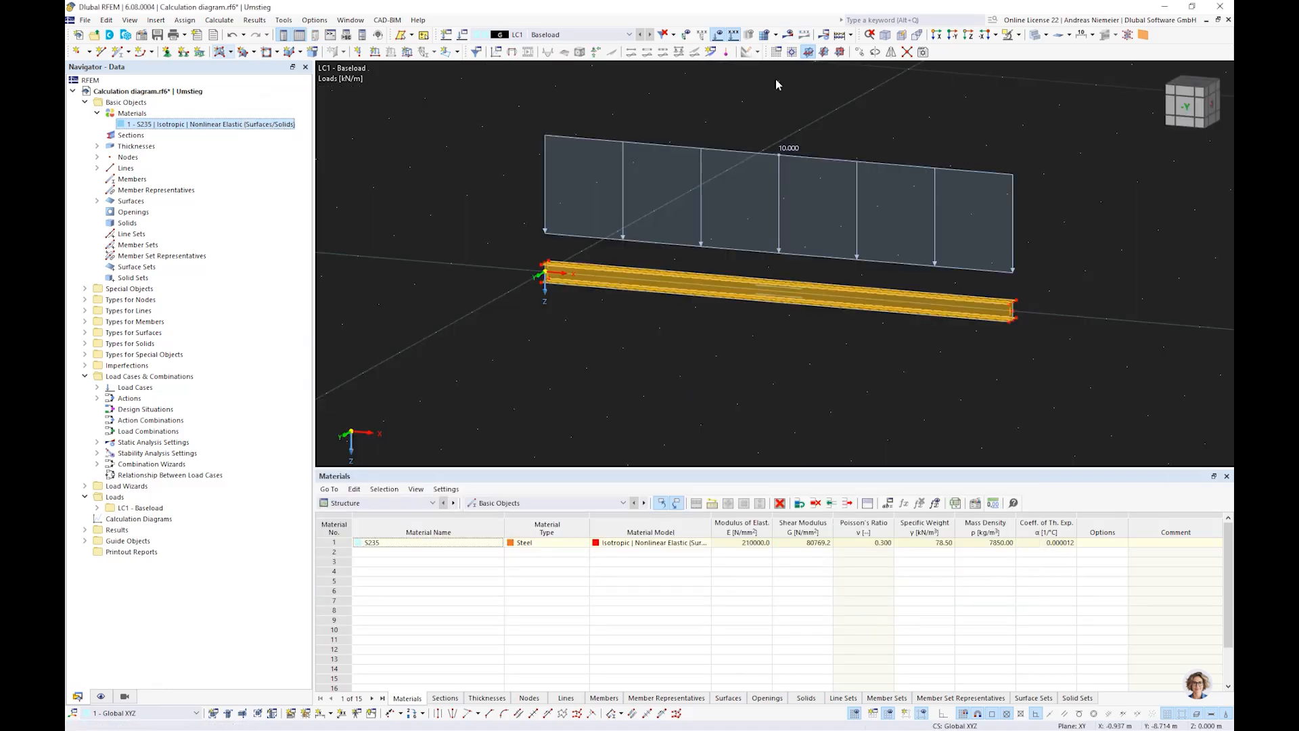
Recalculate LC1 with the nonlinear material to display the beam stresses, and close the results summary table.
click(786, 34)
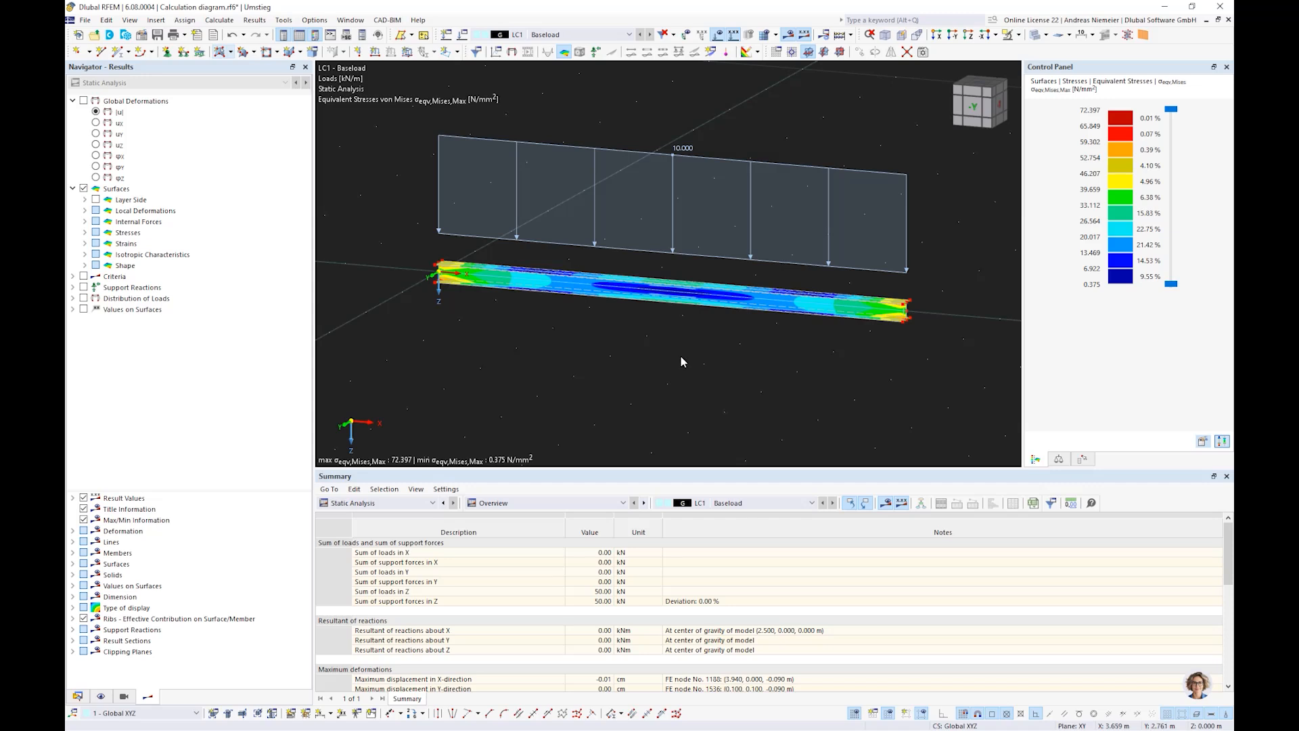
click(1227, 476)
scroll(686, 454, up, 1)
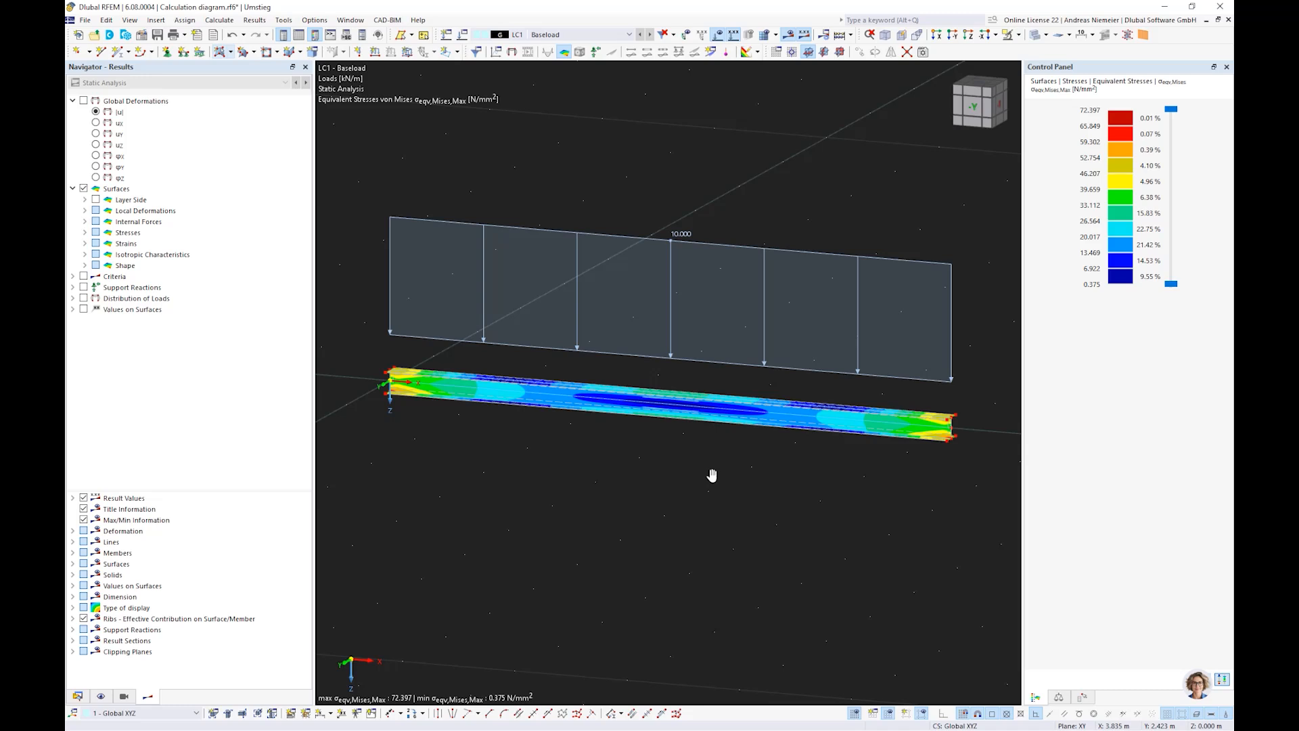
scroll(684, 455, up, 1)
scroll(684, 455, down, 2)
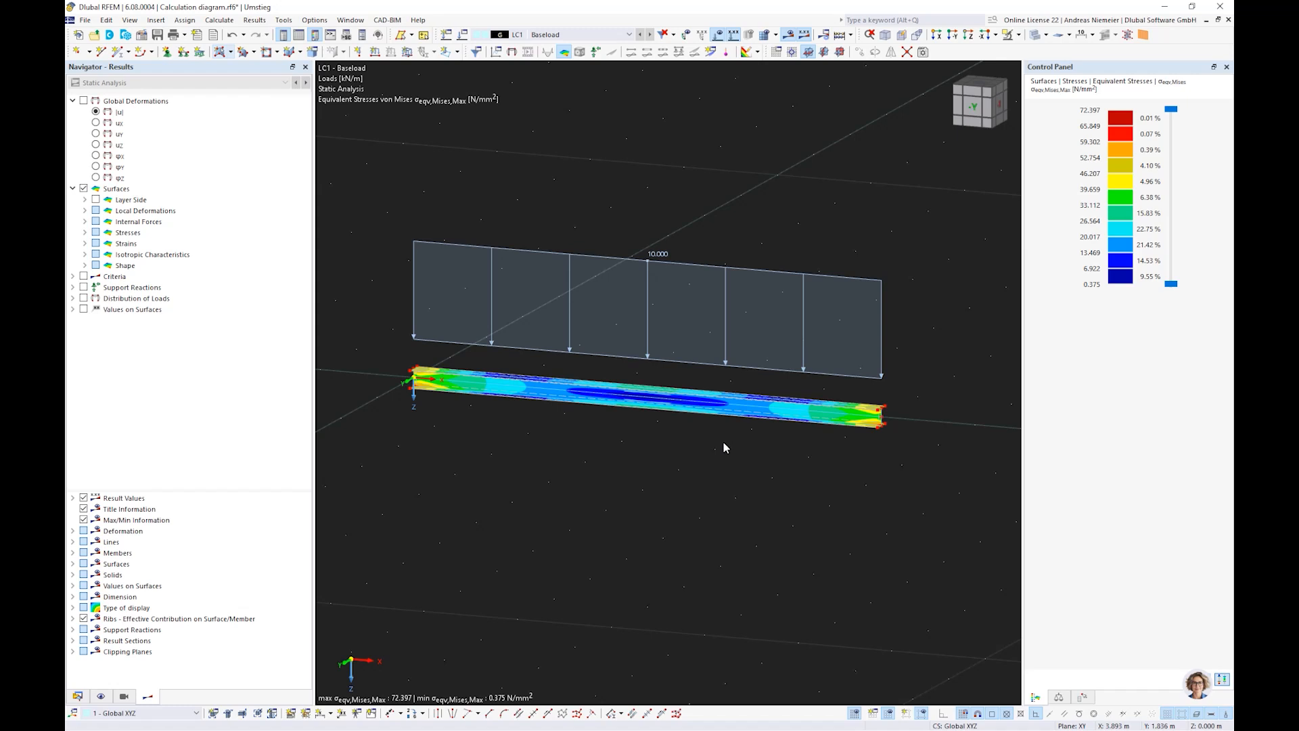
Enable the critical load calculation for LC1 and set stability settings ST1 to Incremental method without eigenvalue analysis (non-linear).
click(464, 35)
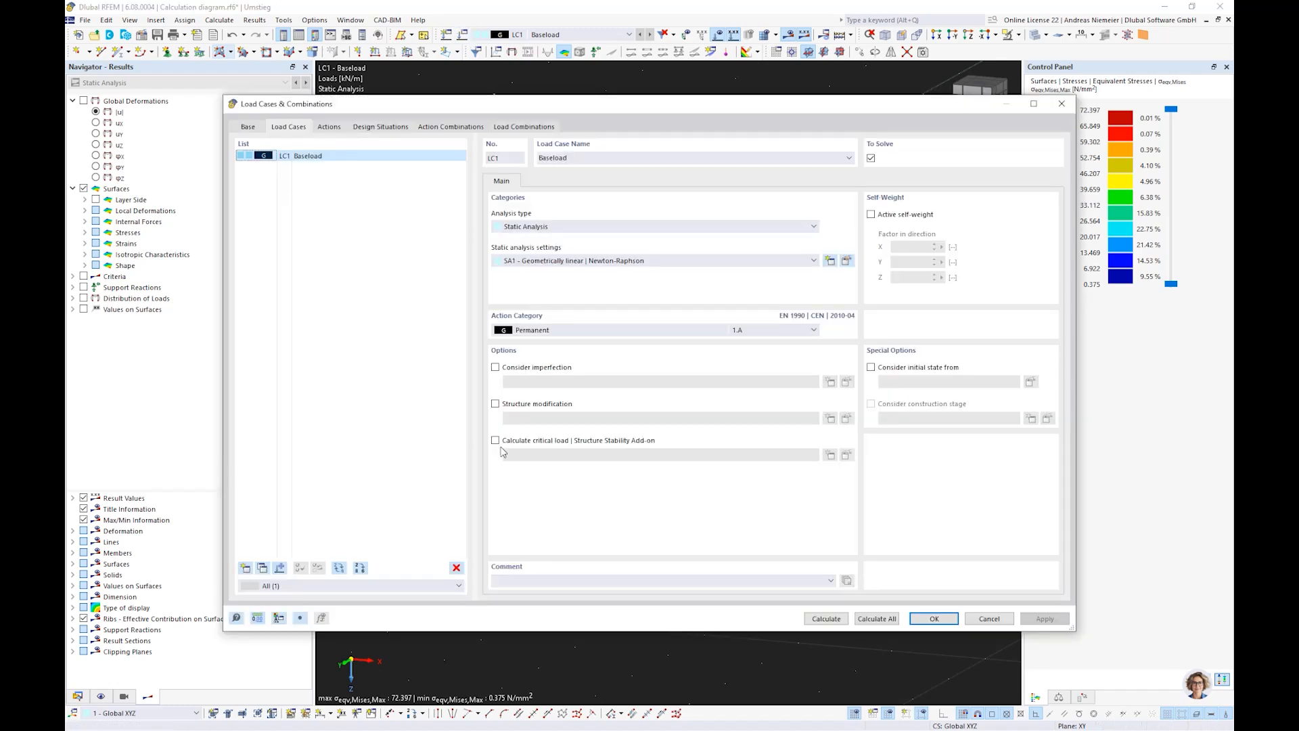
click(504, 441)
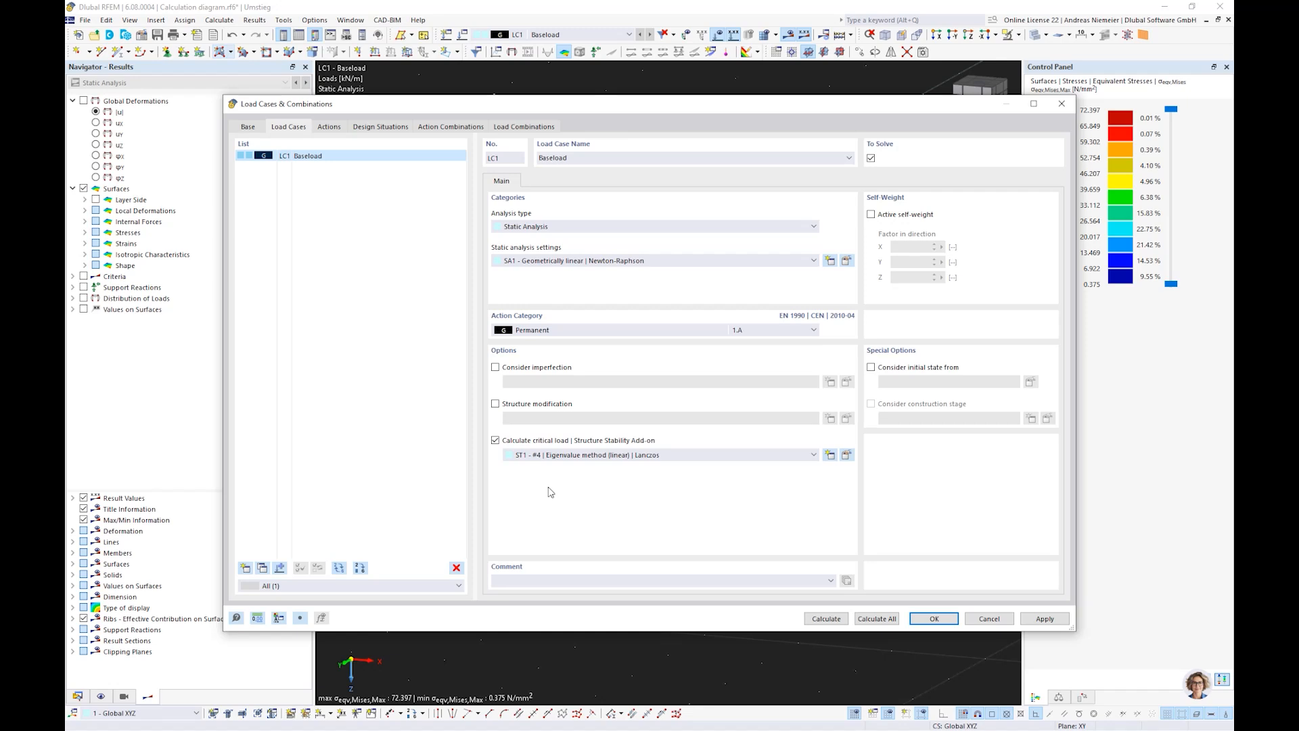
click(846, 455)
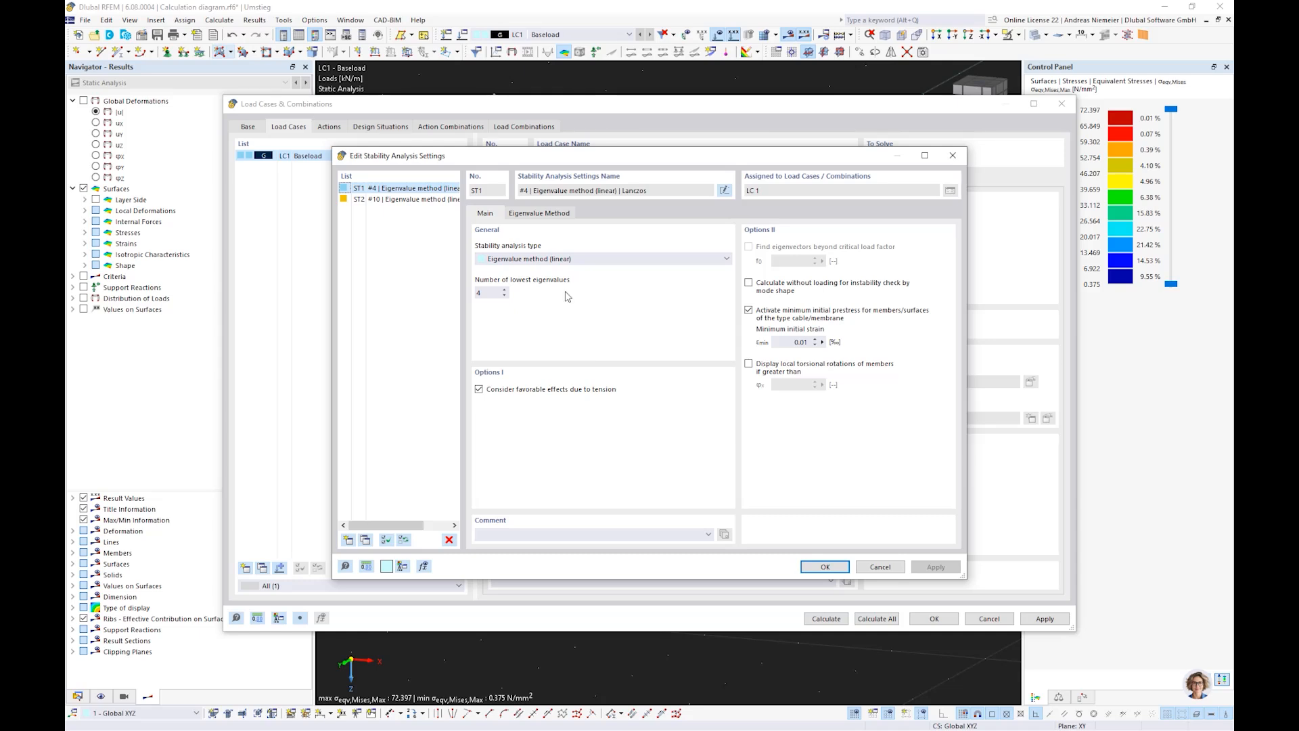
click(564, 259)
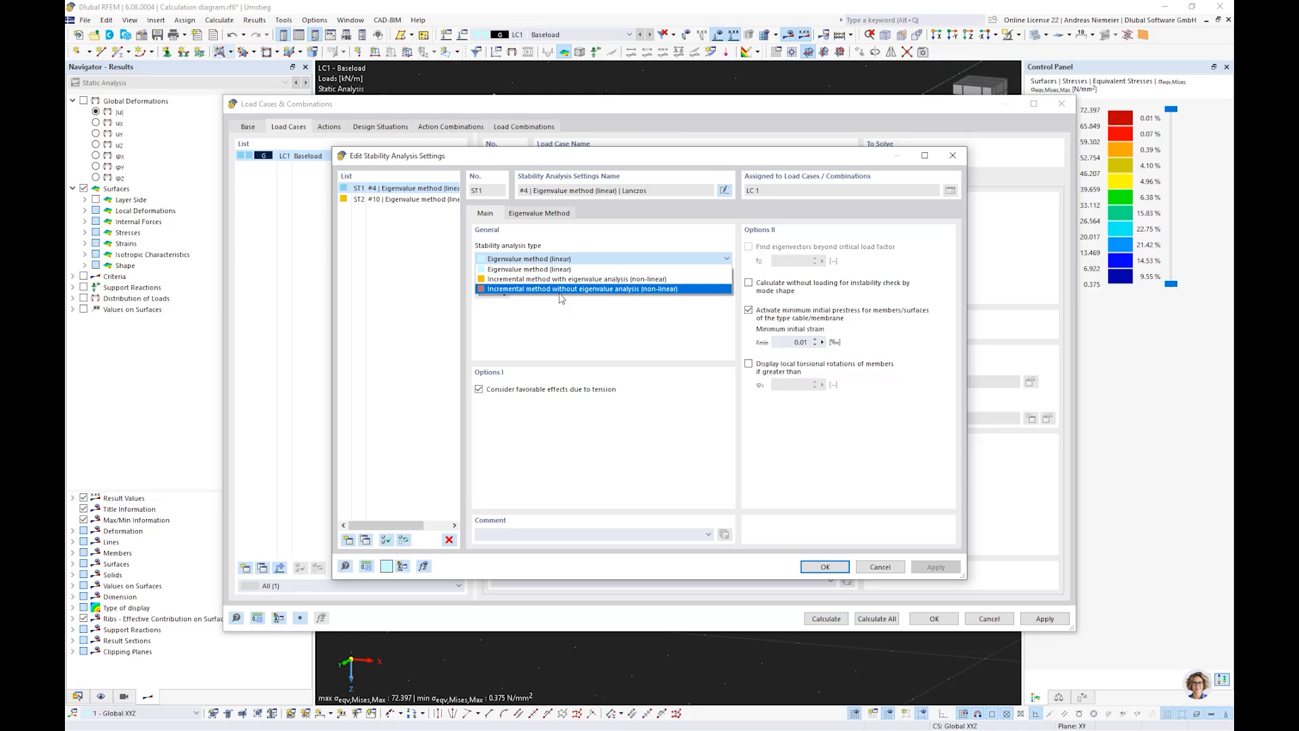
click(558, 289)
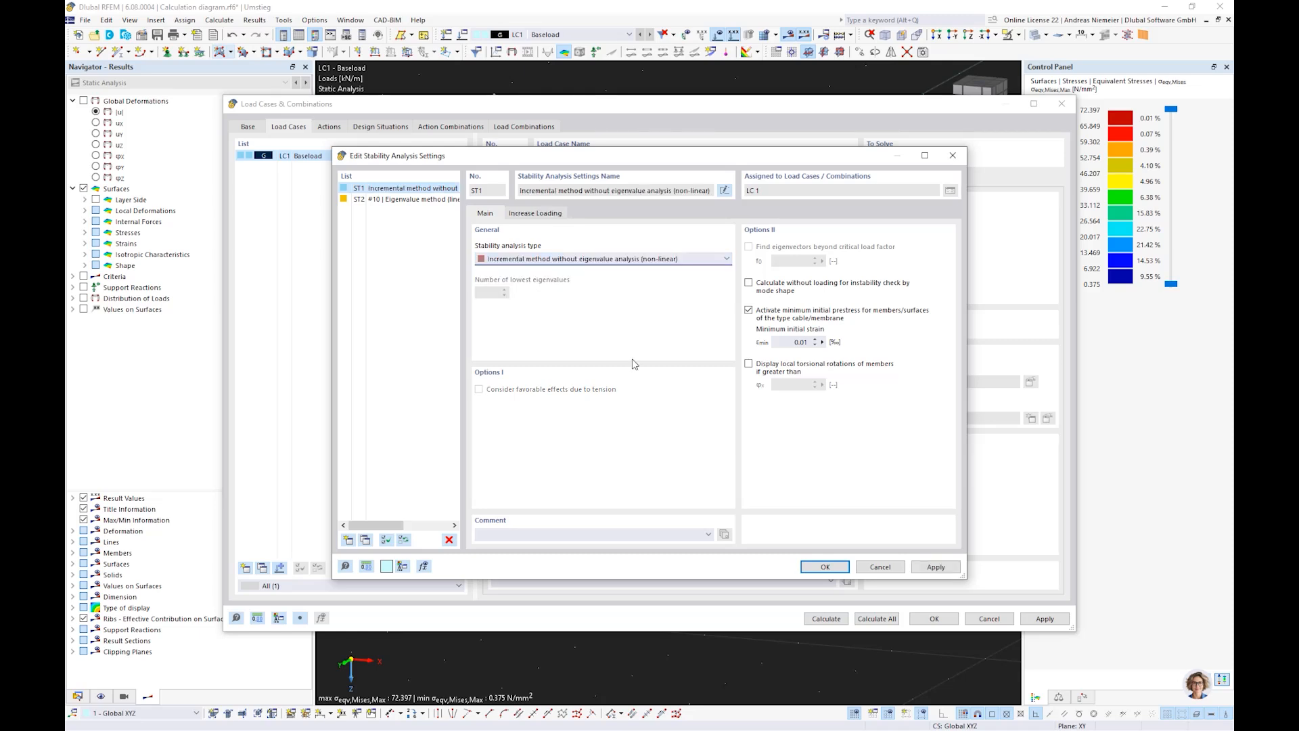
Set the load factor increment to 1.000, refinement of the last increment to 5 and maximum number of load increments to 10.
click(539, 214)
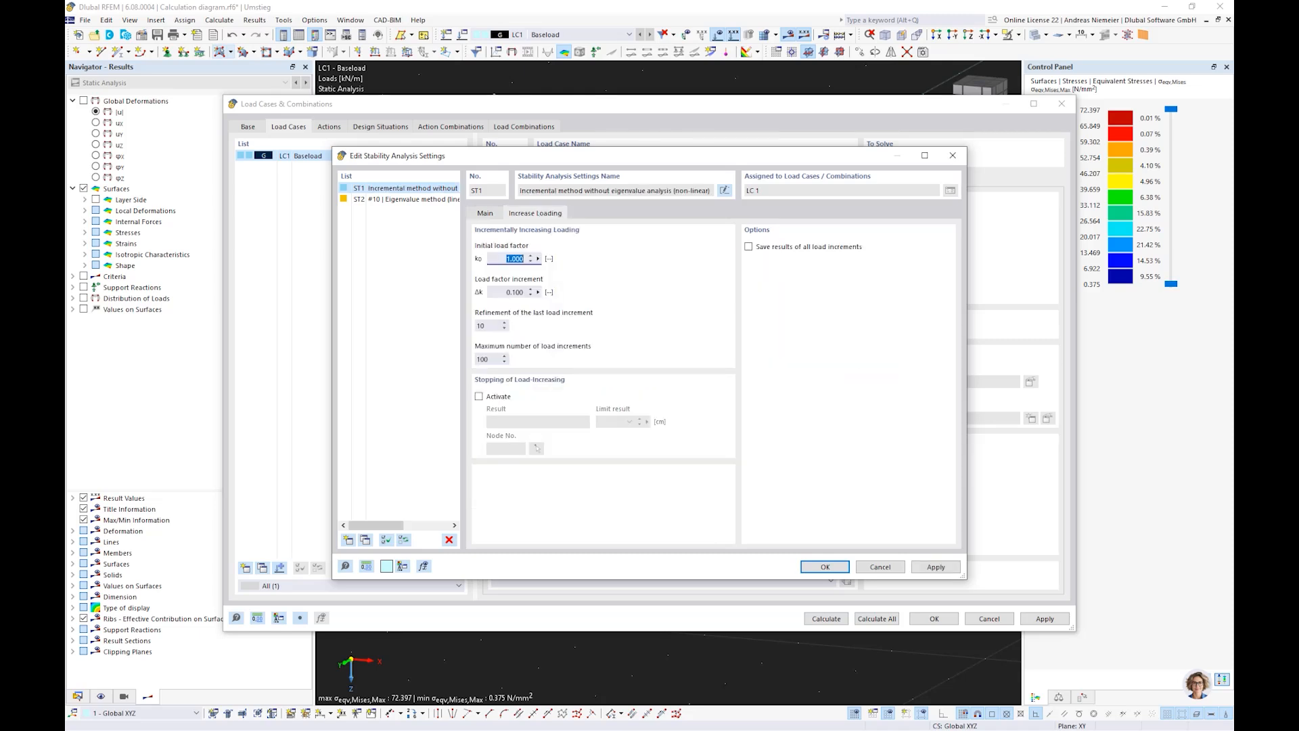
key(Tab)
text(1)
key(Tab)
text(5)
key(Tab)
text(10)
Activate stopping of load increasing at a displacement u of 15 cm for any node and save results of all load increments.
click(479, 396)
click(624, 422)
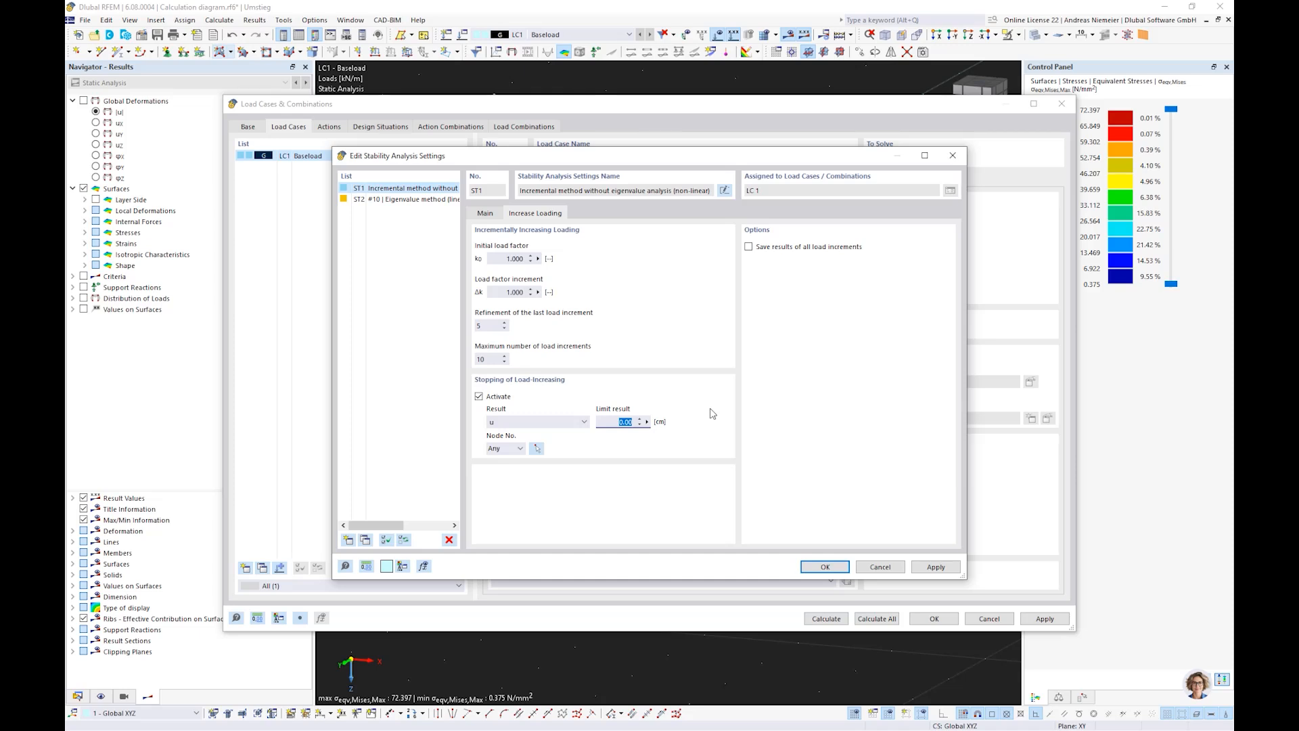
text(15)
click(758, 248)
click(800, 564)
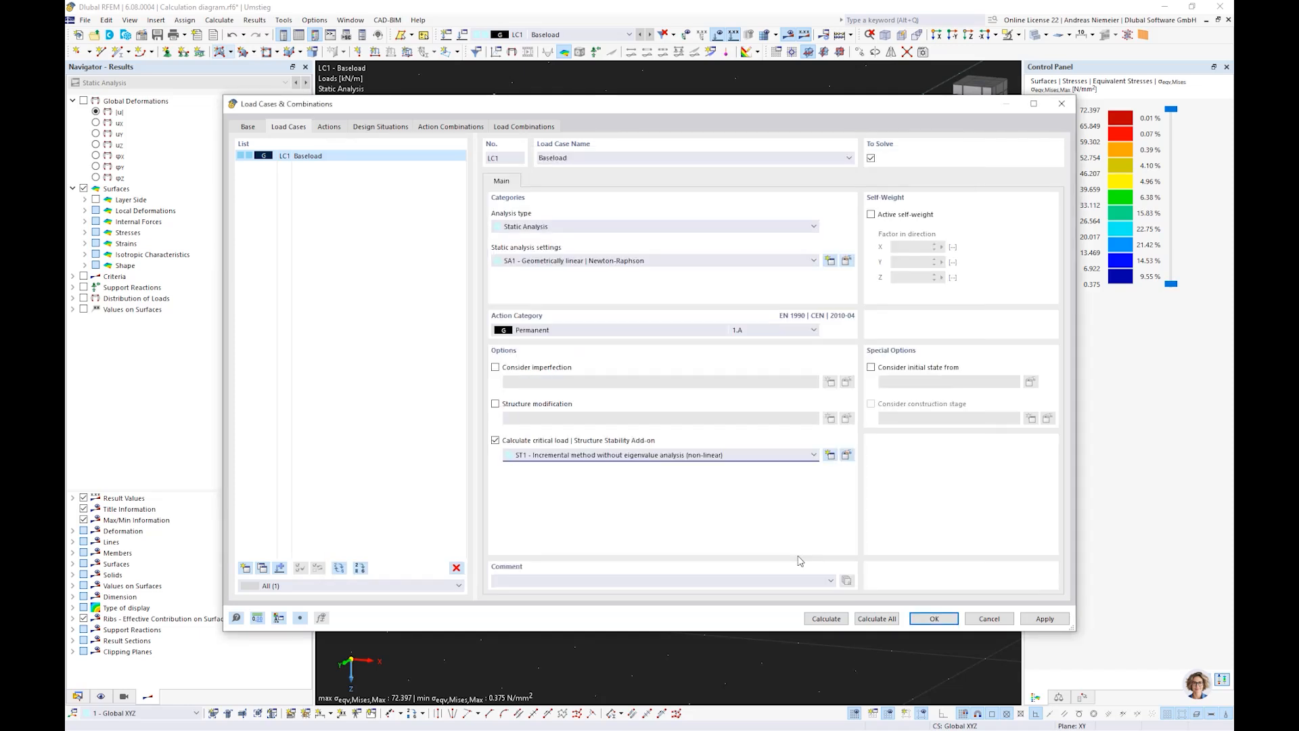
Calculate LC1 with the incremental stability analysis and acknowledge the calculation message.
click(812, 618)
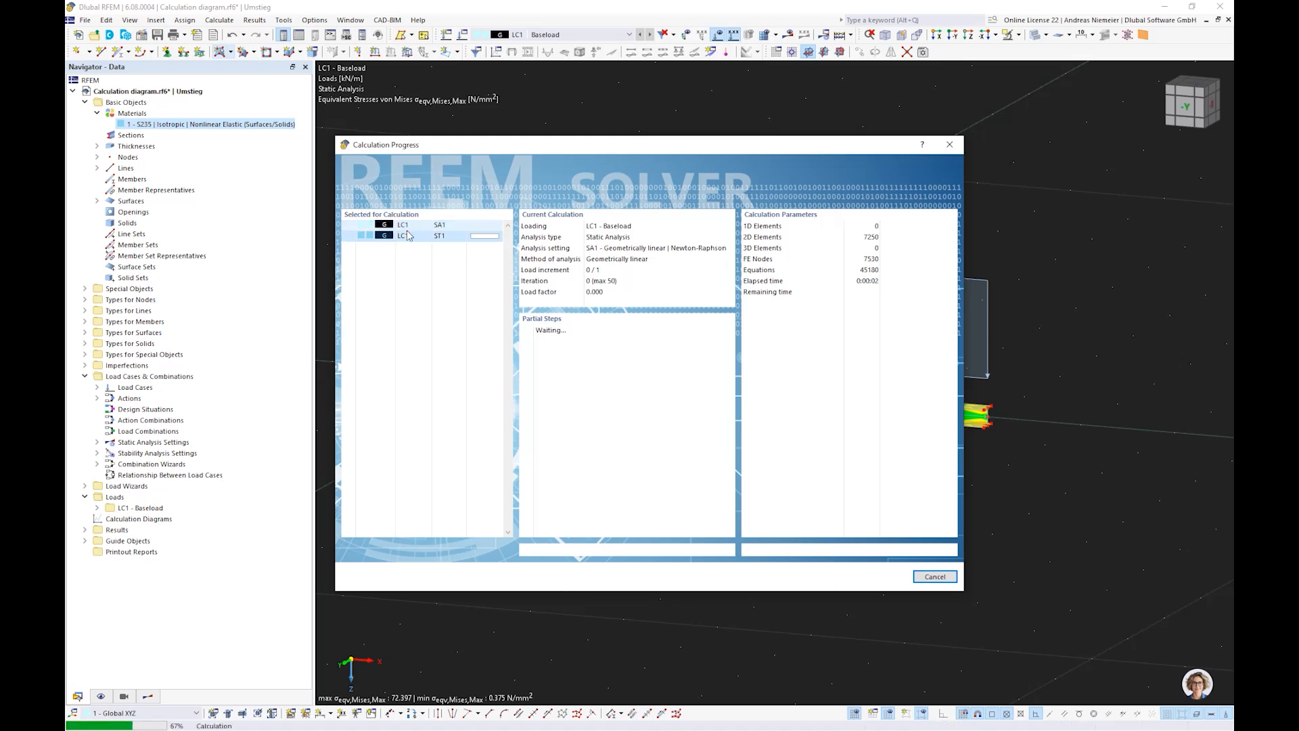
drag(610, 210, 566, 234)
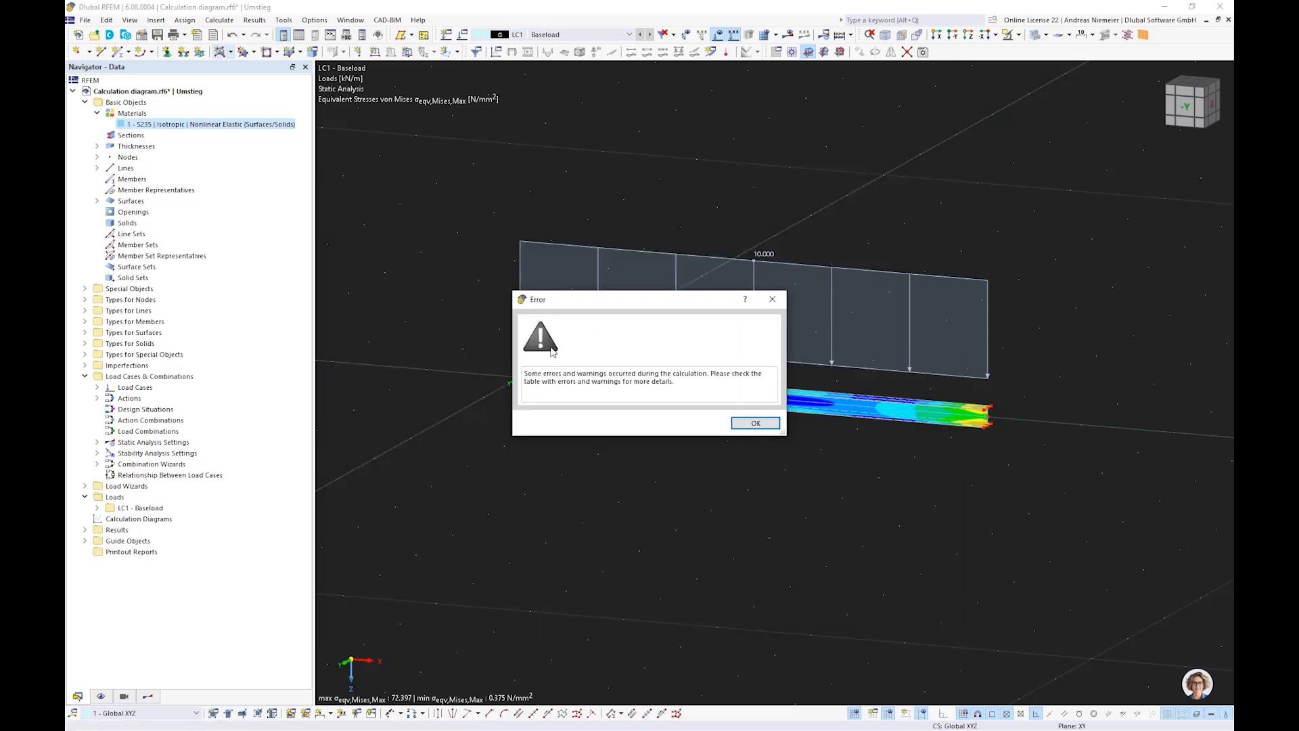
click(756, 423)
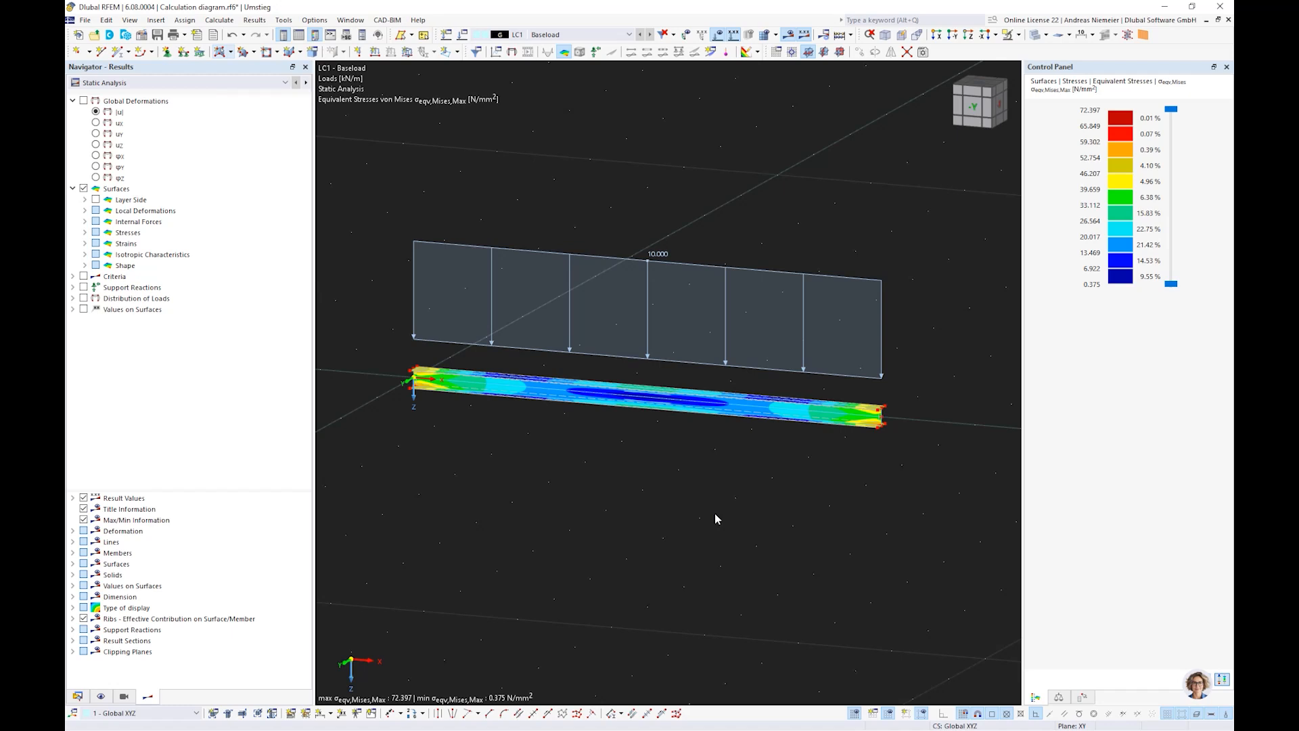
Switch the results to Incremental Stability Analysis and examine the equivalent stresses at the beam's midspan and end support.
click(213, 82)
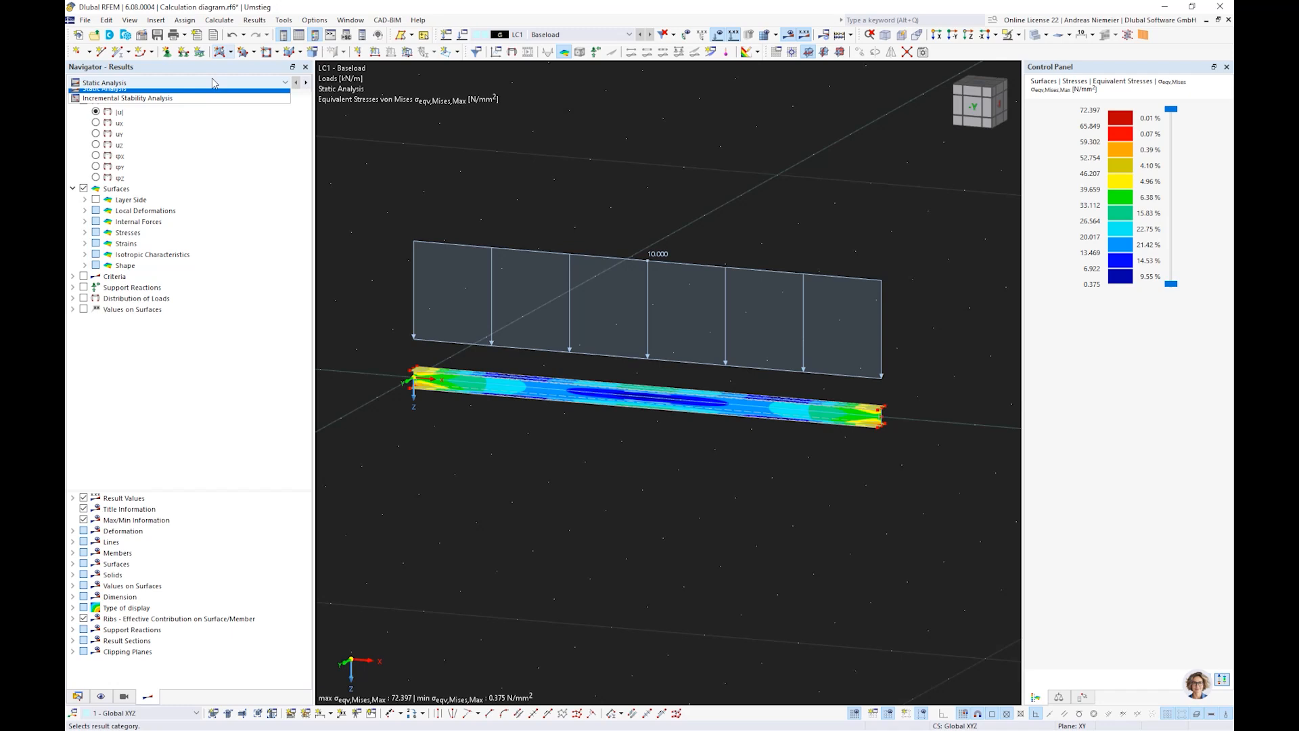
click(209, 103)
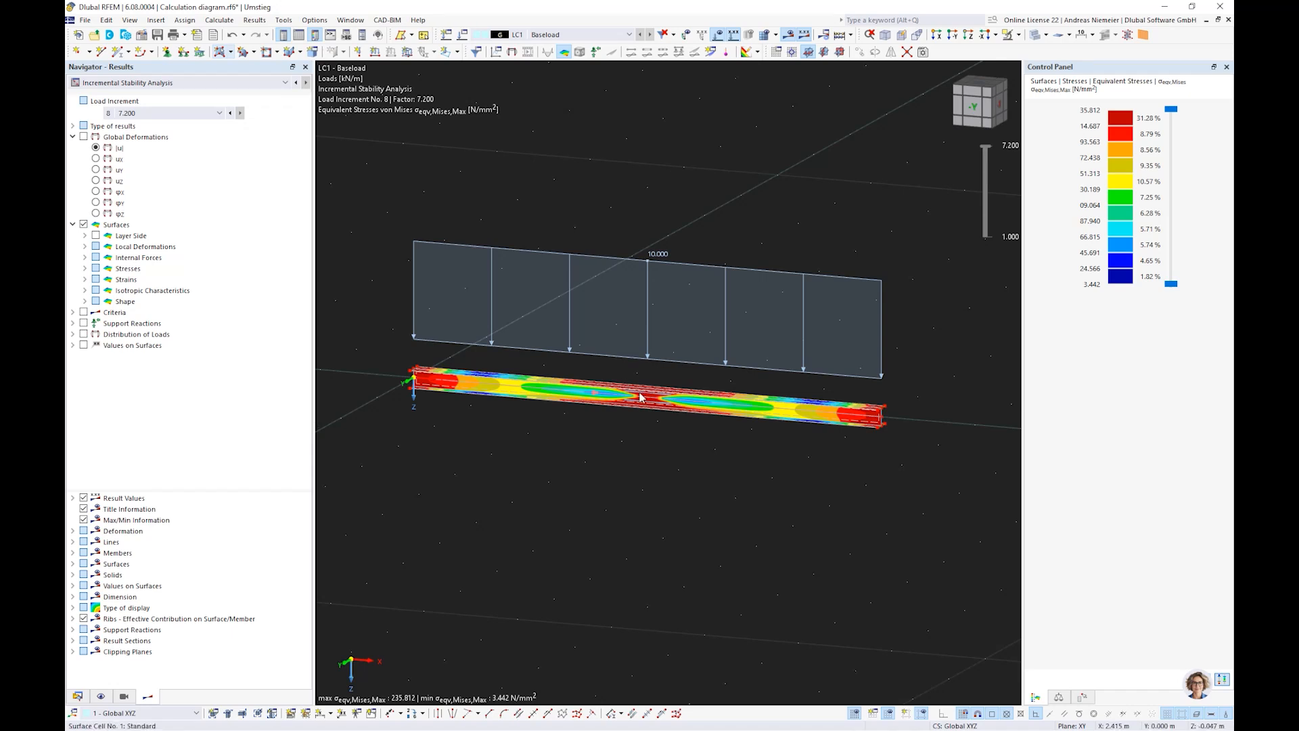
scroll(635, 409, up, 1)
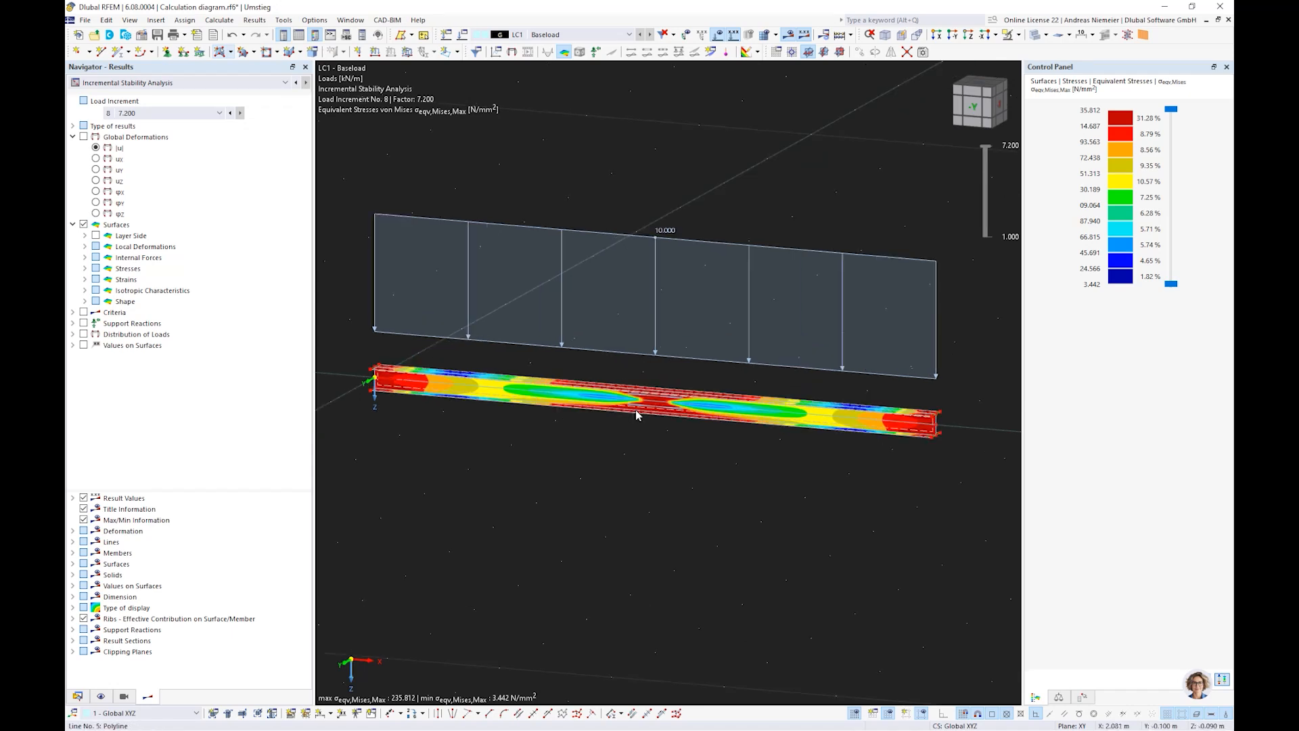
scroll(635, 408, up, 3)
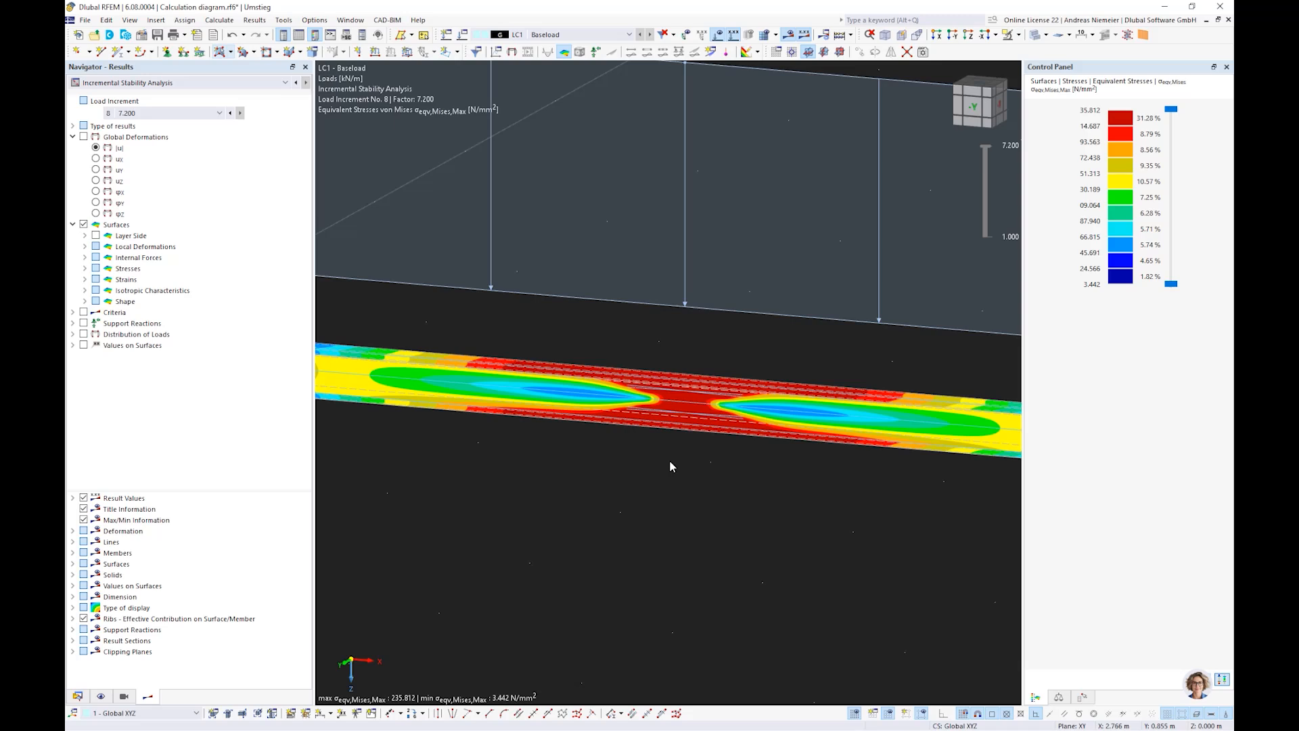
scroll(682, 387, down, 1)
scroll(682, 386, down, 3)
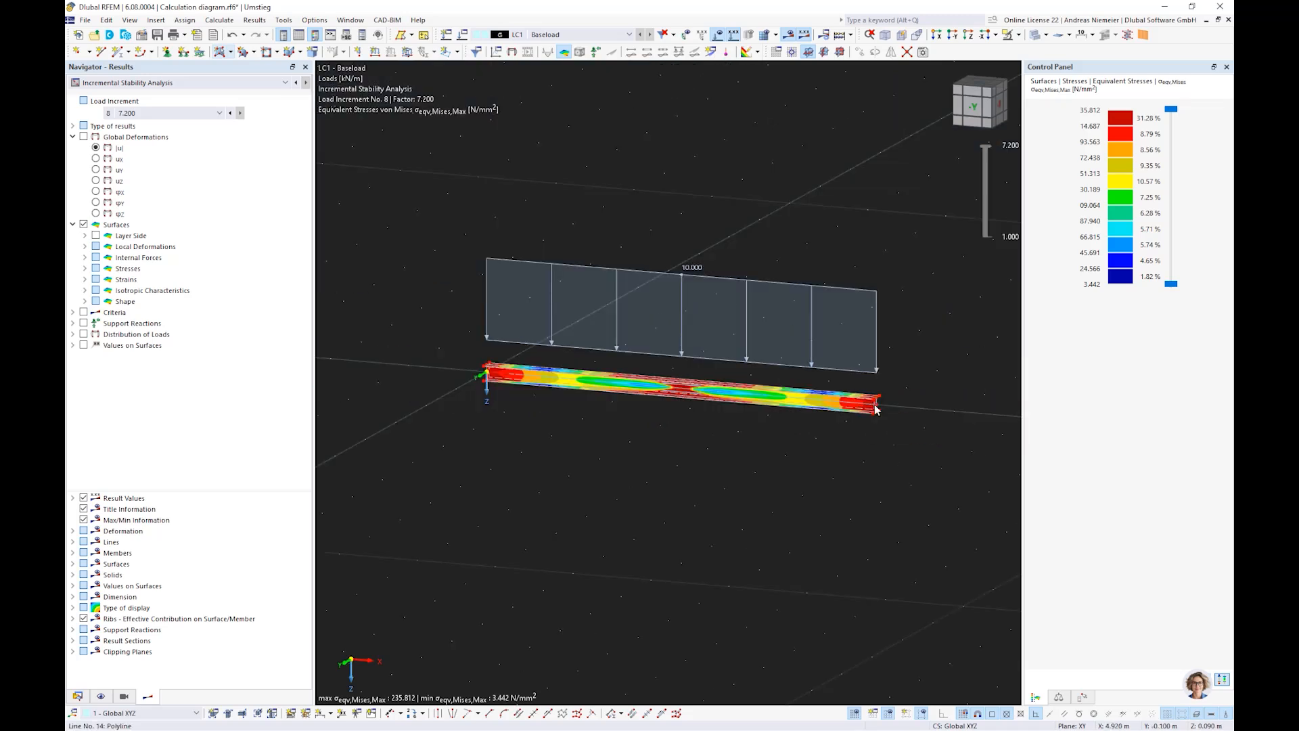
scroll(875, 408, up, 4)
scroll(875, 441, down, 1)
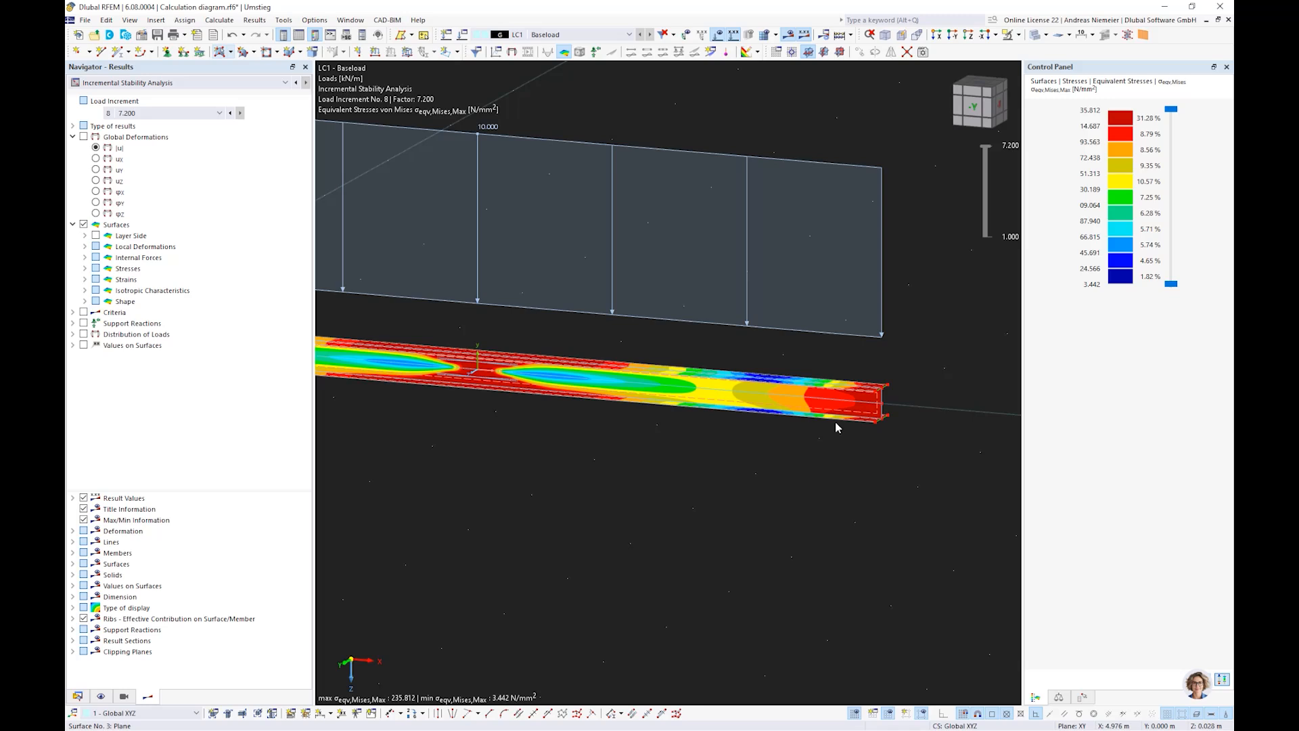
Compare the equivalent stresses along the whole beam at load factors 1.000, 5.000 and 7.200.
scroll(835, 422, down, 1)
middle_drag(567, 505, 607, 503)
scroll(683, 487, down, 2)
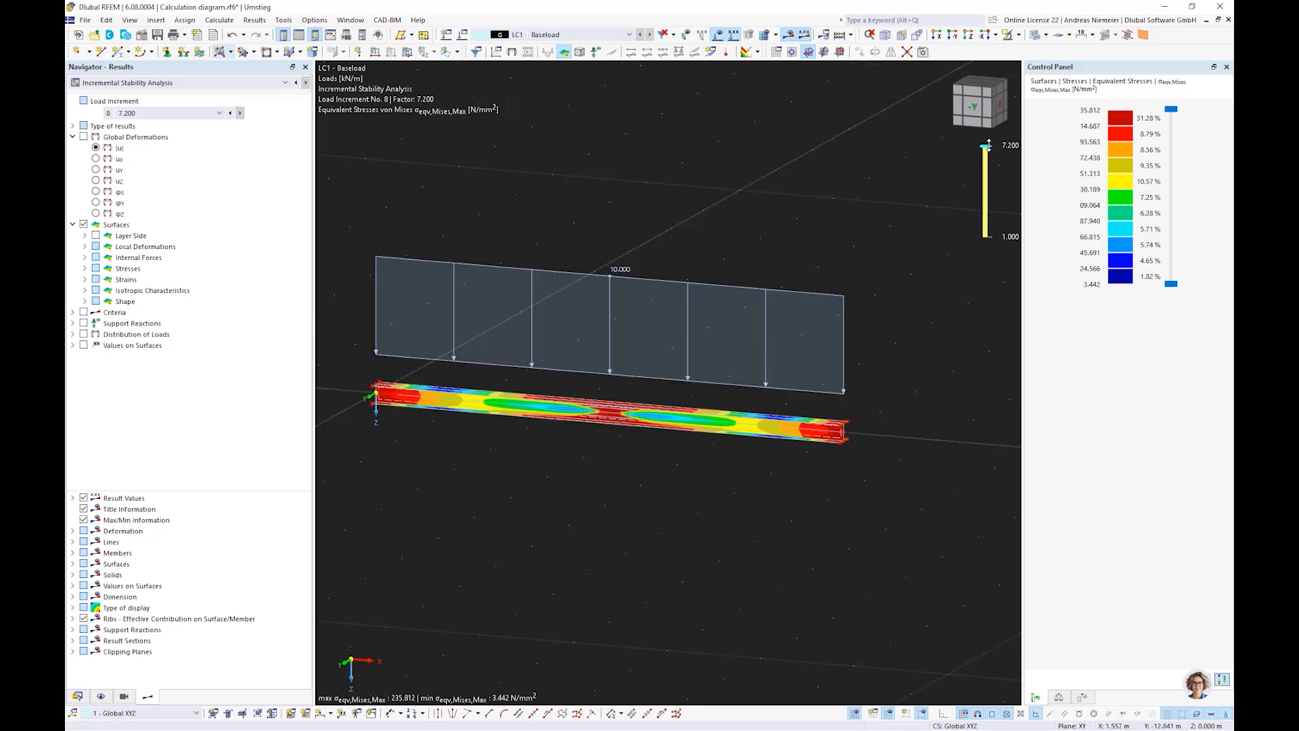
drag(990, 146, 991, 238)
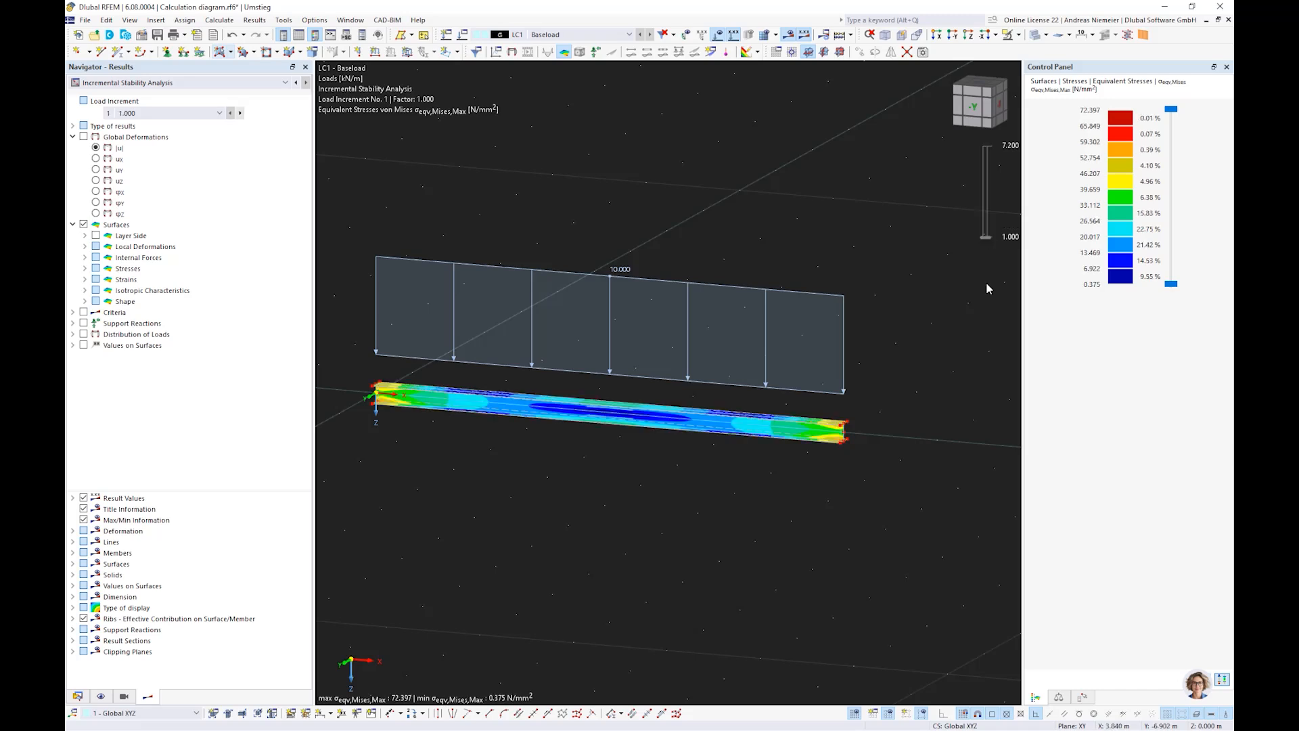
drag(985, 237, 986, 185)
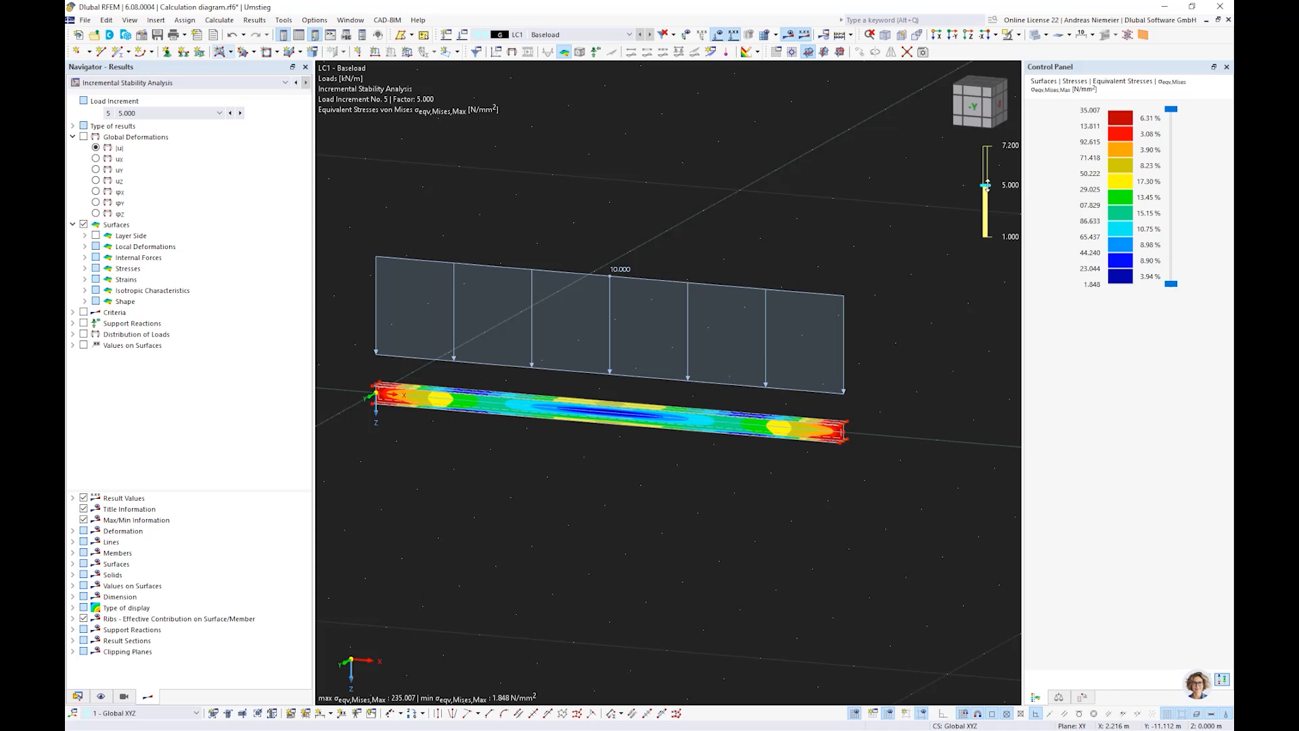
drag(987, 185, 986, 145)
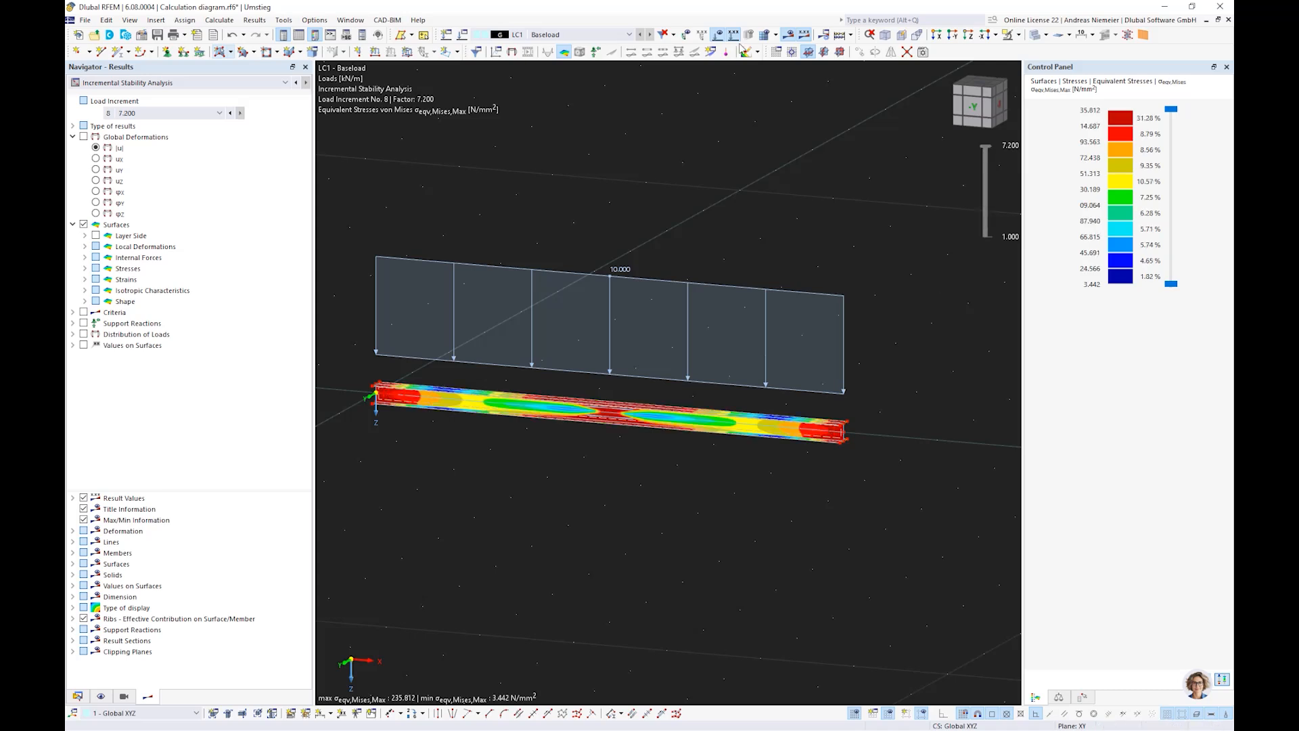
Hide the load display on the model and look through the list of available load increments.
click(743, 50)
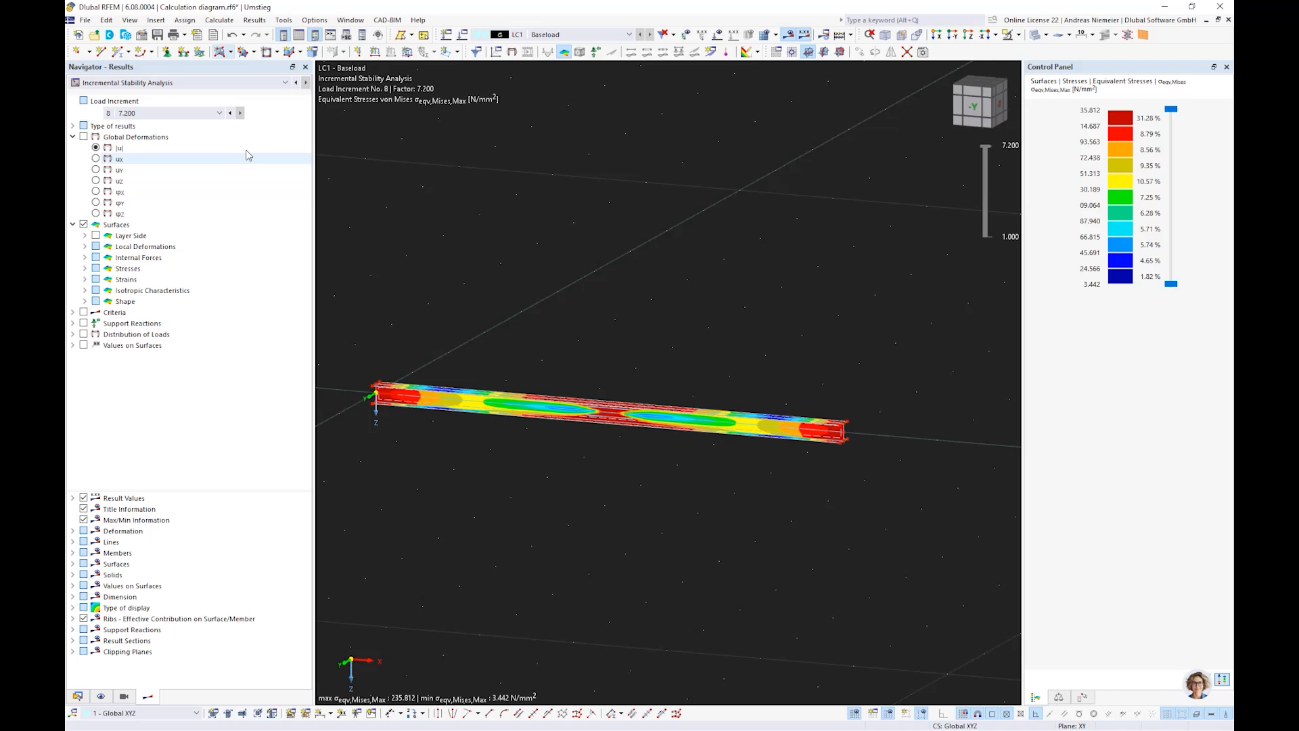
click(219, 113)
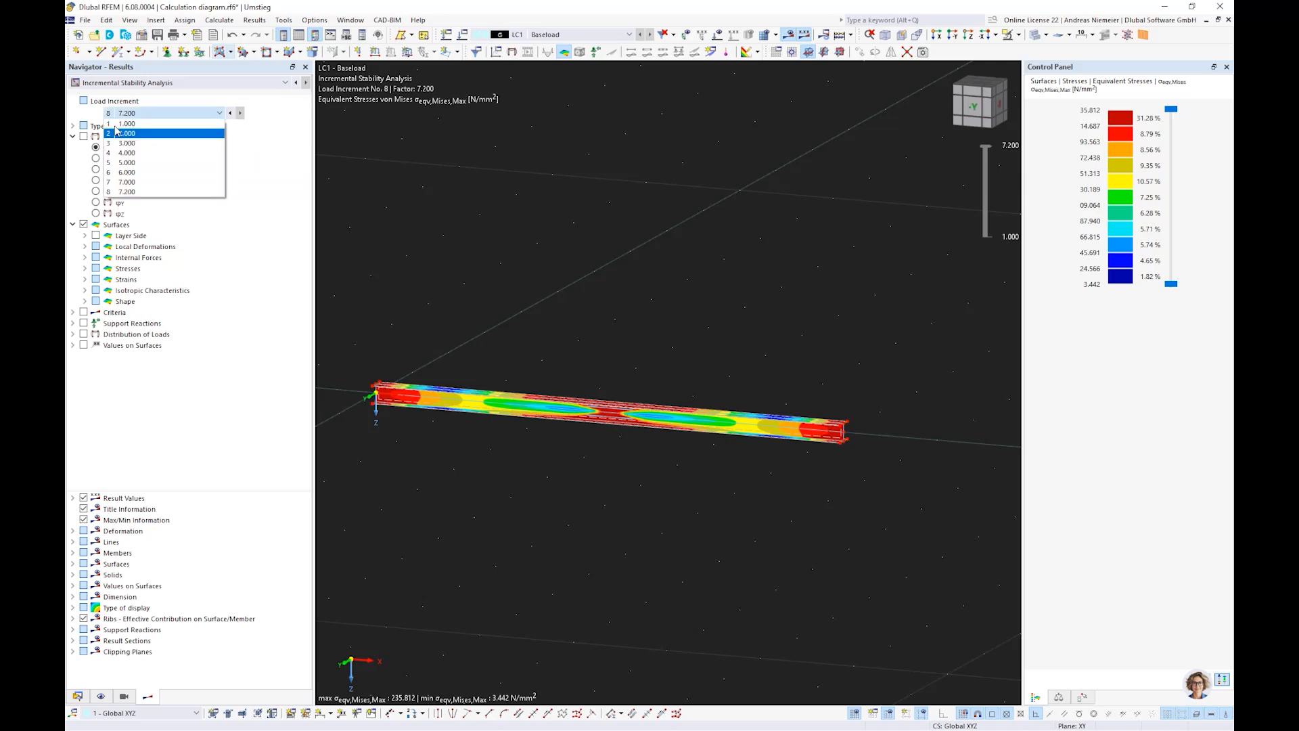
click(256, 133)
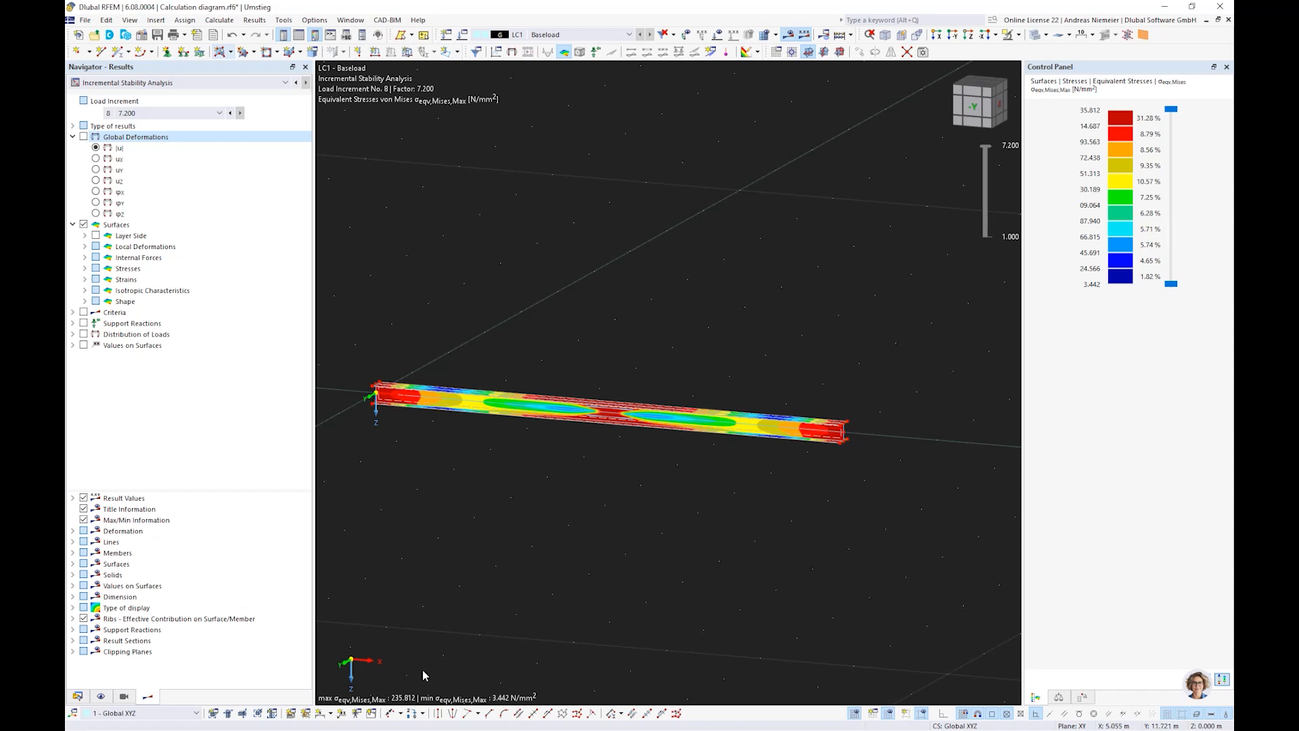
Display the criteria design ratio ηy on the beam and examine it from the beam's other end.
click(83, 312)
click(73, 313)
click(96, 334)
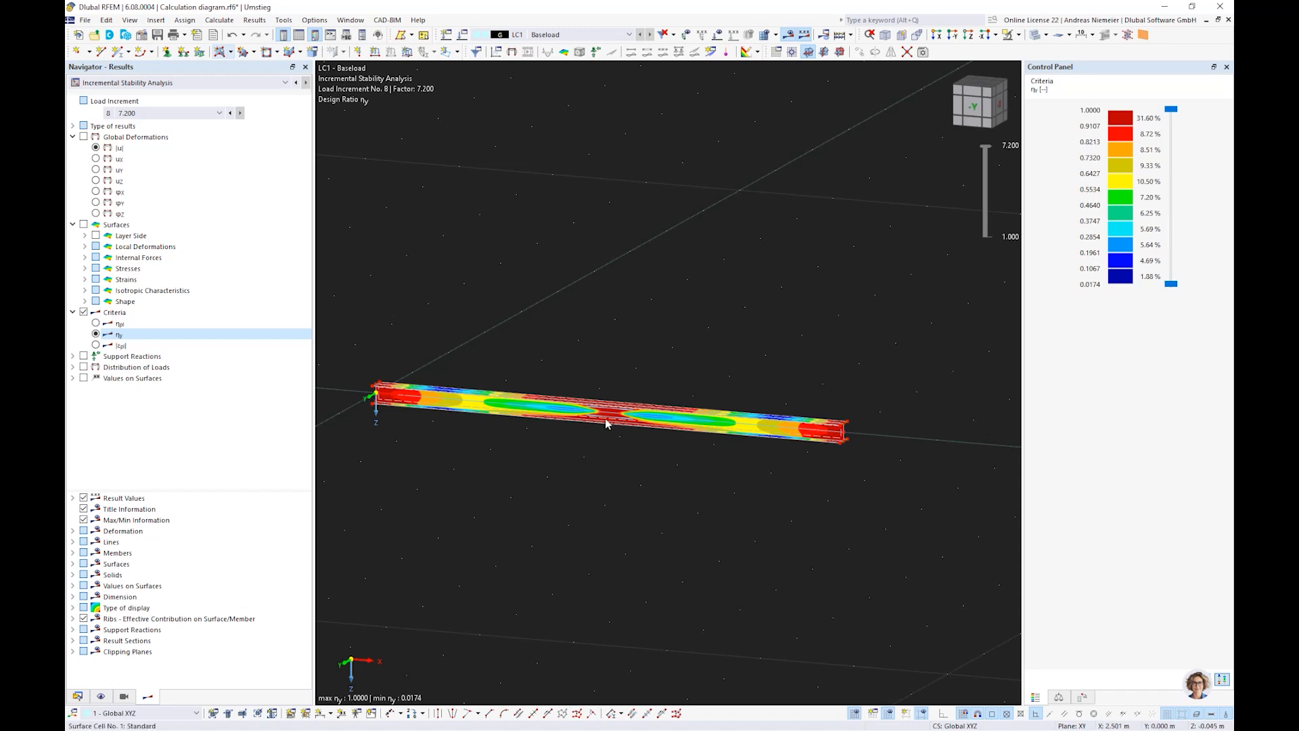
middle_drag(388, 419, 389, 426)
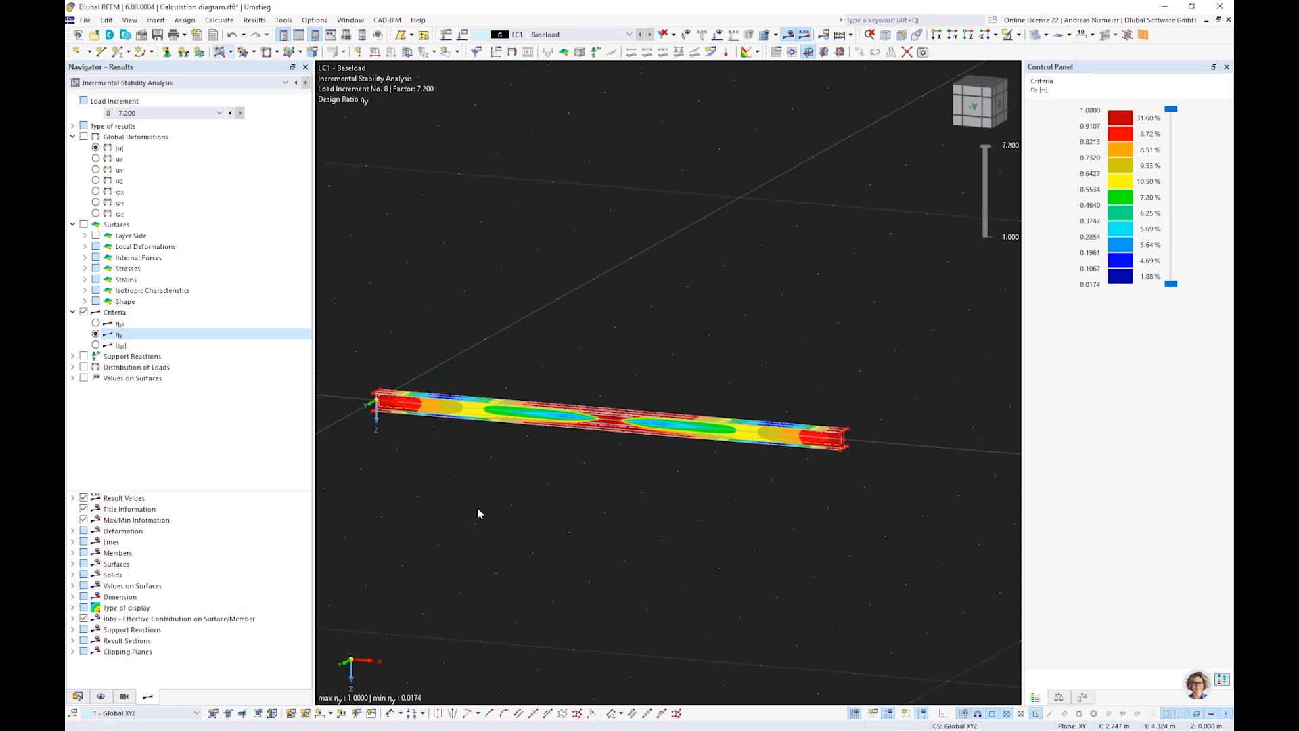
ctrl+middle_drag(477, 513, 607, 480)
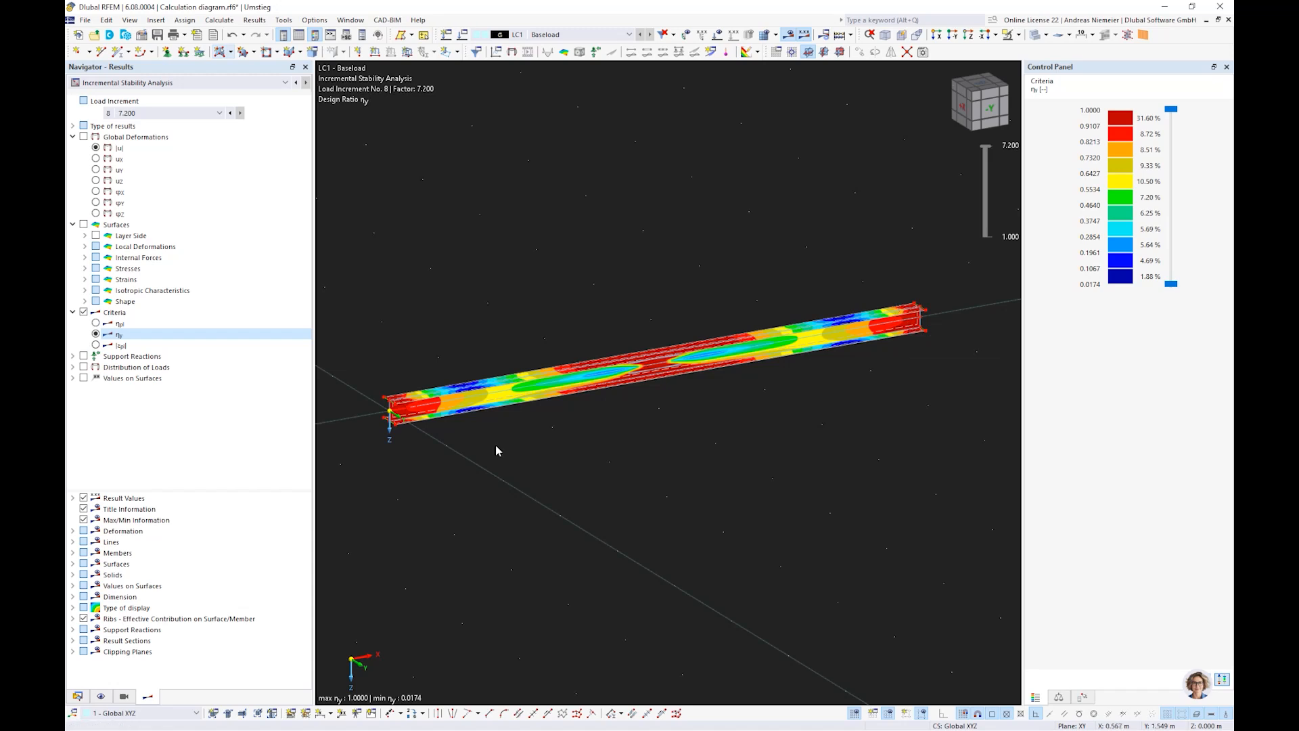
Start a new result section assigned only to surface 3, the beam's web, and try to confirm it.
click(711, 52)
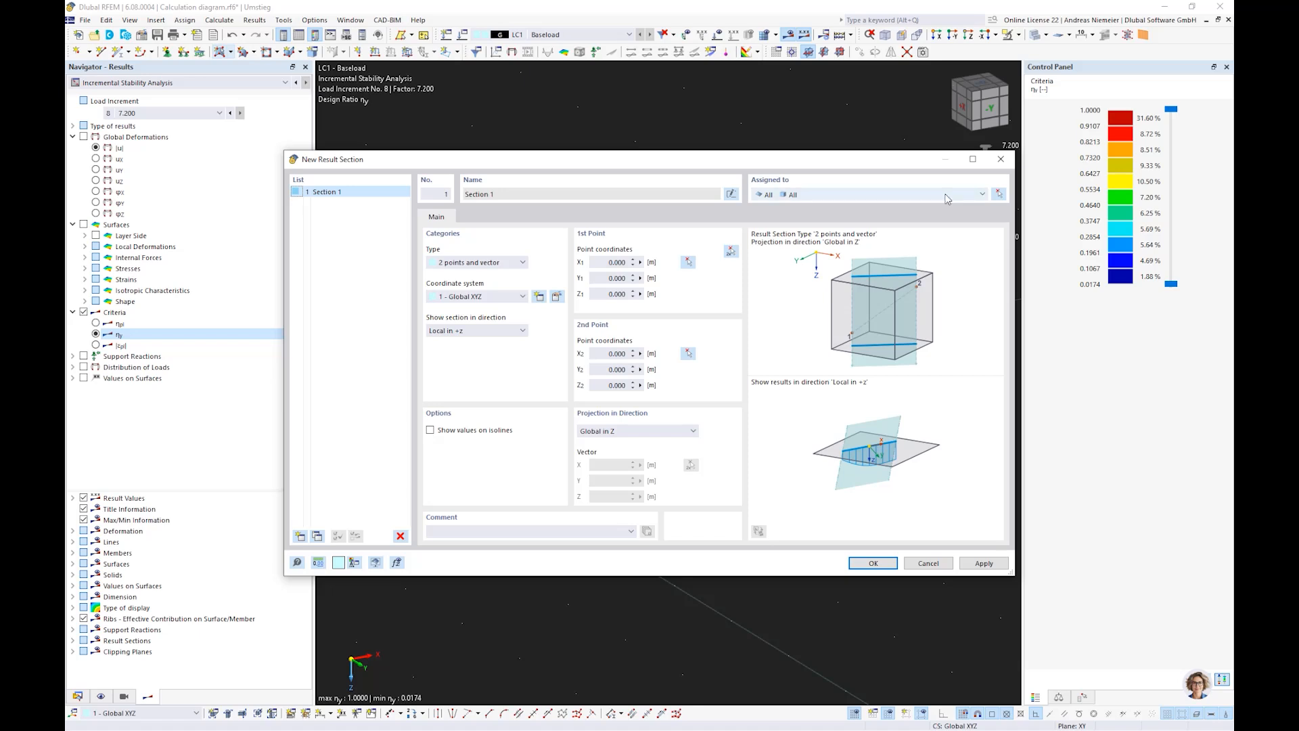
click(999, 195)
scroll(776, 297, up, 5)
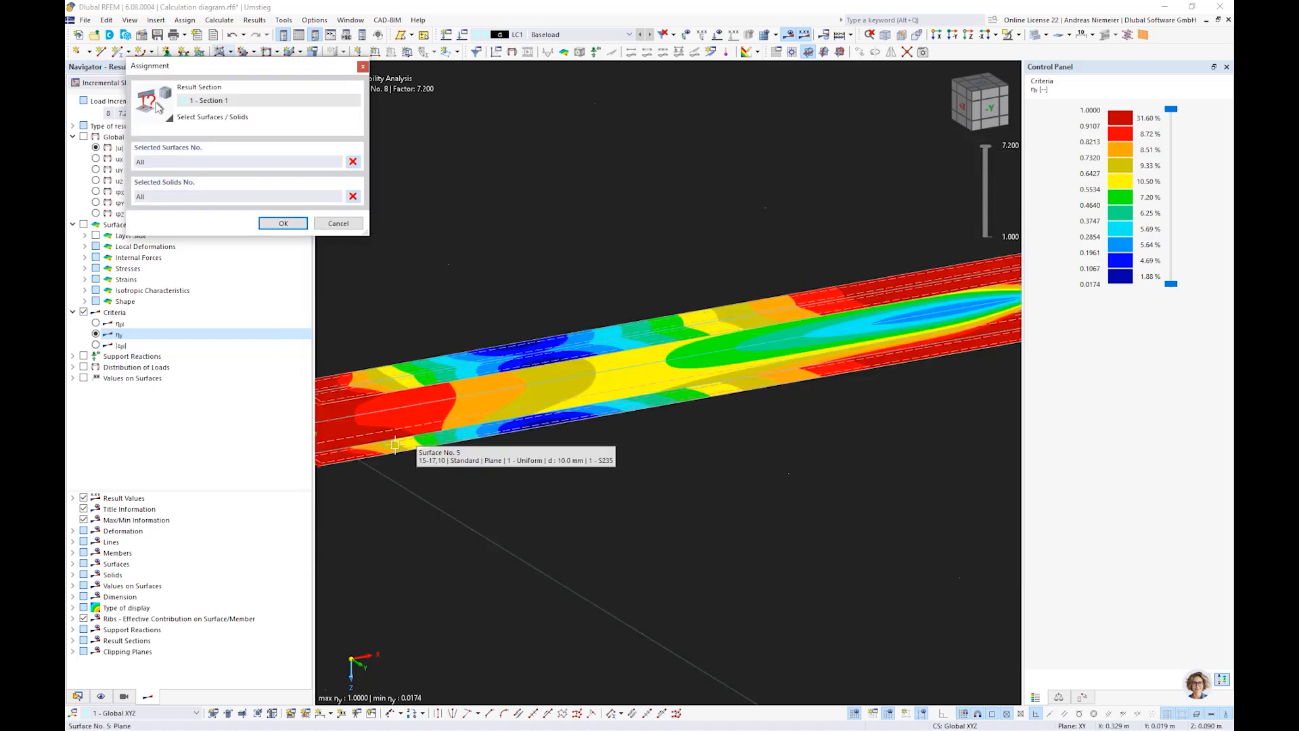
click(400, 429)
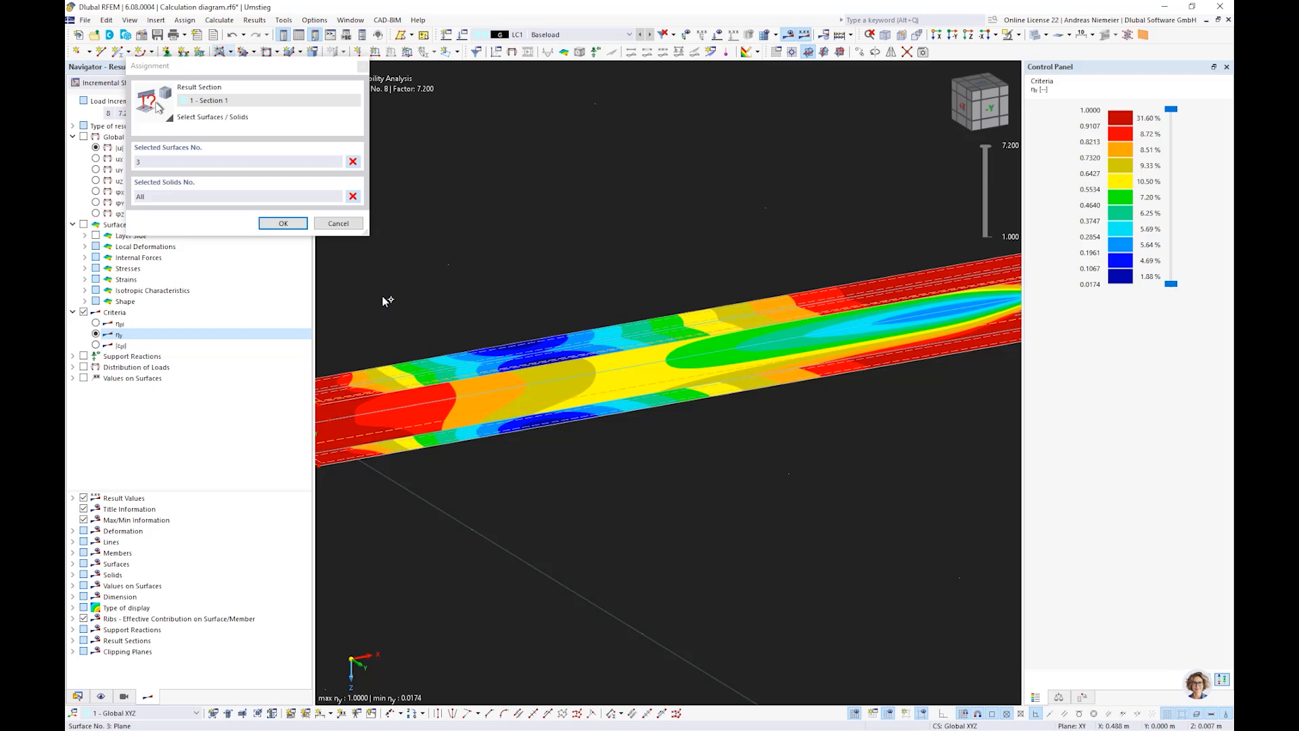
click(287, 225)
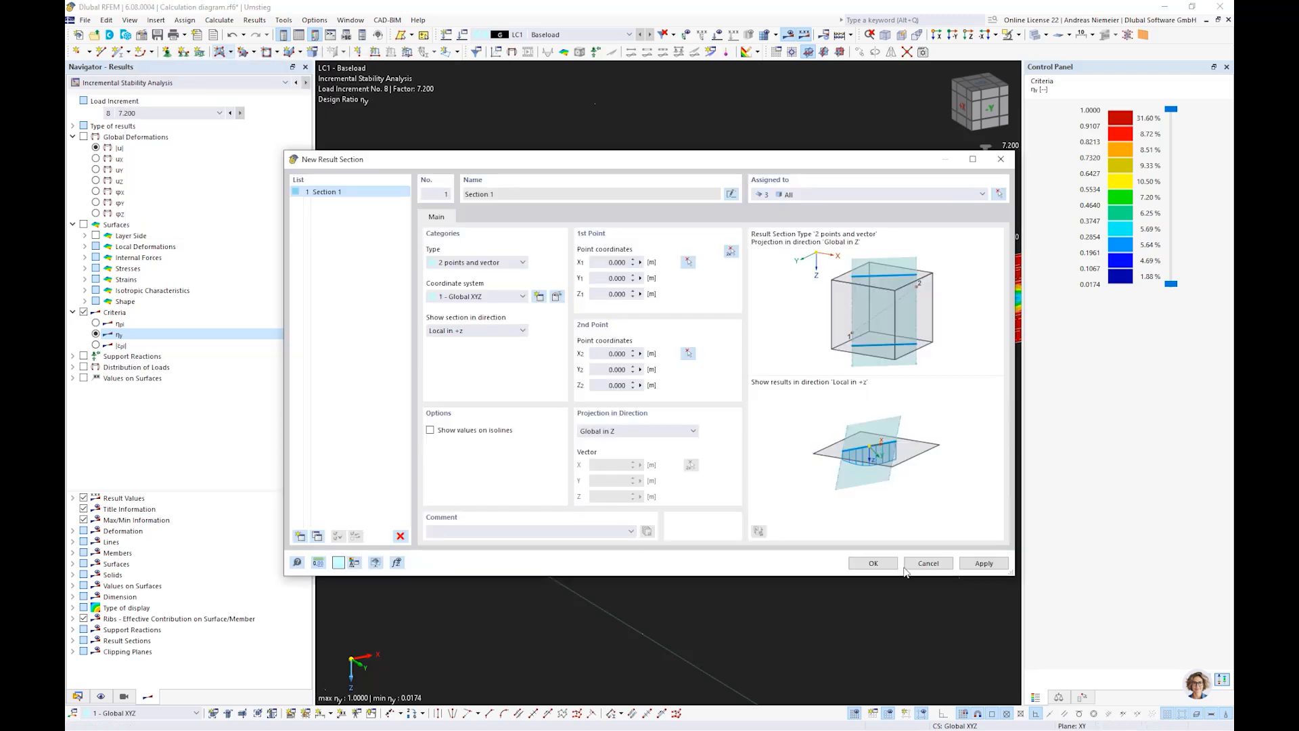
click(873, 563)
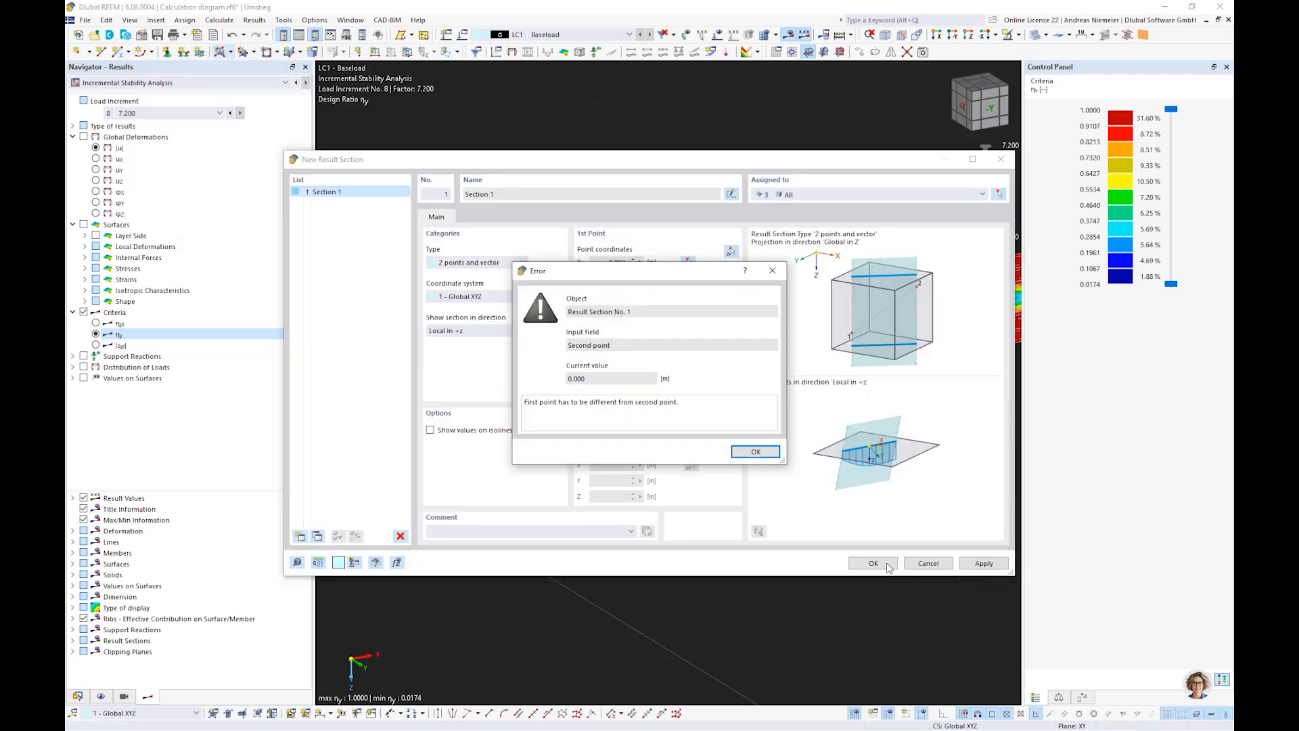
click(755, 451)
Define the result section from the beam's start at the origin to its end at X 5.000 m, projected in global Y, and create it.
click(730, 253)
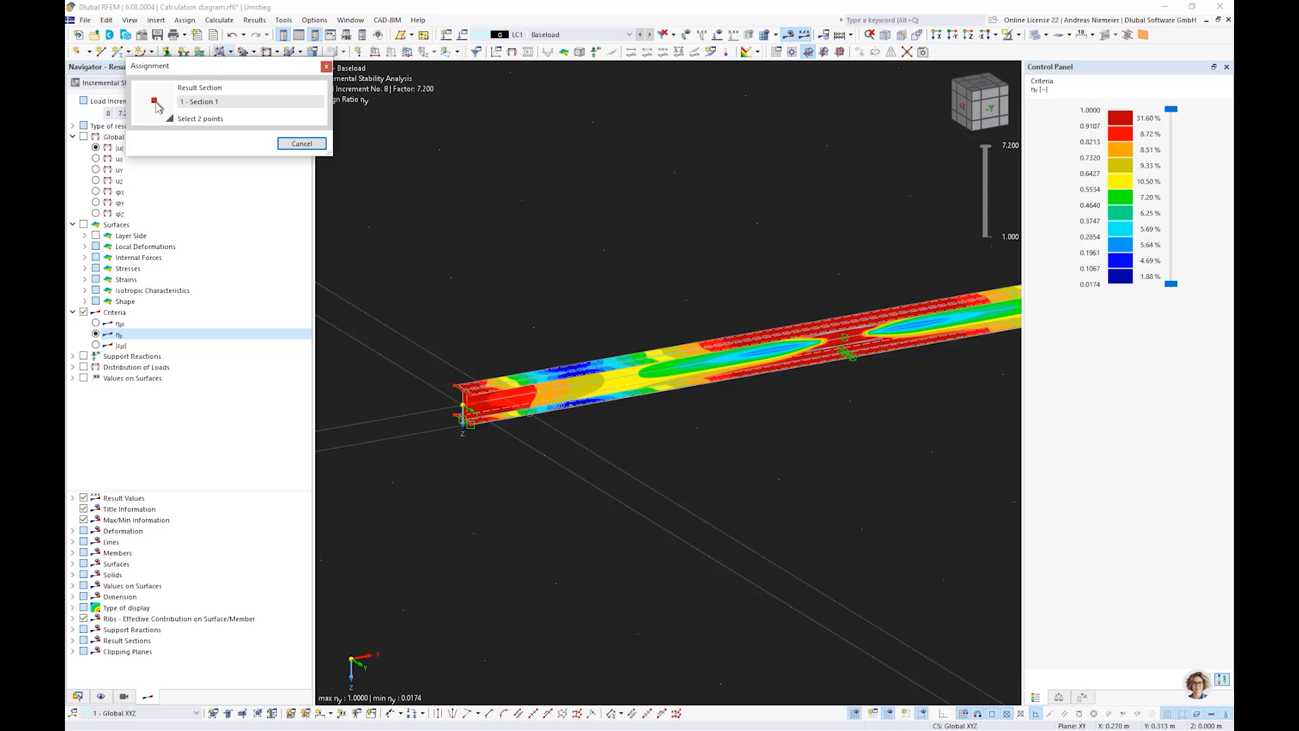
scroll(463, 413, up, 3)
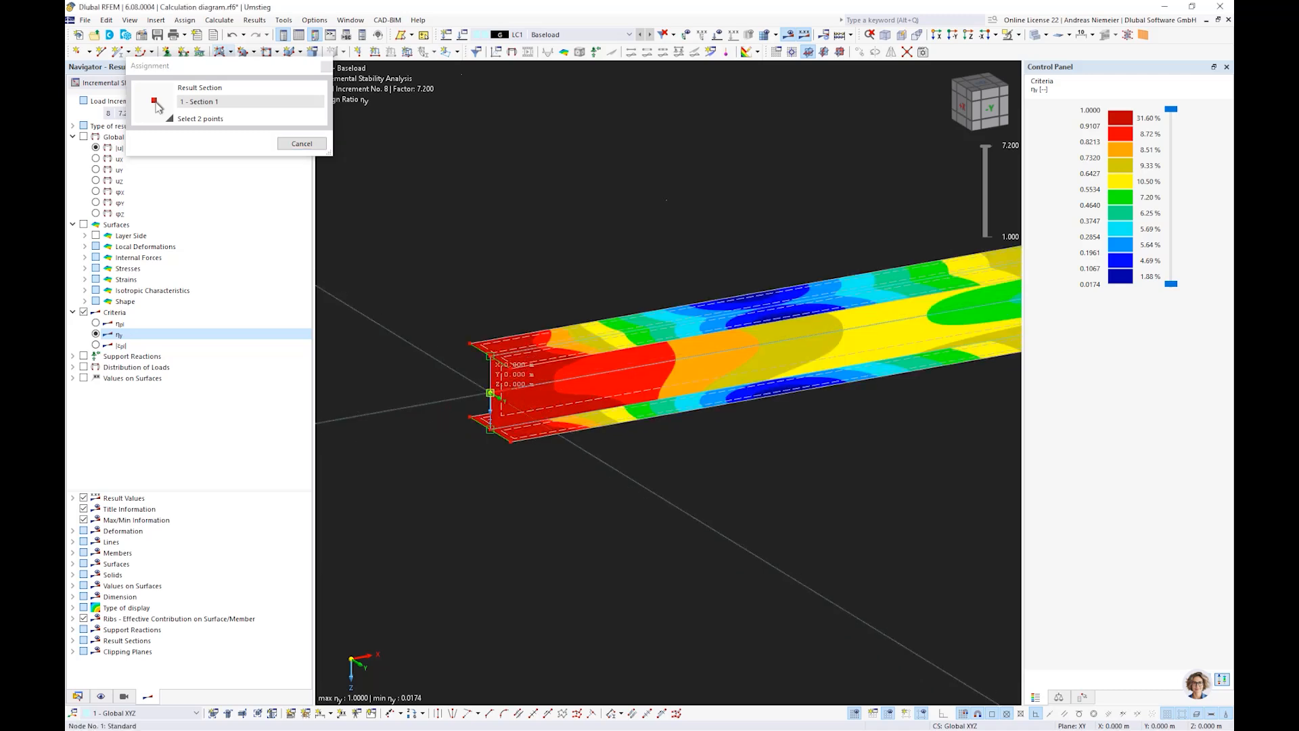
scroll(821, 383, down, 5)
scroll(872, 325, up, 4)
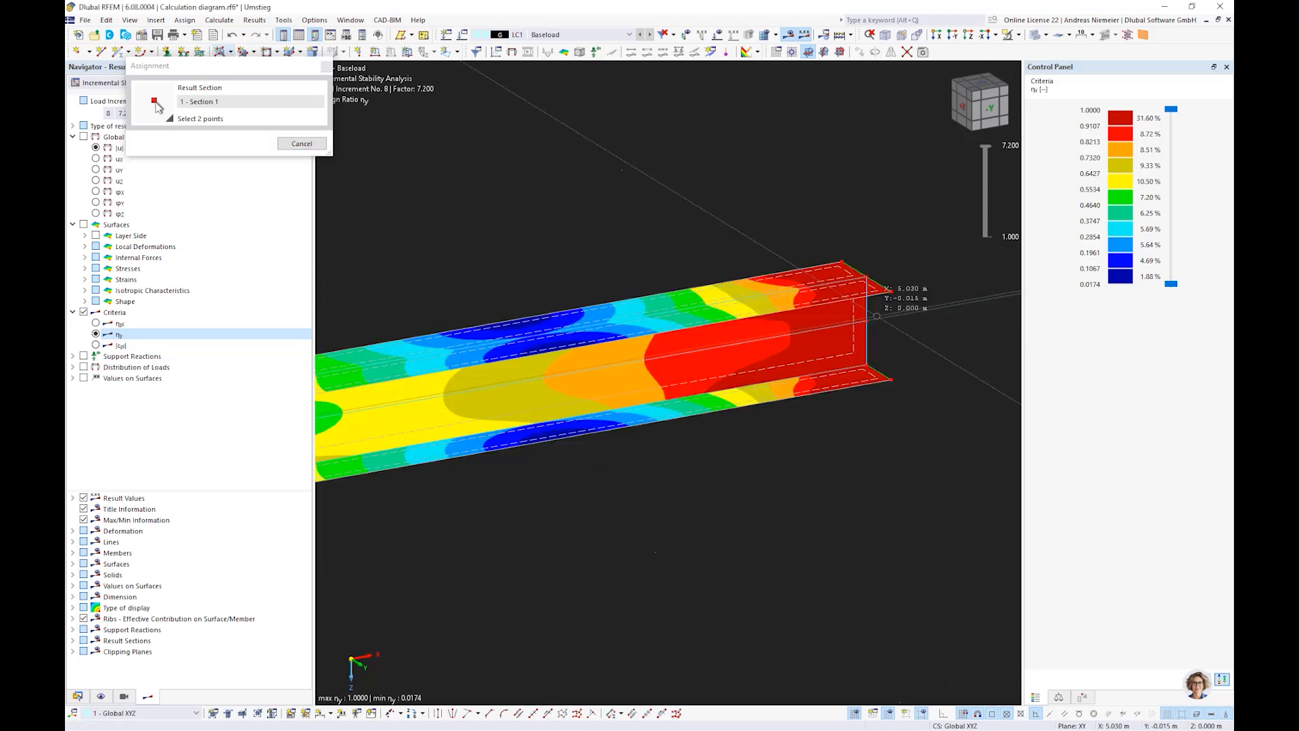
click(876, 316)
click(636, 431)
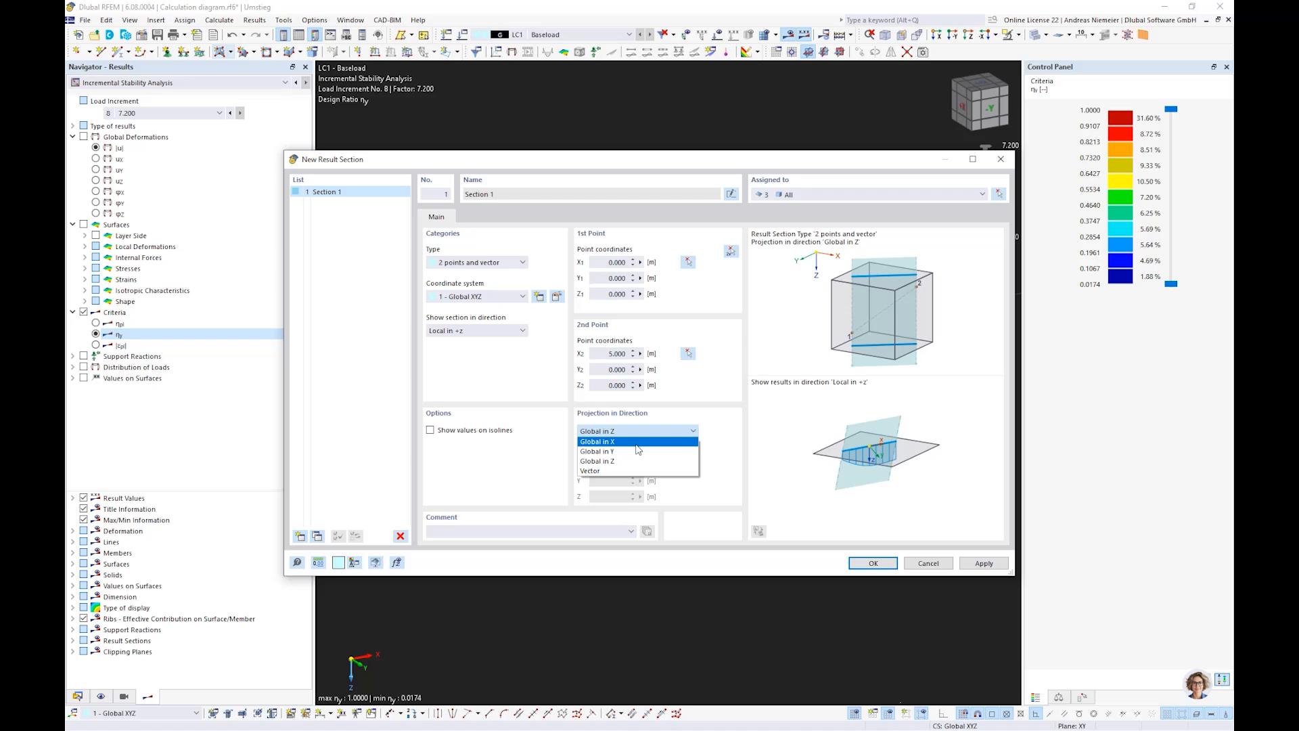
click(637, 451)
click(887, 567)
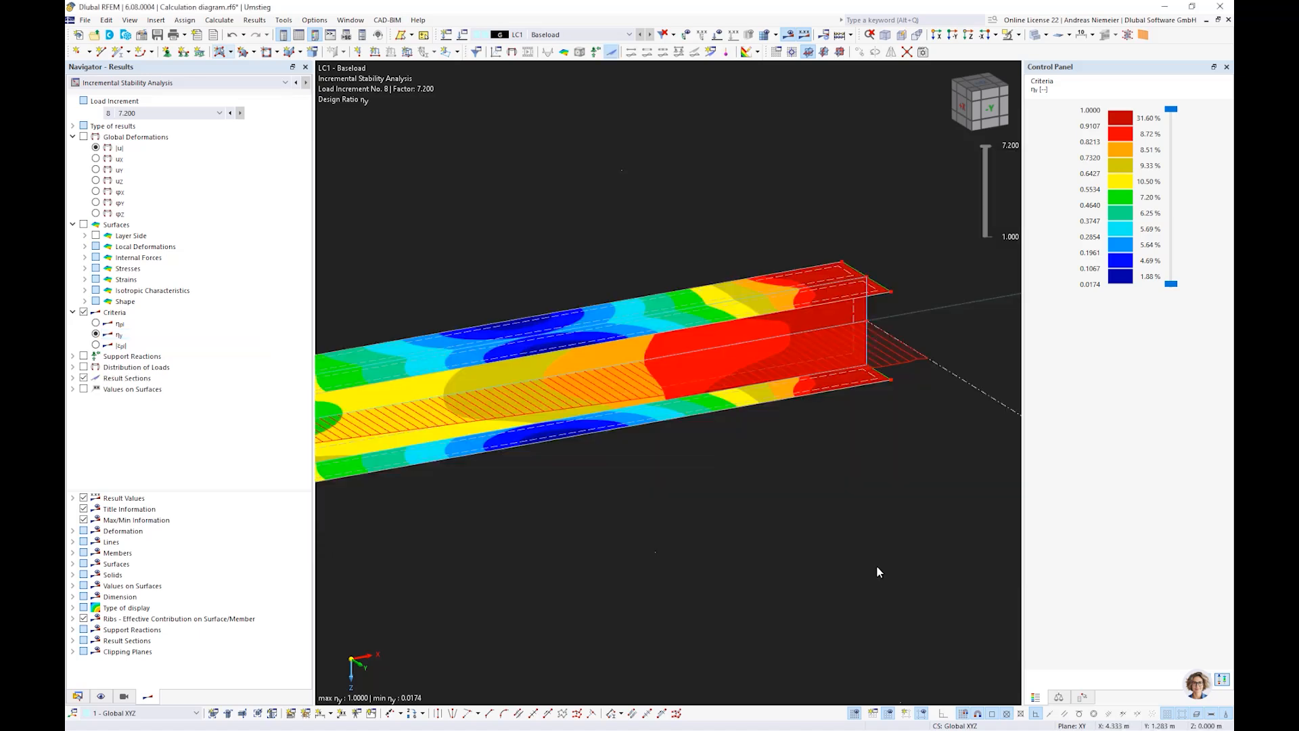
Hide the criteria results temporarily to examine the ηy distribution along the result section, and show them again.
scroll(828, 487, down, 5)
ctrl+middle_drag(828, 488, 786, 513)
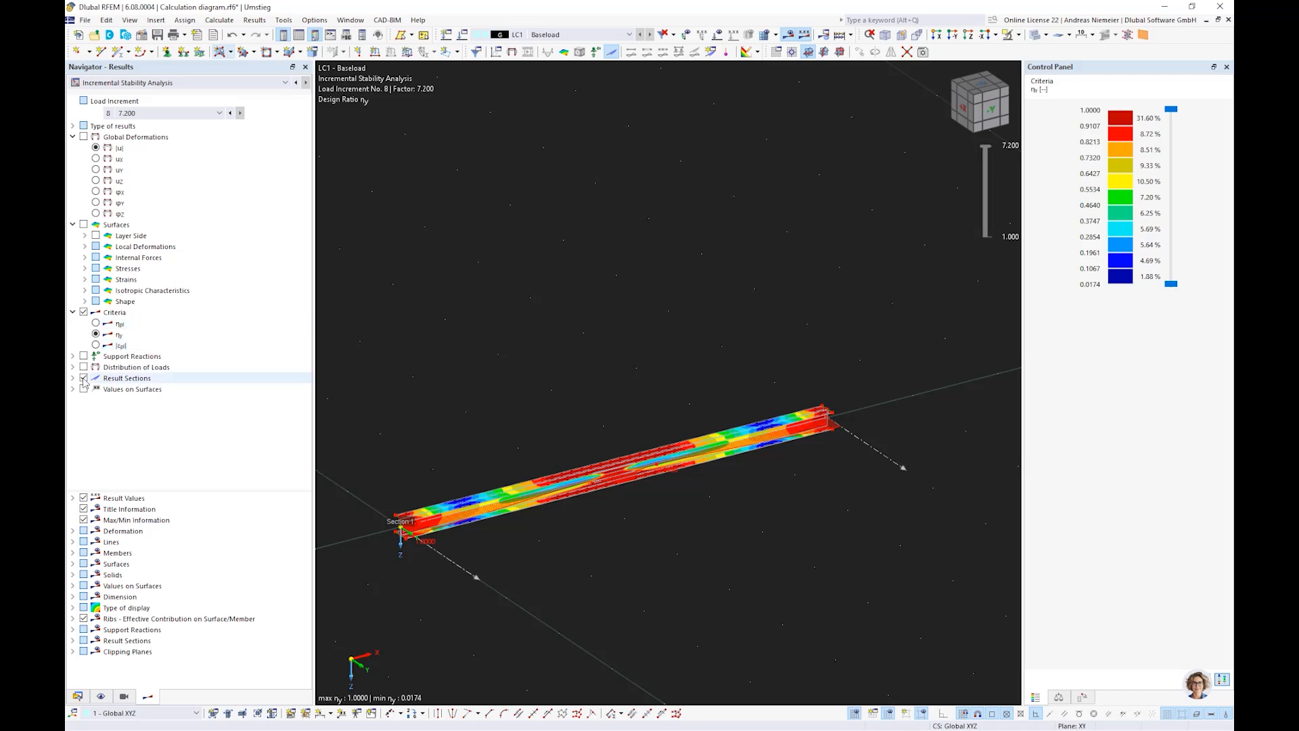
click(83, 312)
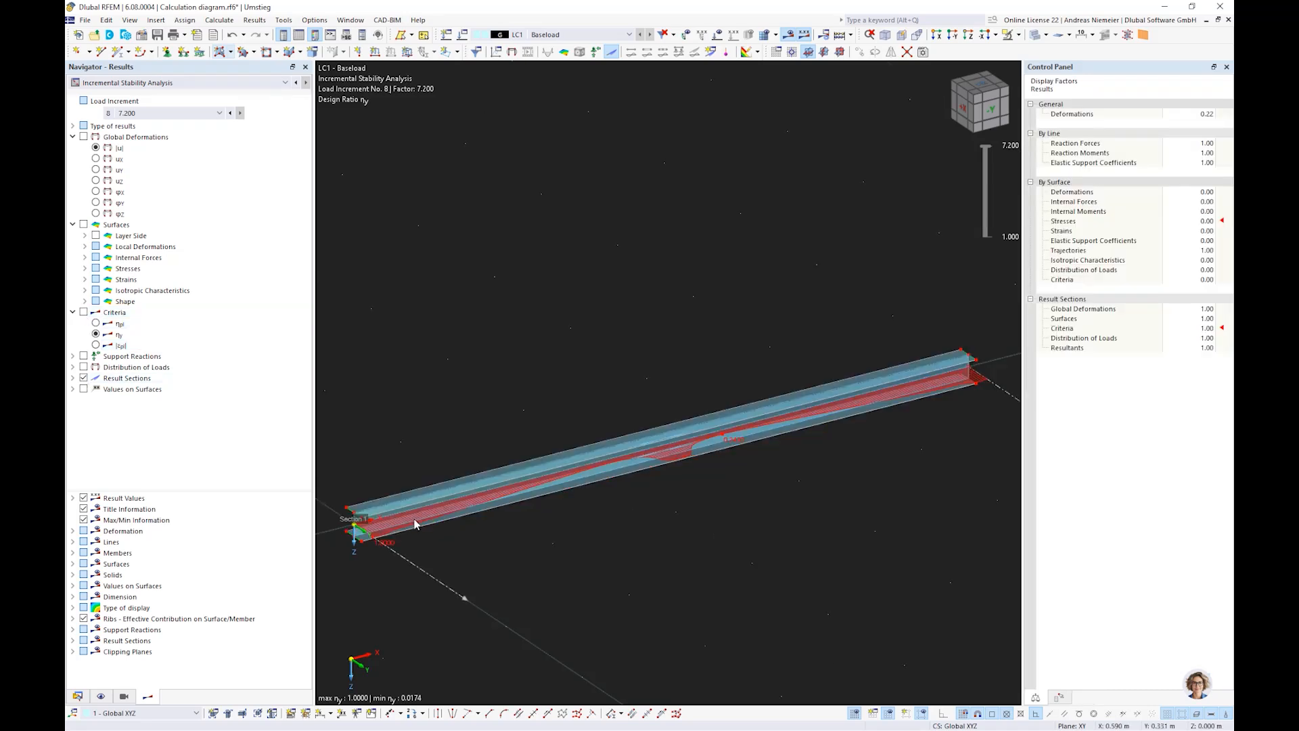
click(83, 312)
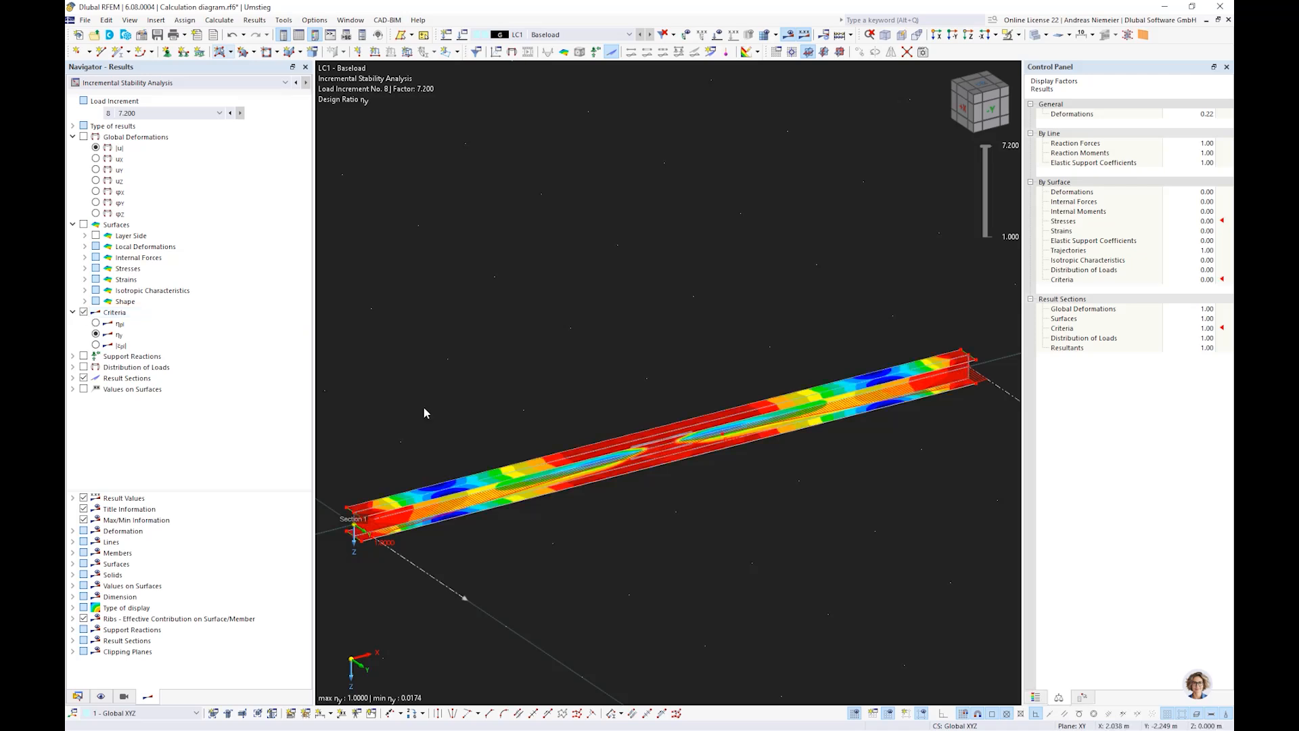
Open the result diagrams for the web's result section and reposition their window to compare them with the model.
click(441, 587)
click(697, 54)
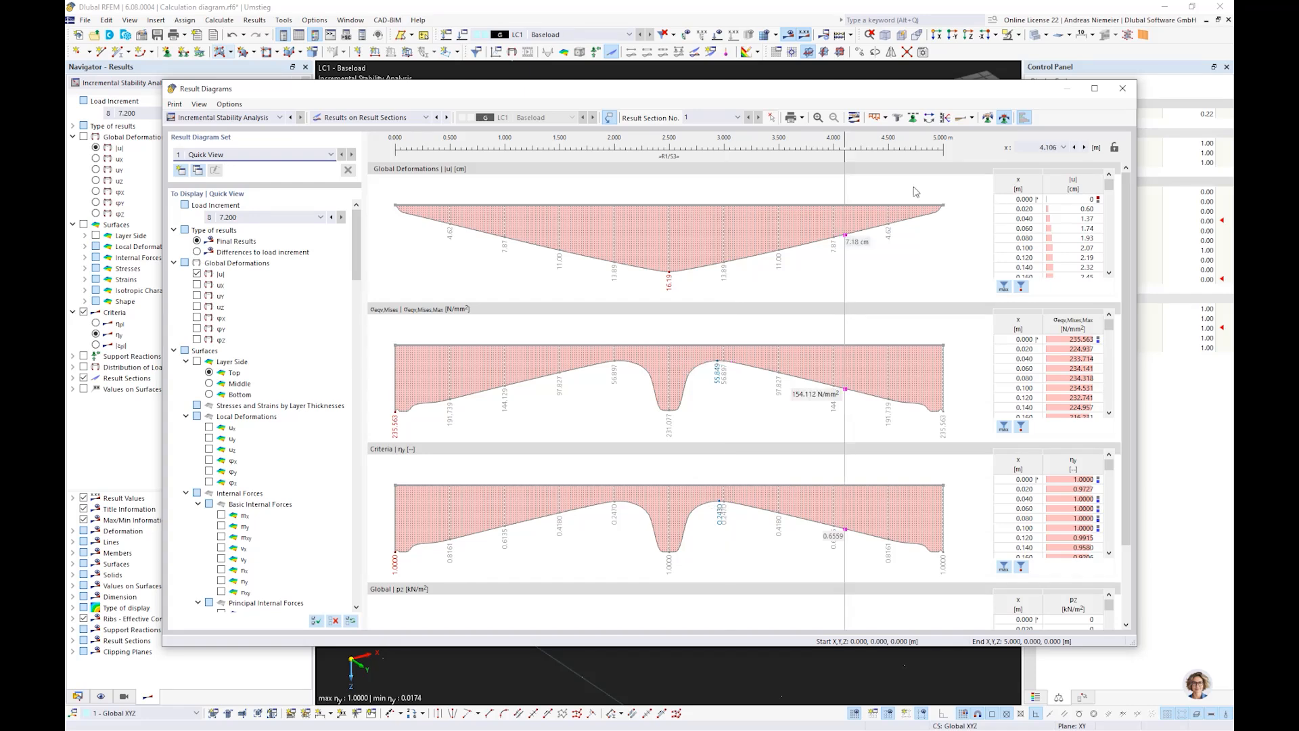
drag(811, 86, 774, 142)
click(809, 94)
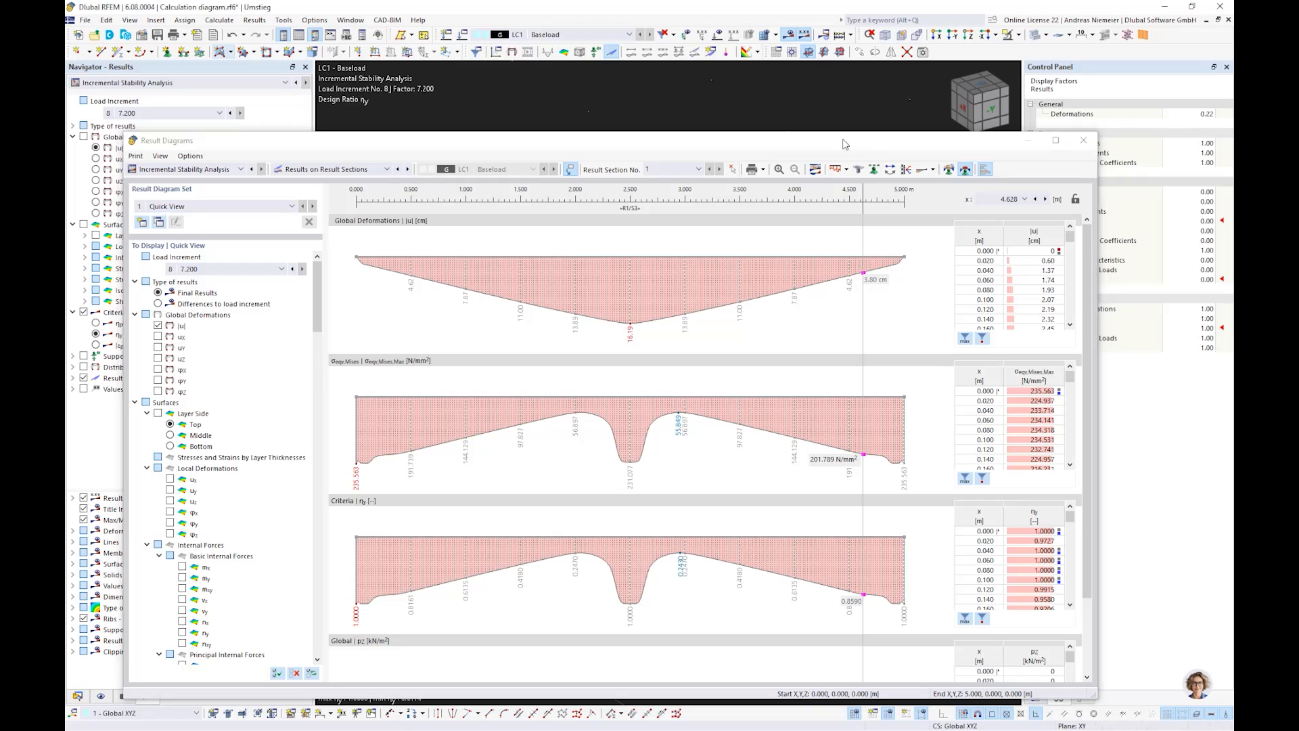
drag(843, 144, 121, 100)
mouse_move(761, 430)
ctrl+middle_down()
mouse_move(740, 386)
mouse_move(751, 436)
ctrl+middle_up()
drag(286, 100, 1028, 102)
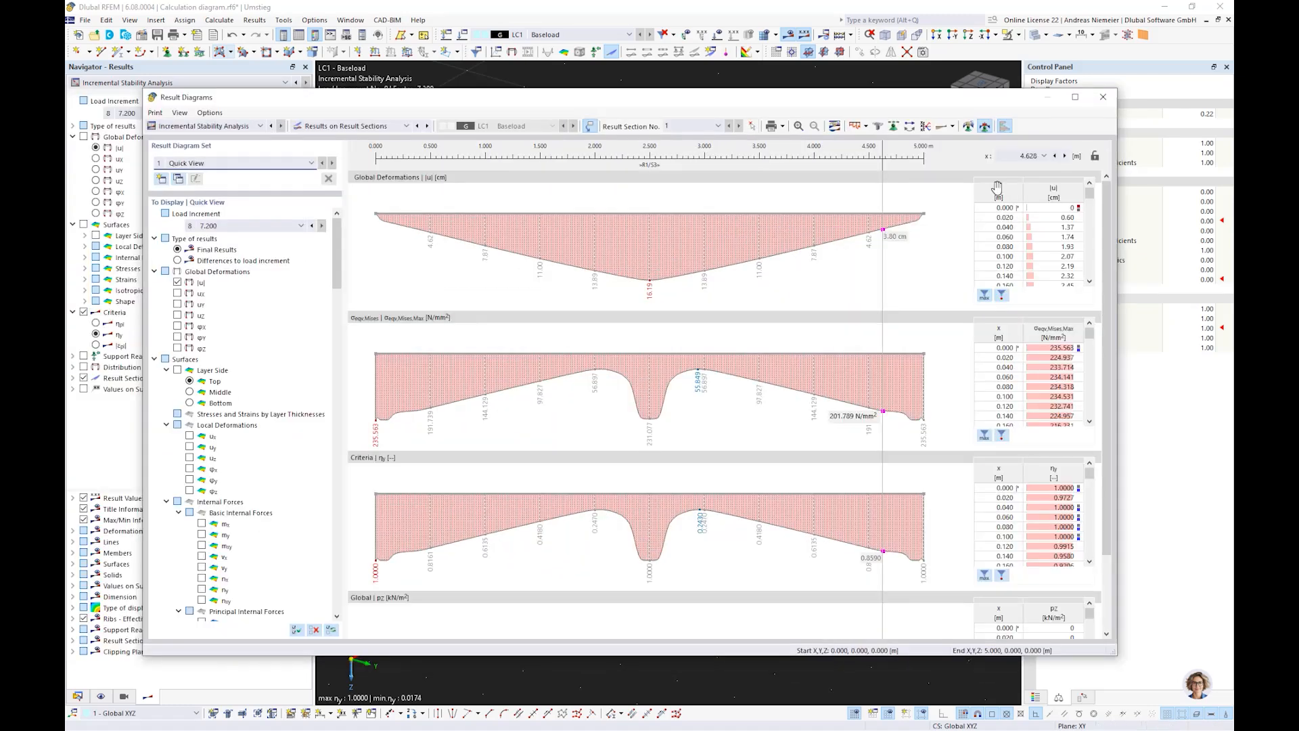
Clear all displayed result diagrams and show only the global deformation |u| and the criterion ηy.
click(316, 630)
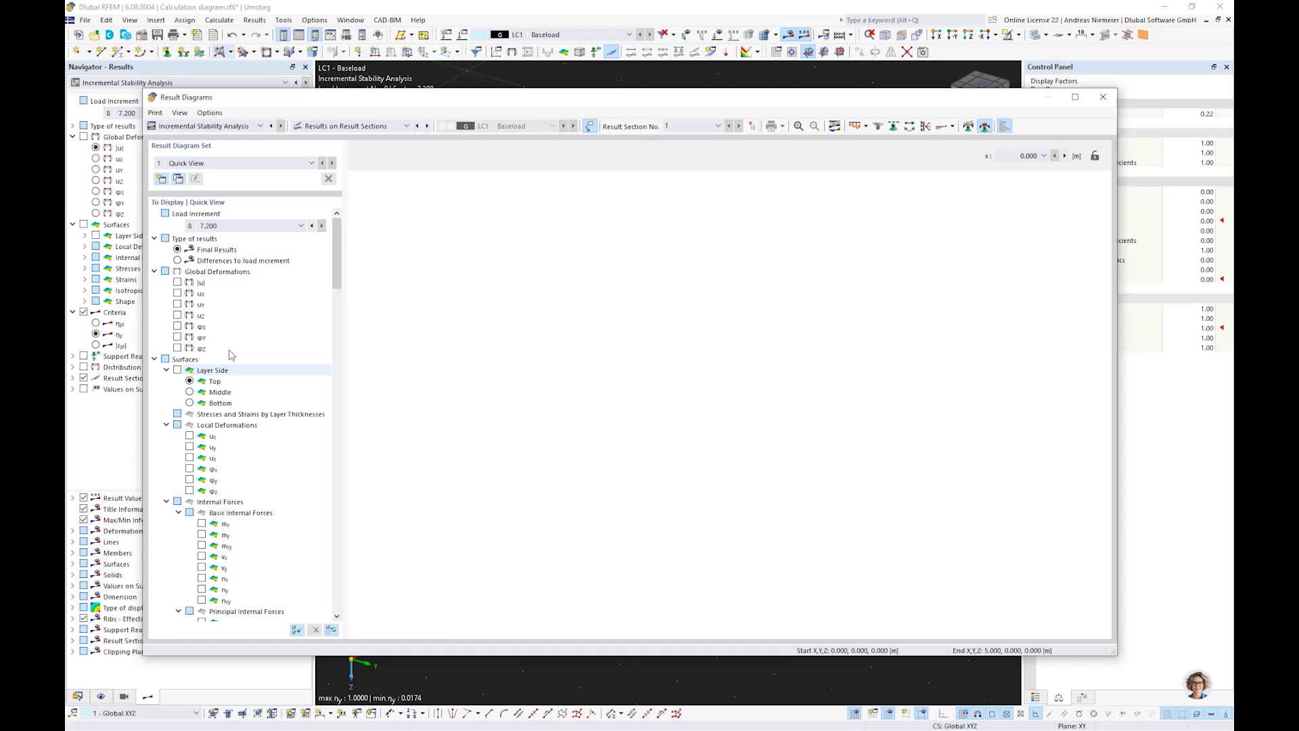
click(154, 271)
click(154, 282)
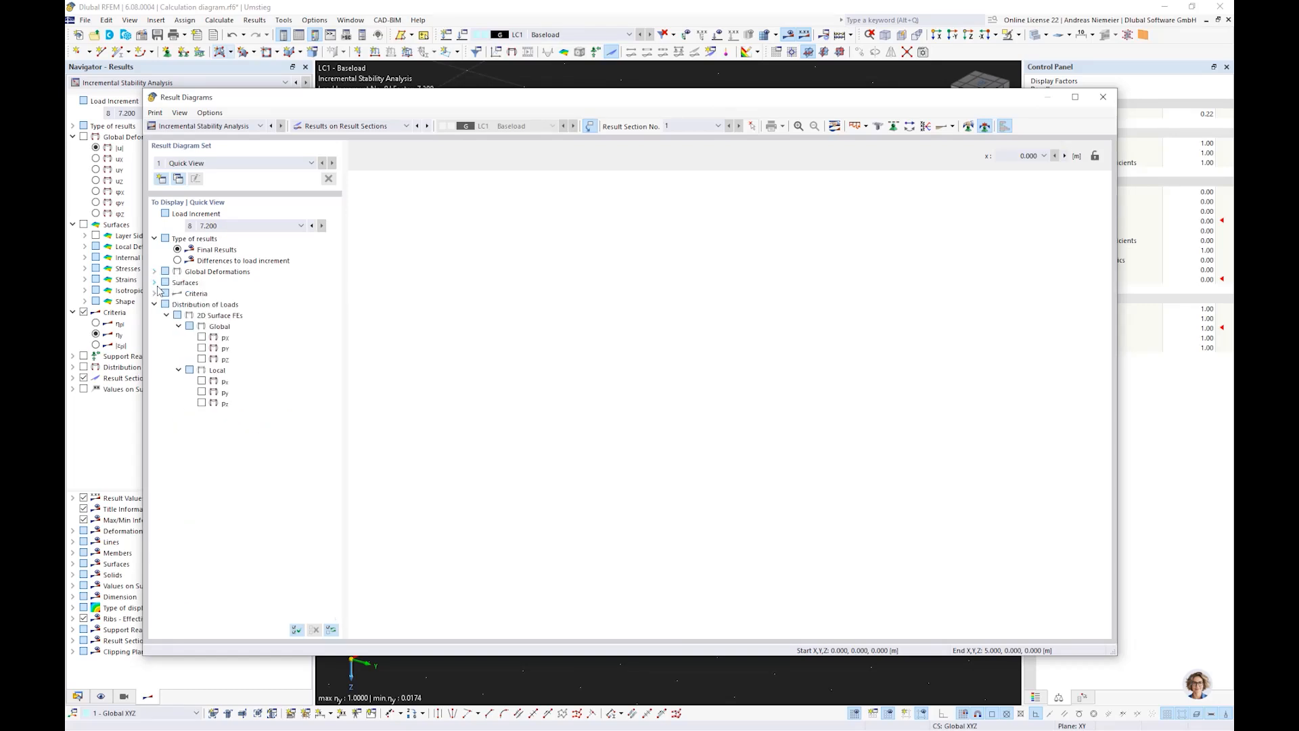
click(155, 271)
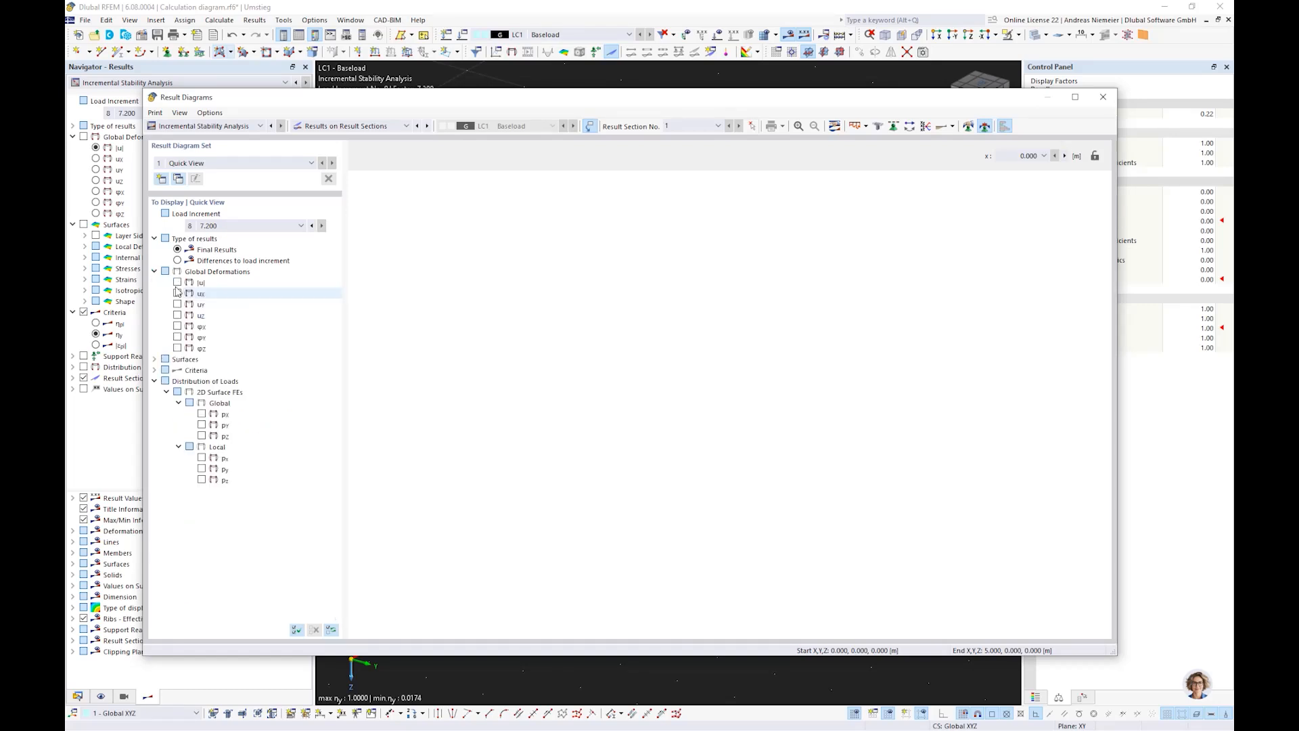
click(177, 282)
click(154, 382)
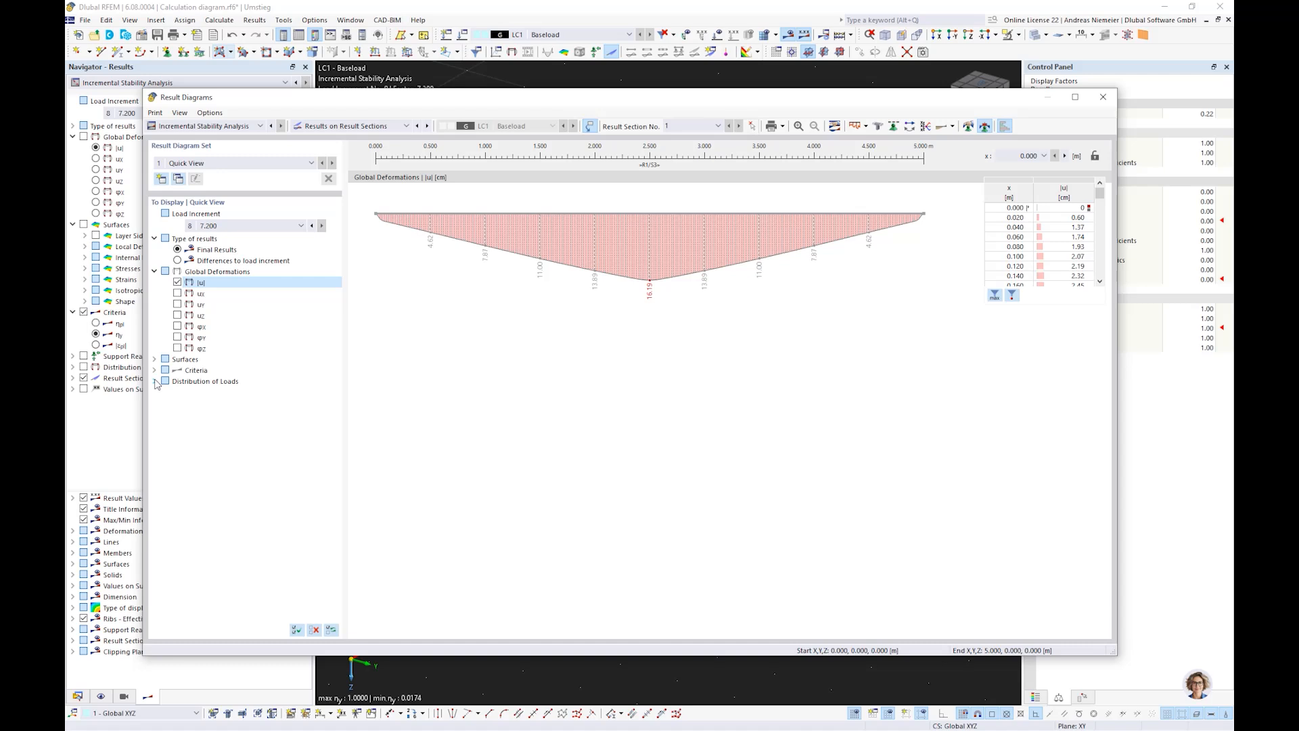
click(155, 370)
click(177, 392)
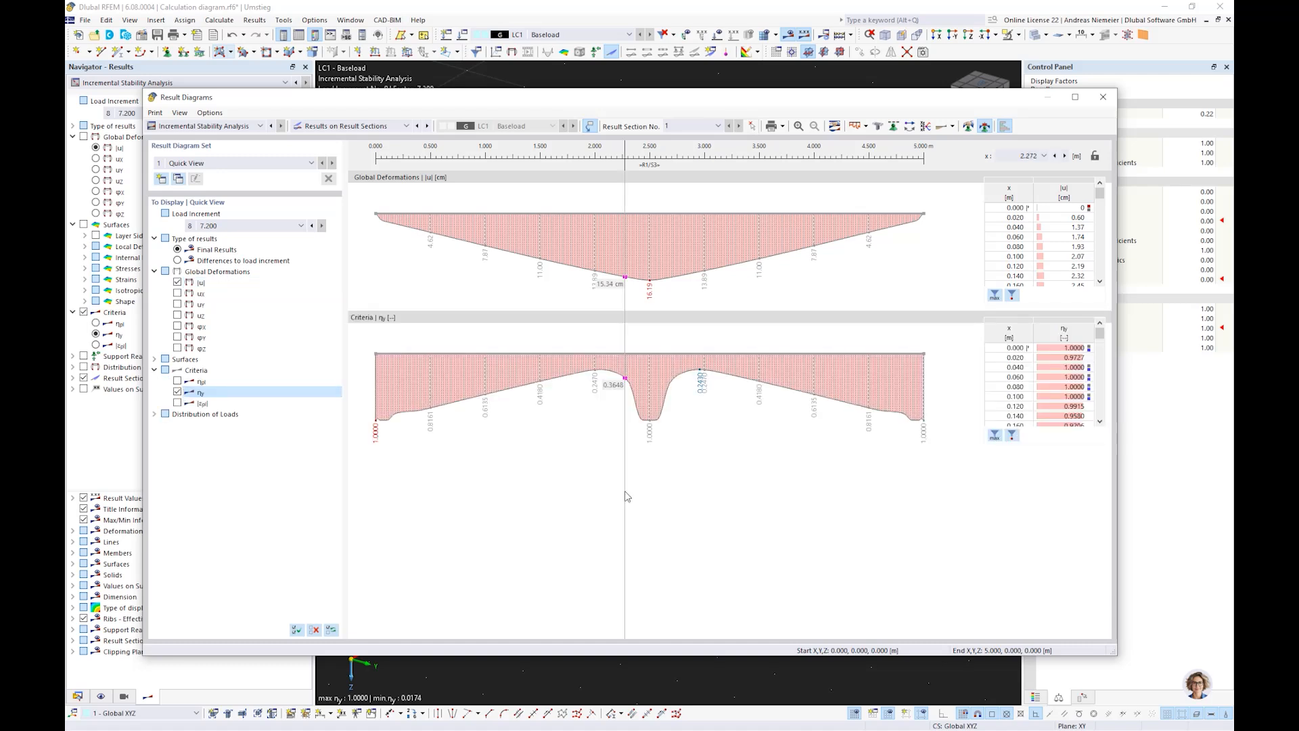
Step through the load increments from 1.000 to 5.000 and compare the |u| and ηy diagrams along the section.
click(223, 226)
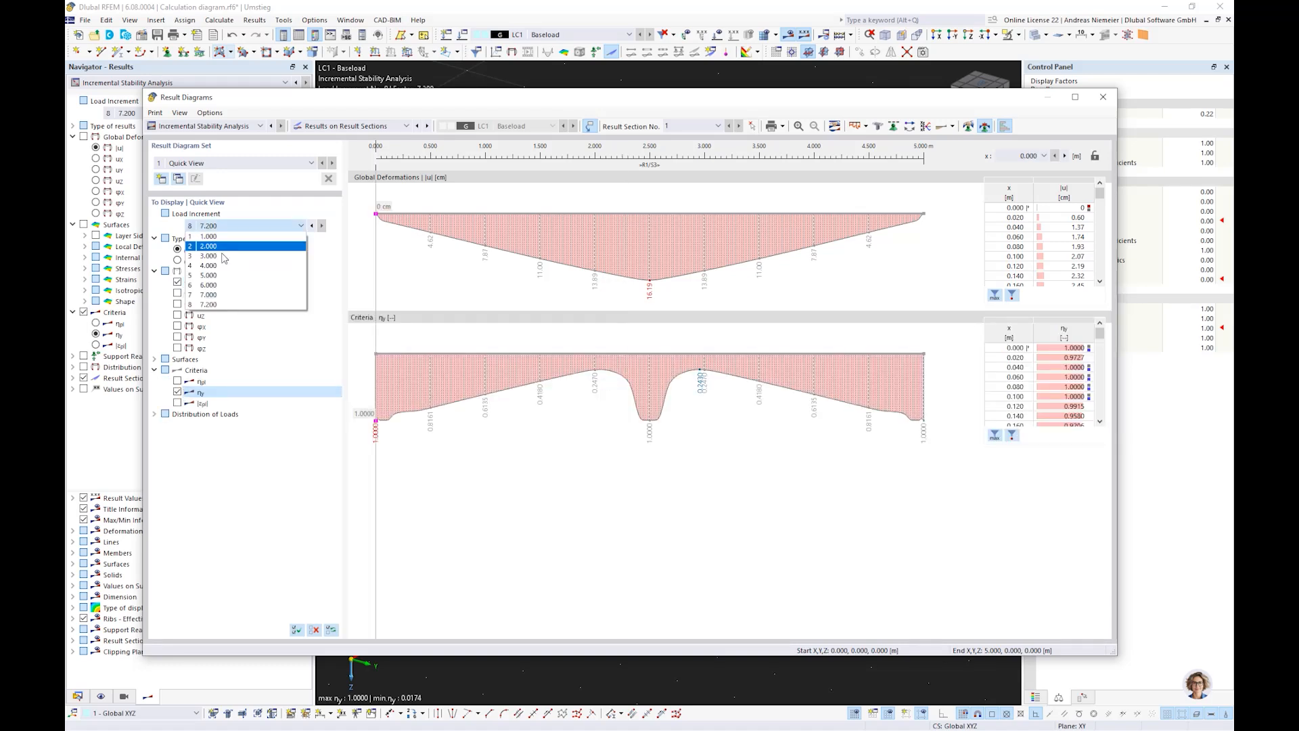
click(220, 237)
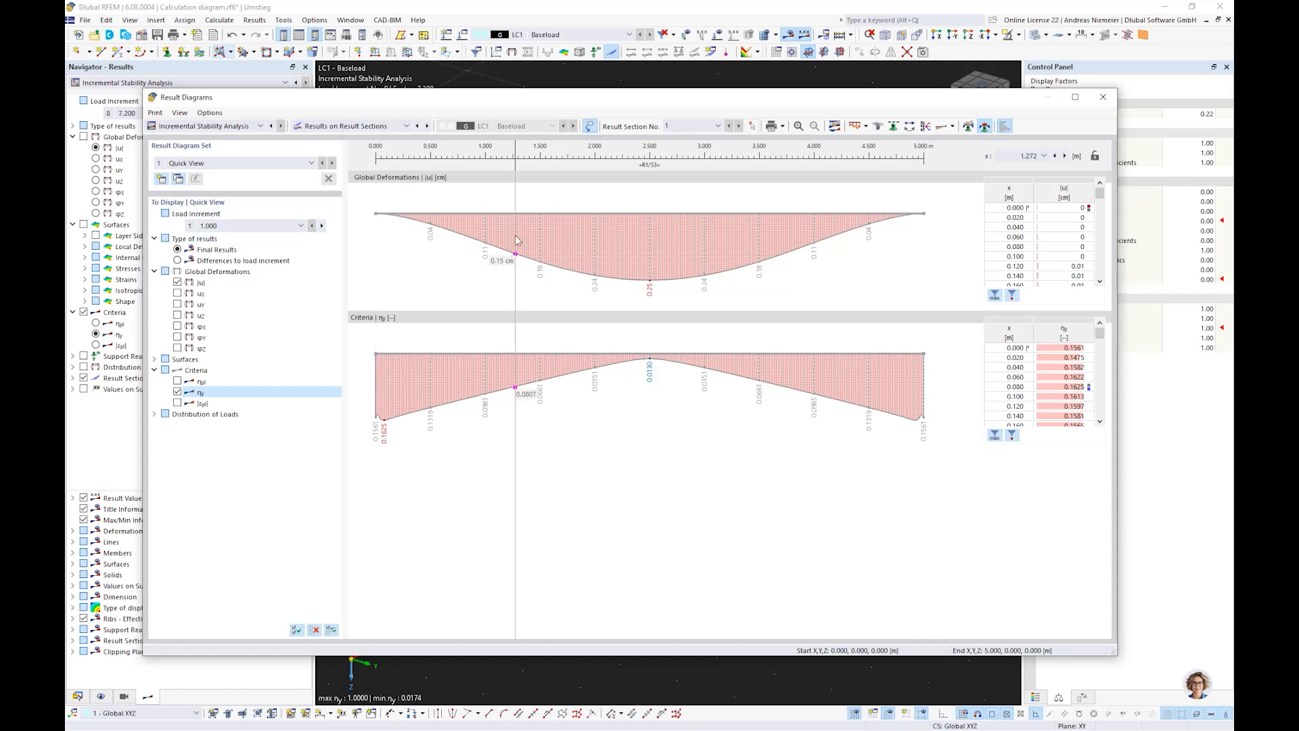
click(322, 226)
click(322, 226)
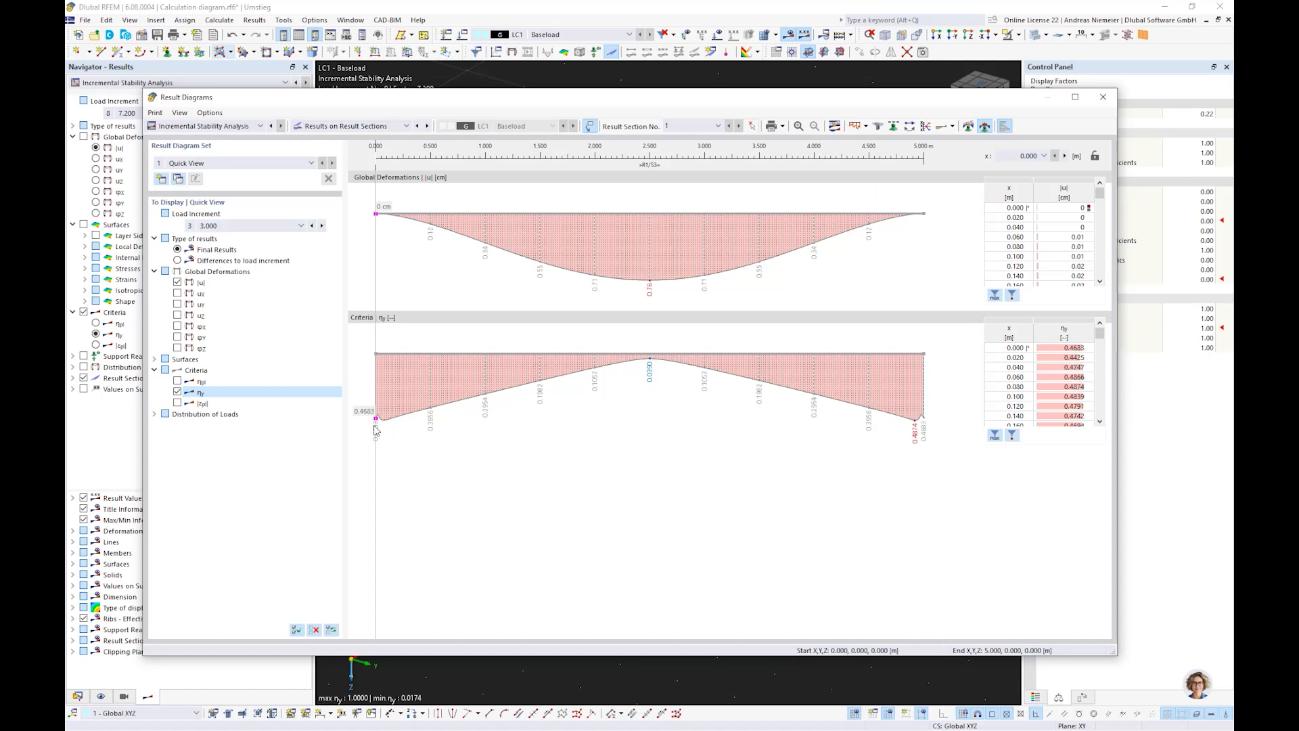
click(322, 225)
click(322, 225)
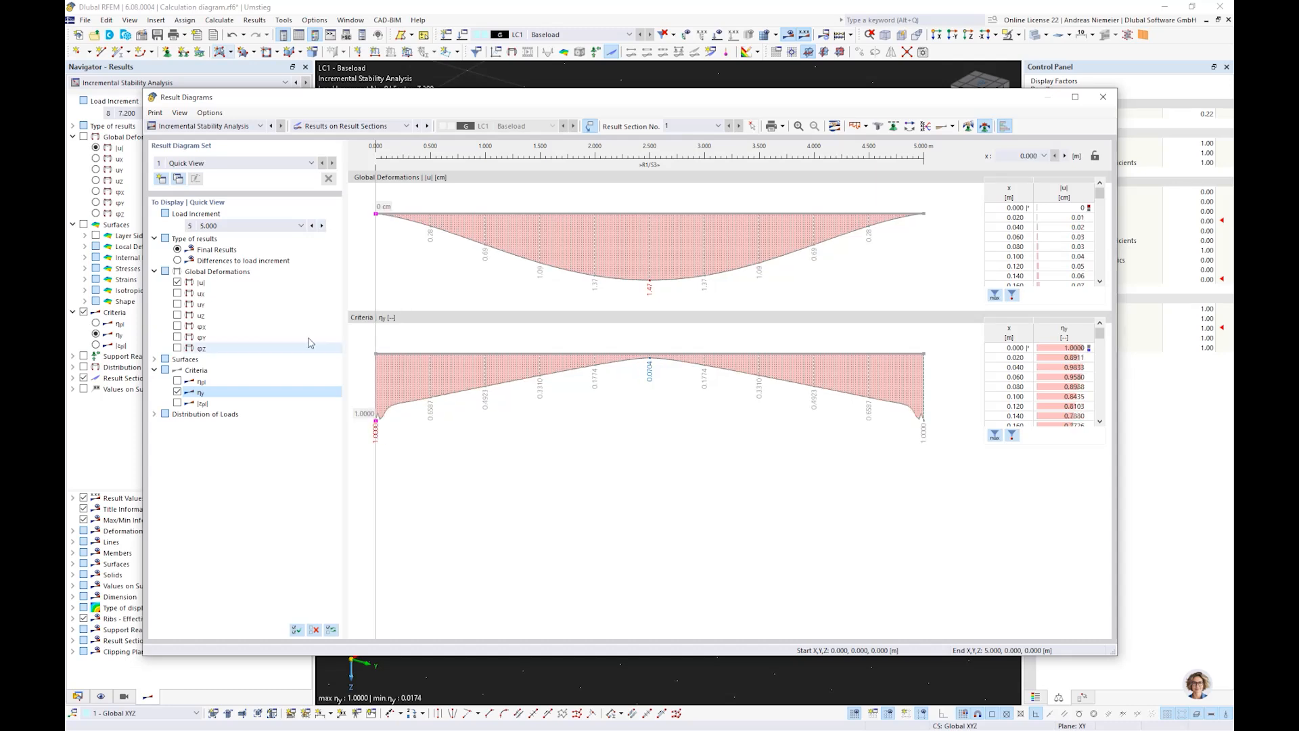
Advance the result diagrams through load increments 7.000 and 7.200 to compare |u| and ηy along the section.
click(322, 226)
click(322, 227)
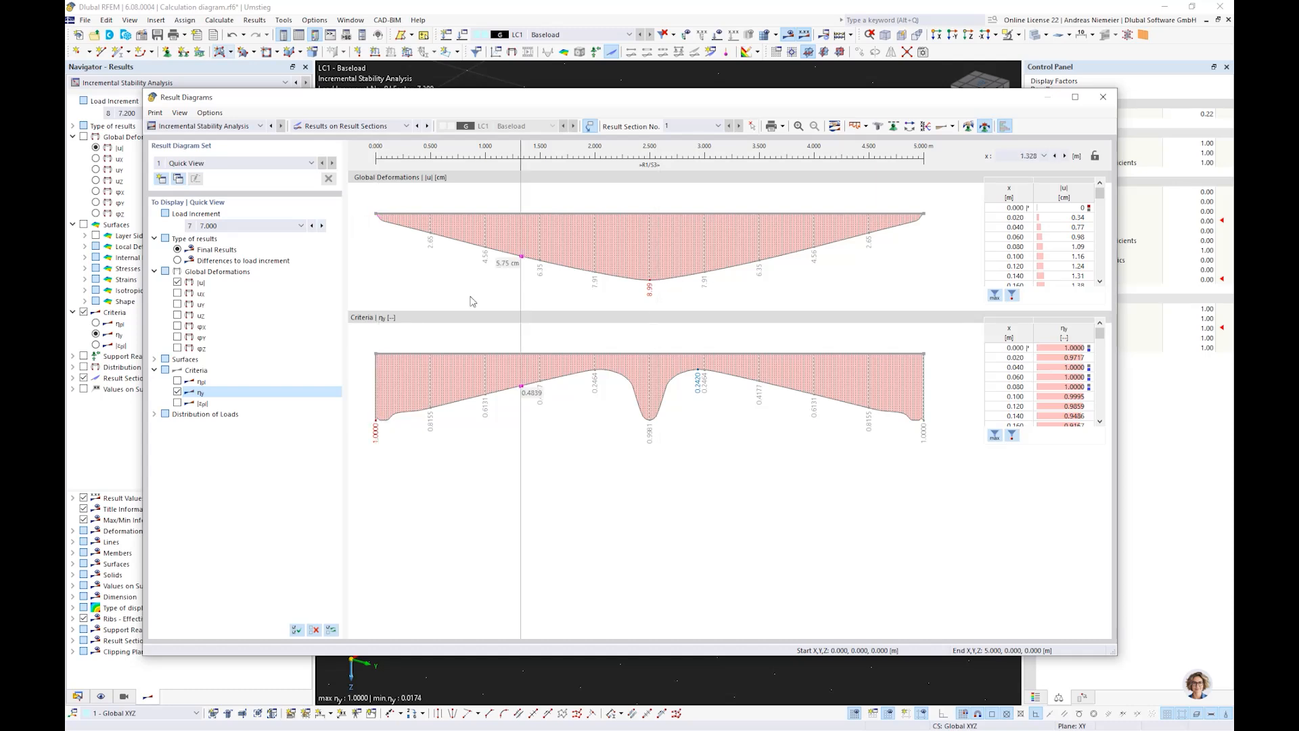
click(322, 225)
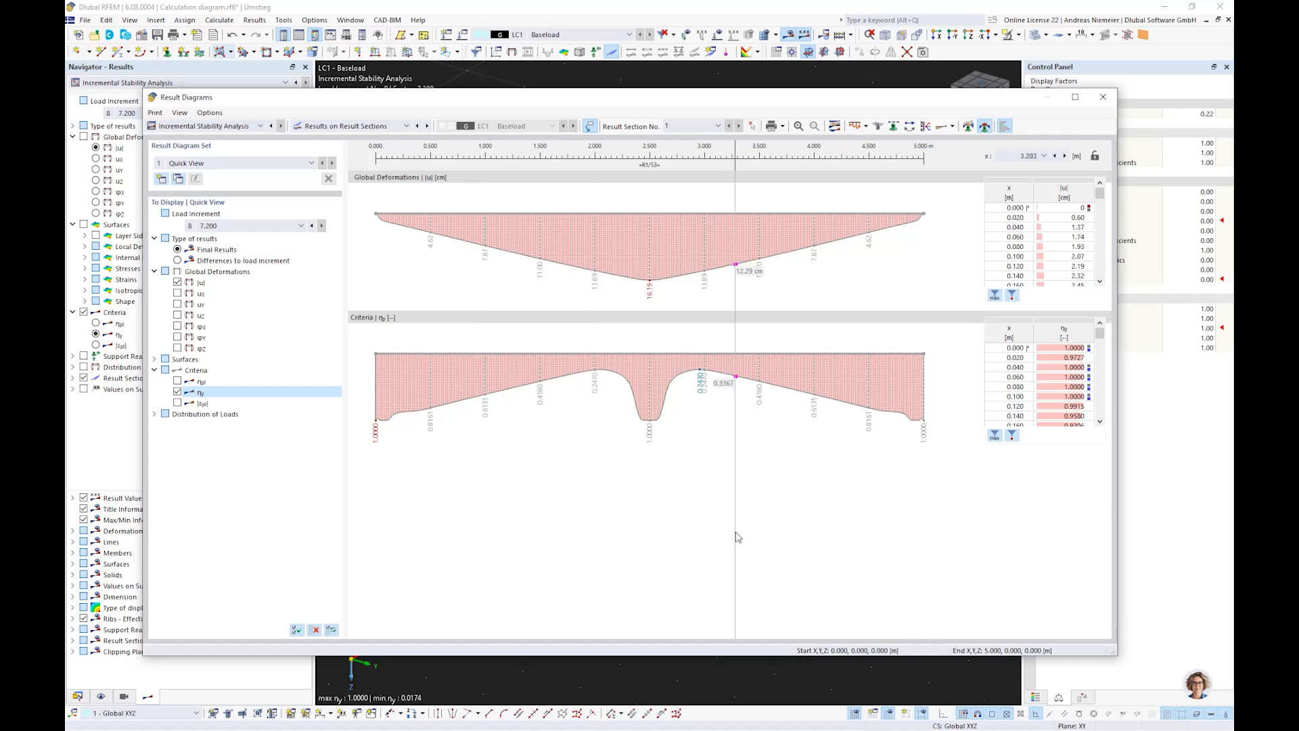
Close the result diagrams and save the model.
click(1101, 96)
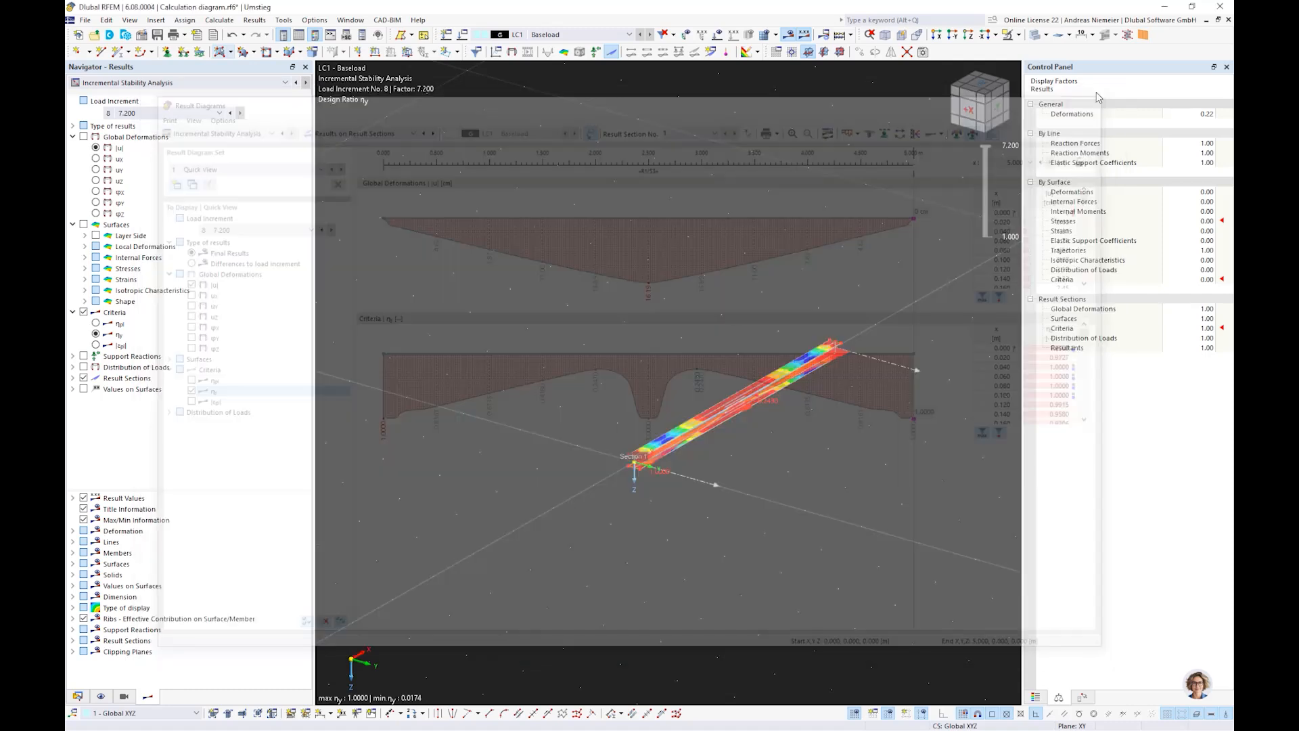
click(157, 34)
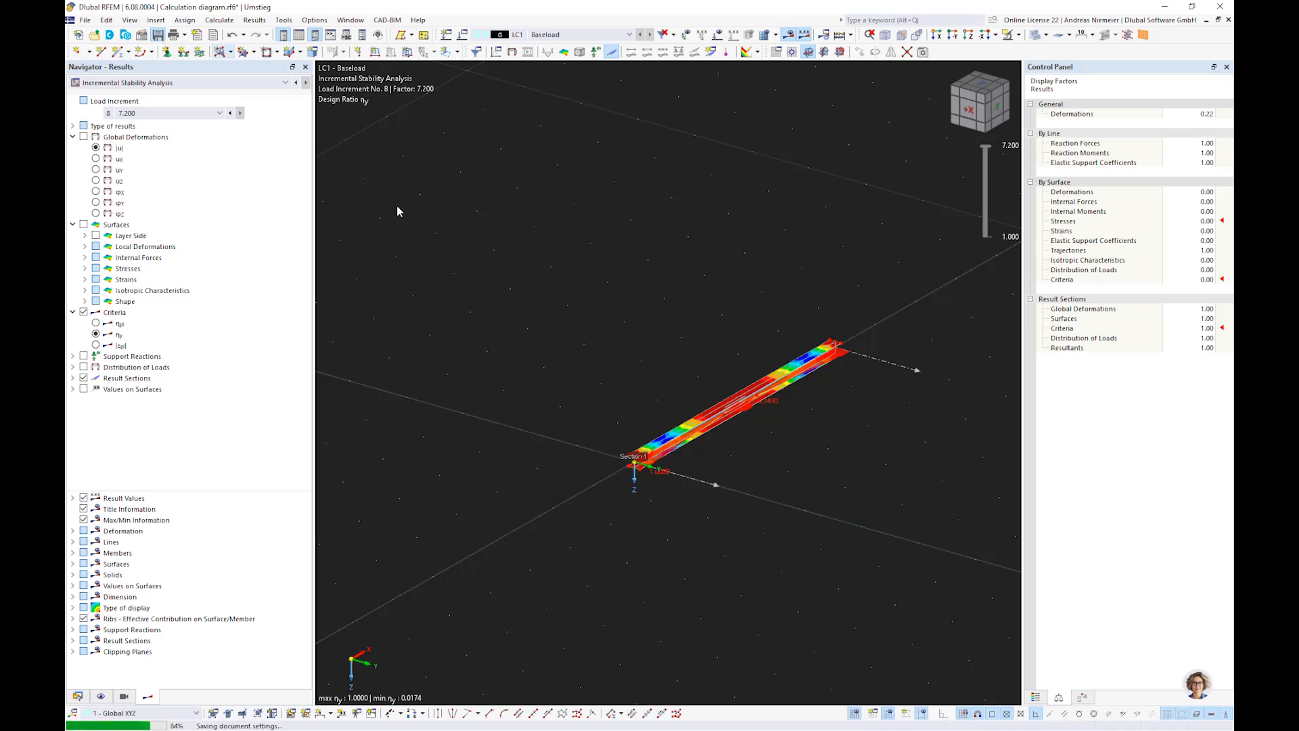
Place two additional surface result points on web surface No. 3, at X about 0.081 m and about 2.124 m.
ctrl+middle_drag(625, 337, 618, 372)
scroll(619, 371, up, 2)
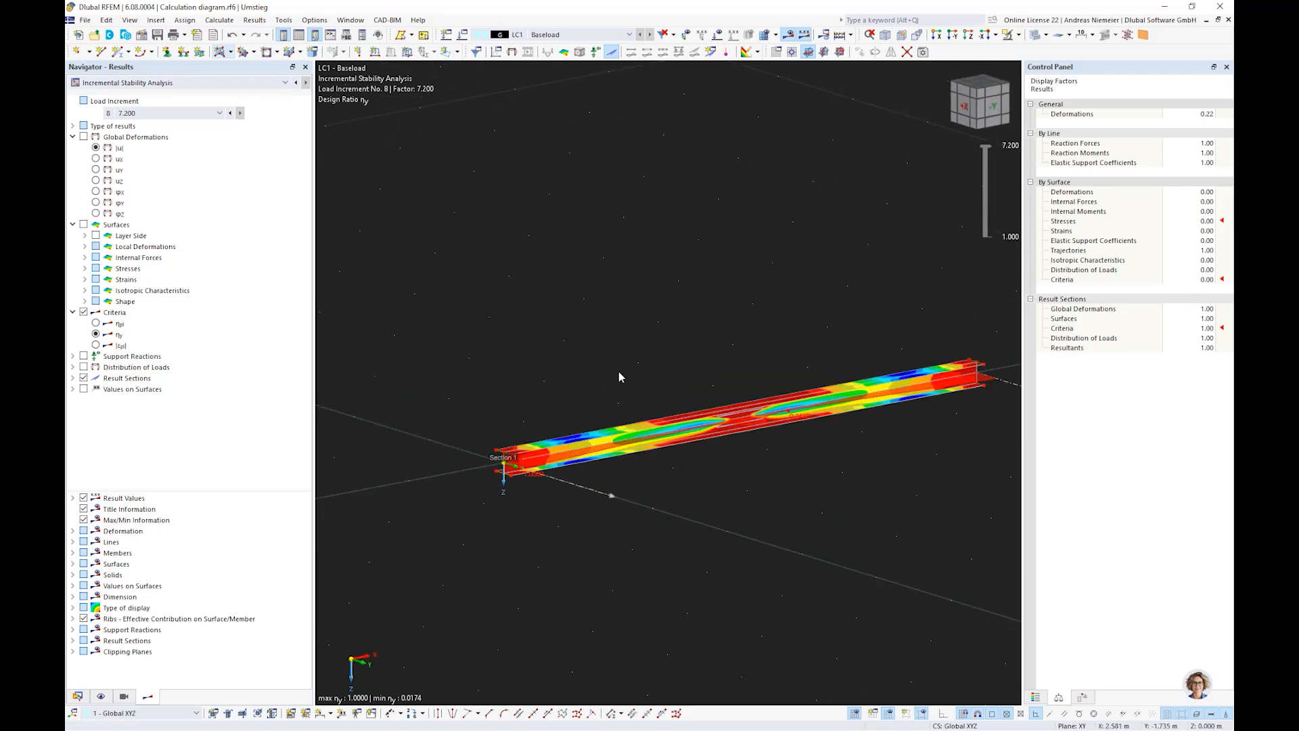
middle_drag(507, 460, 407, 420)
scroll(407, 419, up, 1)
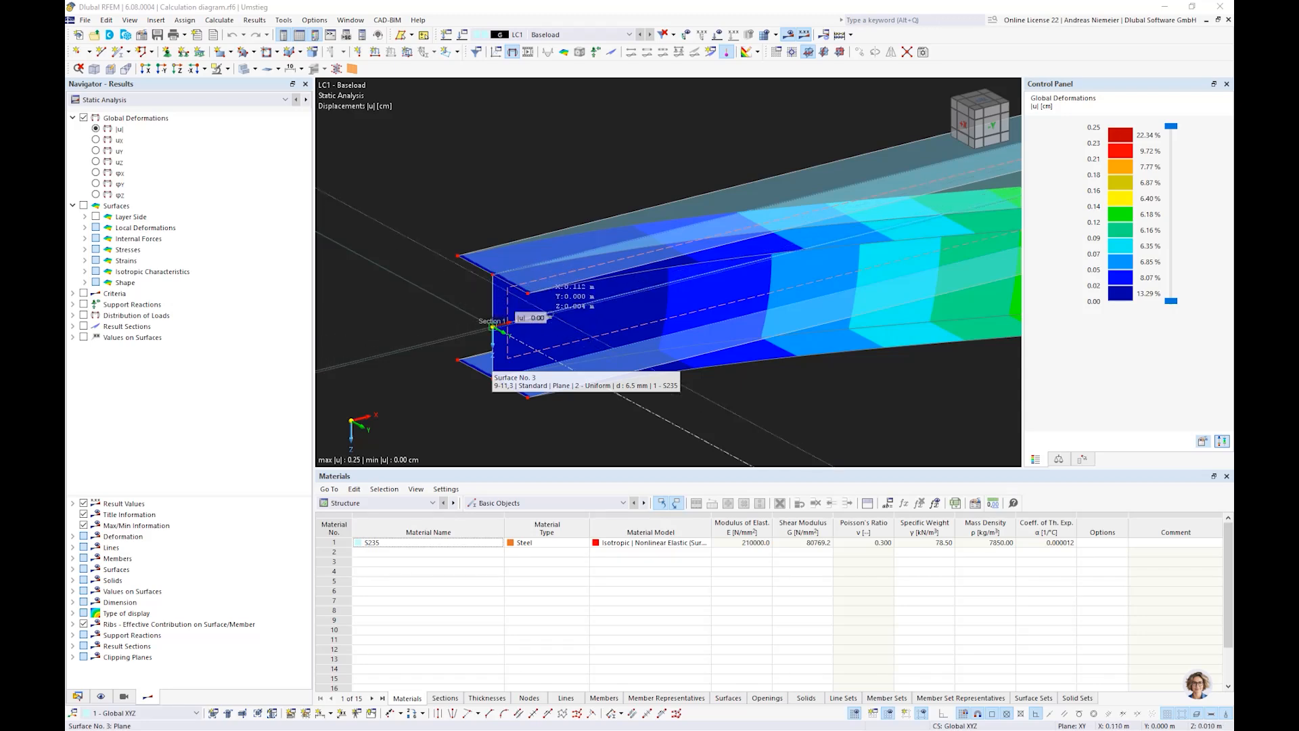
click(534, 319)
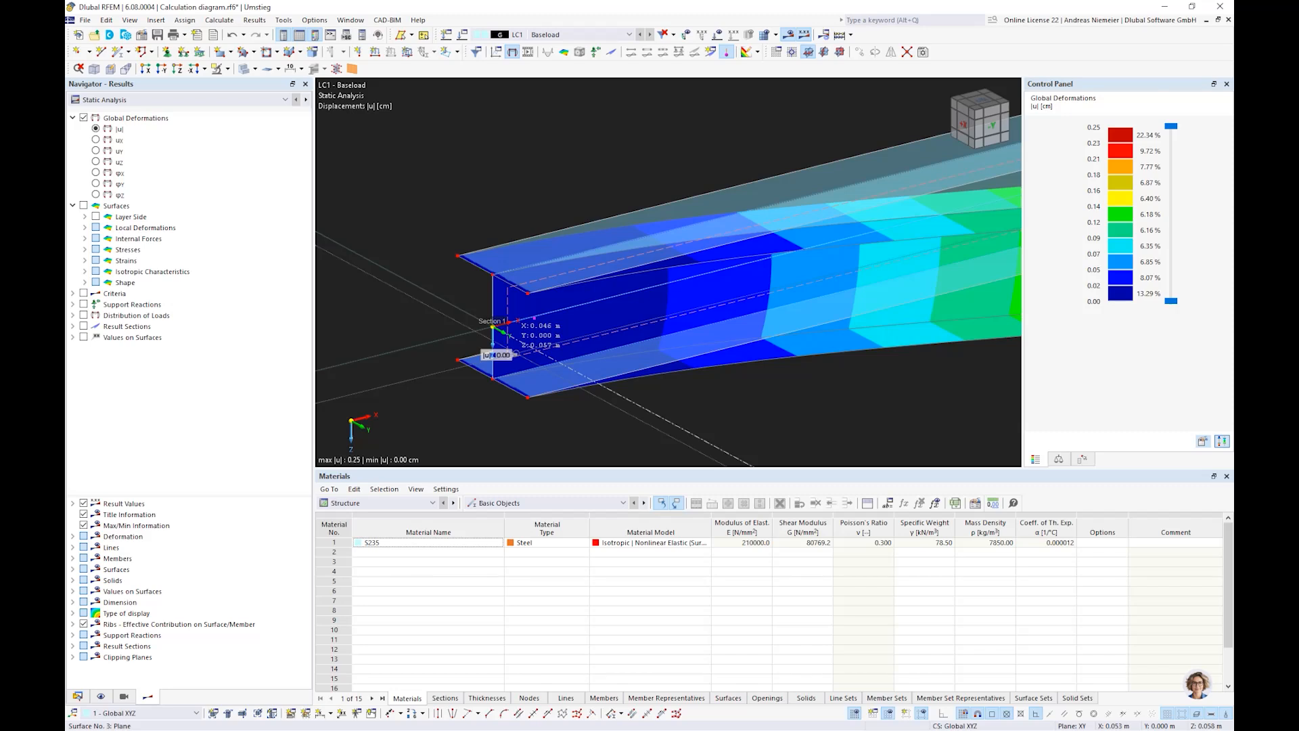
scroll(493, 328, down, 3)
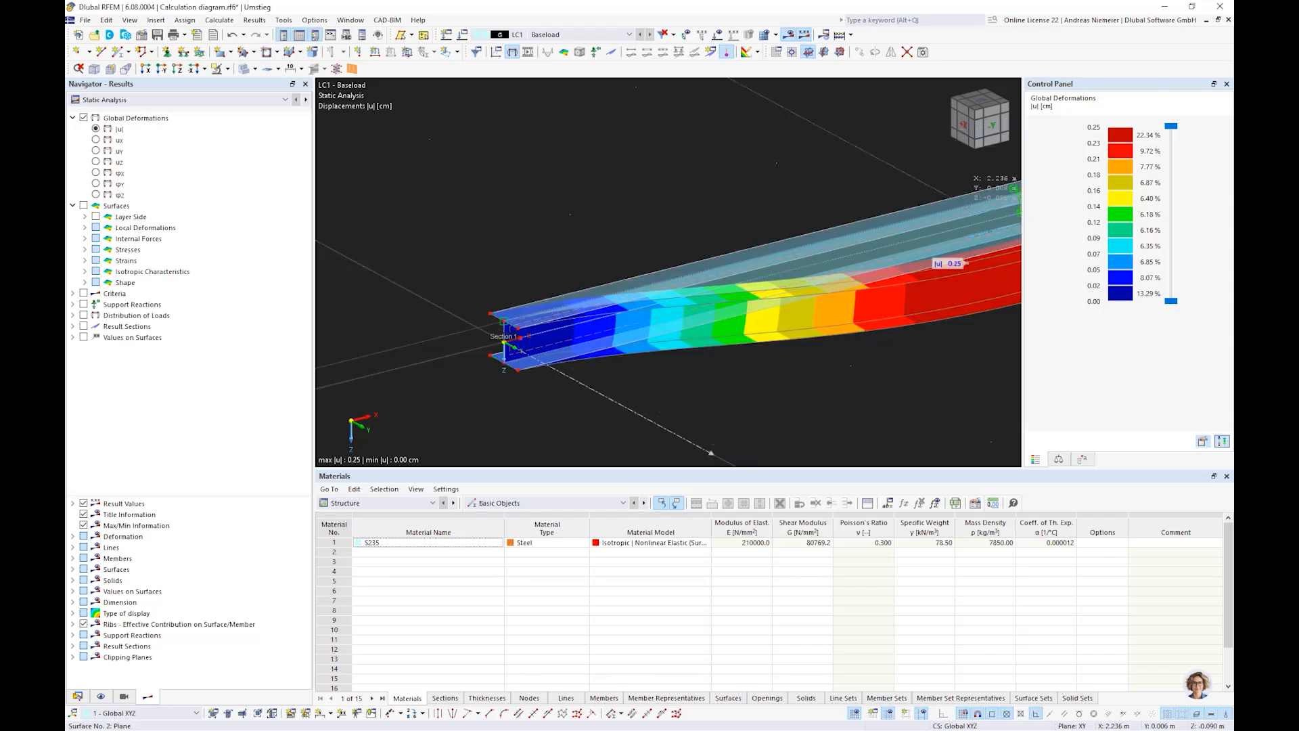
key(Escape)
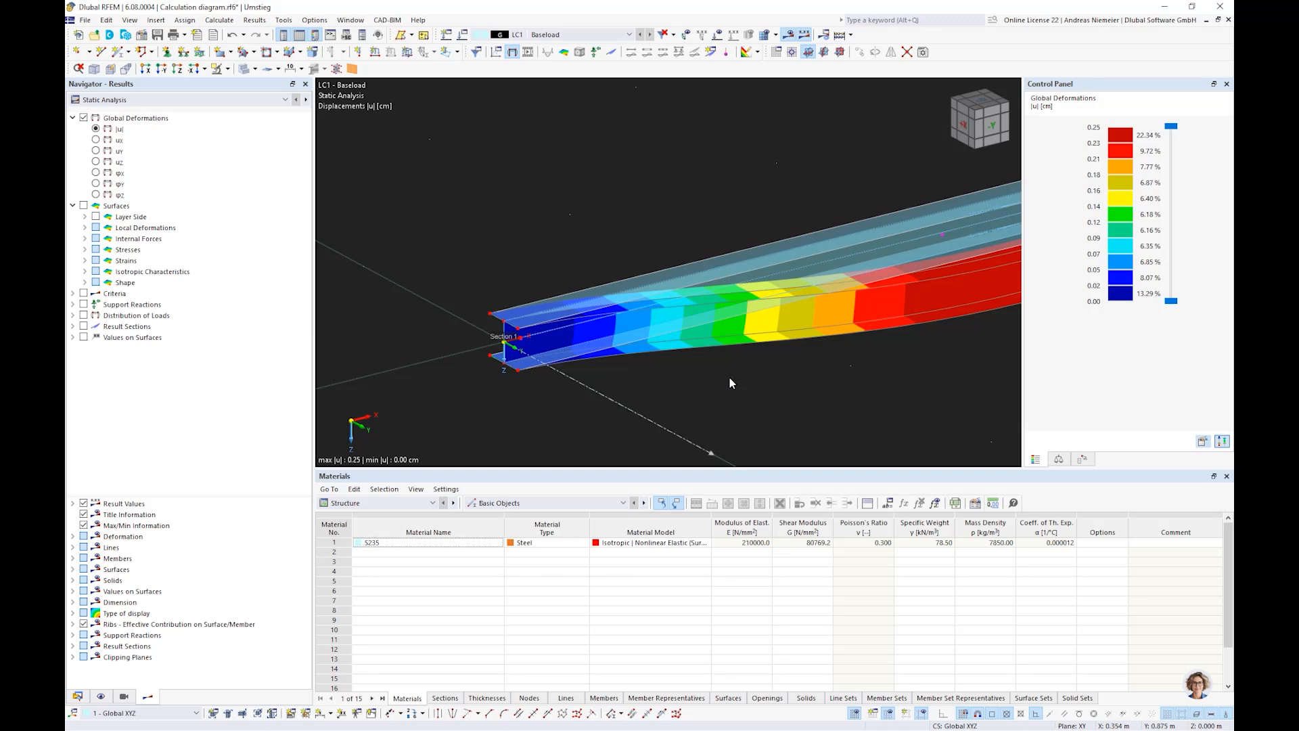
middle_drag(728, 376, 612, 364)
scroll(821, 327, down, 2)
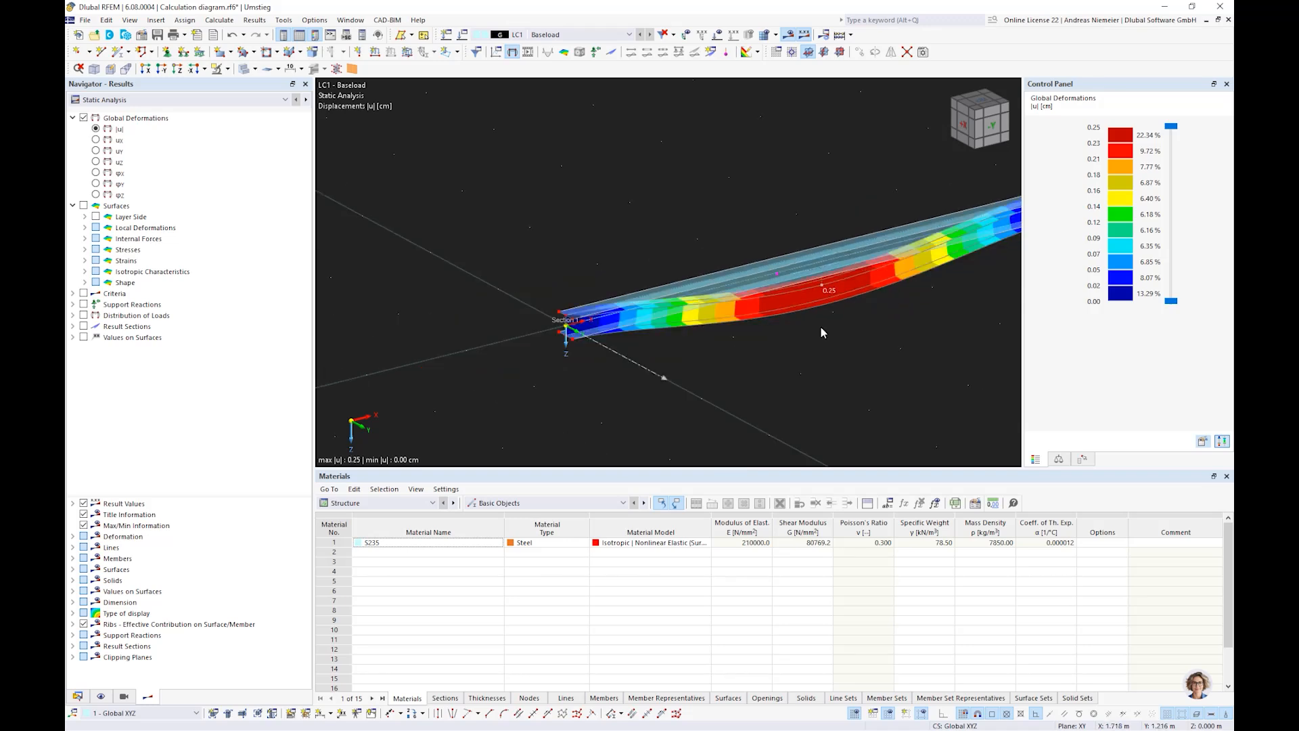
ctrl+middle_drag(821, 327, 735, 311)
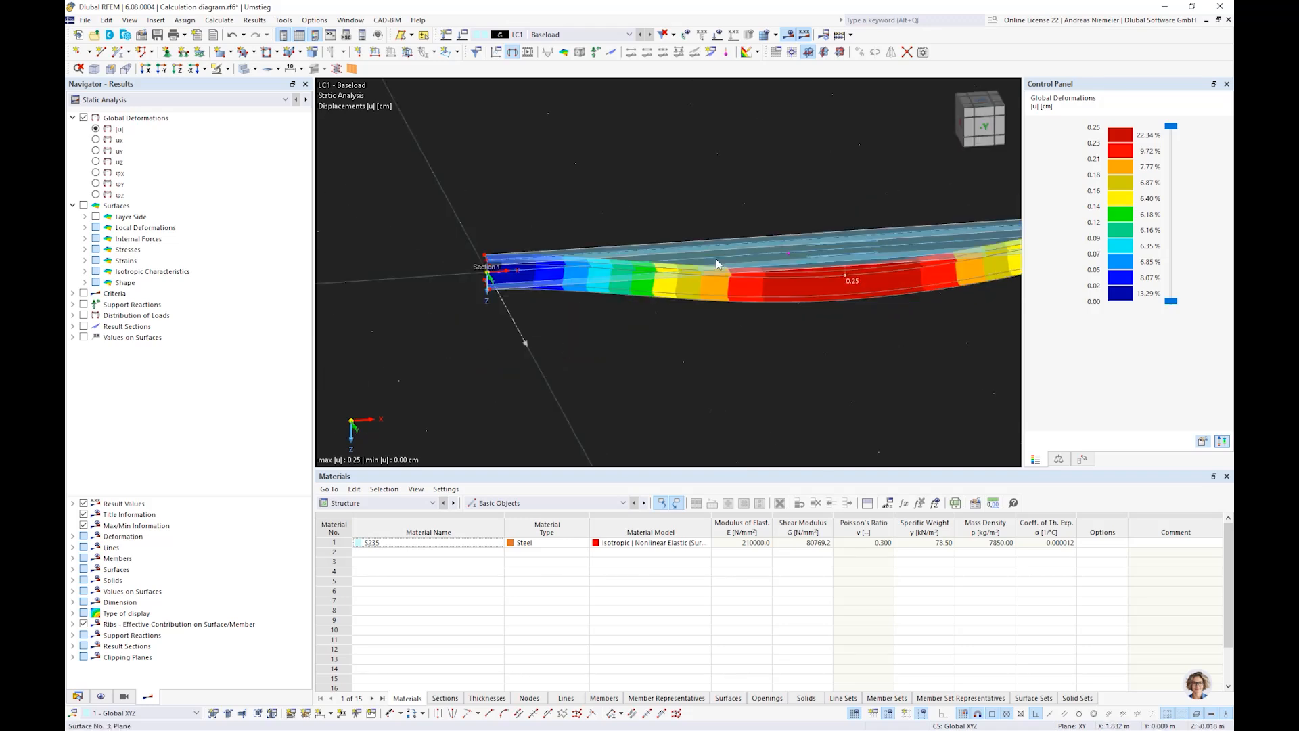
Set the first additional surface result point's coordinates to X 0.01 m and Z 0 m.
click(78, 696)
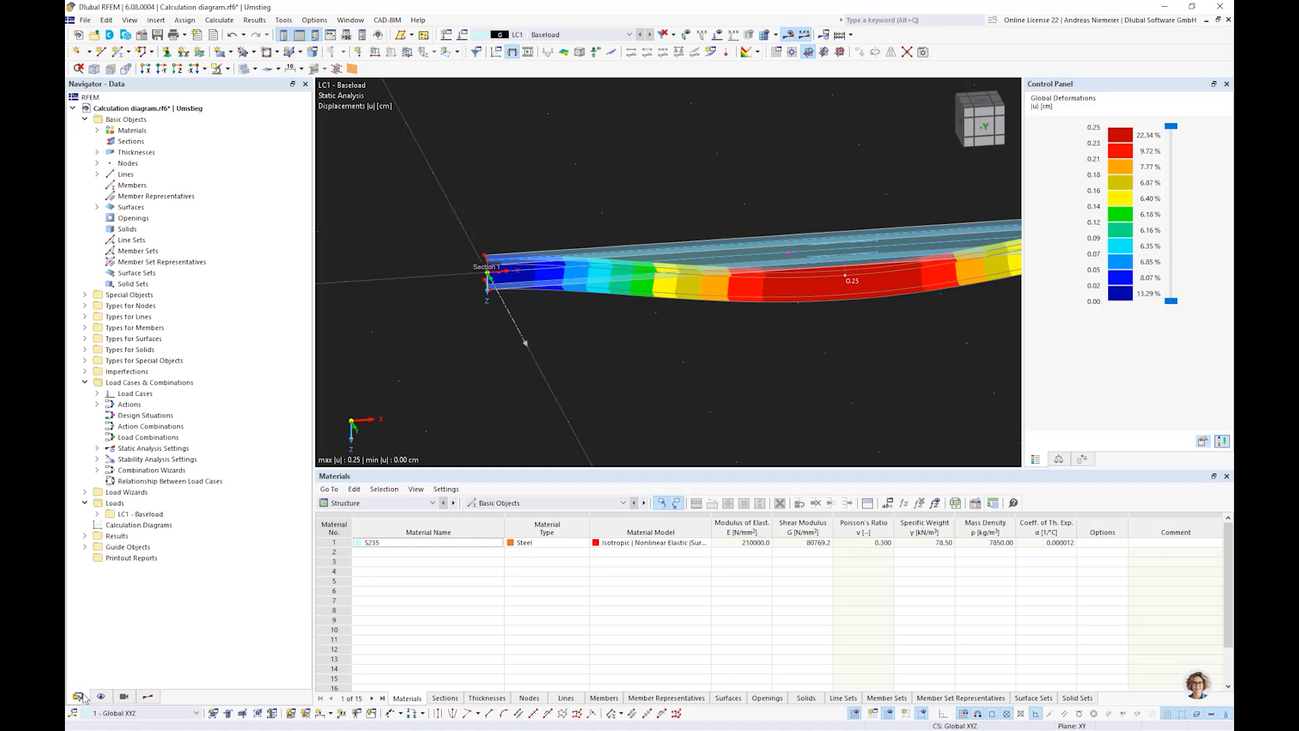
click(85, 382)
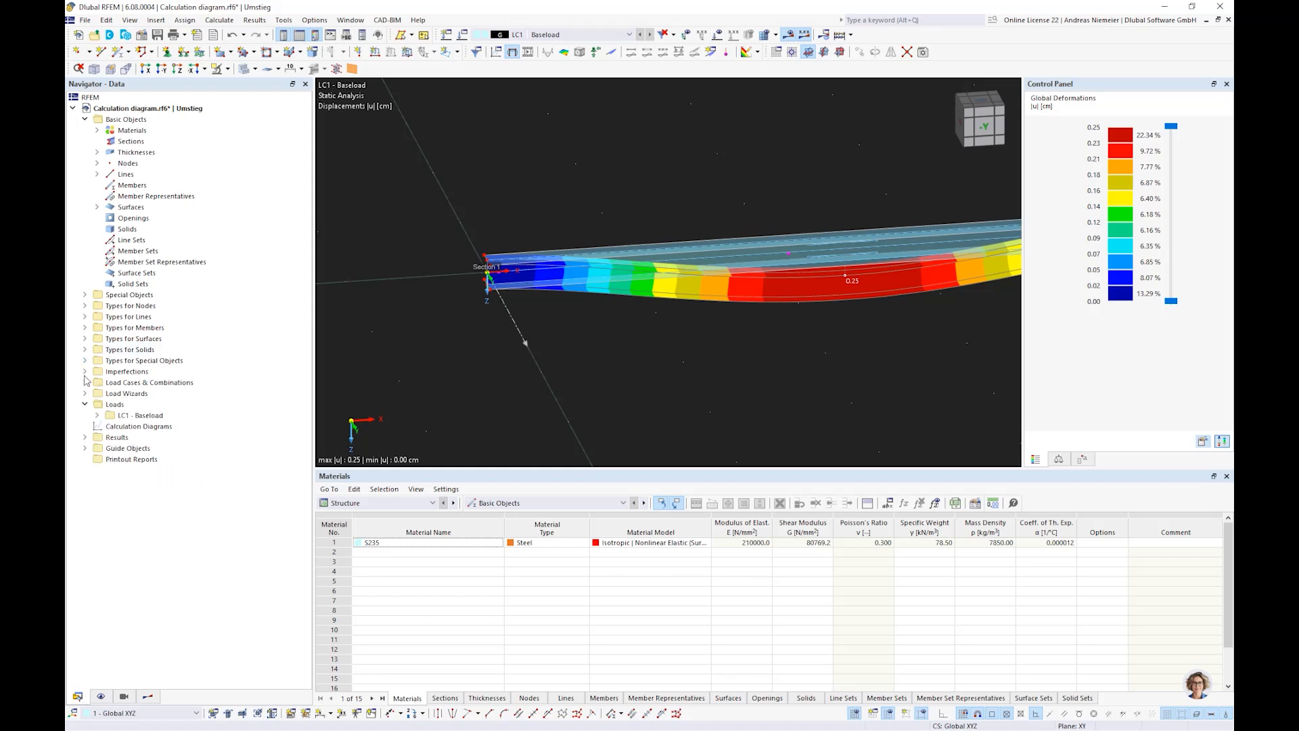
click(85, 338)
double_click(112, 395)
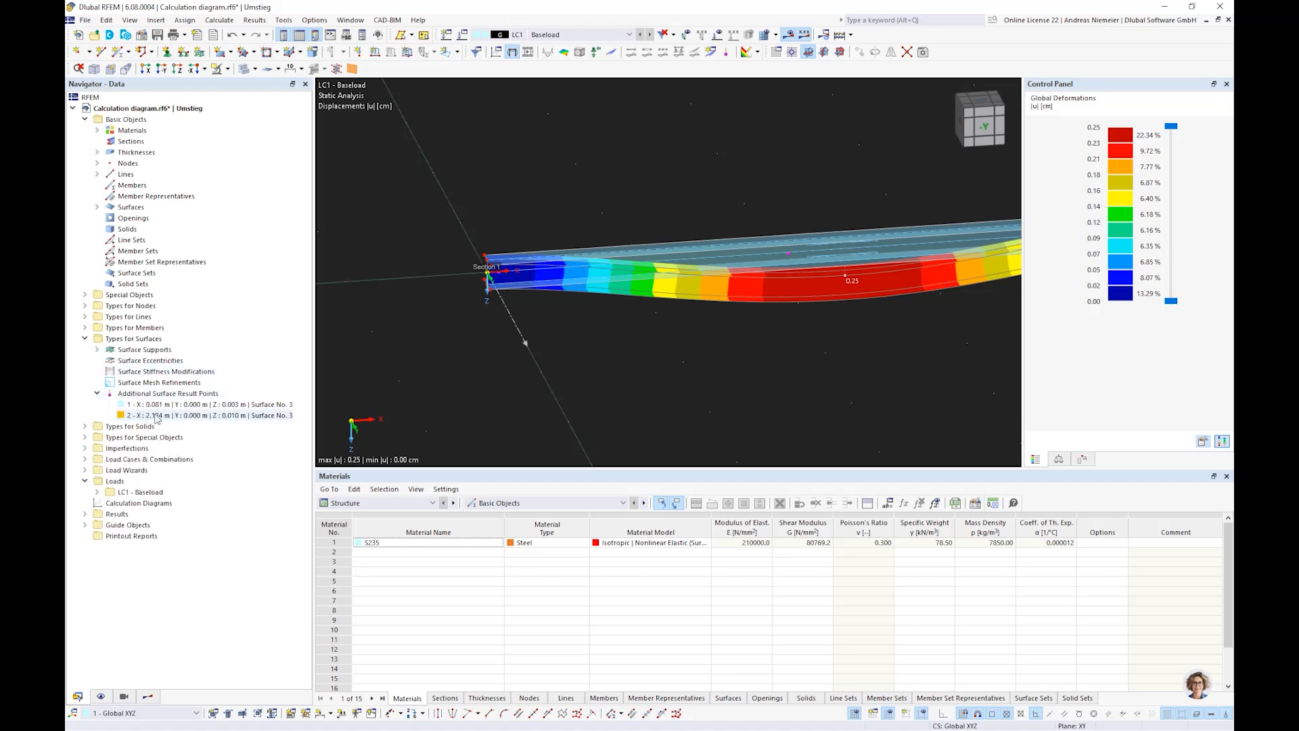
double_click(156, 414)
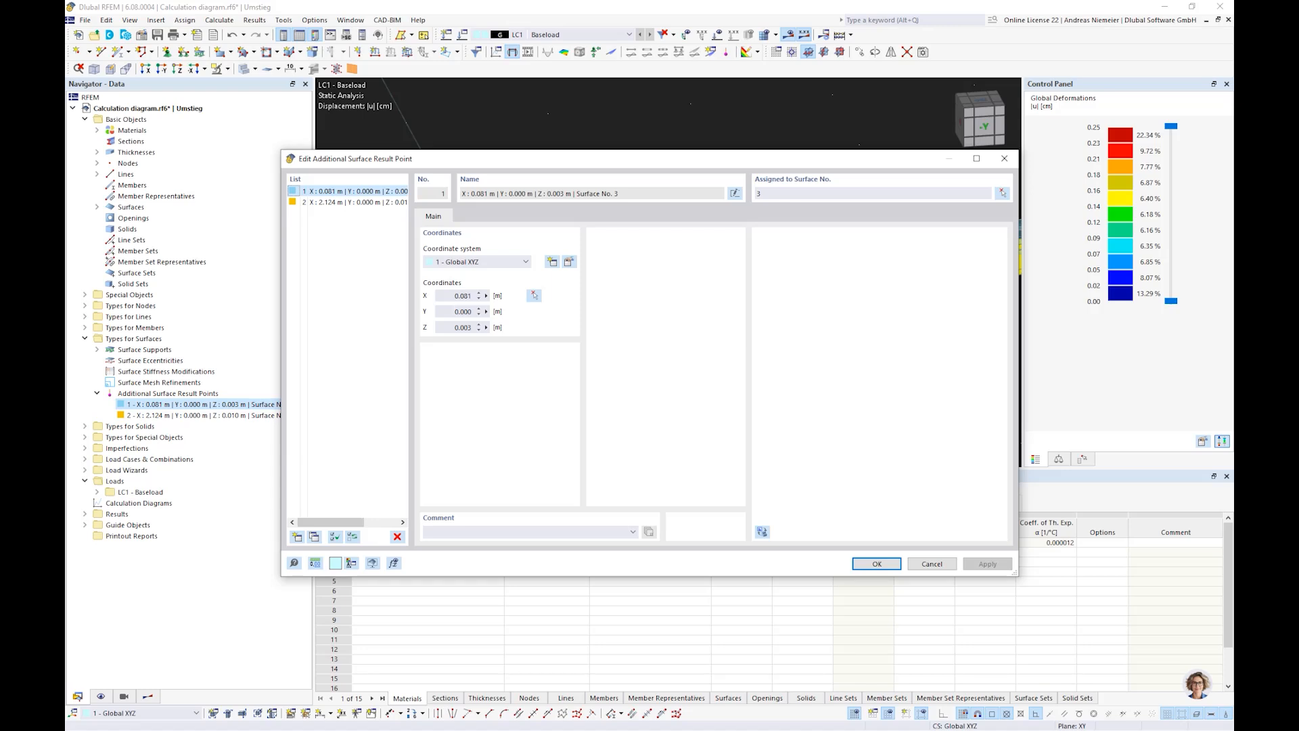
text(0,01)
key(Tab)
key(Tab)
text(0)
Set the second additional surface result point's coordinates to X 2.5 m and Z 0 m, and accept the edits.
click(351, 202)
click(462, 296)
text(2,5)
click(447, 327)
text(0)
click(876, 564)
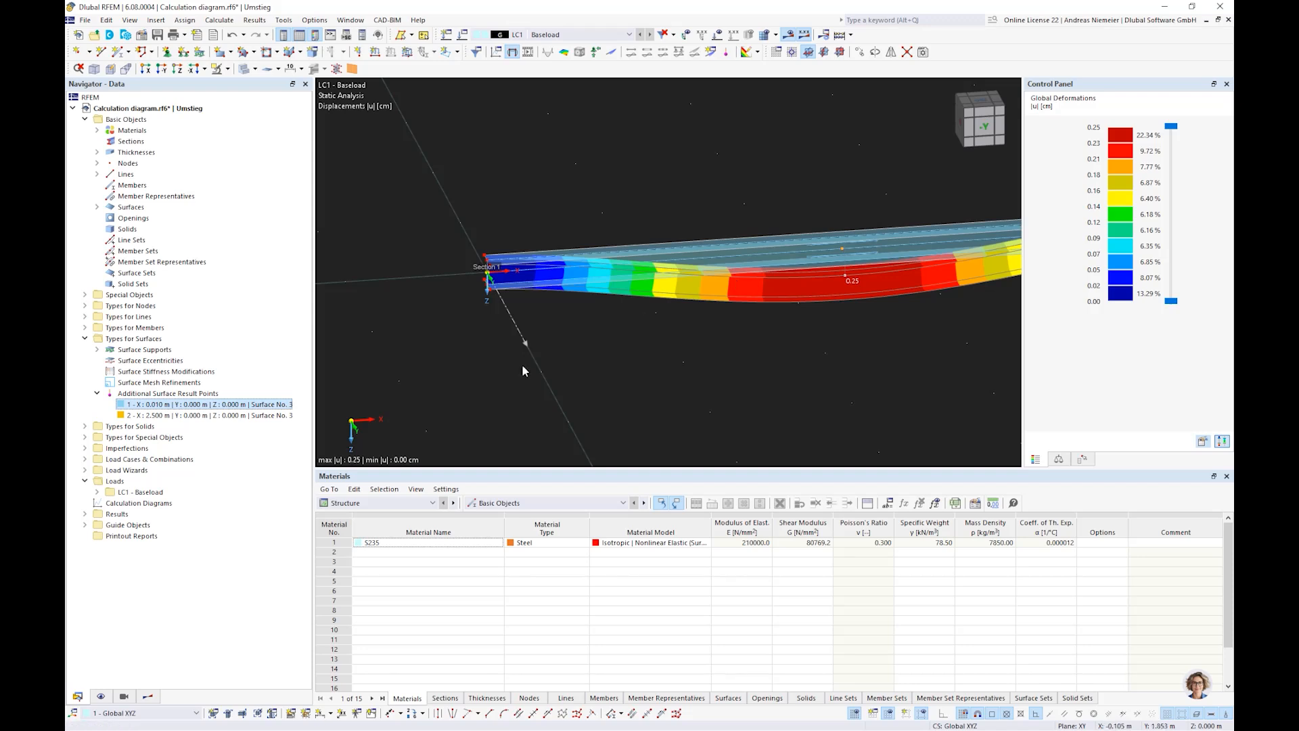
Display the Incremental Stability Analysis results with values on surfaces shown.
click(148, 696)
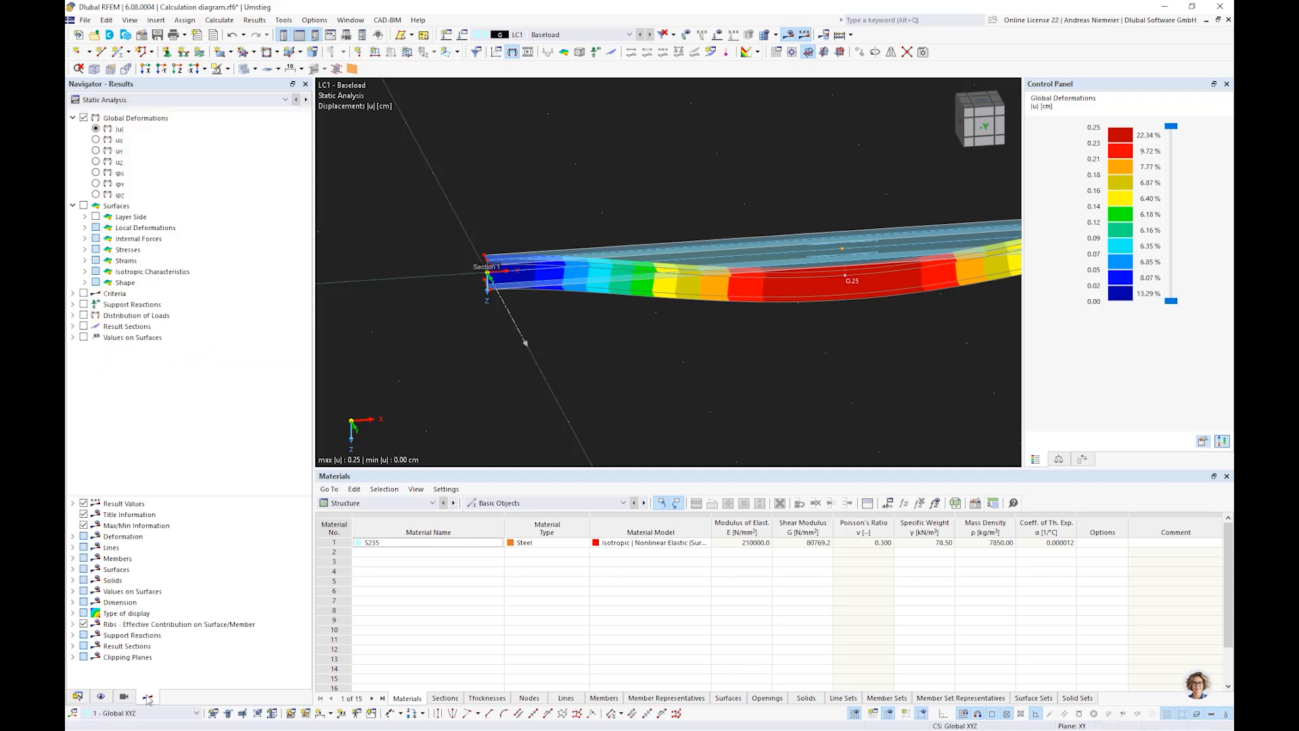
click(157, 99)
click(159, 120)
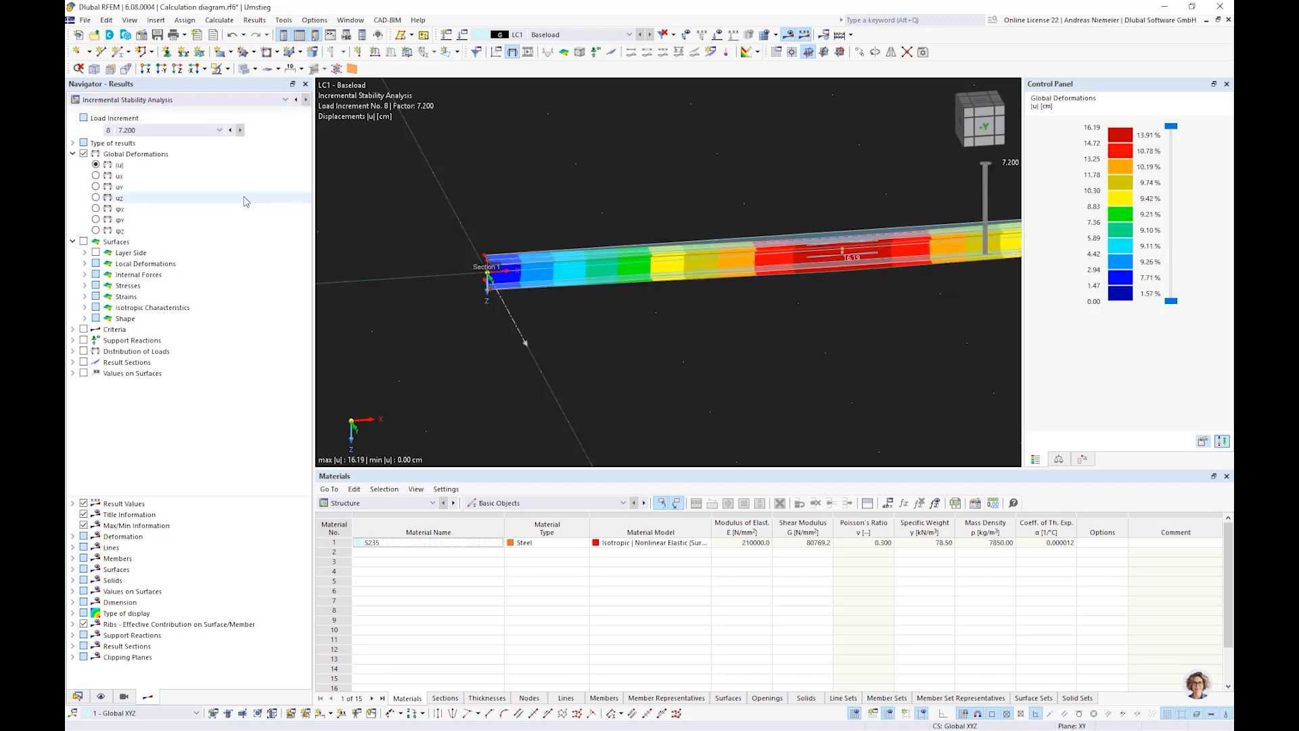
click(88, 373)
click(83, 372)
Examine the |u| values at the two web result points, near the beam start and at midspan.
scroll(517, 273, up, 3)
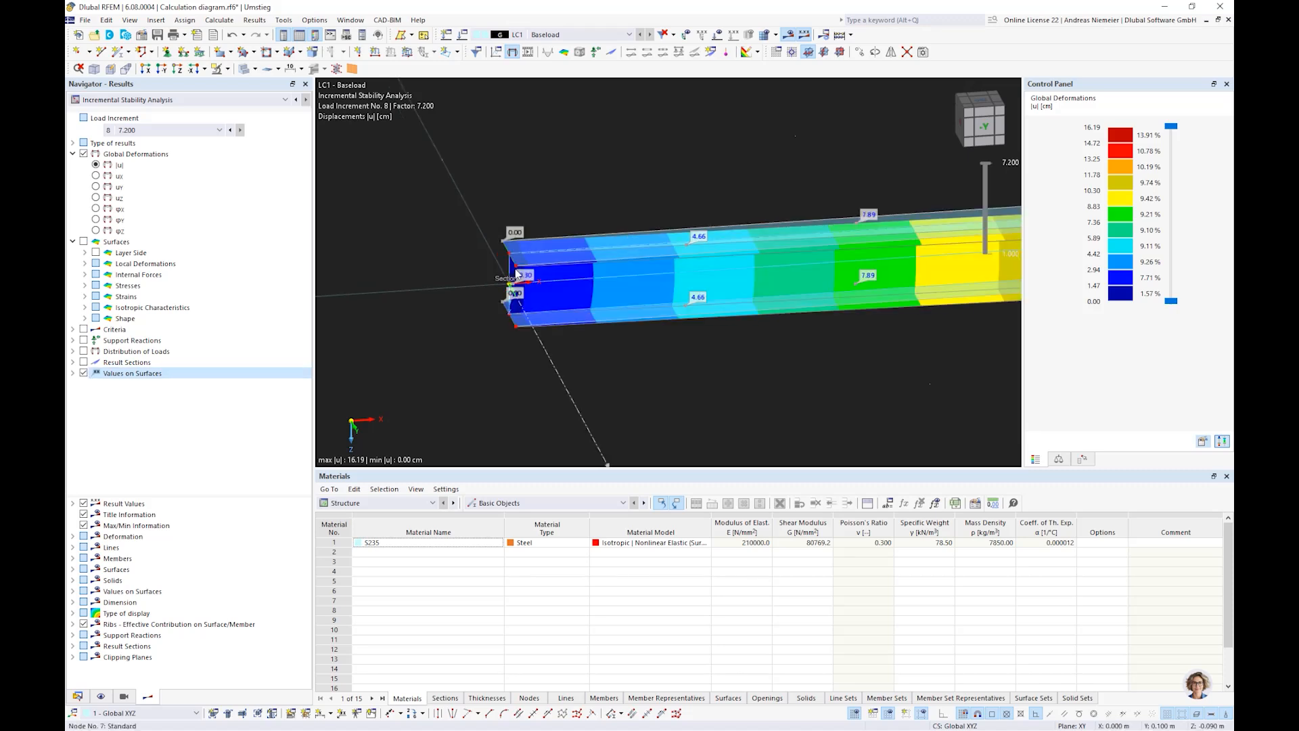
scroll(518, 274, up, 4)
scroll(513, 314, down, 4)
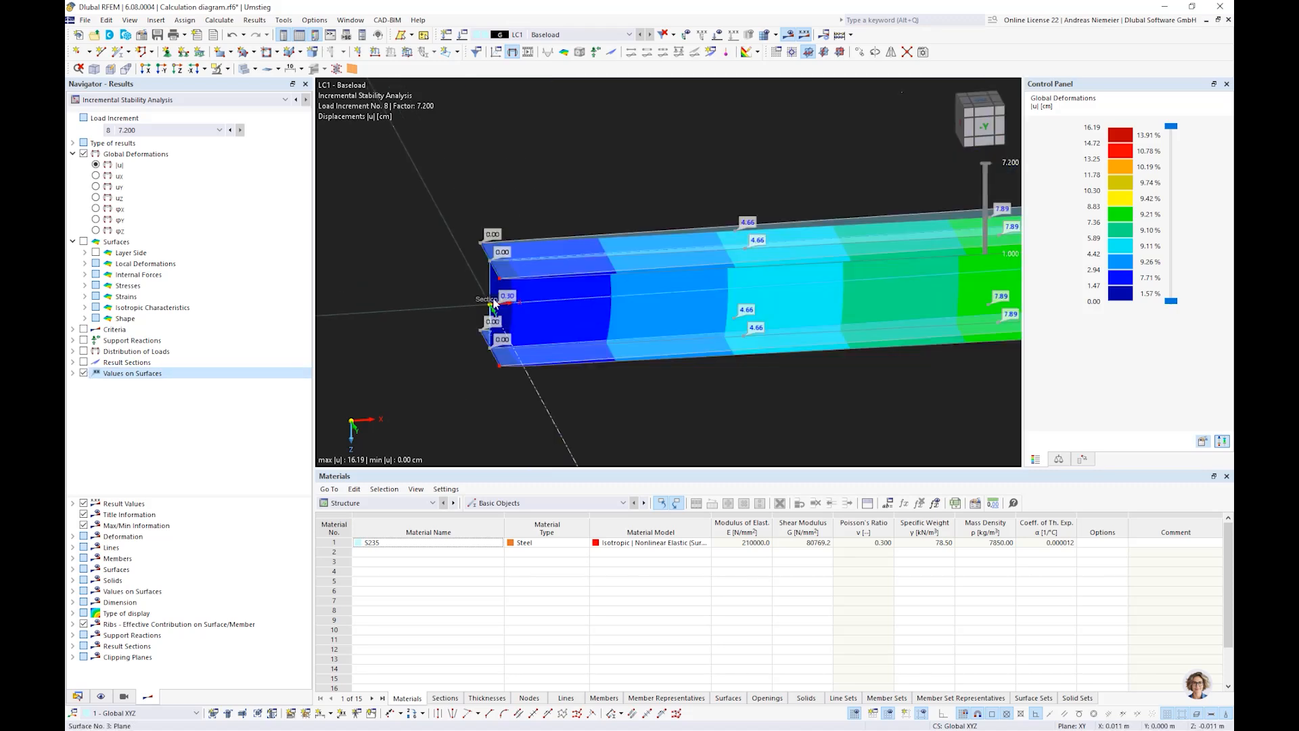
scroll(494, 303, down, 4)
scroll(797, 302, up, 5)
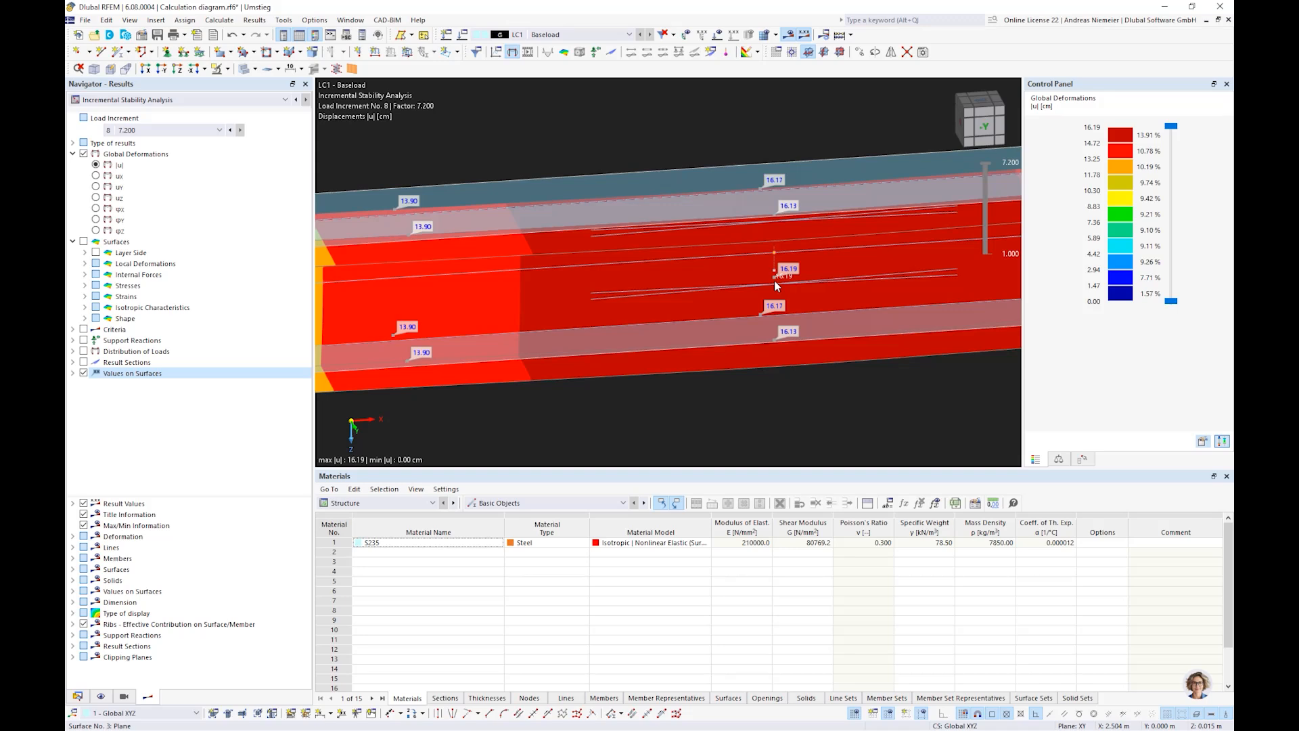
scroll(787, 405, down, 5)
middle_drag(784, 415, 723, 305)
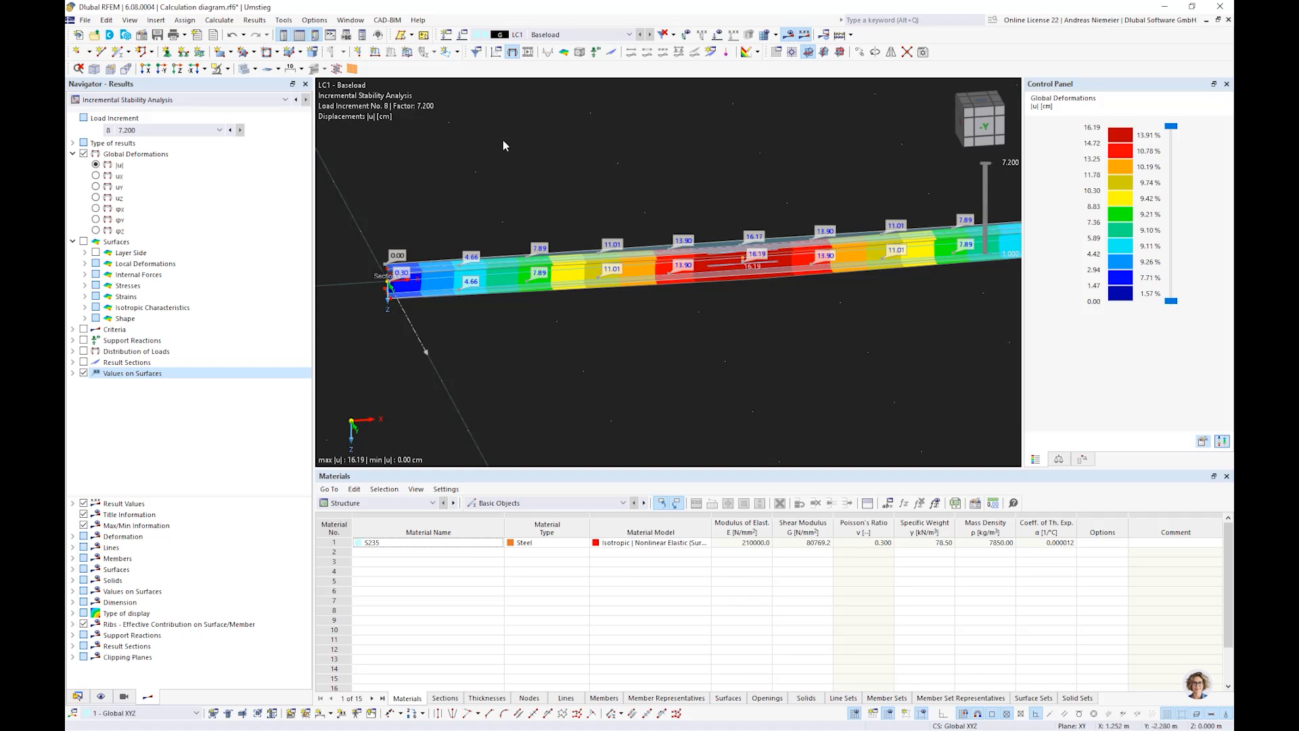
Create a calculation diagram of type 2D | Basic with Incremental Stability Analysis as its source.
click(497, 54)
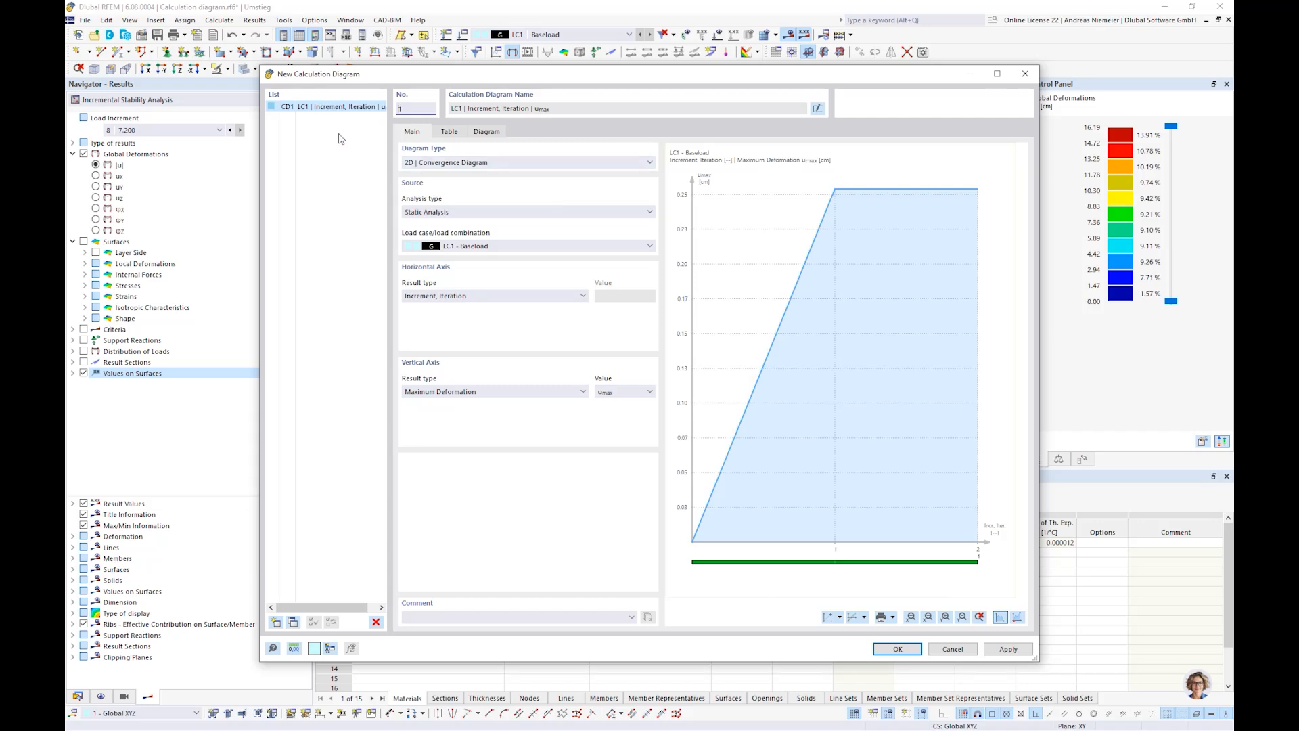
click(462, 162)
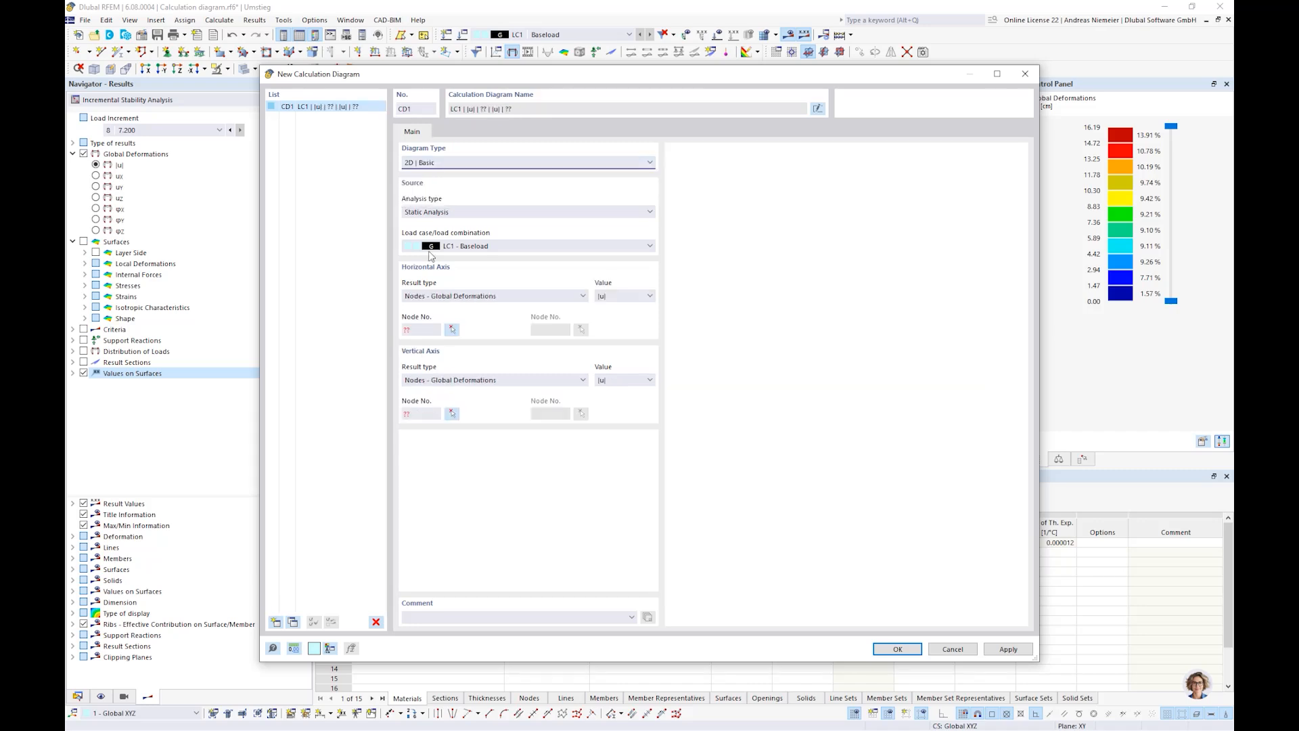
click(443, 212)
click(446, 233)
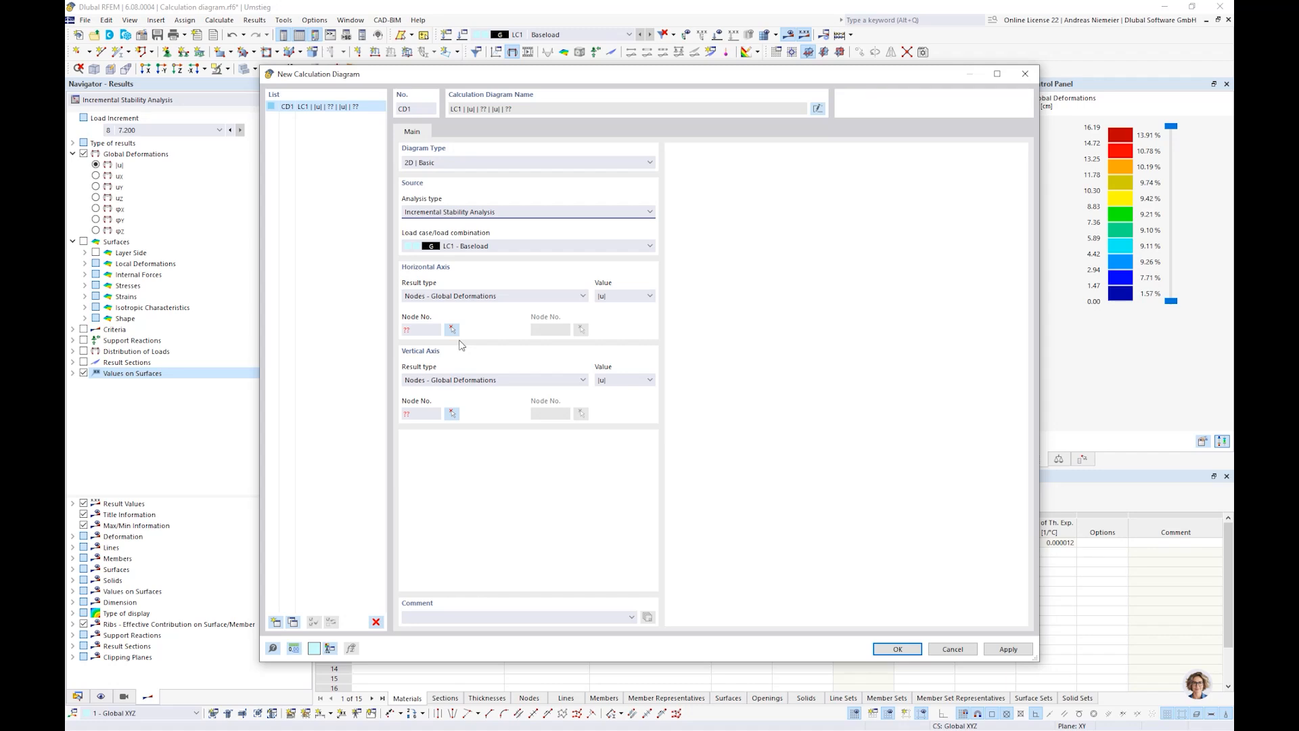
Set the diagram's horizontal axis to Load Factor and its vertical axis to Surfaces - Equivalent Stresses - von Mises.
click(474, 296)
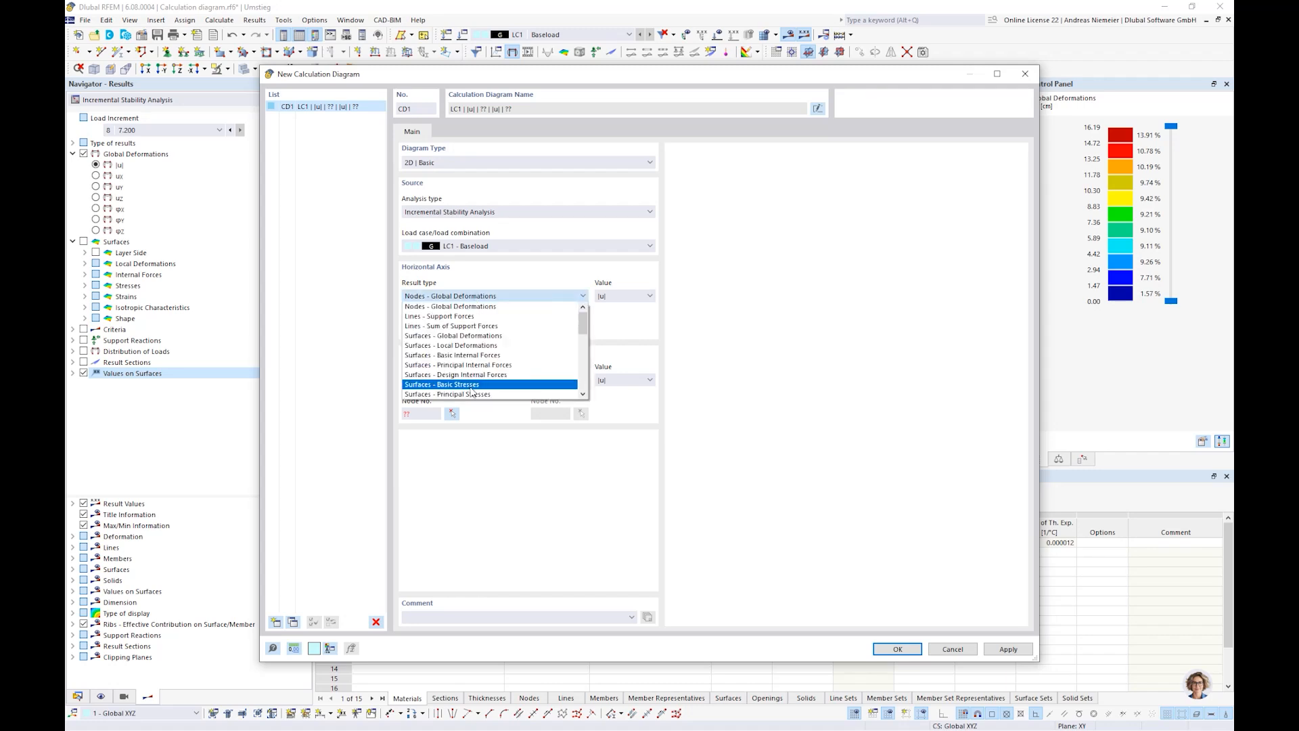
scroll(480, 391, down, 8)
scroll(477, 394, down, 2)
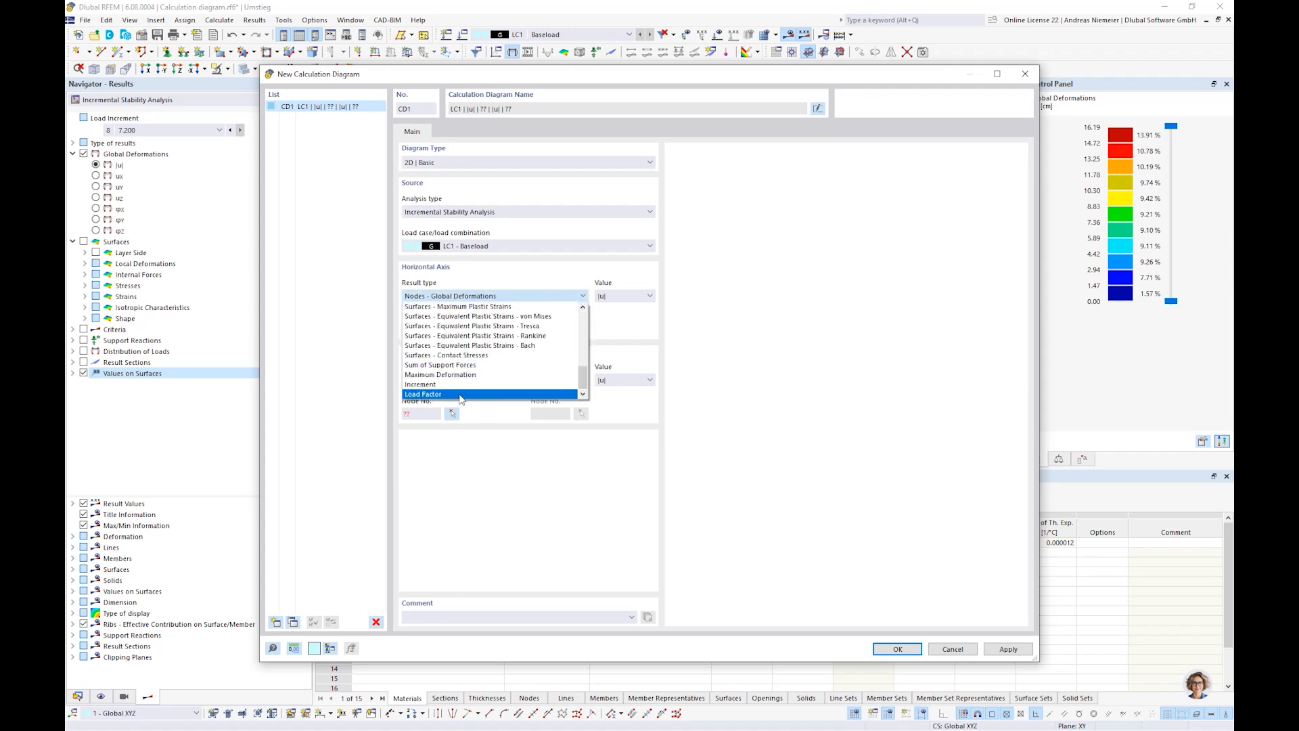
click(459, 394)
click(426, 381)
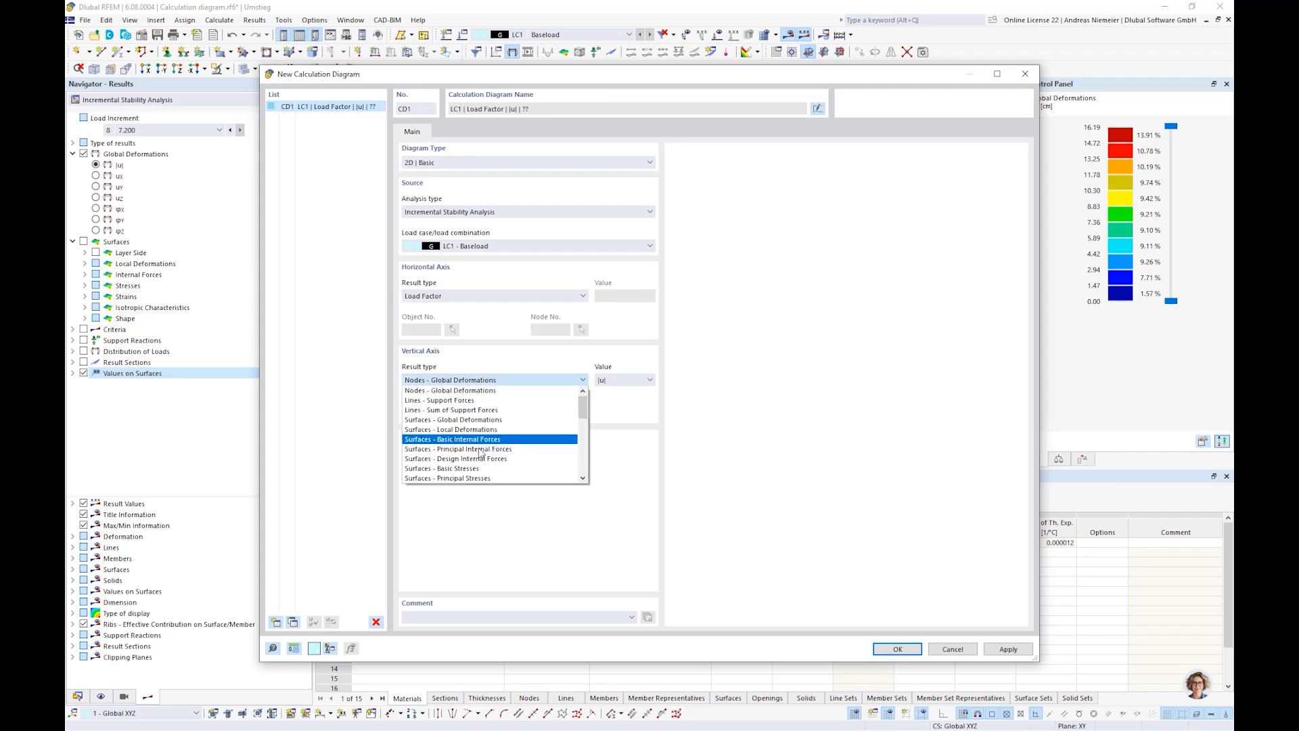
scroll(480, 452, down, 1)
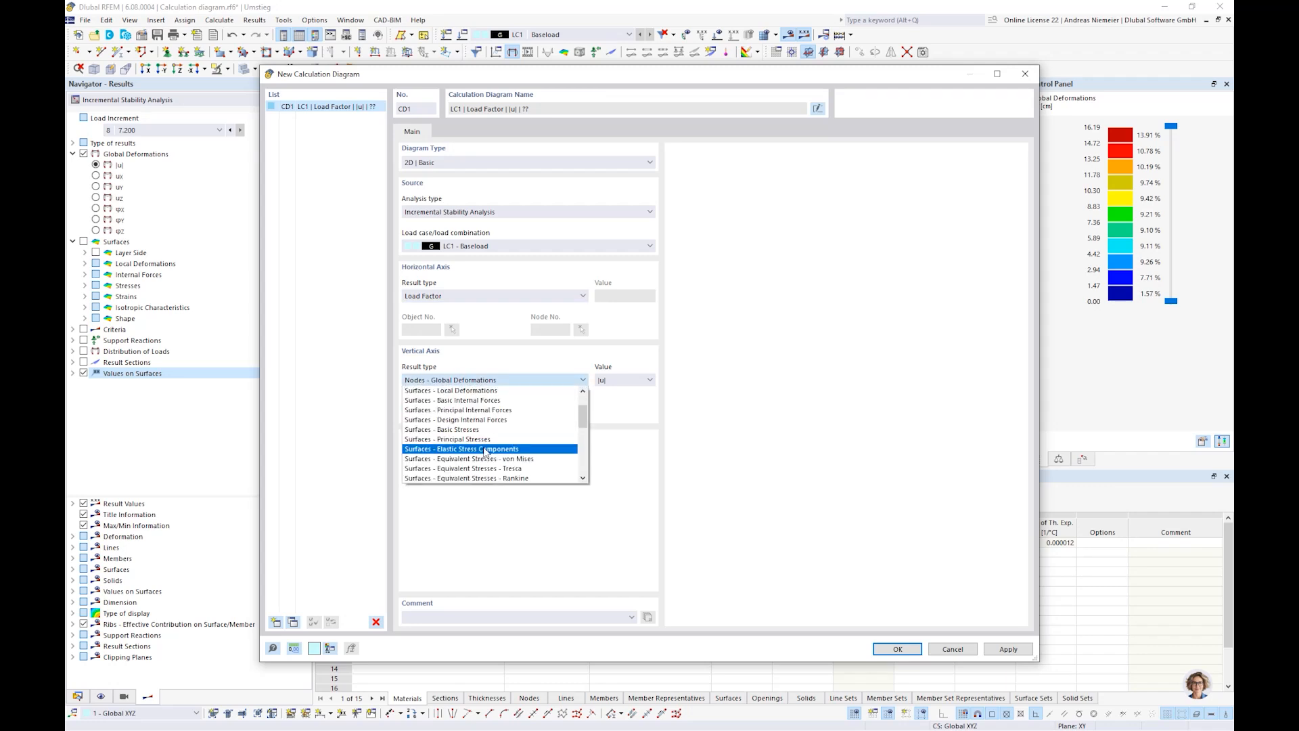
click(559, 459)
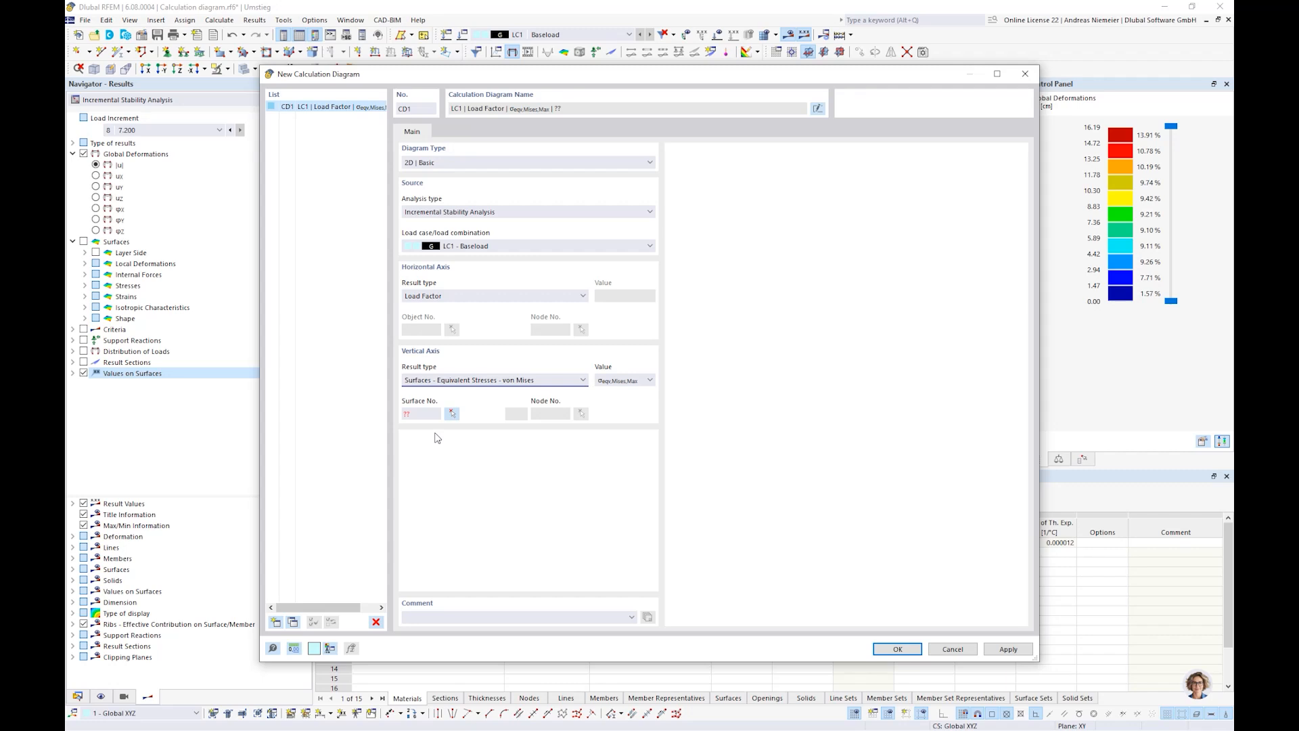
Assign web surface No. 3 to the diagram's vertical axis by picking it in the model.
click(451, 413)
scroll(396, 288, up, 5)
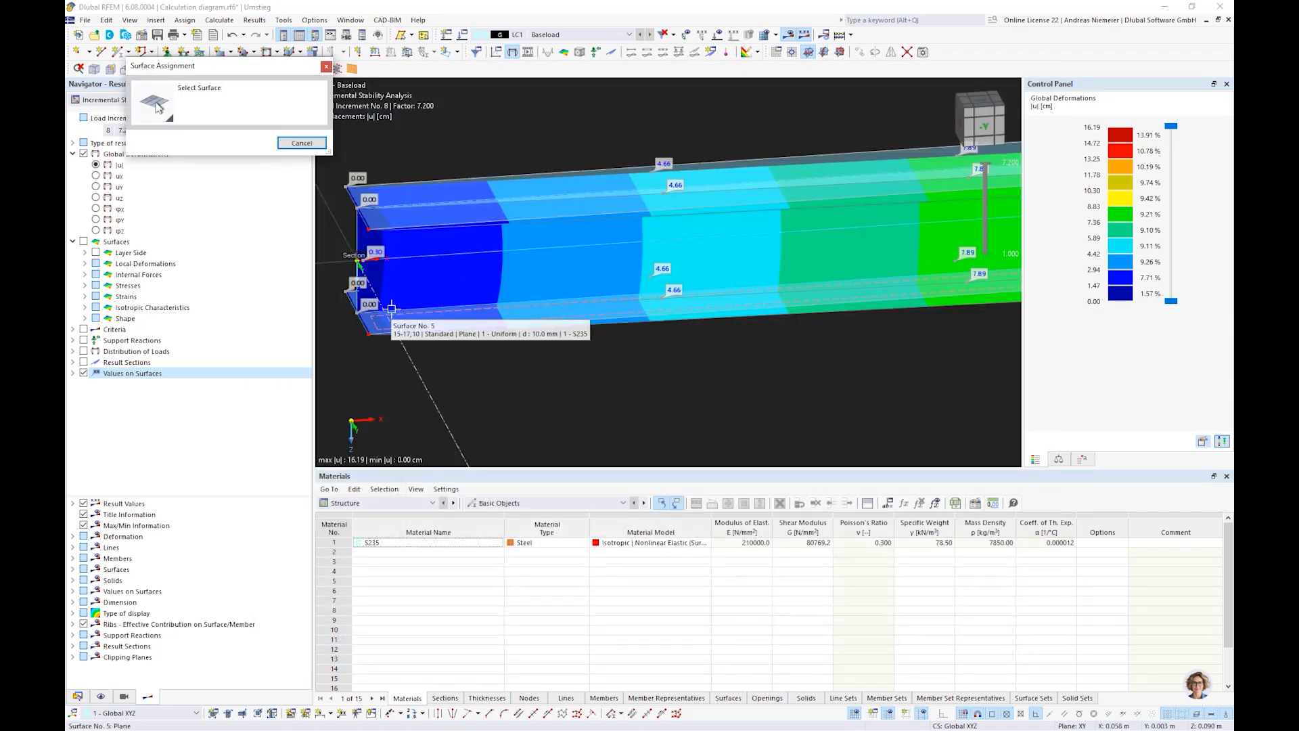
scroll(370, 222, up, 2)
click(371, 222)
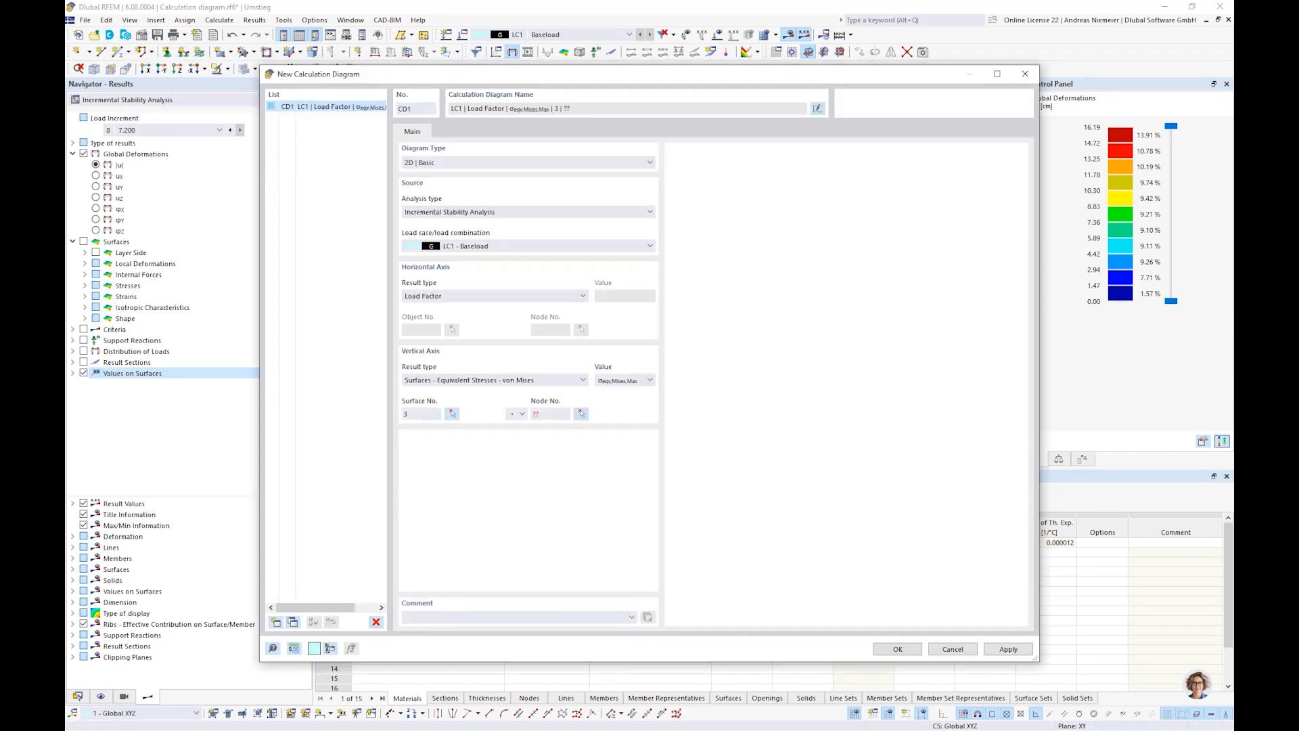
Switch the vertical axis location to Result Point No. and pick the web result point near the beam start in the model.
click(521, 414)
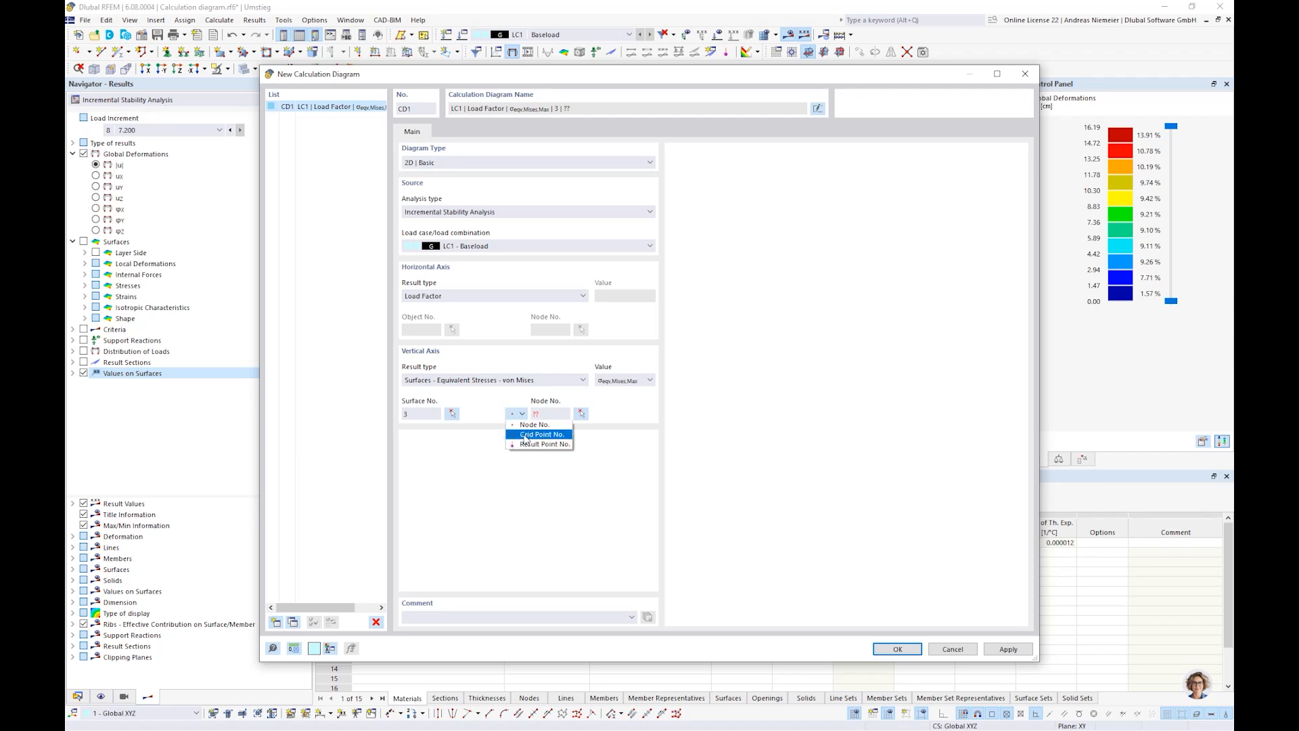
click(535, 445)
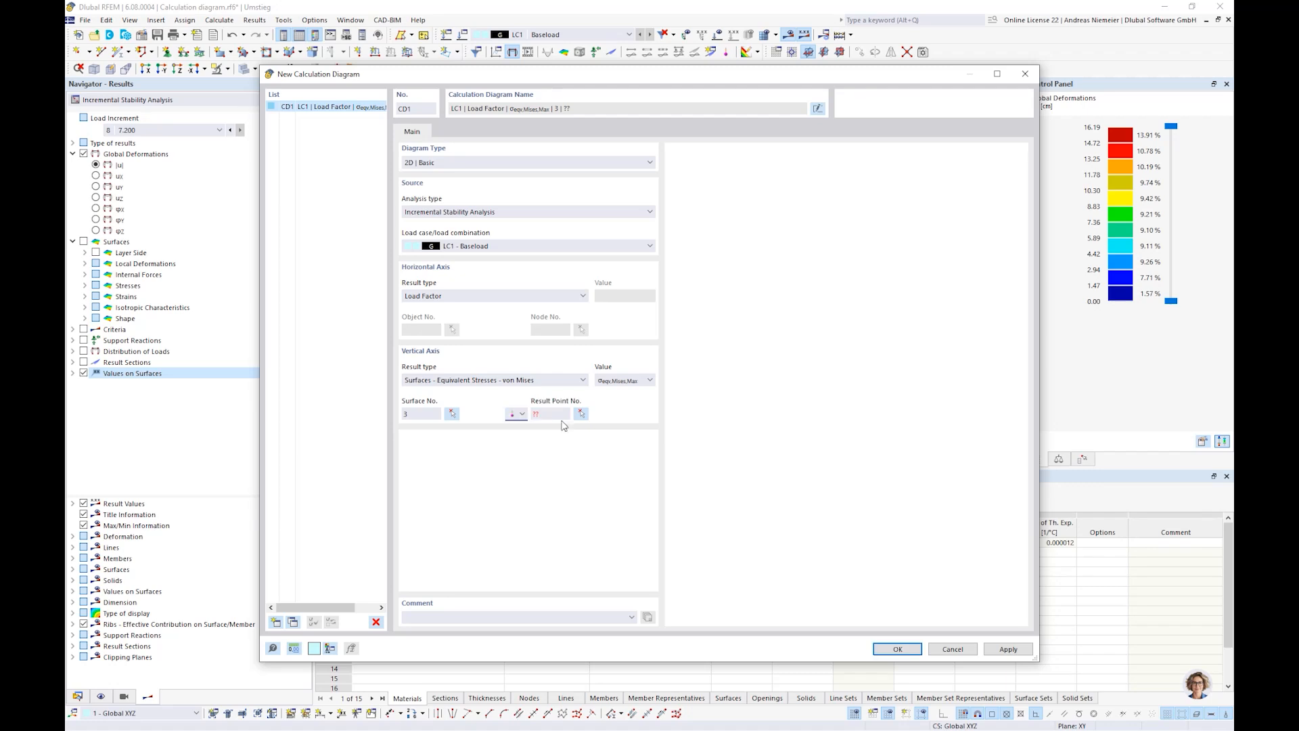
click(580, 413)
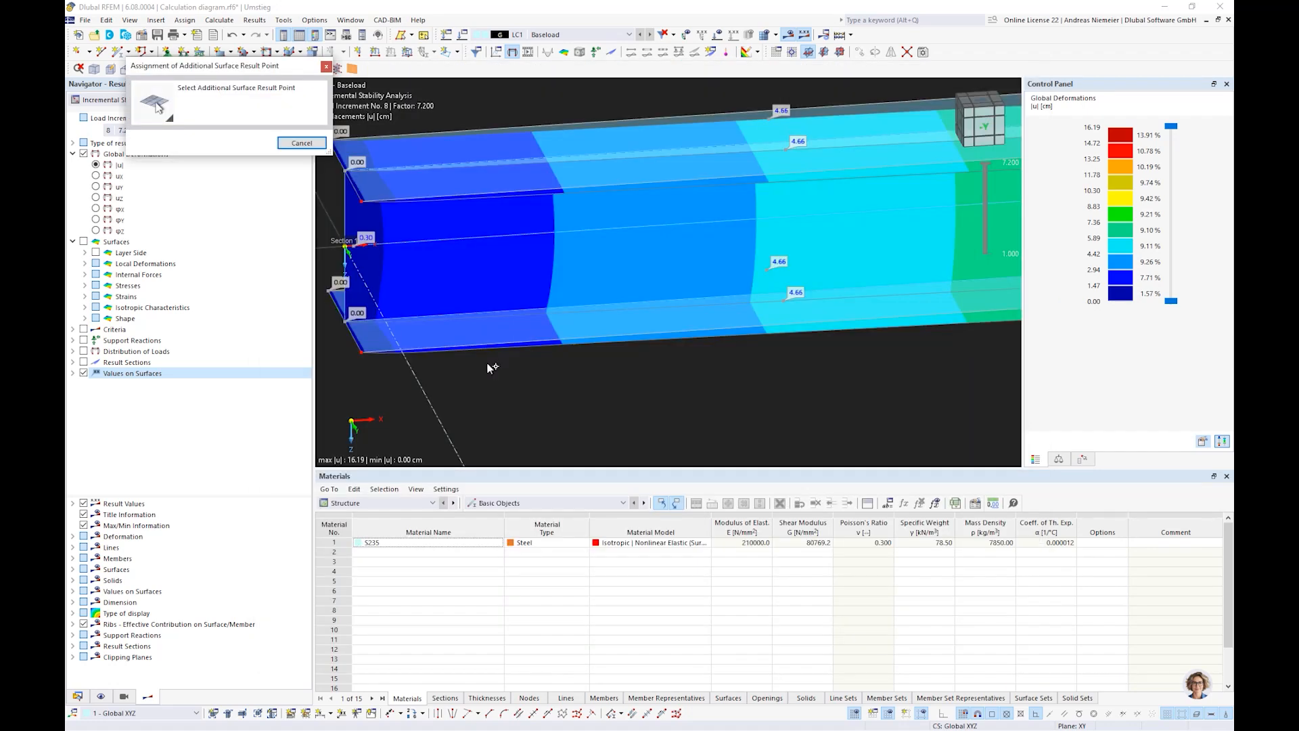
click(353, 247)
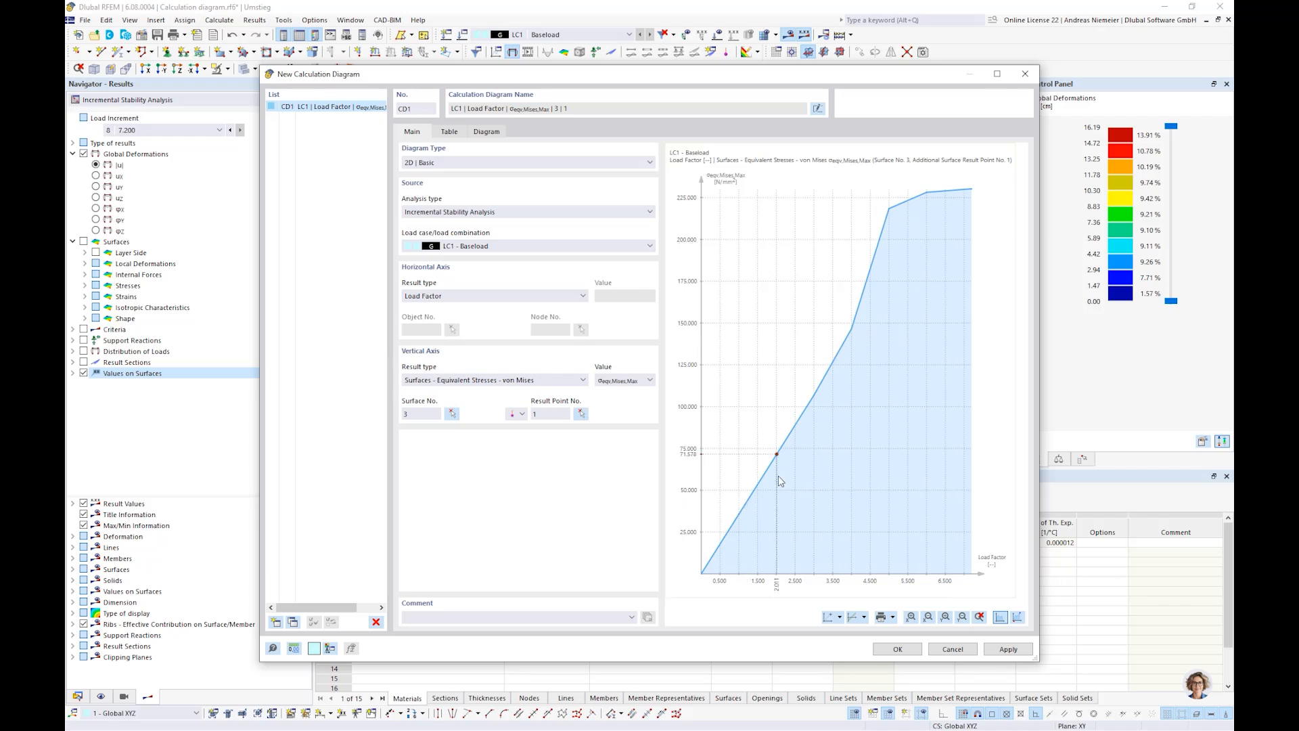
Copy calculation diagram CD1 and set the copy's result point number to 2.
click(339, 110)
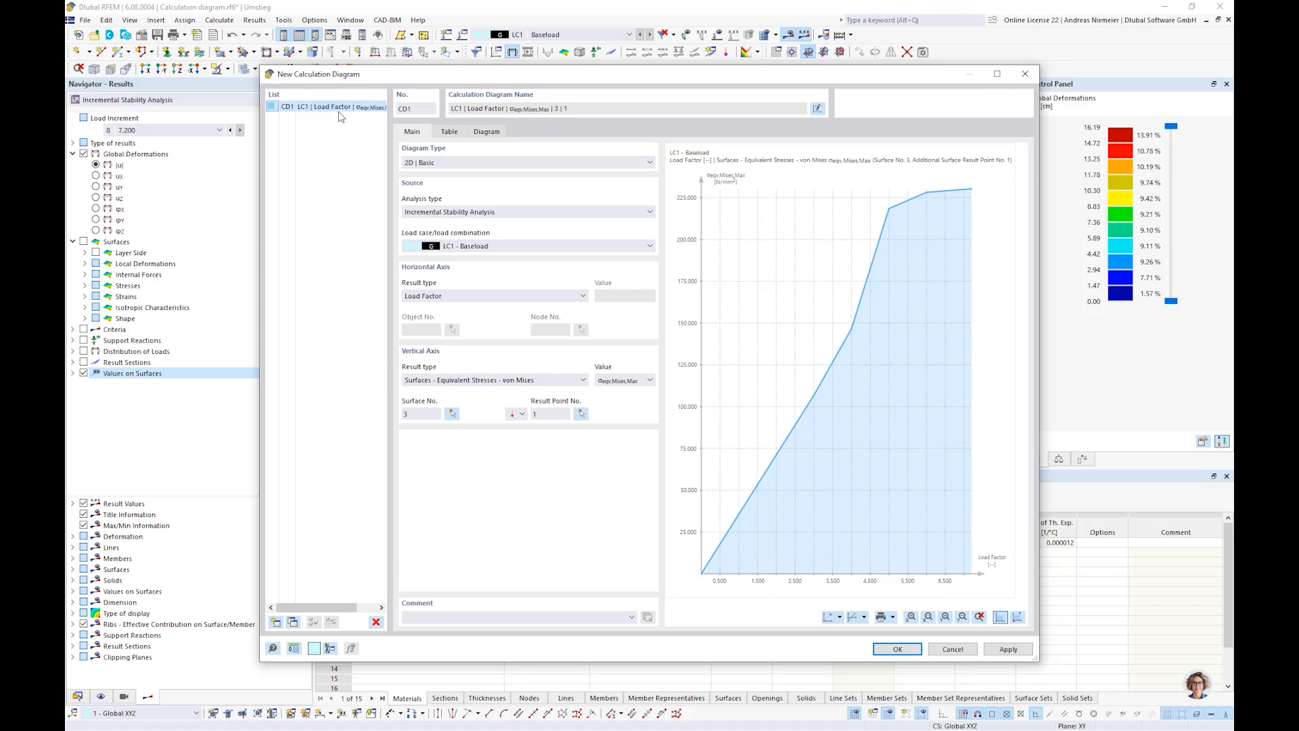
click(293, 623)
click(535, 413)
text(2)
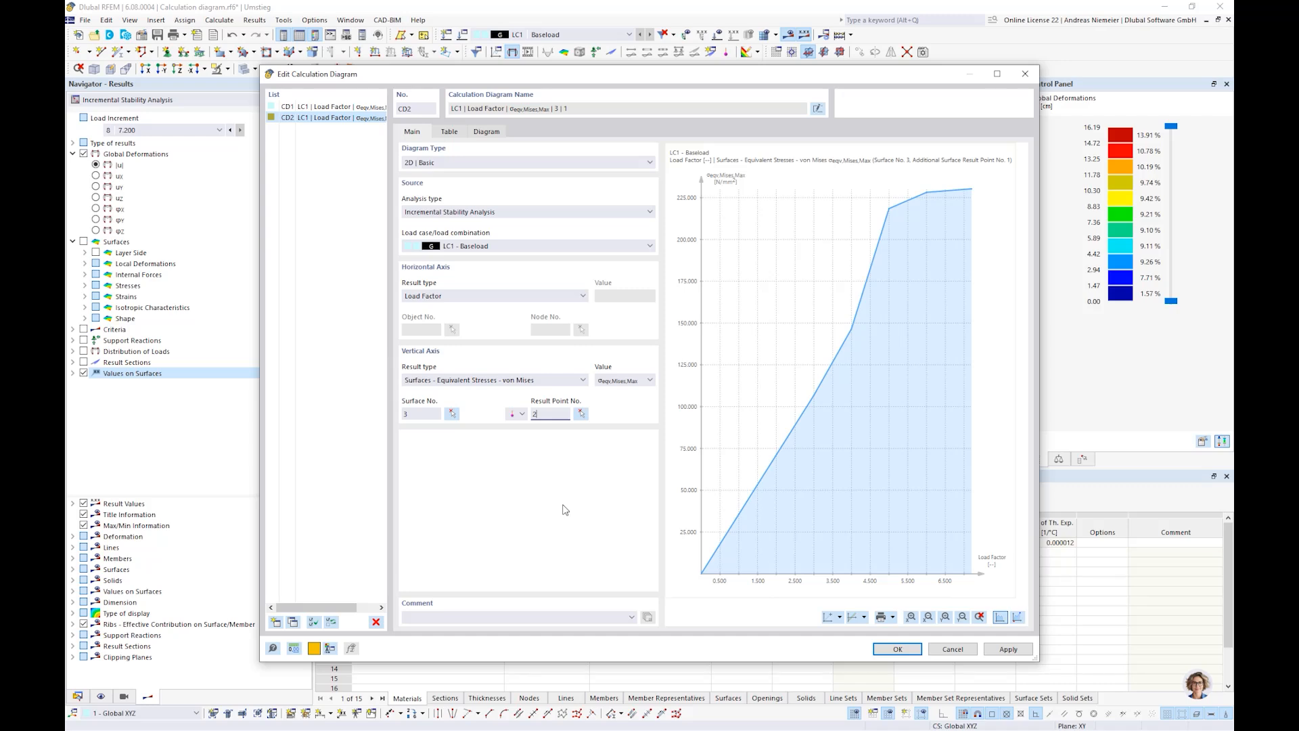
click(514, 617)
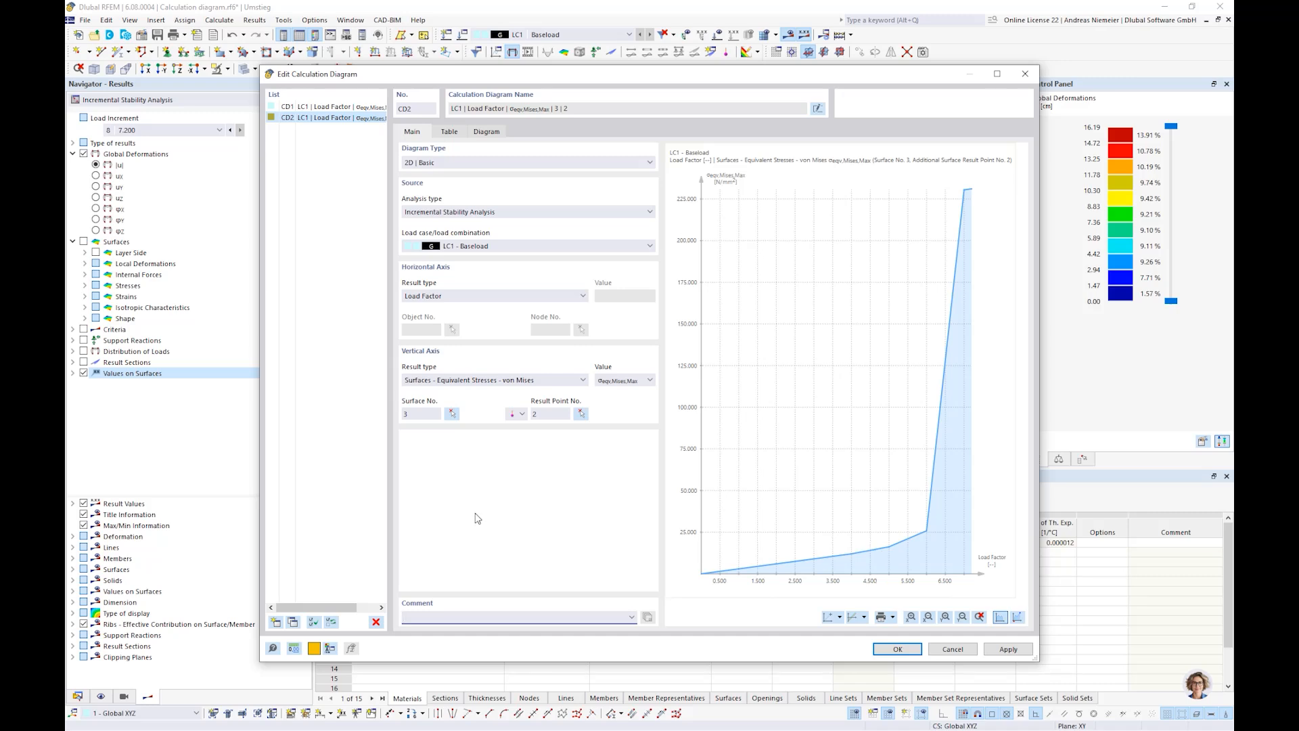
Create a calculation diagram of type 2D | Group with CD1 as master diagram and assign CD2 to it.
click(276, 622)
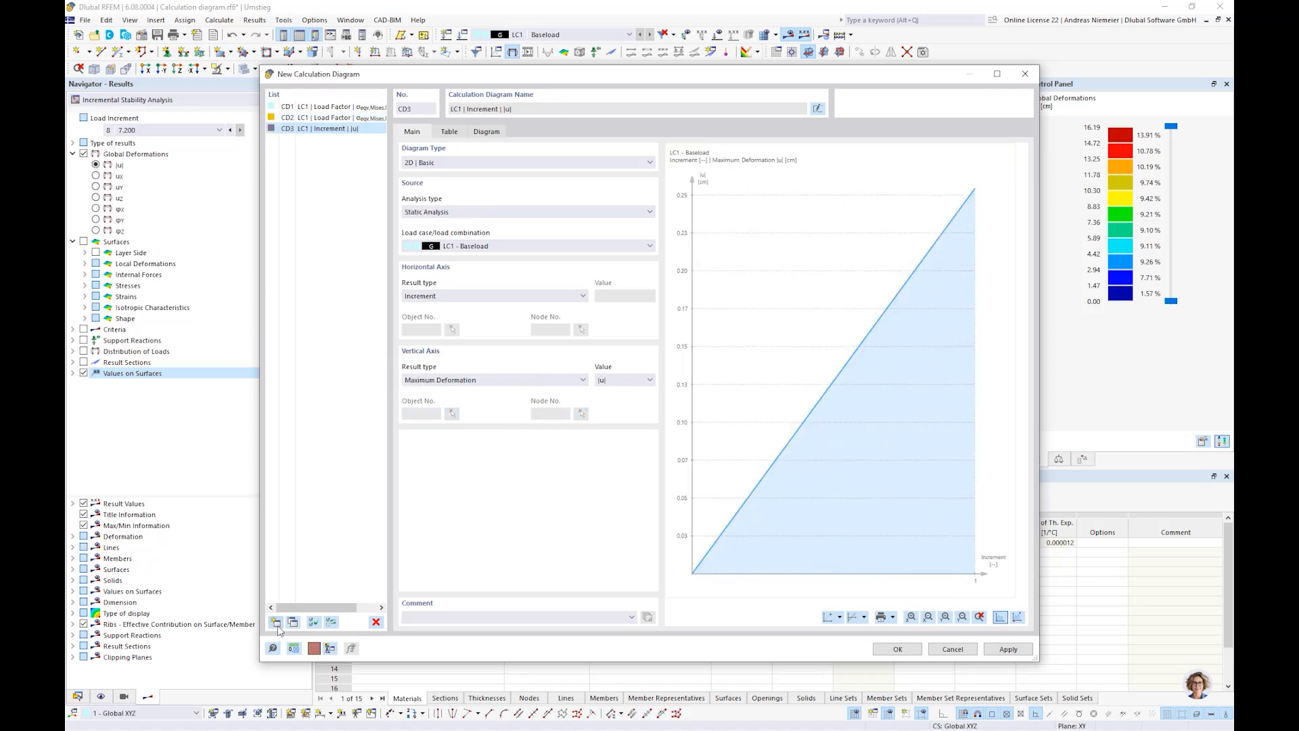
click(433, 162)
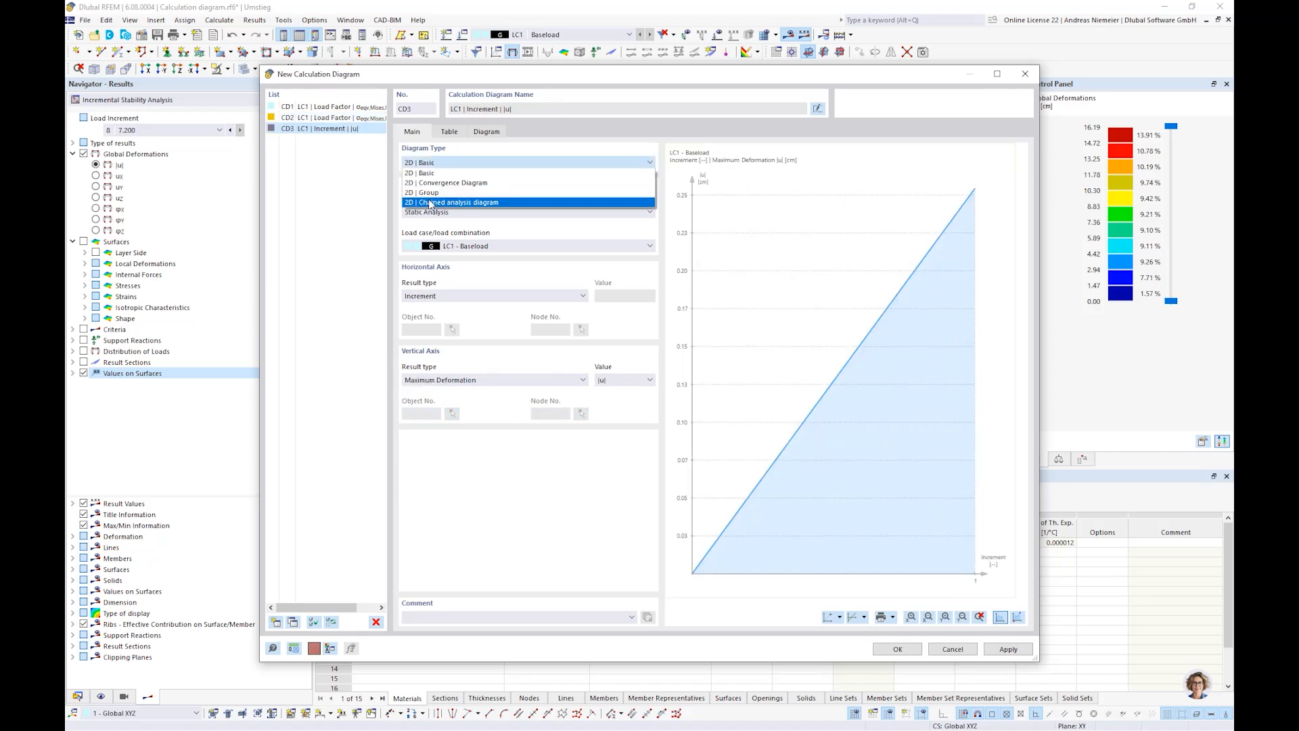
click(426, 192)
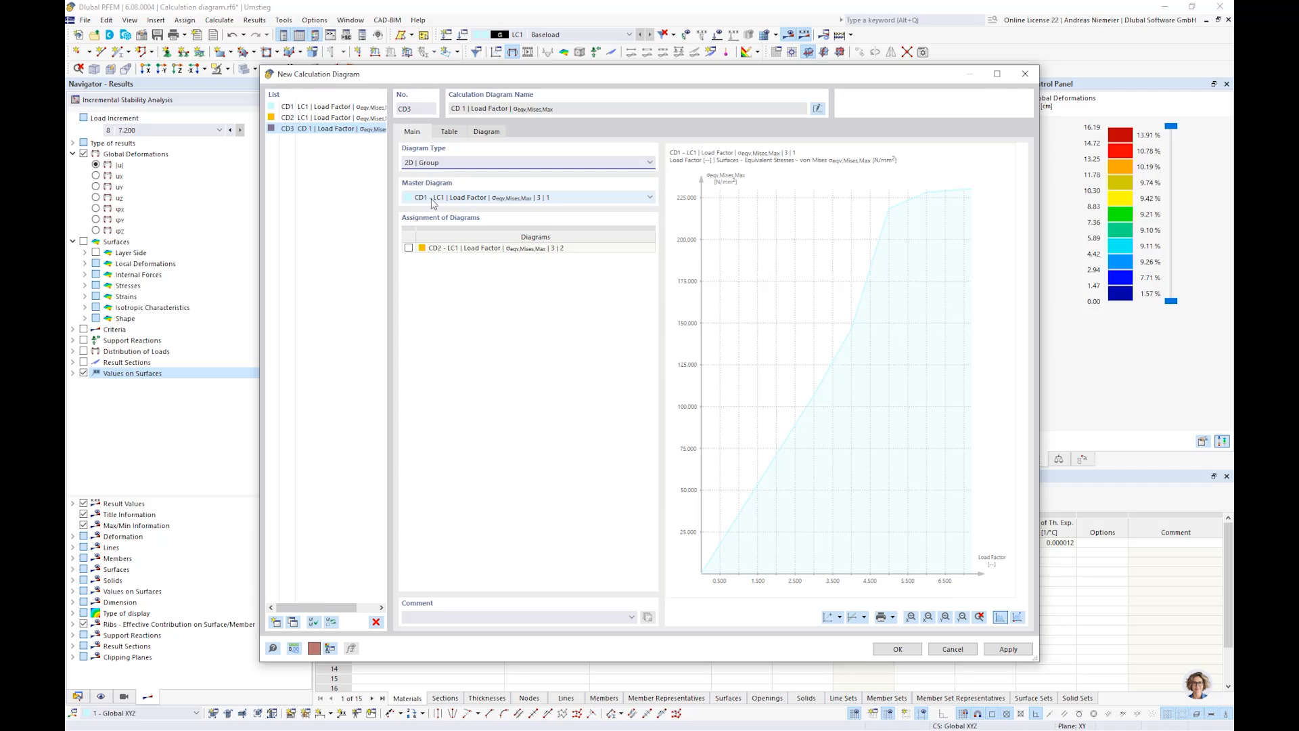
click(409, 248)
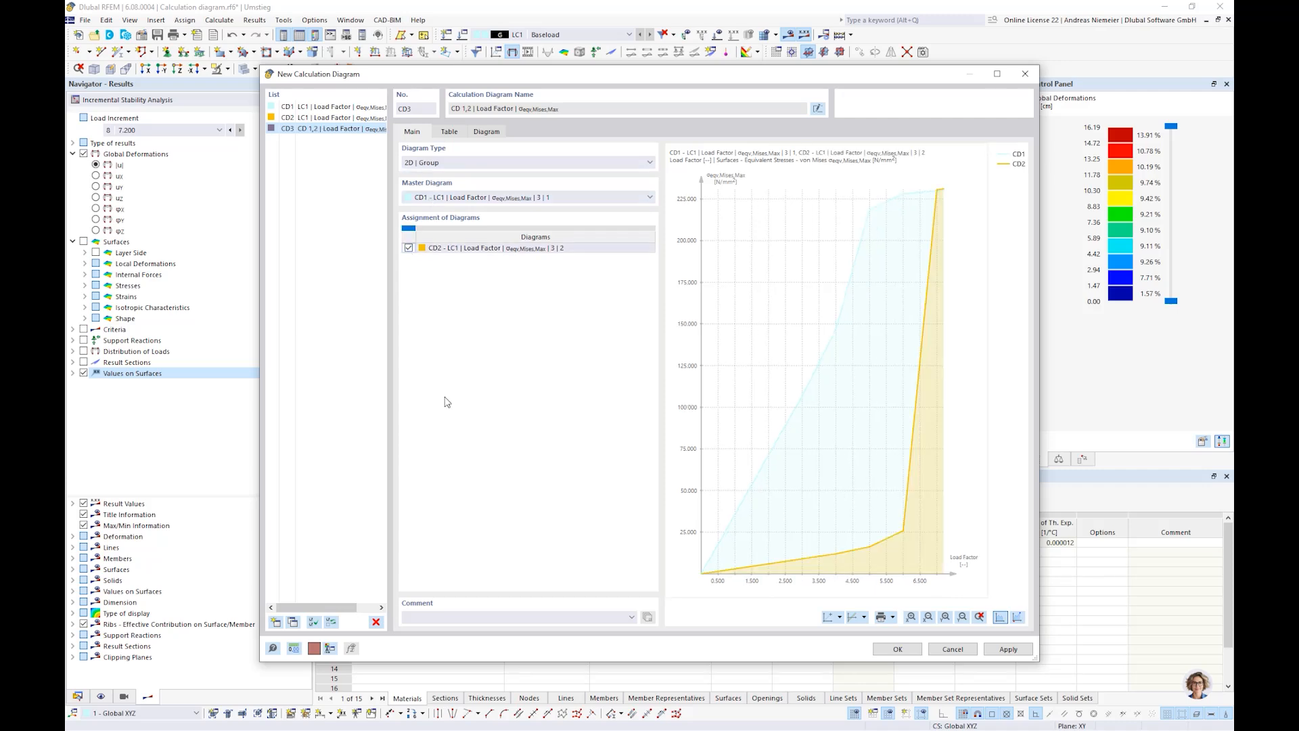